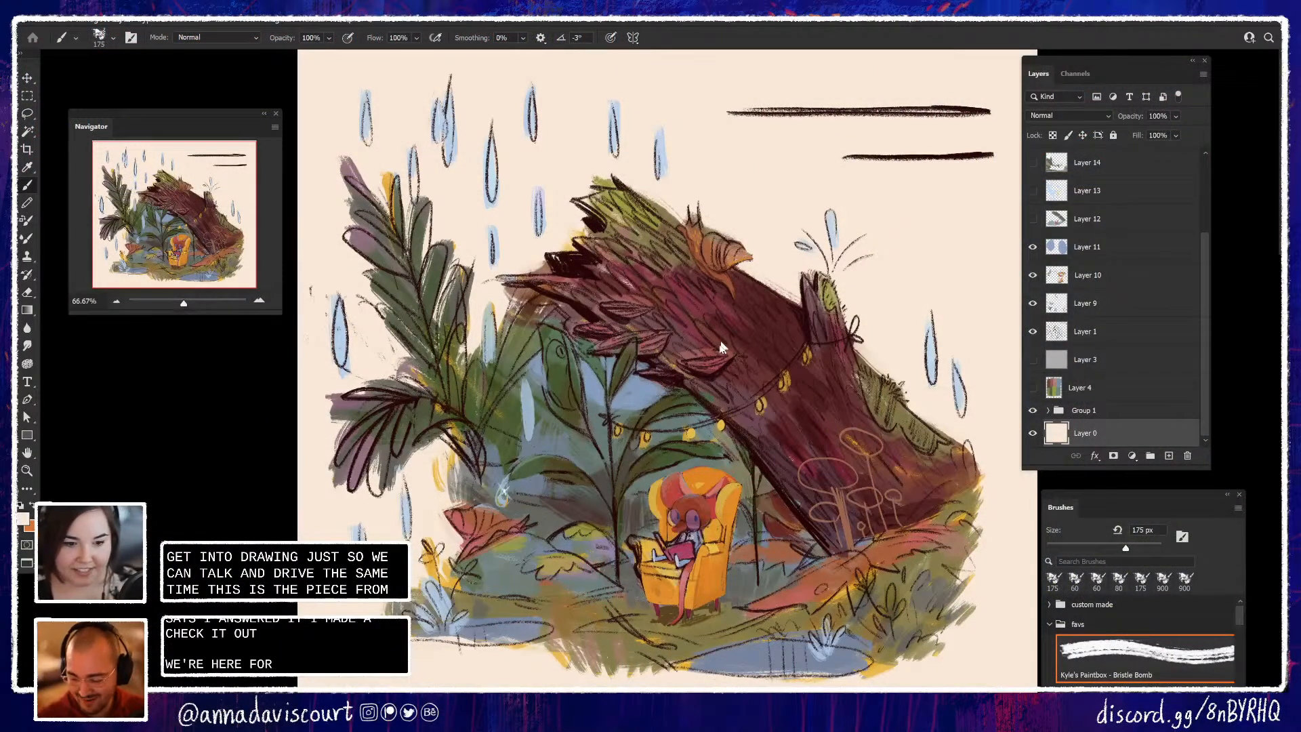
Hide Group 1 and Layers 9 through 11 so only Layer 1's line sketch shows over the background
{"action": "left_click_drag", "start_coordinate": [204, 119], "coordinate": [197, 67]}
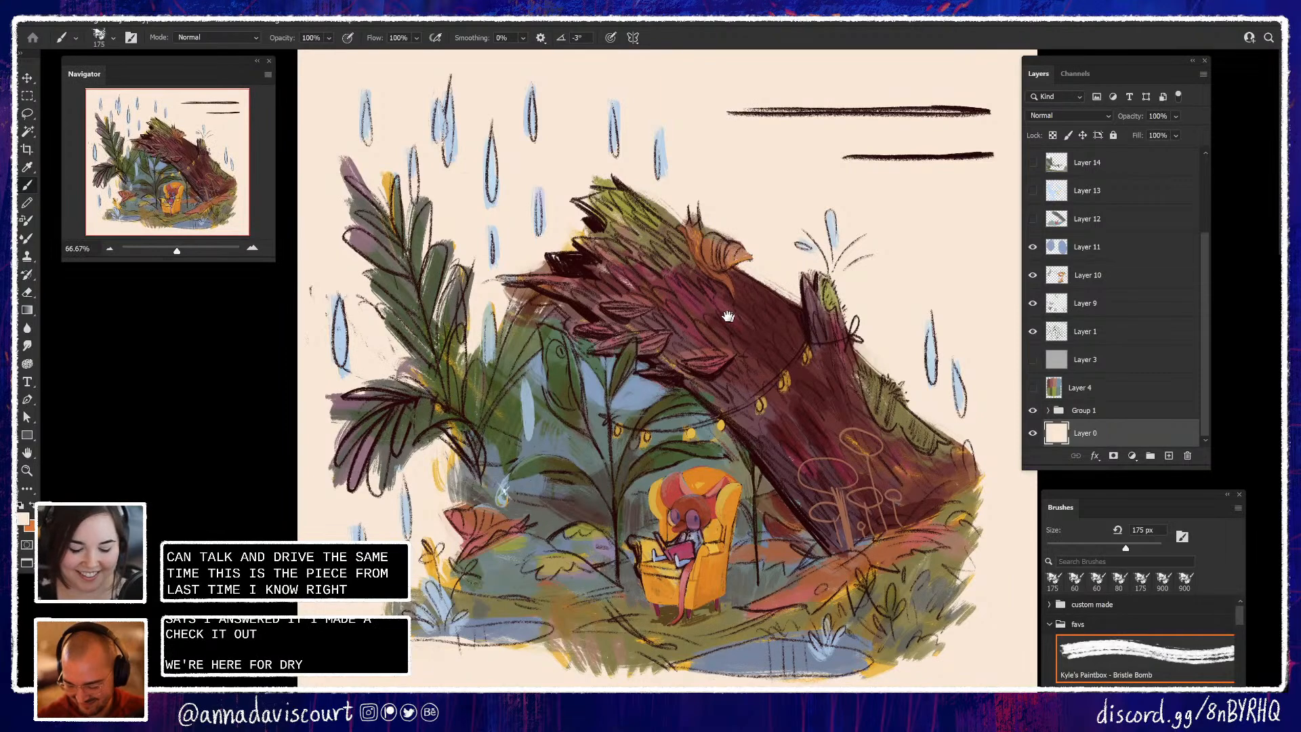
{"action": "left_click_drag", "start_coordinate": [727, 306], "coordinate": [766, 293]}
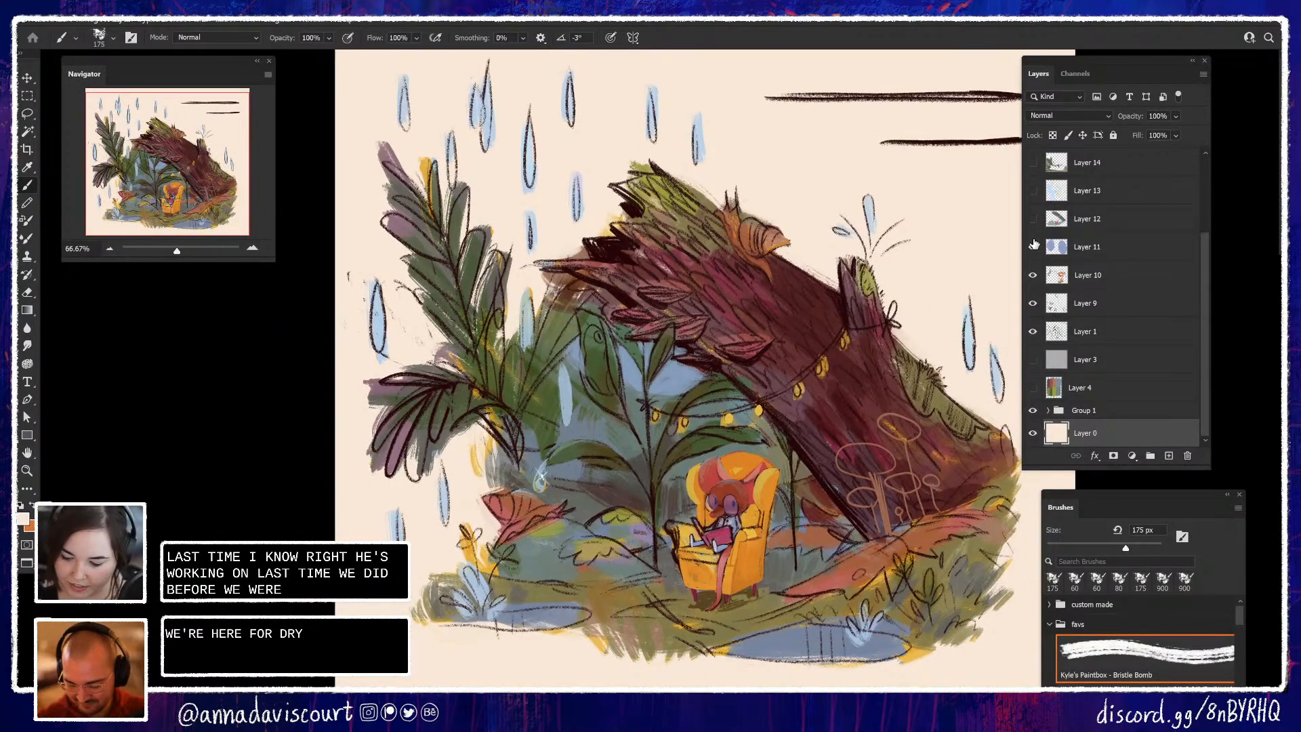
{"action": "left_click", "coordinate": [1034, 303]}
{"action": "left_click", "coordinate": [1031, 411]}
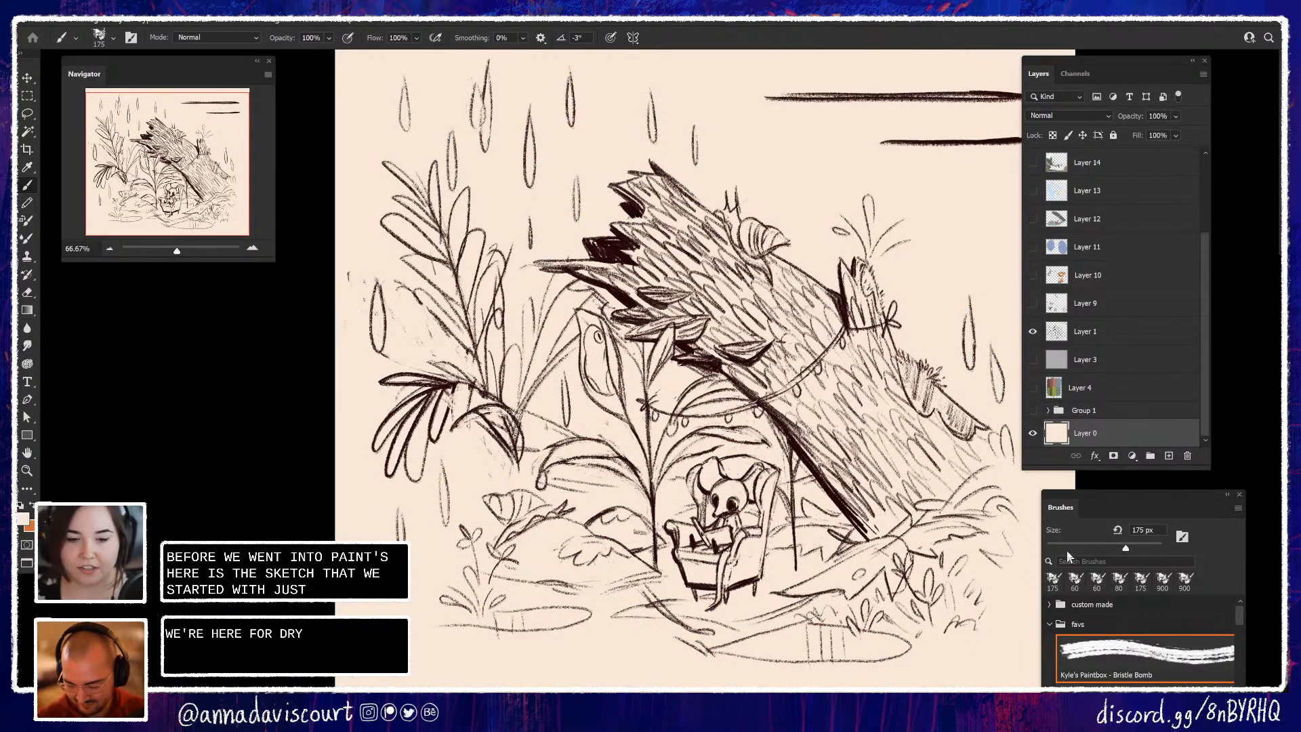
{"action": "mouse_move", "coordinate": [771, 516]}
{"action": "left_mouse_down"}
{"action": "mouse_move", "coordinate": [781, 461]}
{"action": "mouse_move", "coordinate": [780, 517]}
{"action": "left_mouse_up"}
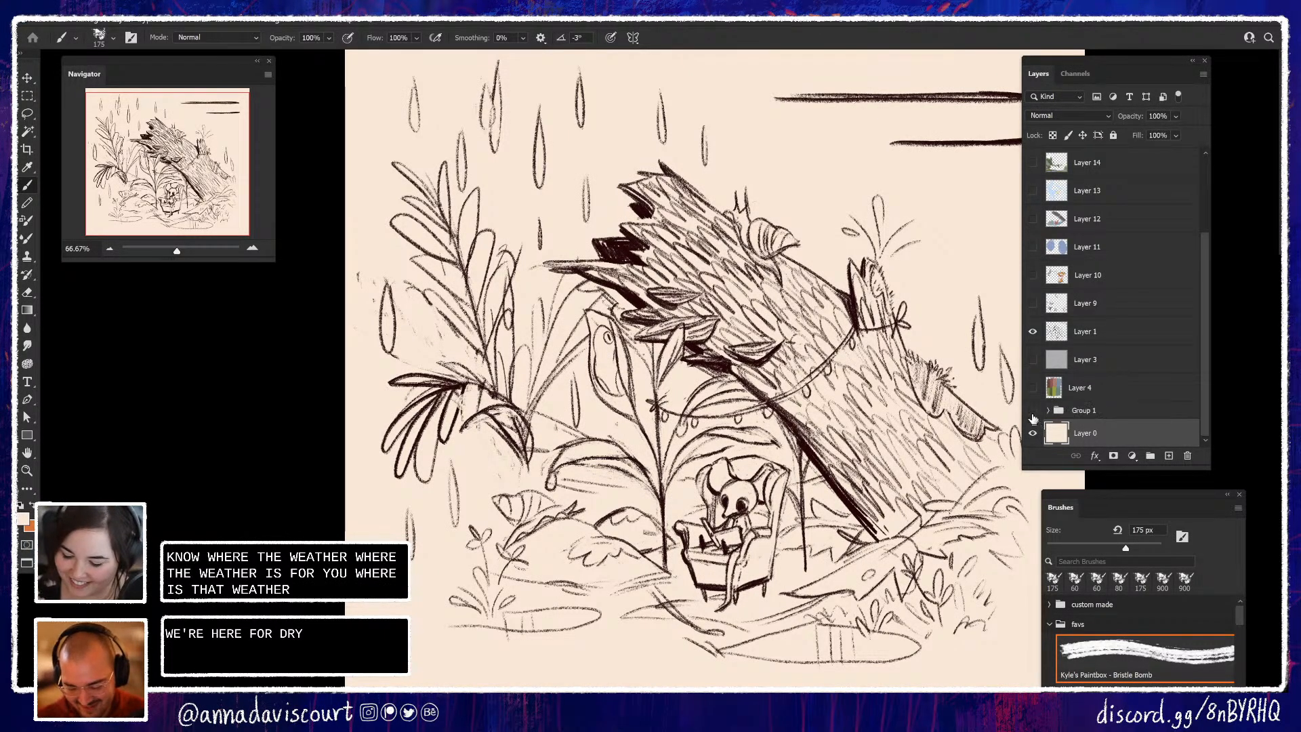
Show Group 1 and Layers 9 through 11 again, and preview Layer 12 on and off
{"action": "left_click", "coordinate": [1033, 411]}
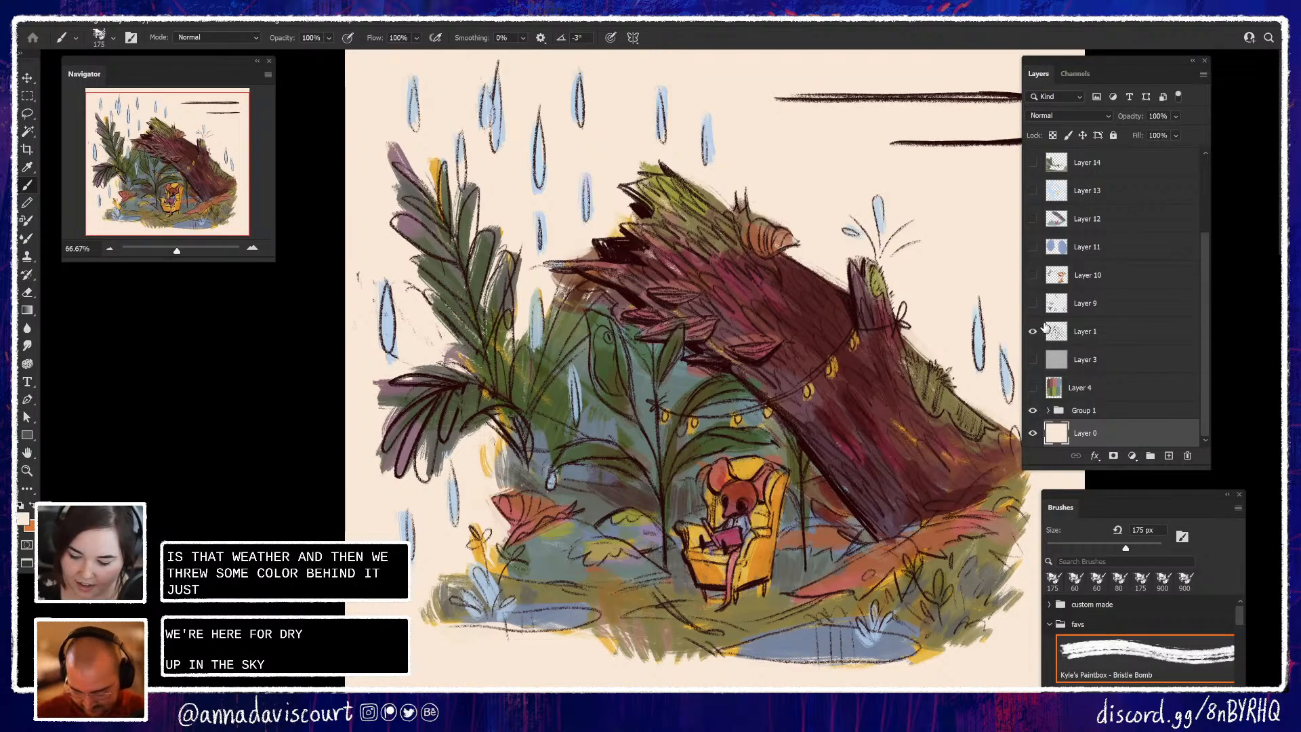
{"action": "left_click", "coordinate": [1033, 304]}
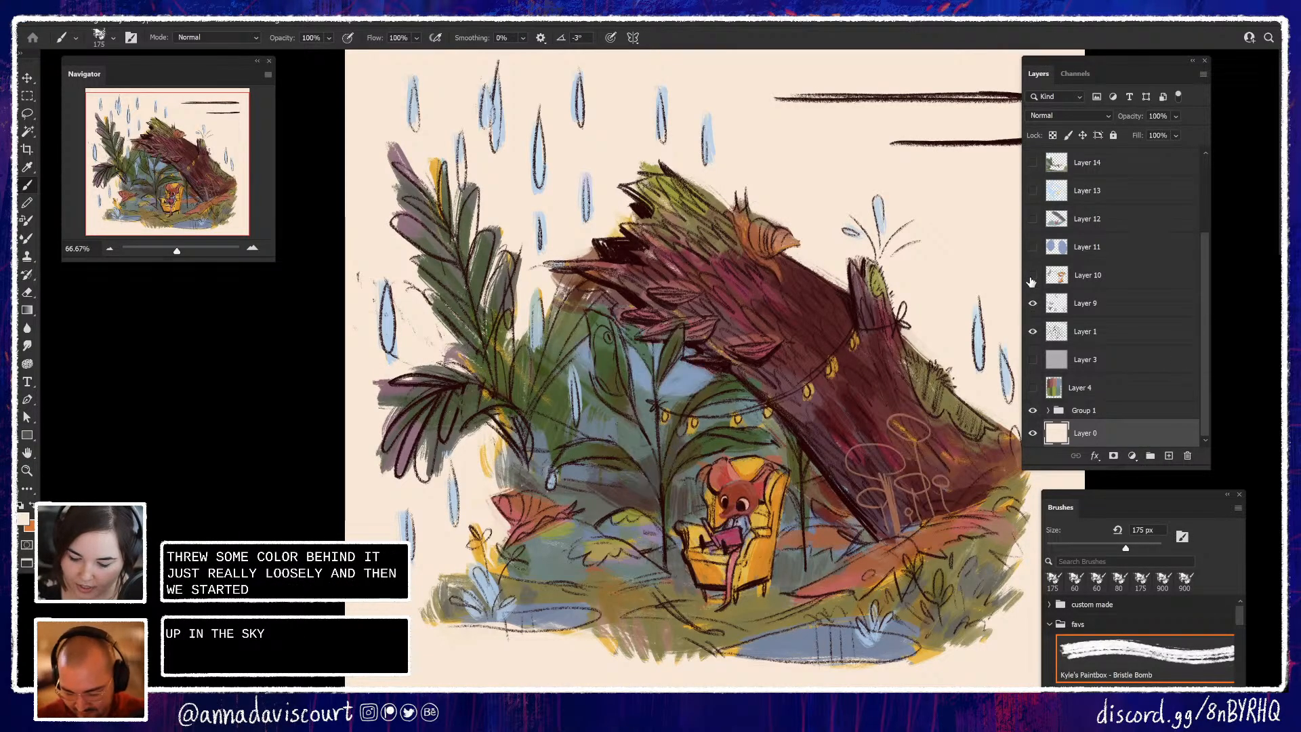
{"action": "left_click", "coordinate": [1032, 276]}
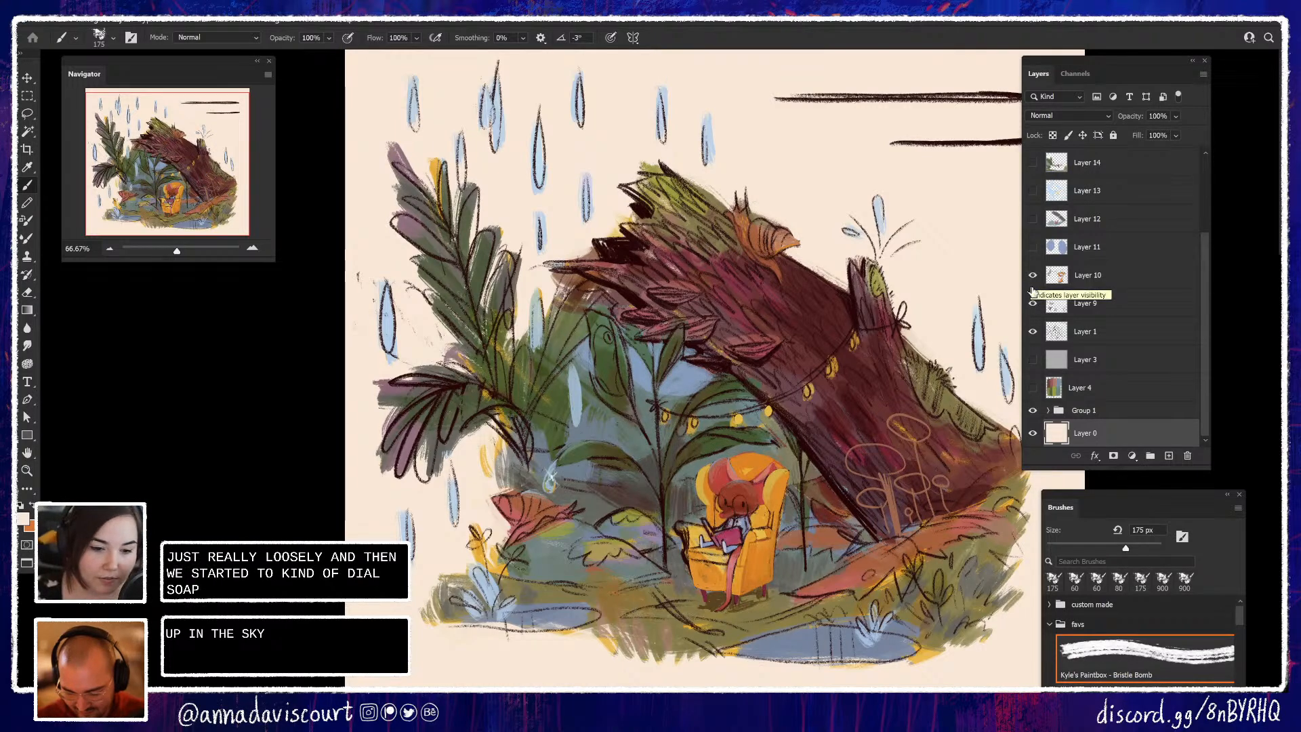
{"action": "left_click", "coordinate": [1035, 222]}
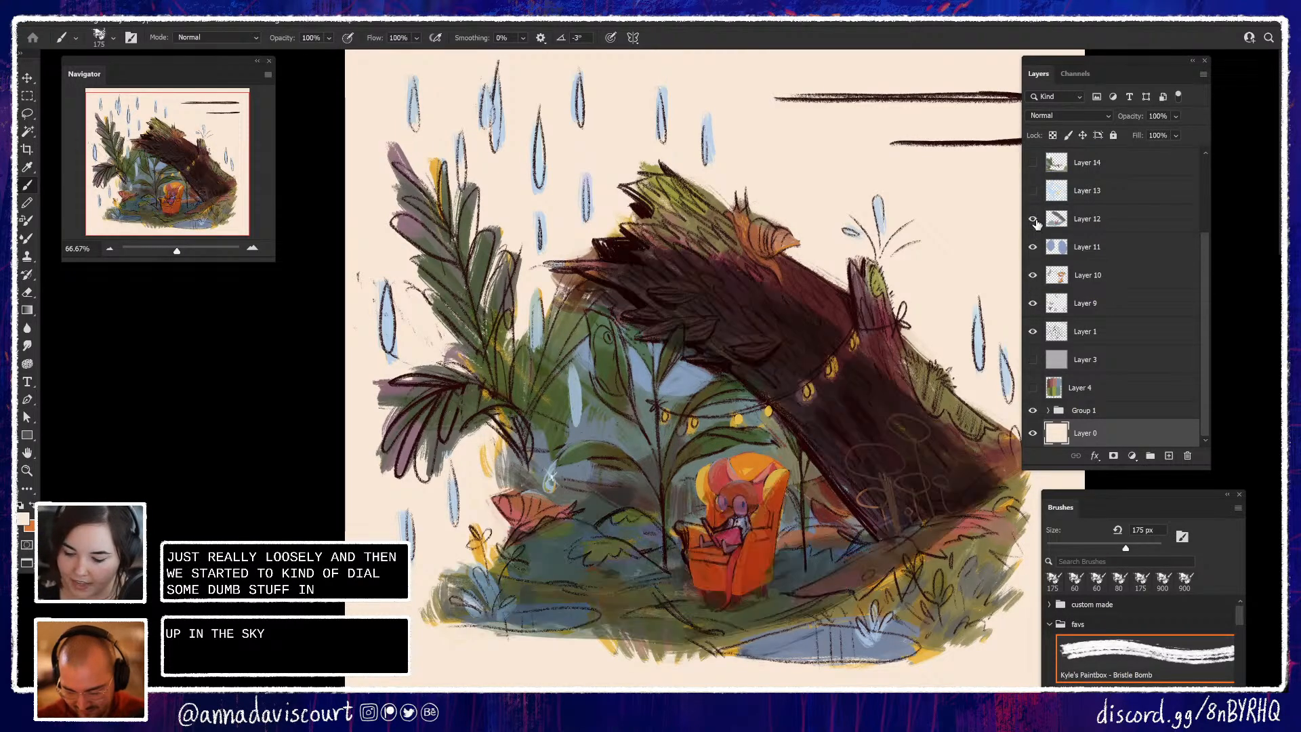
{"action": "left_click", "coordinate": [1036, 222]}
{"action": "mouse_move", "coordinate": [913, 306]}
{"action": "left_mouse_down"}
{"action": "mouse_move", "coordinate": [896, 275]}
{"action": "mouse_move", "coordinate": [893, 335]}
{"action": "mouse_move", "coordinate": [904, 283]}
{"action": "mouse_move", "coordinate": [892, 302]}
{"action": "left_mouse_up"}
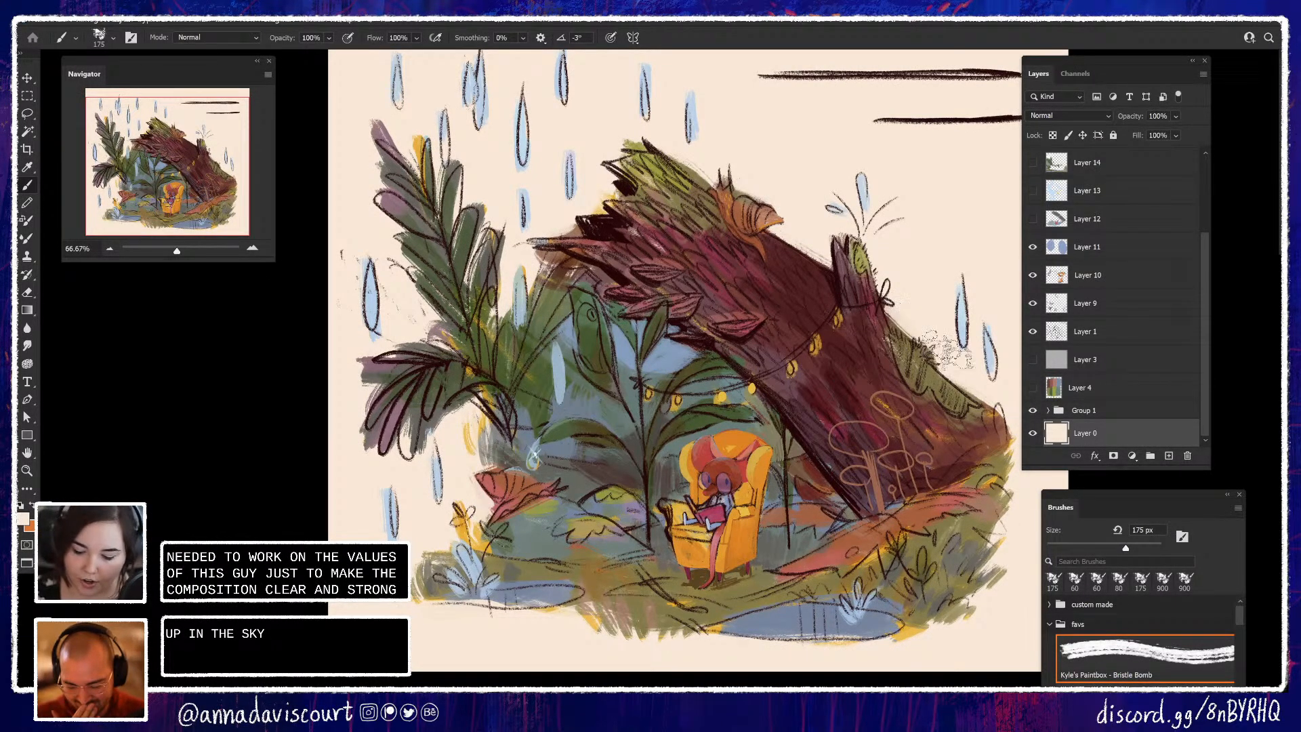
Toggle the black Color-mode Layer 7 on and off to check the painting's values in grayscale
{"action": "scroll", "coordinate": [1160, 299], "scroll_direction": "up", "scroll_amount": 3}
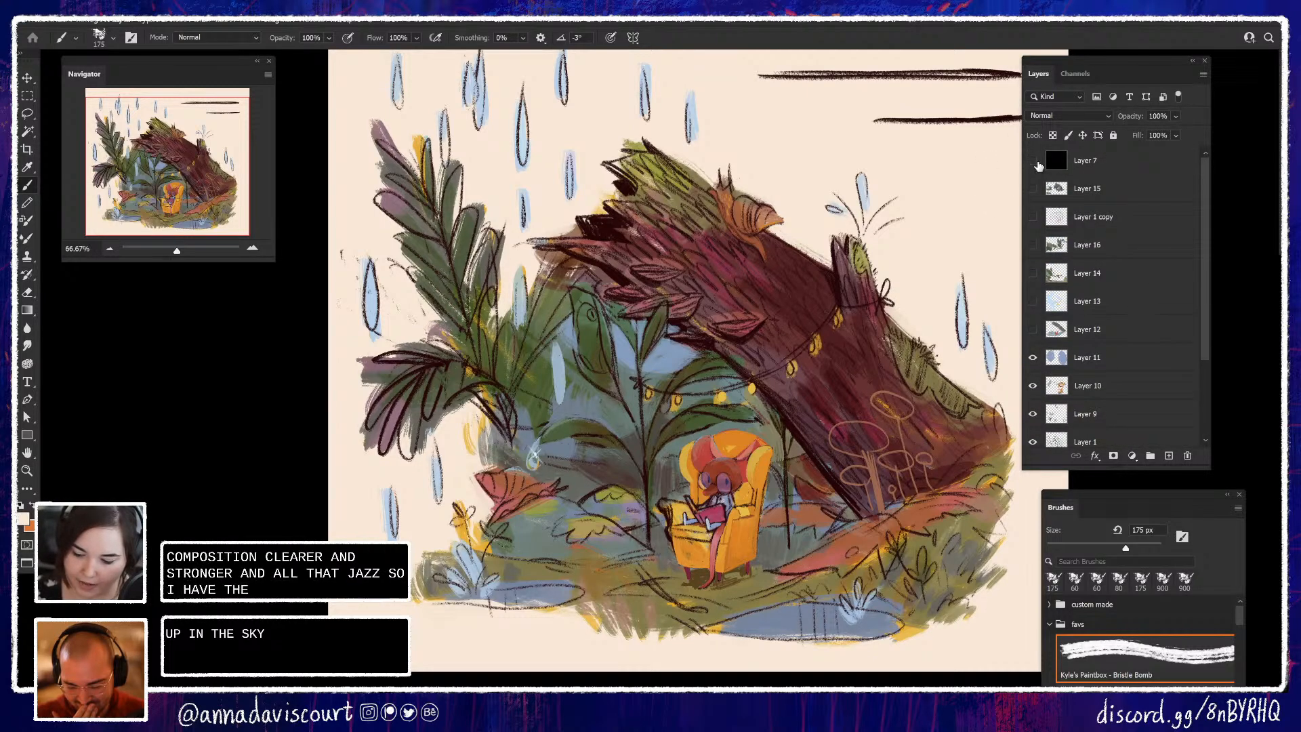
{"action": "left_click", "coordinate": [1033, 162]}
{"action": "left_click", "coordinate": [1079, 166]}
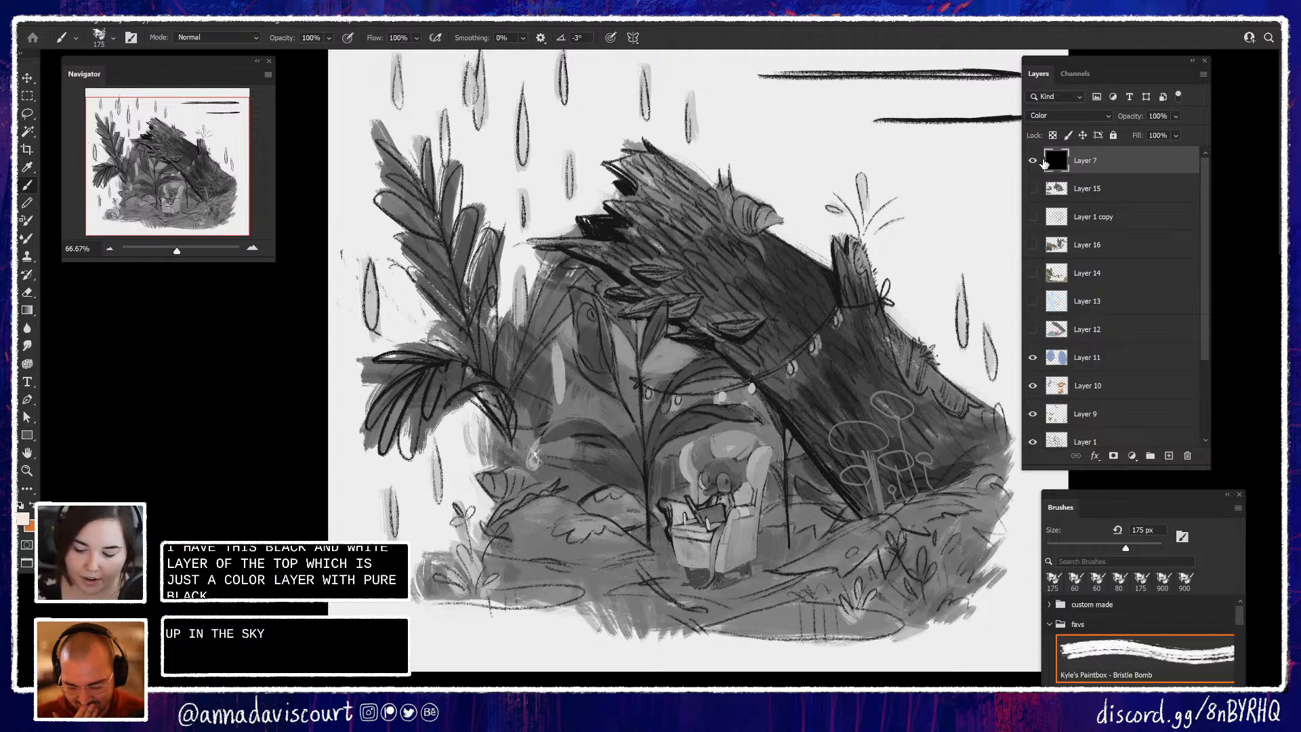
{"action": "left_click", "coordinate": [1033, 161]}
{"action": "left_click", "coordinate": [1033, 161]}
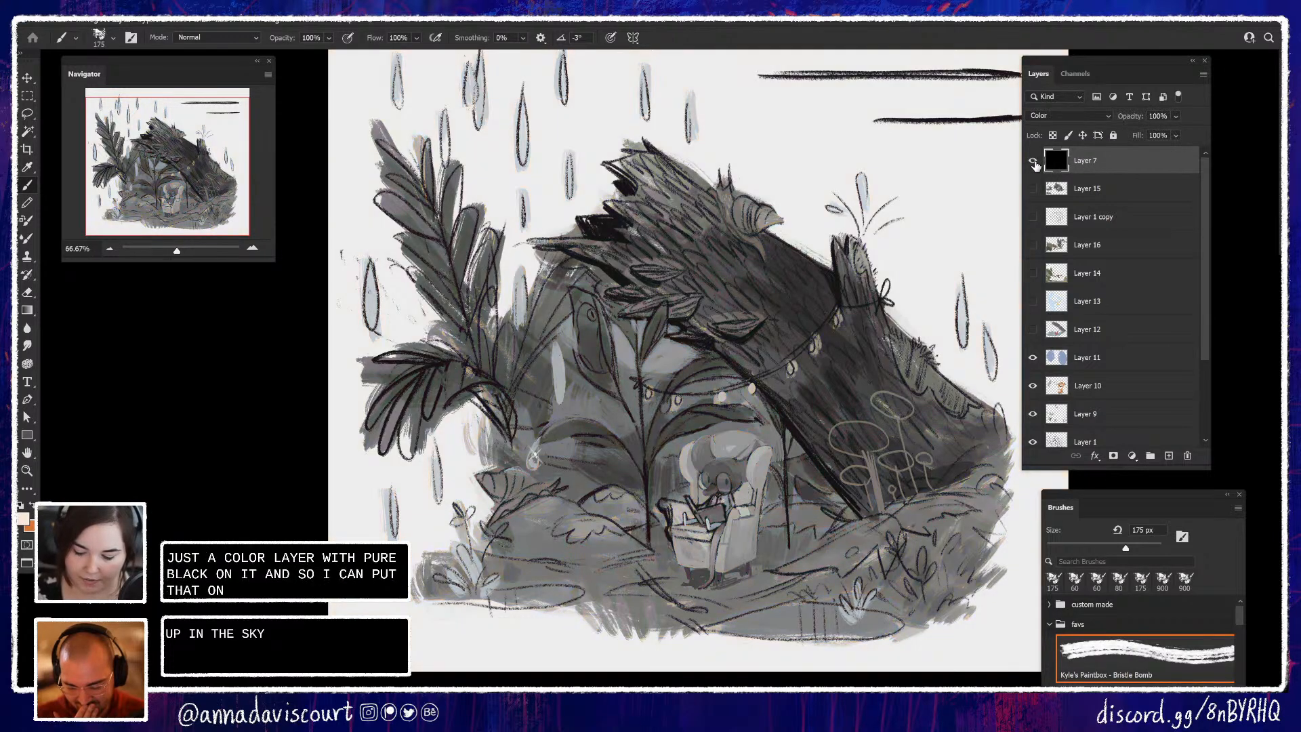
{"action": "left_click", "coordinate": [1033, 161]}
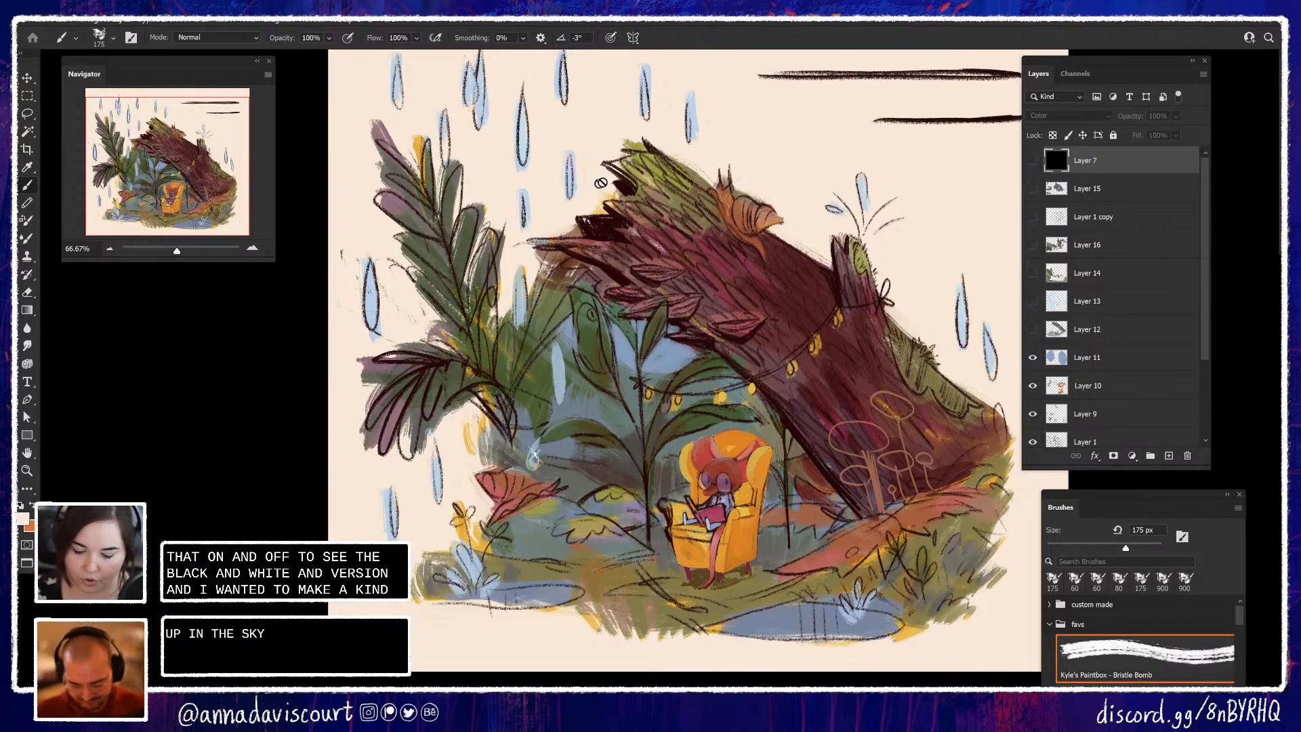
Compare the painting with and without Layer 12's shadows on the log and chair, leaving the layer visible
{"action": "left_click", "coordinate": [1033, 329]}
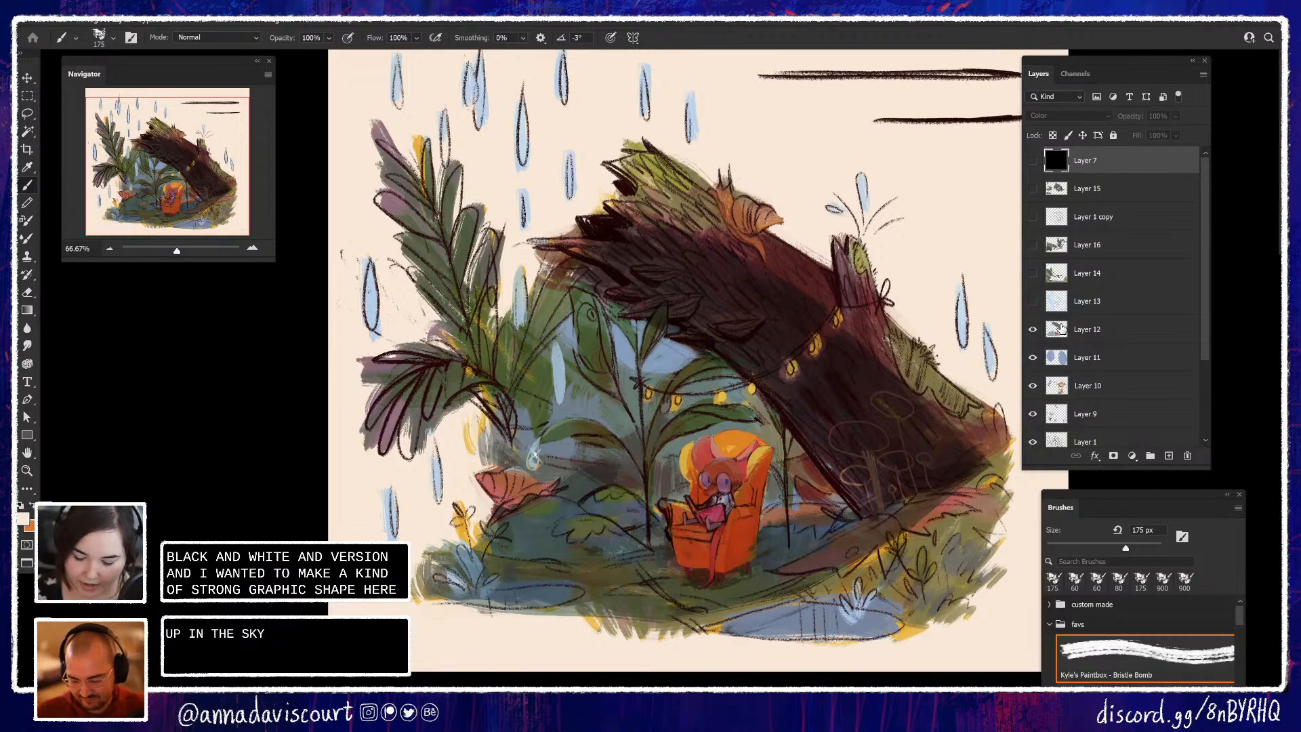
{"action": "left_click", "coordinate": [1032, 330]}
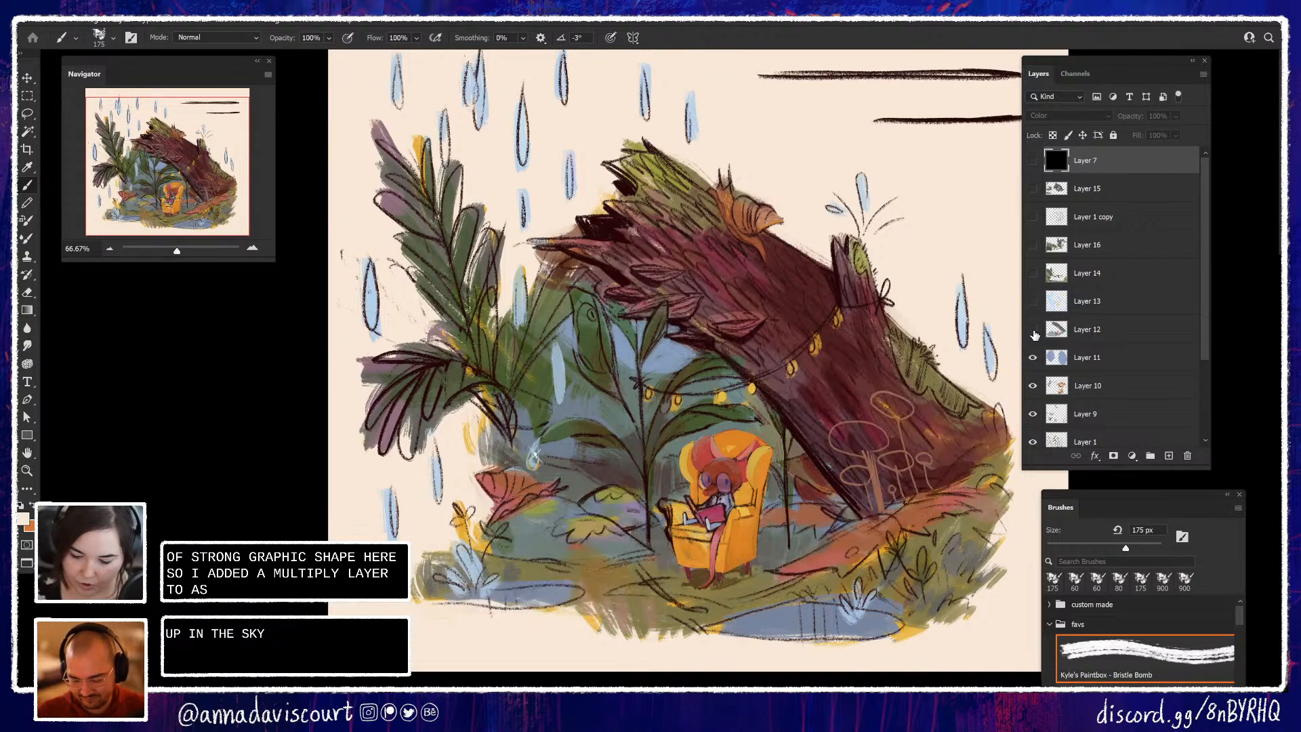
{"action": "left_click", "coordinate": [1033, 330]}
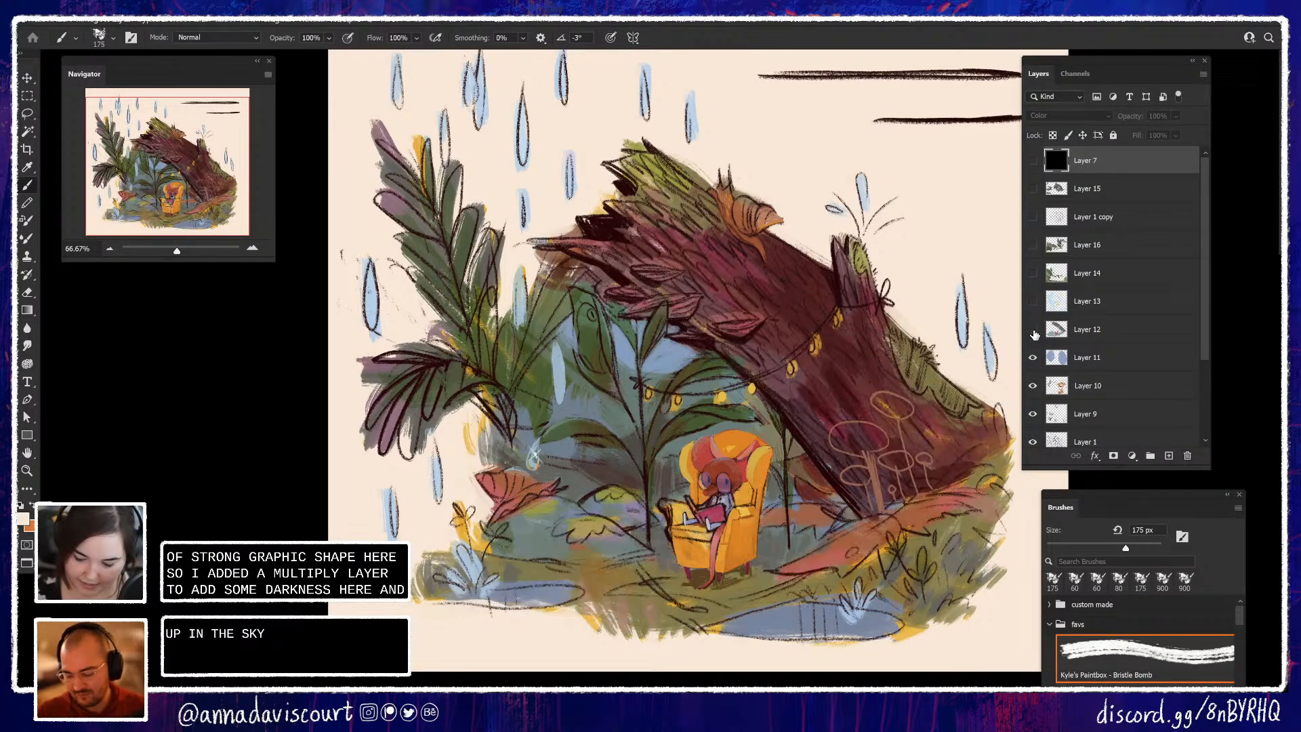
{"action": "left_click", "coordinate": [1033, 330]}
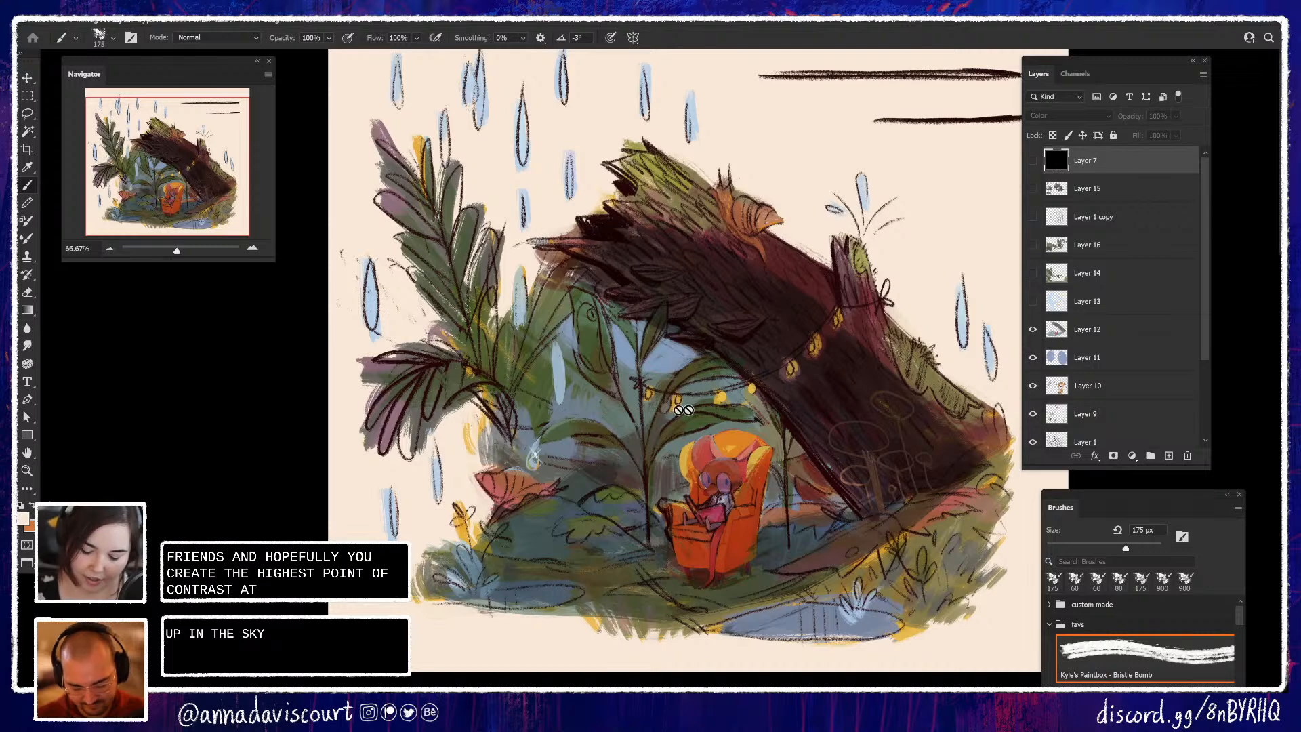
Show the Soft Light Layer 13 and compare its lighting on and off, leaving the layer visible
{"action": "left_click", "coordinate": [1032, 301]}
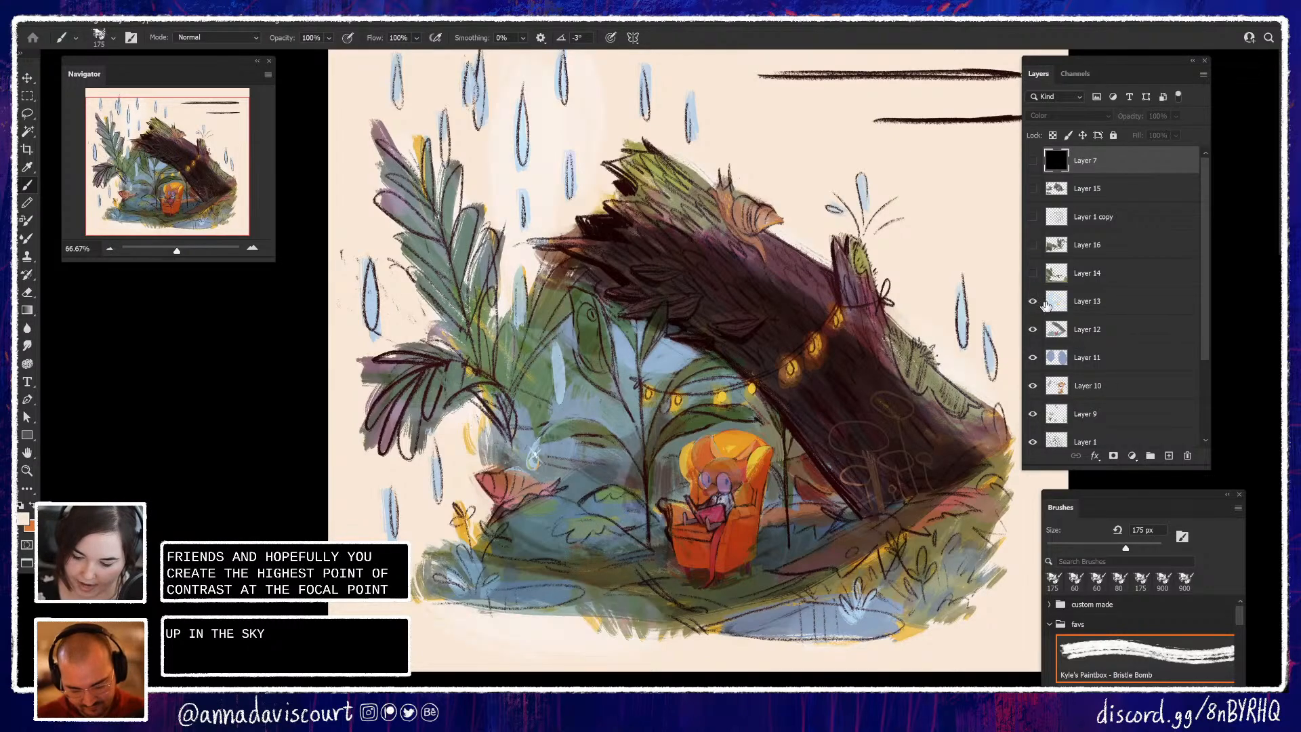
{"action": "left_click", "coordinate": [1071, 303]}
{"action": "left_click", "coordinate": [1032, 302]}
{"action": "left_click", "coordinate": [1033, 302]}
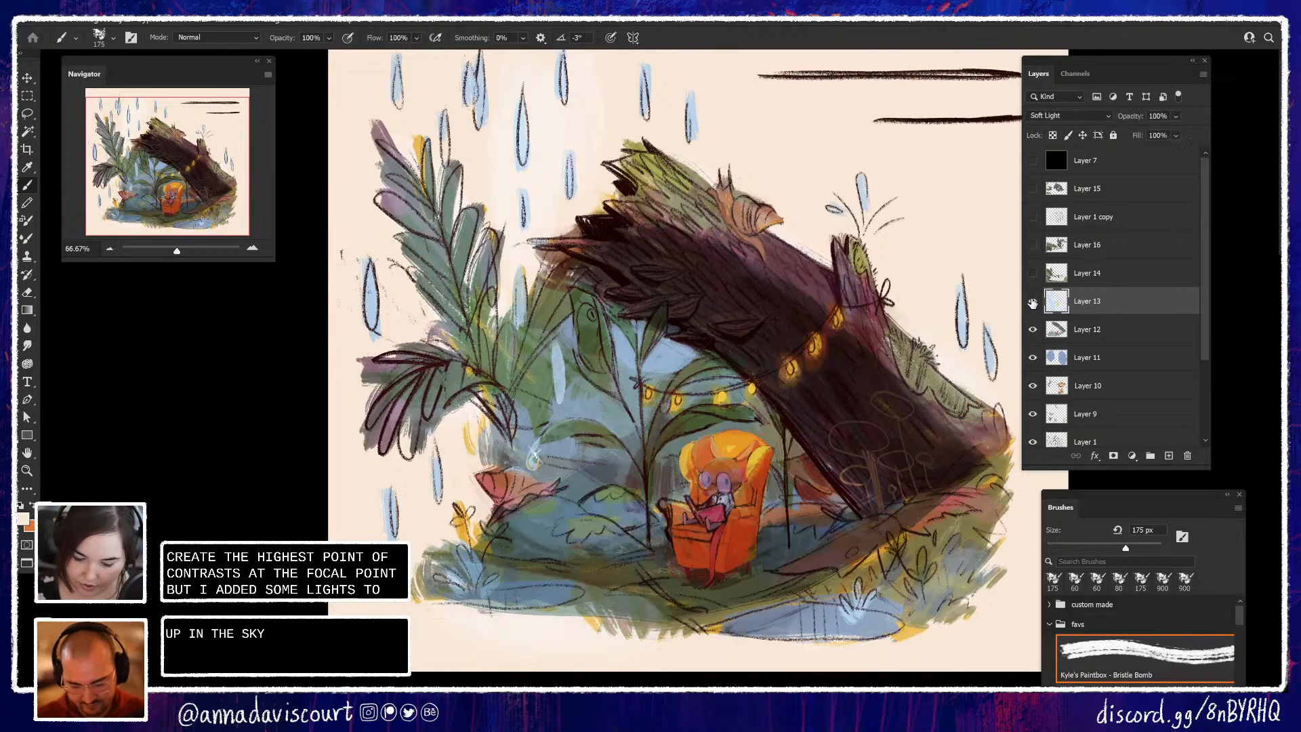
{"action": "left_click", "coordinate": [1032, 302]}
{"action": "left_click", "coordinate": [1033, 302]}
{"action": "left_click", "coordinate": [1032, 302]}
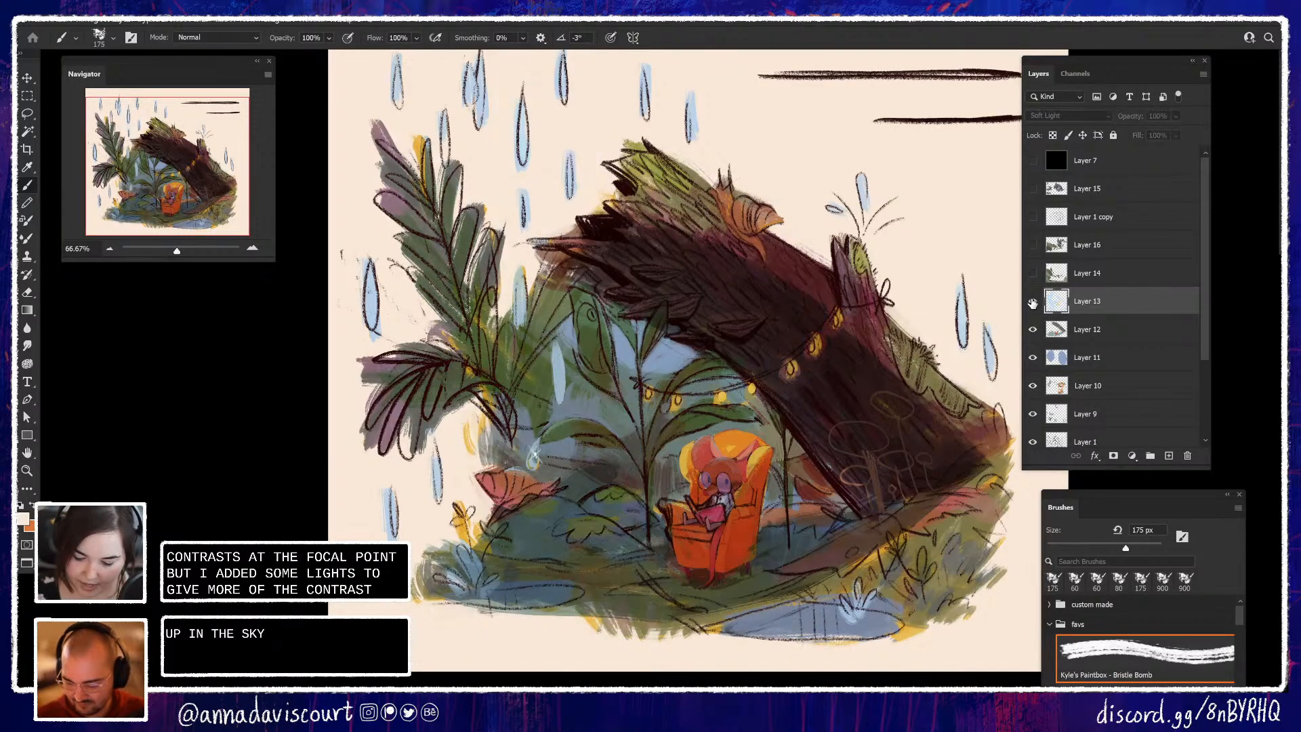
{"action": "left_click", "coordinate": [1033, 303]}
{"action": "left_click", "coordinate": [1032, 302]}
{"action": "left_click", "coordinate": [1032, 303]}
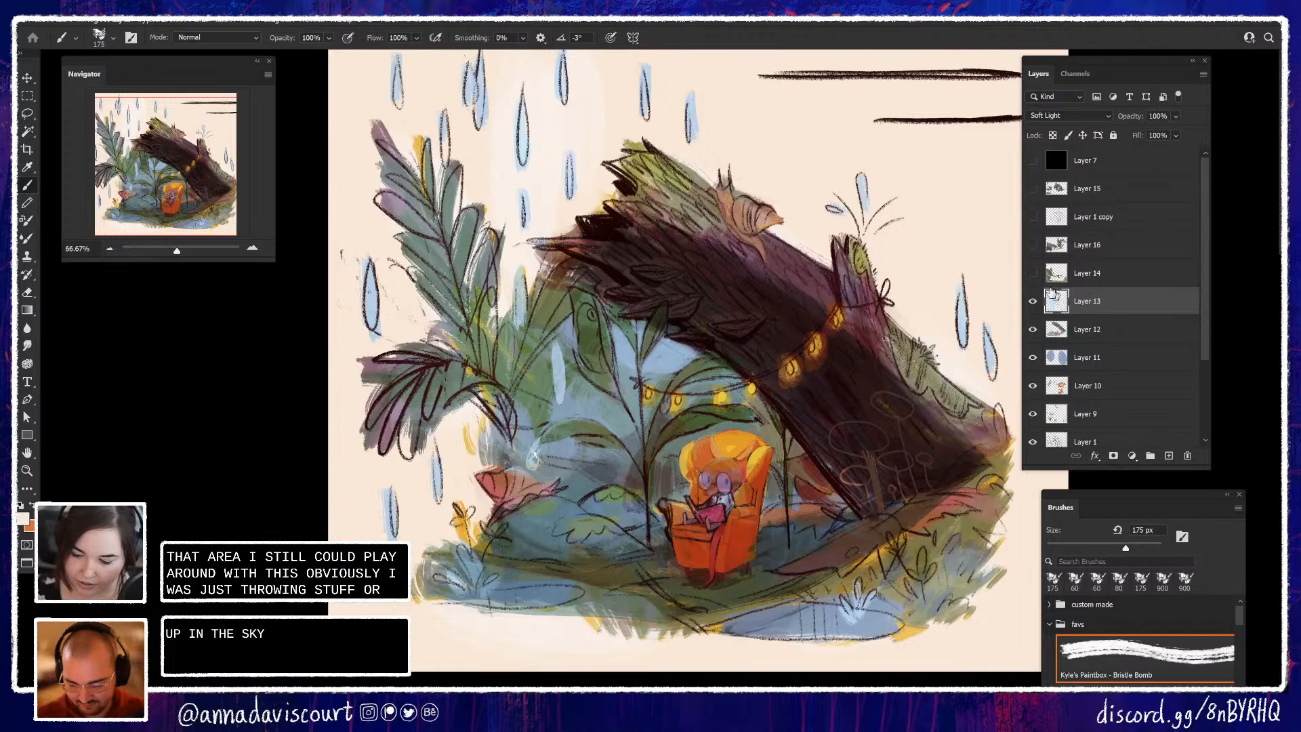
Select Layer 14 and make it visible to extend the painted scene to the canvas edges
{"action": "left_click", "coordinate": [1082, 281]}
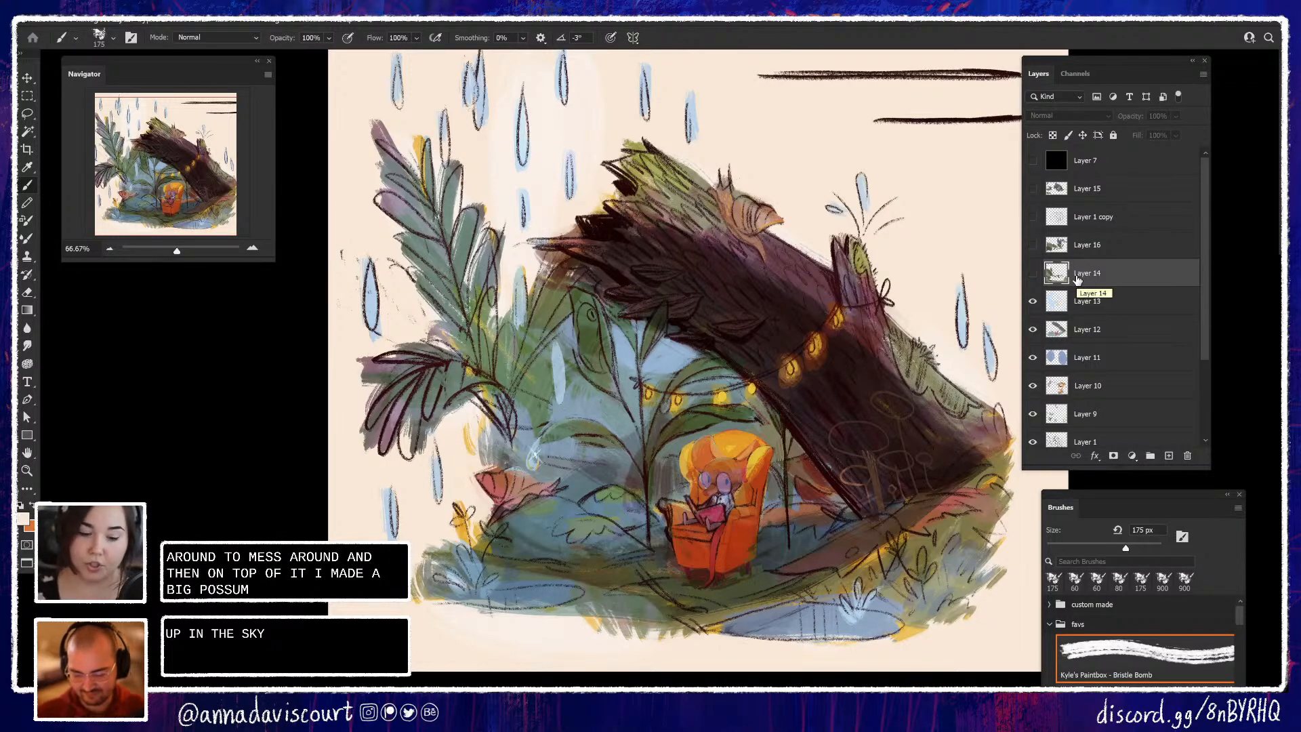
{"action": "left_click_drag", "start_coordinate": [893, 434], "coordinate": [851, 317]}
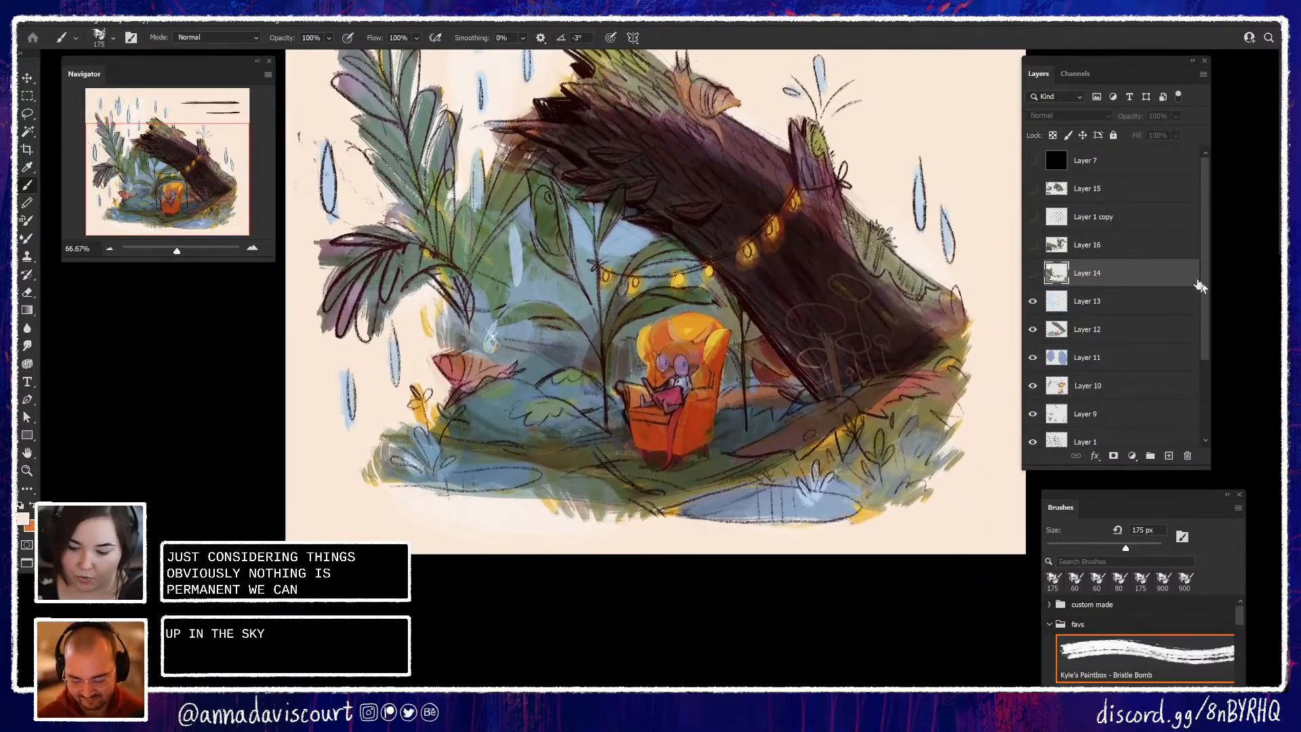
{"action": "left_click", "coordinate": [1032, 273]}
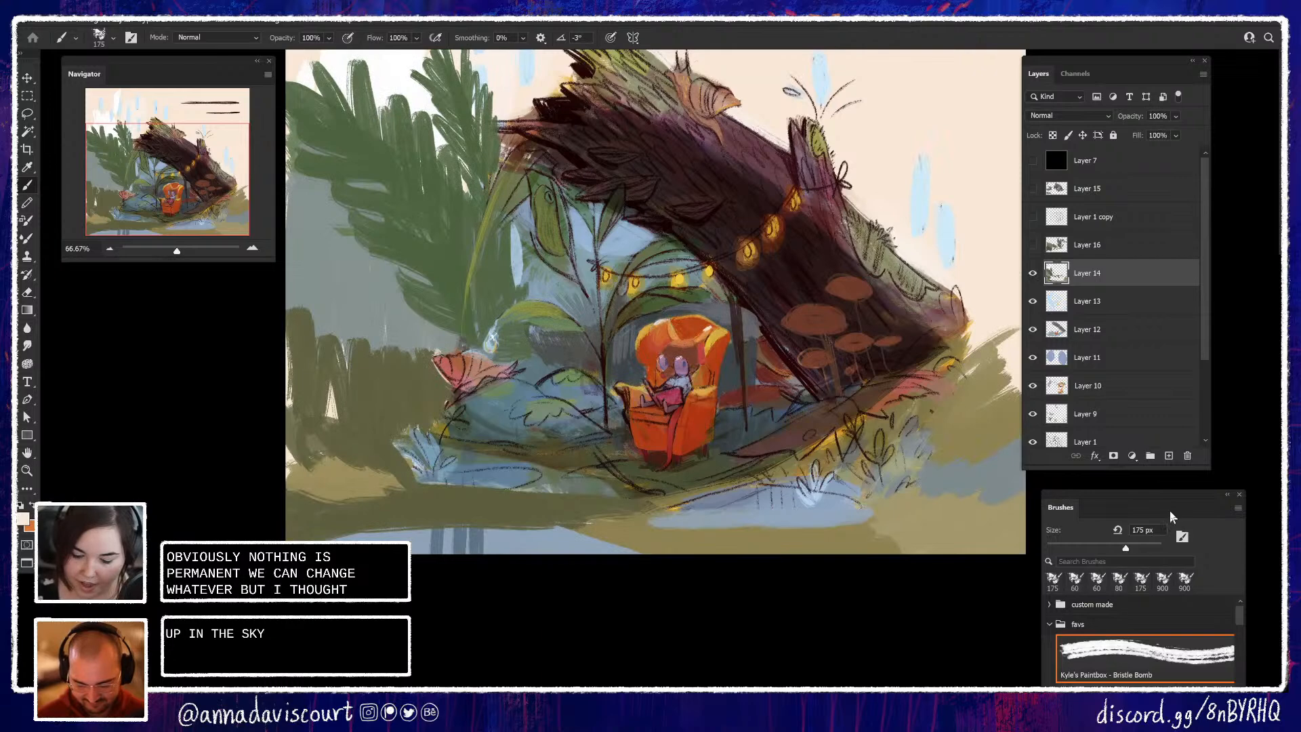
{"action": "left_click_drag", "start_coordinate": [929, 549], "coordinate": [902, 672]}
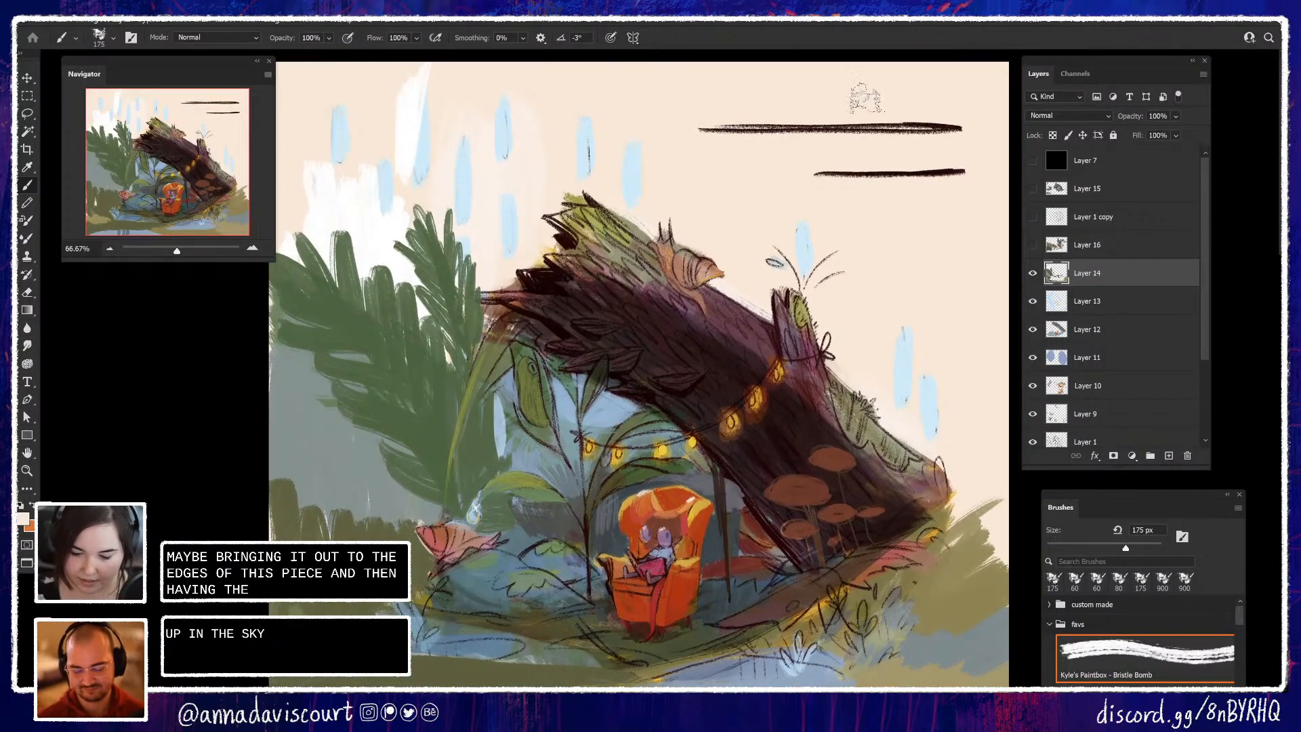
{"action": "left_click_drag", "start_coordinate": [875, 264], "coordinate": [891, 196]}
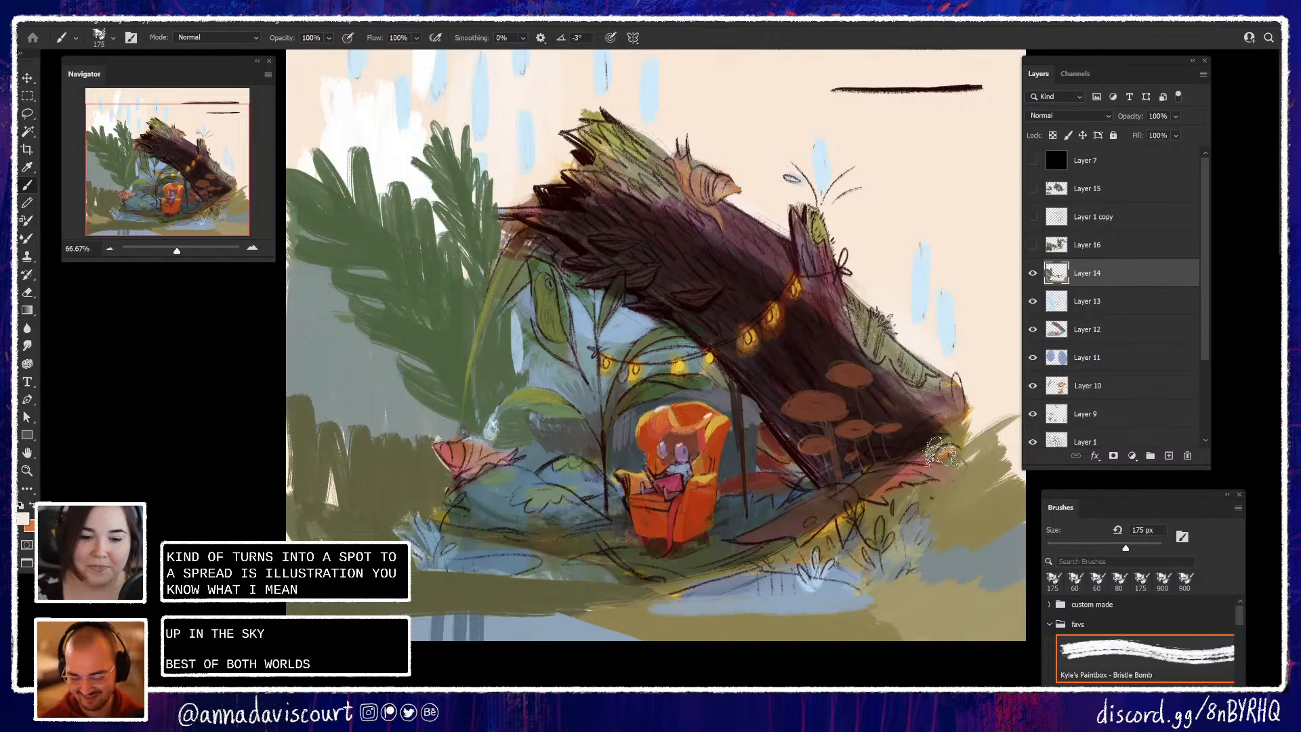
Toggle Layer 14 off and on to compare the spot illustration with the full-bleed version
{"action": "left_click", "coordinate": [1032, 273]}
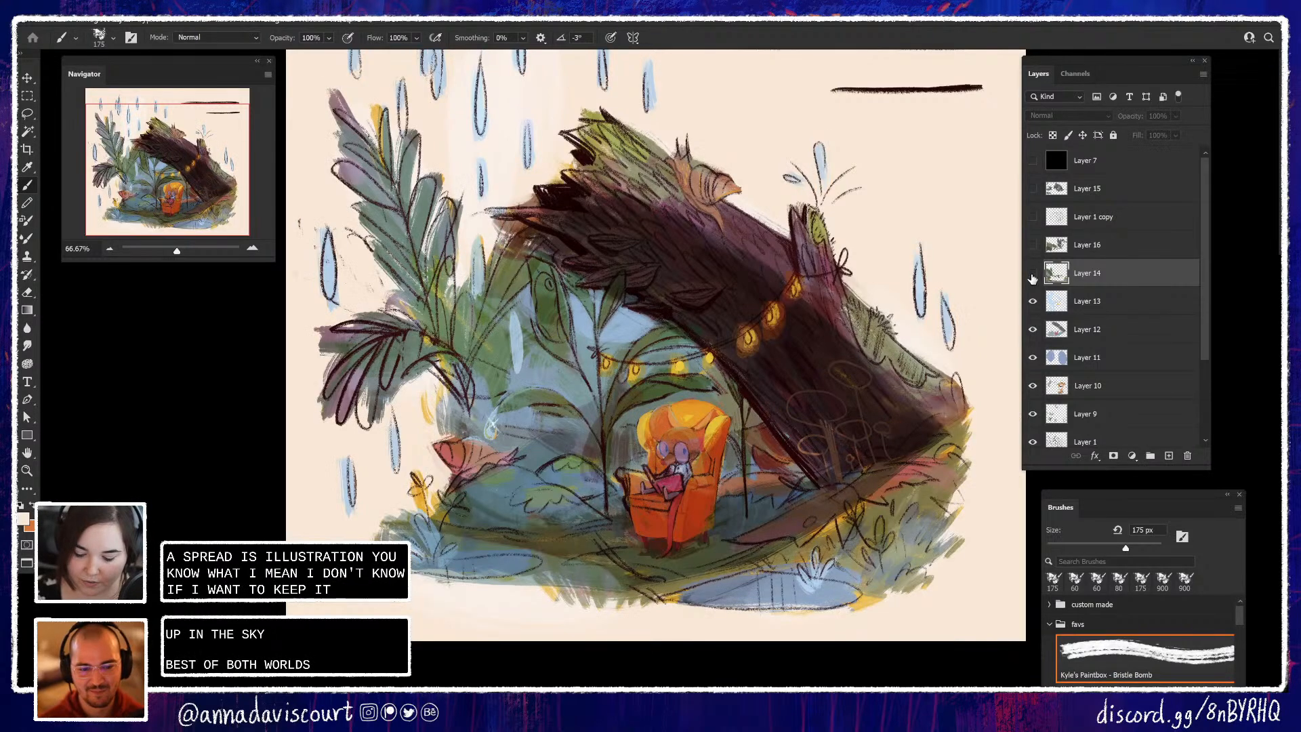
{"action": "left_click", "coordinate": [1032, 273]}
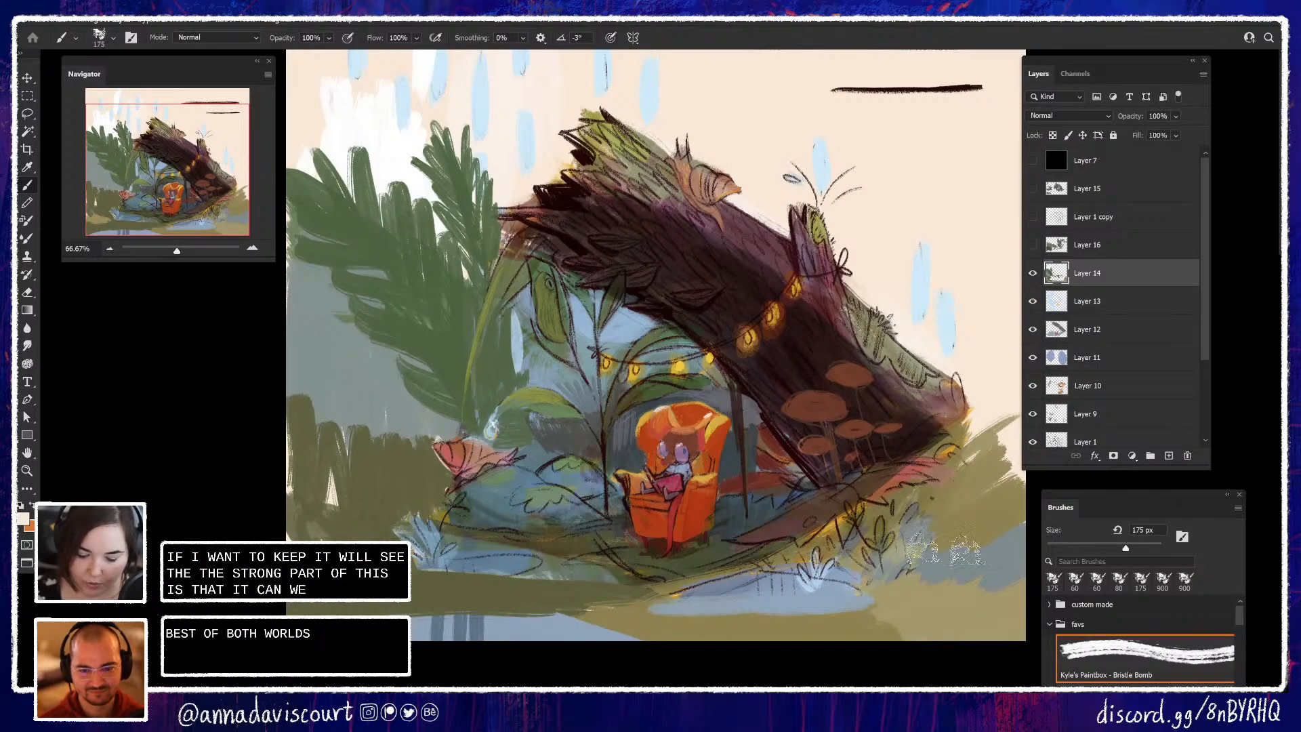
{"action": "left_click", "coordinate": [1033, 273]}
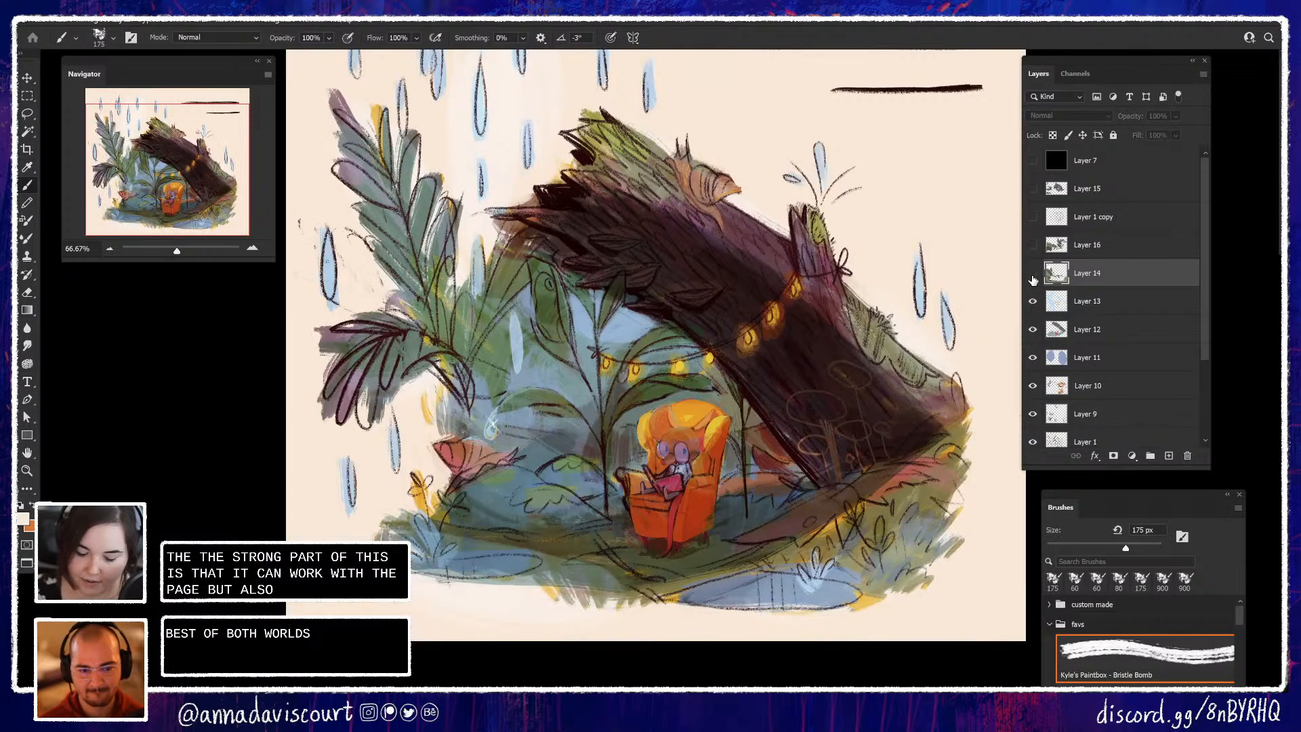
{"action": "left_click", "coordinate": [1033, 273]}
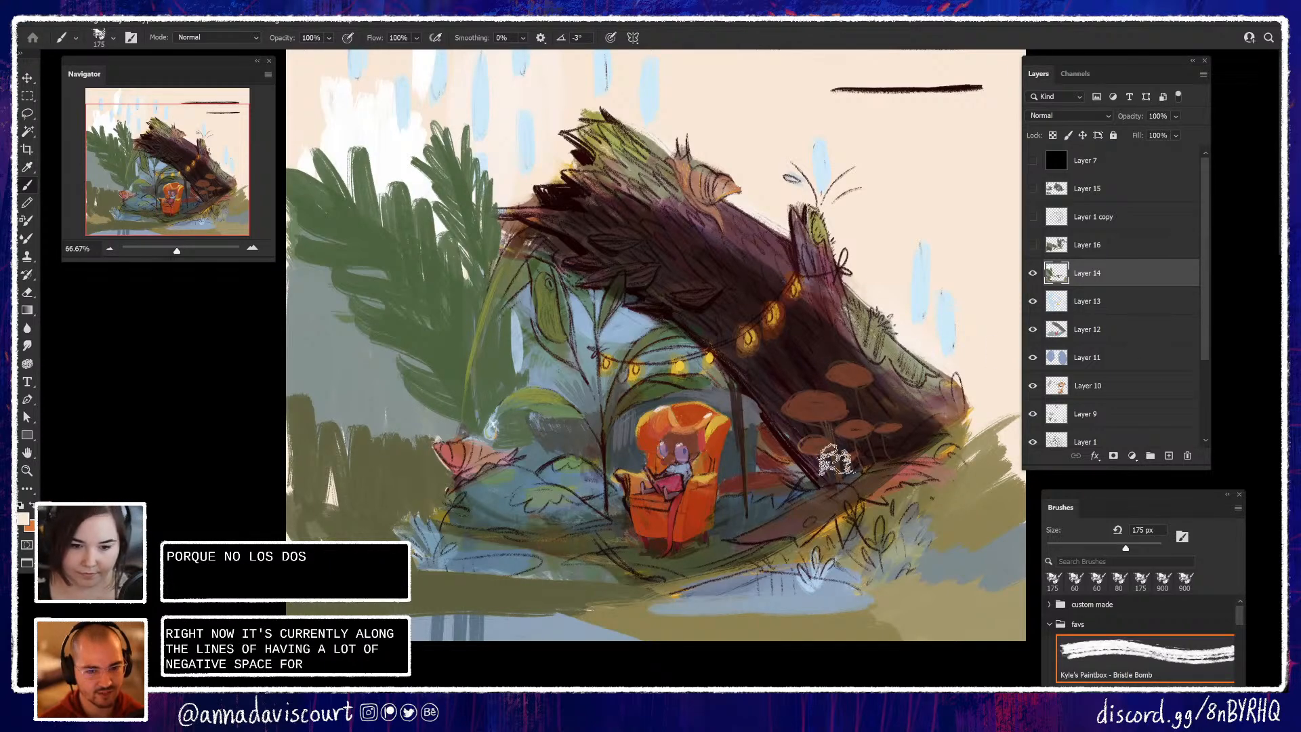
View the whole canvas at 50% and compare the composition with Layer 14 hidden and shown
{"action": "mouse_move", "coordinate": [886, 437]}
{"action": "left_mouse_down"}
{"action": "mouse_move", "coordinate": [858, 444]}
{"action": "mouse_move", "coordinate": [833, 481]}
{"action": "mouse_move", "coordinate": [855, 511]}
{"action": "left_mouse_up"}
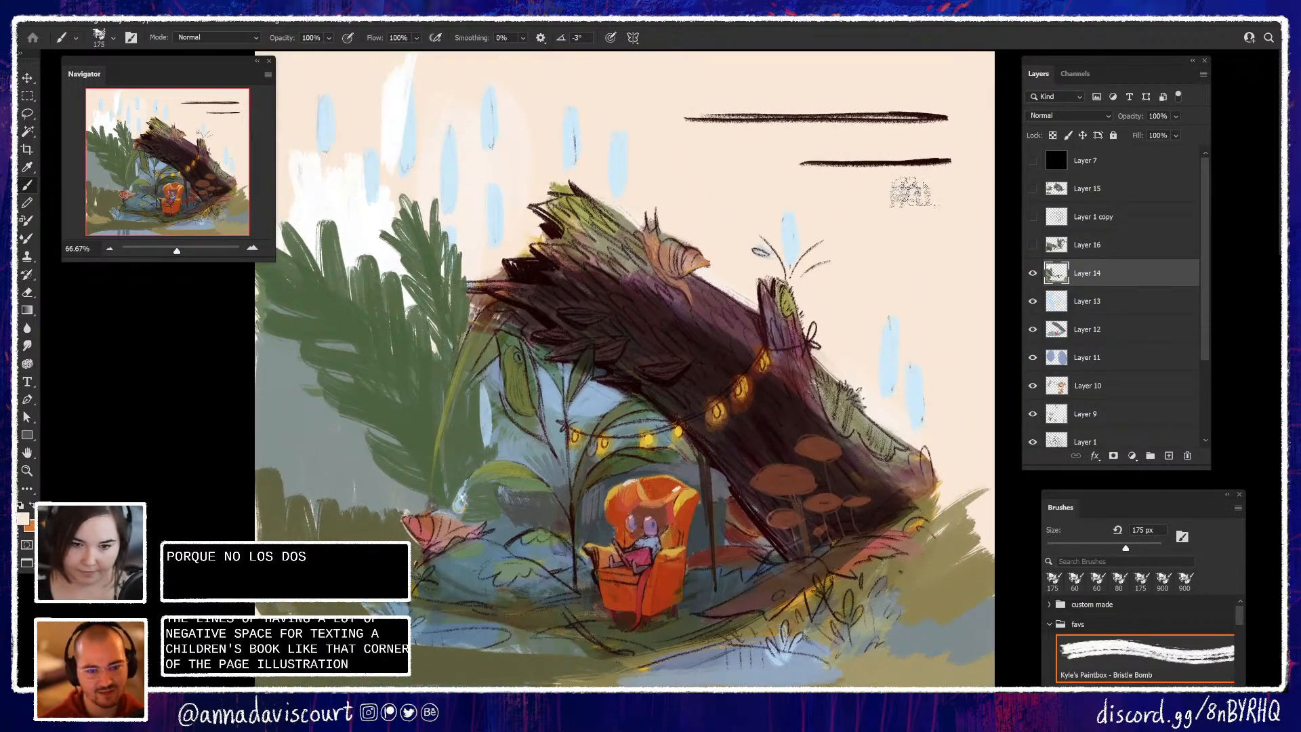
{"action": "mouse_move", "coordinate": [878, 452]}
{"action": "left_mouse_down"}
{"action": "mouse_move", "coordinate": [886, 424]}
{"action": "mouse_move", "coordinate": [874, 458]}
{"action": "left_mouse_up"}
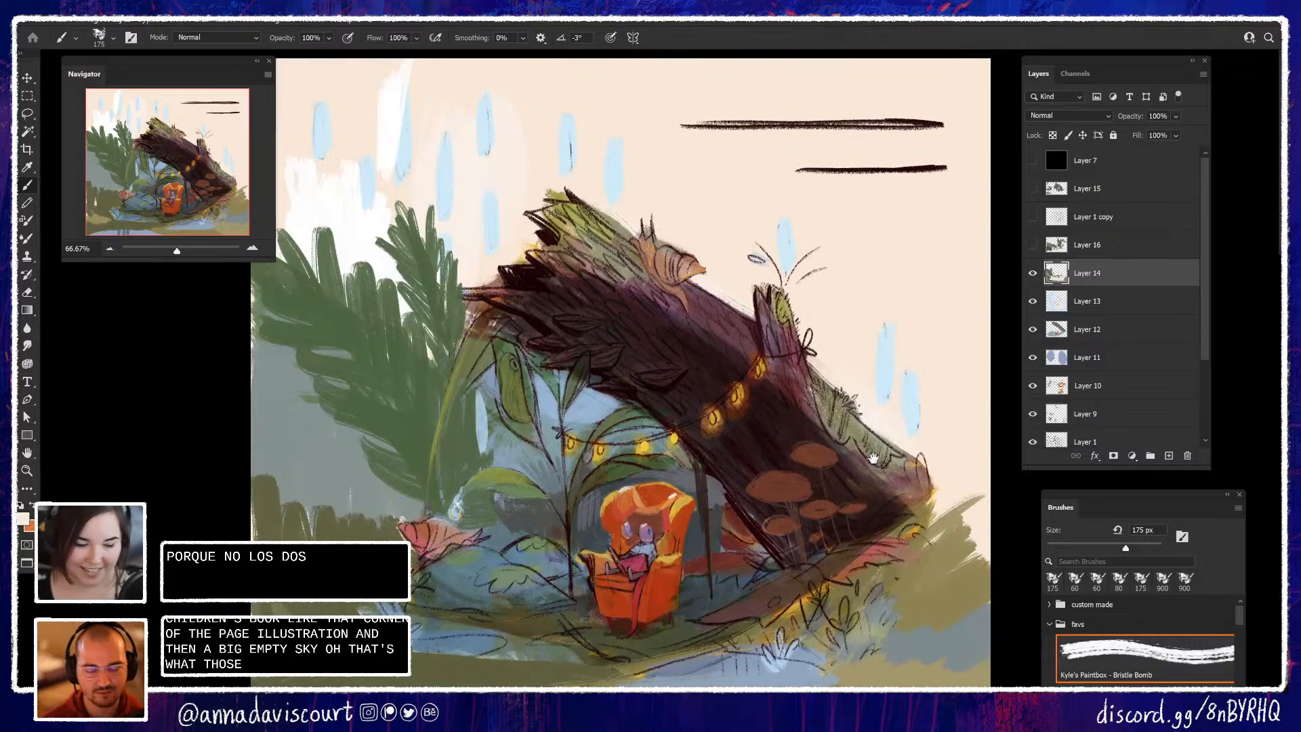
{"action": "key", "text": "ctrl+minus"}
{"action": "mouse_move", "coordinate": [757, 336]}
{"action": "left_mouse_down"}
{"action": "mouse_move", "coordinate": [841, 314]}
{"action": "mouse_move", "coordinate": [825, 319]}
{"action": "left_mouse_up"}
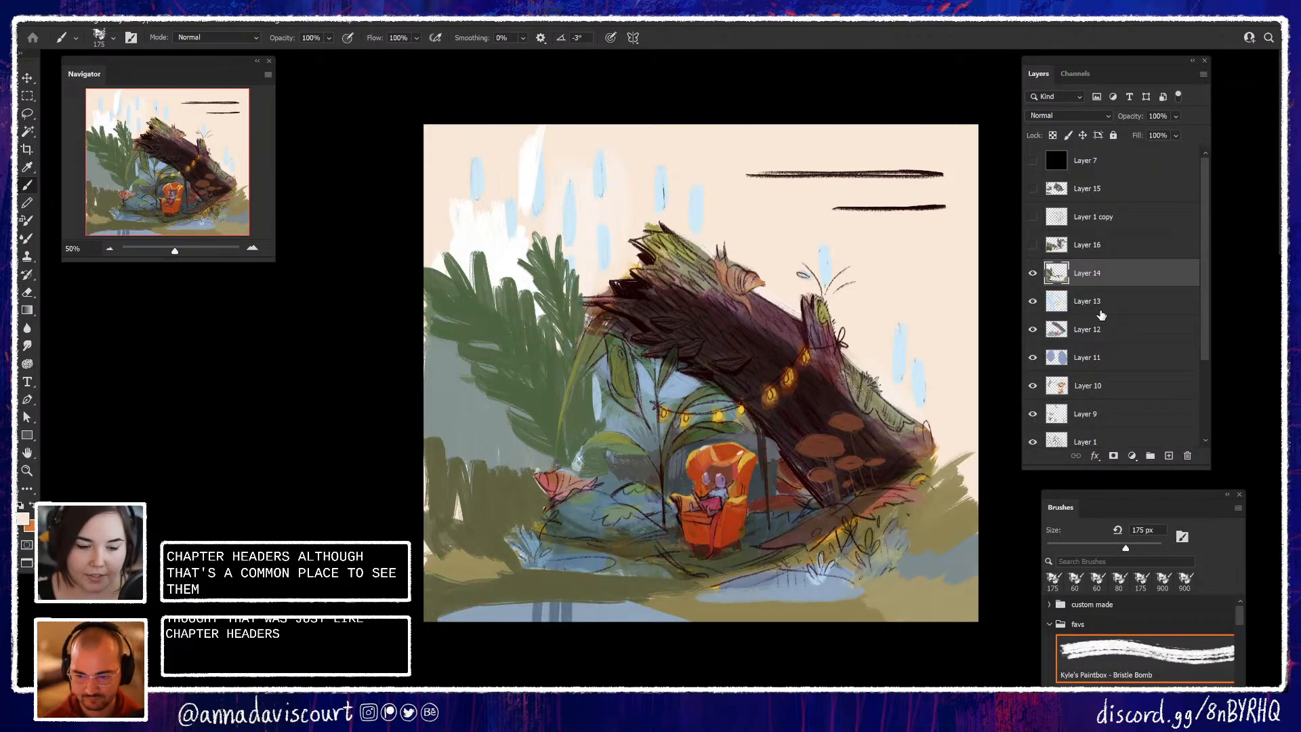
{"action": "left_click", "coordinate": [1032, 274]}
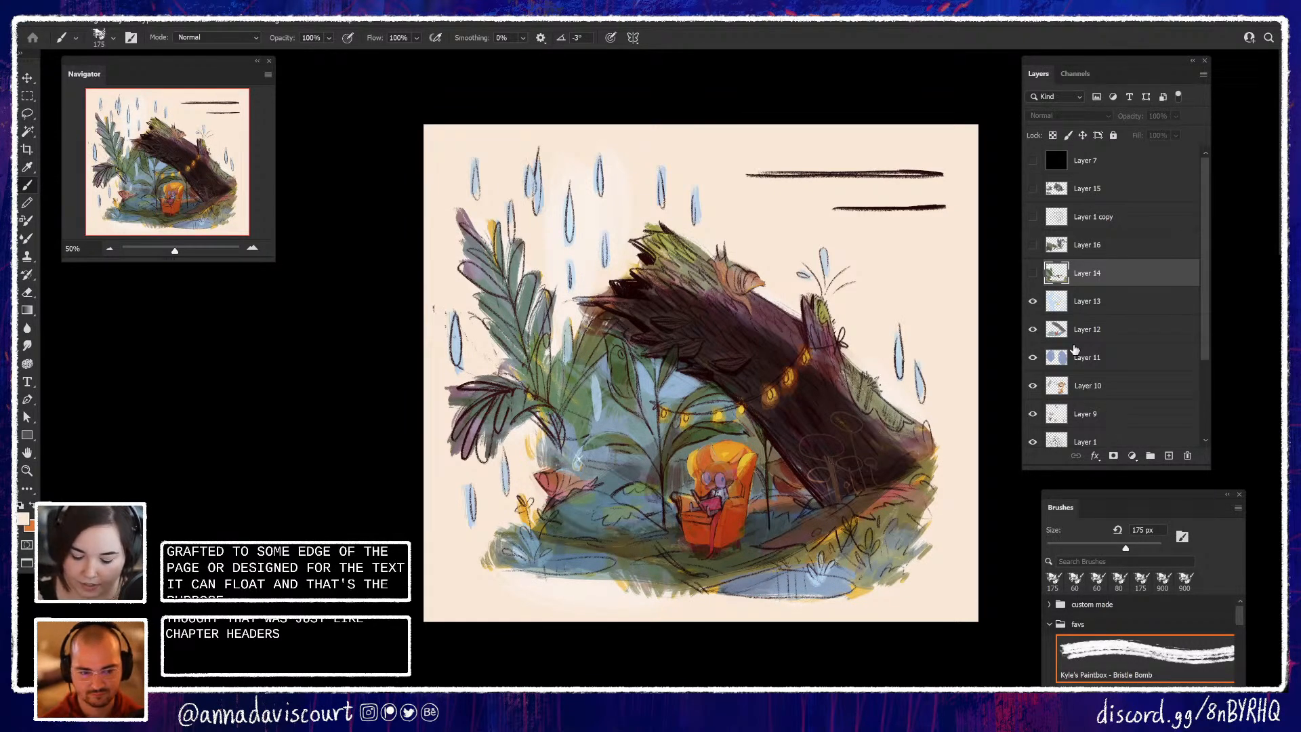
{"action": "left_click", "coordinate": [1031, 273]}
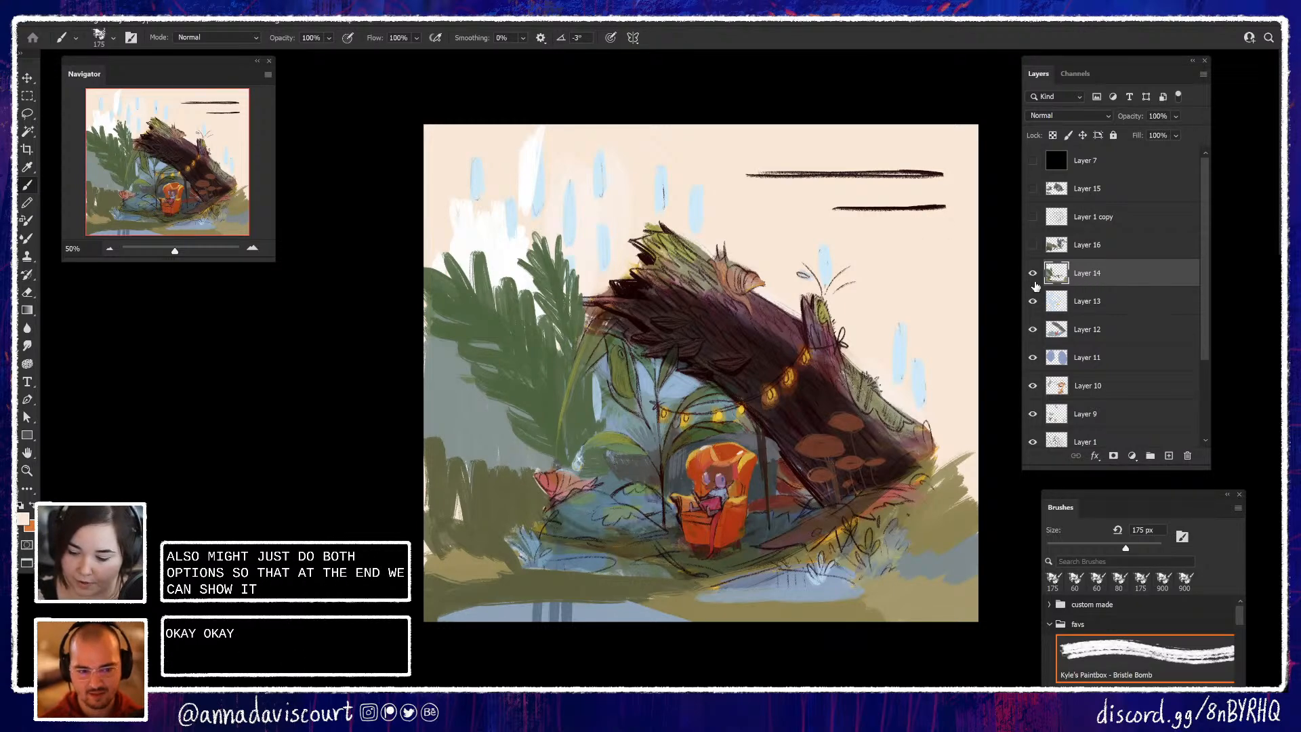
Toggle Layer 16 on and off to compare its paint-over with the full-bleed scene beneath it
{"action": "left_click", "coordinate": [1032, 249]}
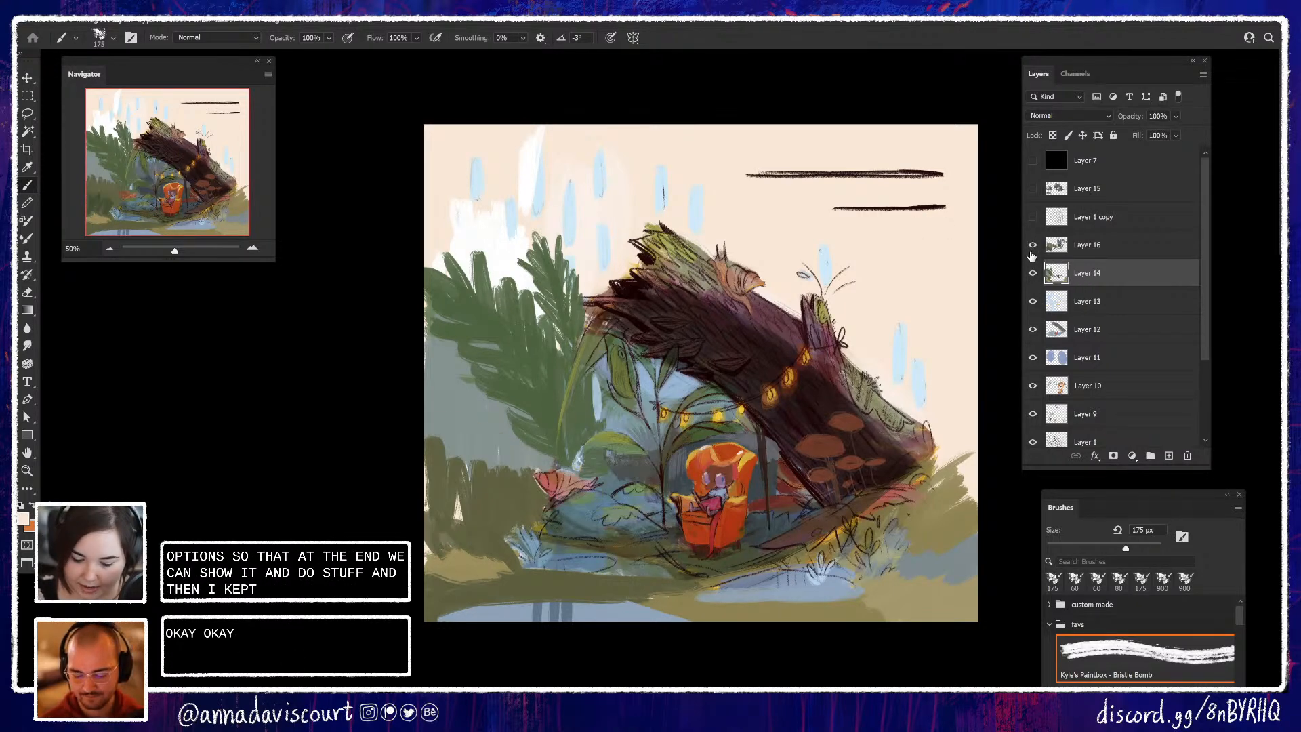
{"action": "left_click", "coordinate": [1032, 249]}
{"action": "left_click", "coordinate": [1032, 249]}
Show Layer 7 to view the illustration in grayscale, and select and show the gray paint-over on Layer 15
{"action": "left_click", "coordinate": [1032, 161]}
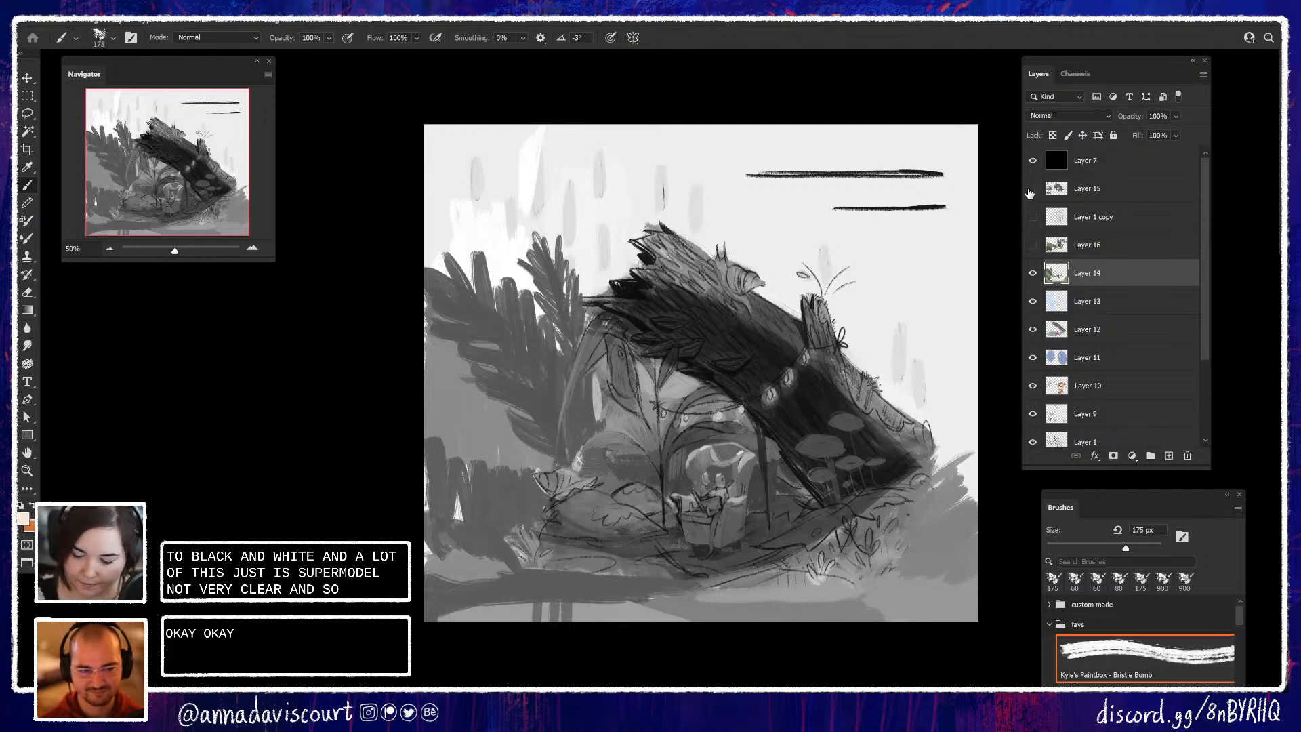
{"action": "left_click", "coordinate": [1032, 189]}
{"action": "left_click", "coordinate": [1078, 195]}
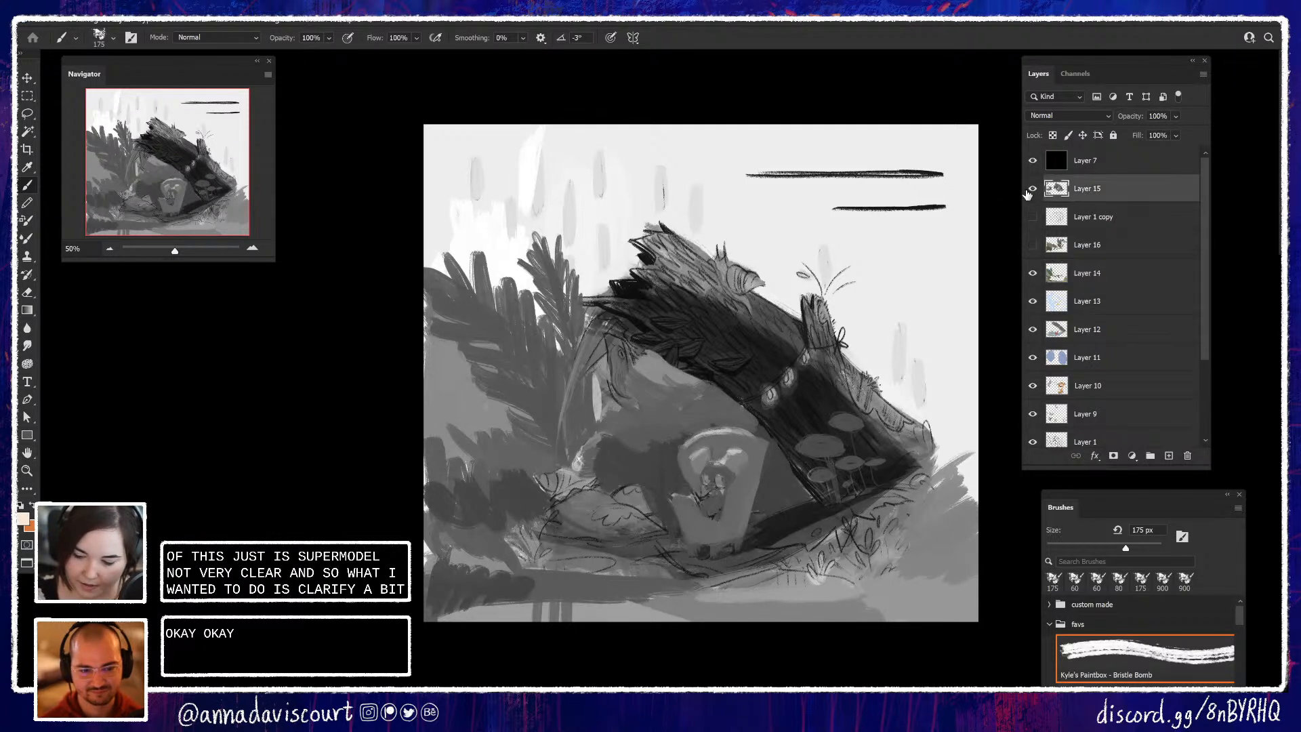
{"action": "left_click", "coordinate": [1029, 196]}
{"action": "left_click", "coordinate": [1030, 200]}
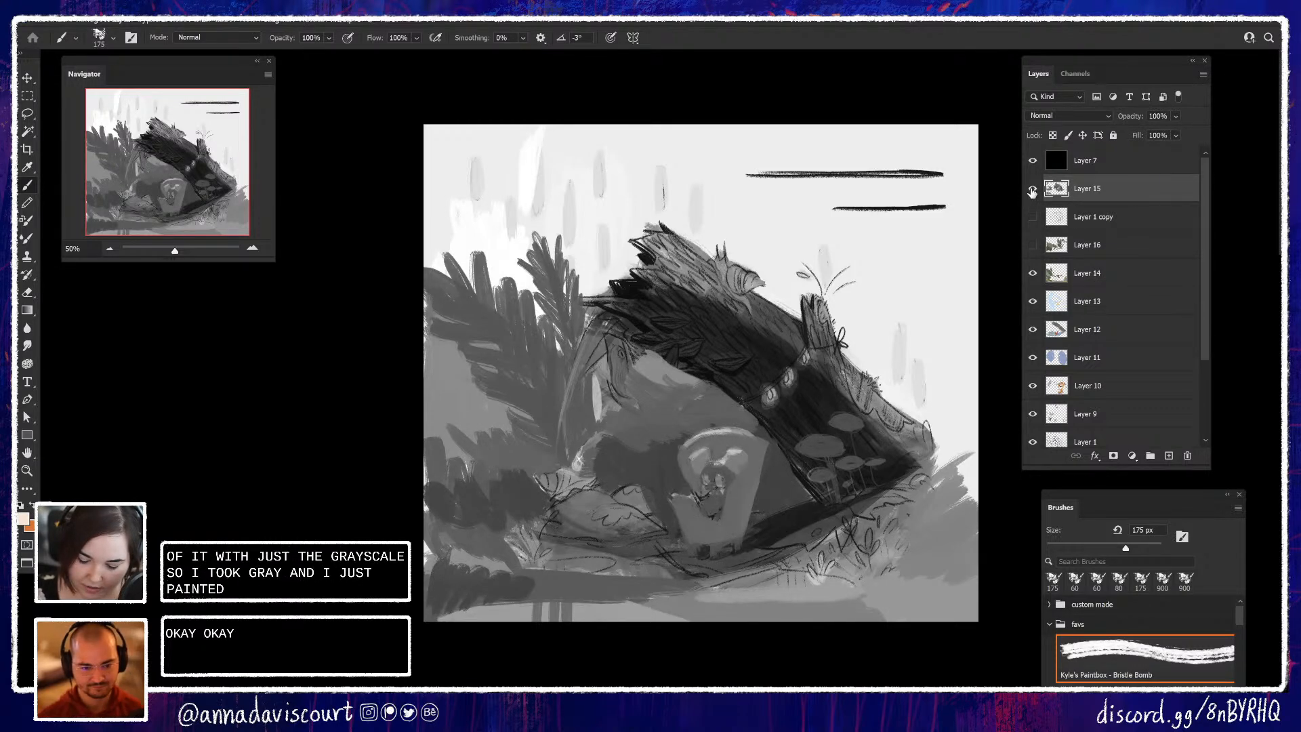
Toggle Layer 15 repeatedly to compare the simplified gray shapes under the log with the detailed version, leaving it hidden
{"action": "left_click", "coordinate": [1032, 190]}
{"action": "left_click", "coordinate": [1031, 190]}
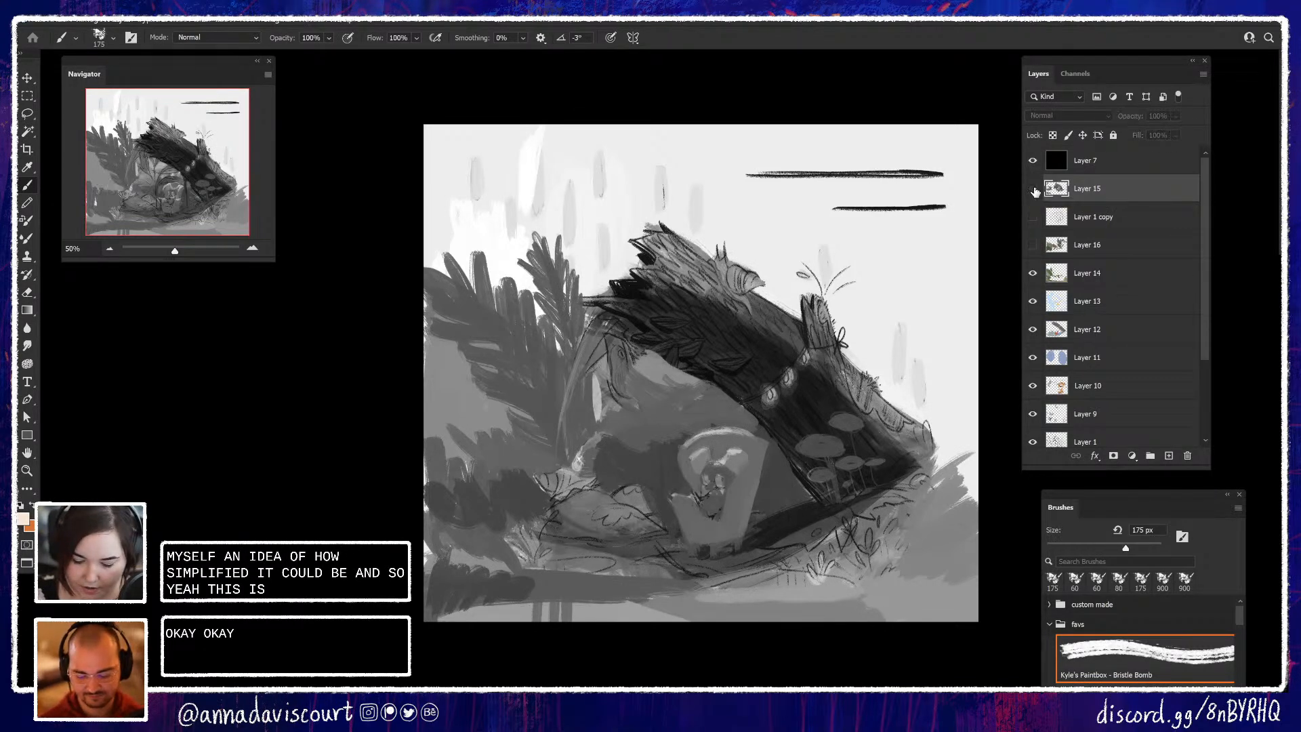
{"action": "left_click", "coordinate": [1032, 190]}
{"action": "left_click", "coordinate": [1033, 191]}
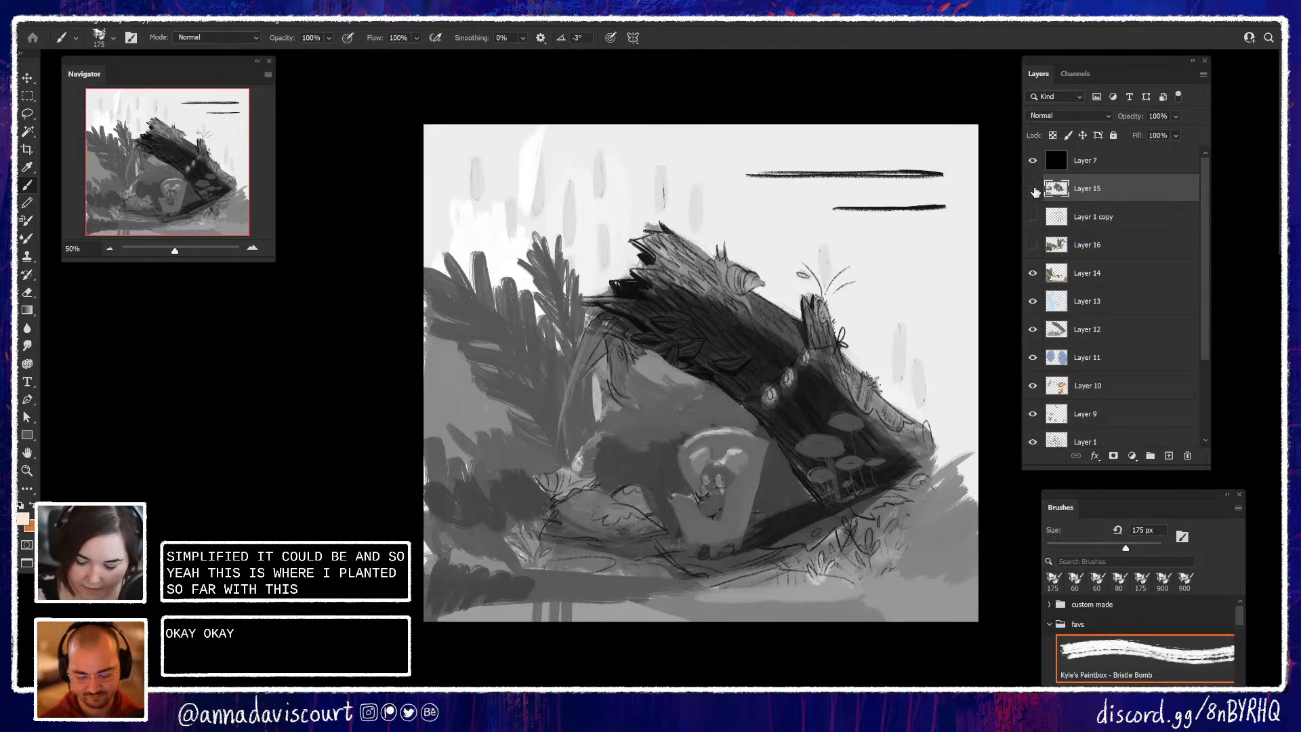
{"action": "left_click", "coordinate": [1032, 190]}
{"action": "left_click", "coordinate": [1034, 190]}
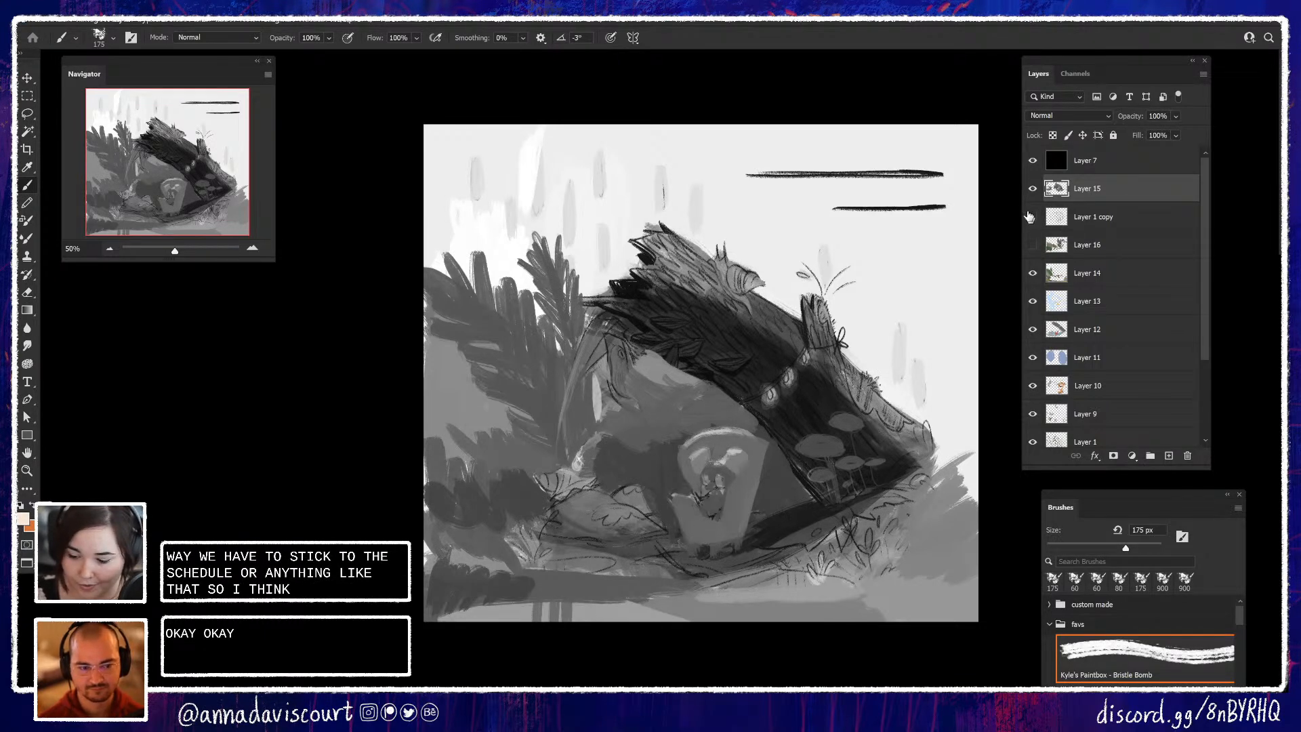
{"action": "left_click", "coordinate": [1032, 191]}
{"action": "left_click", "coordinate": [1032, 191]}
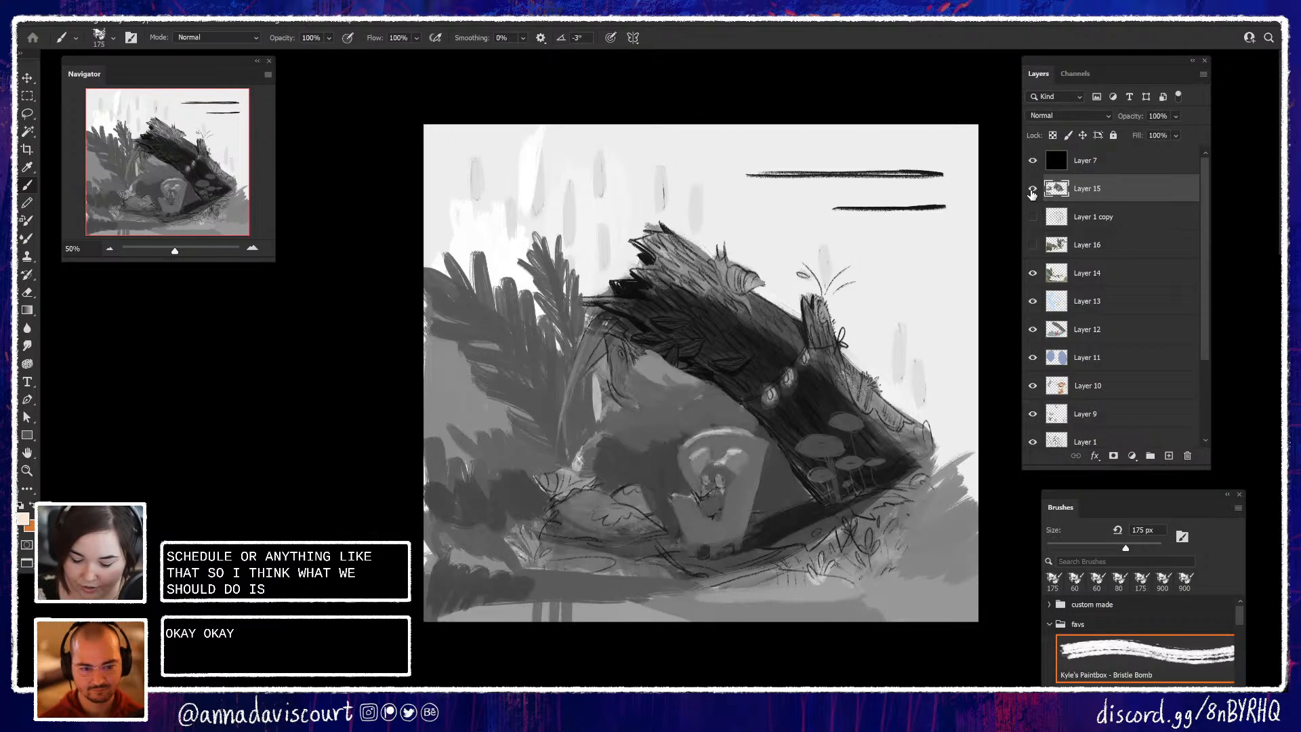
{"action": "left_click", "coordinate": [1031, 191]}
{"action": "left_click", "coordinate": [1032, 191]}
{"action": "left_click", "coordinate": [1032, 191]}
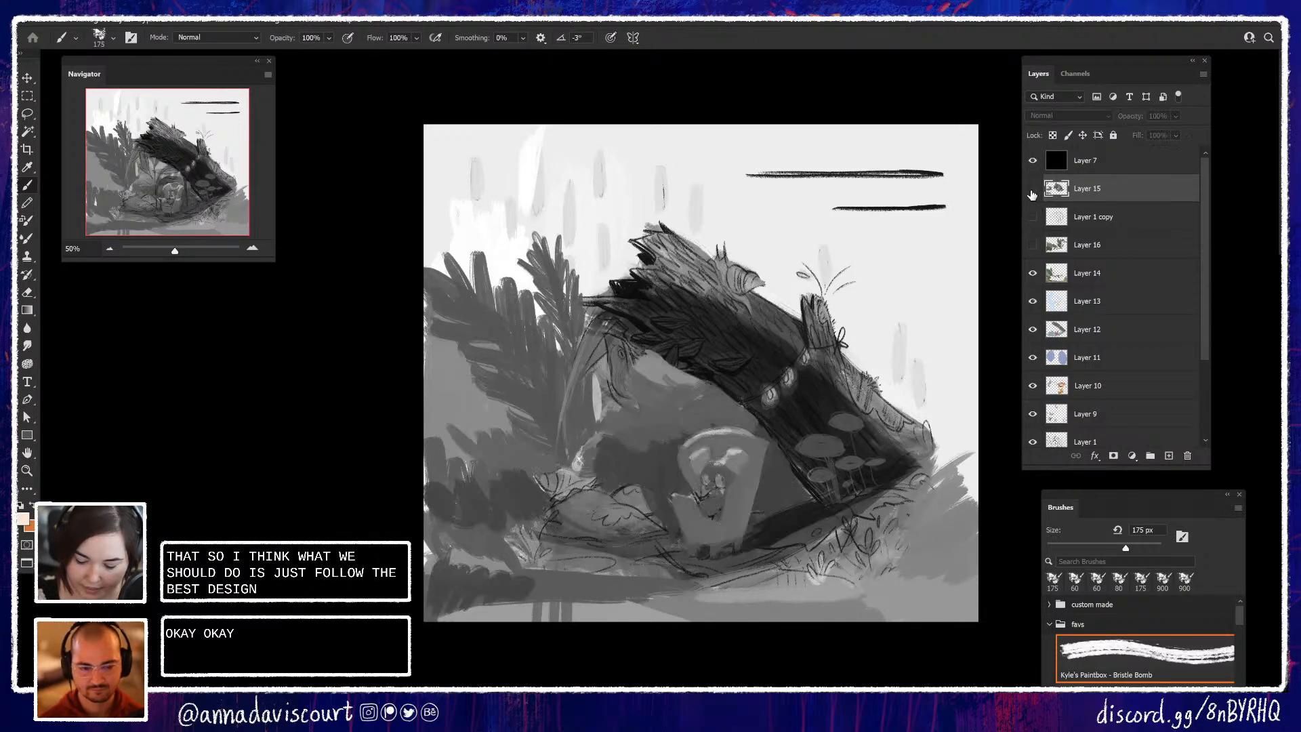
{"action": "left_click", "coordinate": [1032, 191]}
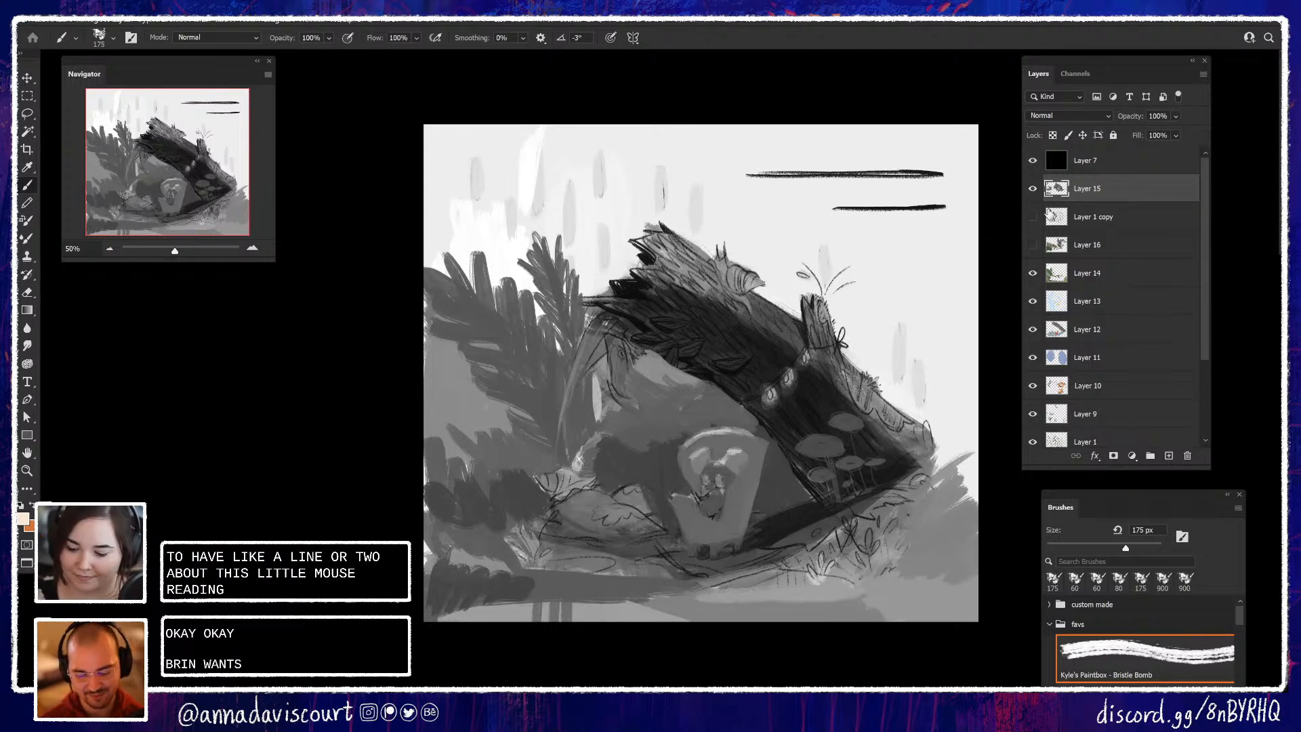
{"action": "left_click", "coordinate": [1032, 190]}
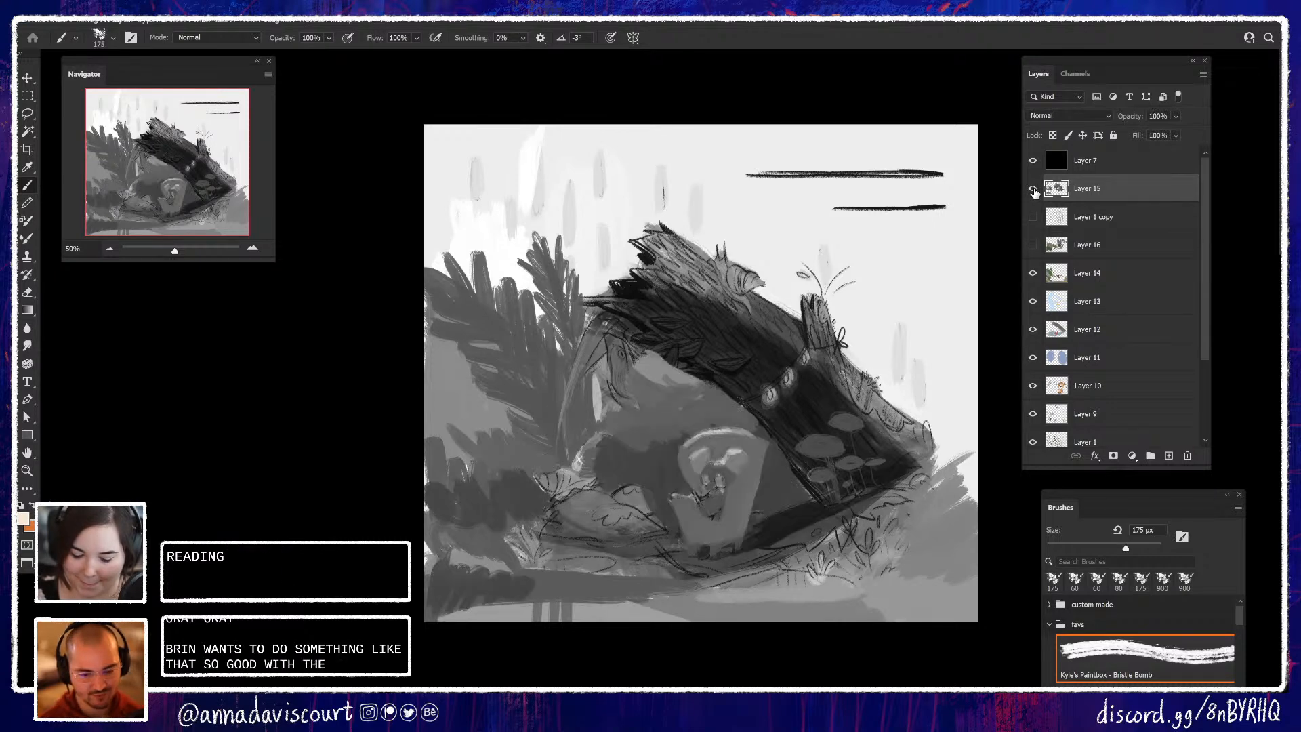
{"action": "left_click", "coordinate": [1032, 190]}
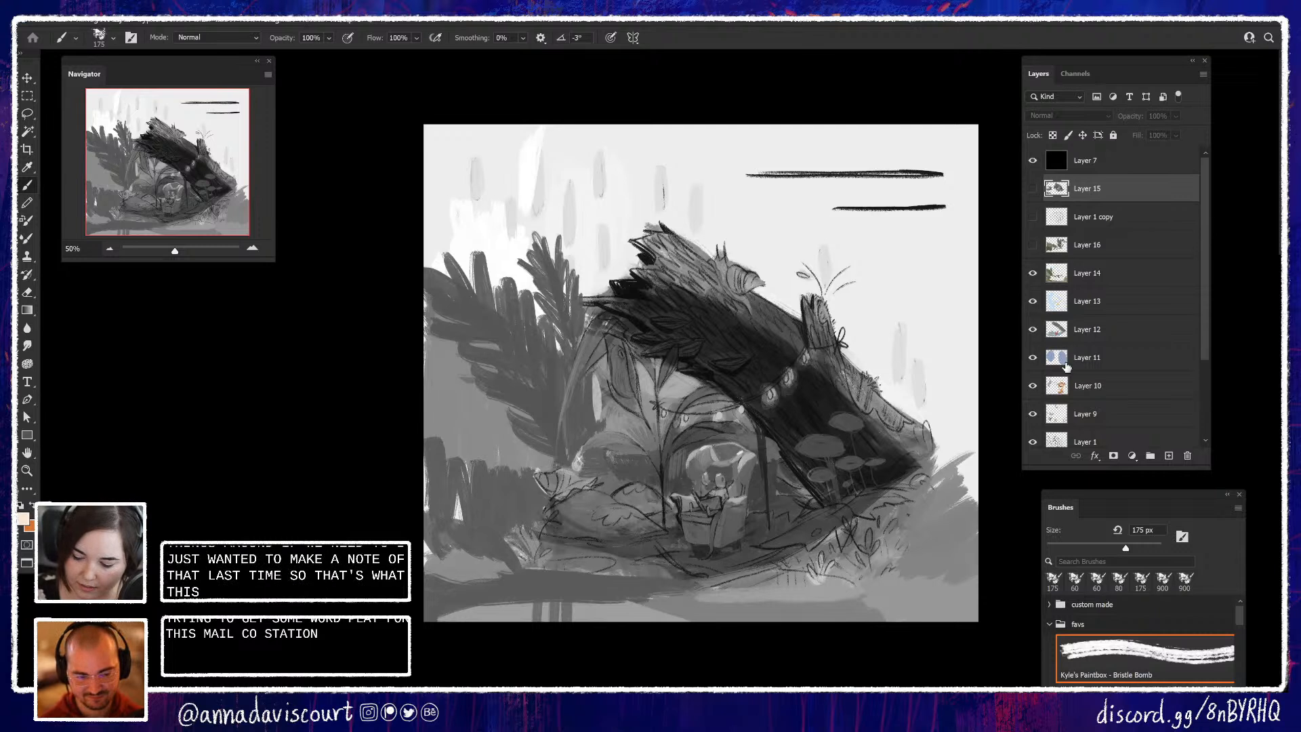
Select and show Layer 16, compare its values on and off in grayscale, and hide Layer 7 to return to color
{"action": "left_click", "coordinate": [1033, 245]}
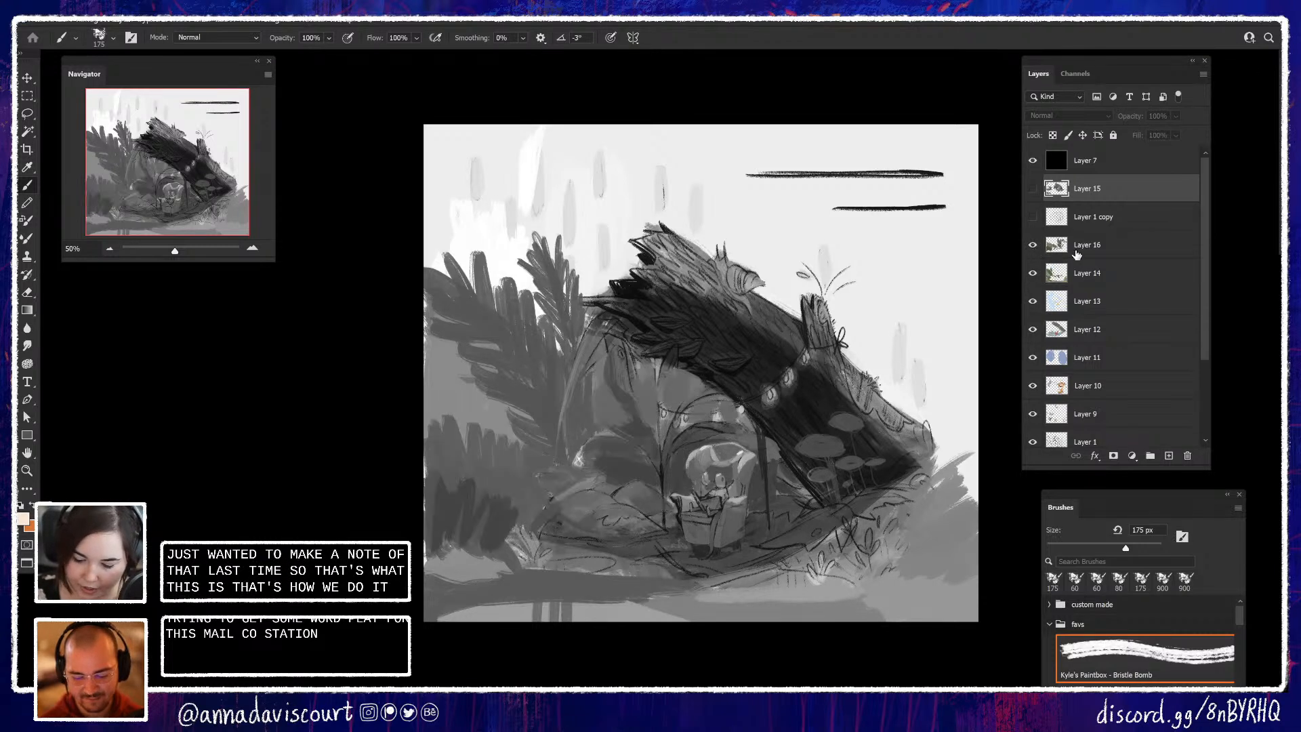
{"action": "left_click", "coordinate": [1032, 245]}
{"action": "left_click", "coordinate": [1033, 245]}
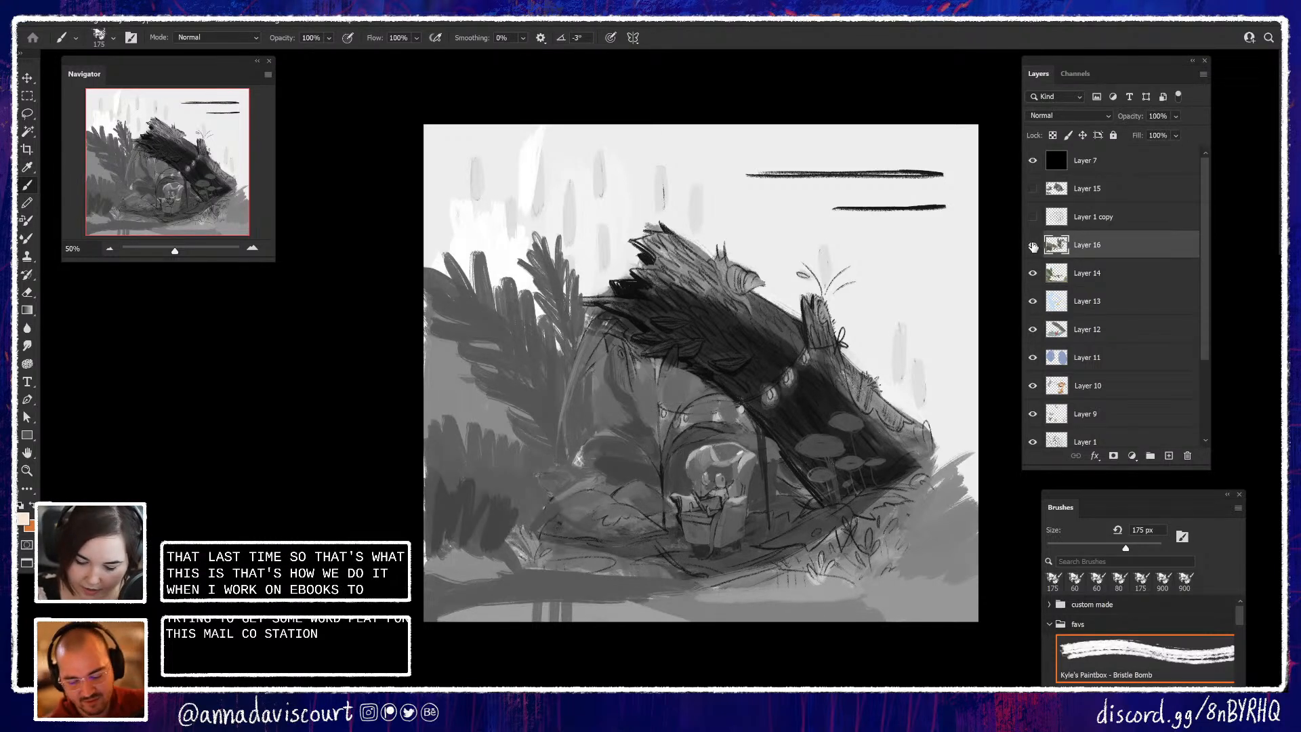
{"action": "left_click", "coordinate": [1032, 244]}
{"action": "left_click", "coordinate": [1032, 244]}
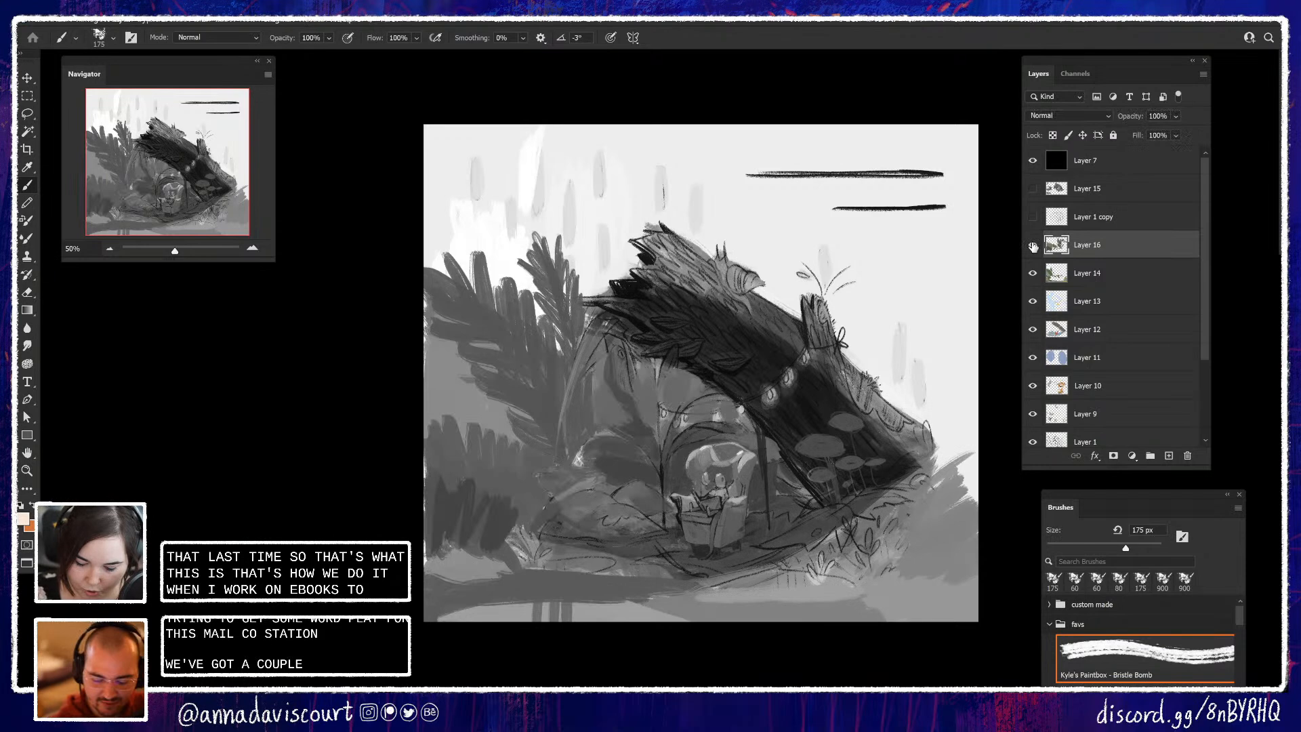
{"action": "left_click", "coordinate": [1032, 162]}
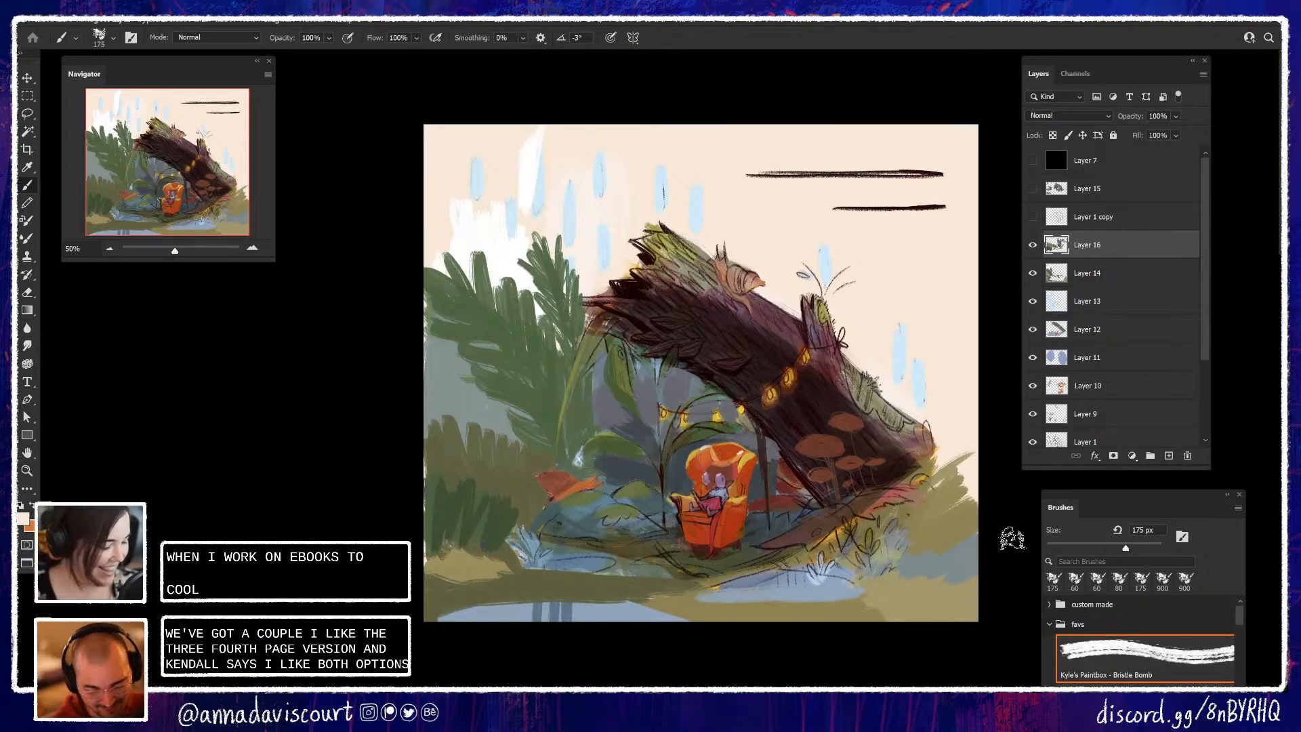
Extend the canvas slightly upward and to the right with the Crop tool
{"action": "key", "text": "c"}
{"action": "left_click_drag", "start_coordinate": [694, 111], "coordinate": [696, 88]}
{"action": "left_click_drag", "start_coordinate": [988, 361], "coordinate": [1002, 344]}
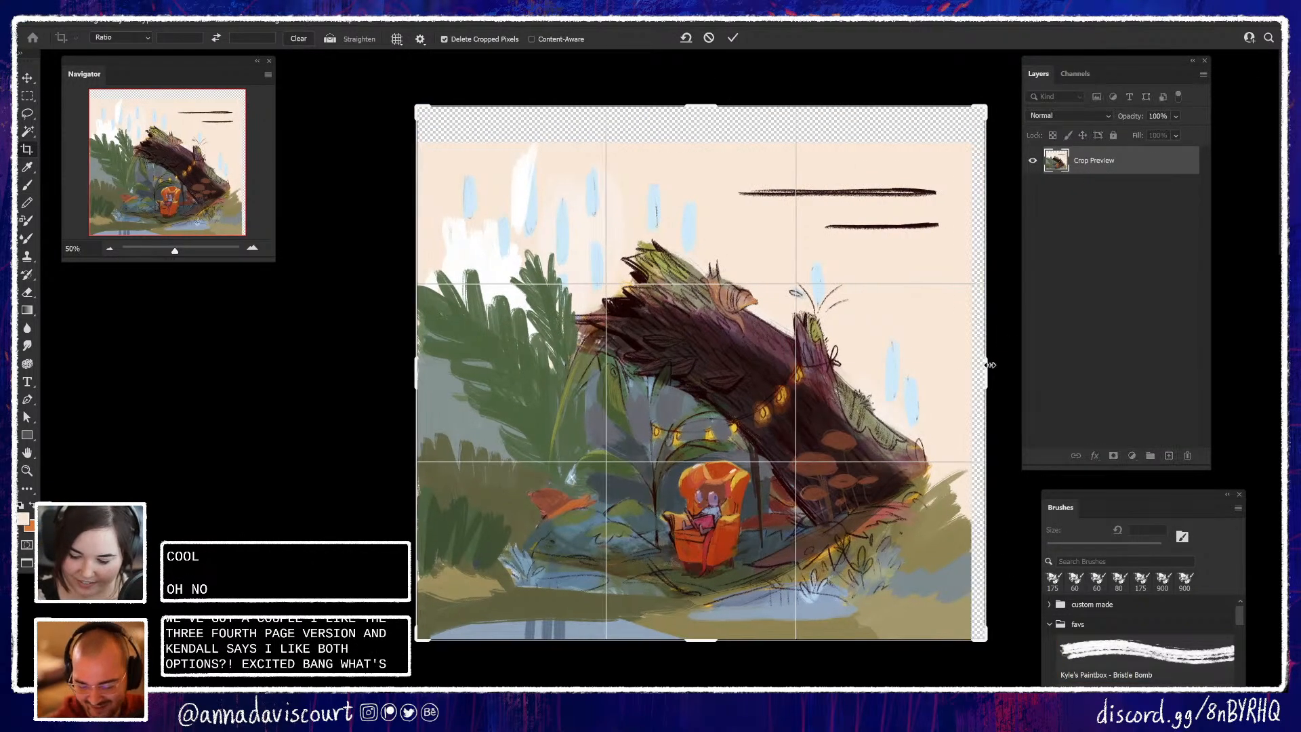
{"action": "key", "text": "Return"}
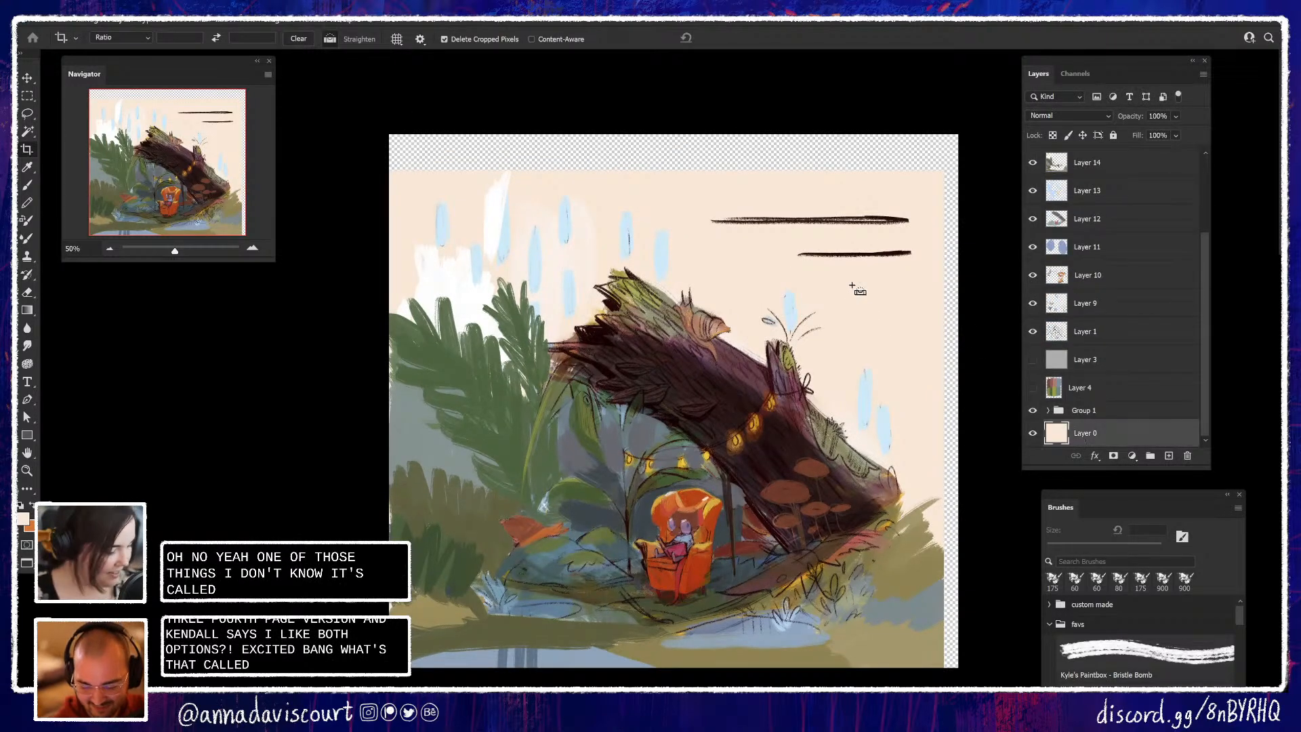
Scale the cream background on Layer 0 with Free Transform to fill the added canvas area
{"action": "key", "text": "ctrl+t"}
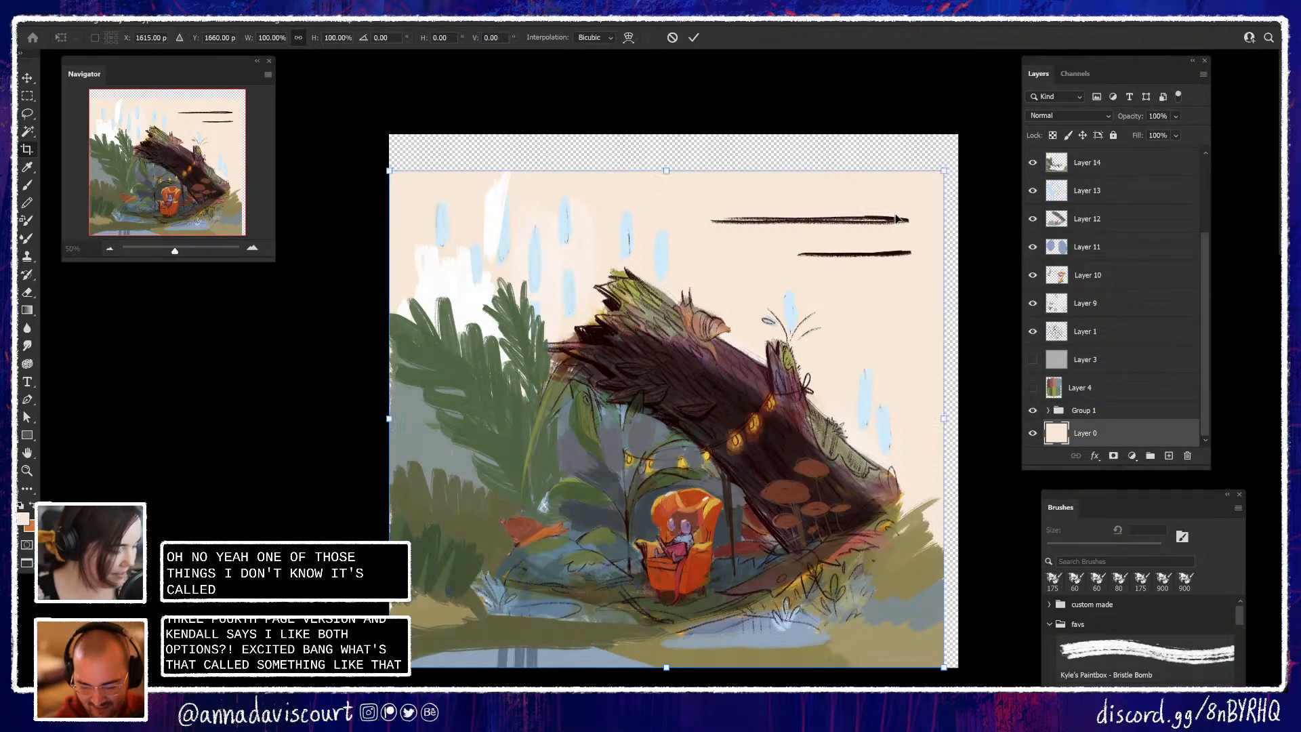
{"action": "left_click_drag", "start_coordinate": [944, 172], "coordinate": [982, 136]}
{"action": "key", "text": "Return"}
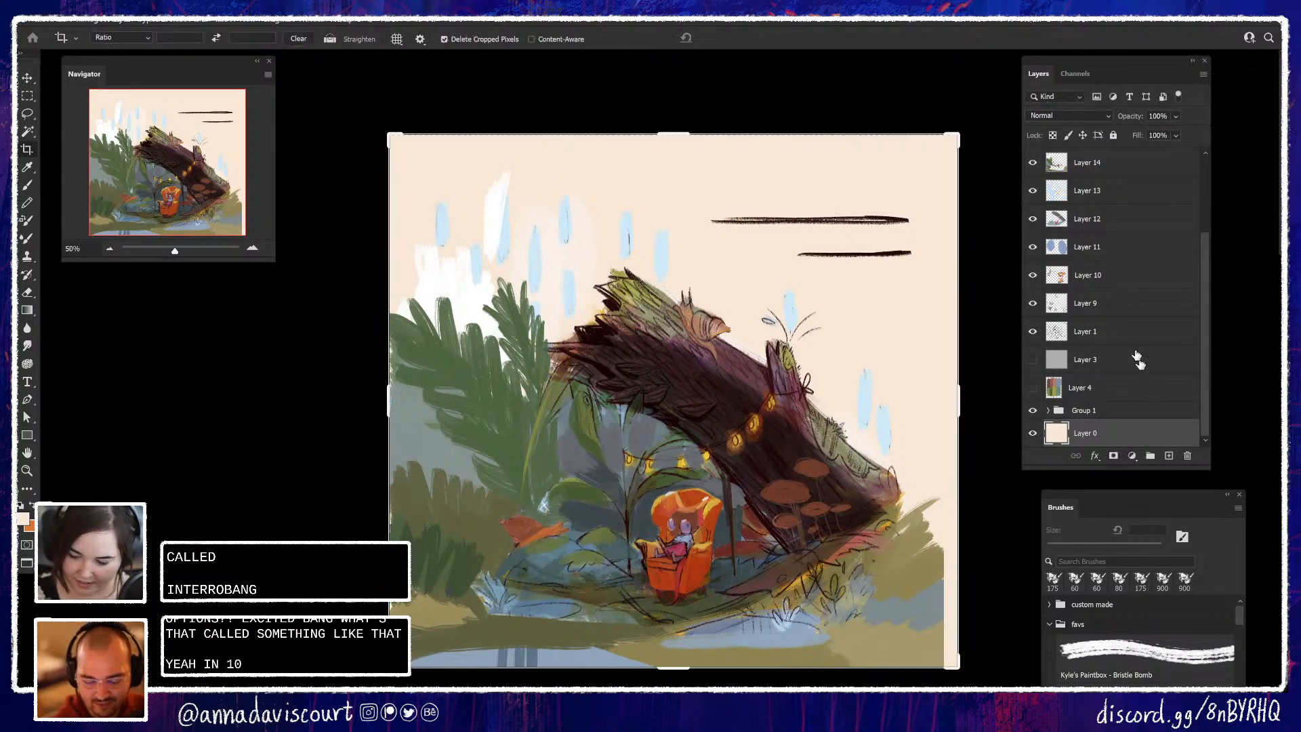
On Layer 14, sample the ground color with the Brush and paint the ground out to the new right canvas edge
{"action": "scroll", "coordinate": [1079, 192], "scroll_direction": "up", "scroll_amount": 1}
{"action": "left_click", "coordinate": [1084, 167]}
{"action": "scroll", "coordinate": [1123, 293], "scroll_direction": "up", "scroll_amount": 3}
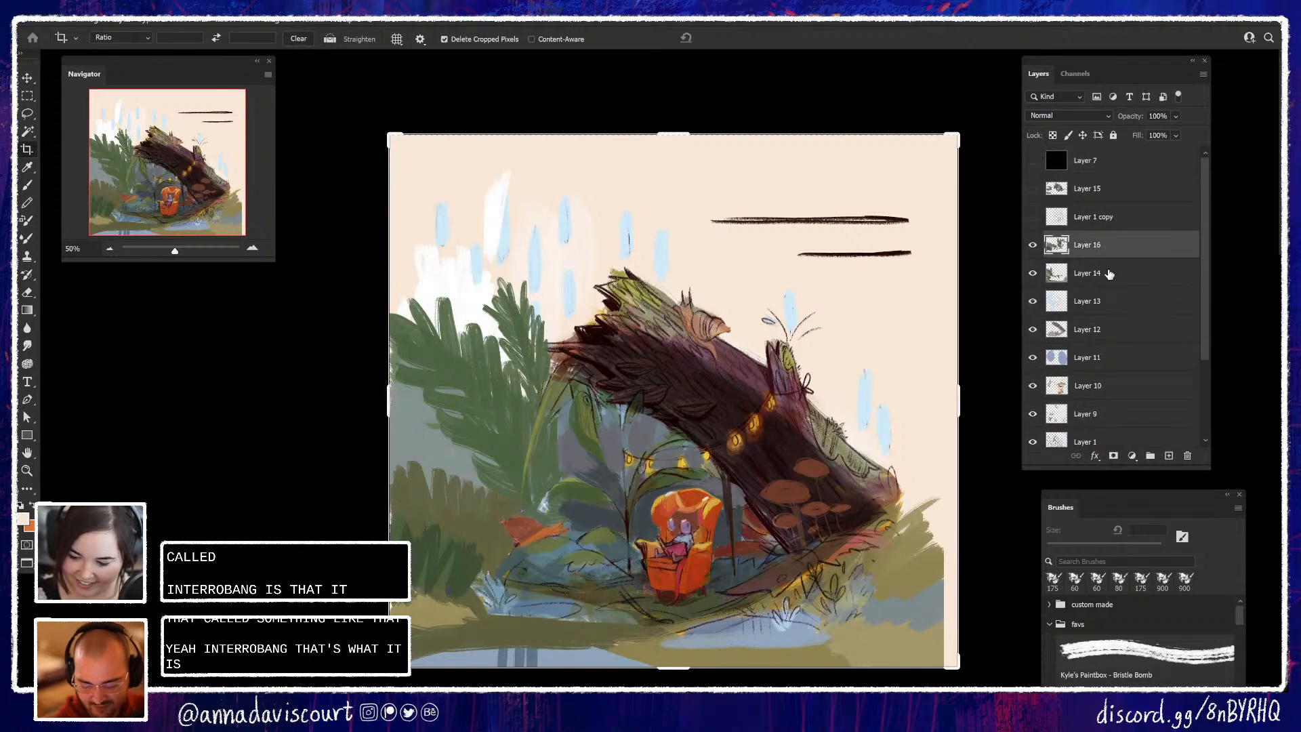
{"action": "left_click", "coordinate": [1109, 273]}
{"action": "key", "text": "b"}
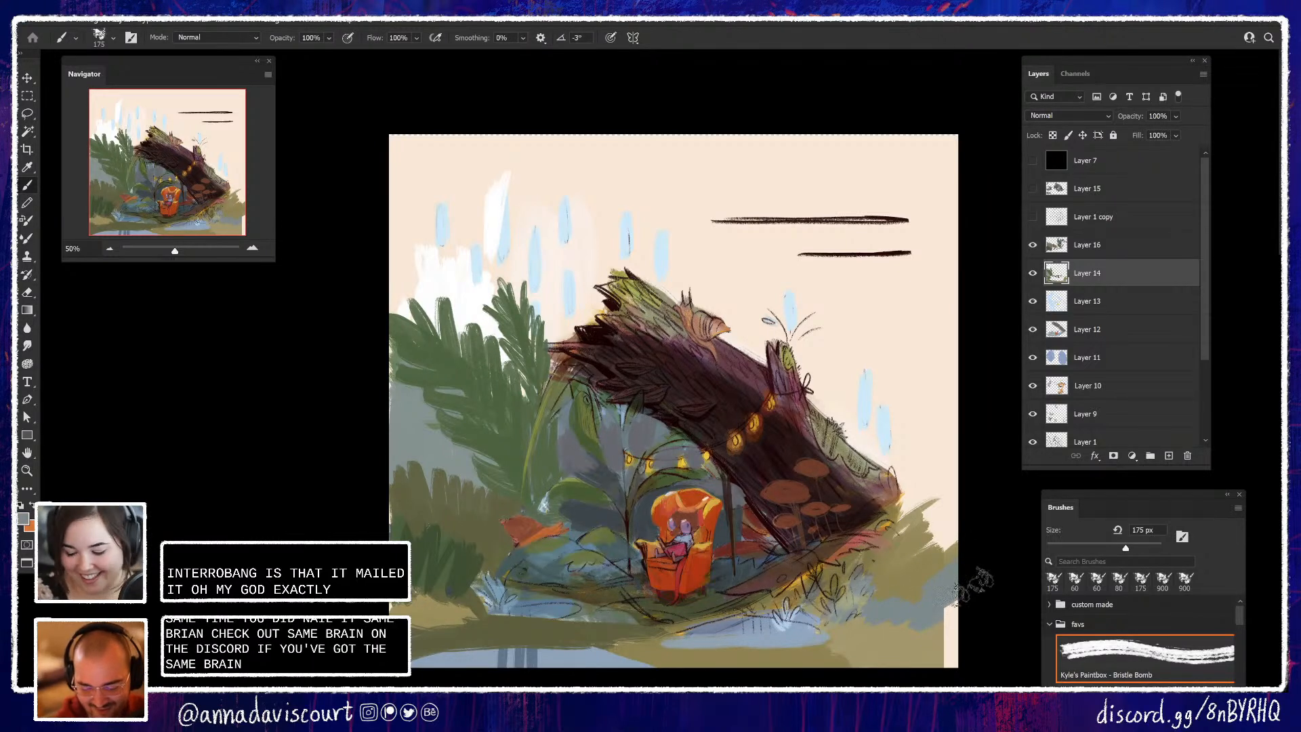
{"action": "left_click", "coordinate": [926, 638], "text": "alt"}
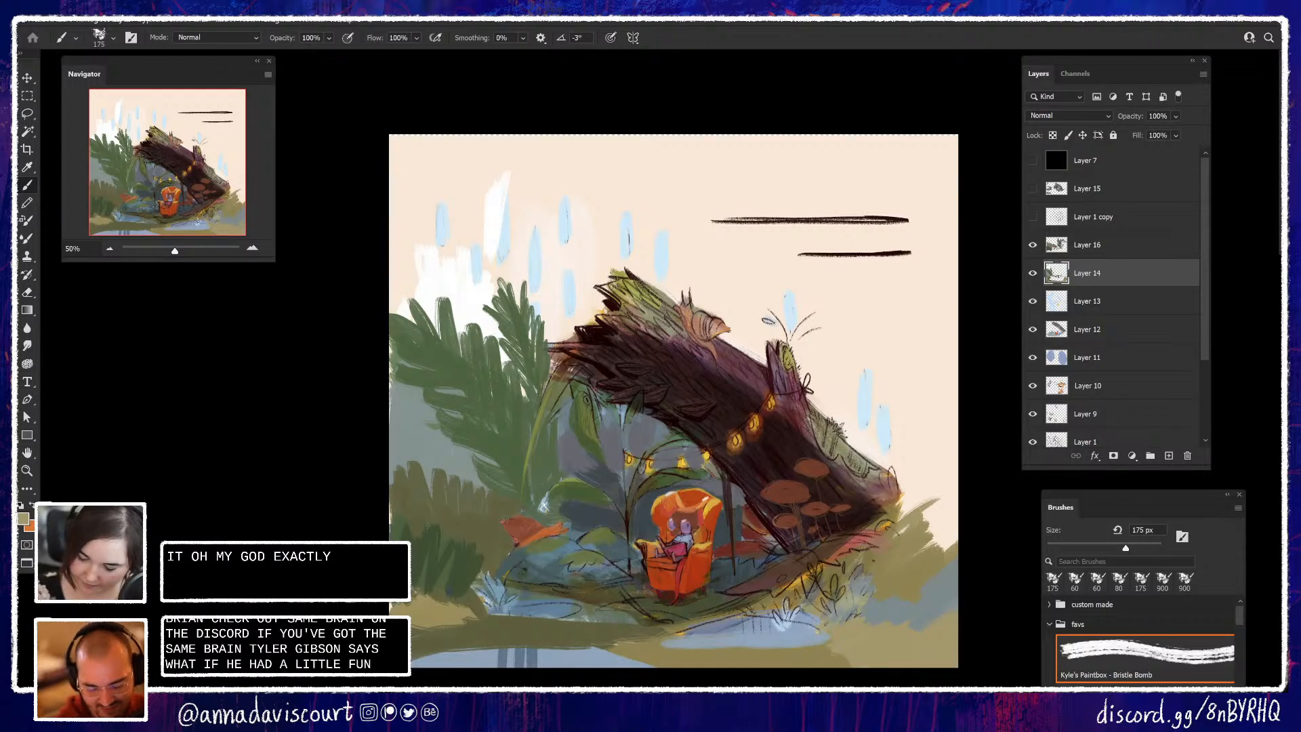
{"action": "left_click_drag", "start_coordinate": [933, 681], "coordinate": [991, 679]}
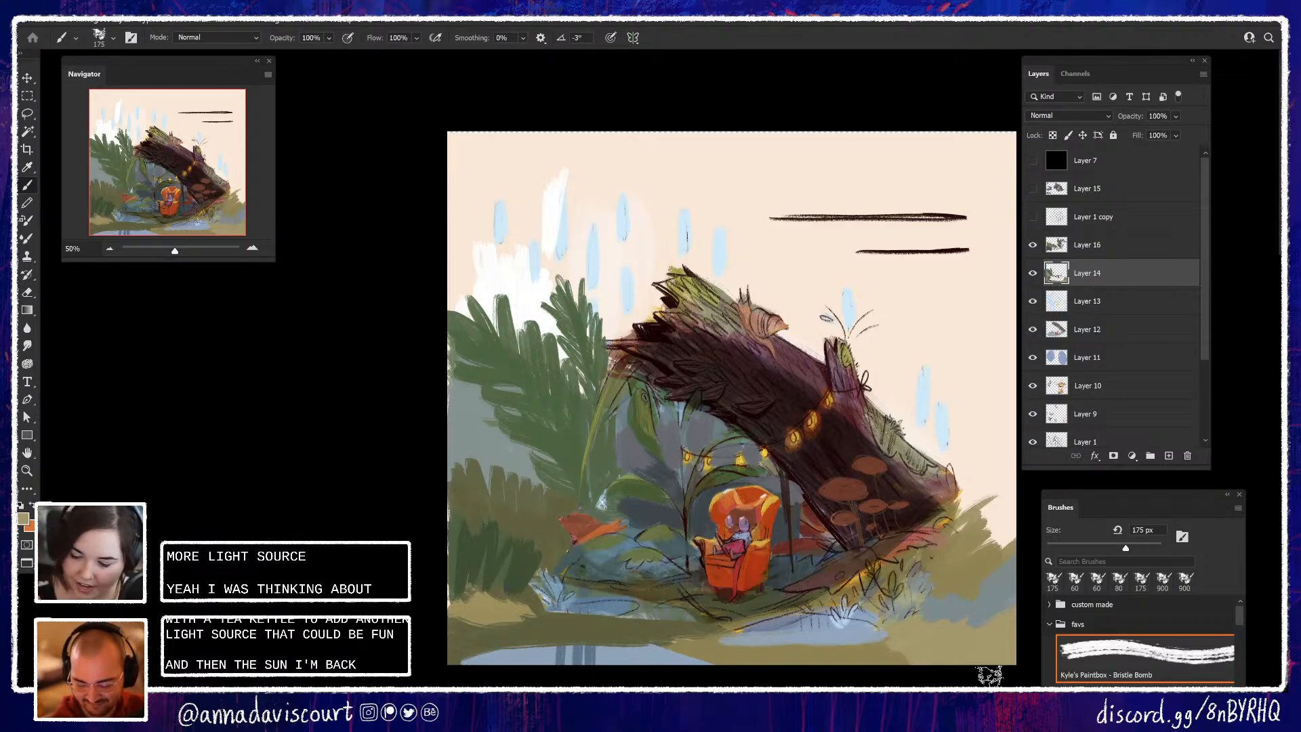
Select Layer 16 and compare the chair and lighting with the upper paint layers hidden and shown, leaving them visible
{"action": "left_click", "coordinate": [1075, 248]}
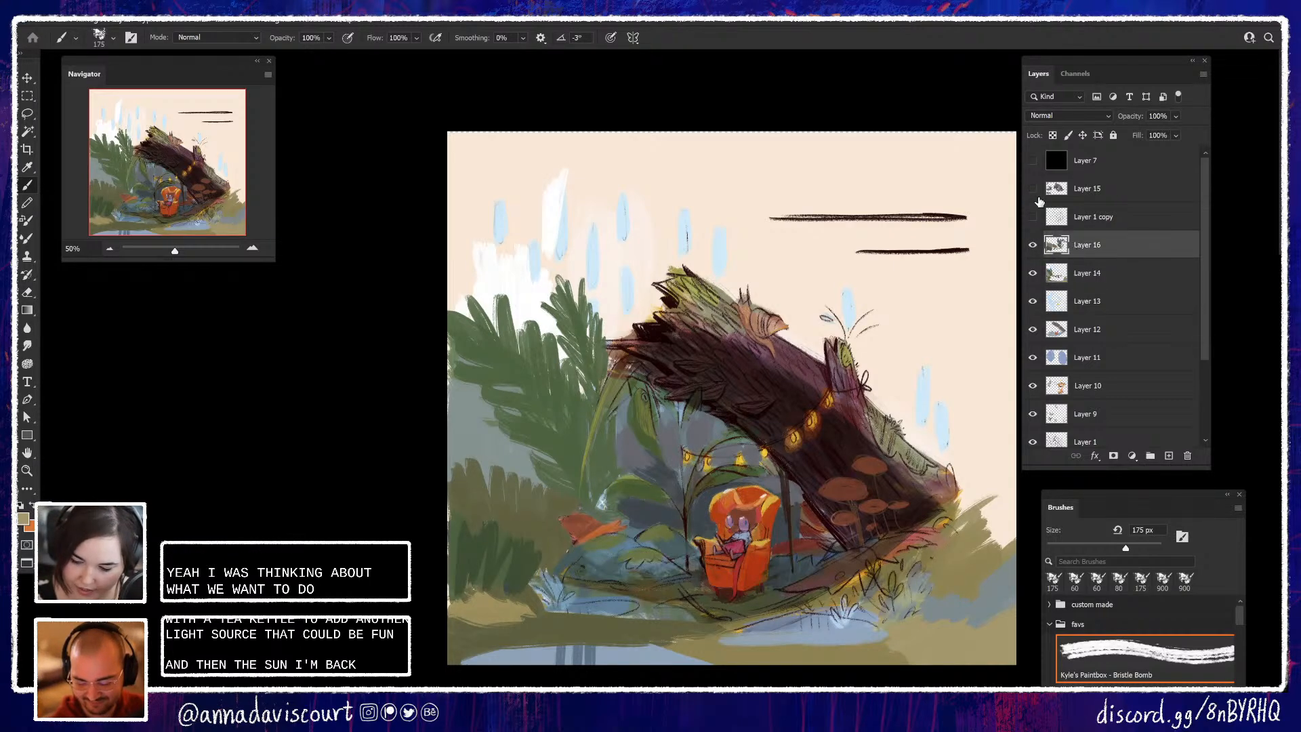
{"action": "left_click_drag", "start_coordinate": [1037, 244], "coordinate": [1033, 273]}
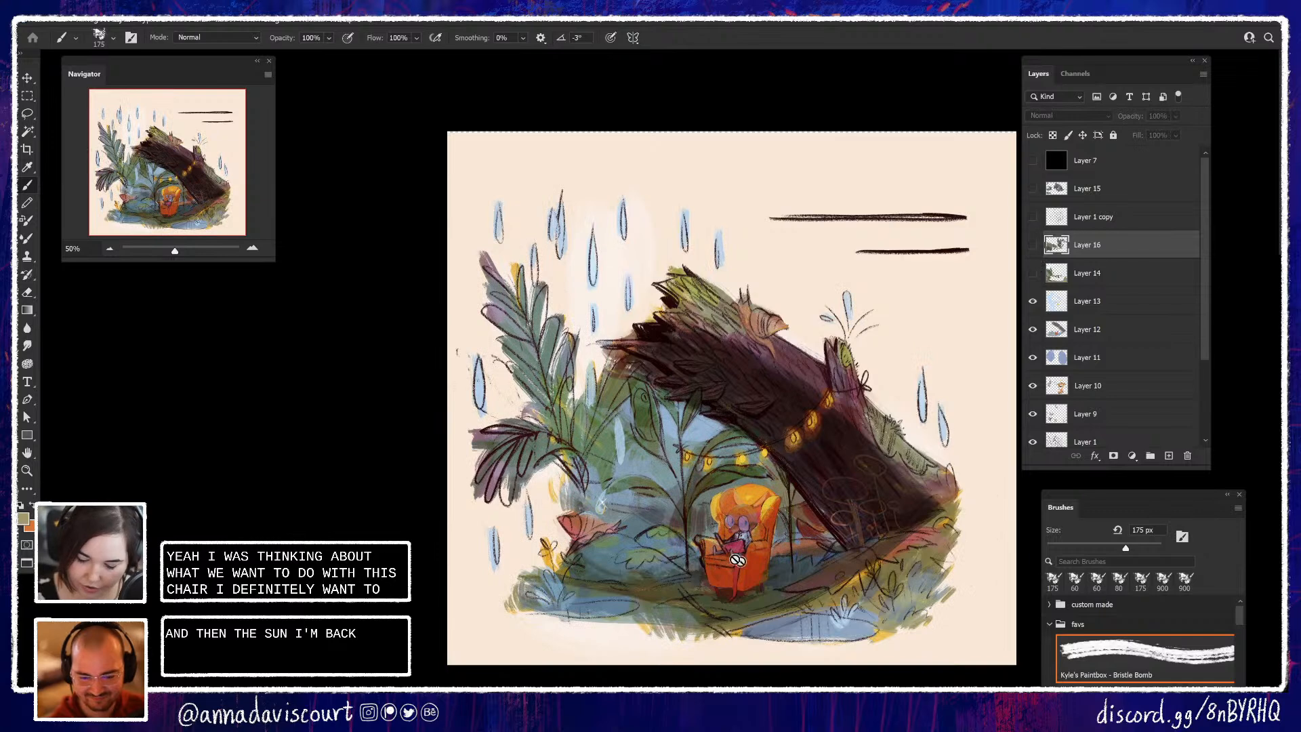
{"action": "left_click", "coordinate": [1033, 273]}
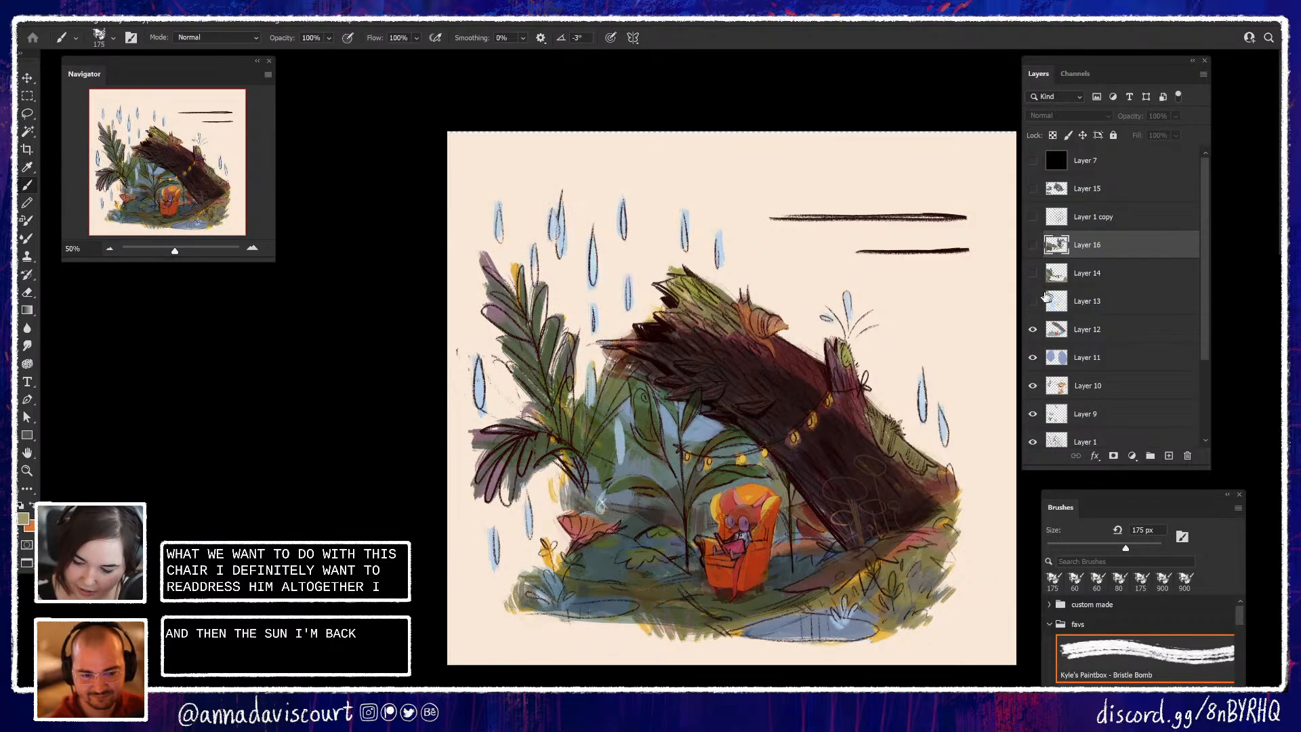
{"action": "left_click", "coordinate": [1033, 245]}
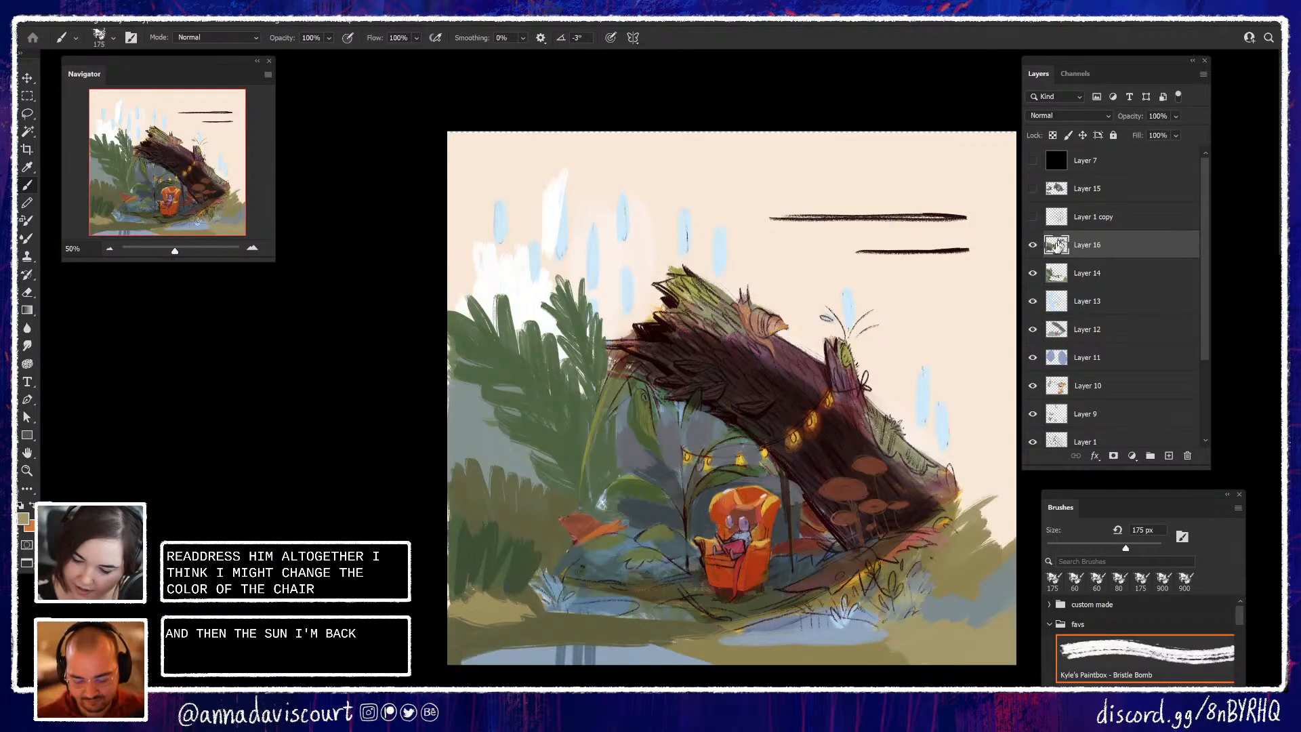
{"action": "mouse_move", "coordinate": [1031, 248]}
{"action": "left_mouse_down"}
{"action": "mouse_move", "coordinate": [1033, 275]}
{"action": "mouse_move", "coordinate": [1034, 248]}
{"action": "left_mouse_up"}
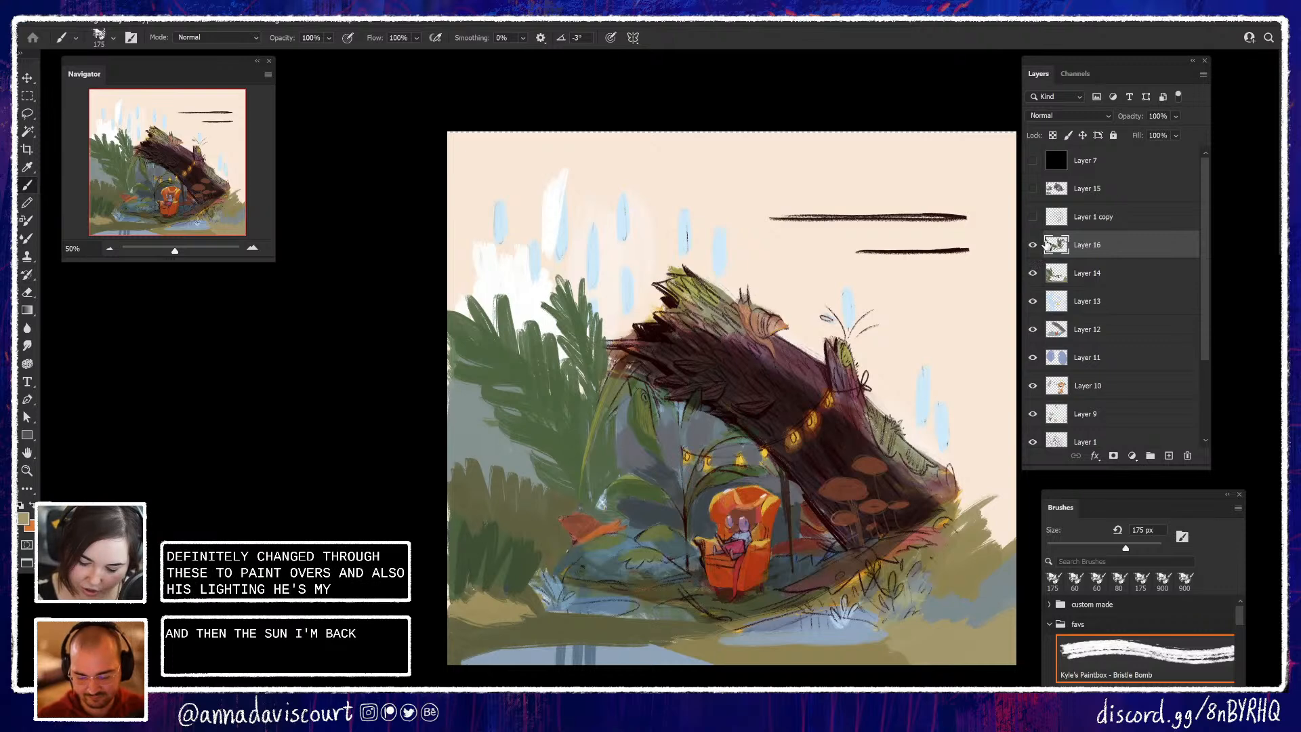
{"action": "left_click", "coordinate": [1032, 274]}
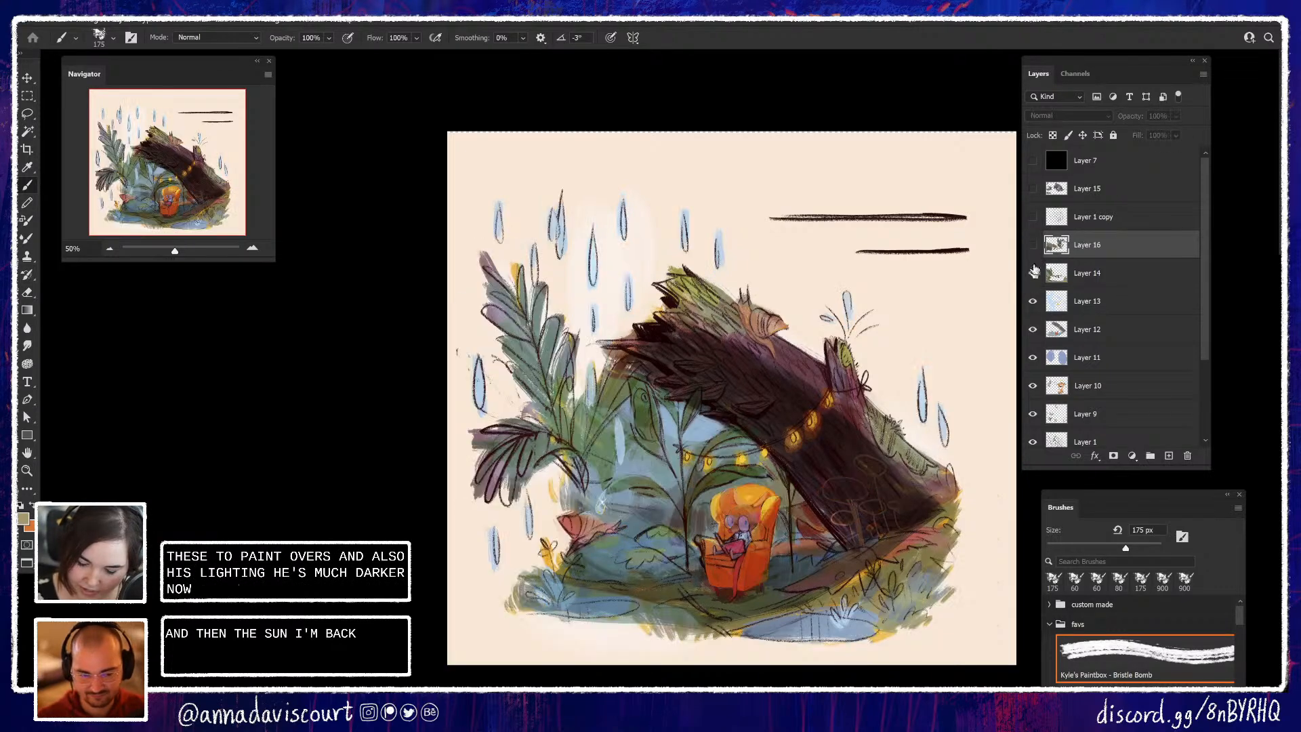
{"action": "left_click", "coordinate": [1032, 245]}
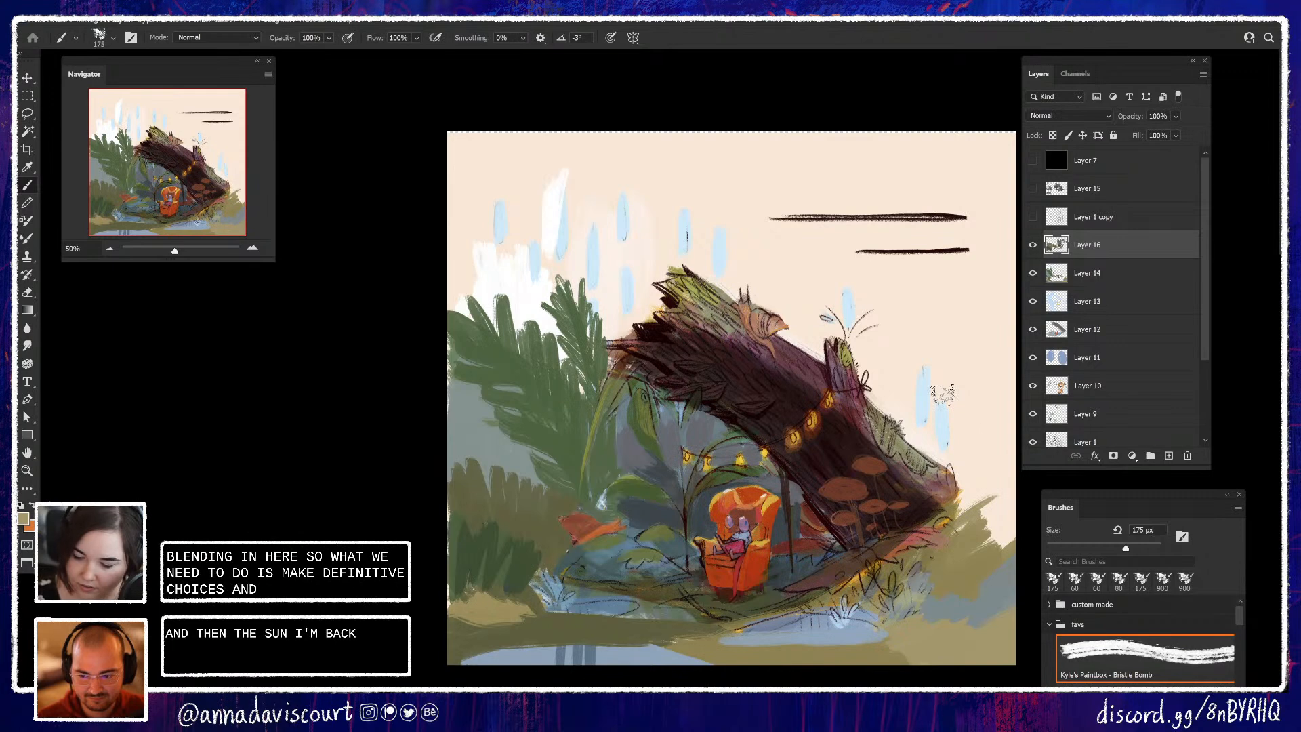
Check Layer 1 copy and toggle Layer 15 over the color painting to compare the chair shapes, leaving Layer 15 visible
{"action": "left_click", "coordinate": [1033, 220]}
{"action": "left_click", "coordinate": [1033, 220]}
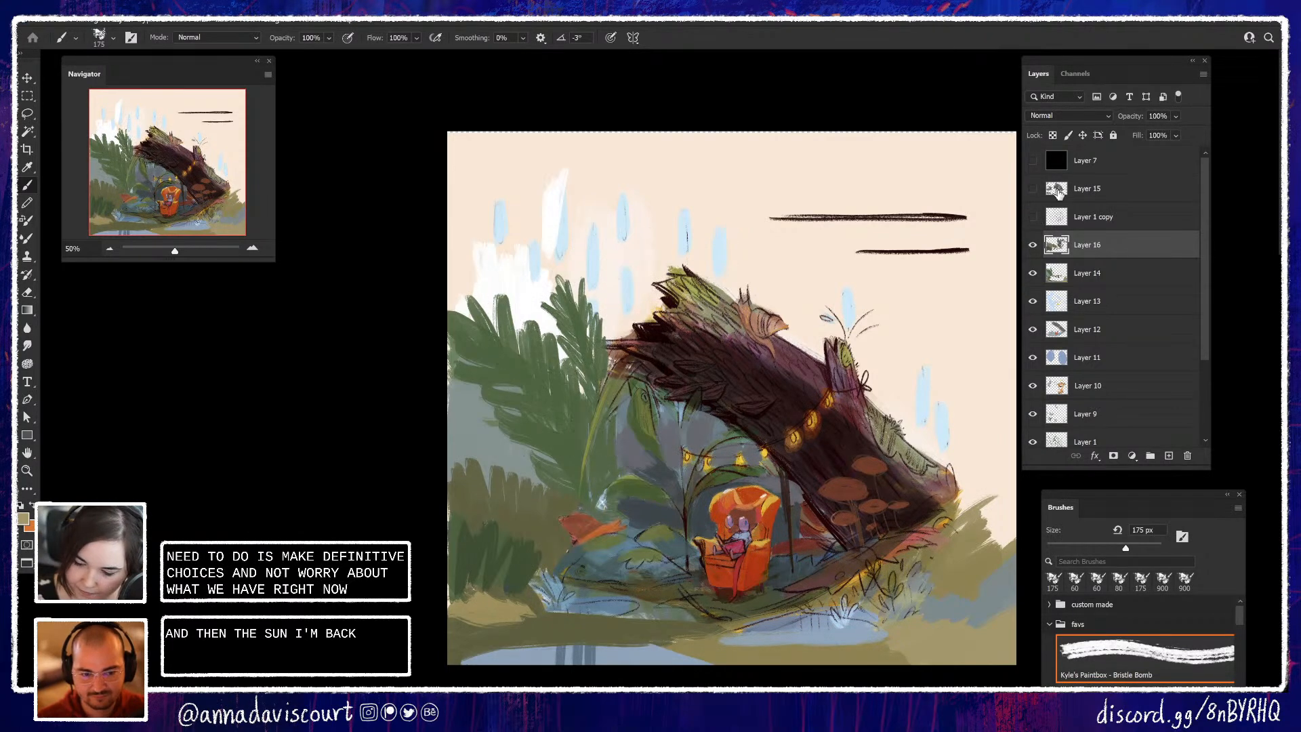
{"action": "left_click", "coordinate": [1033, 189]}
{"action": "left_click", "coordinate": [1033, 190]}
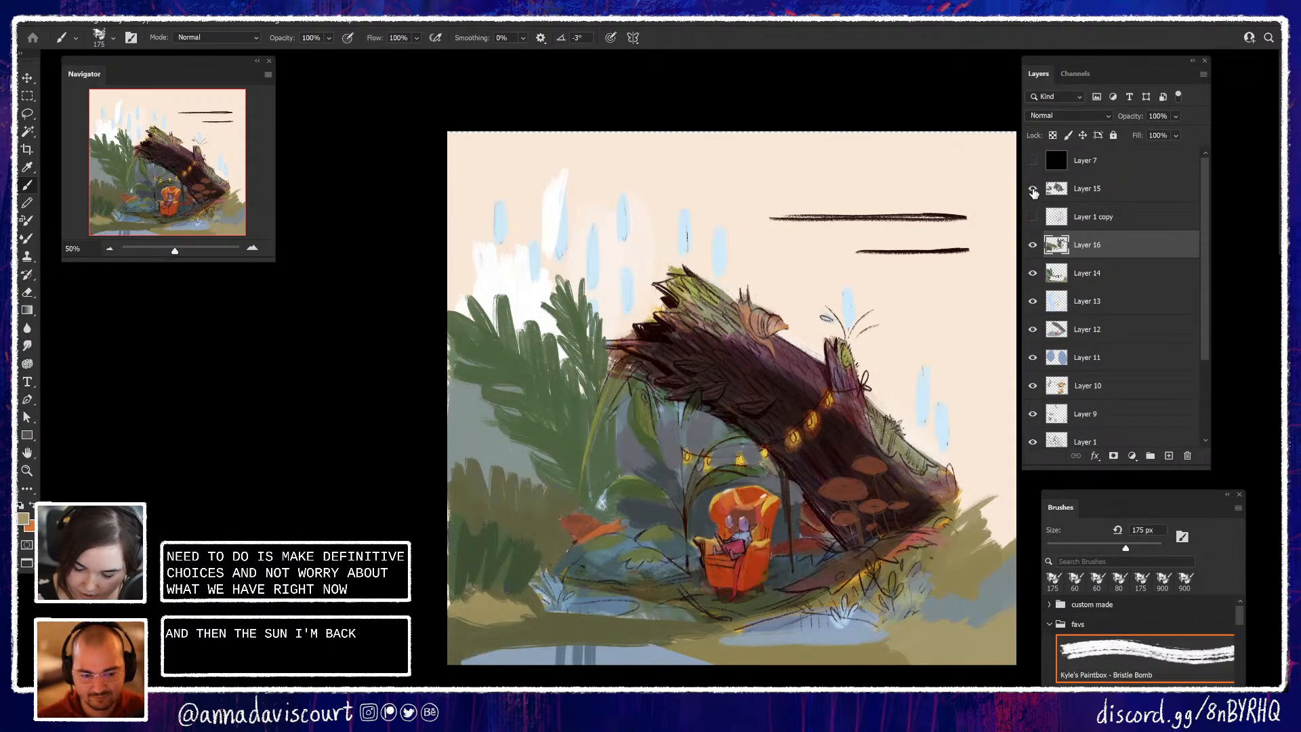
{"action": "left_click", "coordinate": [1033, 191]}
{"action": "left_click", "coordinate": [1033, 189]}
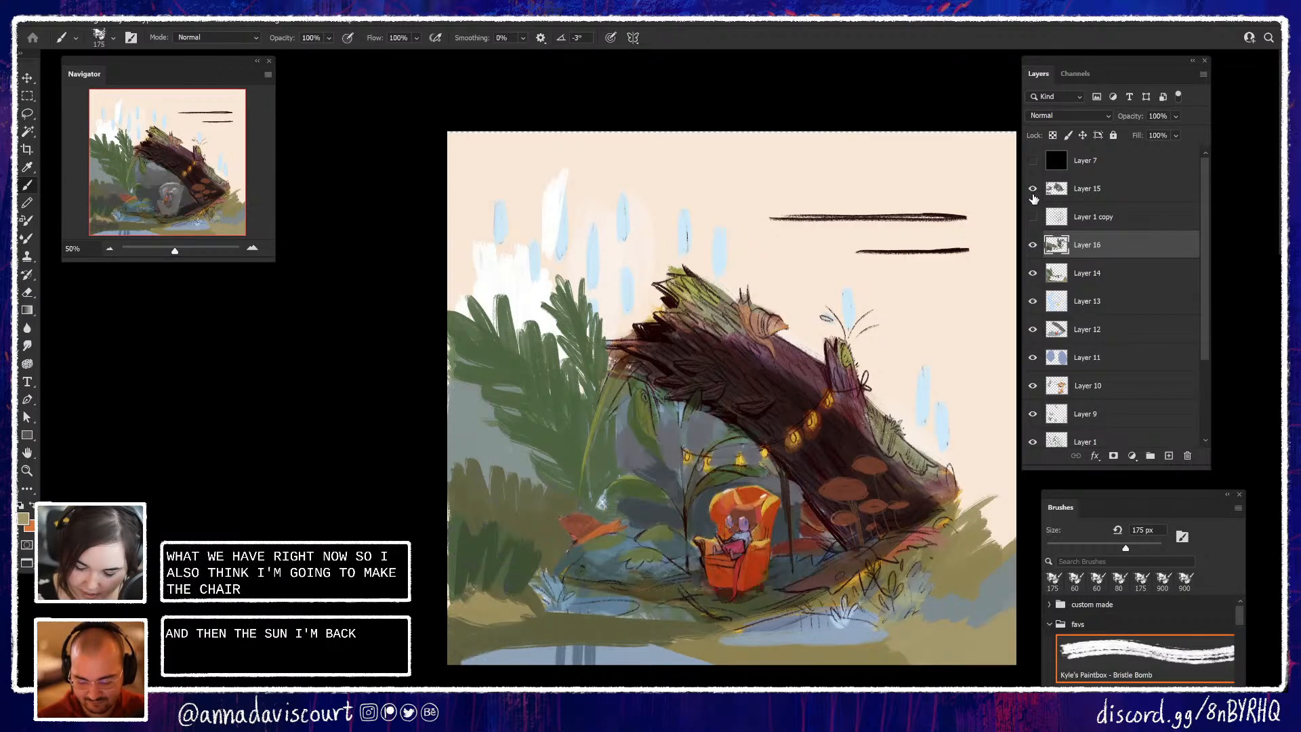
{"action": "left_click", "coordinate": [1032, 190]}
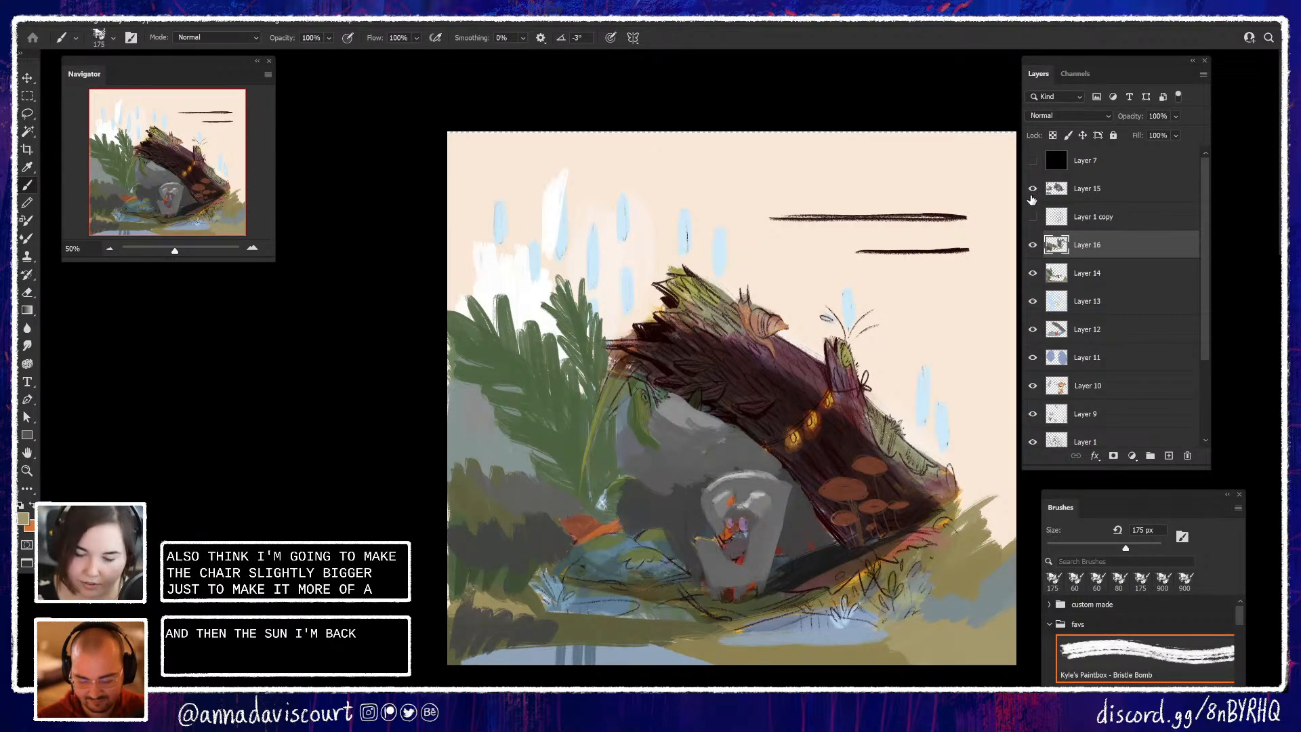
Hide Layer 15 and compare the color painting with Layer 16 and Layer 1 copy toggled, leaving only Layer 16 showing of the three
{"action": "left_click", "coordinate": [1033, 189]}
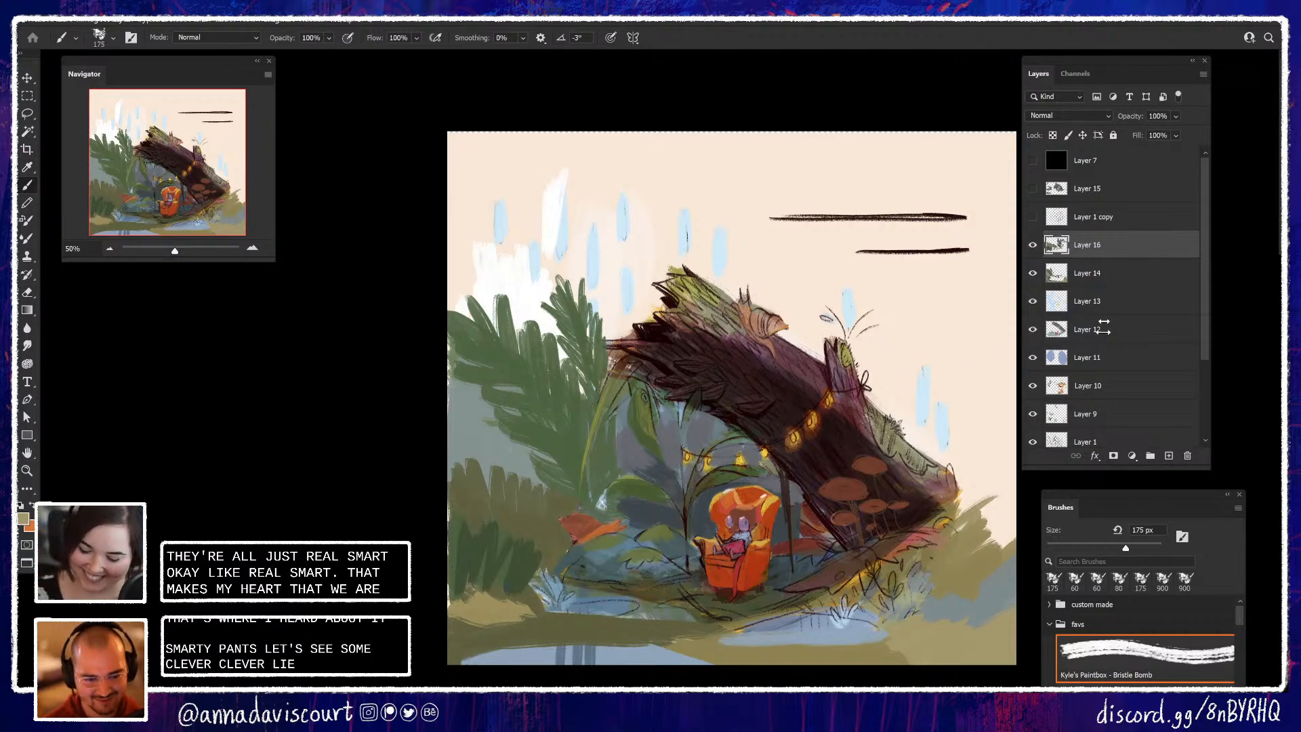
{"action": "left_click", "coordinate": [1032, 245]}
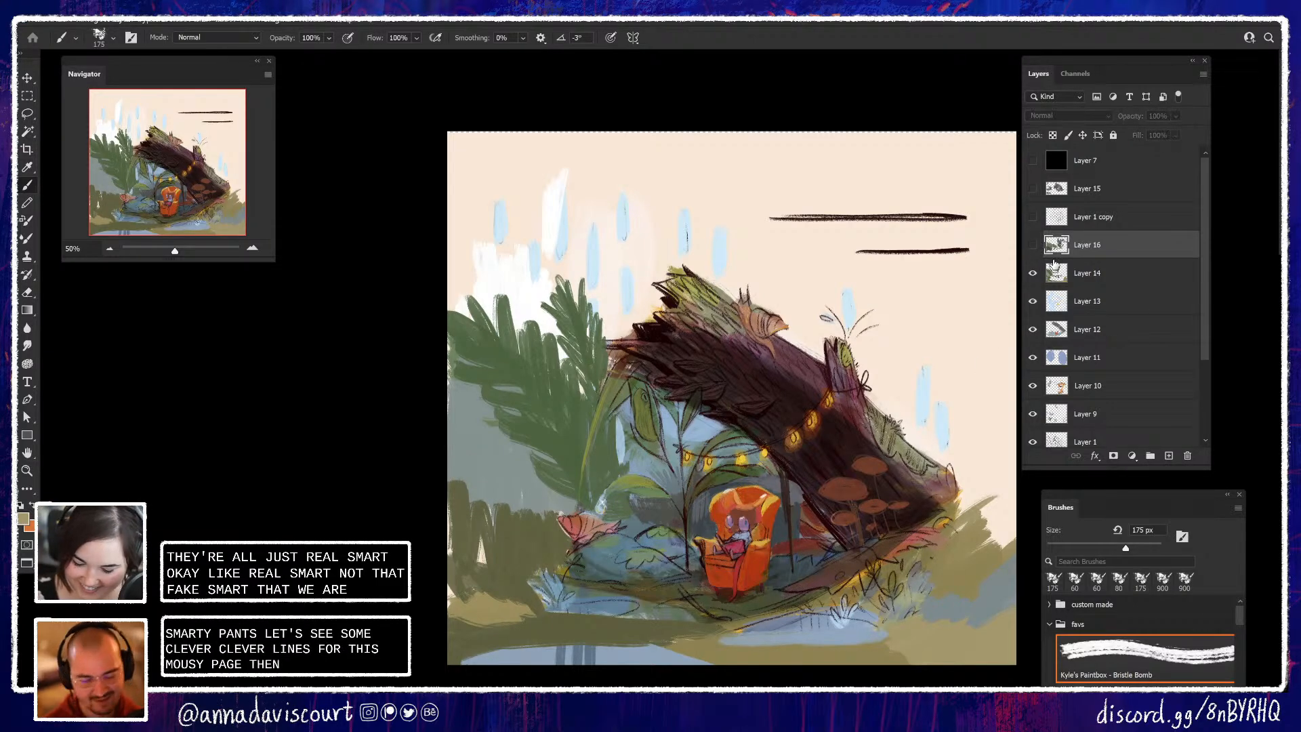
{"action": "left_click", "coordinate": [1033, 244]}
{"action": "left_click", "coordinate": [1032, 245]}
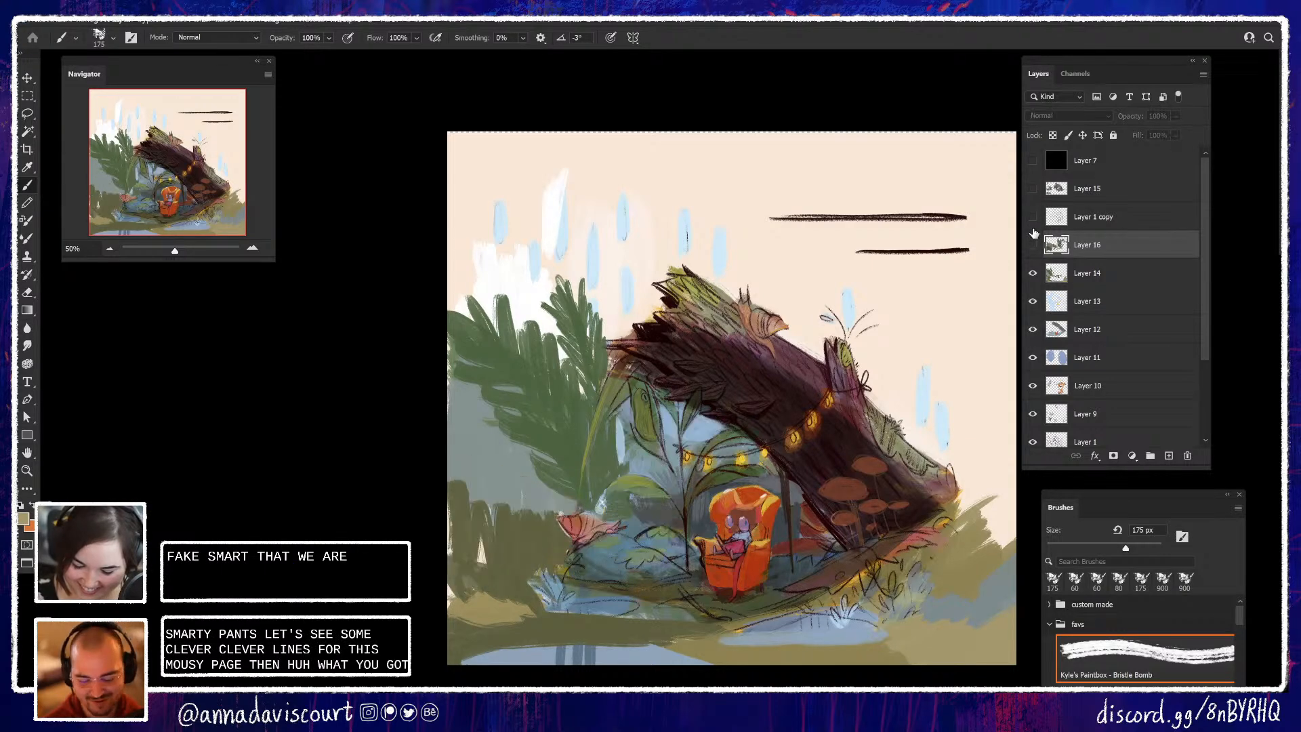
{"action": "left_click", "coordinate": [1032, 217]}
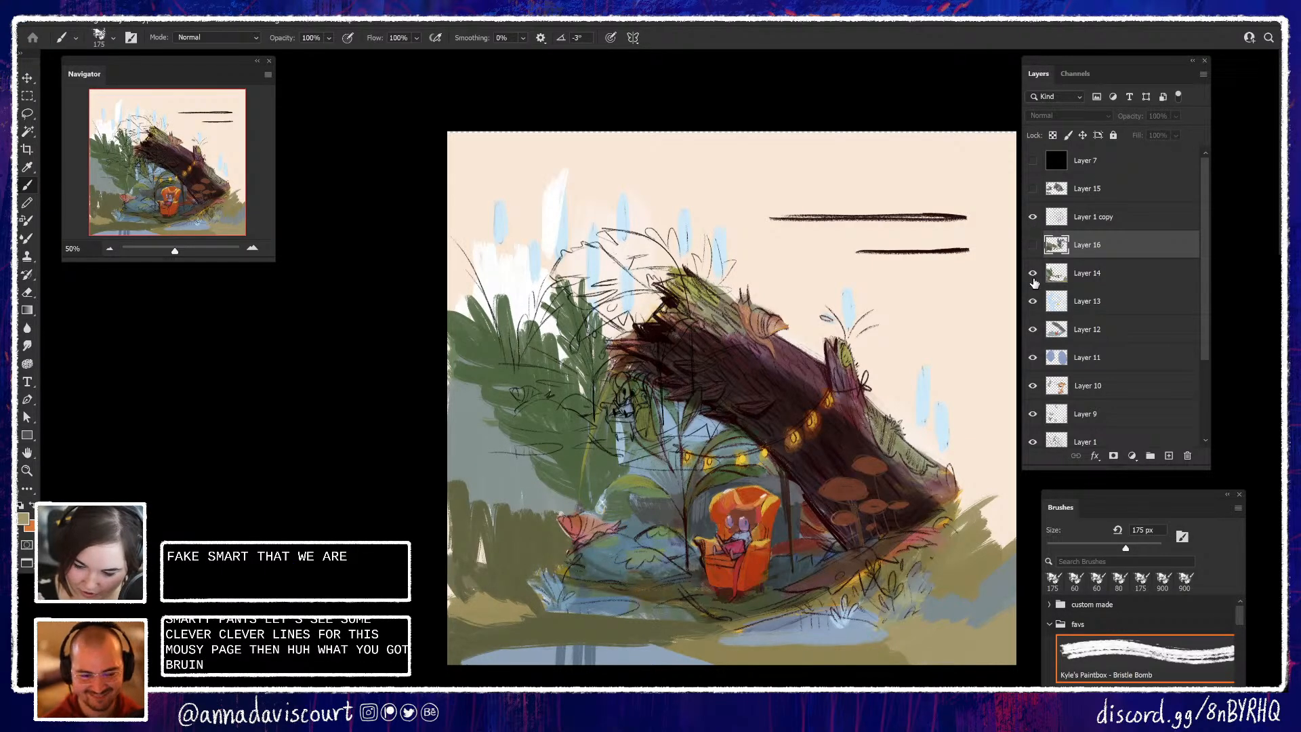
{"action": "left_click", "coordinate": [1033, 244]}
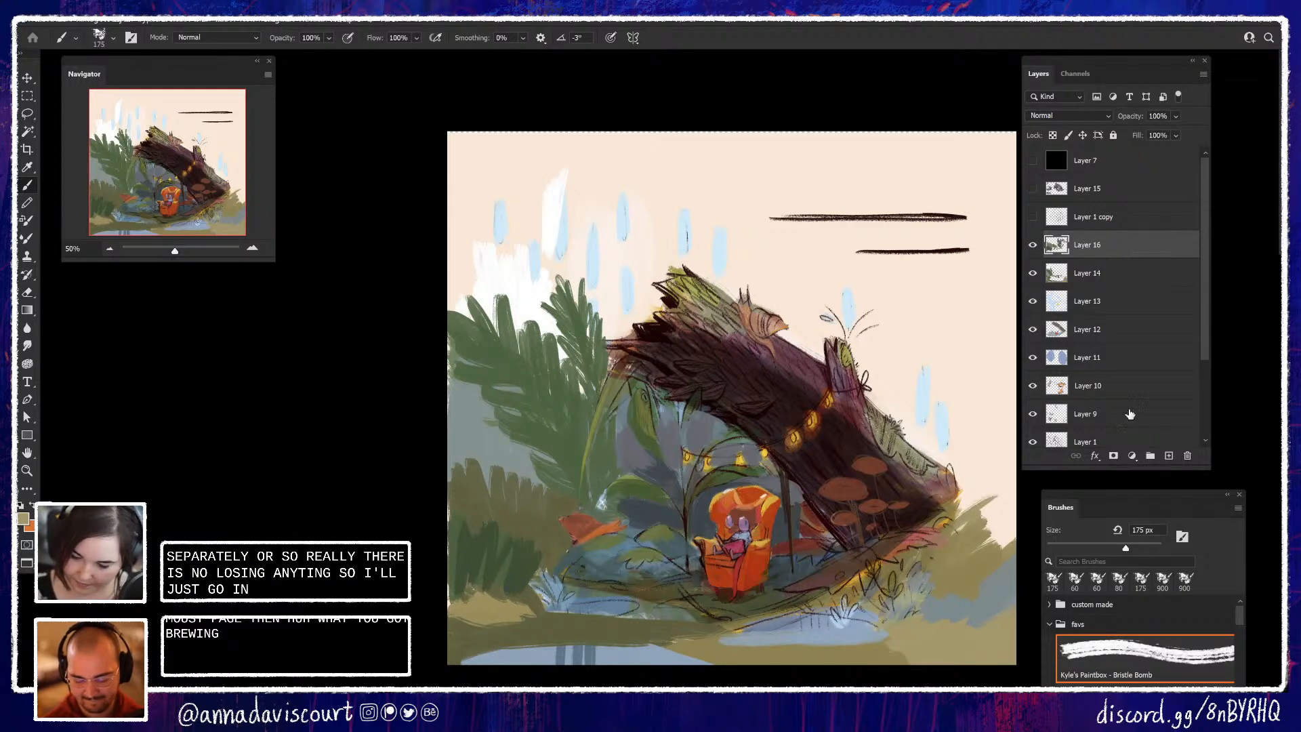
On Layer 16, paint out the orange chair and its mouse with the dark blue-grey background color, sampling nearby tones for the lower part
{"action": "key", "text": "ctrl+plus"}
{"action": "left_click_drag", "start_coordinate": [916, 490], "coordinate": [903, 346]}
{"action": "key", "text": "Tab"}
{"action": "key", "text": "Tab"}
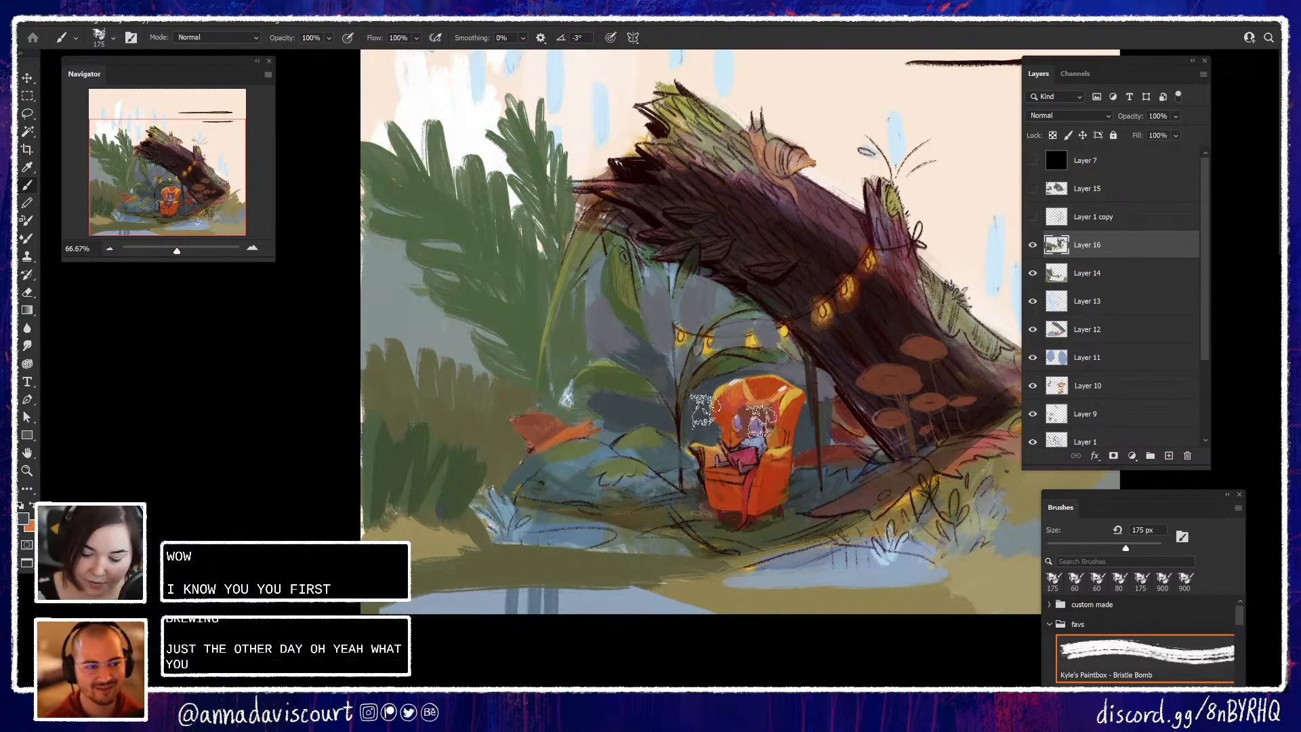
{"action": "left_click_drag", "start_coordinate": [711, 416], "coordinate": [798, 422]}
{"action": "mouse_move", "coordinate": [715, 393]}
{"action": "left_mouse_down"}
{"action": "mouse_move", "coordinate": [802, 410]}
{"action": "mouse_move", "coordinate": [720, 393]}
{"action": "mouse_move", "coordinate": [795, 401]}
{"action": "mouse_move", "coordinate": [781, 440]}
{"action": "mouse_move", "coordinate": [725, 419]}
{"action": "mouse_move", "coordinate": [757, 420]}
{"action": "left_mouse_up"}
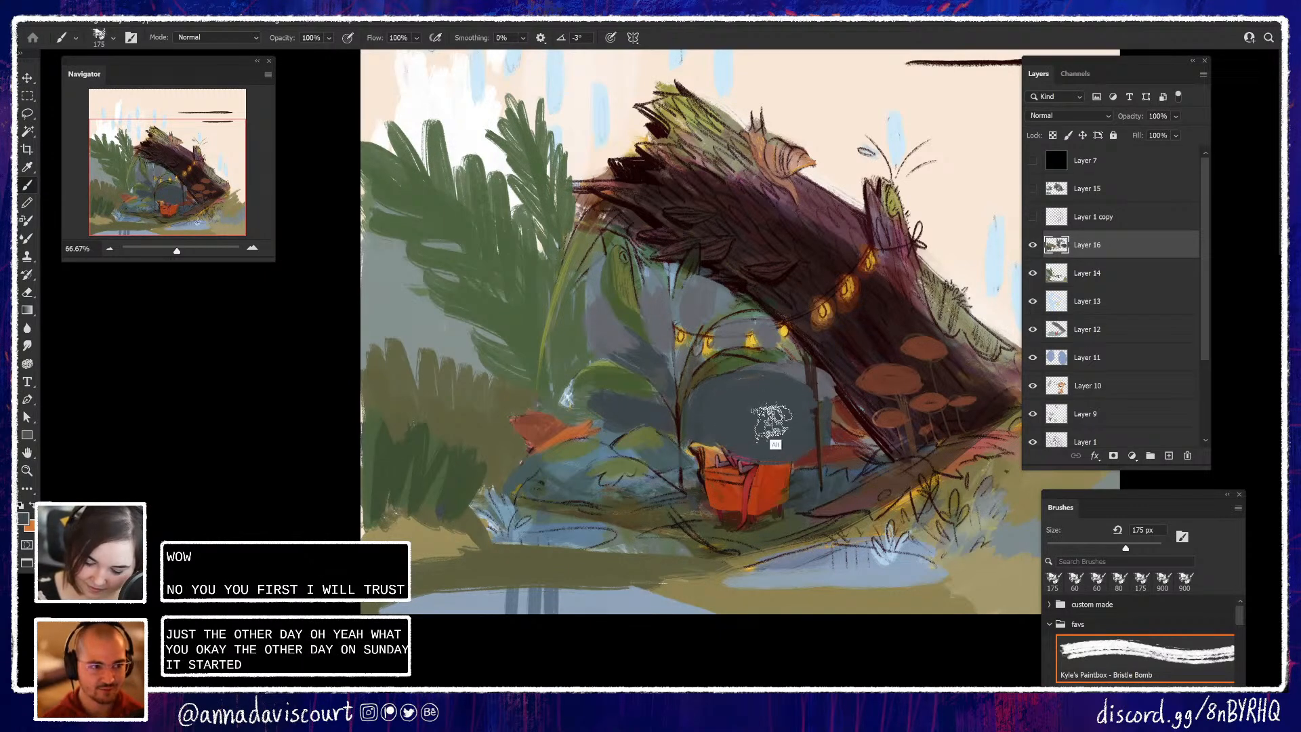
{"action": "mouse_move", "coordinate": [759, 464]}
{"action": "left_mouse_down"}
{"action": "mouse_move", "coordinate": [779, 486]}
{"action": "mouse_move", "coordinate": [714, 499]}
{"action": "mouse_move", "coordinate": [820, 486]}
{"action": "mouse_move", "coordinate": [701, 504]}
{"action": "mouse_move", "coordinate": [803, 509]}
{"action": "mouse_move", "coordinate": [758, 544]}
{"action": "mouse_move", "coordinate": [727, 529]}
{"action": "mouse_move", "coordinate": [837, 491]}
{"action": "left_mouse_up"}
{"action": "left_click", "coordinate": [726, 439], "text": "alt"}
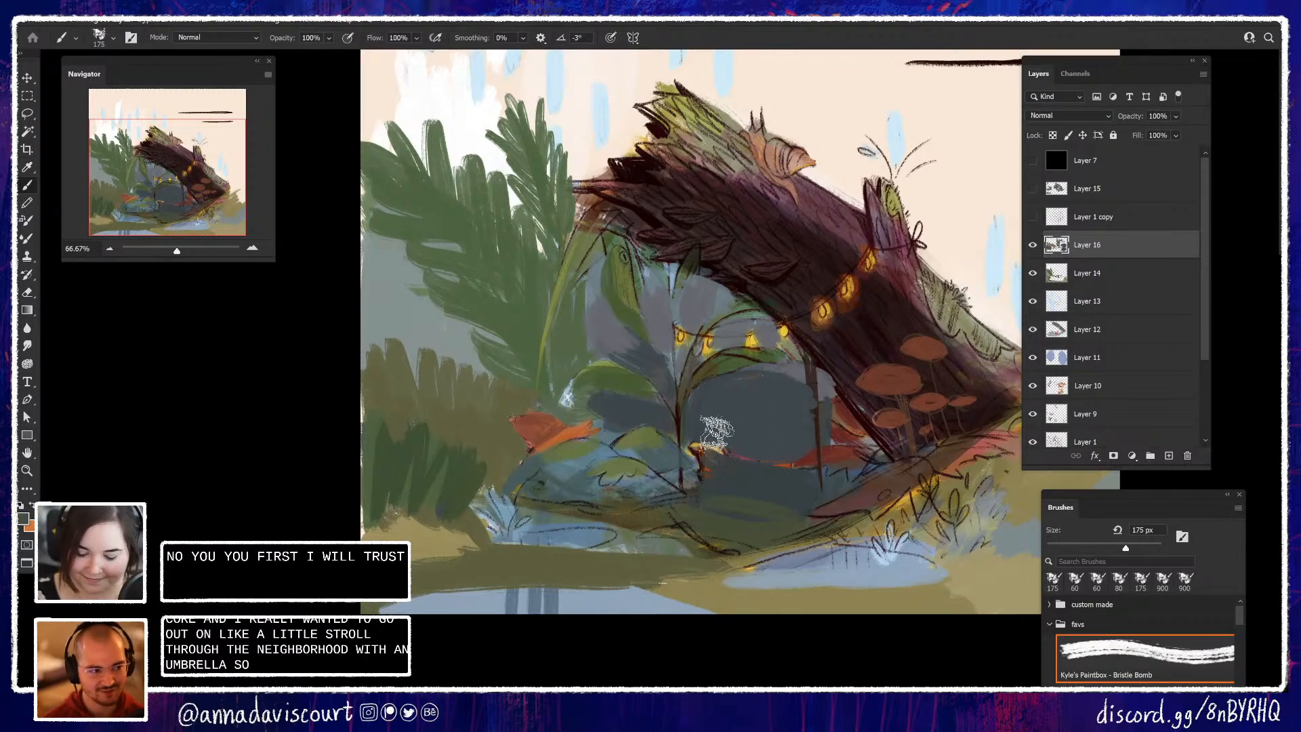
{"action": "mouse_move", "coordinate": [713, 433]}
{"action": "left_mouse_down"}
{"action": "mouse_move", "coordinate": [712, 467]}
{"action": "mouse_move", "coordinate": [706, 444]}
{"action": "mouse_move", "coordinate": [730, 449]}
{"action": "mouse_move", "coordinate": [733, 429]}
{"action": "mouse_move", "coordinate": [744, 459]}
{"action": "mouse_move", "coordinate": [822, 430]}
{"action": "mouse_move", "coordinate": [891, 447]}
{"action": "mouse_move", "coordinate": [793, 471]}
{"action": "mouse_move", "coordinate": [856, 452]}
{"action": "left_mouse_up"}
Sample the reddish-brown ground tones and brush them across the cleared chair area, extending the dark undergrowth behind the orange leaf
{"action": "left_click", "coordinate": [822, 482], "text": "alt"}
{"action": "left_click", "coordinate": [875, 511], "text": "alt"}
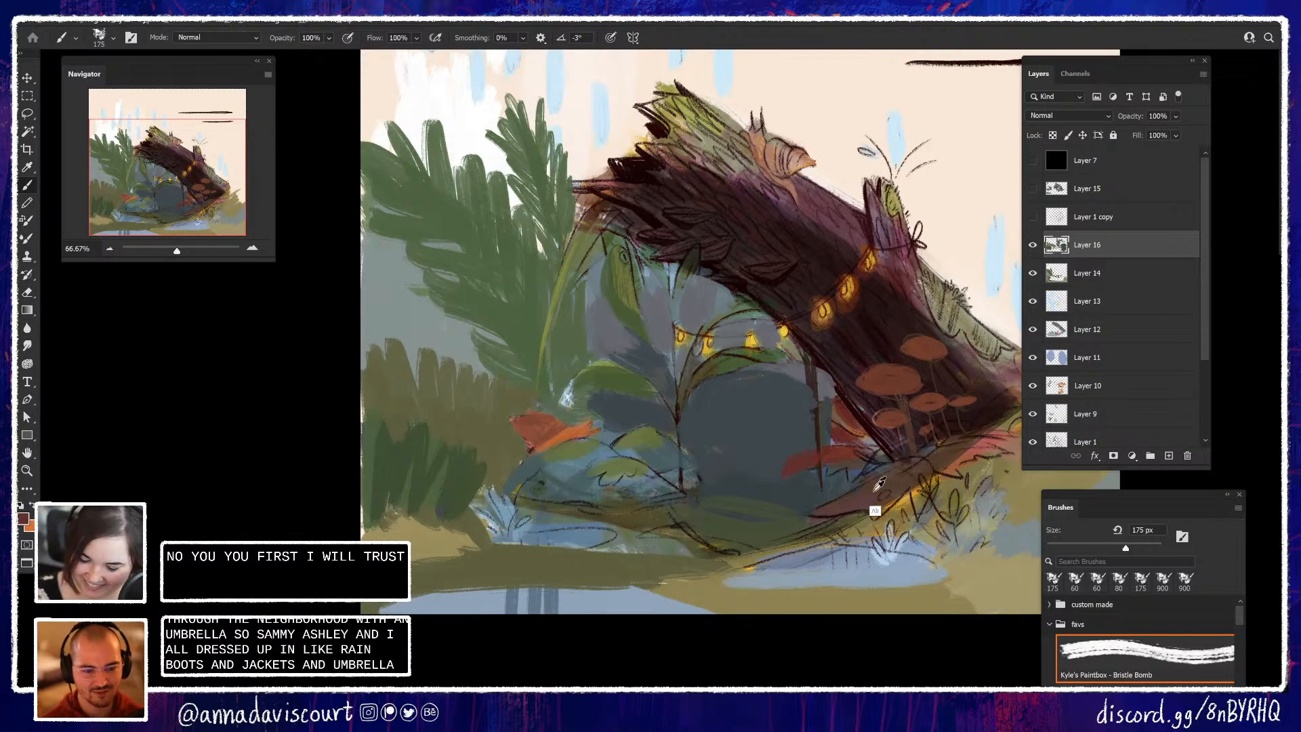
{"action": "mouse_move", "coordinate": [767, 489]}
{"action": "left_mouse_down"}
{"action": "mouse_move", "coordinate": [690, 487]}
{"action": "mouse_move", "coordinate": [765, 491]}
{"action": "left_mouse_up"}
{"action": "left_click", "coordinate": [827, 513], "text": "alt"}
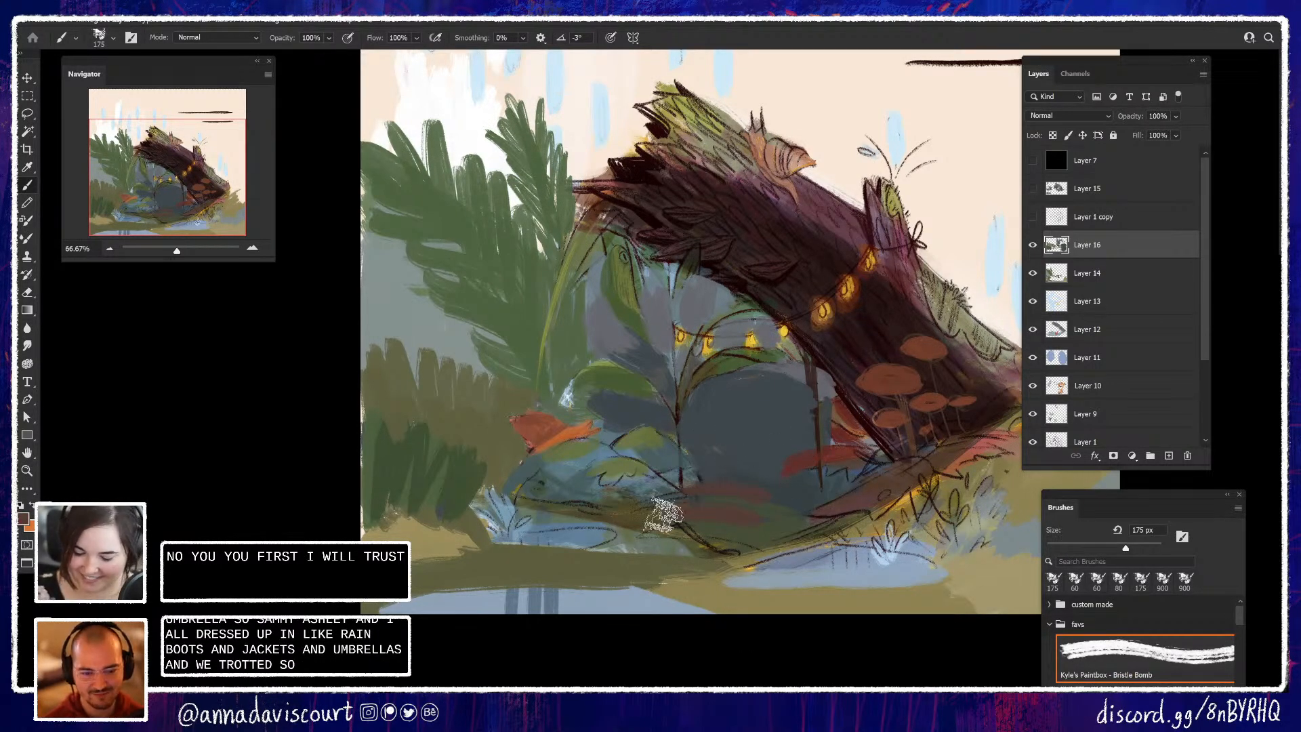
{"action": "mouse_move", "coordinate": [664, 514]}
{"action": "left_mouse_down"}
{"action": "mouse_move", "coordinate": [624, 509]}
{"action": "mouse_move", "coordinate": [717, 513]}
{"action": "left_mouse_up"}
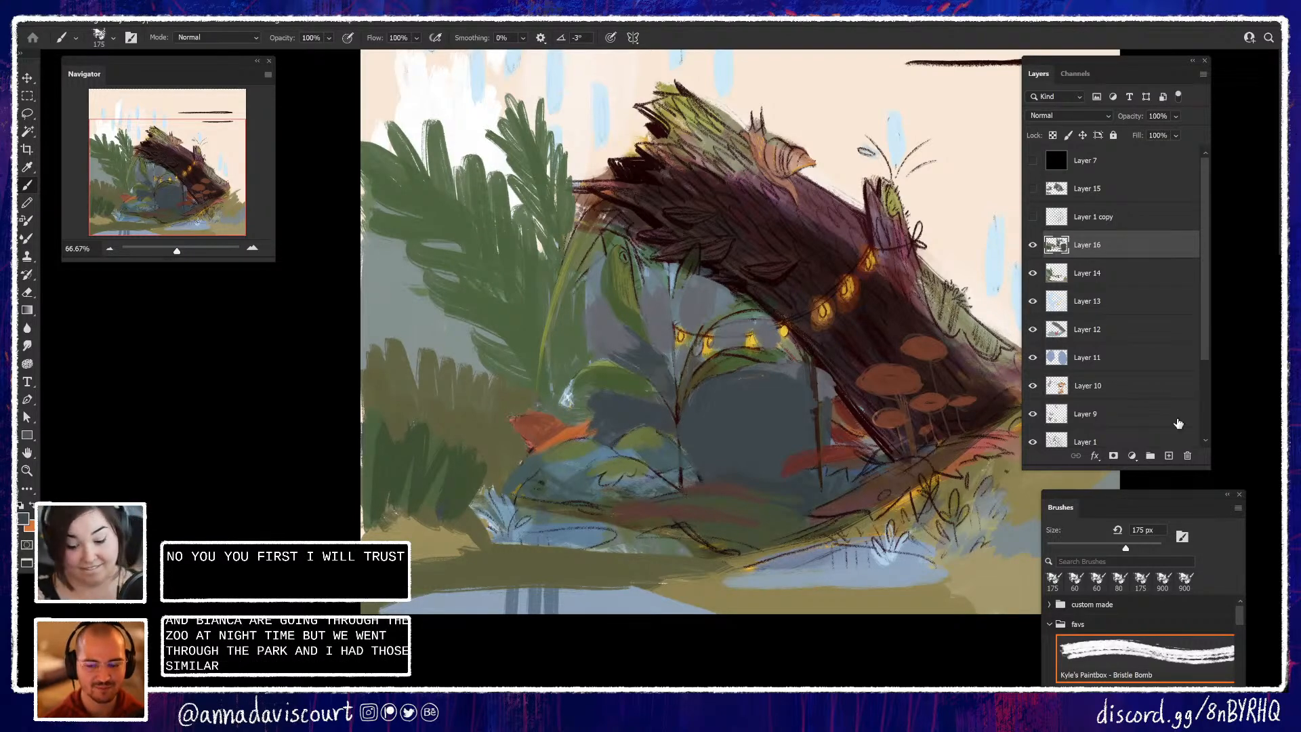
{"action": "mouse_move", "coordinate": [528, 398]}
{"action": "left_mouse_down"}
{"action": "mouse_move", "coordinate": [495, 387]}
{"action": "mouse_move", "coordinate": [482, 416]}
{"action": "mouse_move", "coordinate": [492, 431]}
{"action": "mouse_move", "coordinate": [492, 406]}
{"action": "mouse_move", "coordinate": [536, 402]}
{"action": "left_mouse_up"}
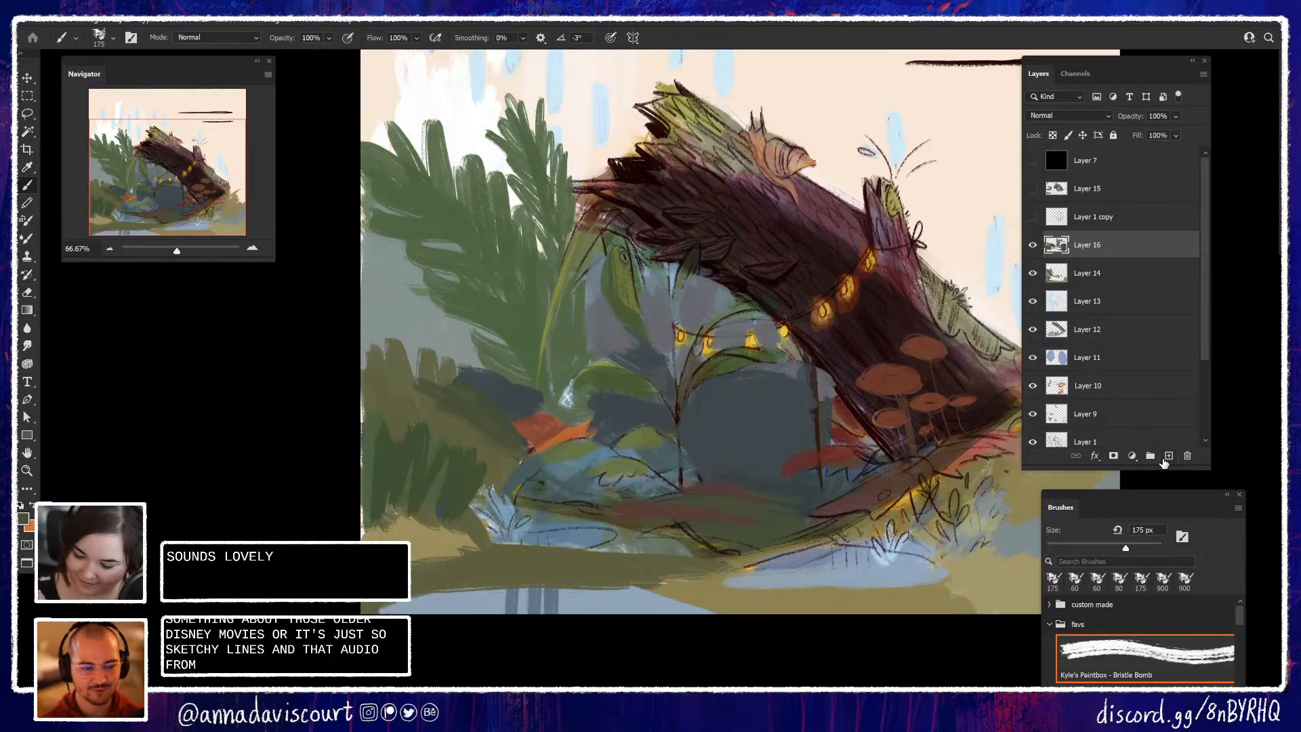
Add a new layer above Layer 16, place a duplicate of the Layer 1 sketch directly above it, and select the new empty layer
{"action": "left_click", "coordinate": [1168, 455]}
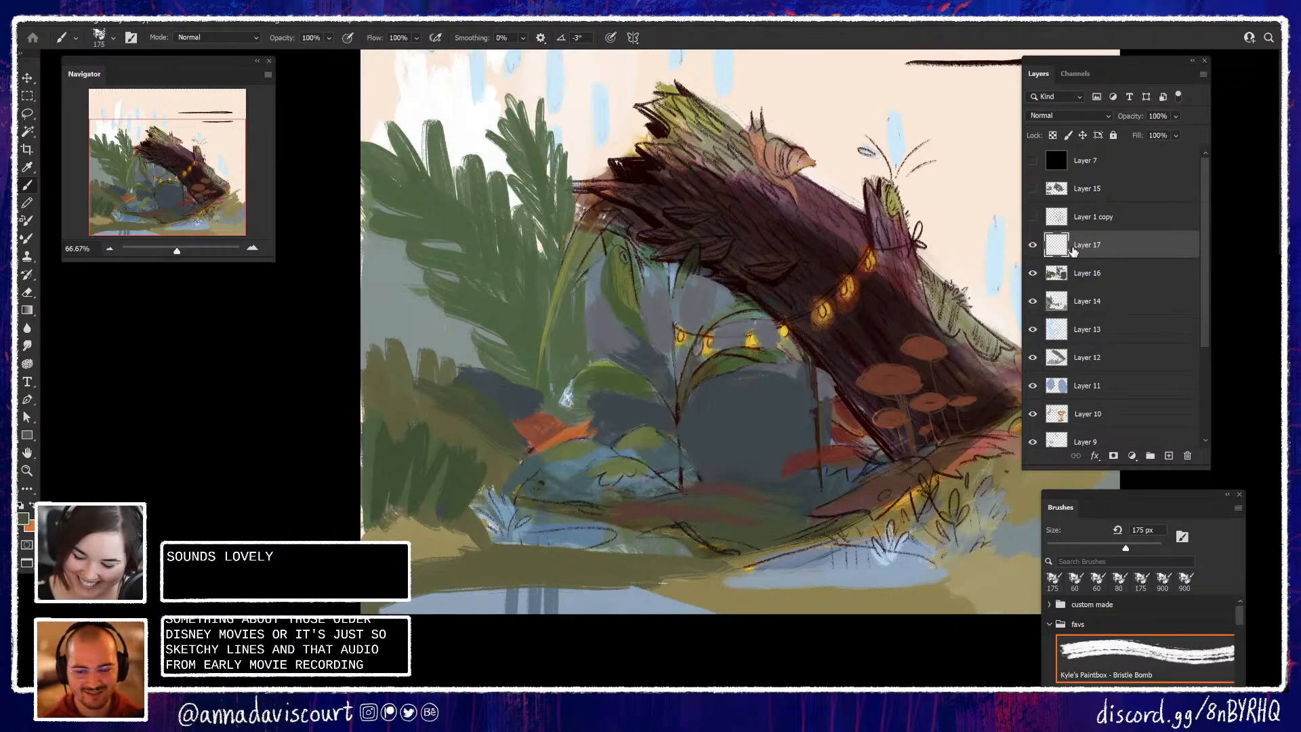
{"action": "scroll", "coordinate": [1196, 319], "scroll_direction": "down", "scroll_amount": 3}
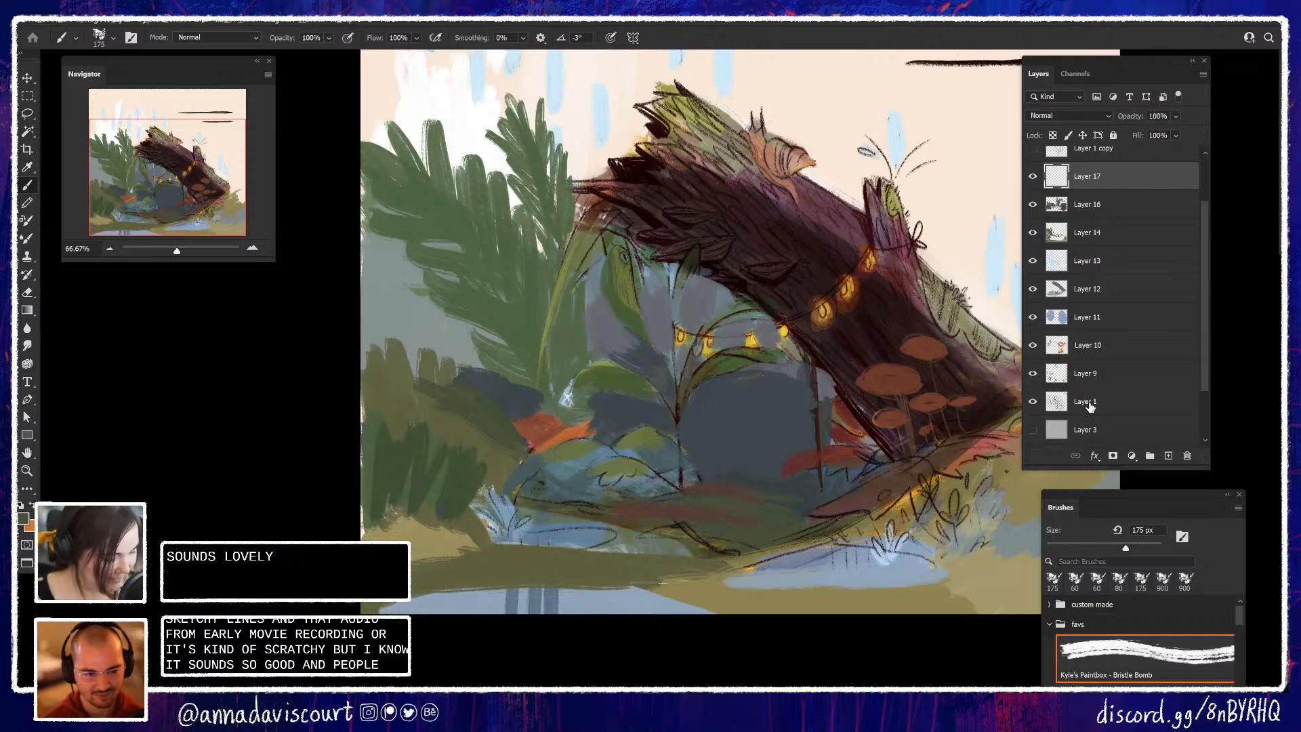
{"action": "left_click_drag", "start_coordinate": [1089, 406], "coordinate": [1113, 167]}
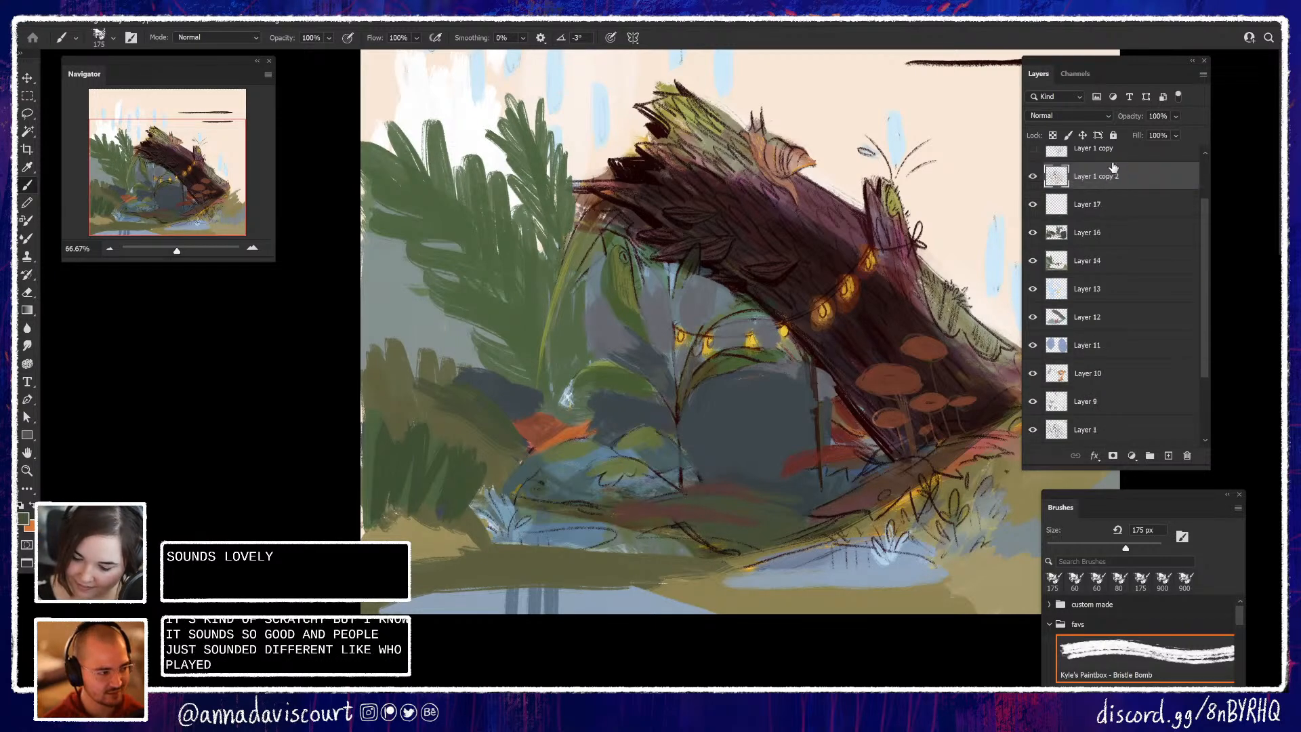
{"action": "left_click_drag", "start_coordinate": [1206, 244], "coordinate": [1208, 216]}
{"action": "left_click", "coordinate": [1128, 250]}
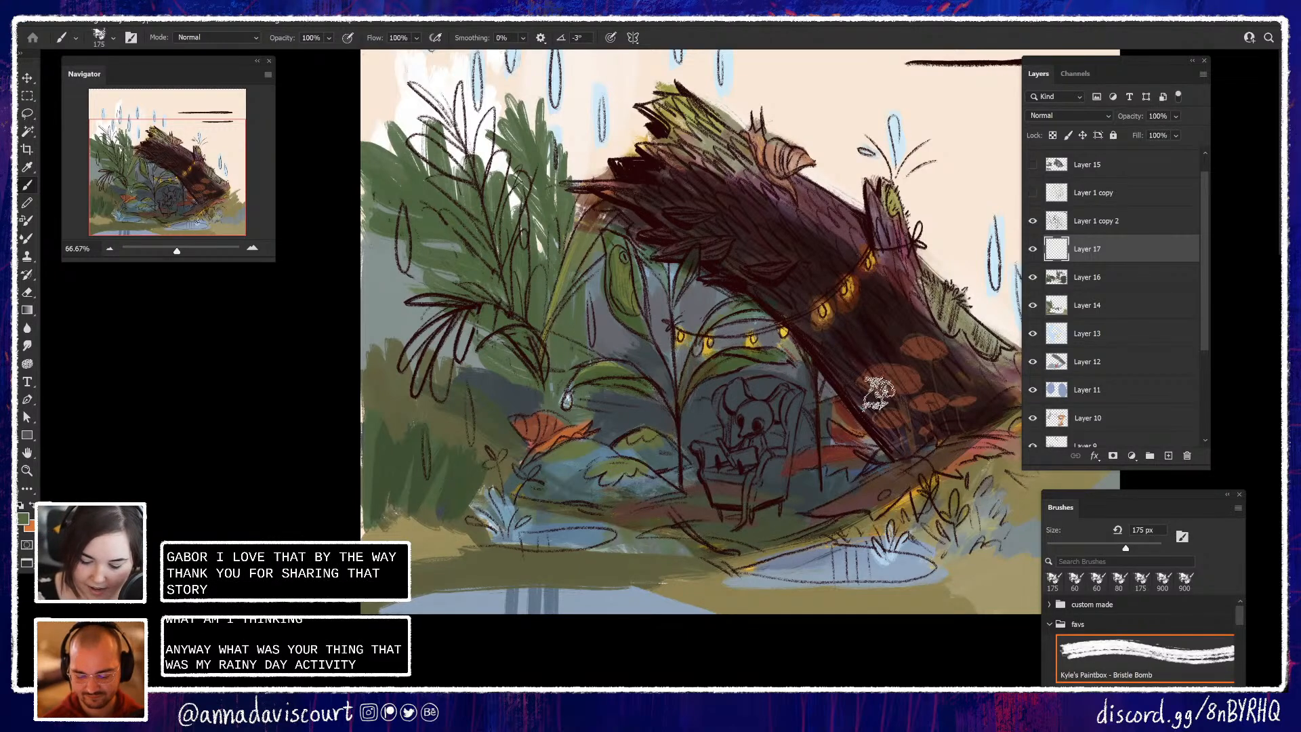
On Layer 17, sample the pale blue from the ground and block in the armchair's seat, arms and right side beneath the sketch lines
{"action": "left_click", "coordinate": [584, 483], "text": "alt"}
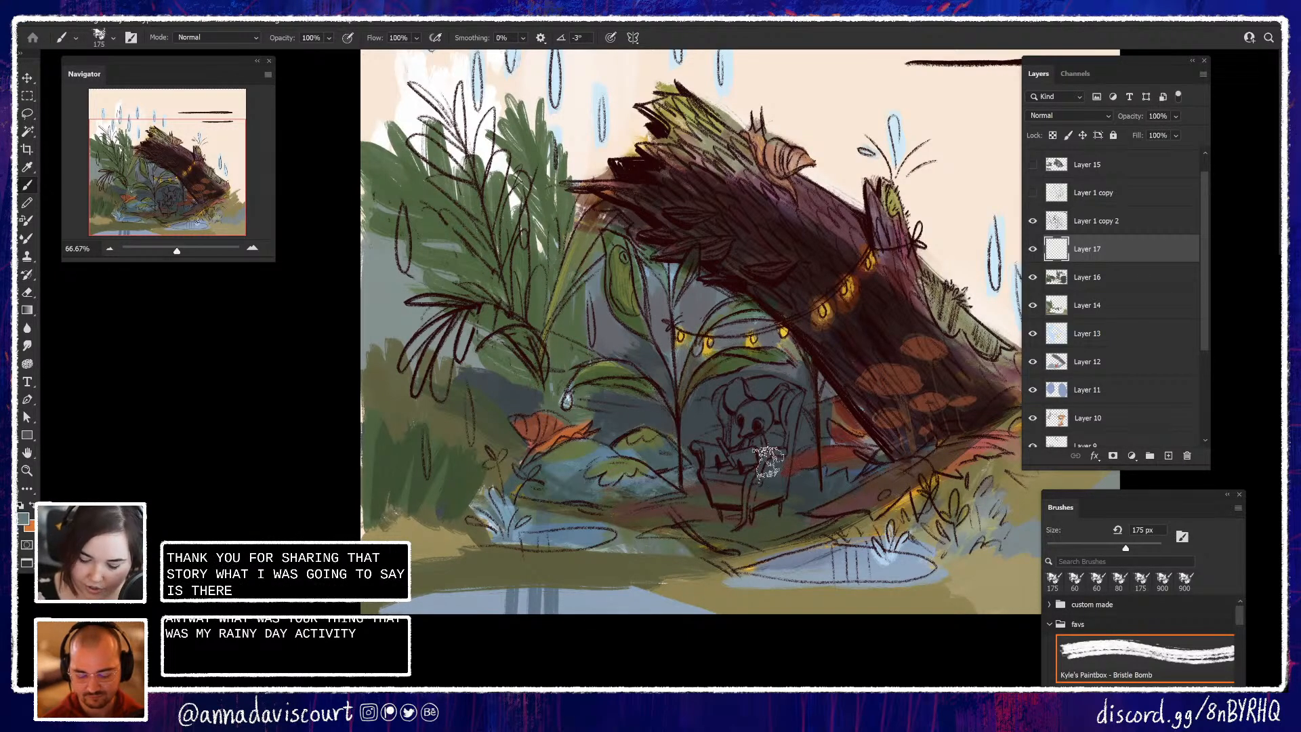
{"action": "mouse_move", "coordinate": [767, 463]}
{"action": "left_mouse_down"}
{"action": "mouse_move", "coordinate": [705, 445]}
{"action": "mouse_move", "coordinate": [718, 476]}
{"action": "mouse_move", "coordinate": [699, 450]}
{"action": "mouse_move", "coordinate": [739, 467]}
{"action": "mouse_move", "coordinate": [706, 453]}
{"action": "mouse_move", "coordinate": [717, 493]}
{"action": "mouse_move", "coordinate": [745, 501]}
{"action": "mouse_move", "coordinate": [724, 475]}
{"action": "mouse_move", "coordinate": [774, 461]}
{"action": "left_mouse_up"}
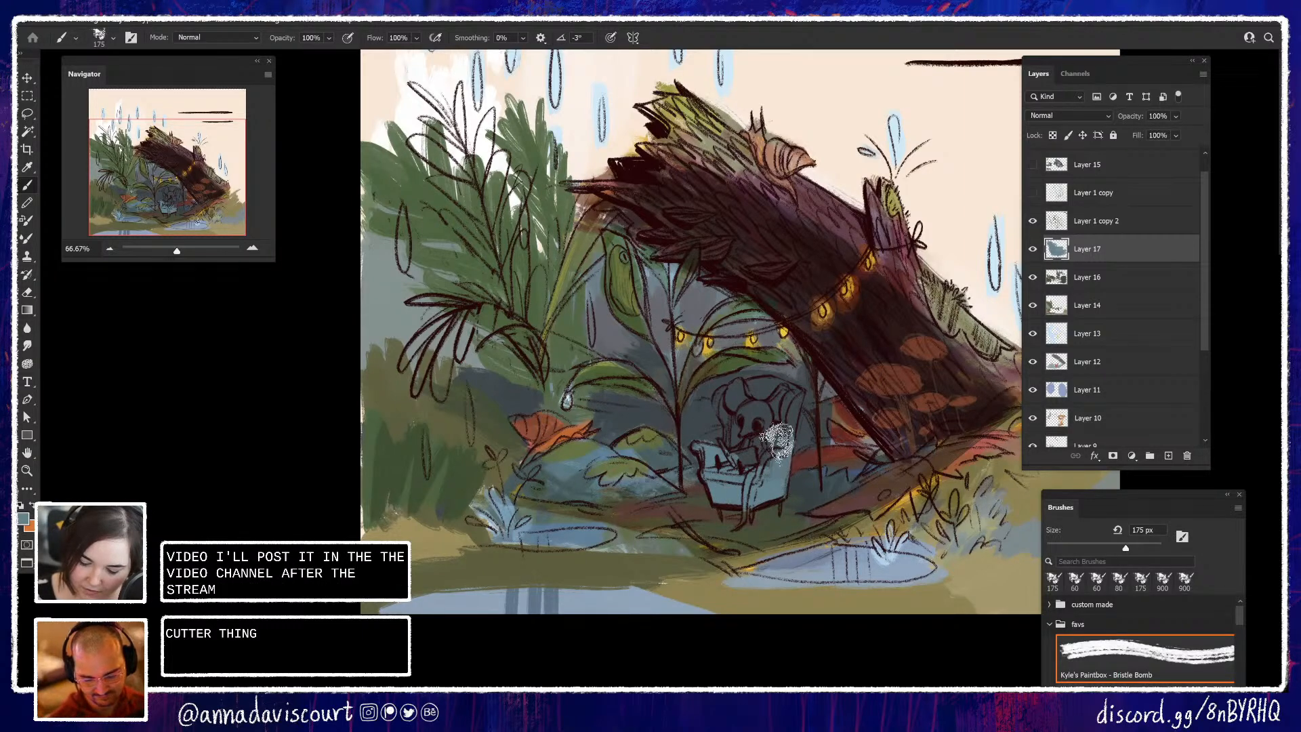
{"action": "mouse_move", "coordinate": [790, 398]}
{"action": "left_mouse_down"}
{"action": "mouse_move", "coordinate": [779, 440]}
{"action": "mouse_move", "coordinate": [792, 389]}
{"action": "mouse_move", "coordinate": [755, 389]}
{"action": "mouse_move", "coordinate": [794, 400]}
{"action": "left_mouse_up"}
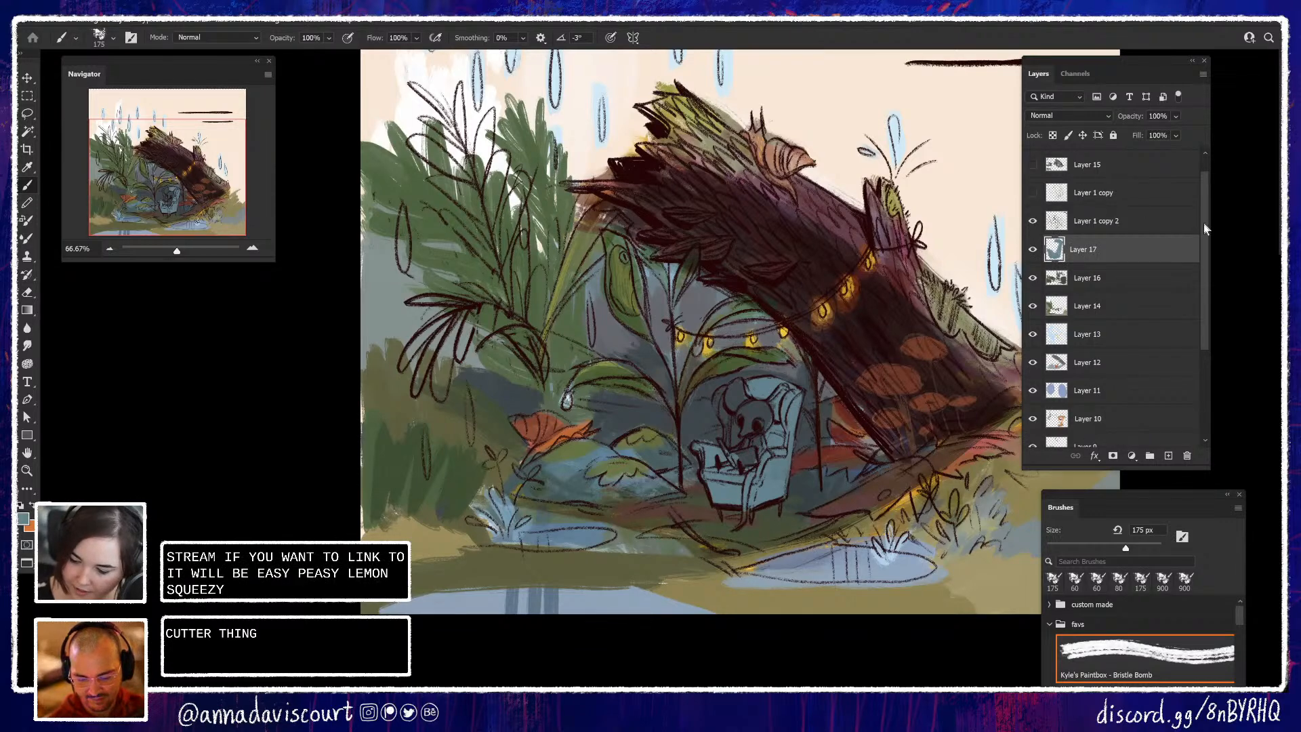
Check the chair's values by showing the Layer 7 grayscale view and toggling Layer 15, leaving both layers hidden
{"action": "scroll", "coordinate": [1204, 223], "scroll_direction": "up", "scroll_amount": 1}
{"action": "left_click", "coordinate": [1033, 160]}
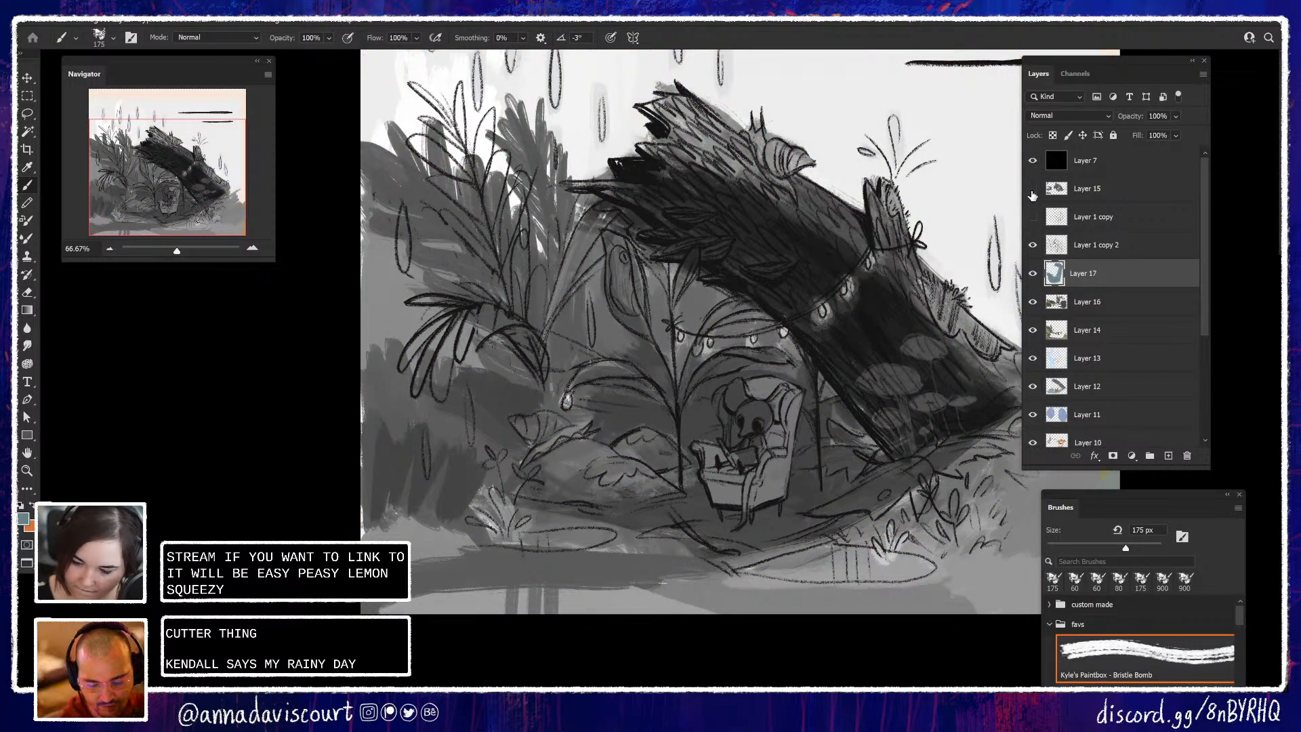
{"action": "left_click", "coordinate": [1031, 192]}
{"action": "left_click", "coordinate": [1033, 189]}
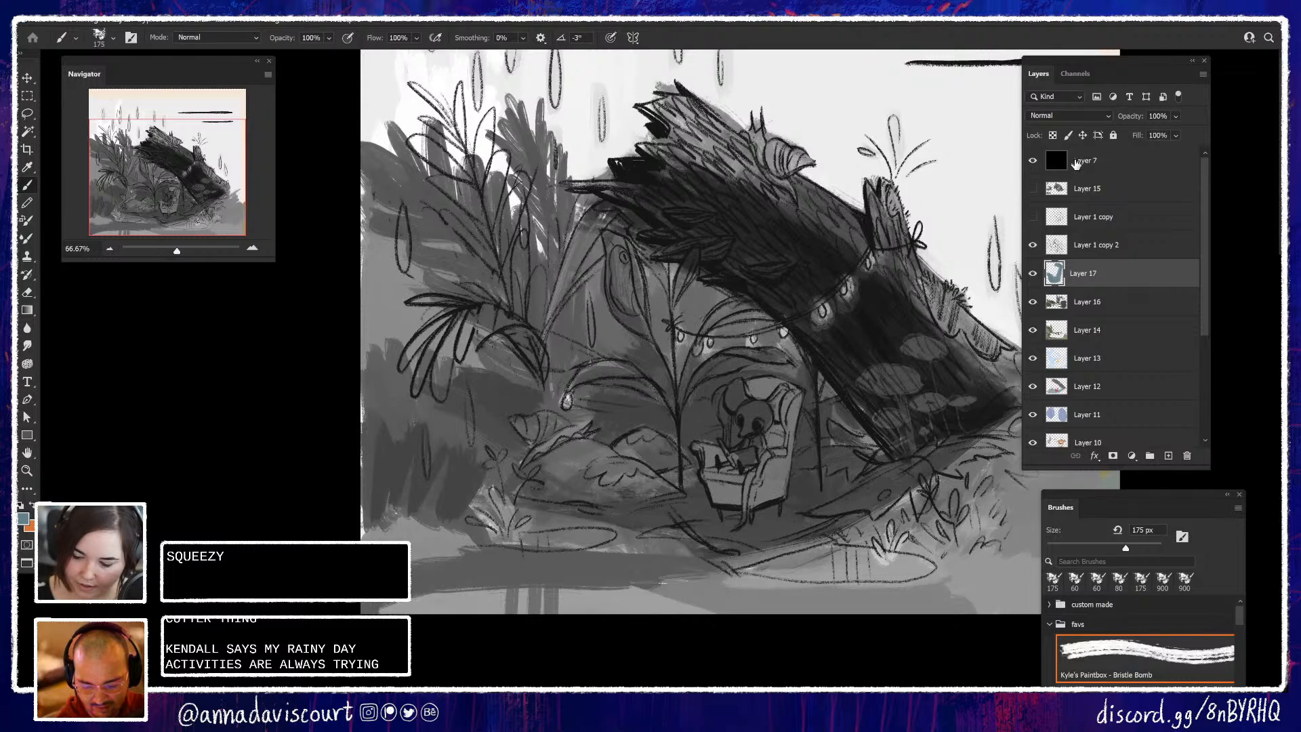
{"action": "left_click", "coordinate": [1033, 161]}
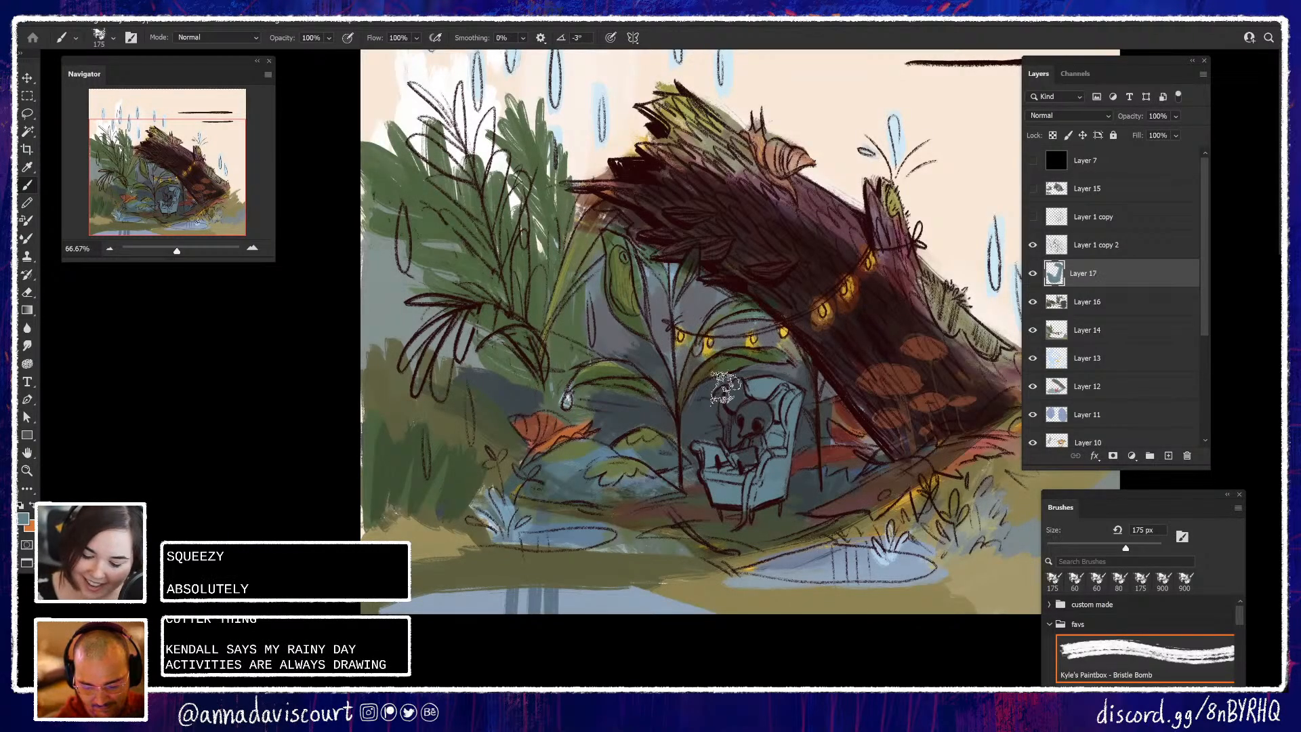
Enlarge the blue armchair on Layer 17 by painting its backrest and right wing outward beyond the sketch lines
{"action": "mouse_move", "coordinate": [739, 382]}
{"action": "left_mouse_down"}
{"action": "mouse_move", "coordinate": [797, 388]}
{"action": "mouse_move", "coordinate": [783, 451]}
{"action": "left_mouse_up"}
{"action": "left_click_drag", "start_coordinate": [801, 387], "coordinate": [787, 478]}
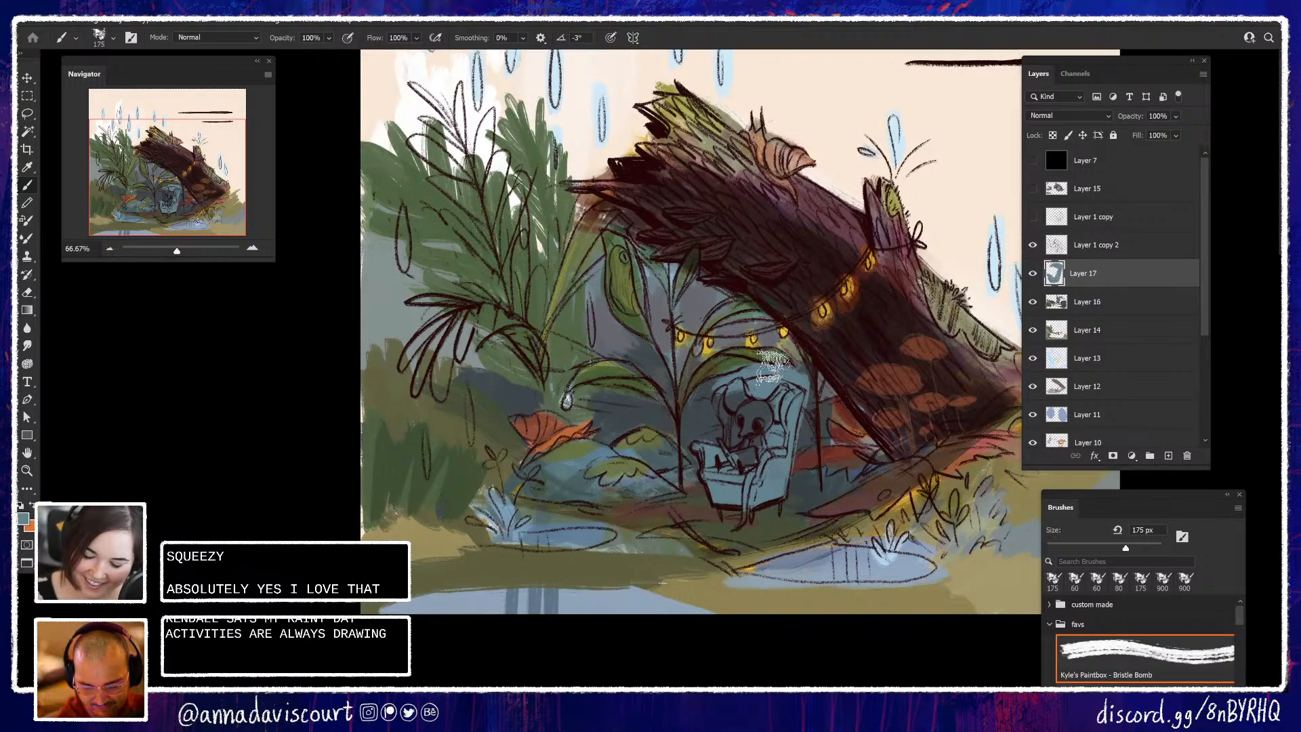
{"action": "mouse_move", "coordinate": [772, 367]}
{"action": "left_mouse_down"}
{"action": "mouse_move", "coordinate": [723, 414]}
{"action": "mouse_move", "coordinate": [721, 398]}
{"action": "mouse_move", "coordinate": [742, 449]}
{"action": "mouse_move", "coordinate": [721, 389]}
{"action": "mouse_move", "coordinate": [734, 397]}
{"action": "mouse_move", "coordinate": [746, 384]}
{"action": "mouse_move", "coordinate": [774, 439]}
{"action": "mouse_move", "coordinate": [744, 469]}
{"action": "mouse_move", "coordinate": [704, 451]}
{"action": "mouse_move", "coordinate": [760, 473]}
{"action": "mouse_move", "coordinate": [730, 461]}
{"action": "mouse_move", "coordinate": [782, 455]}
{"action": "mouse_move", "coordinate": [774, 472]}
{"action": "mouse_move", "coordinate": [789, 431]}
{"action": "left_mouse_up"}
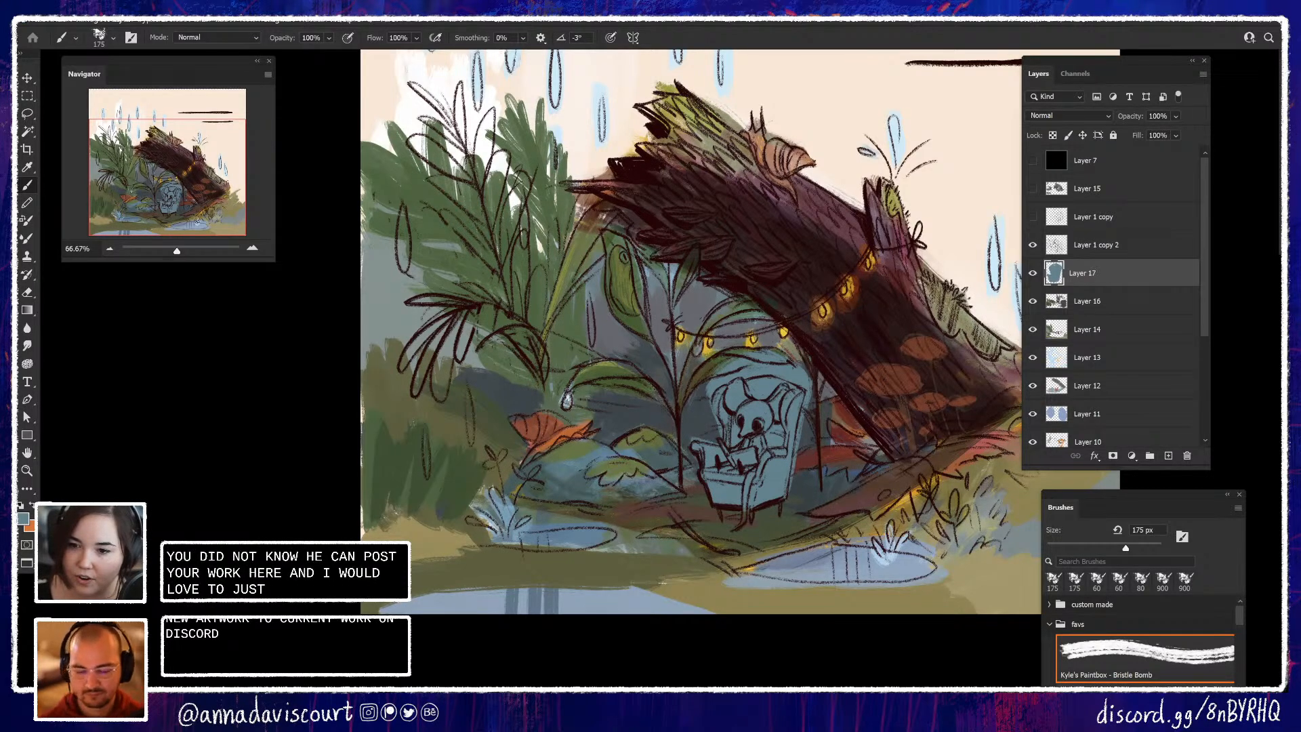
Switch to Discord's current-work channel in the browser and view the Enchanted October prompt list images, enlarging the purple and yellow versions
{"action": "left_click_drag", "start_coordinate": [458, 22], "coordinate": [405, 120]}
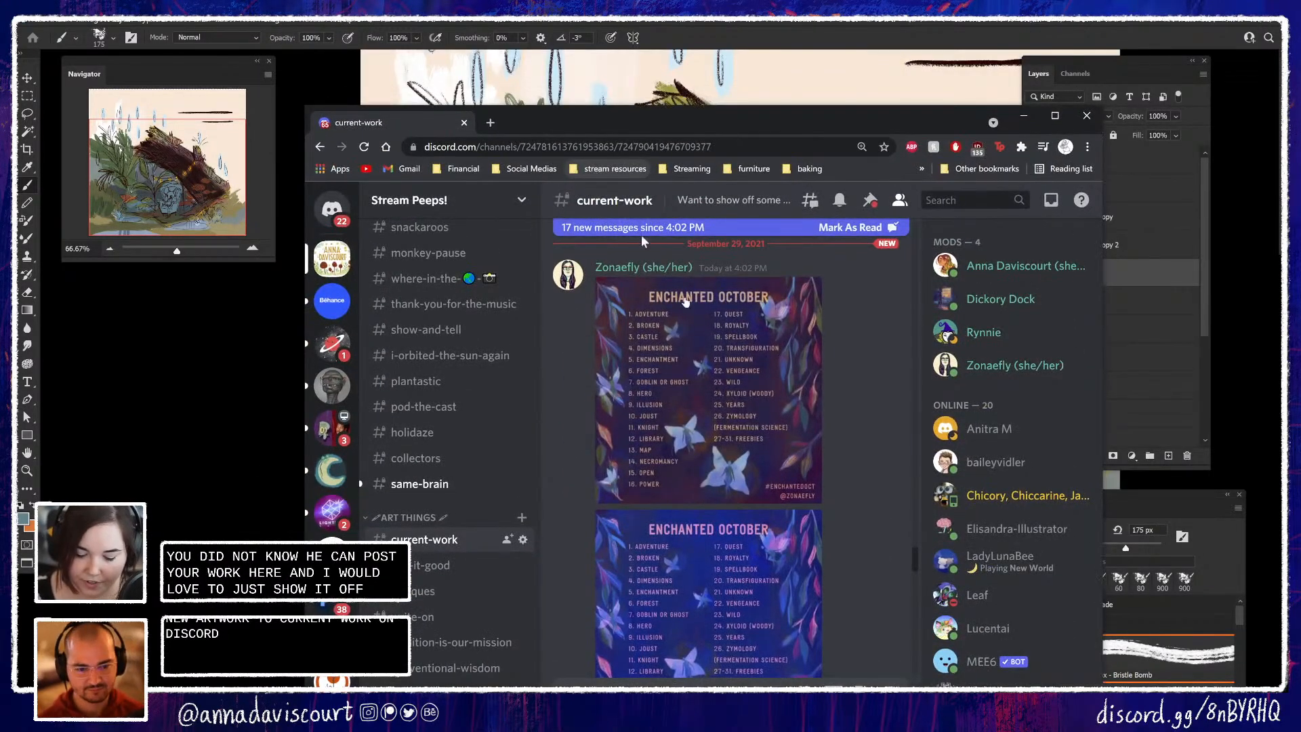
{"action": "scroll", "coordinate": [846, 472], "scroll_direction": "down", "scroll_amount": 1}
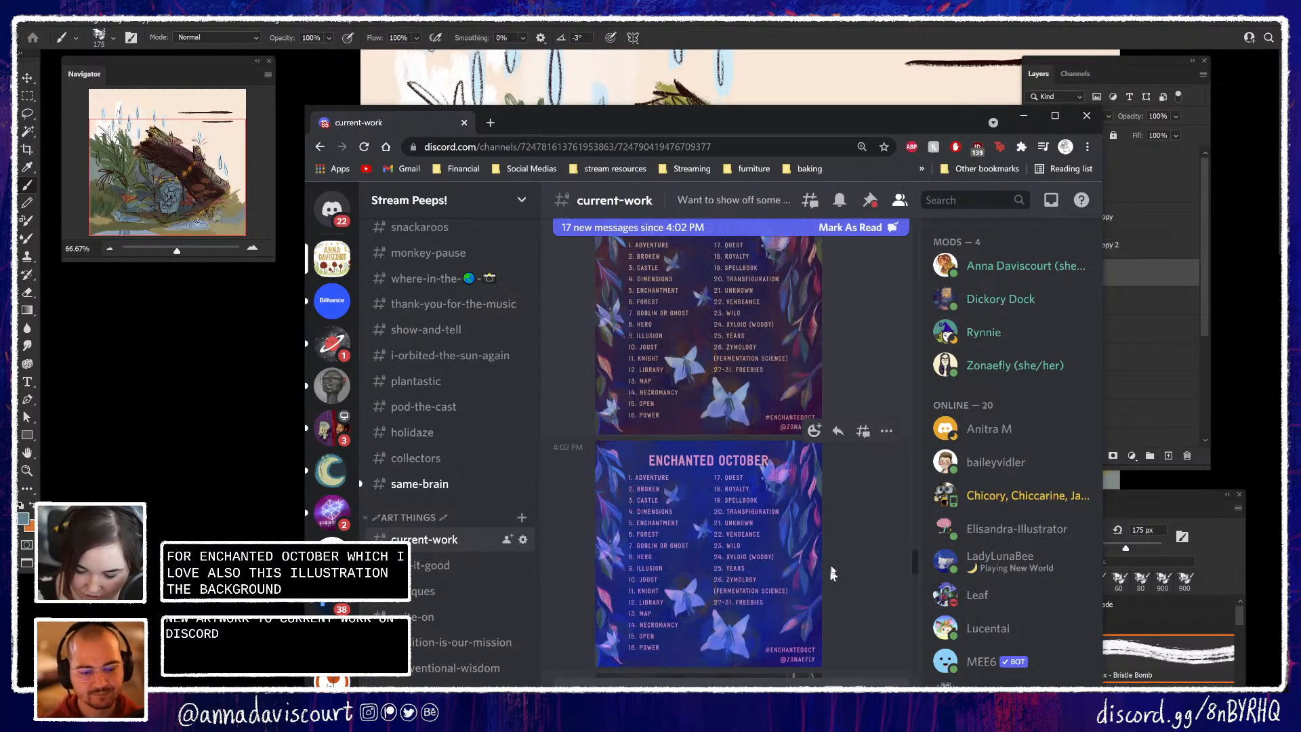
{"action": "left_click", "coordinate": [697, 351]}
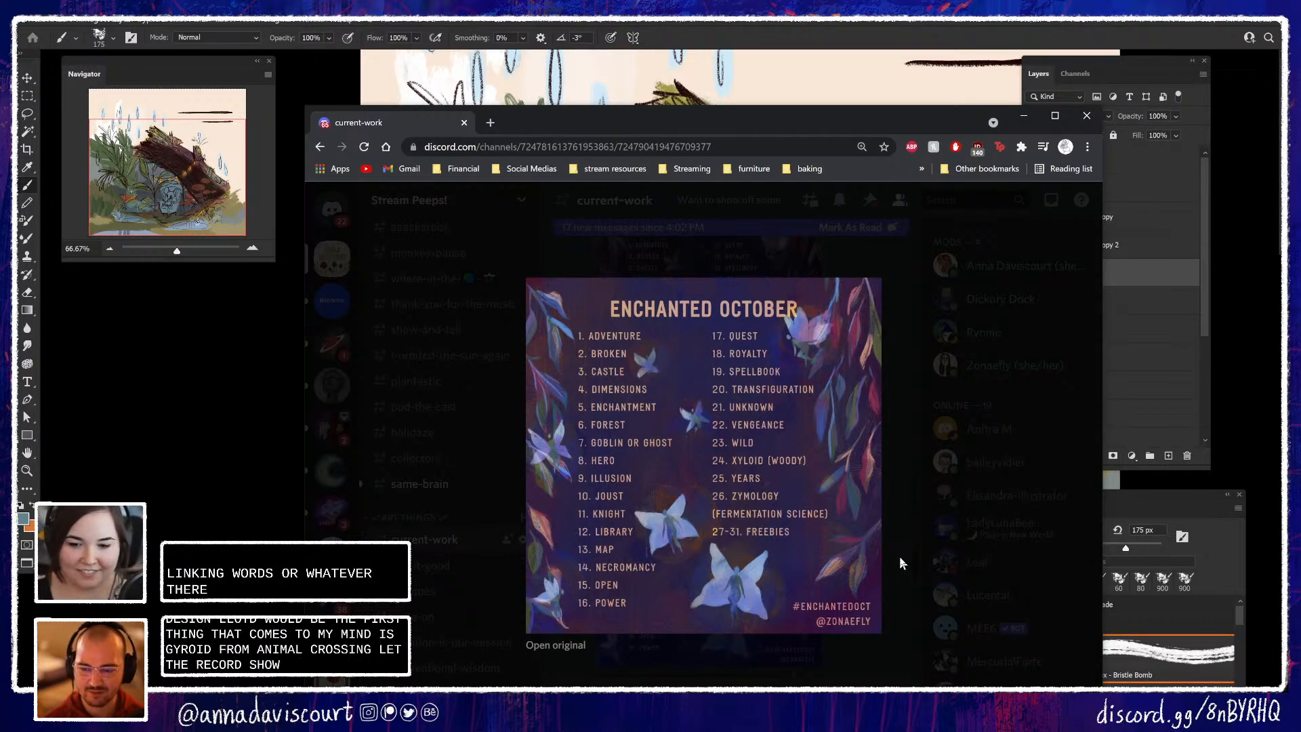
{"action": "left_click", "coordinate": [917, 533]}
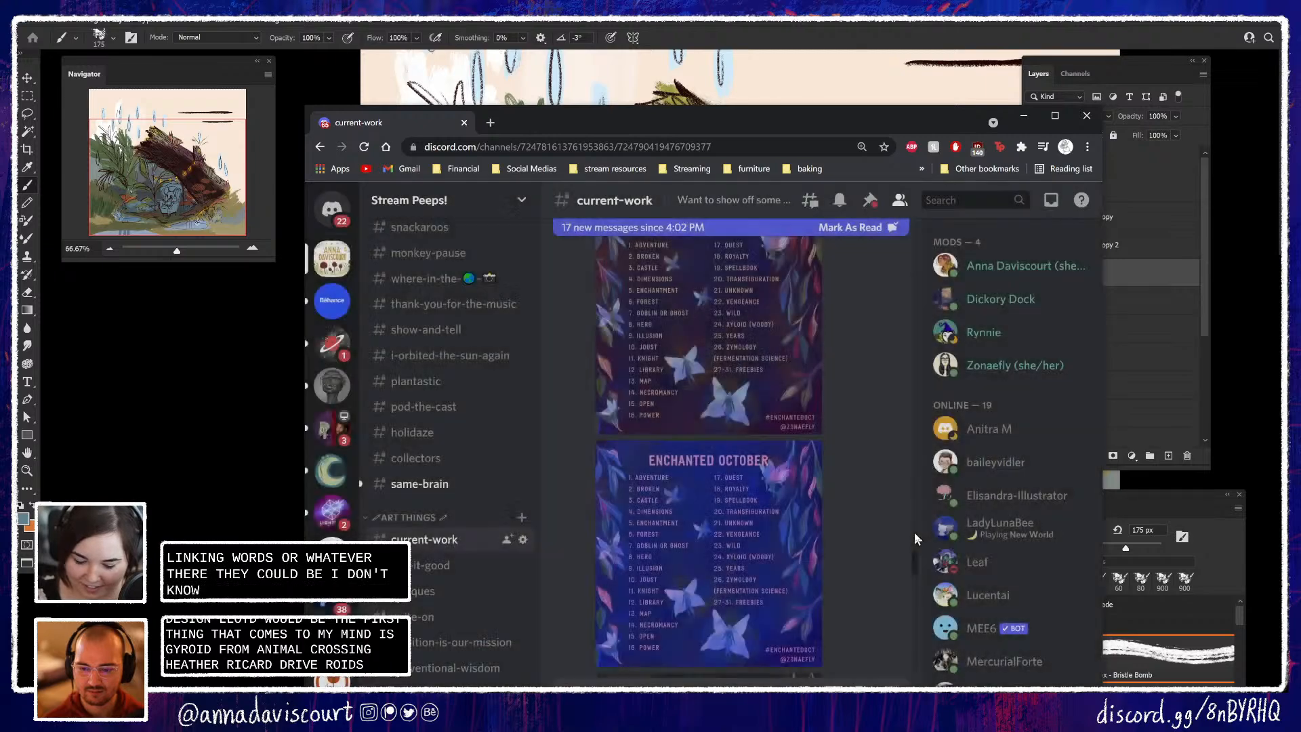
{"action": "scroll", "coordinate": [911, 542], "scroll_direction": "down", "scroll_amount": 5}
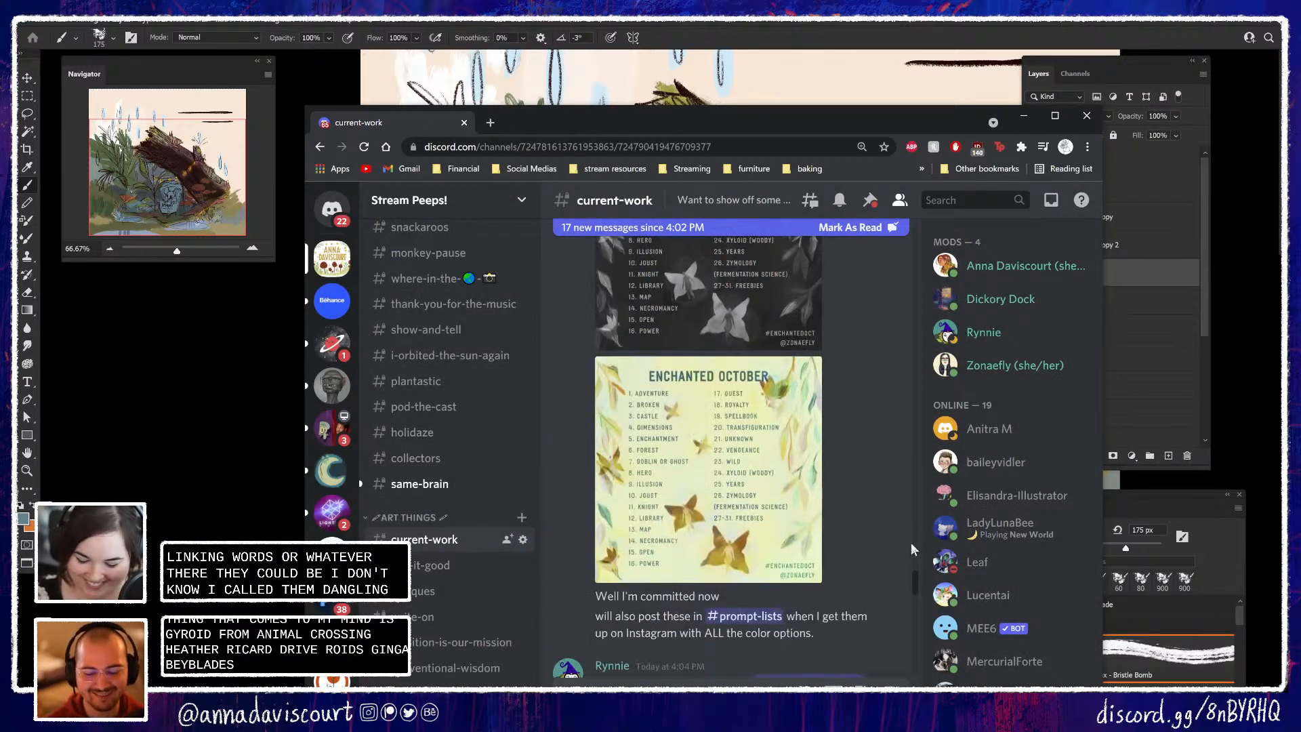
{"action": "left_click", "coordinate": [759, 537]}
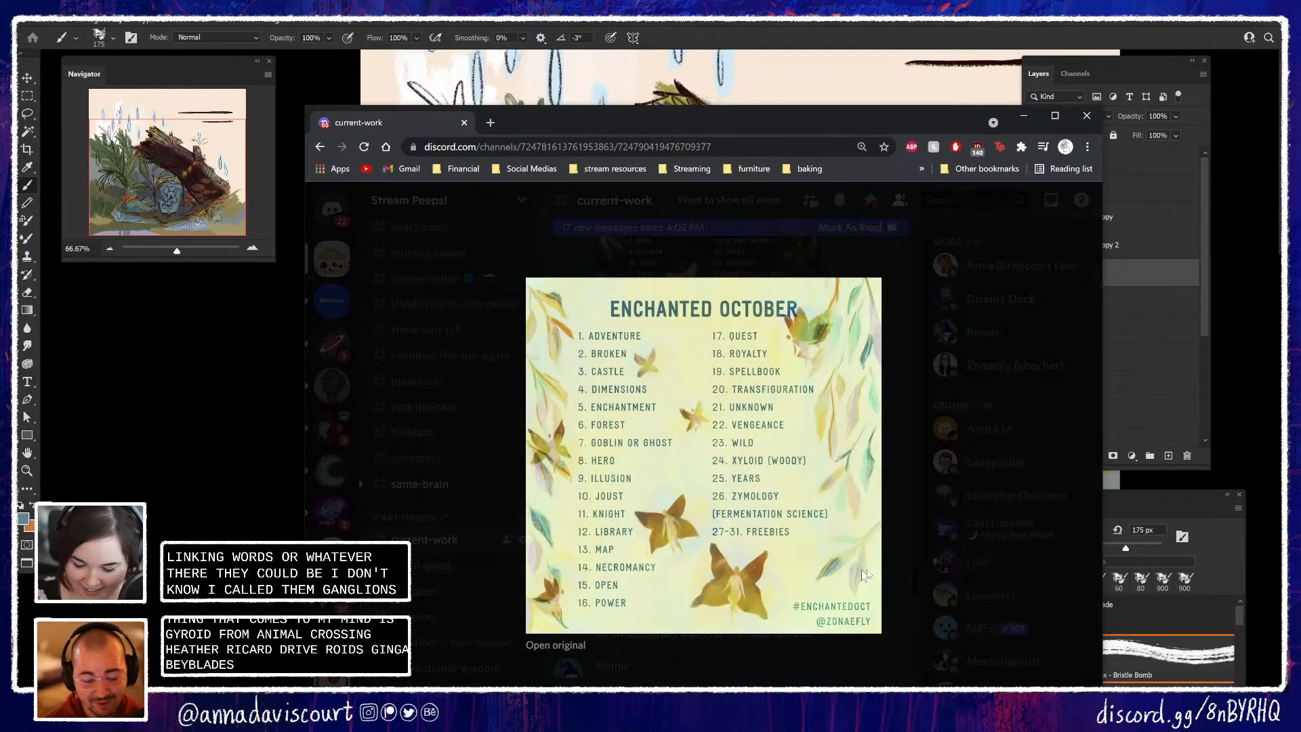
{"action": "left_click", "coordinate": [900, 543]}
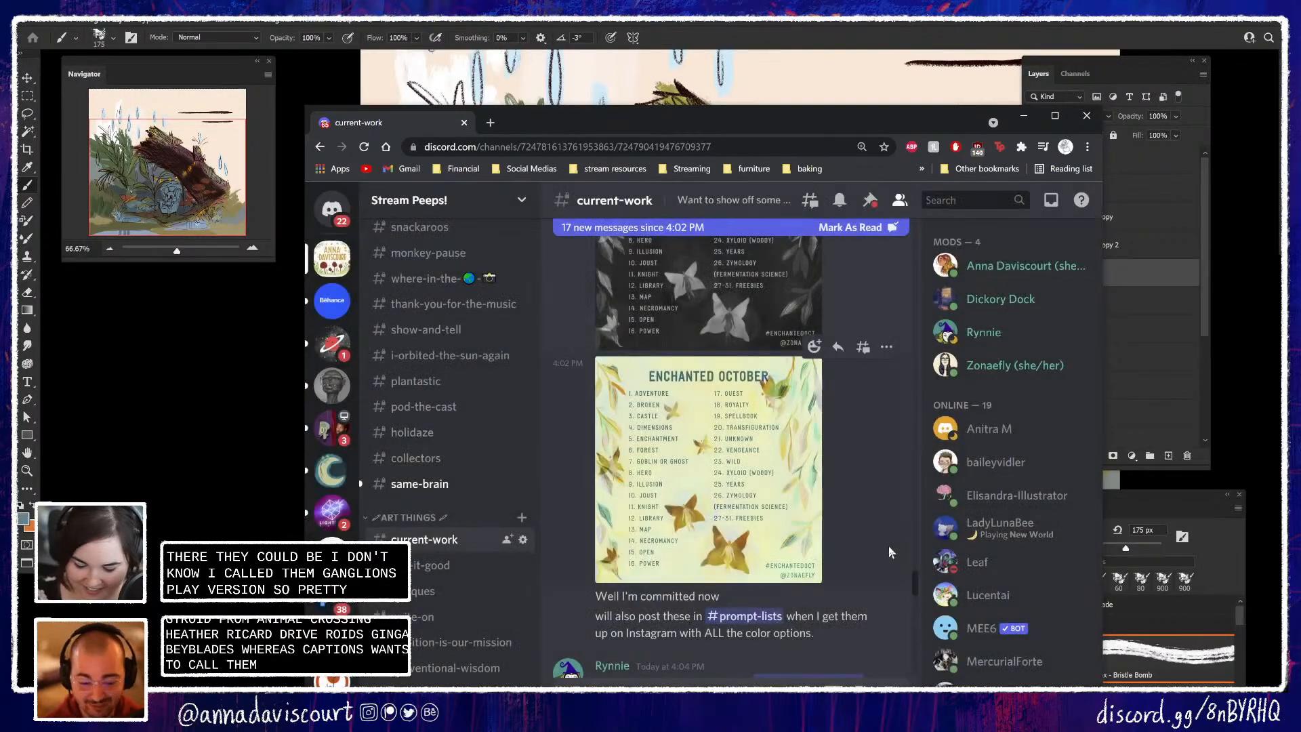
{"action": "scroll", "coordinate": [888, 546], "scroll_direction": "down", "scroll_amount": 3}
{"action": "mouse_move", "coordinate": [879, 547]}
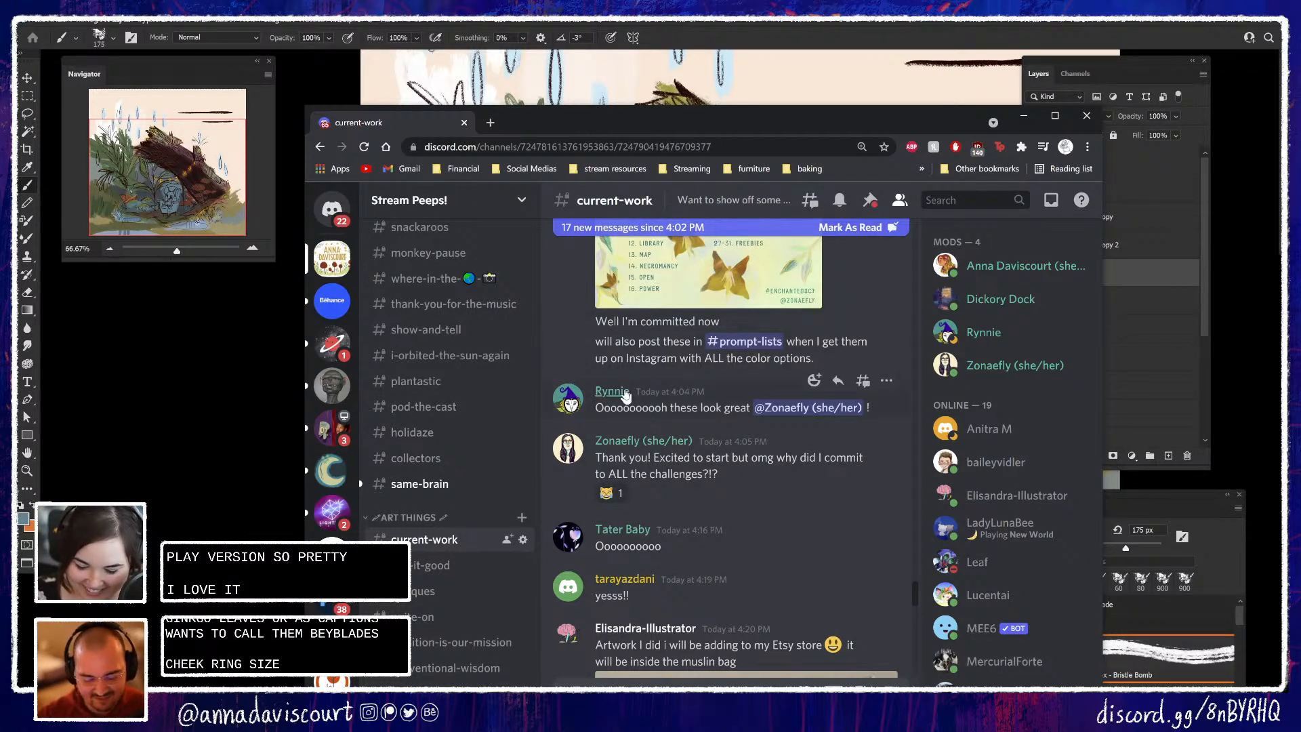
React to the yellow Enchanted October prompt list image with the butterfly emoji
{"action": "scroll", "coordinate": [779, 339], "scroll_direction": "up", "scroll_amount": 3}
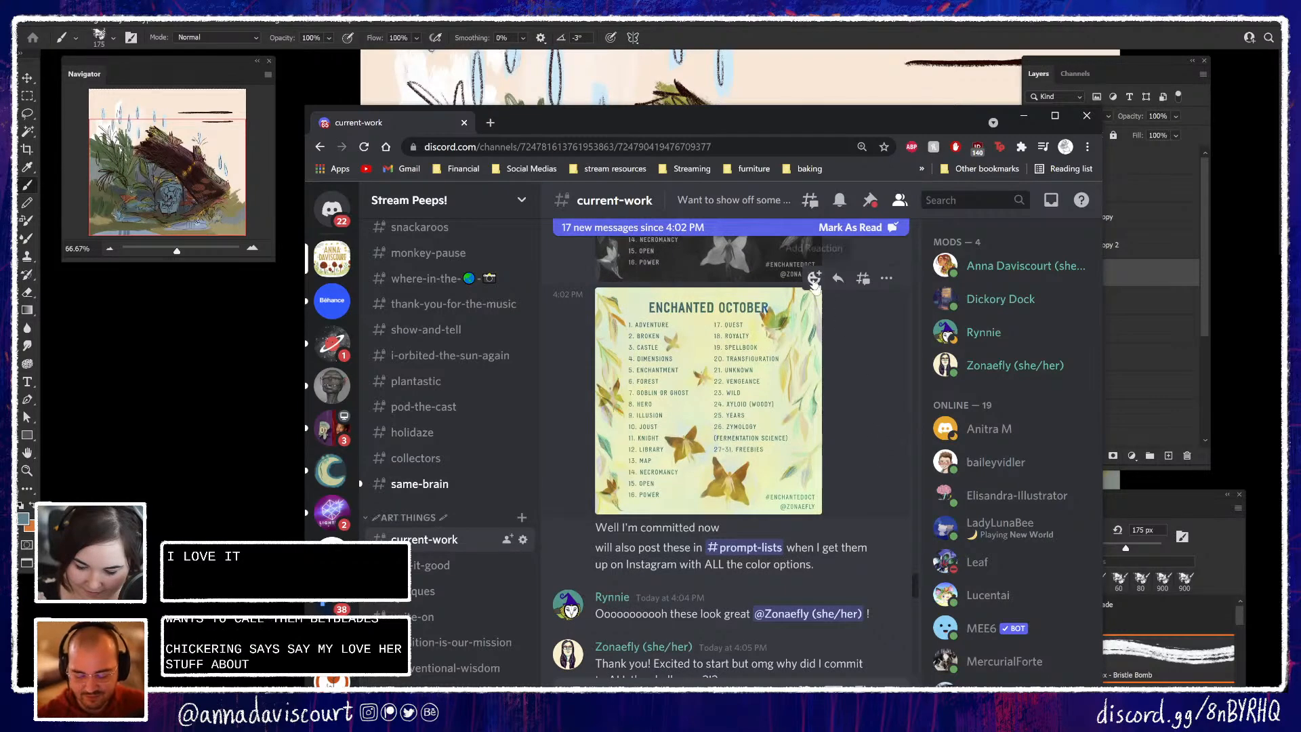
{"action": "left_click", "coordinate": [813, 279]}
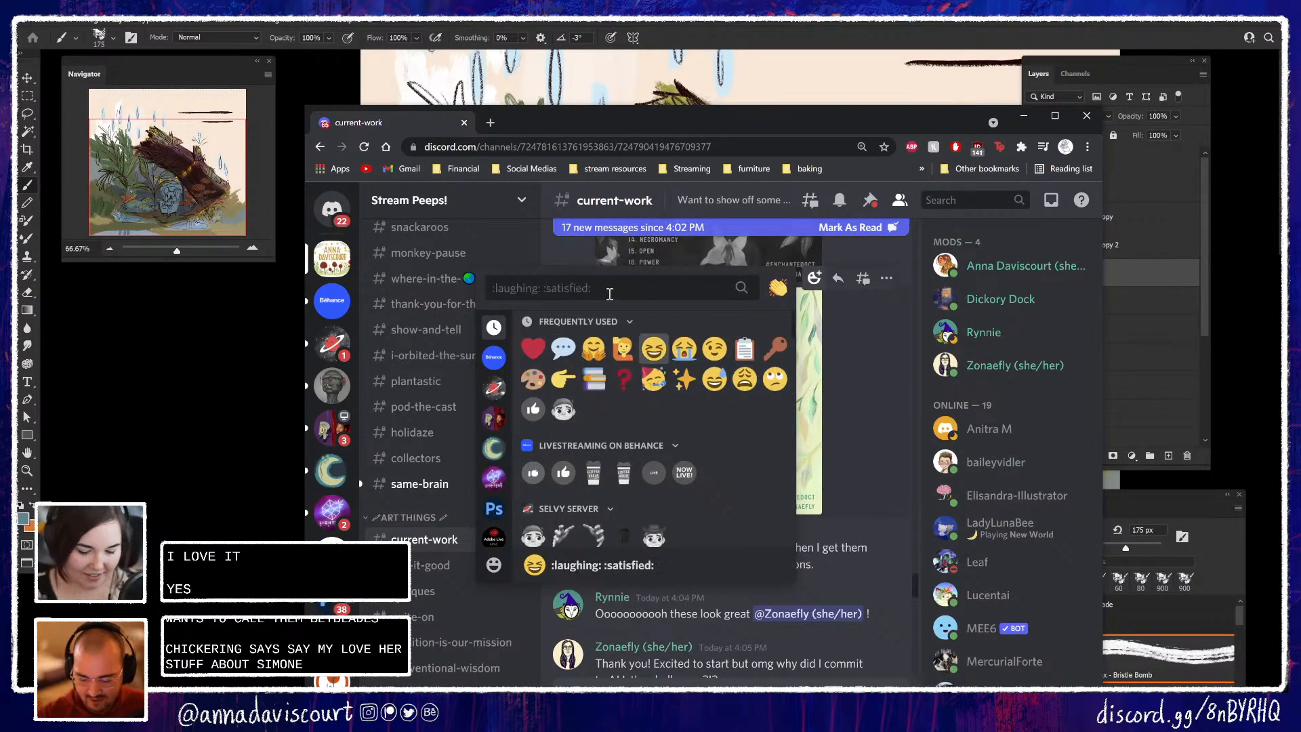
{"action": "type", "text": "butt"}
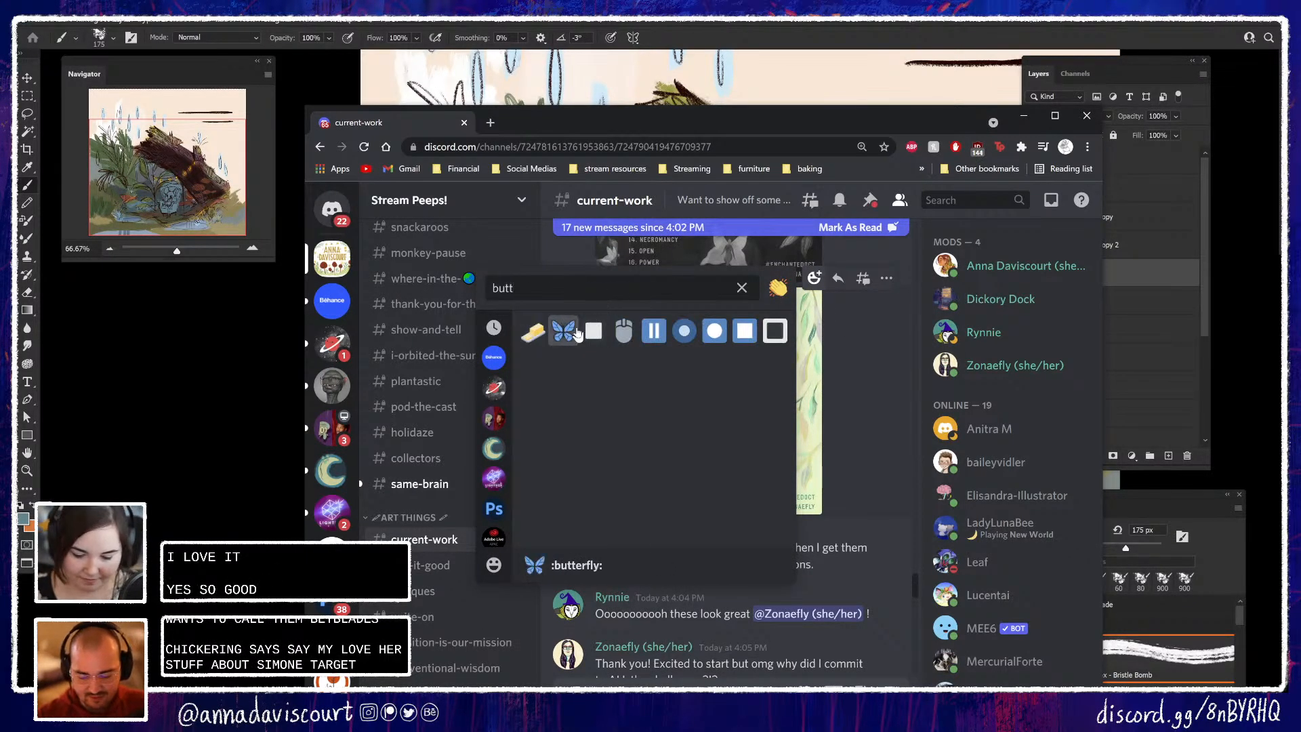
{"action": "left_click", "coordinate": [577, 333]}
Find the Etsy store artwork post in the channel and enlarge its first two photos of the open booklet spreads
{"action": "scroll", "coordinate": [840, 549], "scroll_direction": "down", "scroll_amount": 4}
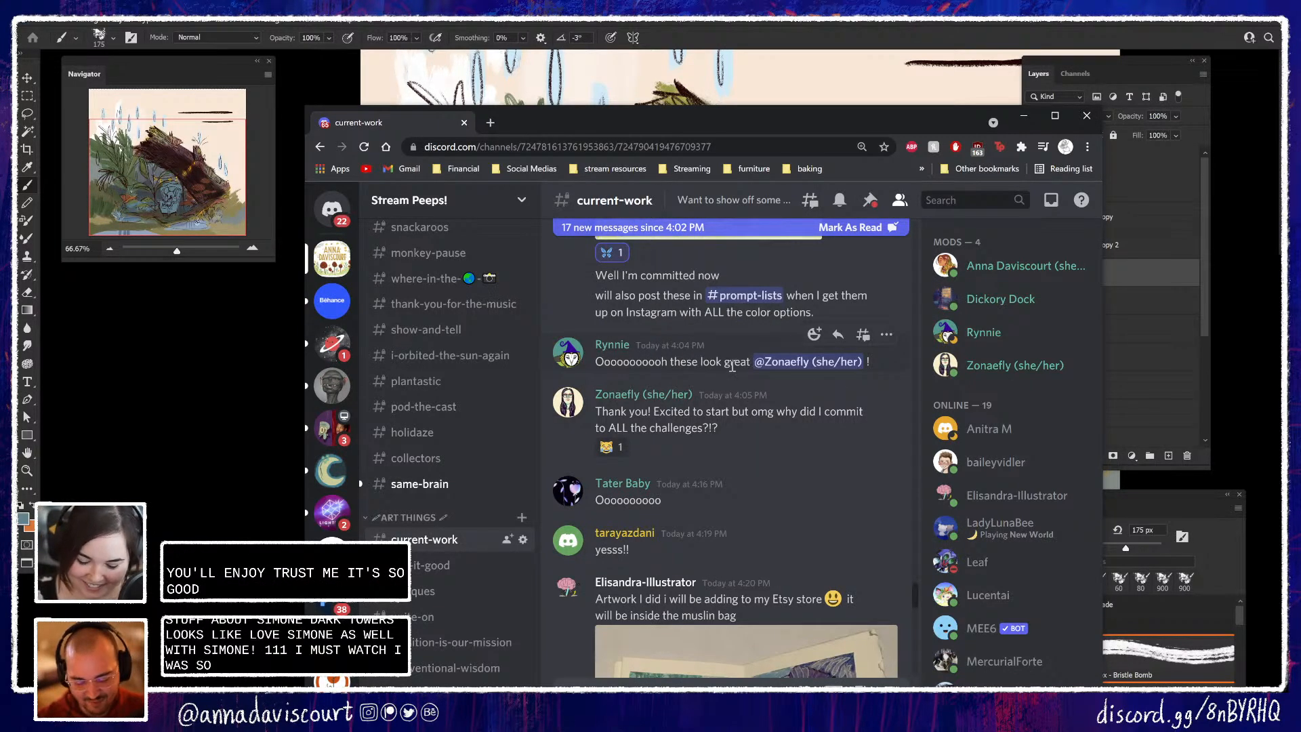
{"action": "scroll", "coordinate": [733, 425], "scroll_direction": "down", "scroll_amount": 3}
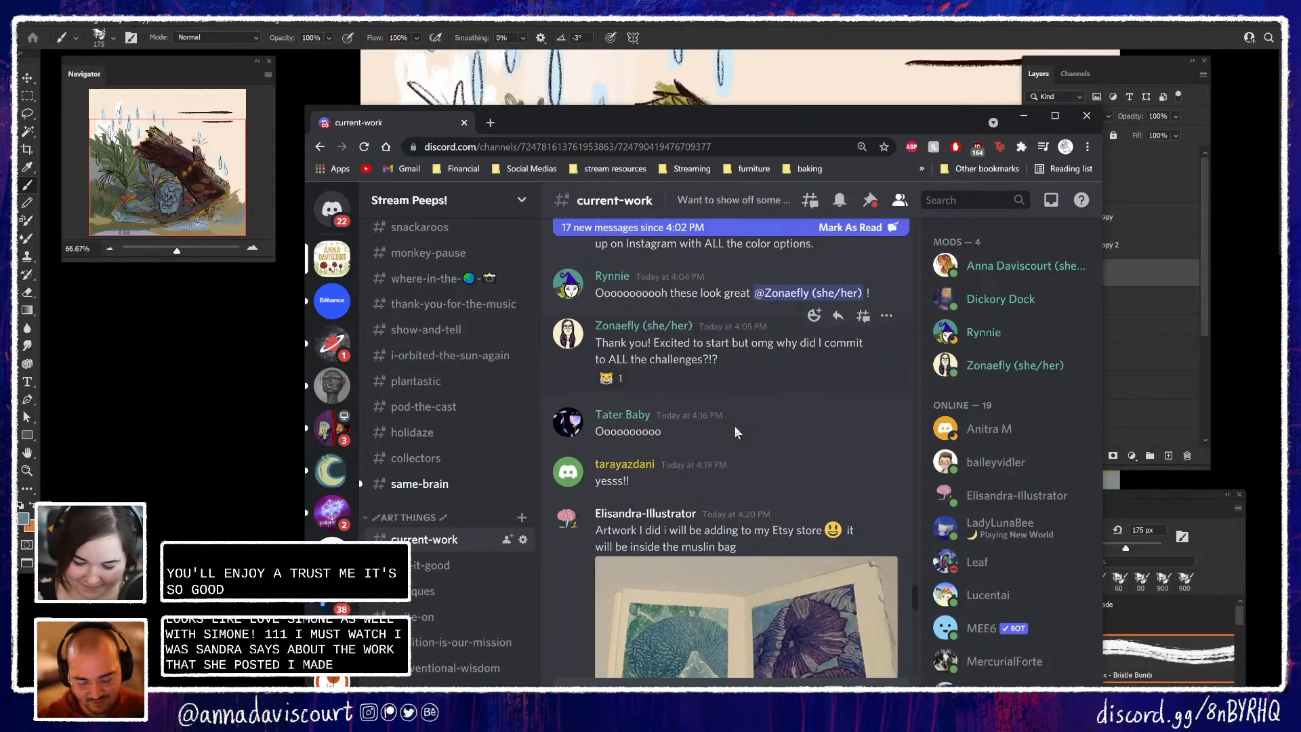
{"action": "scroll", "coordinate": [749, 415], "scroll_direction": "down", "scroll_amount": 2}
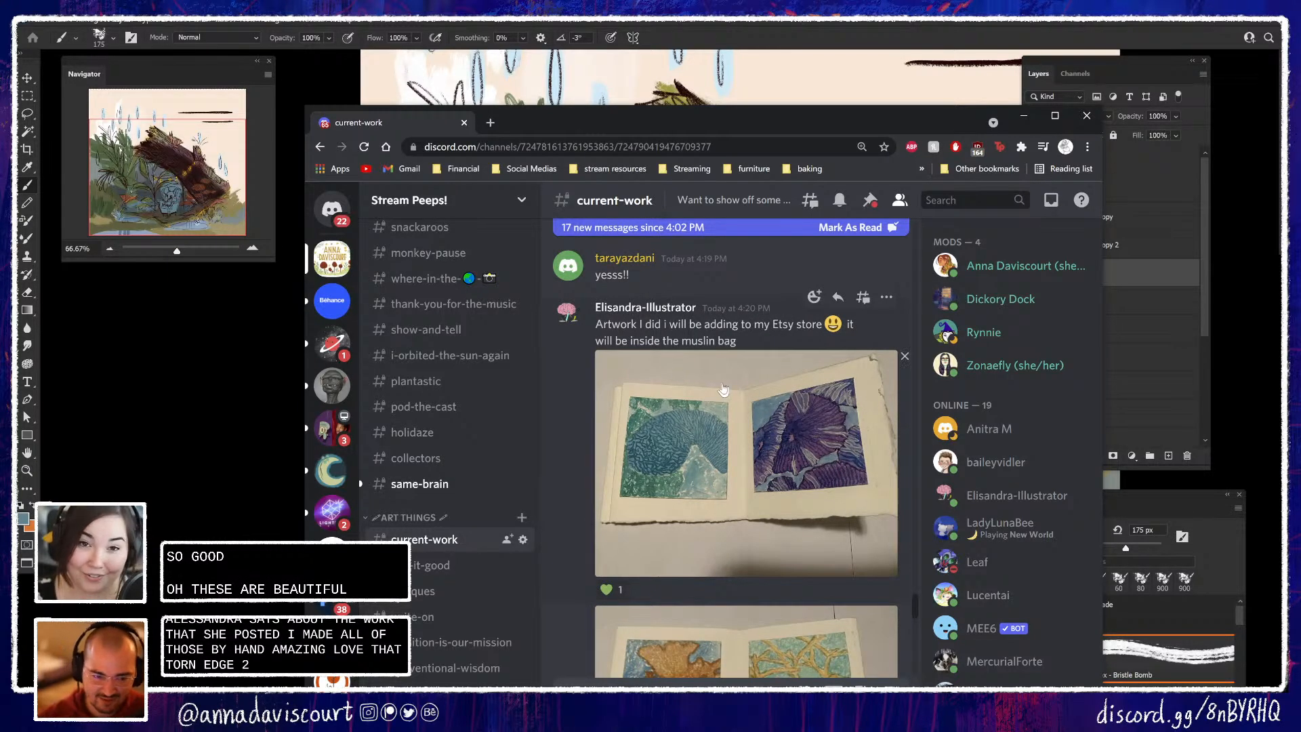
{"action": "left_click", "coordinate": [710, 491]}
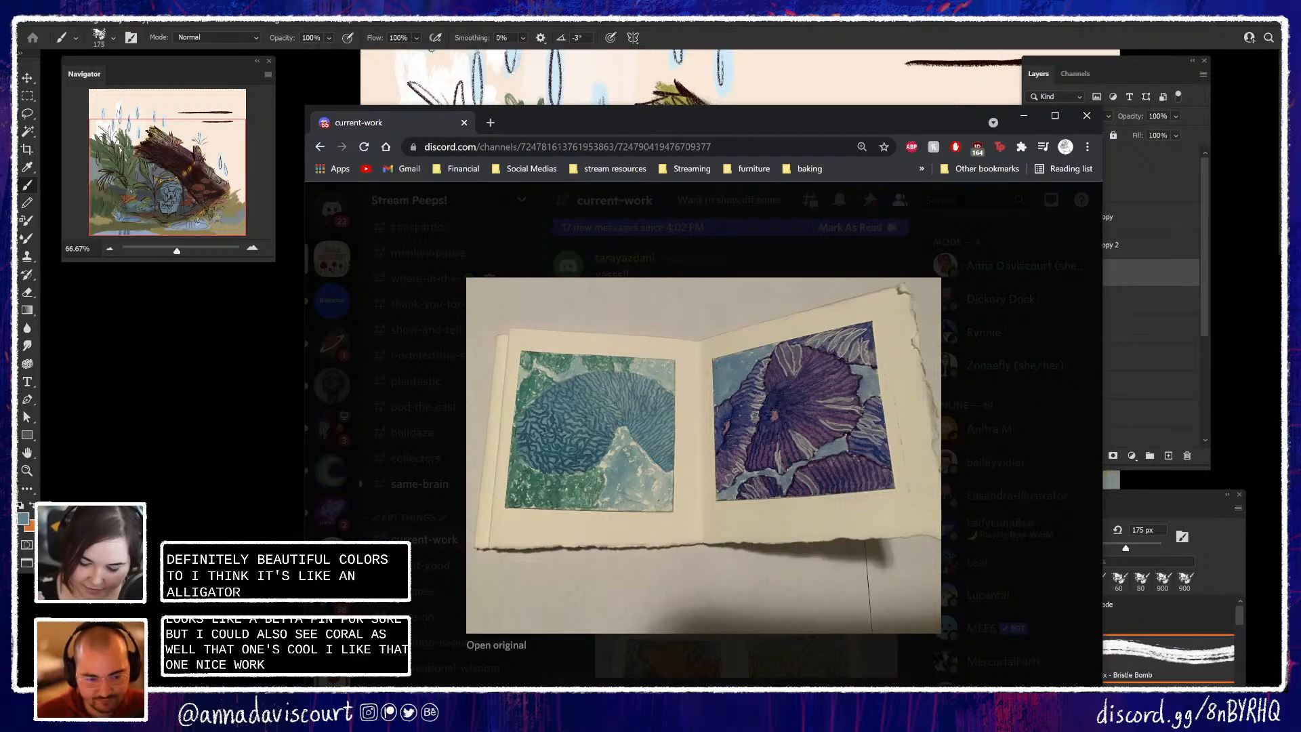
{"action": "key", "text": "Escape"}
{"action": "scroll", "coordinate": [732, 437], "scroll_direction": "down", "scroll_amount": 3}
{"action": "left_click", "coordinate": [732, 437]}
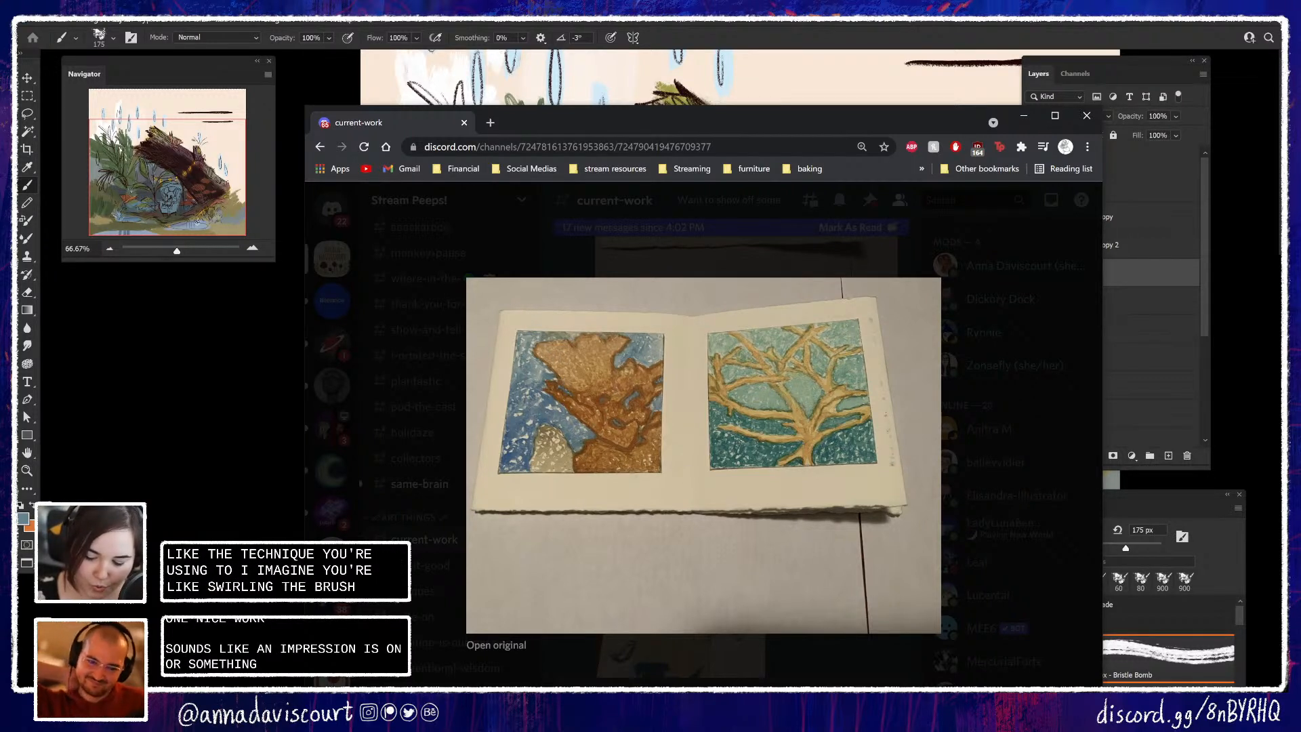
{"action": "left_click", "coordinate": [853, 663]}
Enlarge the photo of the blue dog muslin bag and both photos of the pink coral print
{"action": "scroll", "coordinate": [824, 629], "scroll_direction": "down", "scroll_amount": 3}
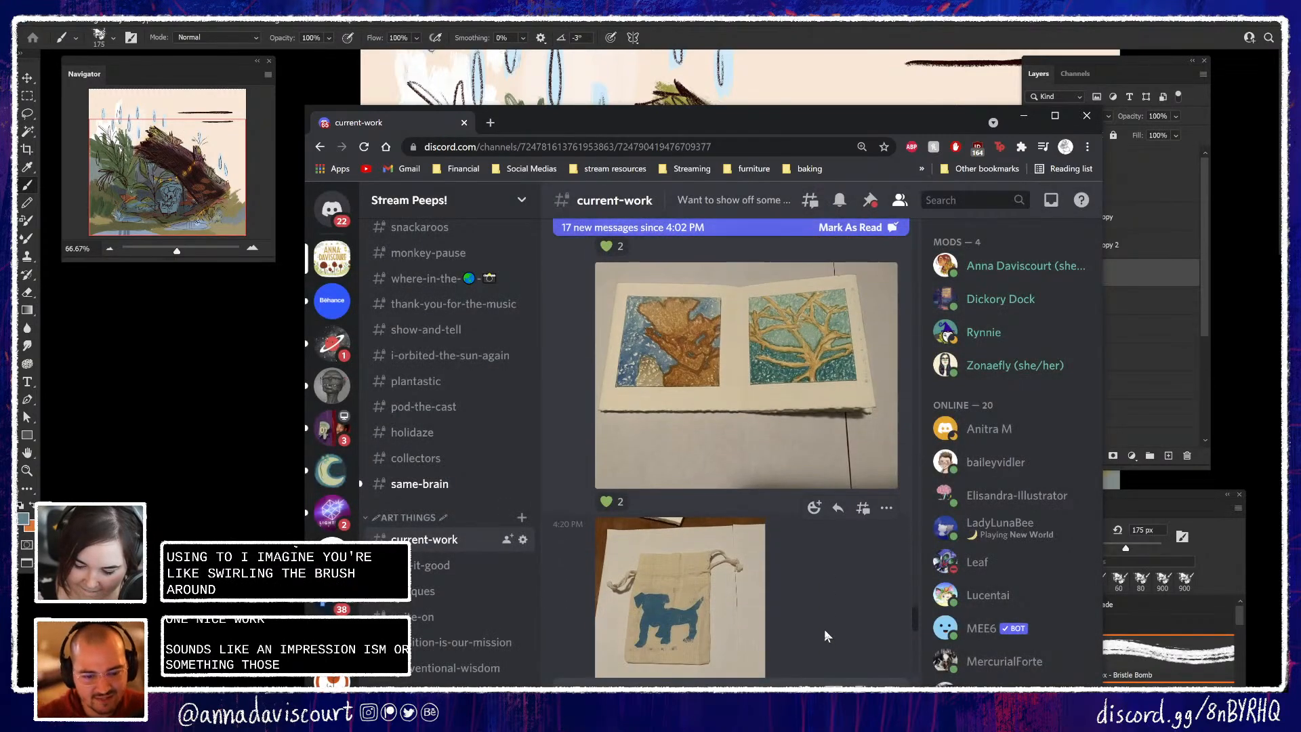
{"action": "scroll", "coordinate": [823, 629], "scroll_direction": "down", "scroll_amount": 2}
{"action": "left_click", "coordinate": [639, 443]}
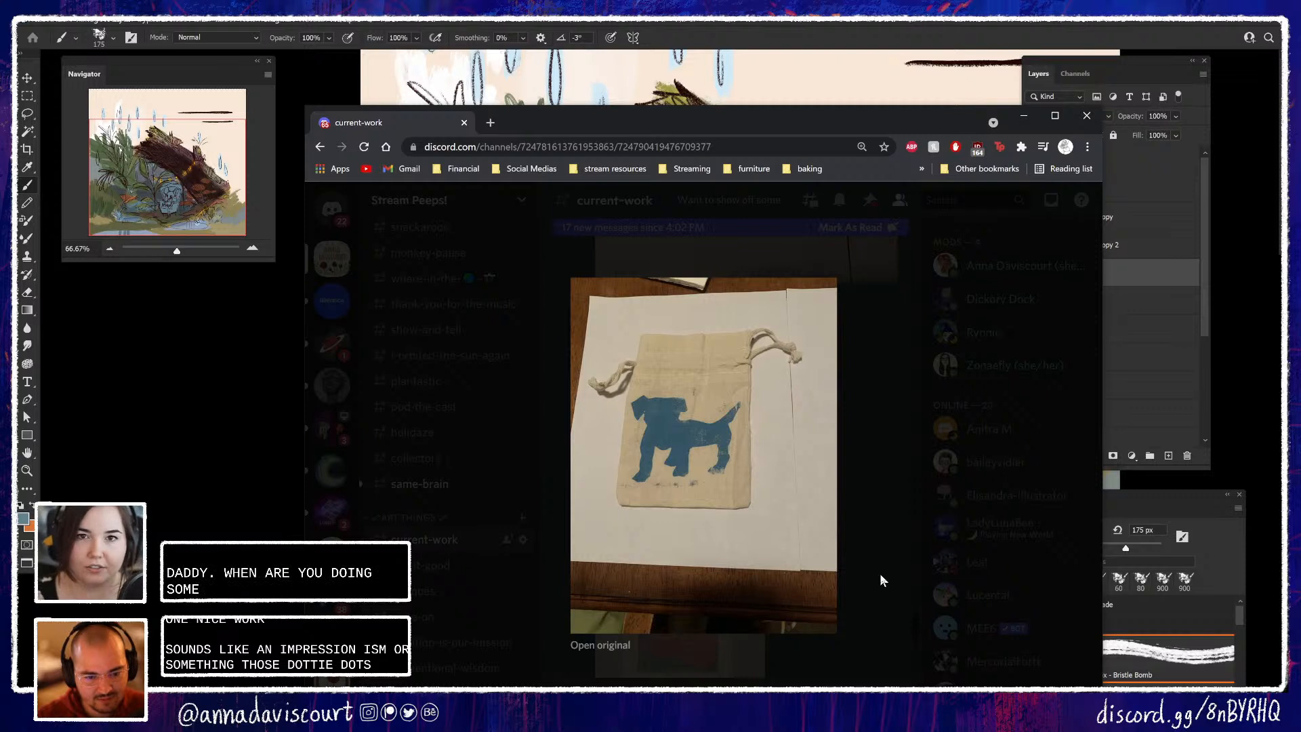
{"action": "left_click", "coordinate": [865, 534]}
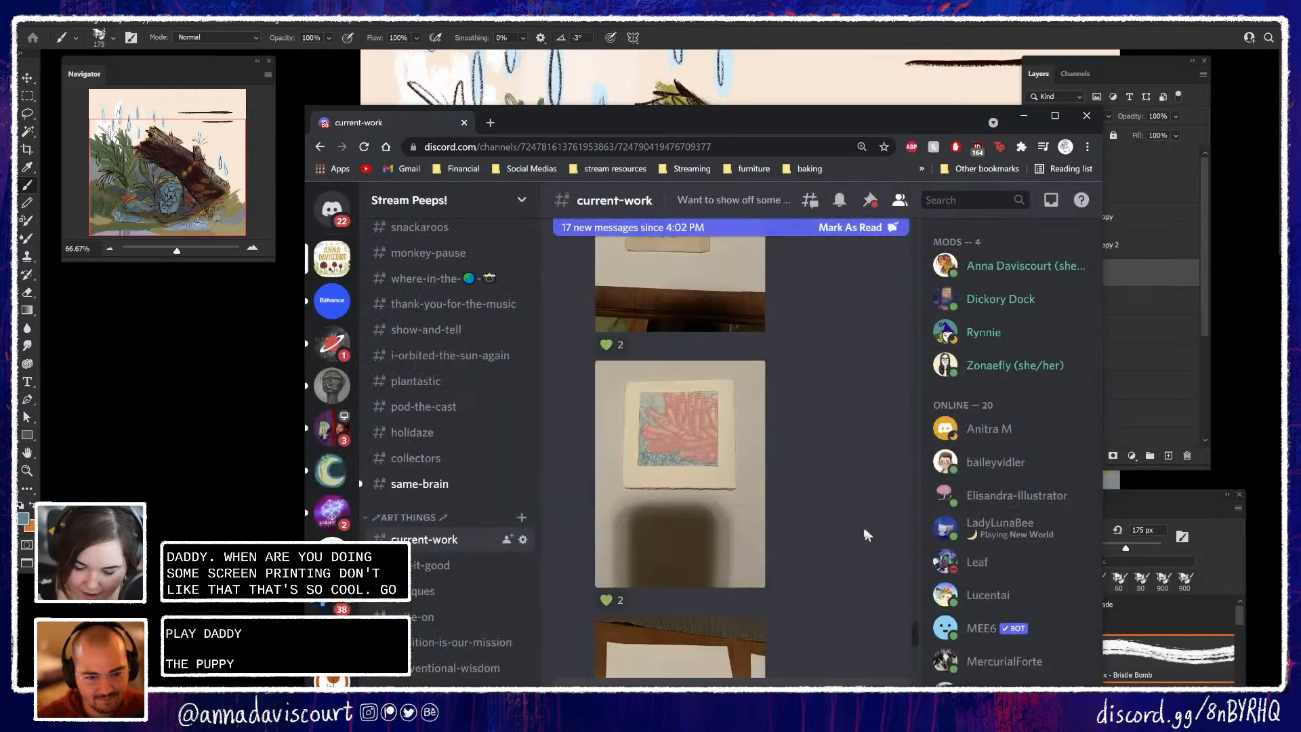
{"action": "left_click", "coordinate": [637, 459]}
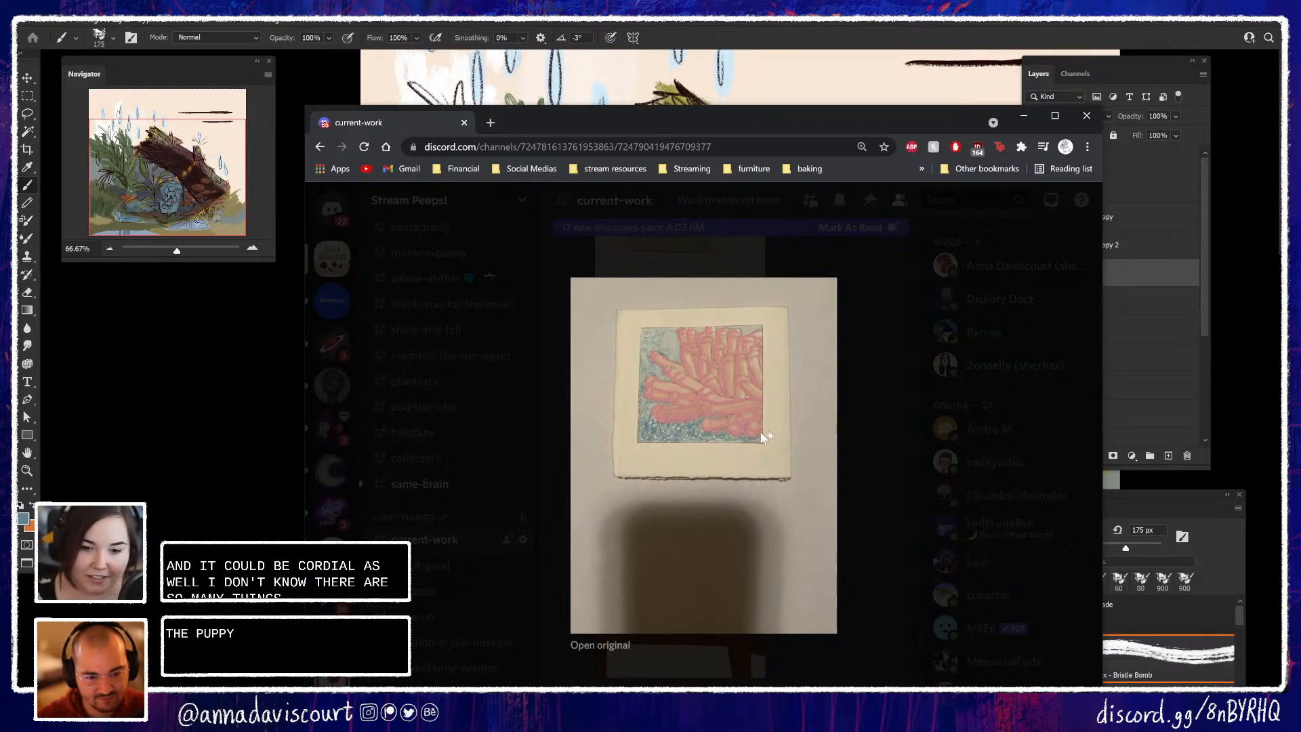
{"action": "left_click", "coordinate": [894, 525]}
{"action": "scroll", "coordinate": [885, 508], "scroll_direction": "down", "scroll_amount": 5}
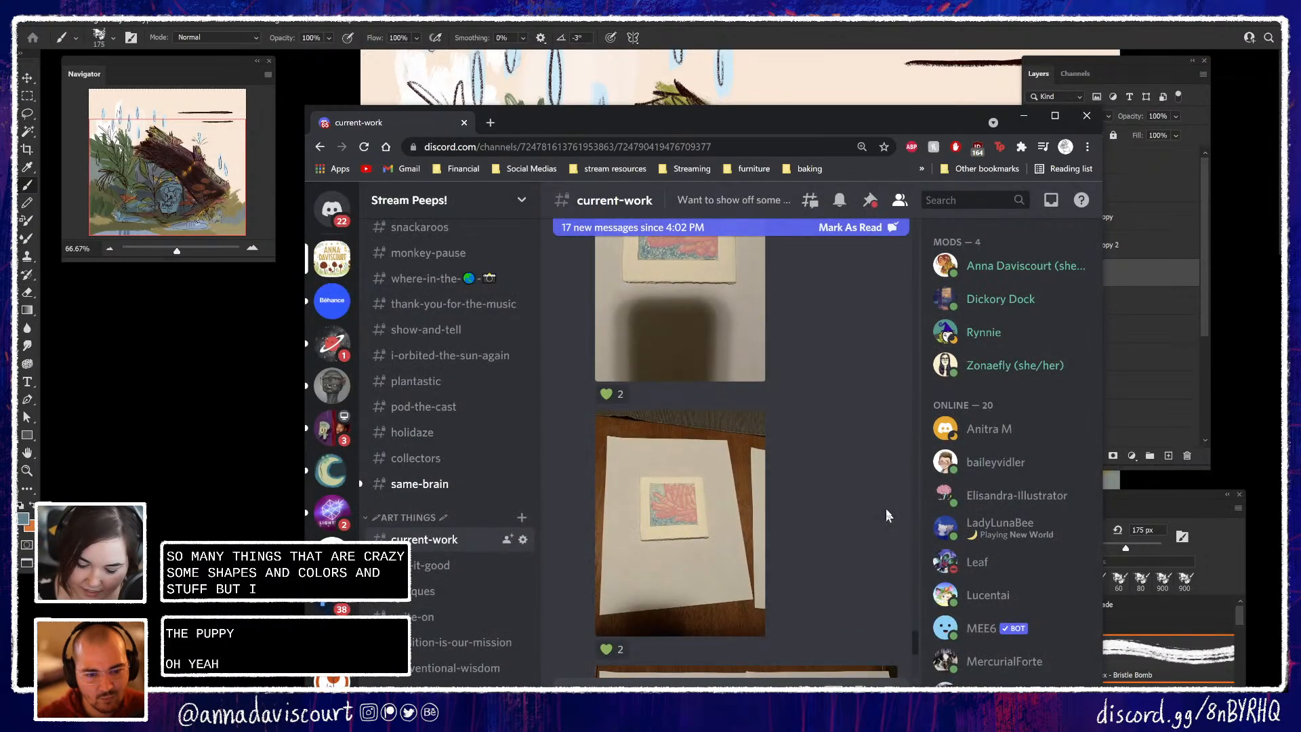
{"action": "left_click", "coordinate": [710, 463]}
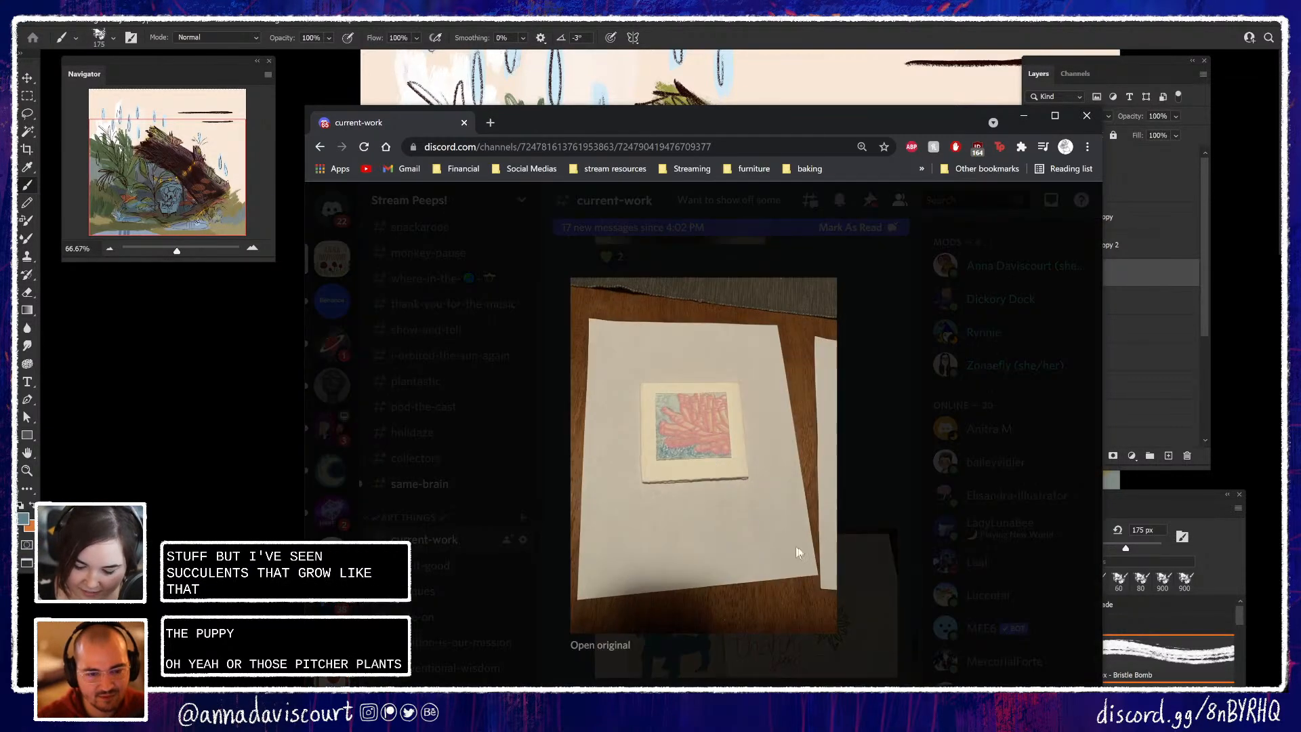
{"action": "left_click", "coordinate": [869, 466]}
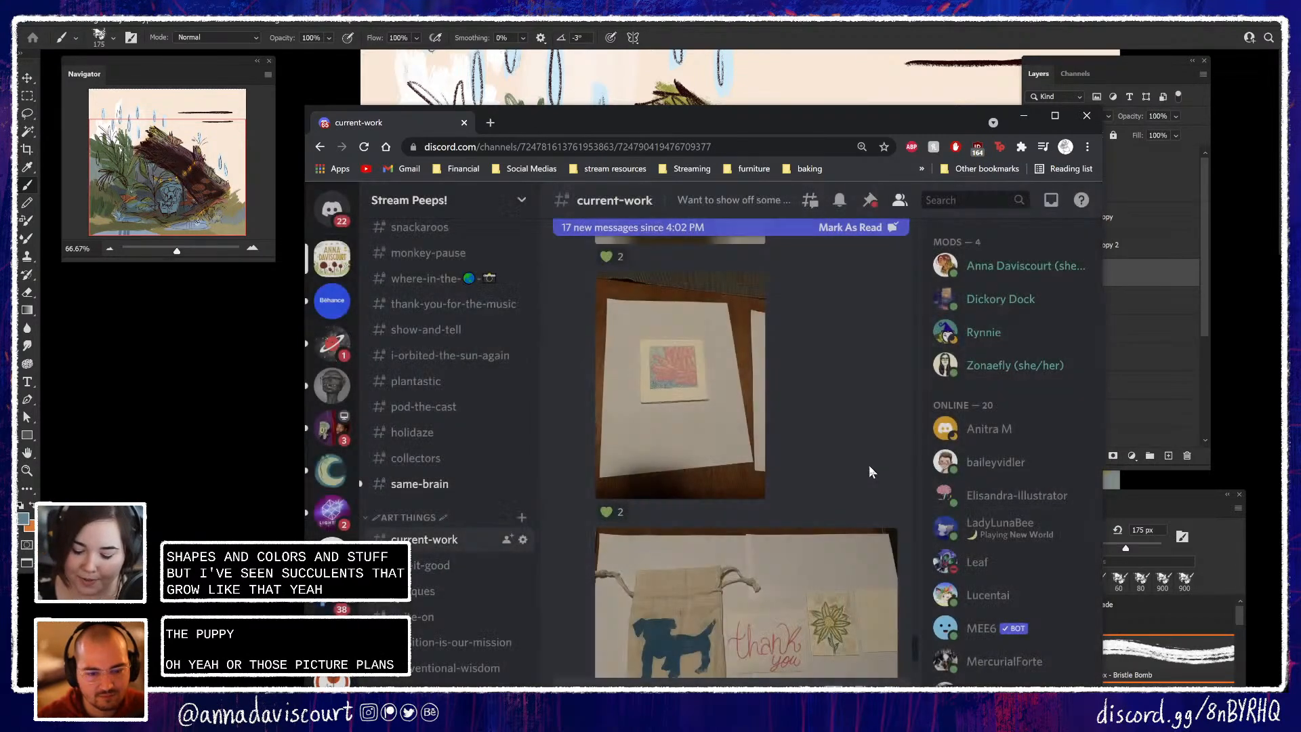
Add red heart and green heart reactions to the accordion book photo and view it enlarged
{"action": "scroll", "coordinate": [869, 466], "scroll_direction": "down", "scroll_amount": 5}
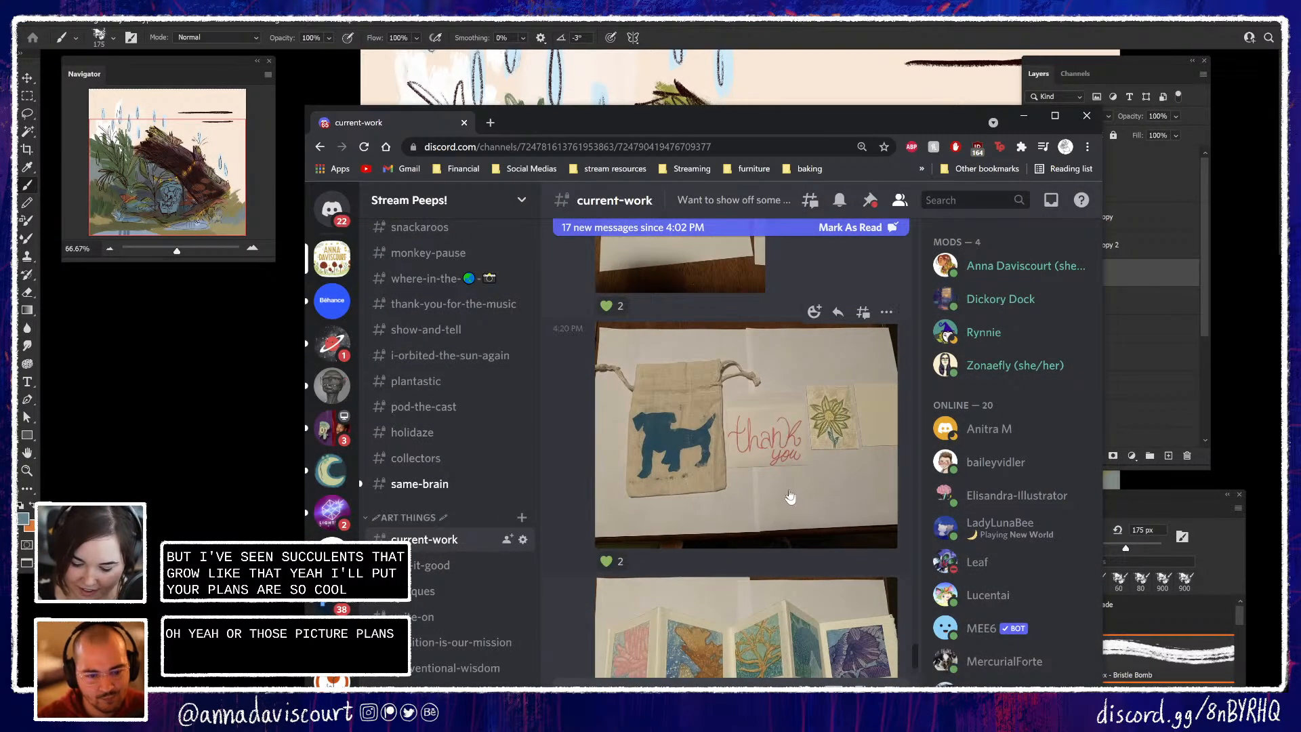
{"action": "scroll", "coordinate": [790, 496], "scroll_direction": "down", "scroll_amount": 3}
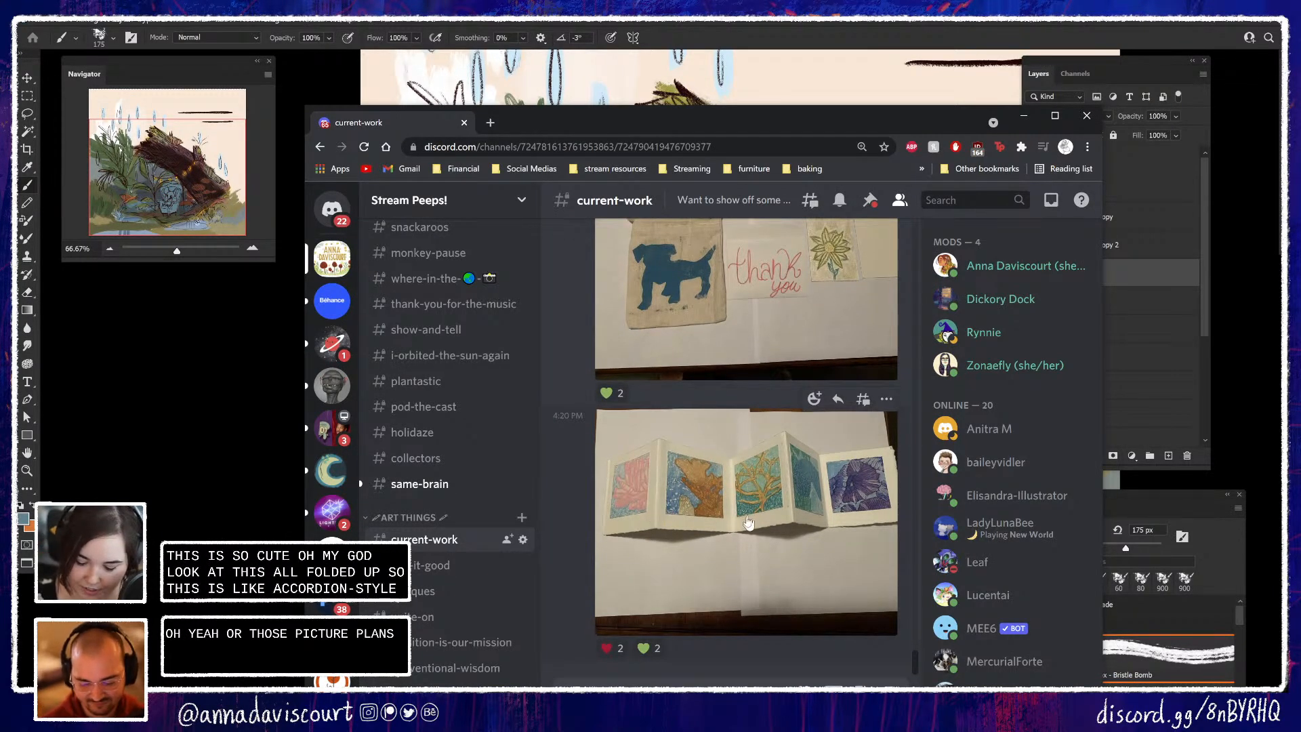
{"action": "left_click", "coordinate": [607, 648]}
{"action": "left_click", "coordinate": [645, 649]}
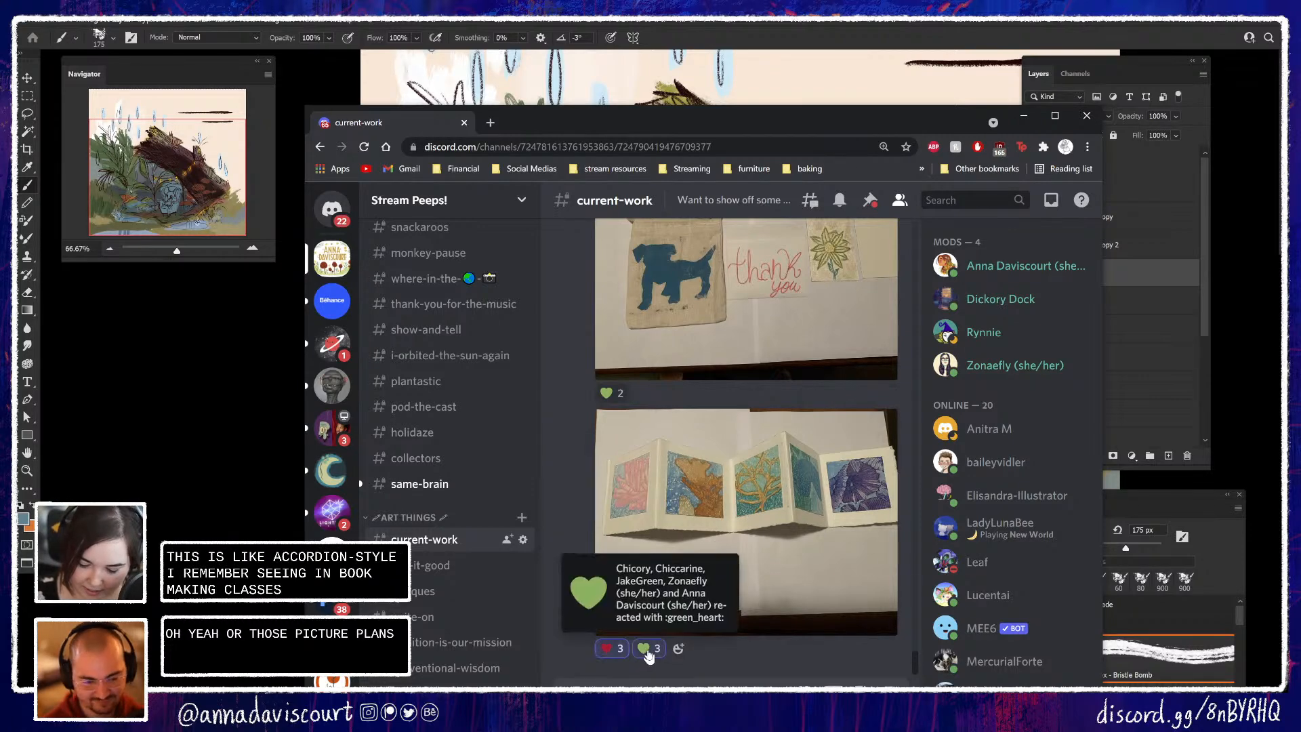
{"action": "left_click", "coordinate": [776, 546]}
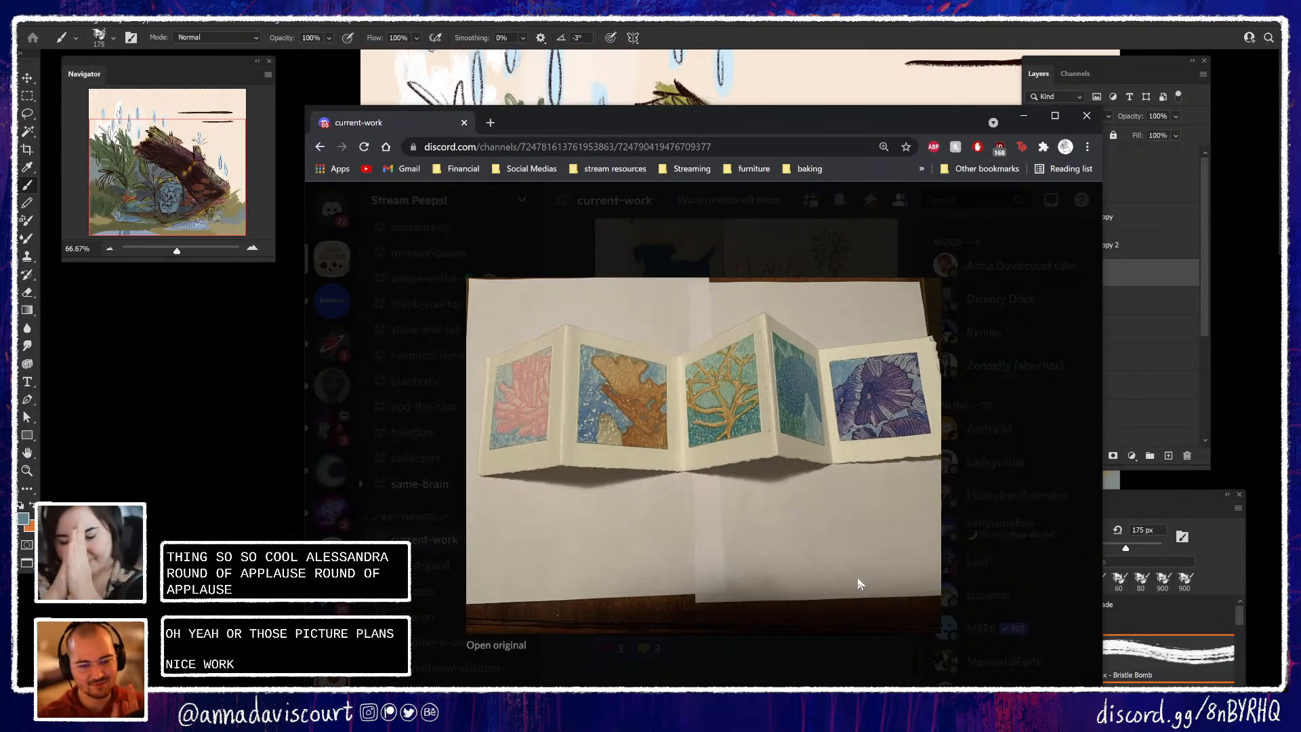
{"action": "left_click", "coordinate": [823, 678]}
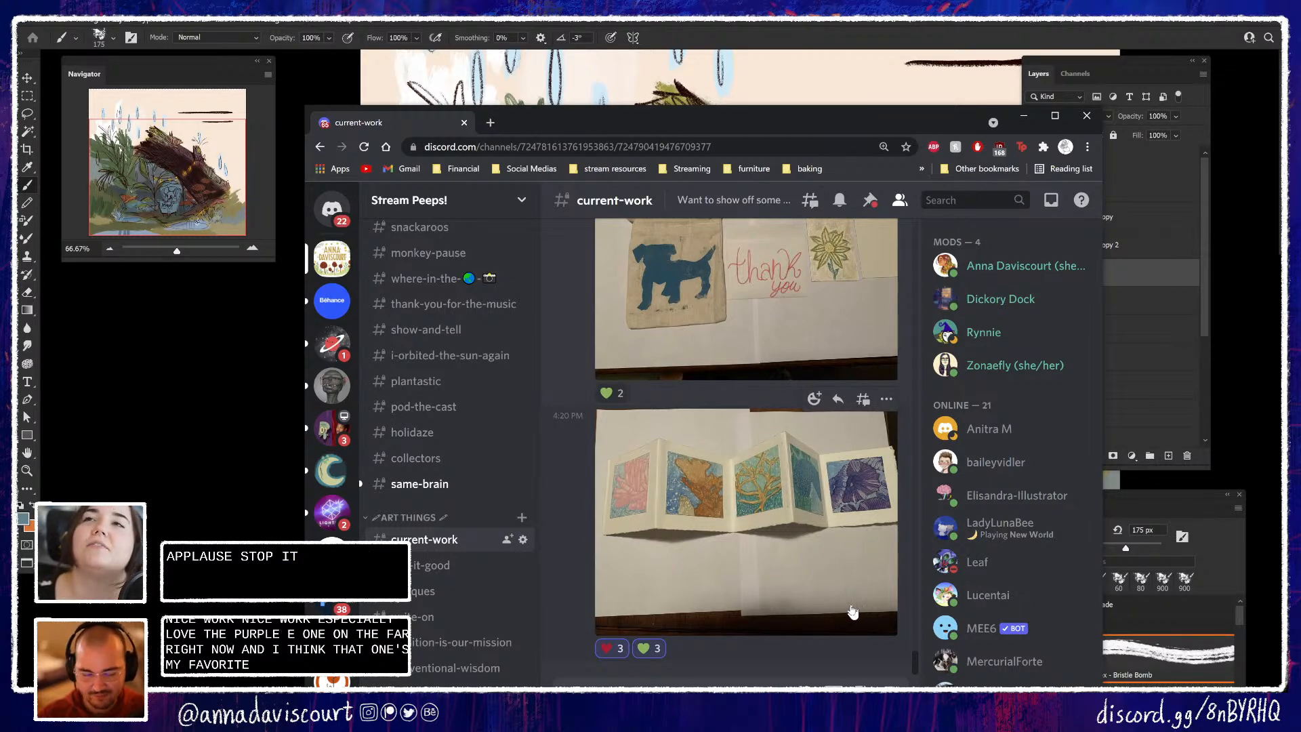
Review the Etsy store artwork post again, from its caption through to the accordion book photo
{"action": "scroll", "coordinate": [836, 615], "scroll_direction": "up", "scroll_amount": 5}
{"action": "scroll", "coordinate": [837, 613], "scroll_direction": "up", "scroll_amount": 10}
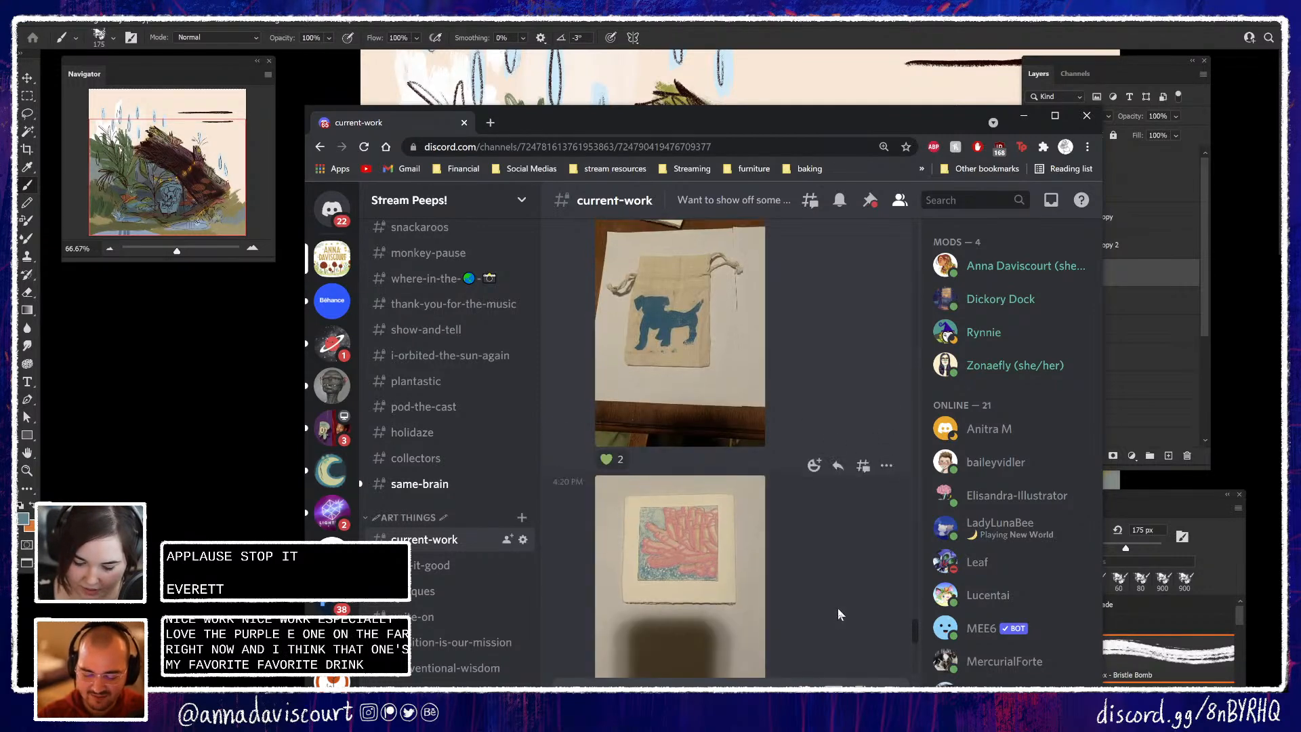
{"action": "scroll", "coordinate": [840, 610], "scroll_direction": "up", "scroll_amount": 4}
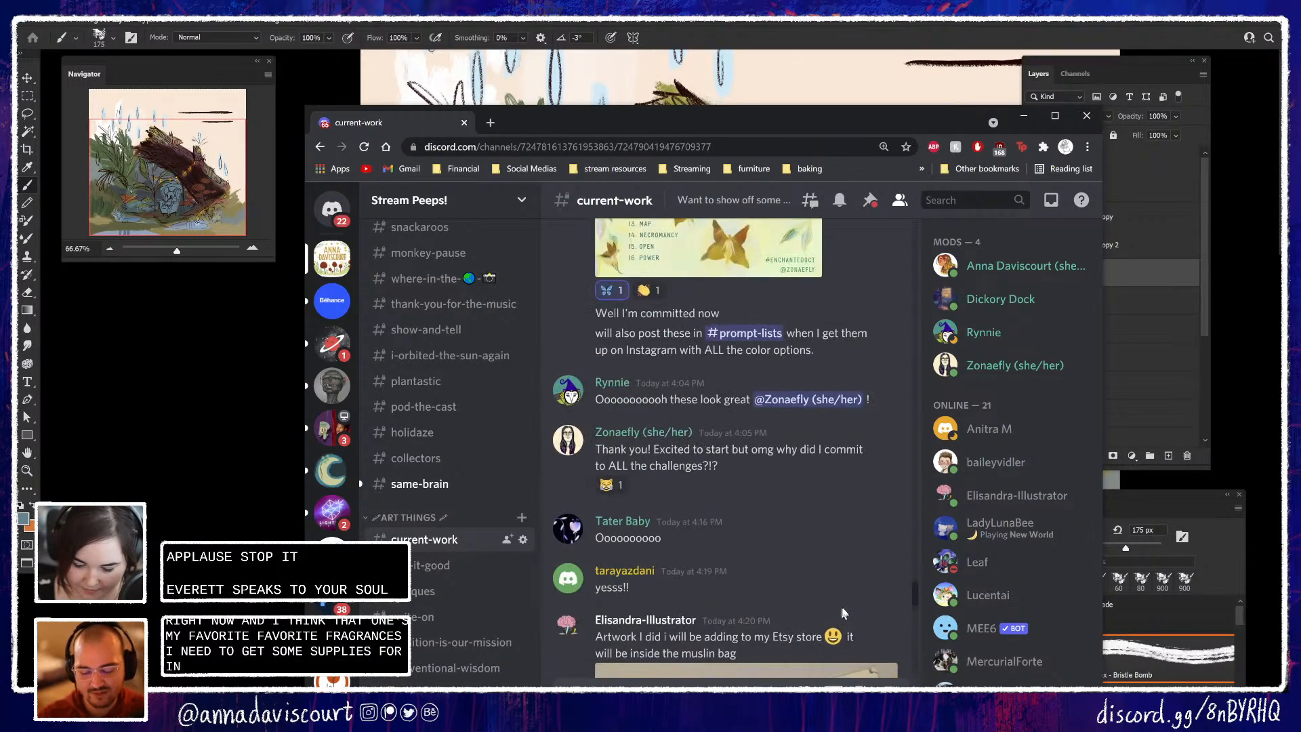
{"action": "left_click_drag", "start_coordinate": [740, 637], "coordinate": [862, 647]}
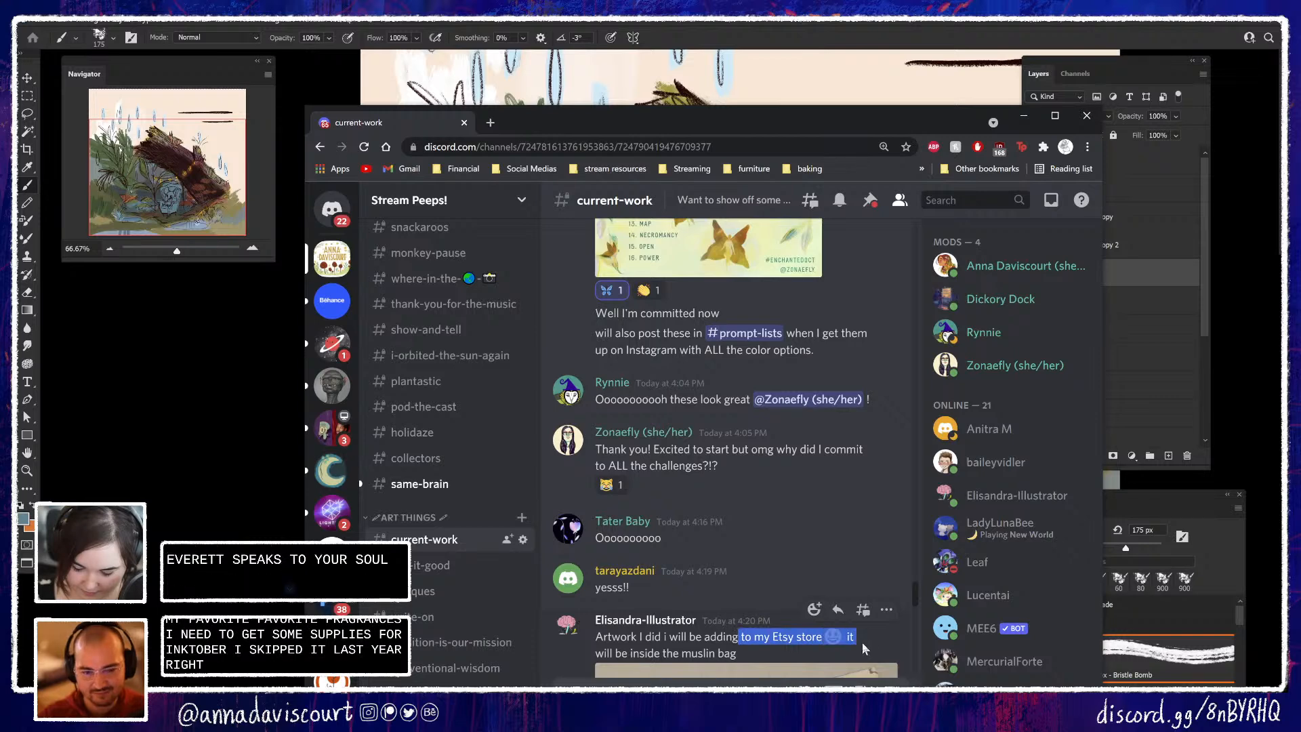
{"action": "left_click", "coordinate": [771, 647]}
{"action": "scroll", "coordinate": [779, 642], "scroll_direction": "down", "scroll_amount": 2}
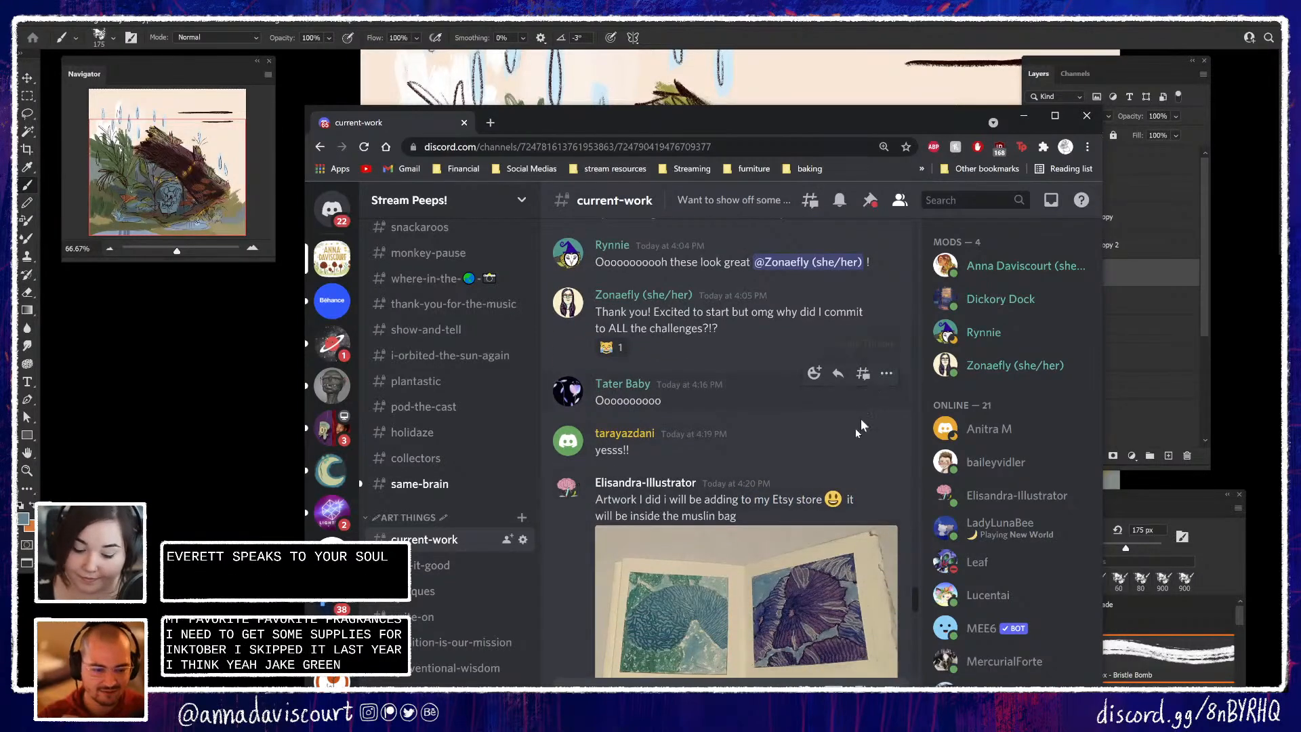
{"action": "scroll", "coordinate": [857, 423], "scroll_direction": "down", "scroll_amount": 10}
{"action": "scroll", "coordinate": [845, 437], "scroll_direction": "down", "scroll_amount": 7}
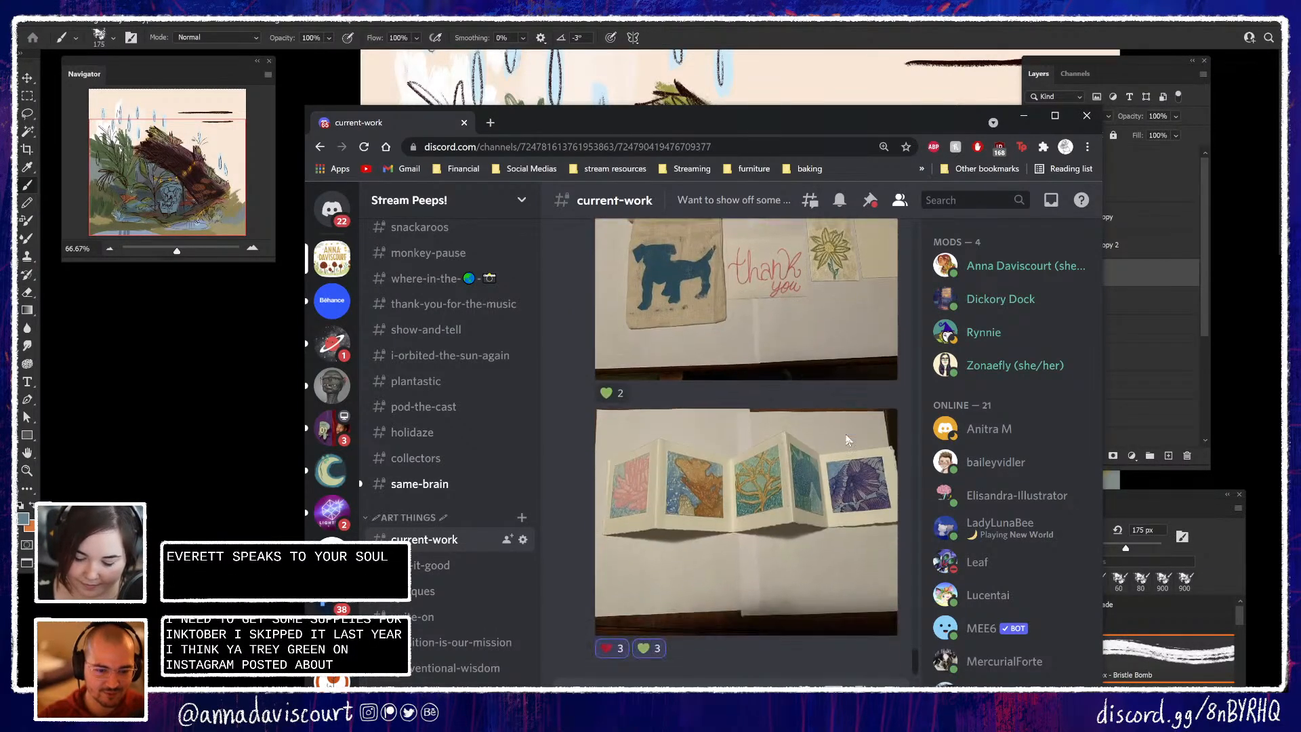
Return to the Photoshop painting and paint the blue armchair's feet on Layer 17 with the brush reduced to 70 px
{"action": "left_click_drag", "start_coordinate": [750, 116], "coordinate": [1111, 0]}
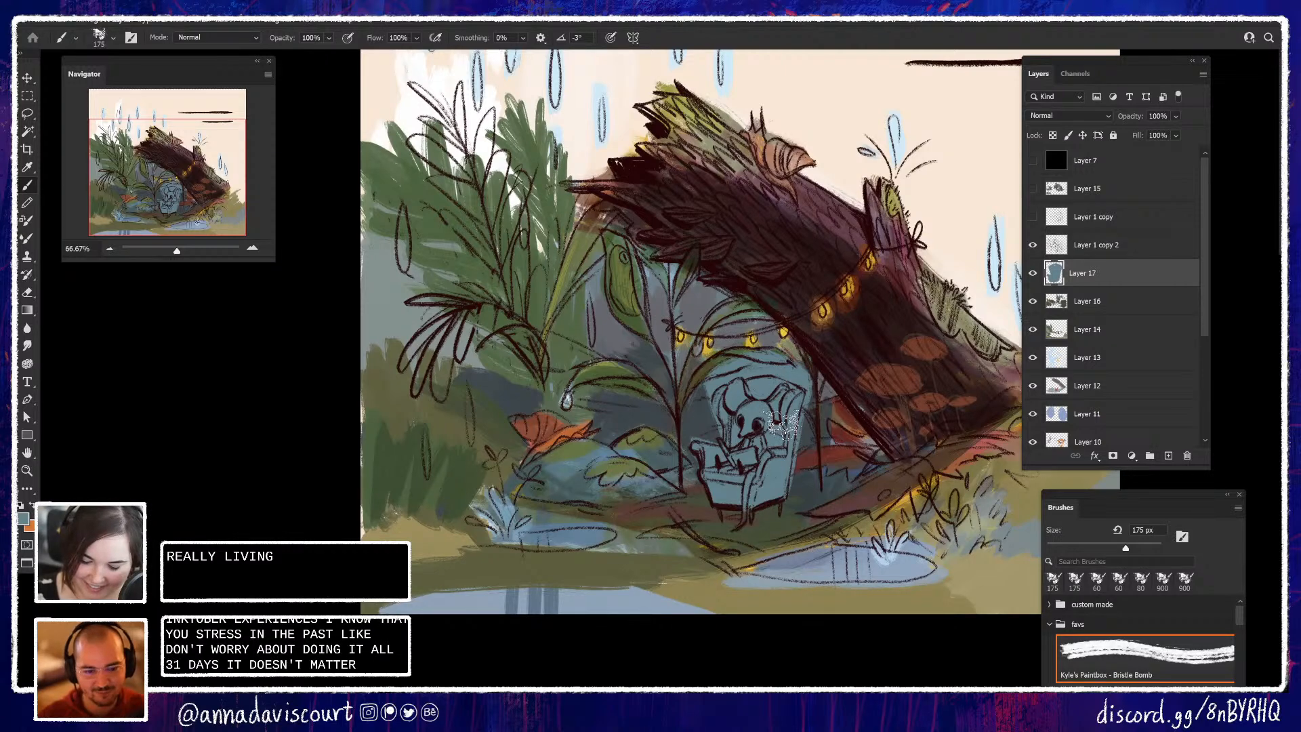
{"action": "key", "text": "bracketleft"}
{"action": "key", "text": "bracketleft"}
{"action": "key", "text": "bracketleft"}
{"action": "key", "text": "bracketleft"}
{"action": "key", "text": "bracketleft"}
{"action": "key", "text": "bracketleft"}
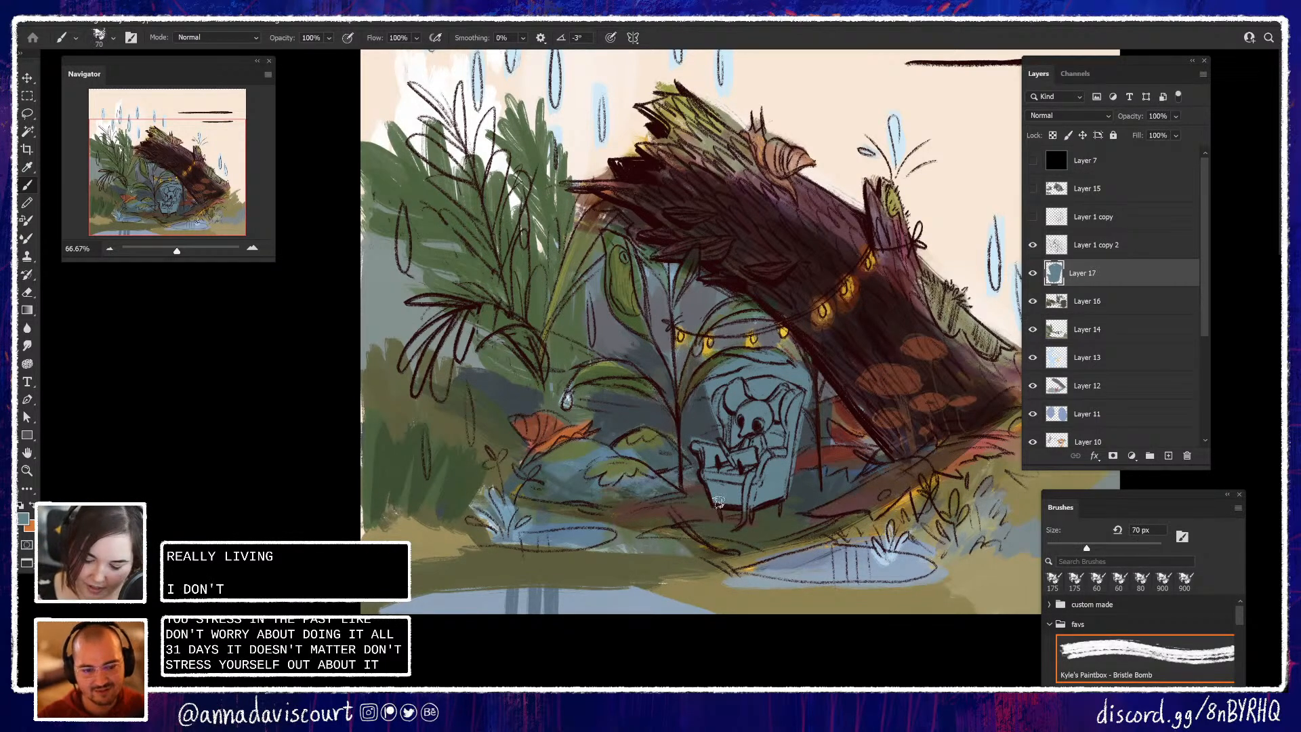
{"action": "mouse_move", "coordinate": [718, 502]}
{"action": "left_mouse_down"}
{"action": "mouse_move", "coordinate": [720, 516]}
{"action": "mouse_move", "coordinate": [749, 520]}
{"action": "left_mouse_up"}
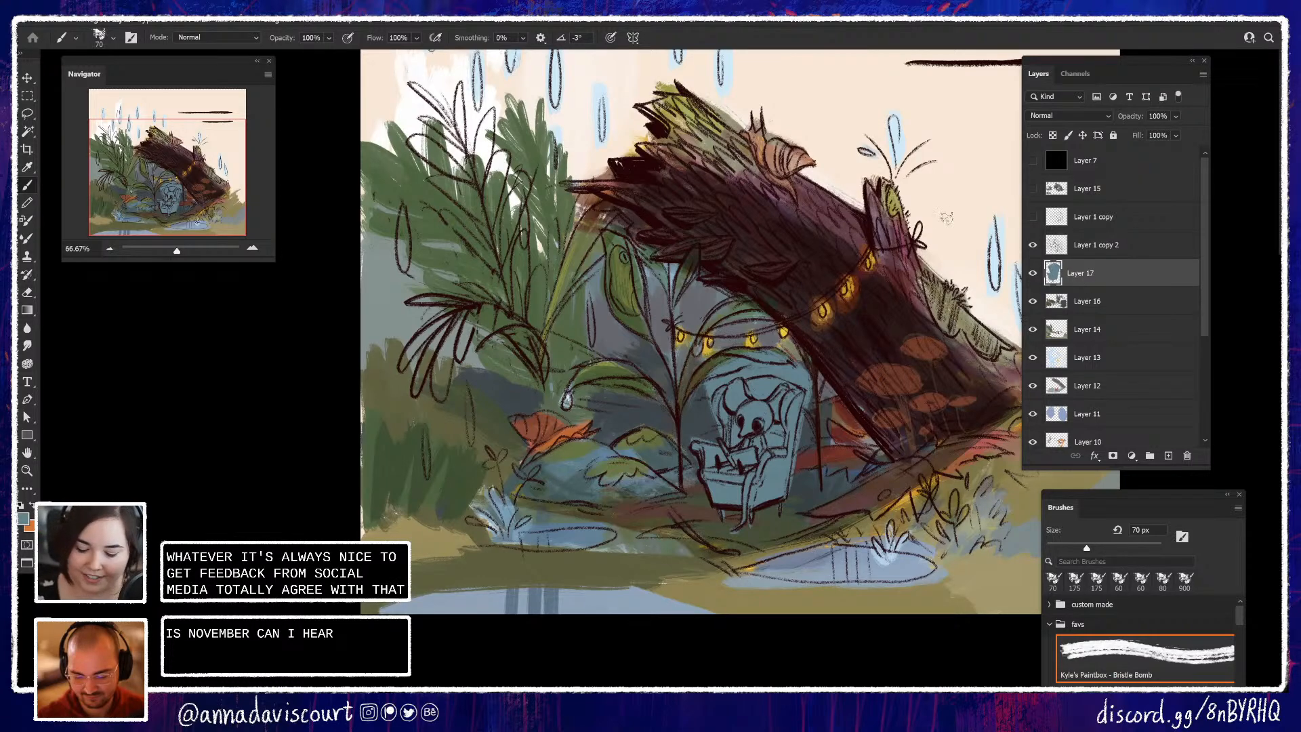
Check the values with the Layer 7 grayscale view, hide the Layer 1 copy 2 sketch and add a new layer above Layer 17
{"action": "left_click", "coordinate": [1033, 161]}
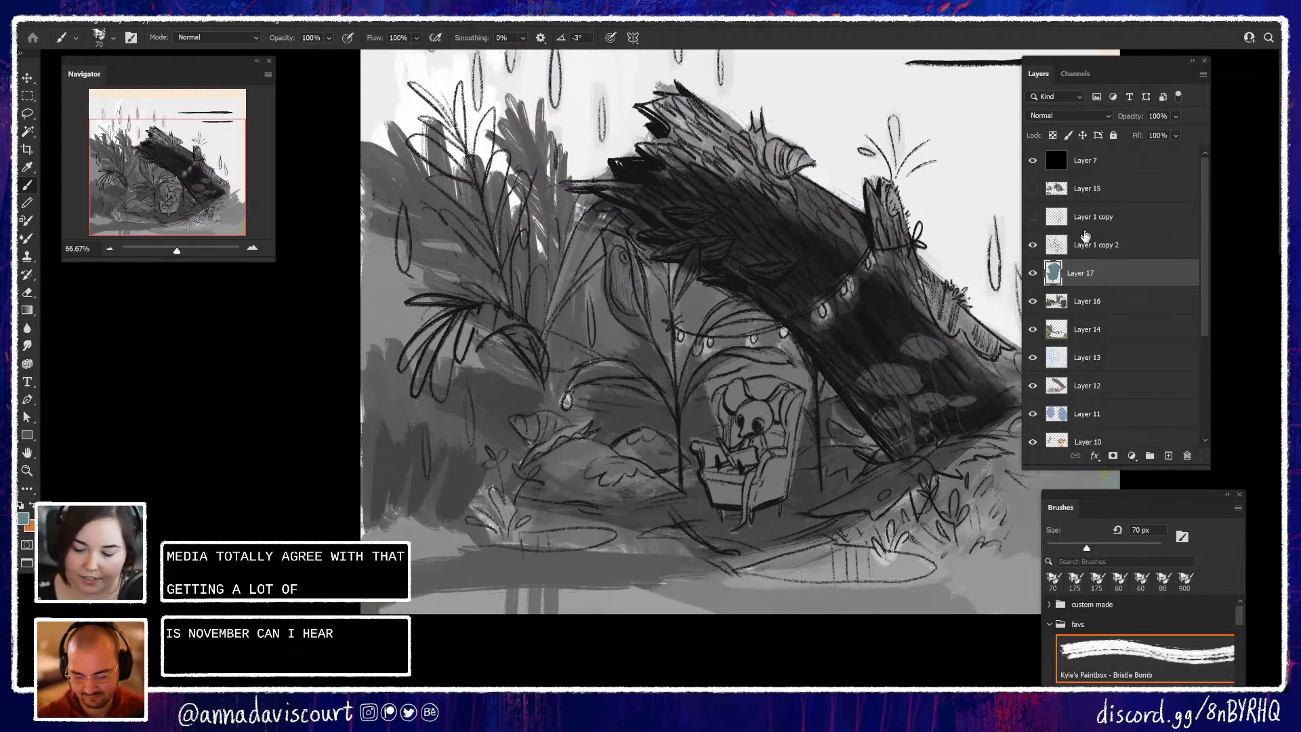
{"action": "left_click", "coordinate": [1033, 244]}
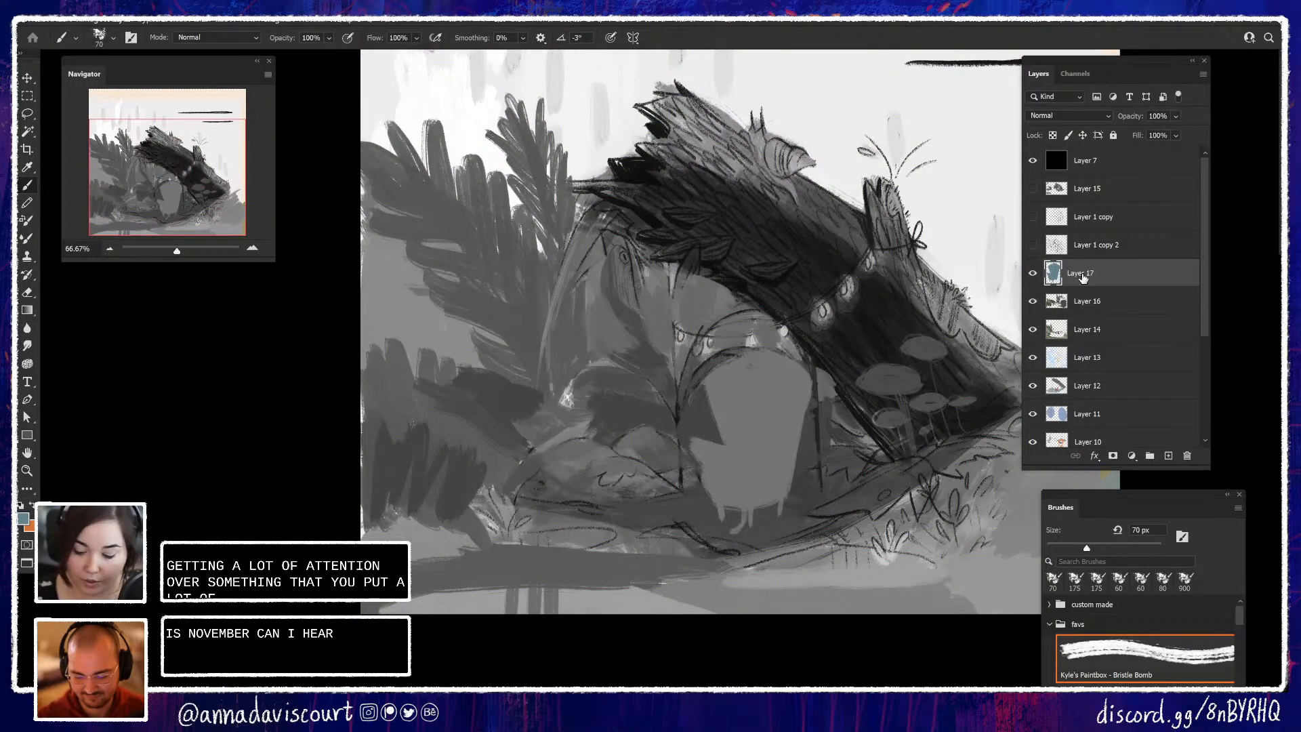
{"action": "left_click", "coordinate": [1168, 456]}
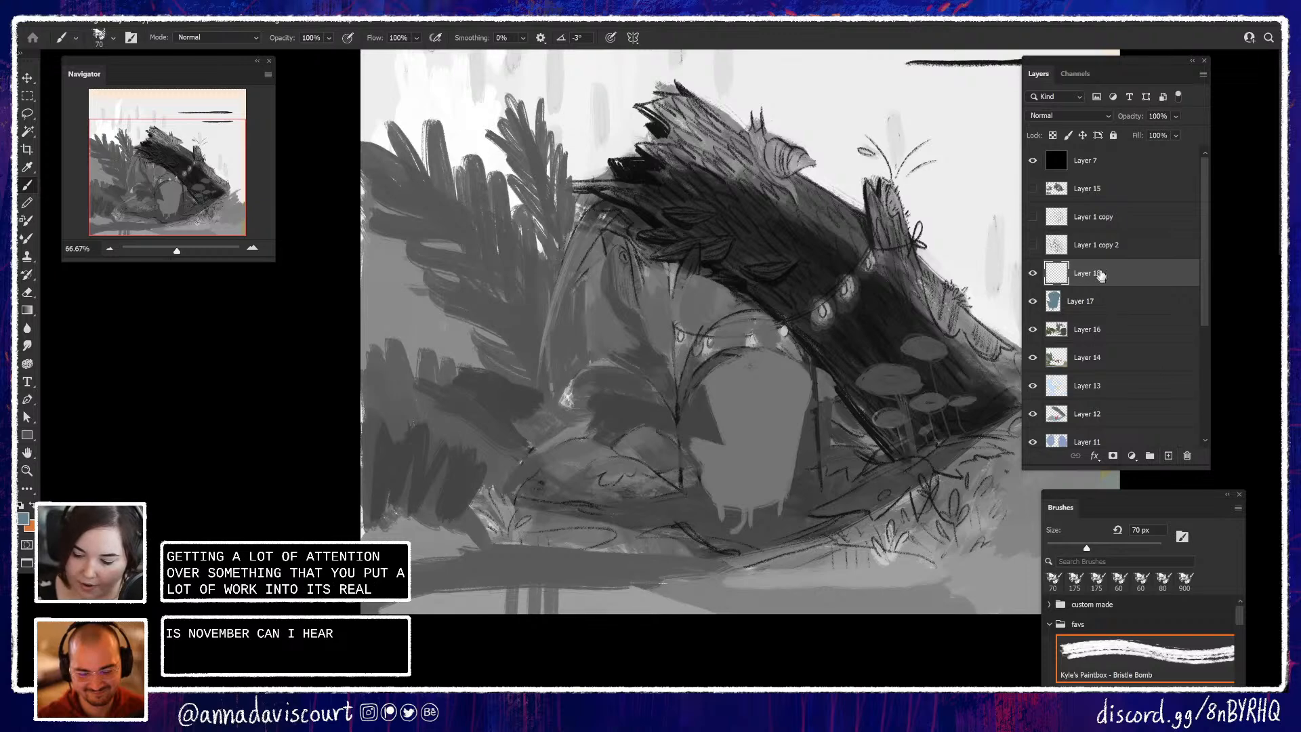
{"action": "left_click", "coordinate": [1033, 161]}
Toggle Layer 1 copy and Layer 17 to compare, then hide Layers 17 and 16 to view the original orange armchair
{"action": "left_click", "coordinate": [1032, 216]}
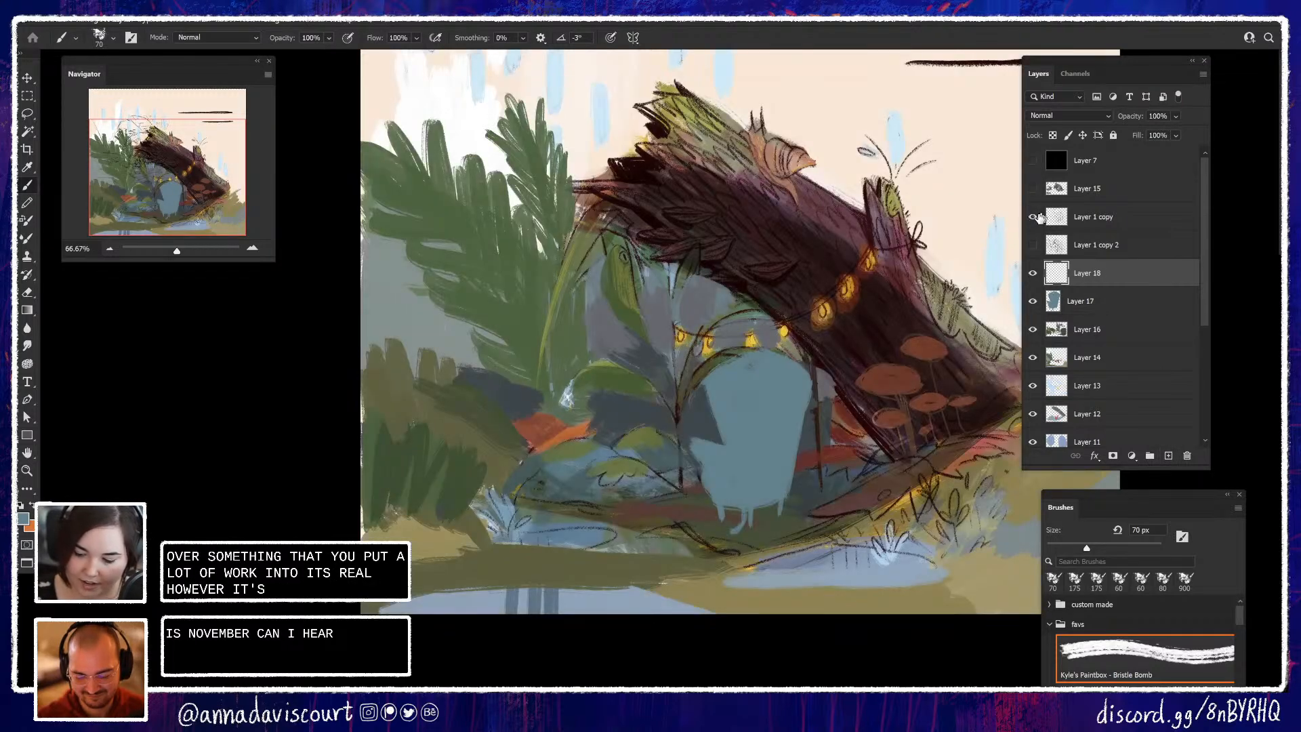
{"action": "left_click", "coordinate": [1033, 216]}
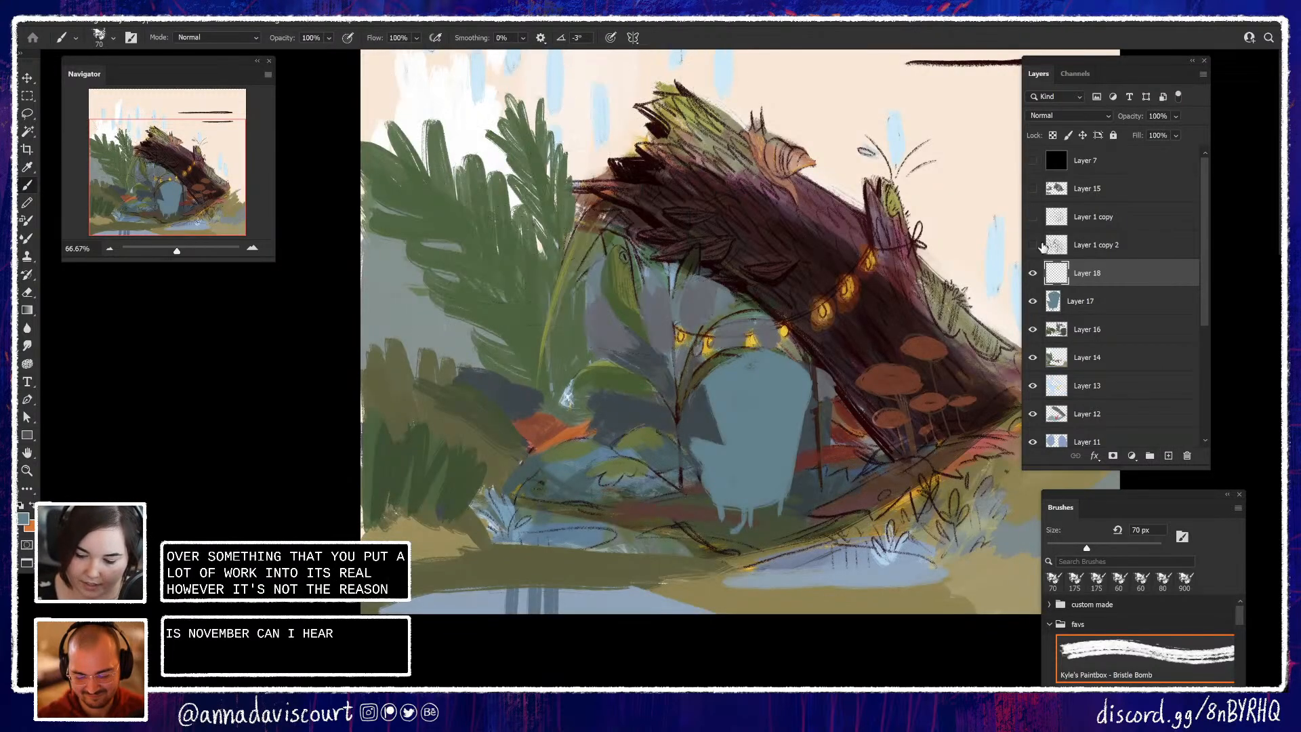
{"action": "left_click", "coordinate": [1033, 301]}
{"action": "left_click", "coordinate": [1032, 301]}
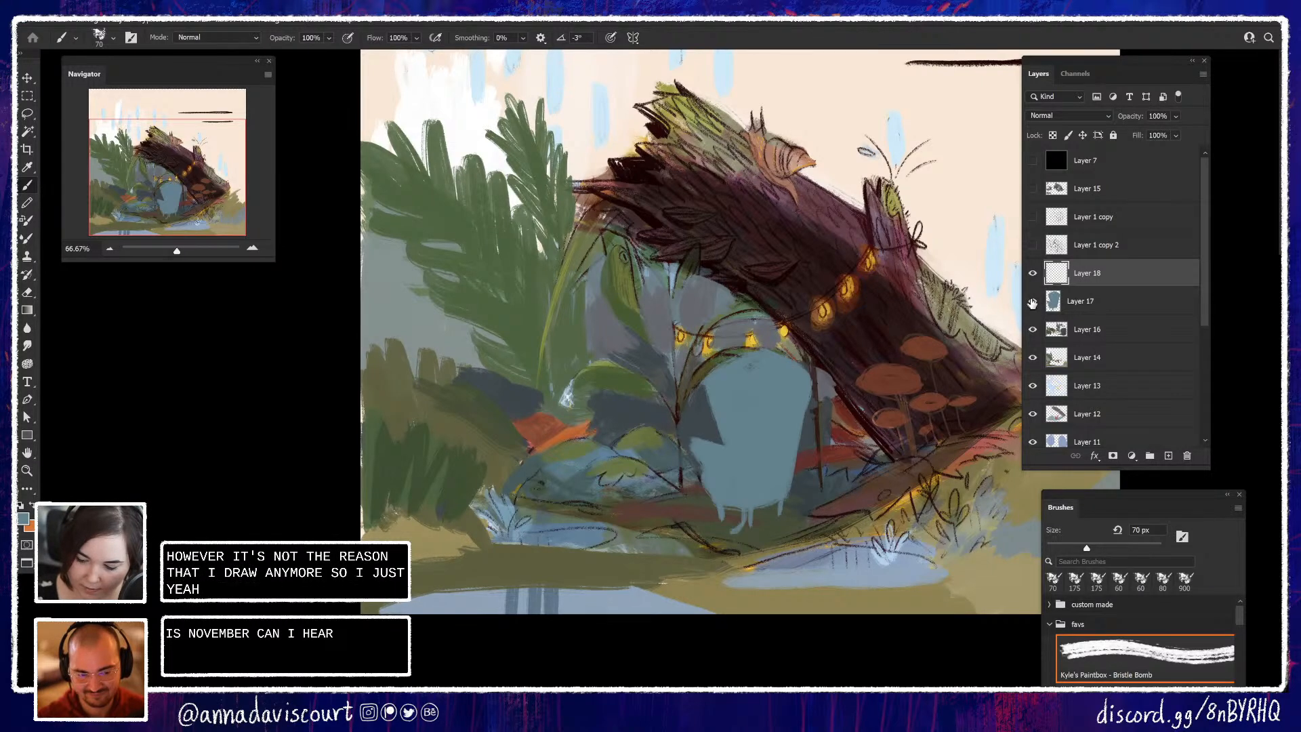
{"action": "left_click", "coordinate": [1032, 301]}
{"action": "left_click", "coordinate": [1032, 329]}
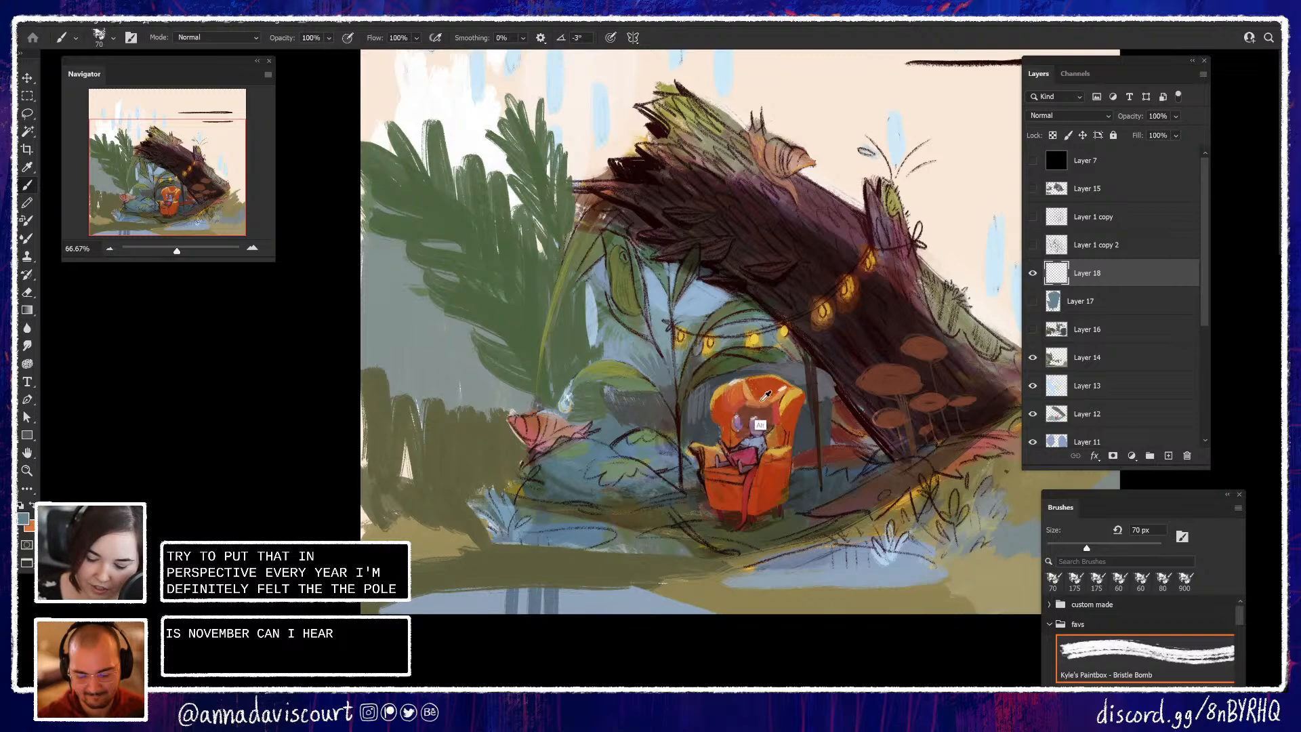
Sample the original mouse's red, show Layer 17 and the Layer 1 copy 2 sketch, and paint the mouse's first ear on Layer 18
{"action": "left_click", "coordinate": [770, 440], "text": "alt"}
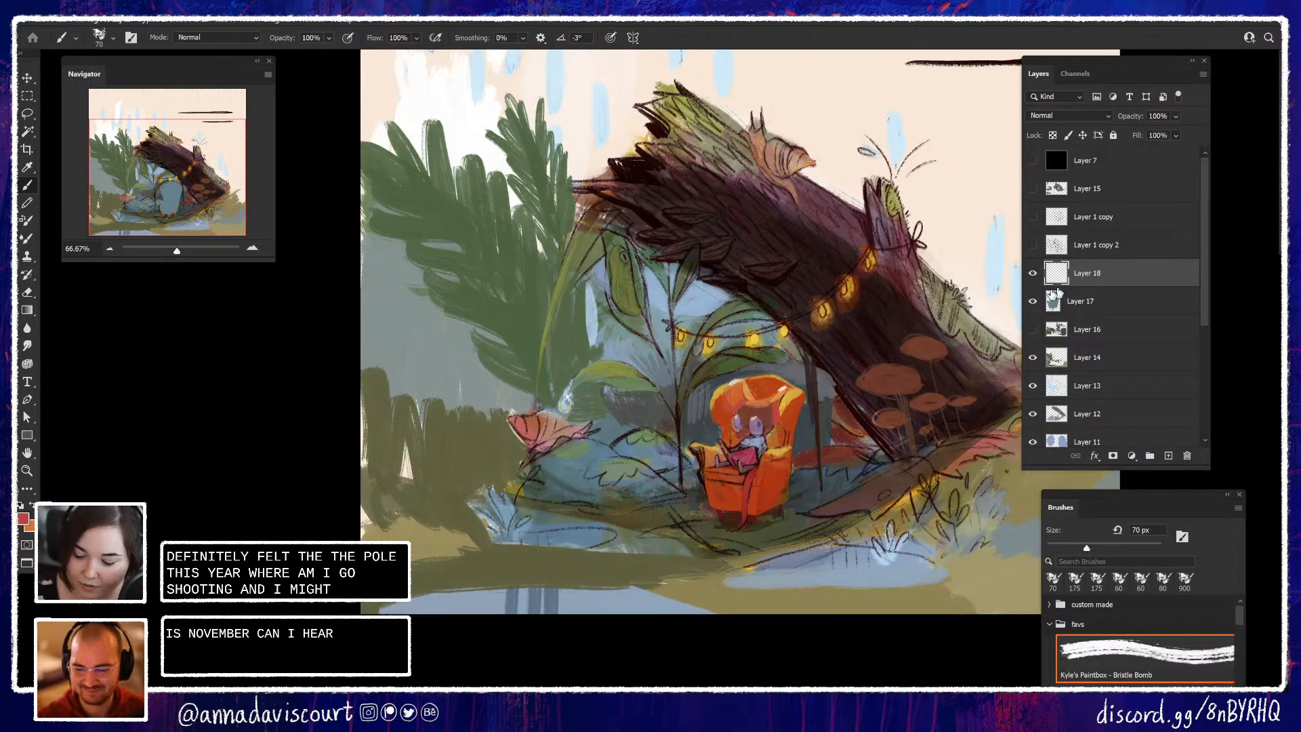
{"action": "left_click", "coordinate": [1033, 301]}
{"action": "left_click", "coordinate": [1032, 244]}
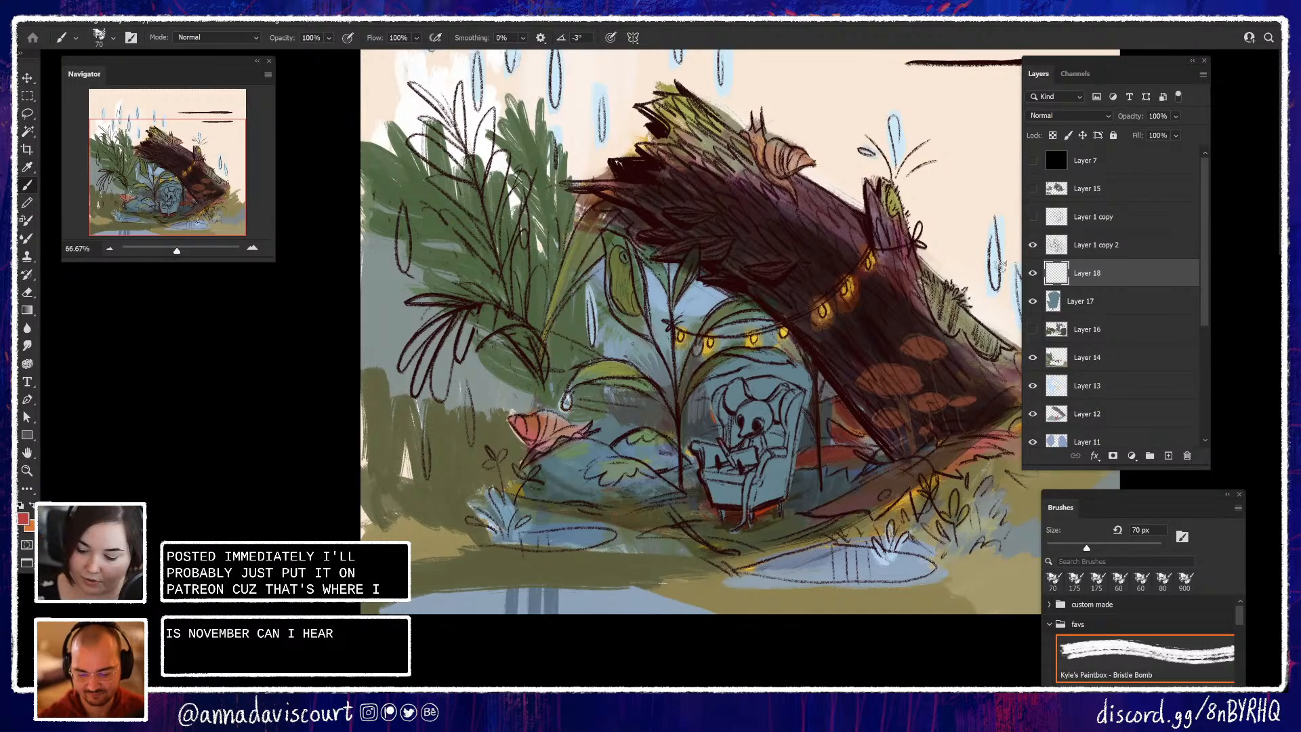
{"action": "left_click_drag", "start_coordinate": [738, 392], "coordinate": [742, 397]}
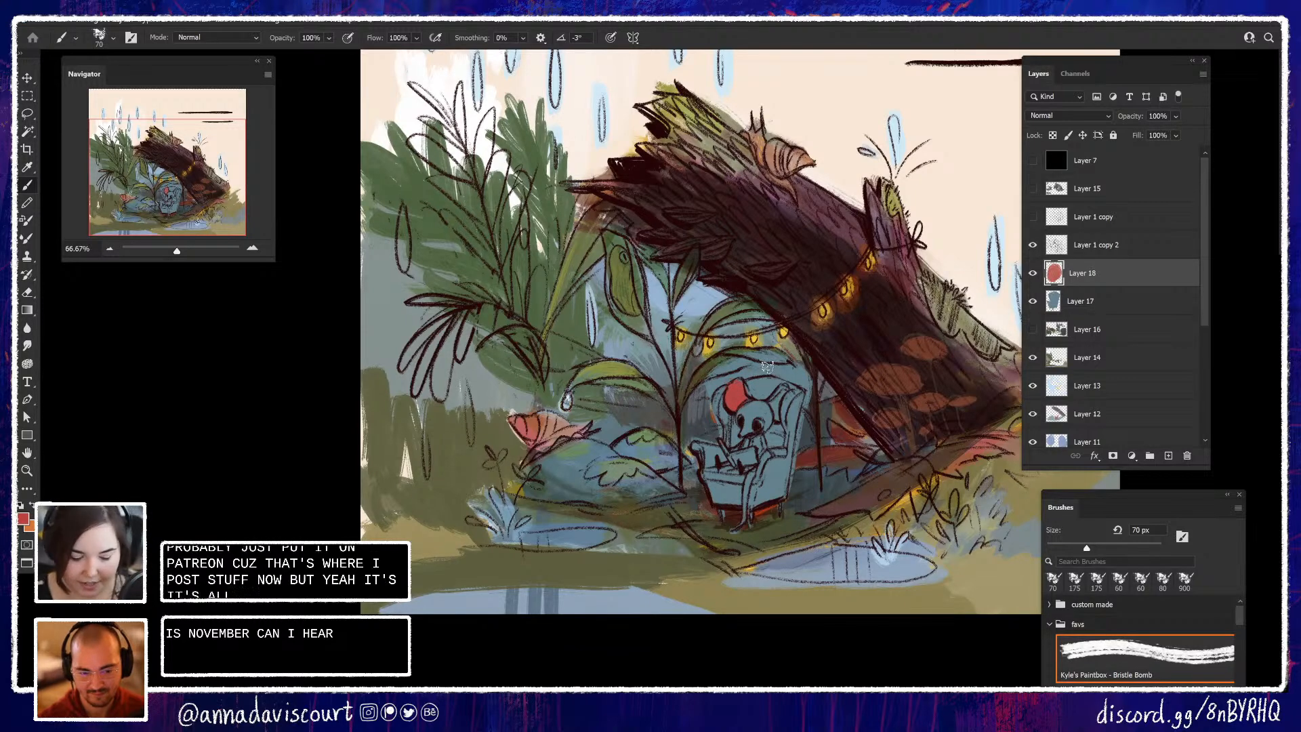
Set the foreground to a lighter red with about 60% saturation and 91% brightness and paint over the mouse's first ear
{"action": "left_click", "coordinate": [24, 518]}
{"action": "left_click", "coordinate": [959, 182]}
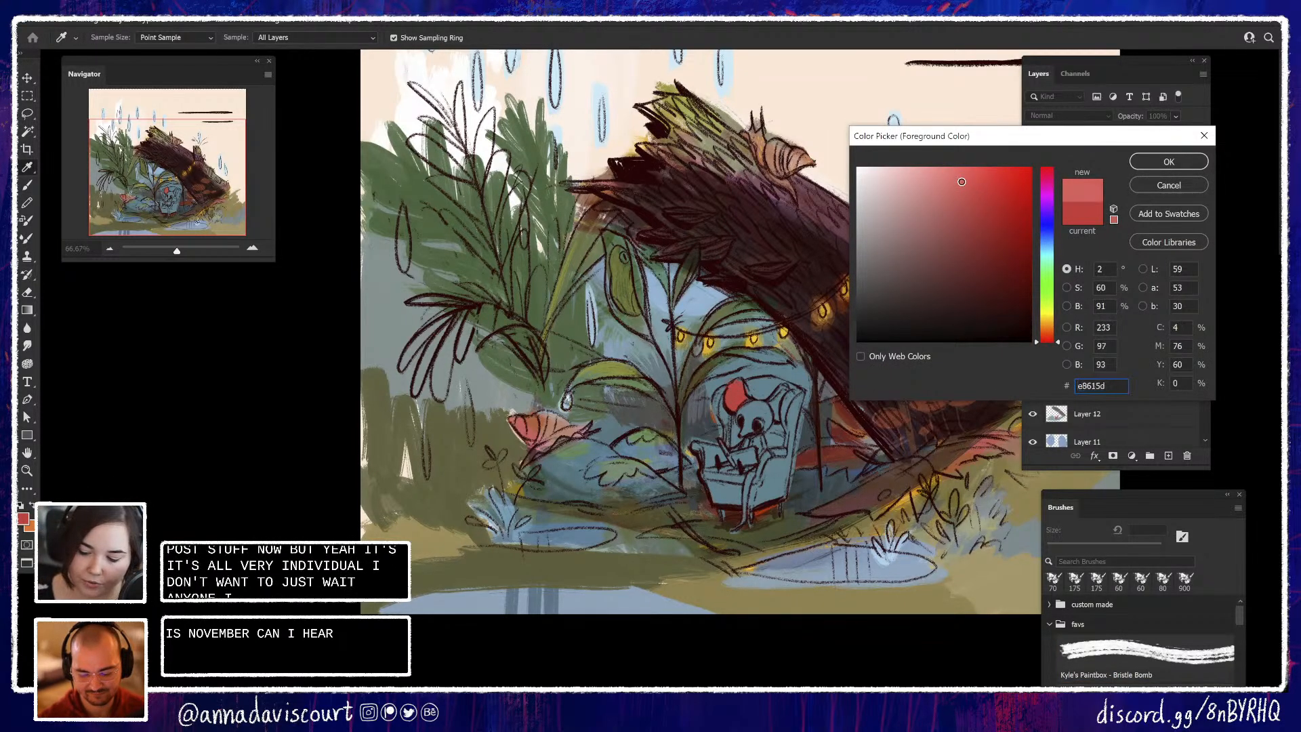
{"action": "left_click", "coordinate": [1160, 164]}
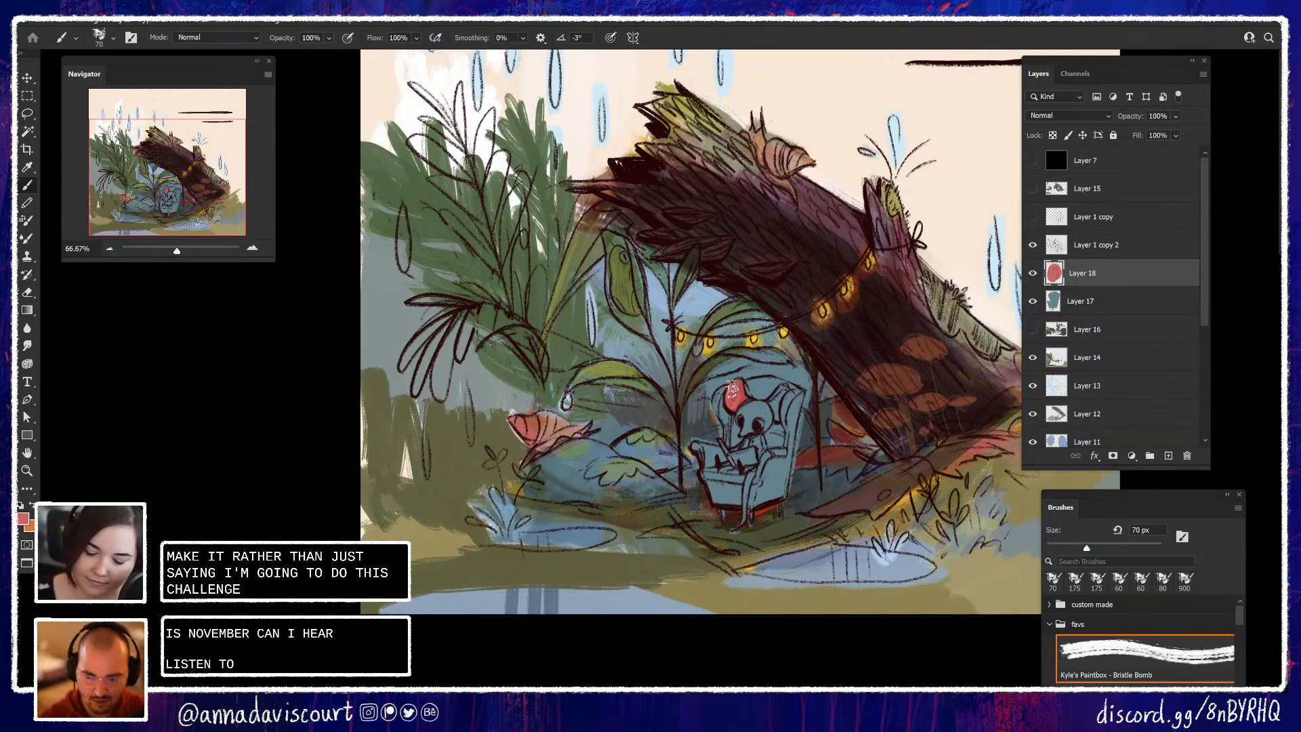
{"action": "left_click_drag", "start_coordinate": [743, 393], "coordinate": [744, 400]}
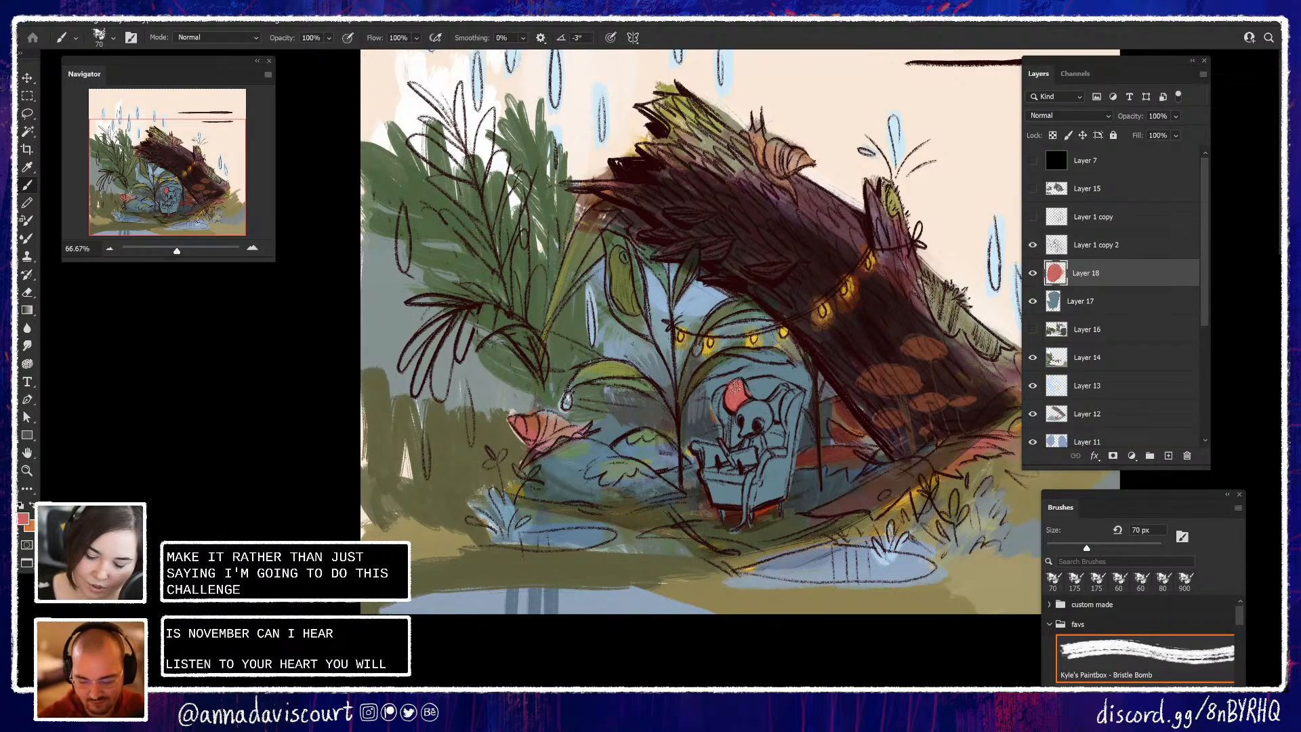
Choose a darker red and paint the mouse's other ear and its dark red-brown head on Layer 18
{"action": "left_click", "coordinate": [24, 519]}
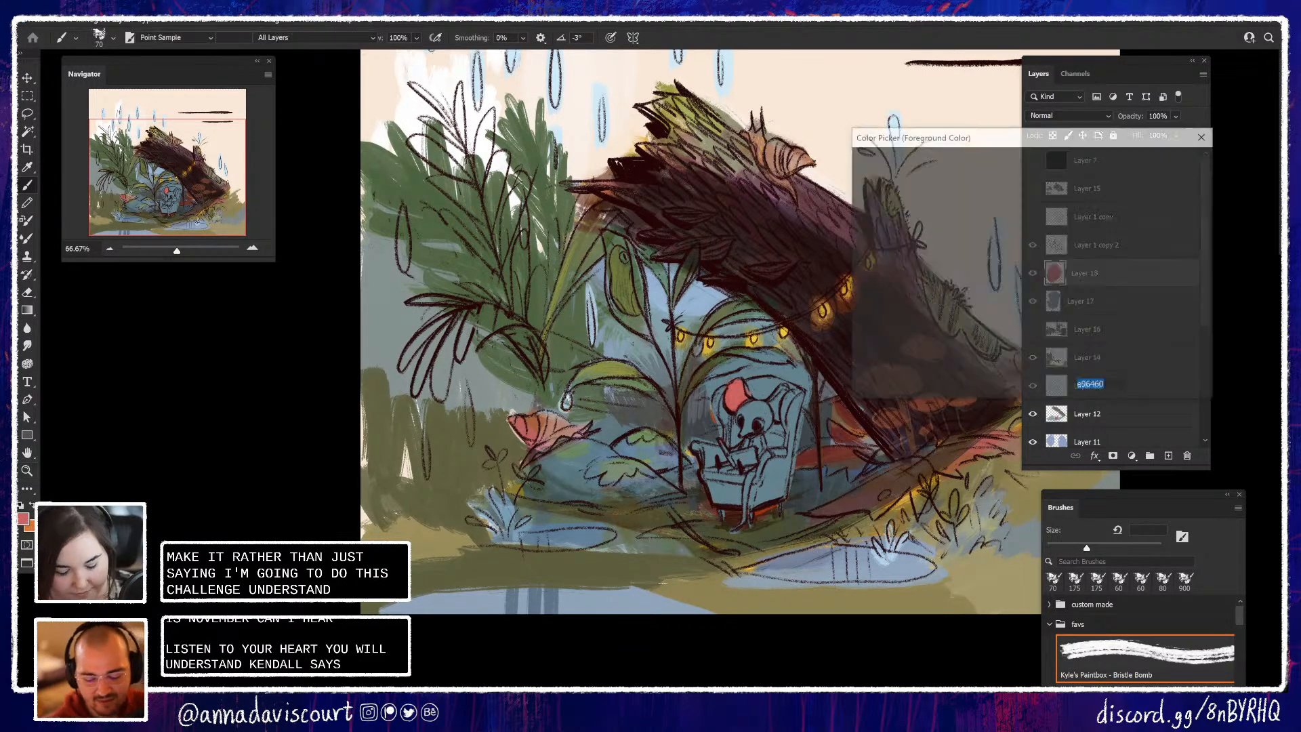
{"action": "left_click", "coordinate": [955, 229]}
{"action": "left_click", "coordinate": [1168, 162]}
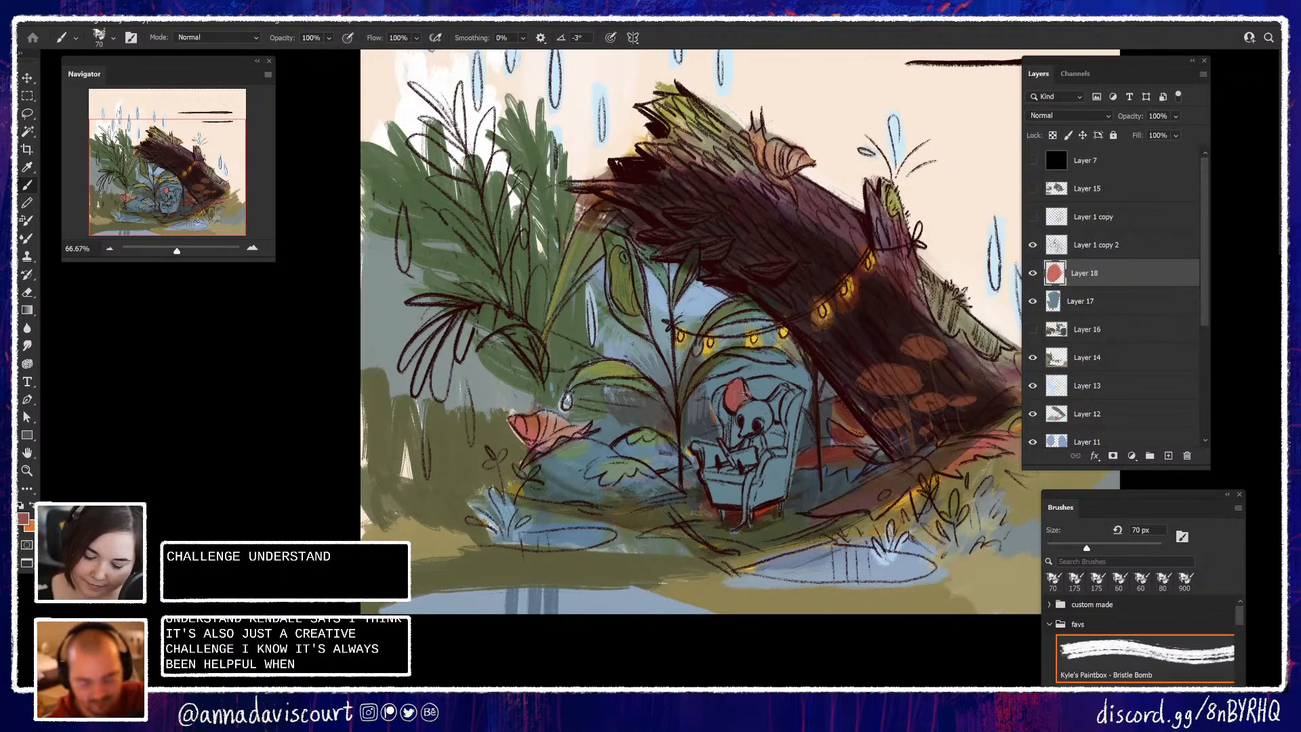
{"action": "mouse_move", "coordinate": [747, 401]}
{"action": "left_mouse_down"}
{"action": "mouse_move", "coordinate": [736, 386]}
{"action": "mouse_move", "coordinate": [779, 406]}
{"action": "mouse_move", "coordinate": [784, 386]}
{"action": "mouse_move", "coordinate": [779, 412]}
{"action": "left_mouse_up"}
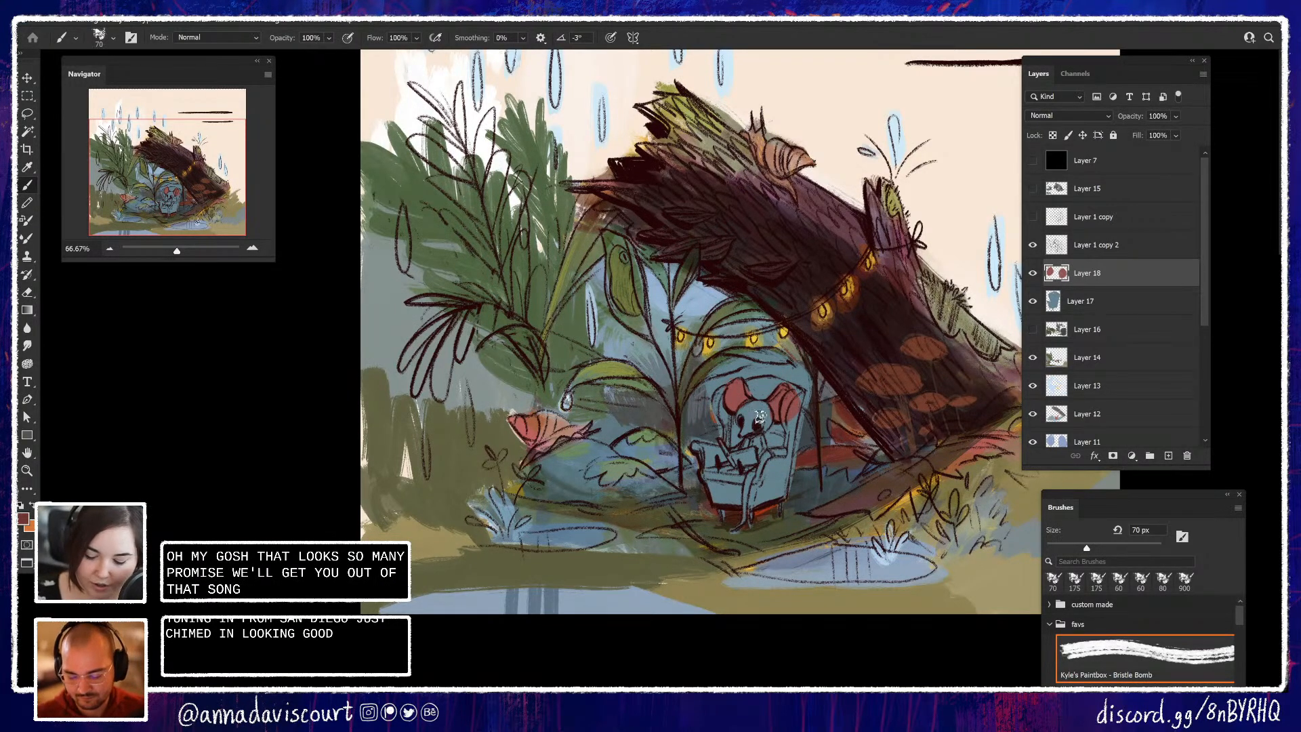
{"action": "left_click_drag", "start_coordinate": [759, 424], "coordinate": [756, 420]}
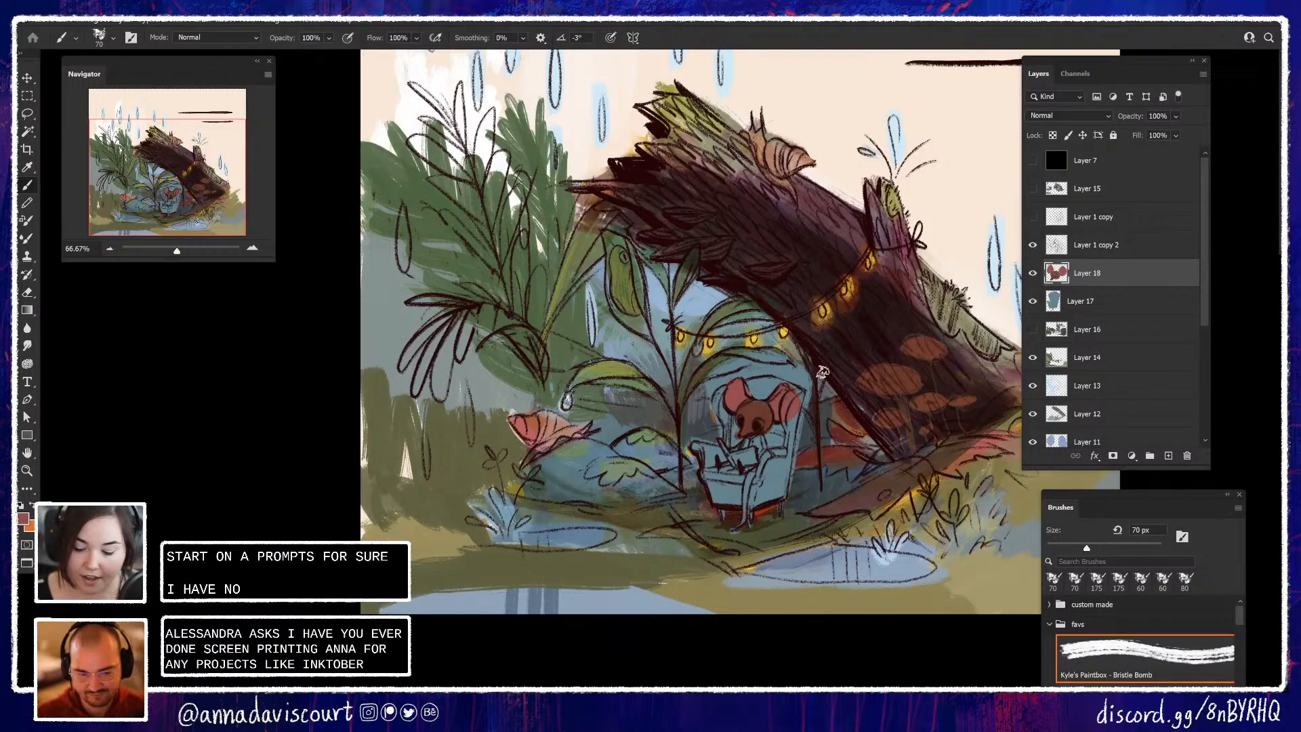
{"action": "left_click", "coordinate": [758, 410], "text": "alt"}
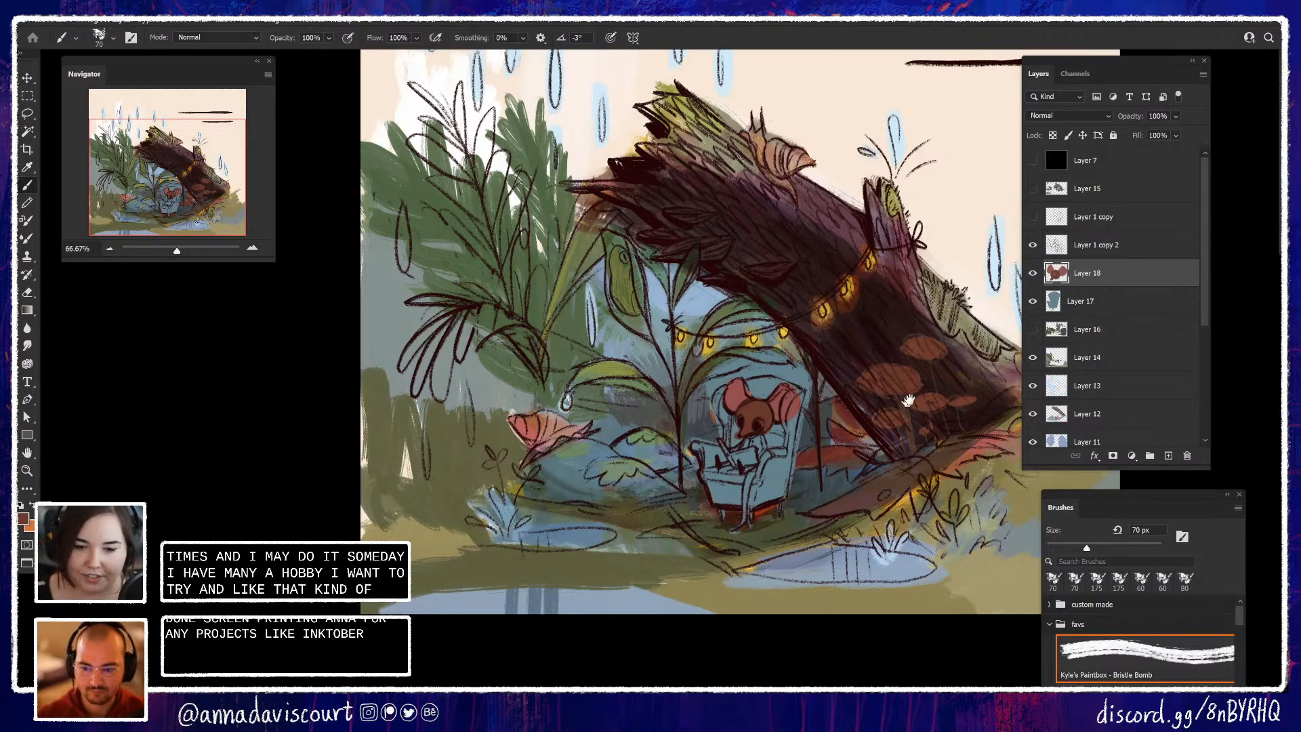
Hide the Layer 1 copy 2 sketch to check the painted head and ears, and show it again
{"action": "mouse_move", "coordinate": [916, 397]}
{"action": "left_mouse_down"}
{"action": "mouse_move", "coordinate": [961, 389]}
{"action": "mouse_move", "coordinate": [934, 387]}
{"action": "left_mouse_up"}
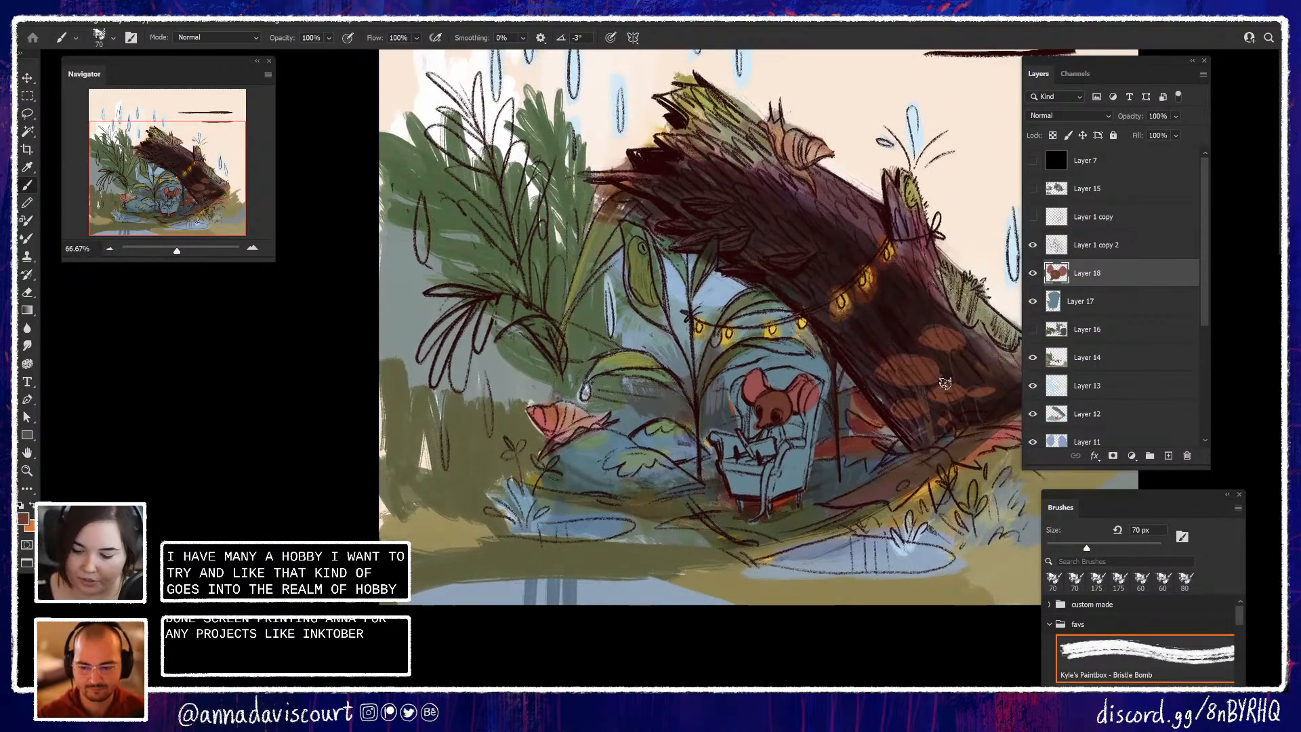
{"action": "left_click", "coordinate": [1033, 244]}
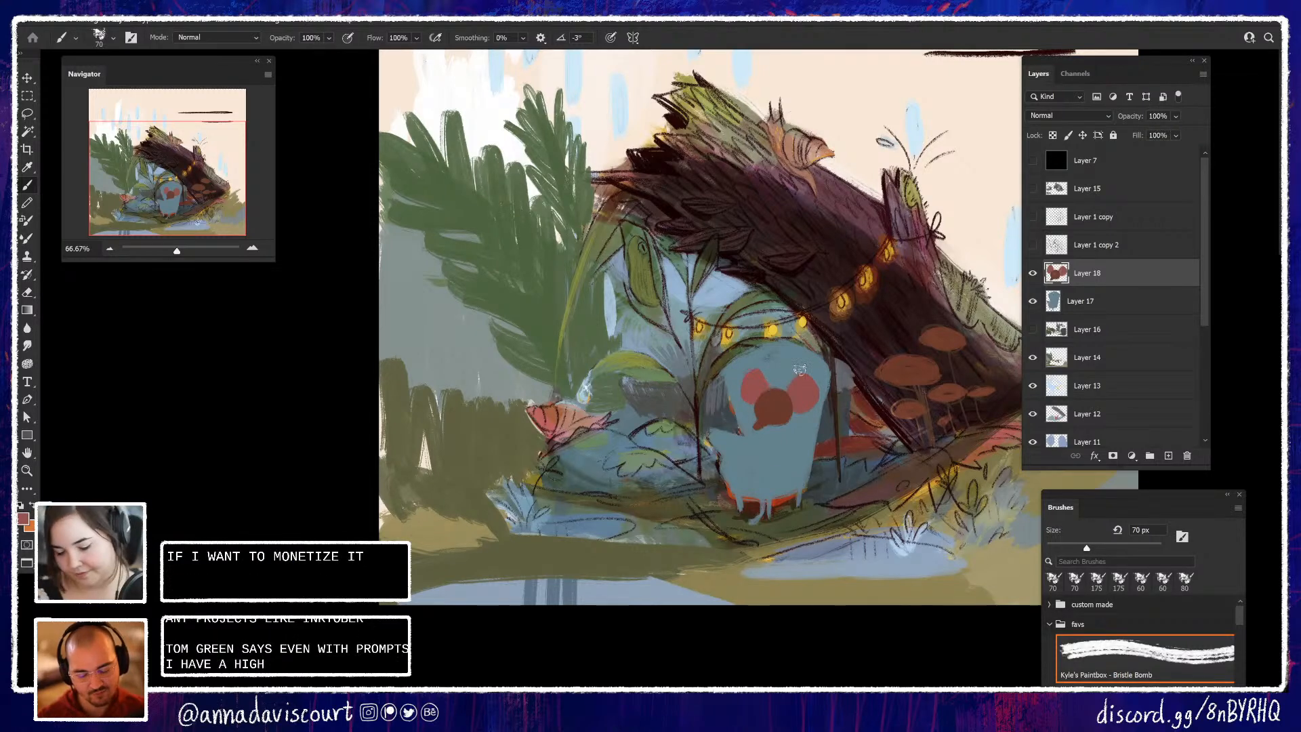
{"action": "left_click", "coordinate": [1033, 245]}
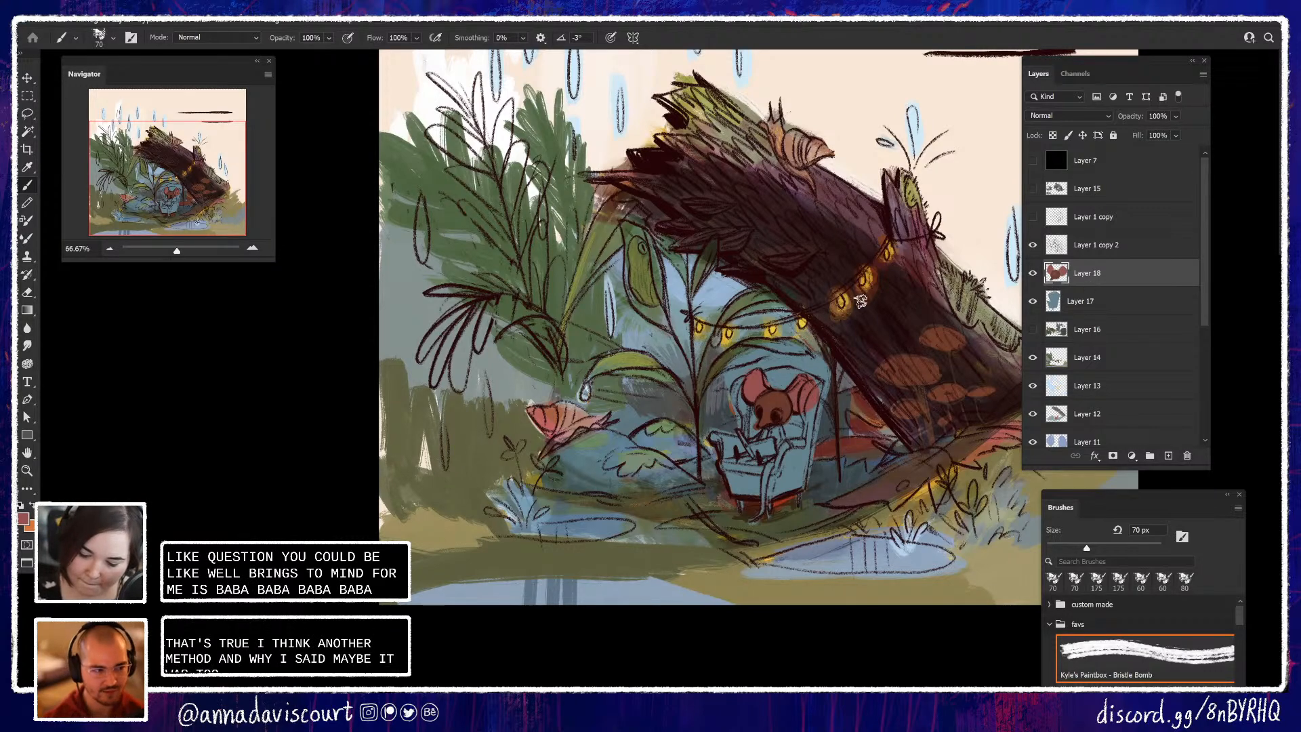
Sample the trunk's dark brown and brush over the trunk around the string lights on Layer 18
{"action": "left_click", "coordinate": [859, 323], "text": "alt"}
{"action": "mouse_move", "coordinate": [830, 306]}
{"action": "left_mouse_down"}
{"action": "mouse_move", "coordinate": [792, 300]}
{"action": "mouse_move", "coordinate": [818, 322]}
{"action": "mouse_move", "coordinate": [783, 290]}
{"action": "mouse_move", "coordinate": [824, 305]}
{"action": "mouse_move", "coordinate": [878, 261]}
{"action": "mouse_move", "coordinate": [828, 282]}
{"action": "mouse_move", "coordinate": [855, 306]}
{"action": "mouse_move", "coordinate": [818, 290]}
{"action": "mouse_move", "coordinate": [867, 326]}
{"action": "left_mouse_up"}
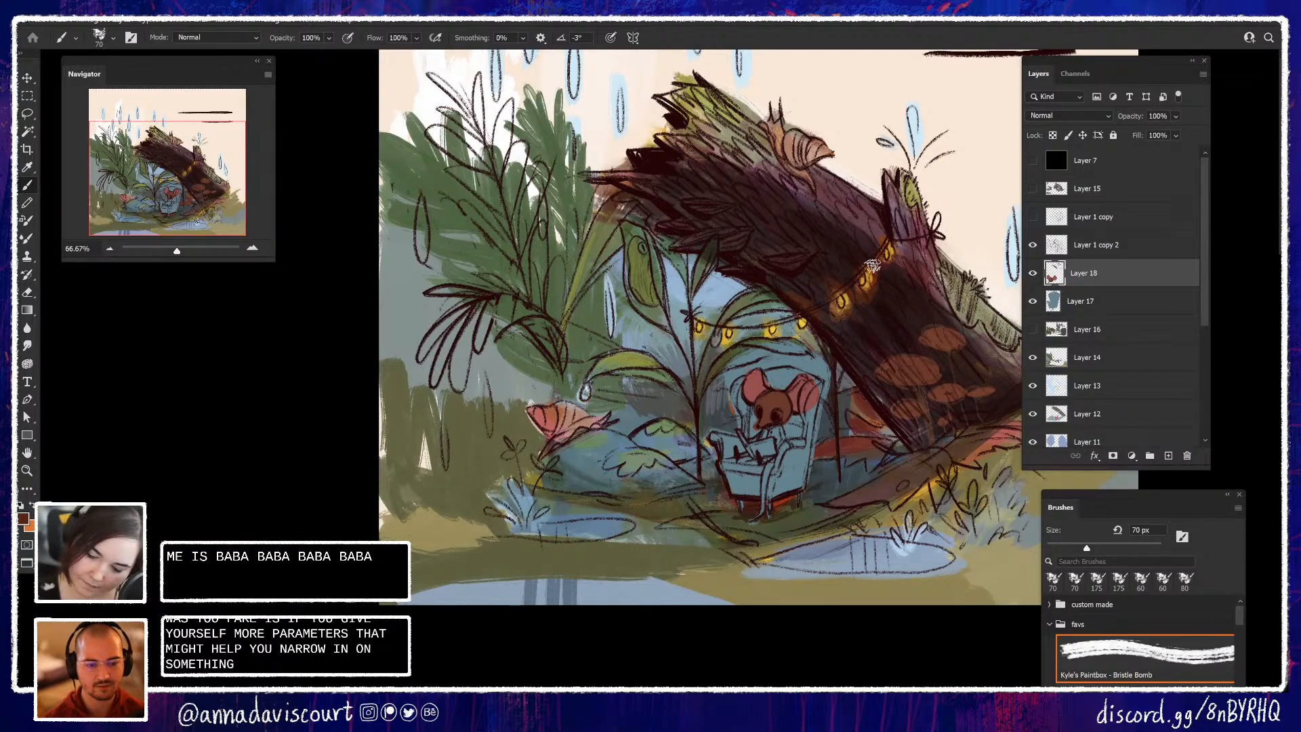
{"action": "left_click_drag", "start_coordinate": [872, 266], "coordinate": [843, 264]}
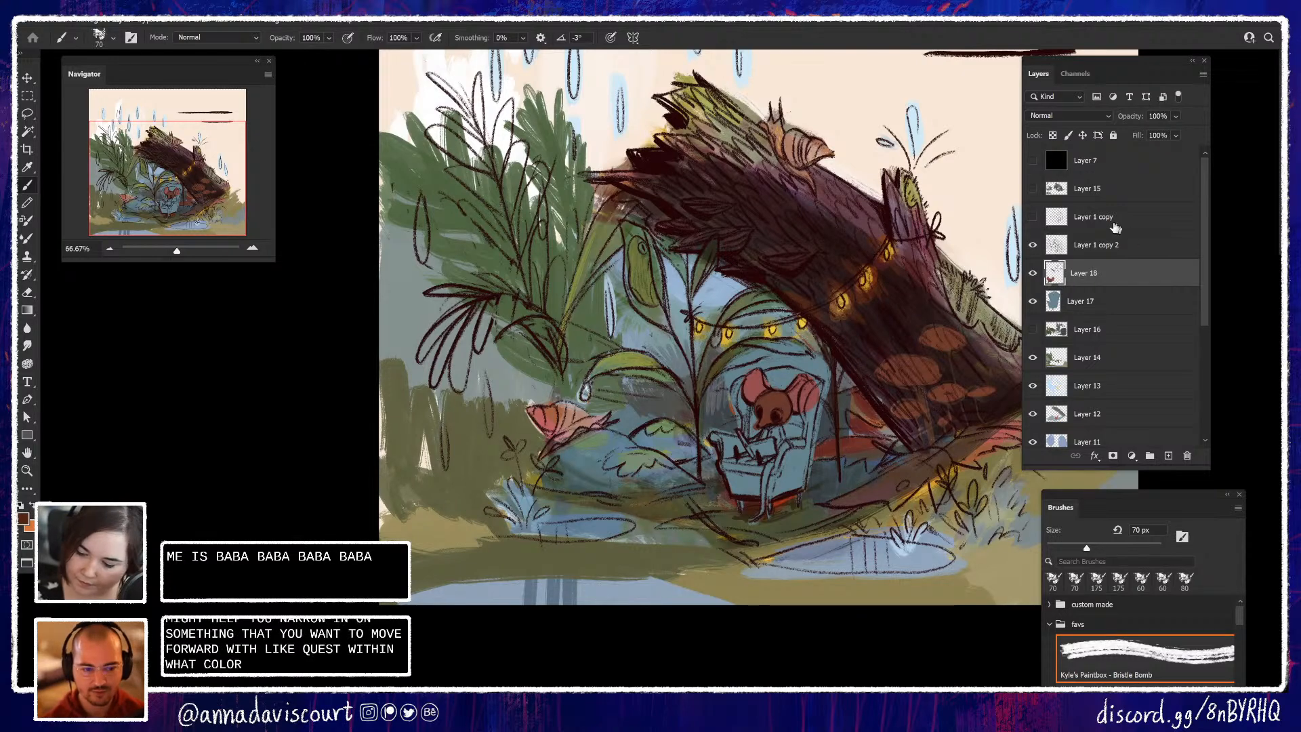
With the Layer 1 copy 2 sketch hidden, paint the mouse's shirt in the string lights' yellow, and show the sketch again
{"action": "left_click", "coordinate": [1033, 245]}
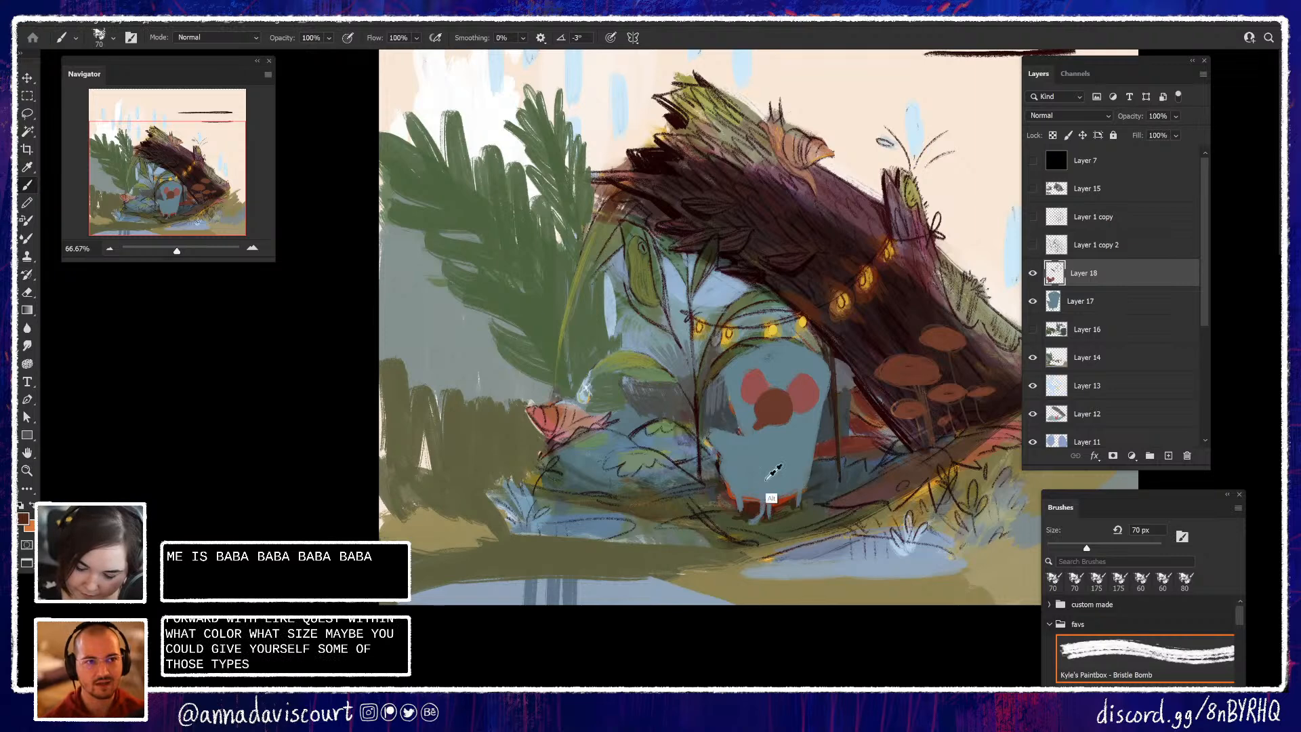
{"action": "left_click", "coordinate": [755, 482], "text": "alt"}
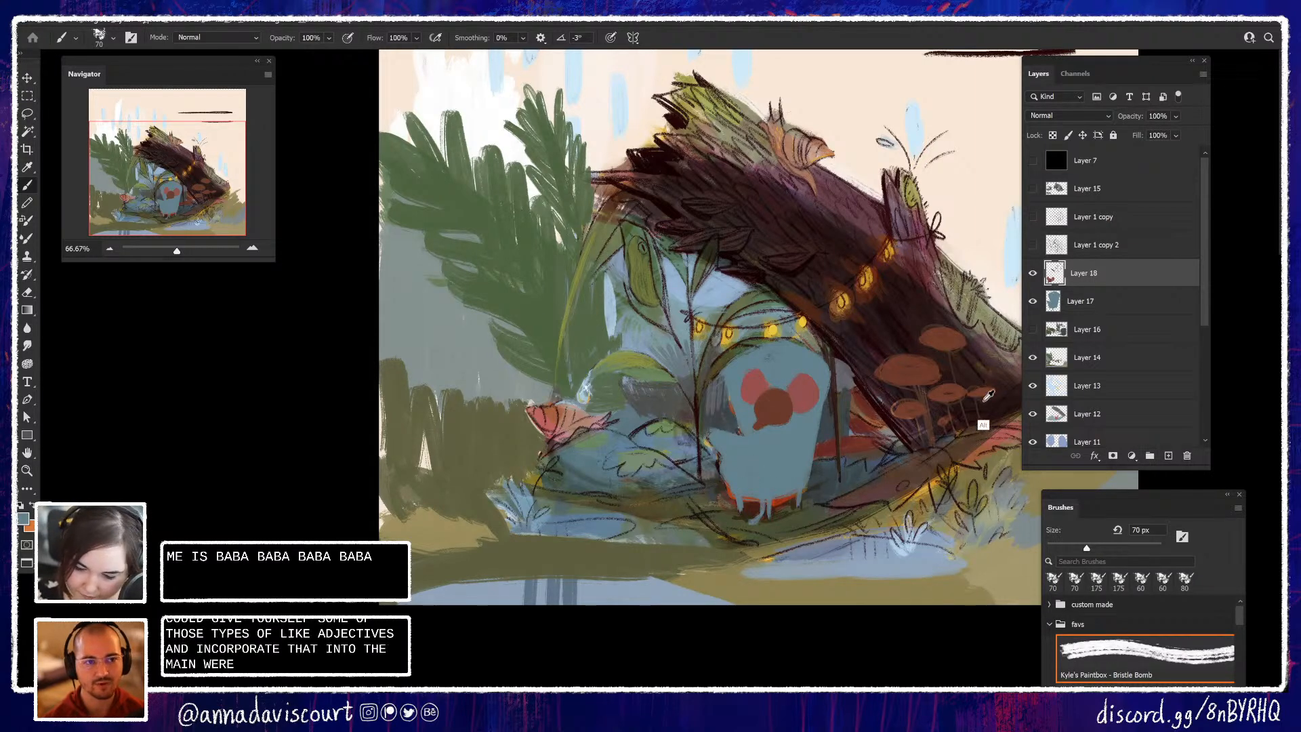
{"action": "left_click", "coordinate": [881, 278], "text": "alt"}
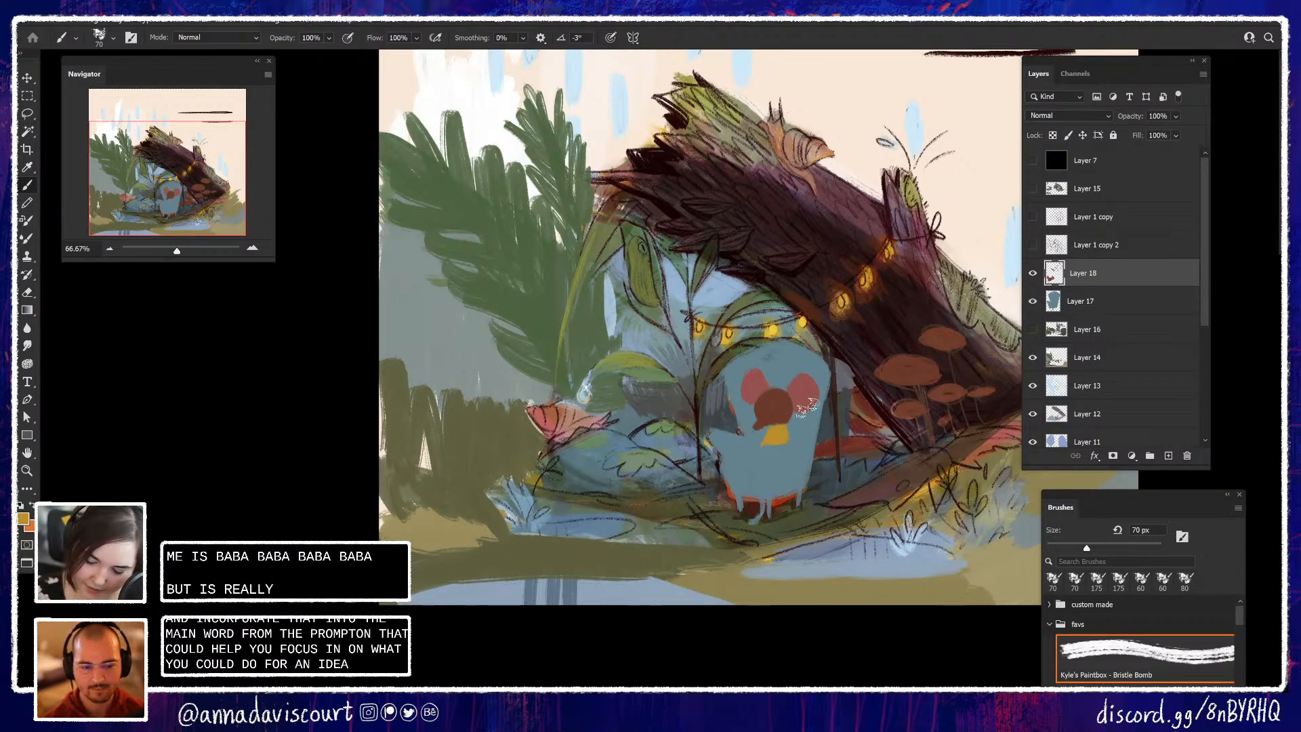
{"action": "left_click", "coordinate": [1032, 245]}
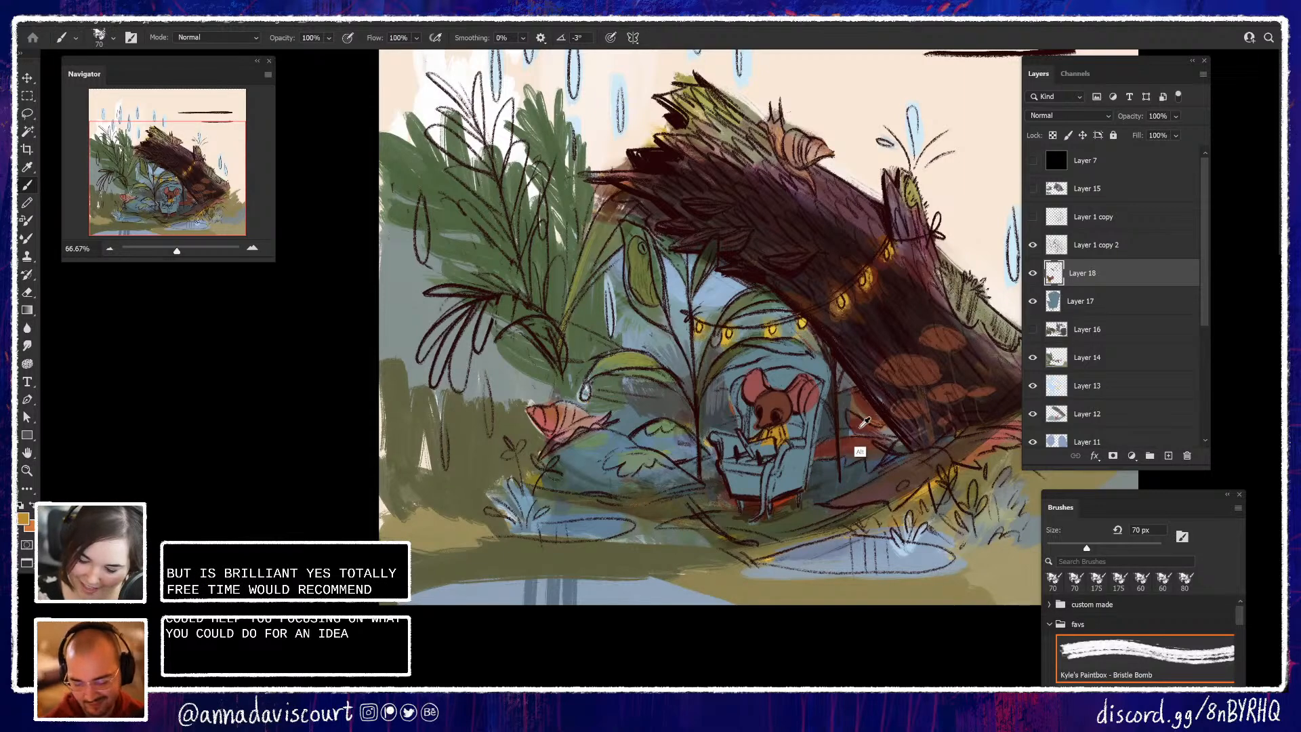
Paint the mouse's book in a darkened red sampled from the foliage, and deepen it with foreground colour 722a24
{"action": "left_click", "coordinate": [1005, 428], "text": "alt"}
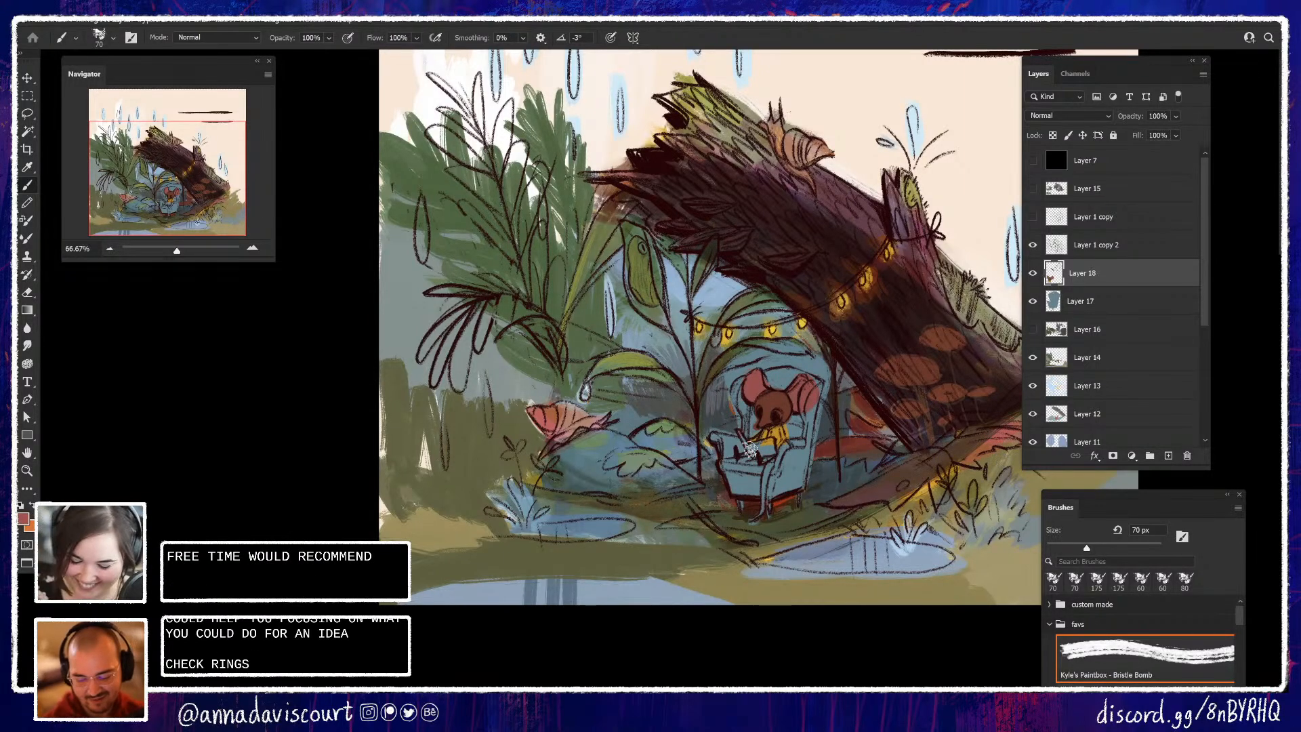
{"action": "left_click", "coordinate": [24, 519]}
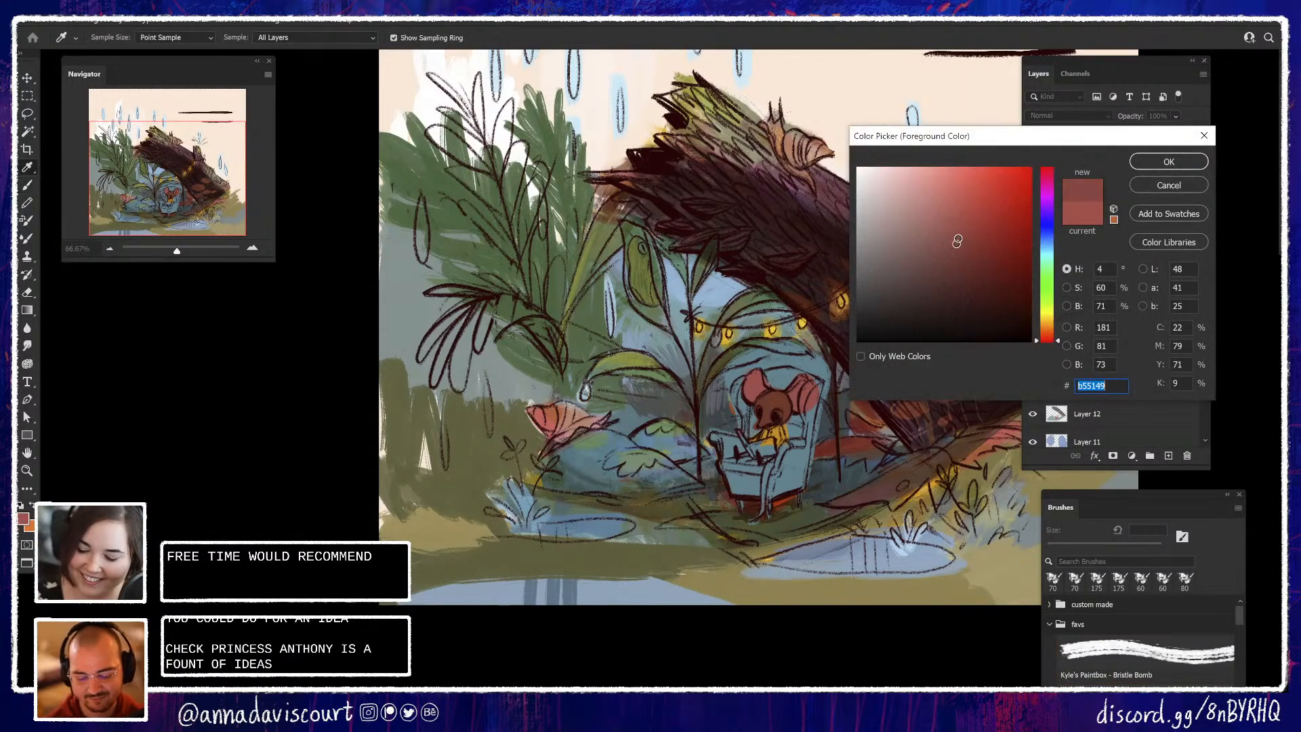
{"action": "key", "text": "Return"}
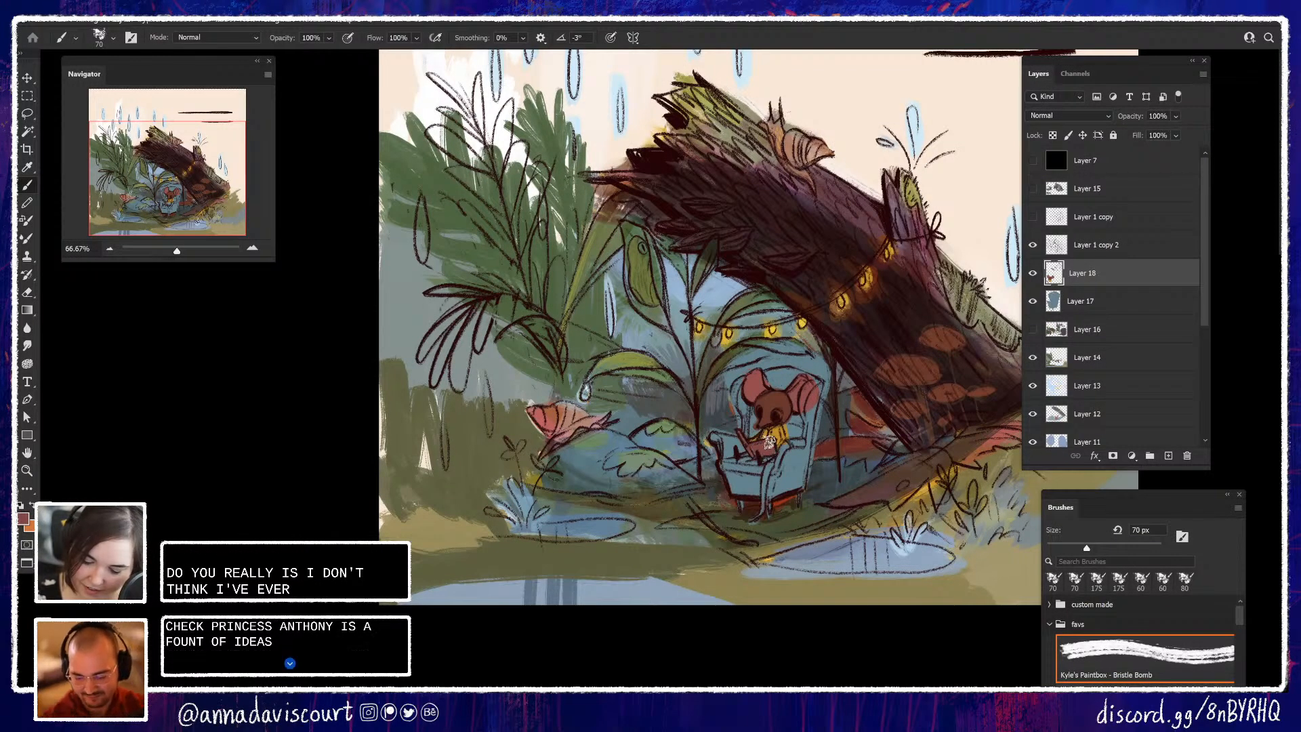
{"action": "left_click", "coordinate": [24, 518]}
{"action": "left_click", "coordinate": [979, 265]}
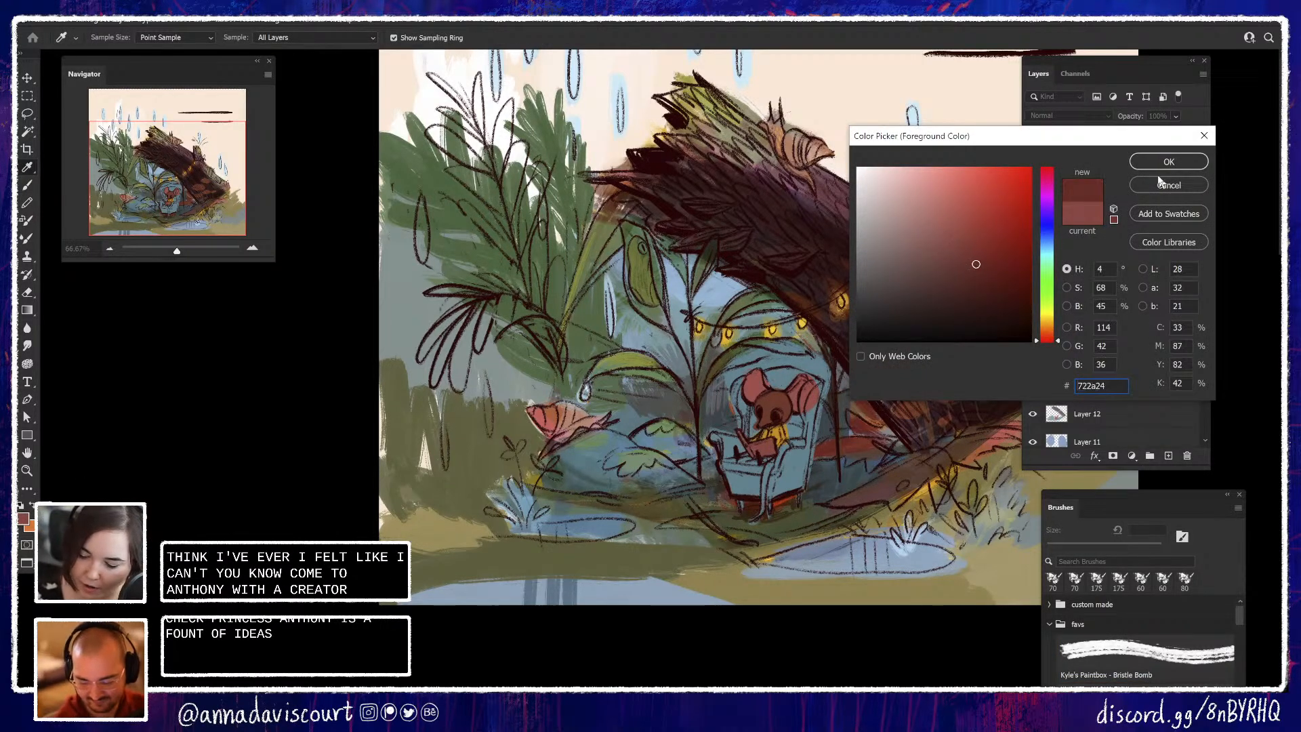
{"action": "left_click", "coordinate": [1169, 161]}
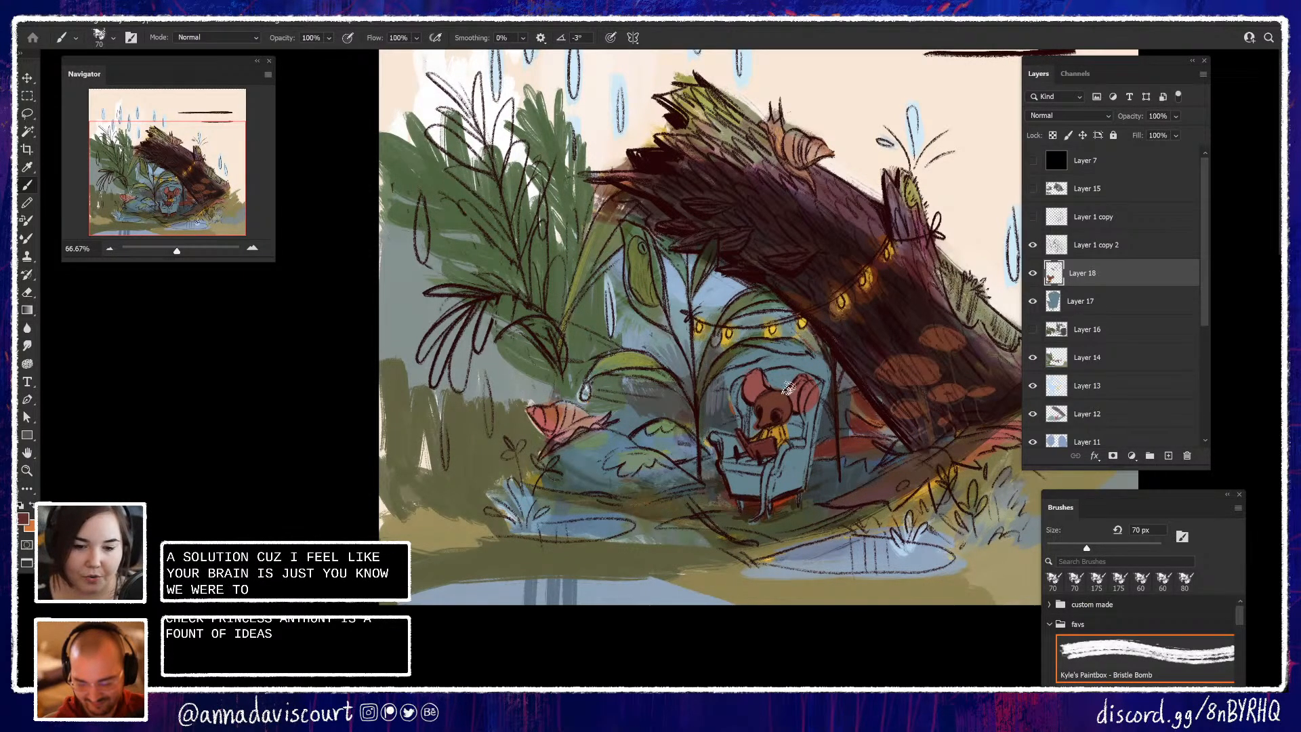
Add more yellow clothing and a pink tail in the shirt and ear colours, and toggle Layer 18 to check the mouse
{"action": "left_click", "coordinate": [783, 427], "text": "alt"}
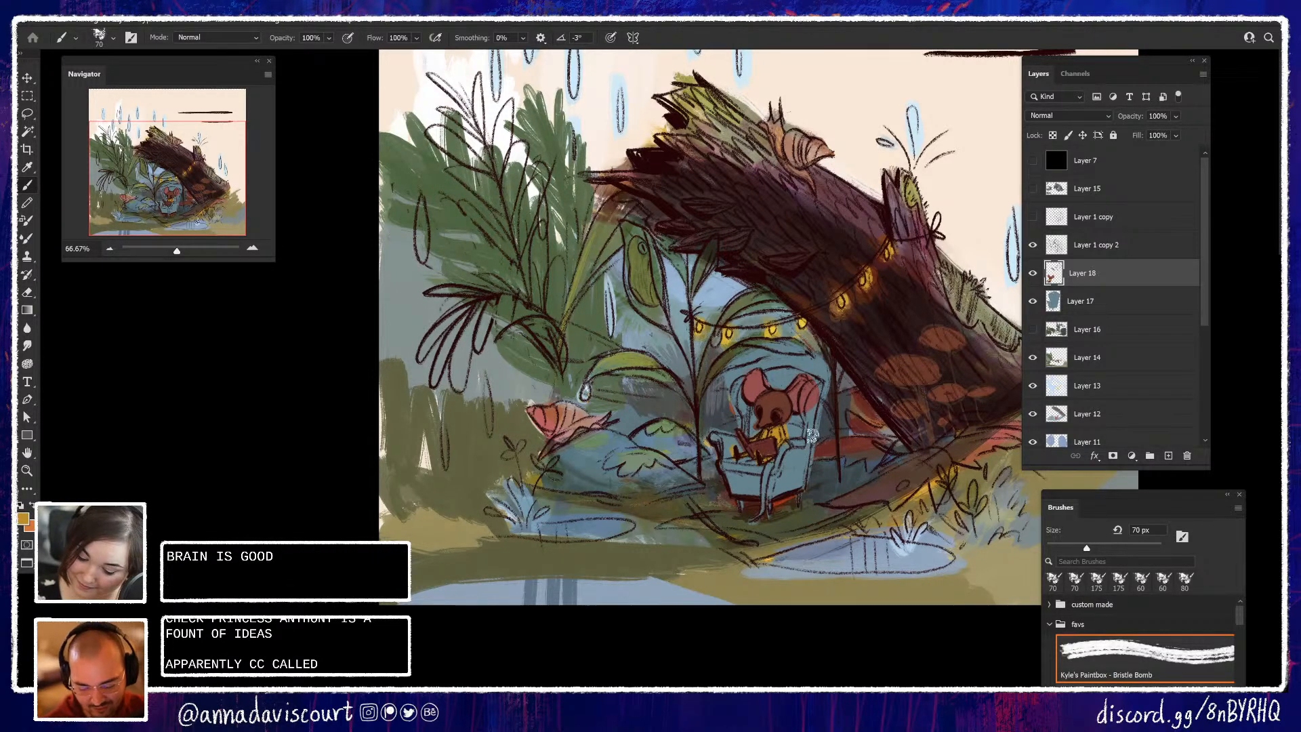
{"action": "left_click", "coordinate": [818, 395], "text": "alt"}
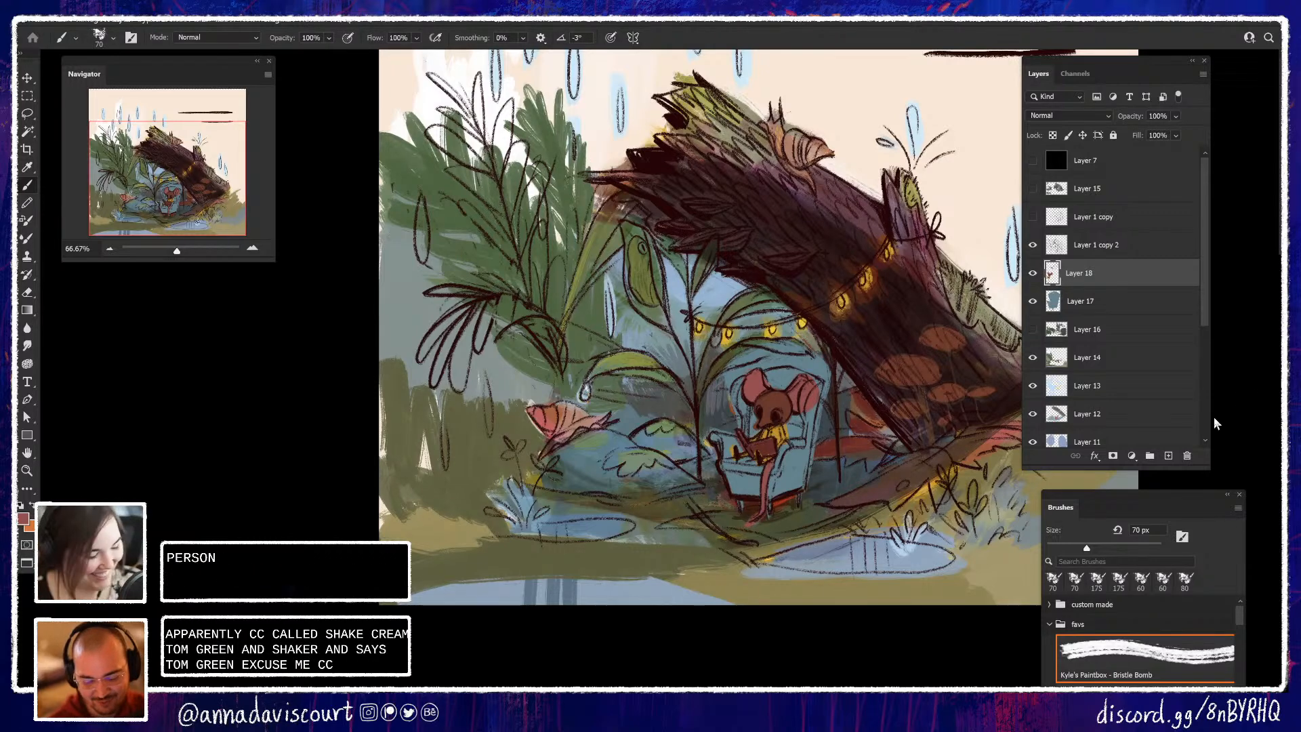
{"action": "left_click", "coordinate": [1033, 273]}
{"action": "left_click", "coordinate": [1034, 273]}
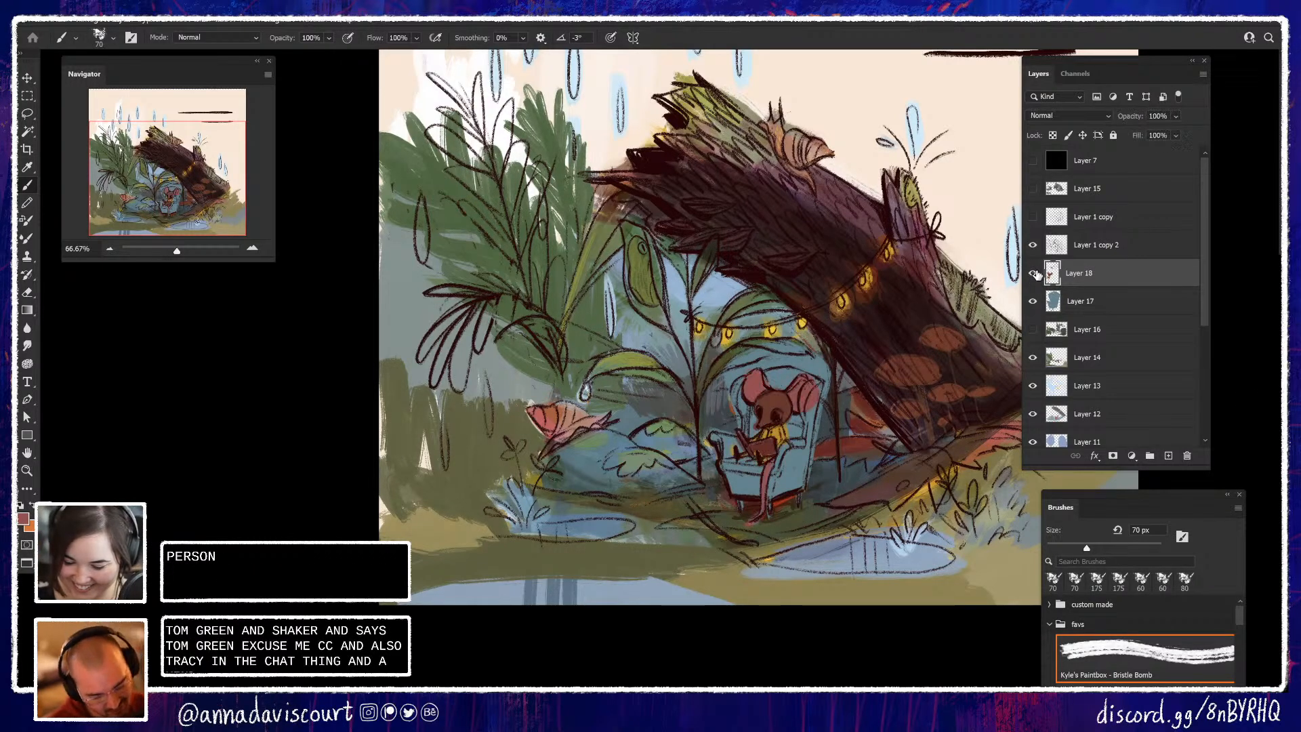
{"action": "left_click", "coordinate": [1035, 273]}
{"action": "left_click", "coordinate": [1034, 273]}
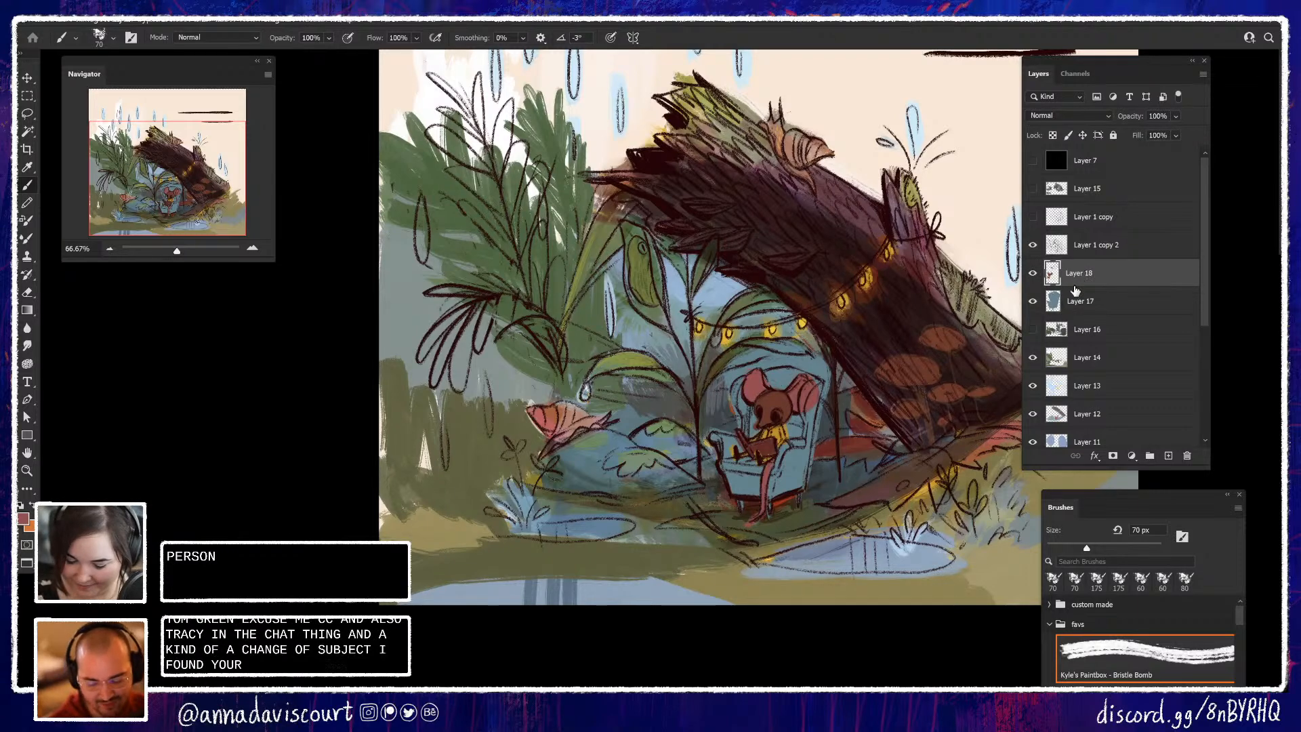
Lock the transparent pixels of Layer 17 and hide the Layer 1 copy 2 sketch
{"action": "left_click", "coordinate": [1145, 301]}
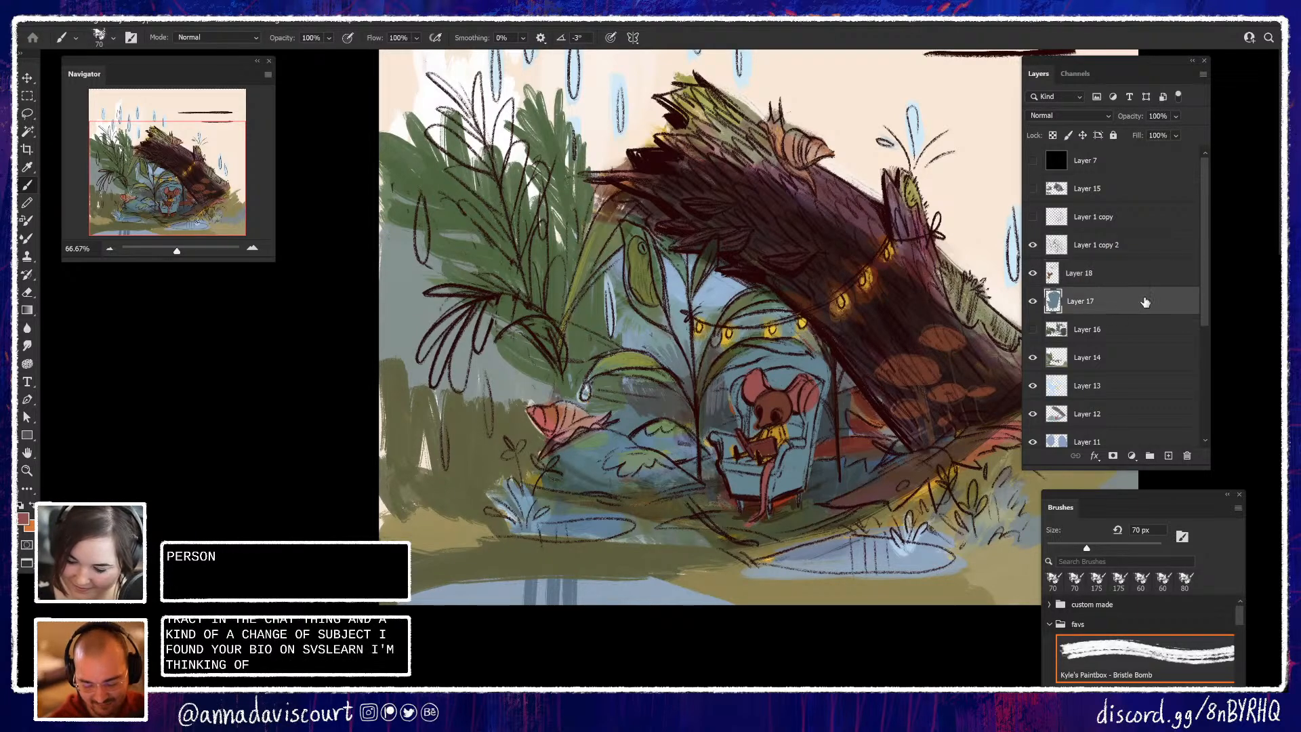
{"action": "left_click", "coordinate": [1069, 135]}
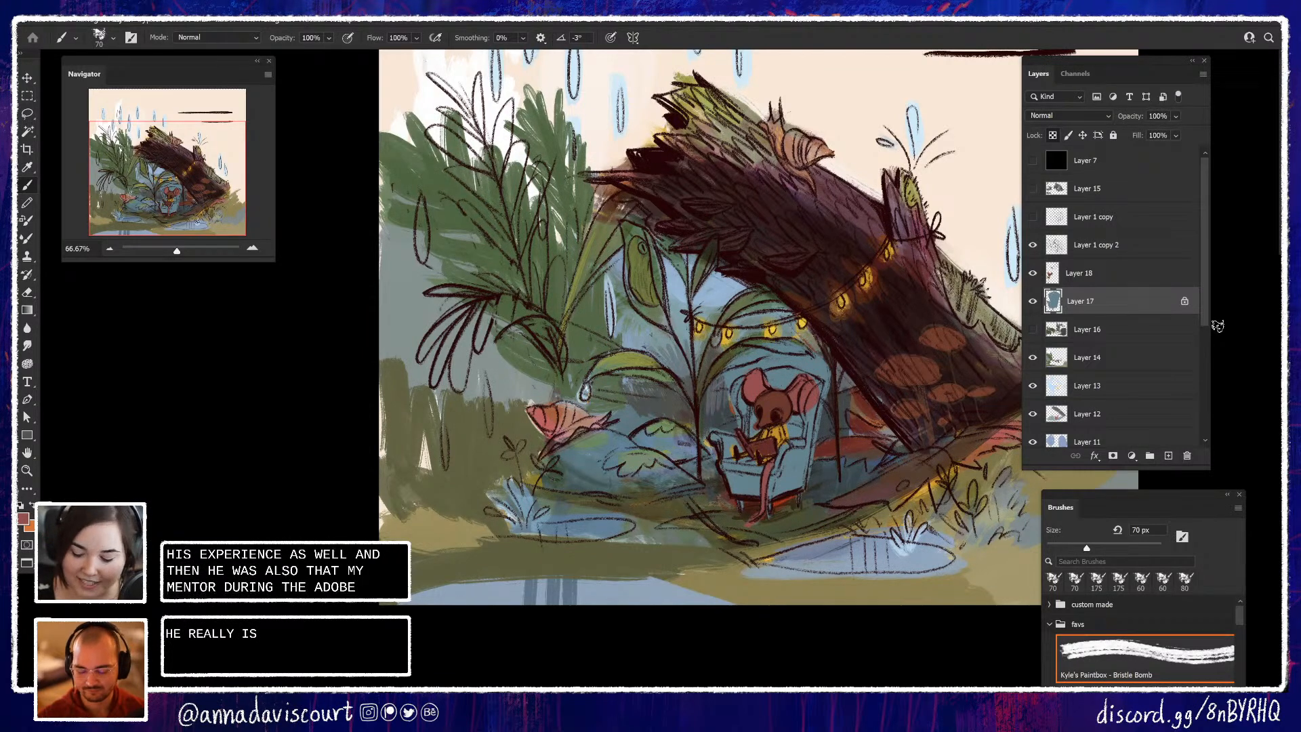
{"action": "left_click", "coordinate": [1032, 245]}
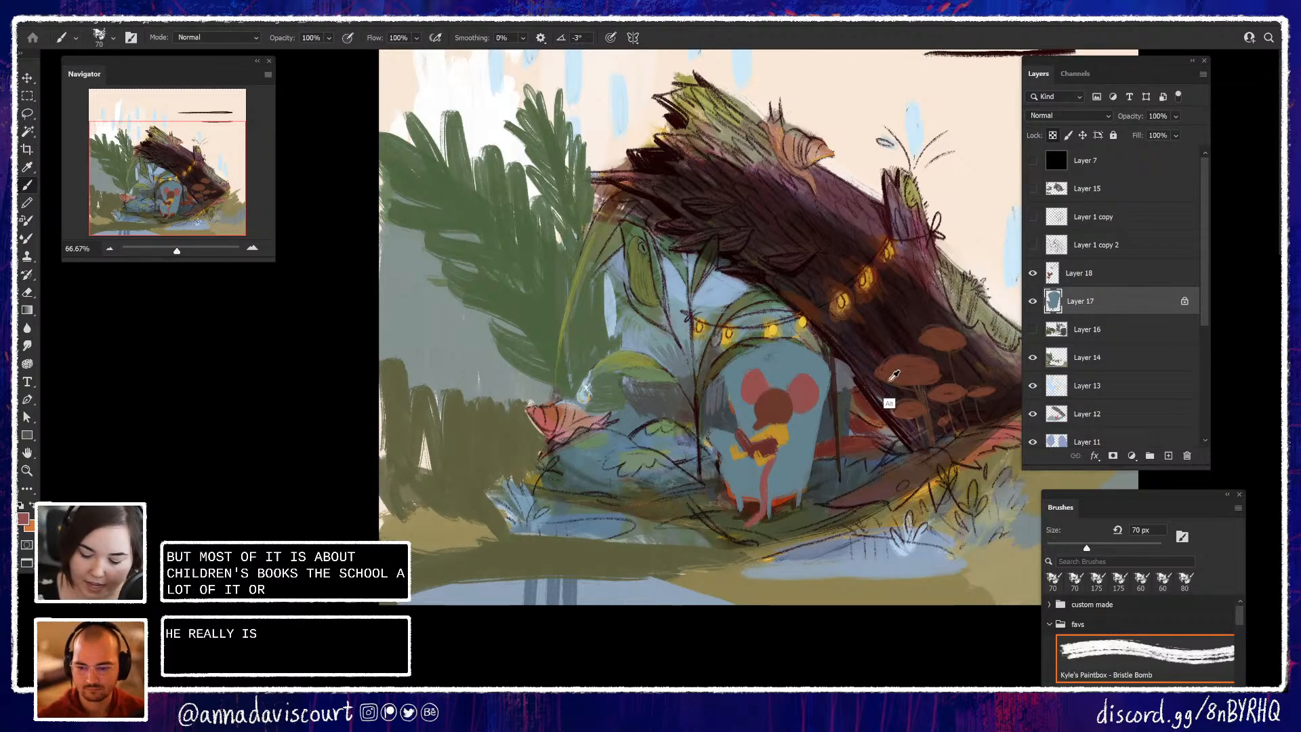
Try shading strokes on the blue armchair in colours sampled from the surrounding painting, and undo them
{"action": "left_click", "coordinate": [855, 345], "text": "alt"}
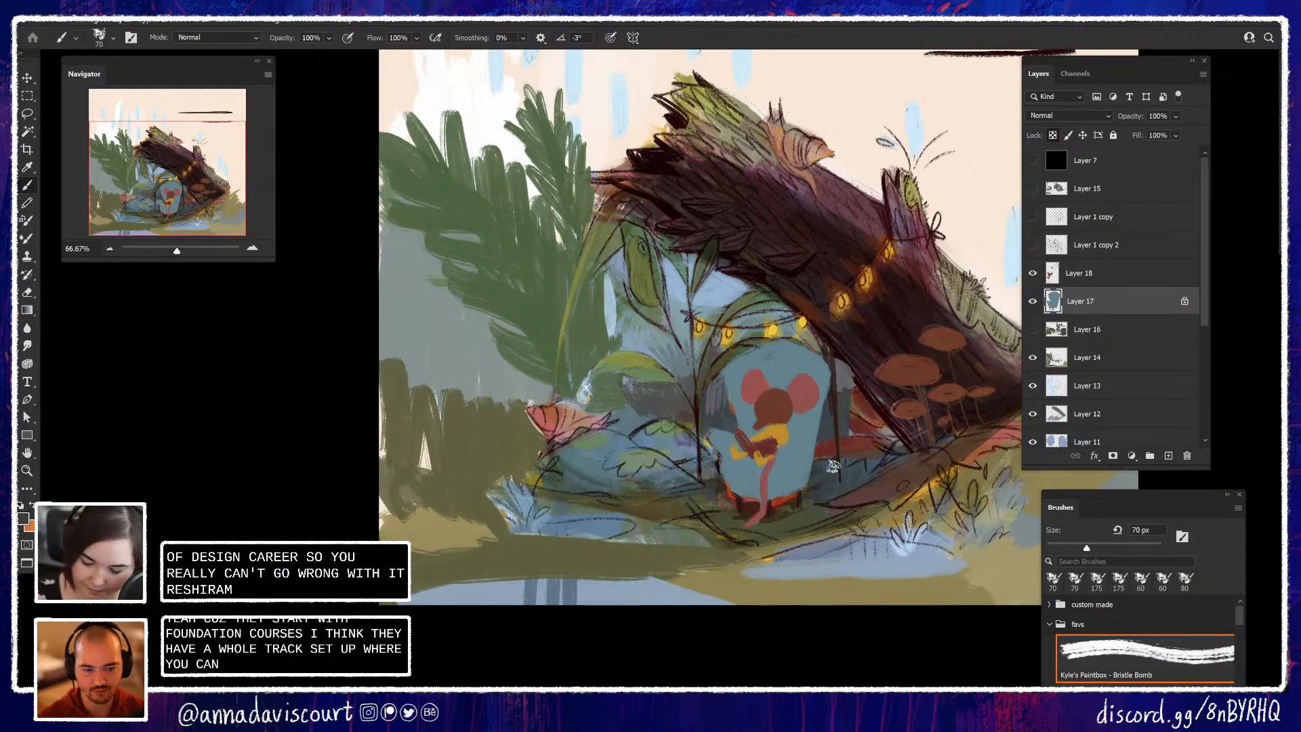
{"action": "mouse_move", "coordinate": [788, 444]}
{"action": "left_mouse_down"}
{"action": "mouse_move", "coordinate": [794, 487]}
{"action": "mouse_move", "coordinate": [806, 447]}
{"action": "left_mouse_up"}
{"action": "key", "text": "ctrl+z"}
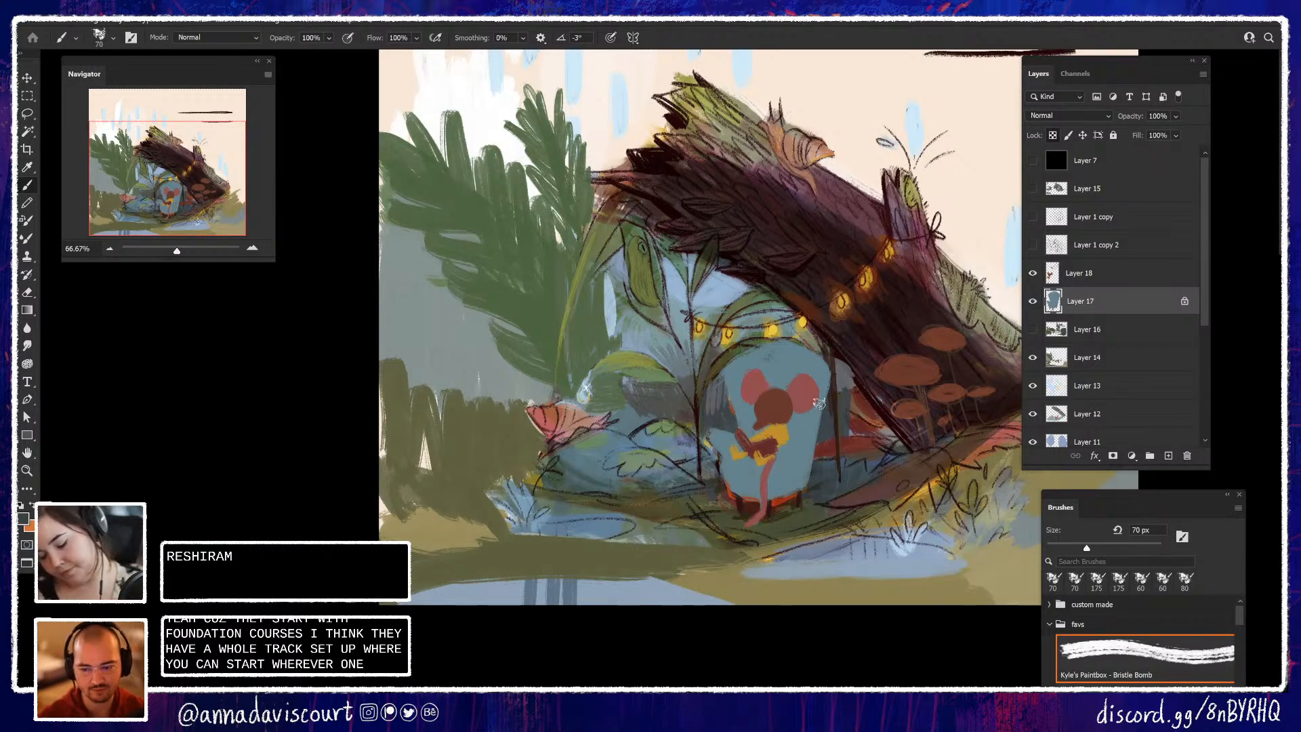
{"action": "left_click", "coordinate": [895, 557], "text": "alt"}
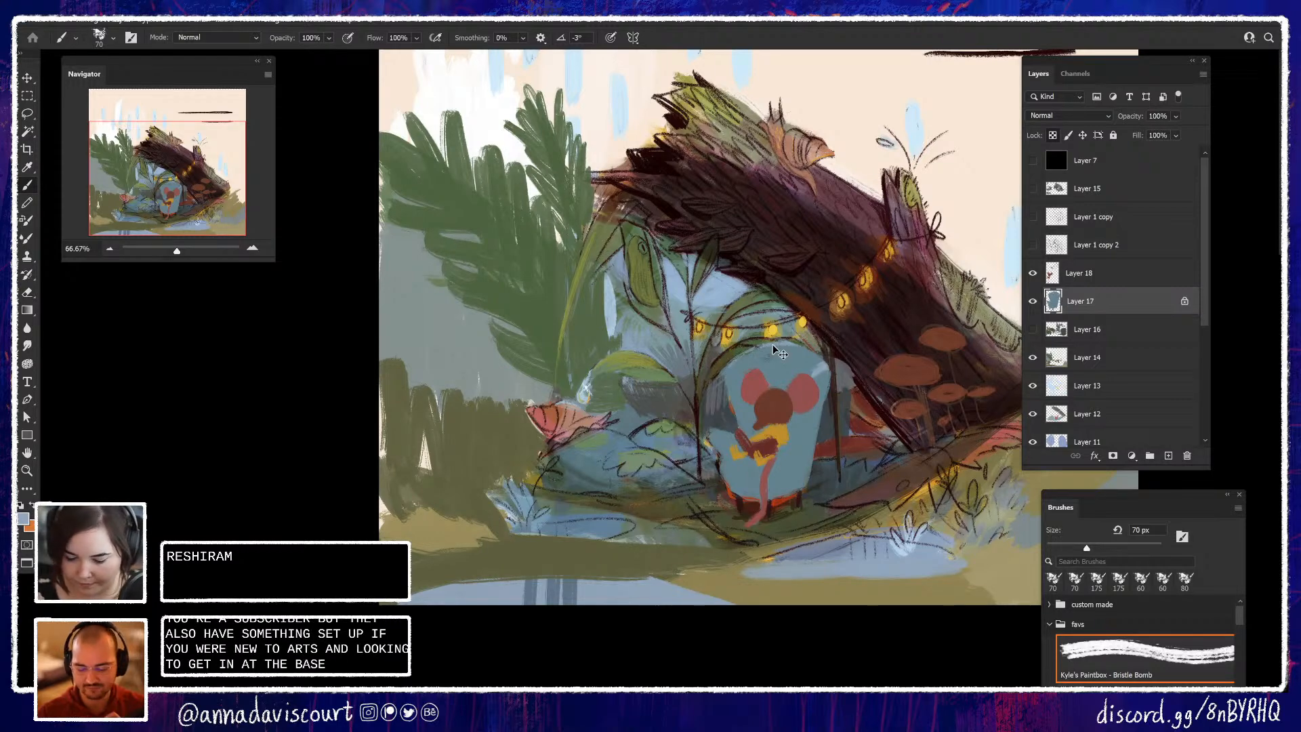
{"action": "key", "text": "ctrl+z"}
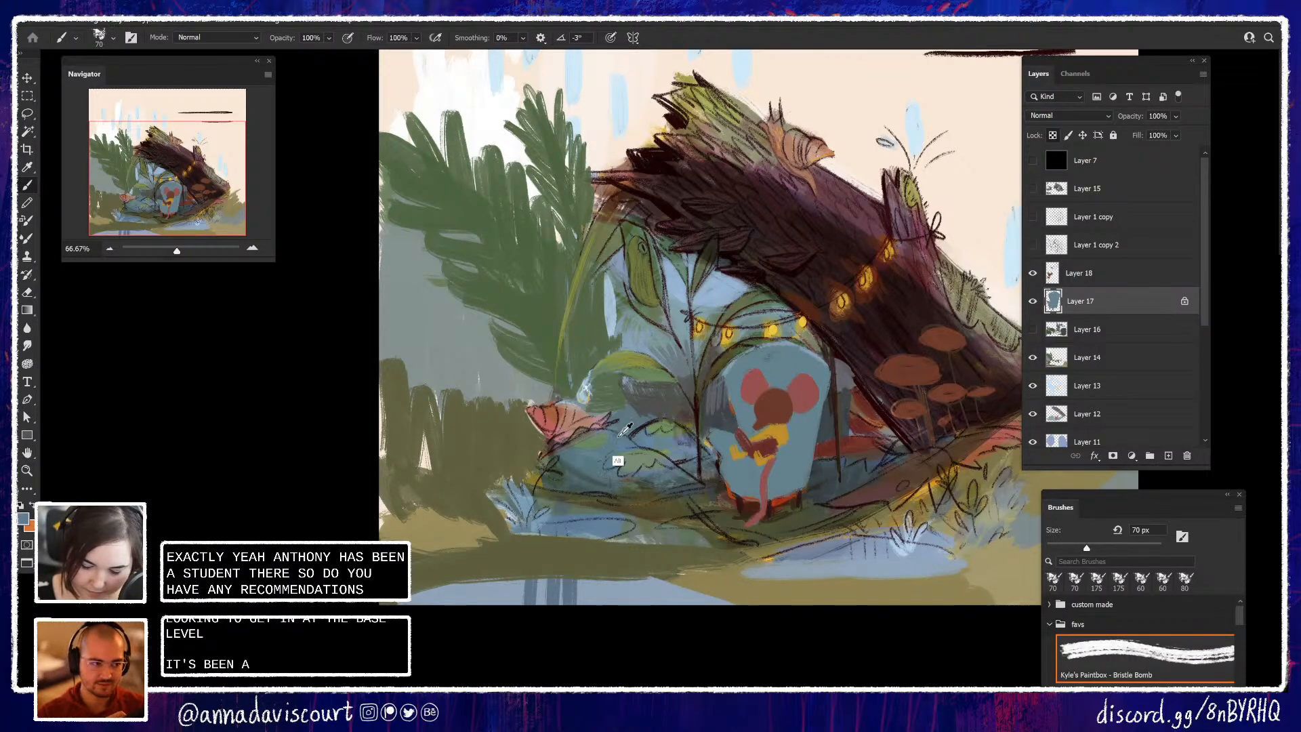
Paint a highlight along the armchair's top edge with foreground colour 82c8d9, and tint it with the string lights' yellow
{"action": "left_click", "coordinate": [24, 519]}
{"action": "left_click", "coordinate": [918, 180]}
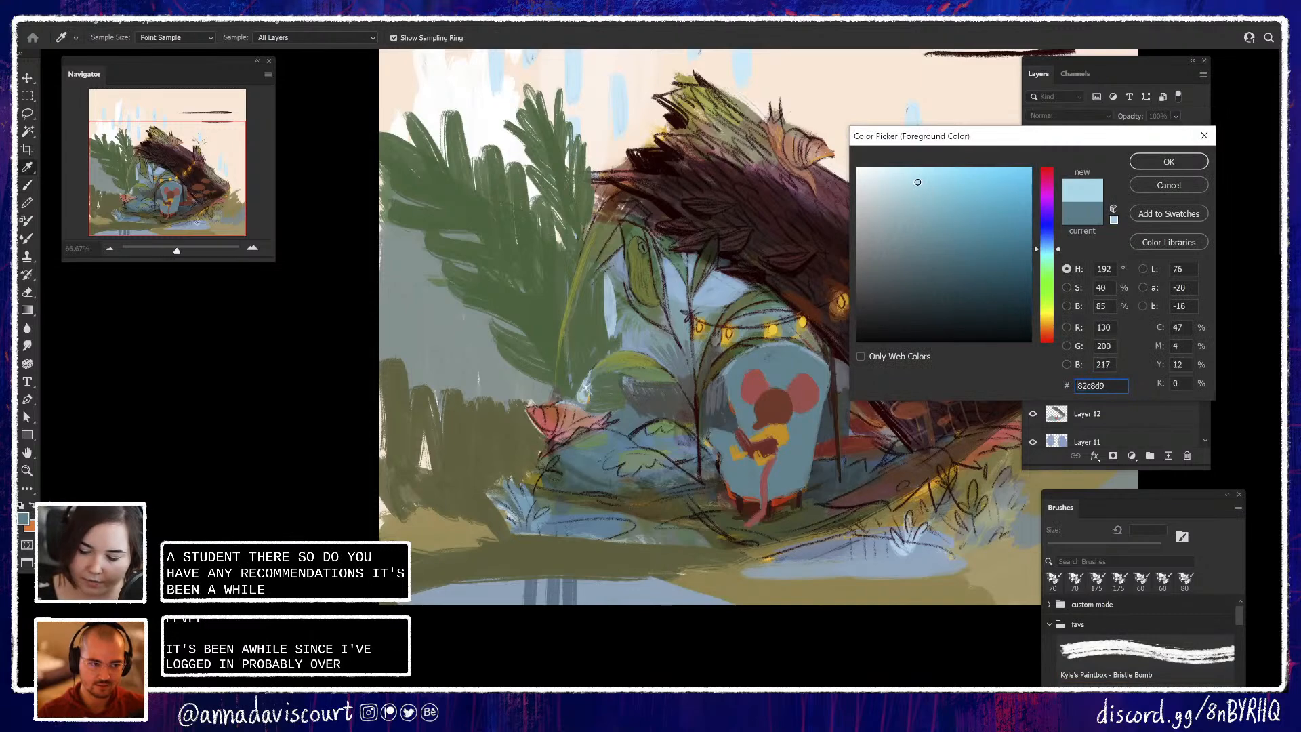
{"action": "left_click", "coordinate": [1157, 160]}
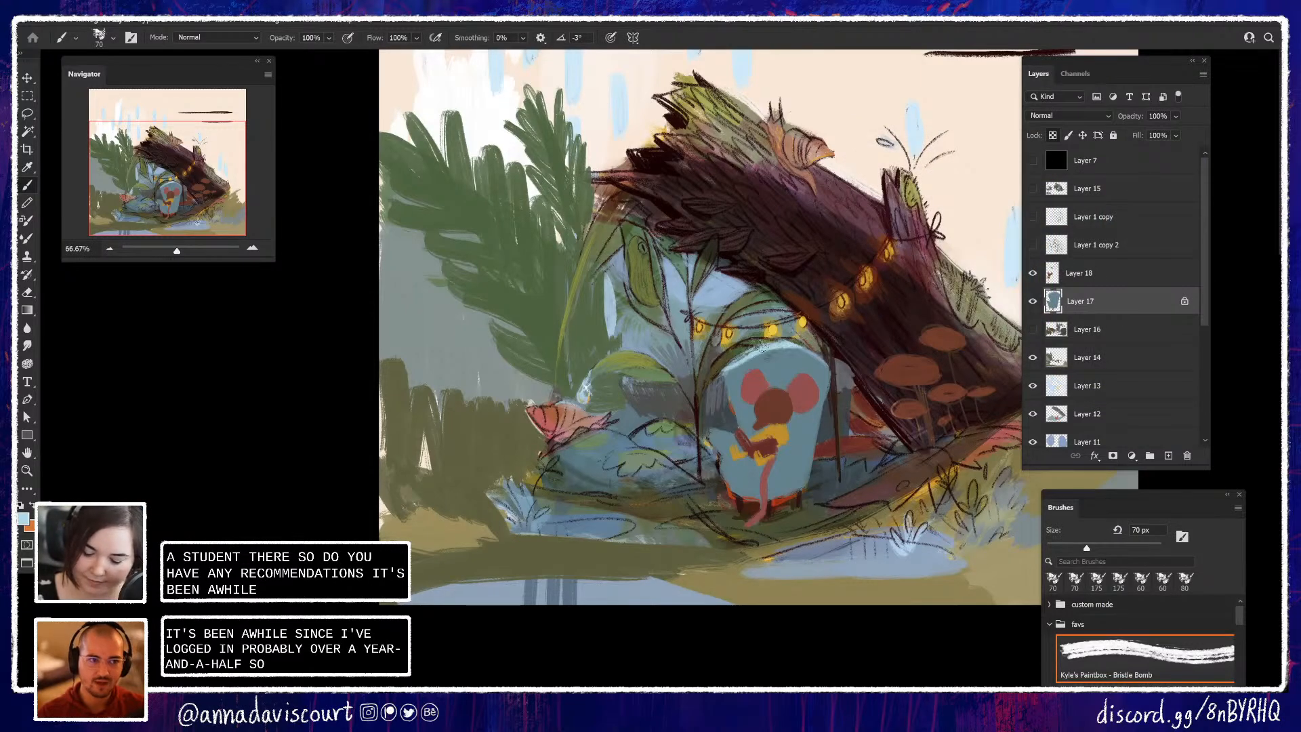
{"action": "left_click", "coordinate": [773, 328], "text": "alt"}
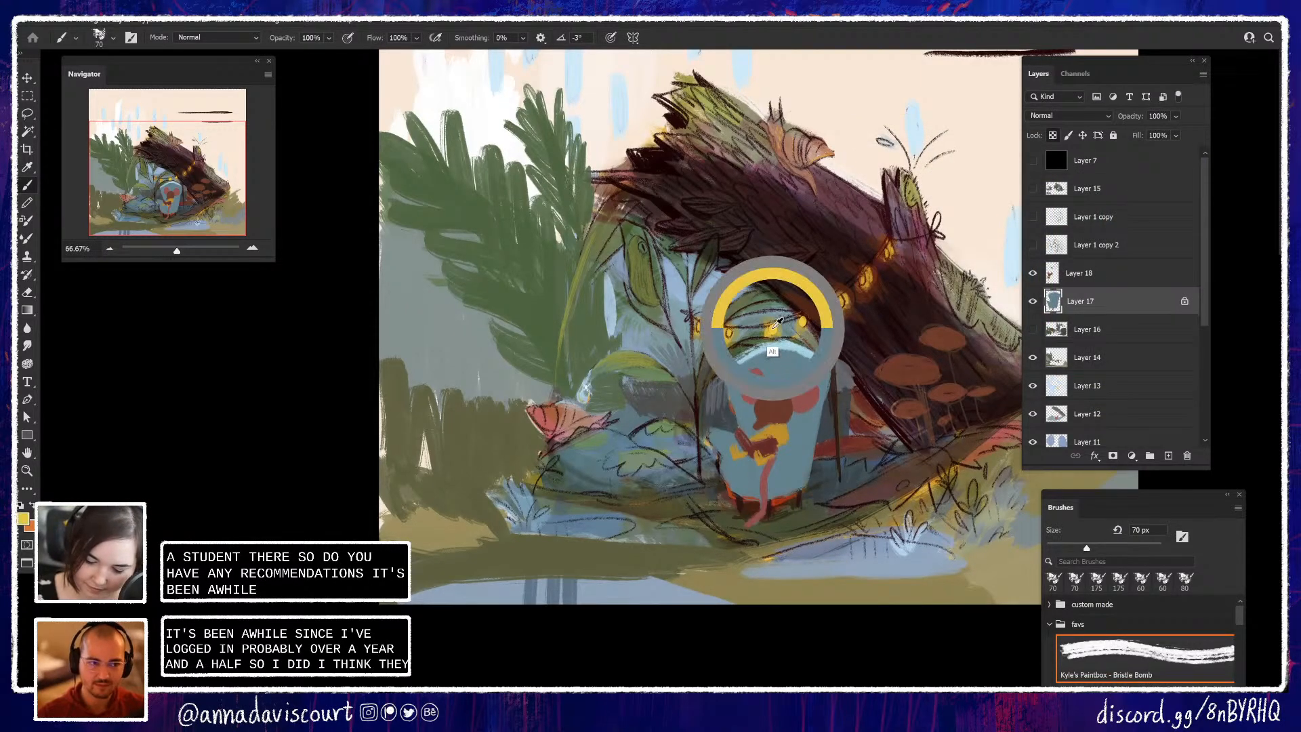
{"action": "left_click", "coordinate": [794, 345], "text": "alt"}
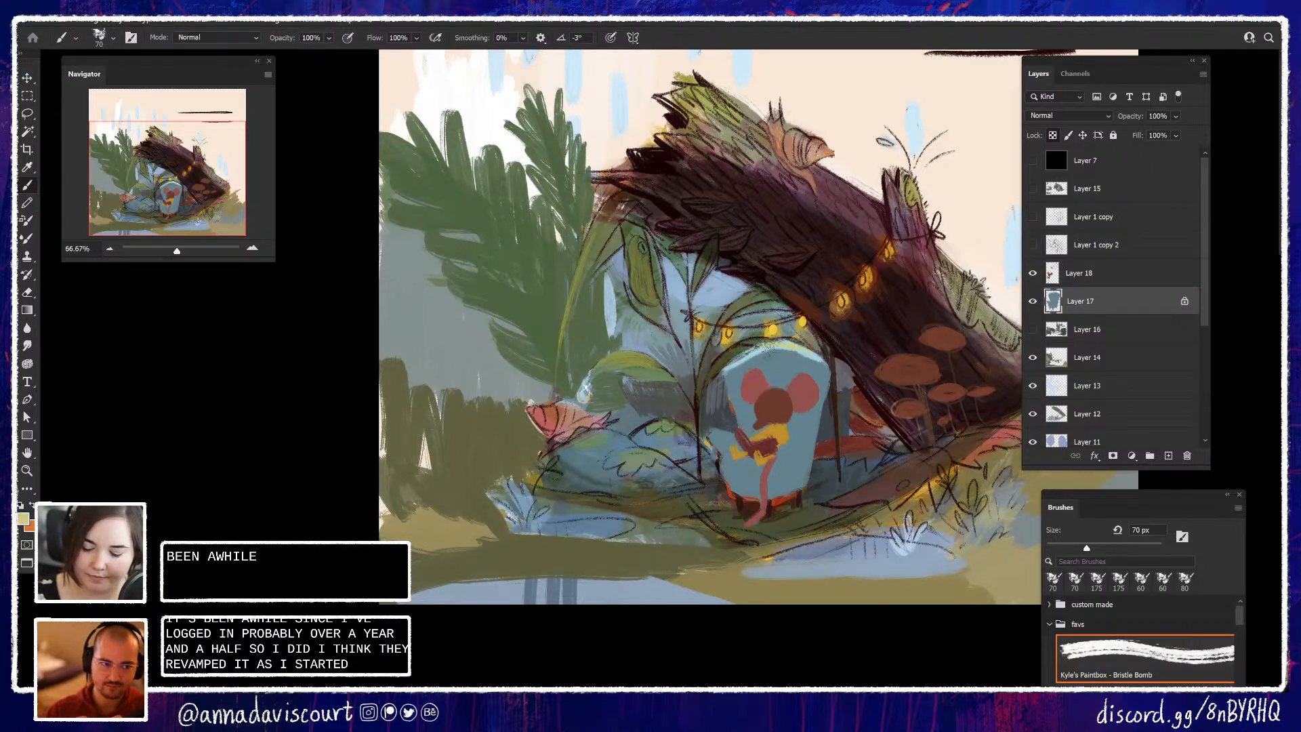
{"action": "left_click_drag", "start_coordinate": [789, 345], "coordinate": [811, 360]}
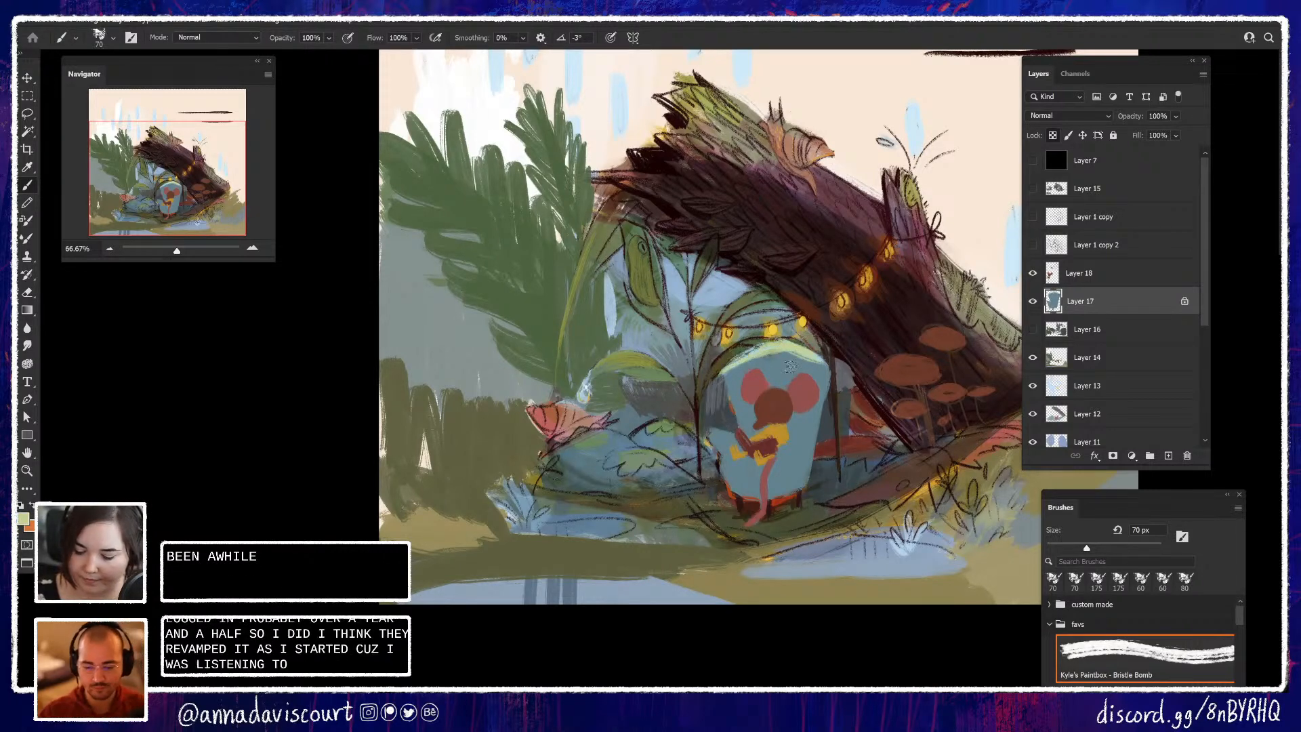
Try further highlight strokes on the armchair, undo them, and paint over its top edge in the chair's own blue
{"action": "left_click", "coordinate": [776, 366], "text": "alt"}
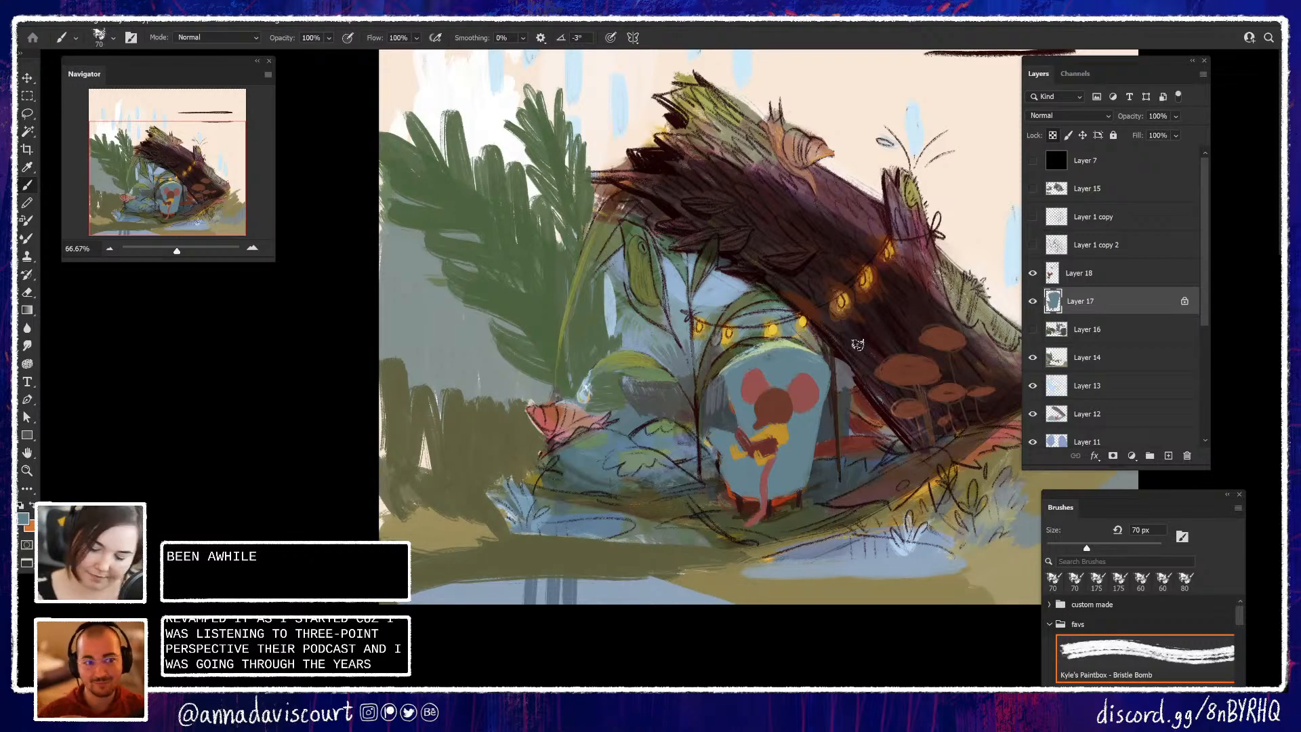
{"action": "left_click", "coordinate": [784, 352], "text": "alt"}
{"action": "left_click_drag", "start_coordinate": [783, 448], "coordinate": [815, 439]}
{"action": "key", "text": "ctrl+z"}
{"action": "key", "text": "ctrl+z"}
{"action": "key", "text": "ctrl+z"}
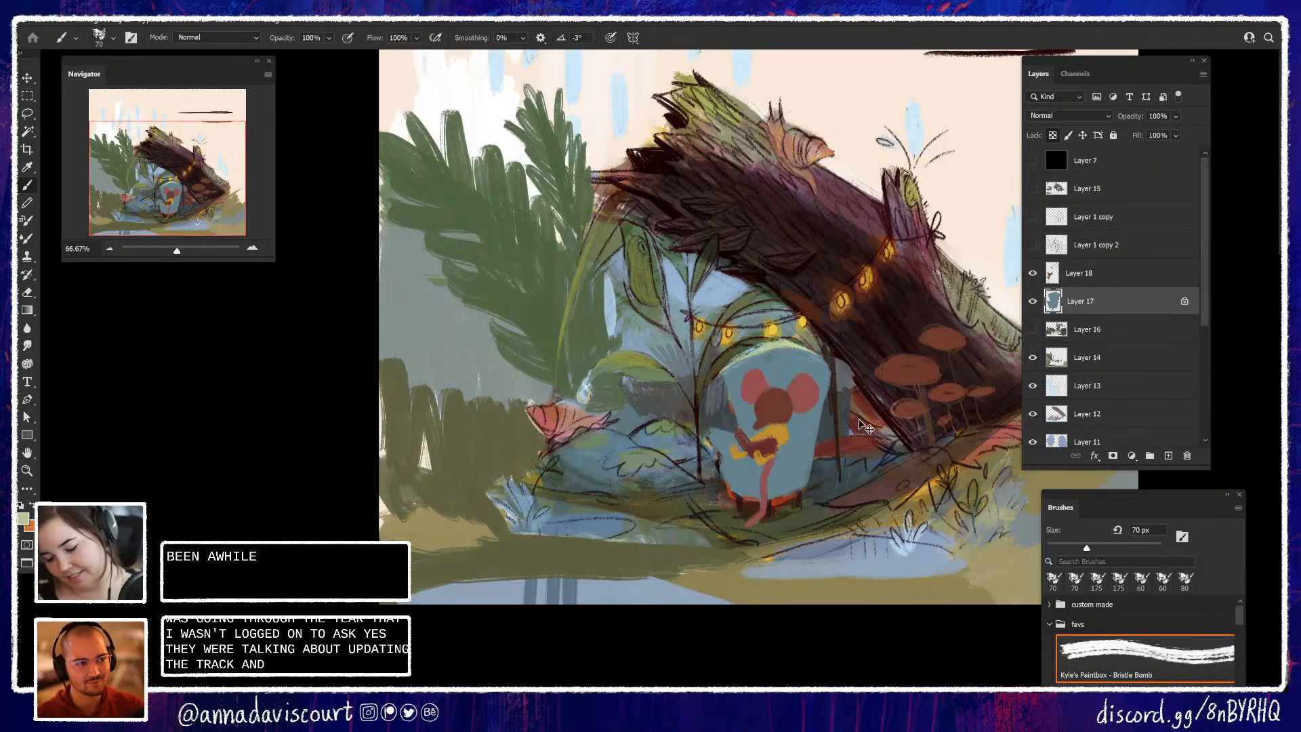
{"action": "left_click", "coordinate": [781, 387], "text": "alt"}
{"action": "left_click_drag", "start_coordinate": [784, 348], "coordinate": [713, 376]}
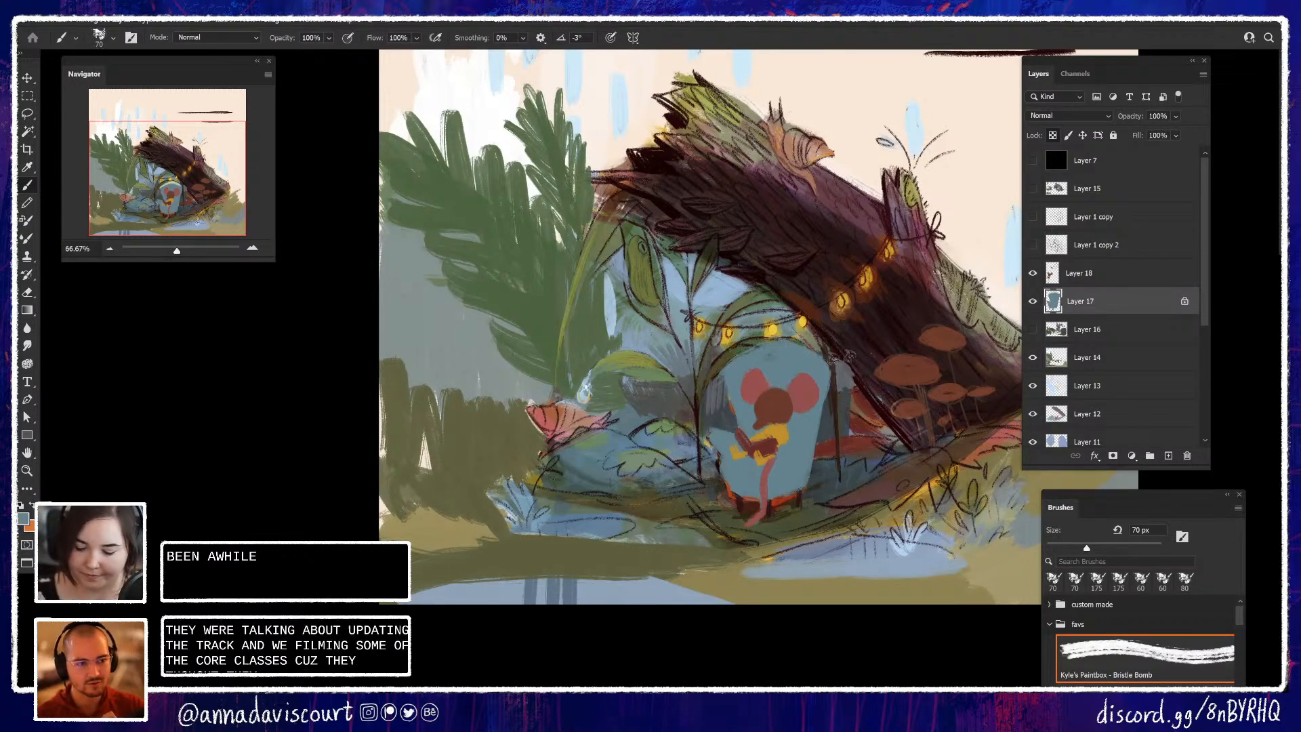
Unlock the transparent pixels of Layer 17 and clip a Hue/Saturation adjustment layer to it
{"action": "left_click", "coordinate": [1052, 135]}
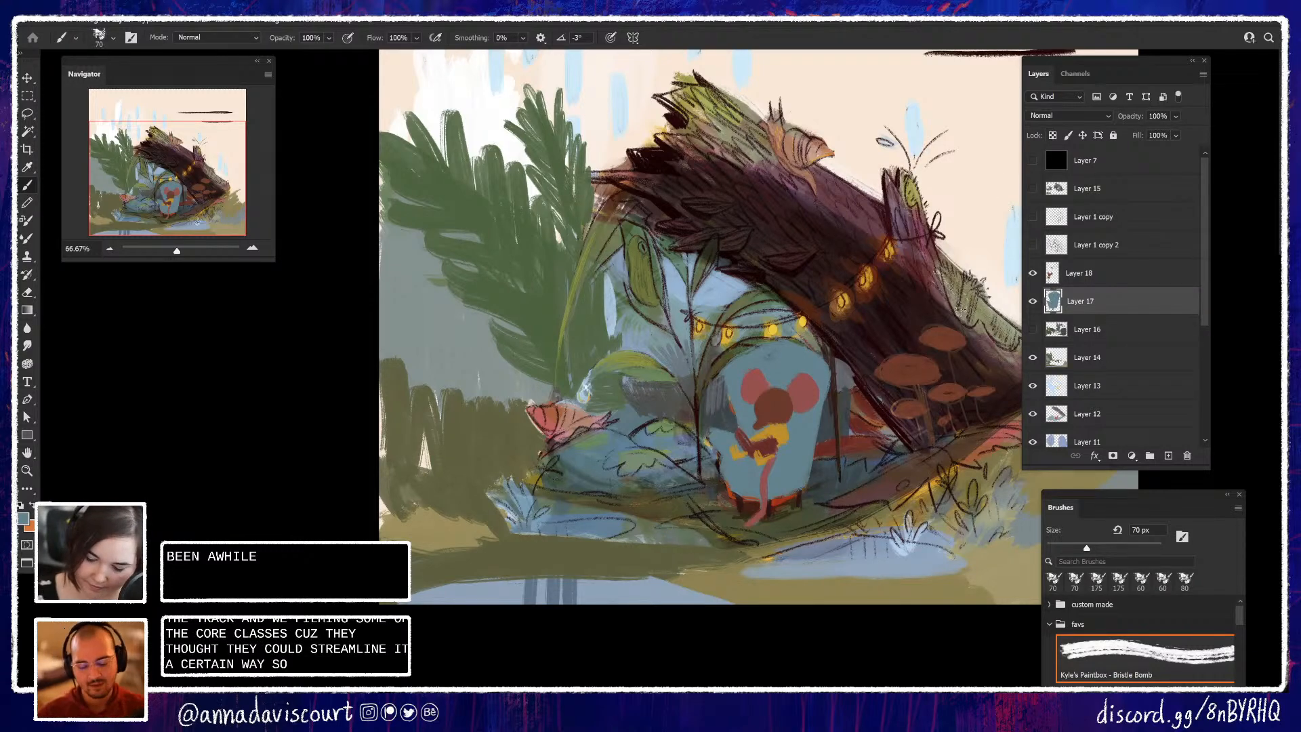
{"action": "left_click", "coordinate": [1131, 455]}
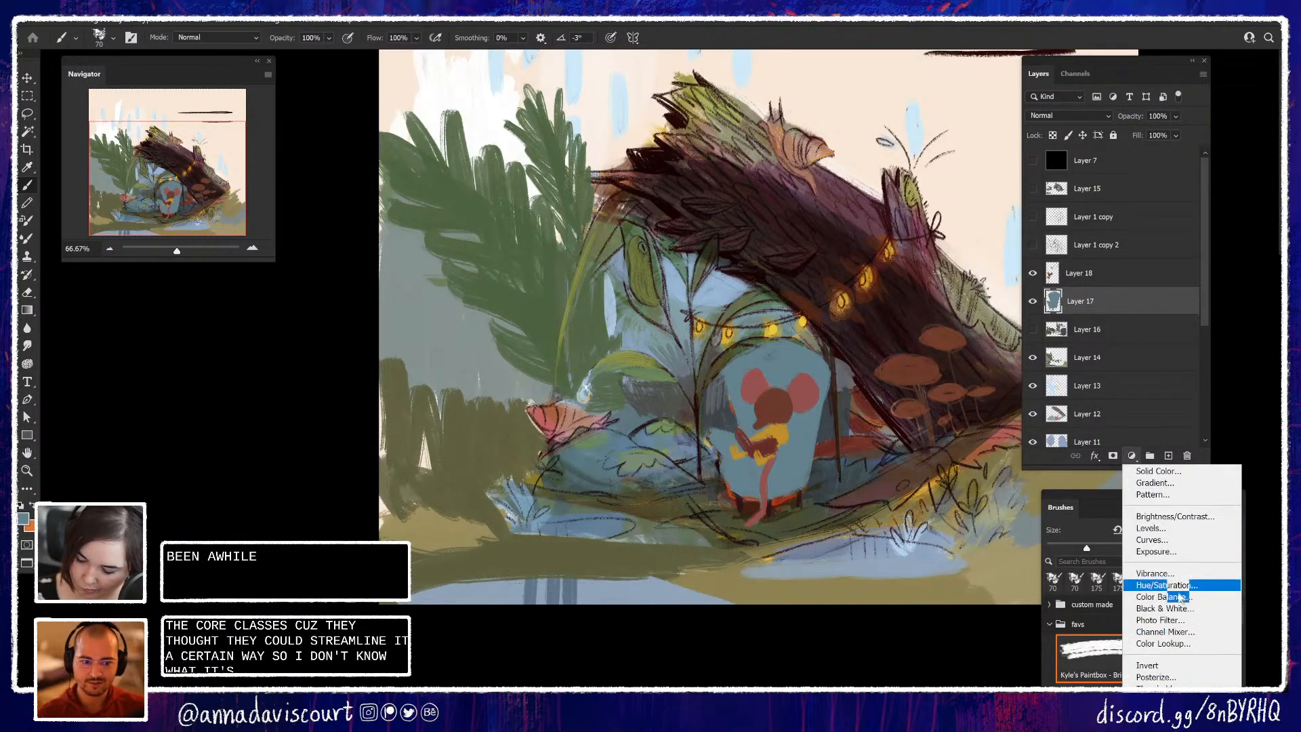
{"action": "left_click", "coordinate": [1160, 581]}
{"action": "left_click", "coordinate": [1114, 315], "text": "alt"}
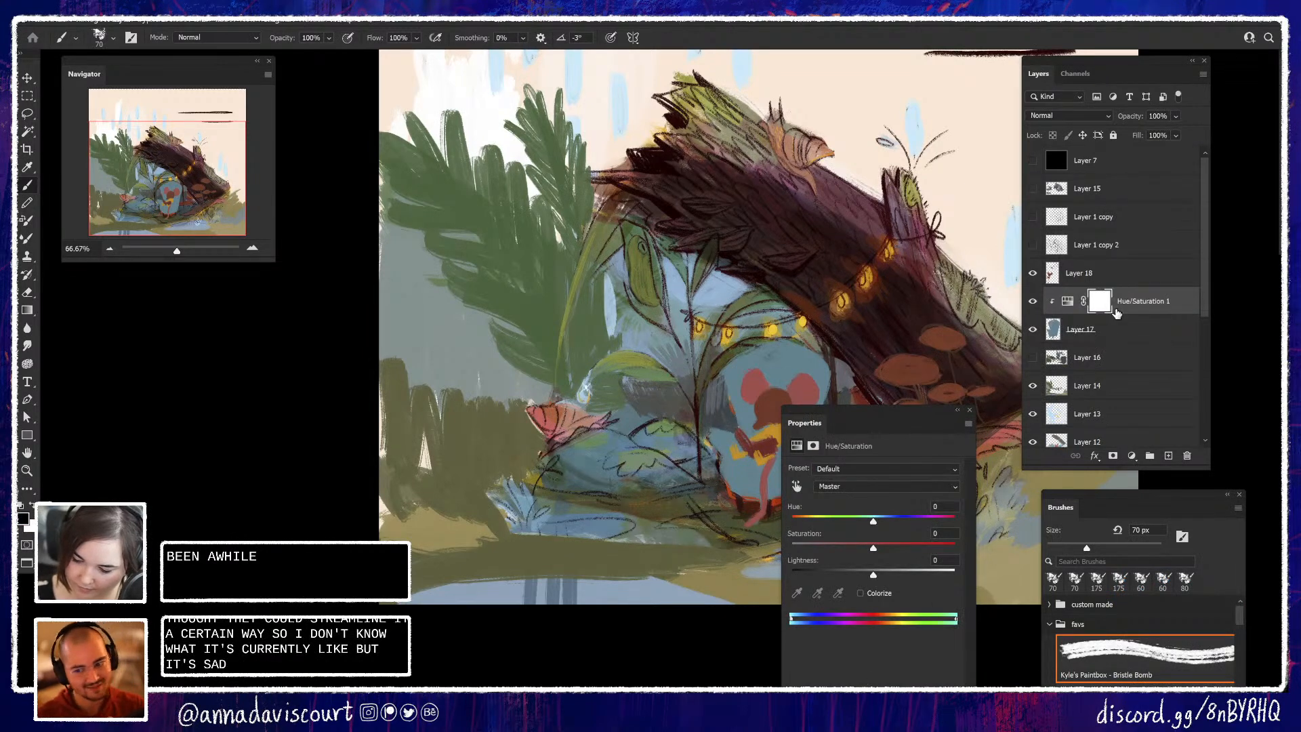
Recolour the armchair purple by setting the adjustment's Hue to +147, with its settings moved clear of the painting
{"action": "mouse_move", "coordinate": [899, 413]}
{"action": "left_mouse_down"}
{"action": "mouse_move", "coordinate": [1121, 313]}
{"action": "mouse_move", "coordinate": [1118, 331]}
{"action": "left_mouse_up"}
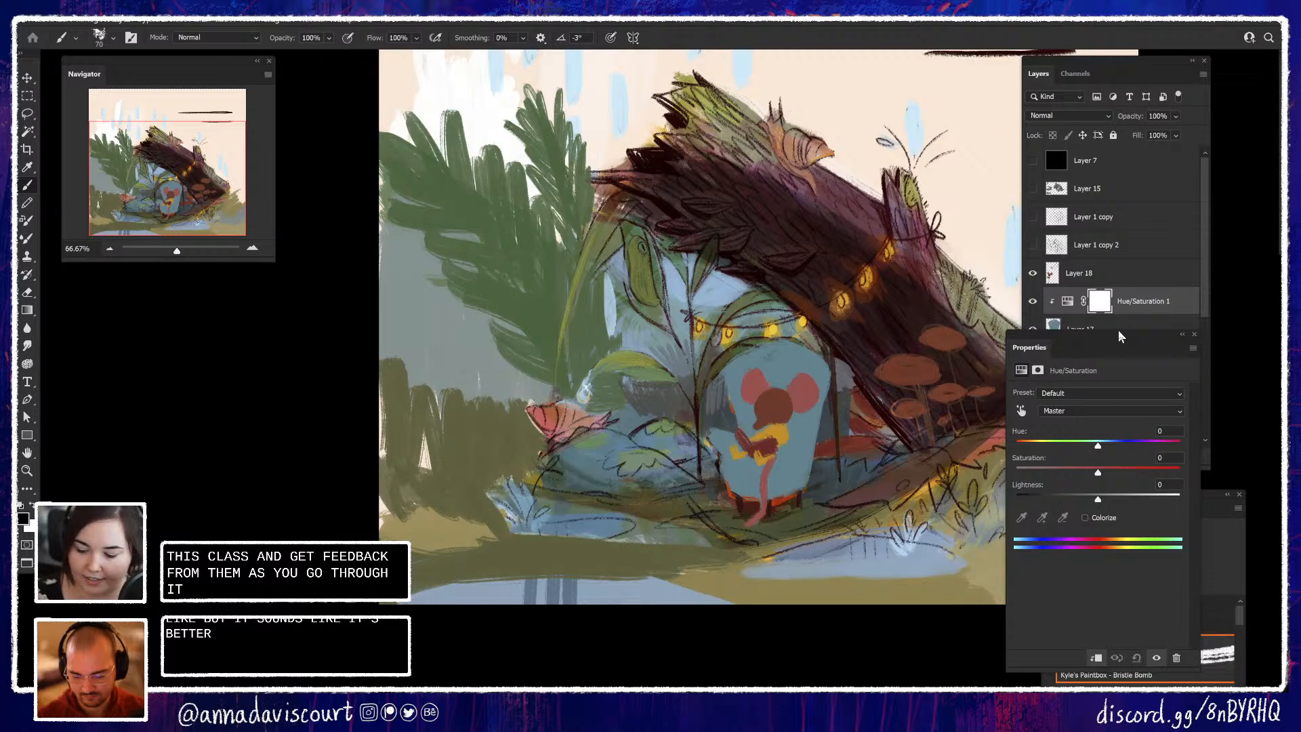
{"action": "left_click_drag", "start_coordinate": [1119, 332], "coordinate": [1065, 340]}
{"action": "left_click_drag", "start_coordinate": [1060, 445], "coordinate": [1034, 447]}
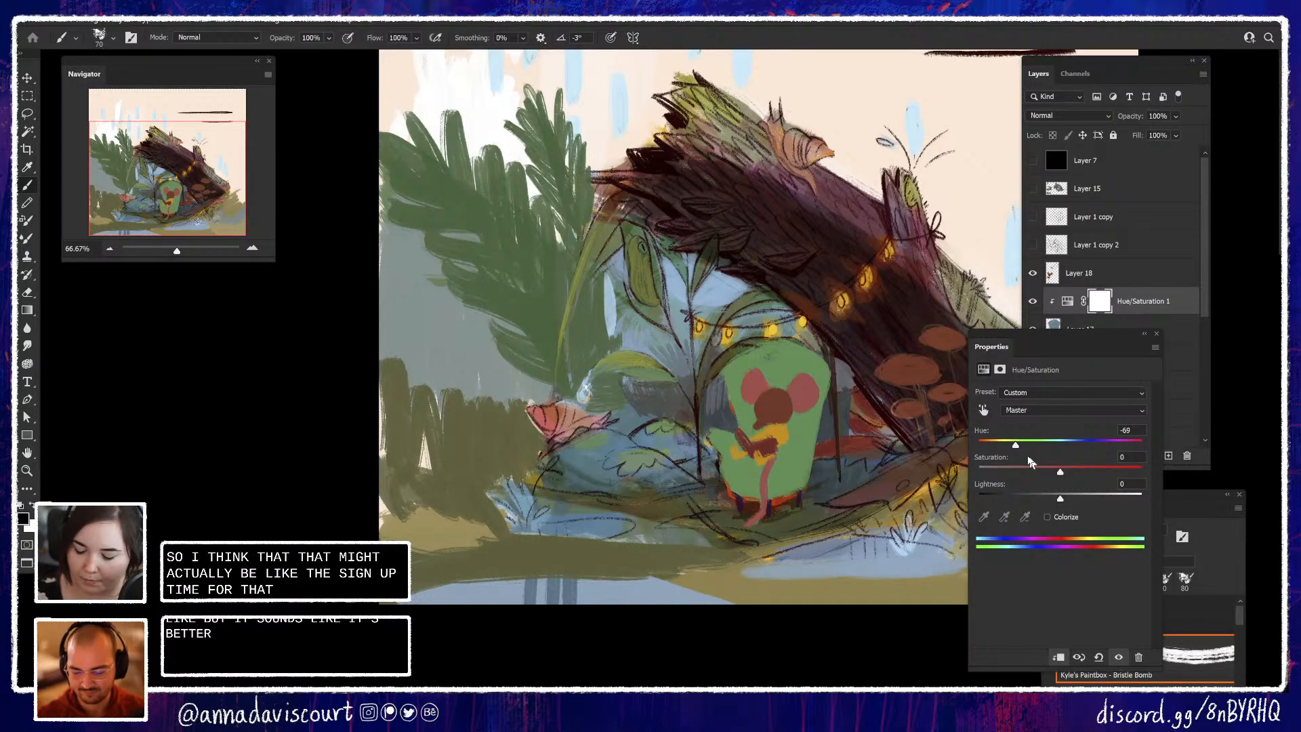
{"action": "left_click_drag", "start_coordinate": [1016, 443], "coordinate": [1130, 449]}
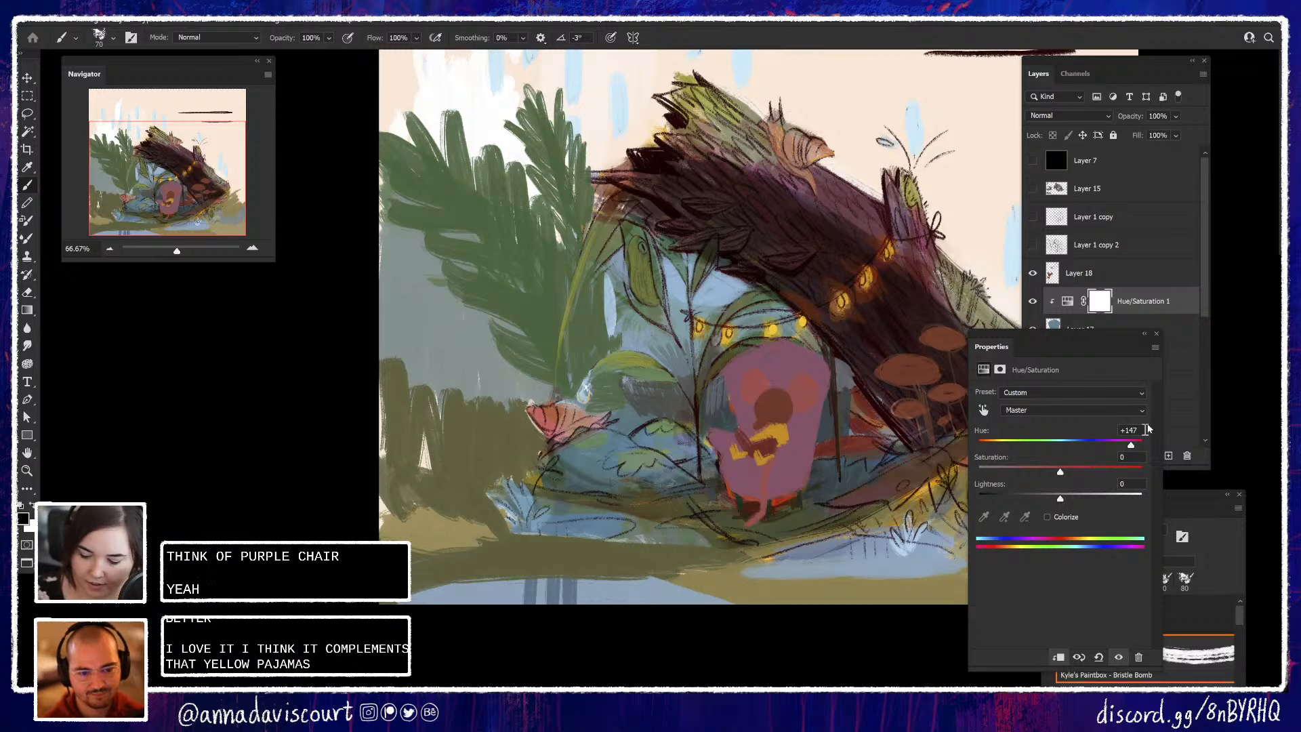
Toggle the Hue/Saturation adjustment to compare the chair colours, and merge it into Layer 17
{"action": "left_click", "coordinate": [1156, 333]}
{"action": "left_click", "coordinate": [1033, 301]}
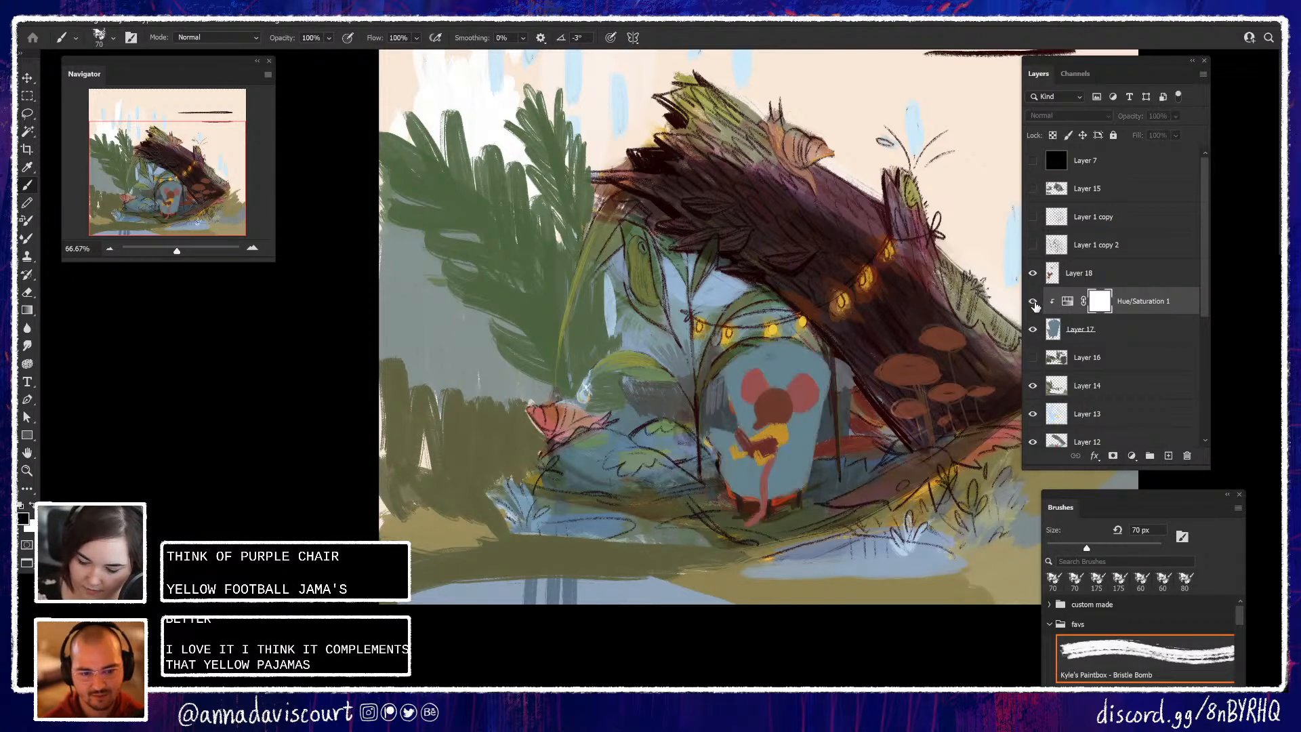
{"action": "left_click", "coordinate": [1032, 301]}
{"action": "left_click", "coordinate": [1067, 300]}
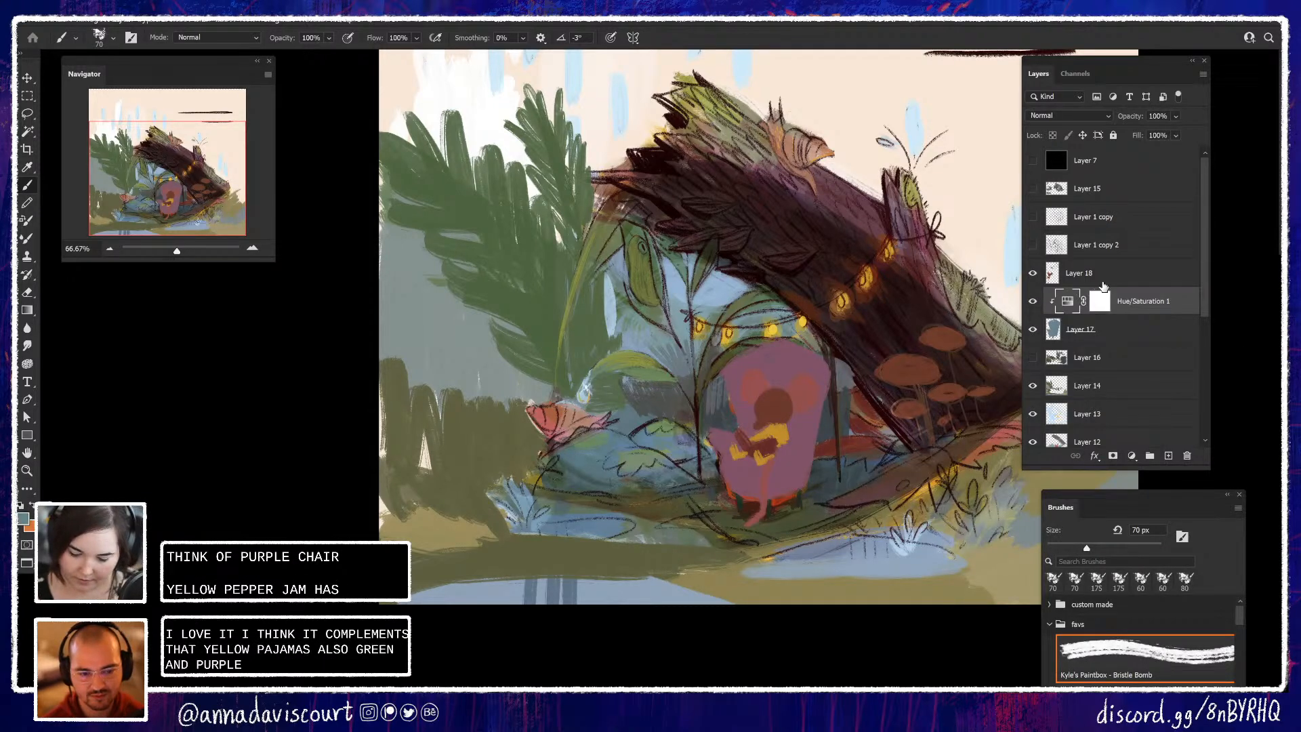
{"action": "key", "text": "ctrl+e"}
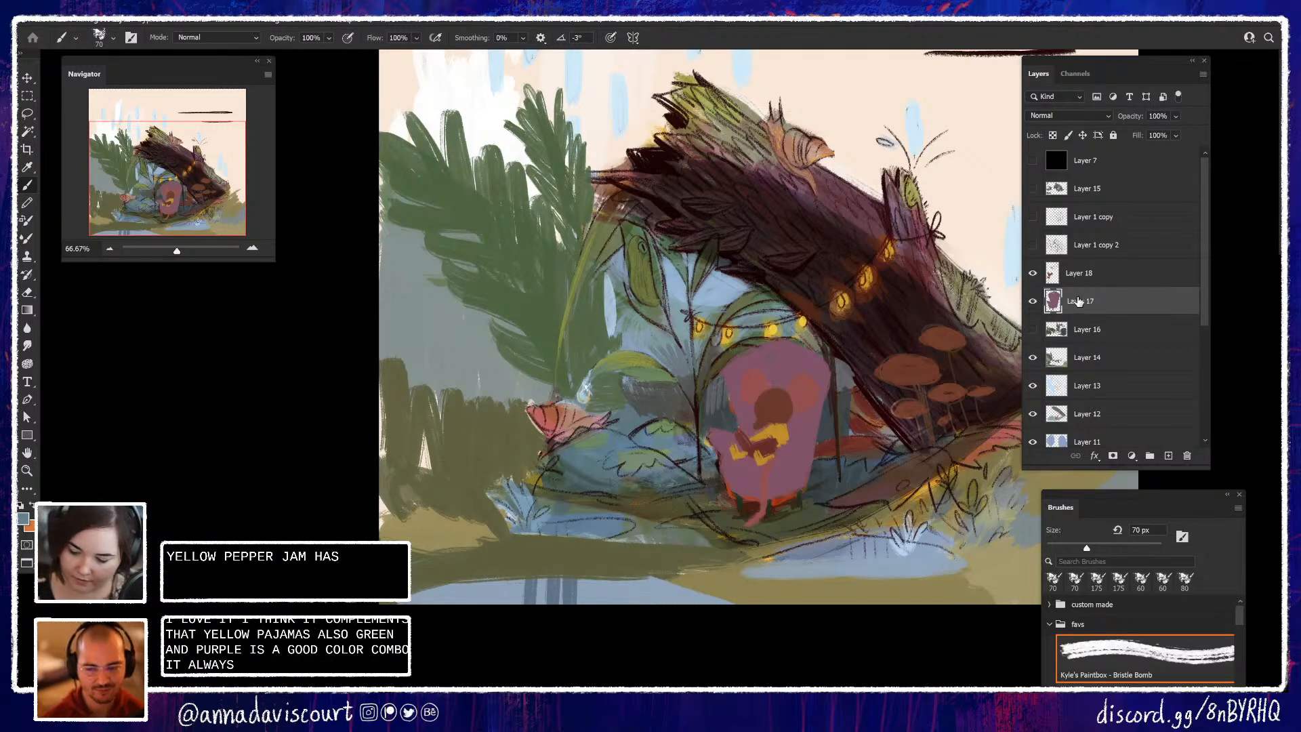
Lock Layer 17's transparent pixels, paint the armchair's rim and armrests in a lighter pink based on its purple, and toggle the layer to check
{"action": "left_click", "coordinate": [784, 360], "text": "alt"}
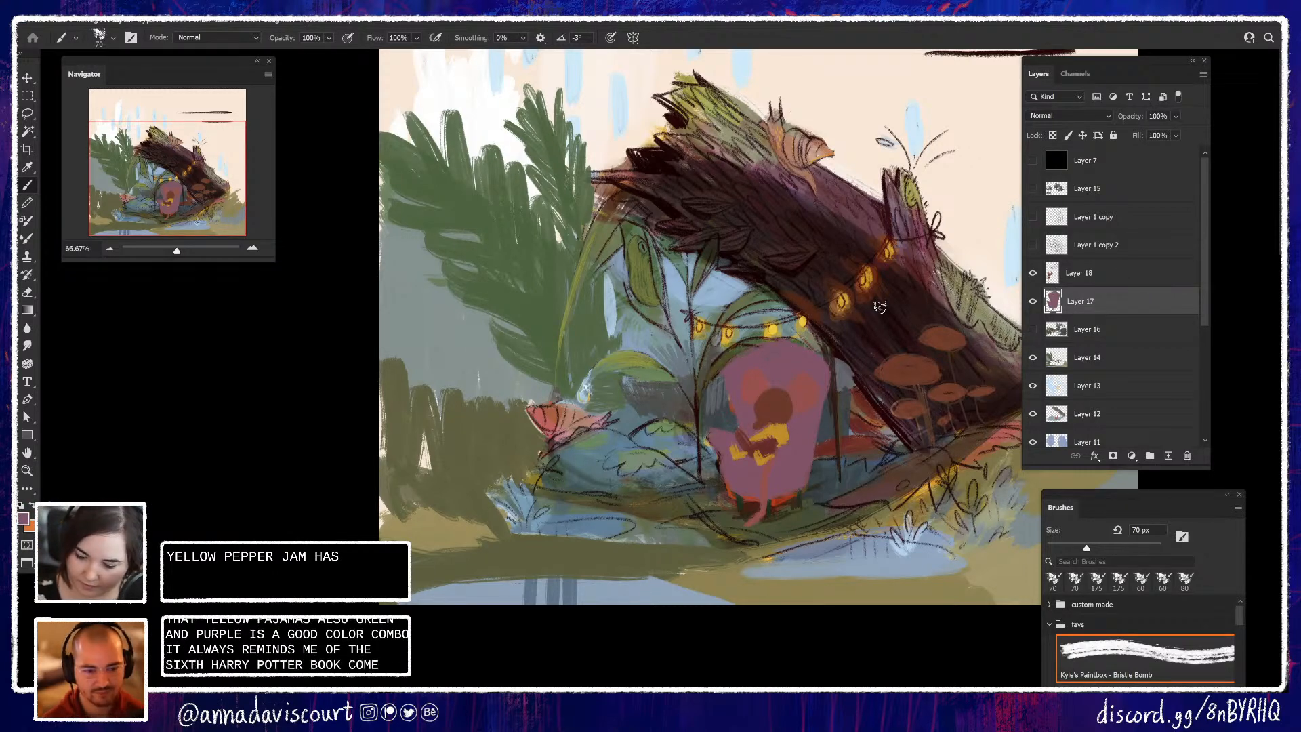
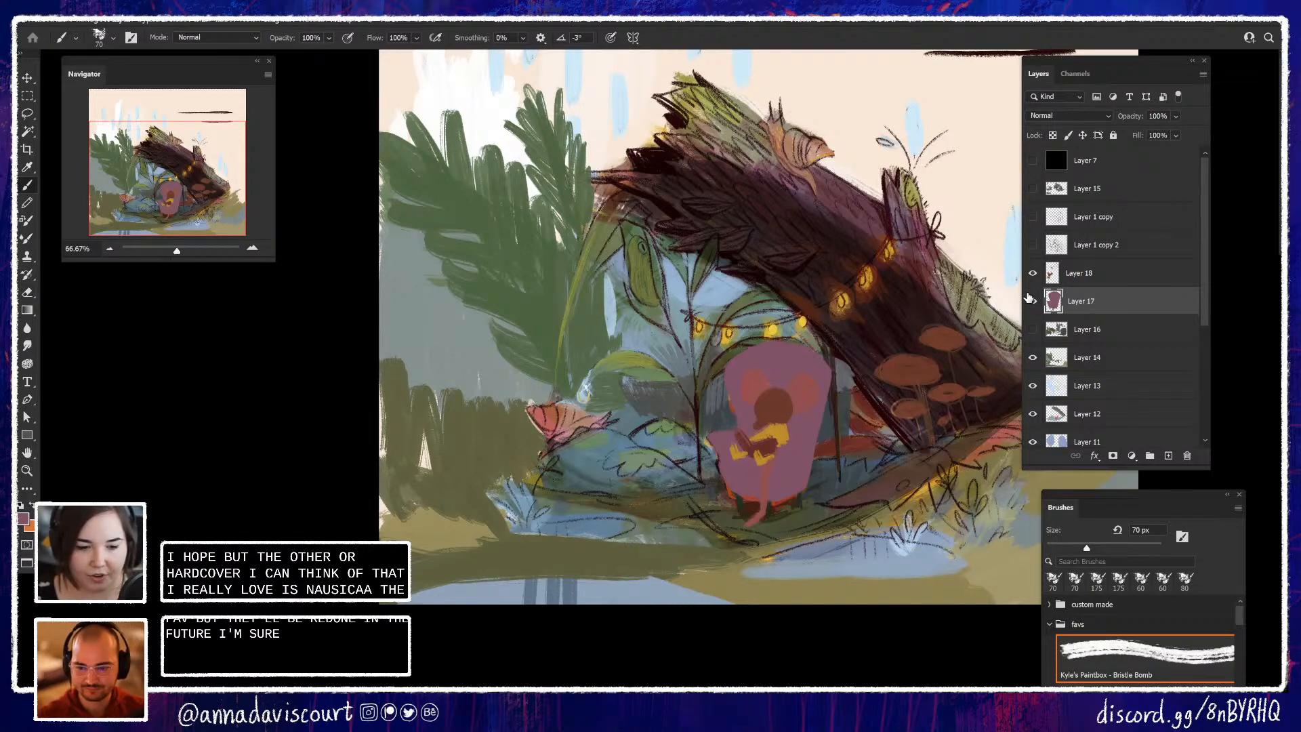
{"action": "left_click", "coordinate": [1033, 301]}
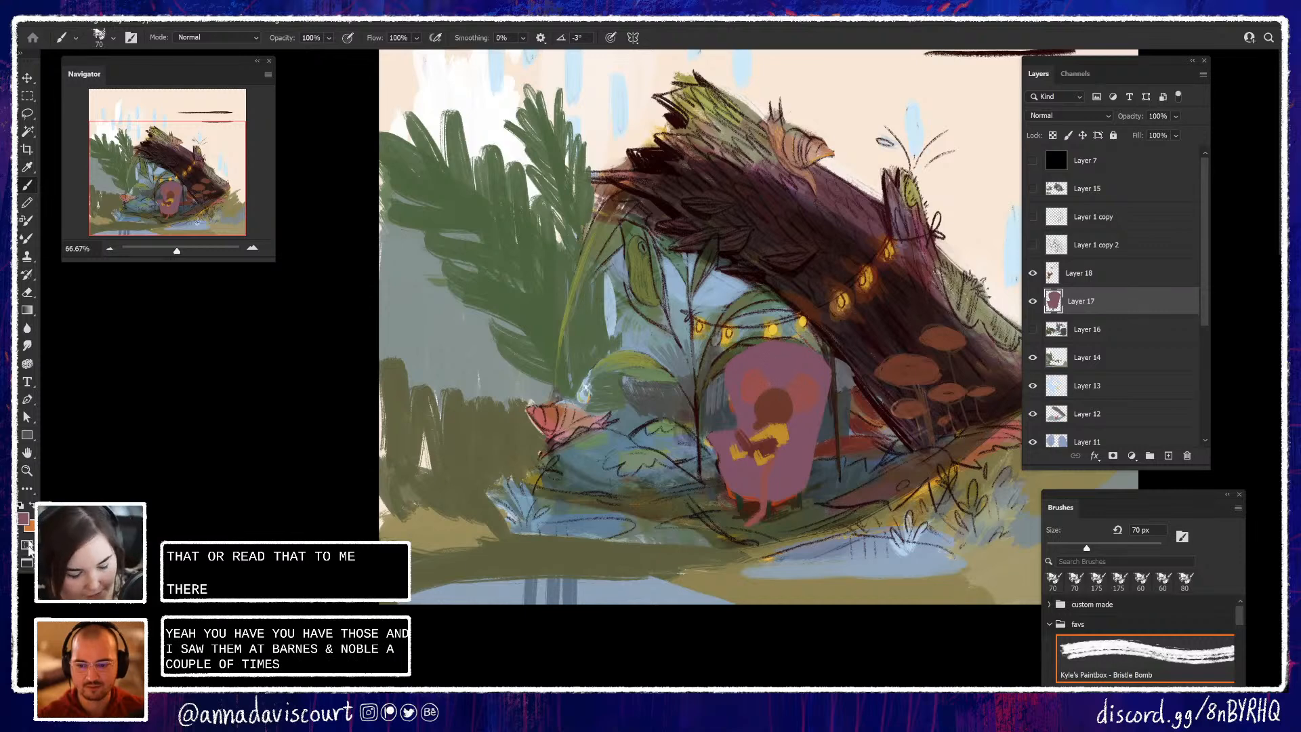
{"action": "left_click", "coordinate": [23, 519]}
{"action": "left_click_drag", "start_coordinate": [924, 214], "coordinate": [949, 183]}
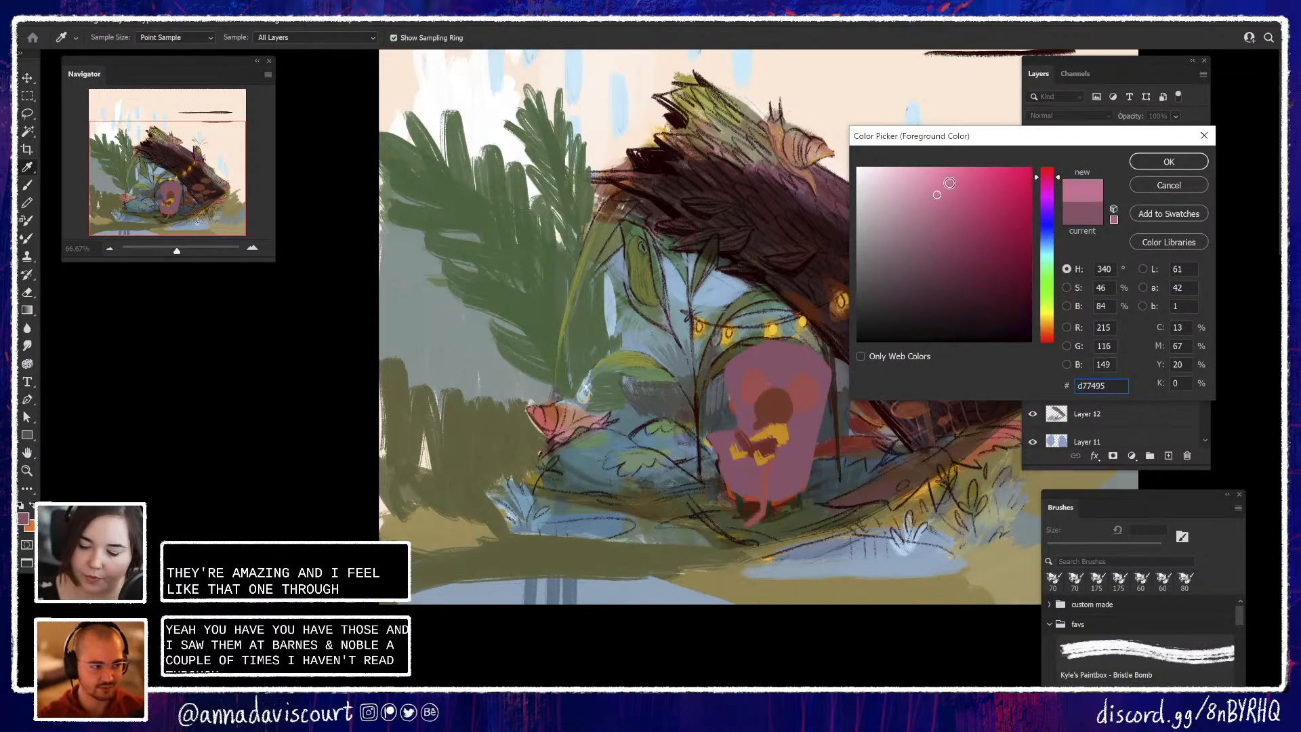
{"action": "left_click_drag", "start_coordinate": [1047, 176], "coordinate": [1106, 163]}
{"action": "left_click", "coordinate": [1149, 166]}
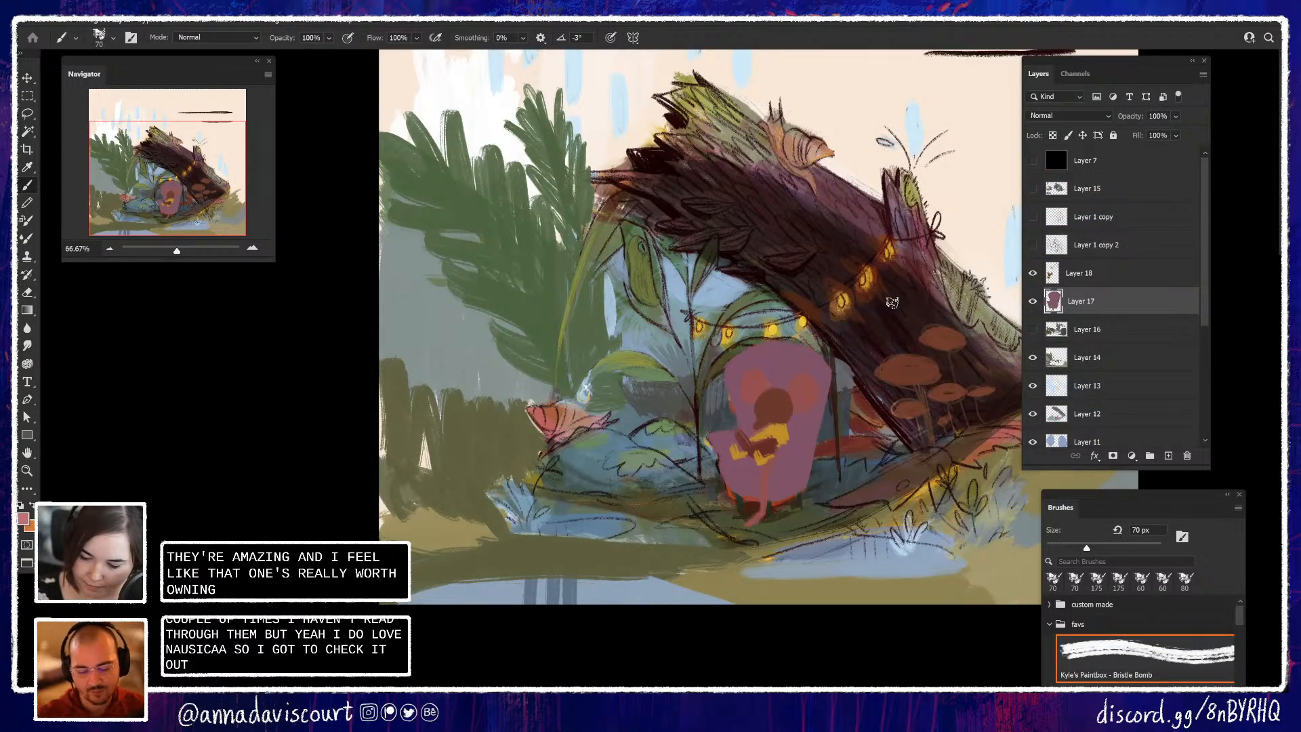
{"action": "left_click", "coordinate": [1052, 135]}
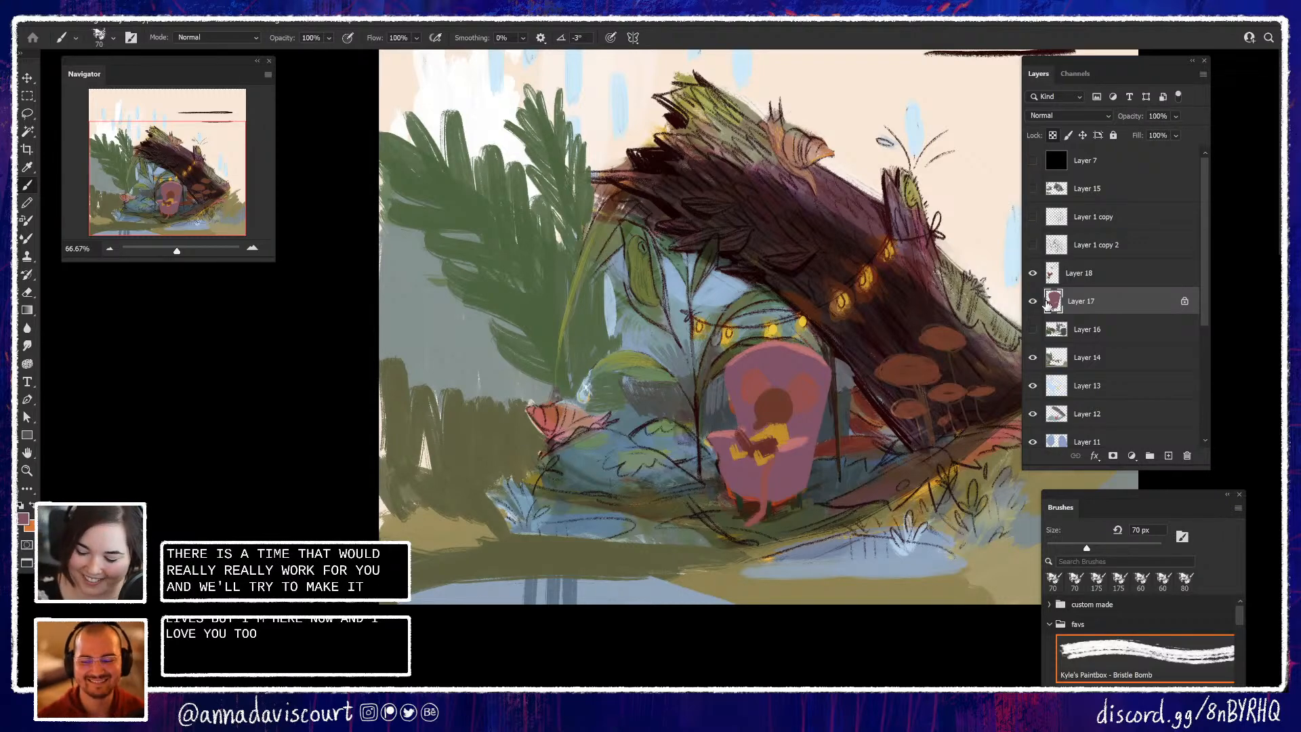
{"action": "left_click", "coordinate": [1033, 301]}
{"action": "left_click", "coordinate": [1032, 301]}
Select Layer 16 and make it visible beneath the armchair
{"action": "left_click_drag", "start_coordinate": [857, 499], "coordinate": [814, 489]}
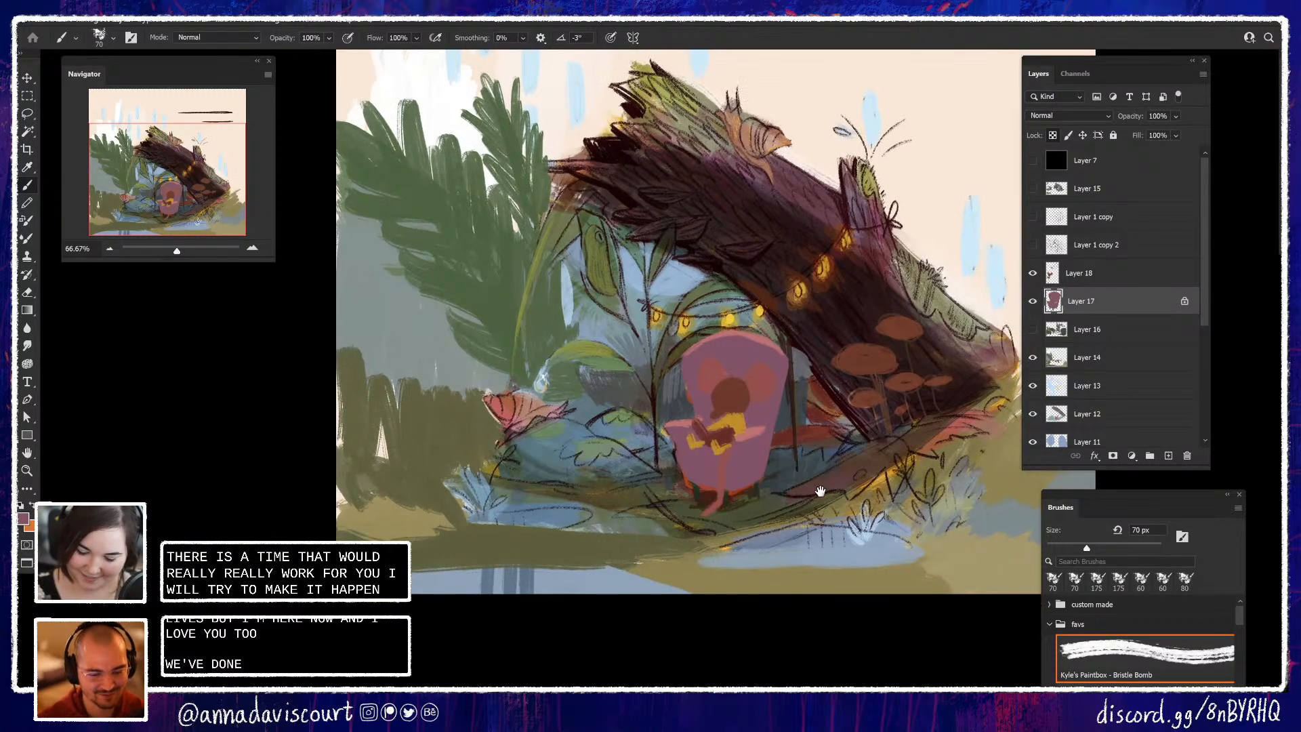
{"action": "key", "text": "alt"}
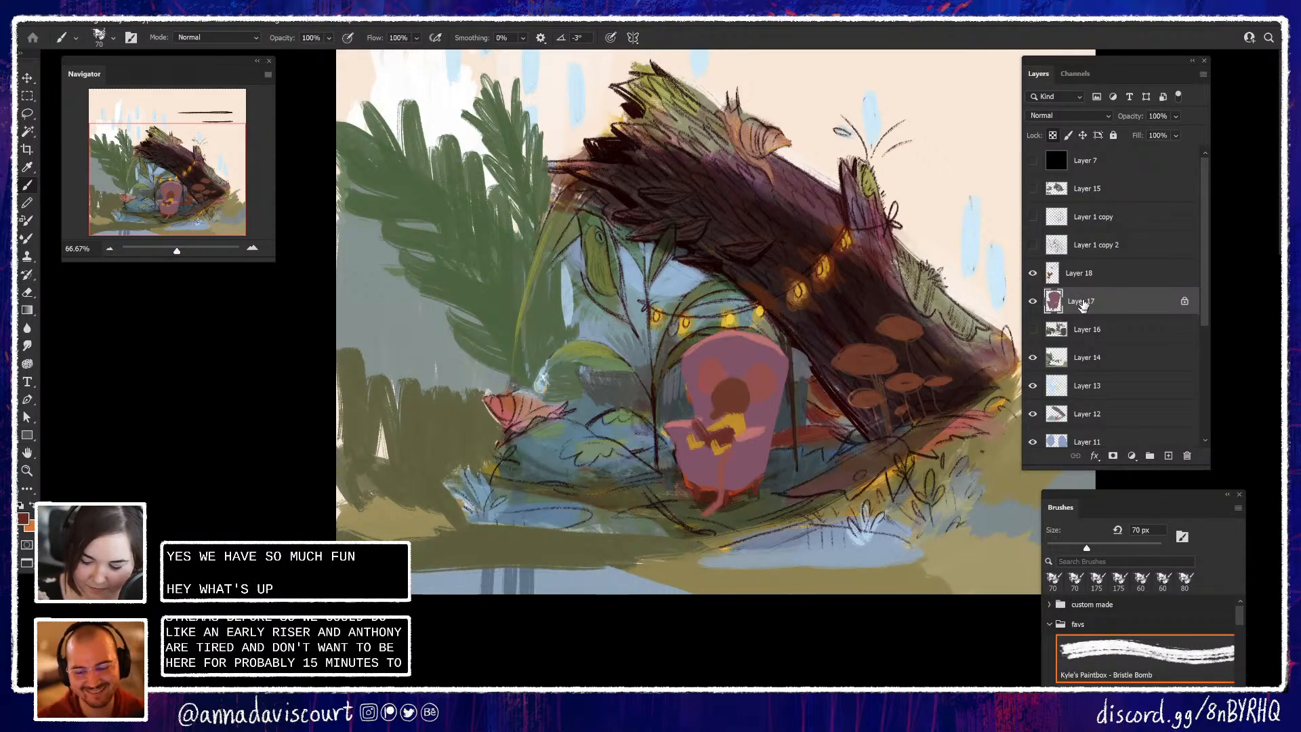
{"action": "left_click", "coordinate": [1070, 331]}
{"action": "left_click", "coordinate": [1034, 330]}
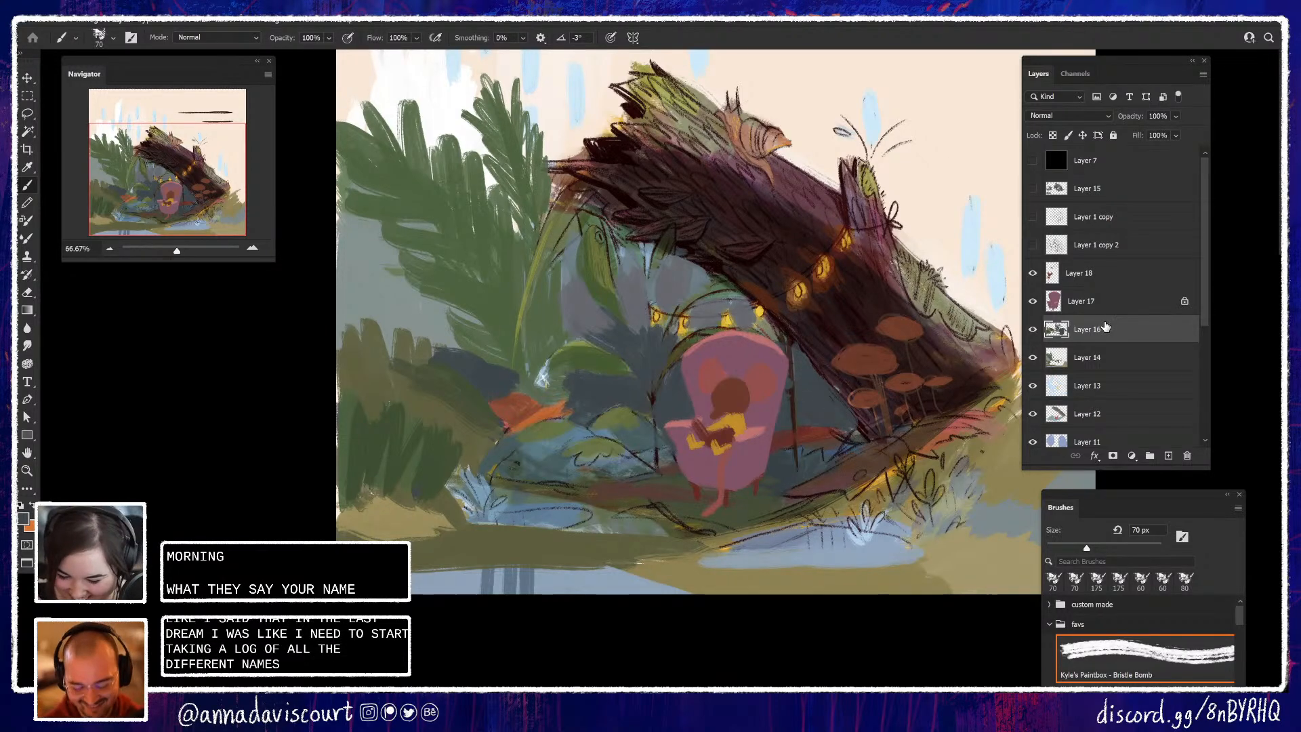
Build up the large fern fronds on Layer 16 with dark green strokes, using colour sampled from the foliage
{"action": "mouse_move", "coordinate": [859, 559]}
{"action": "left_mouse_down"}
{"action": "mouse_move", "coordinate": [828, 613]}
{"action": "mouse_move", "coordinate": [854, 598]}
{"action": "mouse_move", "coordinate": [851, 629]}
{"action": "left_mouse_up"}
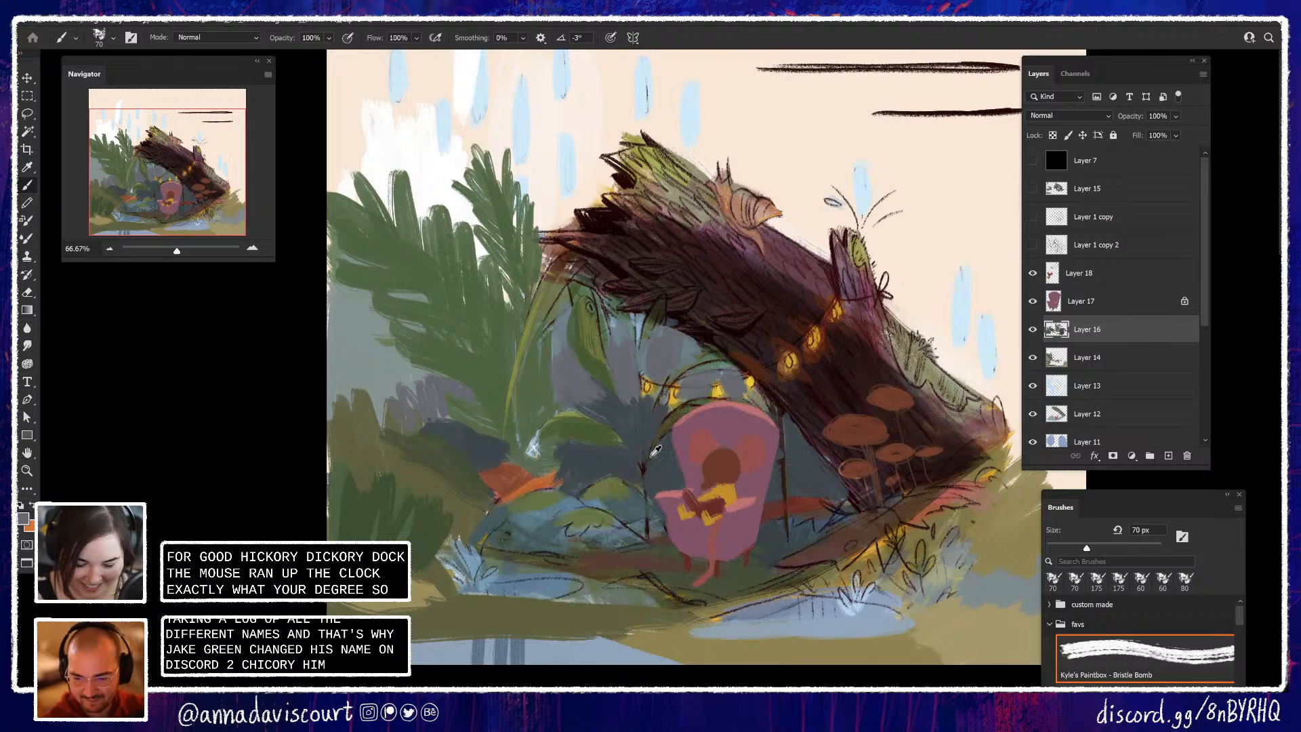
{"action": "left_click", "coordinate": [418, 542], "text": "alt"}
{"action": "mouse_move", "coordinate": [485, 357]}
{"action": "left_mouse_down"}
{"action": "mouse_move", "coordinate": [500, 412]}
{"action": "mouse_move", "coordinate": [474, 418]}
{"action": "mouse_move", "coordinate": [495, 434]}
{"action": "left_mouse_up"}
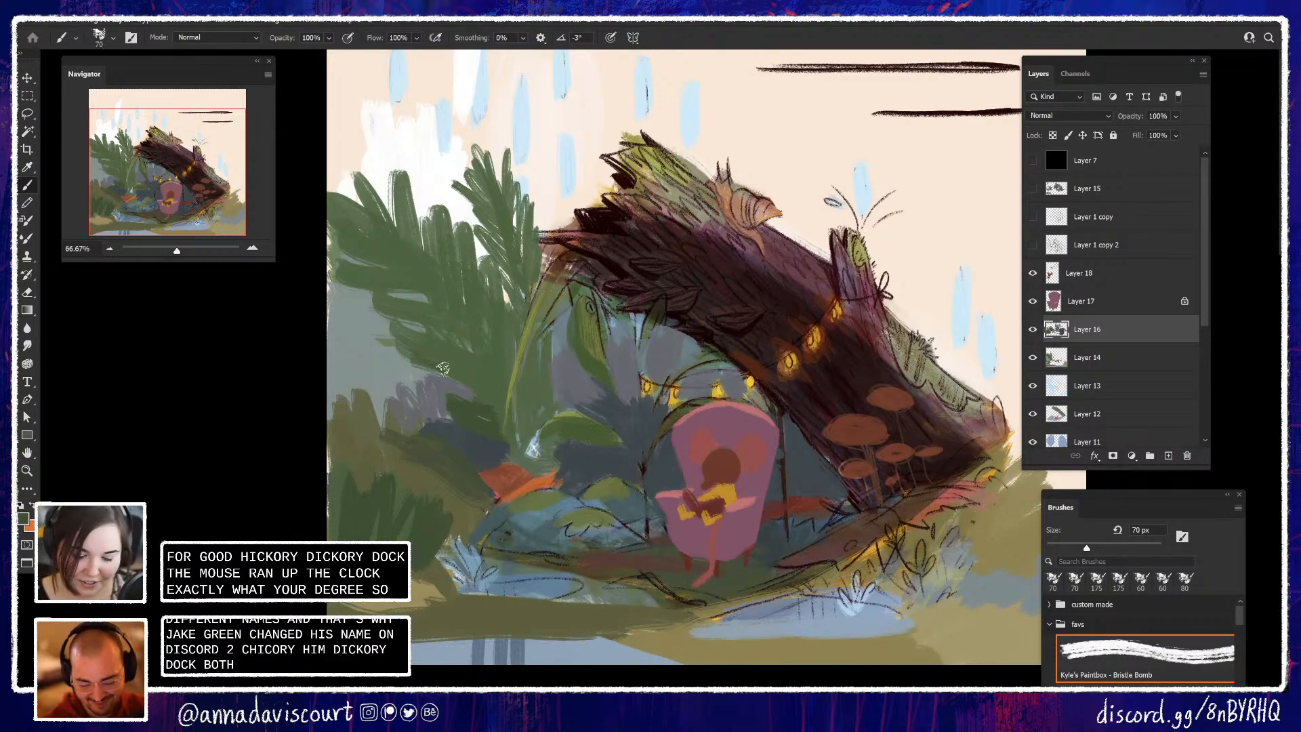
{"action": "mouse_move", "coordinate": [431, 356]}
{"action": "left_mouse_down"}
{"action": "mouse_move", "coordinate": [416, 331]}
{"action": "mouse_move", "coordinate": [496, 378]}
{"action": "left_mouse_up"}
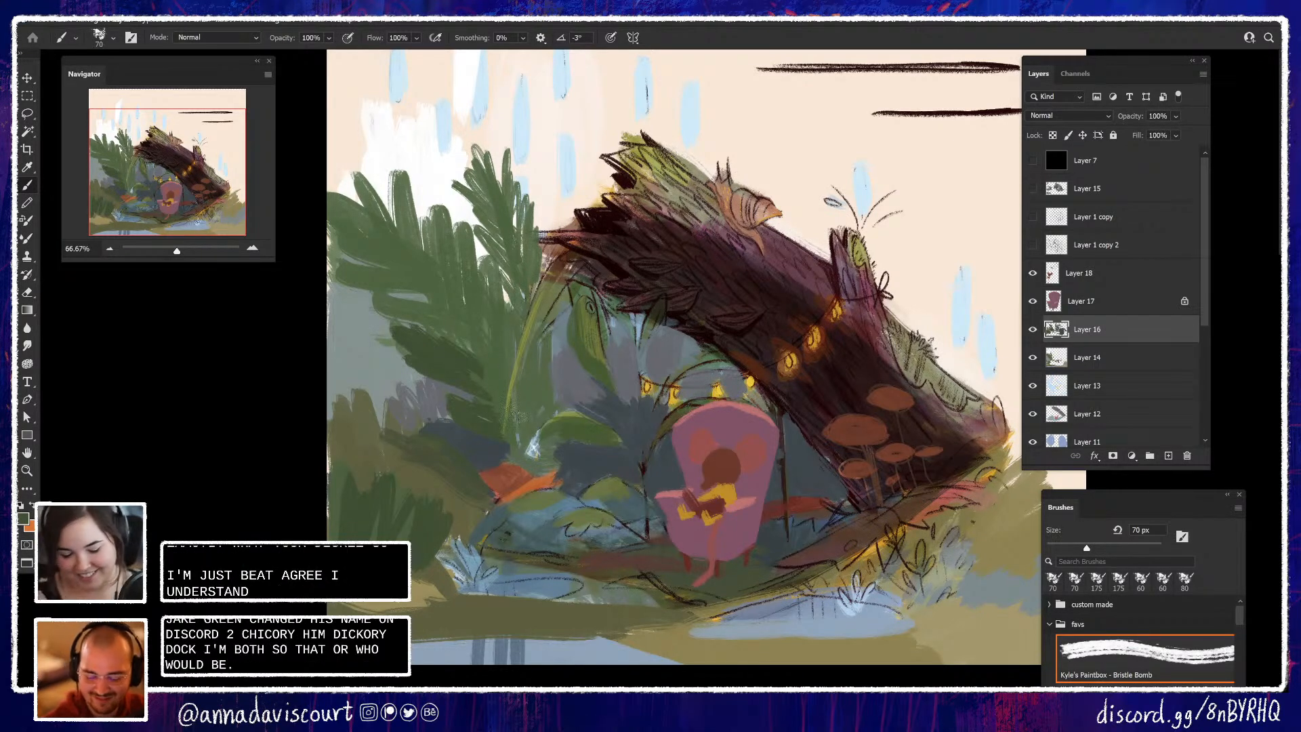
{"action": "left_click_drag", "start_coordinate": [501, 430], "coordinate": [404, 255]}
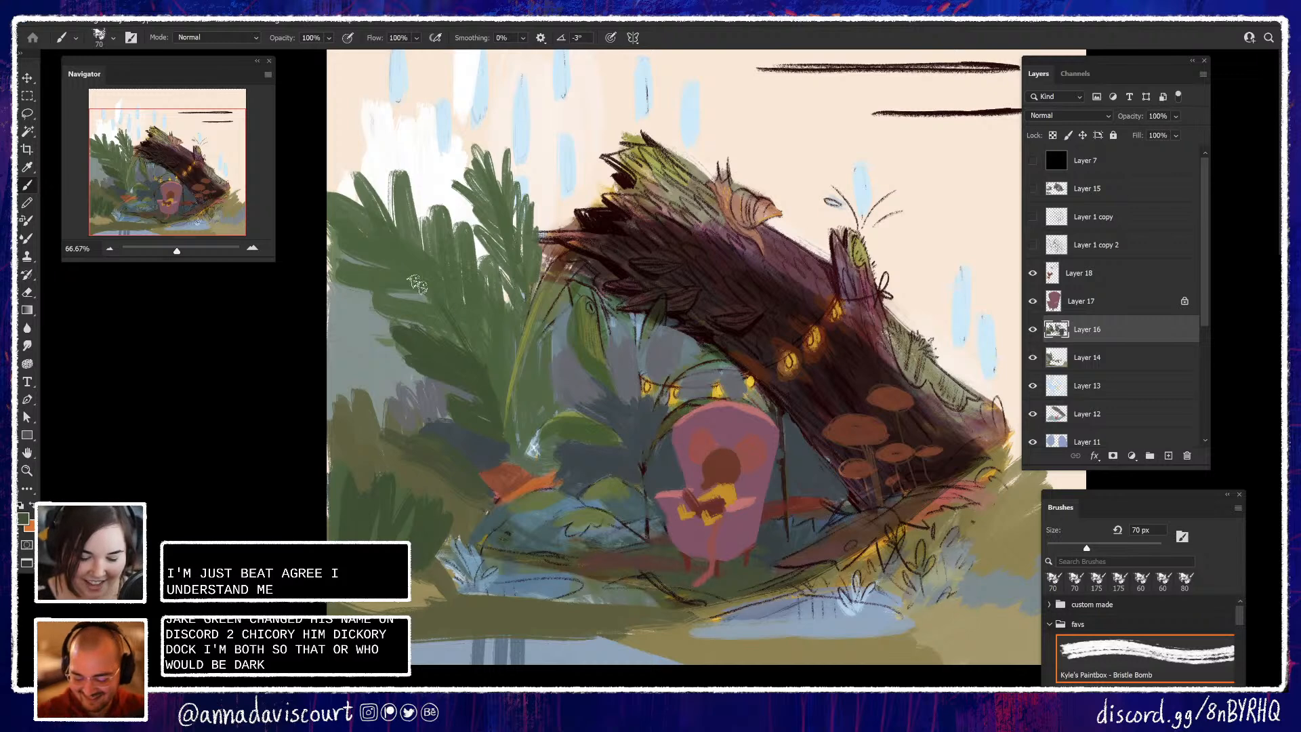
{"action": "mouse_move", "coordinate": [463, 342]}
{"action": "left_mouse_down"}
{"action": "mouse_move", "coordinate": [384, 300]}
{"action": "mouse_move", "coordinate": [435, 307]}
{"action": "left_mouse_up"}
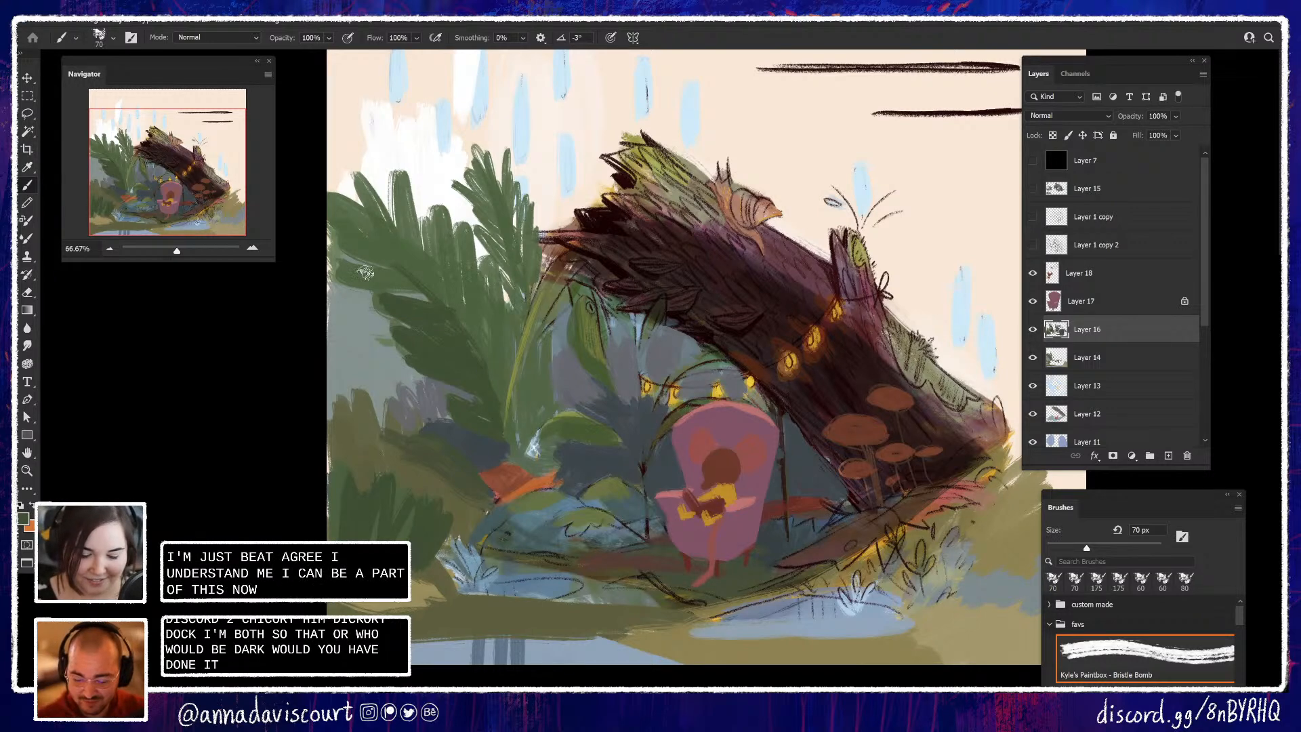
{"action": "mouse_move", "coordinate": [366, 273]}
{"action": "left_mouse_down"}
{"action": "mouse_move", "coordinate": [405, 283]}
{"action": "mouse_move", "coordinate": [348, 266]}
{"action": "mouse_move", "coordinate": [375, 245]}
{"action": "mouse_move", "coordinate": [349, 251]}
{"action": "left_mouse_up"}
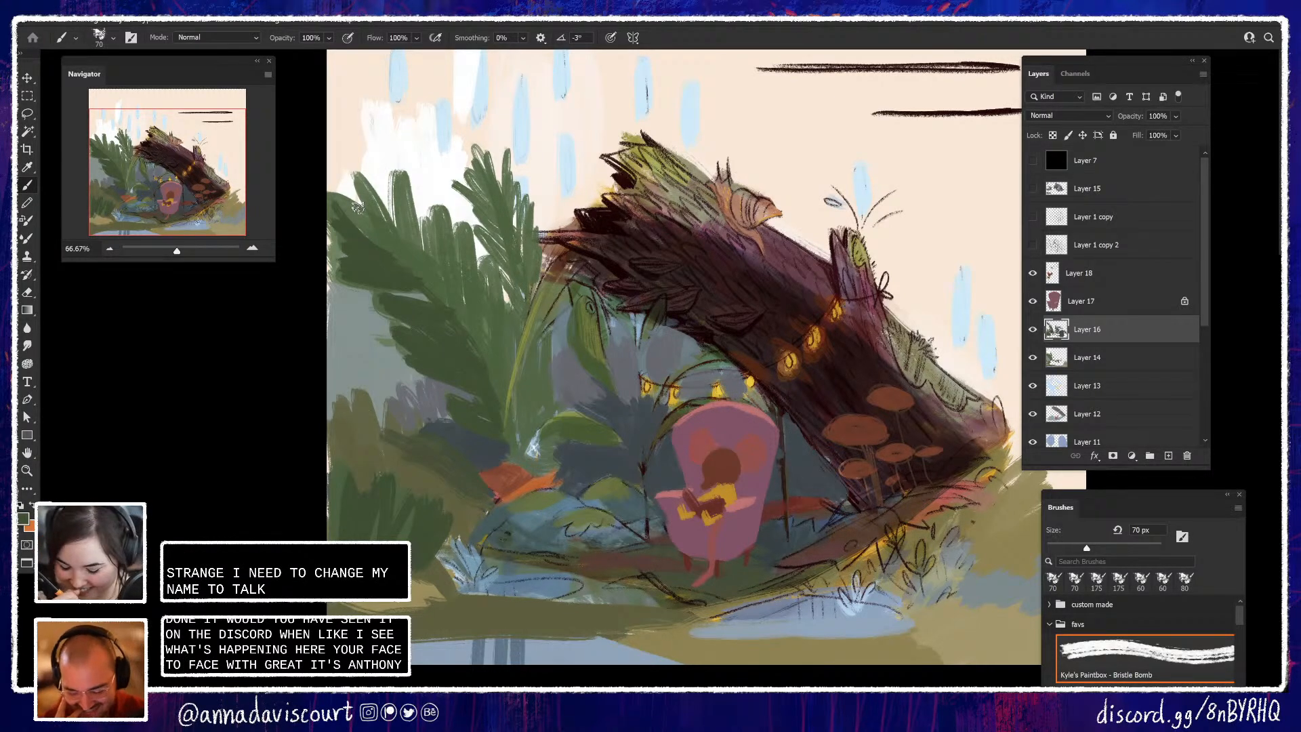
Paint the mouse's eyes and nose on Layer 18 with a 35 px brush in a dark brown sampled from the log
{"action": "mouse_move", "coordinate": [903, 567]}
{"action": "left_mouse_down"}
{"action": "mouse_move", "coordinate": [845, 590]}
{"action": "mouse_move", "coordinate": [913, 550]}
{"action": "left_mouse_up"}
{"action": "left_click", "coordinate": [1117, 276]}
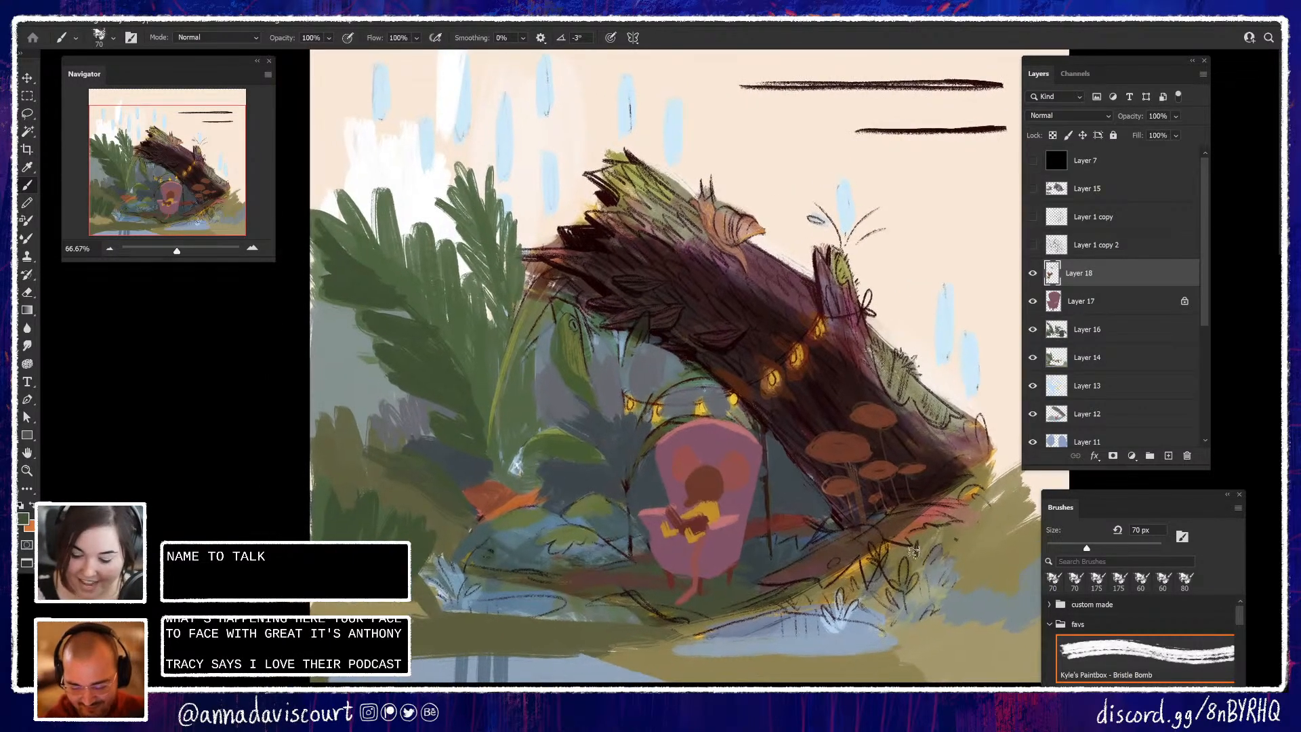
{"action": "left_click", "coordinate": [827, 399], "text": "alt"}
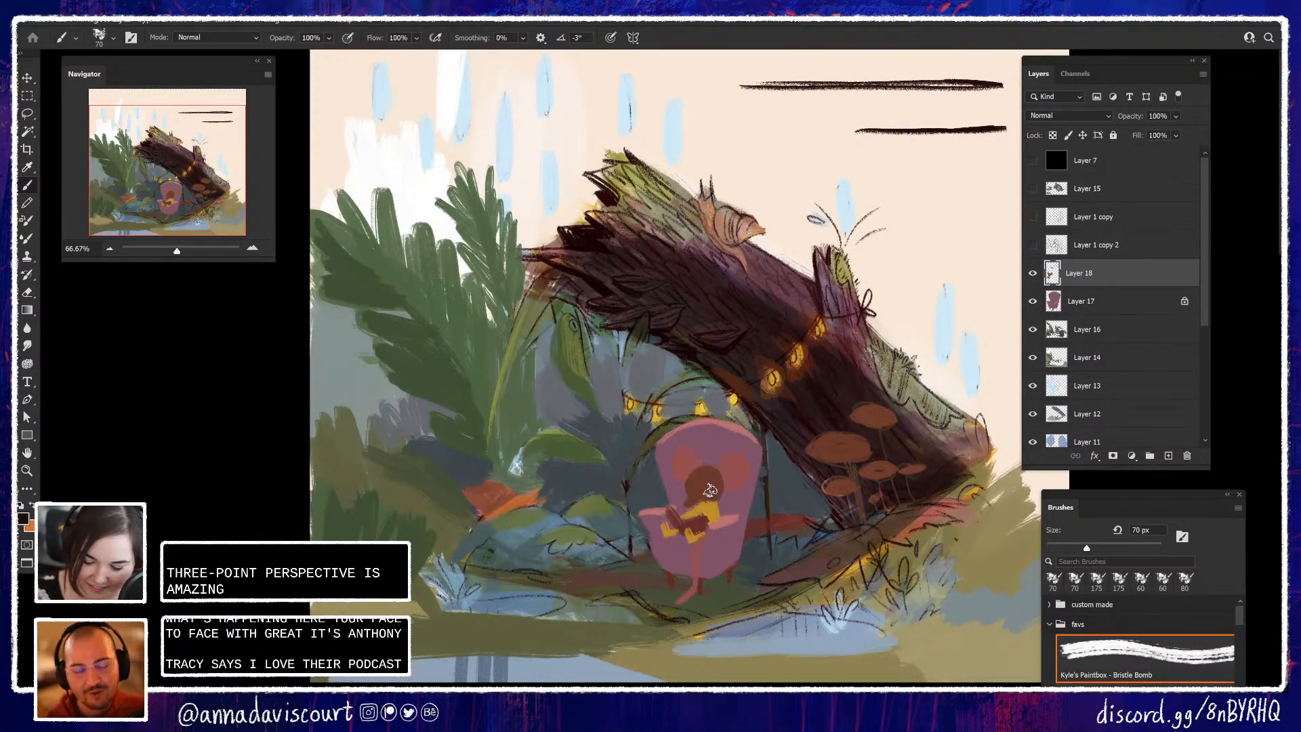
{"action": "left_click", "coordinate": [1145, 698]}
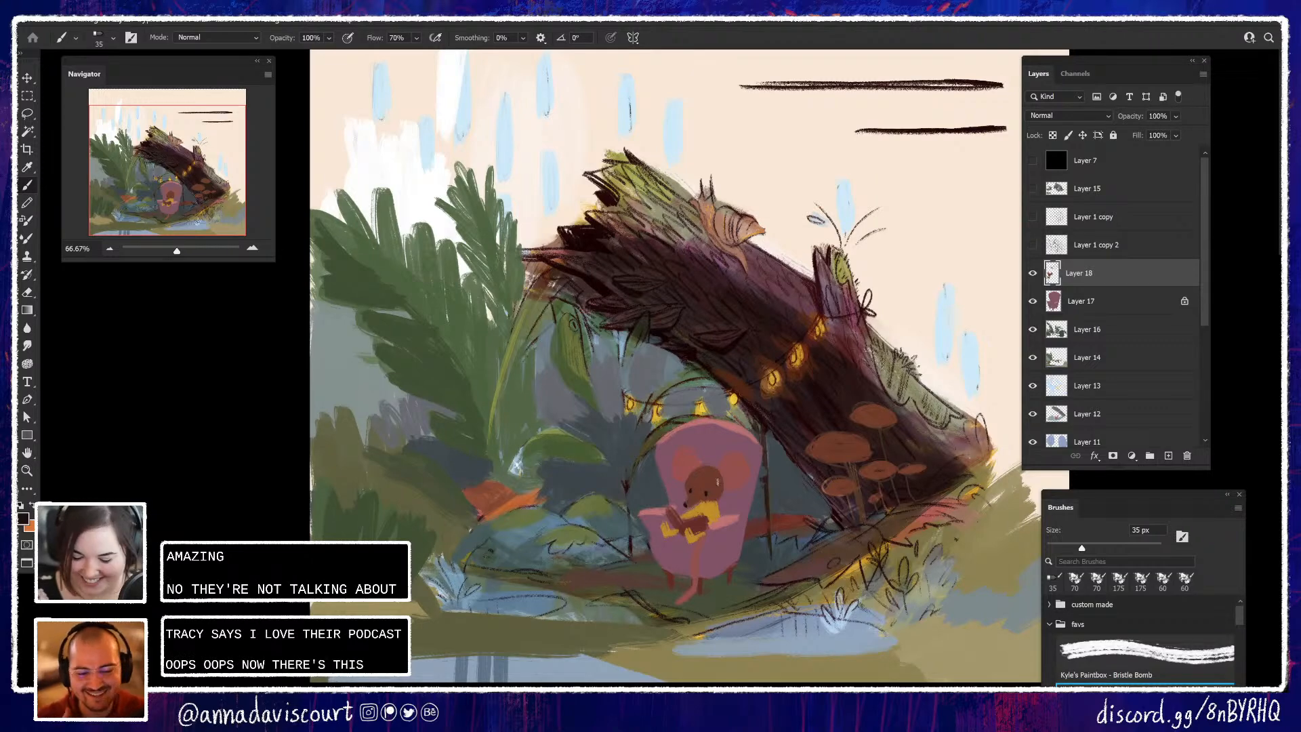
Refine the mouse's ears with sampled brown and pink, and choose a lighter brown based on the head colour
{"action": "left_click", "coordinate": [752, 478], "text": "alt"}
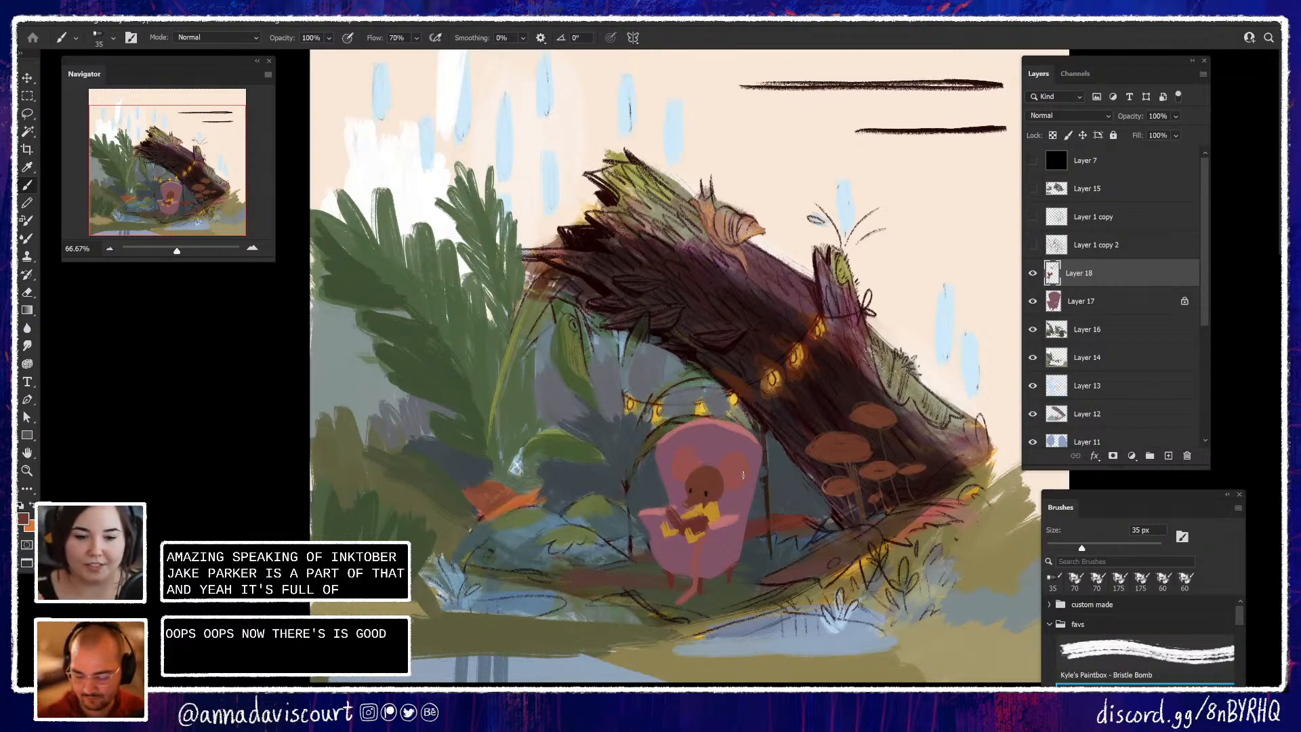
{"action": "left_click", "coordinate": [718, 451], "text": "alt"}
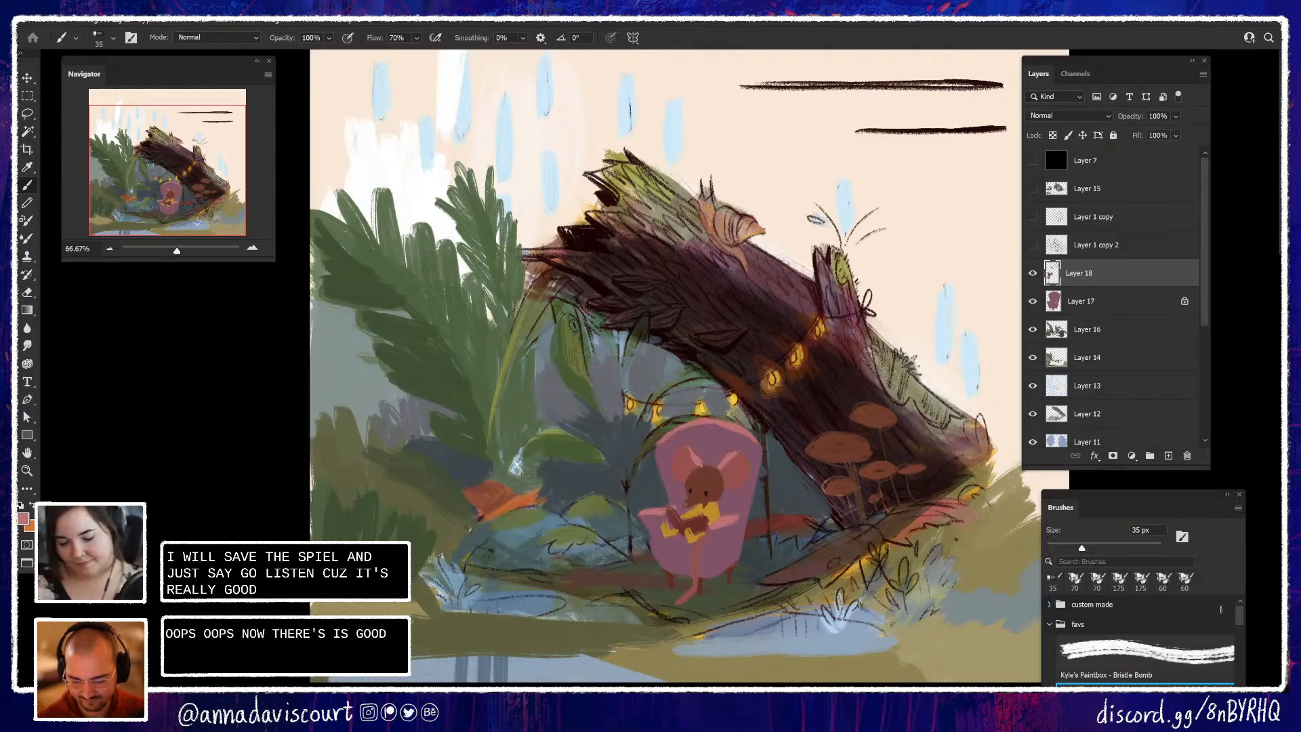
{"action": "left_click", "coordinate": [708, 476], "text": "alt"}
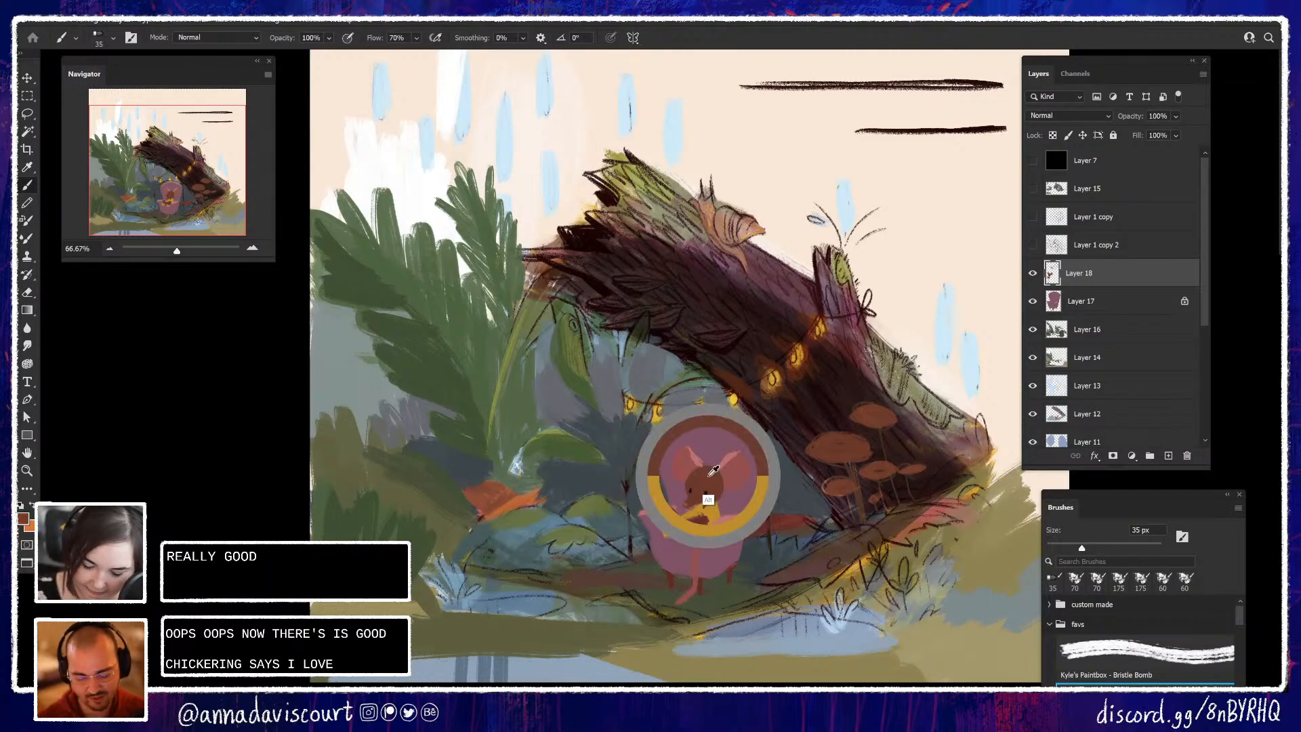
{"action": "left_click", "coordinate": [24, 518]}
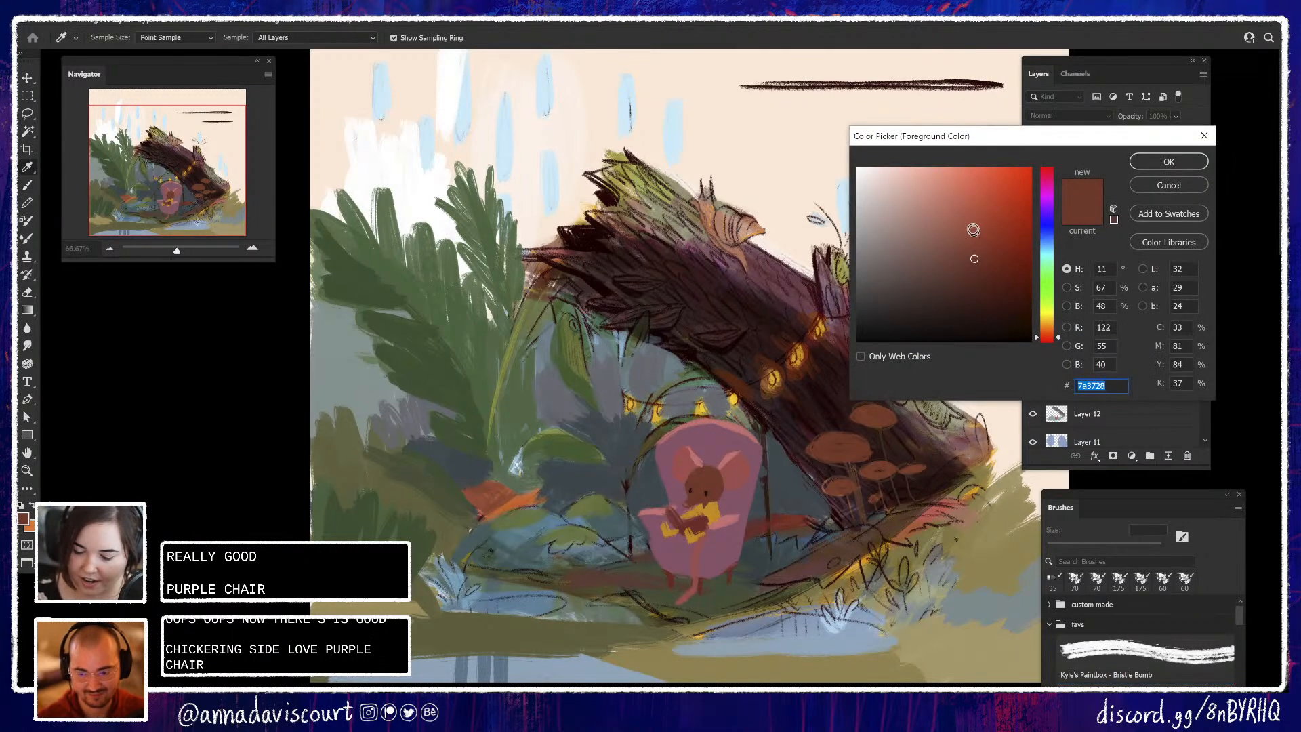
{"action": "left_click", "coordinate": [967, 234]}
{"action": "left_click", "coordinate": [1168, 161]}
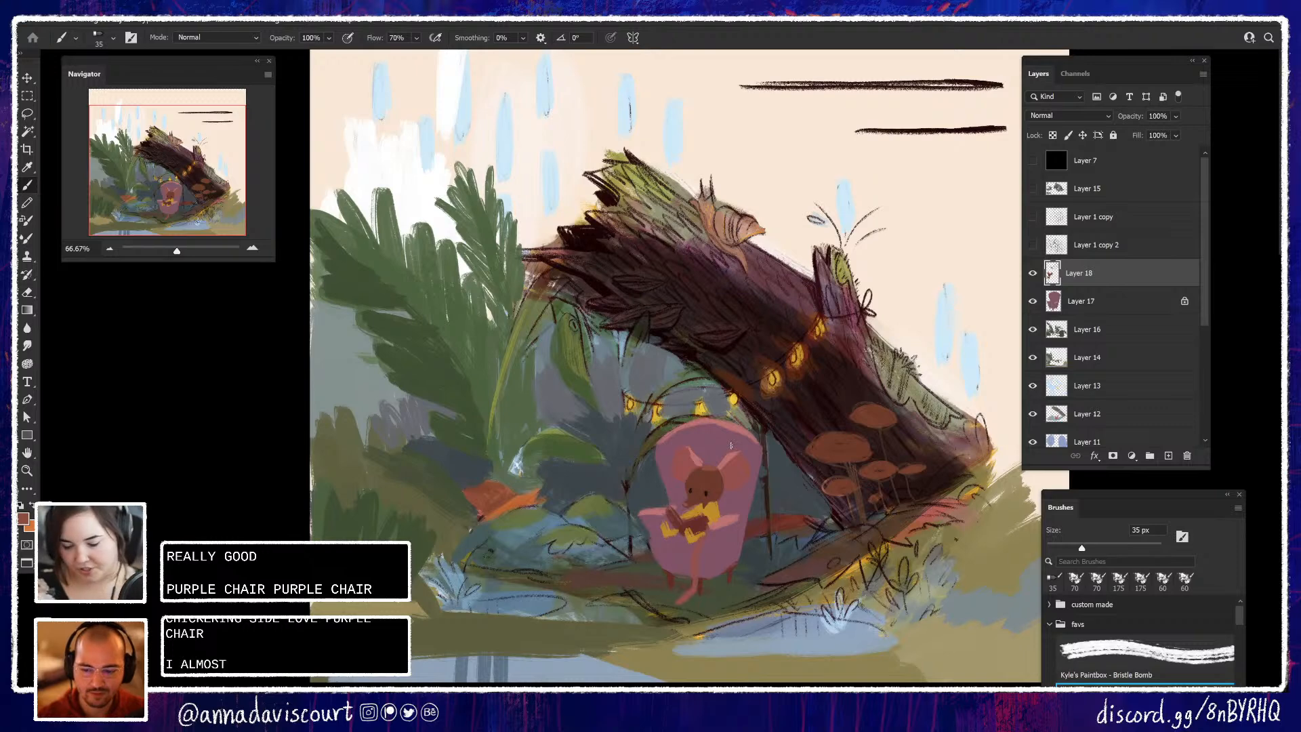
Shade the armchair on Layer 17 in darker purple #7a4053 with the Bristle Bomb brush at 90 px
{"action": "left_click", "coordinate": [1101, 305]}
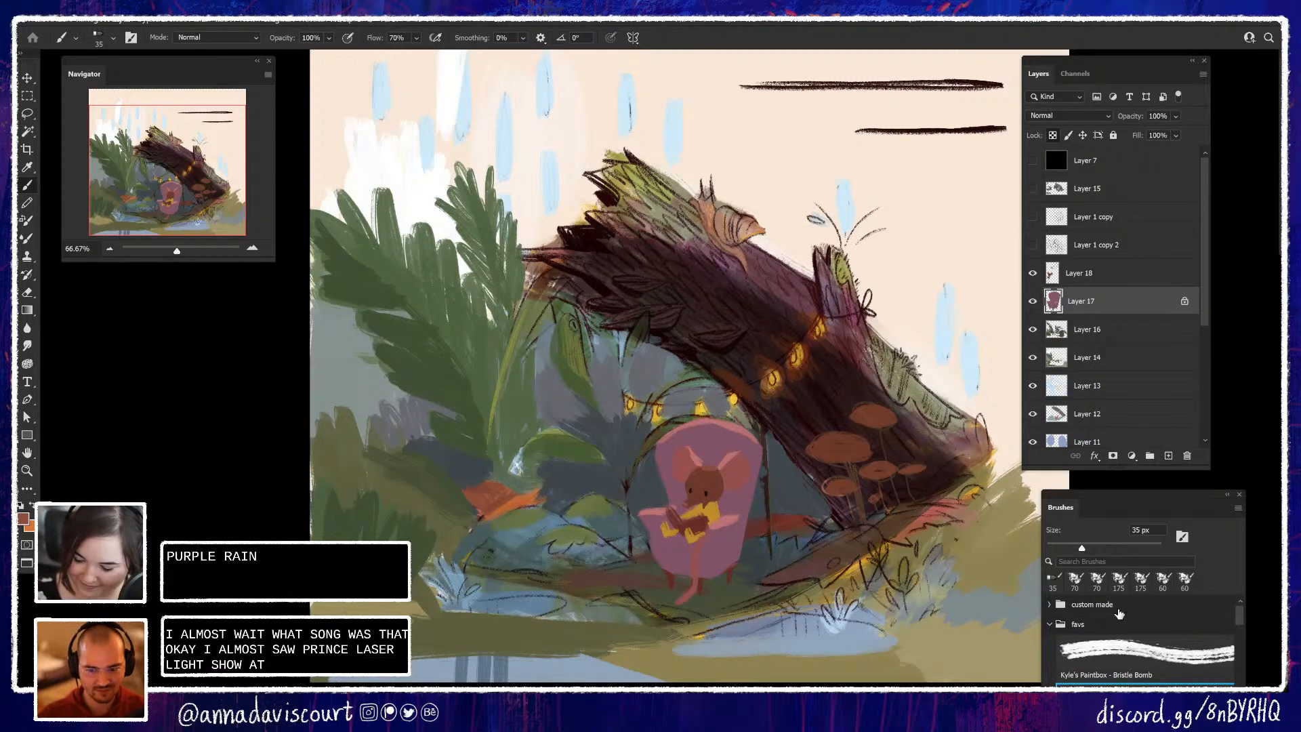
{"action": "left_click", "coordinate": [1128, 650]}
{"action": "left_click", "coordinate": [730, 495], "text": "alt"}
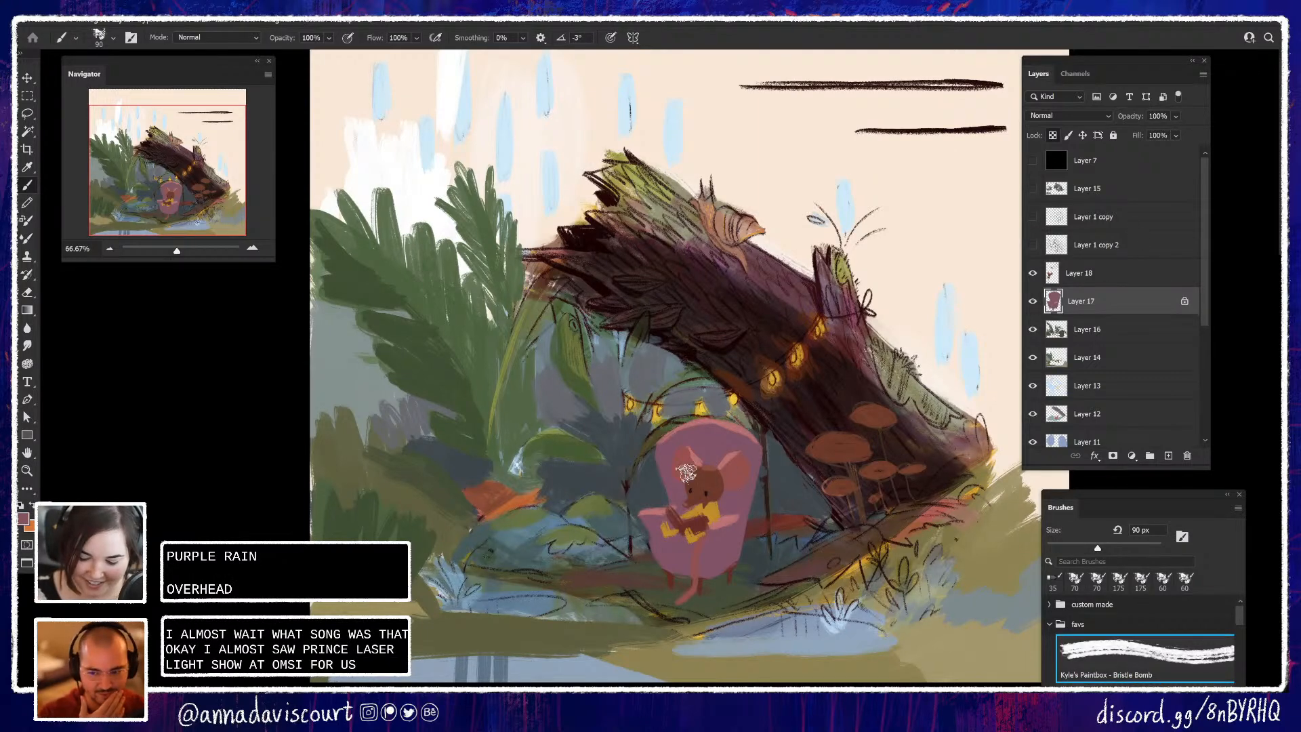
{"action": "left_click", "coordinate": [23, 518]}
{"action": "left_click", "coordinate": [939, 258]}
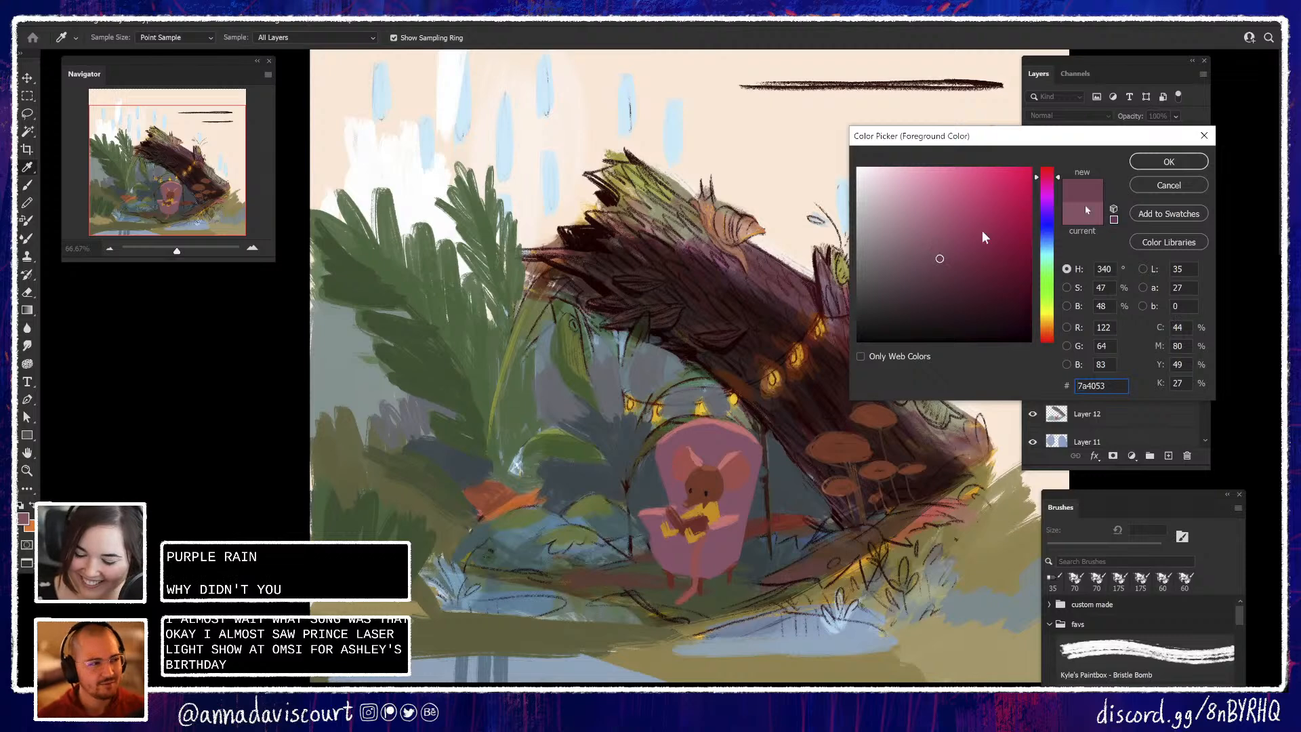
{"action": "left_click", "coordinate": [1160, 163]}
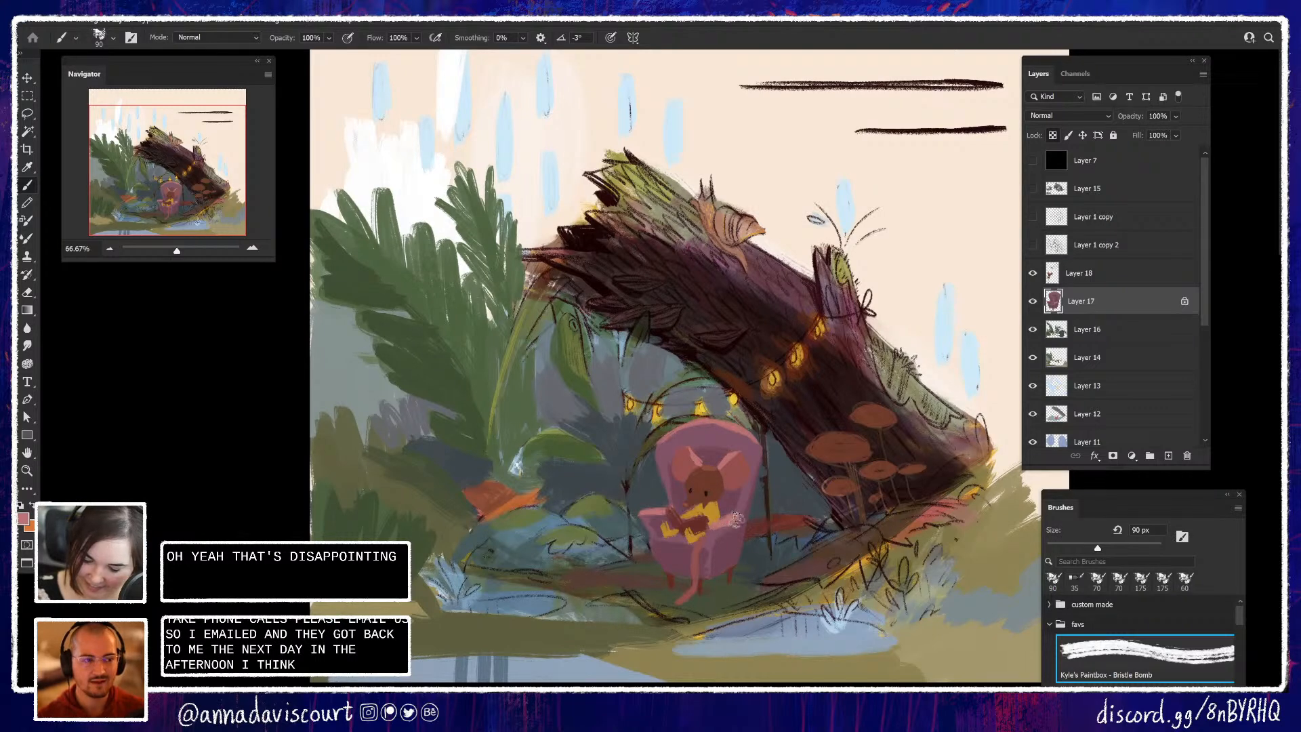
Refine the armchair's shading from its sampled purple, and check the values with the black Layer 7 toggled on and off
{"action": "left_click", "coordinate": [742, 508], "text": "alt"}
{"action": "left_click", "coordinate": [23, 519]}
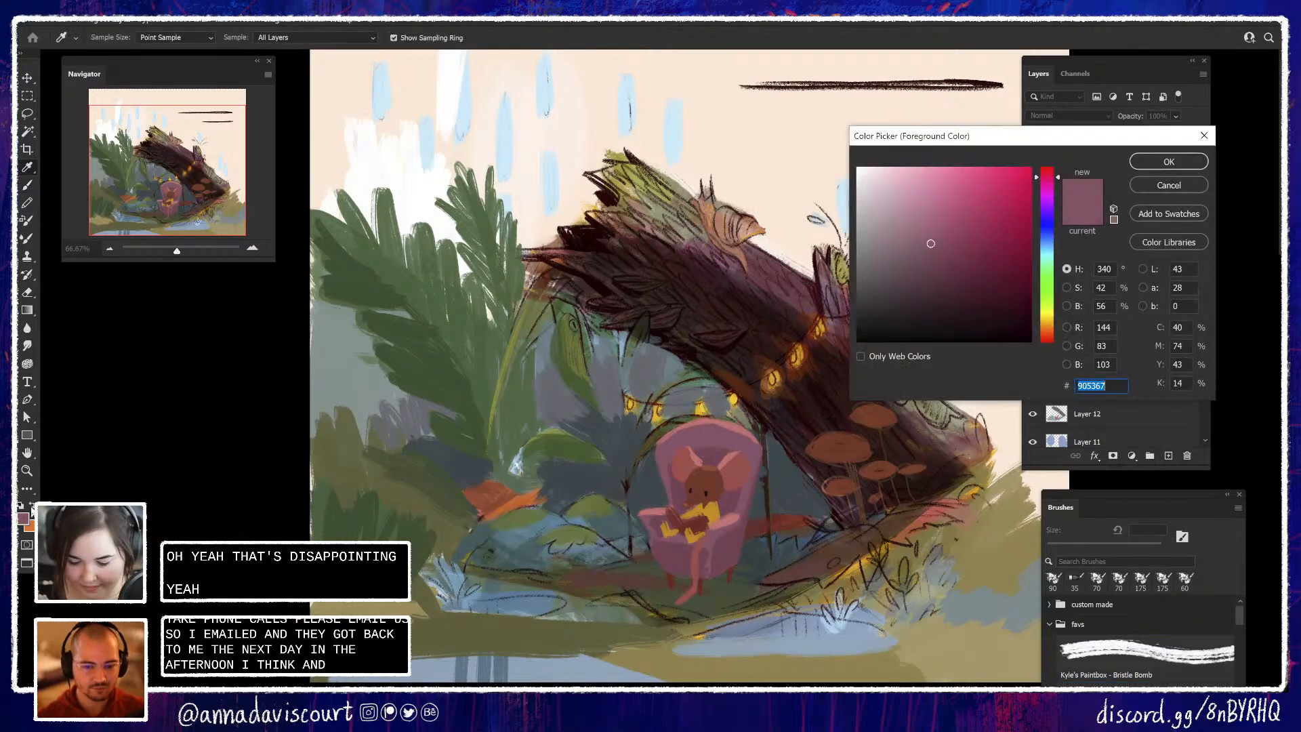
{"action": "left_click", "coordinate": [1169, 163]}
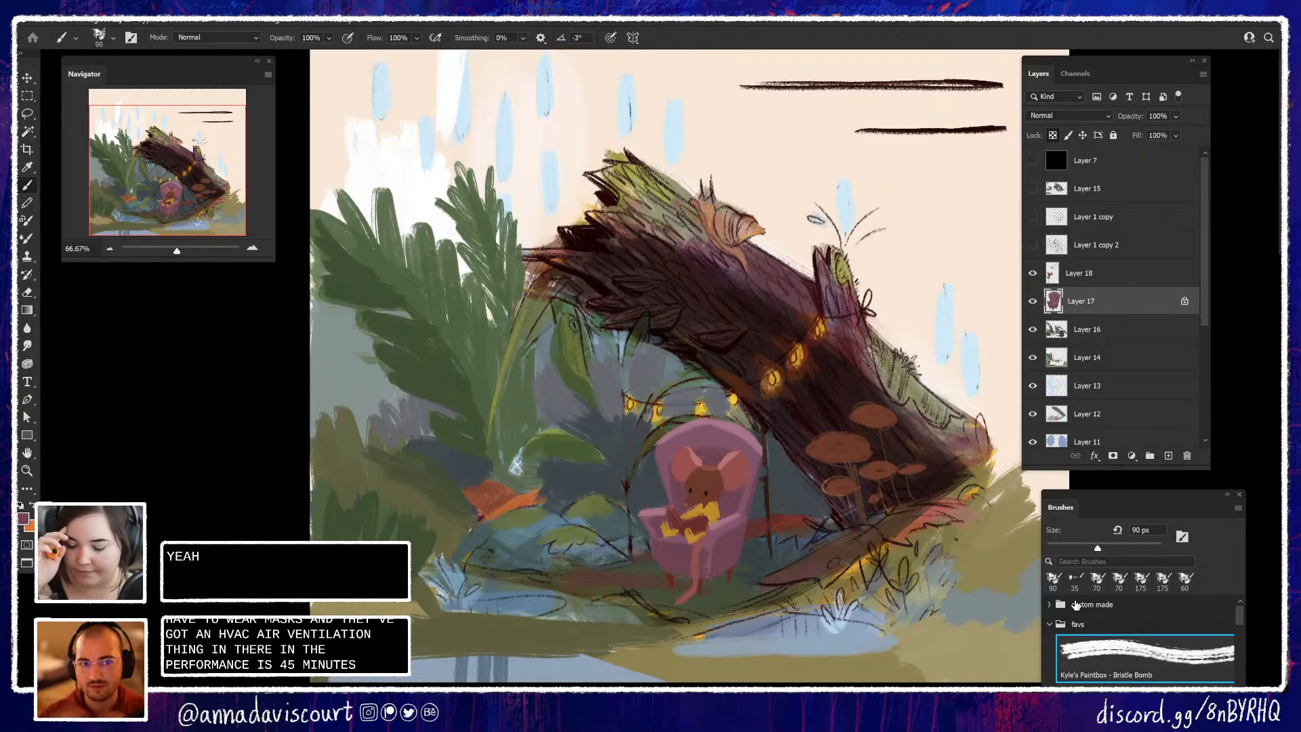
{"action": "left_click", "coordinate": [1033, 161]}
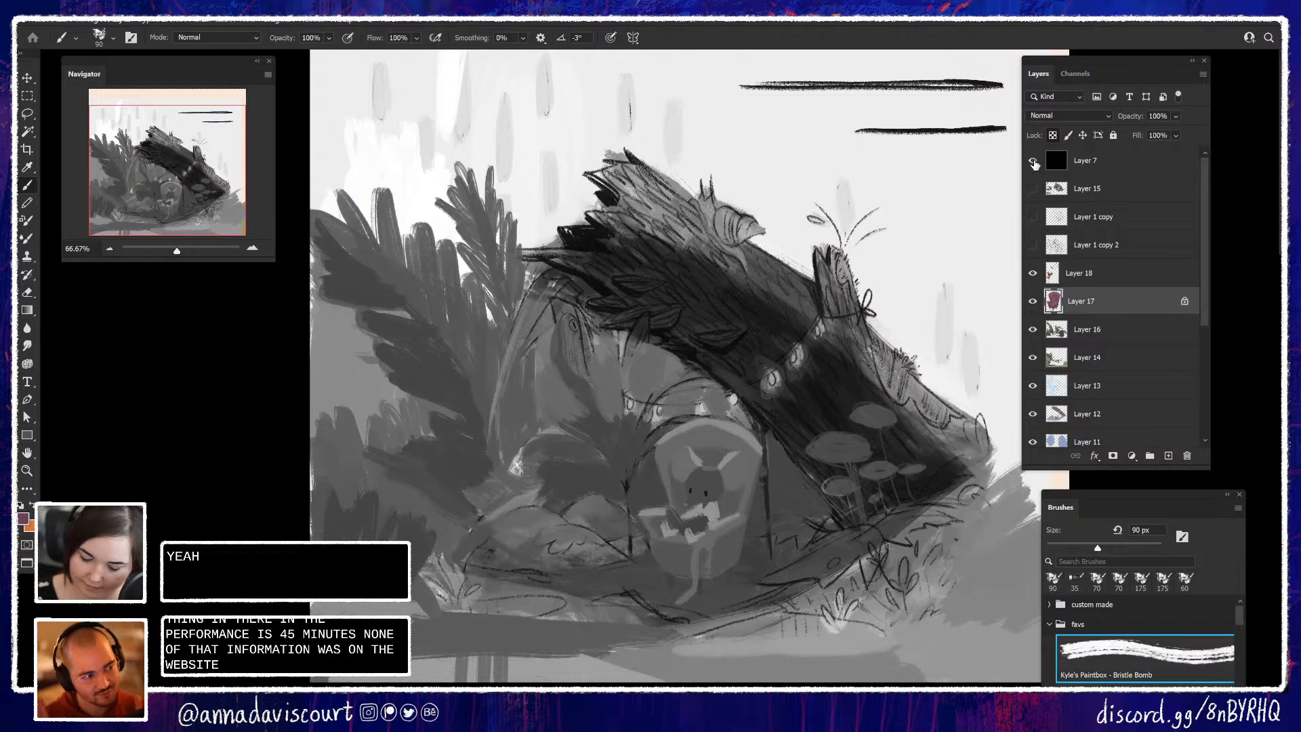
{"action": "left_click", "coordinate": [1033, 160]}
Lock Layer 18's transparent pixels and shade the mouse's head in dark brown #652a1d
{"action": "left_click", "coordinate": [1102, 273]}
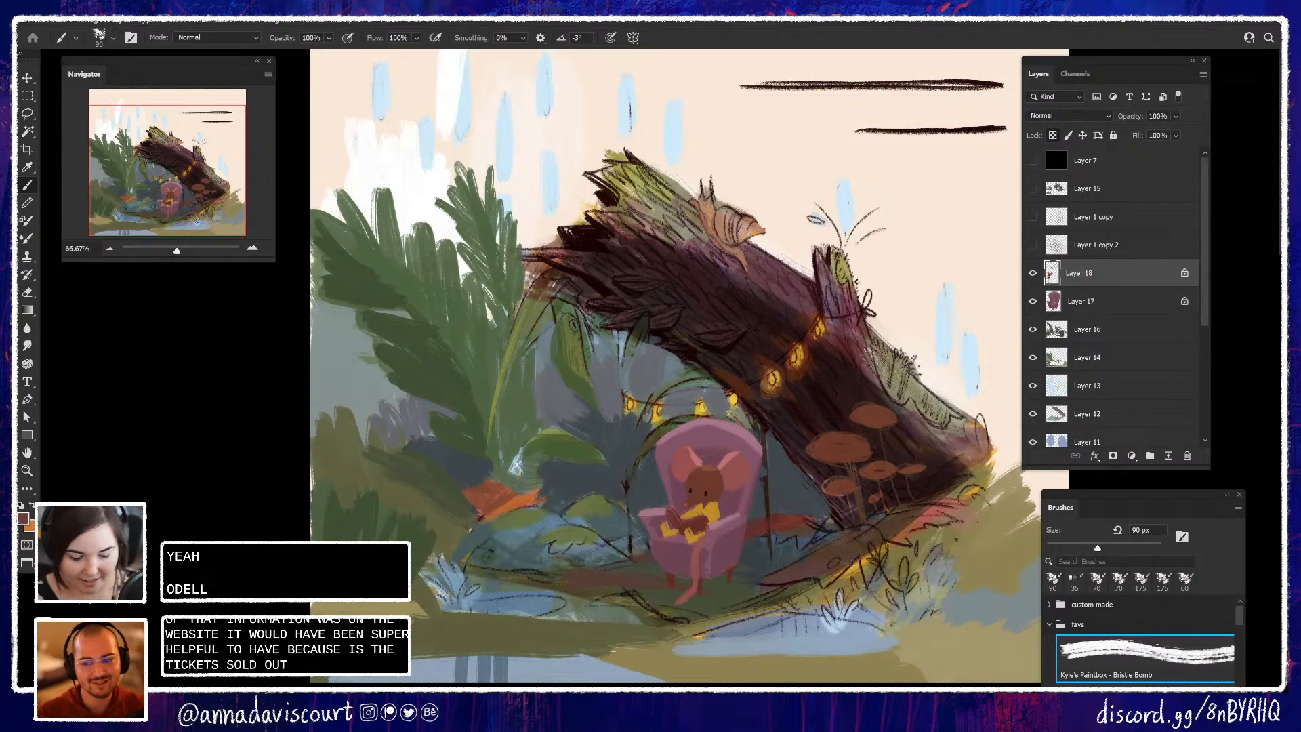
{"action": "left_click", "coordinate": [25, 520]}
{"action": "left_click", "coordinate": [981, 273]}
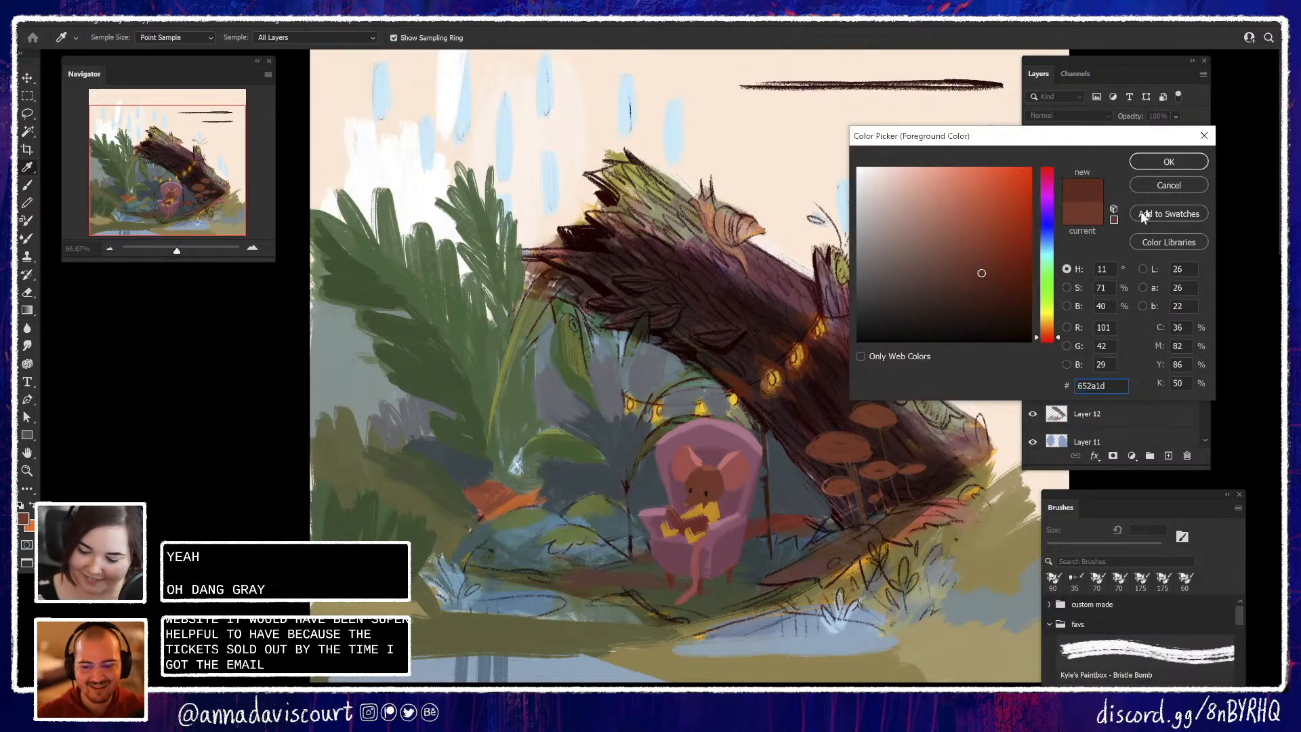
{"action": "left_click", "coordinate": [1166, 163]}
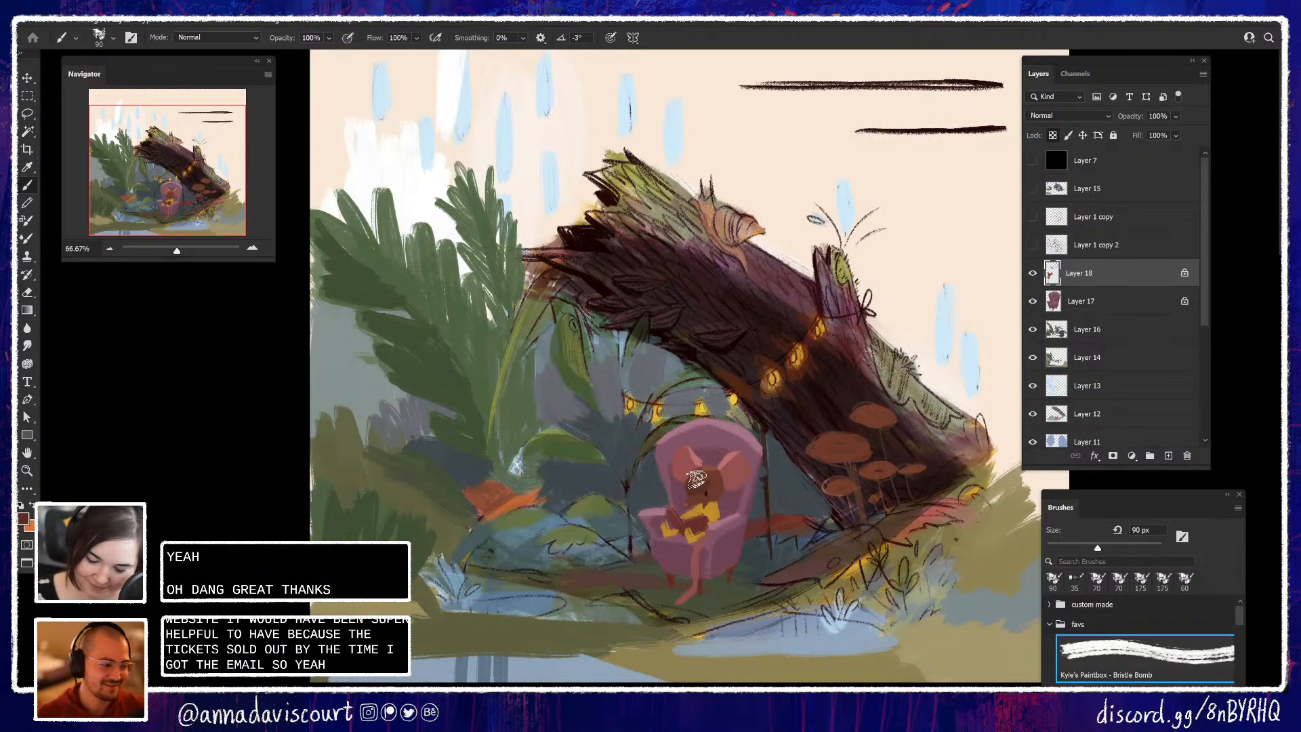
{"action": "mouse_move", "coordinate": [707, 491]}
{"action": "left_mouse_down"}
{"action": "mouse_move", "coordinate": [696, 498]}
{"action": "mouse_move", "coordinate": [709, 478]}
{"action": "left_mouse_up"}
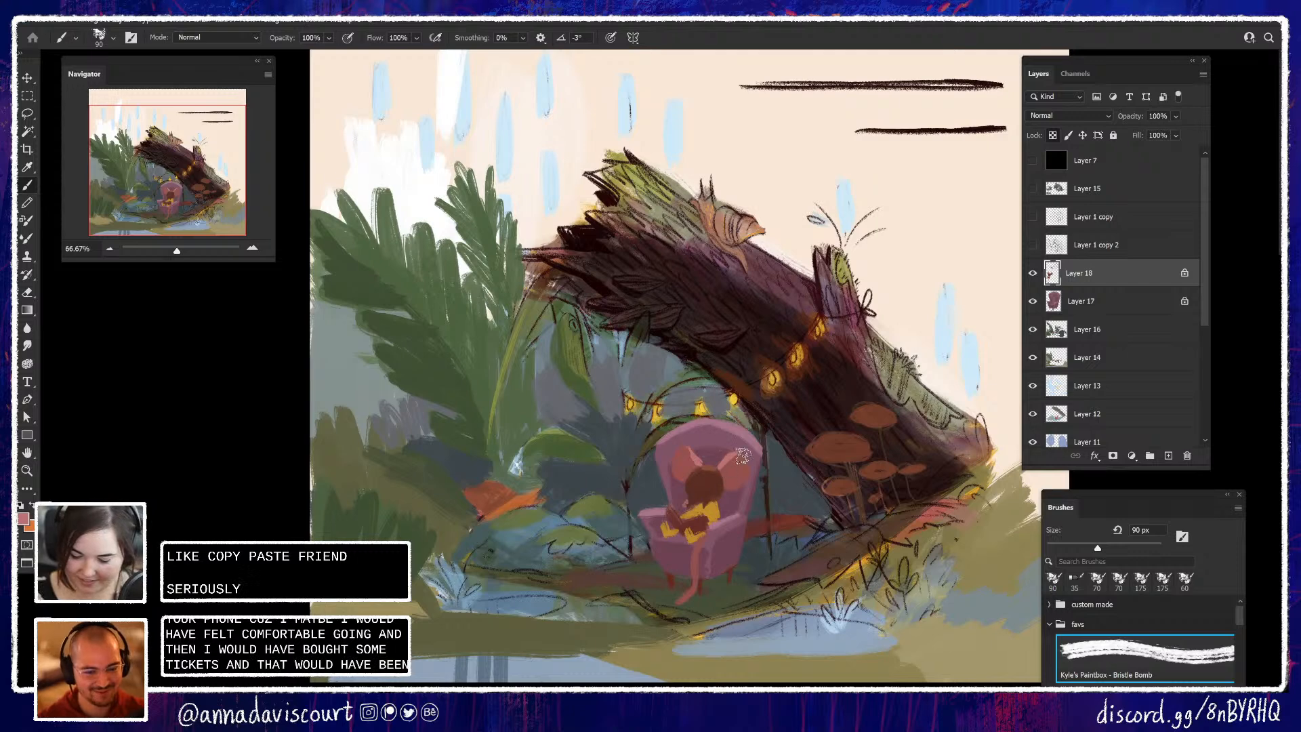
Touch up the mouse's ears and body with the 35 px brush in sampled colours, and toggle Layer 18 to check
{"action": "left_click", "coordinate": [1074, 580]}
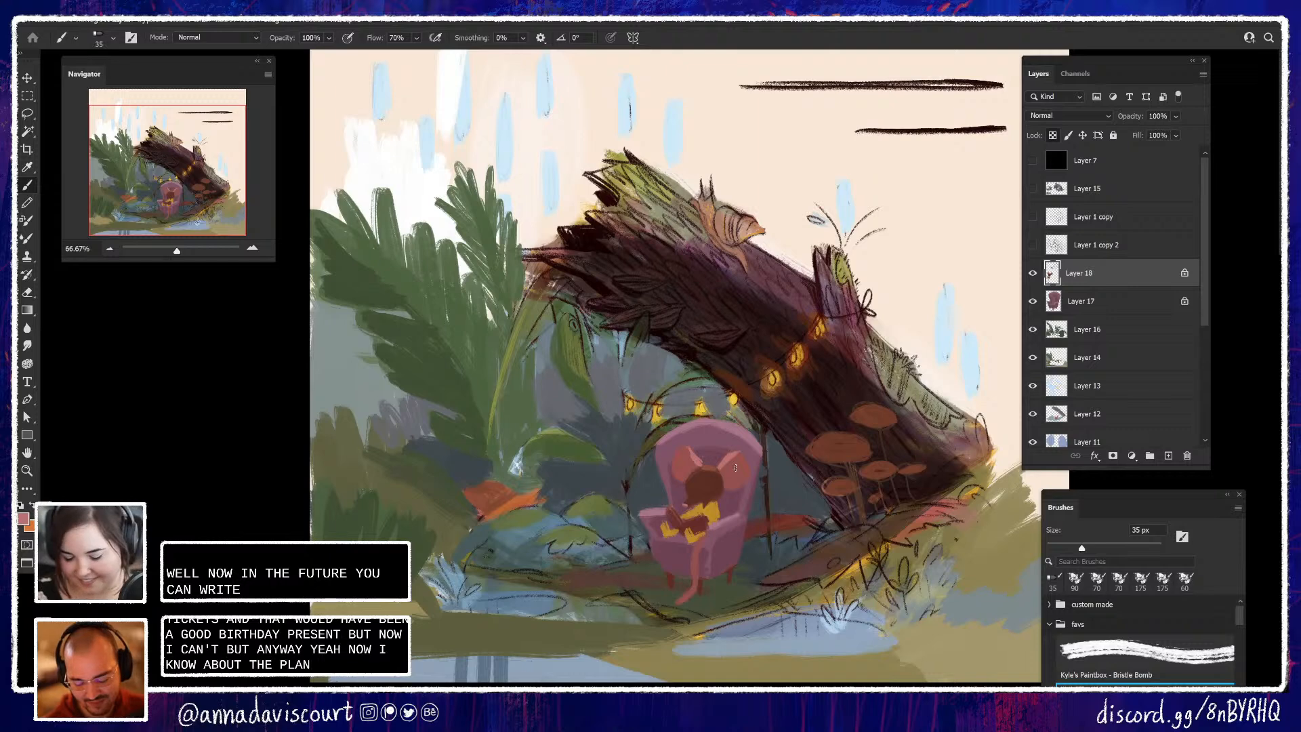
{"action": "left_click", "coordinate": [704, 482], "text": "alt"}
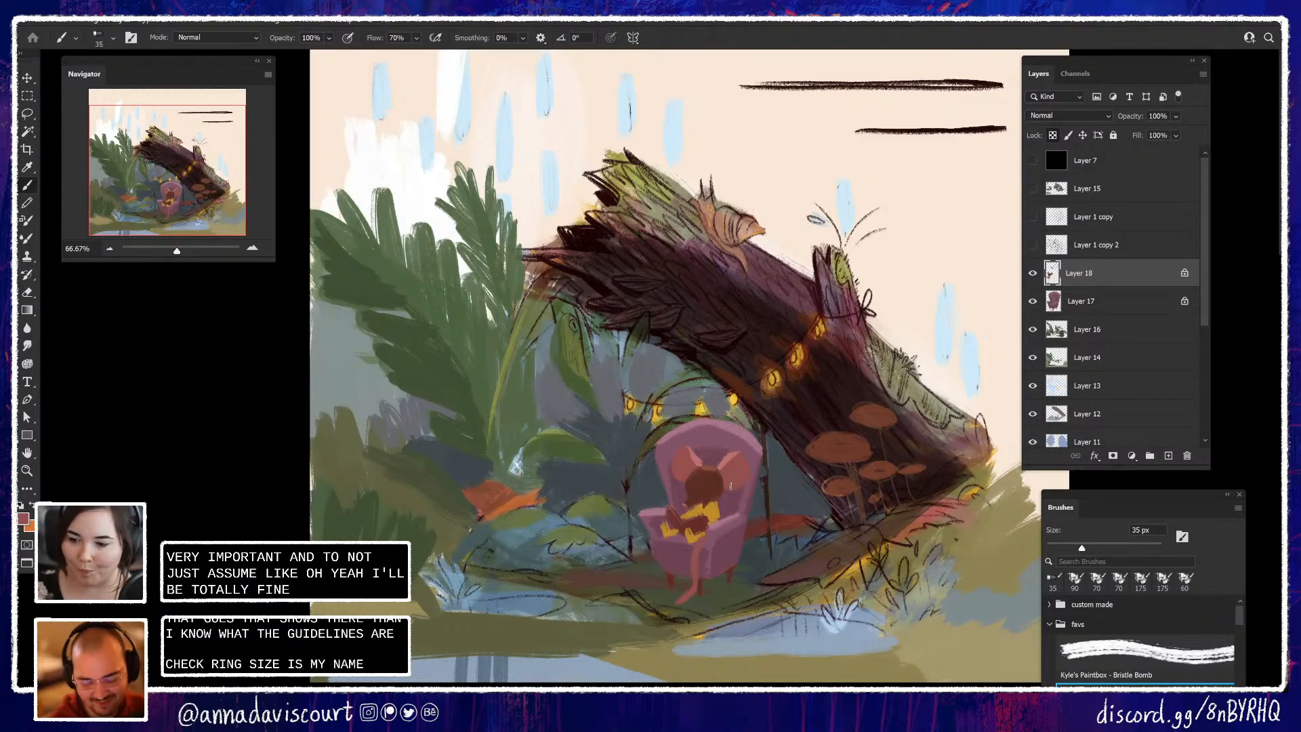
{"action": "left_click", "coordinate": [1035, 273]}
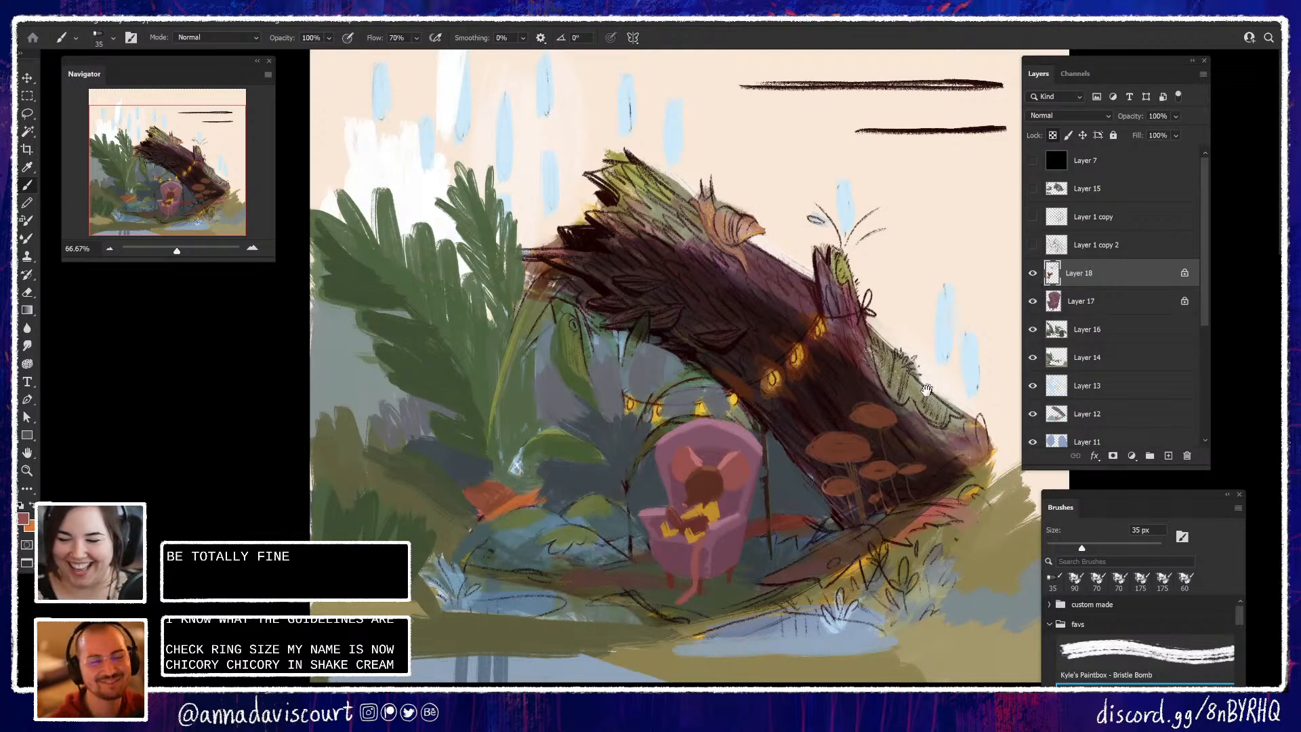
{"action": "mouse_move", "coordinate": [914, 412]}
{"action": "left_mouse_down"}
{"action": "mouse_move", "coordinate": [930, 367]}
{"action": "mouse_move", "coordinate": [931, 413]}
{"action": "left_mouse_up"}
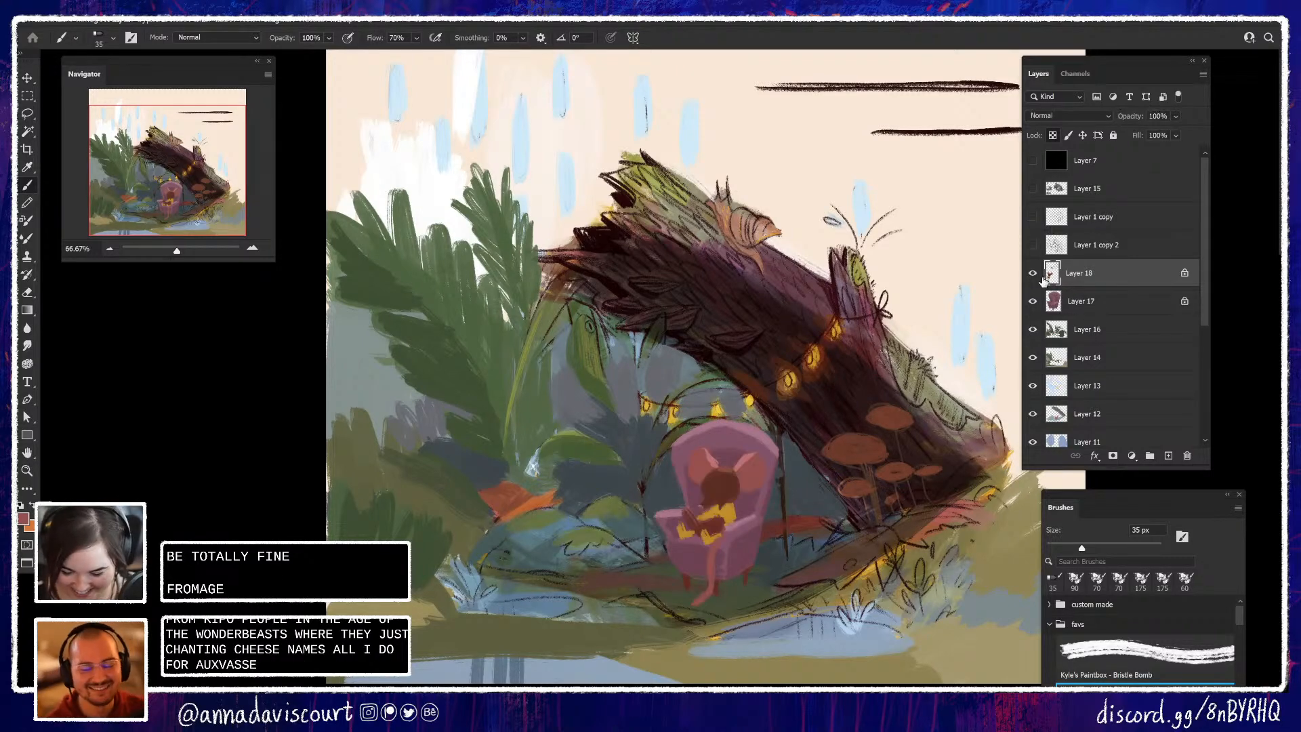
Compare the painting's values in greyscale by toggling Layer 7 and the Layer 15 value study
{"action": "left_click", "coordinate": [1035, 162]}
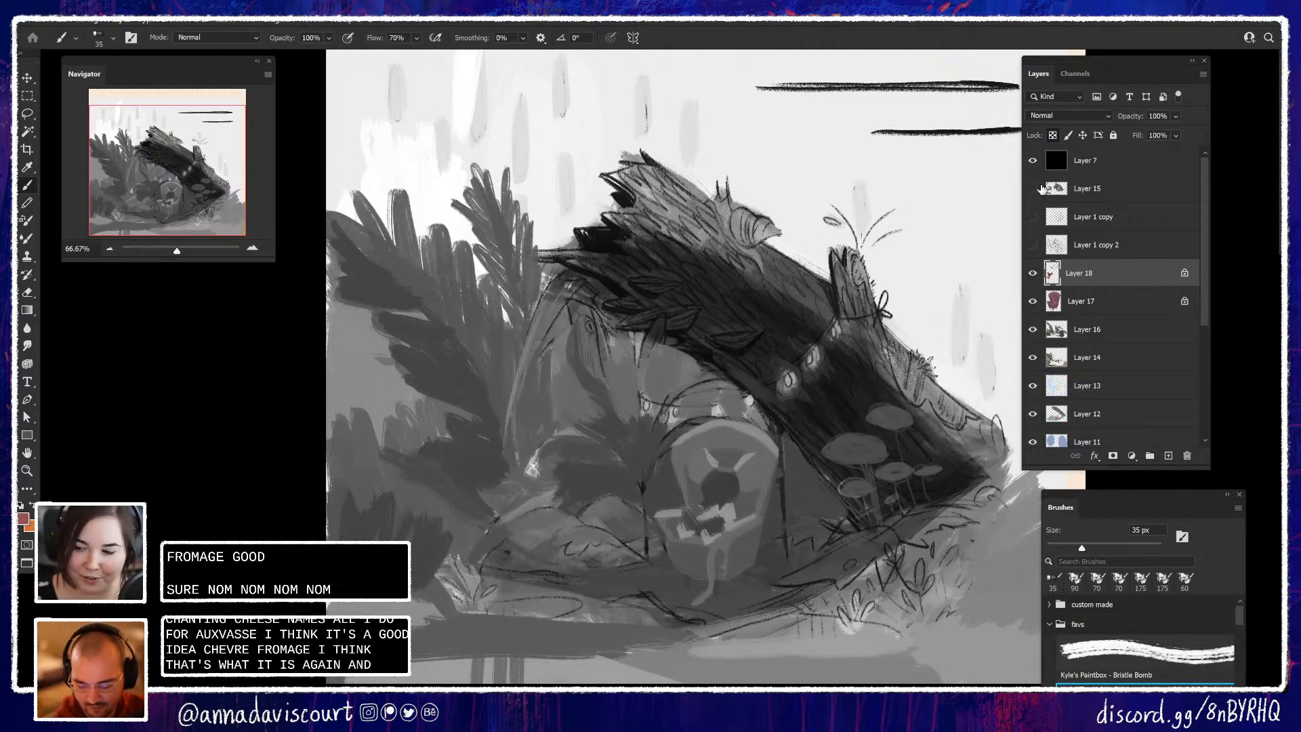
{"action": "mouse_move", "coordinate": [933, 547]}
{"action": "left_mouse_down"}
{"action": "mouse_move", "coordinate": [923, 486]}
{"action": "mouse_move", "coordinate": [939, 560]}
{"action": "left_mouse_up"}
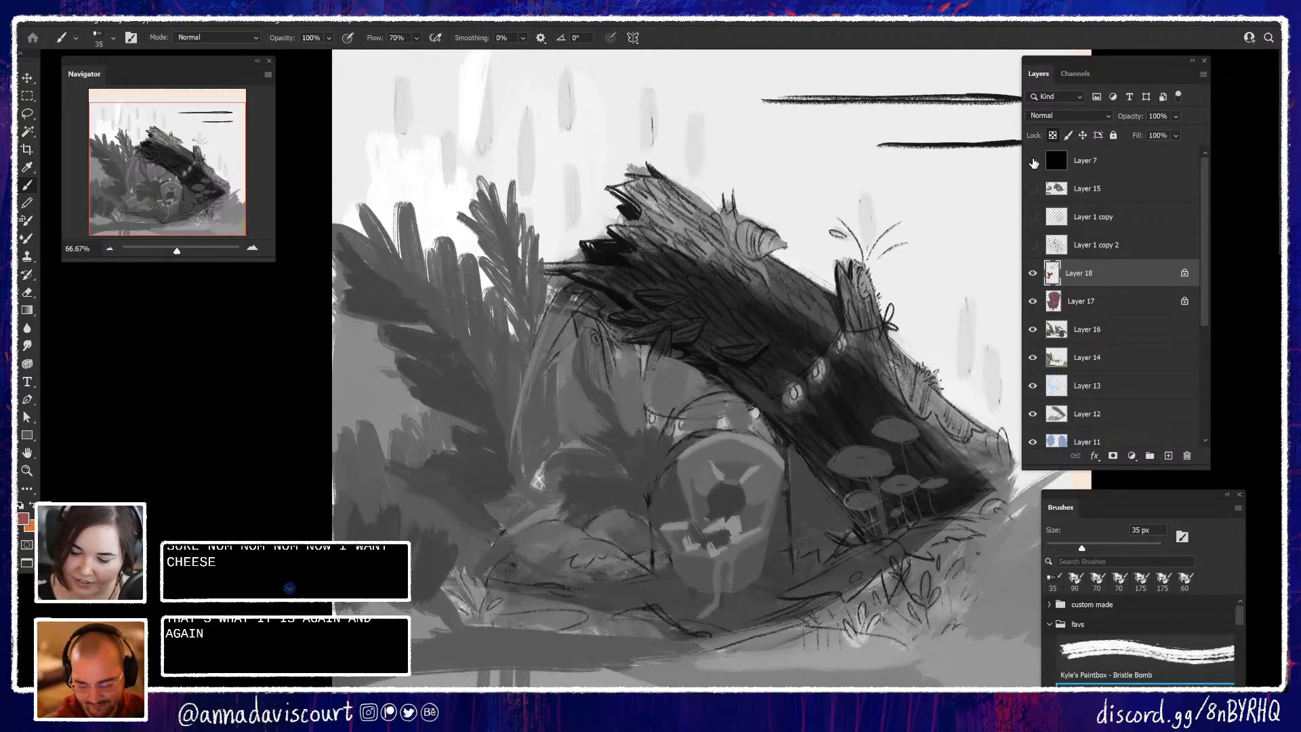
{"action": "left_click", "coordinate": [1032, 160]}
{"action": "left_click", "coordinate": [1032, 161]}
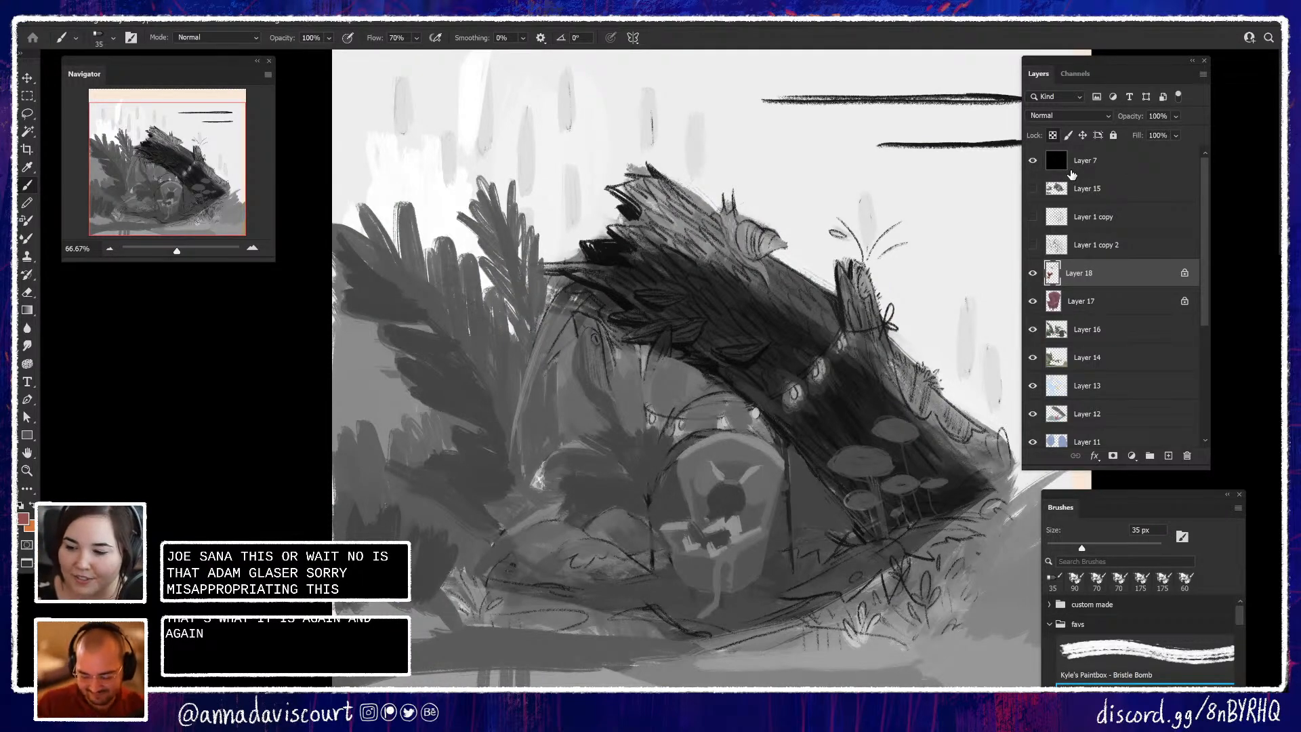
{"action": "left_click", "coordinate": [1031, 188]}
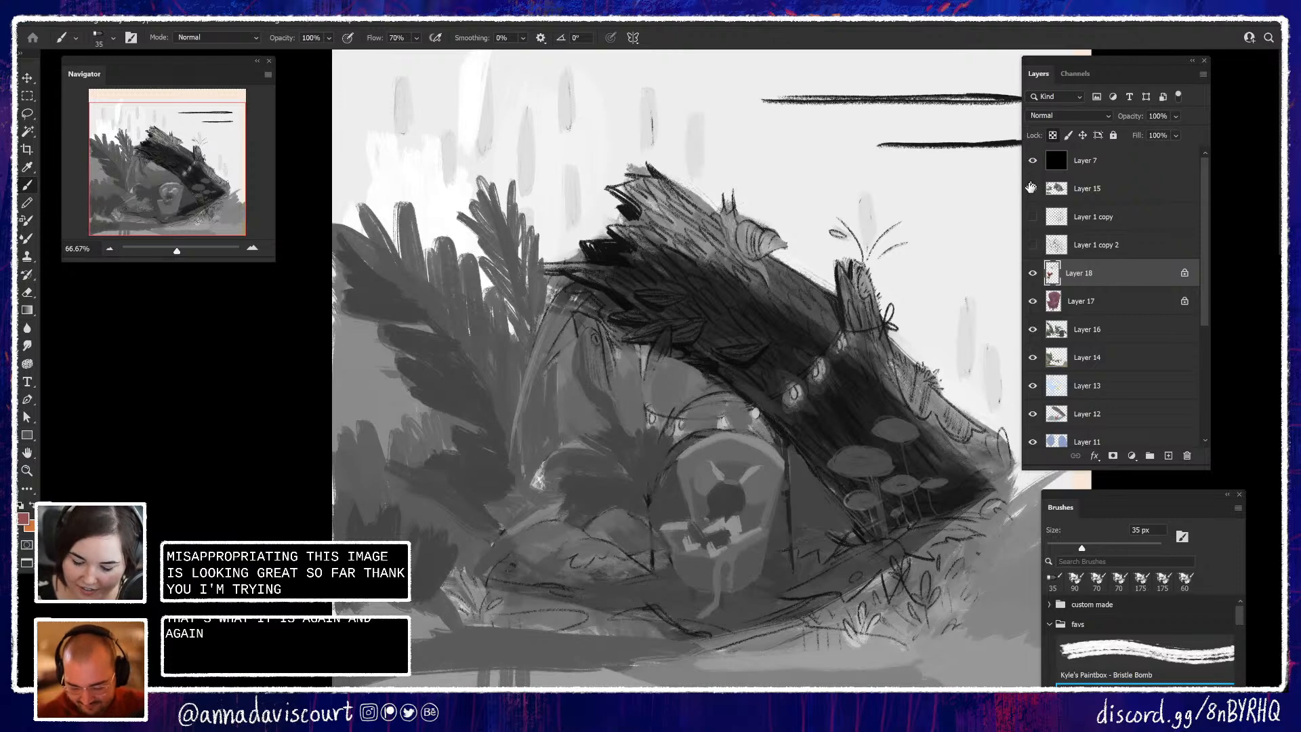
{"action": "left_click", "coordinate": [1031, 187]}
{"action": "left_click", "coordinate": [1032, 188]}
{"action": "left_click", "coordinate": [1031, 188]}
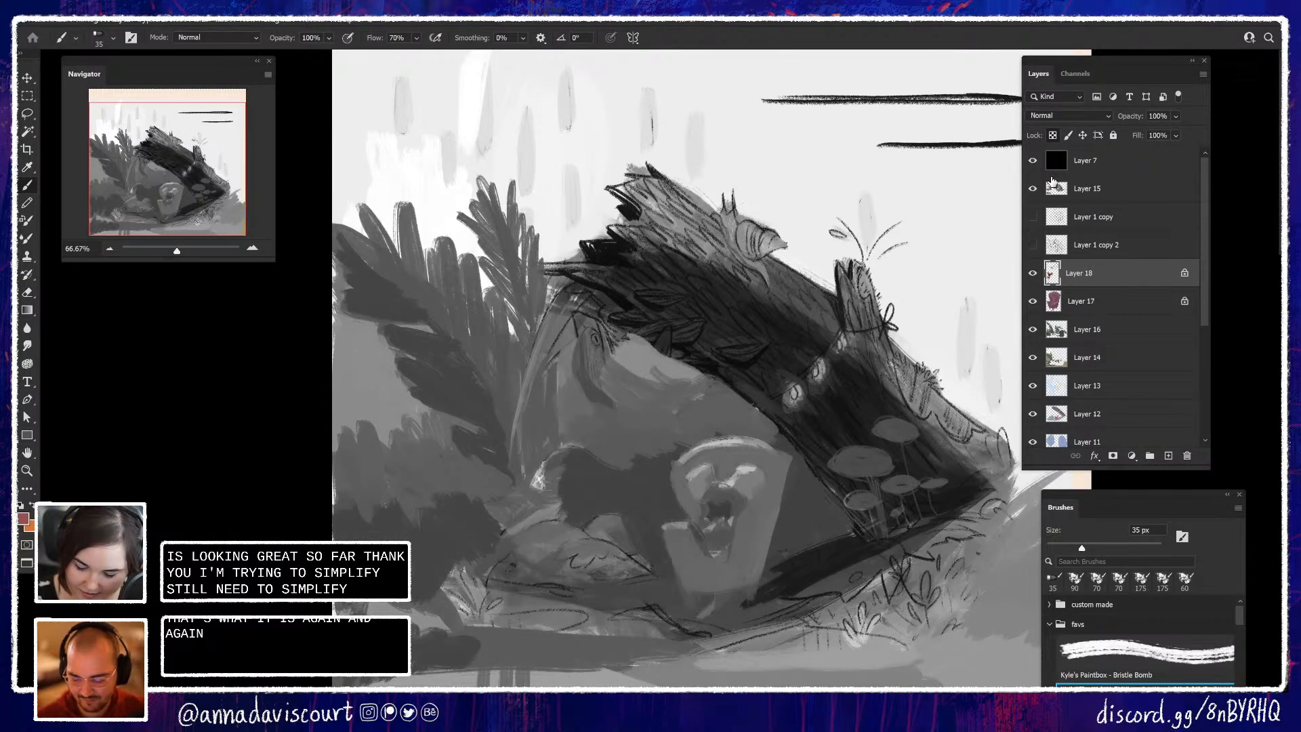
{"action": "left_click", "coordinate": [1031, 188]}
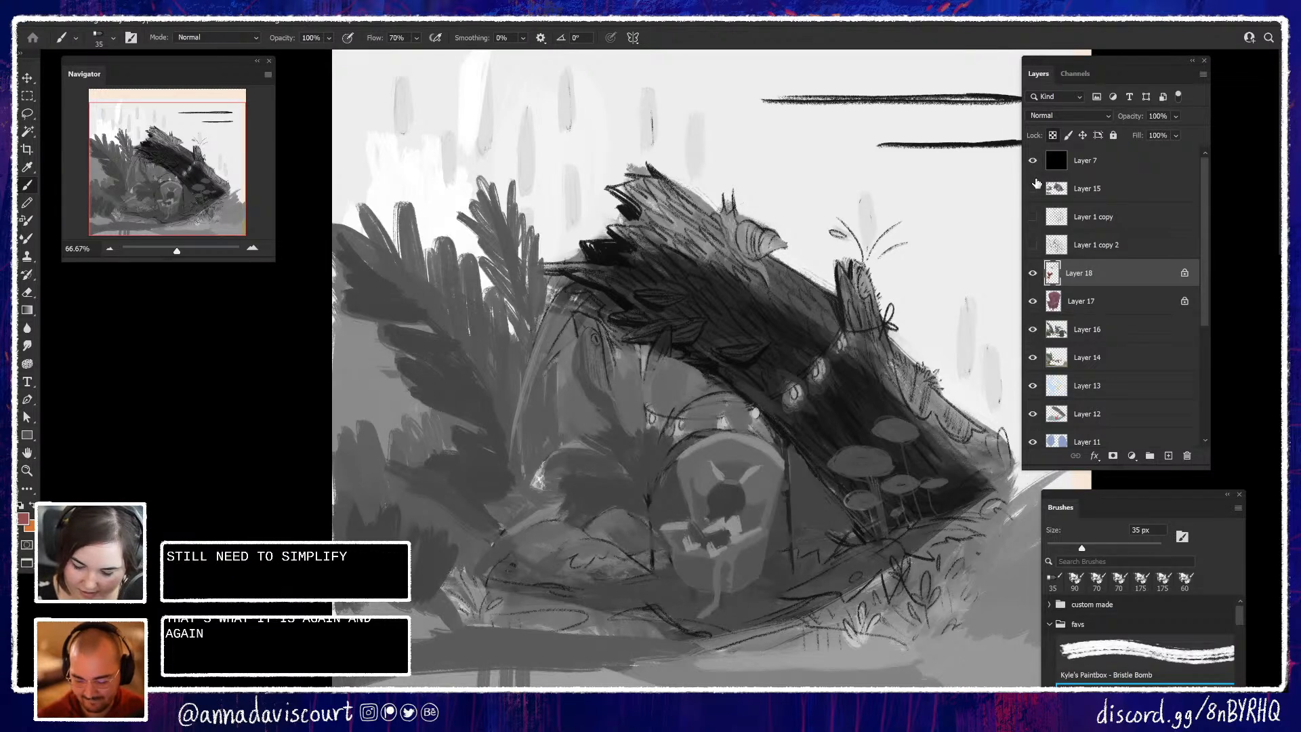
Hide Layer 7 and paint the dark background behind the armchair on Layer 16, using the 90 px Bristle Bomb brush and a sampled blue-grey
{"action": "left_click", "coordinate": [1032, 160]}
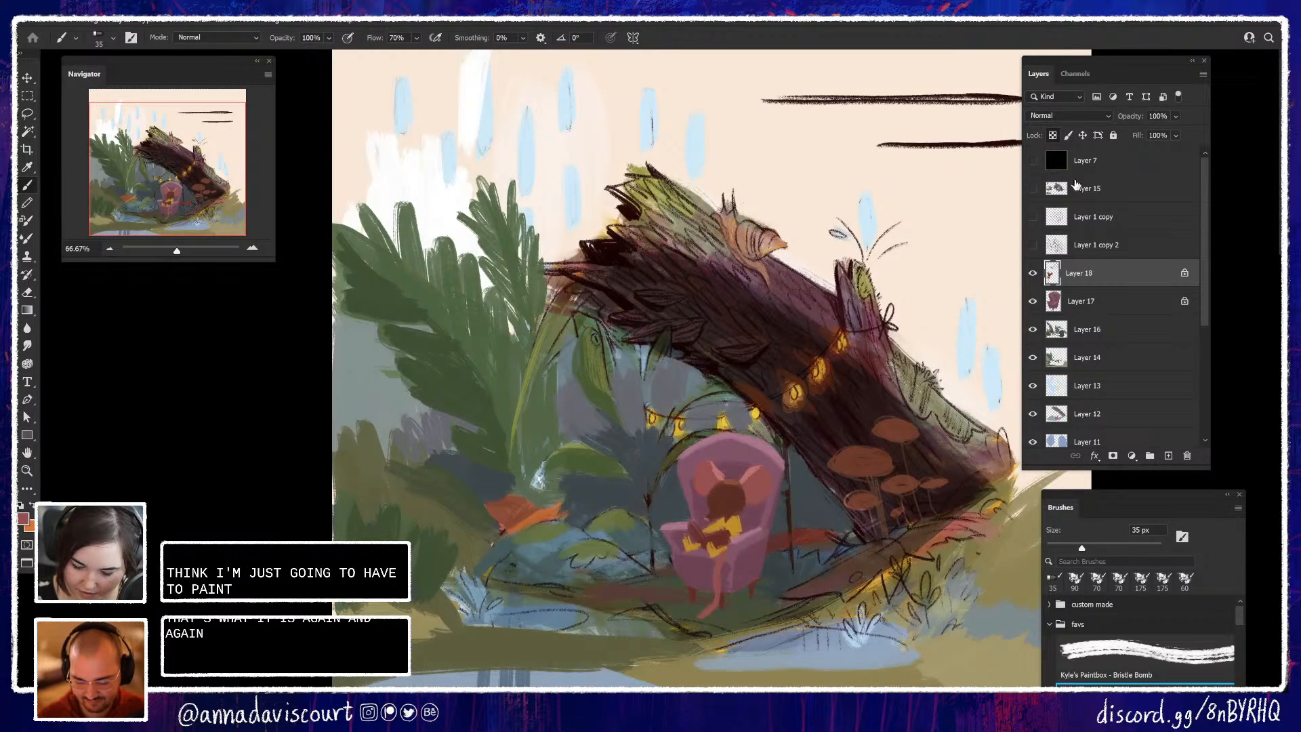
{"action": "left_click", "coordinate": [1109, 318]}
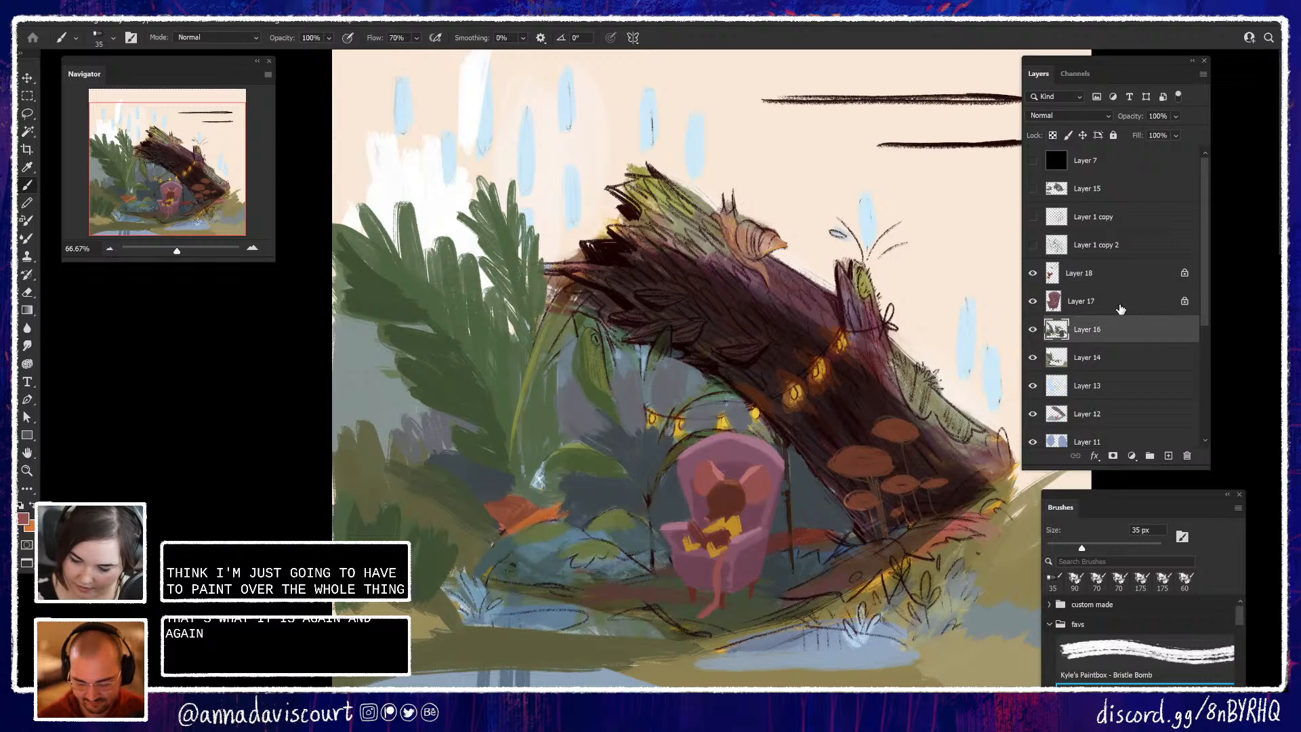
{"action": "left_click", "coordinate": [1145, 653]}
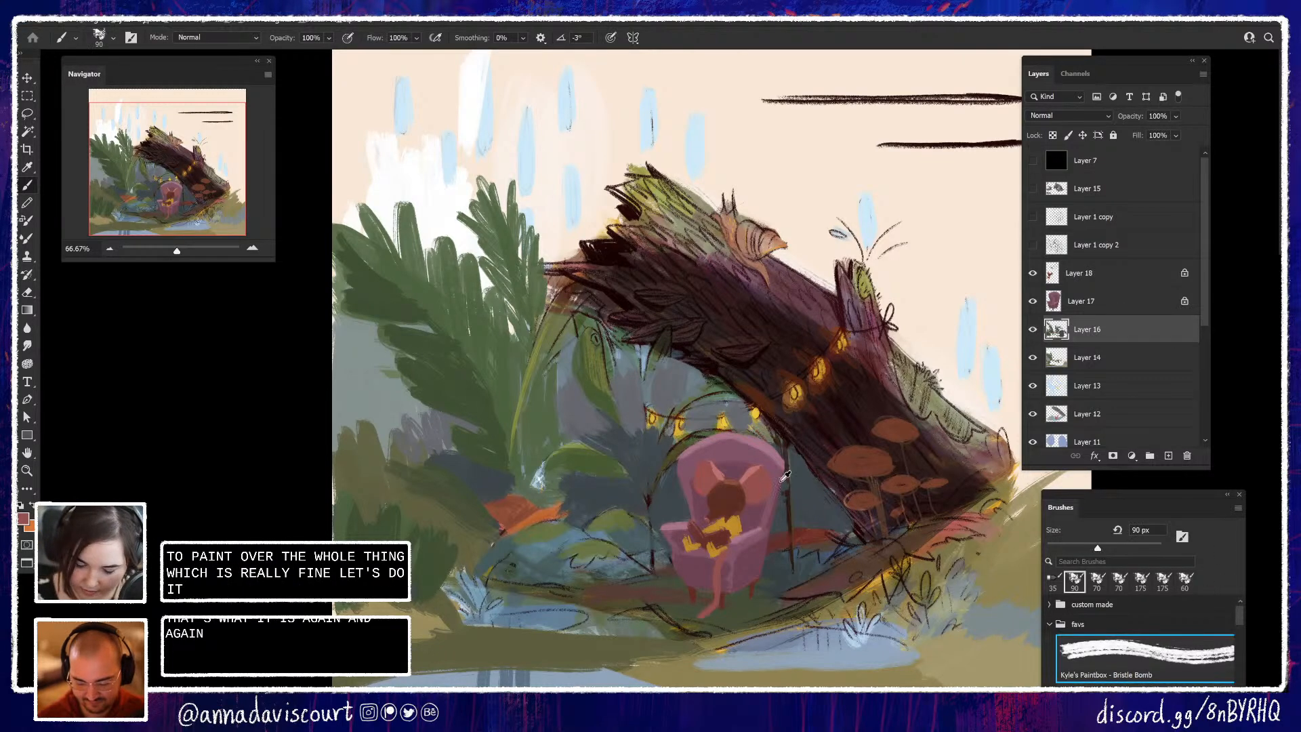
{"action": "left_click", "coordinate": [620, 492], "text": "alt"}
{"action": "mouse_move", "coordinate": [655, 518]}
{"action": "left_mouse_down"}
{"action": "mouse_move", "coordinate": [673, 455]}
{"action": "mouse_move", "coordinate": [652, 477]}
{"action": "mouse_move", "coordinate": [596, 490]}
{"action": "mouse_move", "coordinate": [570, 460]}
{"action": "mouse_move", "coordinate": [566, 499]}
{"action": "mouse_move", "coordinate": [639, 433]}
{"action": "left_mouse_up"}
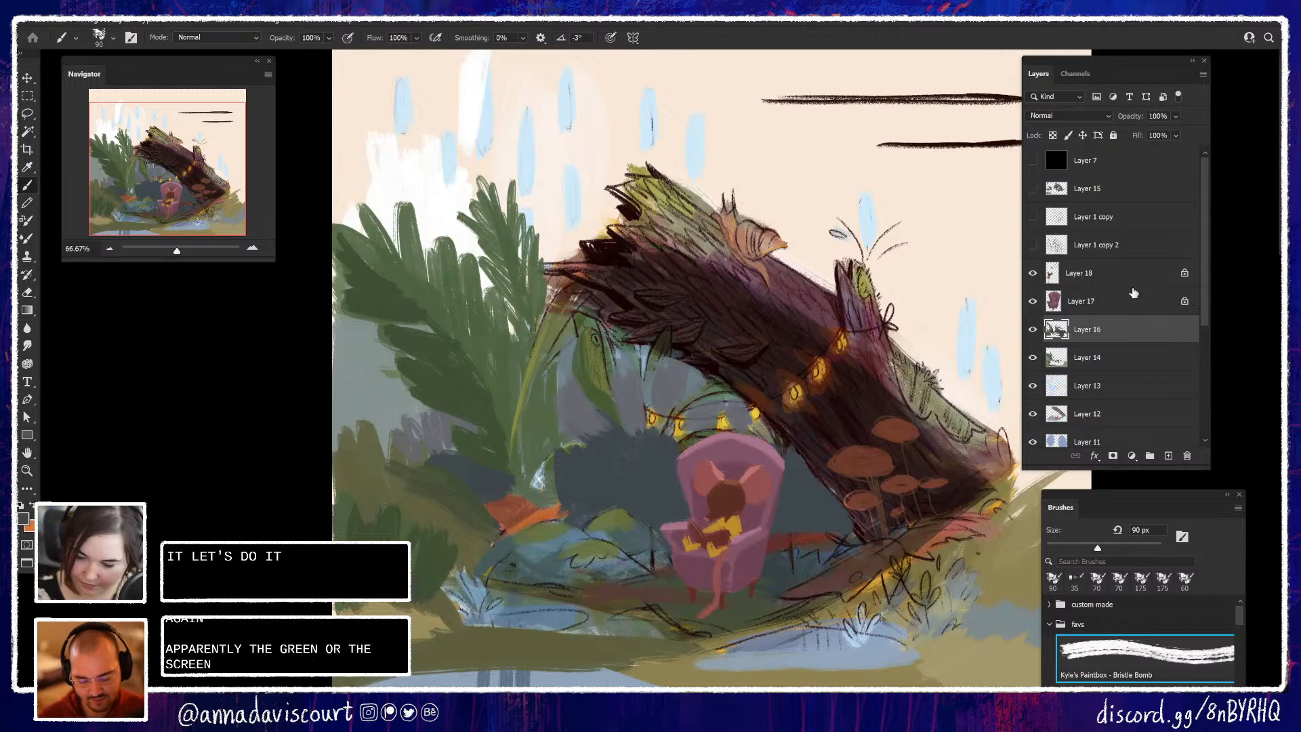
Check the background values in greyscale by toggling Layer 7 and the Layer 15 value study
{"action": "left_click", "coordinate": [1031, 162]}
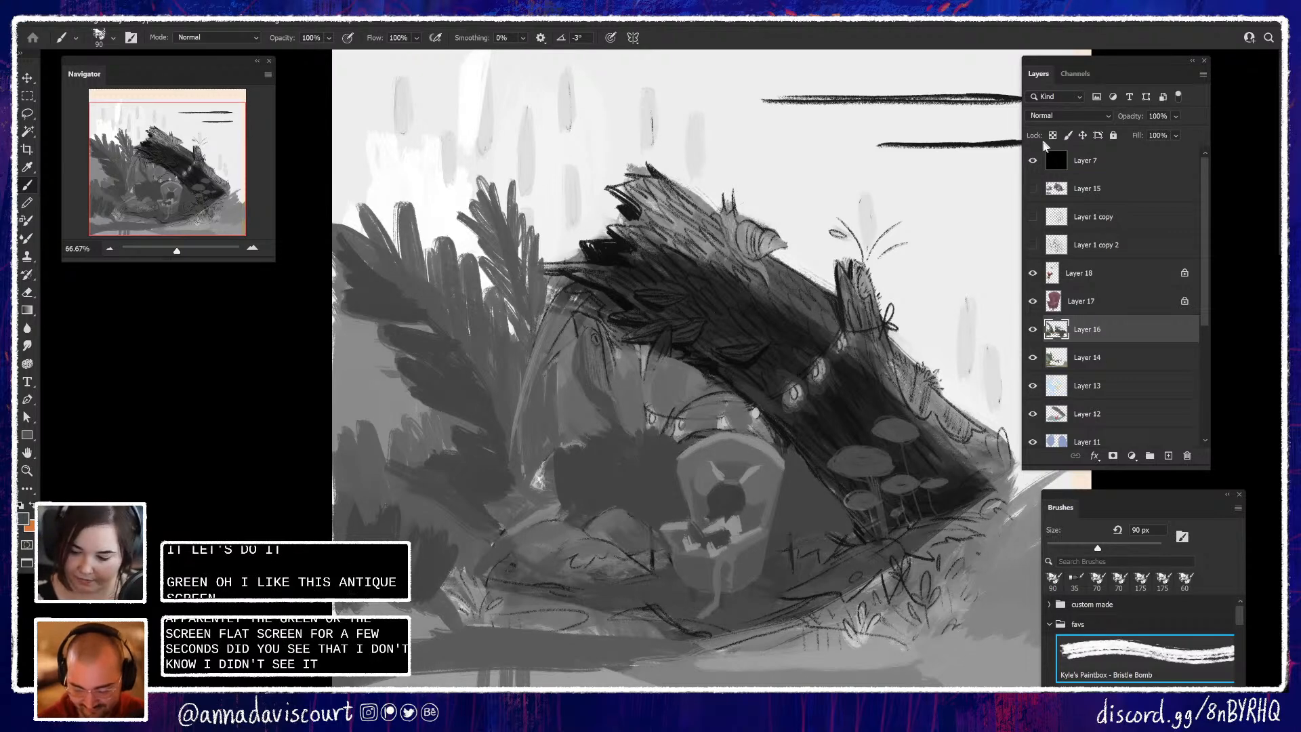
{"action": "left_click", "coordinate": [1032, 188]}
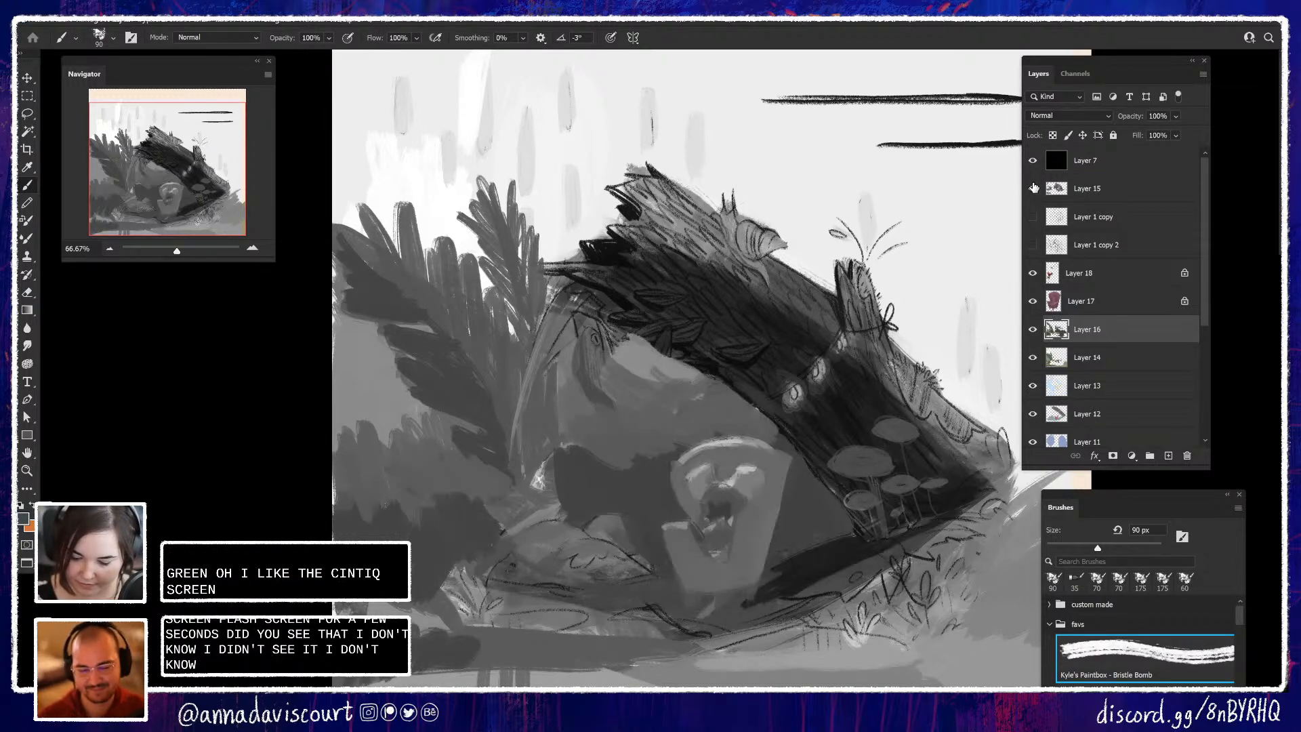
{"action": "left_click", "coordinate": [1032, 189]}
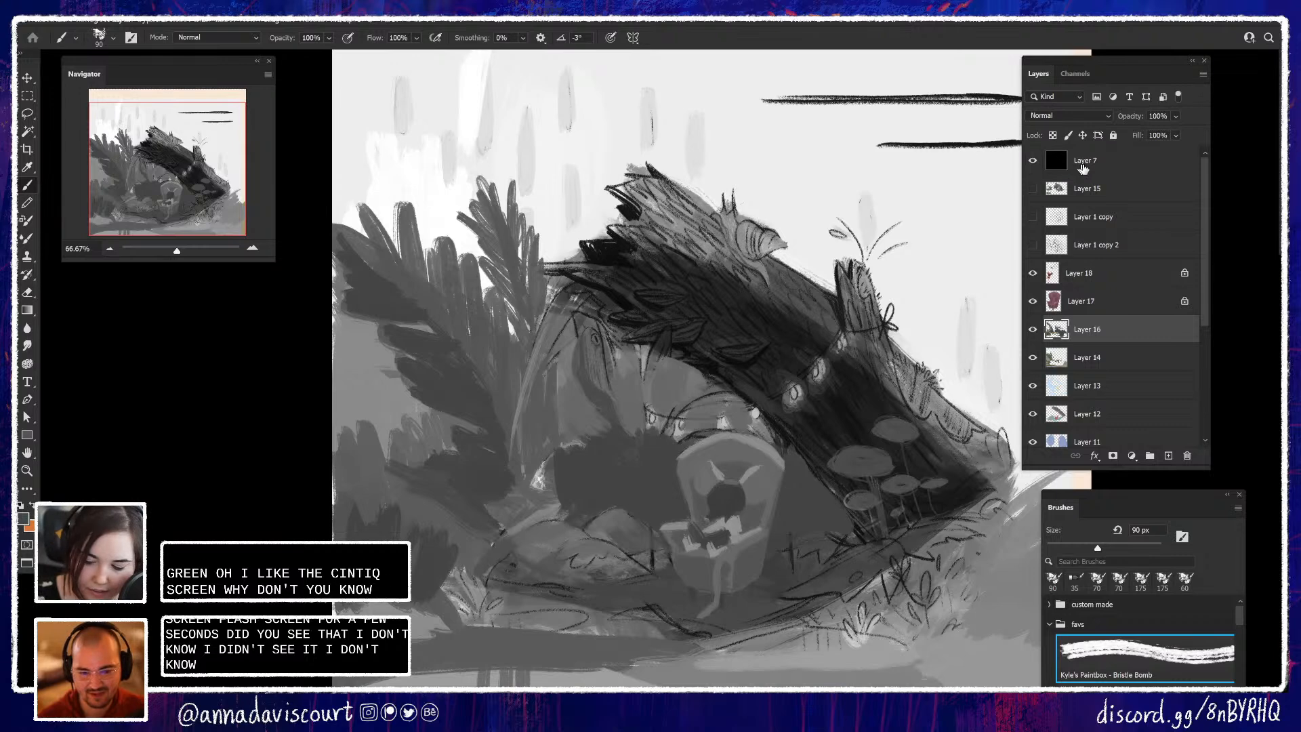
{"action": "left_click", "coordinate": [681, 397], "text": "alt"}
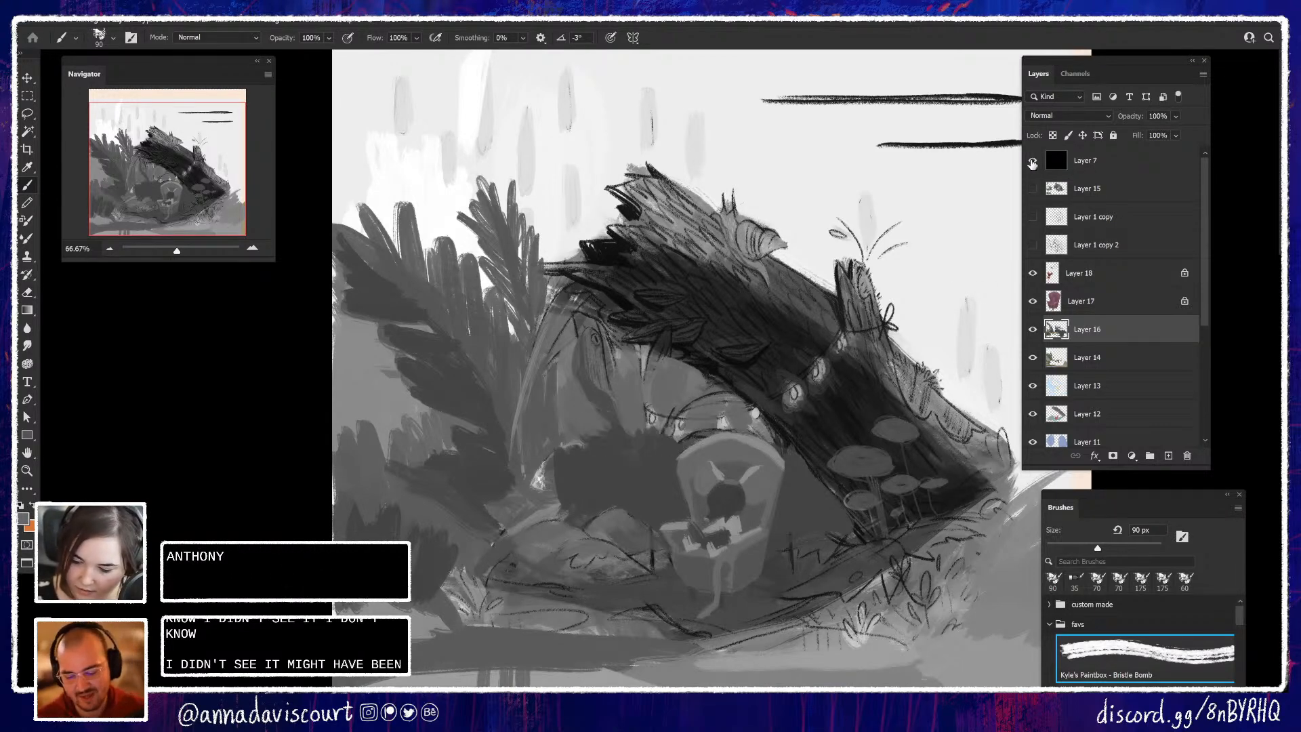
{"action": "left_click", "coordinate": [1031, 161]}
Paint over the string lights and sketch lines beneath the log with the sampled mid-grey background colour
{"action": "left_click", "coordinate": [657, 403], "text": "alt"}
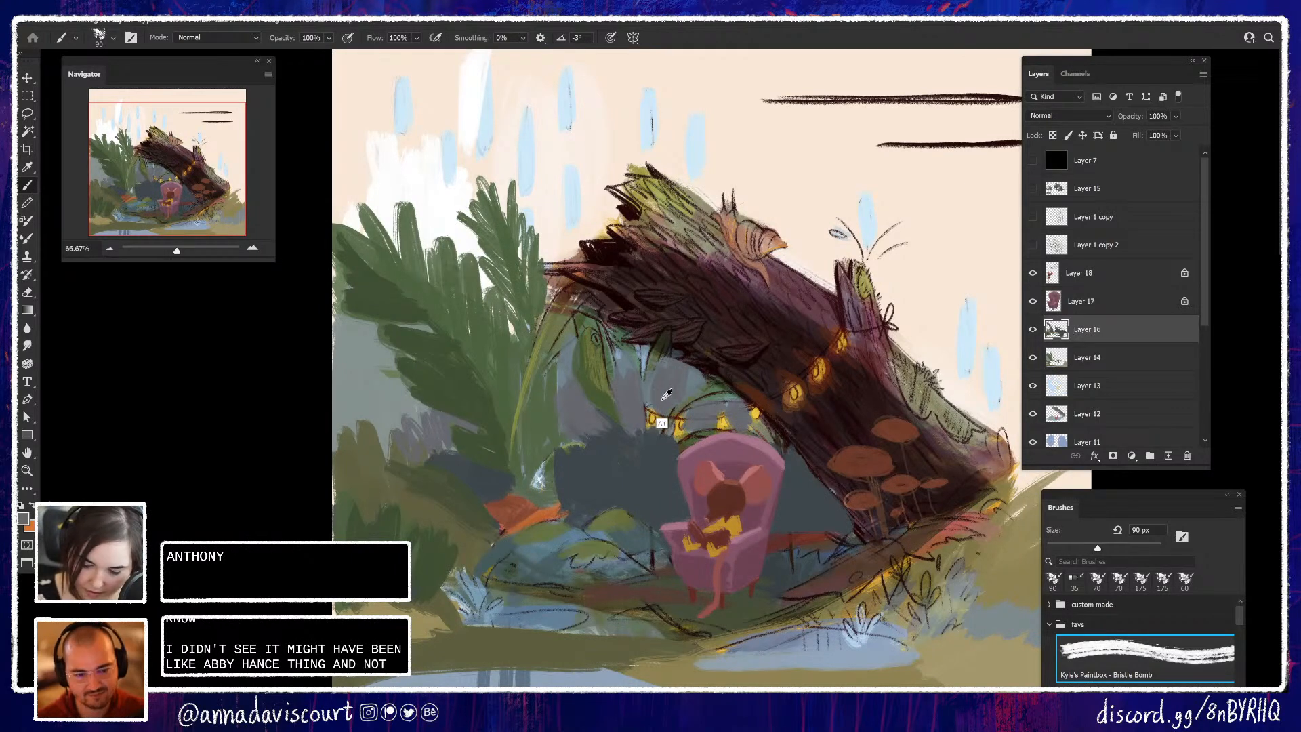
{"action": "mouse_move", "coordinate": [602, 432]}
{"action": "left_mouse_down"}
{"action": "mouse_move", "coordinate": [666, 446]}
{"action": "mouse_move", "coordinate": [568, 449]}
{"action": "mouse_move", "coordinate": [633, 453]}
{"action": "mouse_move", "coordinate": [681, 428]}
{"action": "mouse_move", "coordinate": [718, 447]}
{"action": "left_mouse_up"}
{"action": "mouse_move", "coordinate": [717, 396]}
{"action": "left_mouse_down"}
{"action": "mouse_move", "coordinate": [664, 403]}
{"action": "mouse_move", "coordinate": [681, 402]}
{"action": "mouse_move", "coordinate": [693, 377]}
{"action": "mouse_move", "coordinate": [628, 366]}
{"action": "mouse_move", "coordinate": [620, 345]}
{"action": "mouse_move", "coordinate": [675, 367]}
{"action": "left_mouse_up"}
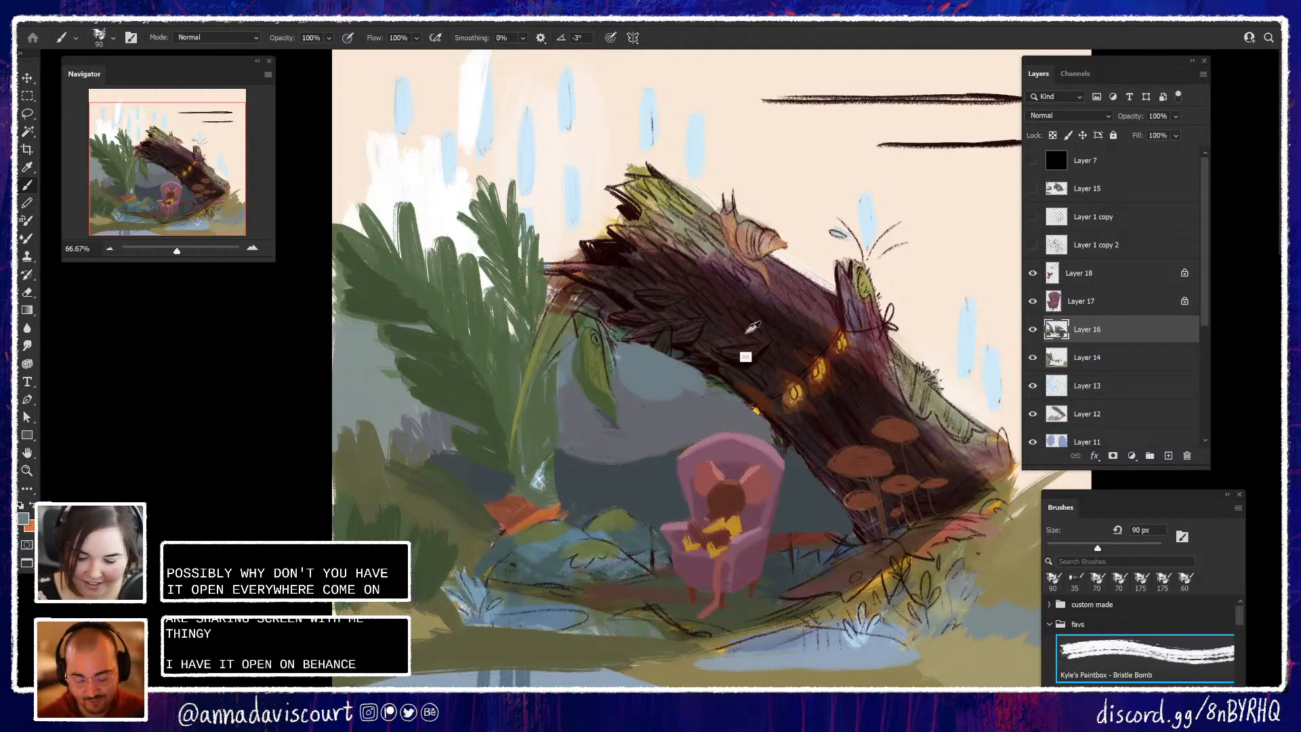
Paint shelf mushrooms along the log's underside in sampled orange-brown, and mute the colour to brown #613e30
{"action": "left_click", "coordinate": [759, 405], "text": "alt"}
{"action": "mouse_move", "coordinate": [764, 360]}
{"action": "left_mouse_down"}
{"action": "mouse_move", "coordinate": [744, 356]}
{"action": "mouse_move", "coordinate": [777, 335]}
{"action": "left_mouse_up"}
{"action": "mouse_move", "coordinate": [699, 359]}
{"action": "left_mouse_down"}
{"action": "mouse_move", "coordinate": [664, 363]}
{"action": "mouse_move", "coordinate": [750, 346]}
{"action": "left_mouse_up"}
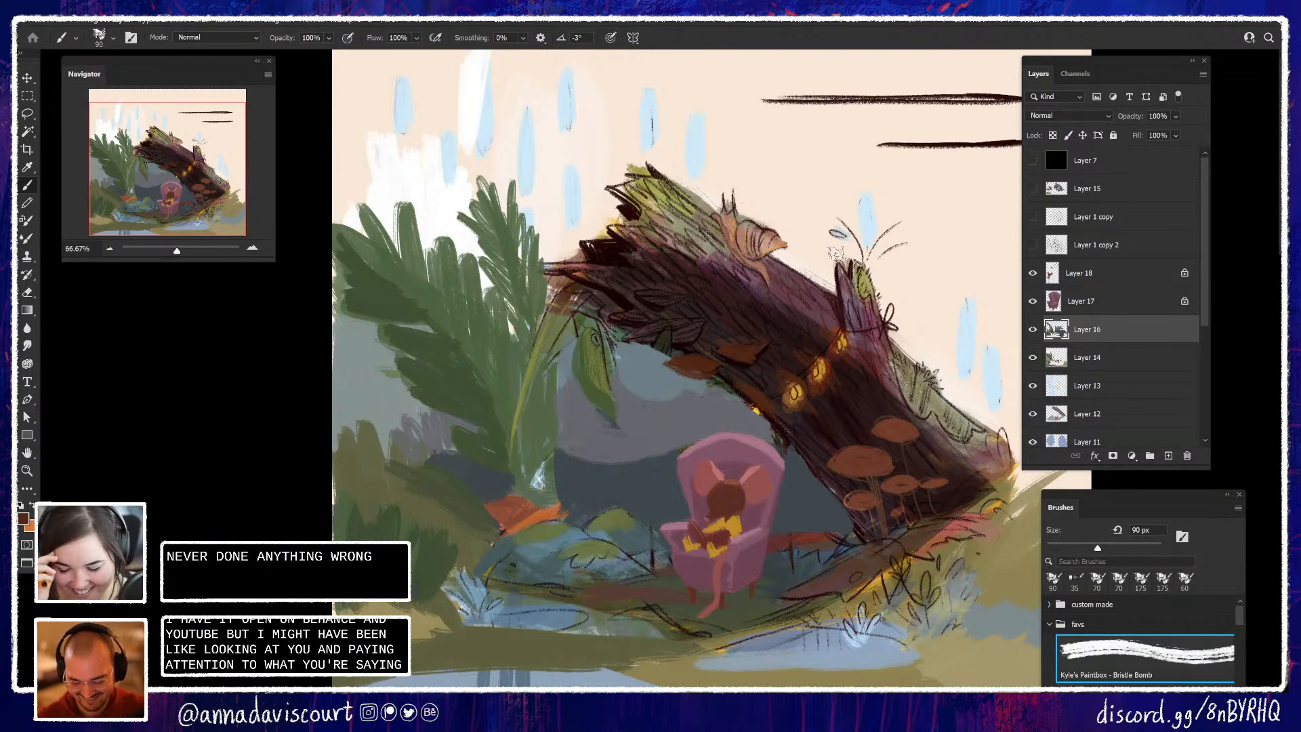
{"action": "left_click", "coordinate": [22, 519]}
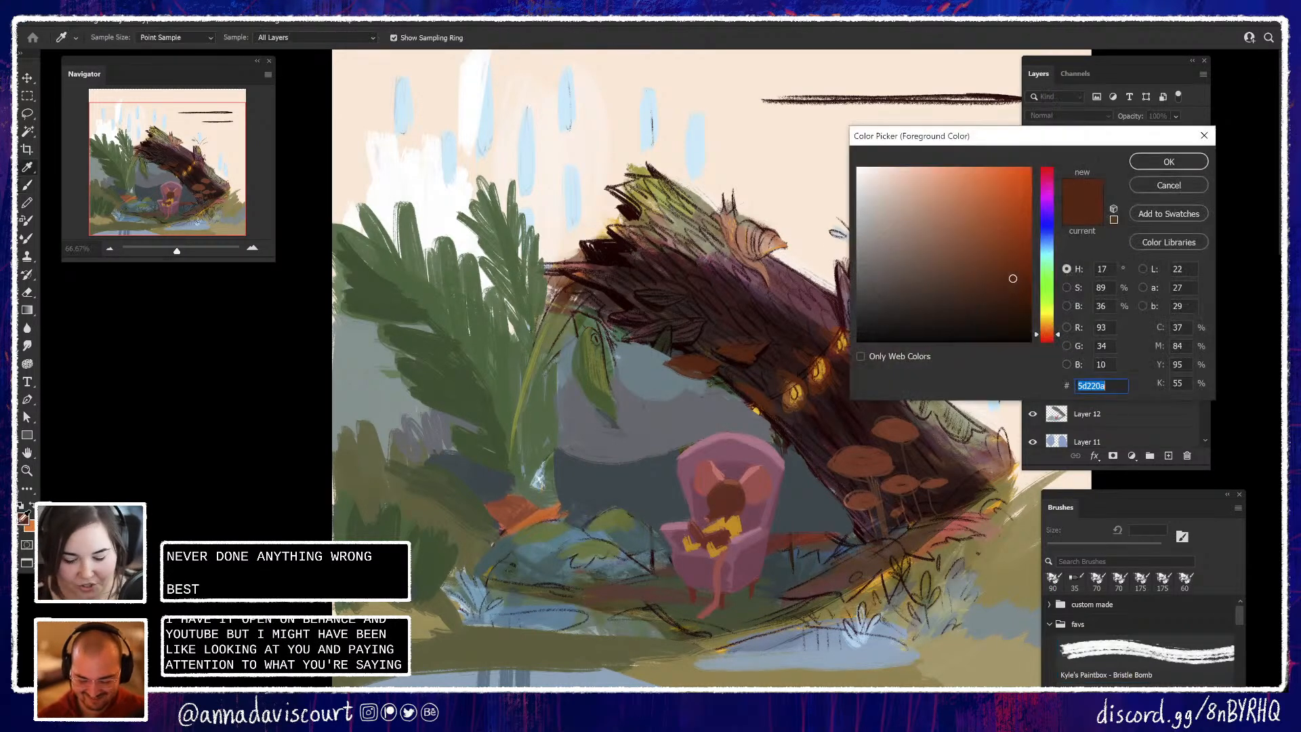
{"action": "left_click", "coordinate": [1168, 161]}
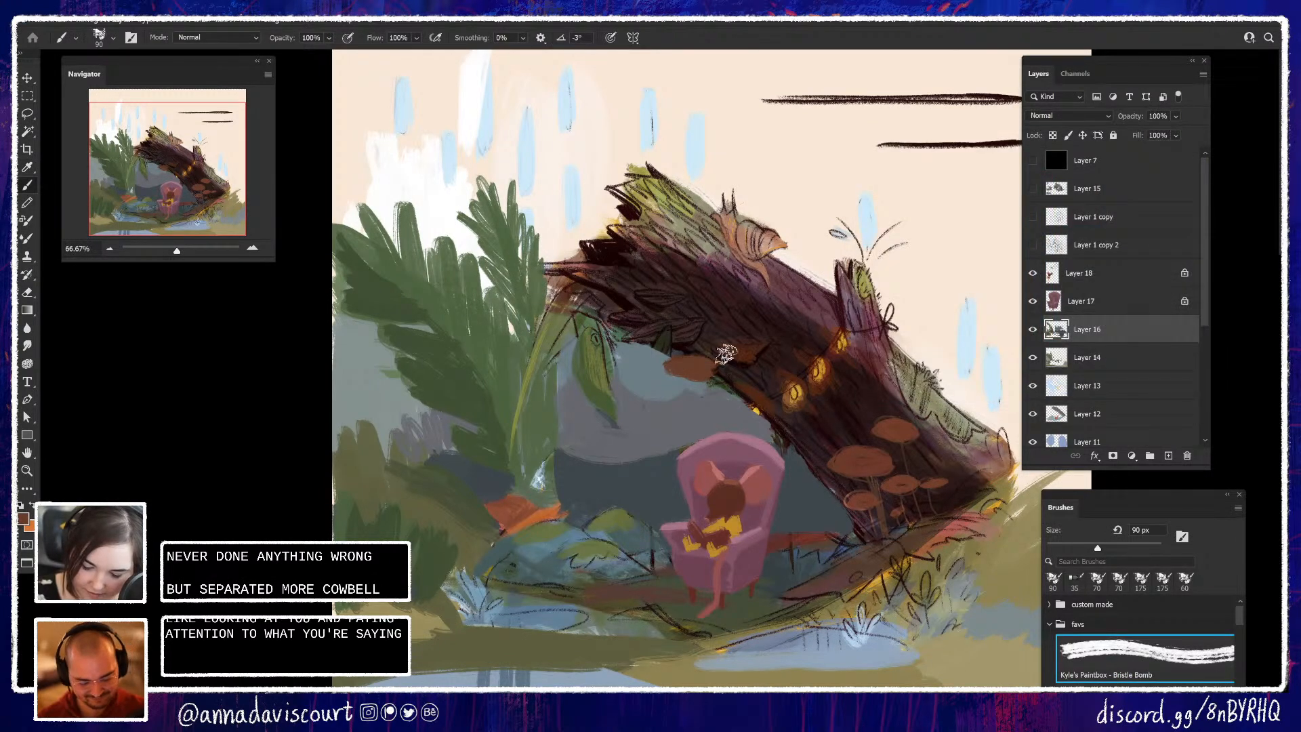
{"action": "left_click_drag", "start_coordinate": [725, 352], "coordinate": [757, 337]}
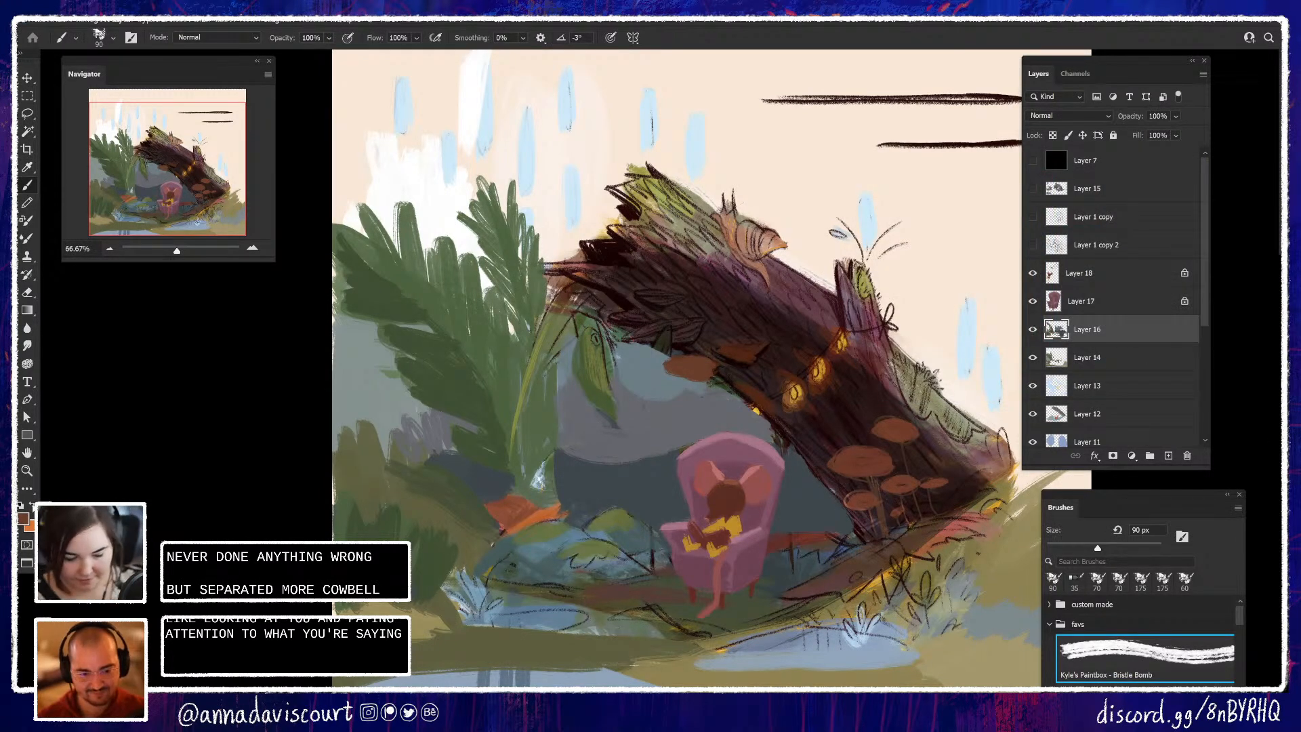
{"action": "left_click", "coordinate": [22, 519]}
{"action": "left_click", "coordinate": [940, 280]}
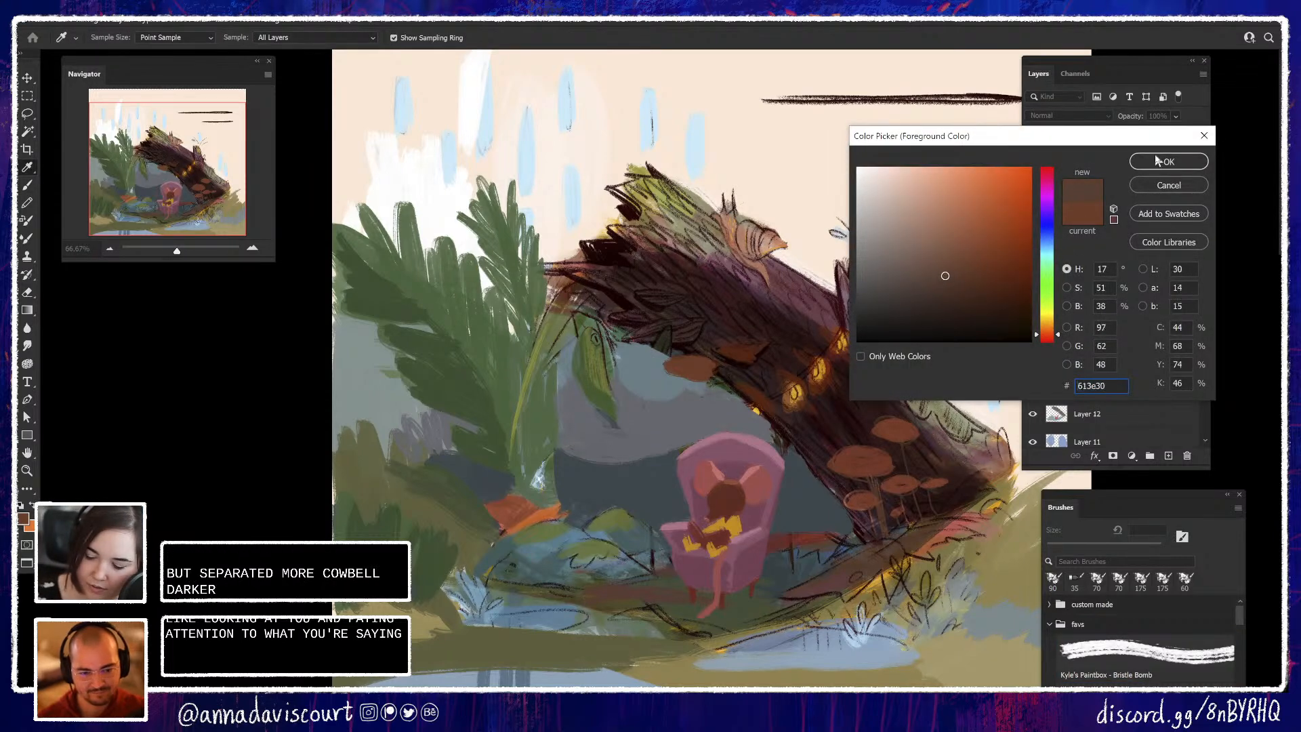
{"action": "left_click", "coordinate": [1157, 161]}
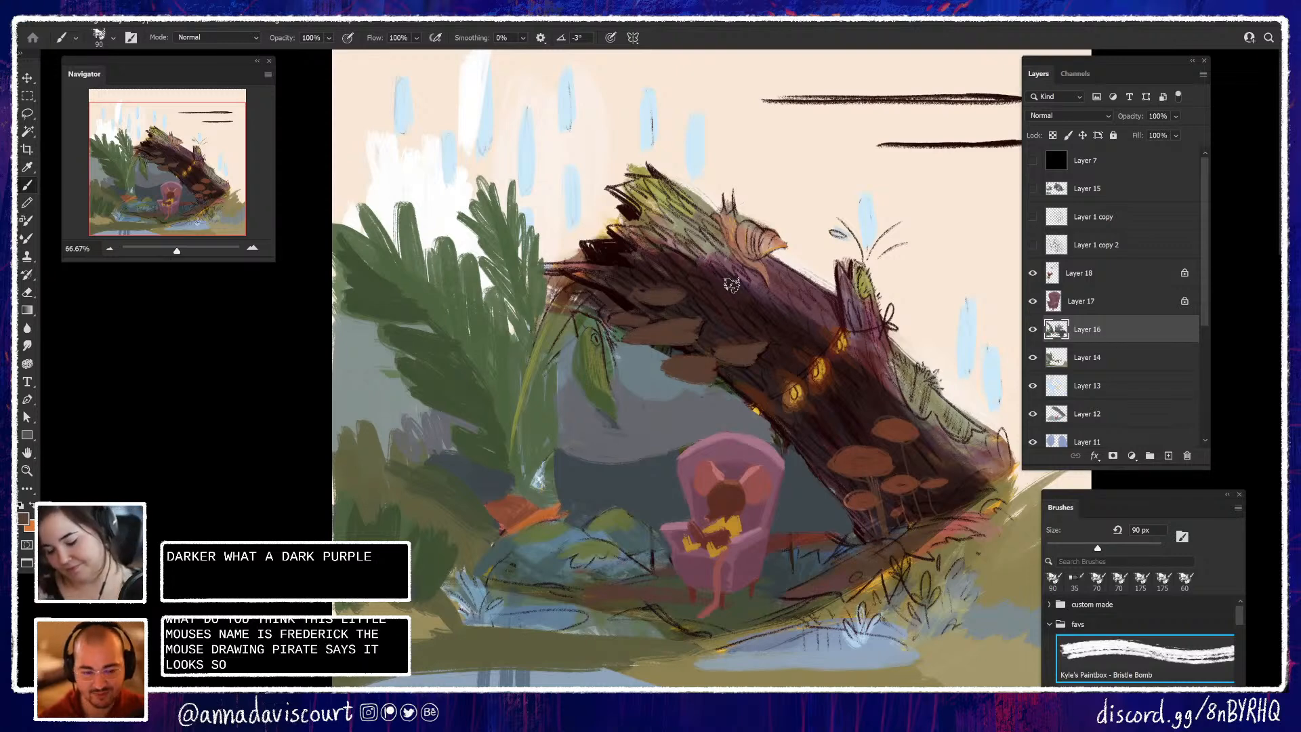
Paint out the hanging leaf beneath the log's broken end with sampled background blue-grey
{"action": "left_click", "coordinate": [634, 390], "text": "alt"}
{"action": "mouse_move", "coordinate": [611, 333]}
{"action": "left_mouse_down"}
{"action": "mouse_move", "coordinate": [618, 382]}
{"action": "mouse_move", "coordinate": [596, 347]}
{"action": "mouse_move", "coordinate": [574, 376]}
{"action": "mouse_move", "coordinate": [595, 351]}
{"action": "mouse_move", "coordinate": [653, 385]}
{"action": "mouse_move", "coordinate": [654, 411]}
{"action": "mouse_move", "coordinate": [576, 401]}
{"action": "mouse_move", "coordinate": [636, 413]}
{"action": "left_mouse_up"}
{"action": "left_click", "coordinate": [648, 417], "text": "alt"}
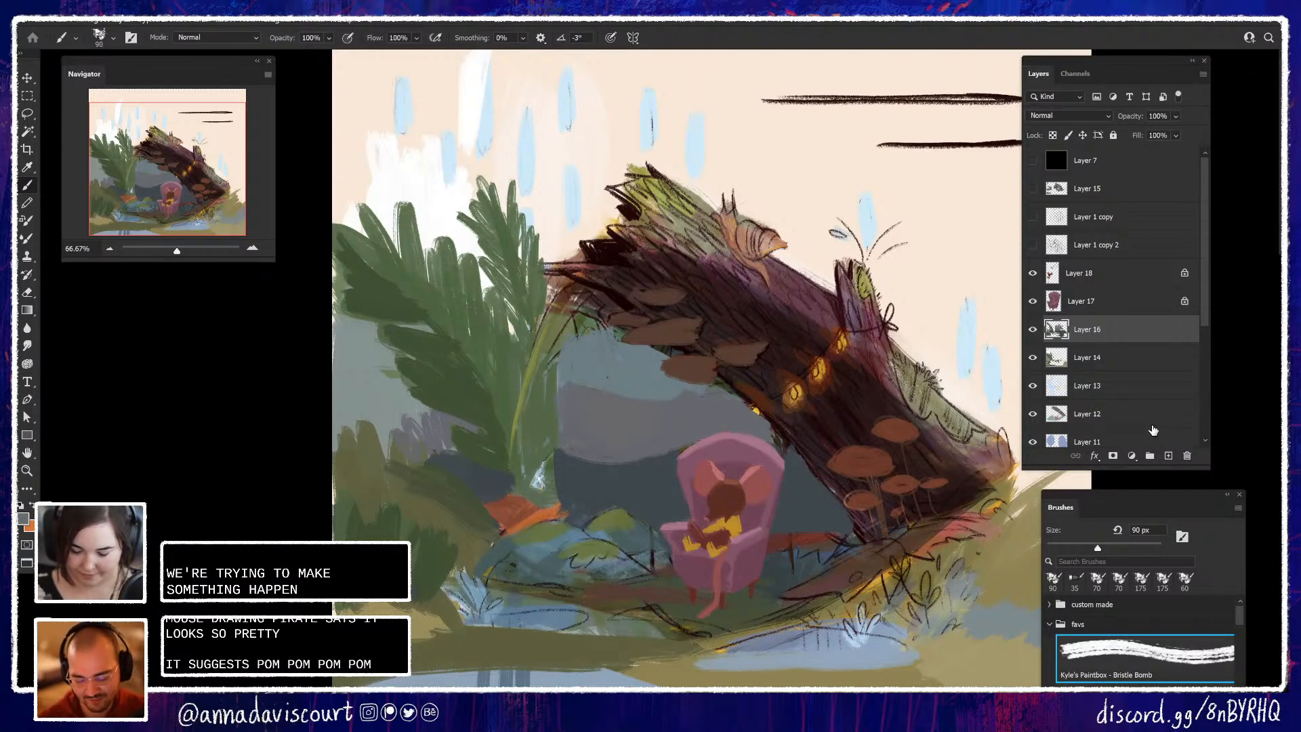
Fill out the large fern toward the log with broad fronds in its sampled dark green
{"action": "left_click", "coordinate": [479, 430], "text": "alt"}
{"action": "mouse_move", "coordinate": [511, 458]}
{"action": "left_mouse_down"}
{"action": "mouse_move", "coordinate": [557, 314]}
{"action": "mouse_move", "coordinate": [530, 448]}
{"action": "mouse_move", "coordinate": [533, 400]}
{"action": "mouse_move", "coordinate": [547, 323]}
{"action": "mouse_move", "coordinate": [539, 495]}
{"action": "mouse_move", "coordinate": [557, 413]}
{"action": "mouse_move", "coordinate": [544, 379]}
{"action": "left_mouse_up"}
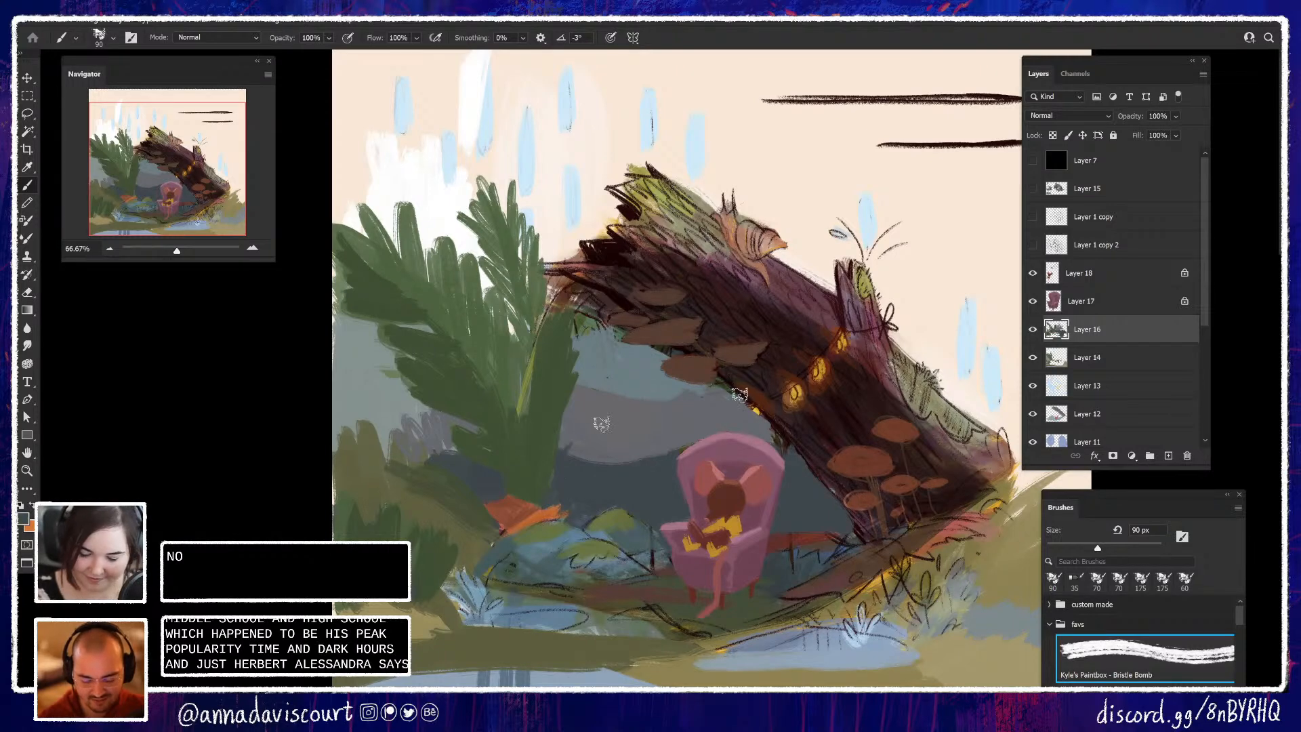
{"action": "left_click_drag", "start_coordinate": [925, 632], "coordinate": [891, 619]}
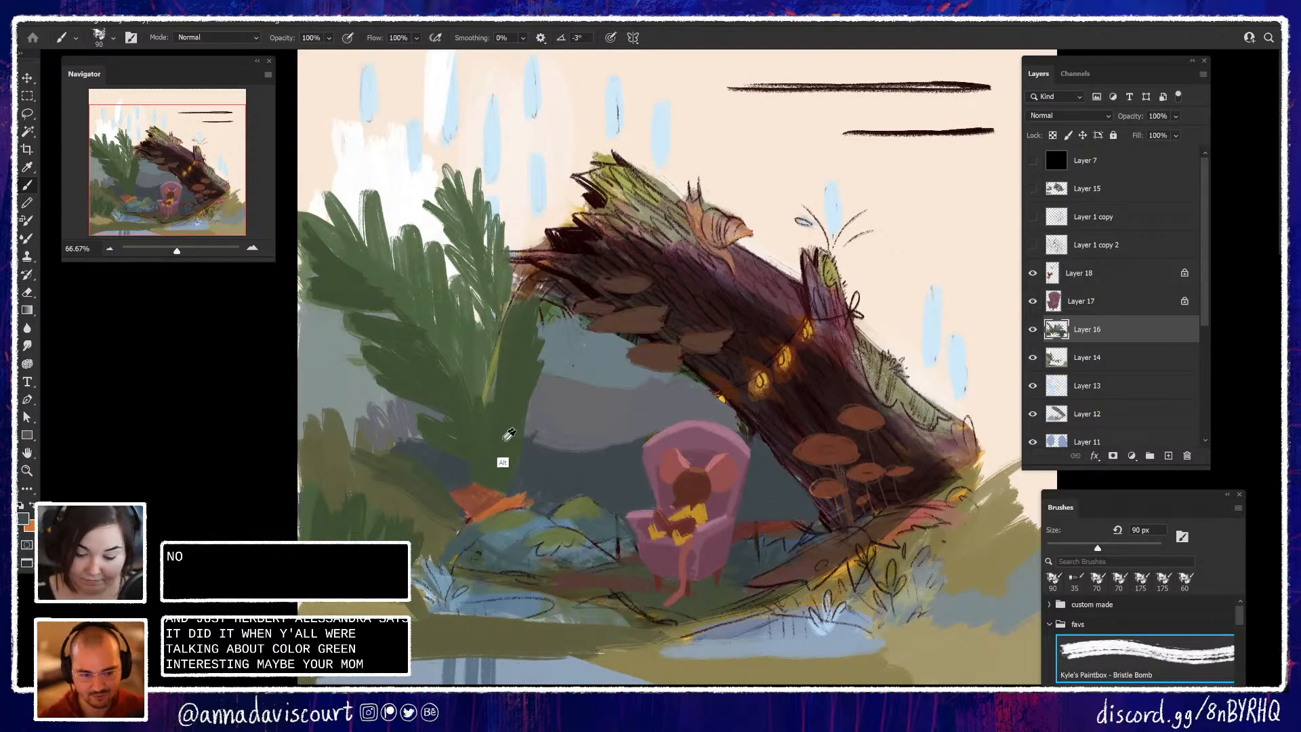
{"action": "left_click", "coordinate": [1035, 245]}
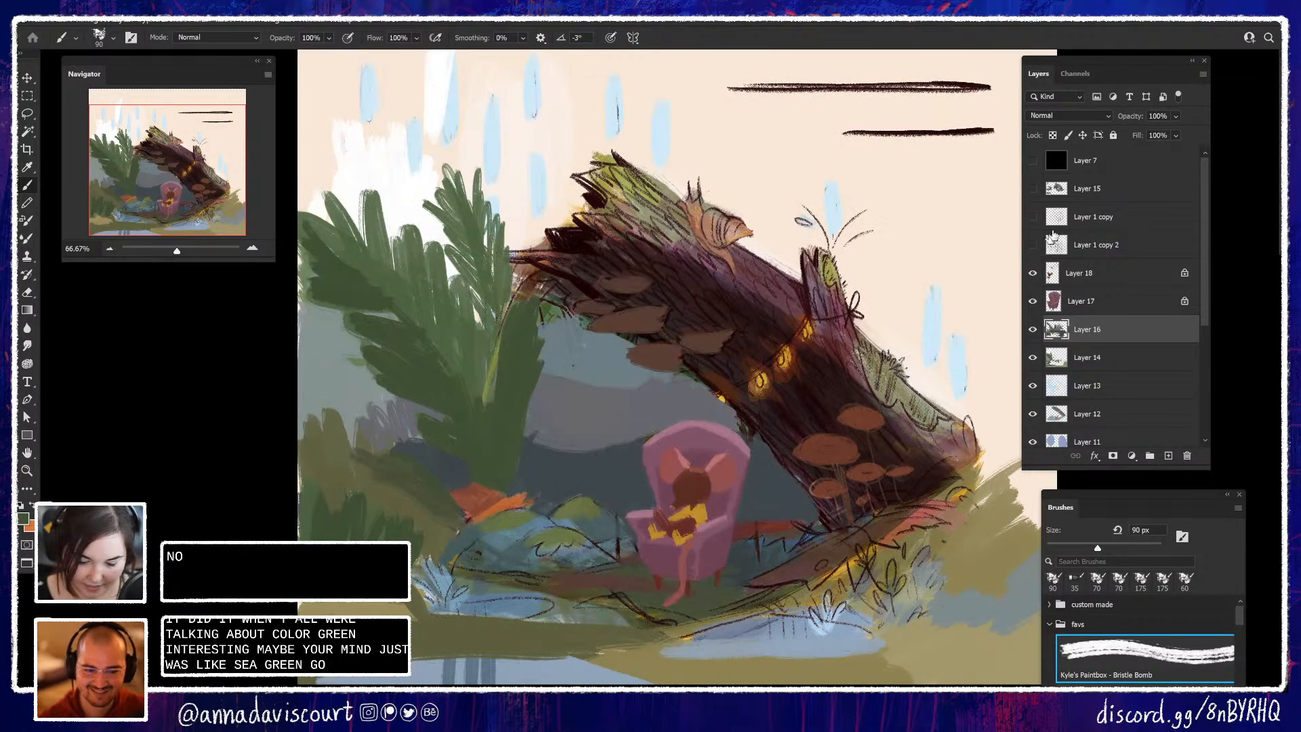
{"action": "mouse_move", "coordinate": [930, 576]}
{"action": "left_mouse_down"}
{"action": "mouse_move", "coordinate": [947, 542]}
{"action": "mouse_move", "coordinate": [927, 575]}
{"action": "left_mouse_up"}
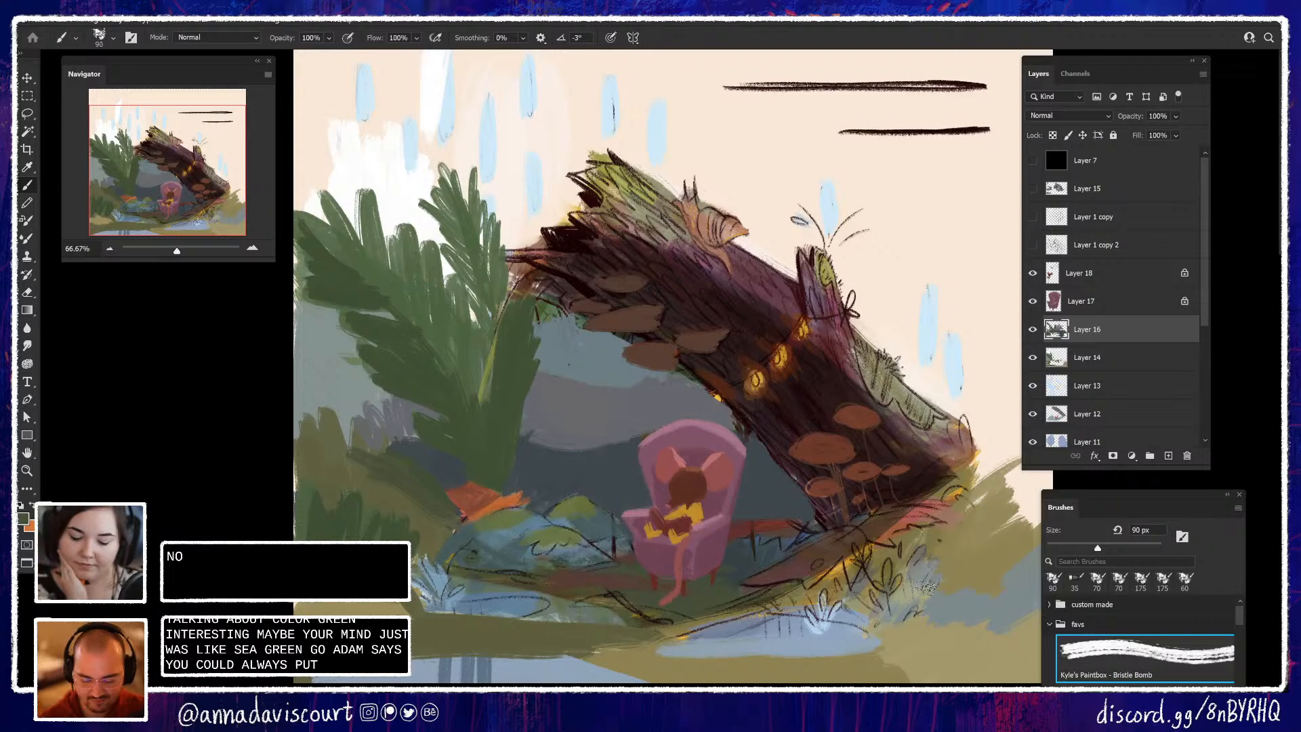
{"action": "mouse_move", "coordinate": [505, 354]}
{"action": "left_mouse_down"}
{"action": "mouse_move", "coordinate": [494, 334]}
{"action": "mouse_move", "coordinate": [470, 392]}
{"action": "mouse_move", "coordinate": [482, 296]}
{"action": "mouse_move", "coordinate": [479, 319]}
{"action": "mouse_move", "coordinate": [508, 271]}
{"action": "mouse_move", "coordinate": [525, 298]}
{"action": "mouse_move", "coordinate": [485, 315]}
{"action": "mouse_move", "coordinate": [480, 224]}
{"action": "mouse_move", "coordinate": [467, 325]}
{"action": "mouse_move", "coordinate": [437, 241]}
{"action": "mouse_move", "coordinate": [441, 210]}
{"action": "mouse_move", "coordinate": [467, 183]}
{"action": "mouse_move", "coordinate": [502, 261]}
{"action": "left_mouse_up"}
{"action": "mouse_move", "coordinate": [422, 274]}
{"action": "left_mouse_down"}
{"action": "mouse_move", "coordinate": [455, 383]}
{"action": "mouse_move", "coordinate": [469, 385]}
{"action": "mouse_move", "coordinate": [484, 308]}
{"action": "left_mouse_up"}
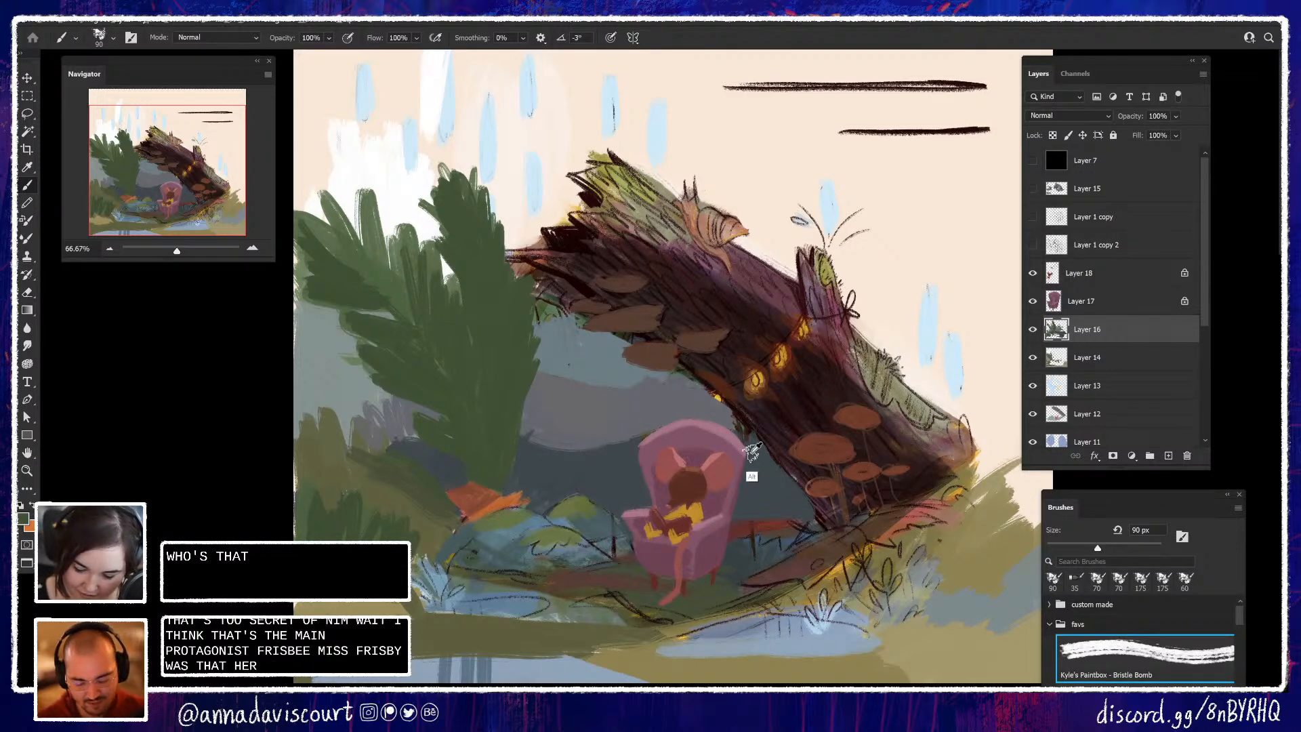
Block in a blue-grey patch behind the grass beyond the log's base, using the sampled background colour
{"action": "left_click", "coordinate": [706, 406], "text": "alt"}
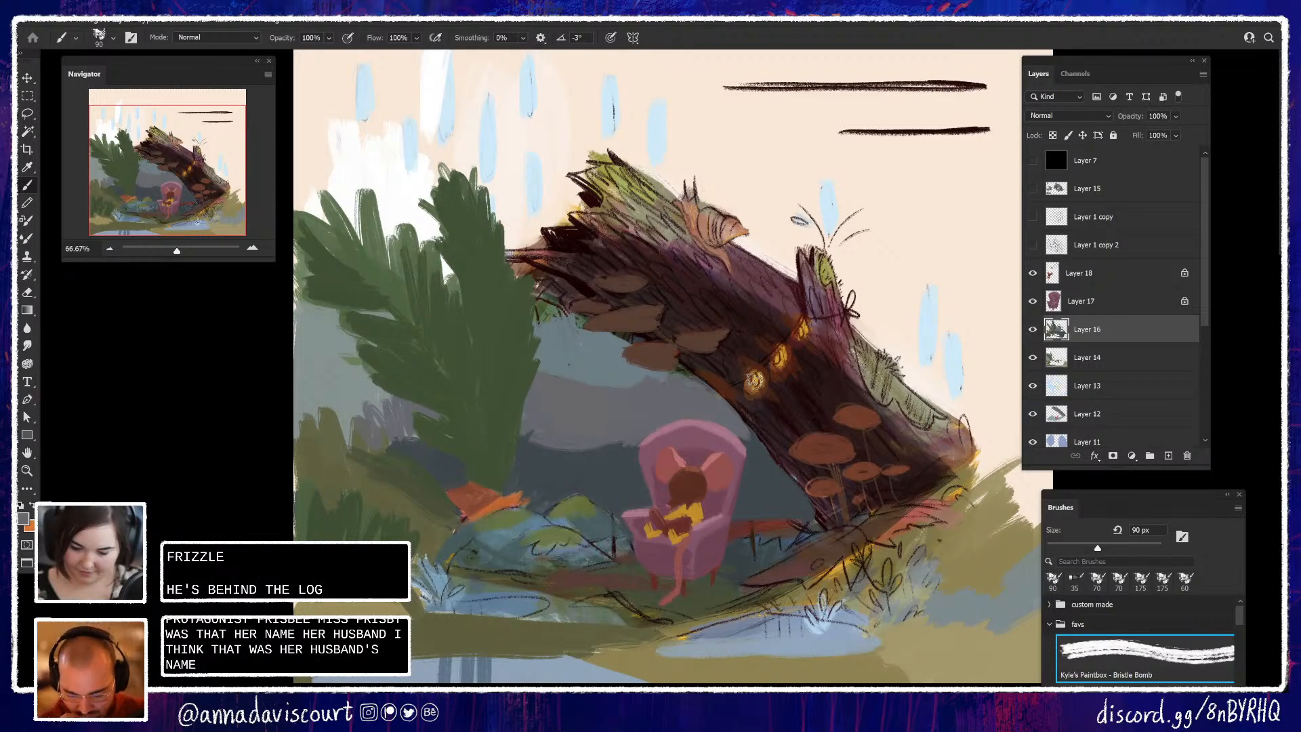
{"action": "mouse_move", "coordinate": [973, 657]}
{"action": "left_mouse_down"}
{"action": "mouse_move", "coordinate": [926, 502]}
{"action": "mouse_move", "coordinate": [958, 588]}
{"action": "left_mouse_up"}
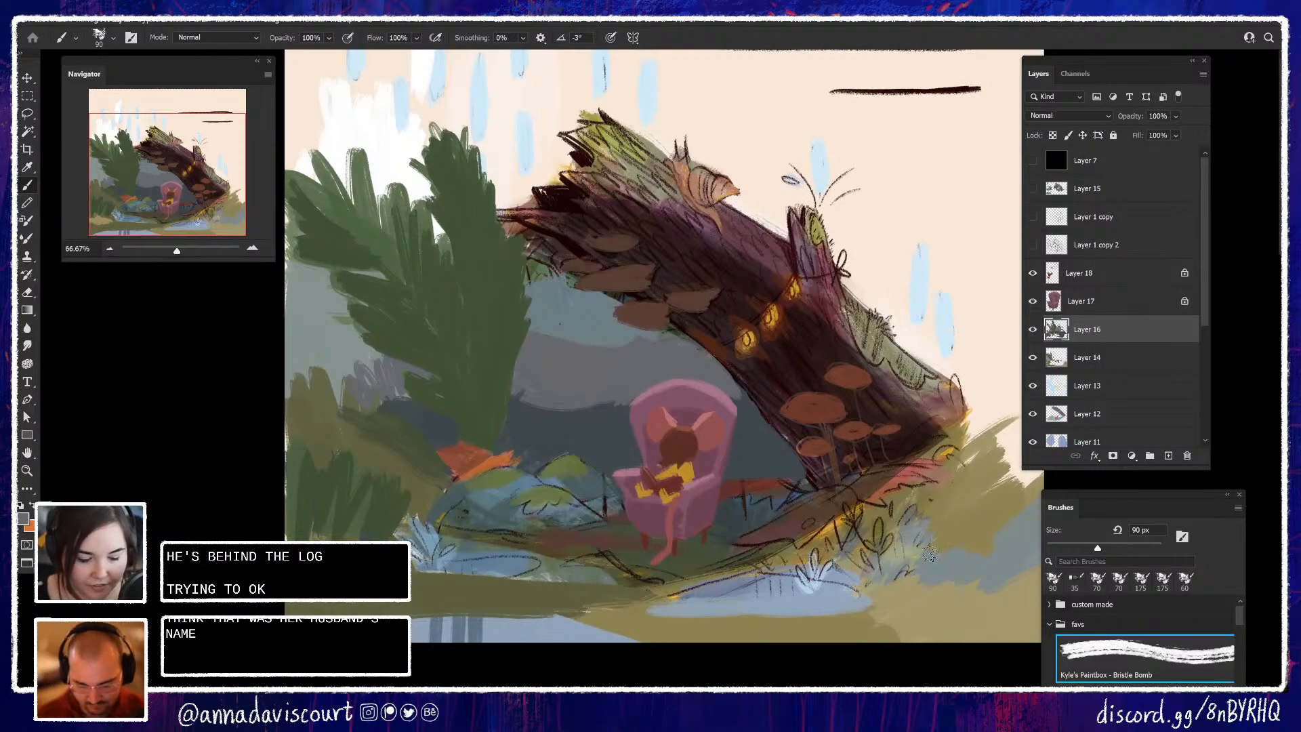
Reposition the Navigator, view the whole canvas at 50%, and check its values in greyscale with Layer 7
{"action": "left_click_drag", "start_coordinate": [210, 60], "coordinate": [212, 140]}
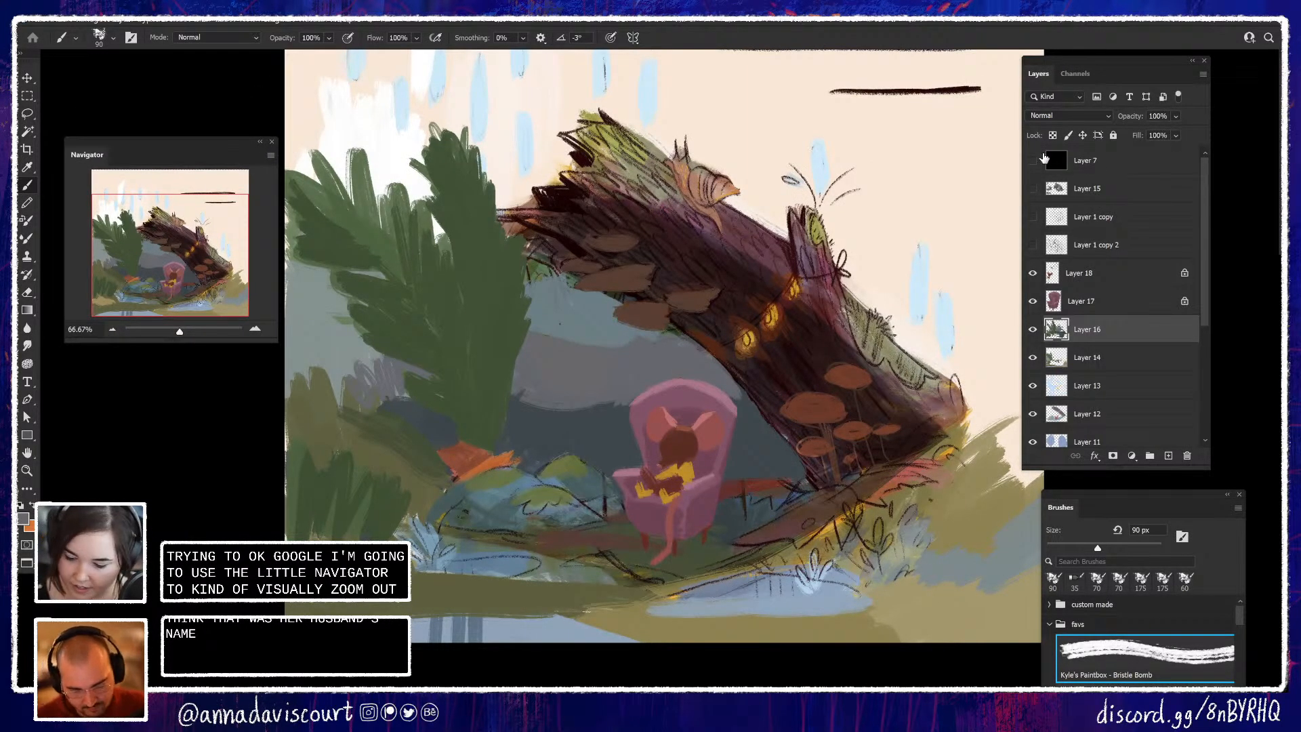
{"action": "left_click", "coordinate": [1033, 160]}
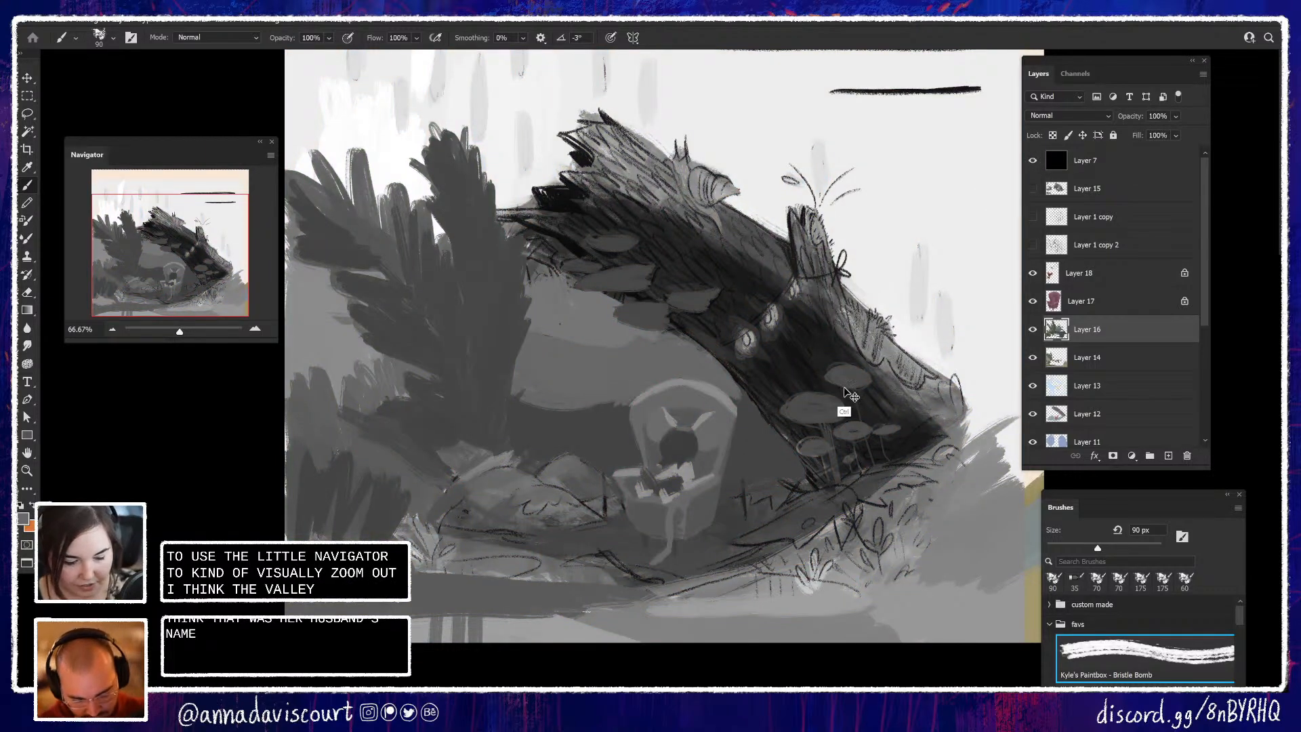
{"action": "scroll", "coordinate": [847, 390], "scroll_direction": "down", "scroll_amount": 1}
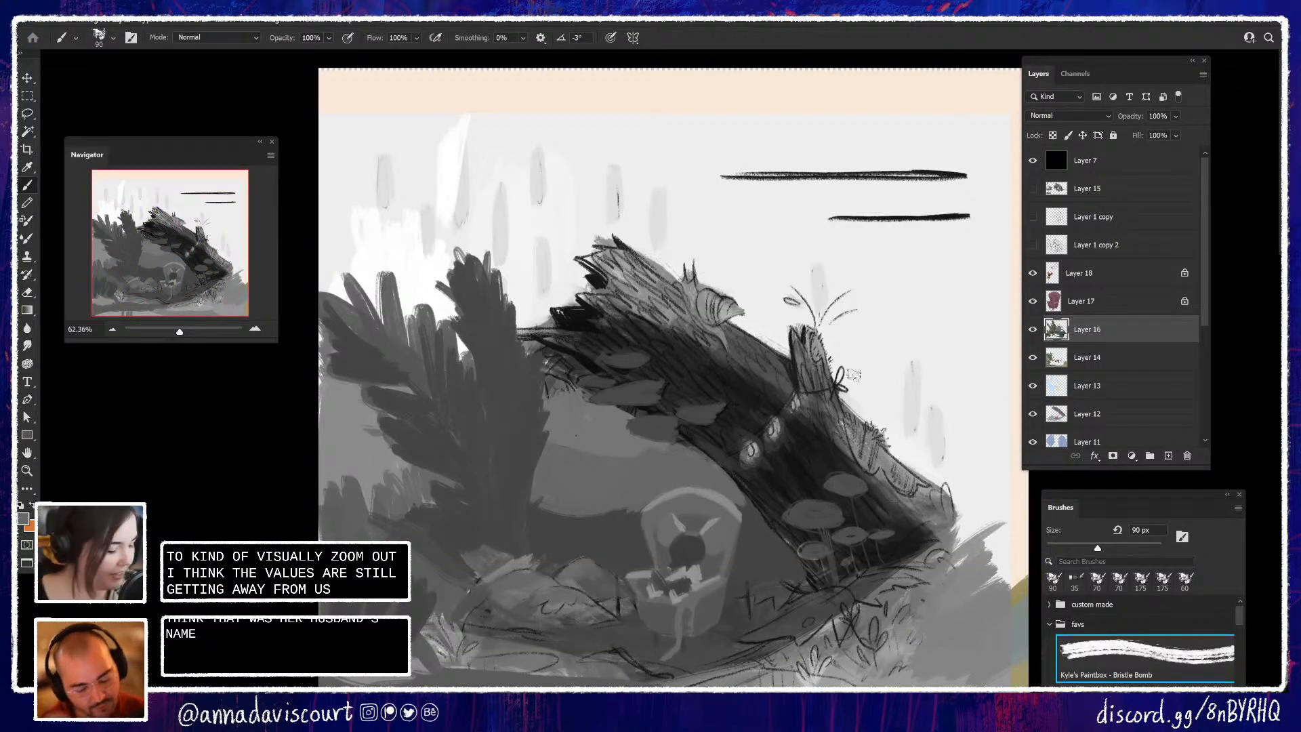
{"action": "key", "text": "ctrl+minus"}
{"action": "left_click_drag", "start_coordinate": [867, 434], "coordinate": [896, 393]}
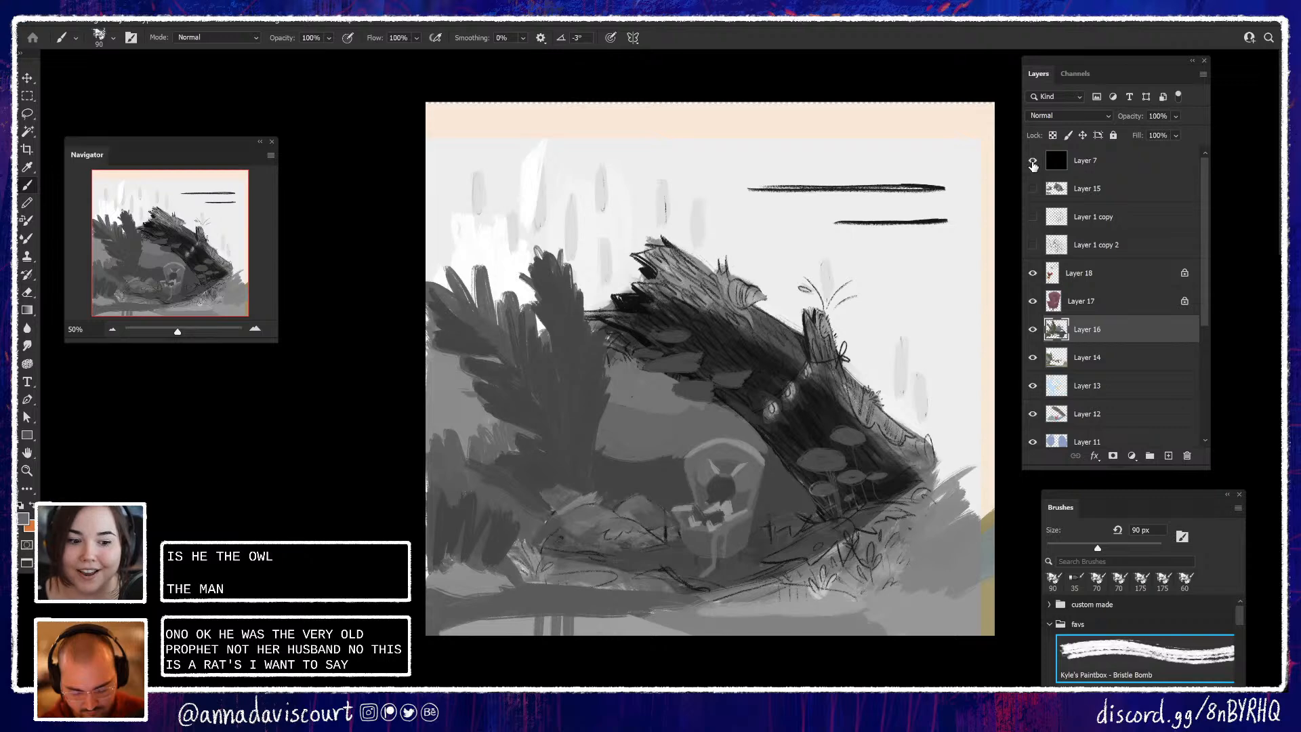
{"action": "left_click", "coordinate": [1033, 161]}
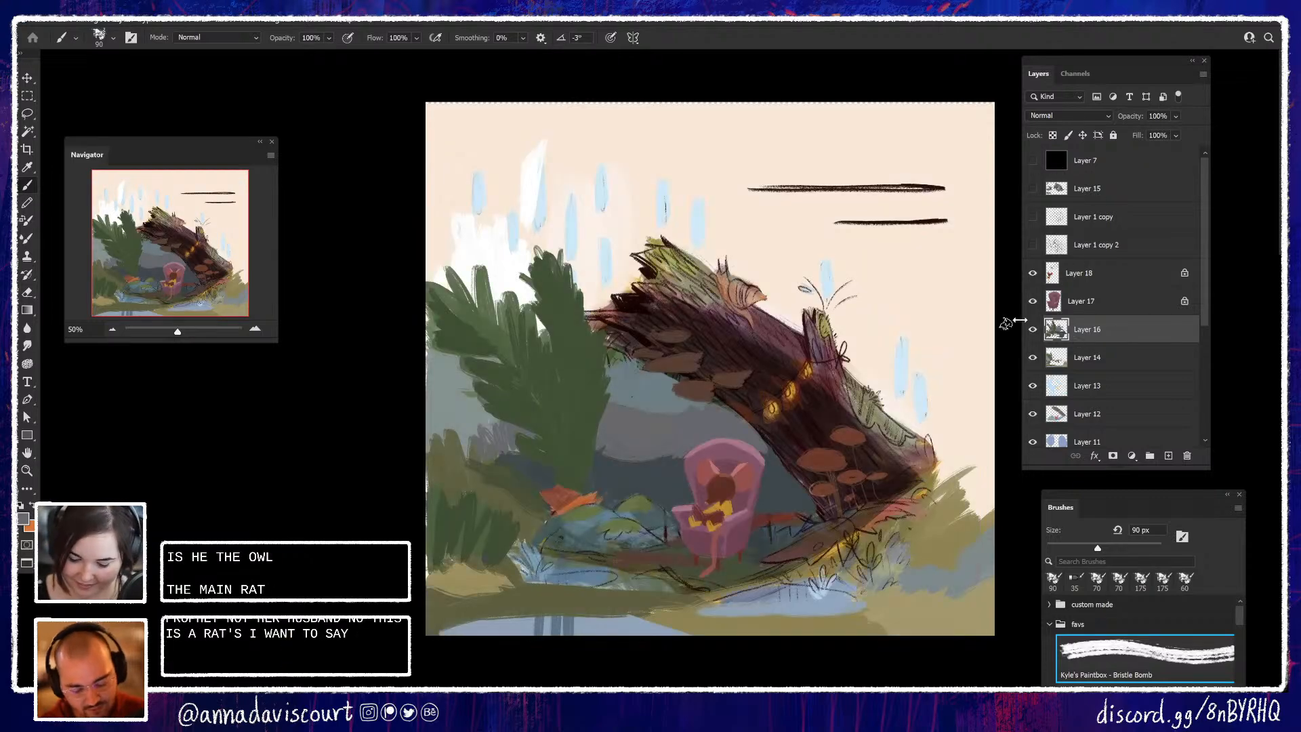
{"action": "key", "text": "Tab"}
{"action": "key", "text": "Tab"}
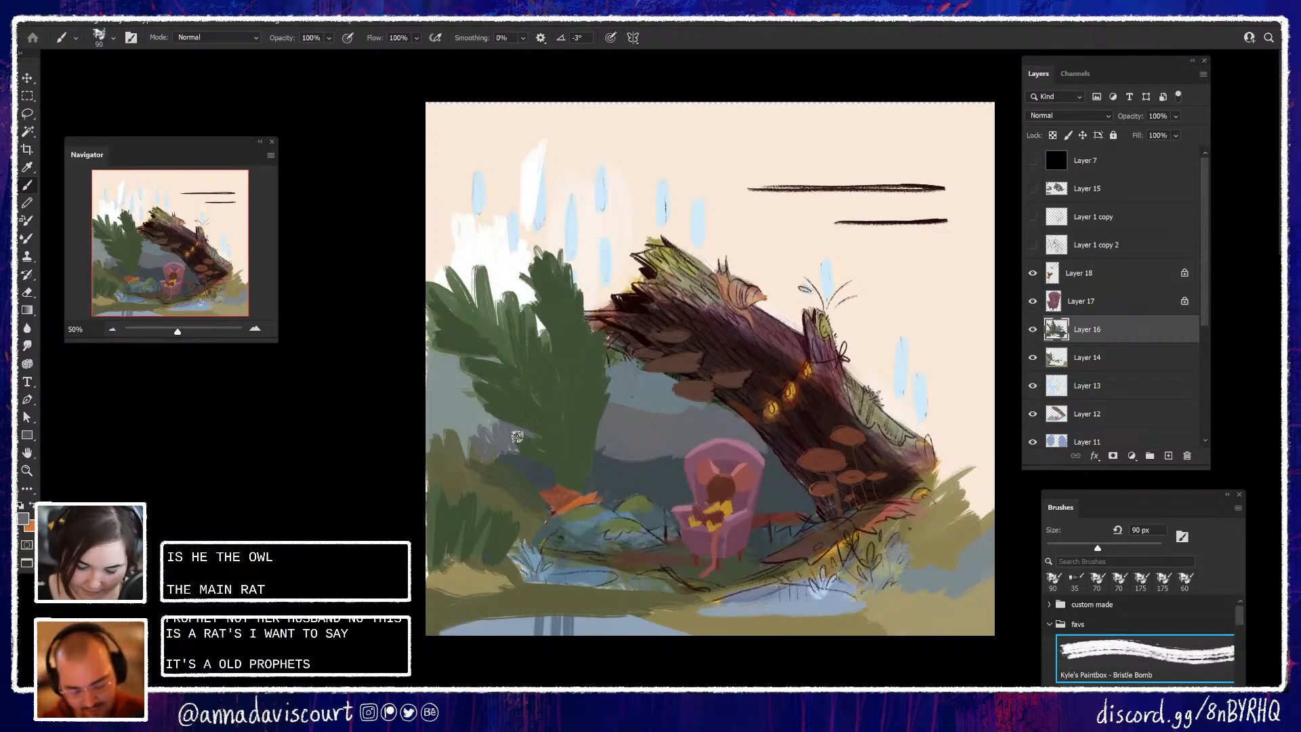
Enlarge the Bristle Bomb brush to 250 px
{"action": "key", "text": "bracketright"}
{"action": "key", "text": "bracketright"}
{"action": "key", "text": "bracketright"}
{"action": "key", "text": "bracketright"}
{"action": "key", "text": "bracketright"}
{"action": "key", "text": "bracketright"}
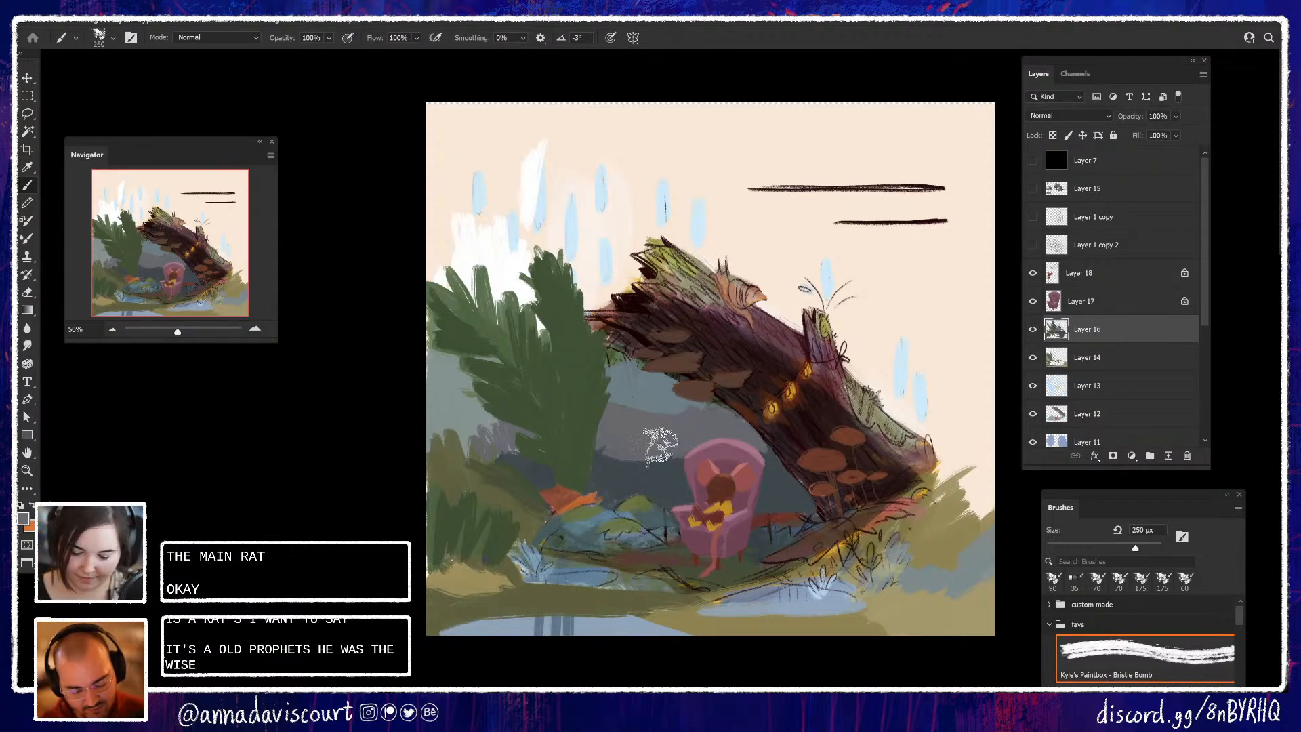
Show Layer 7 and compare the painting's values against the Layer 15 greyscale study by toggling it repeatedly
{"action": "left_click", "coordinate": [1033, 160]}
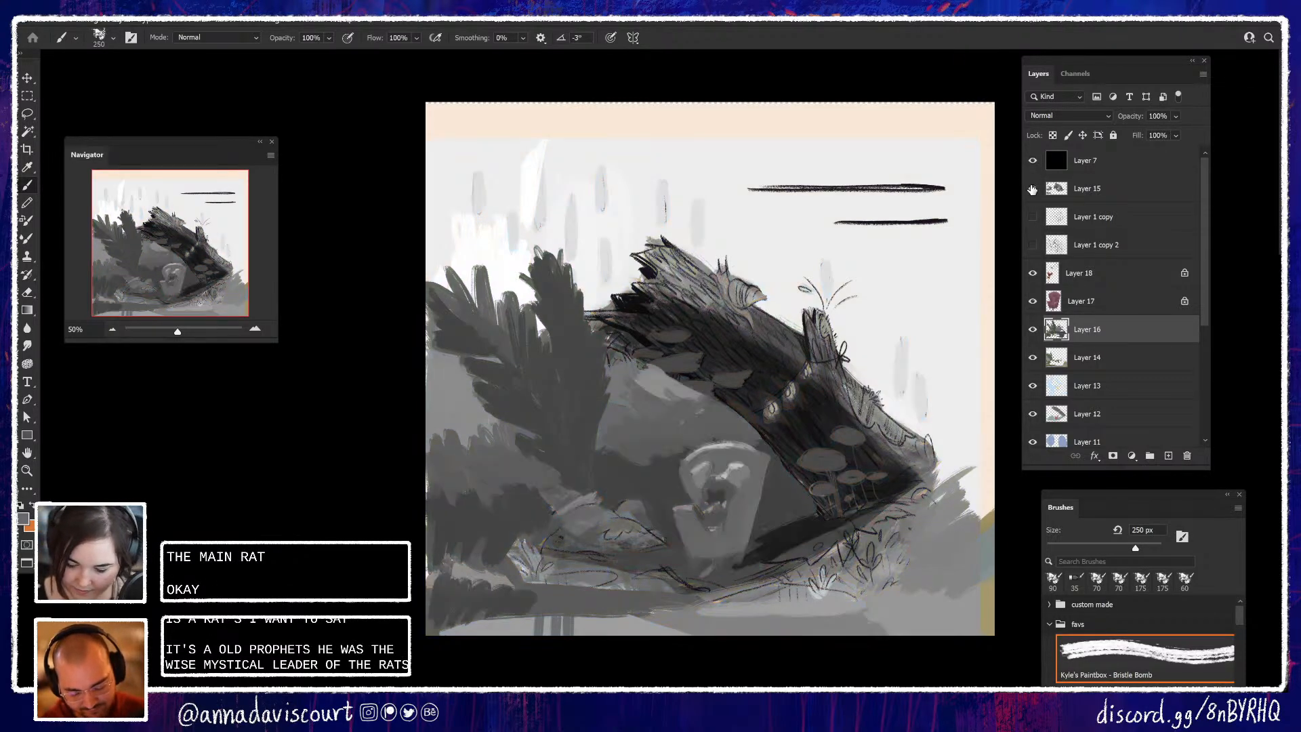
{"action": "left_click", "coordinate": [1032, 191]}
{"action": "left_click", "coordinate": [1033, 191]}
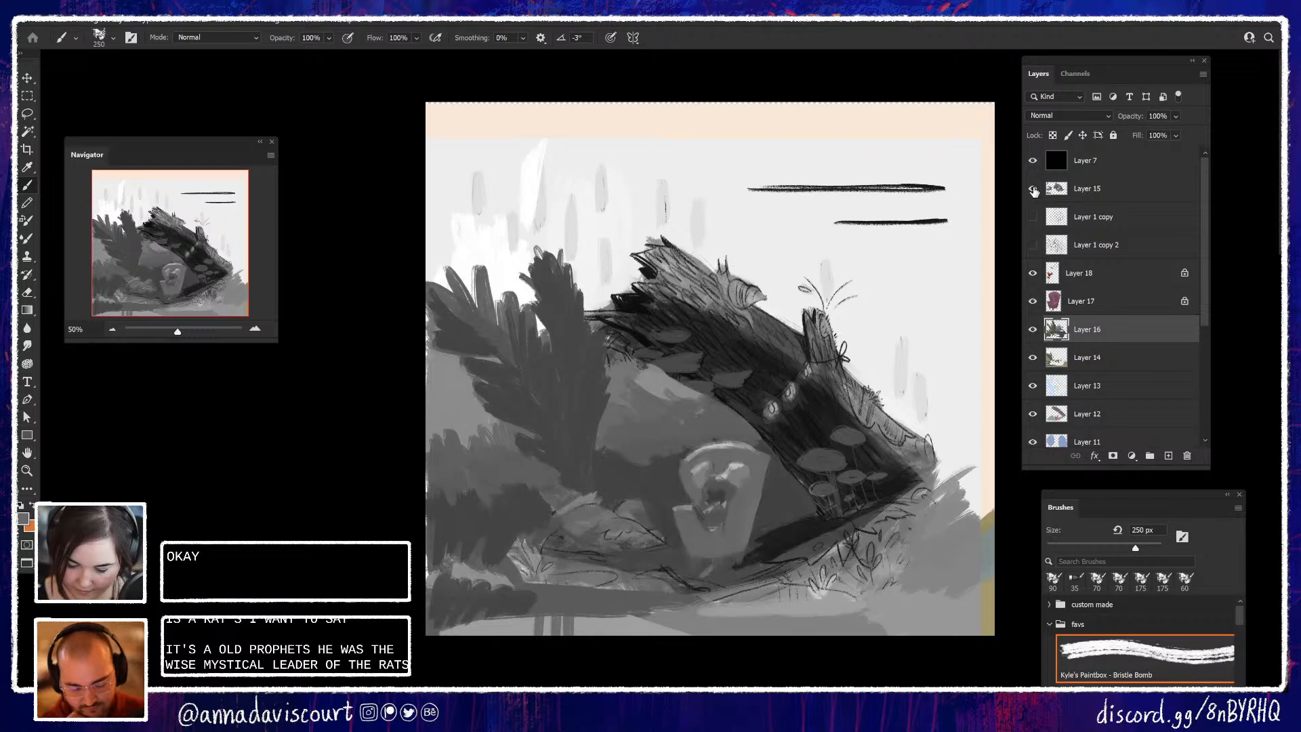
{"action": "left_click", "coordinate": [1033, 191]}
{"action": "left_click", "coordinate": [1034, 192]}
{"action": "left_click", "coordinate": [1033, 192]}
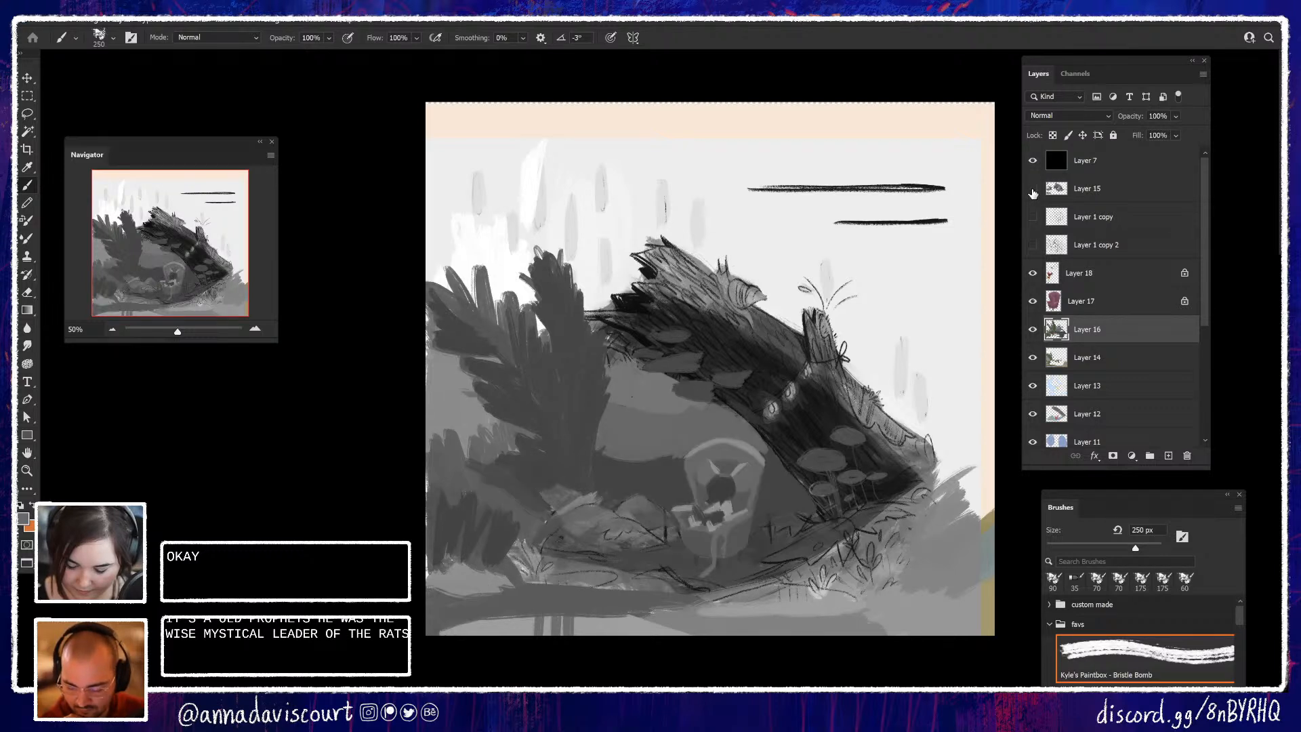
{"action": "left_click", "coordinate": [1034, 191]}
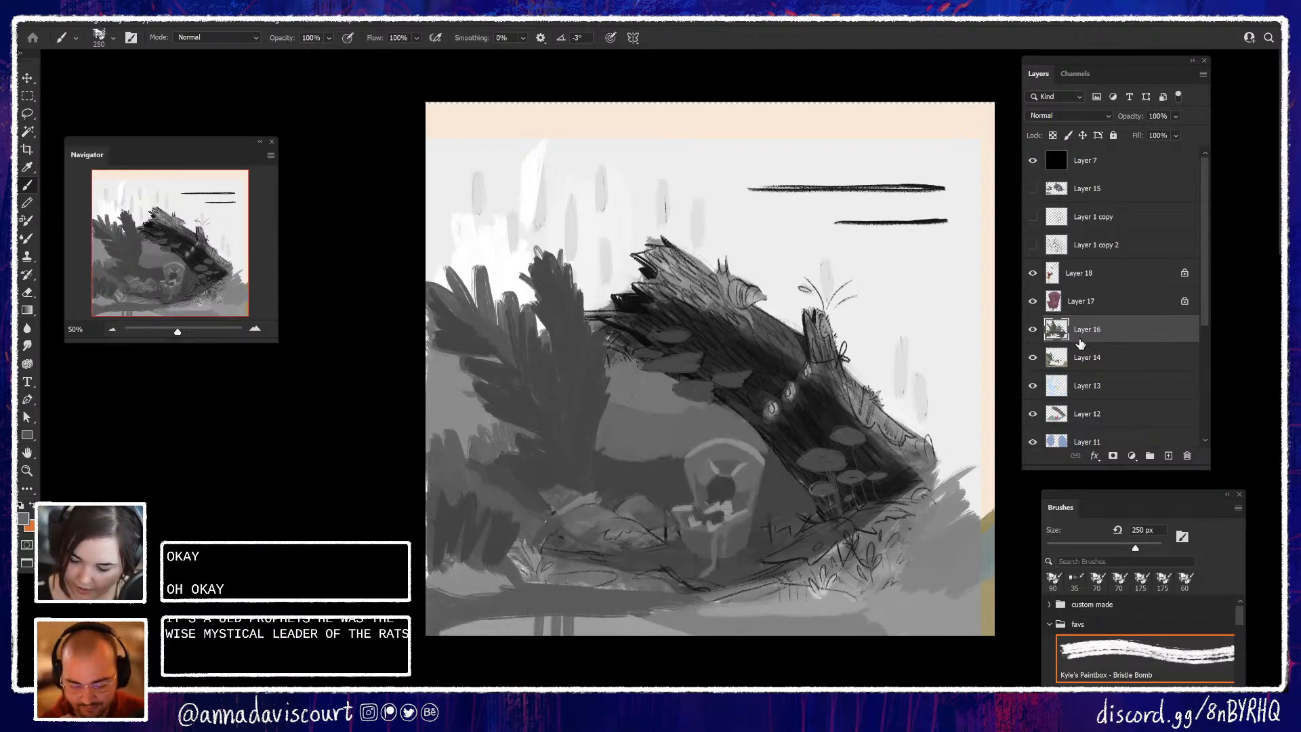
Hide Layer 7 and paint dark teal shadow strokes on the ground beneath the log's base
{"action": "left_click", "coordinate": [1032, 161]}
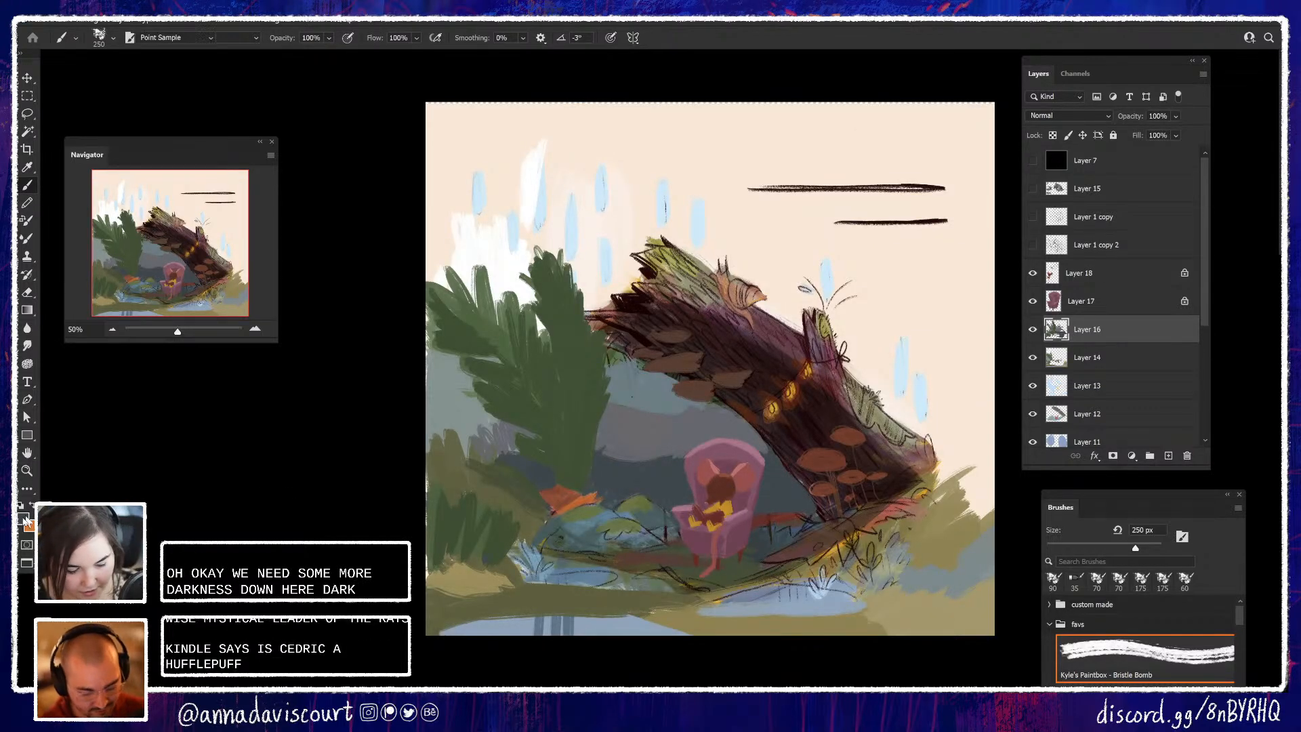
{"action": "left_click", "coordinate": [25, 517]}
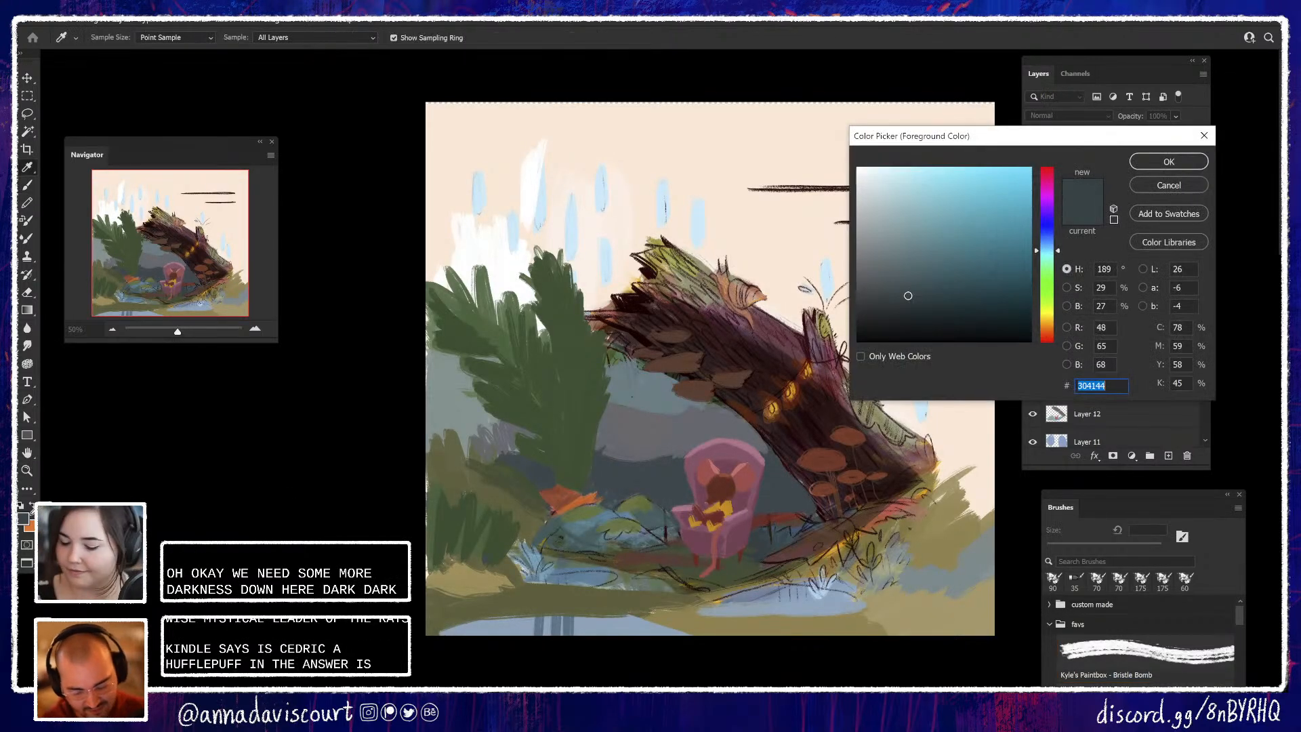
{"action": "left_click", "coordinate": [1169, 162]}
{"action": "mouse_move", "coordinate": [813, 525]}
{"action": "left_mouse_down"}
{"action": "mouse_move", "coordinate": [769, 536]}
{"action": "mouse_move", "coordinate": [776, 545]}
{"action": "mouse_move", "coordinate": [888, 503]}
{"action": "left_mouse_up"}
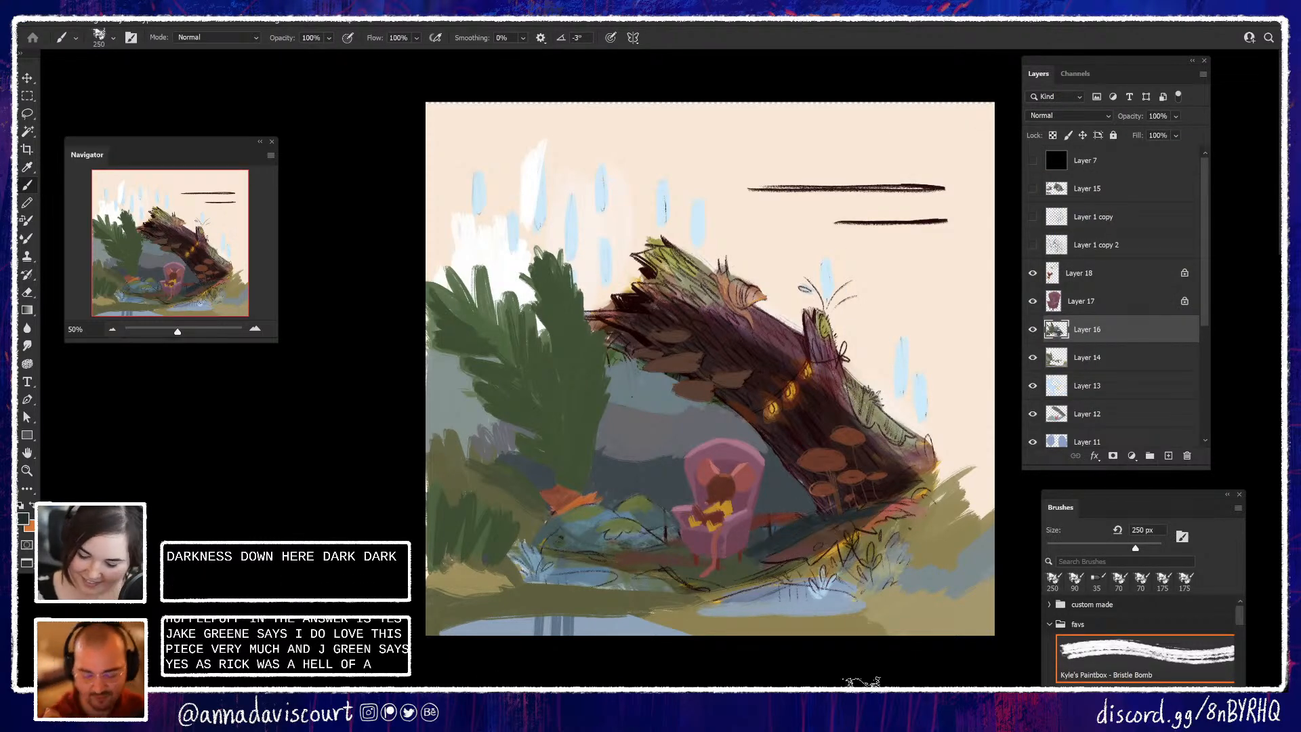
{"action": "left_click", "coordinate": [24, 517]}
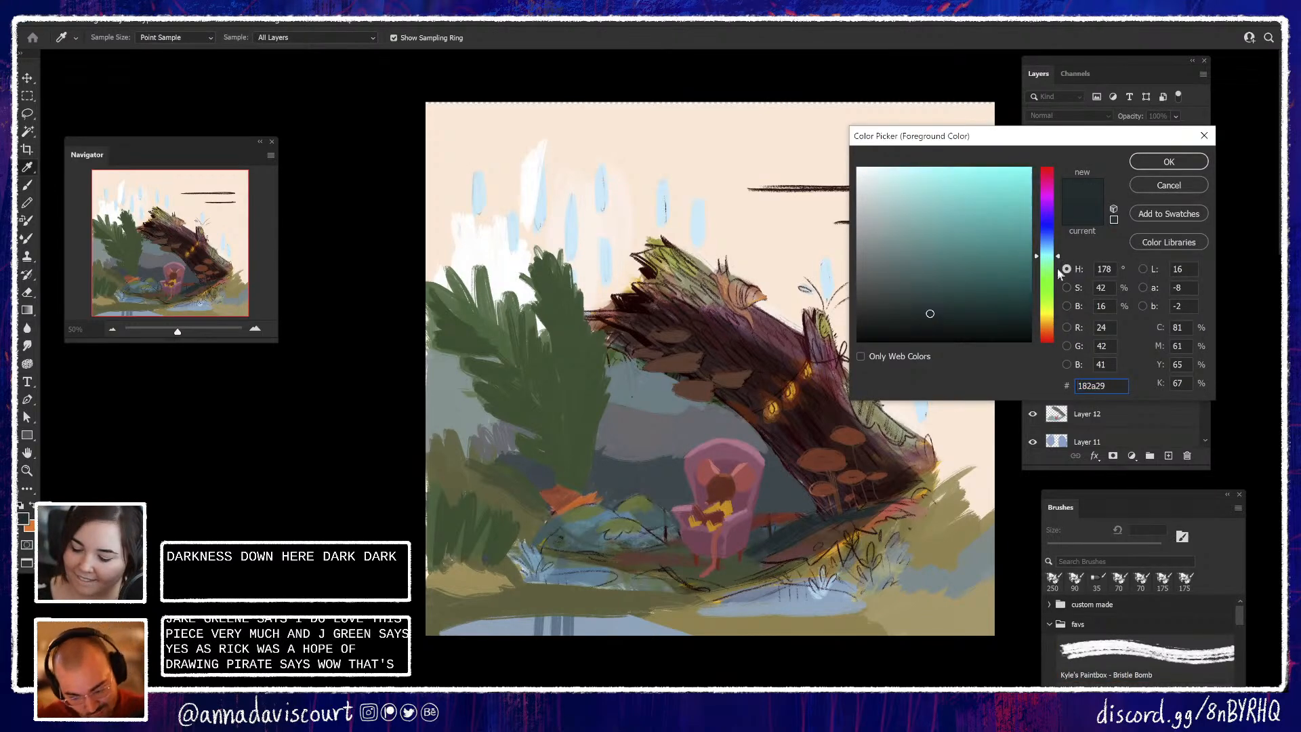
{"action": "left_click", "coordinate": [1169, 161]}
{"action": "mouse_move", "coordinate": [791, 548]}
{"action": "left_mouse_down"}
{"action": "mouse_move", "coordinate": [743, 553]}
{"action": "mouse_move", "coordinate": [775, 551]}
{"action": "mouse_move", "coordinate": [748, 564]}
{"action": "mouse_move", "coordinate": [786, 554]}
{"action": "left_mouse_up"}
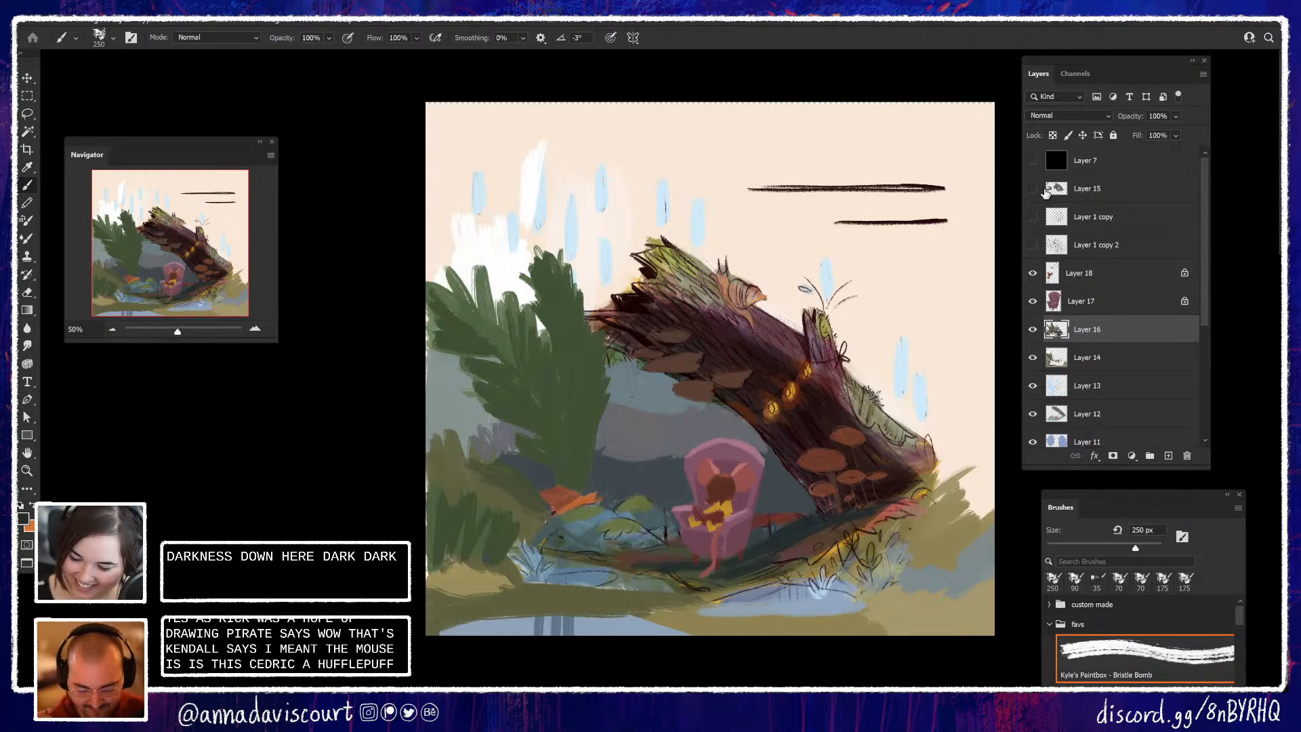
Compare the painting with the Layer 15 greyscale study by toggling it, and select Layer 18
{"action": "left_click", "coordinate": [1032, 189]}
{"action": "left_click", "coordinate": [1033, 189]}
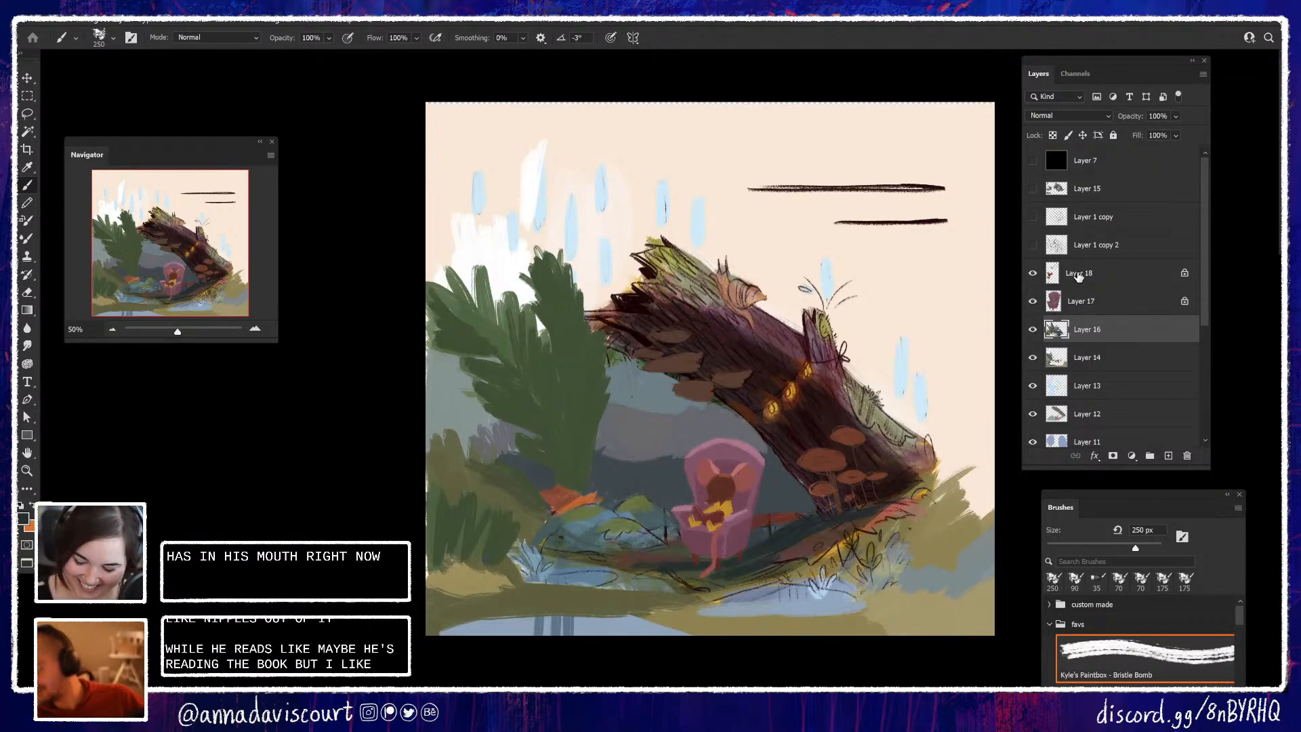
{"action": "left_click", "coordinate": [1080, 275]}
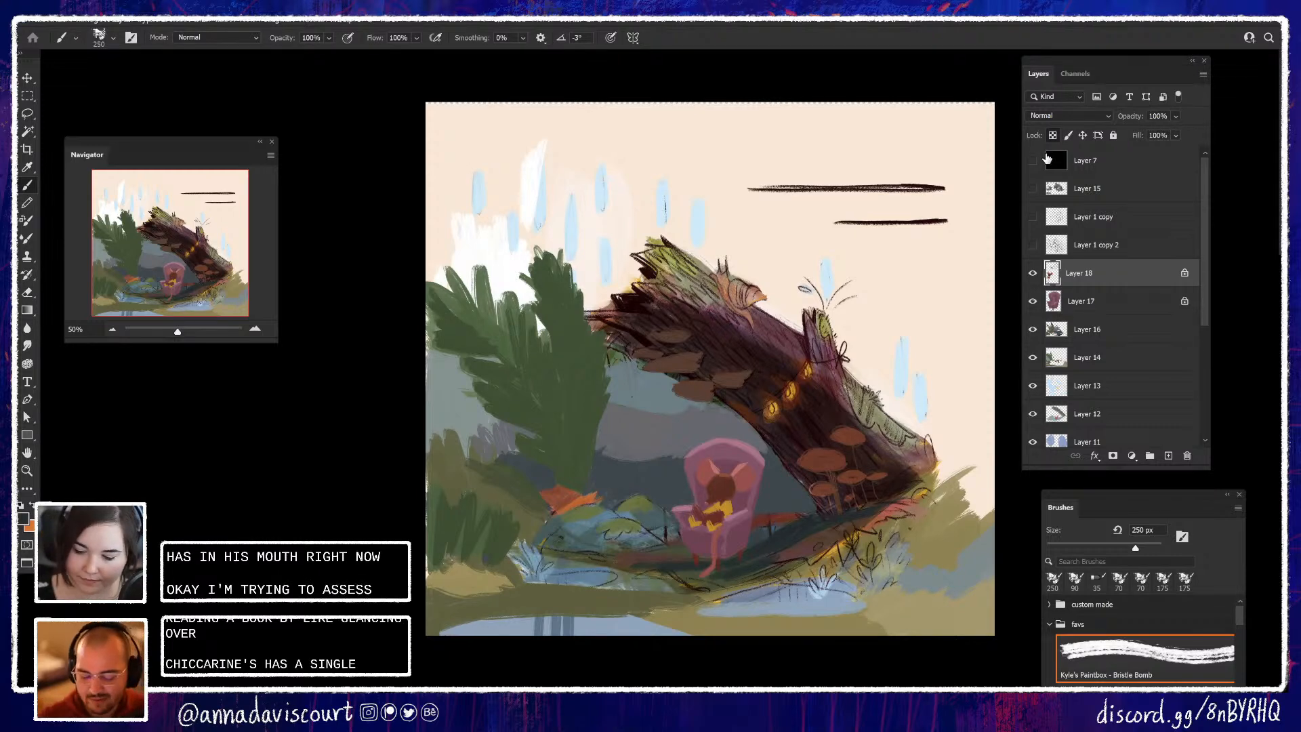
Show Layer 7 and scale it up to 108.12% so the greyscale overlay covers the whole canvas
{"action": "left_click", "coordinate": [1033, 160]}
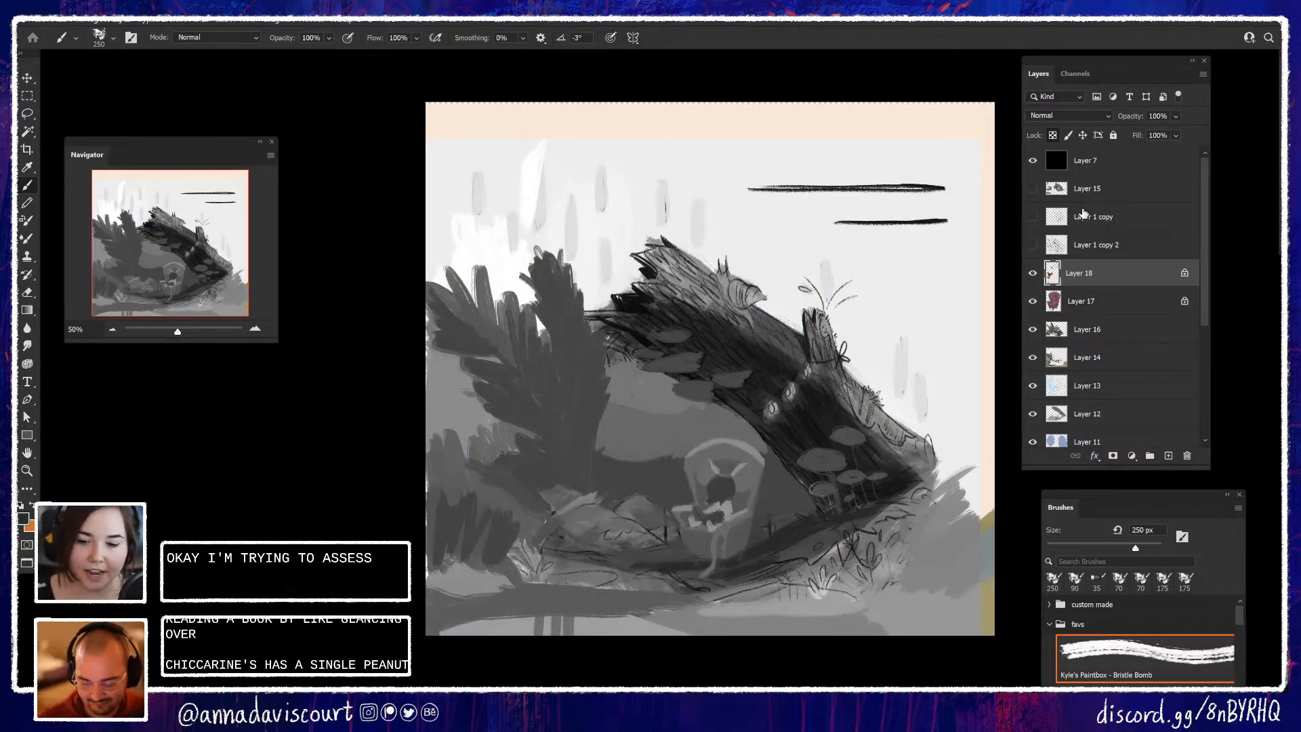
{"action": "left_click", "coordinate": [1126, 167]}
{"action": "key", "text": "ctrl+t"}
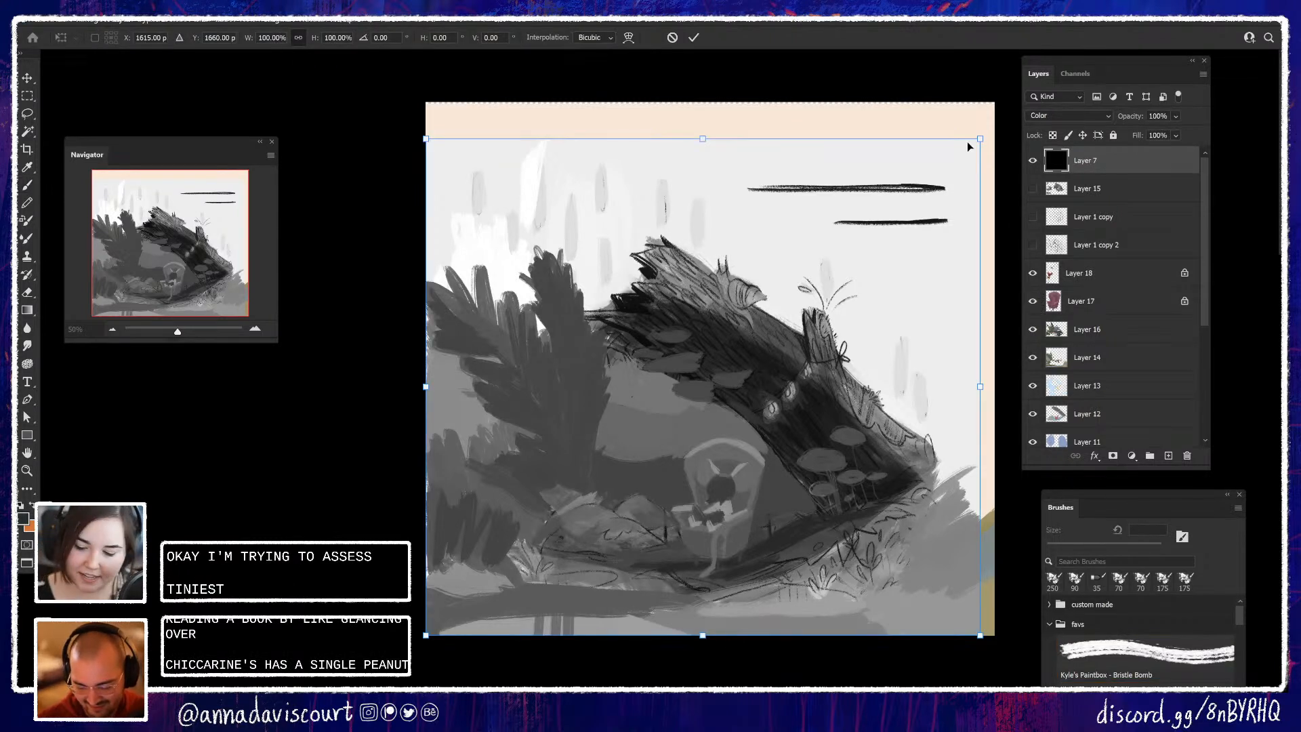
{"action": "left_click_drag", "start_coordinate": [980, 139], "coordinate": [1007, 81]}
{"action": "key", "text": "Return"}
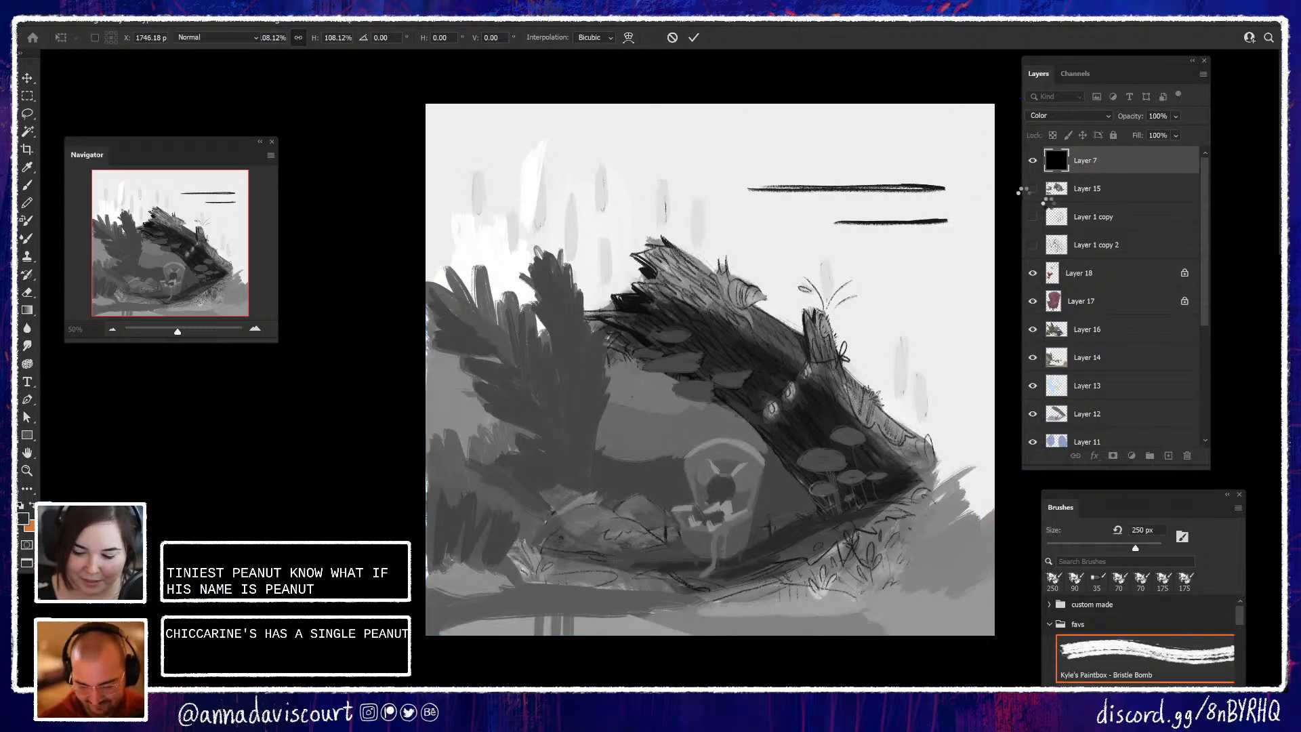
{"action": "key", "text": "b"}
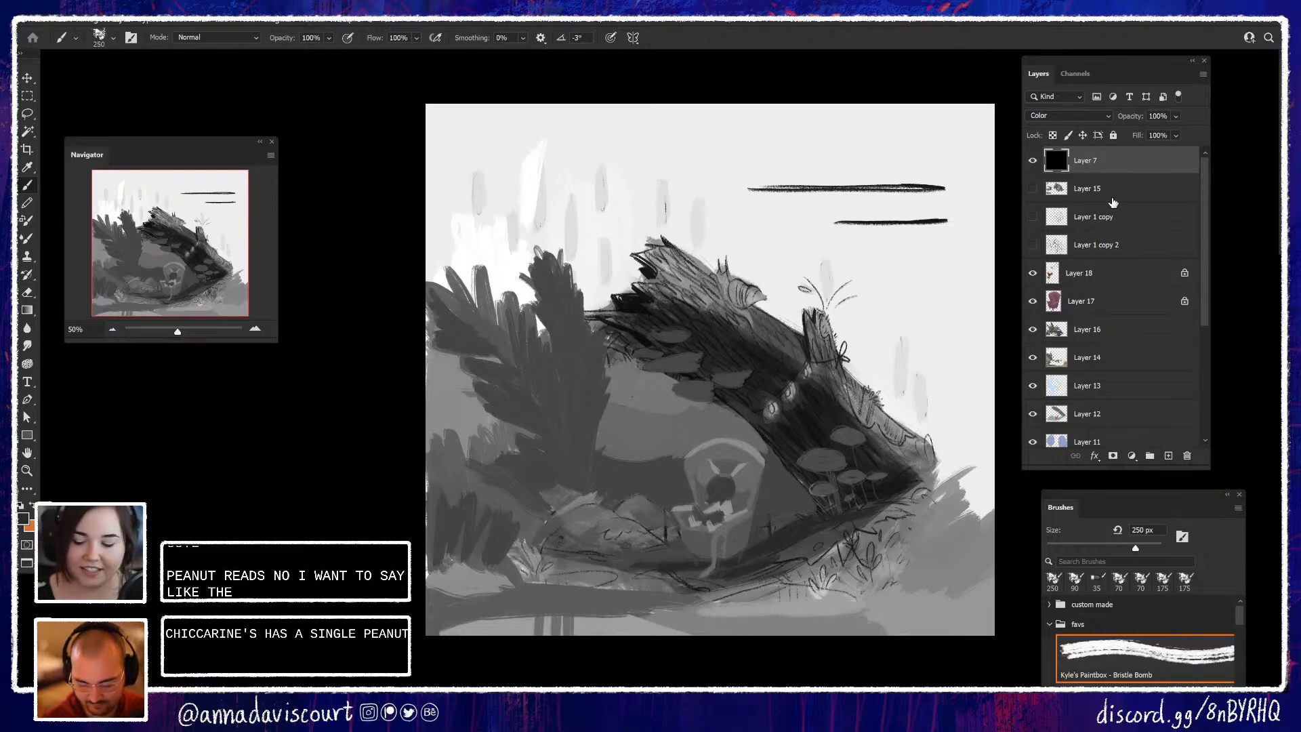
Hide the mouse and armchair on Layers 17 and 18, and check the surroundings' values by toggling Layer 7
{"action": "left_click", "coordinate": [1033, 161]}
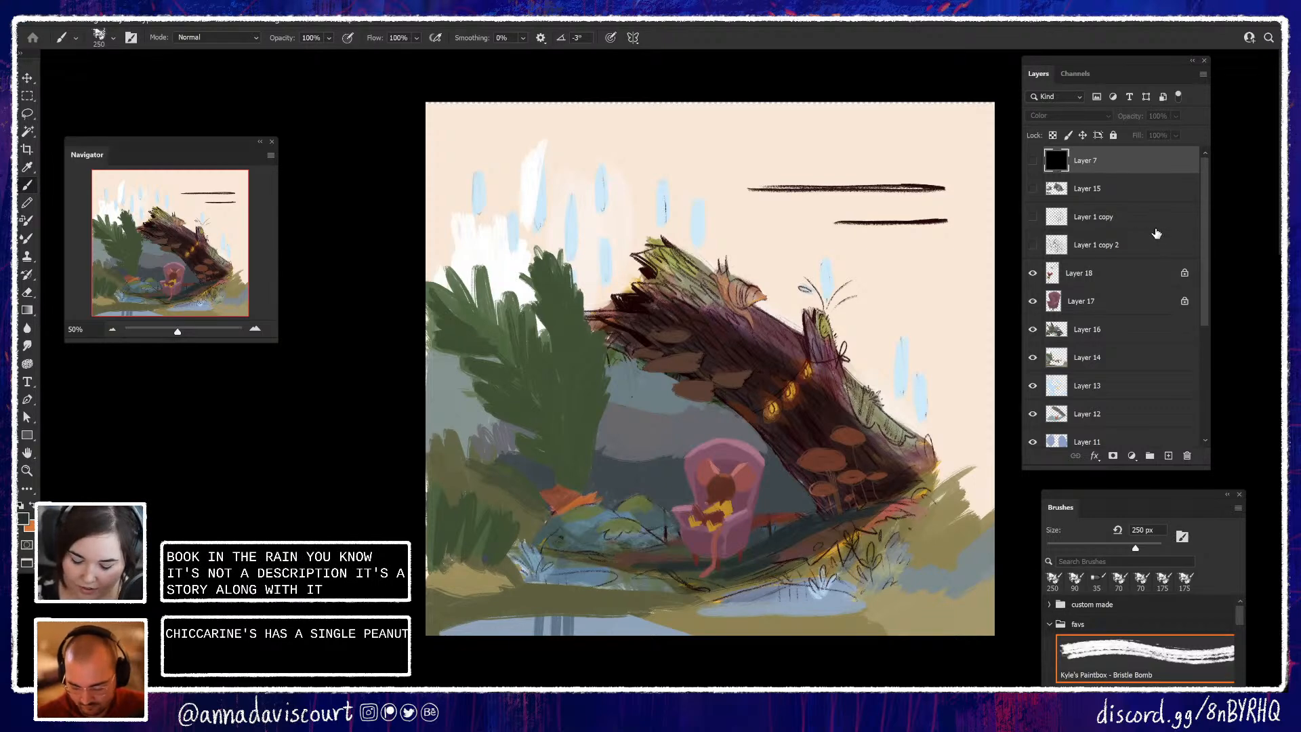
{"action": "left_click", "coordinate": [1032, 161]}
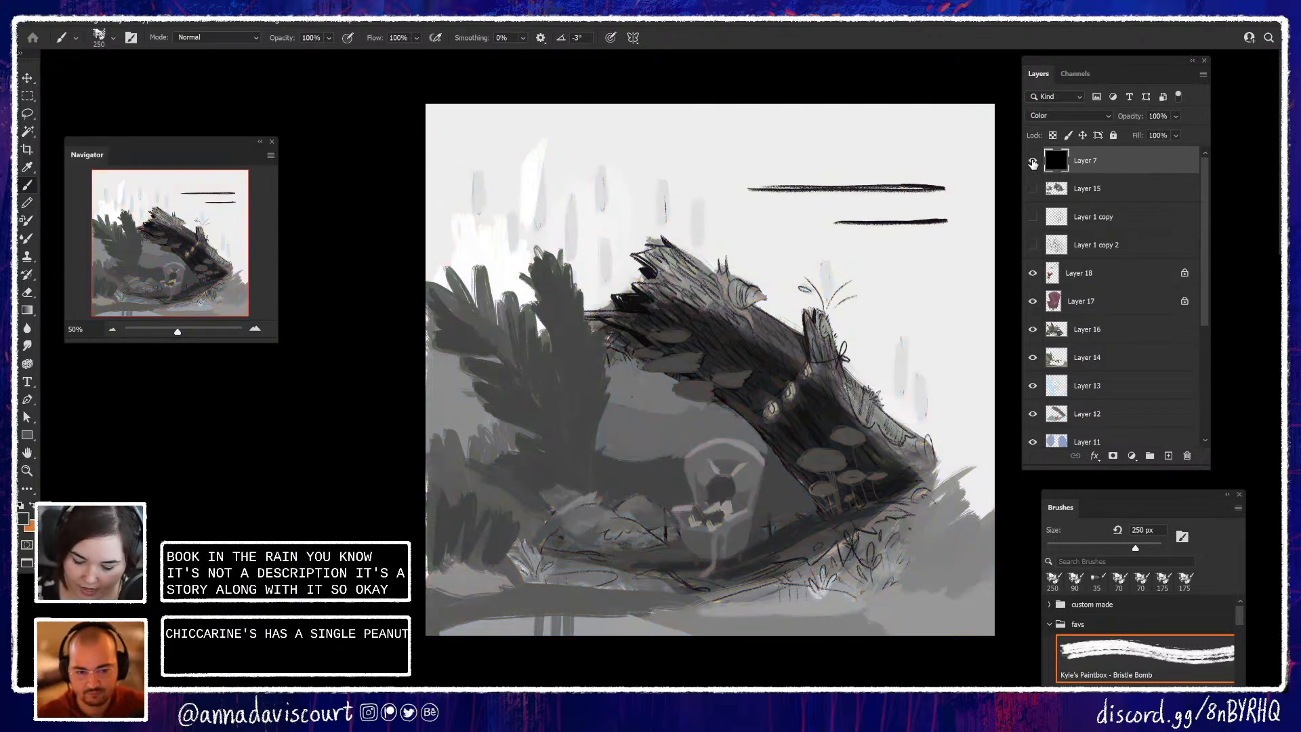
{"action": "left_click", "coordinate": [1033, 162]}
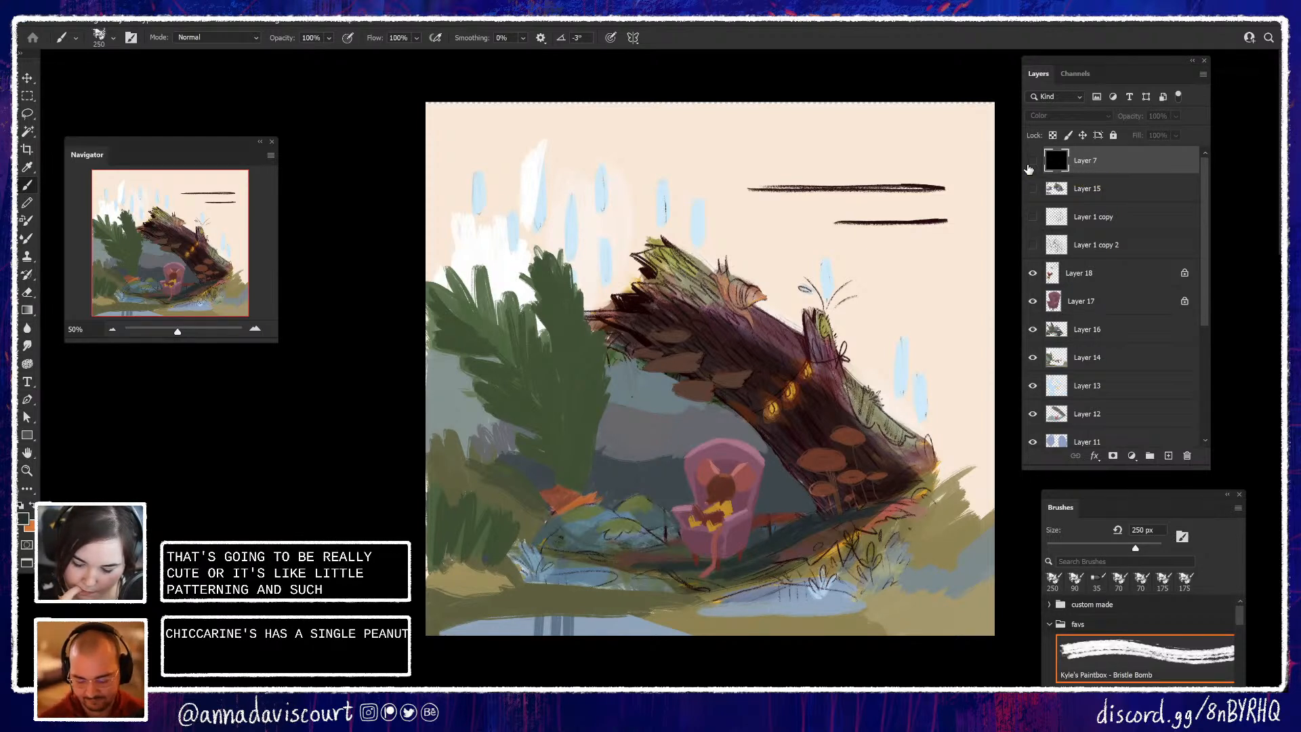
{"action": "left_click", "coordinate": [1032, 298]}
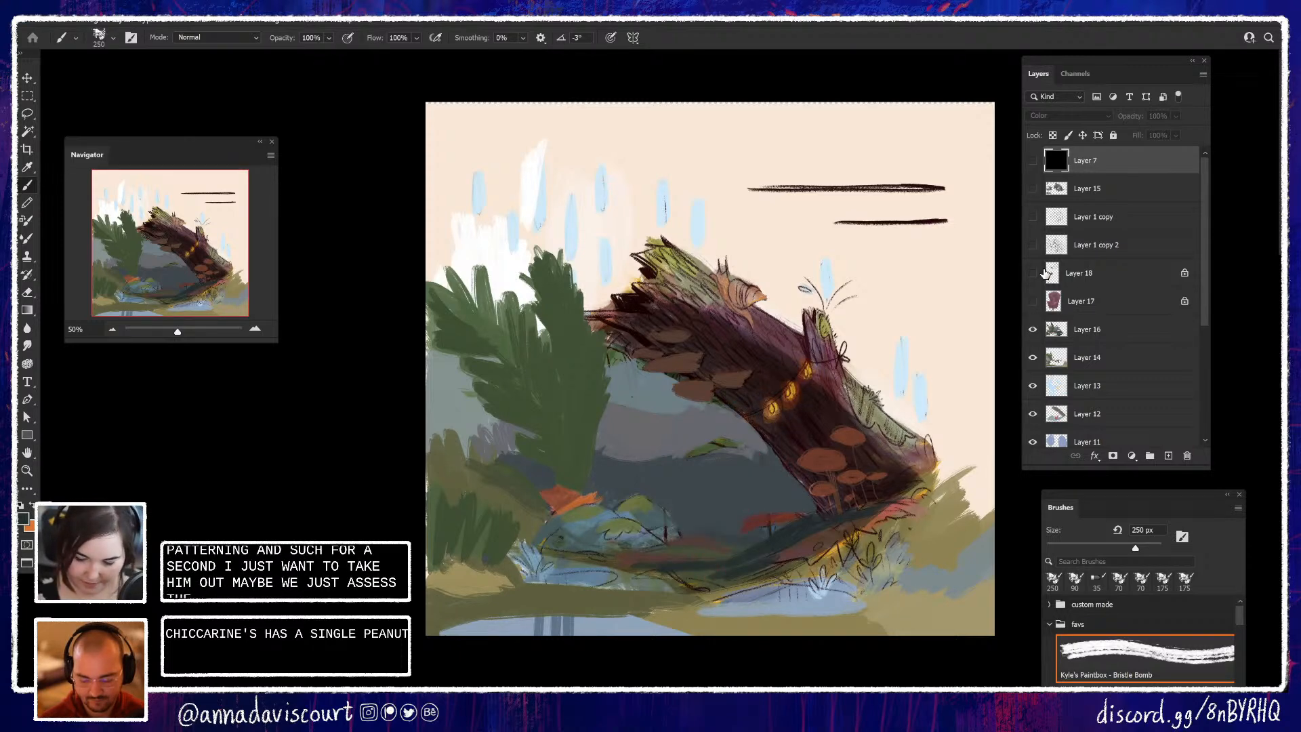
{"action": "left_click", "coordinate": [1032, 163]}
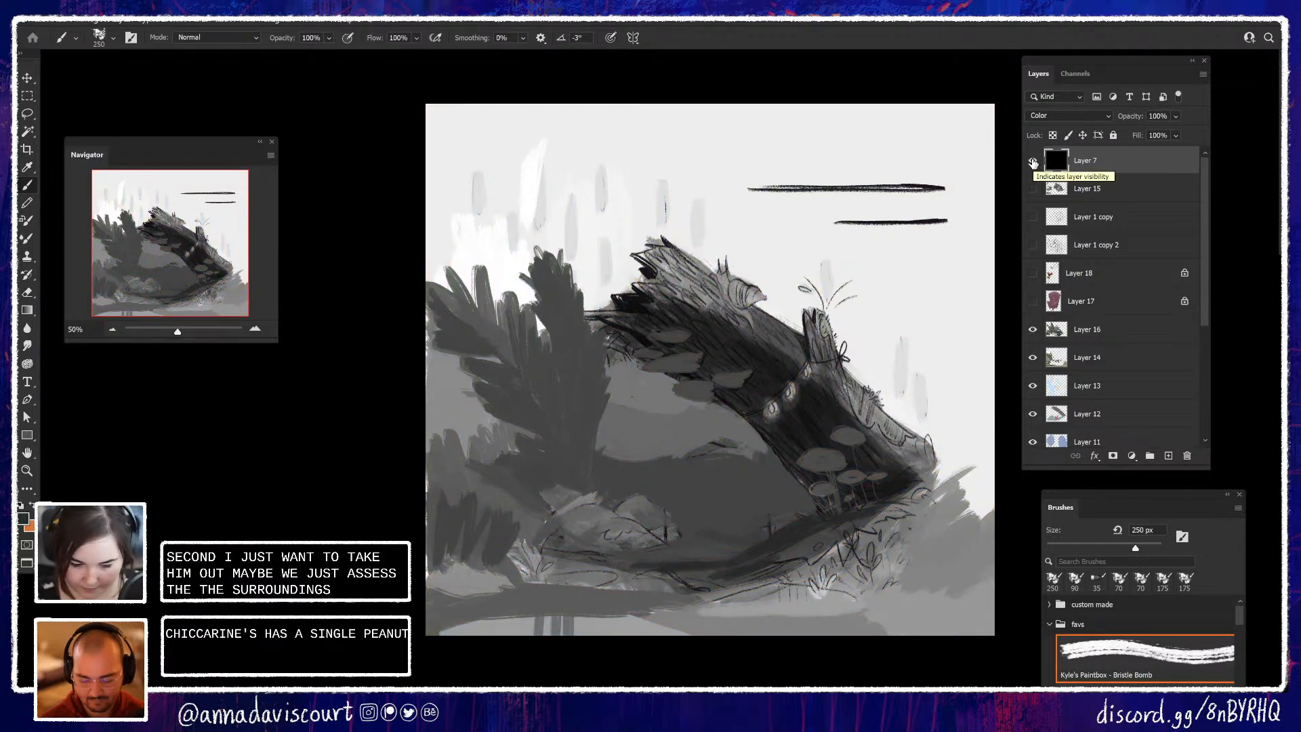
{"action": "left_click", "coordinate": [1033, 162]}
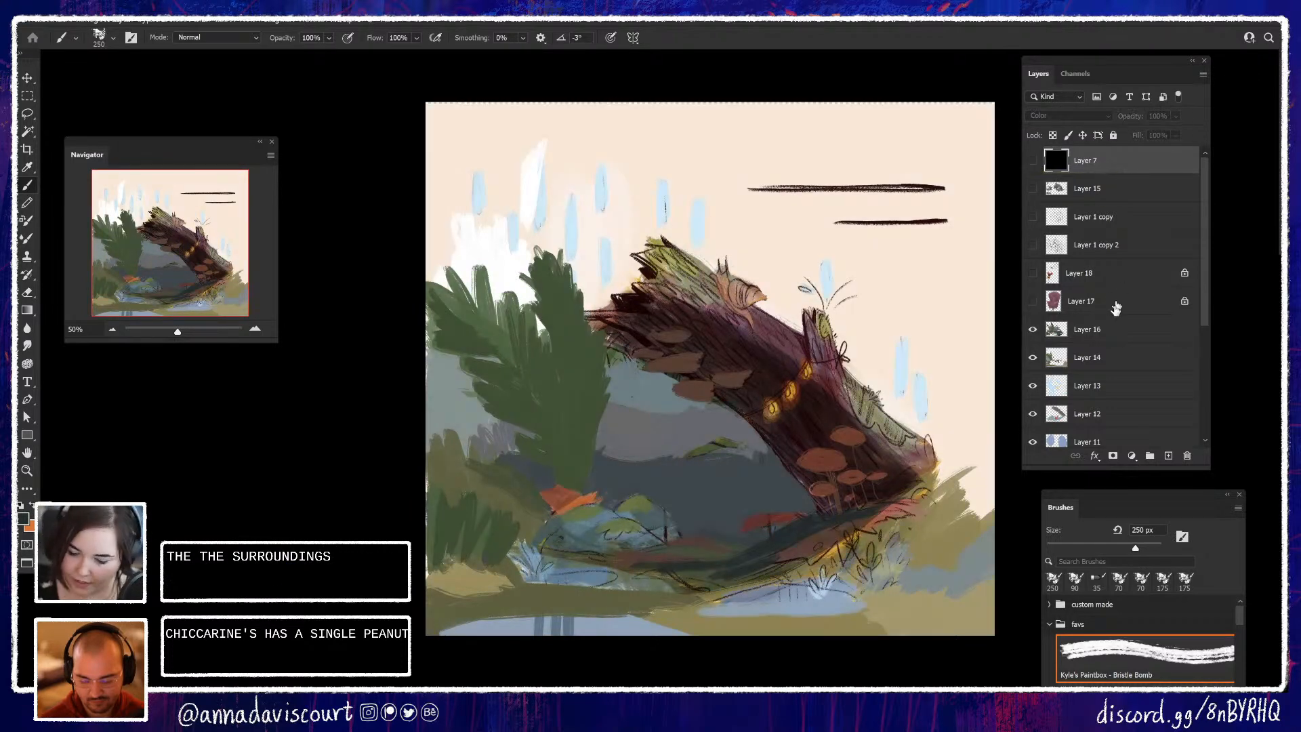
On Layer 16, simplify the background under the log with blue-grey, and start a curled fern frond with a 100 px brush
{"action": "left_click", "coordinate": [1085, 331]}
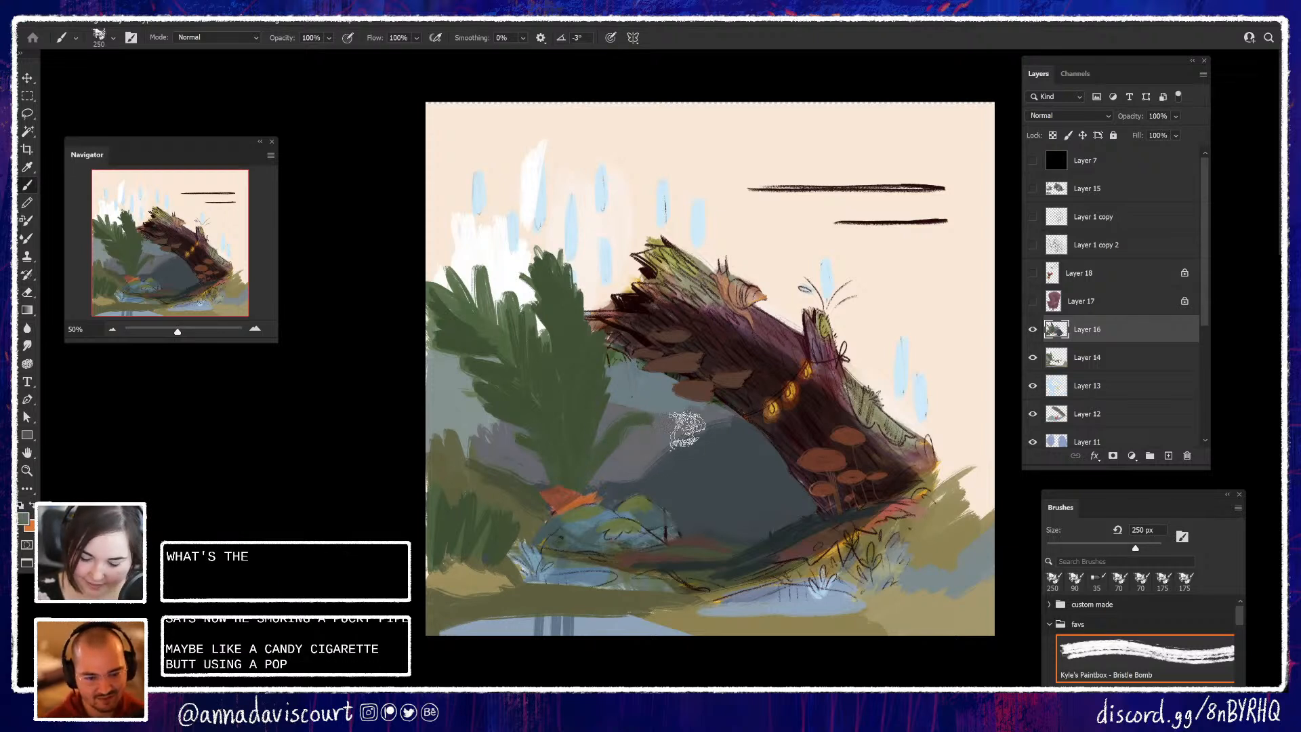
{"action": "key", "text": "alt"}
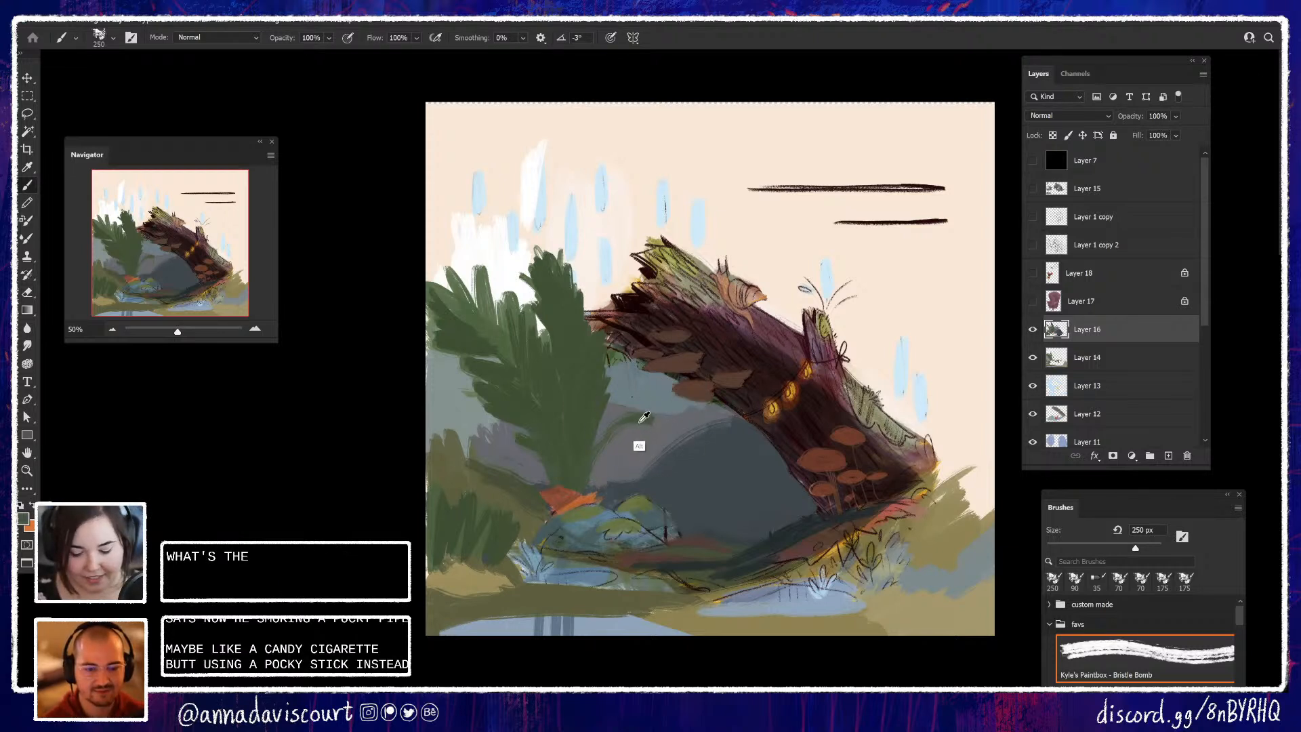
{"action": "key", "text": "bracketleft"}
{"action": "key", "text": "bracketleft"}
{"action": "key", "text": "bracketleft"}
{"action": "key", "text": "bracketleft"}
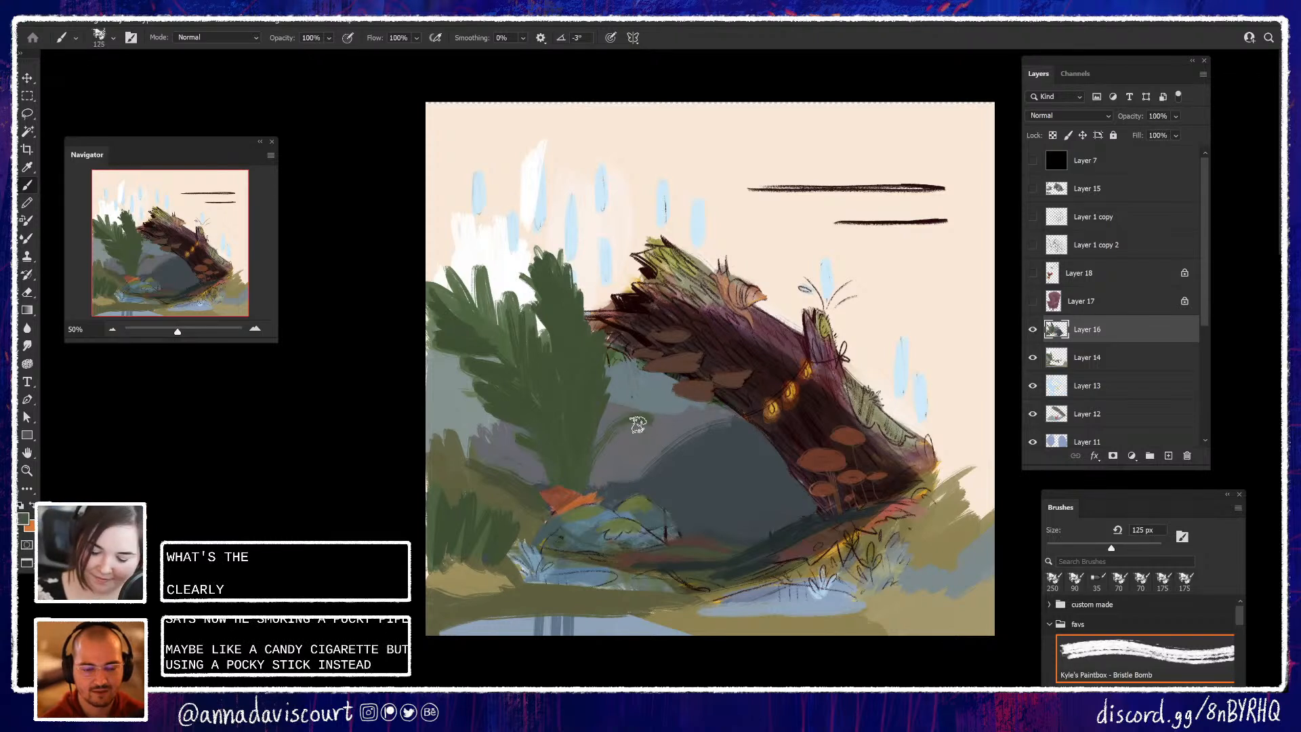
{"action": "key", "text": "bracketleft"}
{"action": "key", "text": "alt"}
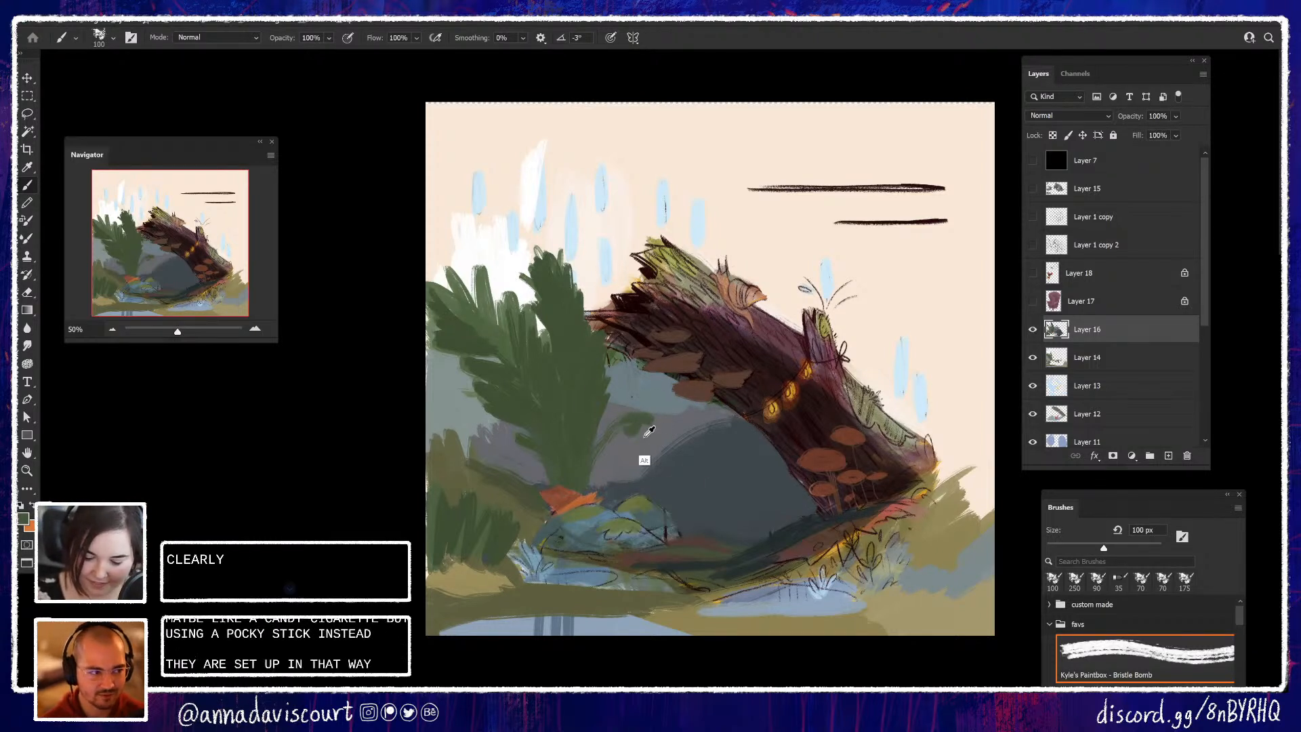
{"action": "left_click", "coordinate": [648, 431], "text": "alt"}
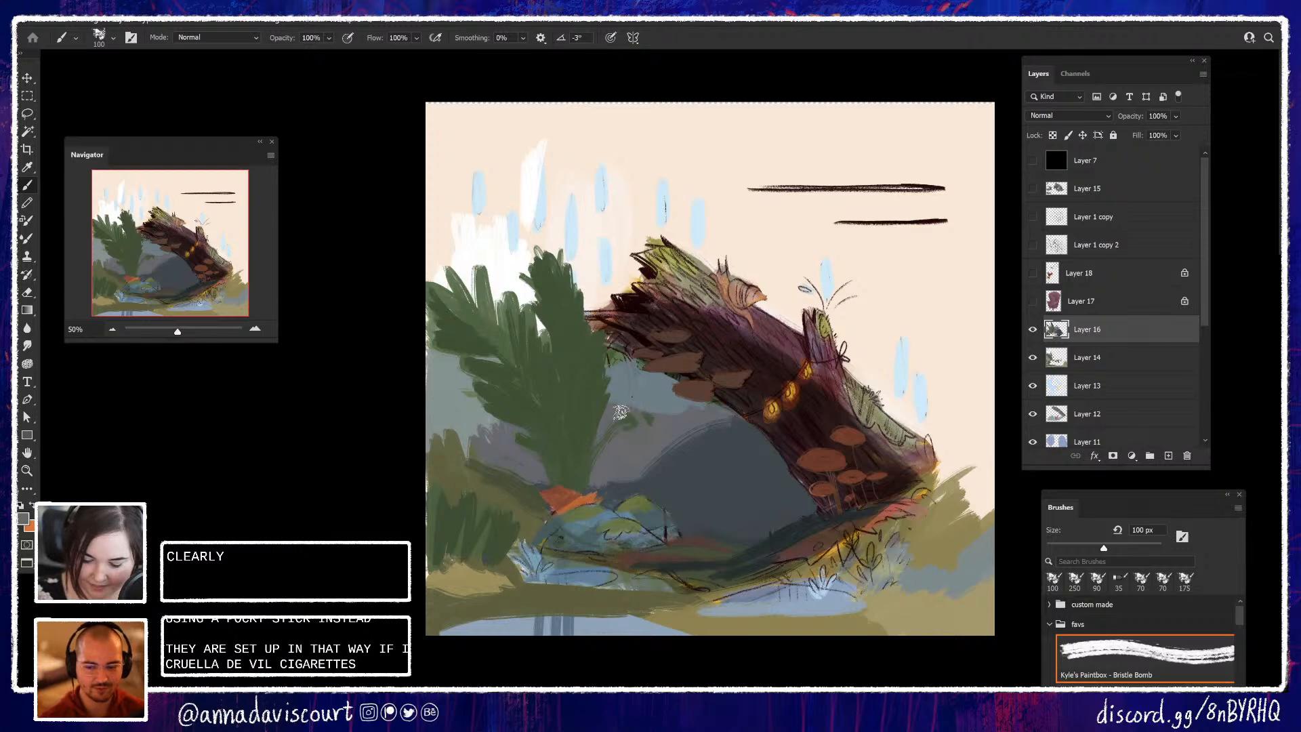
Refine the curled fronds on both sides of the large fern, using sampled fern green and background colours
{"action": "key", "text": "alt"}
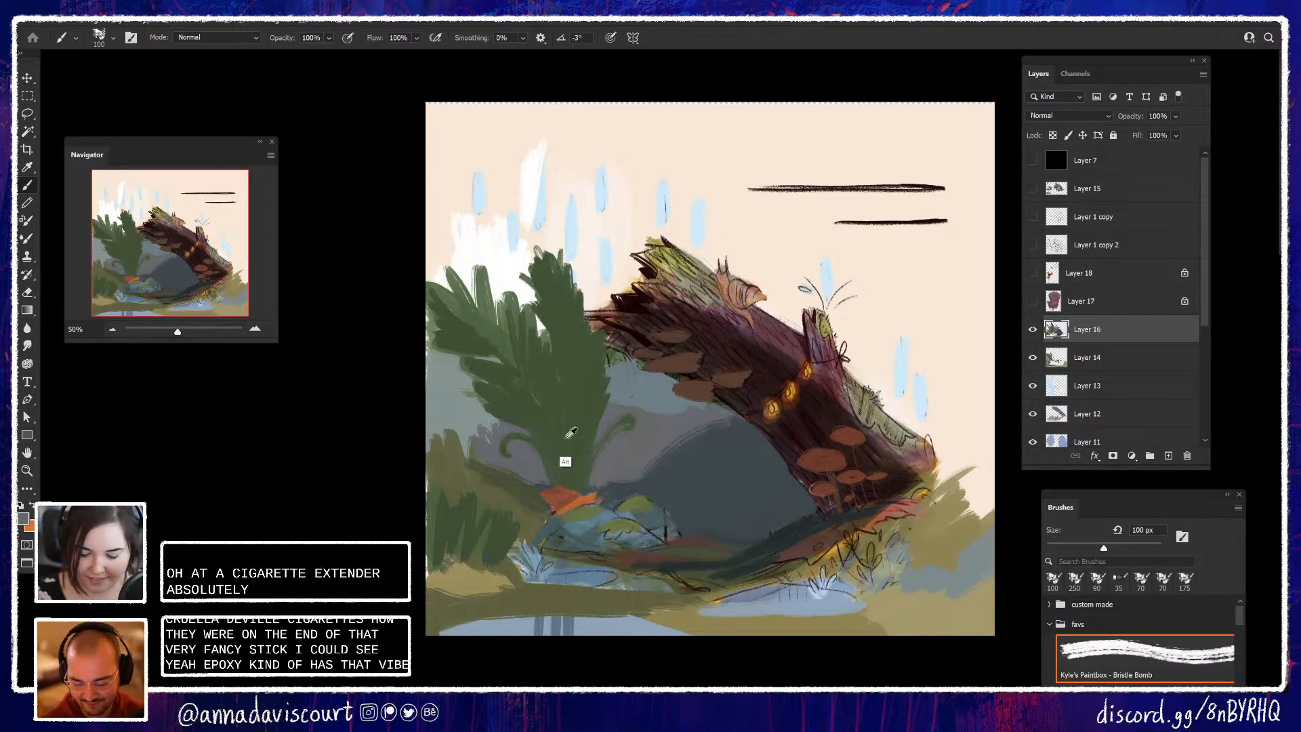
{"action": "left_click", "coordinate": [567, 437], "text": "alt"}
{"action": "left_click_drag", "start_coordinate": [513, 440], "coordinate": [539, 462]}
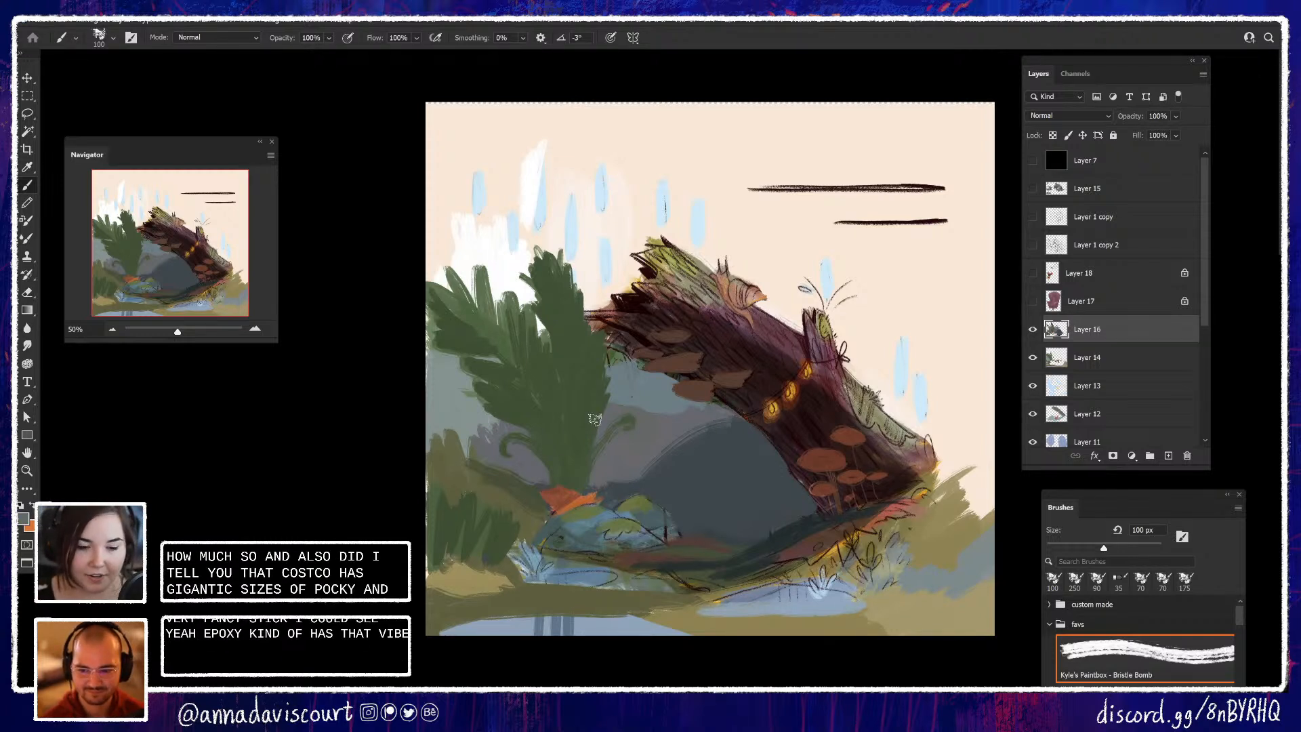
{"action": "mouse_move", "coordinate": [804, 432]}
{"action": "left_mouse_down"}
{"action": "mouse_move", "coordinate": [793, 418]}
{"action": "mouse_move", "coordinate": [797, 429]}
{"action": "left_mouse_up"}
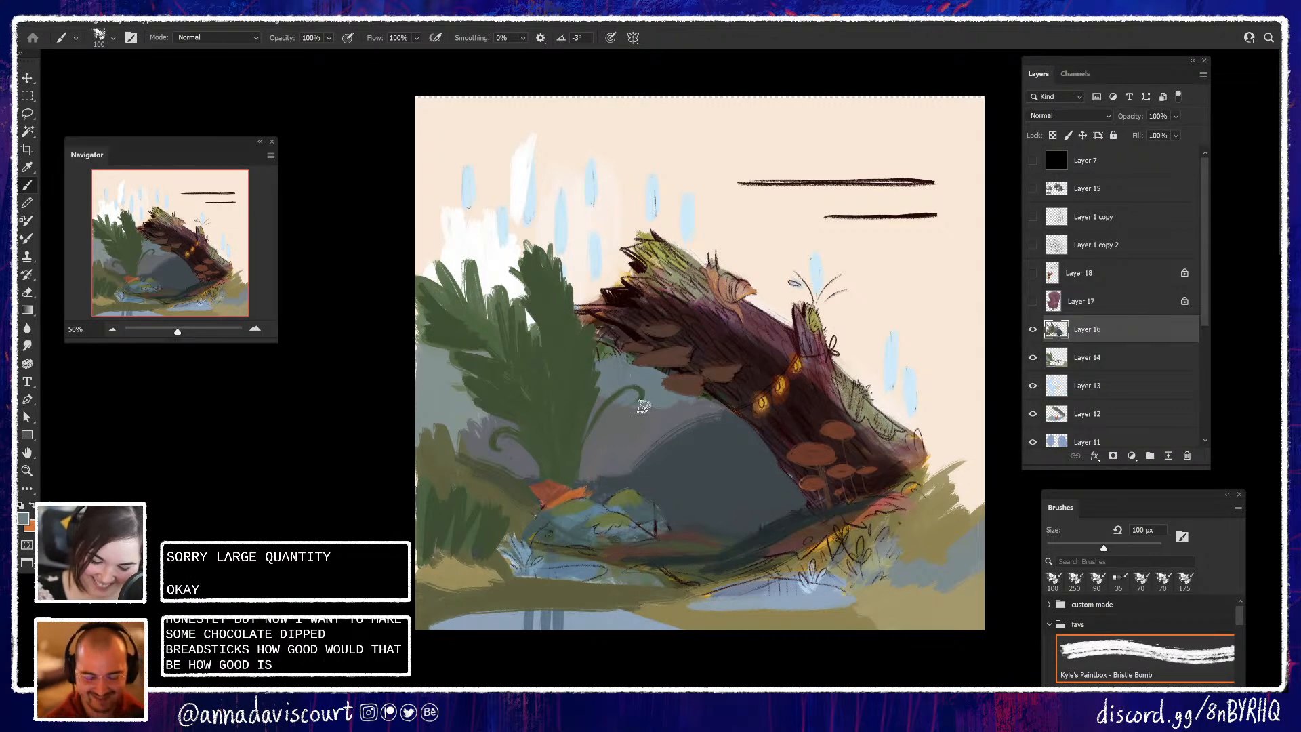
{"action": "left_click", "coordinate": [643, 392], "text": "alt"}
{"action": "left_click_drag", "start_coordinate": [642, 392], "coordinate": [634, 400]}
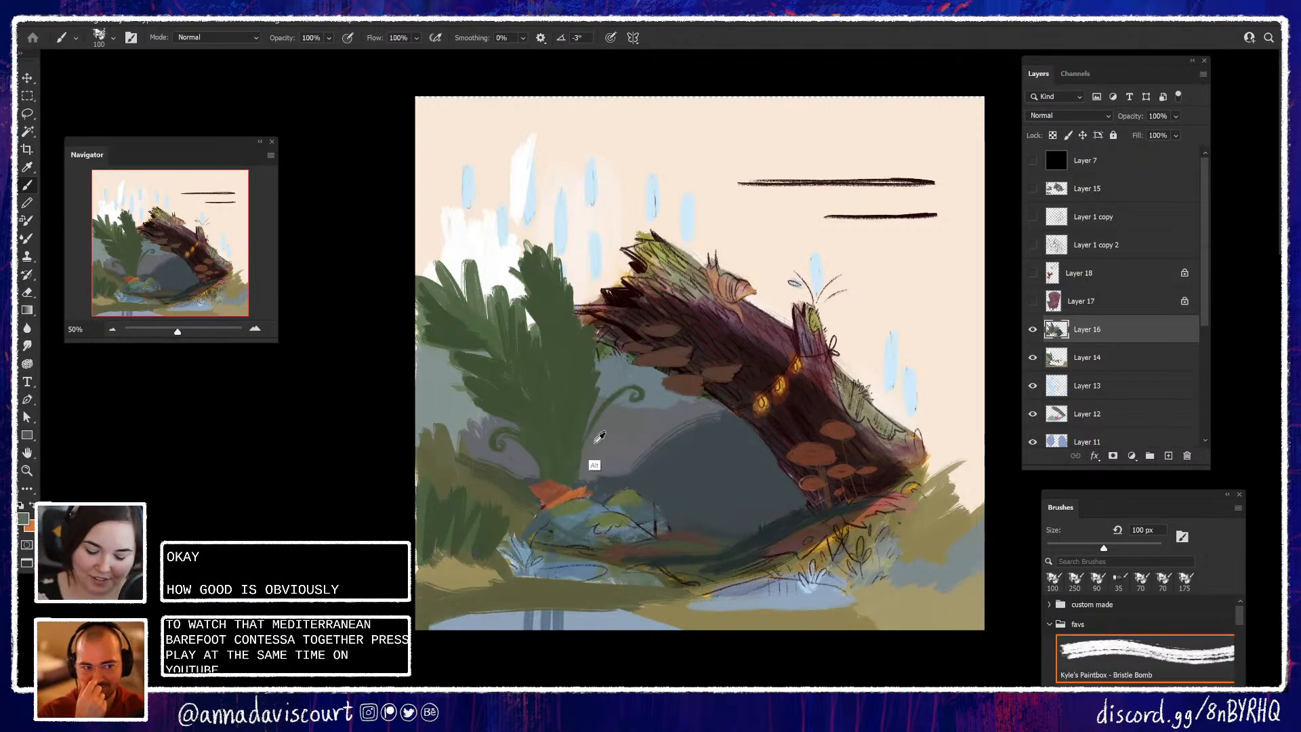
{"action": "left_click", "coordinate": [576, 428], "text": "alt"}
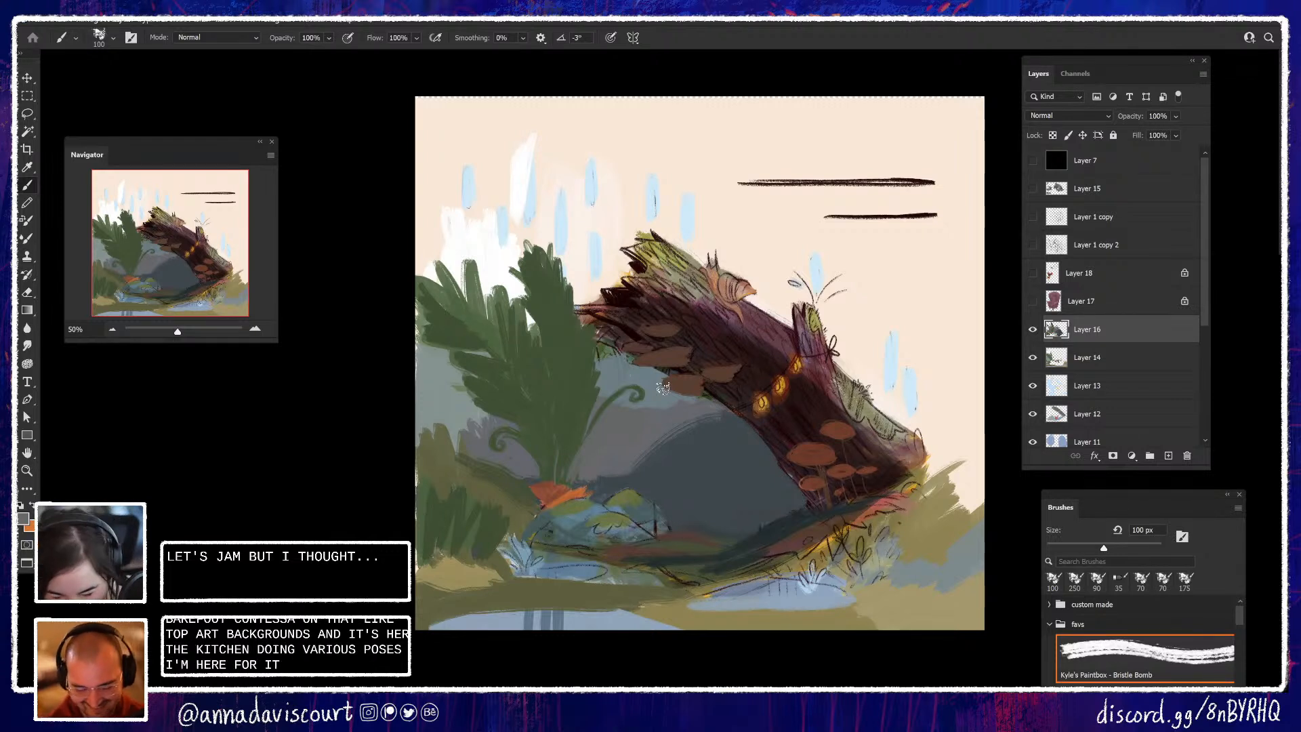
{"action": "mouse_move", "coordinate": [839, 523]}
{"action": "left_mouse_down"}
{"action": "mouse_move", "coordinate": [827, 506]}
{"action": "mouse_move", "coordinate": [827, 523]}
{"action": "left_mouse_up"}
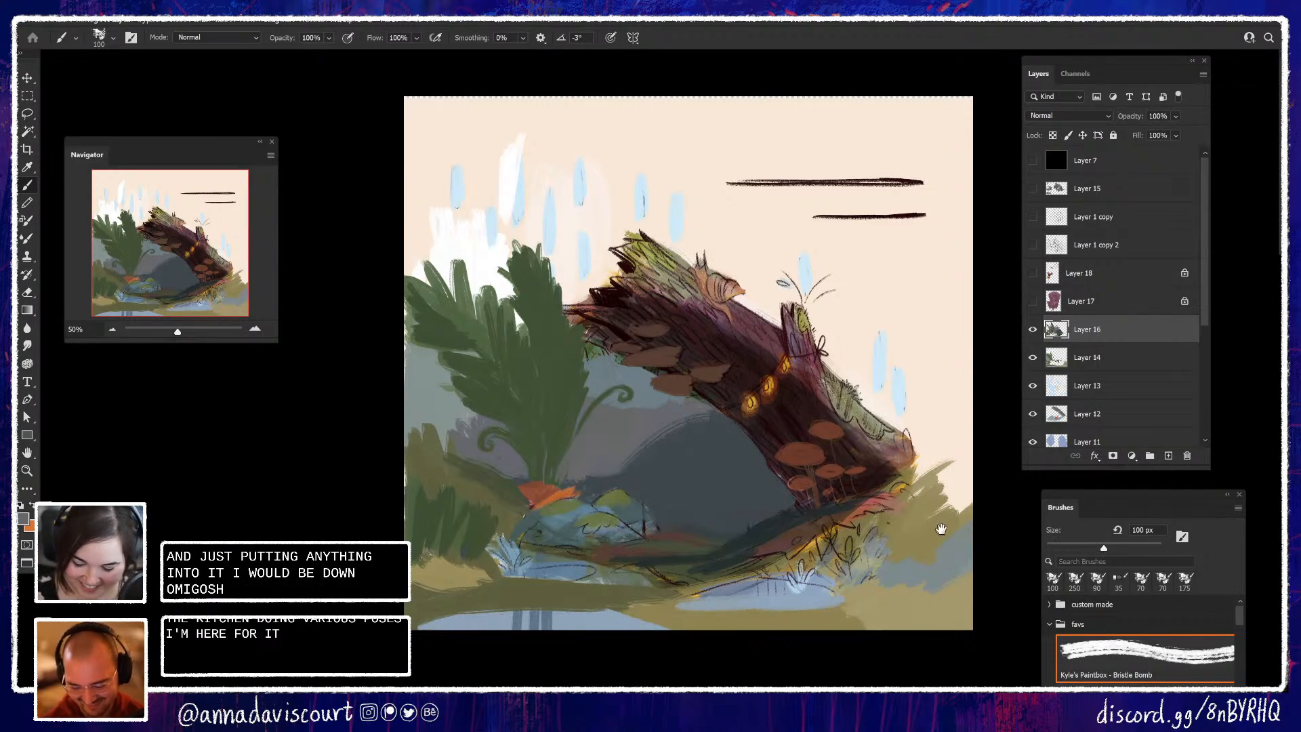
Switch to Pinterest, open the poster of orange fungi growing on the forest floor and look through its related pins
{"action": "mouse_move", "coordinate": [941, 528]}
{"action": "left_mouse_down"}
{"action": "mouse_move", "coordinate": [980, 507]}
{"action": "mouse_move", "coordinate": [973, 526]}
{"action": "left_mouse_up"}
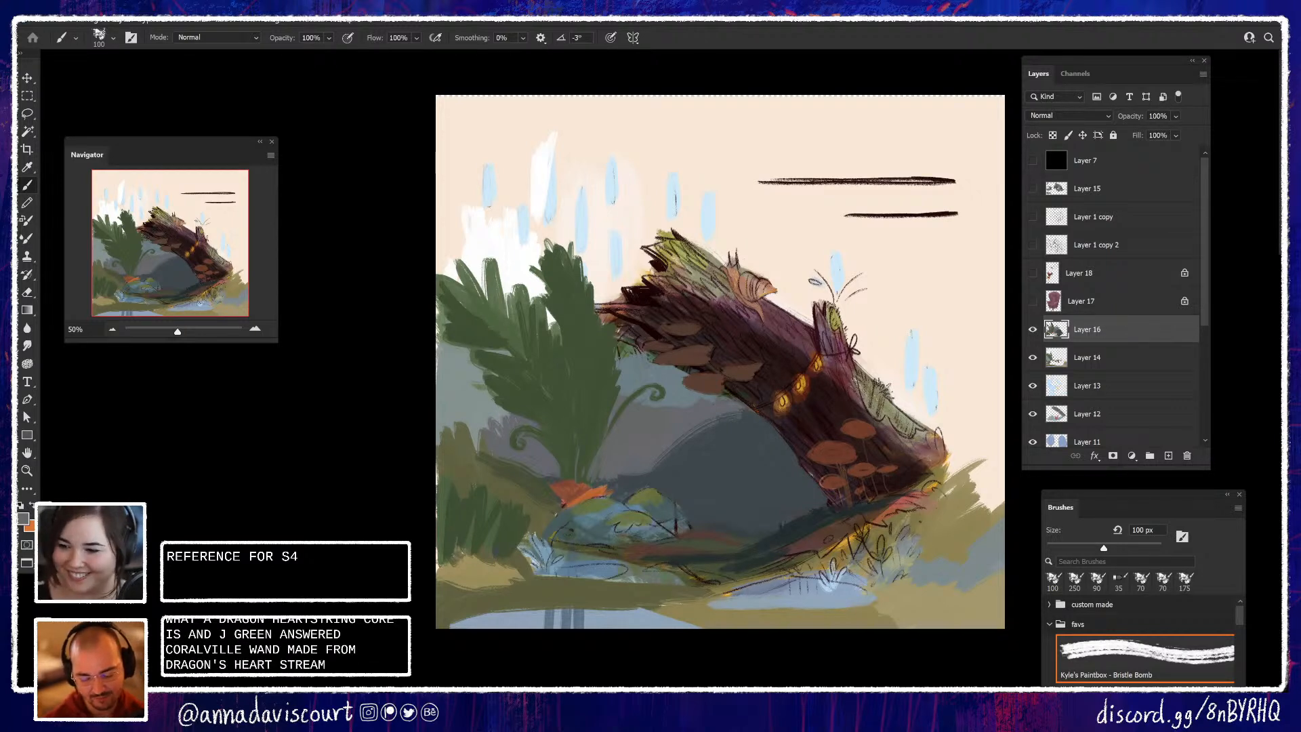
{"action": "key", "text": "alt+Tab"}
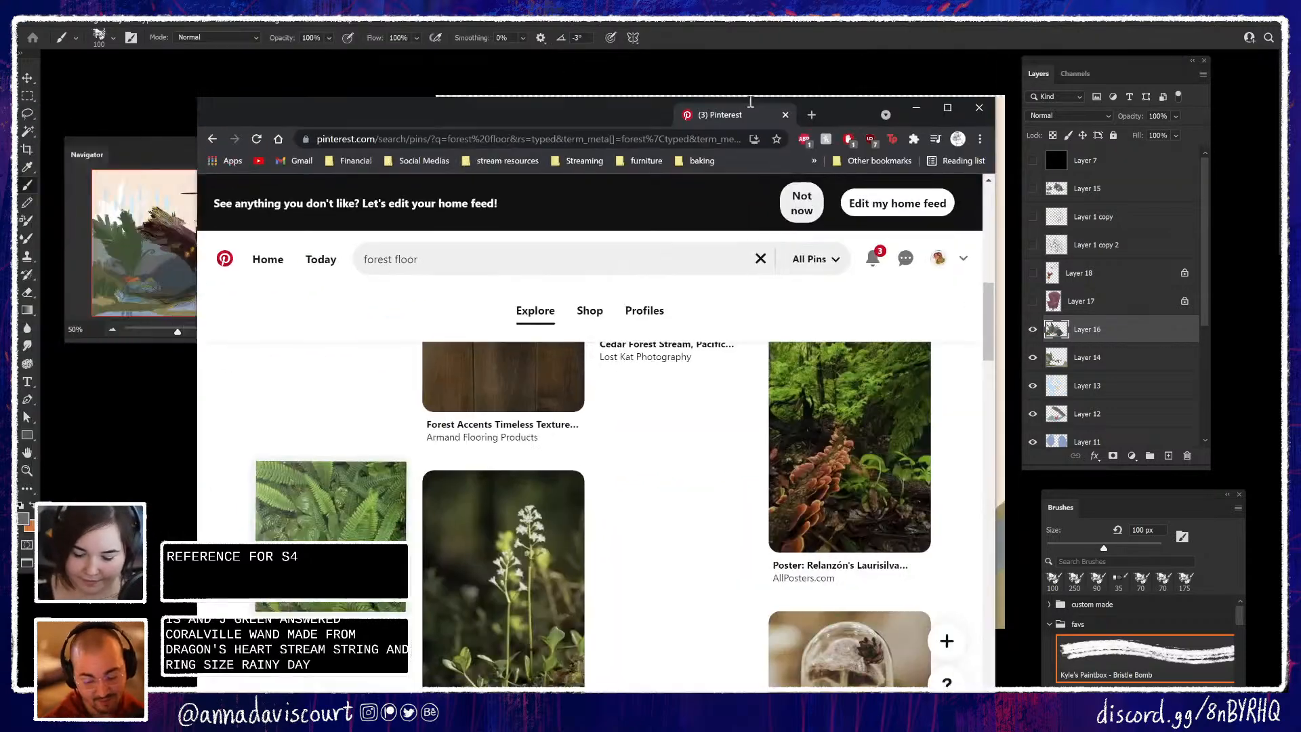
{"action": "left_click", "coordinate": [899, 453]}
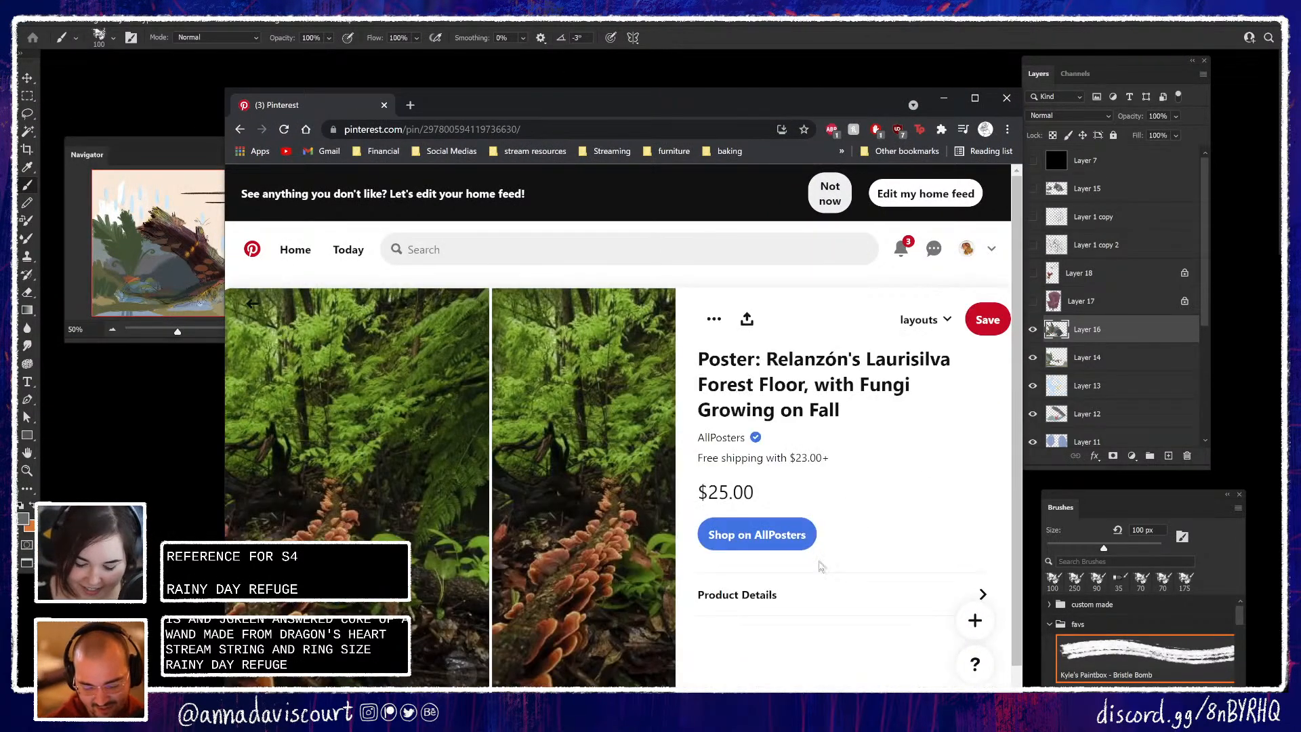
{"action": "scroll", "coordinate": [821, 573], "scroll_direction": "down", "scroll_amount": 1}
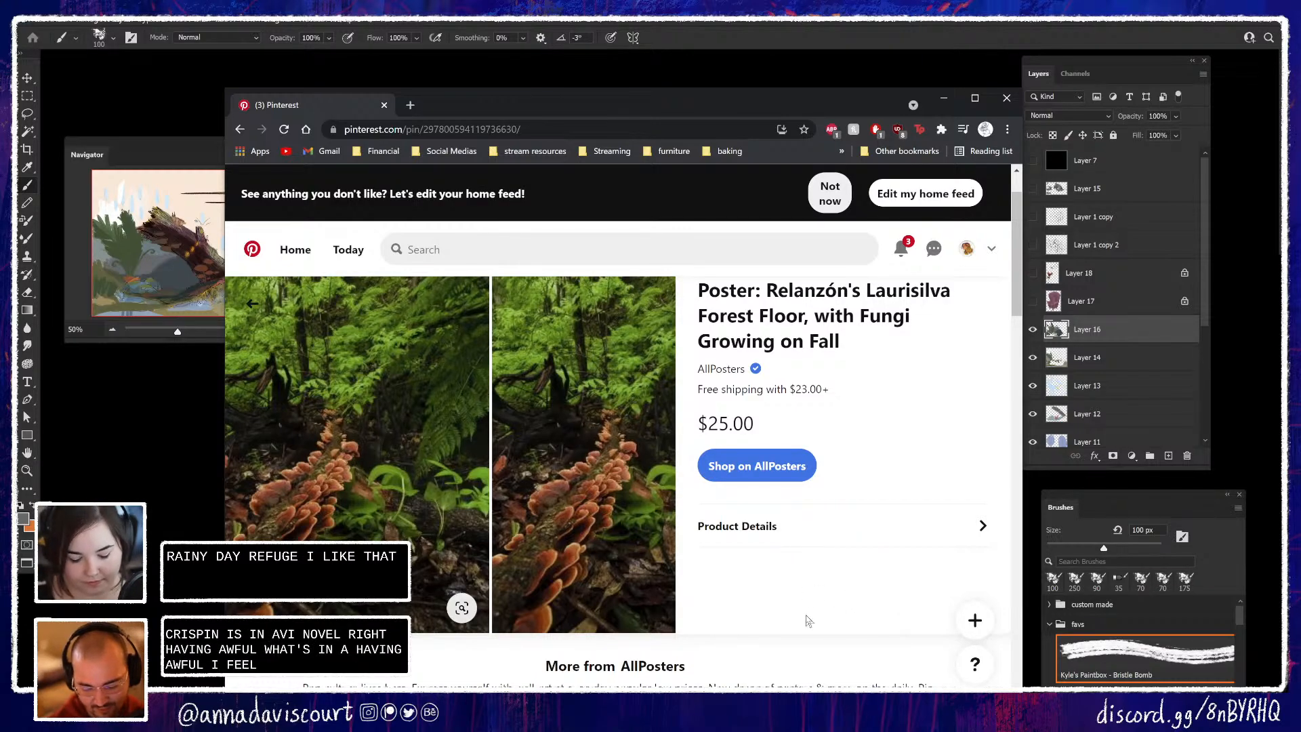
{"action": "scroll", "coordinate": [856, 583], "scroll_direction": "down", "scroll_amount": 5}
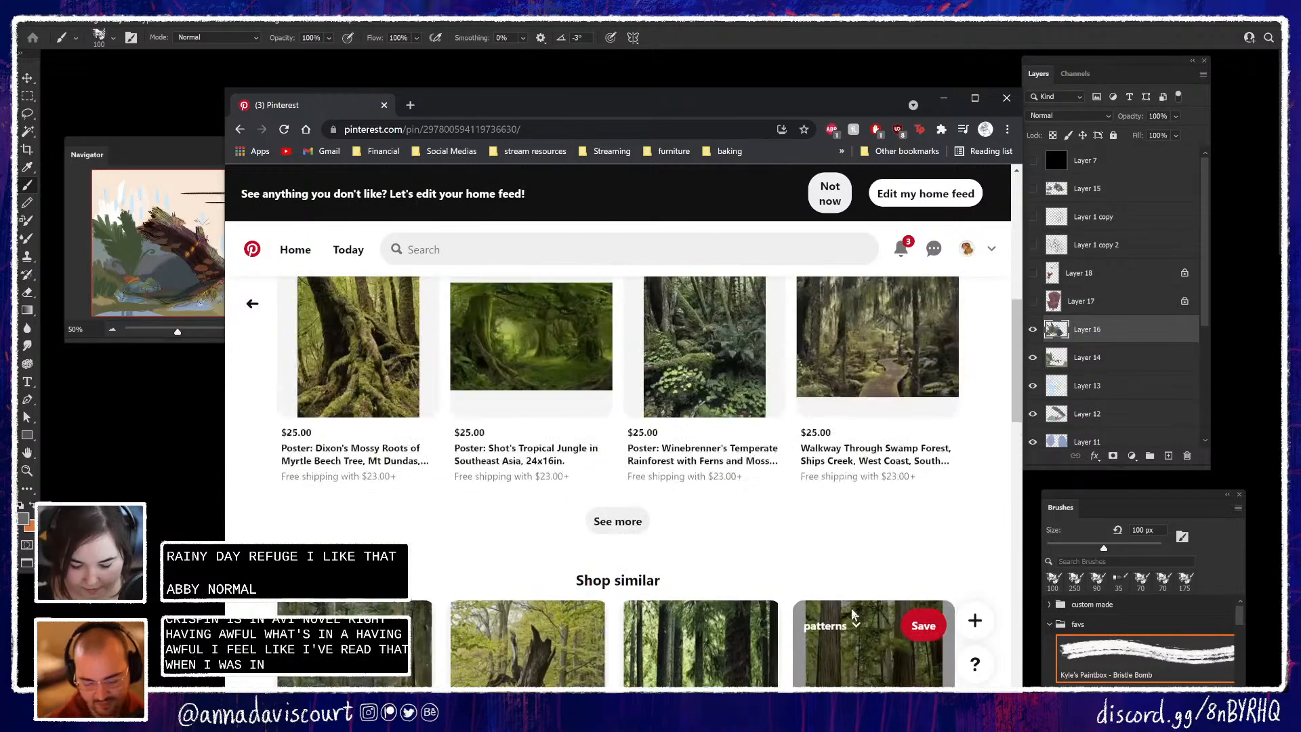
{"action": "scroll", "coordinate": [925, 592], "scroll_direction": "down", "scroll_amount": 1}
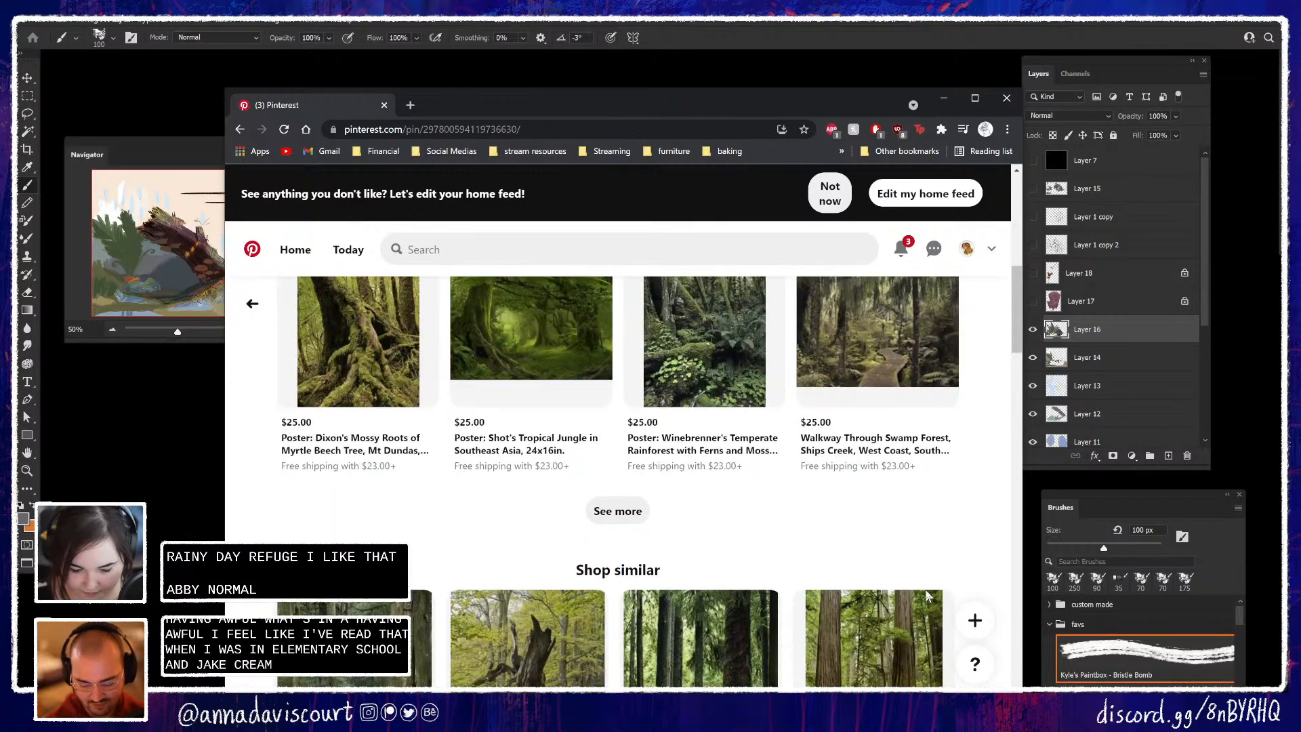
{"action": "scroll", "coordinate": [924, 590], "scroll_direction": "down", "scroll_amount": 2}
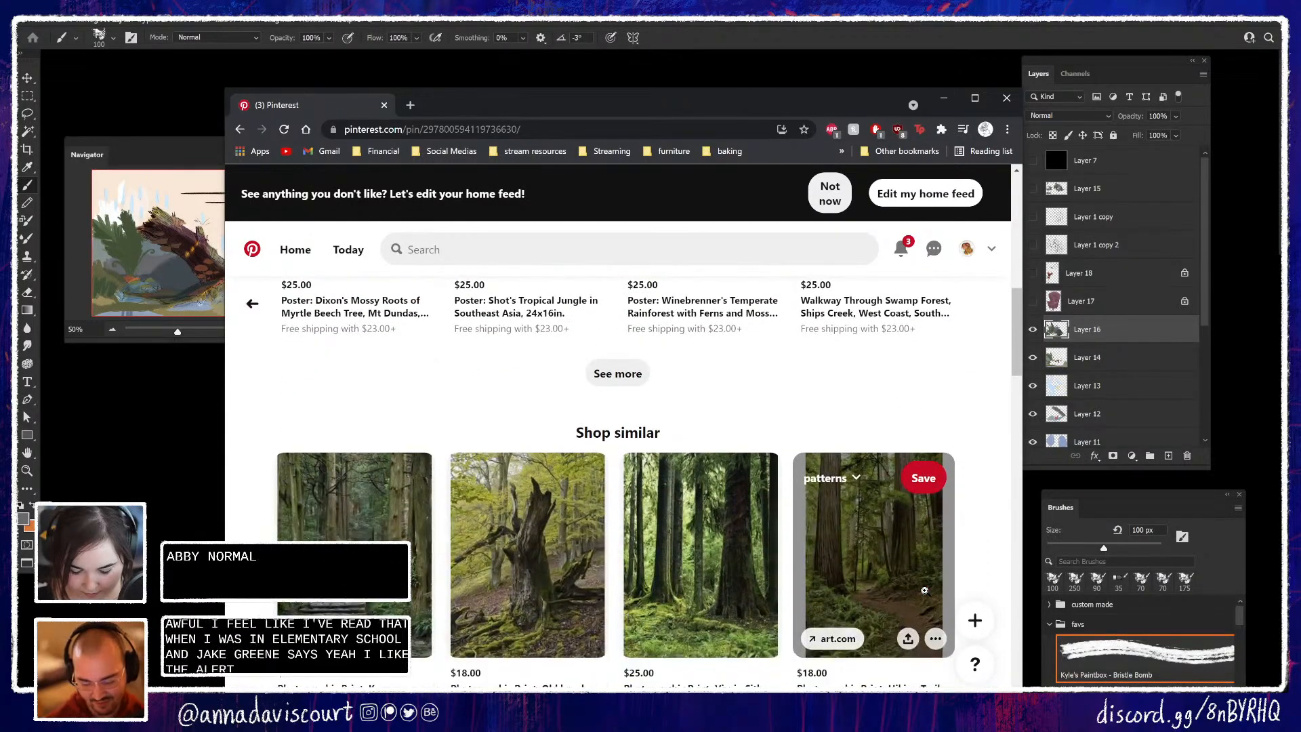
{"action": "scroll", "coordinate": [925, 590], "scroll_direction": "down", "scroll_amount": 1}
{"action": "scroll", "coordinate": [926, 596], "scroll_direction": "down", "scroll_amount": 1}
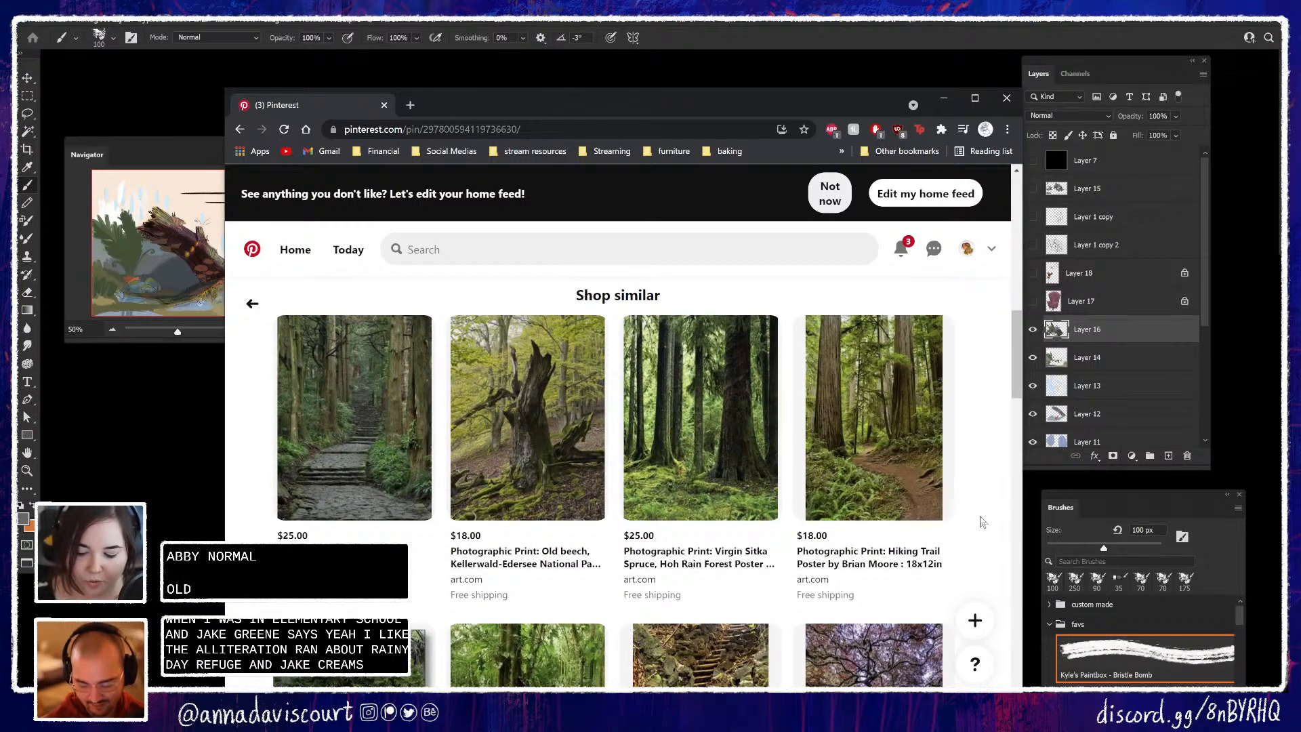
{"action": "scroll", "coordinate": [974, 499], "scroll_direction": "down", "scroll_amount": 3}
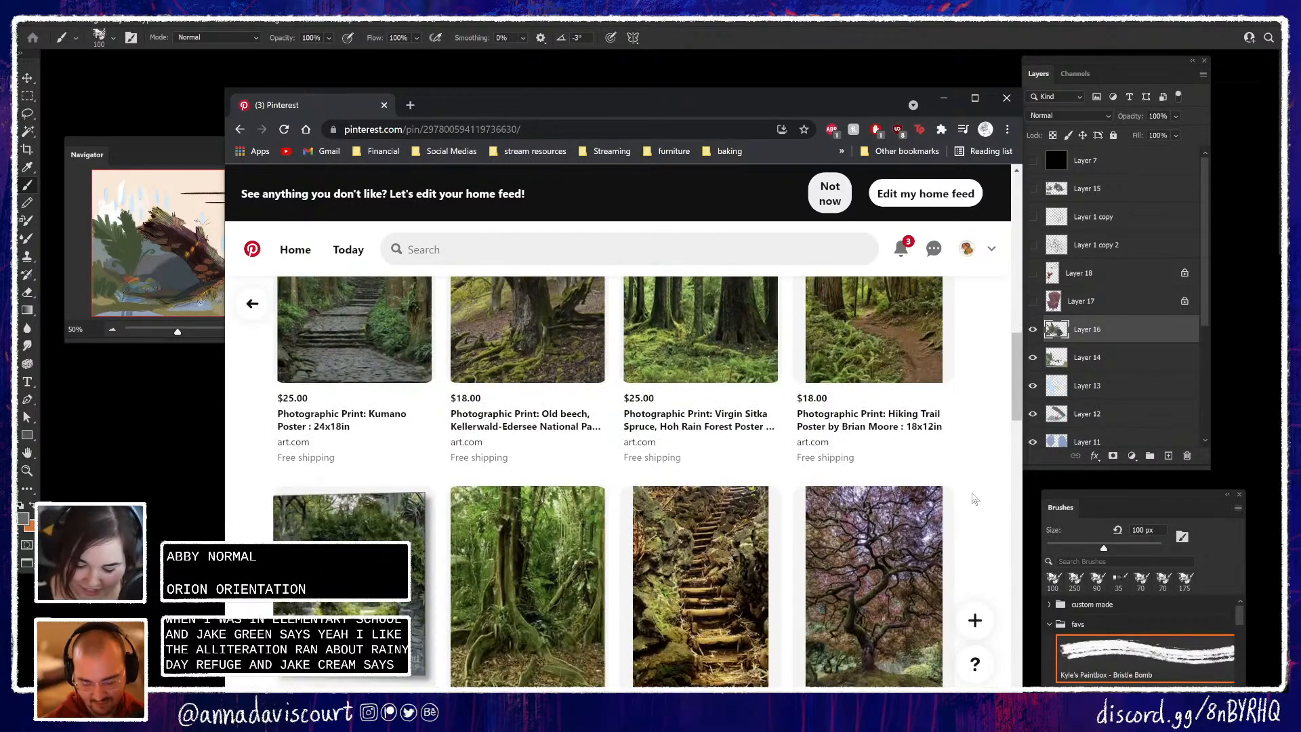
{"action": "scroll", "coordinate": [975, 498], "scroll_direction": "down", "scroll_amount": 5}
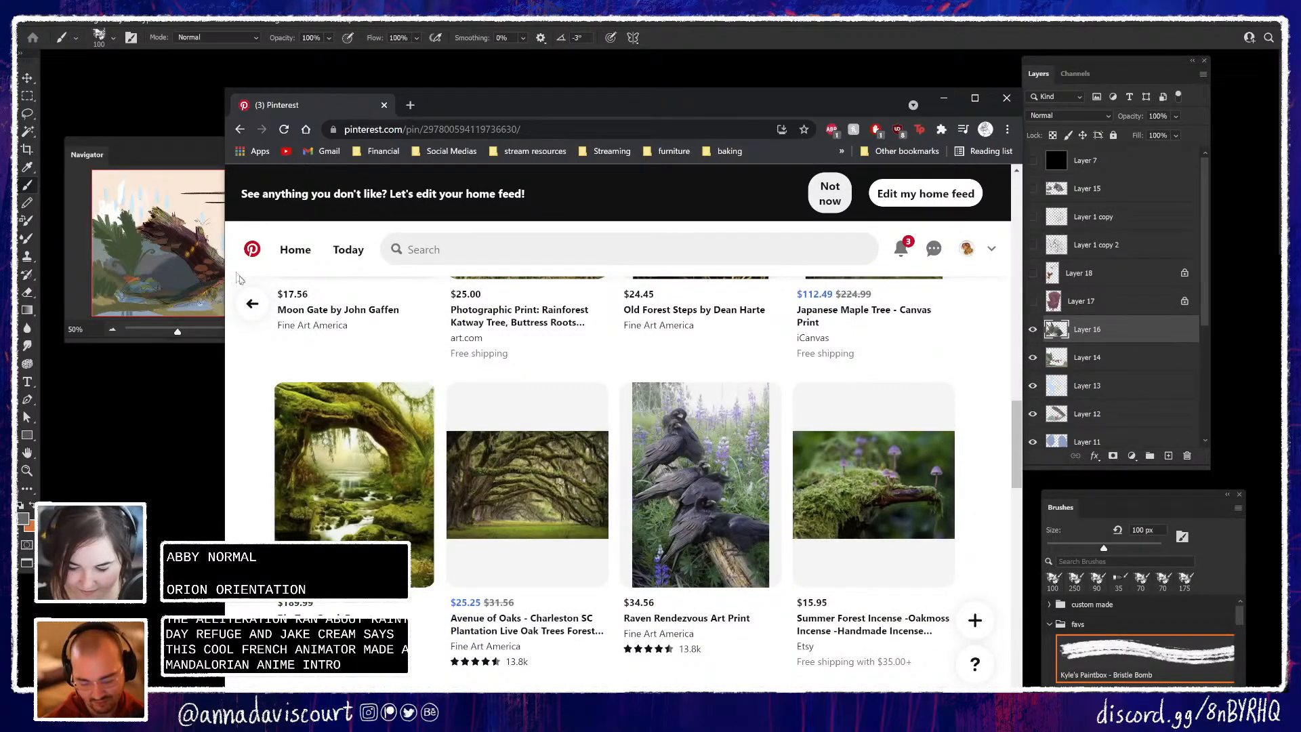
Open the Summer Forest Incense pin and, from its similar items, the print of mushrooms with a small bird for reference
{"action": "left_click", "coordinate": [918, 502]}
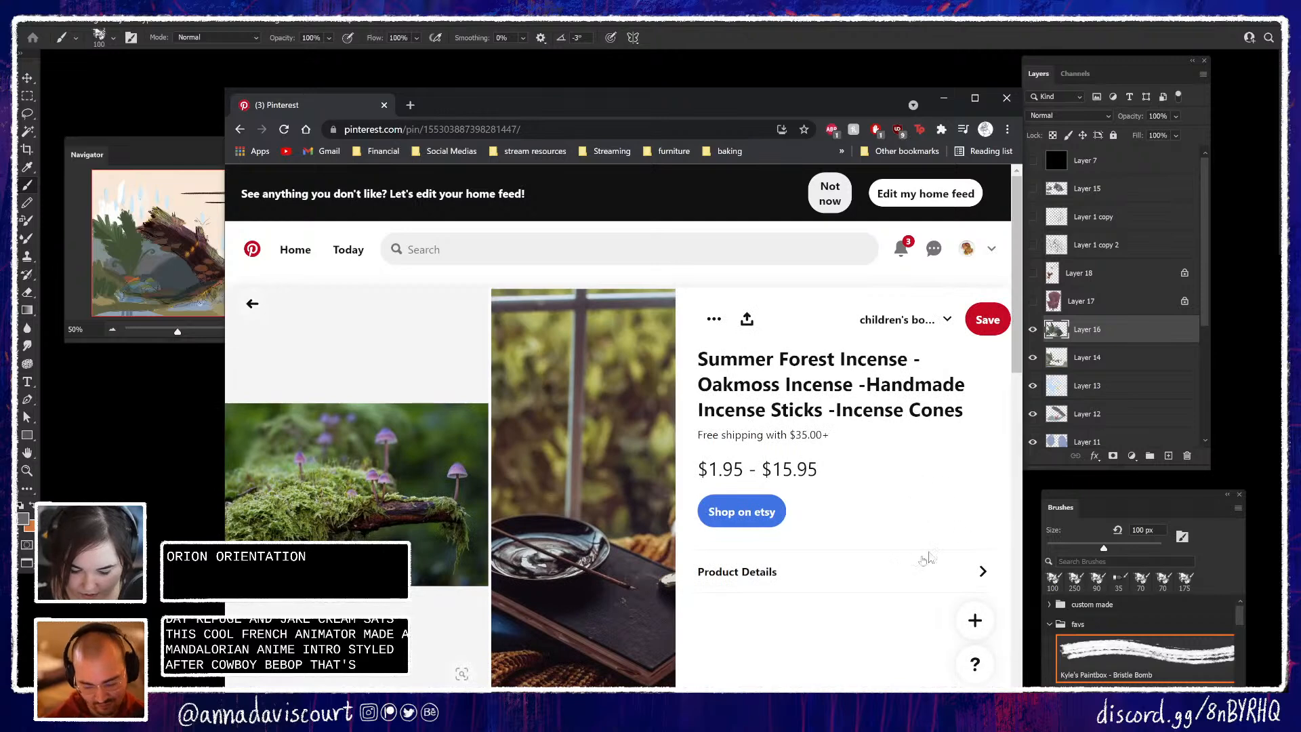
{"action": "scroll", "coordinate": [881, 583], "scroll_direction": "down", "scroll_amount": 1}
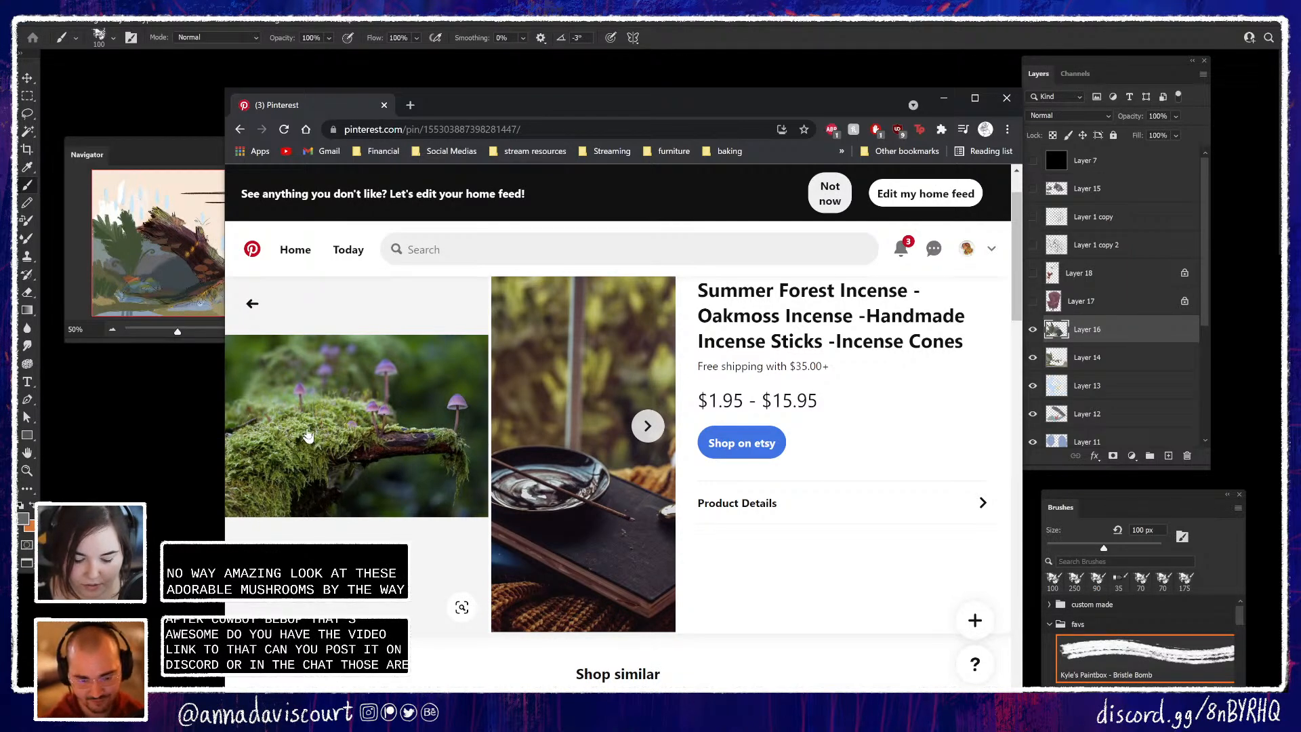
{"action": "scroll", "coordinate": [450, 546], "scroll_direction": "down", "scroll_amount": 4}
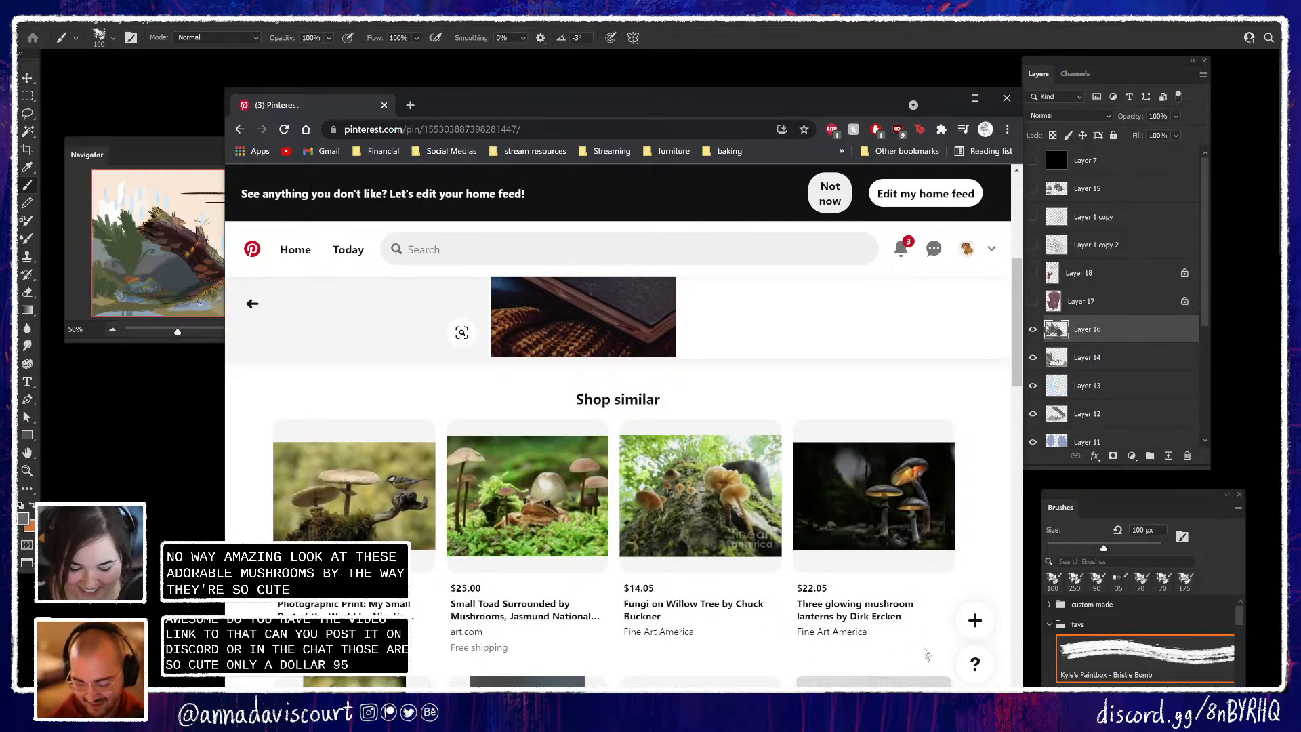
{"action": "left_click", "coordinate": [393, 494]}
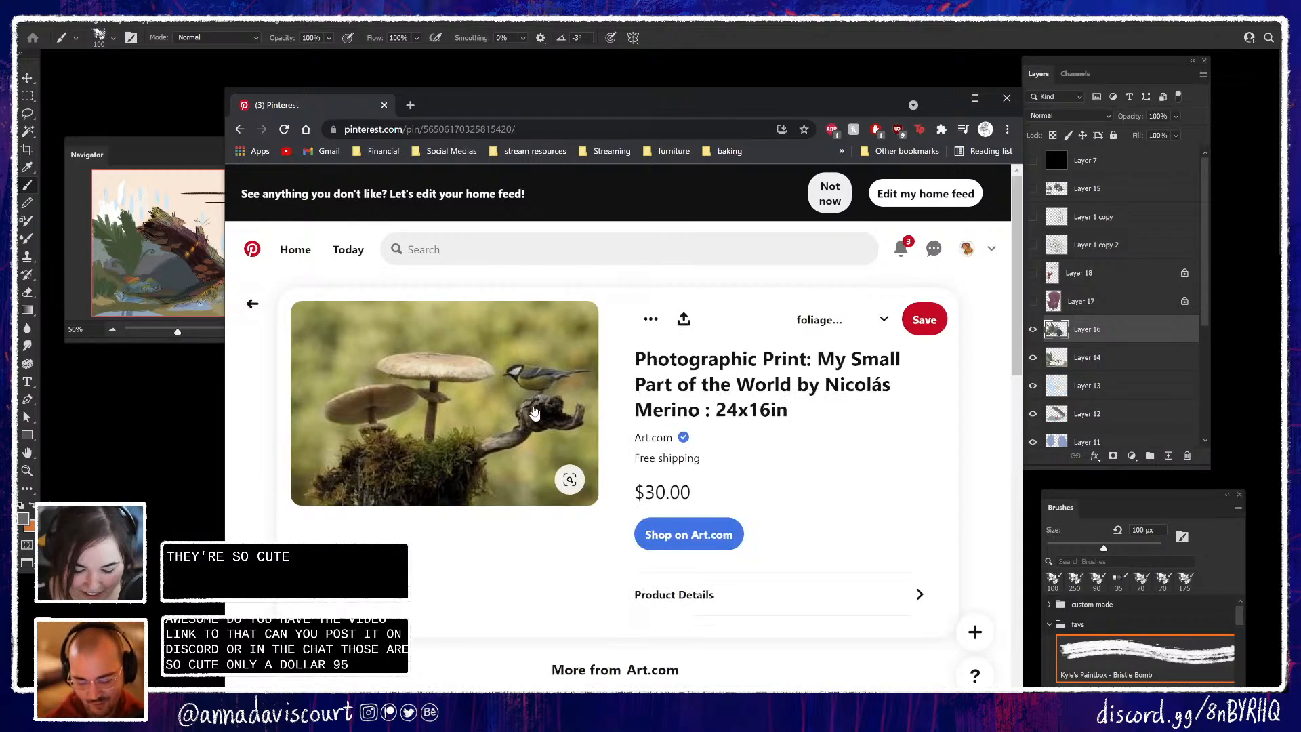
{"action": "scroll", "coordinate": [852, 559], "scroll_direction": "down", "scroll_amount": 4}
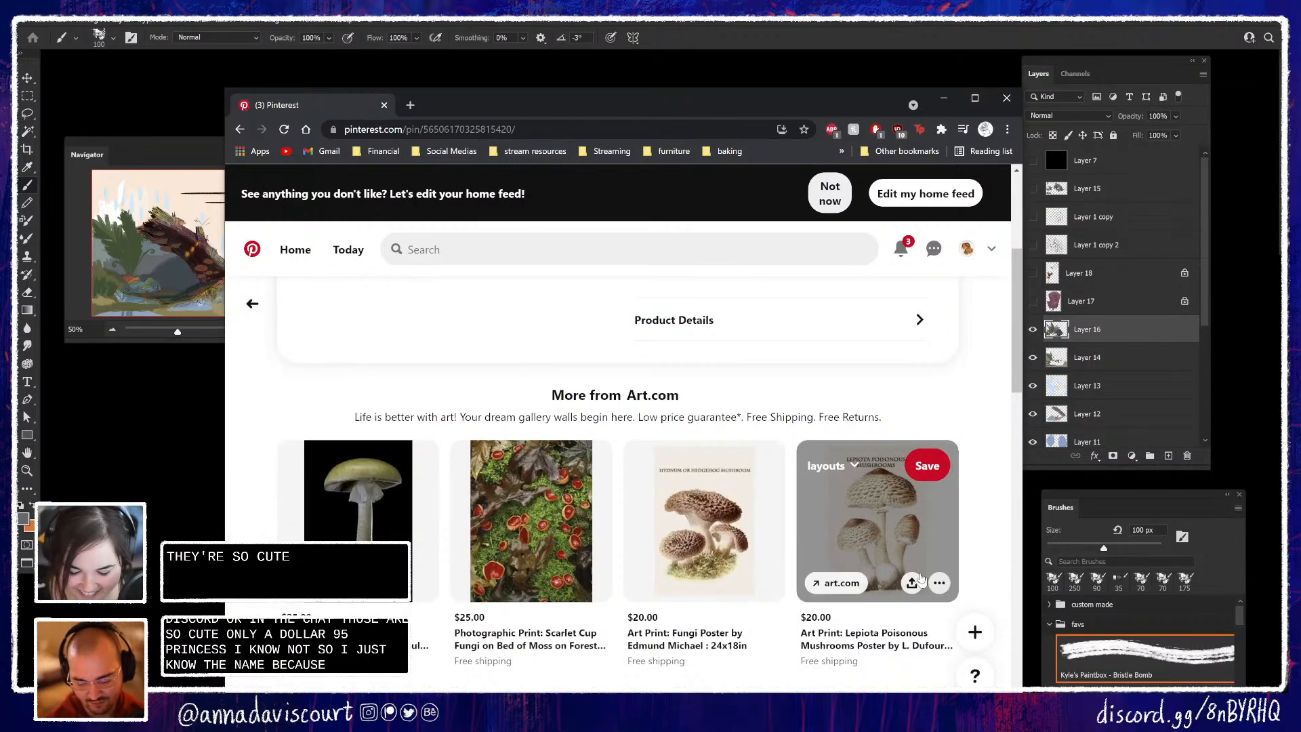
Return to the "forest floor" search results and look further through them for plant and ground references
{"action": "left_click", "coordinate": [241, 130]}
{"action": "left_click", "coordinate": [241, 130]}
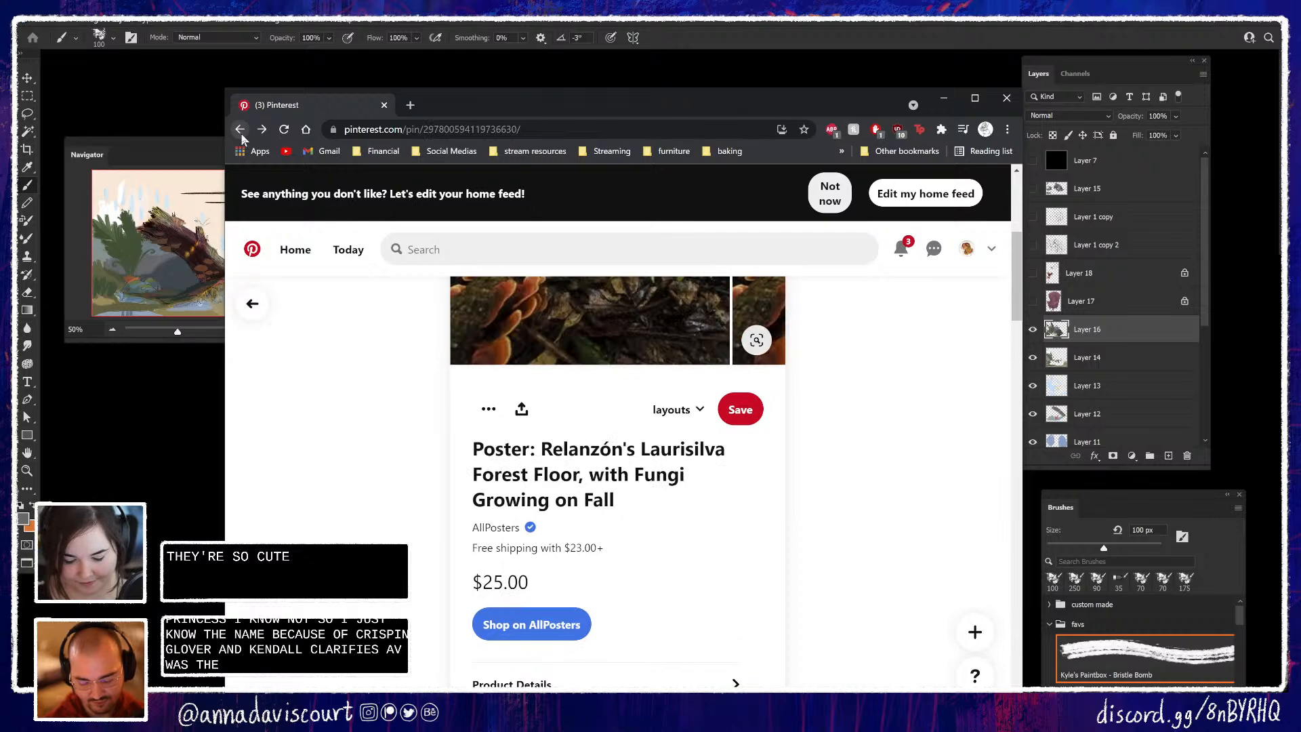
{"action": "left_click", "coordinate": [240, 130]}
{"action": "left_click", "coordinate": [241, 130]}
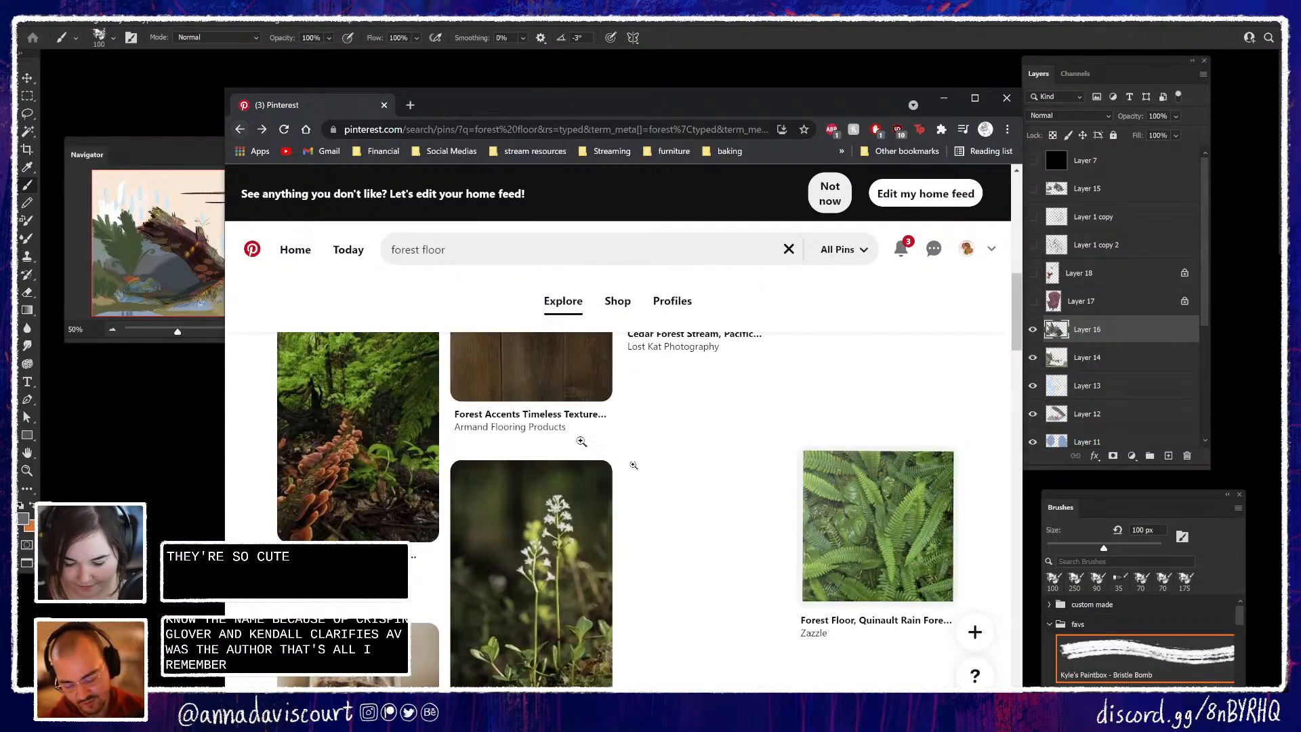
{"action": "scroll", "coordinate": [948, 530], "scroll_direction": "down", "scroll_amount": 4}
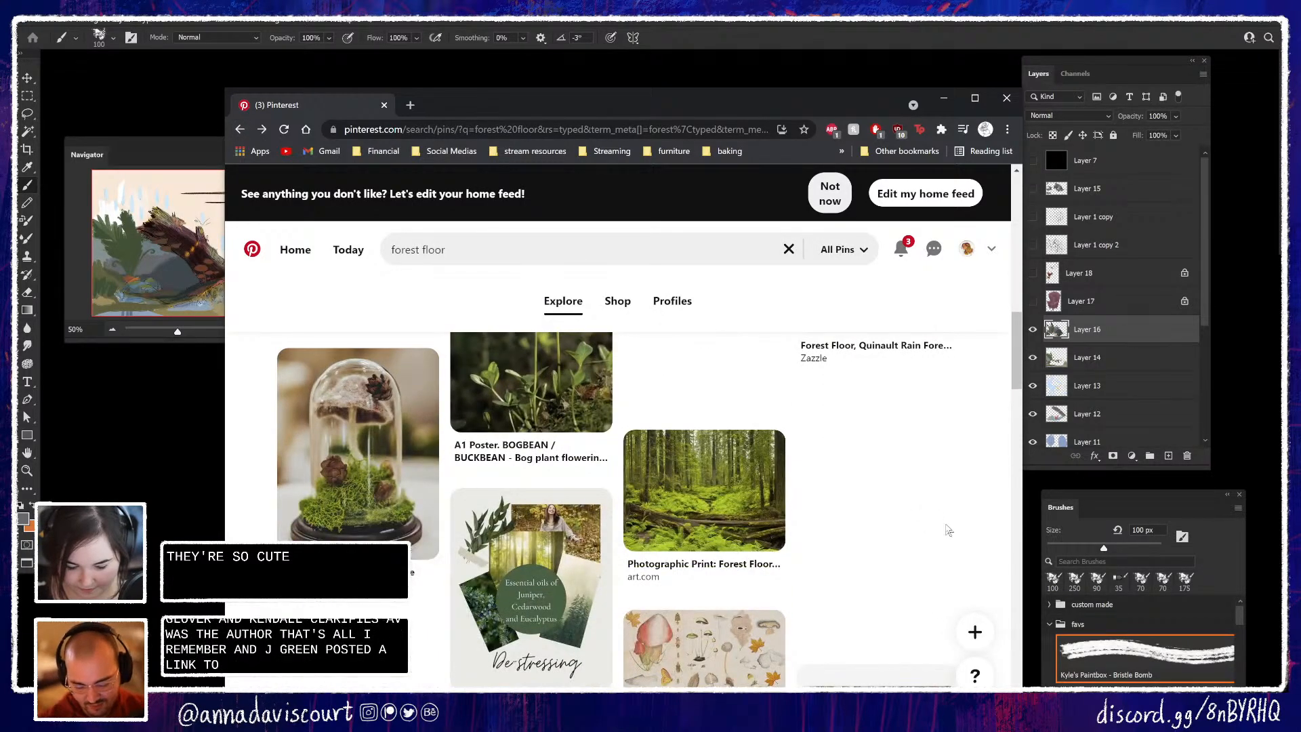
{"action": "scroll", "coordinate": [948, 530], "scroll_direction": "down", "scroll_amount": 5}
{"action": "scroll", "coordinate": [944, 535], "scroll_direction": "down", "scroll_amount": 4}
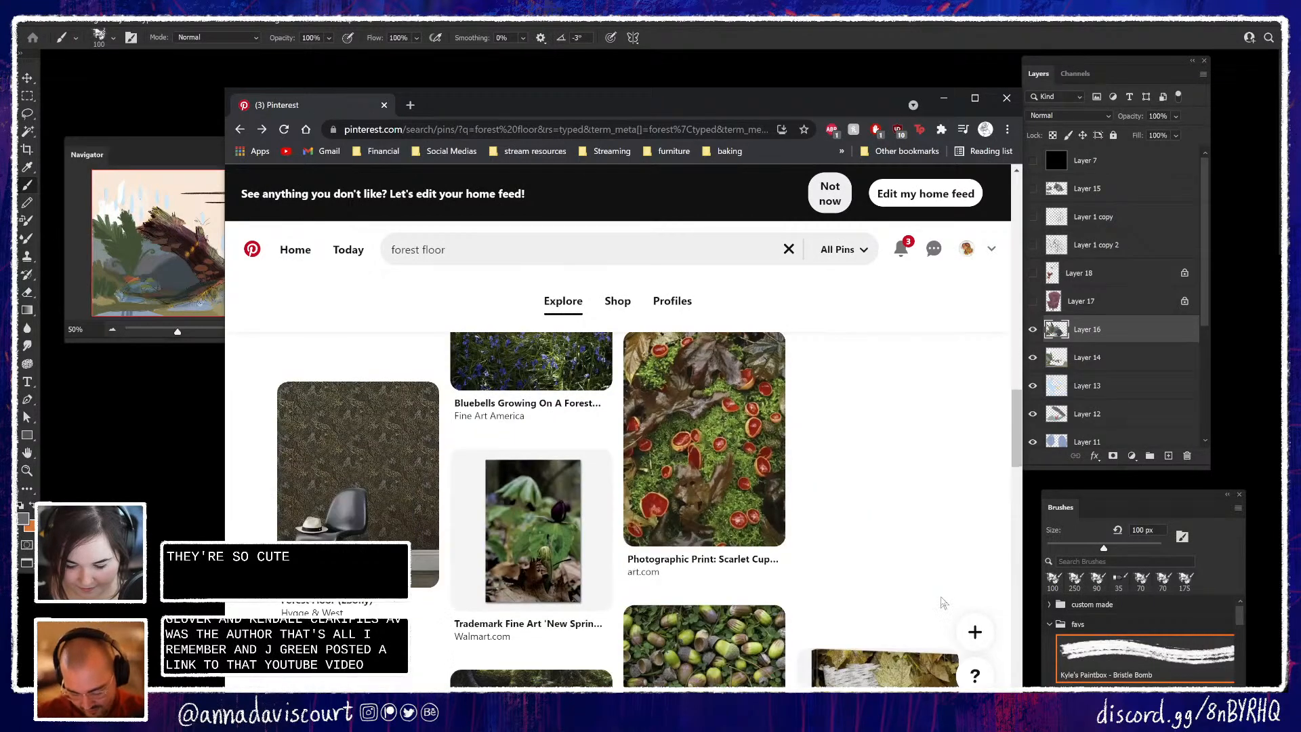
{"action": "scroll", "coordinate": [937, 554], "scroll_direction": "down", "scroll_amount": 1}
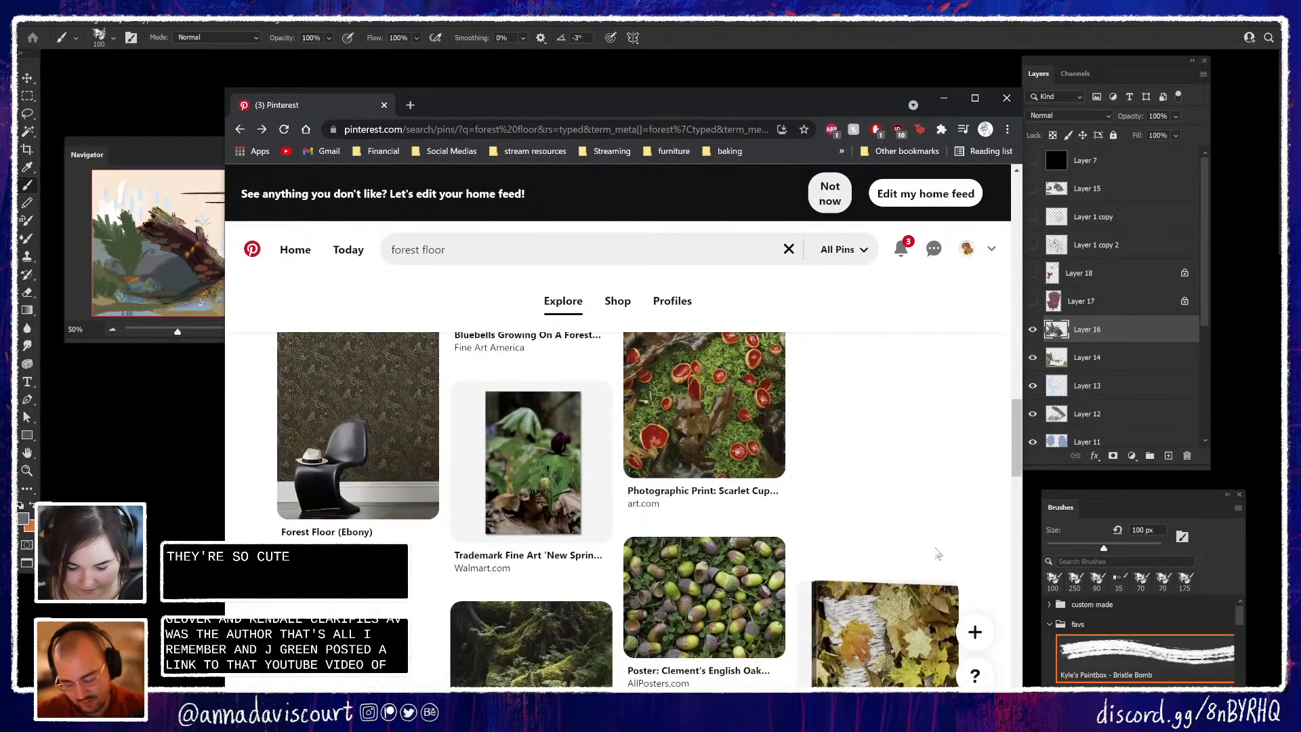
Open the "New Spring Growth from the Forest Floor" pin and look through its similar items
{"action": "left_click", "coordinate": [561, 489]}
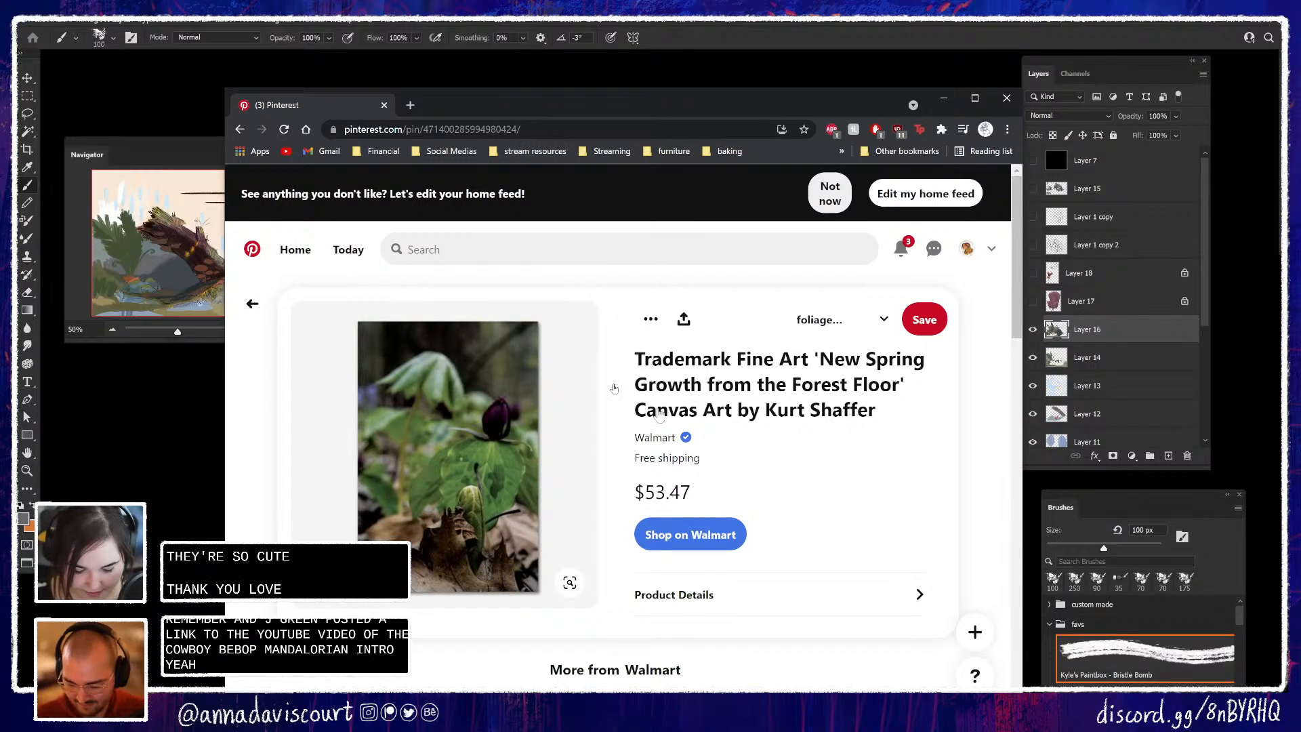
{"action": "scroll", "coordinate": [899, 538], "scroll_direction": "down", "scroll_amount": 6}
{"action": "scroll", "coordinate": [970, 654], "scroll_direction": "down", "scroll_amount": 5}
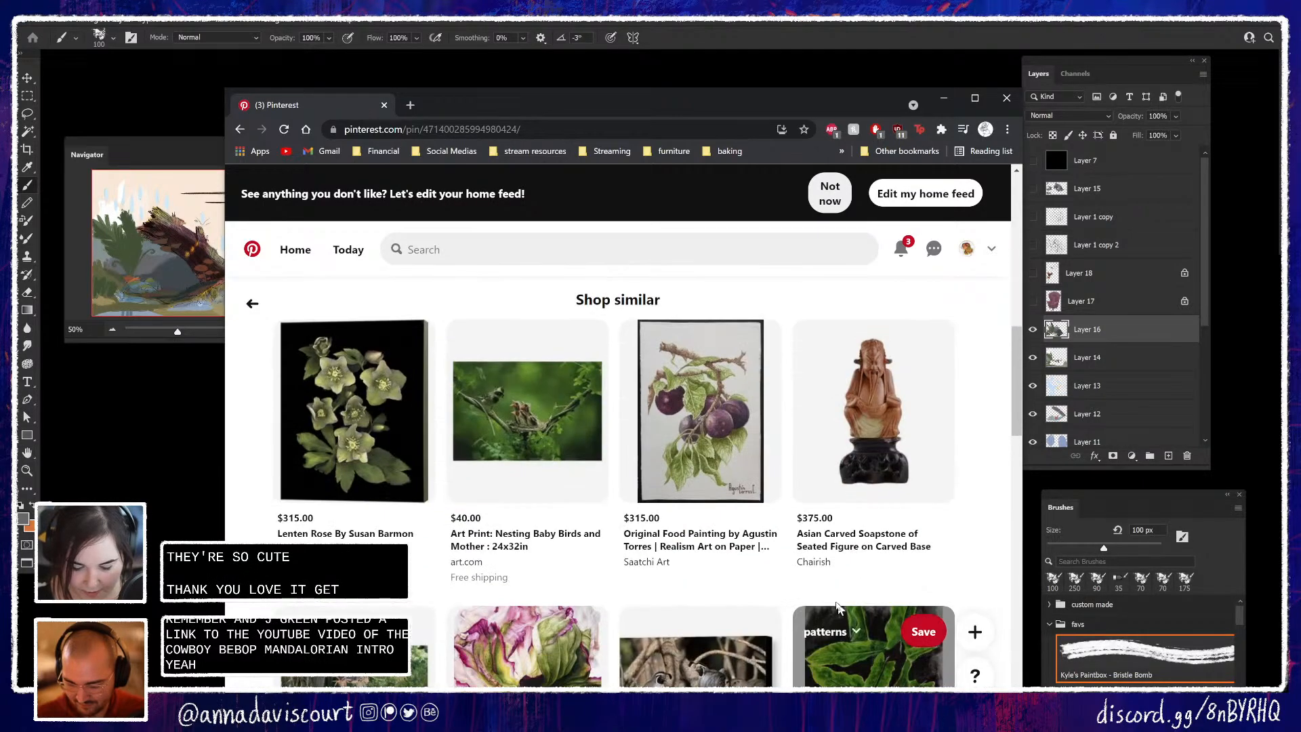
{"action": "scroll", "coordinate": [967, 593], "scroll_direction": "down", "scroll_amount": 3}
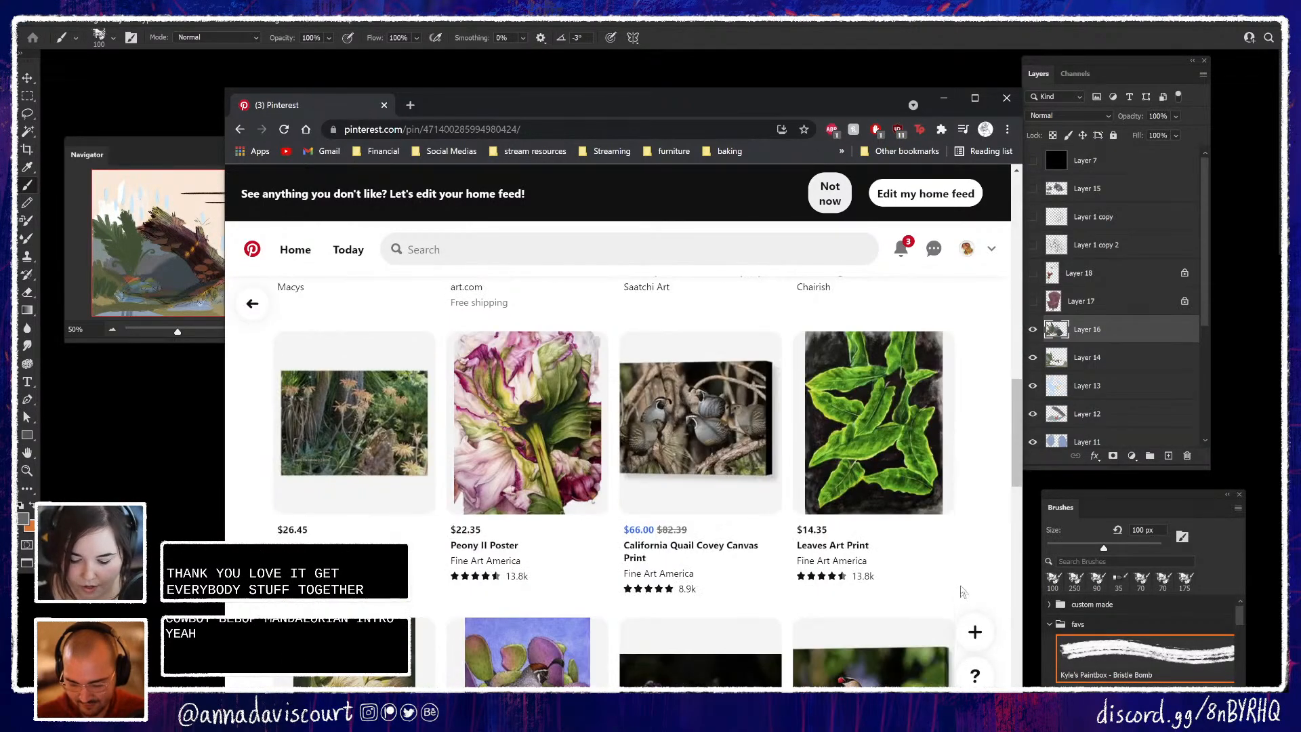
{"action": "scroll", "coordinate": [952, 580], "scroll_direction": "down", "scroll_amount": 5}
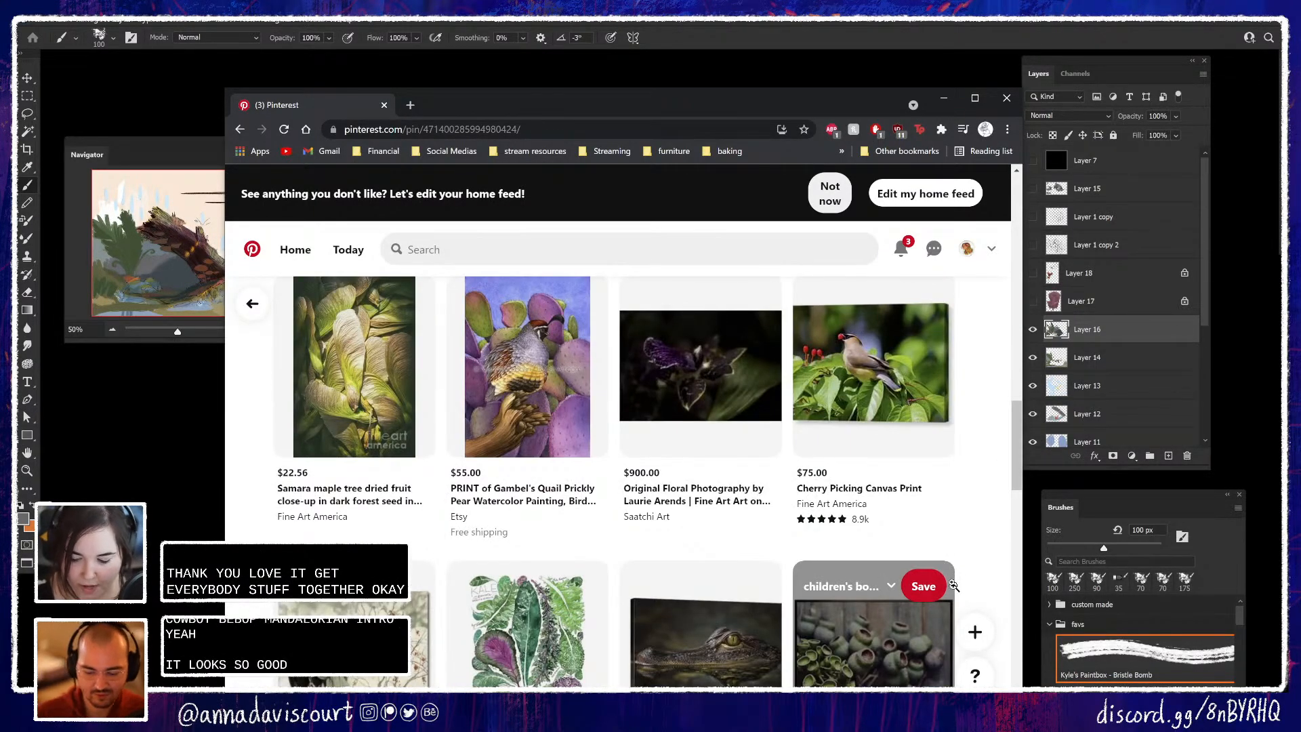
{"action": "scroll", "coordinate": [979, 550], "scroll_direction": "down", "scroll_amount": 5}
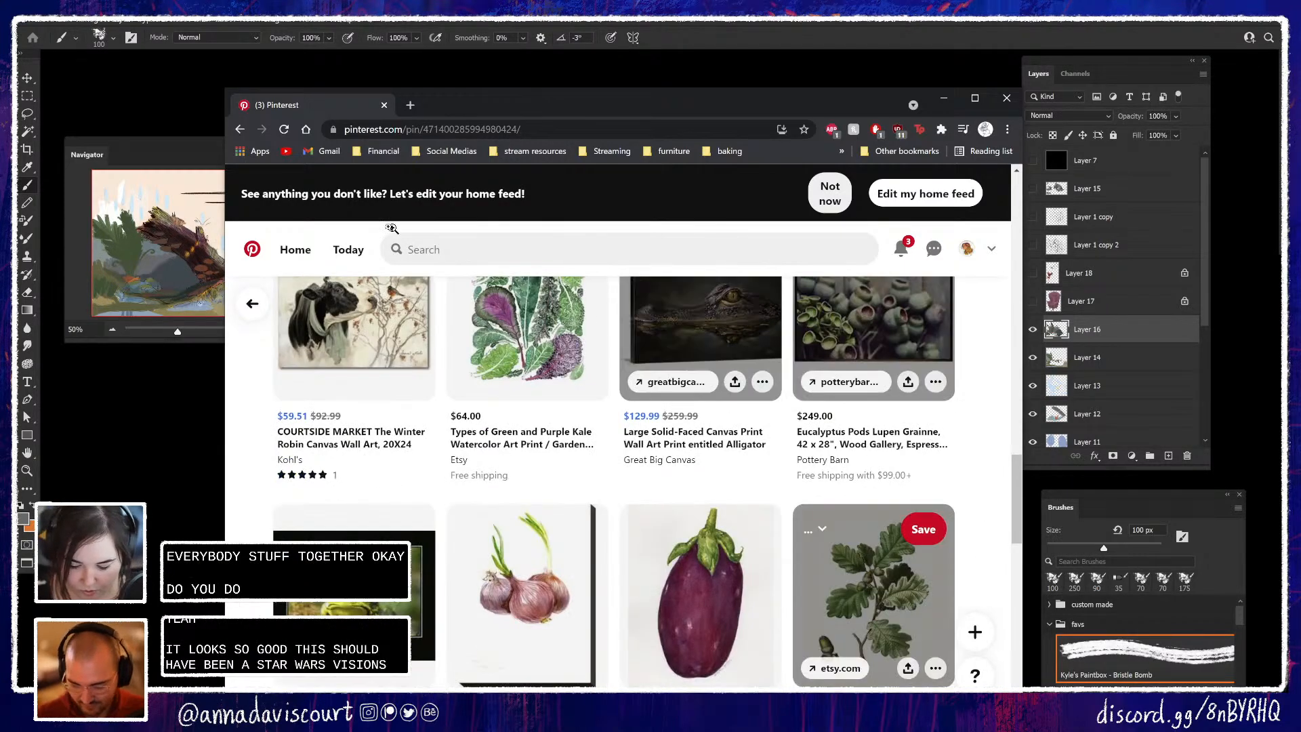
Go back to the "forest floor" results and open the Forest Study pin to examine its ferns and moss
{"action": "left_click", "coordinate": [239, 129]}
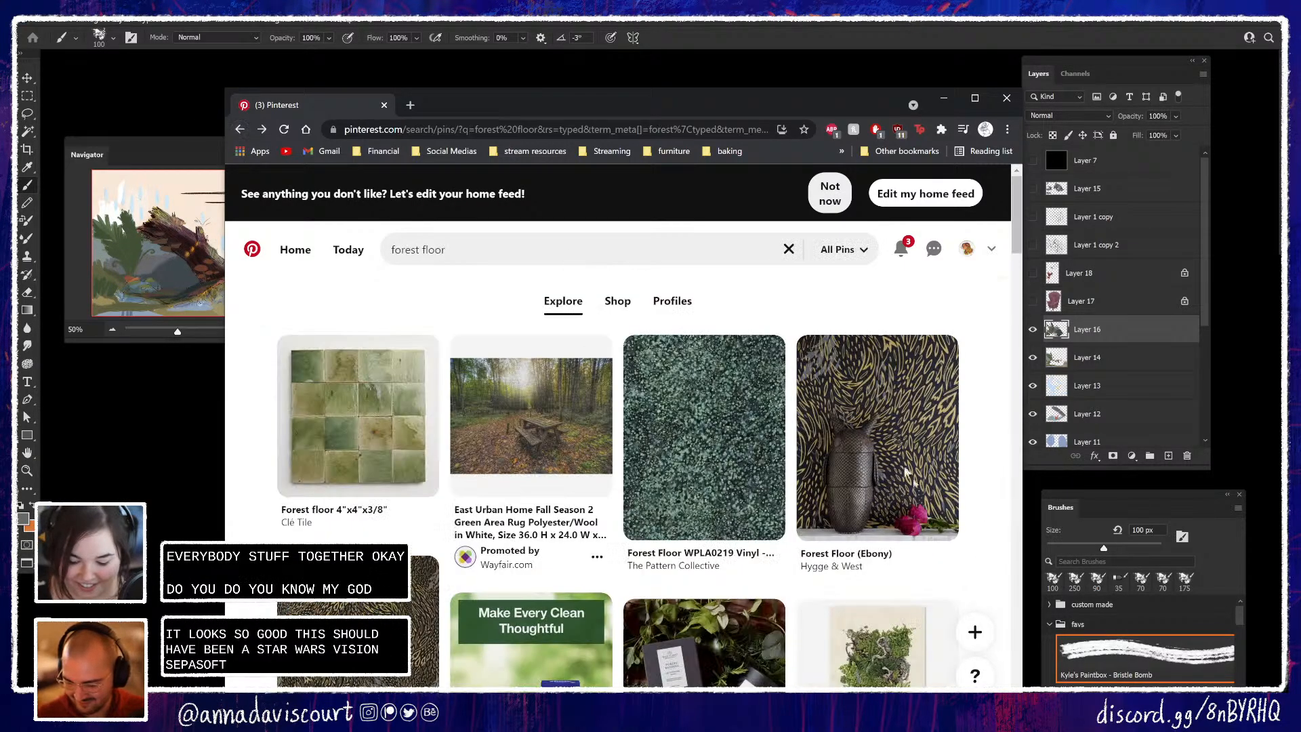
{"action": "scroll", "coordinate": [986, 591], "scroll_direction": "down", "scroll_amount": 5}
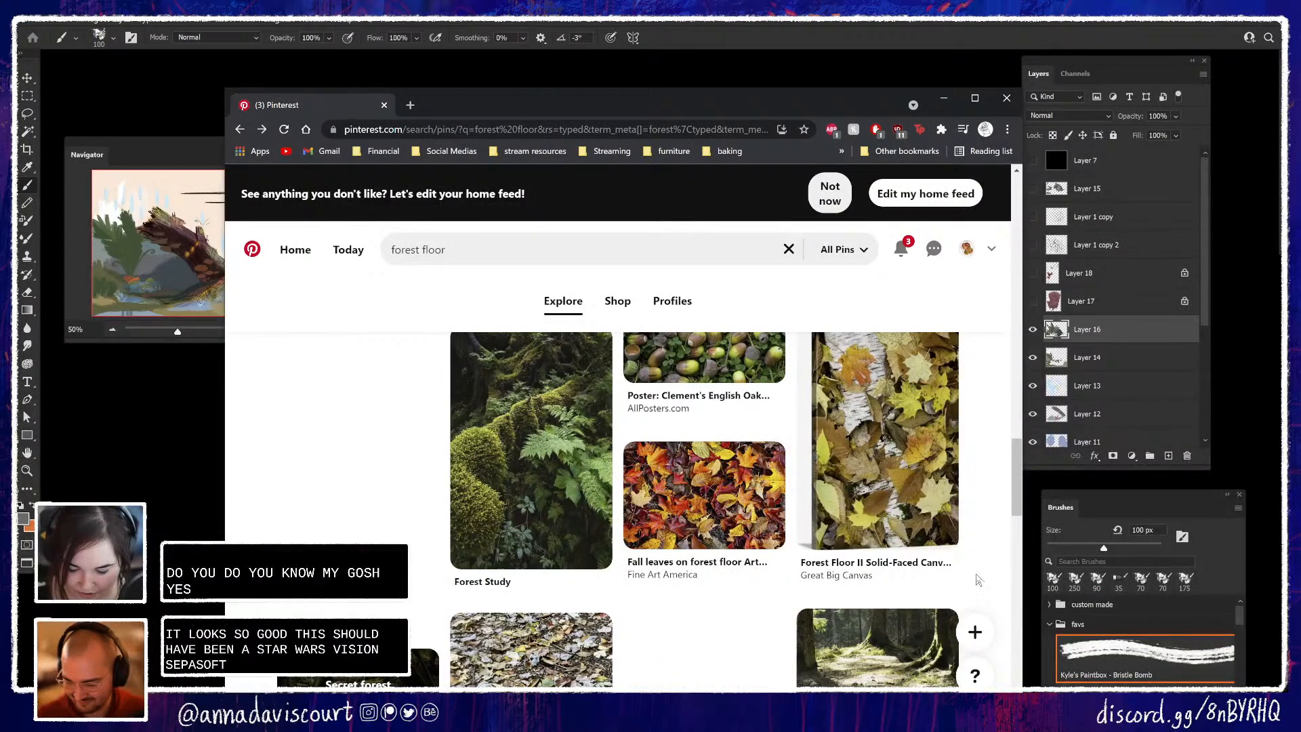
{"action": "scroll", "coordinate": [978, 580], "scroll_direction": "up", "scroll_amount": 1}
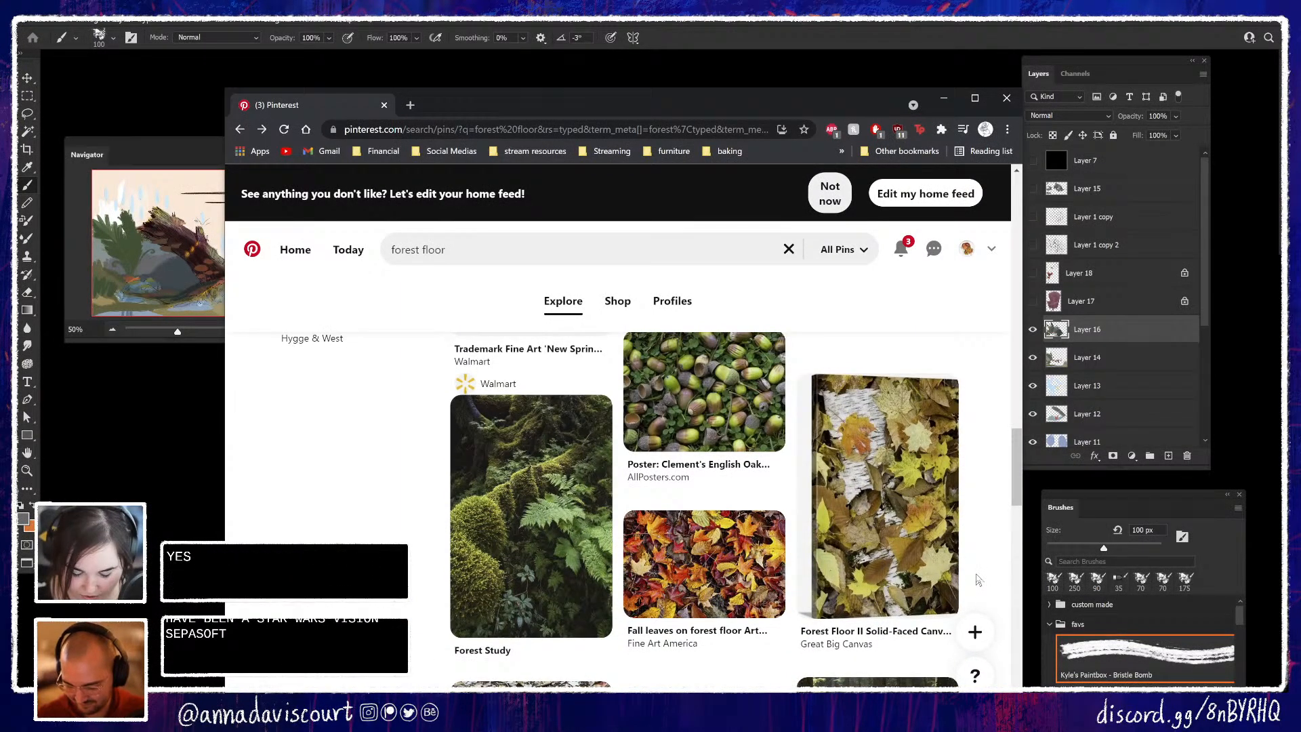
{"action": "left_click", "coordinate": [565, 519]}
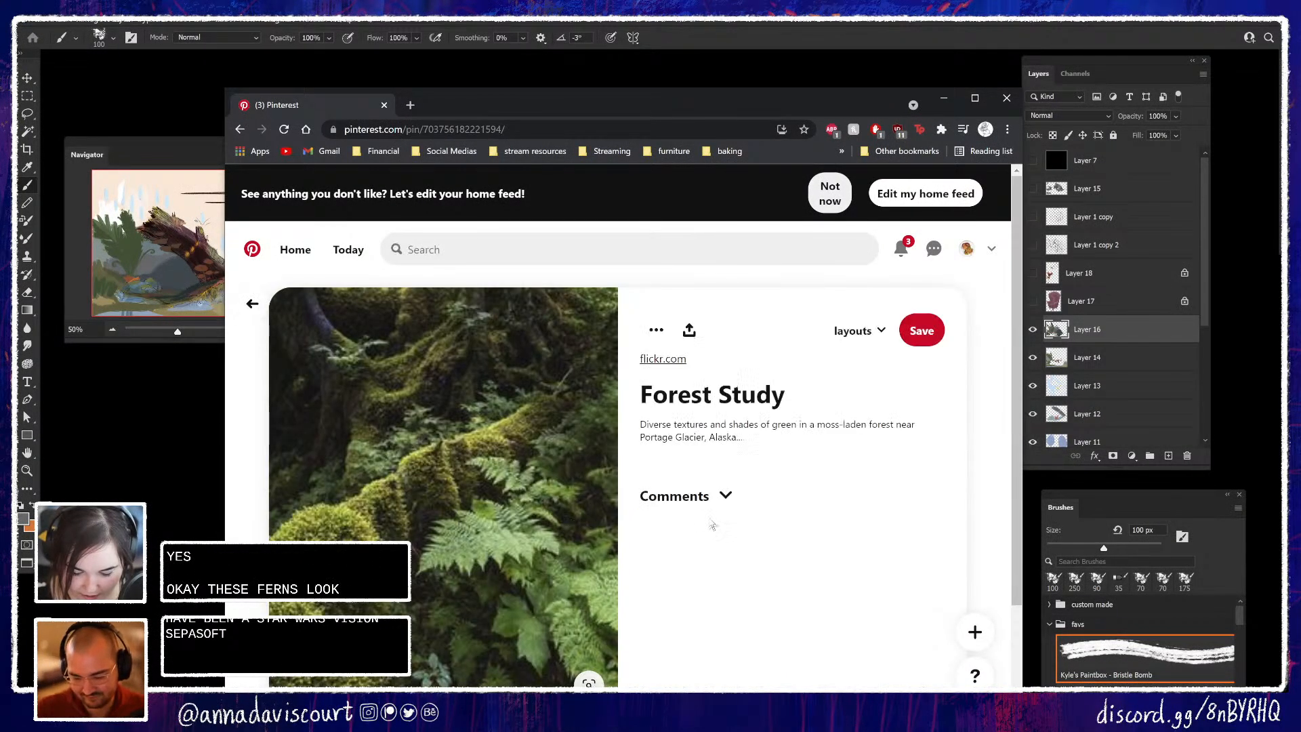
{"action": "scroll", "coordinate": [713, 525], "scroll_direction": "down", "scroll_amount": 1}
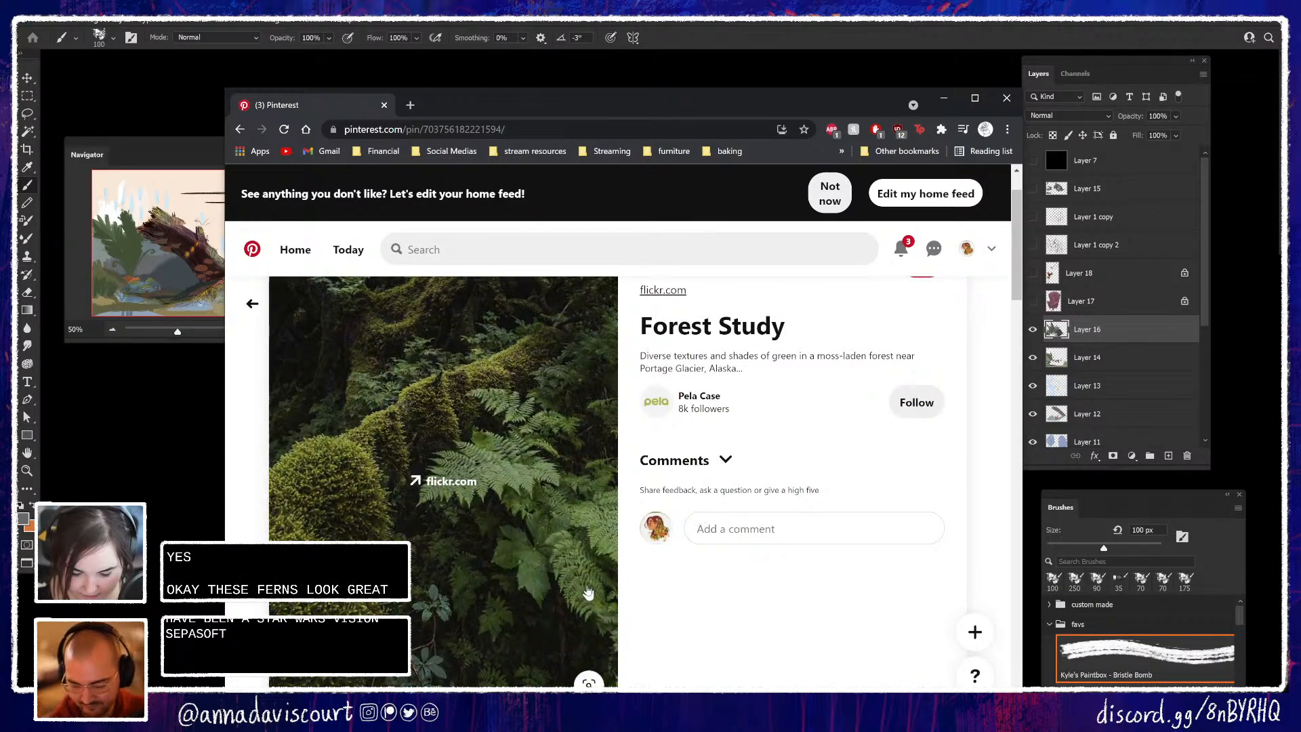
{"action": "scroll", "coordinate": [588, 593], "scroll_direction": "up", "scroll_amount": 1}
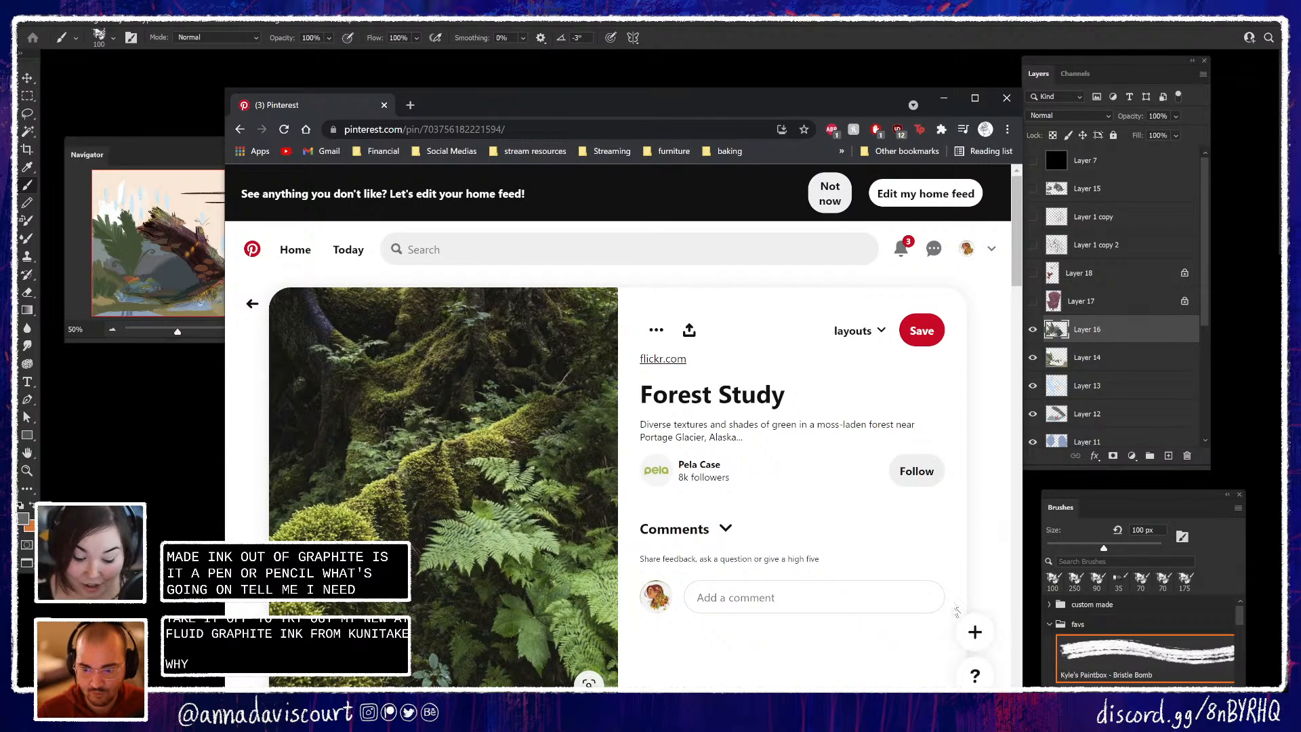
Browse the pins similar to Forest Study and open the Original Nature Photography pin titled Luscious
{"action": "scroll", "coordinate": [957, 611], "scroll_direction": "down", "scroll_amount": 3}
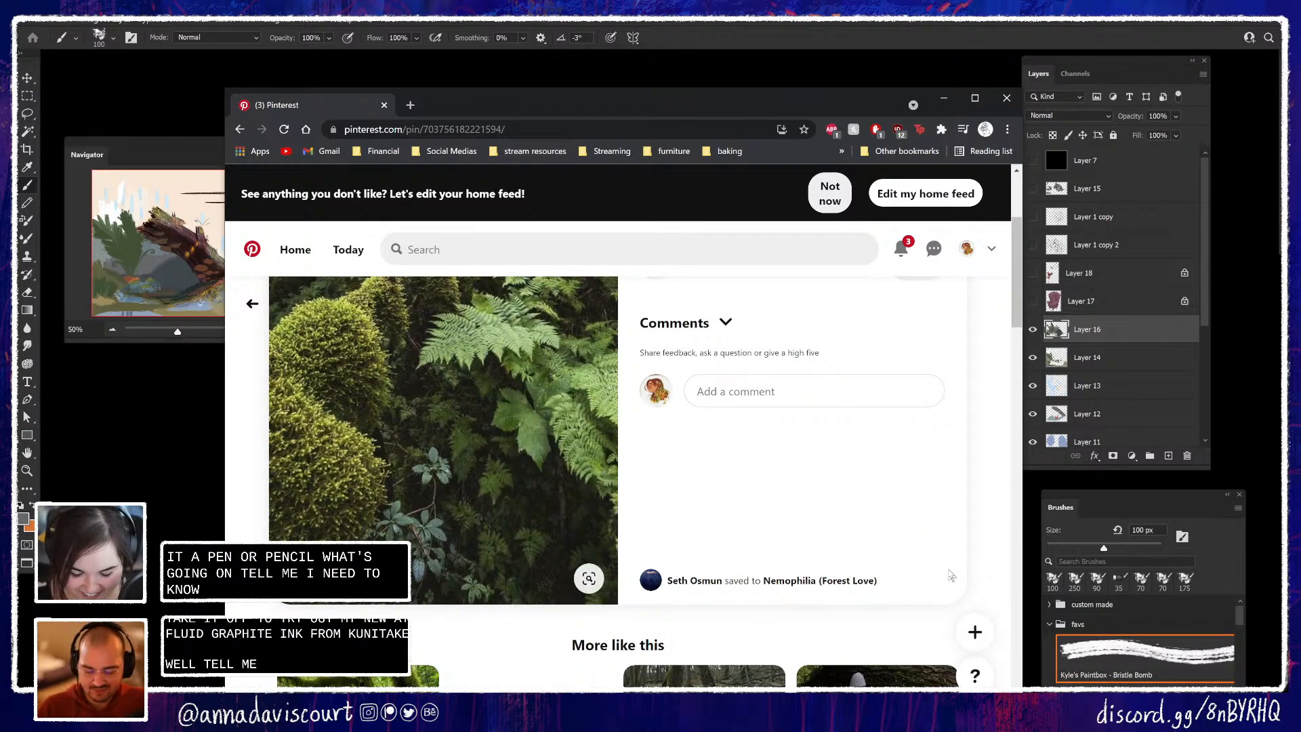
{"action": "scroll", "coordinate": [951, 575], "scroll_direction": "down", "scroll_amount": 4}
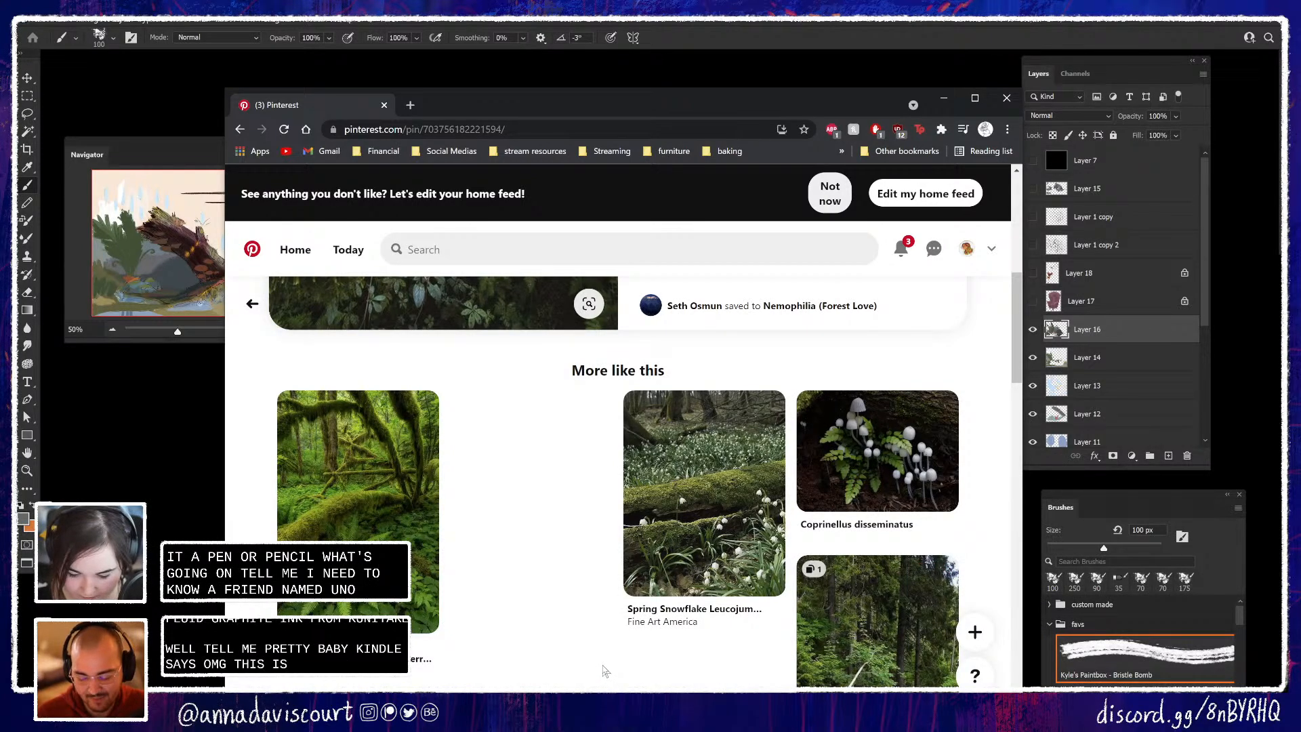
{"action": "scroll", "coordinate": [605, 671], "scroll_direction": "down", "scroll_amount": 4}
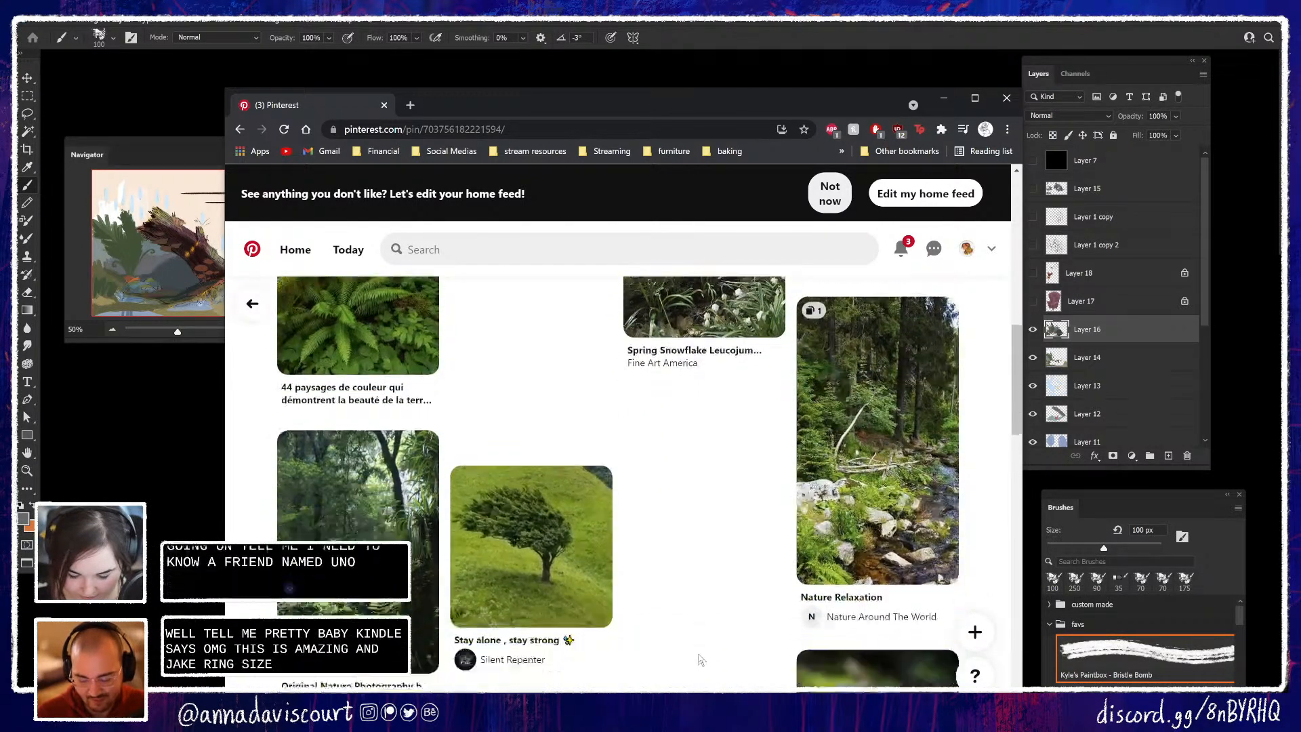
{"action": "left_click", "coordinate": [327, 525]}
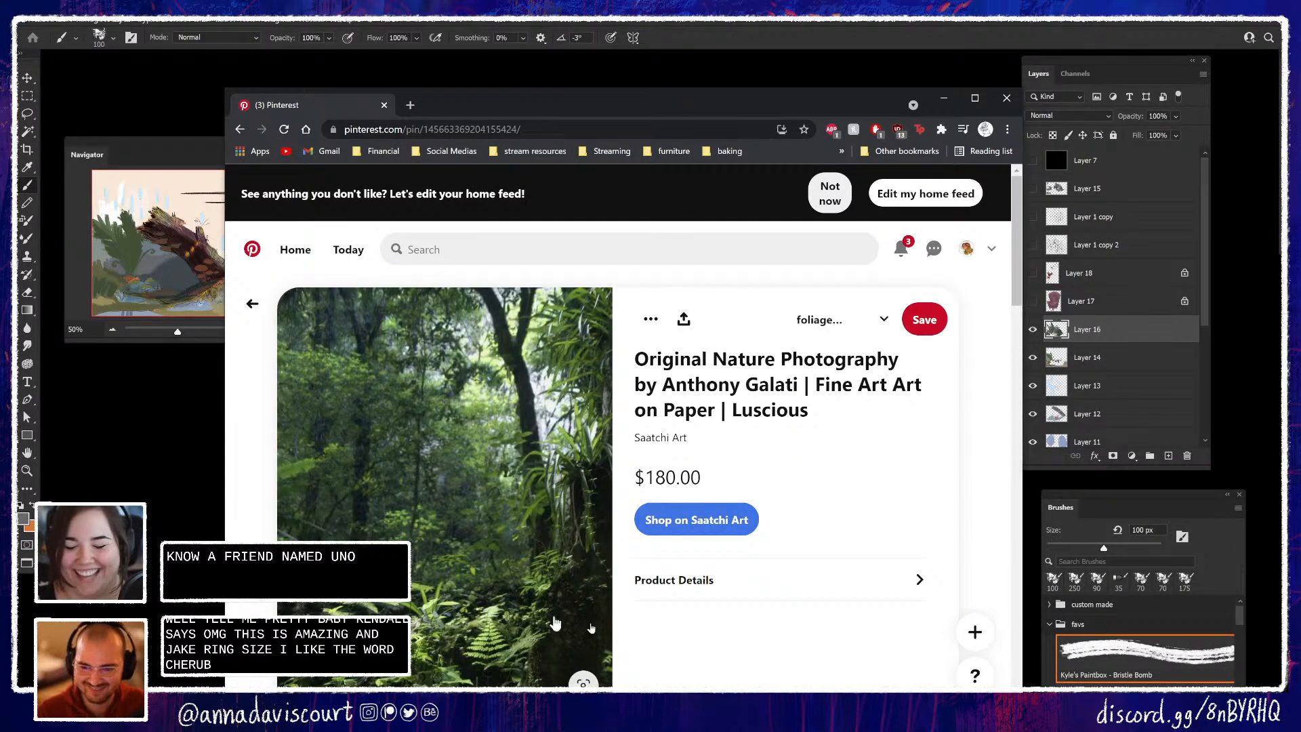
Look through the Luscious pin's related shop items, then return to its photo to study the ferns
{"action": "scroll", "coordinate": [698, 612], "scroll_direction": "down", "scroll_amount": 2}
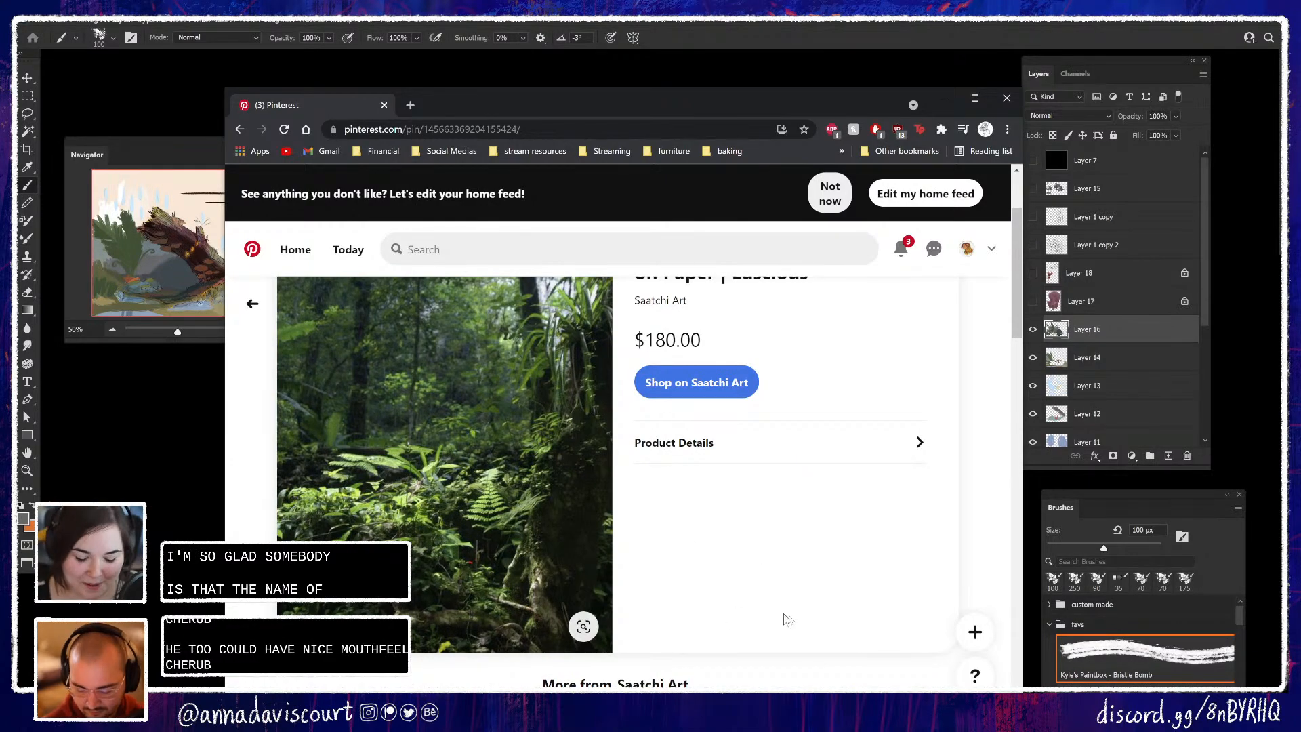
{"action": "scroll", "coordinate": [803, 607], "scroll_direction": "down", "scroll_amount": 4}
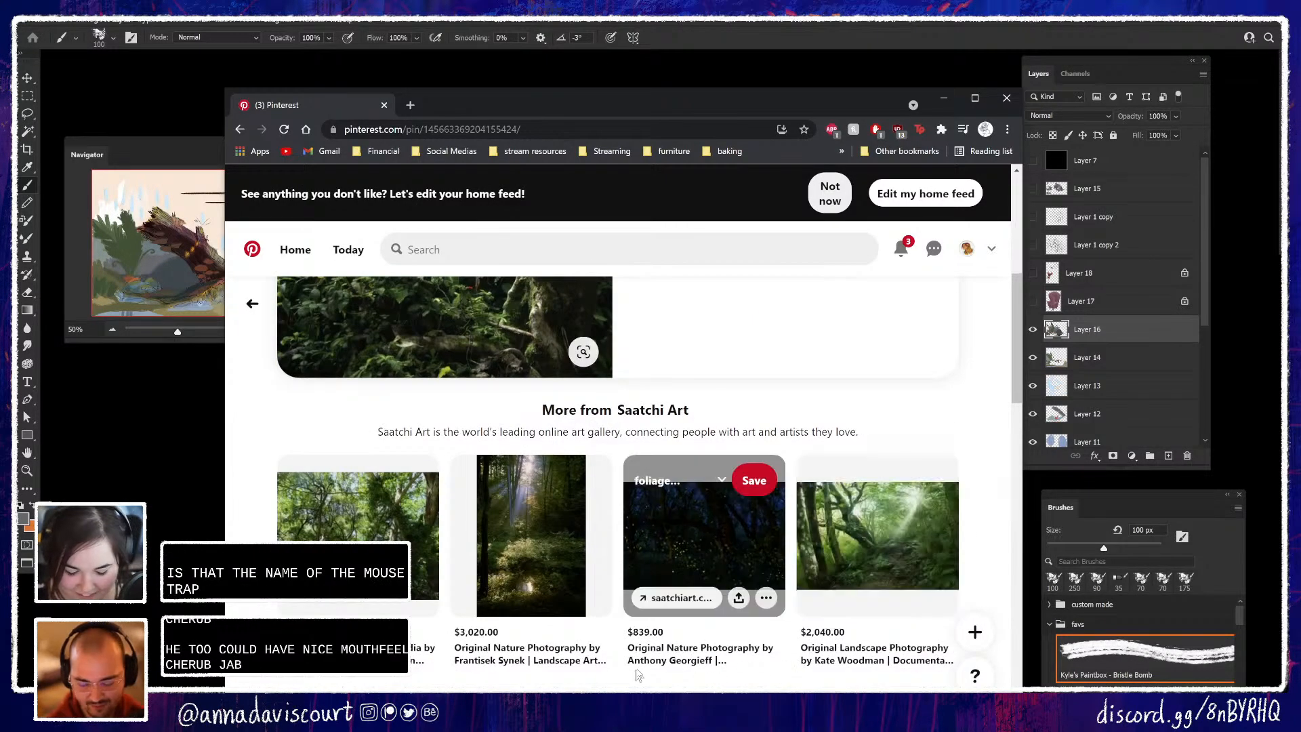
{"action": "scroll", "coordinate": [649, 666], "scroll_direction": "down", "scroll_amount": 3}
{"action": "scroll", "coordinate": [649, 666], "scroll_direction": "up", "scroll_amount": 2}
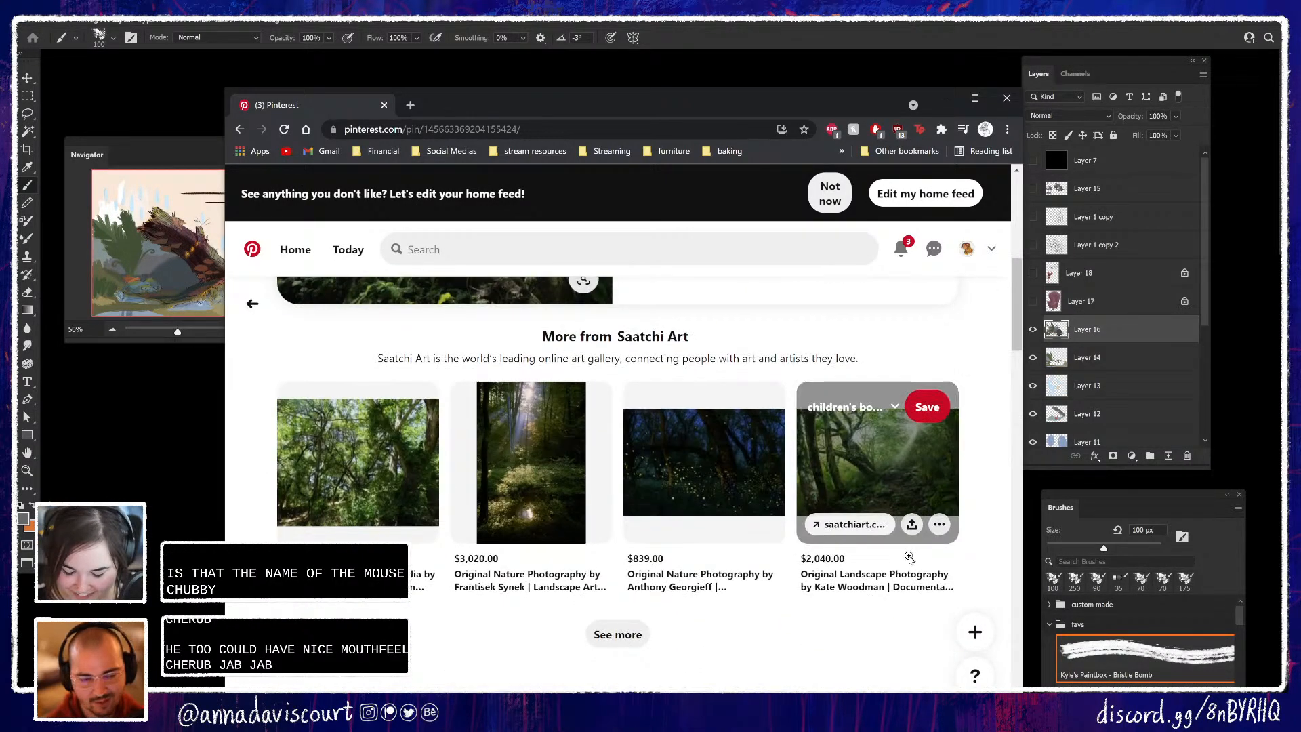
{"action": "scroll", "coordinate": [941, 561], "scroll_direction": "down", "scroll_amount": 5}
{"action": "scroll", "coordinate": [973, 557], "scroll_direction": "down", "scroll_amount": 5}
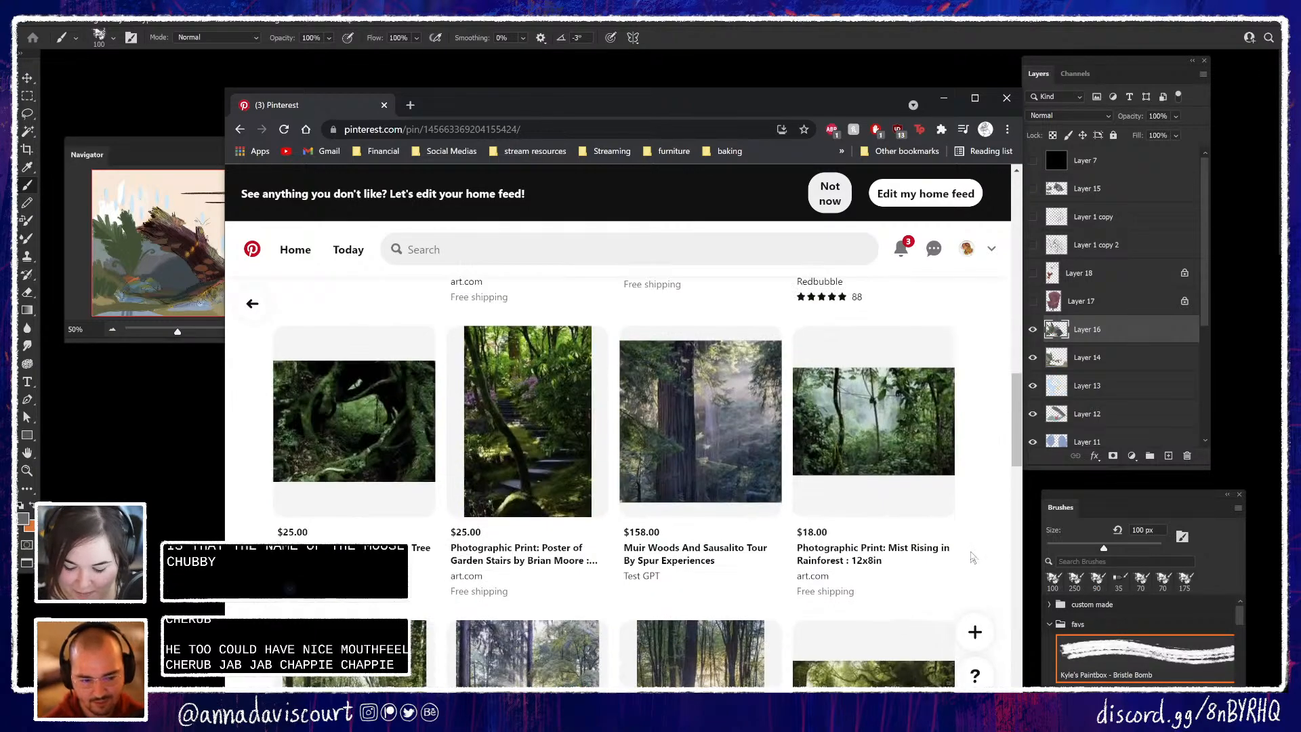
{"action": "scroll", "coordinate": [973, 557], "scroll_direction": "down", "scroll_amount": 3}
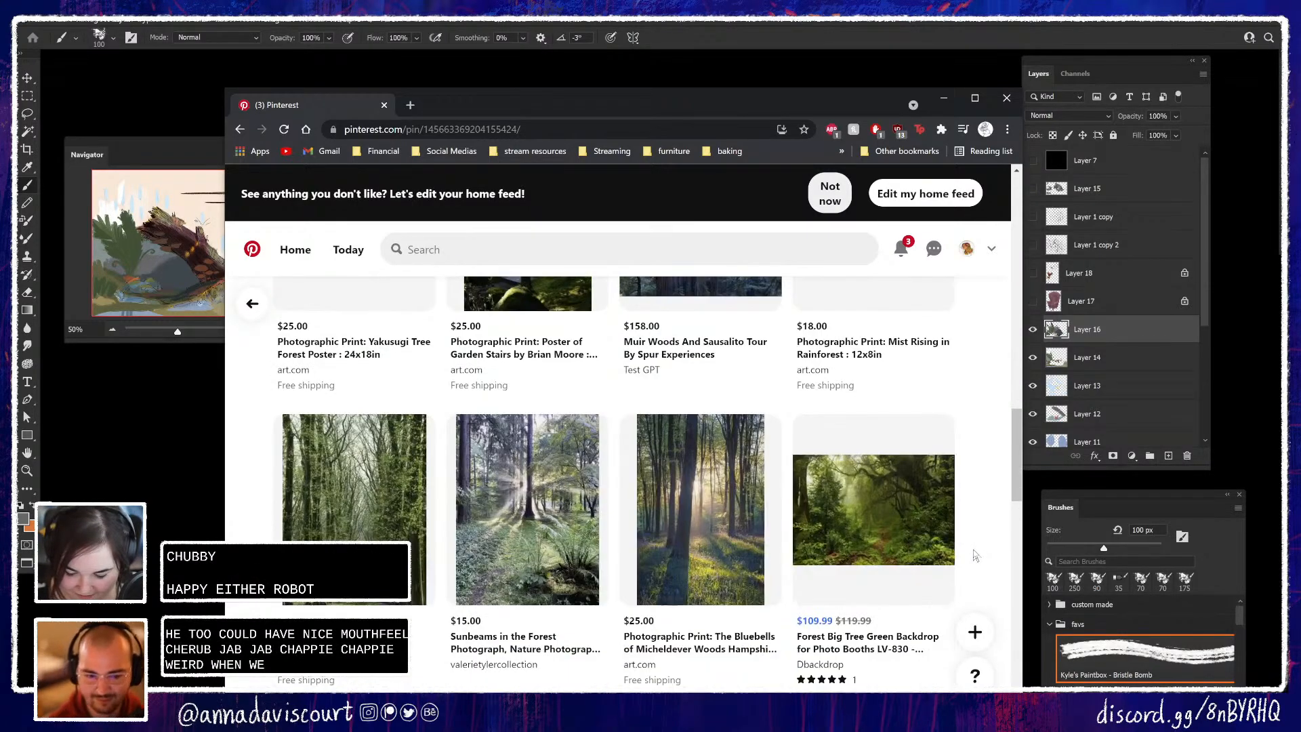
{"action": "scroll", "coordinate": [944, 540], "scroll_direction": "up", "scroll_amount": 5}
{"action": "left_click", "coordinate": [944, 540]}
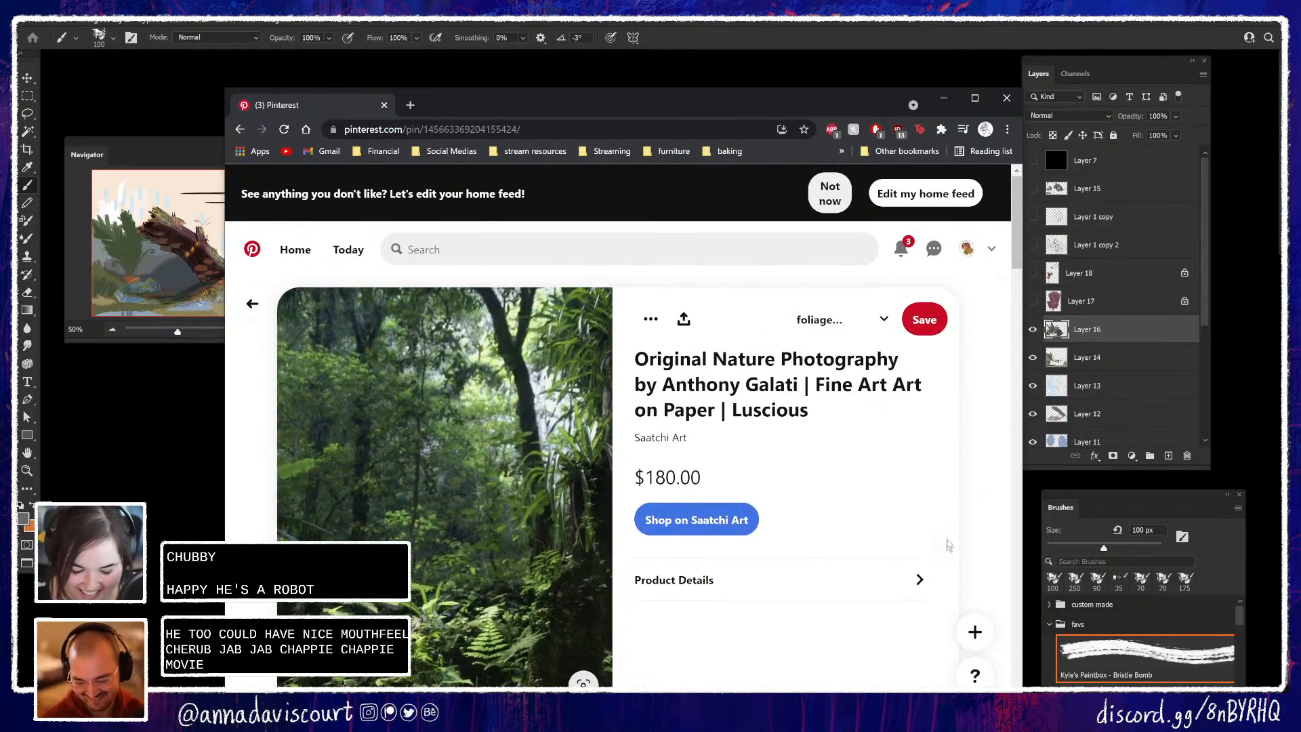
{"action": "scroll", "coordinate": [948, 544], "scroll_direction": "down", "scroll_amount": 3}
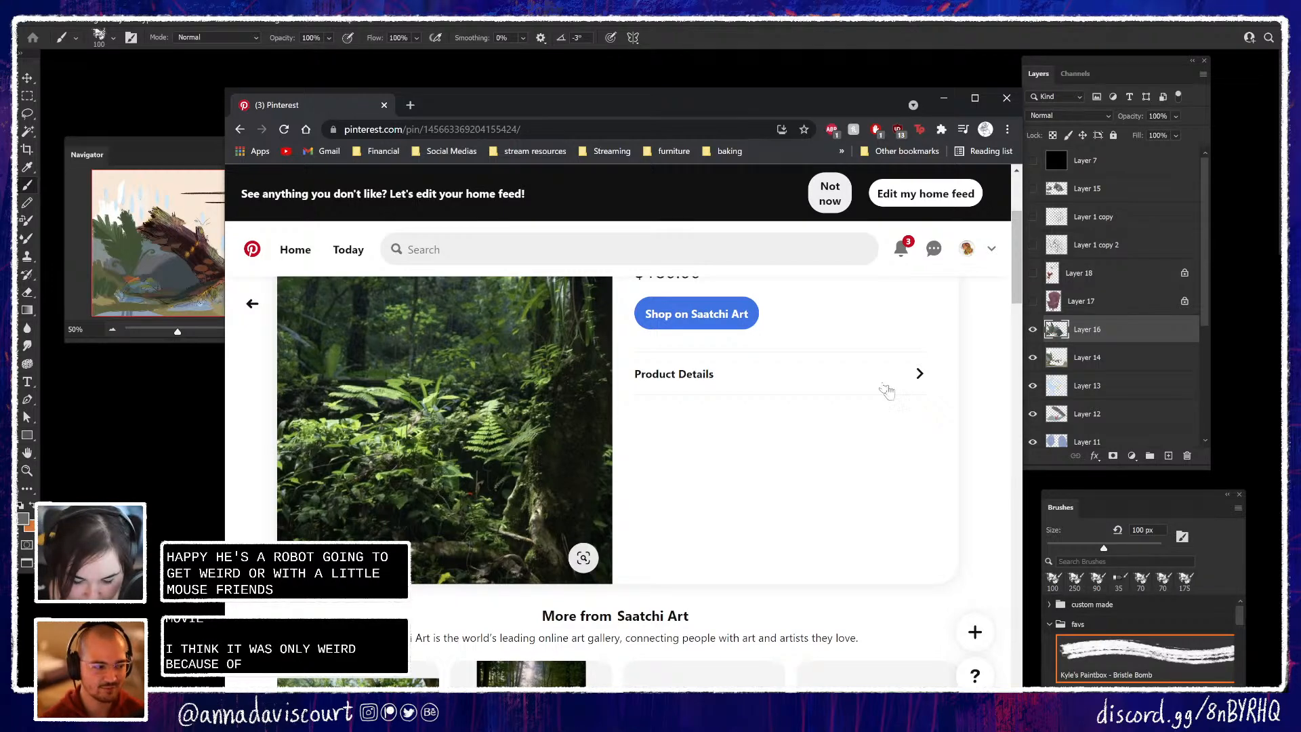
Switch back to Photoshop and add a Color Balance adjustment above Layer 18 with midtones at red +6, green +15 and blue +29
{"action": "left_click_drag", "start_coordinate": [624, 111], "coordinate": [1080, 0]}
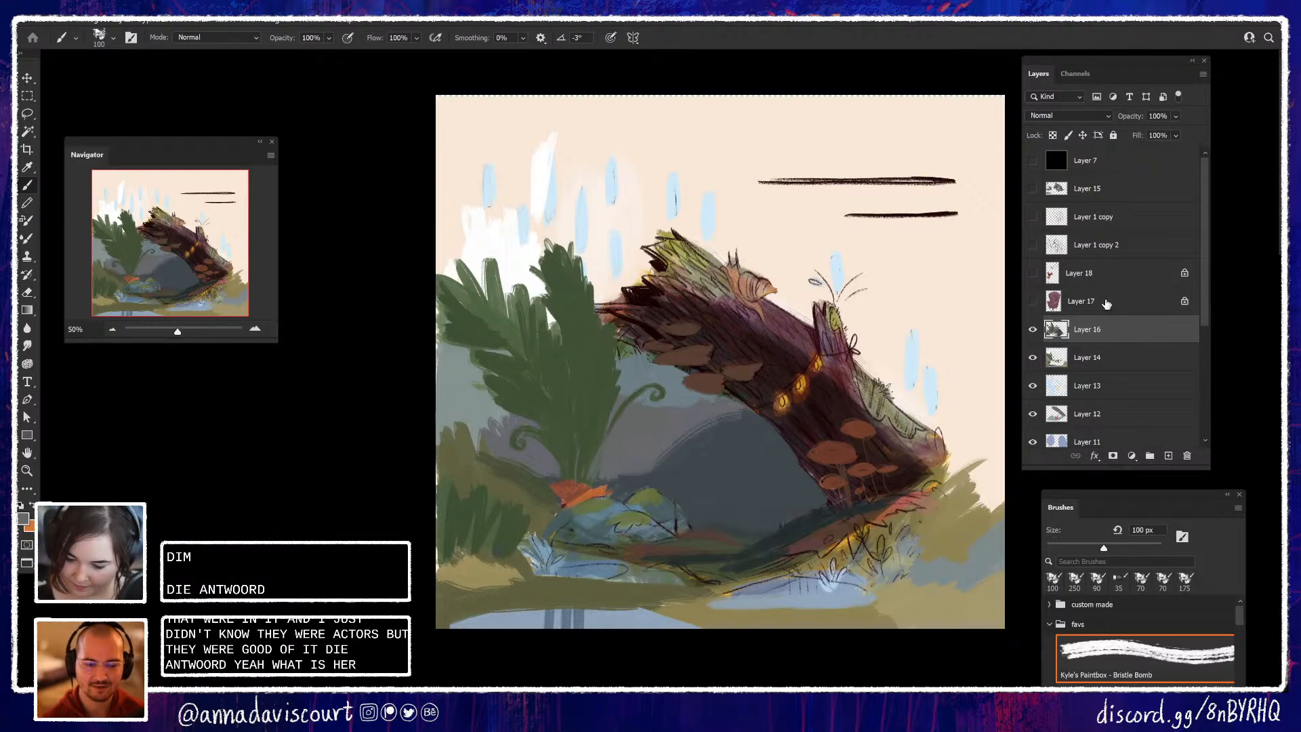
{"action": "left_click", "coordinate": [1107, 302]}
{"action": "left_click", "coordinate": [1107, 285]}
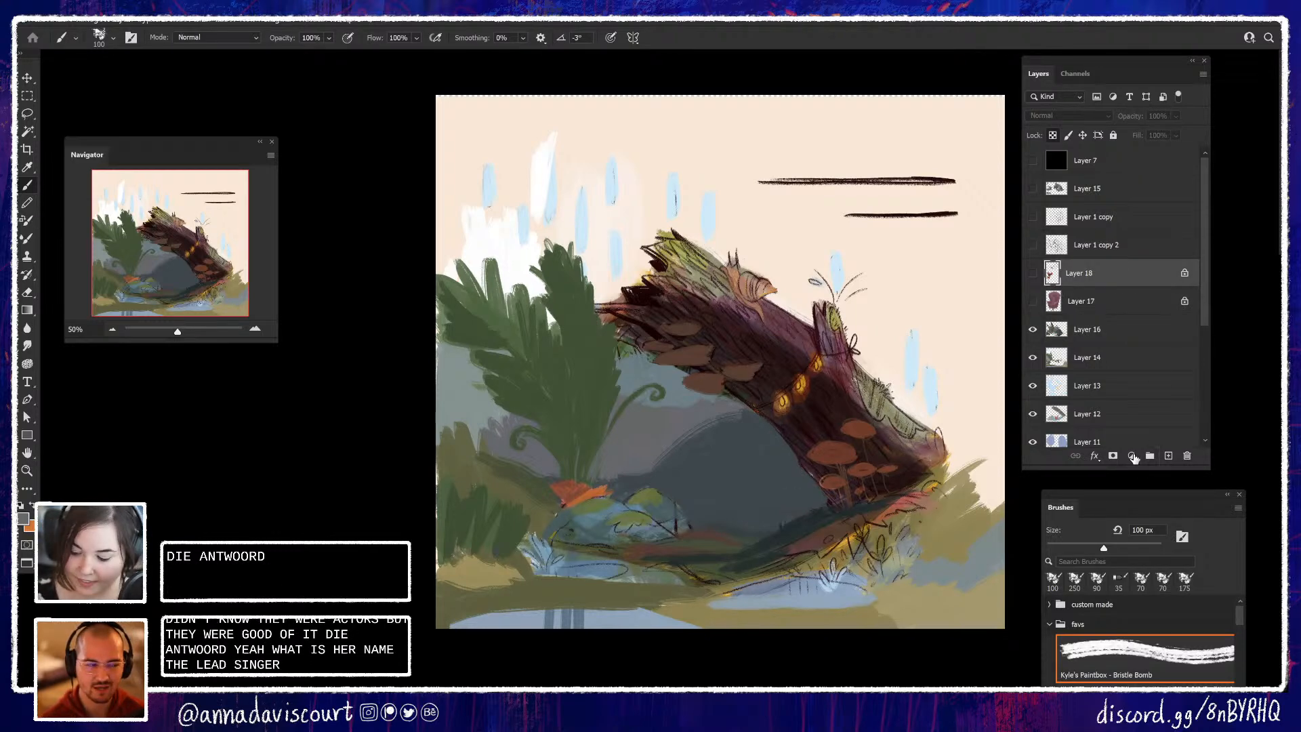
{"action": "left_click", "coordinate": [1131, 456]}
{"action": "left_click", "coordinate": [1164, 596]}
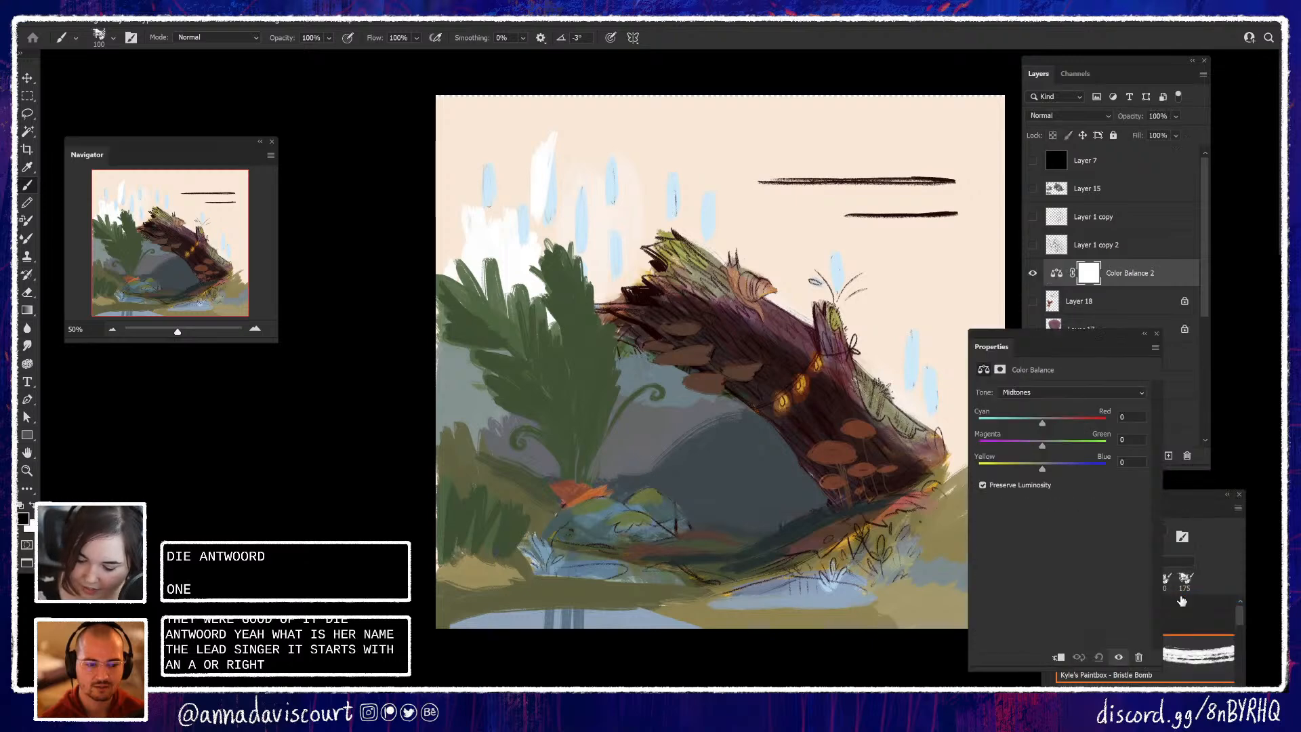
{"action": "left_click_drag", "start_coordinate": [1042, 423], "coordinate": [1062, 468]}
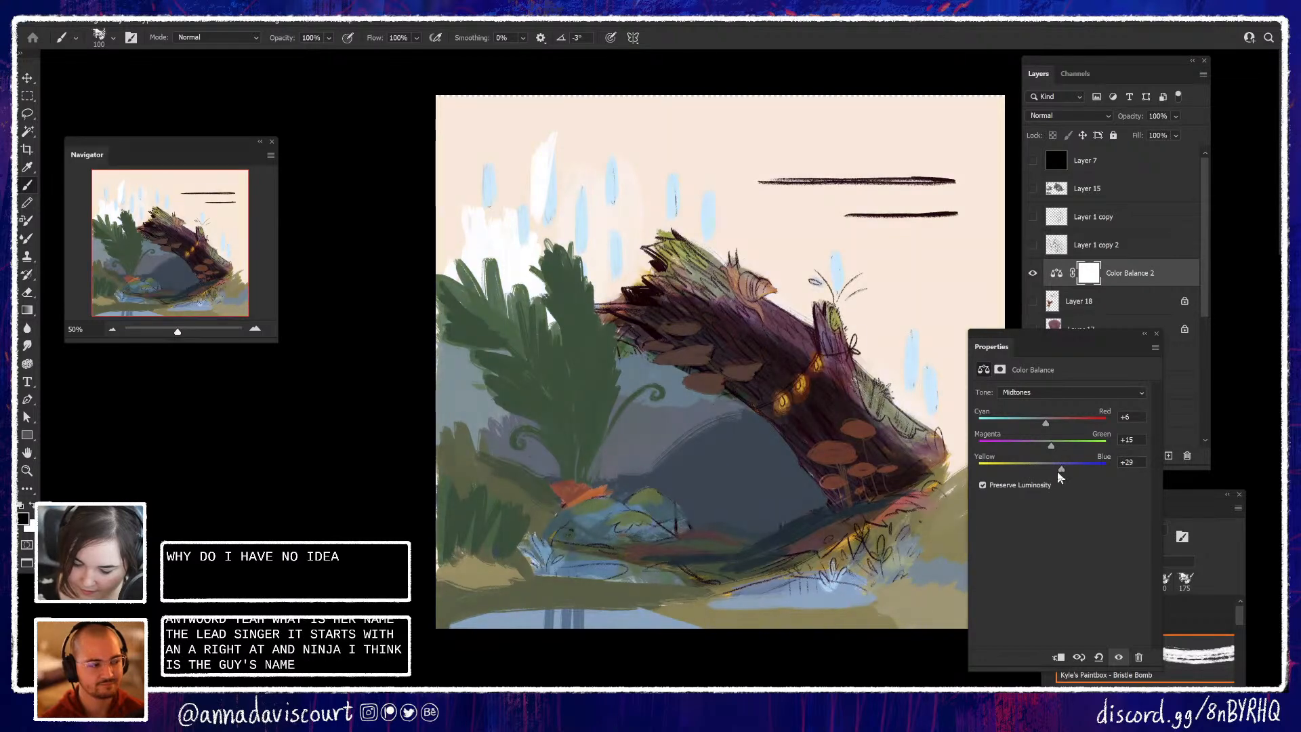
Adjust the Color Balance shadows to cyan-red +10, magenta-green +6 and yellow-blue -3
{"action": "left_click", "coordinate": [1047, 392]}
{"action": "left_click", "coordinate": [1043, 403]}
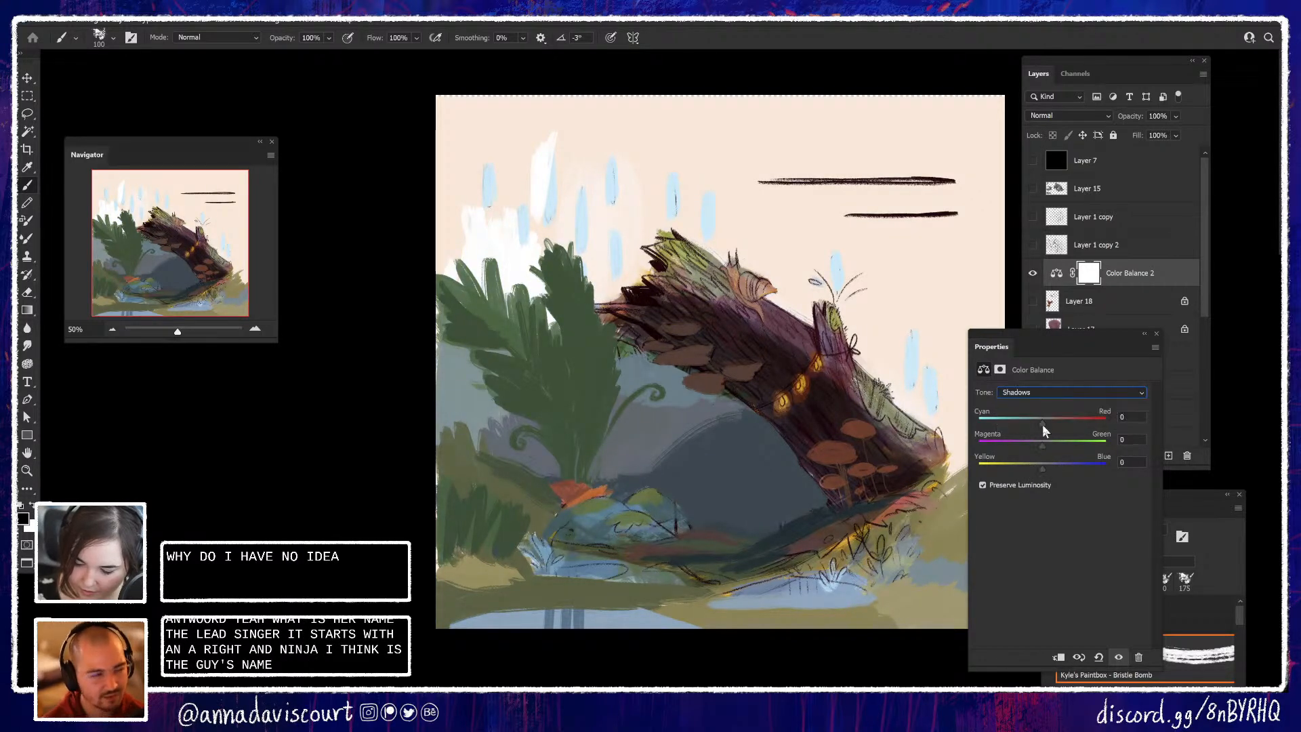
{"action": "left_click_drag", "start_coordinate": [1027, 429], "coordinate": [1037, 473]}
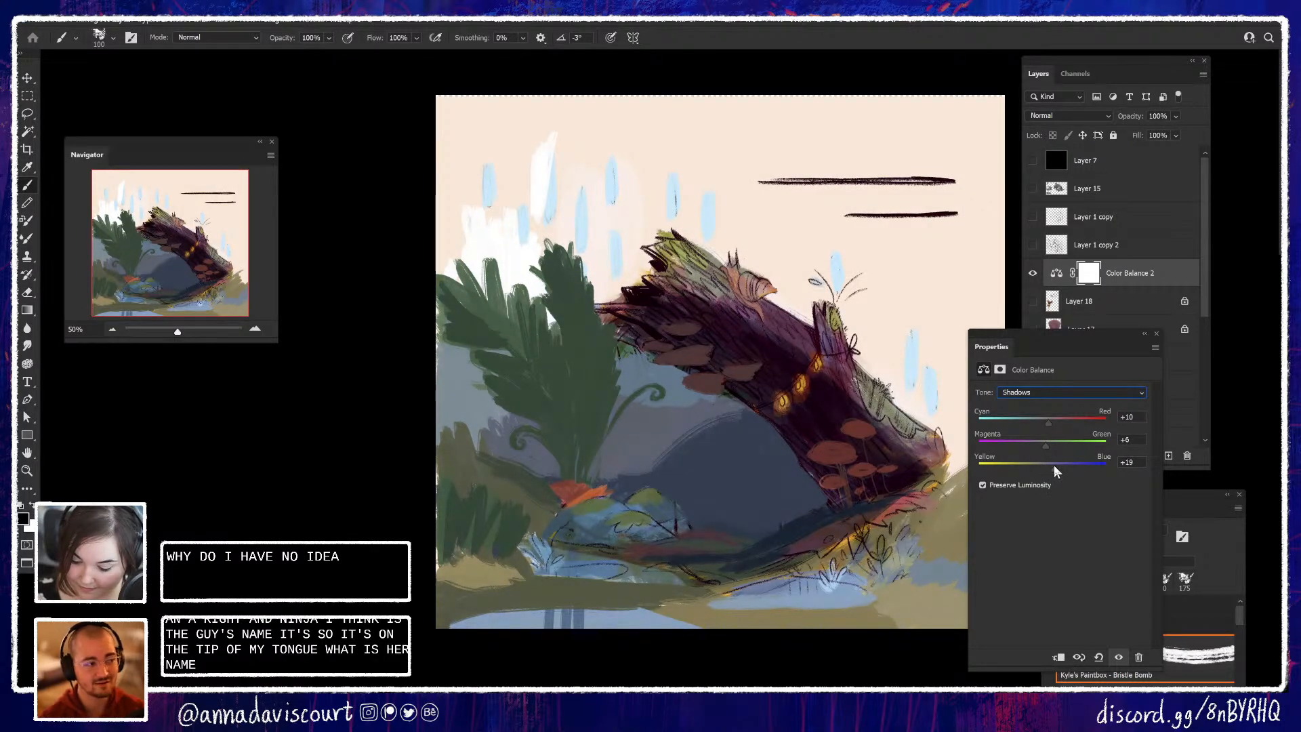
Set the Color Balance highlights to cyan-red +17, magenta-green -3 and yellow-blue -10, and hide the adjustment layer
{"action": "left_click", "coordinate": [1055, 393]}
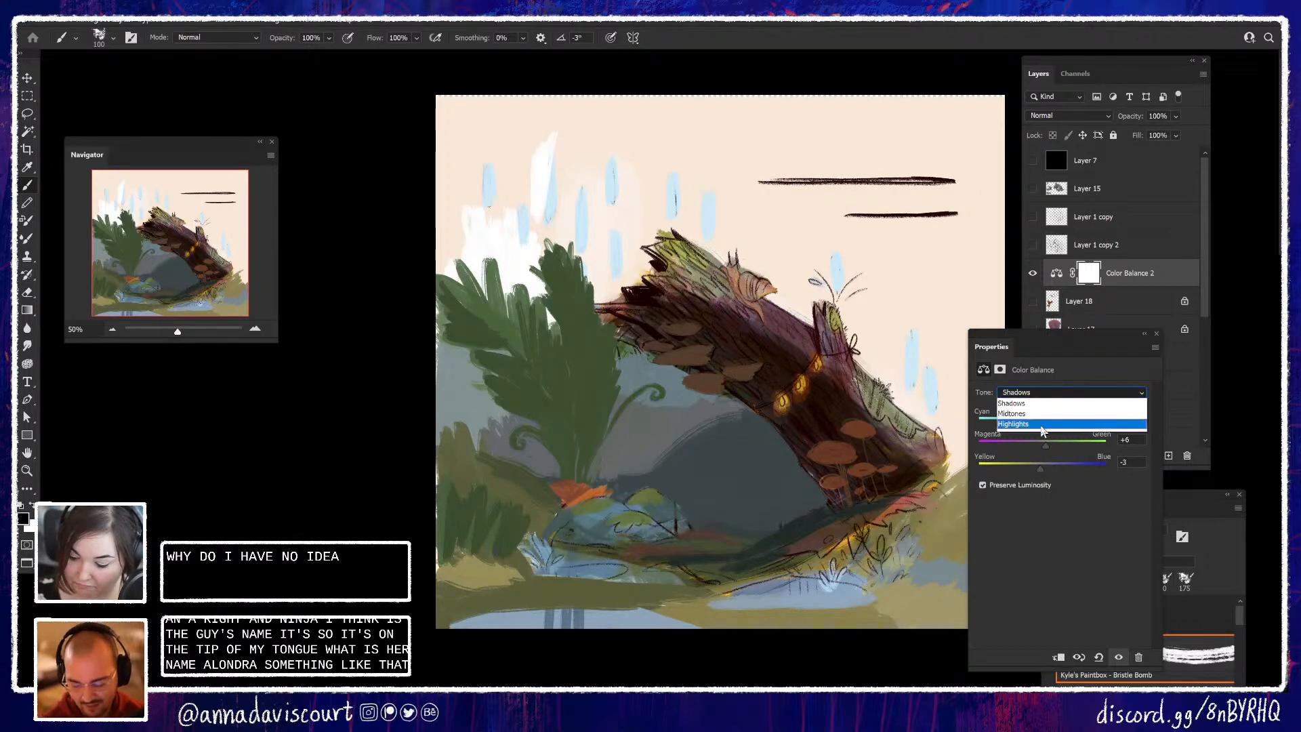
{"action": "left_click", "coordinate": [1047, 426]}
{"action": "left_click_drag", "start_coordinate": [1043, 424], "coordinate": [1047, 431]}
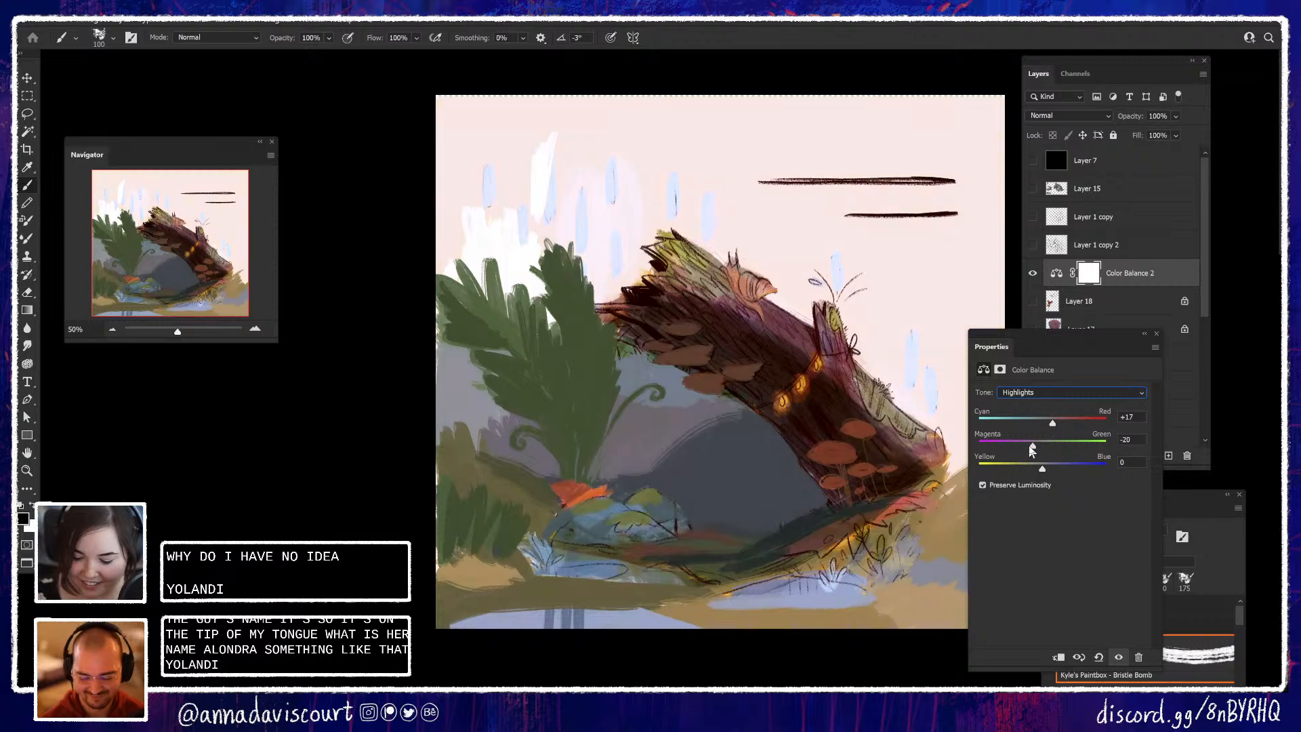
{"action": "left_click_drag", "start_coordinate": [1051, 448], "coordinate": [1035, 478]}
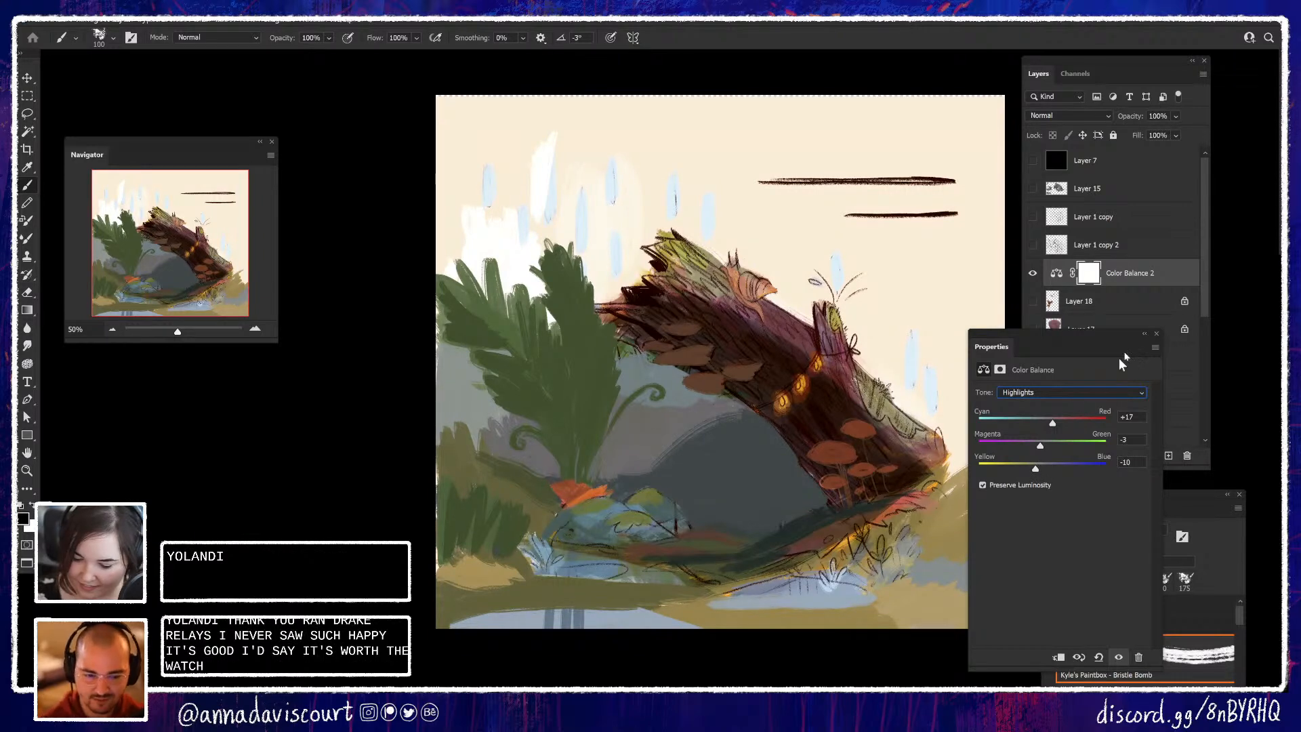
{"action": "left_click", "coordinate": [1156, 333]}
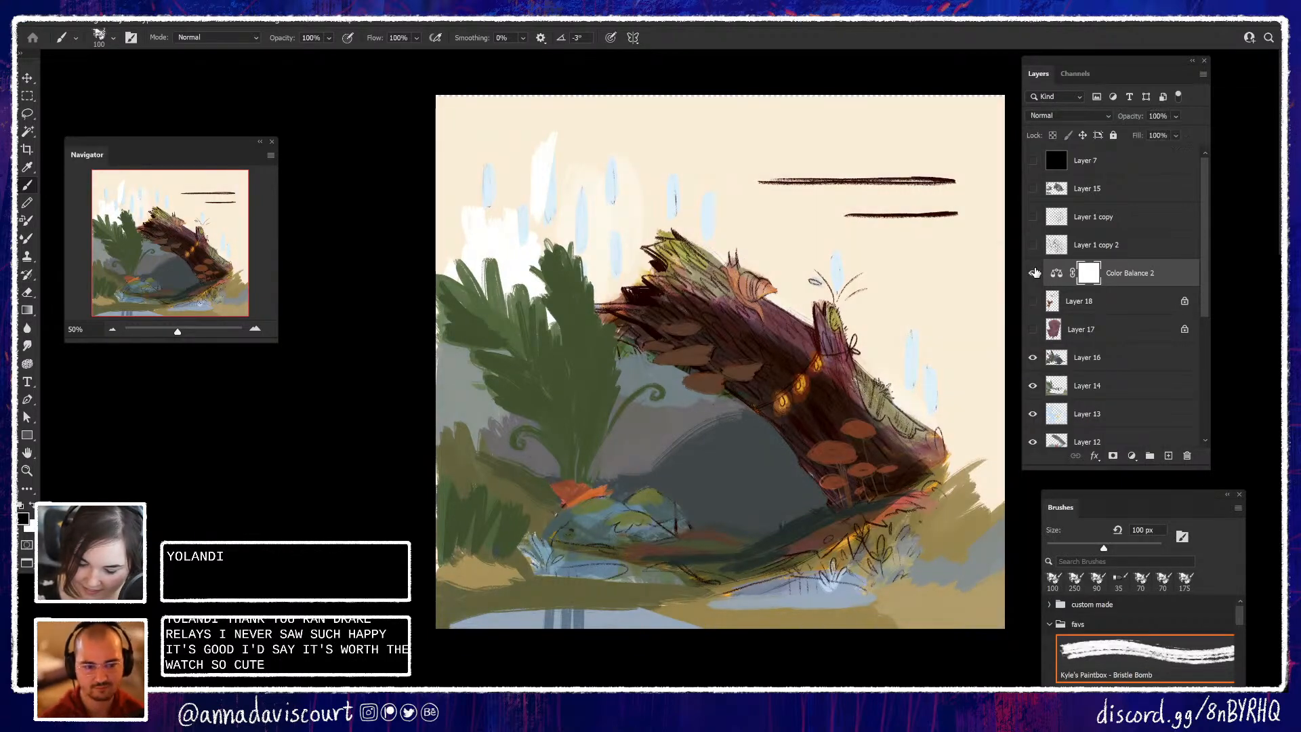
{"action": "left_click", "coordinate": [1033, 275]}
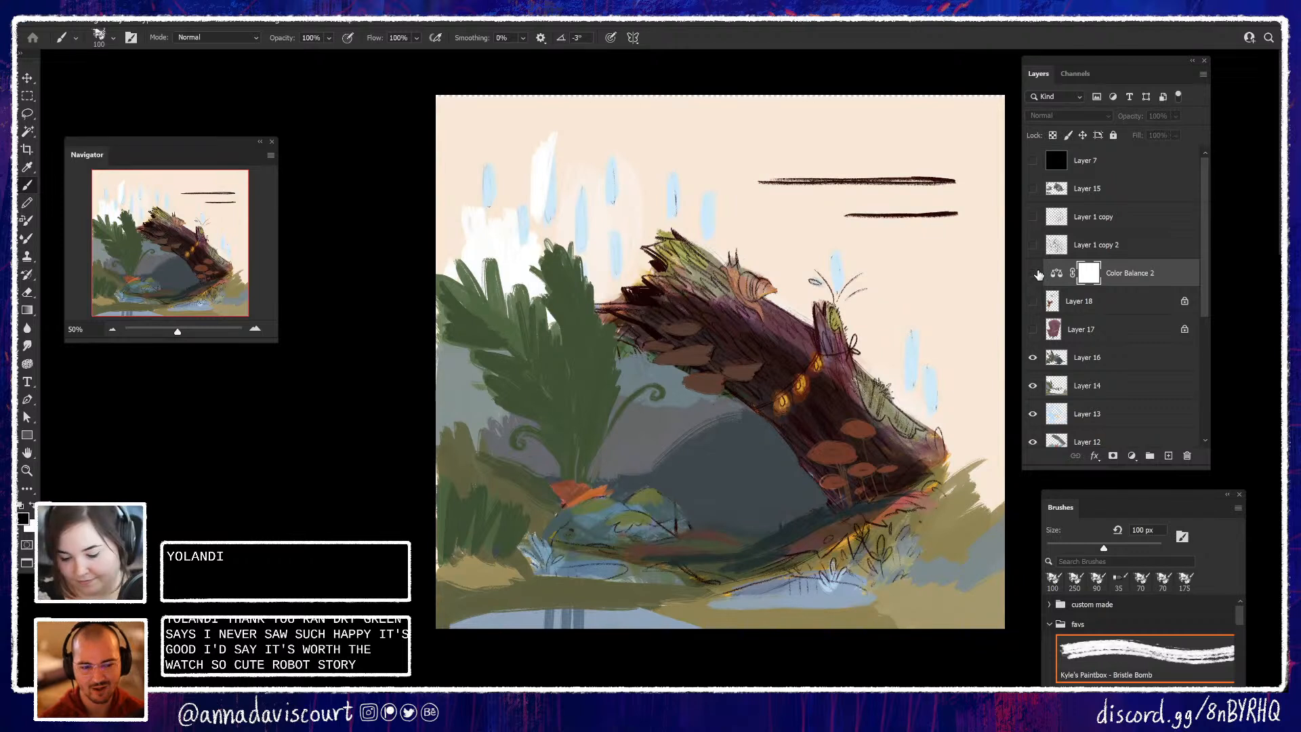
Paint over the large fern on Layer 16 with a 500 px bristle brush, using grey-blue sampled from the background
{"action": "left_click", "coordinate": [1101, 346]}
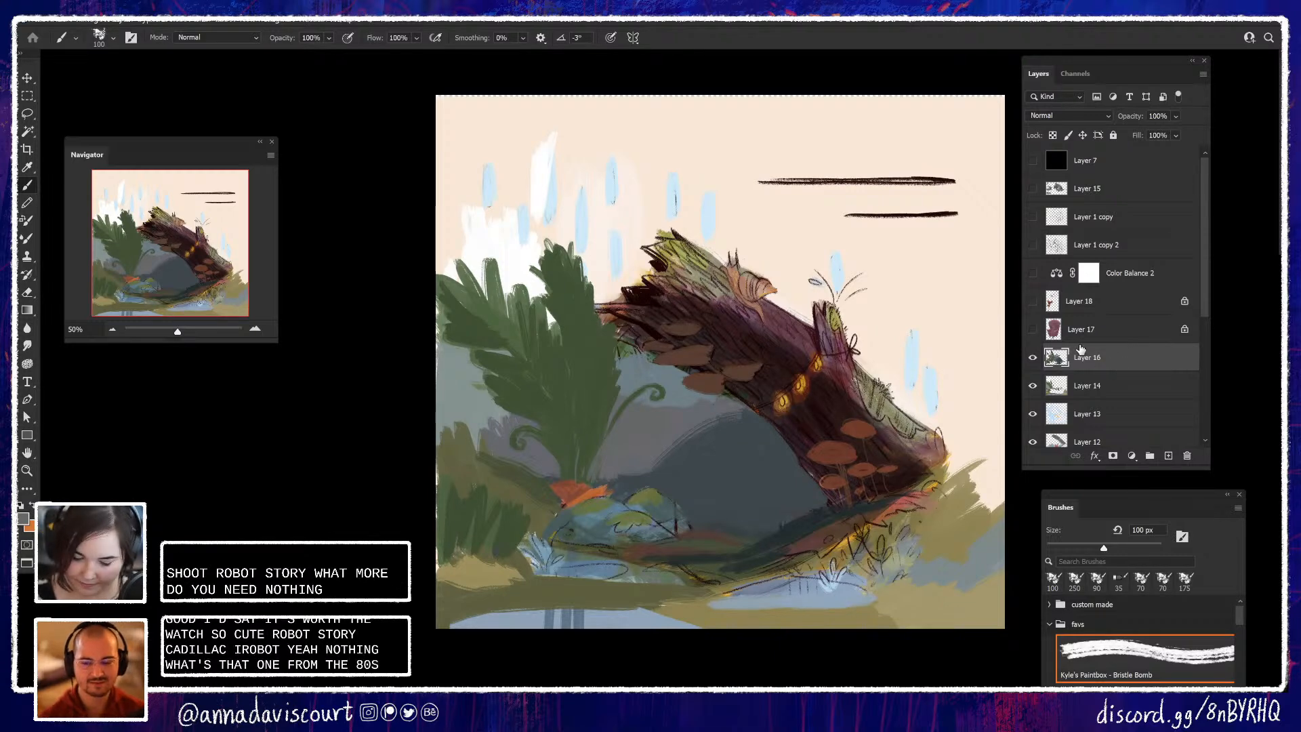
{"action": "left_click", "coordinate": [647, 434], "text": "alt"}
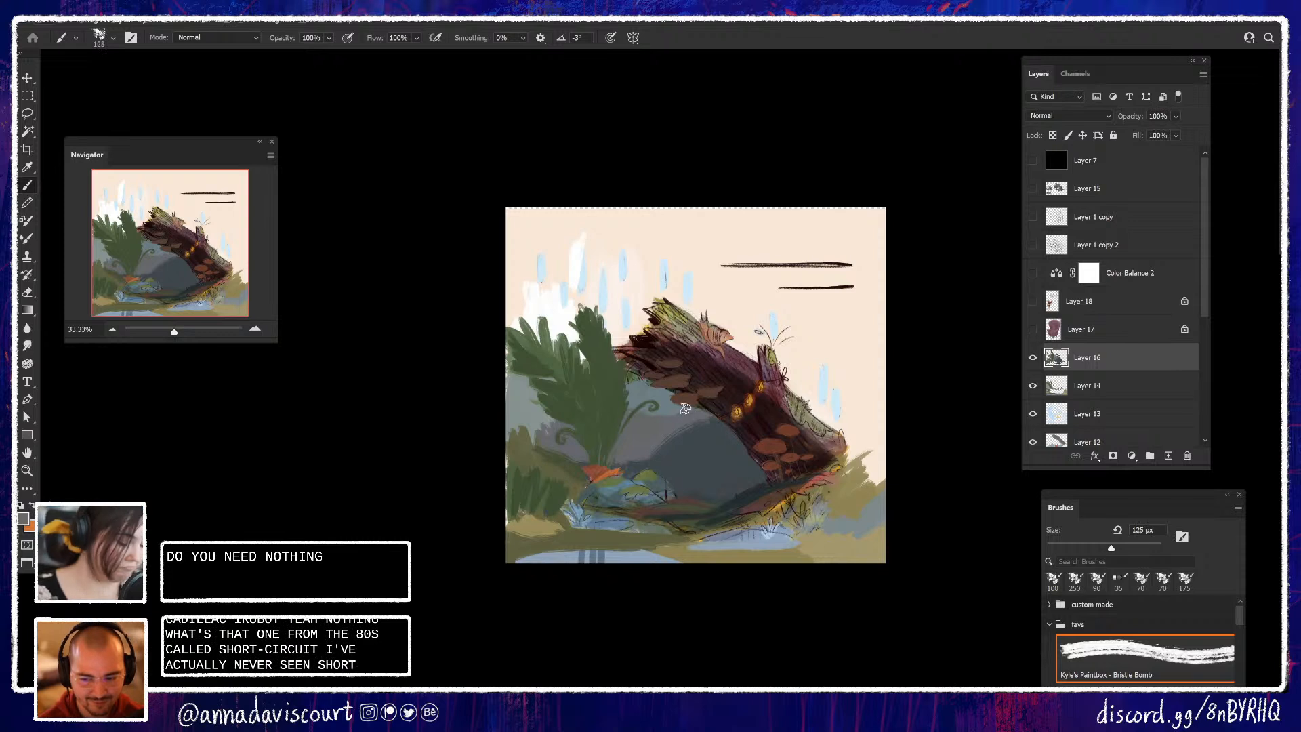
{"action": "key", "text": "bracketright"}
{"action": "key", "text": "bracketright"}
{"action": "key", "text": "bracketright"}
{"action": "key", "text": "bracketright"}
{"action": "key", "text": "bracketright"}
{"action": "key", "text": "bracketright"}
{"action": "key", "text": "bracketright"}
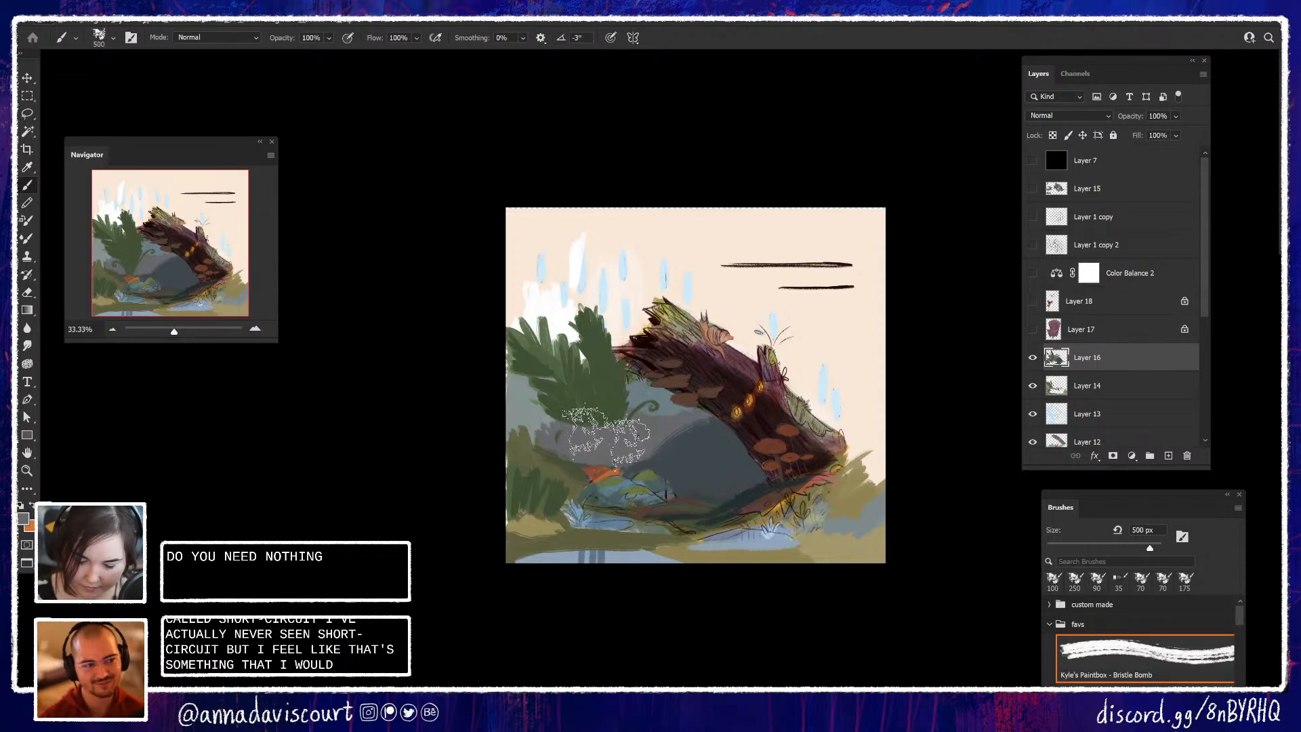
{"action": "mouse_move", "coordinate": [588, 434]}
{"action": "left_mouse_down"}
{"action": "mouse_move", "coordinate": [628, 417]}
{"action": "mouse_move", "coordinate": [594, 399]}
{"action": "mouse_move", "coordinate": [660, 393]}
{"action": "mouse_move", "coordinate": [550, 395]}
{"action": "mouse_move", "coordinate": [636, 394]}
{"action": "mouse_move", "coordinate": [542, 407]}
{"action": "mouse_move", "coordinate": [638, 399]}
{"action": "mouse_move", "coordinate": [536, 419]}
{"action": "mouse_move", "coordinate": [607, 395]}
{"action": "mouse_move", "coordinate": [519, 398]}
{"action": "mouse_move", "coordinate": [530, 381]}
{"action": "mouse_move", "coordinate": [597, 369]}
{"action": "mouse_move", "coordinate": [537, 356]}
{"action": "mouse_move", "coordinate": [615, 366]}
{"action": "left_mouse_up"}
{"action": "left_click", "coordinate": [644, 393], "text": "alt"}
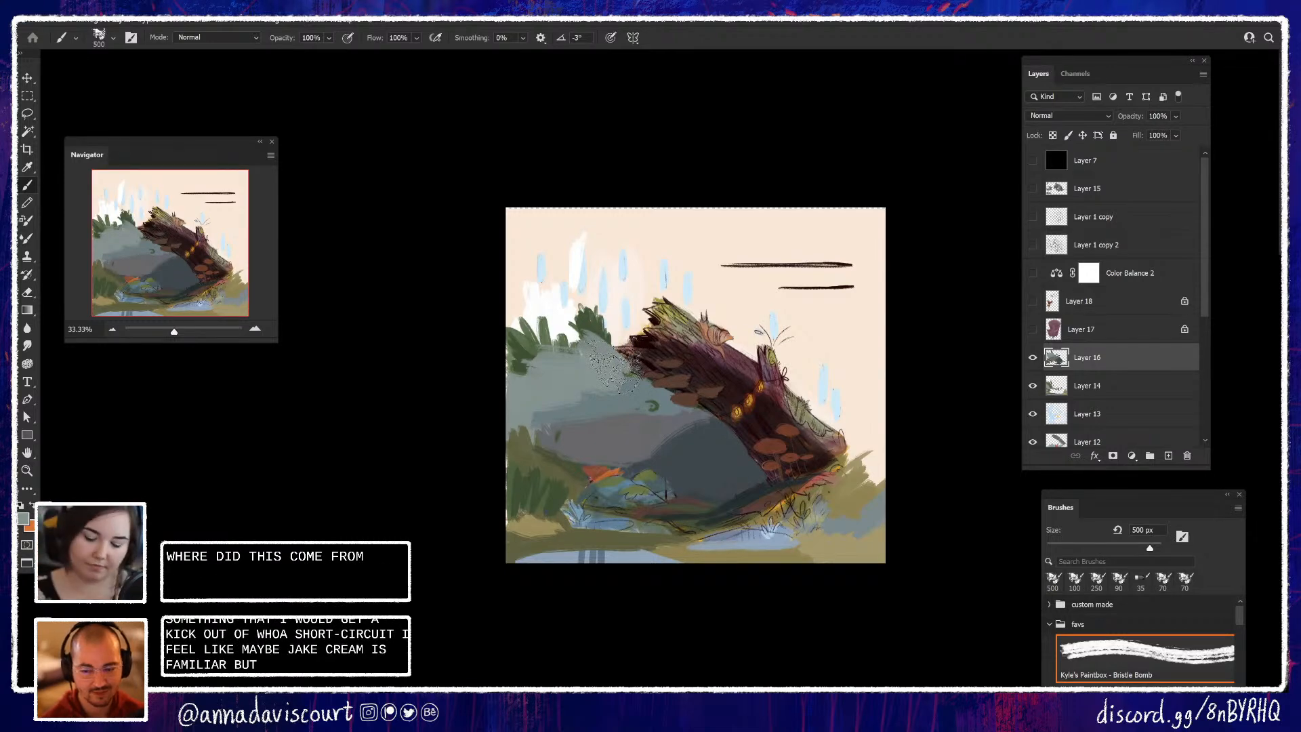
Cover the remaining dark fern strokes beside the log and along the background edge with sampled grey-blue
{"action": "key", "text": "ctrl+plus"}
{"action": "key", "text": "ctrl+plus"}
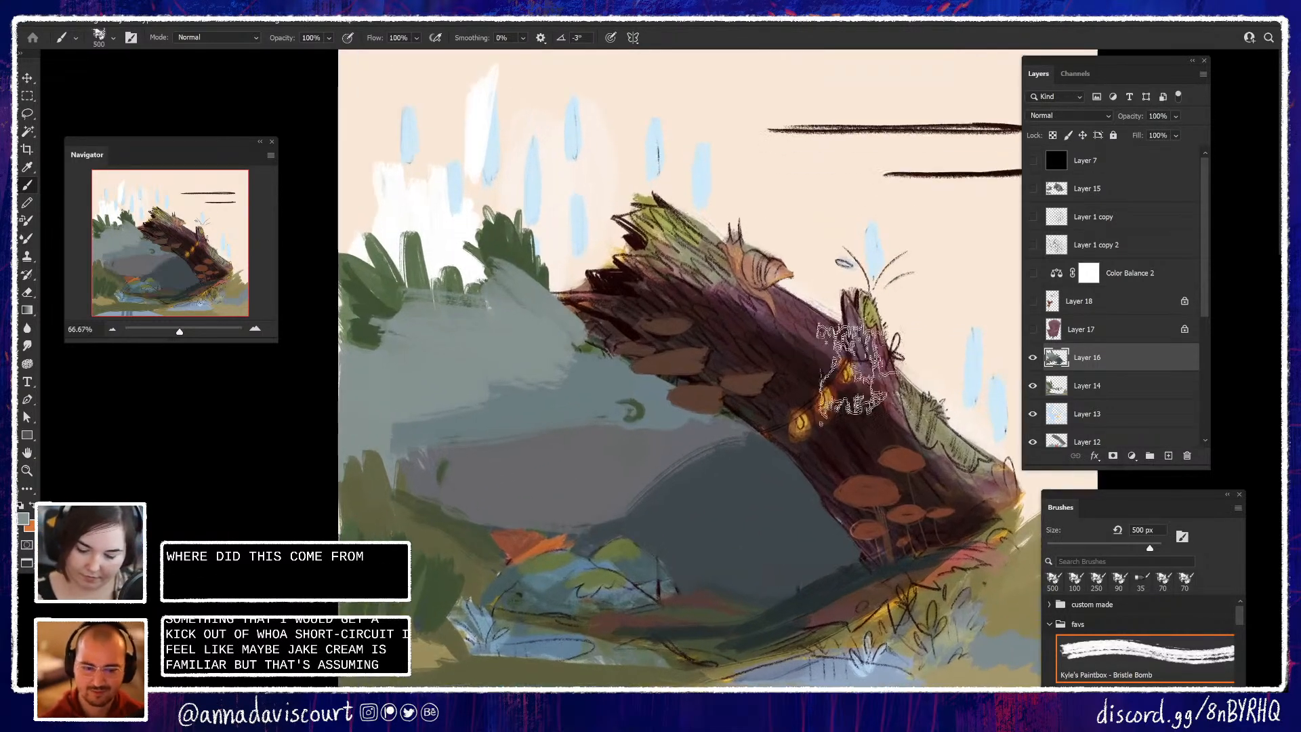
{"action": "left_click_drag", "start_coordinate": [830, 435], "coordinate": [859, 461]}
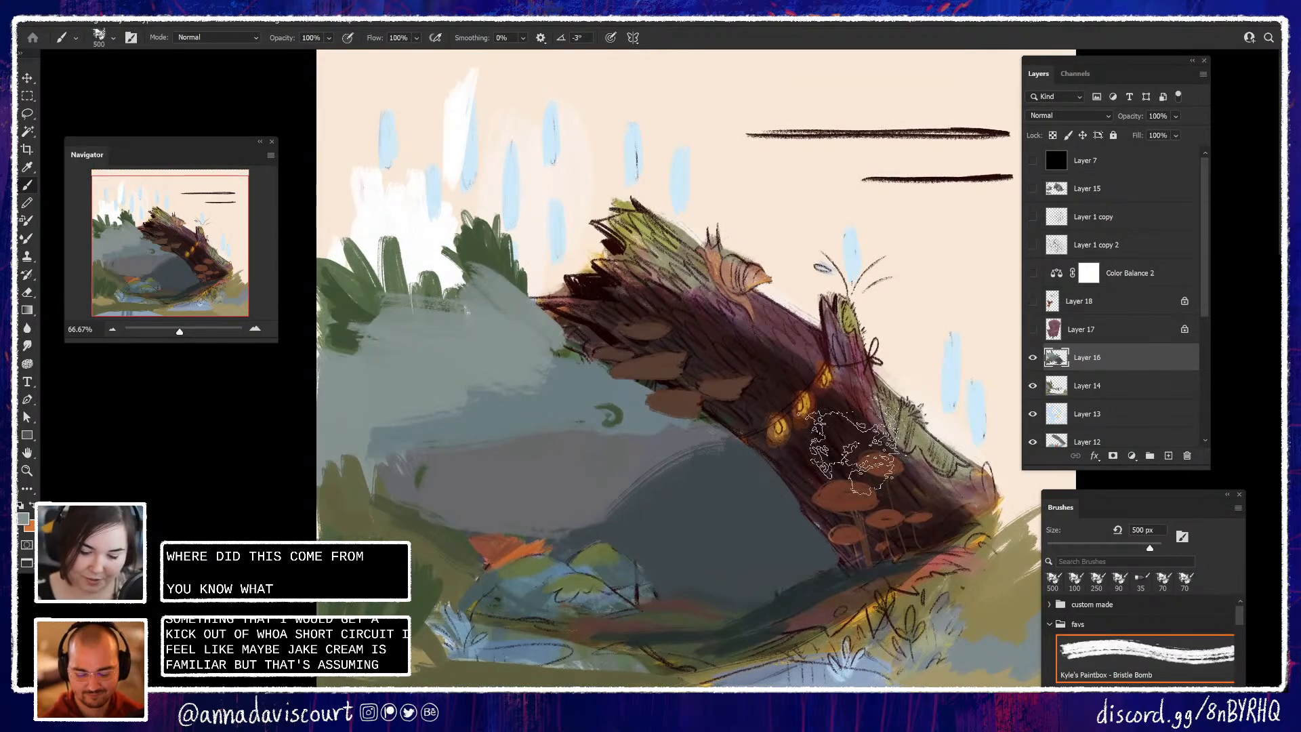
{"action": "left_click", "coordinate": [533, 249], "text": "alt"}
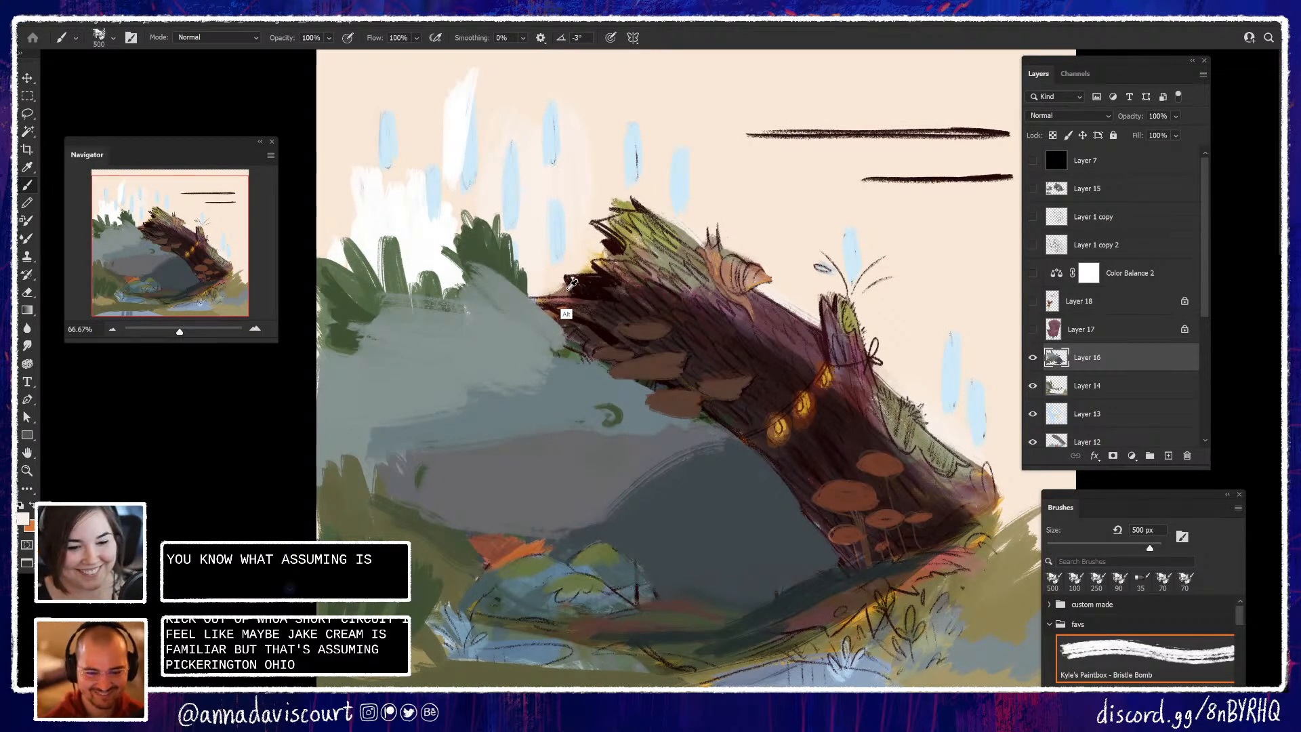
{"action": "left_click", "coordinate": [473, 328], "text": "alt"}
{"action": "mouse_move", "coordinate": [332, 307]}
{"action": "left_mouse_down"}
{"action": "mouse_move", "coordinate": [321, 357]}
{"action": "mouse_move", "coordinate": [317, 299]}
{"action": "mouse_move", "coordinate": [432, 317]}
{"action": "mouse_move", "coordinate": [395, 320]}
{"action": "mouse_move", "coordinate": [517, 313]}
{"action": "mouse_move", "coordinate": [460, 340]}
{"action": "mouse_move", "coordinate": [368, 326]}
{"action": "mouse_move", "coordinate": [347, 333]}
{"action": "mouse_move", "coordinate": [351, 355]}
{"action": "mouse_move", "coordinate": [376, 317]}
{"action": "left_mouse_up"}
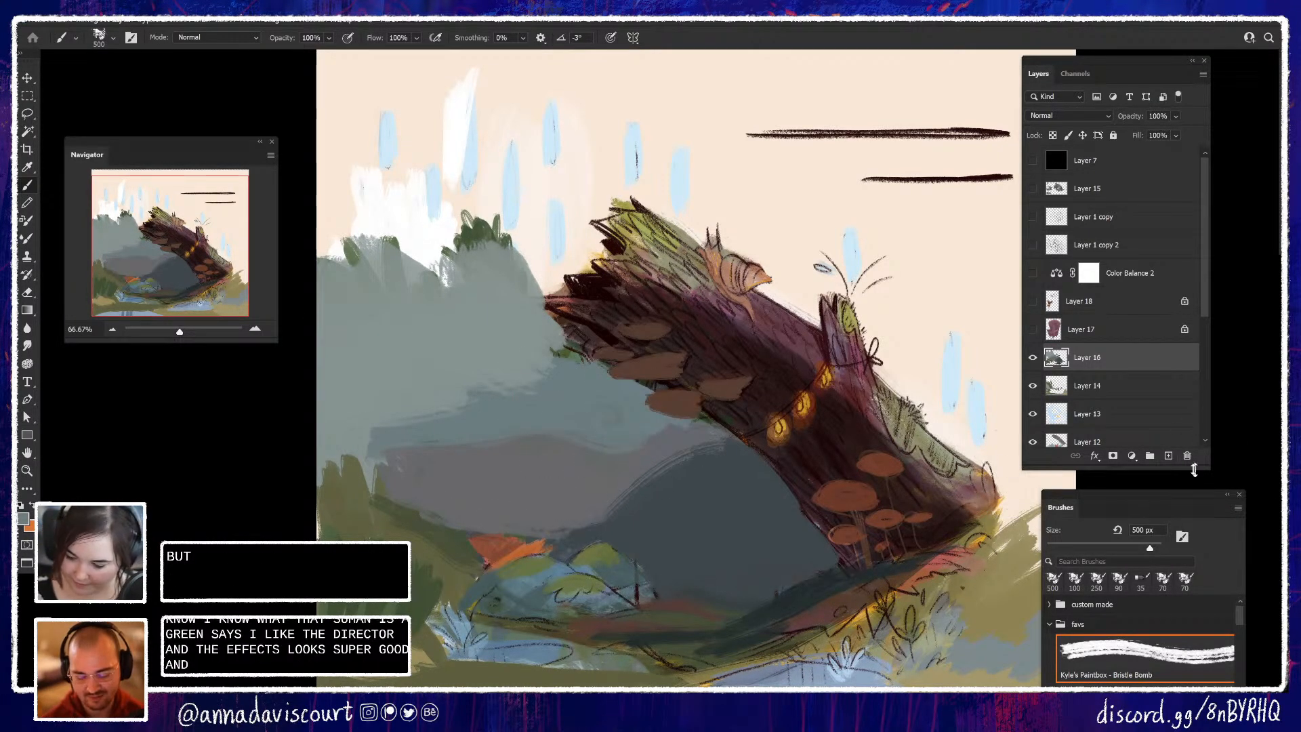
Add a new layer above Layer 16 and prepare the 35 px brush with a dark green sampled from the ground under the log
{"action": "left_click", "coordinate": [1168, 455]}
{"action": "left_click", "coordinate": [1141, 580]}
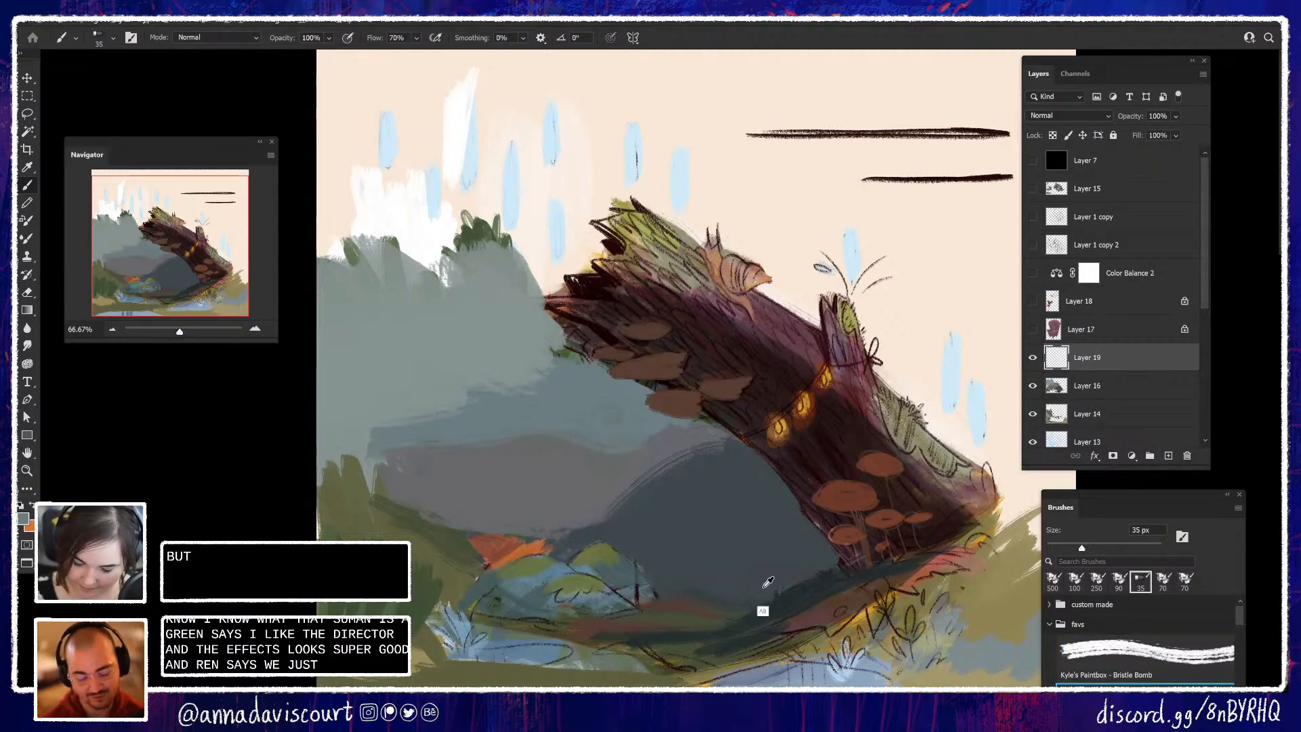
{"action": "left_click", "coordinate": [768, 581], "text": "alt"}
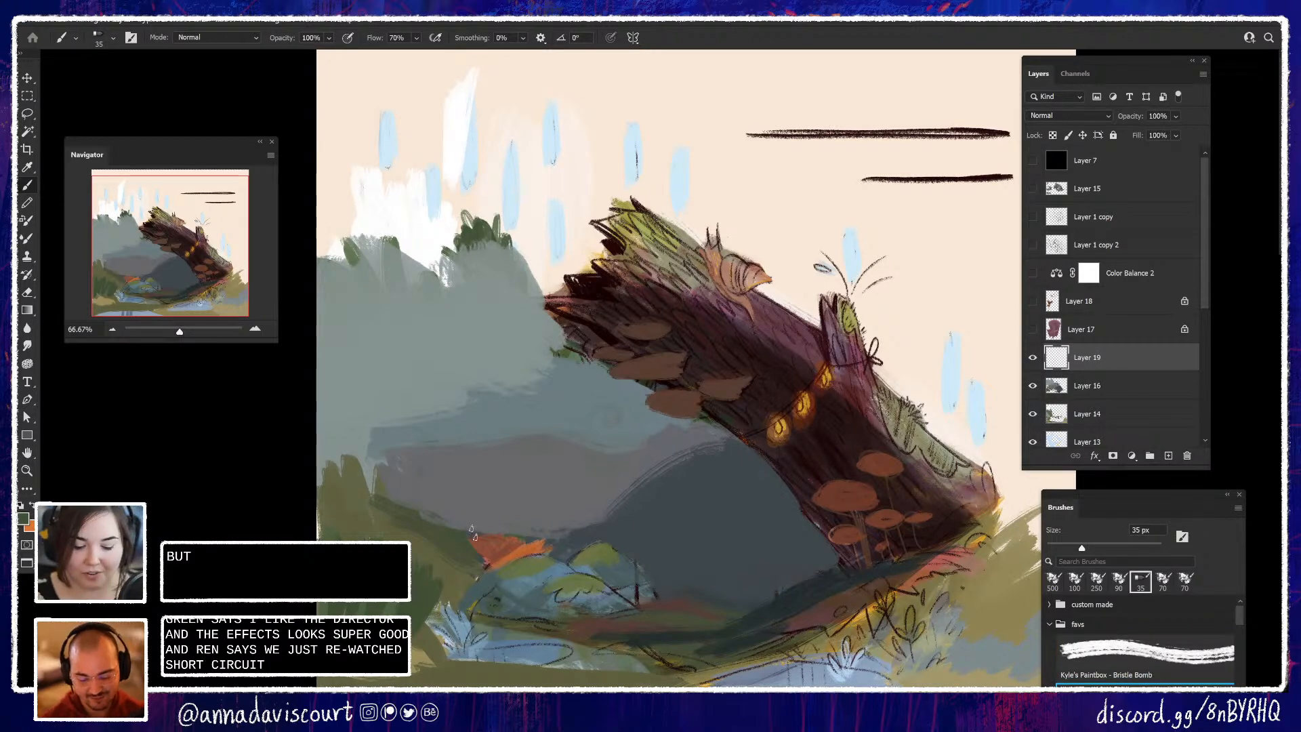
{"action": "mouse_move", "coordinate": [472, 532]}
{"action": "left_mouse_down"}
{"action": "mouse_move", "coordinate": [446, 424]}
{"action": "mouse_move", "coordinate": [357, 278]}
{"action": "left_mouse_up"}
{"action": "key", "text": "ctrl+z"}
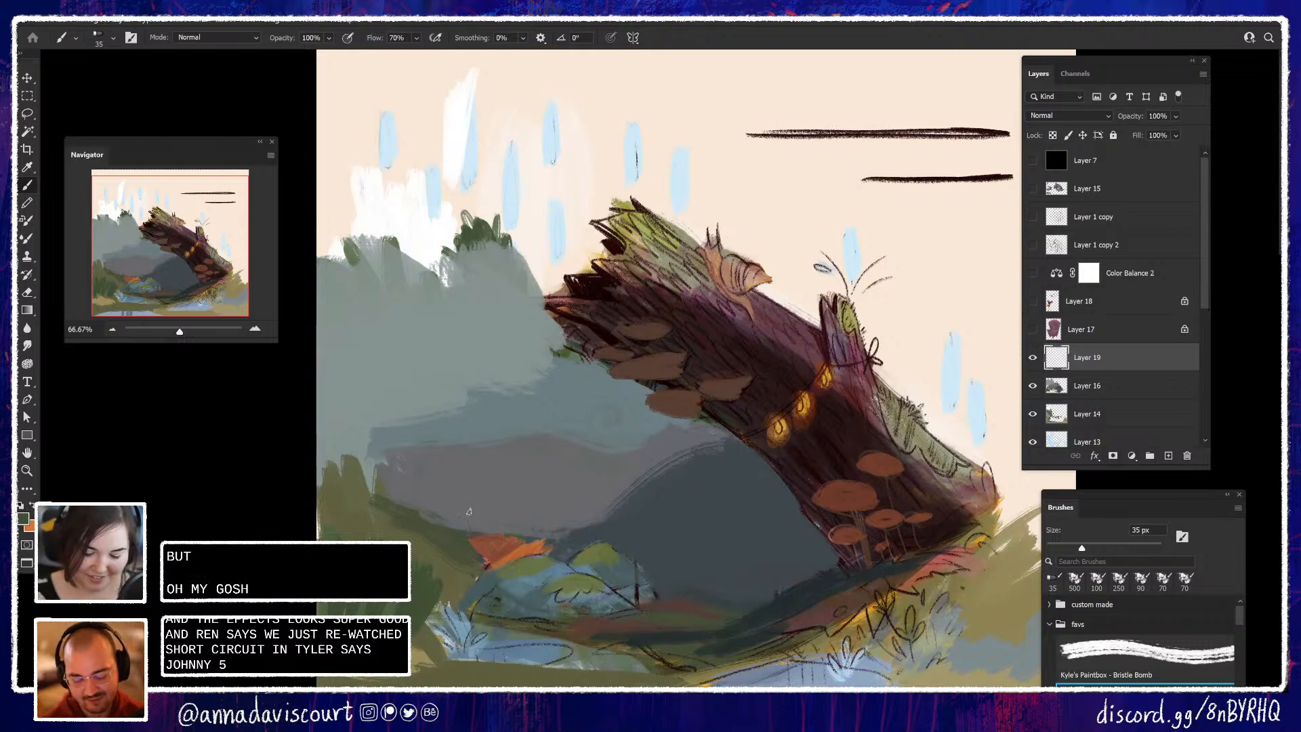
{"action": "mouse_move", "coordinate": [470, 528]}
{"action": "left_mouse_down"}
{"action": "mouse_move", "coordinate": [423, 377]}
{"action": "mouse_move", "coordinate": [336, 276]}
{"action": "left_mouse_up"}
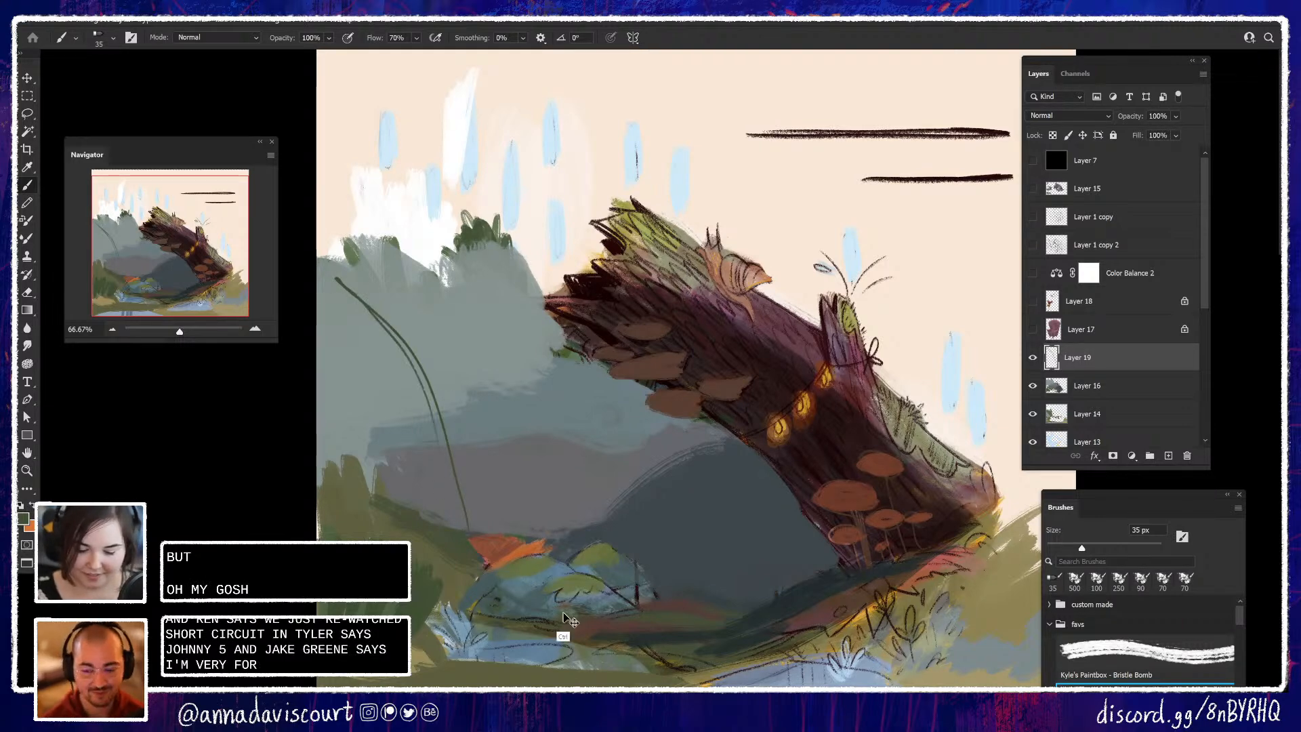
{"action": "key", "text": "ctrl+z"}
Paint a small arching fern frond beside the log on Layer 19, using the 35 px brush for its stem and the 90 px bristle brush for its leaflets
{"action": "mouse_move", "coordinate": [441, 524]}
{"action": "left_mouse_down"}
{"action": "mouse_move", "coordinate": [520, 423]}
{"action": "mouse_move", "coordinate": [550, 414]}
{"action": "left_mouse_up"}
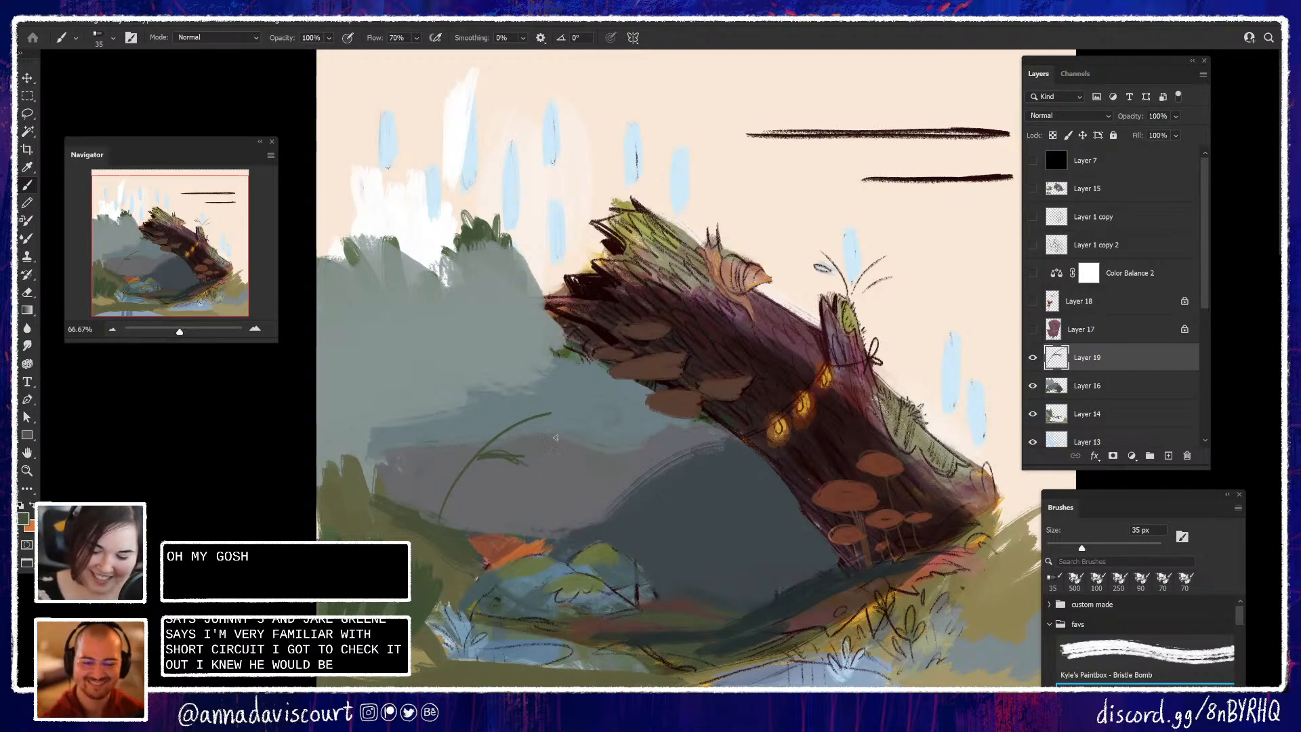
{"action": "left_click", "coordinate": [1141, 581]}
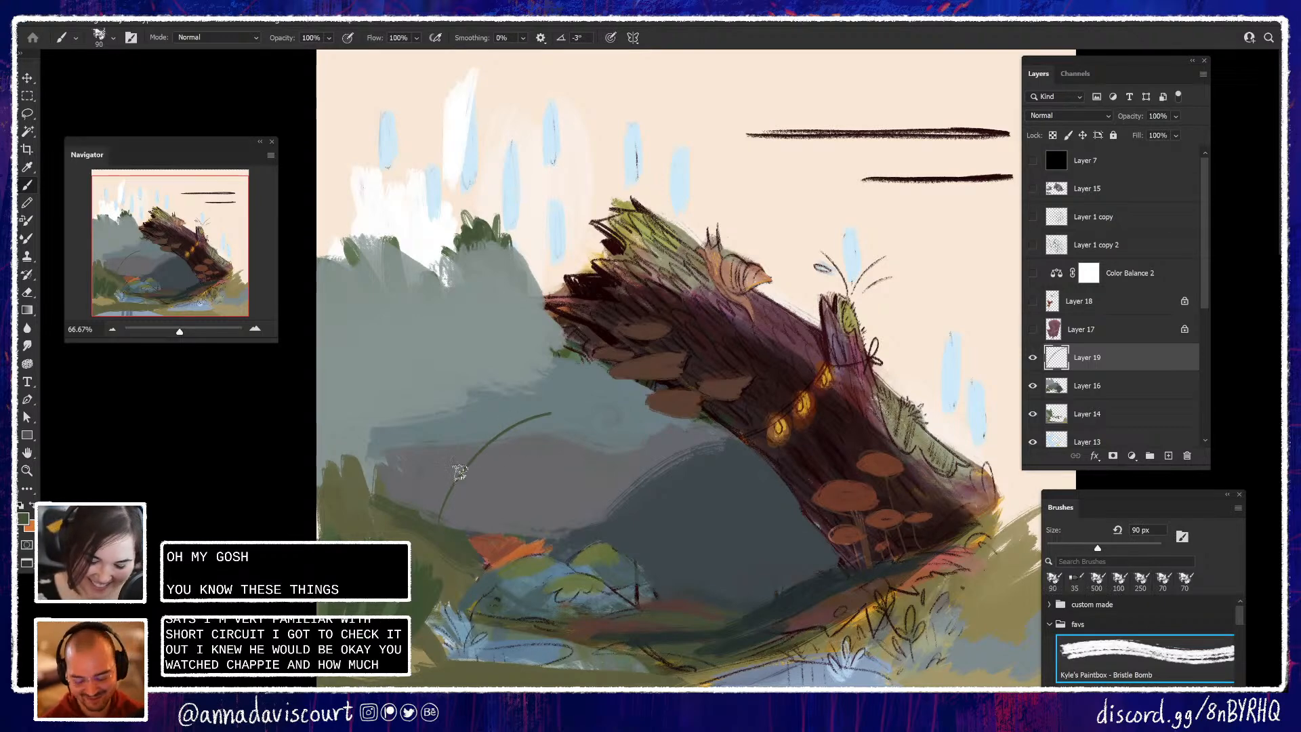
{"action": "left_click_drag", "start_coordinate": [466, 466], "coordinate": [540, 493]}
{"action": "left_click_drag", "start_coordinate": [464, 469], "coordinate": [419, 442]}
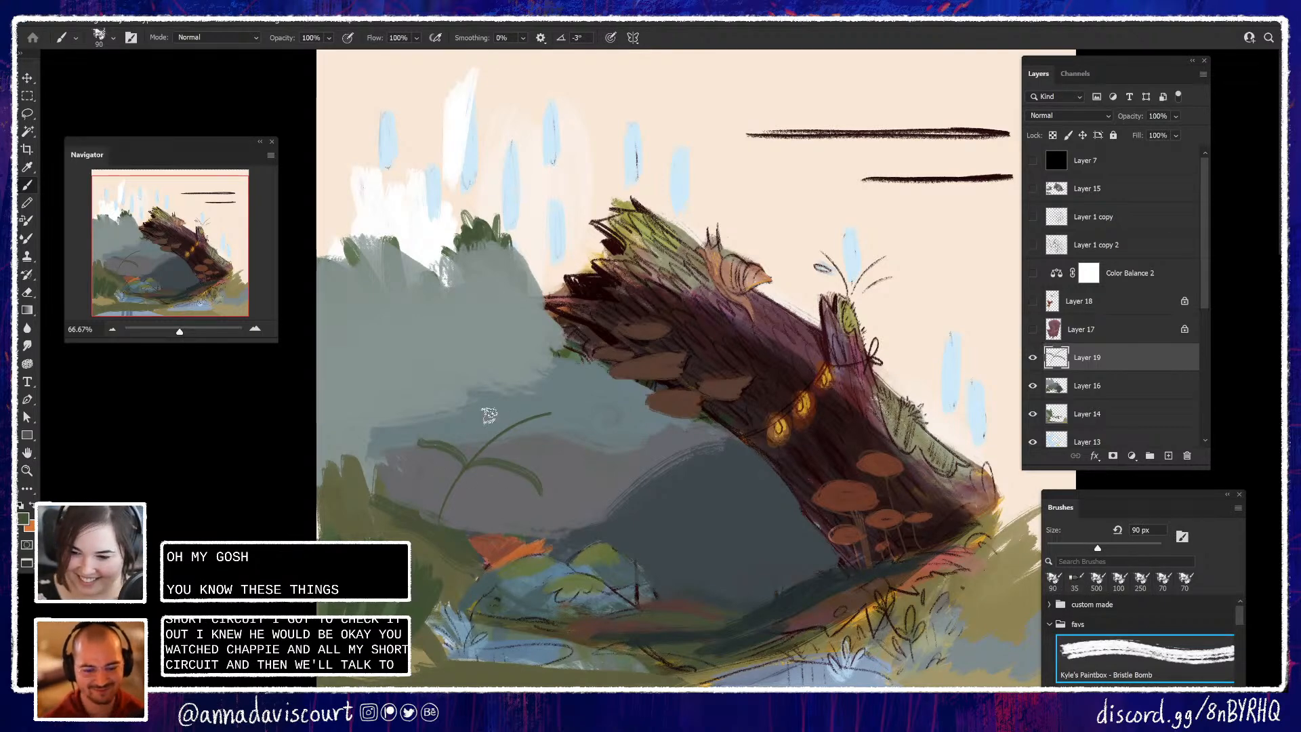
{"action": "left_click_drag", "start_coordinate": [493, 427], "coordinate": [437, 388]}
{"action": "key", "text": "ctrl+z"}
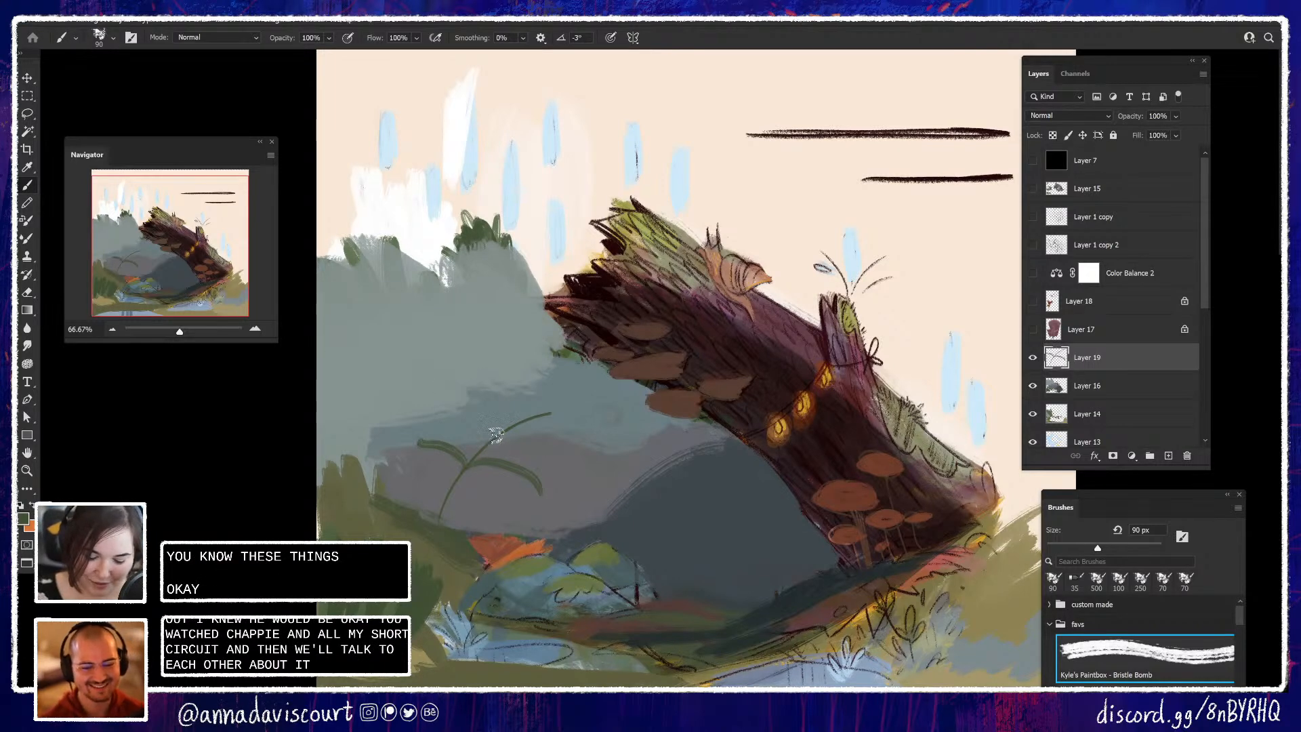
{"action": "mouse_move", "coordinate": [498, 432]}
{"action": "left_mouse_down"}
{"action": "mouse_move", "coordinate": [525, 409]}
{"action": "mouse_move", "coordinate": [519, 436]}
{"action": "mouse_move", "coordinate": [560, 423]}
{"action": "mouse_move", "coordinate": [499, 394]}
{"action": "mouse_move", "coordinate": [539, 387]}
{"action": "mouse_move", "coordinate": [539, 420]}
{"action": "mouse_move", "coordinate": [578, 436]}
{"action": "left_mouse_up"}
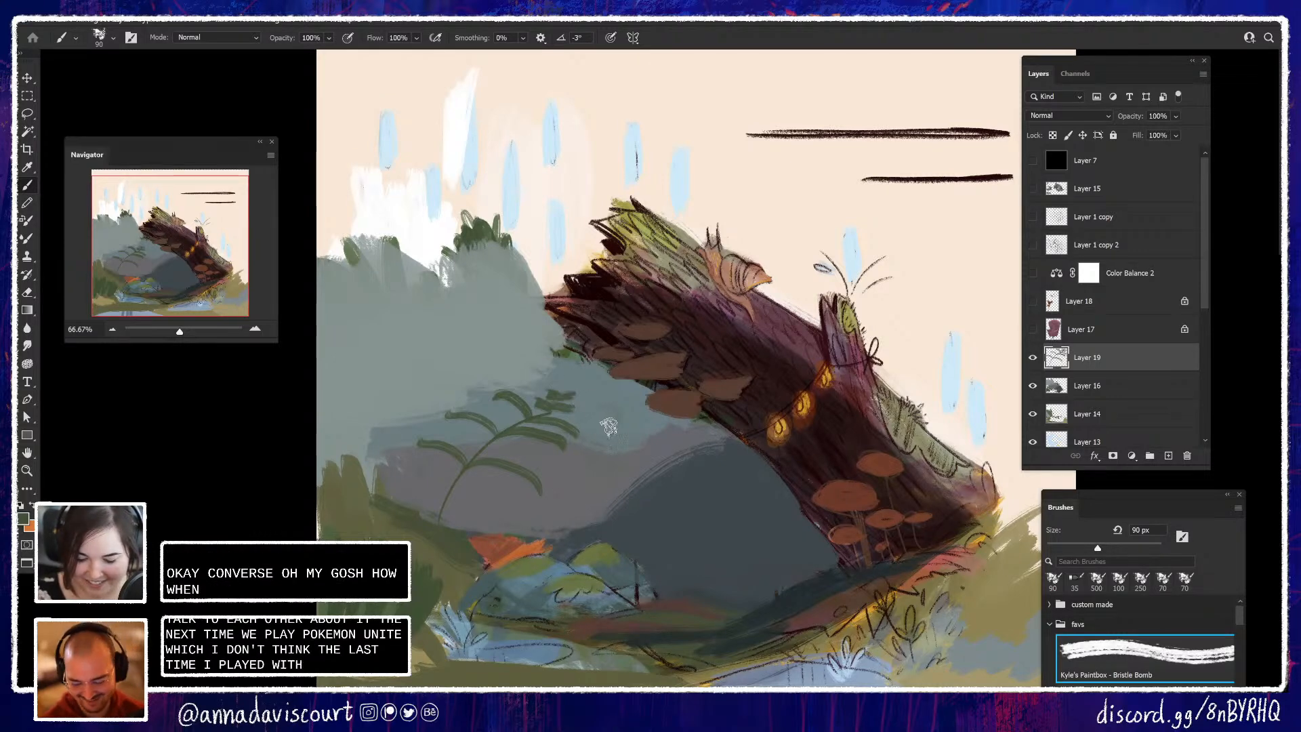
{"action": "left_click_drag", "start_coordinate": [408, 464], "coordinate": [519, 502]}
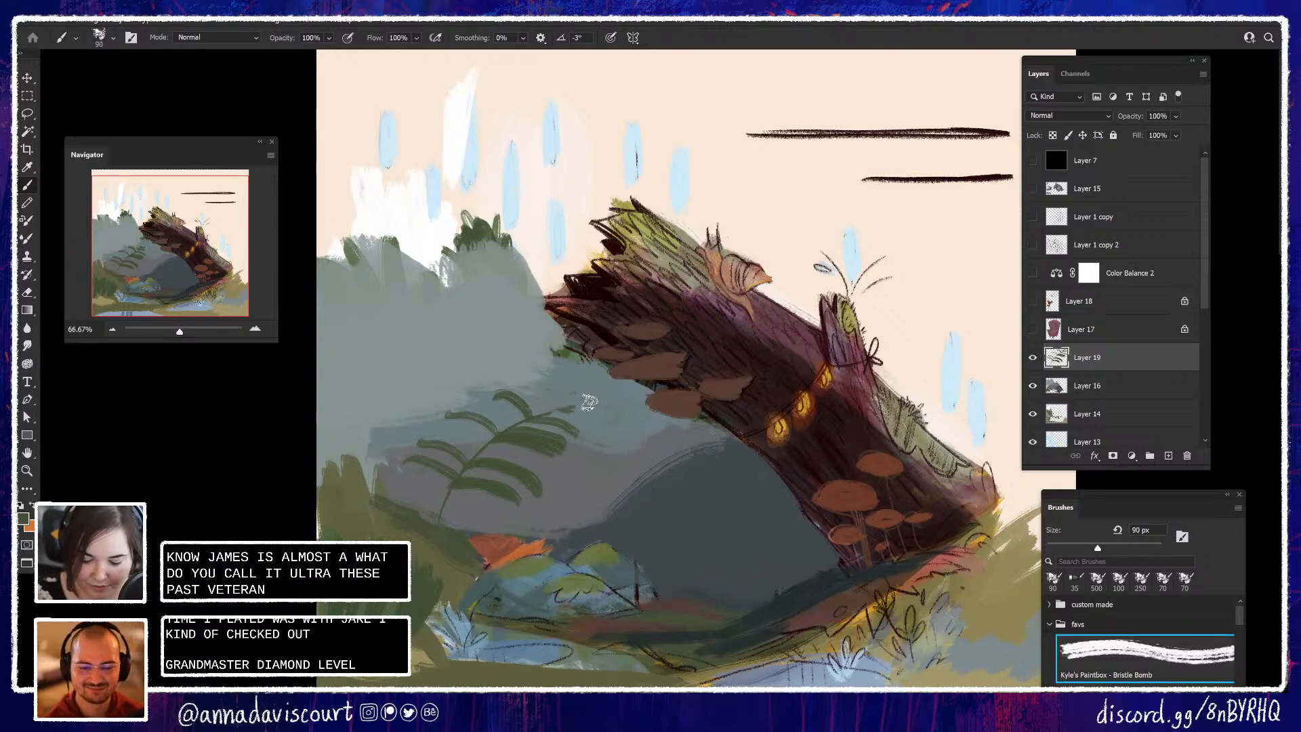
{"action": "mouse_move", "coordinate": [559, 406]}
{"action": "left_mouse_down"}
{"action": "mouse_move", "coordinate": [588, 403]}
{"action": "mouse_move", "coordinate": [541, 417]}
{"action": "mouse_move", "coordinate": [591, 409]}
{"action": "mouse_move", "coordinate": [572, 406]}
{"action": "mouse_move", "coordinate": [552, 409]}
{"action": "mouse_move", "coordinate": [593, 424]}
{"action": "mouse_move", "coordinate": [541, 389]}
{"action": "left_mouse_up"}
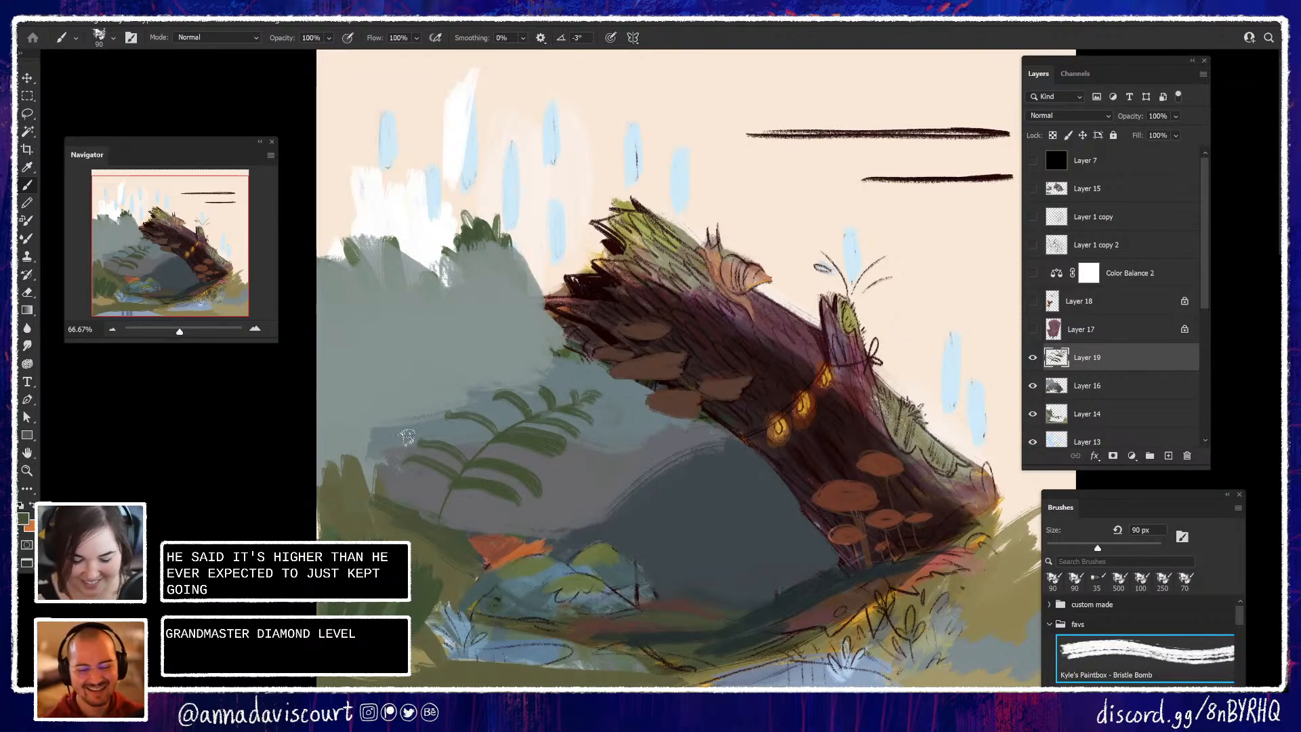
Paint a taller fern frond with paired leaflets behind the small one, rising along the grey-blue background
{"action": "mouse_move", "coordinate": [432, 464]}
{"action": "left_mouse_down"}
{"action": "mouse_move", "coordinate": [393, 347]}
{"action": "mouse_move", "coordinate": [339, 283]}
{"action": "left_mouse_up"}
{"action": "mouse_move", "coordinate": [423, 409]}
{"action": "left_mouse_down"}
{"action": "mouse_move", "coordinate": [353, 417]}
{"action": "mouse_move", "coordinate": [436, 393]}
{"action": "mouse_move", "coordinate": [344, 384]}
{"action": "mouse_move", "coordinate": [341, 348]}
{"action": "mouse_move", "coordinate": [425, 325]}
{"action": "left_mouse_up"}
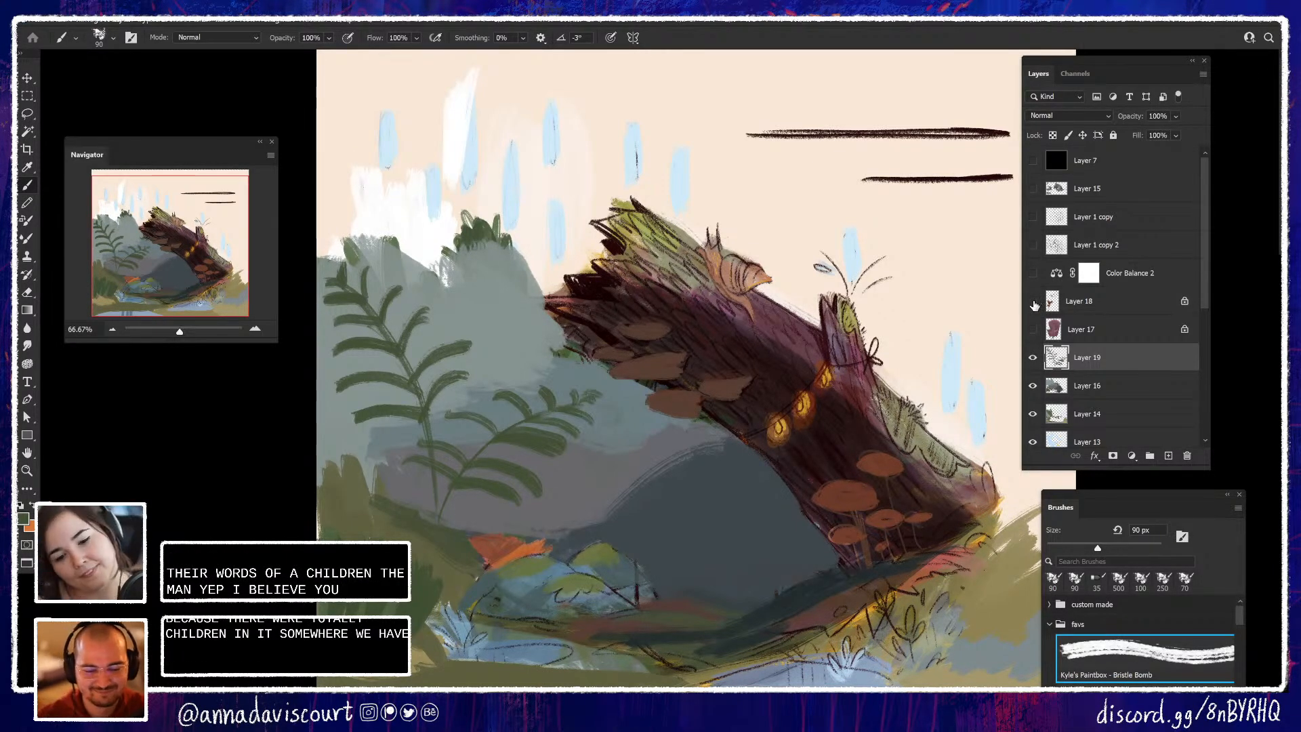
{"action": "mouse_move", "coordinate": [874, 401]}
{"action": "left_mouse_down"}
{"action": "mouse_move", "coordinate": [892, 331]}
{"action": "mouse_move", "coordinate": [951, 288]}
{"action": "mouse_move", "coordinate": [945, 317]}
{"action": "mouse_move", "coordinate": [916, 304]}
{"action": "mouse_move", "coordinate": [934, 294]}
{"action": "left_mouse_up"}
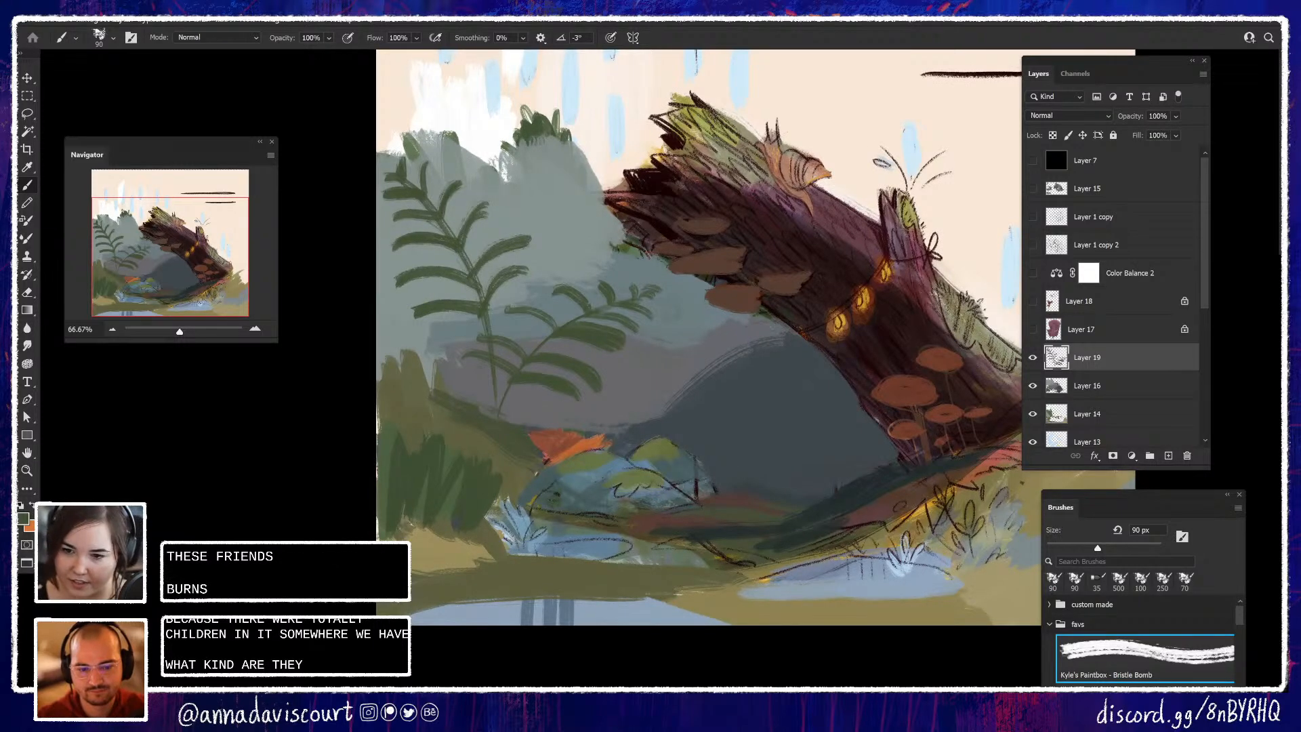
Switch to Pinterest and compare the leaf shapes in the Saatchi Art forest photo and the Forest Study fern pin
{"action": "left_click_drag", "start_coordinate": [625, 22], "coordinate": [489, 173]}
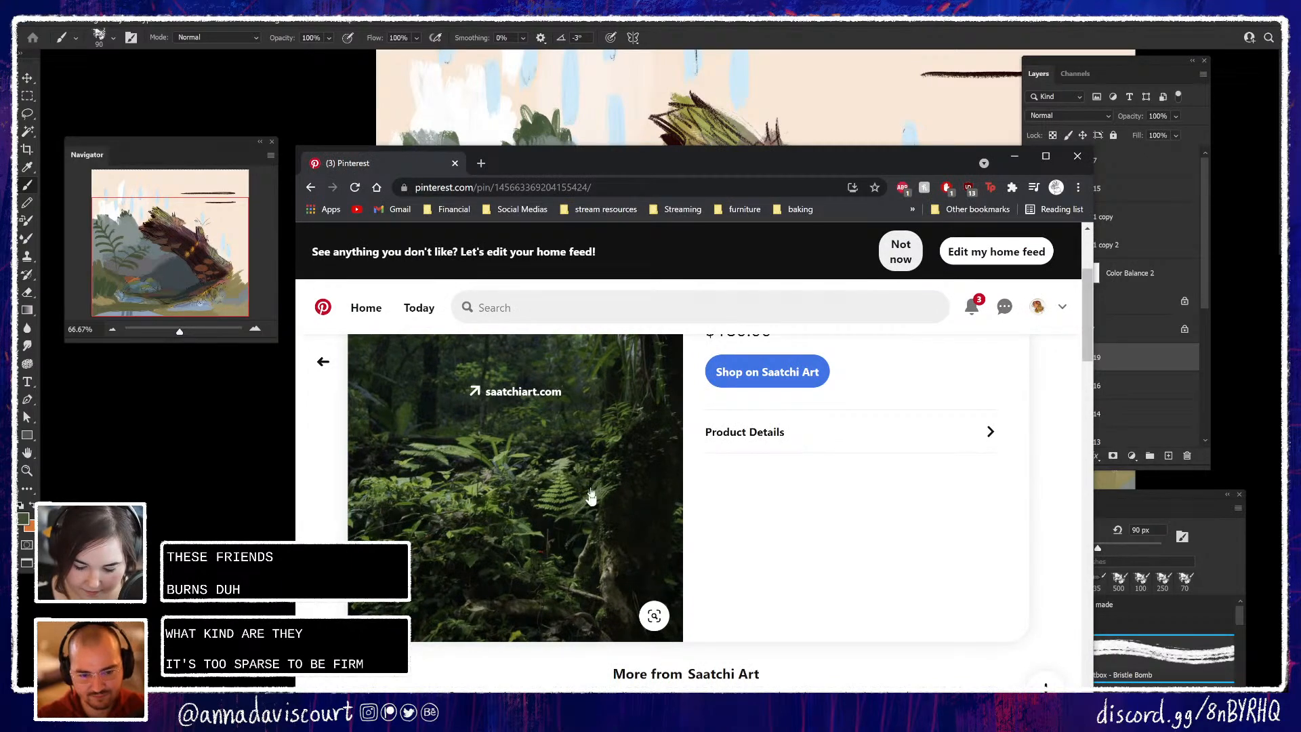
{"action": "scroll", "coordinate": [598, 493], "scroll_direction": "down", "scroll_amount": 5}
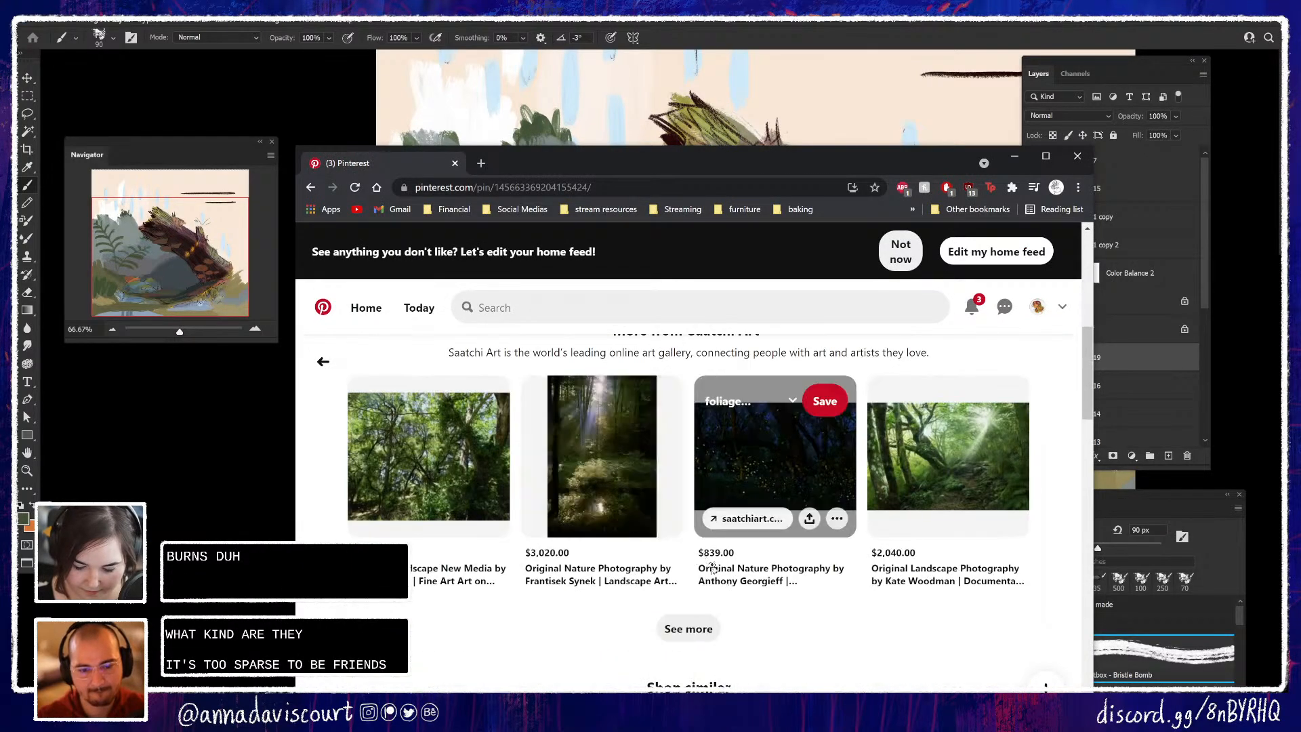
{"action": "scroll", "coordinate": [542, 508], "scroll_direction": "up", "scroll_amount": 7}
{"action": "scroll", "coordinate": [593, 609], "scroll_direction": "down", "scroll_amount": 3}
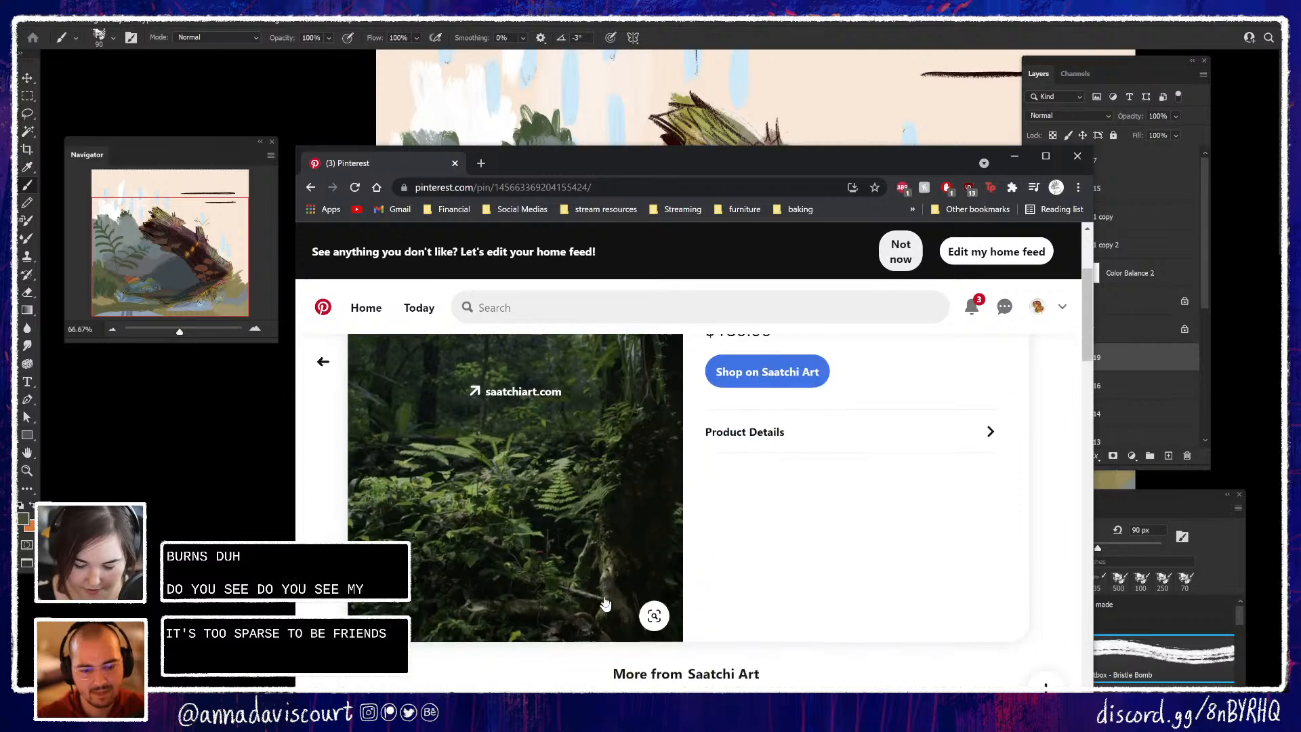
{"action": "scroll", "coordinate": [596, 593], "scroll_direction": "up", "scroll_amount": 1}
{"action": "left_click", "coordinate": [311, 189]}
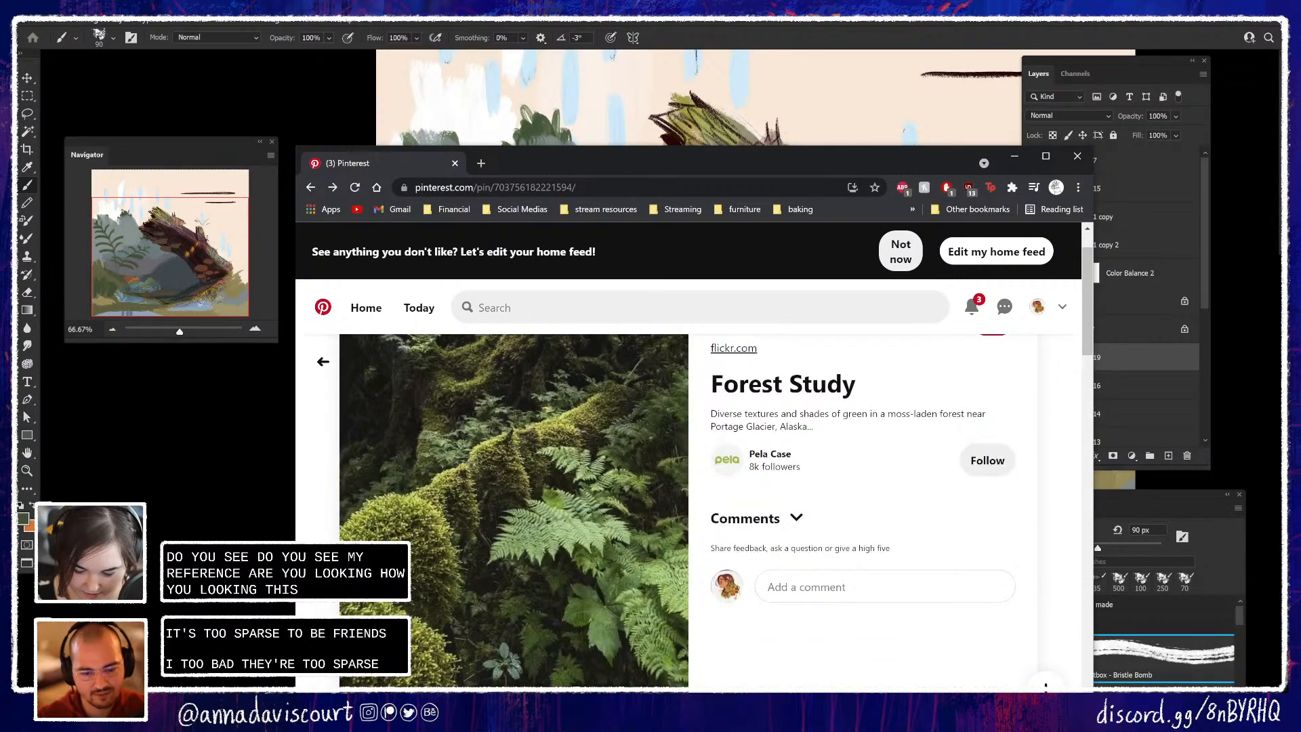
{"action": "left_click_drag", "start_coordinate": [783, 163], "coordinate": [1206, 0]}
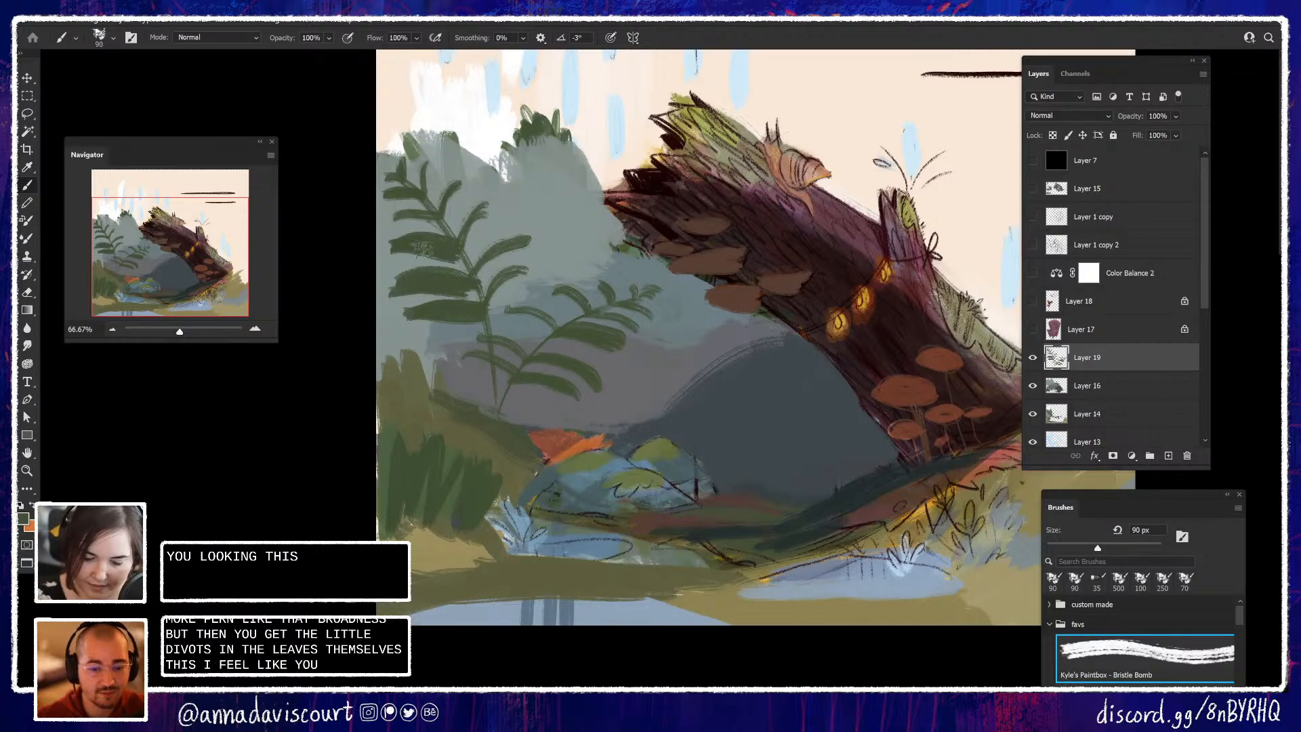
Broaden and fill in the leaflets on both fern fronds with the 90 px bristle brush
{"action": "mouse_move", "coordinate": [407, 191]}
{"action": "left_mouse_down"}
{"action": "mouse_move", "coordinate": [388, 202]}
{"action": "mouse_move", "coordinate": [431, 183]}
{"action": "mouse_move", "coordinate": [485, 251]}
{"action": "mouse_move", "coordinate": [481, 234]}
{"action": "mouse_move", "coordinate": [485, 275]}
{"action": "mouse_move", "coordinate": [522, 279]}
{"action": "left_mouse_up"}
{"action": "mouse_move", "coordinate": [523, 278]}
{"action": "left_mouse_down"}
{"action": "mouse_move", "coordinate": [496, 296]}
{"action": "mouse_move", "coordinate": [614, 364]}
{"action": "left_mouse_up"}
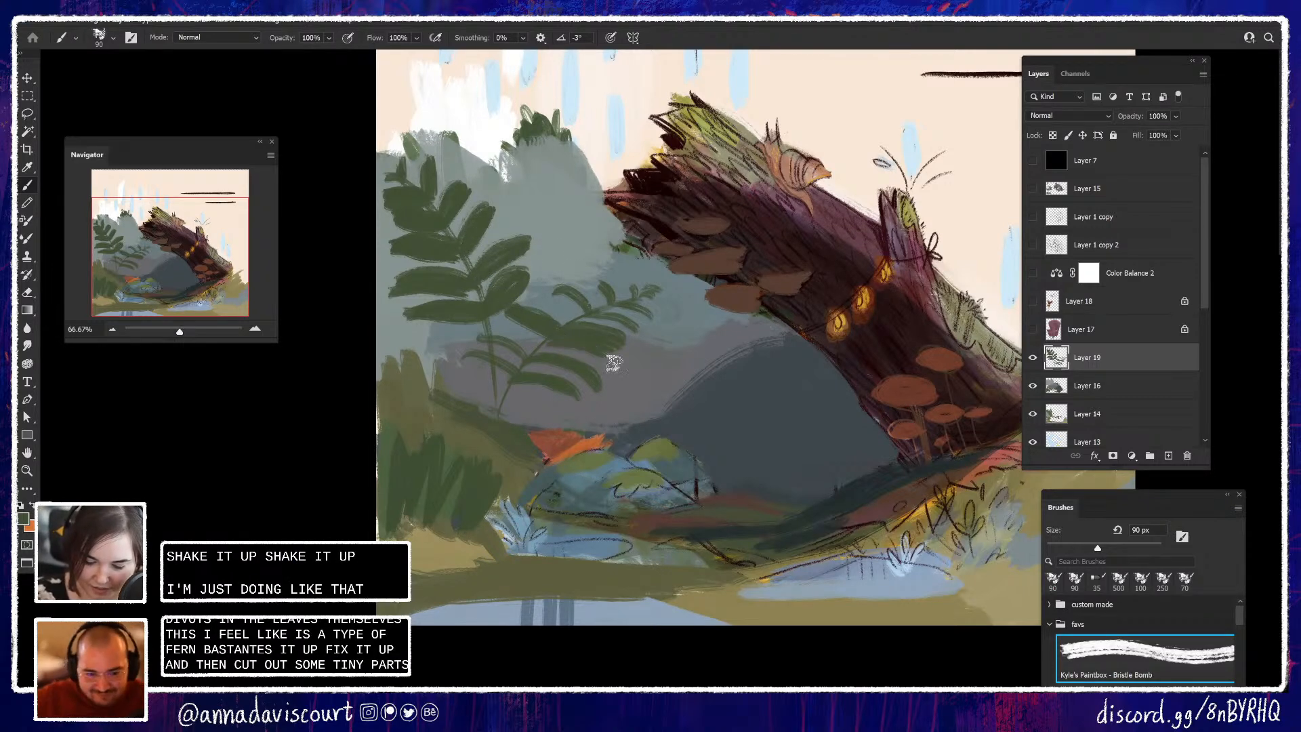
{"action": "mouse_move", "coordinate": [591, 317]}
{"action": "left_mouse_down"}
{"action": "mouse_move", "coordinate": [630, 325]}
{"action": "mouse_move", "coordinate": [645, 305]}
{"action": "mouse_move", "coordinate": [617, 309]}
{"action": "mouse_move", "coordinate": [657, 307]}
{"action": "mouse_move", "coordinate": [655, 280]}
{"action": "mouse_move", "coordinate": [657, 316]}
{"action": "left_mouse_up"}
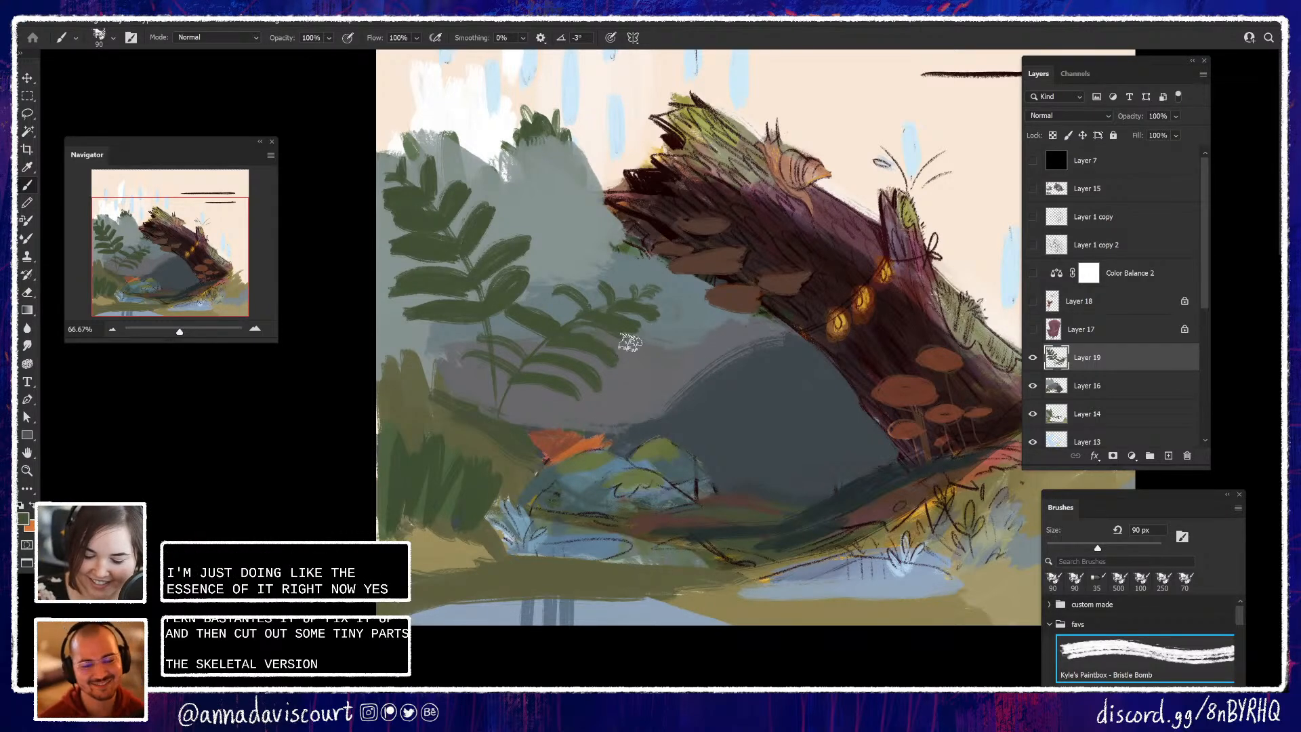
{"action": "mouse_move", "coordinate": [554, 297]}
{"action": "left_mouse_down"}
{"action": "mouse_move", "coordinate": [583, 319]}
{"action": "mouse_move", "coordinate": [603, 306]}
{"action": "left_mouse_up"}
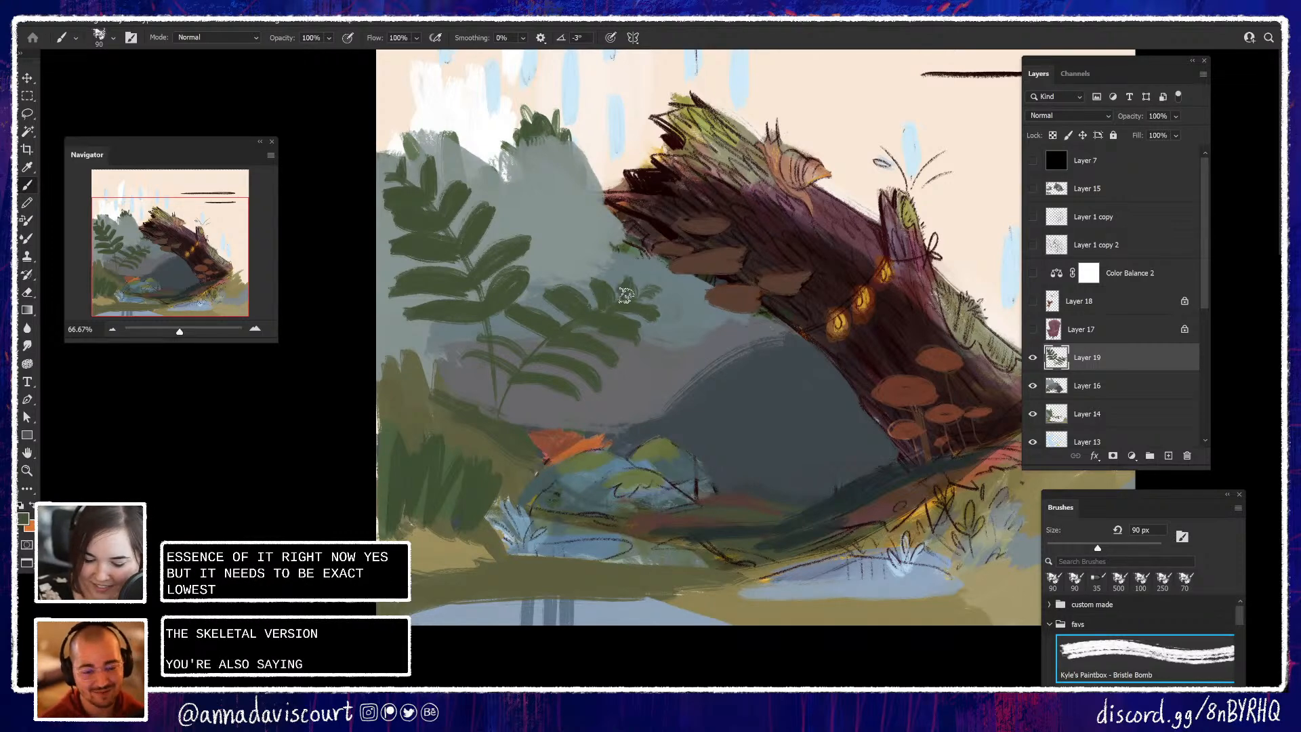
{"action": "mouse_move", "coordinate": [528, 351]}
{"action": "left_mouse_down"}
{"action": "mouse_move", "coordinate": [470, 332]}
{"action": "mouse_move", "coordinate": [593, 381]}
{"action": "left_mouse_up"}
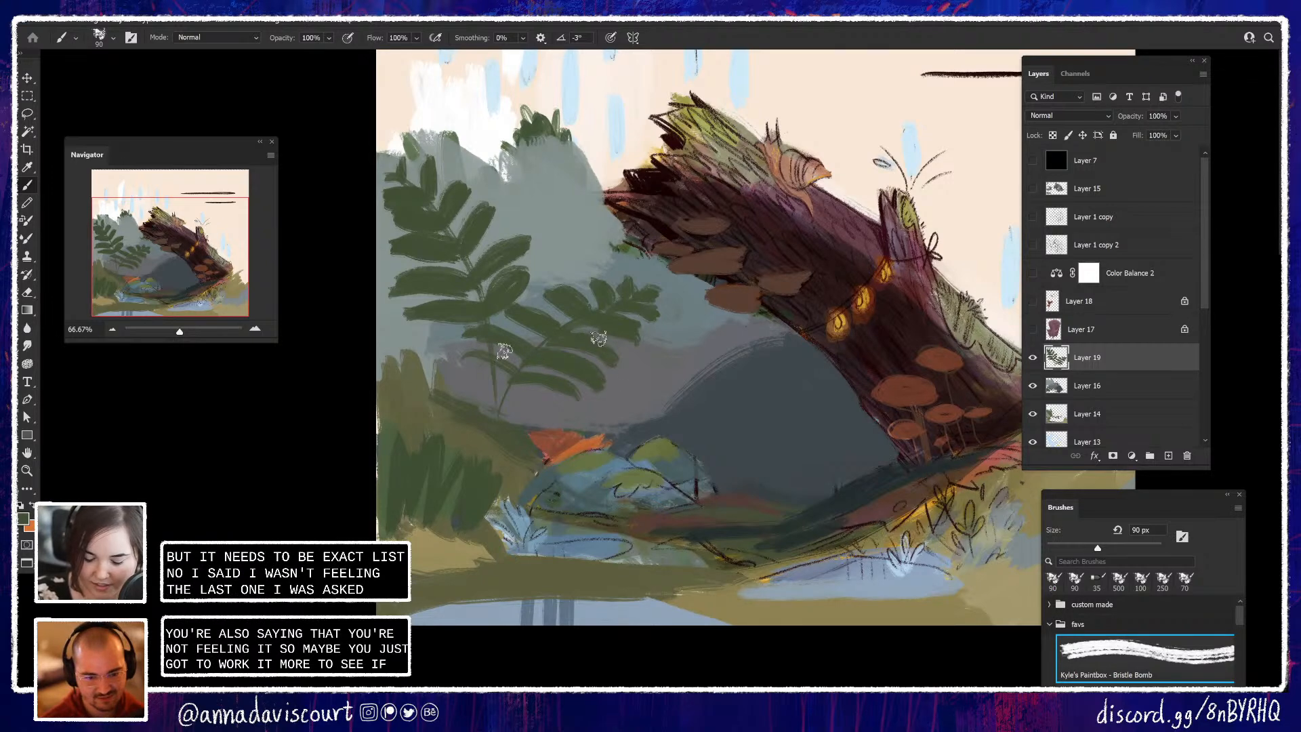
{"action": "left_click_drag", "start_coordinate": [481, 370], "coordinate": [571, 401]}
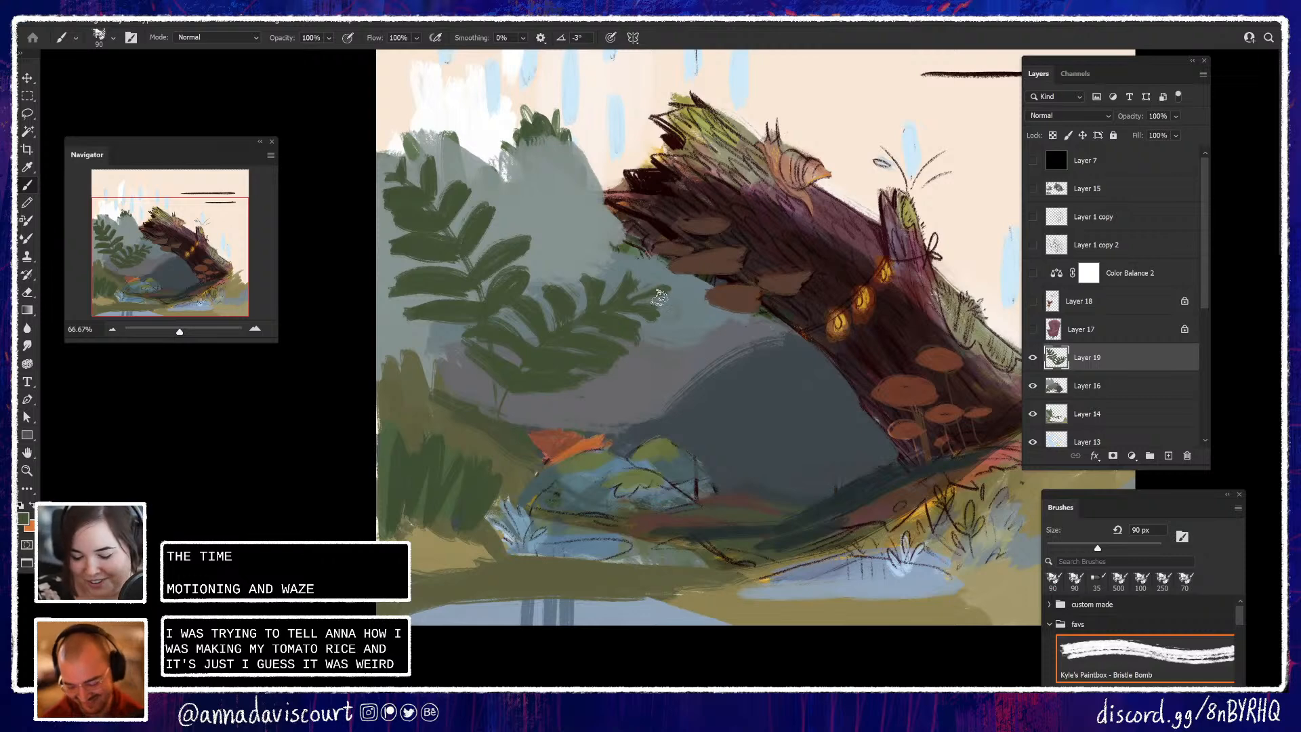
{"action": "left_click", "coordinate": [1186, 578]}
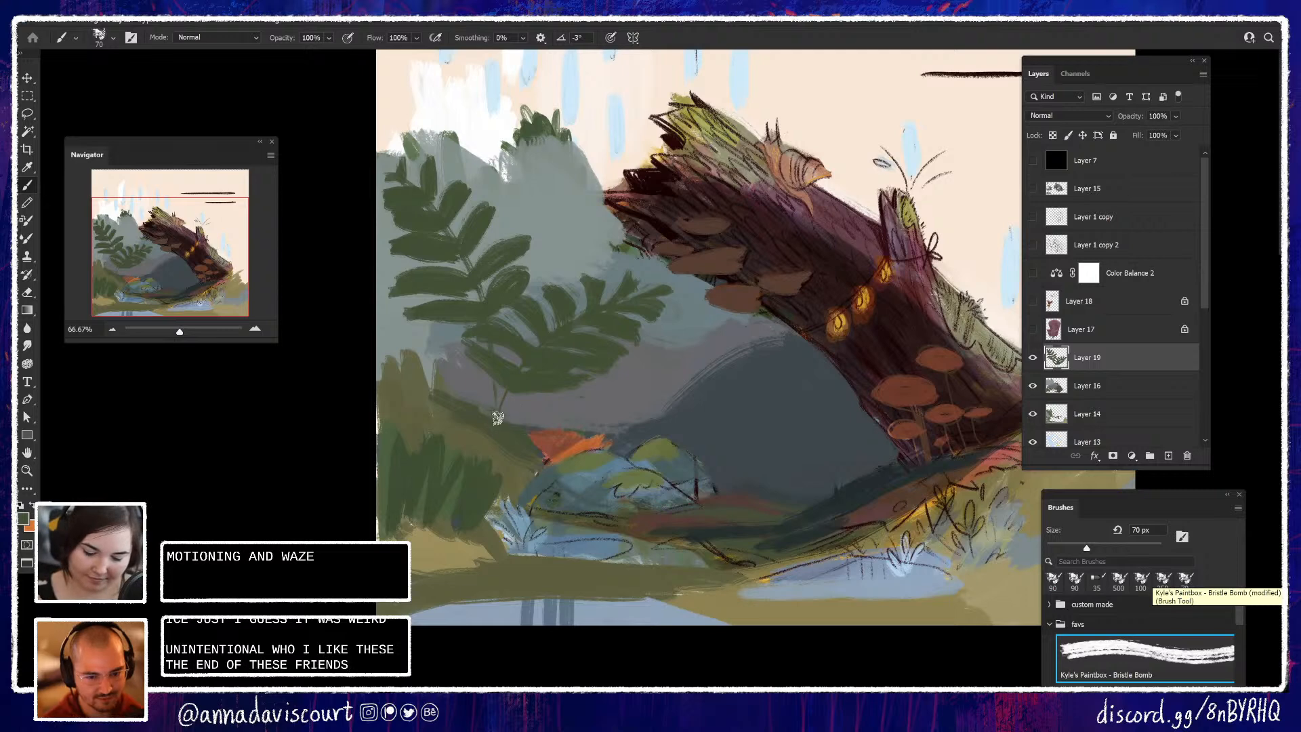
{"action": "key", "text": "bracketright"}
{"action": "key", "text": "bracketright"}
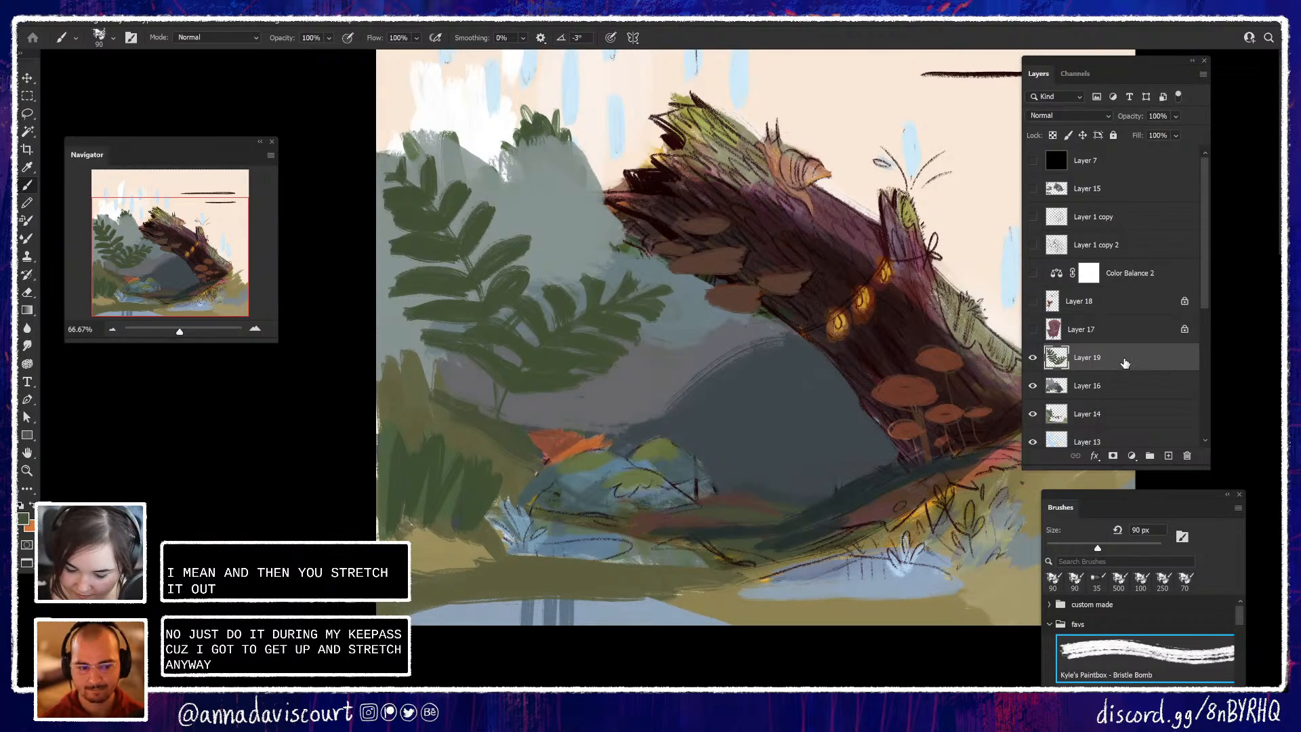
Make Layer 16 active and toggle its visibility to compare the repaint with the painting underneath
{"action": "left_click", "coordinate": [1112, 391]}
{"action": "left_click", "coordinate": [1033, 386]}
{"action": "left_click", "coordinate": [1032, 386]}
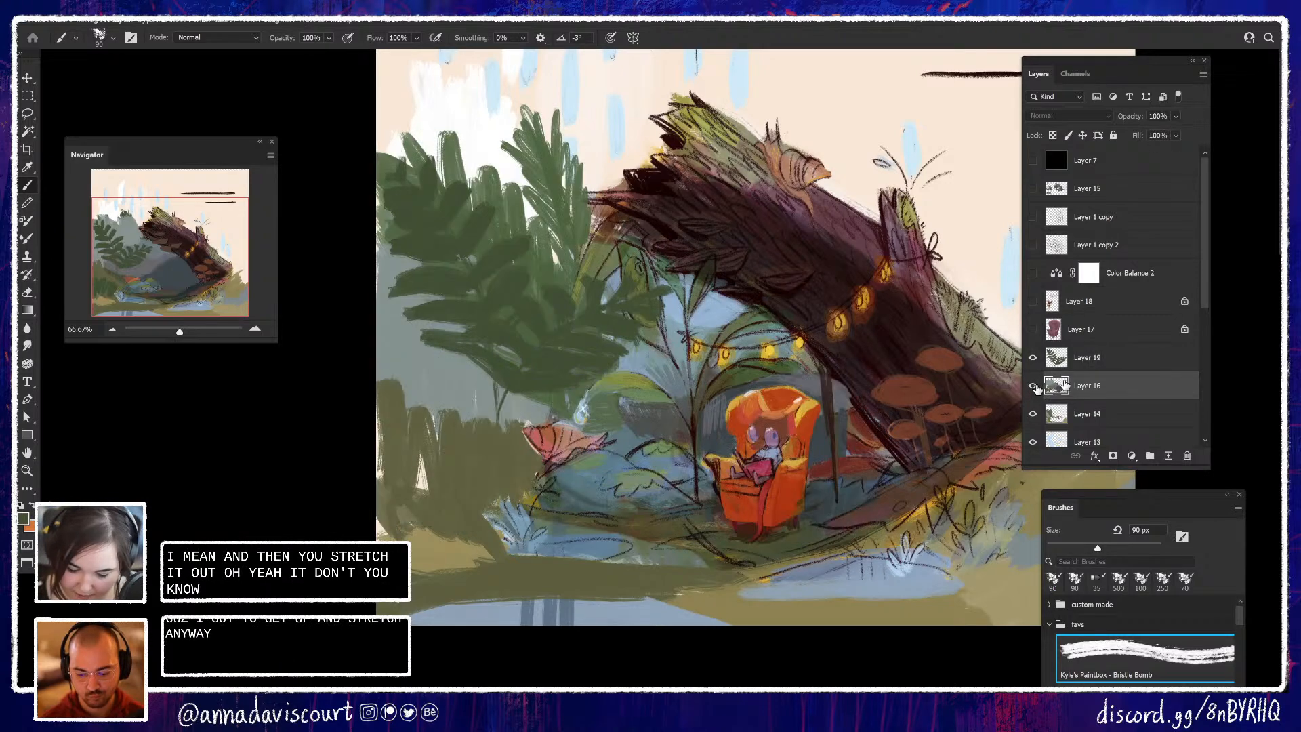
{"action": "left_click", "coordinate": [1033, 385]}
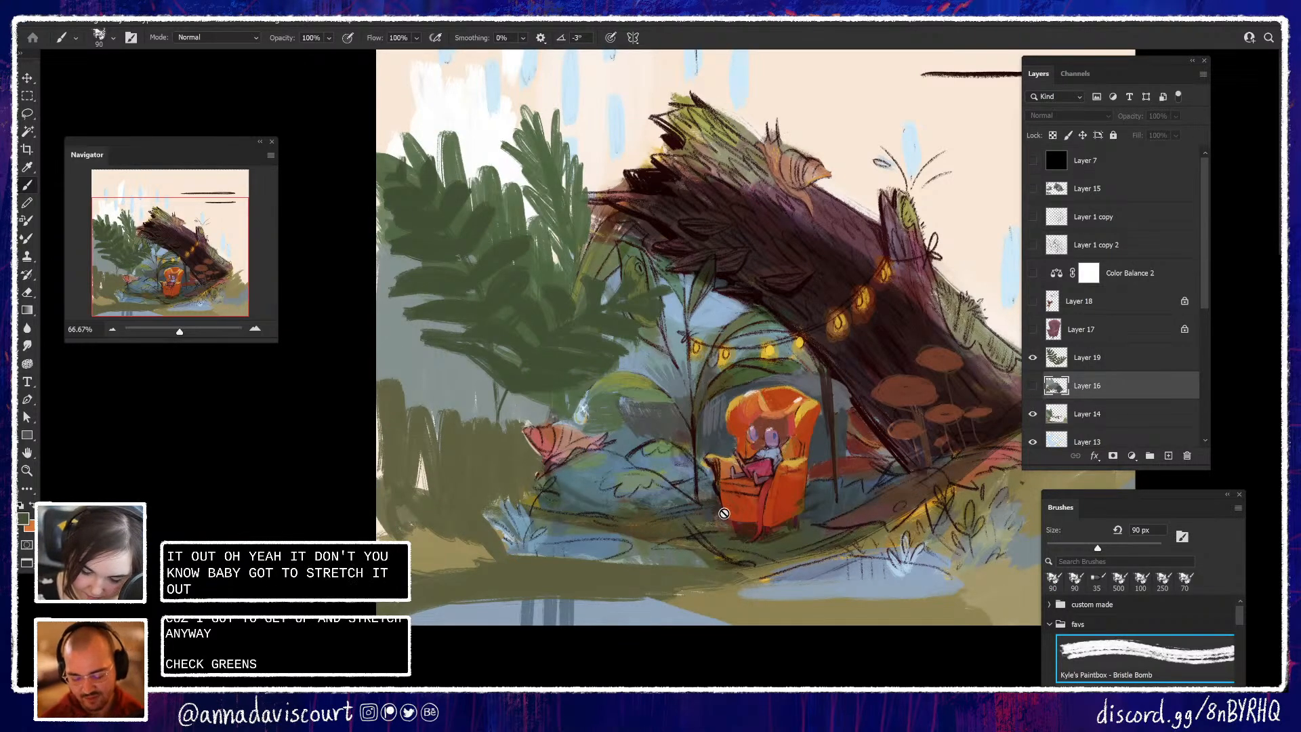
{"action": "left_click", "coordinate": [1033, 386]}
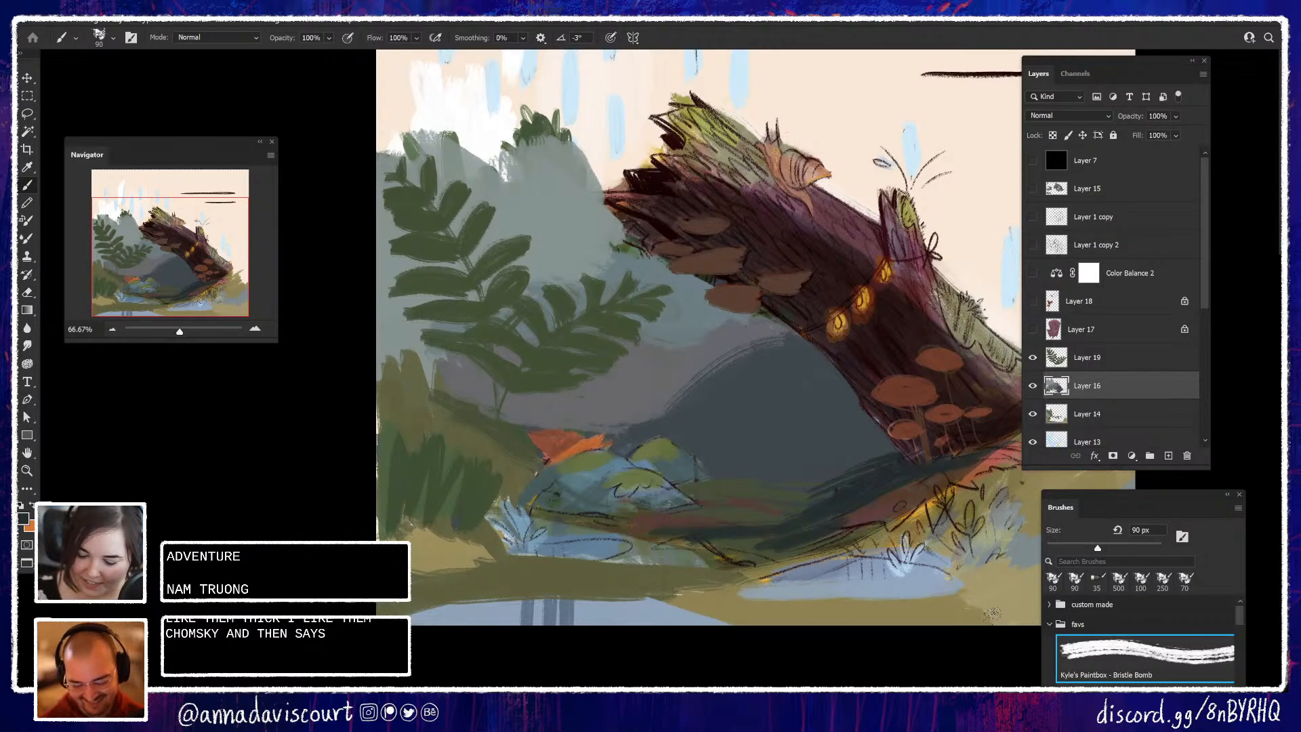
Refine the shelf mushrooms along the log's underside on Layer 16, using colours sampled from the log, background and mushrooms
{"action": "left_click_drag", "start_coordinate": [965, 473], "coordinate": [896, 491]}
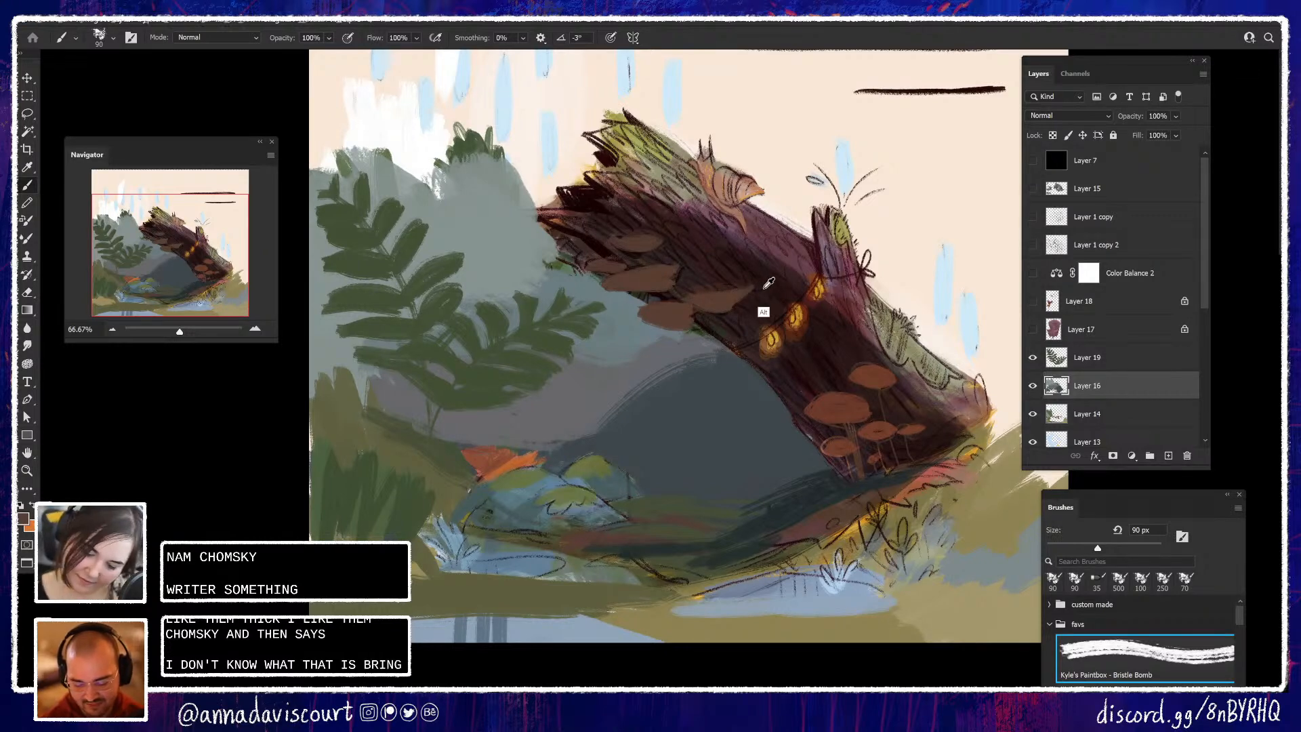
{"action": "mouse_move", "coordinate": [685, 296]}
{"action": "left_mouse_down"}
{"action": "mouse_move", "coordinate": [744, 293]}
{"action": "mouse_move", "coordinate": [698, 293]}
{"action": "left_mouse_up"}
{"action": "left_click", "coordinate": [770, 261], "text": "alt"}
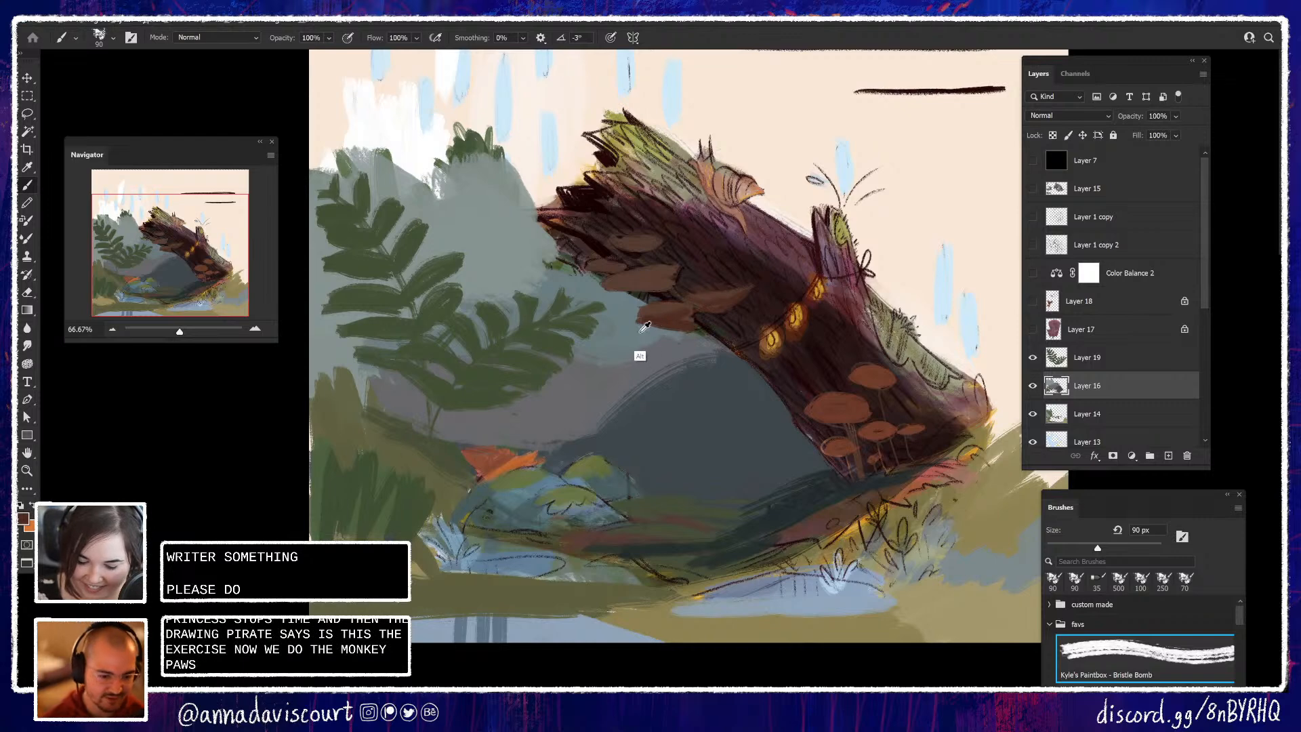
{"action": "left_click", "coordinate": [641, 353], "text": "alt"}
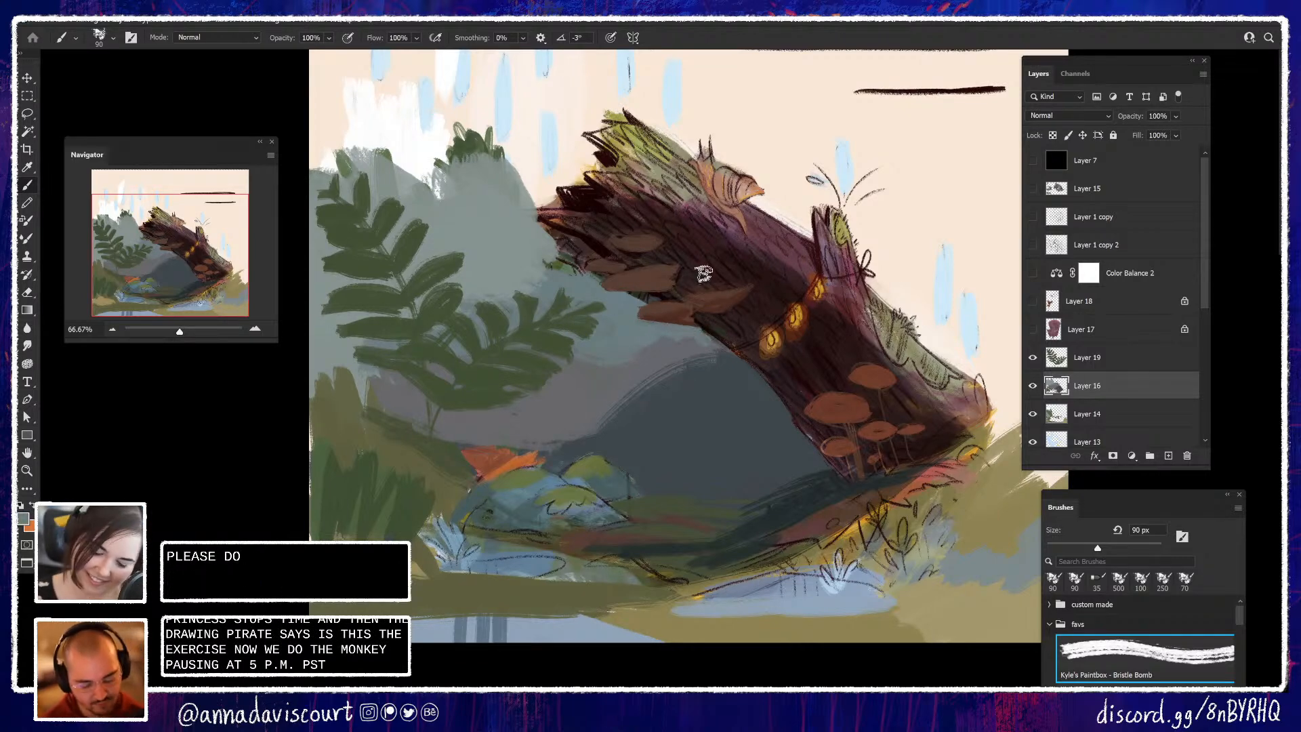
{"action": "left_click", "coordinate": [675, 313], "text": "alt"}
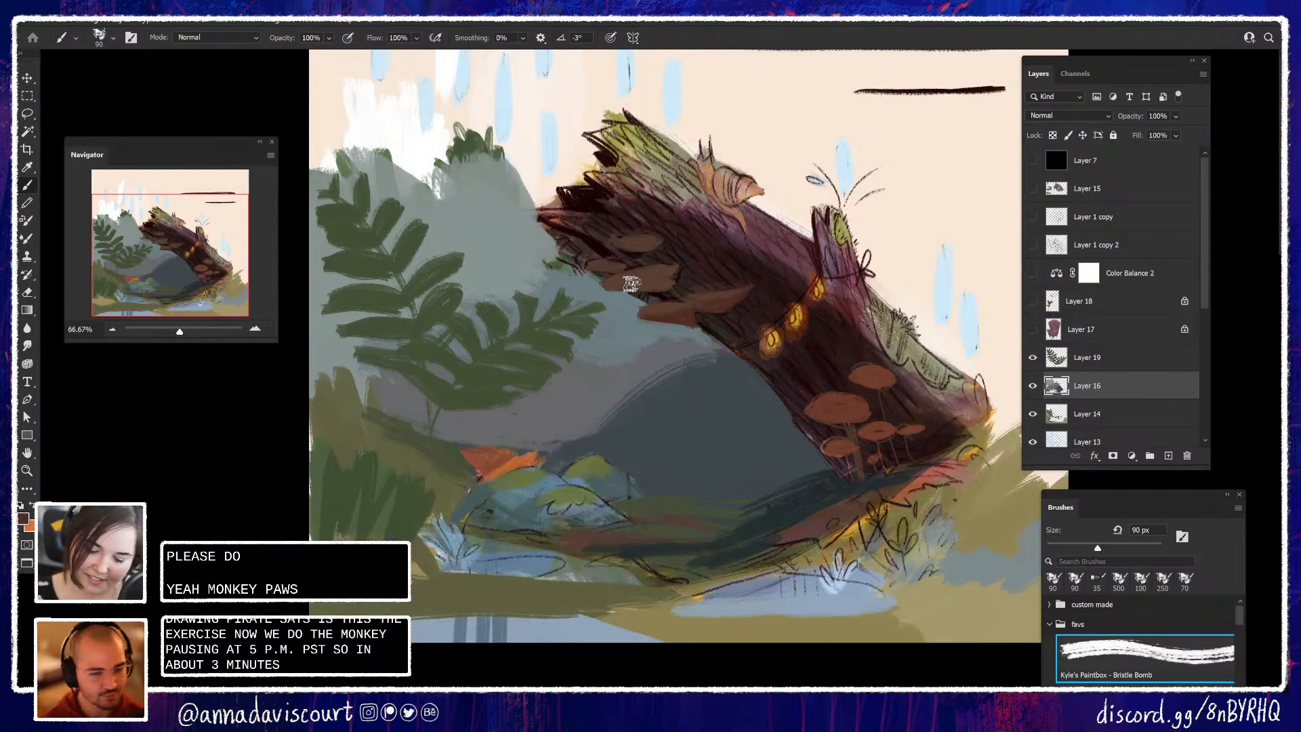
{"action": "left_click_drag", "start_coordinate": [632, 284], "coordinate": [662, 282]}
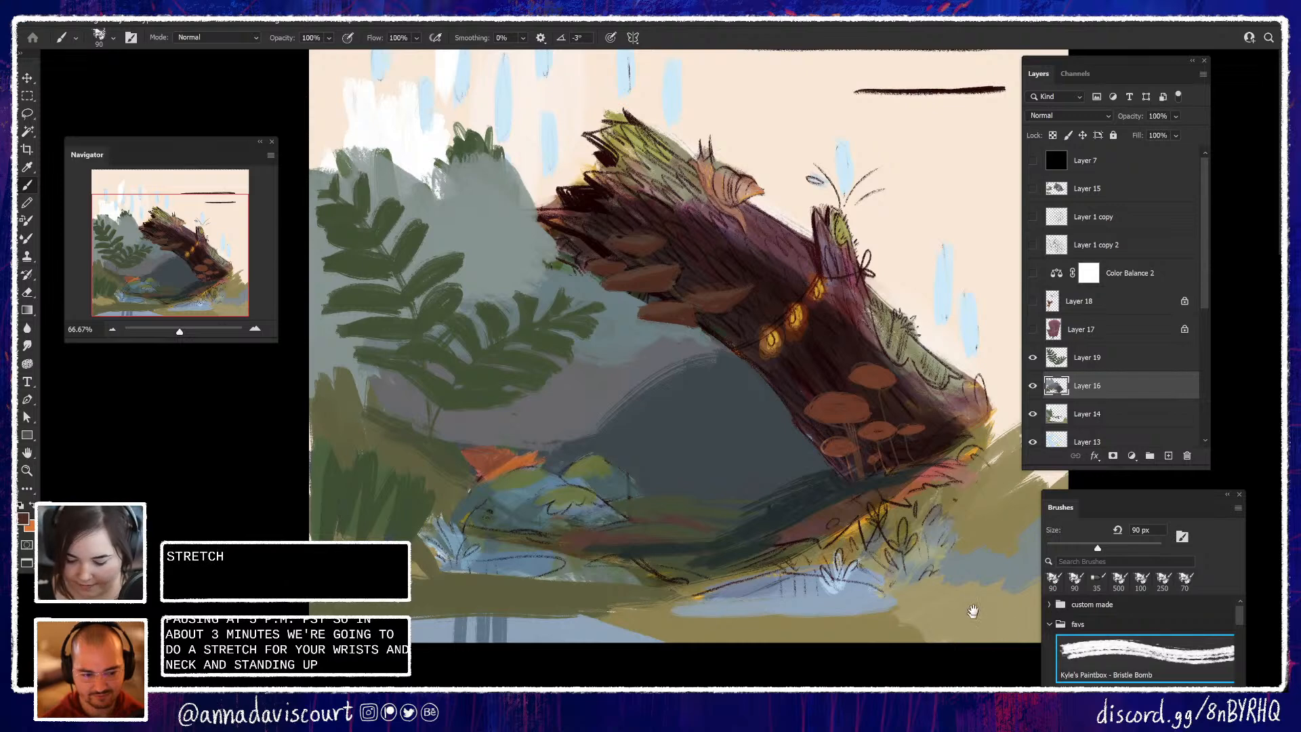
Show the armchair and mouse on Layers 17 and 18, and toggle Color Balance 2 on and back off to compare
{"action": "left_click_drag", "start_coordinate": [973, 611], "coordinate": [1002, 617]}
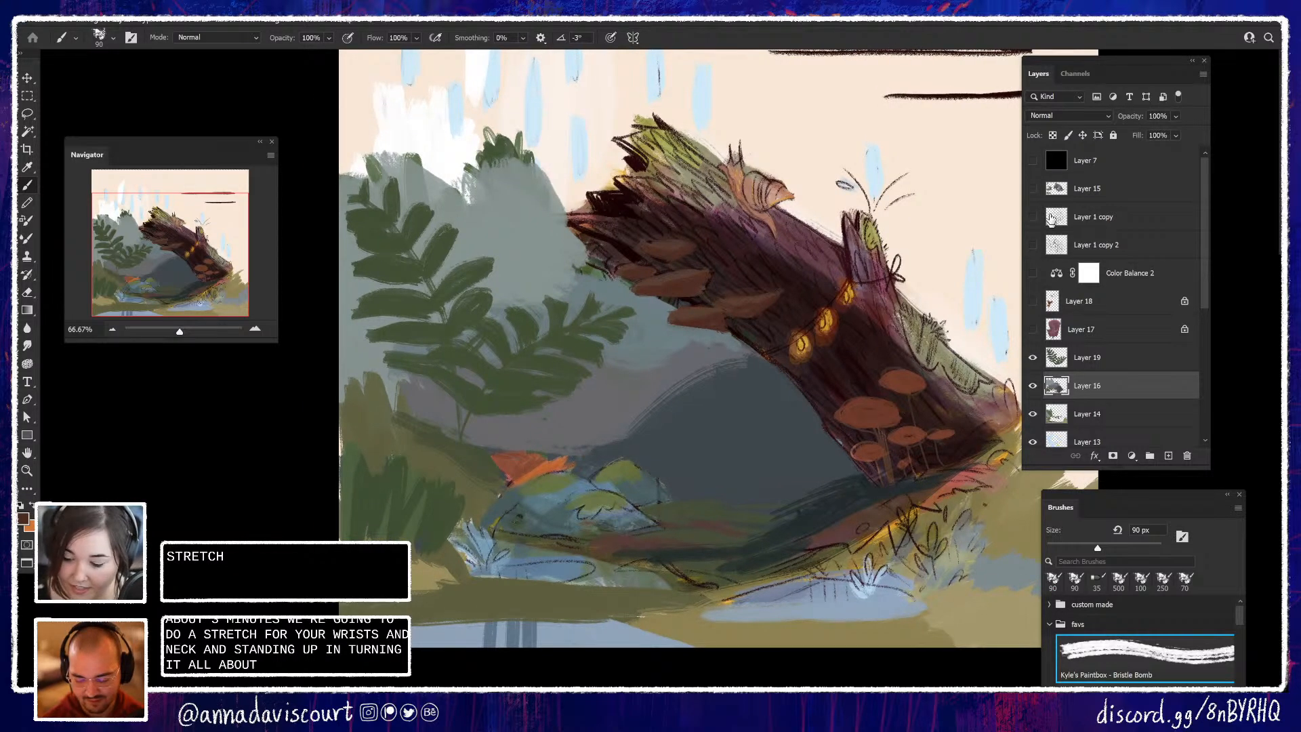
{"action": "left_click_drag", "start_coordinate": [1034, 331], "coordinate": [1032, 273]}
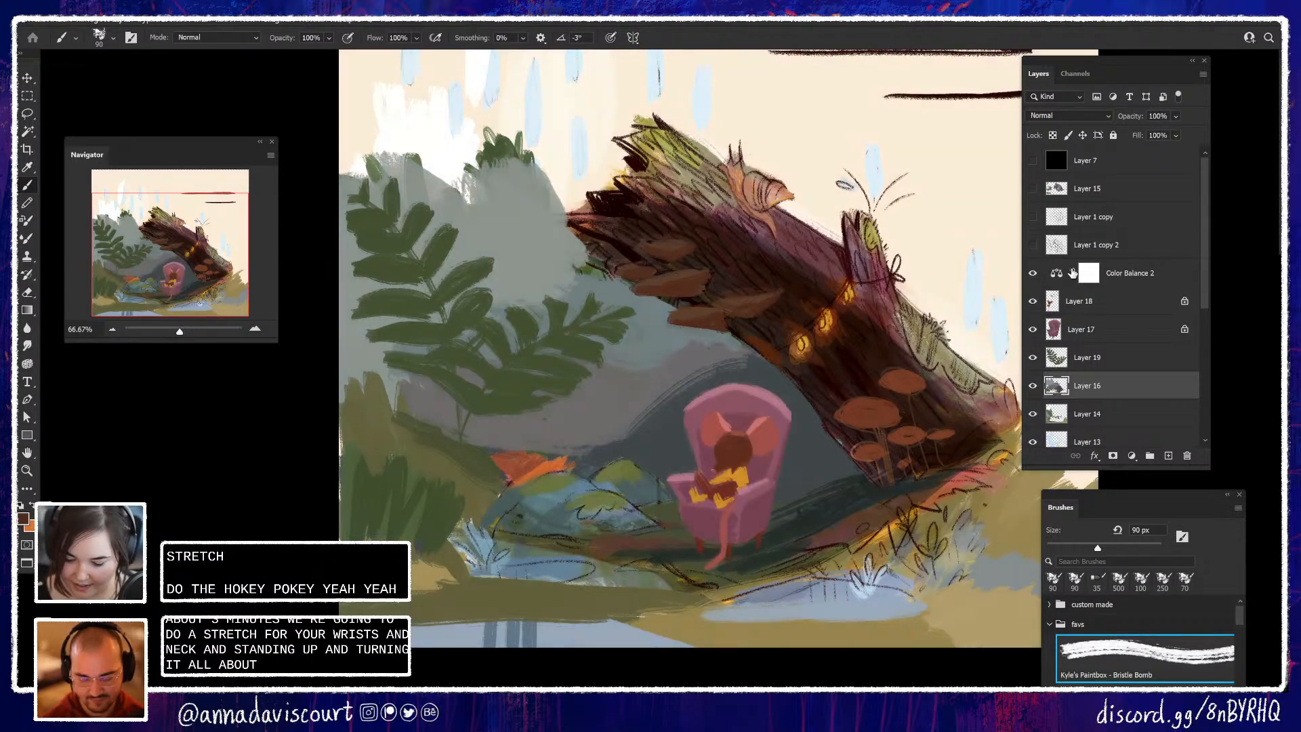
{"action": "left_click_drag", "start_coordinate": [954, 392], "coordinate": [871, 376]}
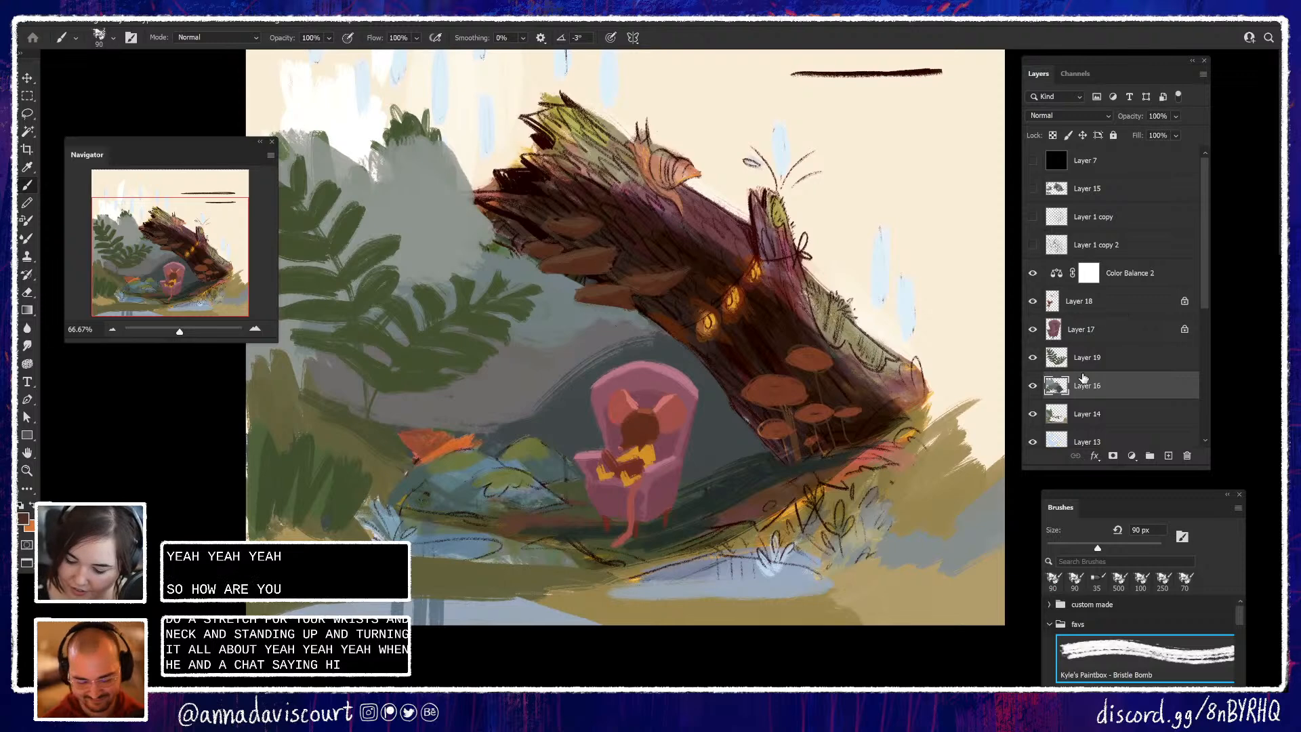
{"action": "left_click", "coordinate": [1034, 273]}
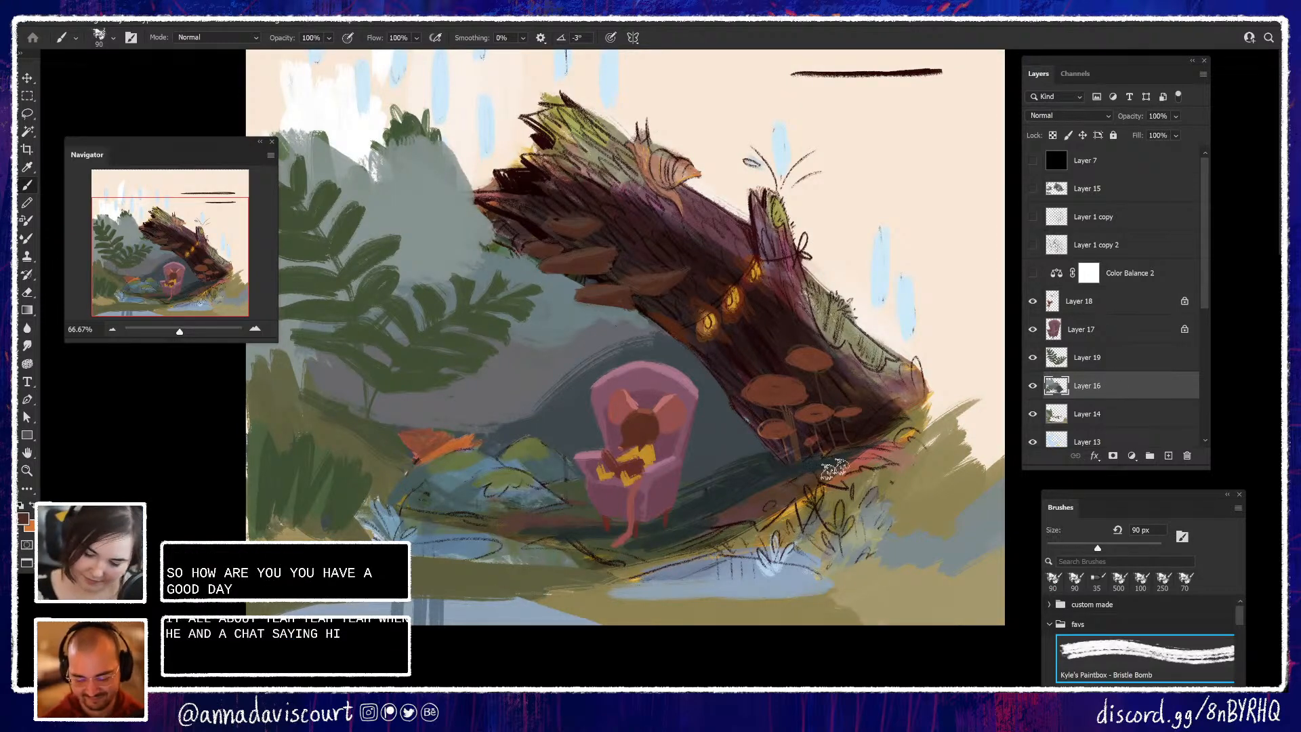
Extend the log's lower end on Layer 16 and paint olive foliage clumps around it with sampled colours
{"action": "left_click", "coordinate": [902, 384], "text": "alt"}
{"action": "mouse_move", "coordinate": [895, 380]}
{"action": "left_mouse_down"}
{"action": "mouse_move", "coordinate": [934, 391]}
{"action": "mouse_move", "coordinate": [912, 397]}
{"action": "mouse_move", "coordinate": [928, 427]}
{"action": "mouse_move", "coordinate": [902, 384]}
{"action": "mouse_move", "coordinate": [925, 388]}
{"action": "mouse_move", "coordinate": [940, 357]}
{"action": "mouse_move", "coordinate": [931, 365]}
{"action": "mouse_move", "coordinate": [947, 378]}
{"action": "mouse_move", "coordinate": [948, 360]}
{"action": "mouse_move", "coordinate": [979, 384]}
{"action": "mouse_move", "coordinate": [961, 379]}
{"action": "mouse_move", "coordinate": [965, 406]}
{"action": "mouse_move", "coordinate": [977, 400]}
{"action": "mouse_move", "coordinate": [943, 396]}
{"action": "mouse_move", "coordinate": [966, 419]}
{"action": "mouse_move", "coordinate": [943, 417]}
{"action": "mouse_move", "coordinate": [927, 461]}
{"action": "mouse_move", "coordinate": [1002, 419]}
{"action": "mouse_move", "coordinate": [963, 460]}
{"action": "mouse_move", "coordinate": [1013, 462]}
{"action": "left_mouse_up"}
{"action": "left_click", "coordinate": [943, 476], "text": "alt"}
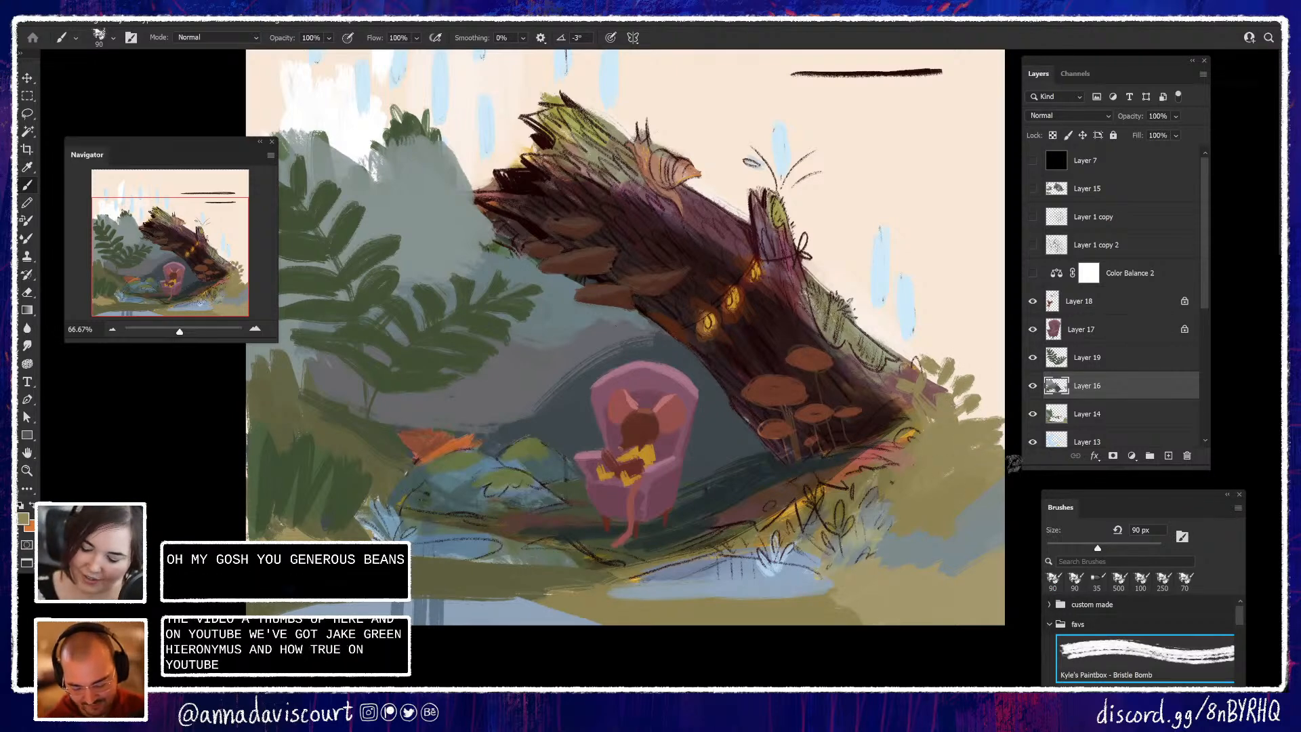
{"action": "left_click_drag", "start_coordinate": [989, 413], "coordinate": [901, 438]}
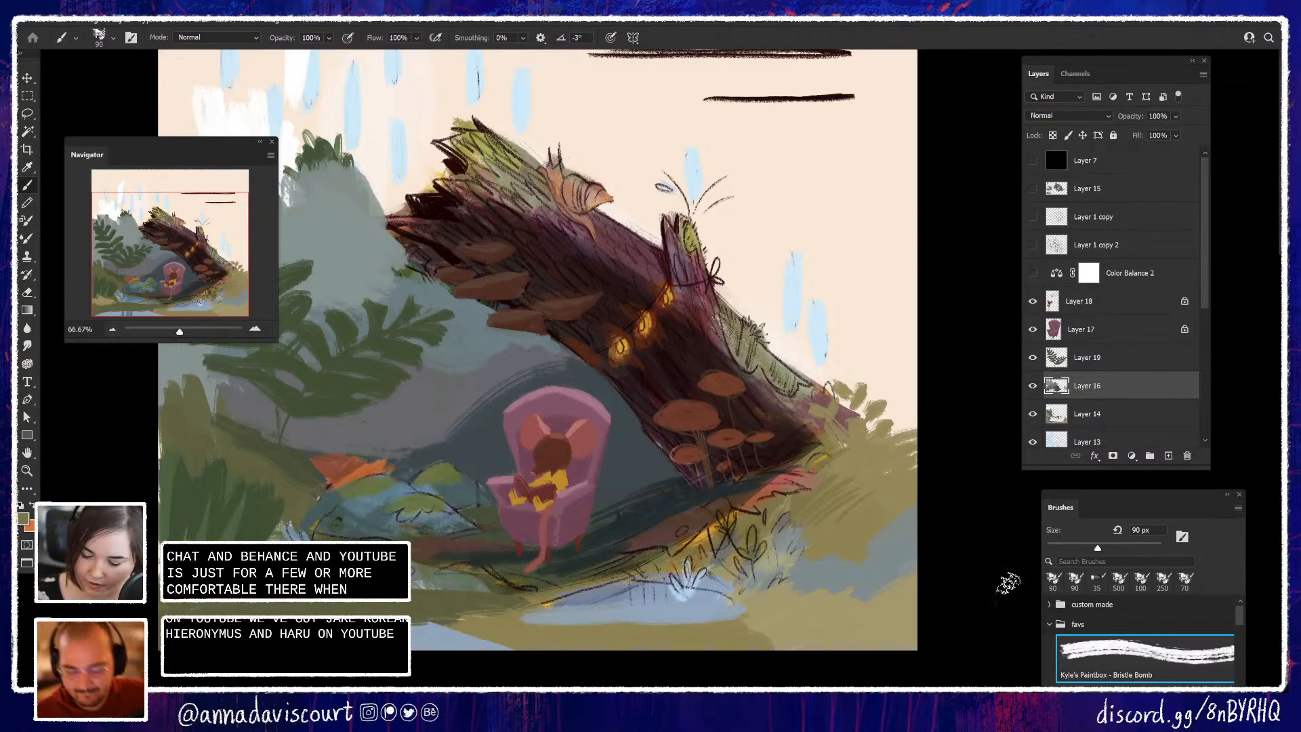
Mix a moss green (#677127) and repaint the moss patches on the log's upper end, stump and right edge on Layer 16
{"action": "left_click_drag", "start_coordinate": [891, 602], "coordinate": [988, 584]}
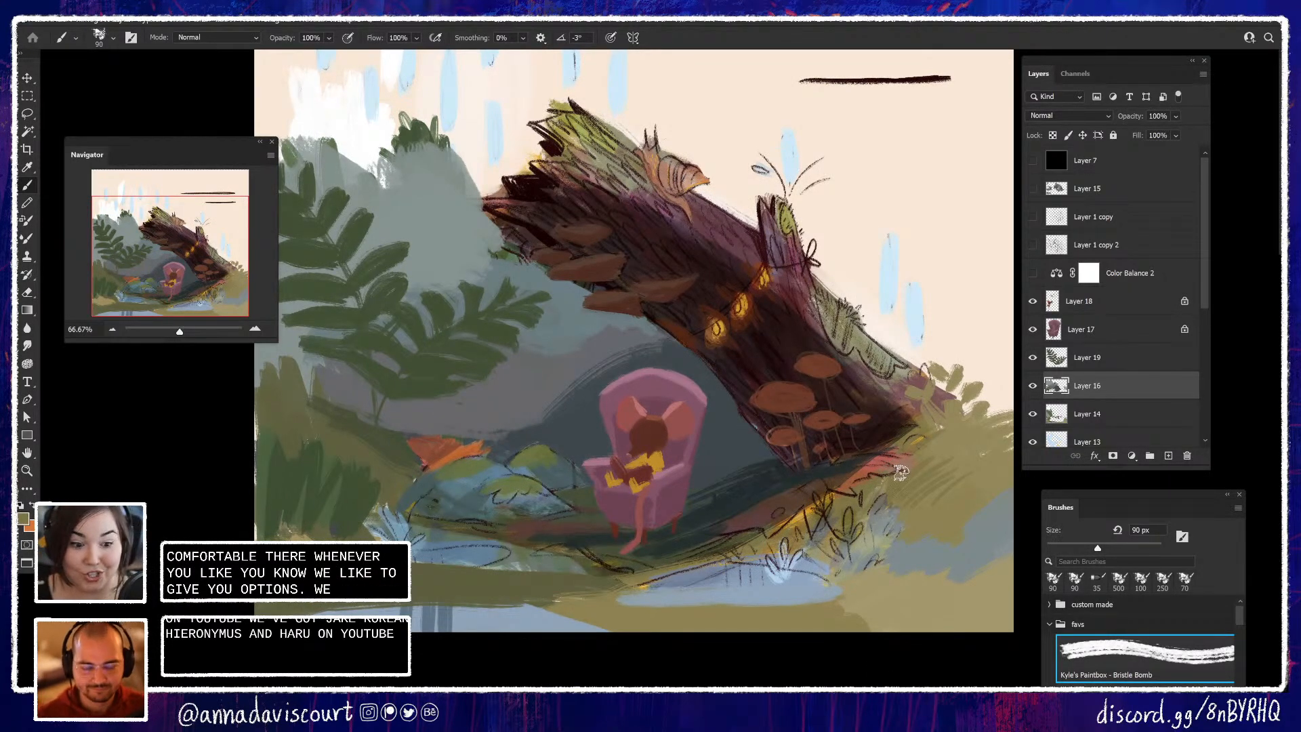
{"action": "left_click_drag", "start_coordinate": [957, 520], "coordinate": [883, 526]}
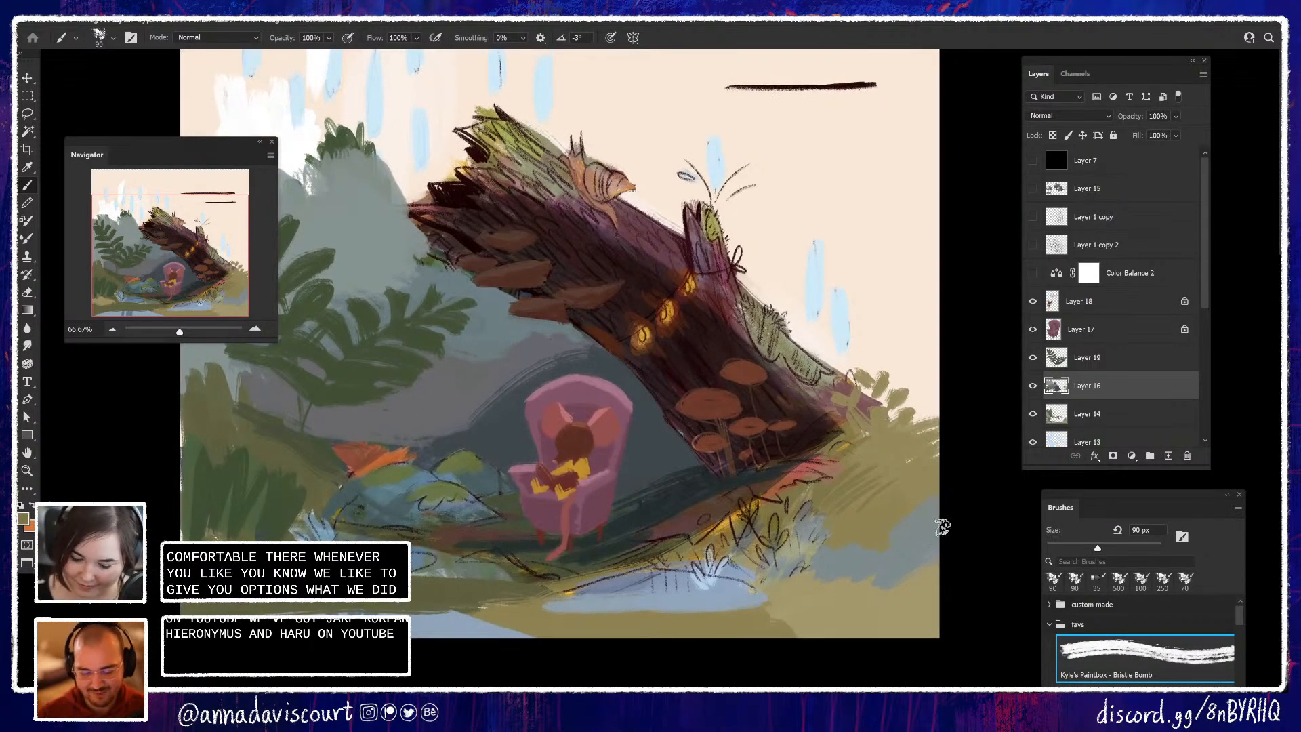
{"action": "left_click", "coordinate": [23, 519]}
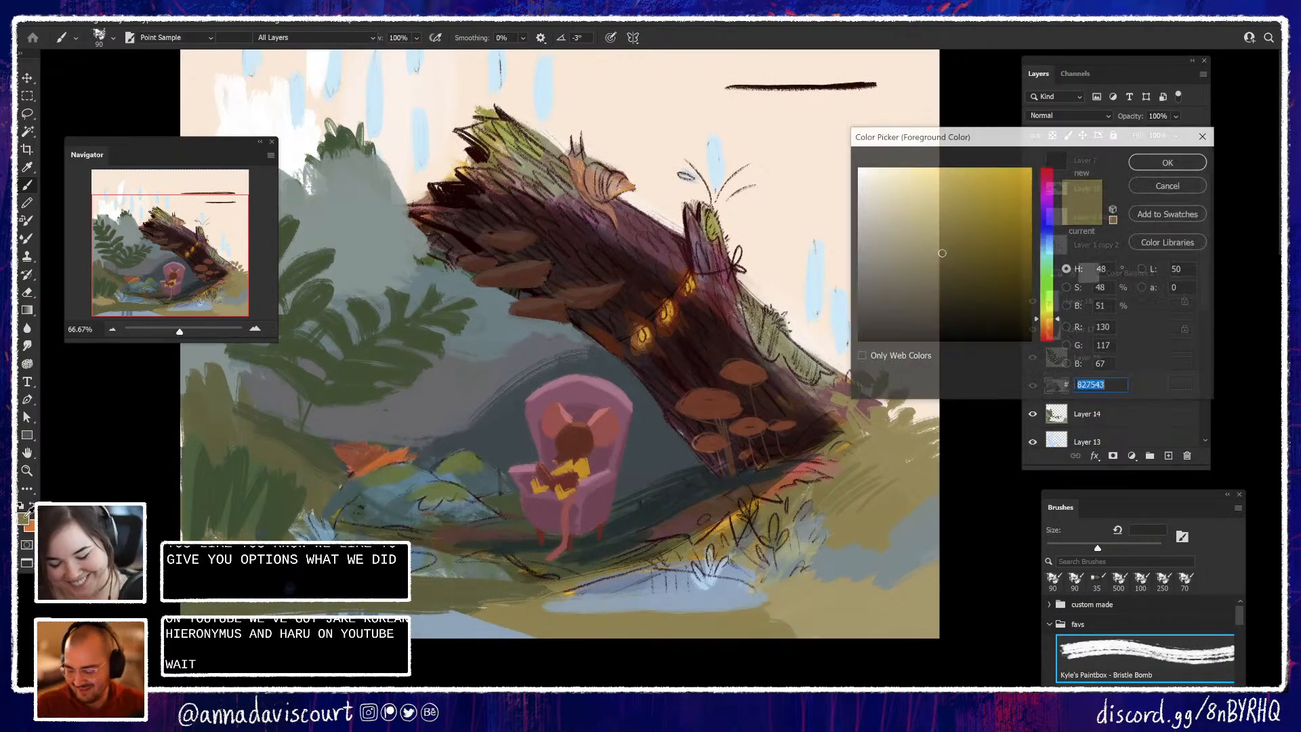
{"action": "left_click_drag", "start_coordinate": [950, 259], "coordinate": [974, 250]}
{"action": "left_click_drag", "start_coordinate": [1048, 318], "coordinate": [1062, 309]}
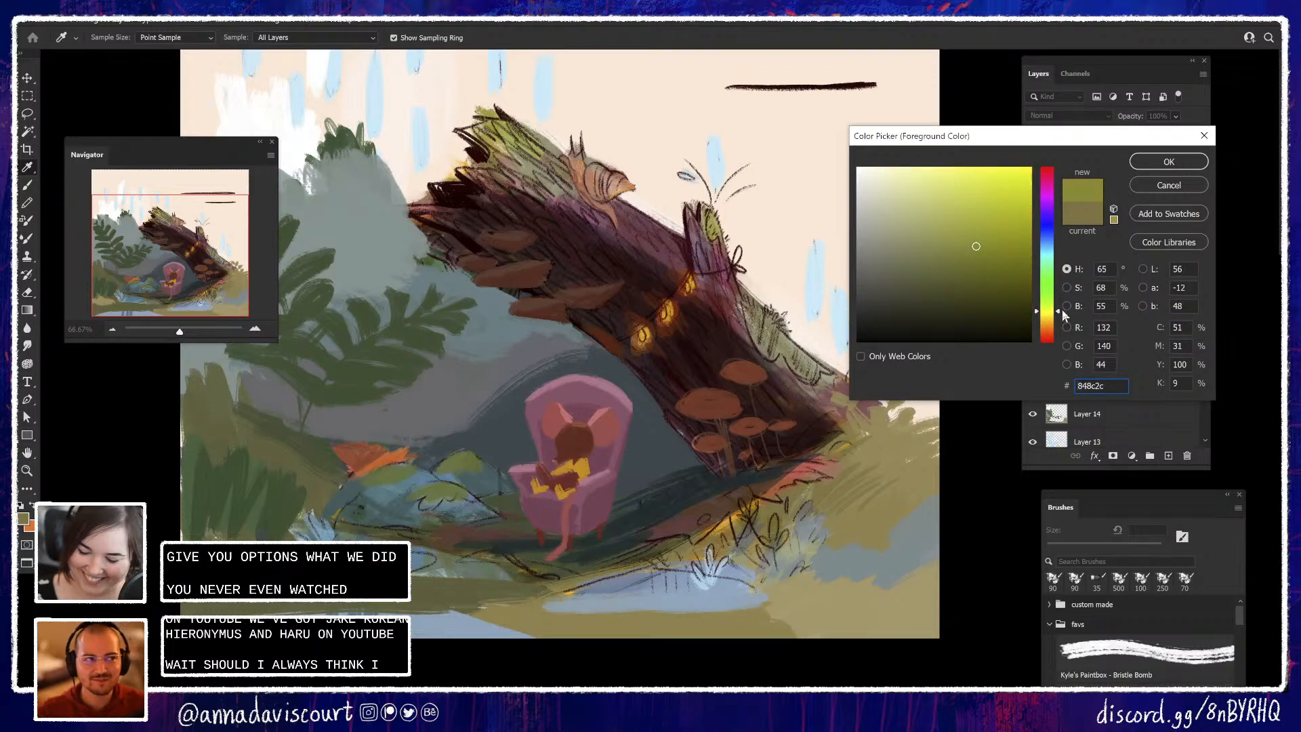
{"action": "left_click_drag", "start_coordinate": [979, 233], "coordinate": [984, 220]}
{"action": "left_click", "coordinate": [1159, 166]}
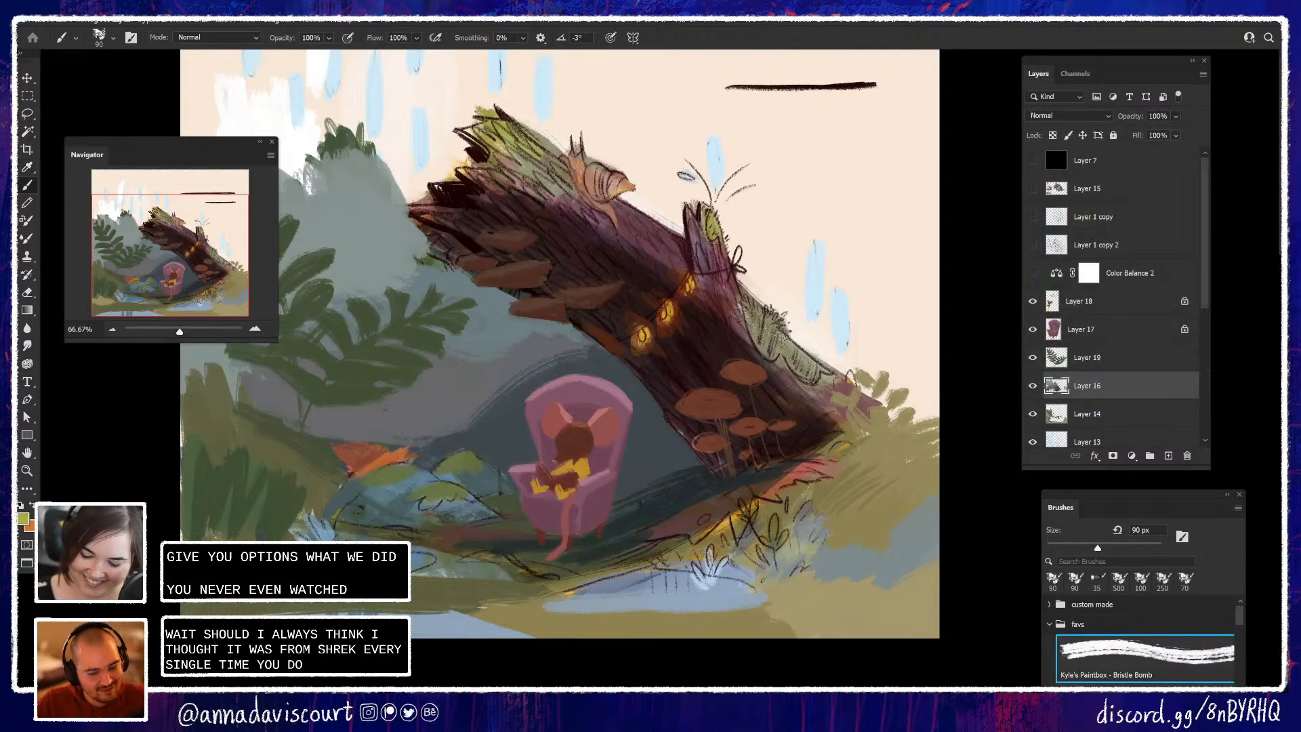
{"action": "left_click", "coordinate": [25, 518]}
{"action": "left_click", "coordinate": [989, 242]}
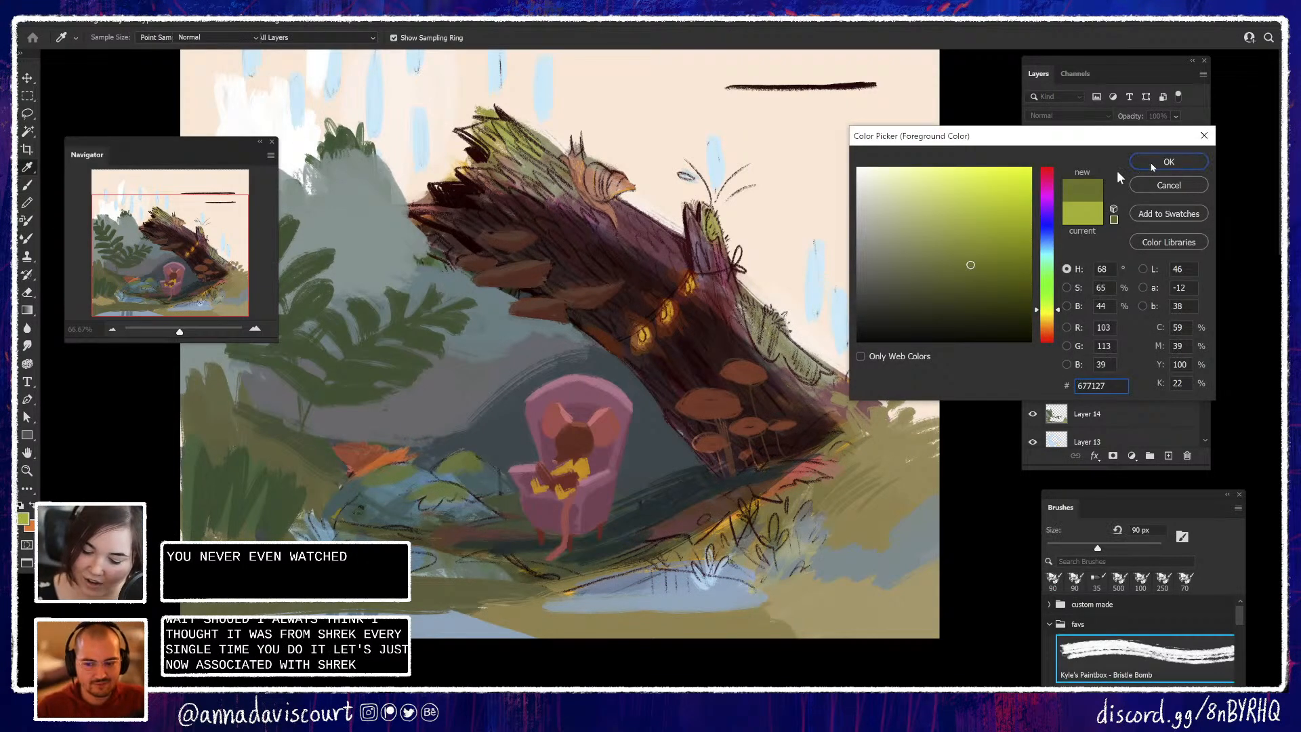
{"action": "left_click", "coordinate": [1167, 162]}
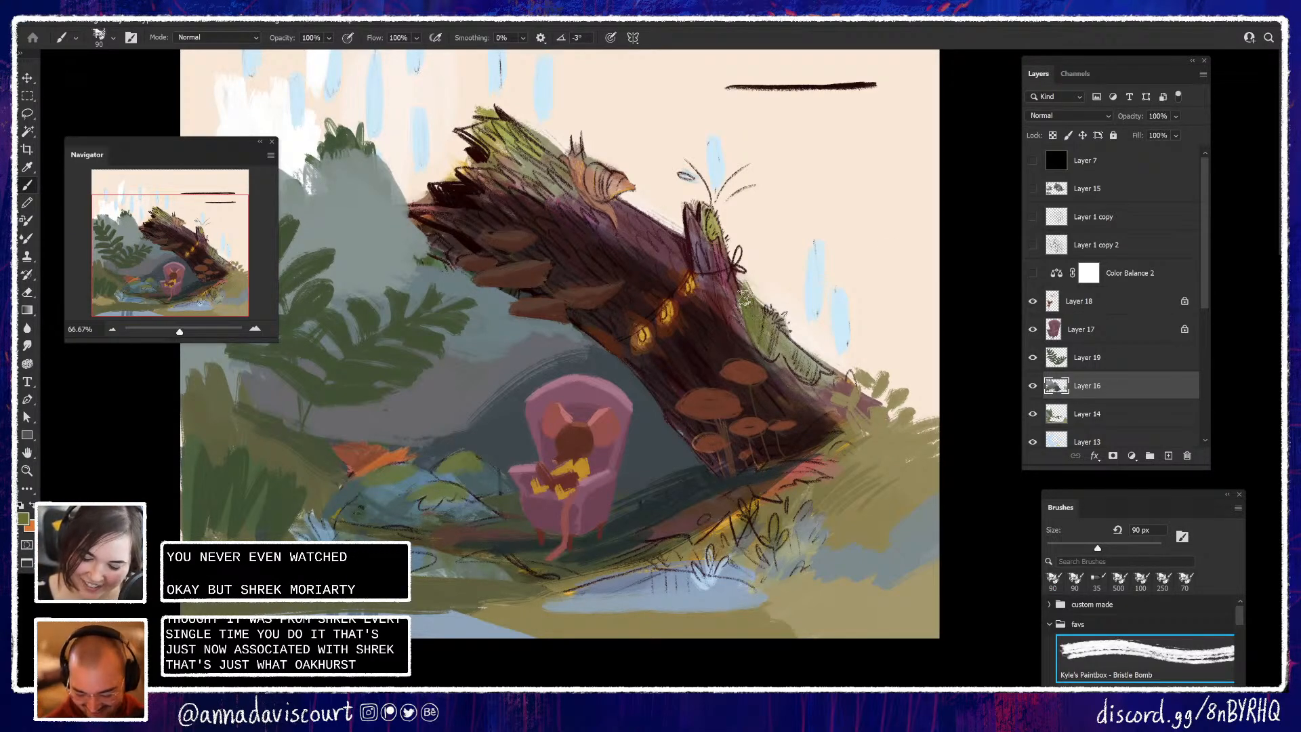
{"action": "mouse_move", "coordinate": [743, 296]}
{"action": "left_mouse_down"}
{"action": "mouse_move", "coordinate": [764, 323]}
{"action": "mouse_move", "coordinate": [826, 362]}
{"action": "left_mouse_up"}
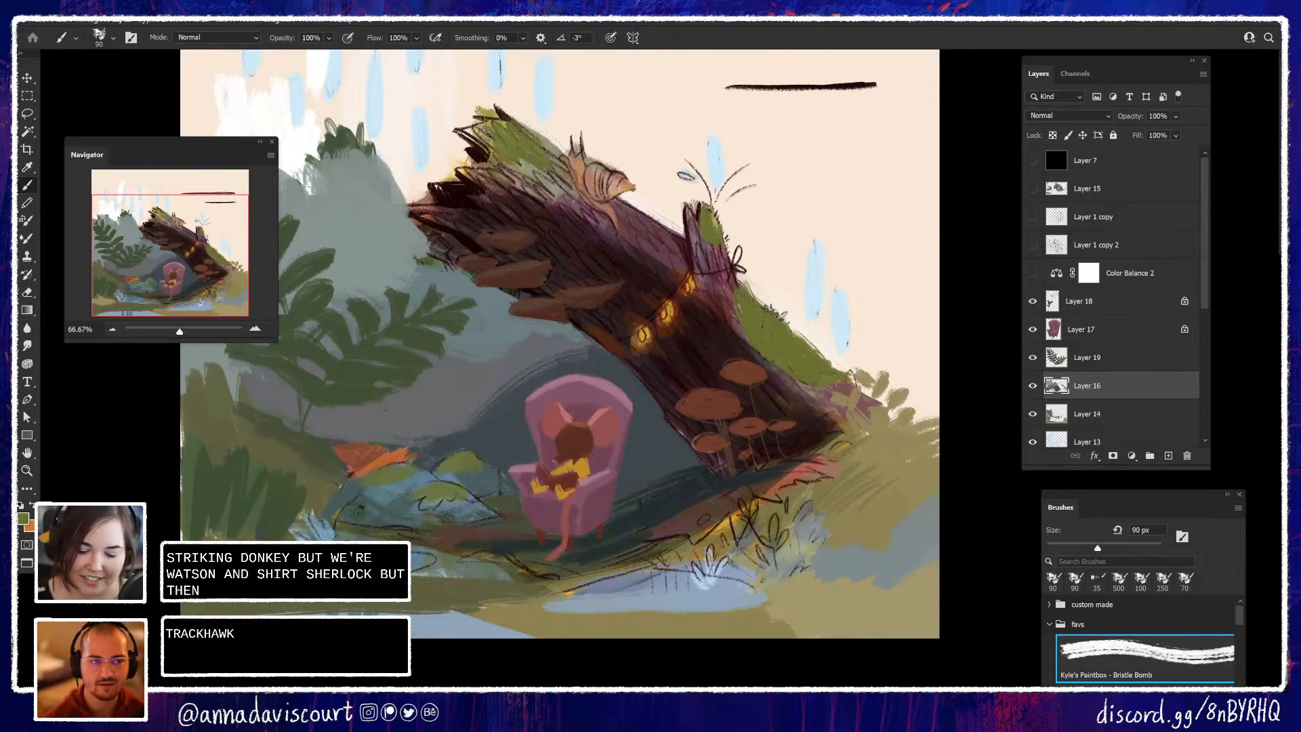
{"action": "left_click", "coordinate": [490, 116], "text": "alt"}
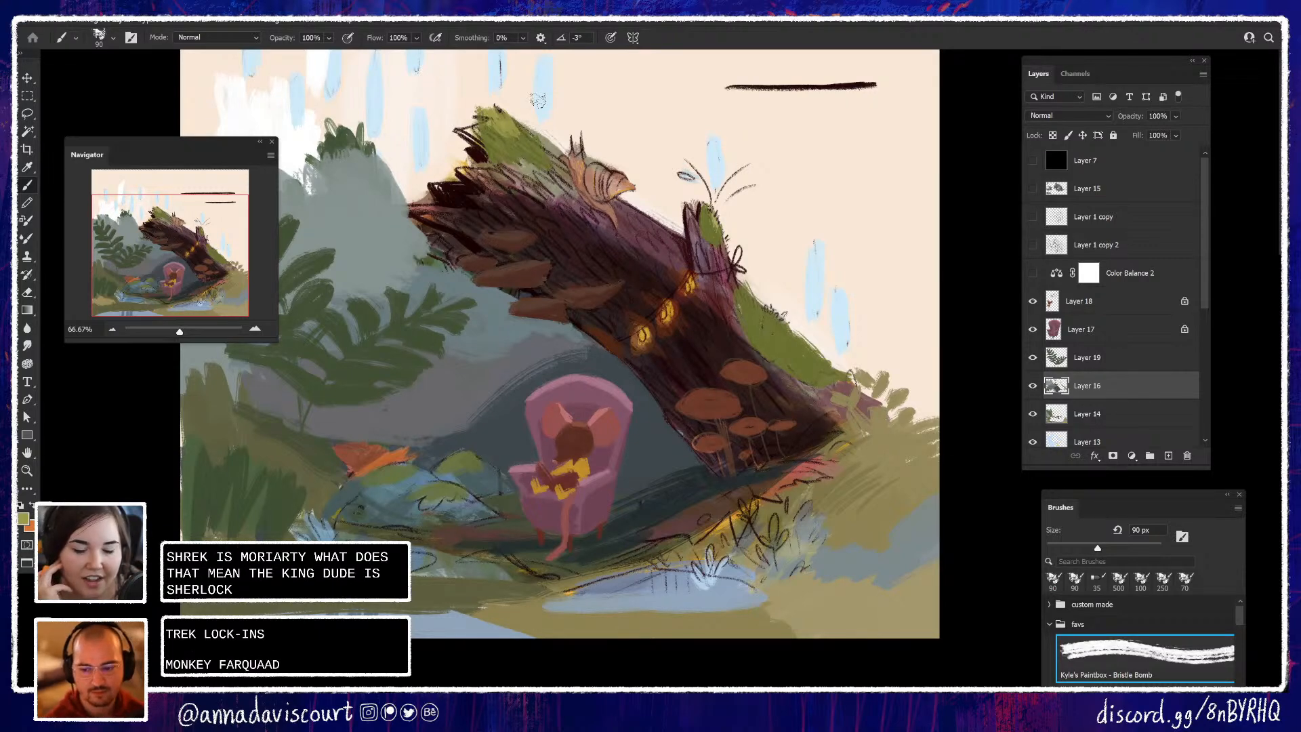
Refine the log's bark and extend its jagged broken end on Layer 16 with dark browns and purples sampled from the log
{"action": "key", "text": "Tab"}
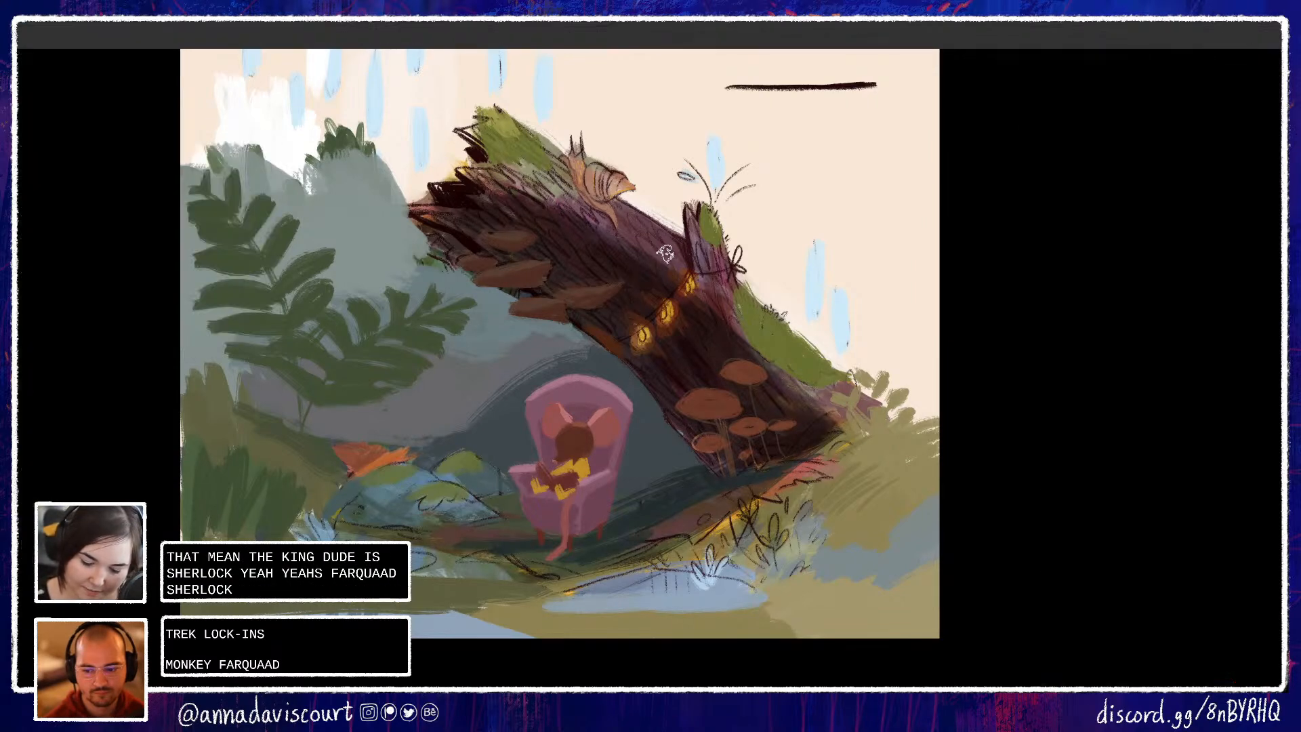
{"action": "key", "text": "Tab"}
{"action": "left_click", "coordinate": [653, 260], "text": "alt"}
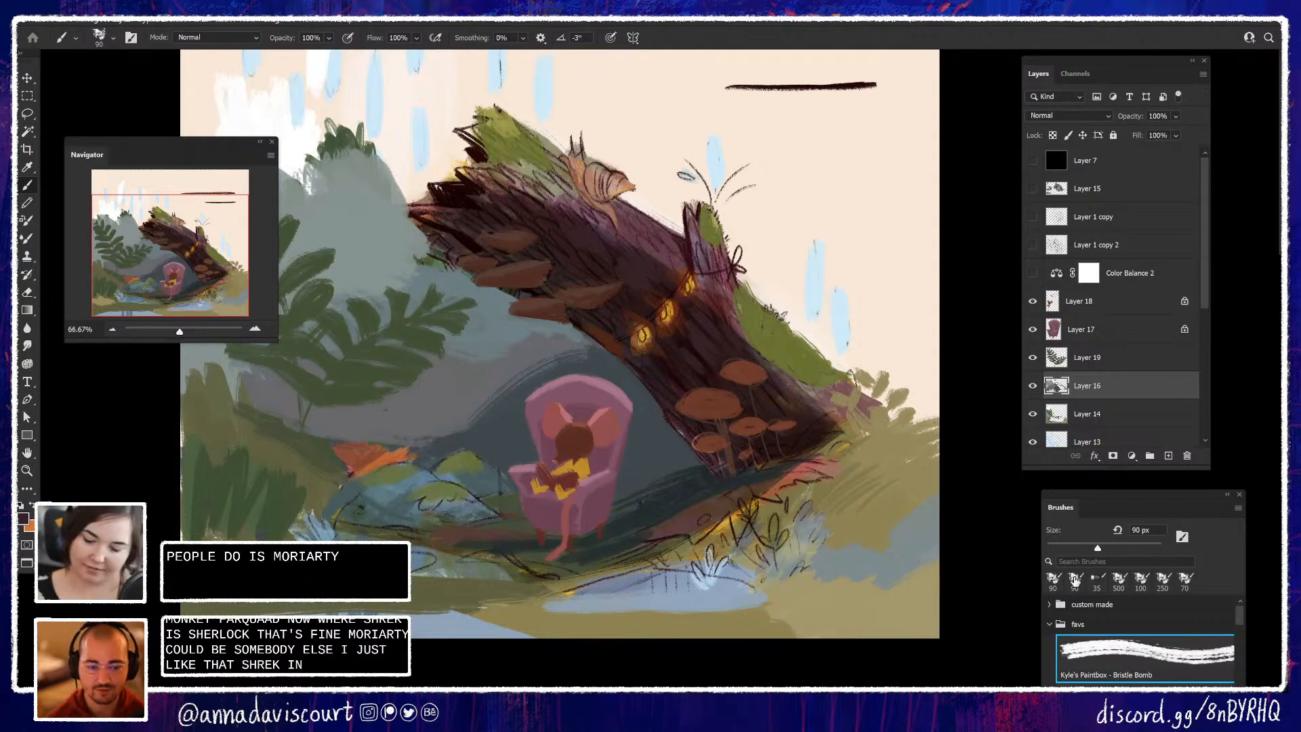
{"action": "left_click_drag", "start_coordinate": [649, 313], "coordinate": [739, 360]}
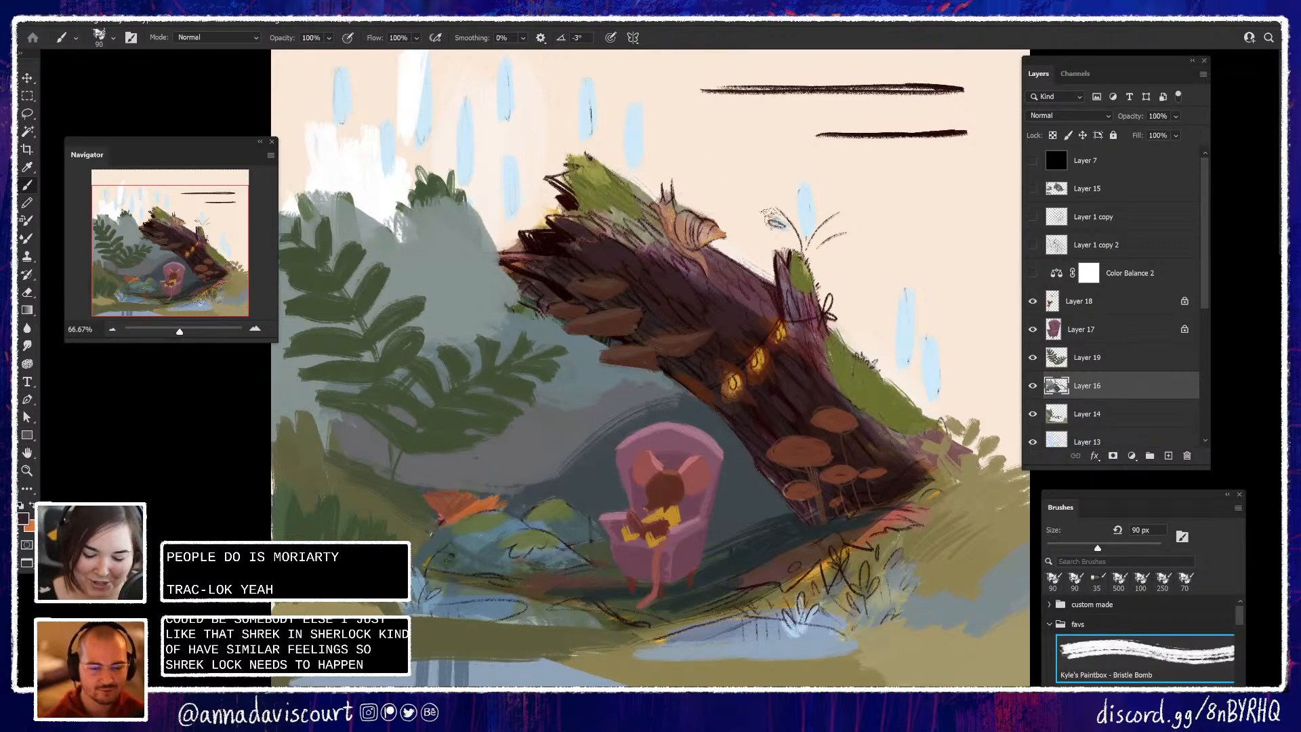
{"action": "left_click", "coordinate": [729, 321], "text": "alt"}
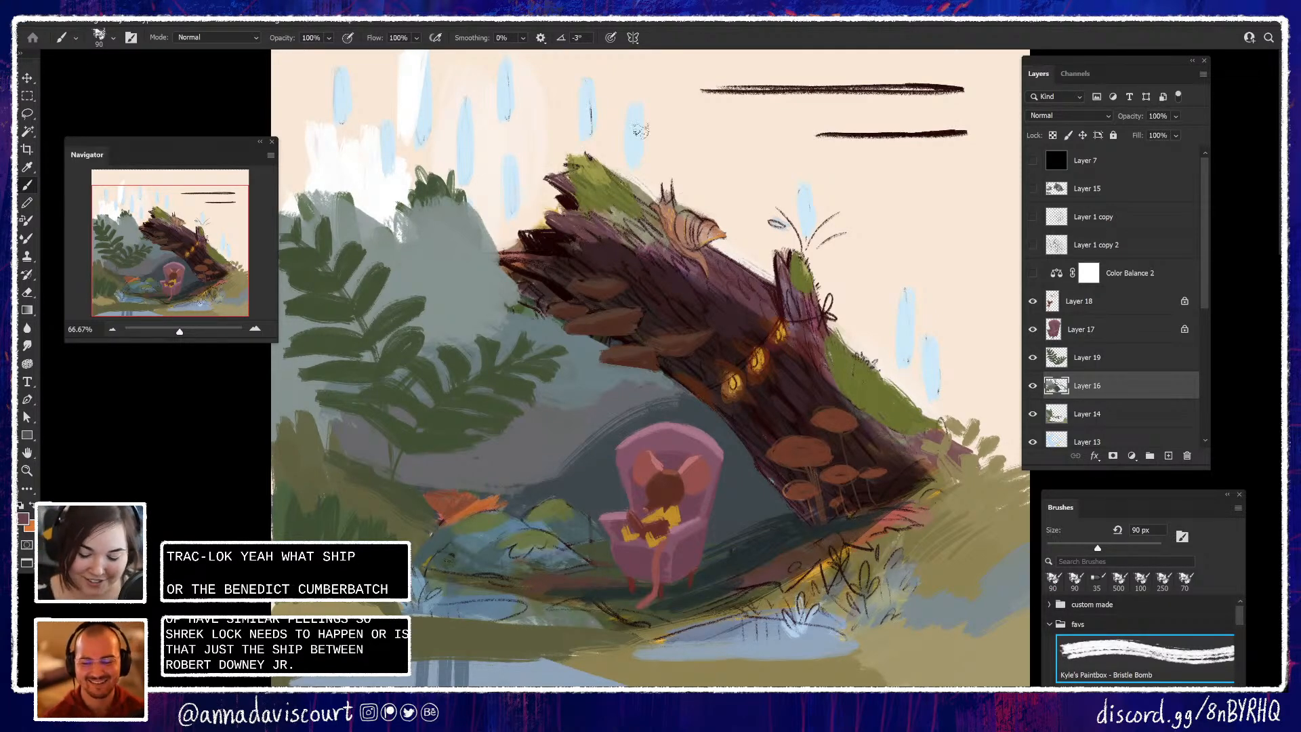
{"action": "left_click", "coordinate": [537, 254], "text": "alt"}
{"action": "mouse_move", "coordinate": [552, 263]}
{"action": "left_mouse_down"}
{"action": "mouse_move", "coordinate": [494, 256]}
{"action": "mouse_move", "coordinate": [540, 275]}
{"action": "left_mouse_up"}
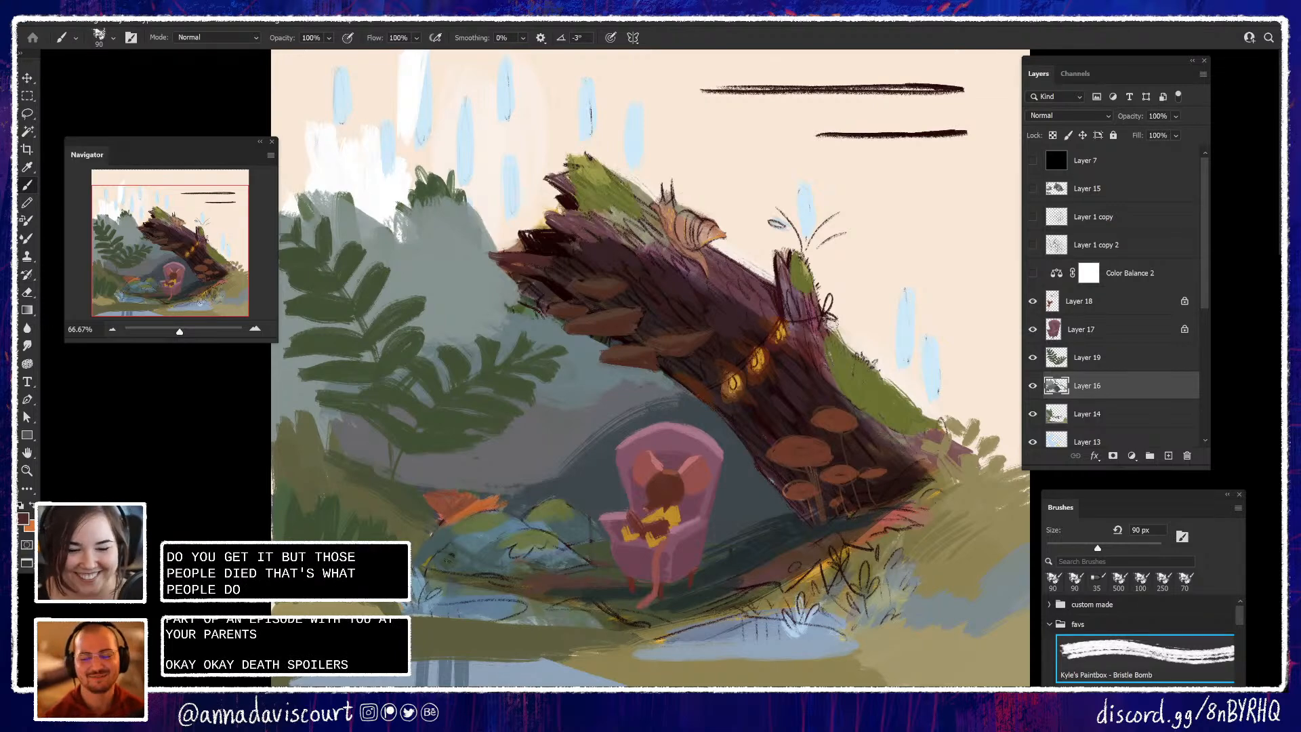
Mix a warmer olive (#726c29) from the sampled moss colour and paint it into the moss along the log's right edge
{"action": "left_click_drag", "start_coordinate": [946, 371], "coordinate": [888, 369]}
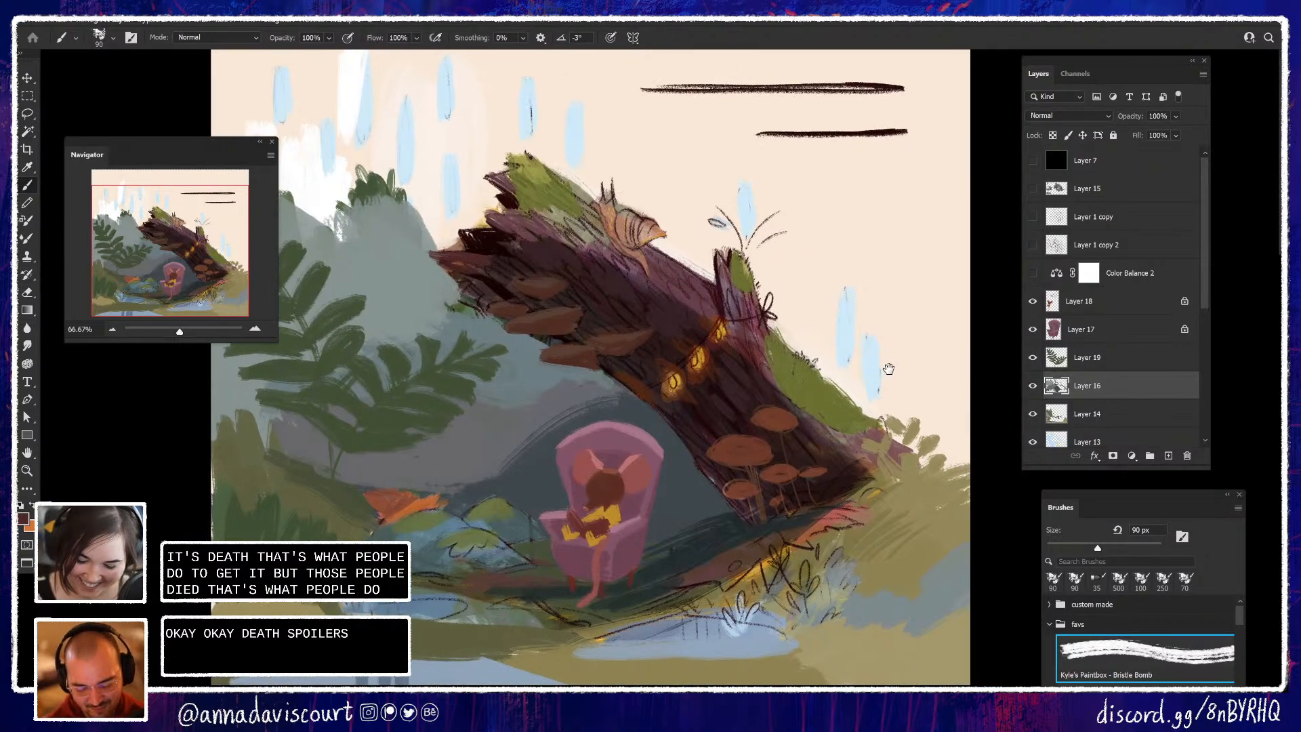
{"action": "left_click", "coordinate": [24, 517]}
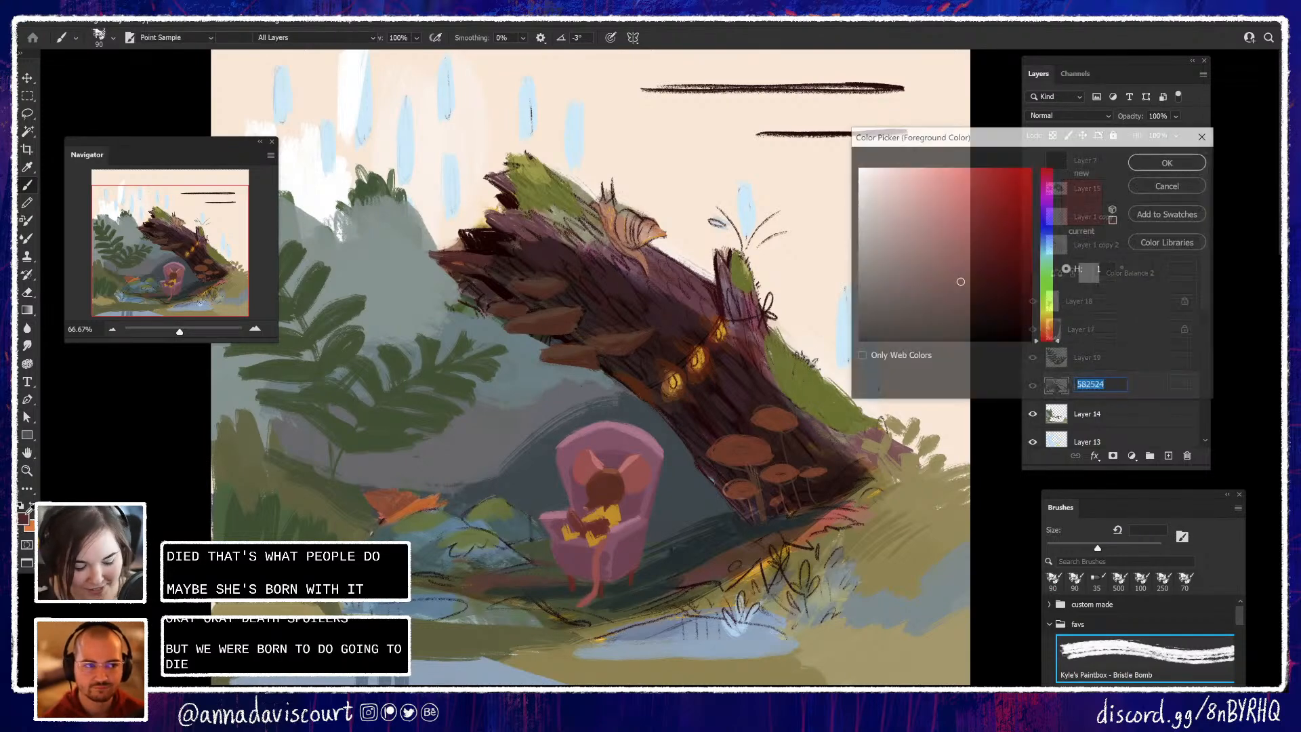
{"action": "left_click", "coordinate": [817, 384]}
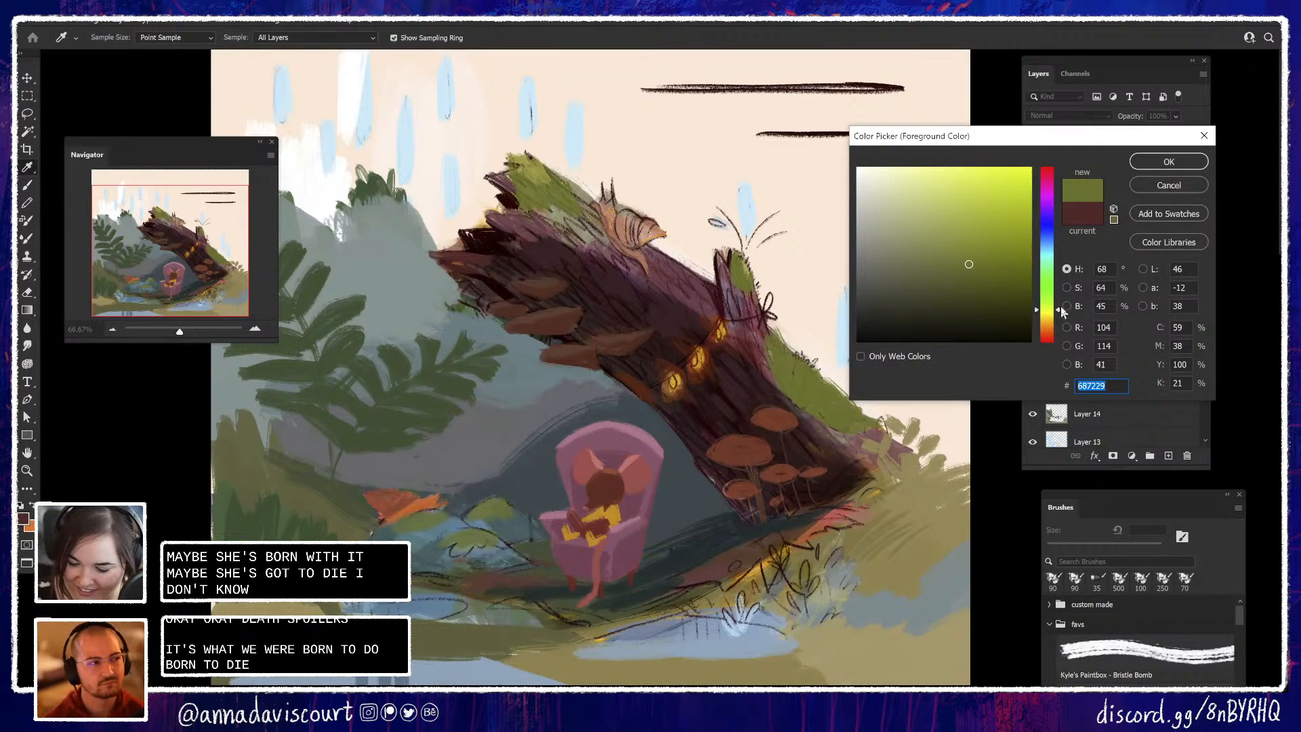
{"action": "left_click_drag", "start_coordinate": [1058, 311], "coordinate": [1058, 315]}
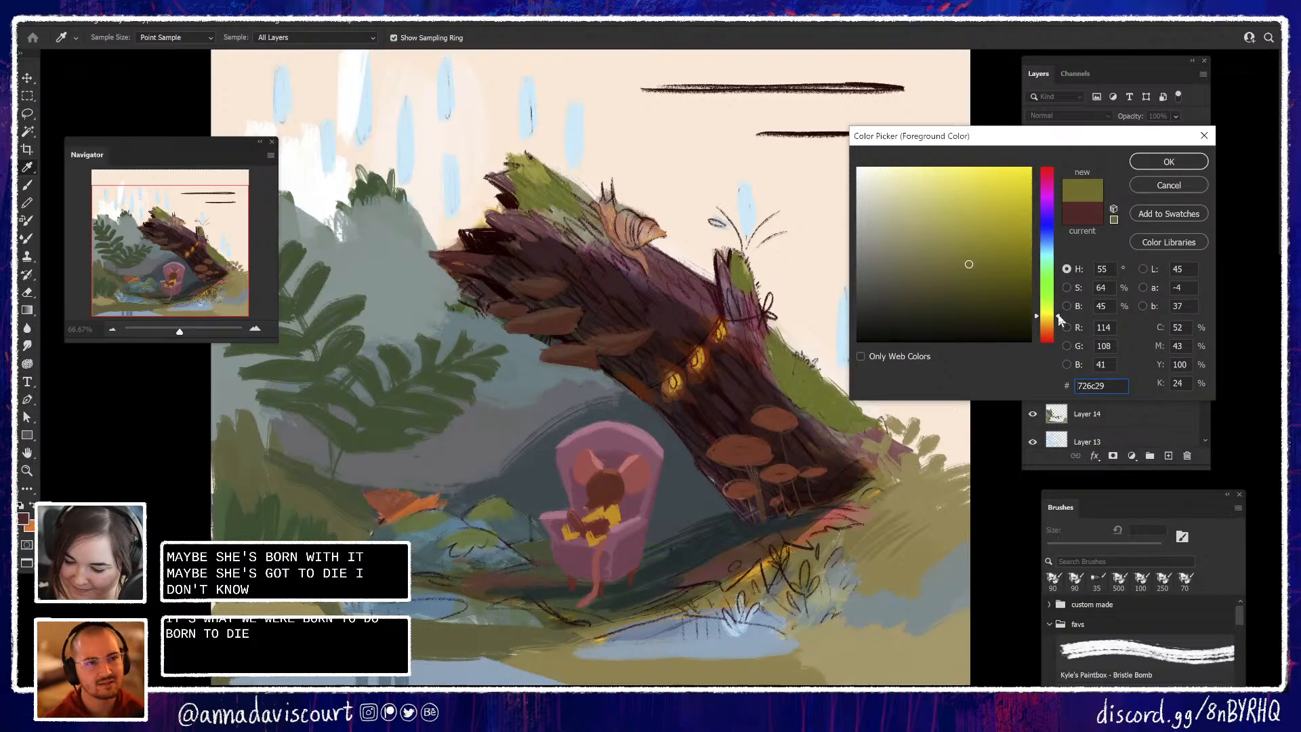
{"action": "left_click", "coordinate": [1147, 168]}
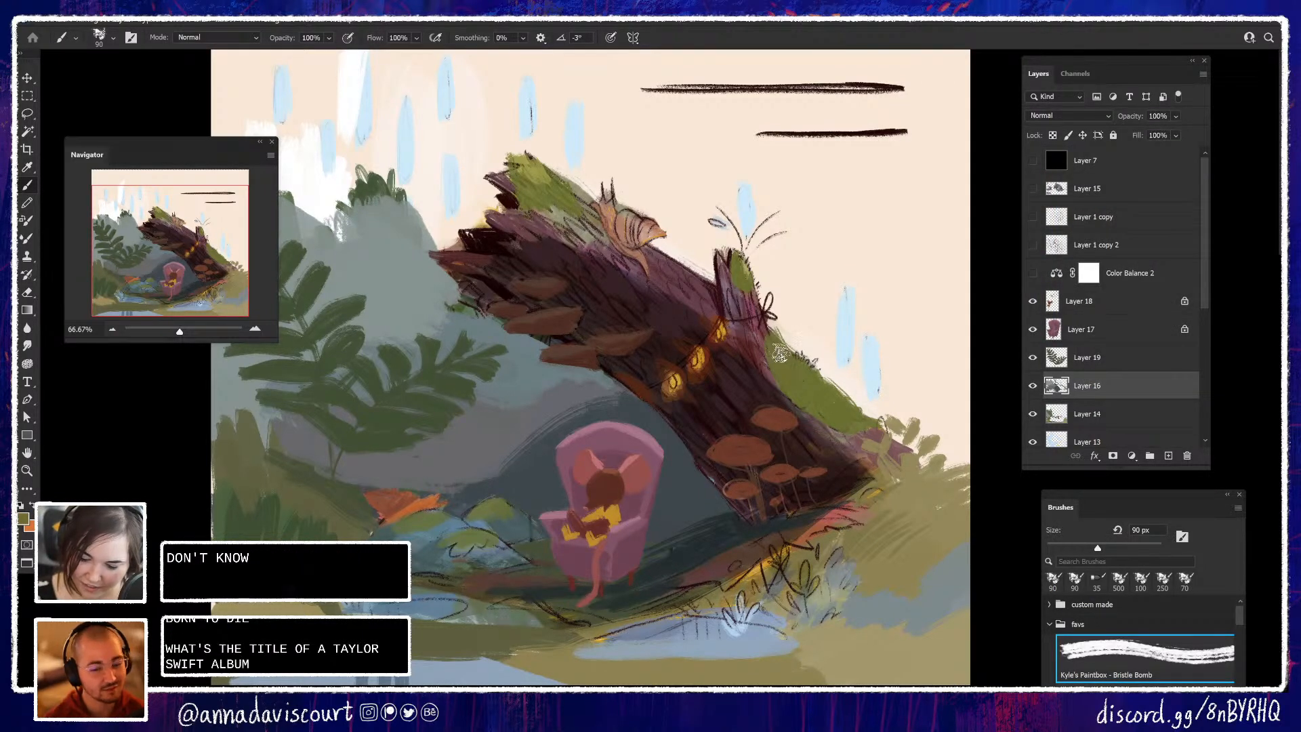
{"action": "left_click_drag", "start_coordinate": [780, 353], "coordinate": [810, 376]}
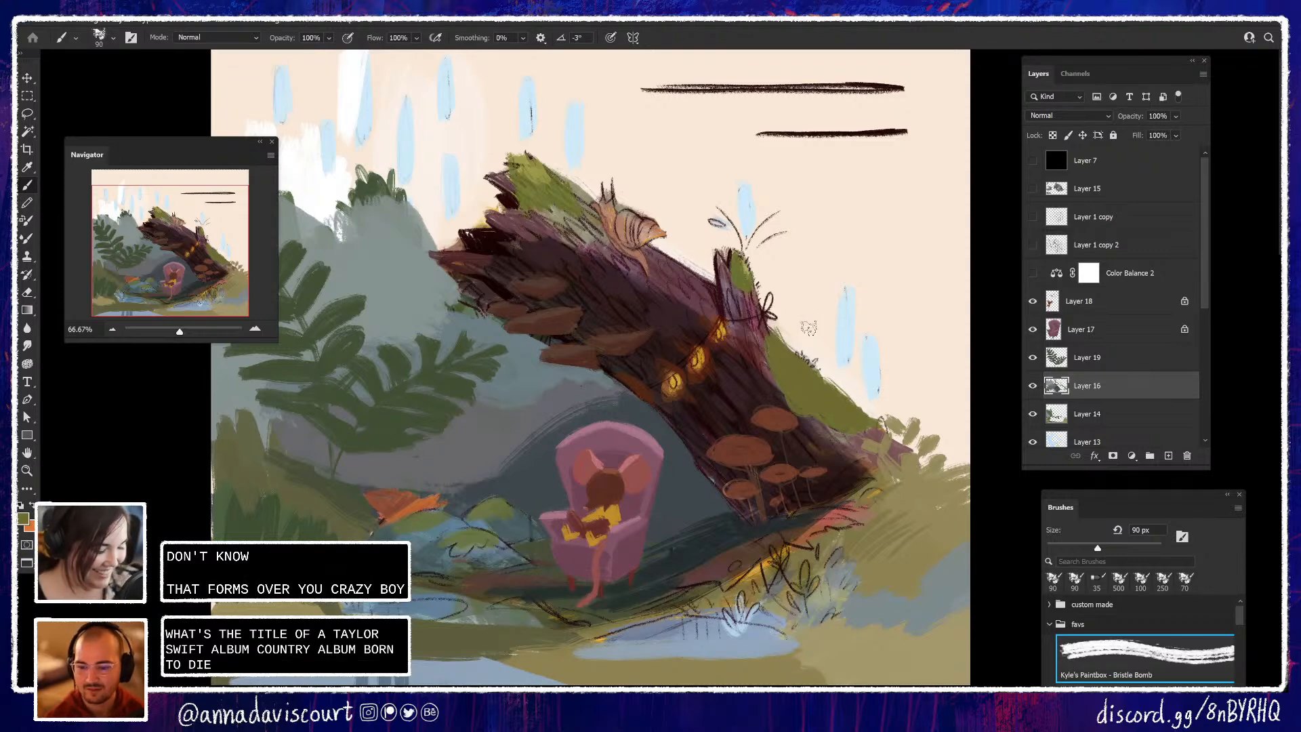
Blend the moss into the bark down the log's right side with sampled purple, brown and olive strokes
{"action": "left_click", "coordinate": [767, 338], "text": "alt"}
{"action": "mouse_move", "coordinate": [766, 339]}
{"action": "left_mouse_down"}
{"action": "mouse_move", "coordinate": [765, 366]}
{"action": "mouse_move", "coordinate": [767, 340]}
{"action": "mouse_move", "coordinate": [789, 388]}
{"action": "mouse_move", "coordinate": [821, 390]}
{"action": "mouse_move", "coordinate": [789, 401]}
{"action": "mouse_move", "coordinate": [850, 436]}
{"action": "mouse_move", "coordinate": [831, 412]}
{"action": "mouse_move", "coordinate": [861, 427]}
{"action": "left_mouse_up"}
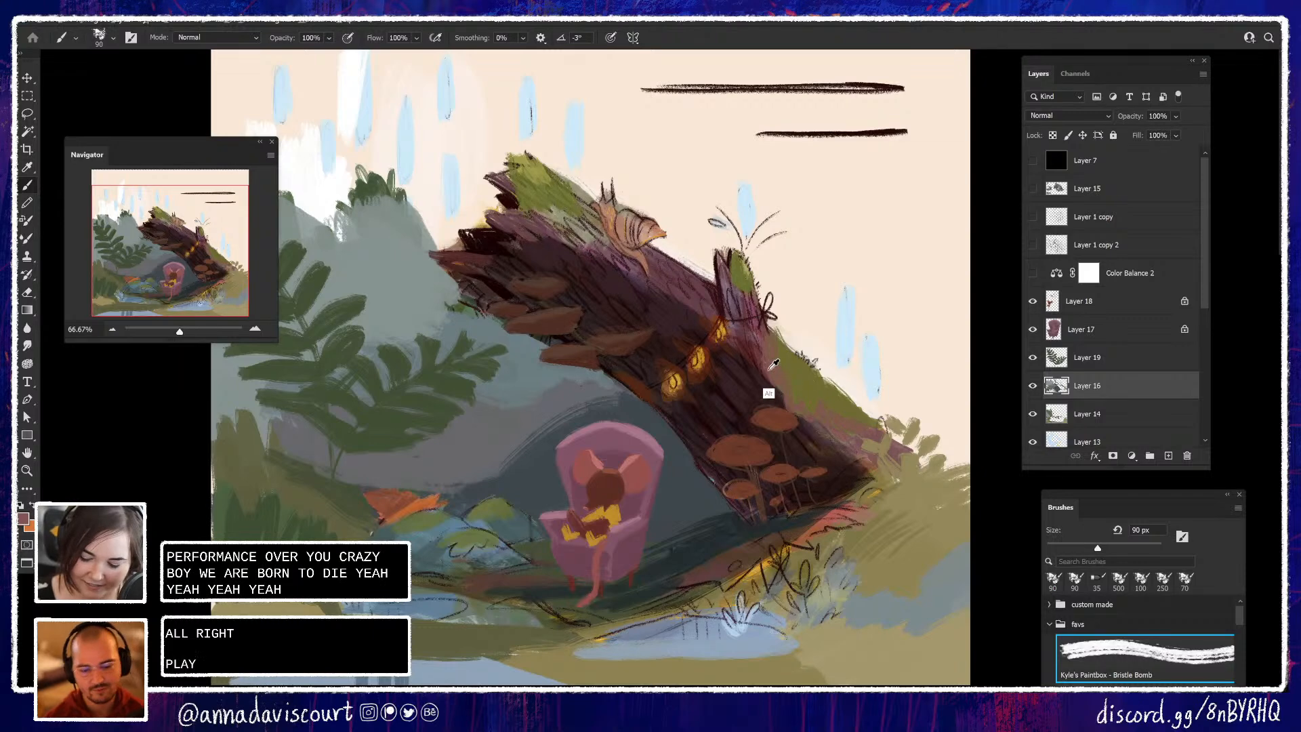
{"action": "left_click", "coordinate": [770, 369], "text": "alt"}
{"action": "left_click", "coordinate": [747, 353], "text": "alt"}
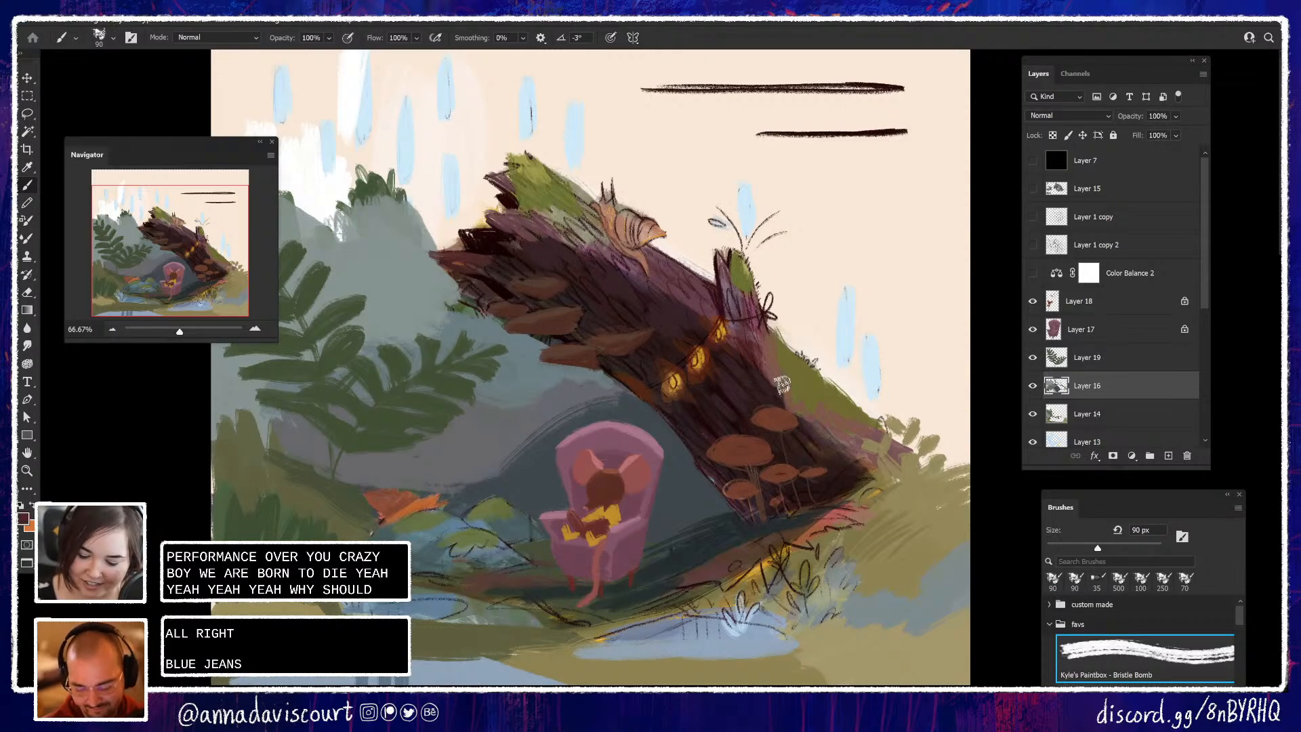
{"action": "left_click_drag", "start_coordinate": [777, 382], "coordinate": [821, 440]}
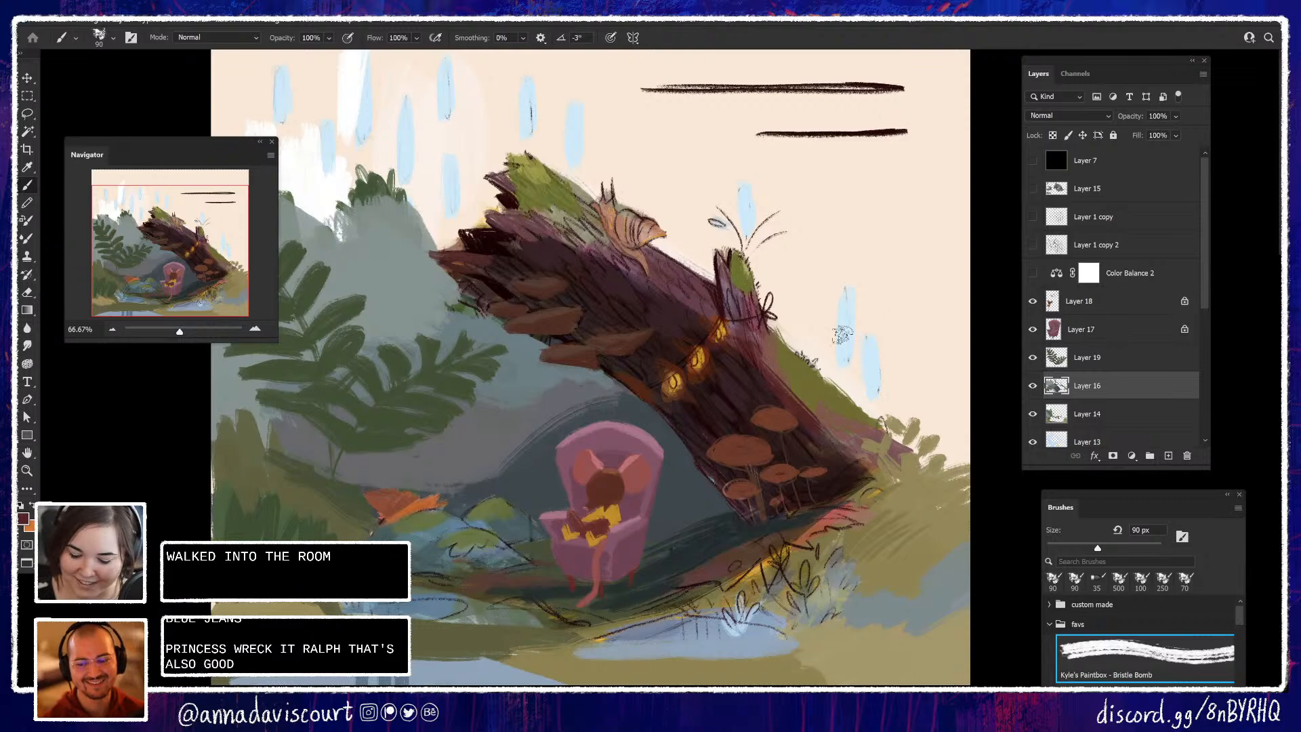
{"action": "left_click", "coordinate": [765, 356], "text": "alt"}
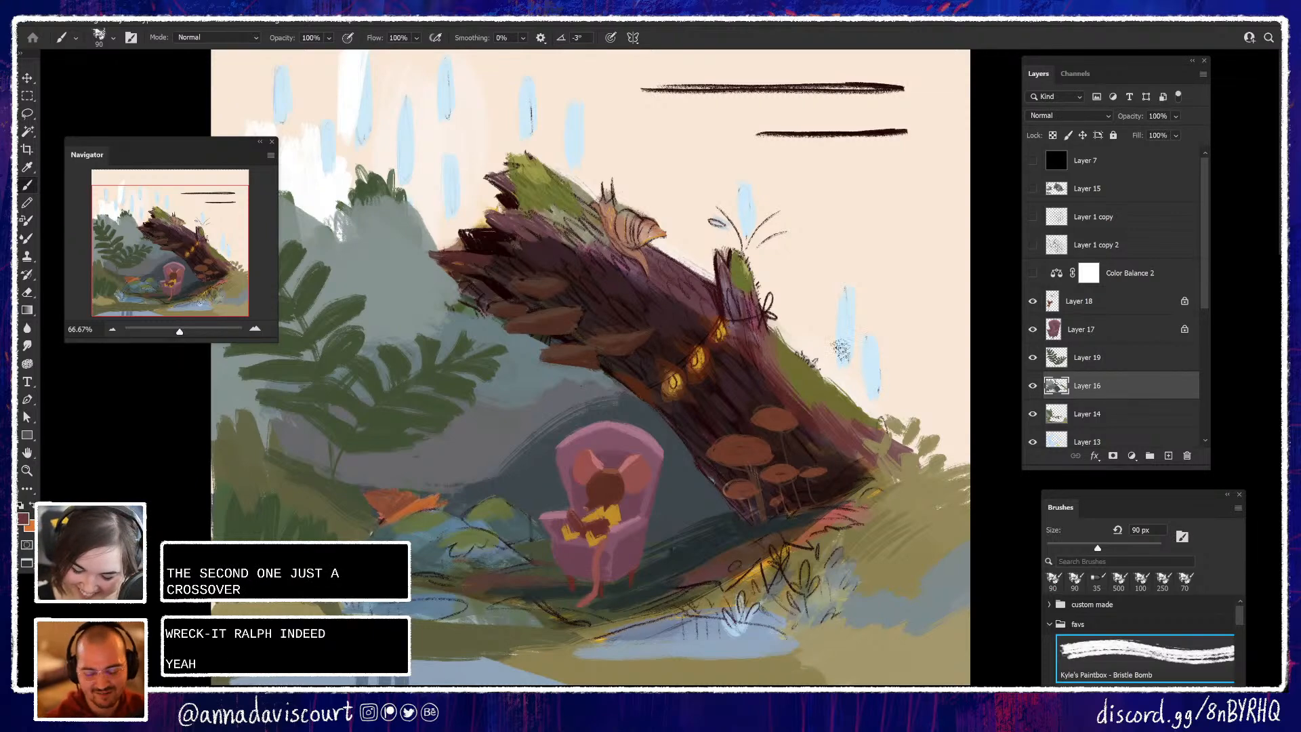
{"action": "left_click", "coordinate": [783, 382], "text": "alt"}
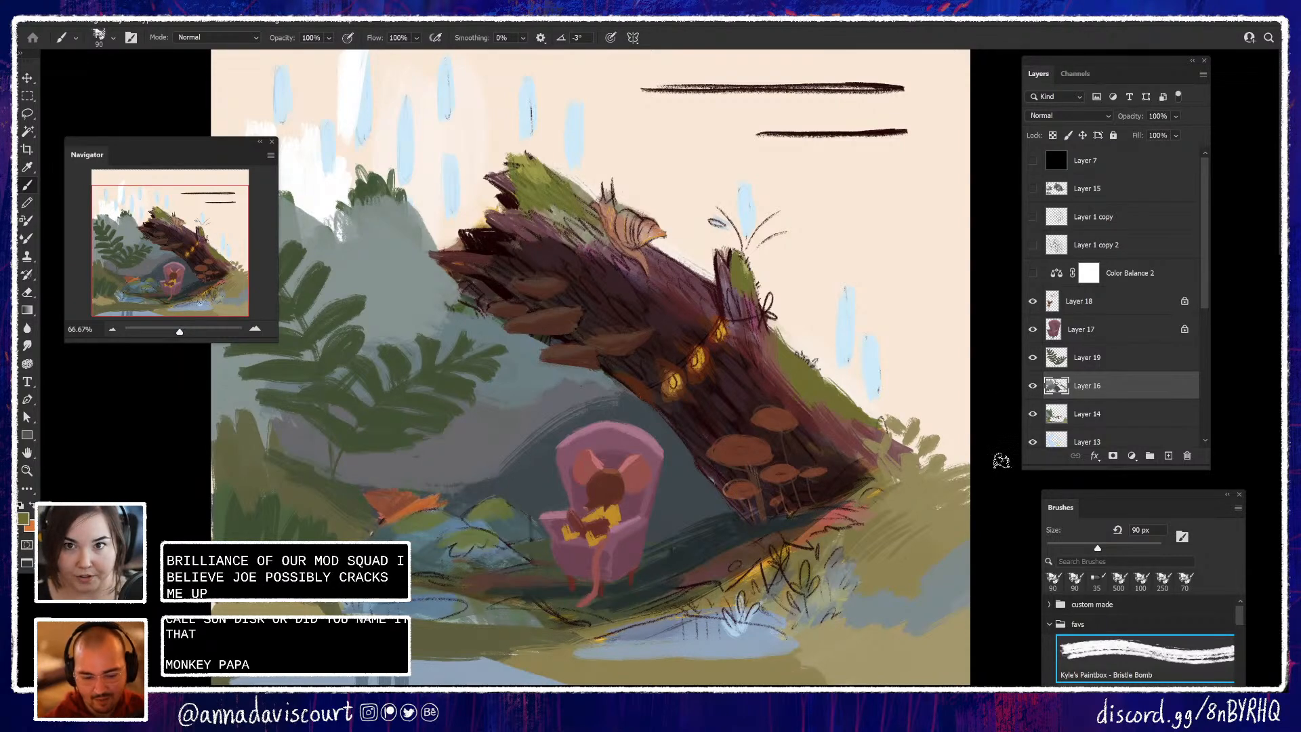
Paint olive grass strokes over the bank and blue-grey patch beyond the log's lower end on Layer 16
{"action": "left_click_drag", "start_coordinate": [804, 525], "coordinate": [868, 493]}
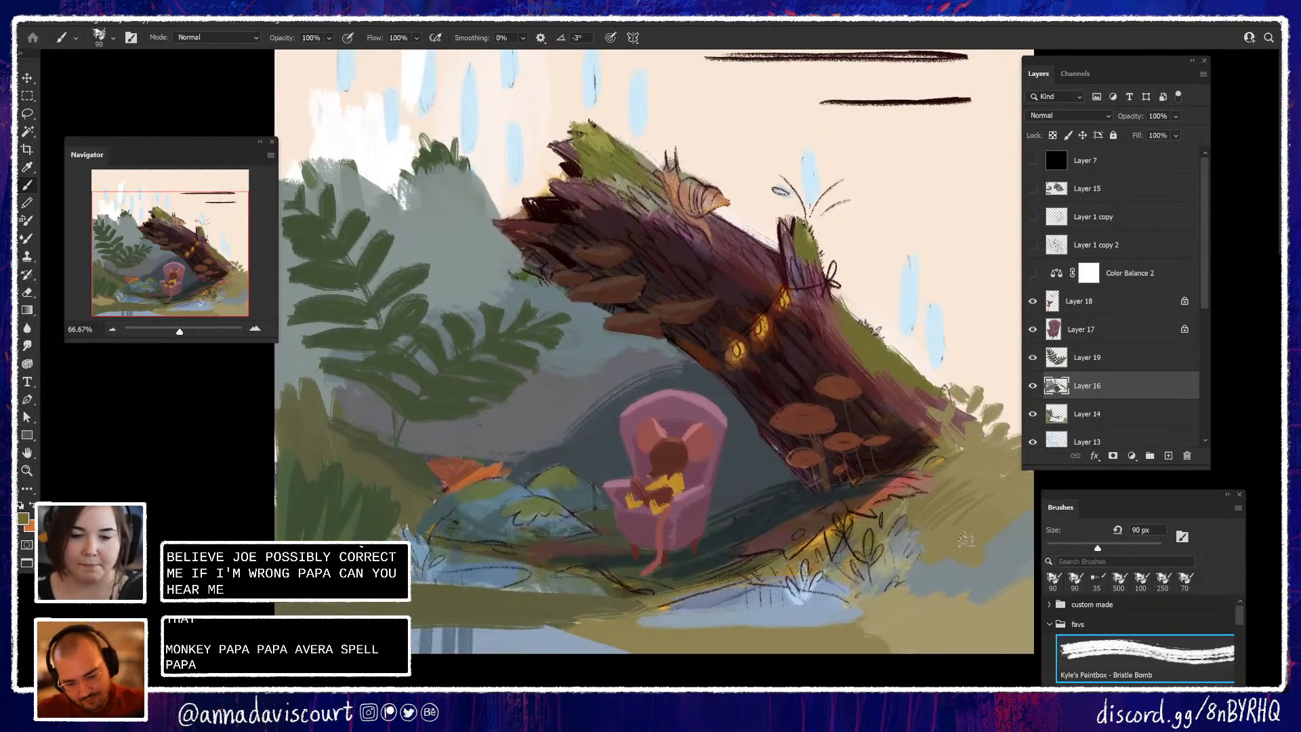
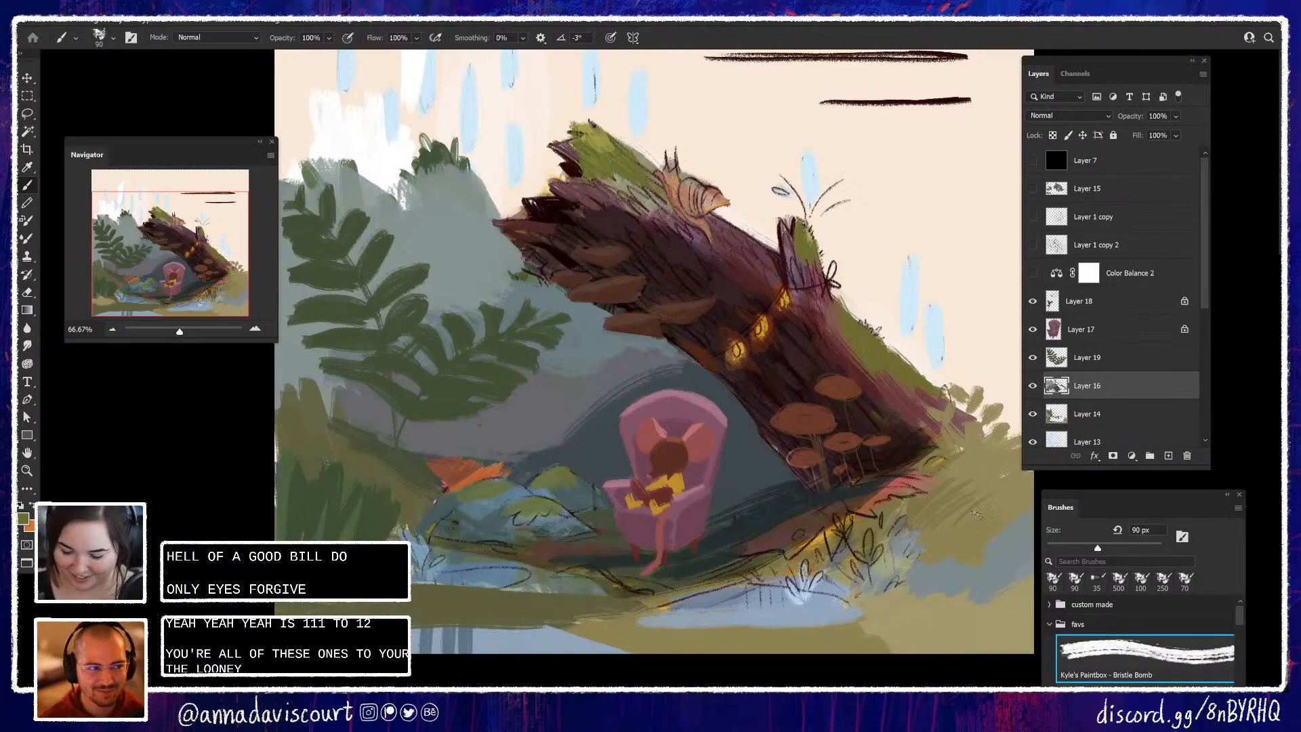
{"action": "left_click_drag", "start_coordinate": [1003, 522], "coordinate": [983, 475]}
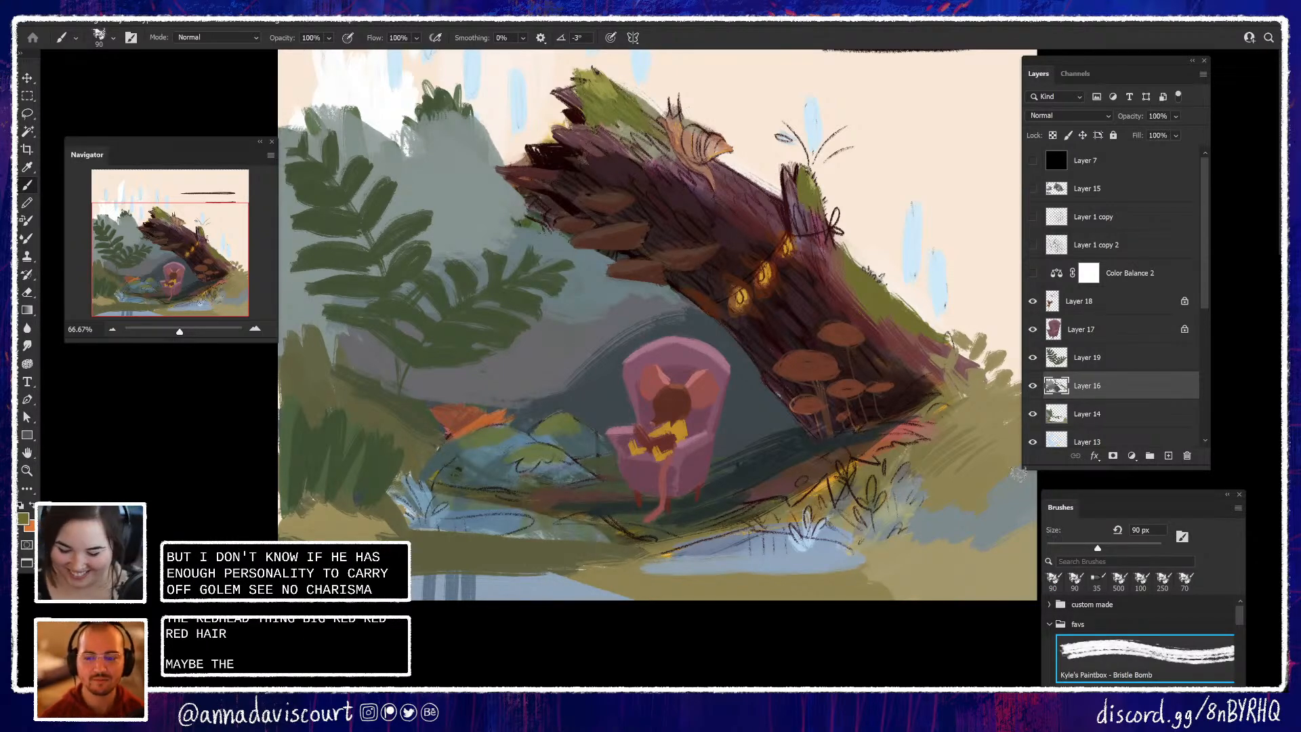
{"action": "left_click_drag", "start_coordinate": [907, 437], "coordinate": [951, 436]}
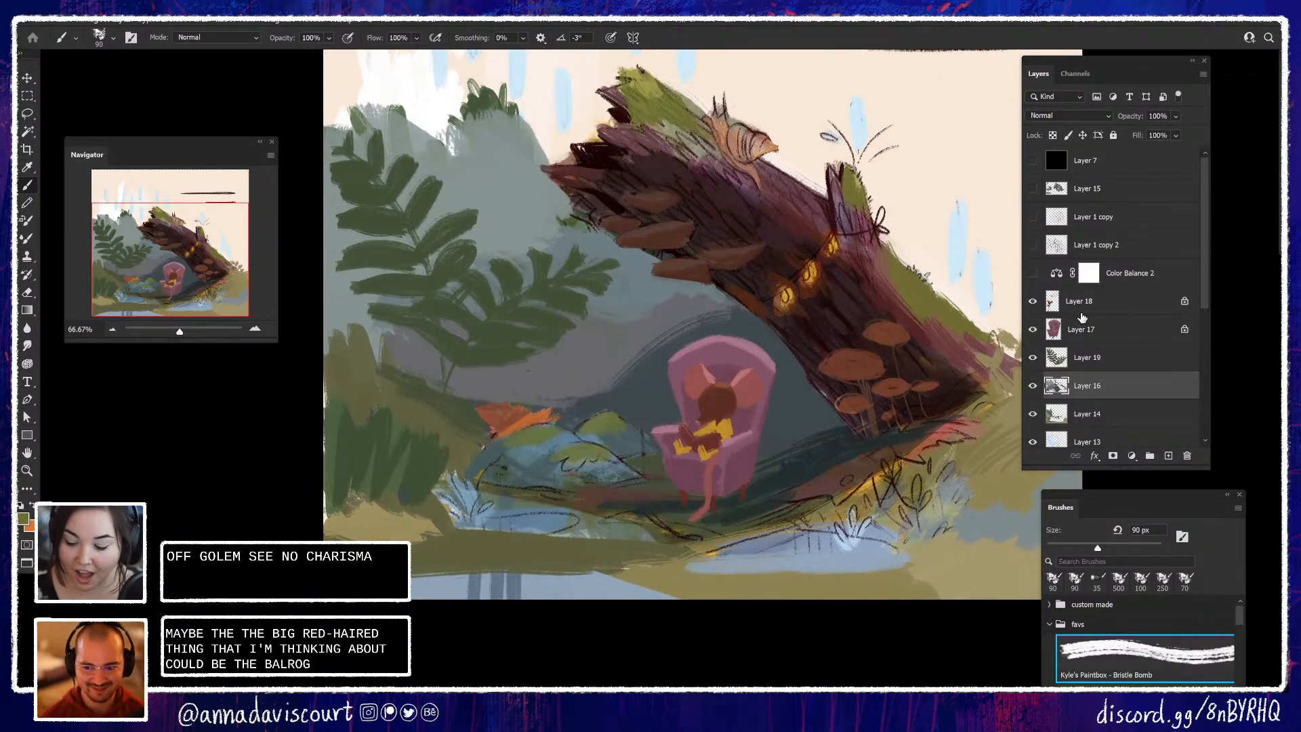
Paint the mouse's dark eyes and nose on Layer 18 using a 35 px brush and a colour sampled from the log
{"action": "left_click", "coordinate": [1077, 355]}
{"action": "left_click", "coordinate": [1109, 308]}
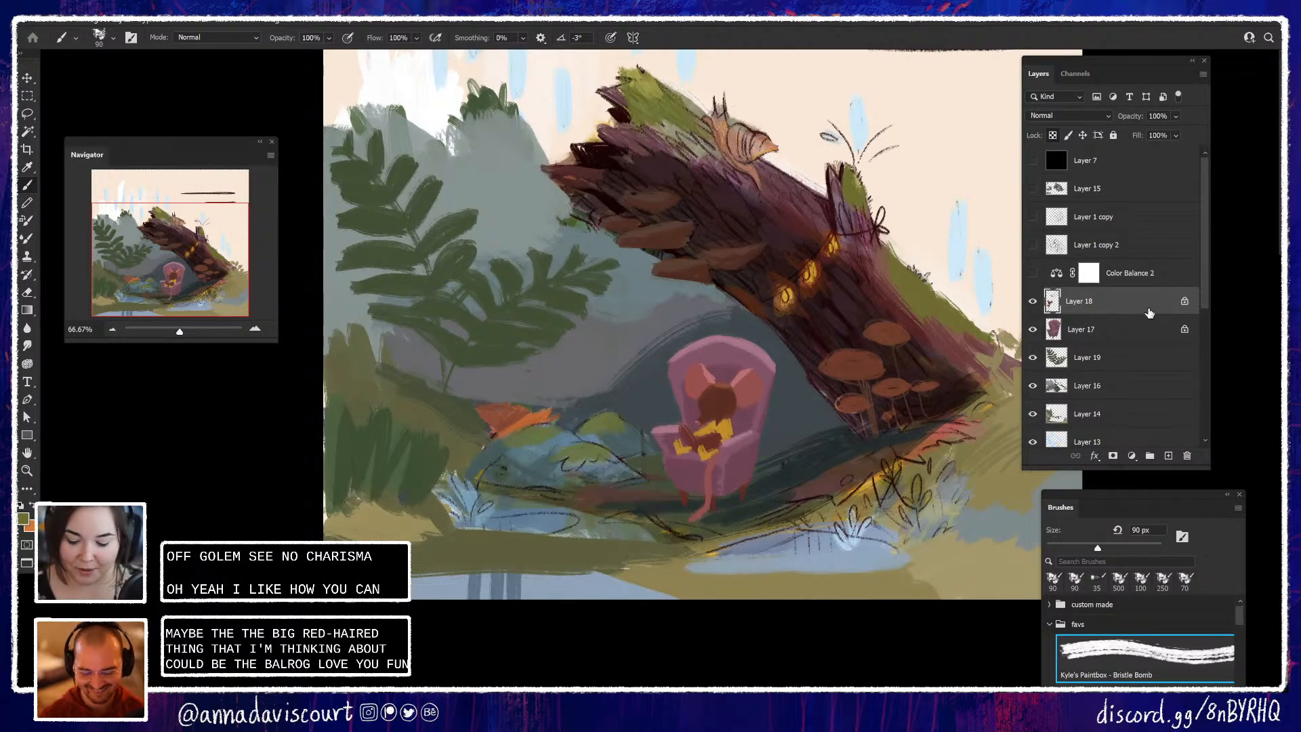
{"action": "left_click", "coordinate": [1096, 580]}
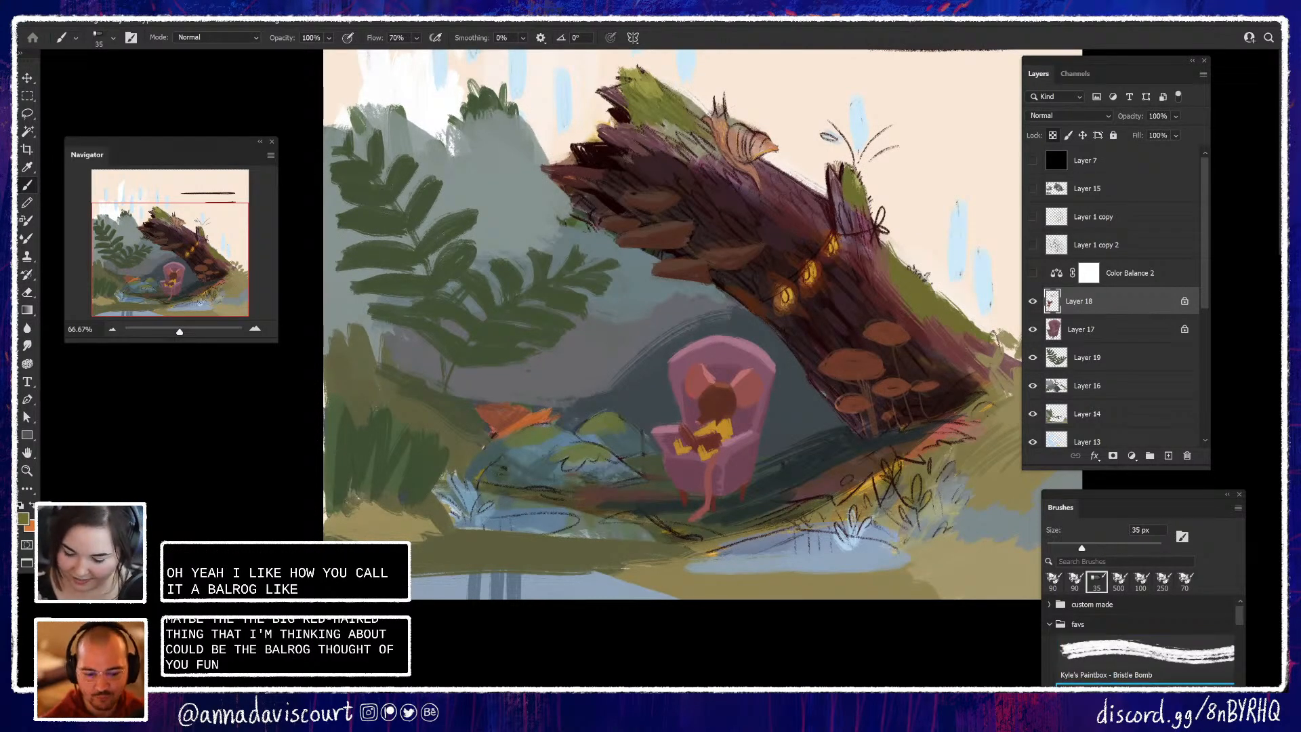
{"action": "left_click", "coordinate": [834, 294], "text": "alt"}
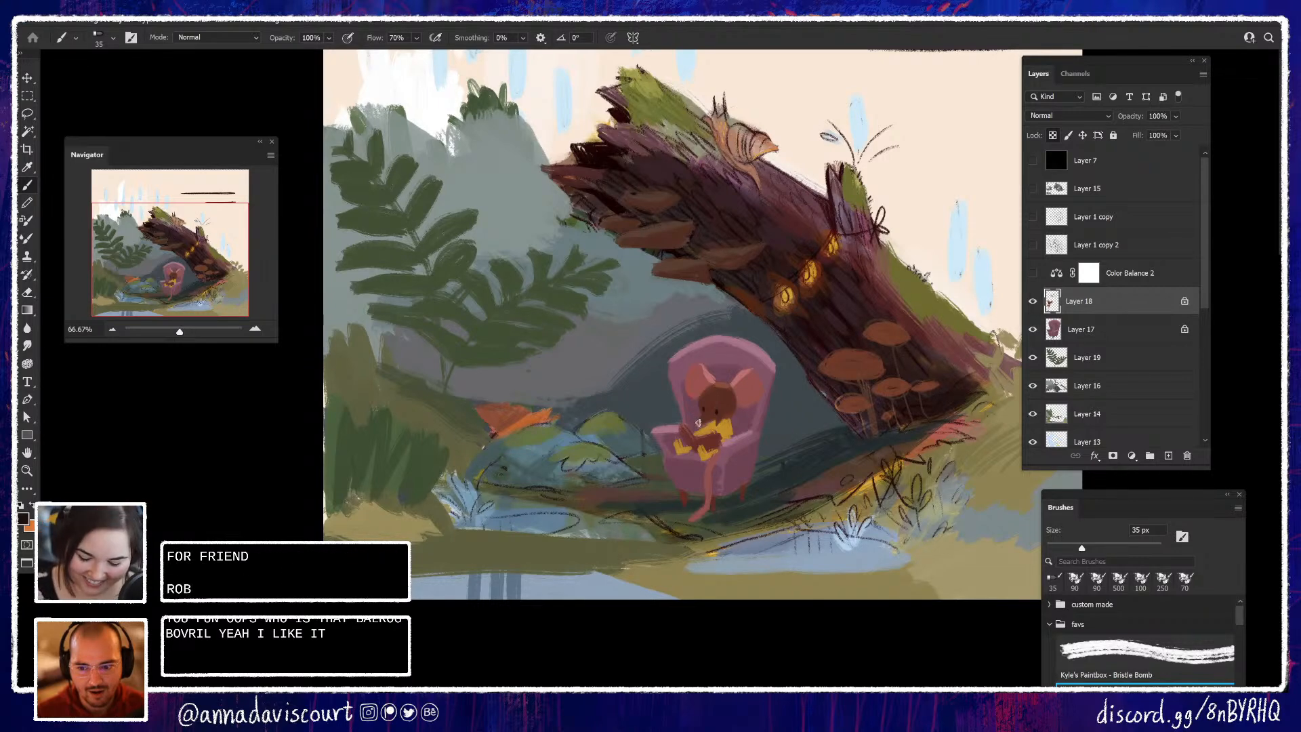
{"action": "left_click", "coordinate": [698, 422]}
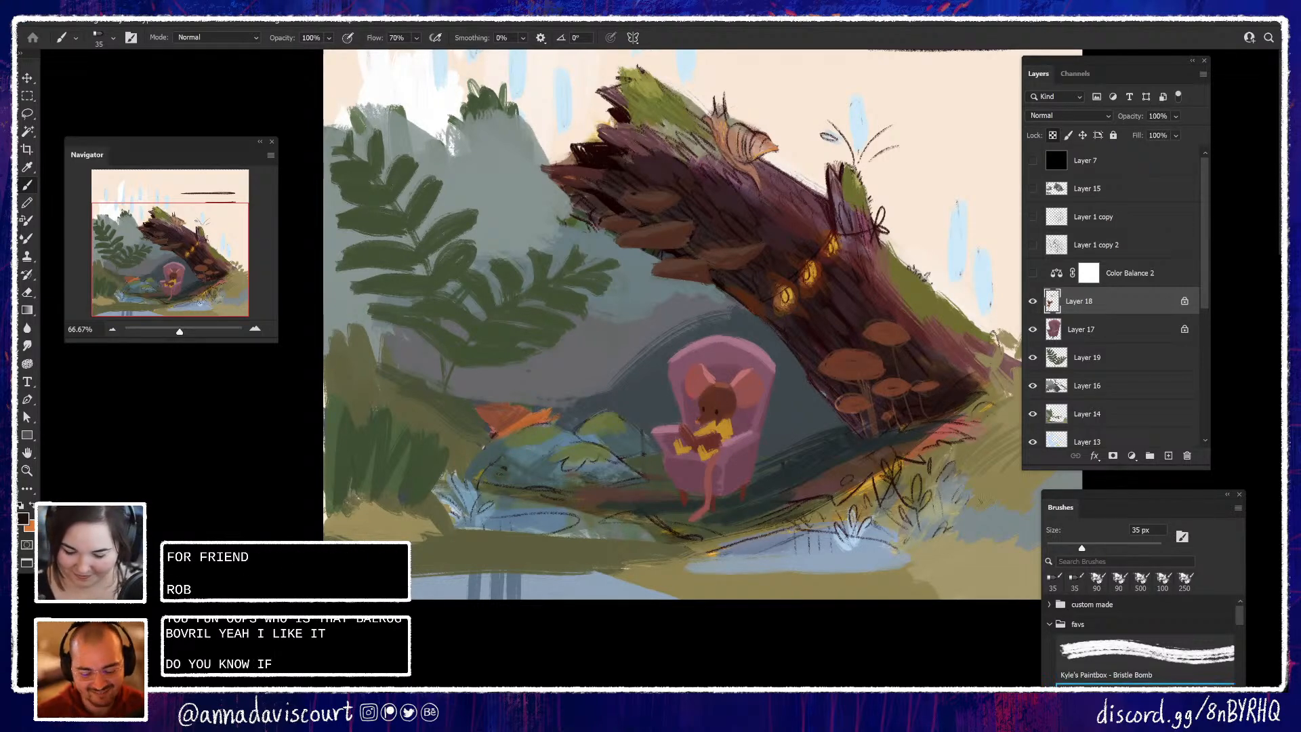
Shade the pink armchair's backrest and side on Layer 17 with purple using the 90 px bristle brush
{"action": "left_click", "coordinate": [742, 399], "text": "alt"}
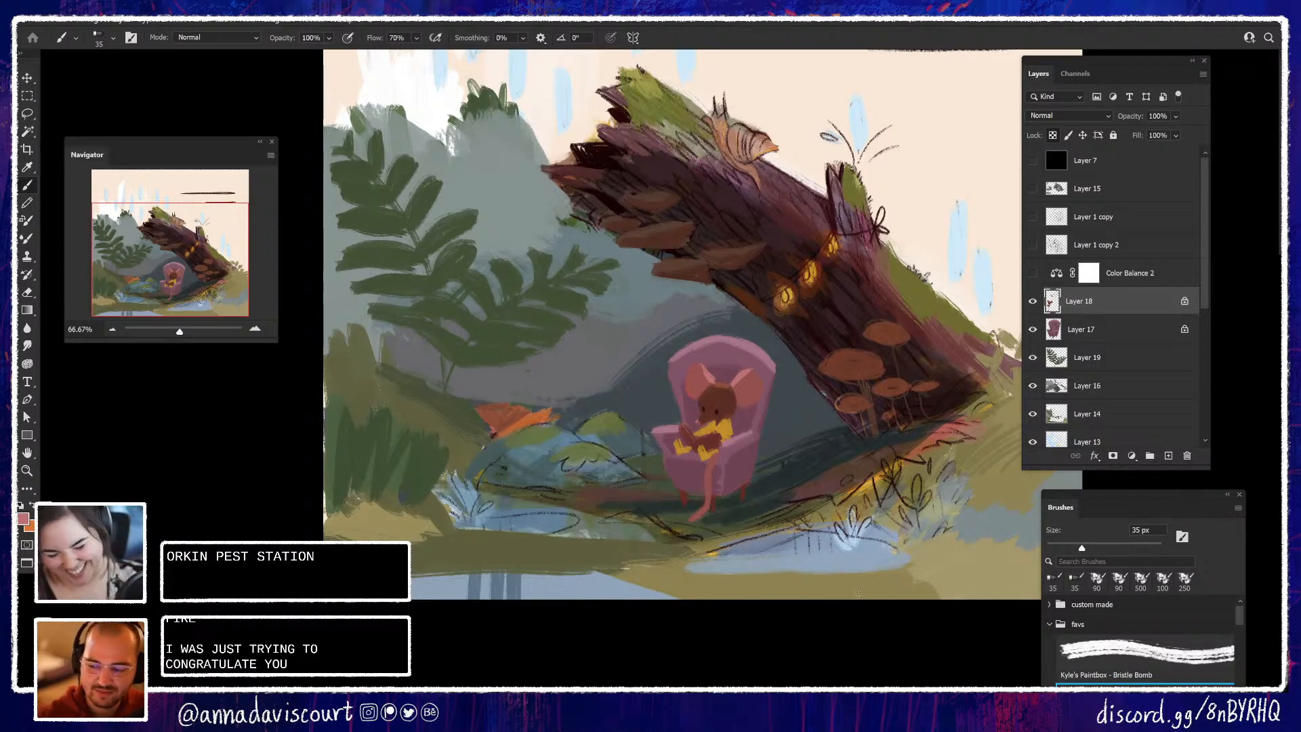
{"action": "left_click", "coordinate": [1105, 336]}
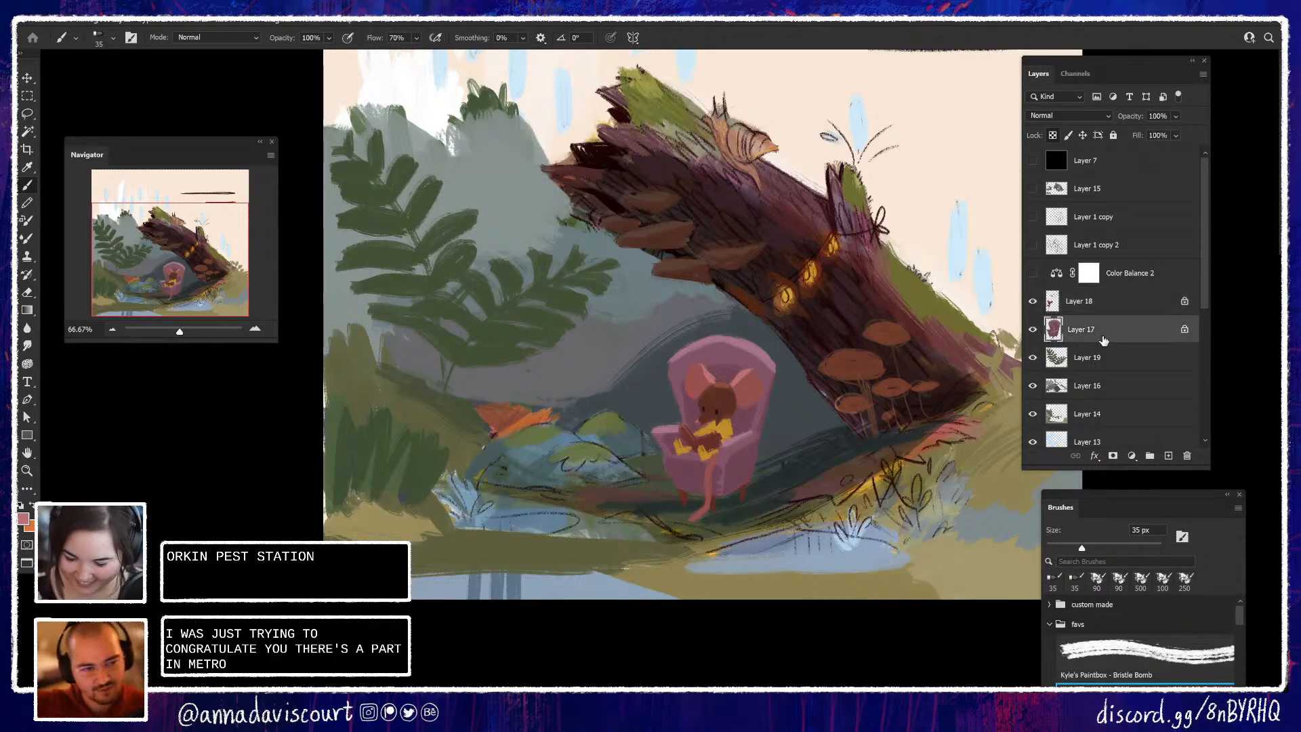
{"action": "left_click", "coordinate": [1096, 579]}
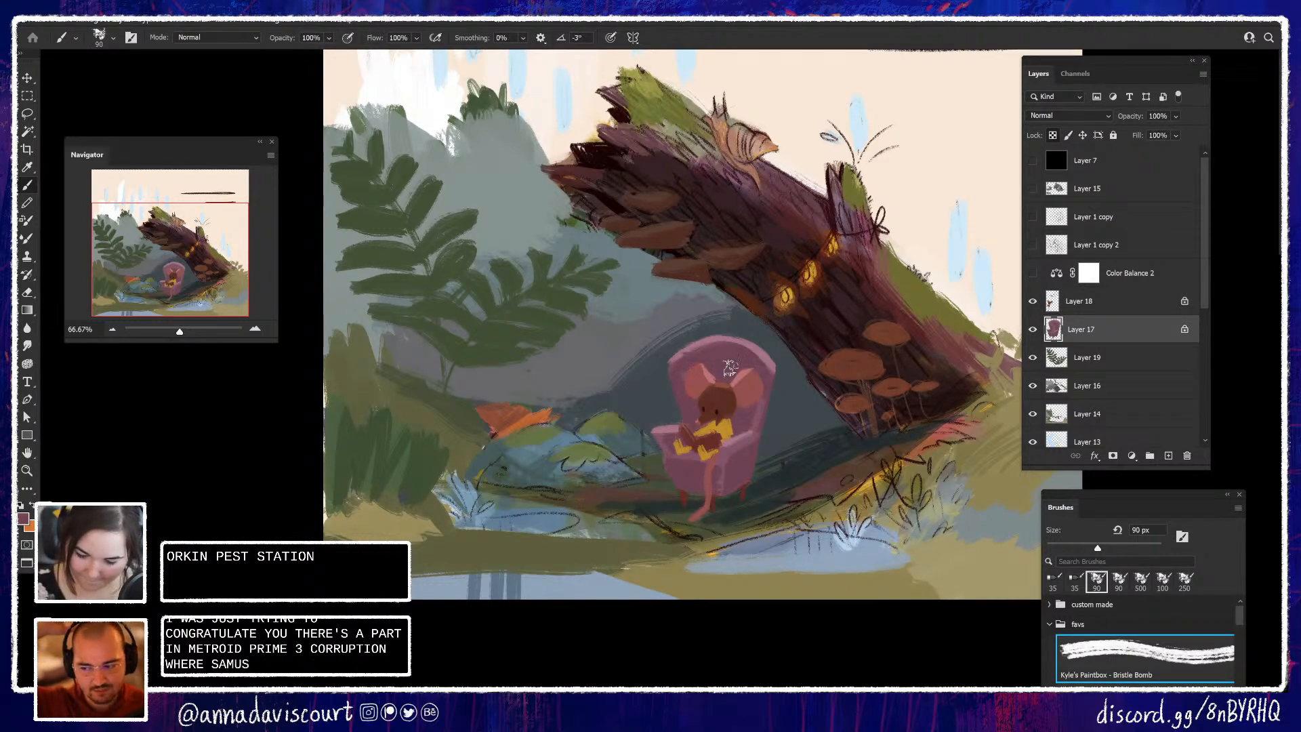
{"action": "left_click_drag", "start_coordinate": [776, 373], "coordinate": [781, 458]}
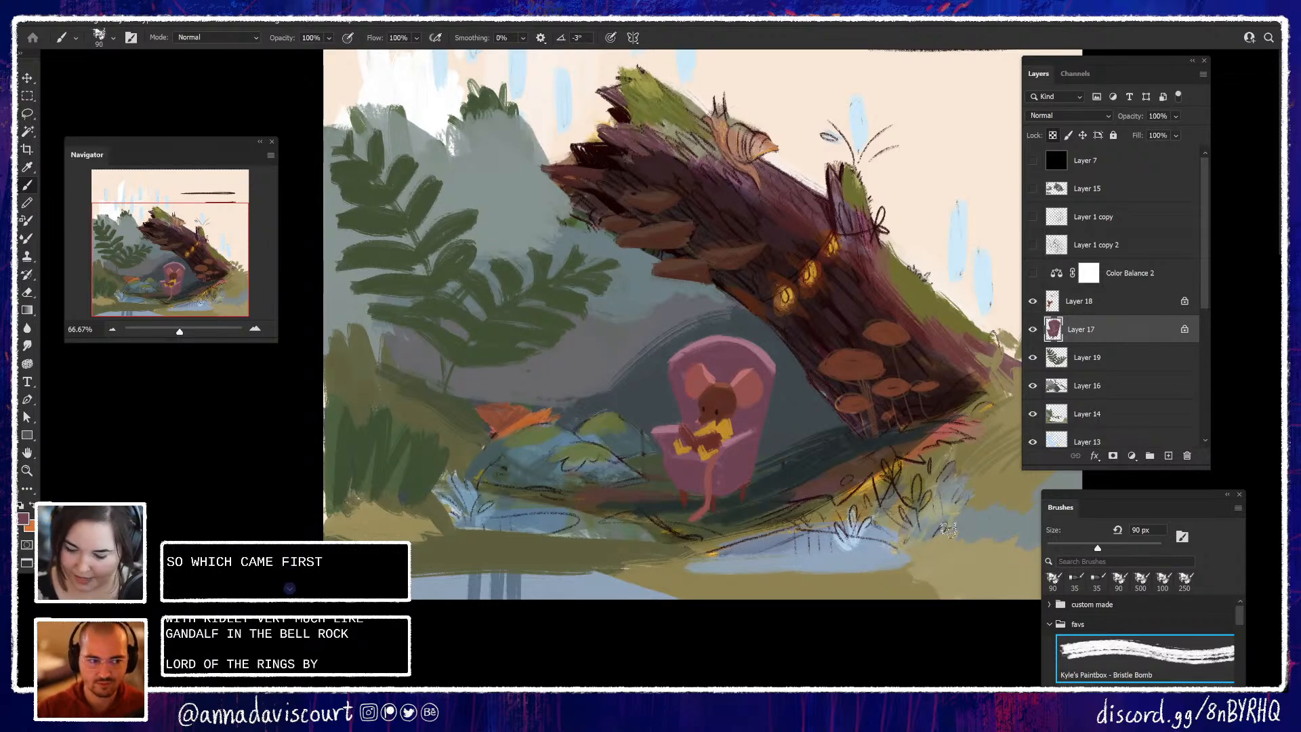
Block in the snail on top of the log on Layer 16 with orange tones sampled from the fallen leaf
{"action": "left_click", "coordinate": [1101, 304]}
{"action": "left_click", "coordinate": [1112, 368]}
{"action": "left_click", "coordinate": [1126, 391]}
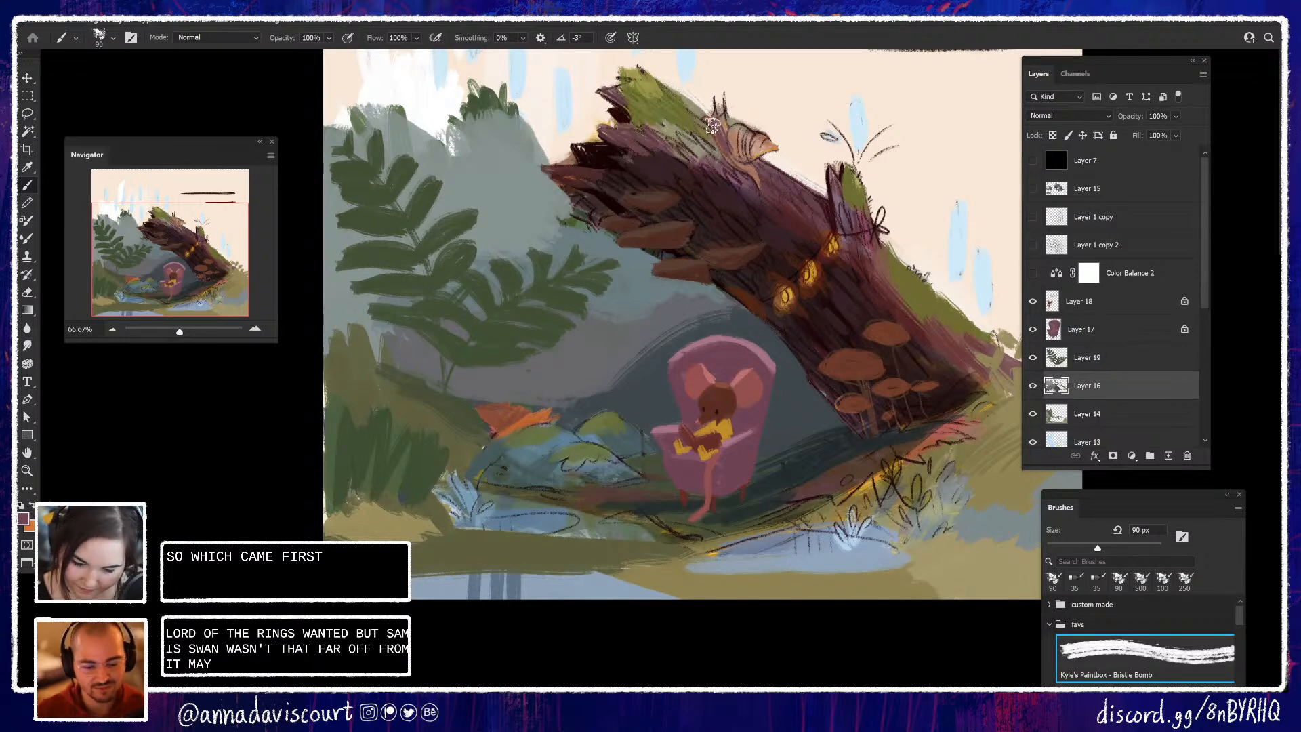
{"action": "left_click", "coordinate": [539, 407], "text": "alt"}
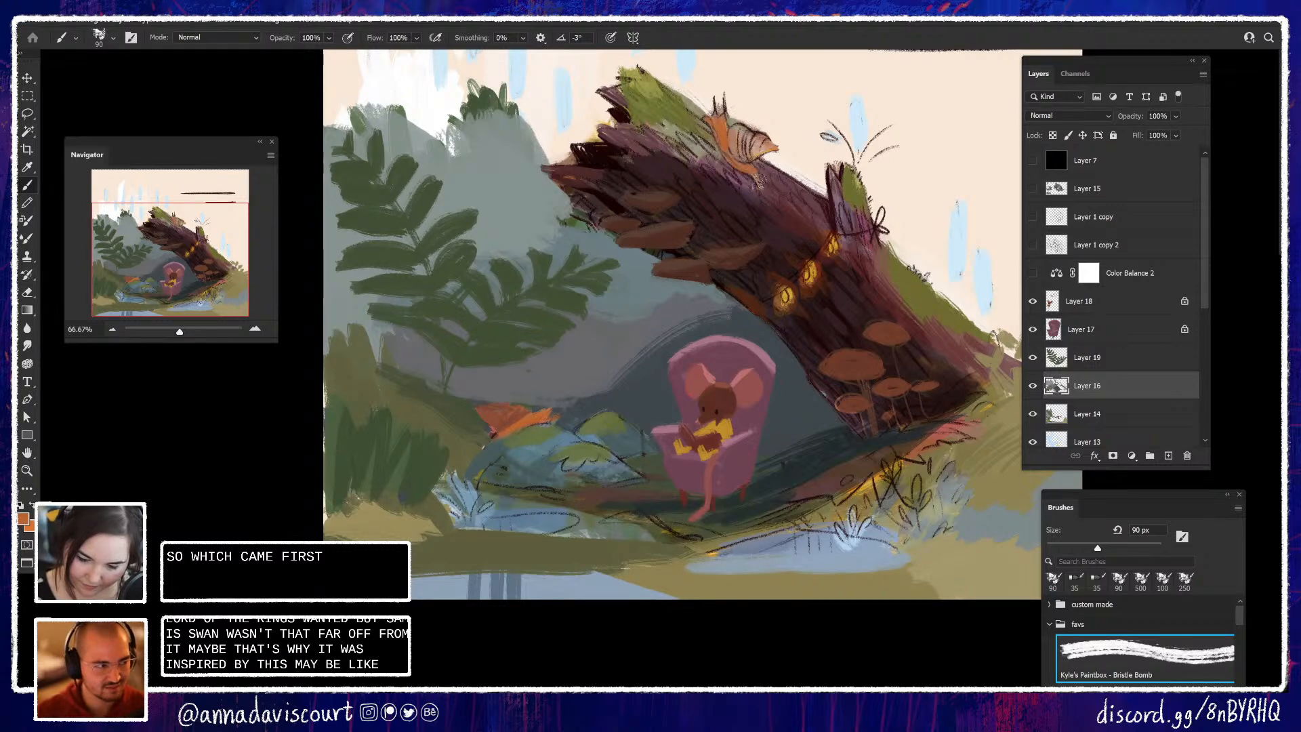
{"action": "mouse_move", "coordinate": [719, 135]}
{"action": "left_mouse_down"}
{"action": "mouse_move", "coordinate": [724, 86]}
{"action": "mouse_move", "coordinate": [762, 127]}
{"action": "mouse_move", "coordinate": [733, 127]}
{"action": "mouse_move", "coordinate": [737, 148]}
{"action": "mouse_move", "coordinate": [749, 139]}
{"action": "mouse_move", "coordinate": [752, 150]}
{"action": "mouse_move", "coordinate": [742, 129]}
{"action": "mouse_move", "coordinate": [773, 146]}
{"action": "left_mouse_up"}
{"action": "left_click", "coordinate": [519, 407], "text": "alt"}
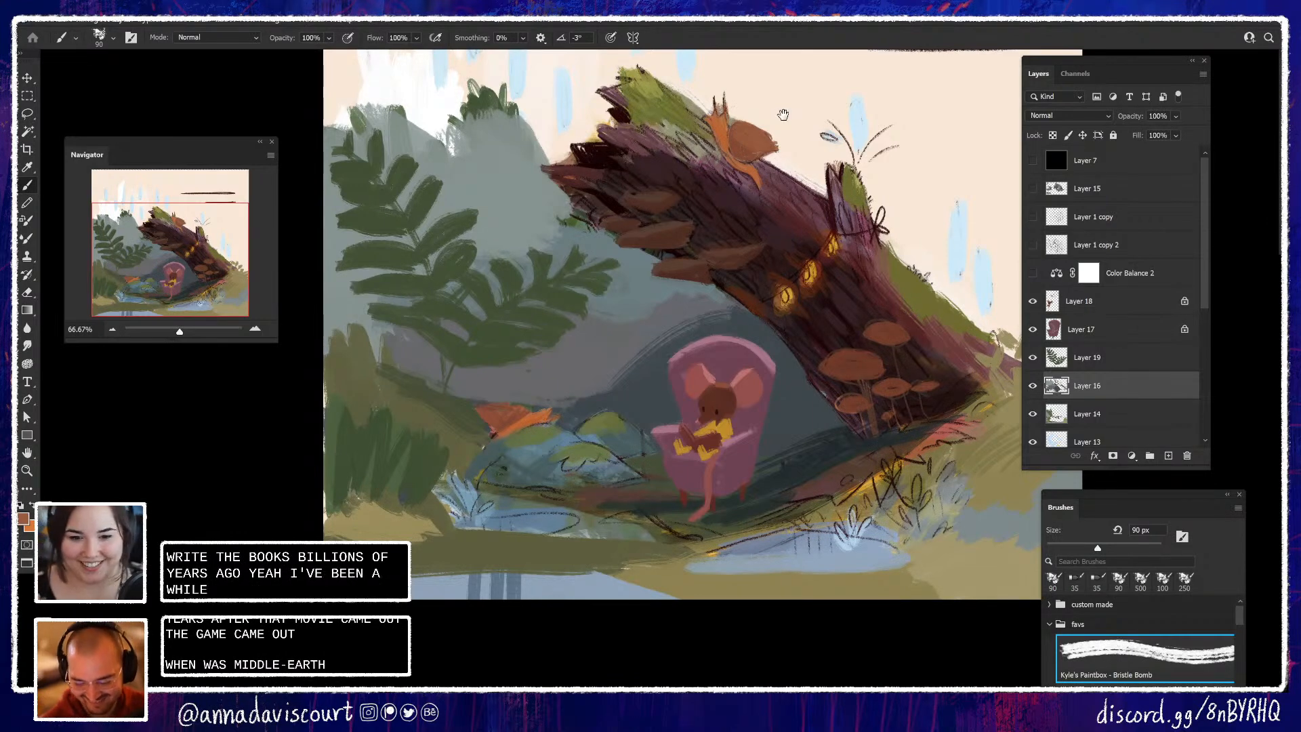
Model the snail's shell and body with lighter and darker oranges sampled from the leaf and the snail
{"action": "left_click_drag", "start_coordinate": [865, 573], "coordinate": [852, 597]}
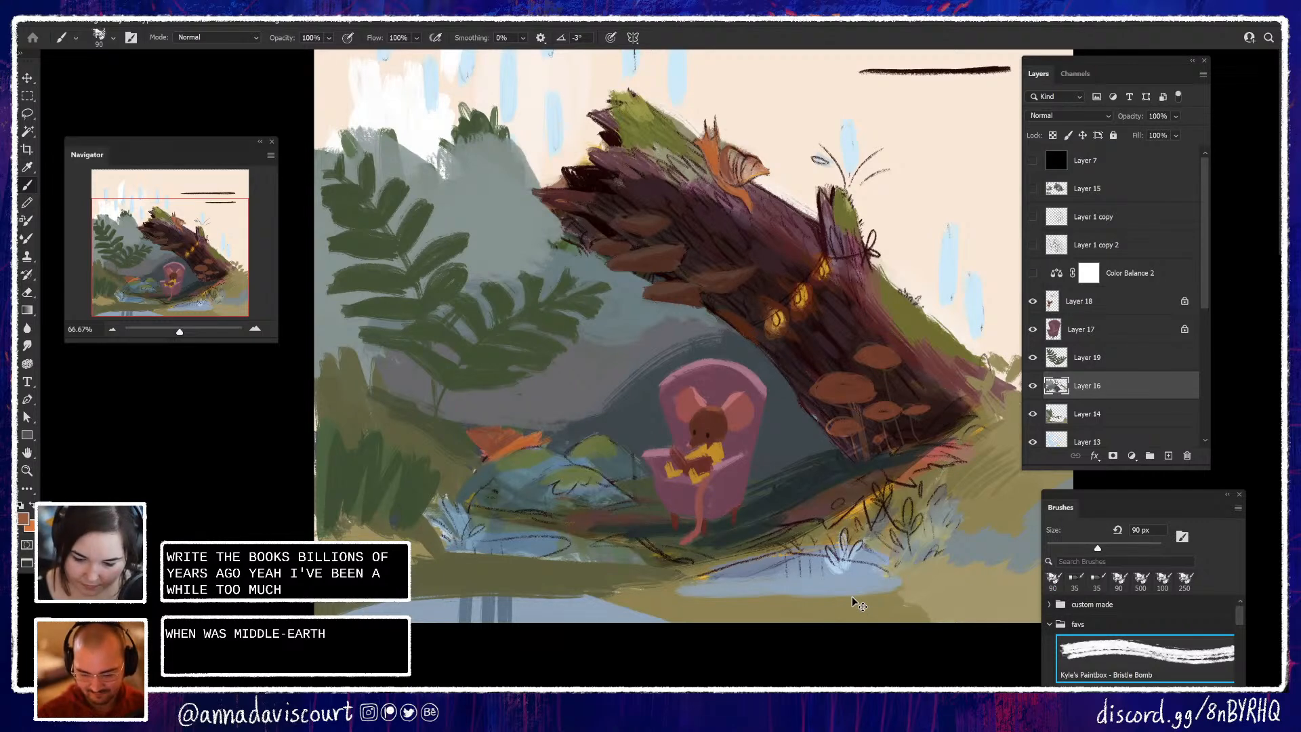
{"action": "left_click", "coordinate": [704, 136], "text": "alt"}
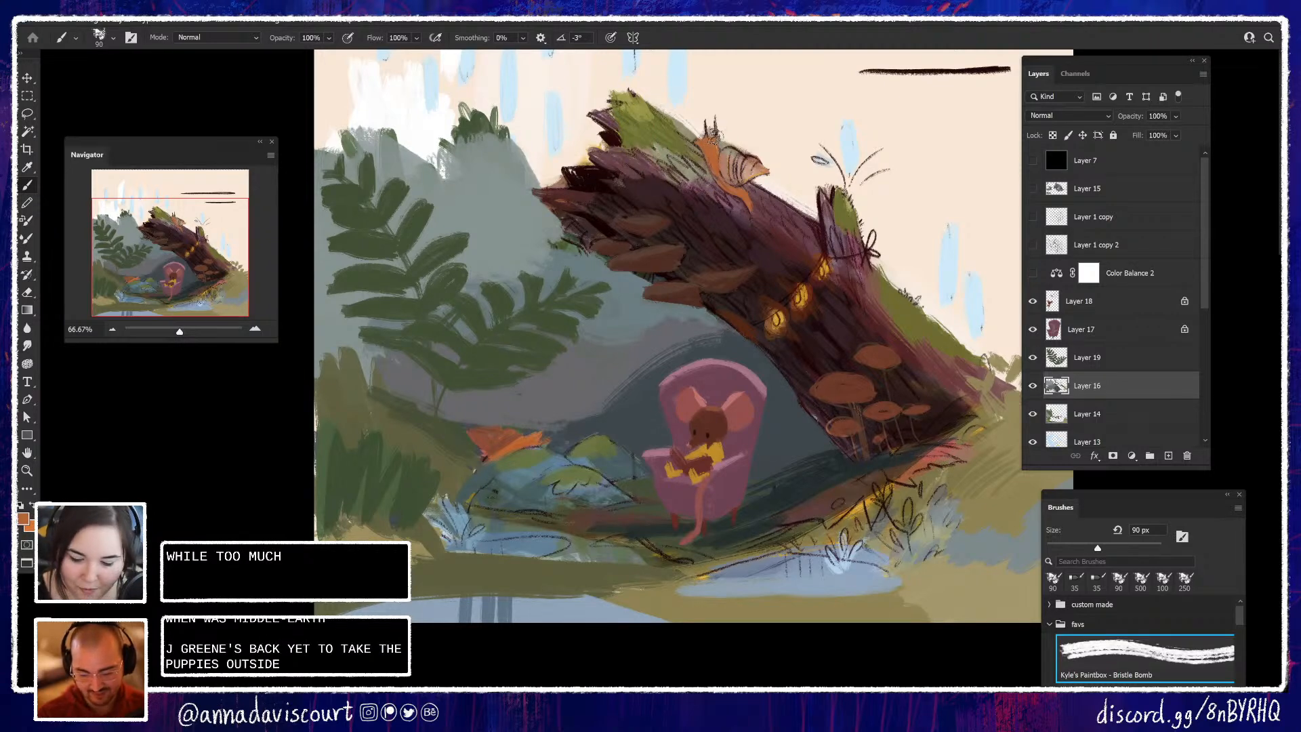
{"action": "left_click", "coordinate": [736, 182], "text": "alt"}
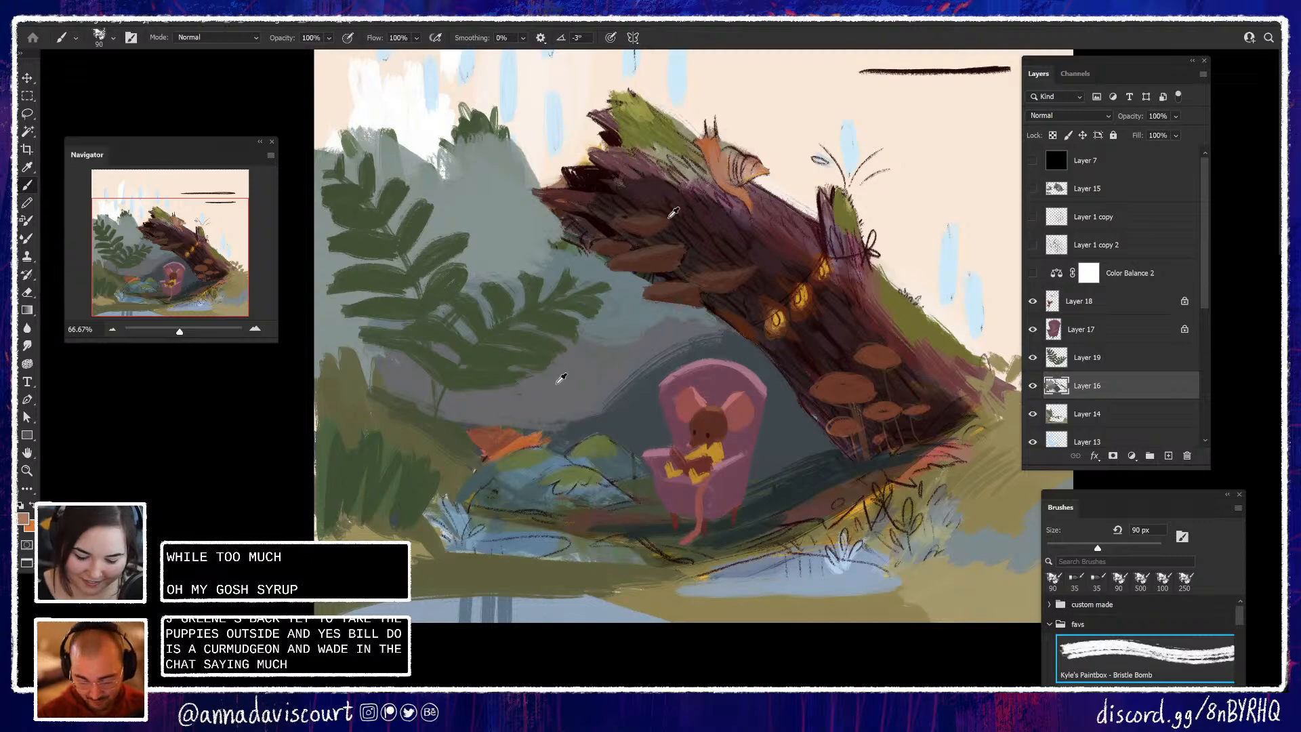
{"action": "left_click", "coordinate": [511, 440], "text": "alt"}
{"action": "left_click", "coordinate": [484, 442], "text": "alt"}
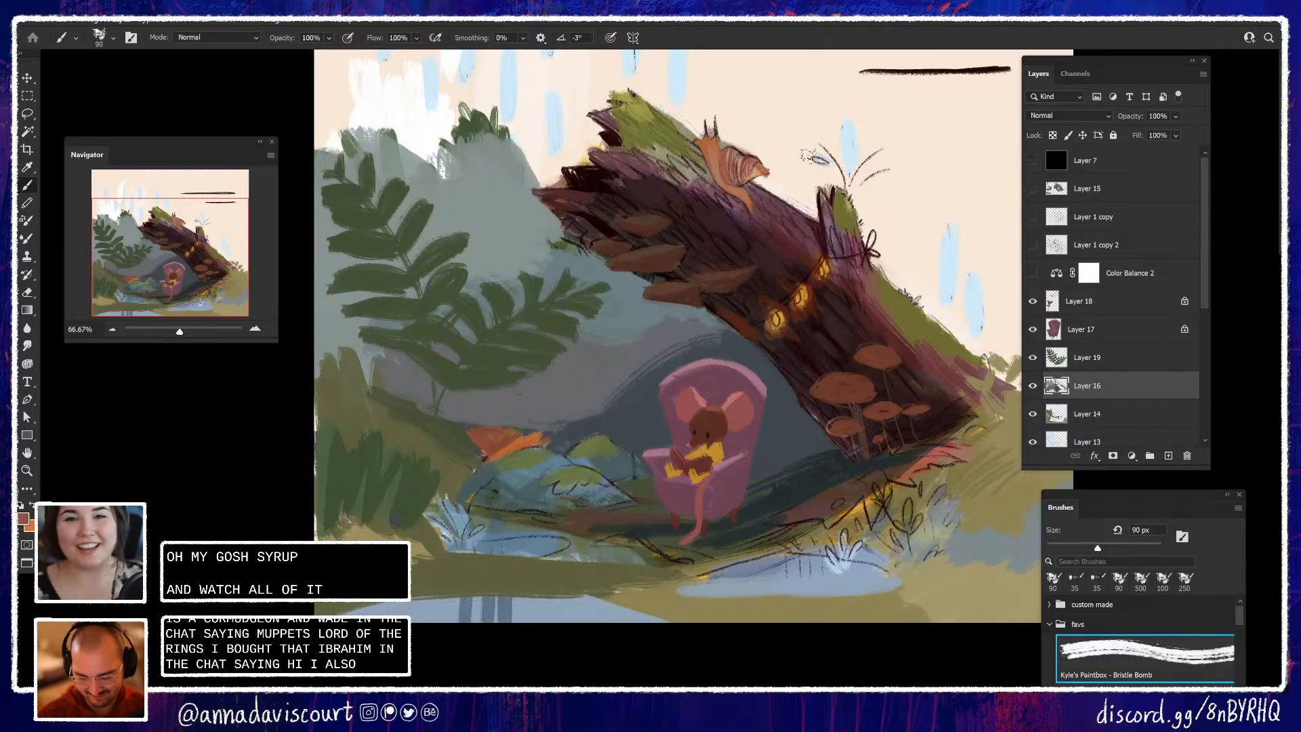
{"action": "left_click", "coordinate": [740, 168], "text": "alt"}
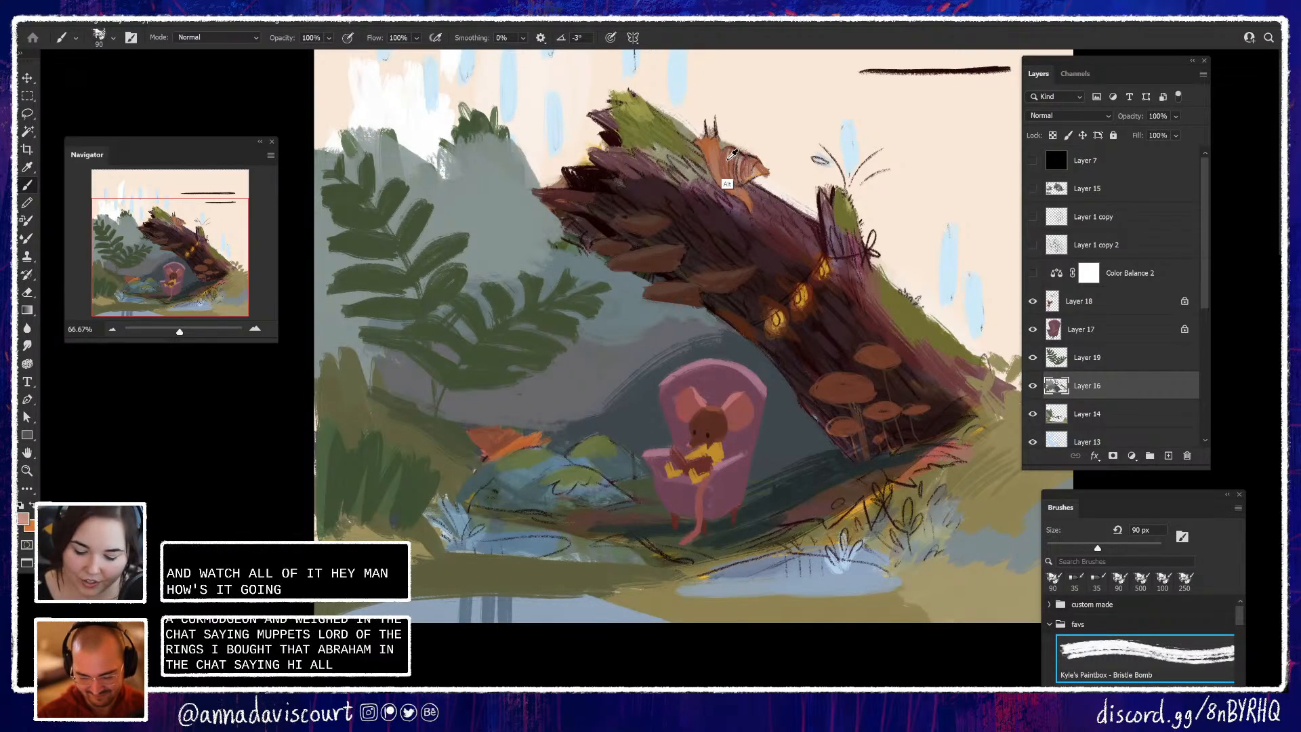
{"action": "left_click", "coordinate": [735, 162], "text": "alt"}
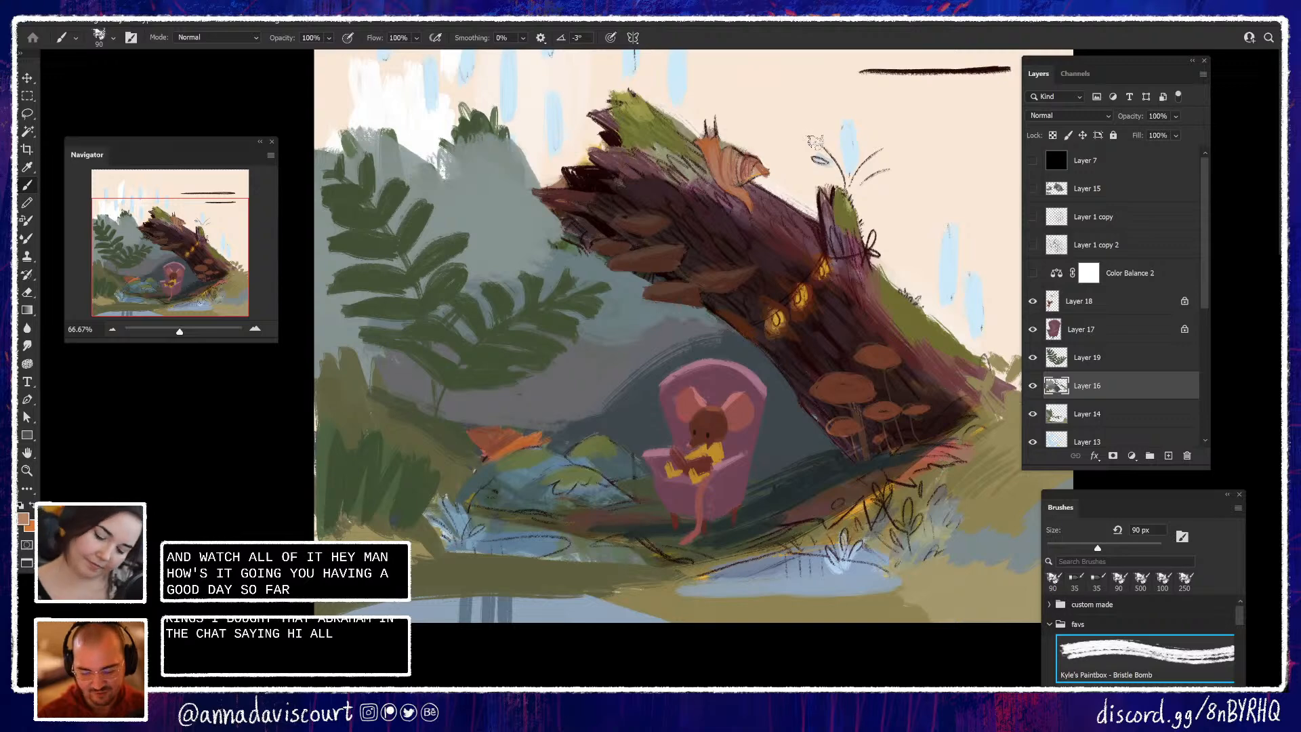
{"action": "left_click", "coordinate": [518, 427], "text": "alt"}
{"action": "left_click", "coordinate": [521, 425], "text": "alt"}
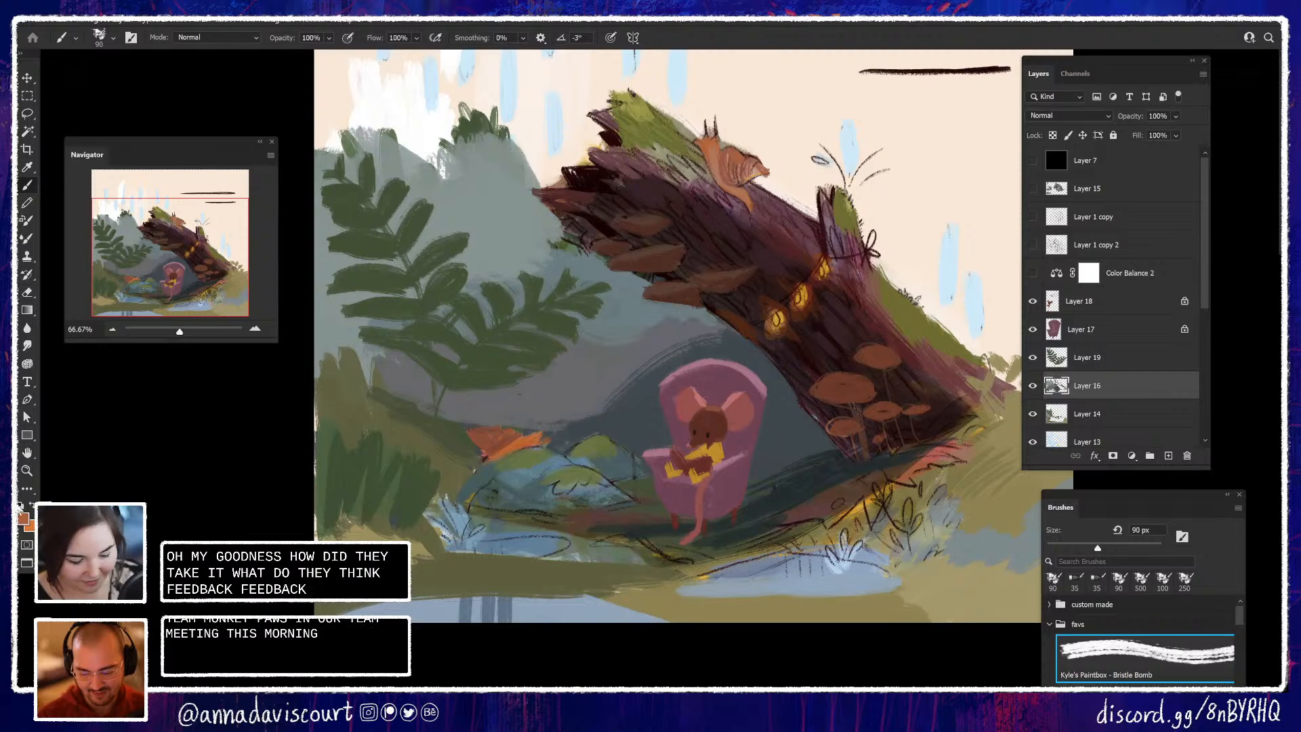
Mix a brighter orange (#d9754d) and refine the snail's shell with it and with oranges sampled from the leaf
{"action": "left_click", "coordinate": [25, 517]}
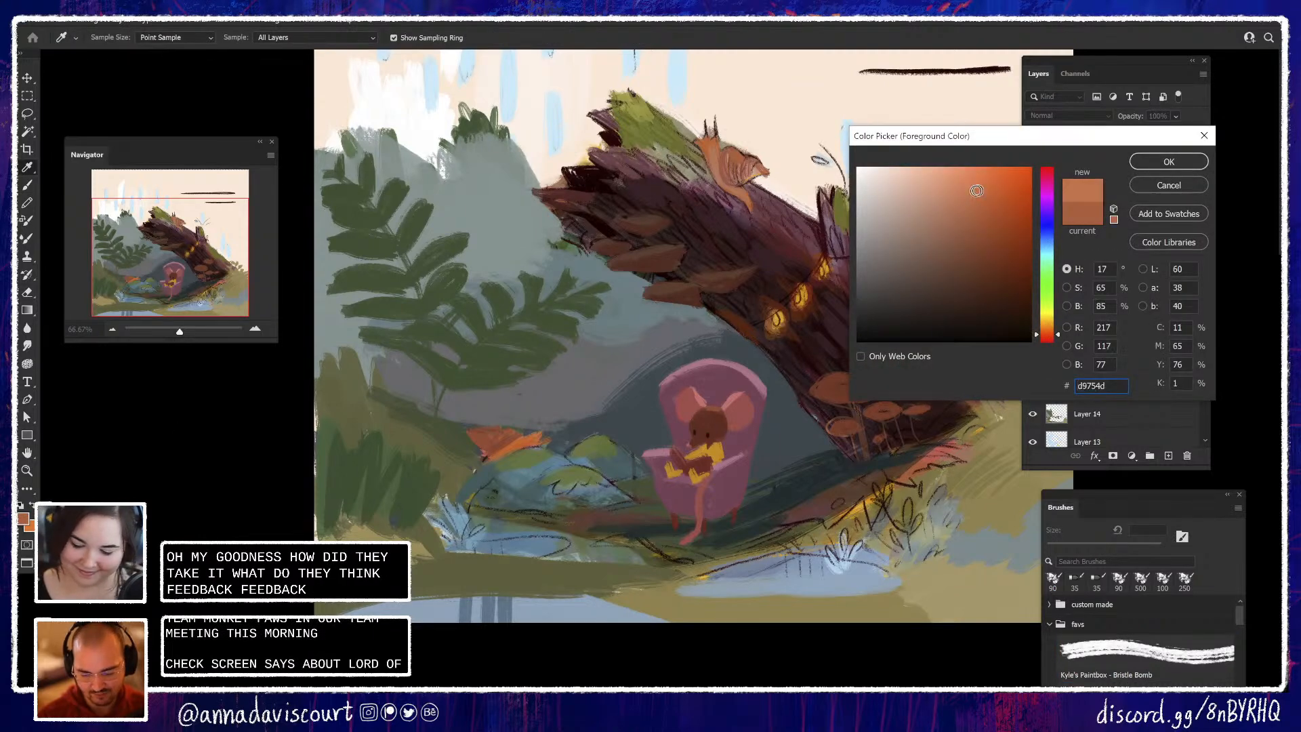
{"action": "left_click", "coordinate": [1155, 160]}
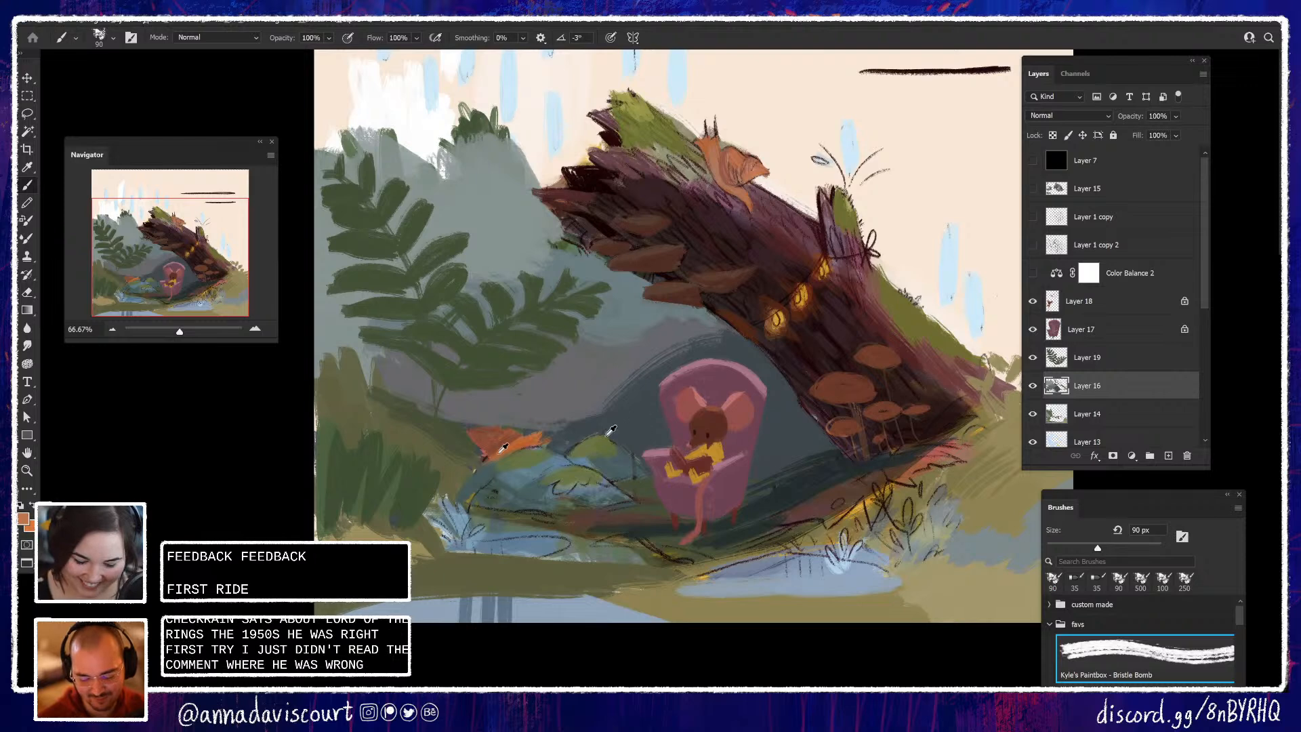
{"action": "left_click", "coordinate": [534, 435], "text": "alt"}
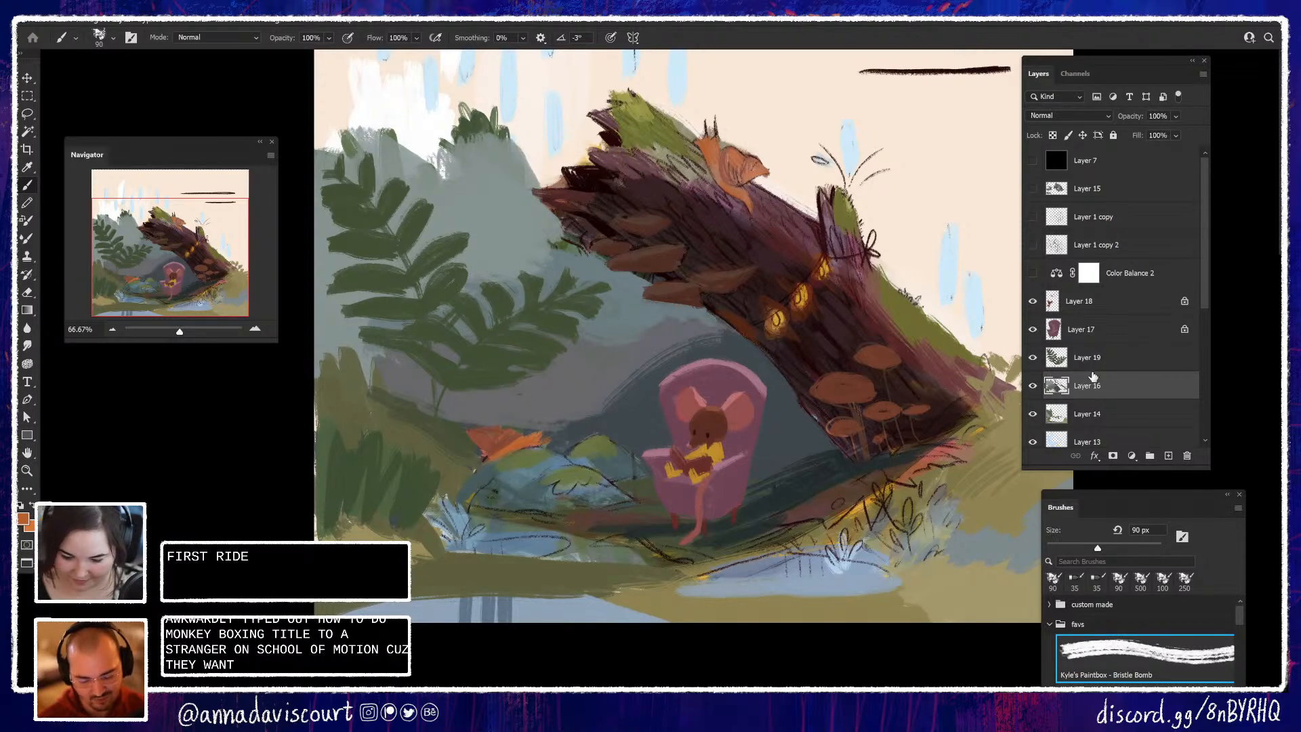
{"action": "left_click", "coordinate": [525, 415], "text": "alt"}
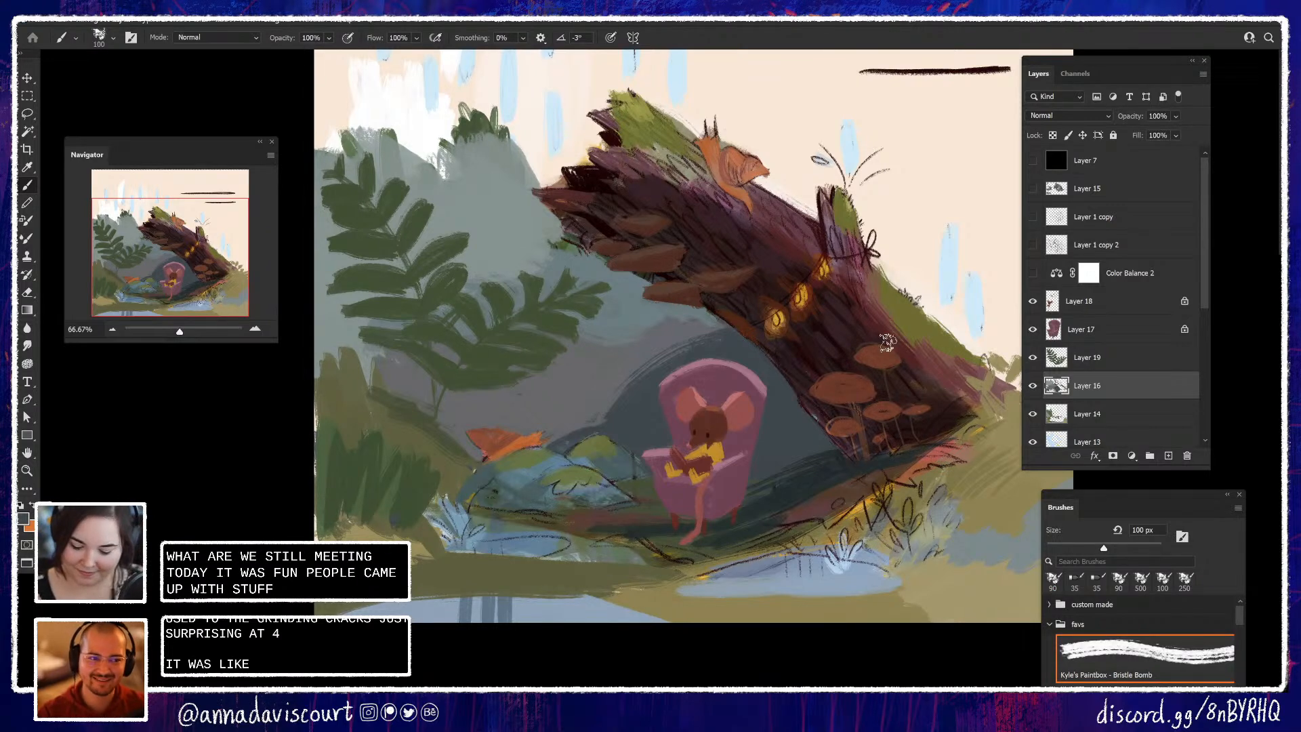
Paint a pale blue band along the background hill's top with a 100 px brush and cover the bushes above with the cream background colour
{"action": "key", "text": "bracketright"}
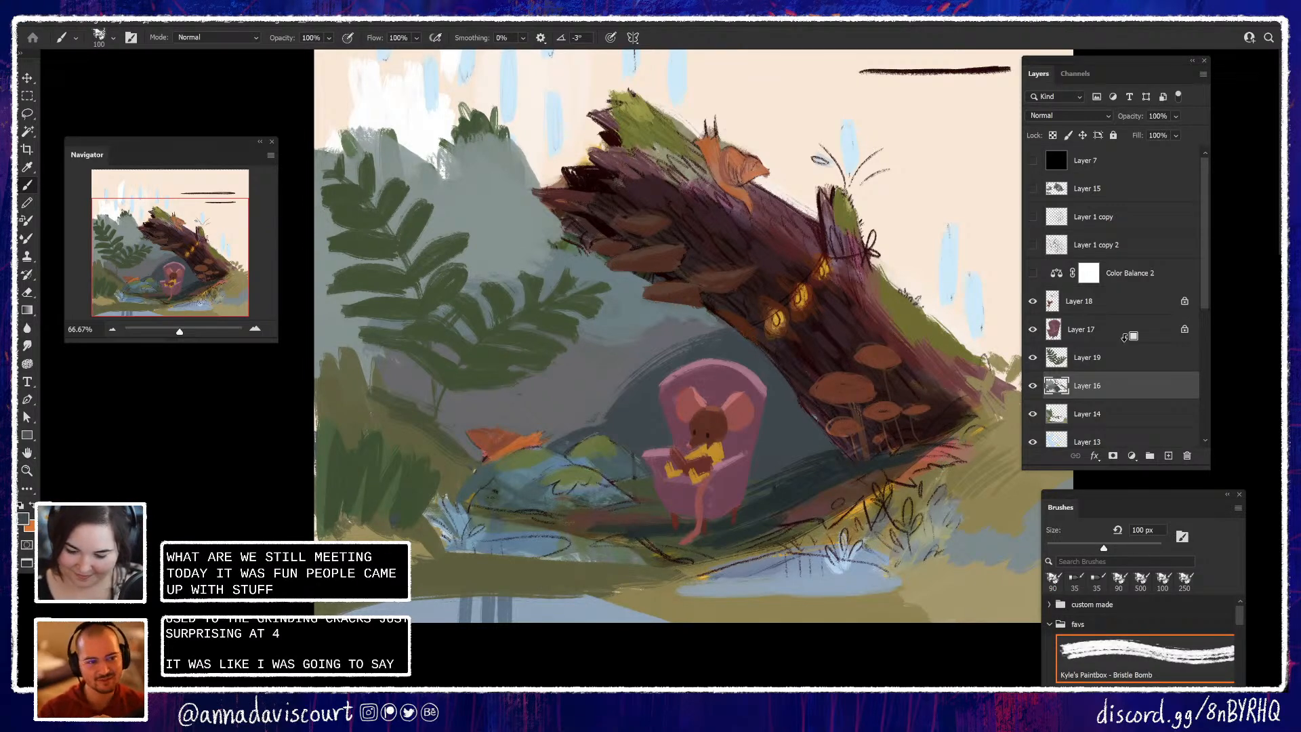
{"action": "left_click_drag", "start_coordinate": [949, 486], "coordinate": [949, 531]}
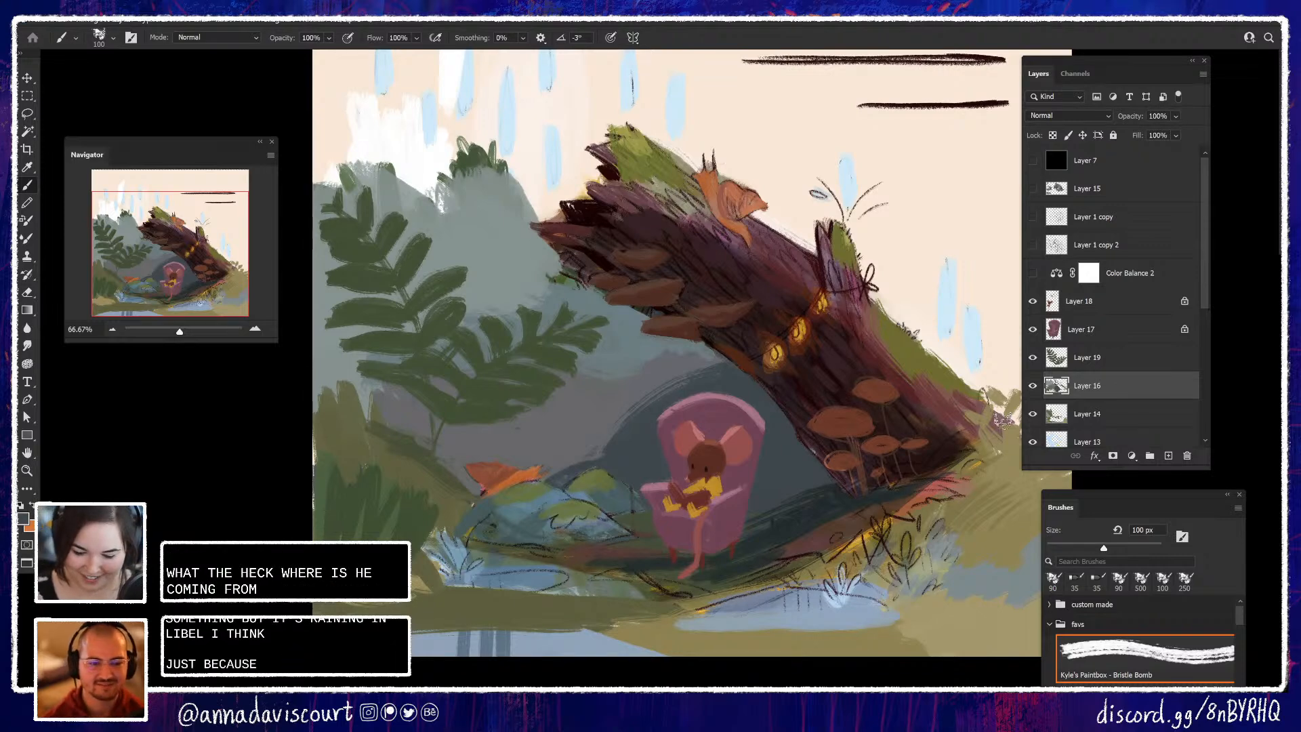
{"action": "mouse_move", "coordinate": [464, 191]}
{"action": "left_mouse_down"}
{"action": "mouse_move", "coordinate": [494, 193]}
{"action": "mouse_move", "coordinate": [514, 245]}
{"action": "mouse_move", "coordinate": [530, 204]}
{"action": "mouse_move", "coordinate": [504, 204]}
{"action": "mouse_move", "coordinate": [545, 212]}
{"action": "mouse_move", "coordinate": [428, 189]}
{"action": "mouse_move", "coordinate": [465, 192]}
{"action": "mouse_move", "coordinate": [482, 213]}
{"action": "mouse_move", "coordinate": [456, 212]}
{"action": "mouse_move", "coordinate": [525, 215]}
{"action": "mouse_move", "coordinate": [448, 209]}
{"action": "mouse_move", "coordinate": [504, 224]}
{"action": "mouse_move", "coordinate": [476, 206]}
{"action": "mouse_move", "coordinate": [493, 264]}
{"action": "mouse_move", "coordinate": [521, 244]}
{"action": "left_mouse_up"}
{"action": "key", "text": "ctrl+z"}
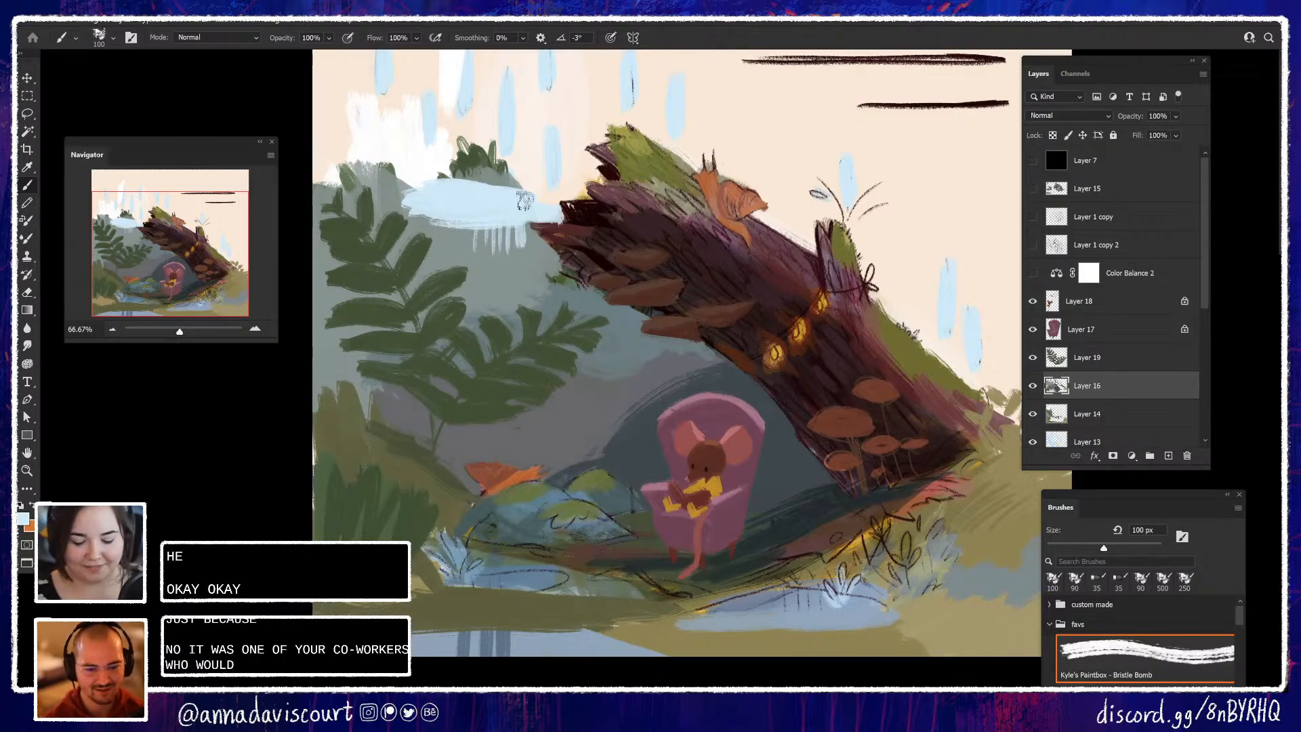
{"action": "left_click_drag", "start_coordinate": [383, 197], "coordinate": [451, 182]}
{"action": "left_click", "coordinate": [334, 141], "text": "alt"}
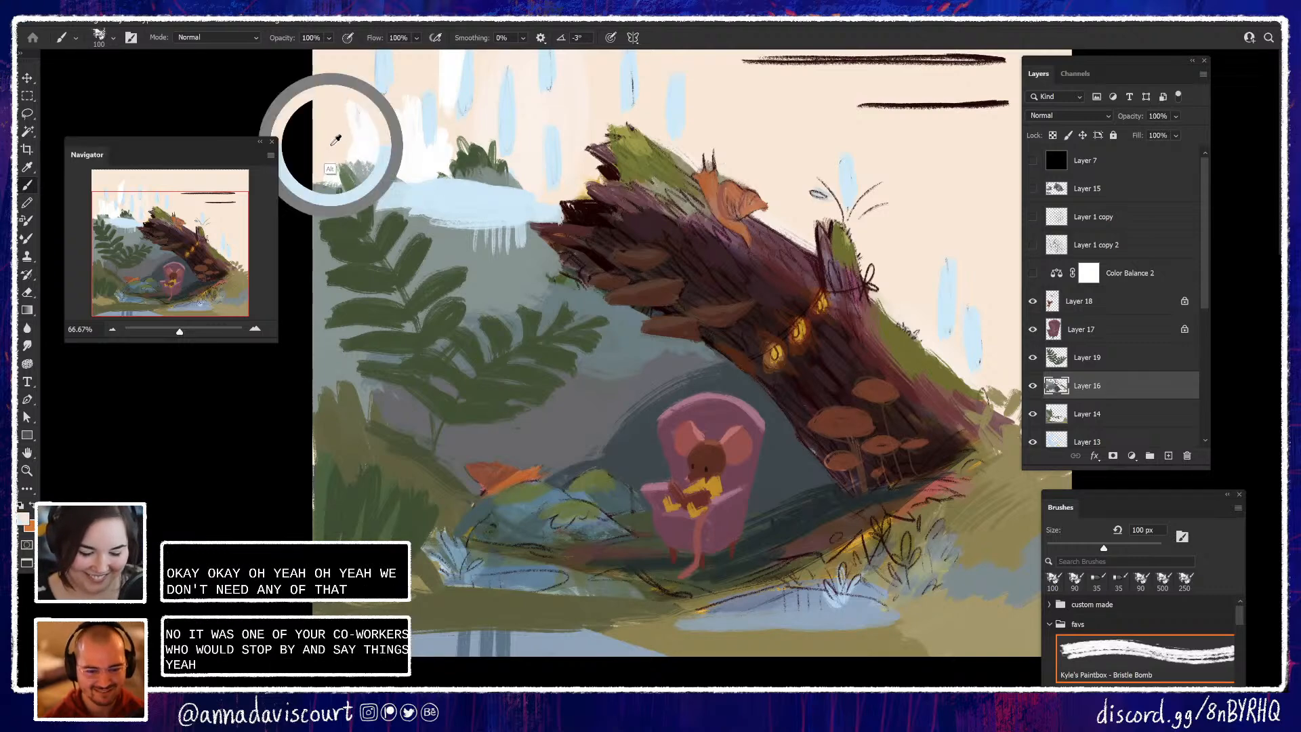
{"action": "mouse_move", "coordinate": [346, 169]}
{"action": "left_mouse_down"}
{"action": "mouse_move", "coordinate": [491, 178]}
{"action": "mouse_move", "coordinate": [464, 164]}
{"action": "mouse_move", "coordinate": [481, 148]}
{"action": "mouse_move", "coordinate": [490, 154]}
{"action": "mouse_move", "coordinate": [462, 164]}
{"action": "mouse_move", "coordinate": [450, 154]}
{"action": "mouse_move", "coordinate": [443, 99]}
{"action": "mouse_move", "coordinate": [444, 119]}
{"action": "mouse_move", "coordinate": [412, 114]}
{"action": "mouse_move", "coordinate": [417, 81]}
{"action": "mouse_move", "coordinate": [395, 170]}
{"action": "mouse_move", "coordinate": [365, 139]}
{"action": "left_mouse_up"}
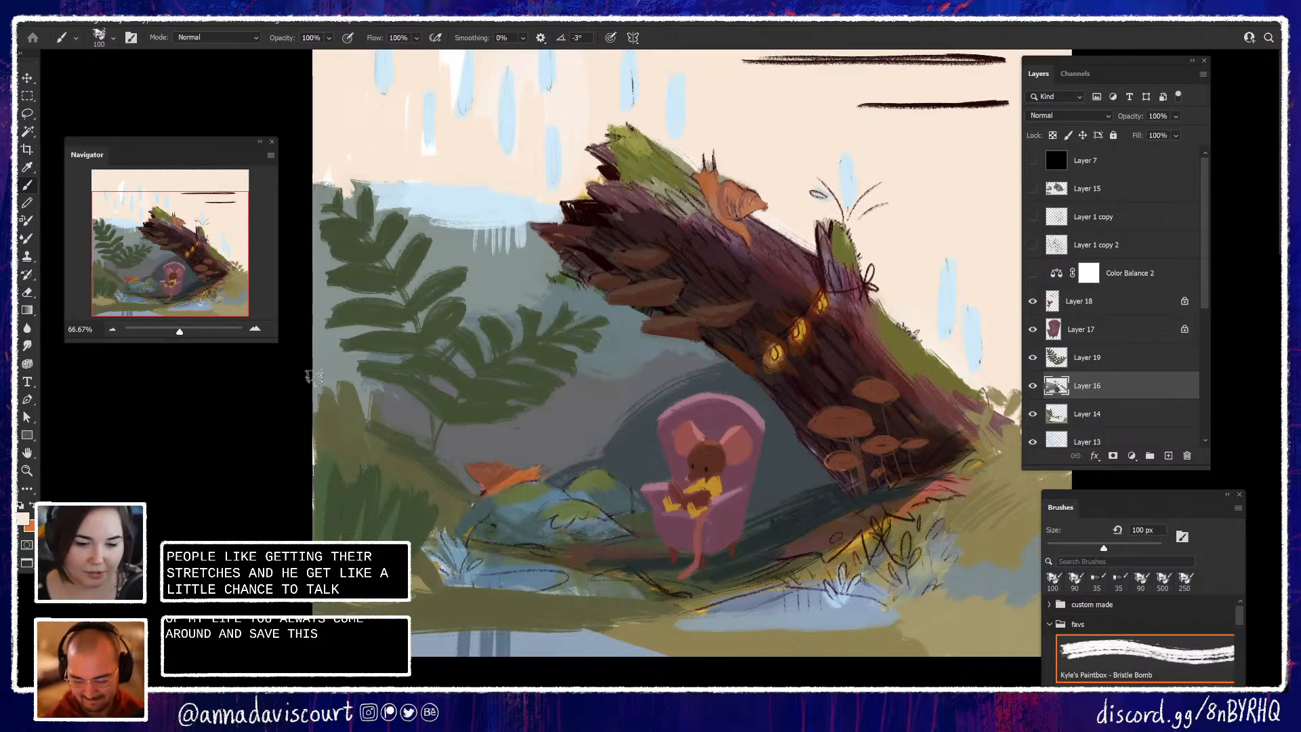
Paint over the sketch lines on the mossy rocks beside the armchair with sampled blue-grey and green tones
{"action": "left_click", "coordinate": [642, 525], "text": "alt"}
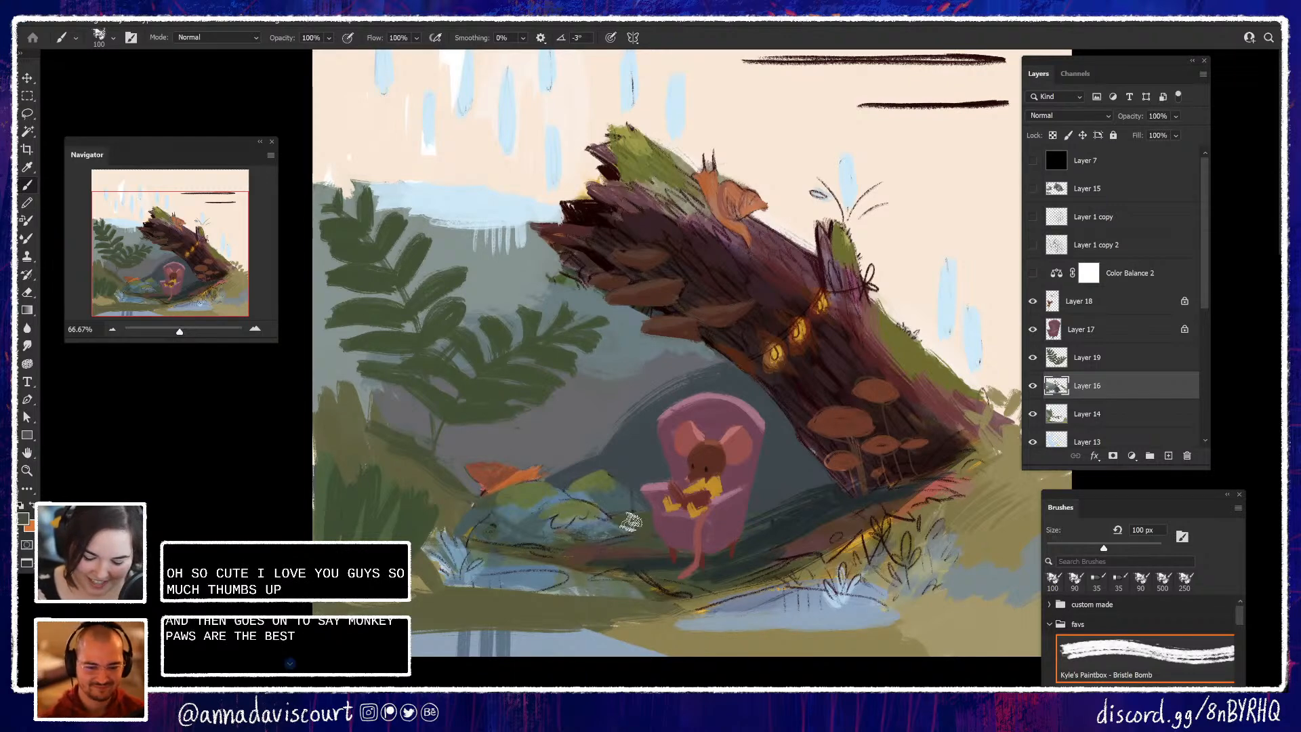
{"action": "key", "text": "alt"}
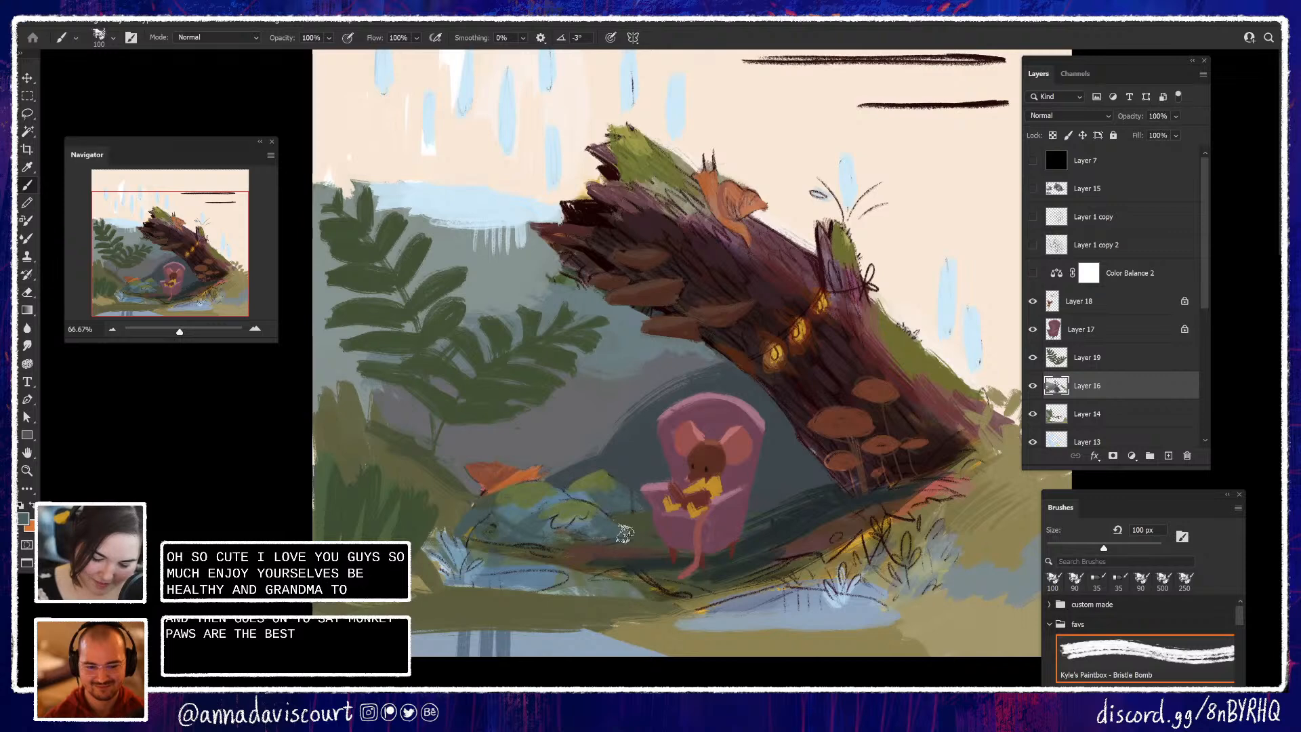
{"action": "mouse_move", "coordinate": [604, 534]}
{"action": "left_mouse_down"}
{"action": "mouse_move", "coordinate": [561, 517]}
{"action": "mouse_move", "coordinate": [582, 510]}
{"action": "left_mouse_up"}
{"action": "left_click", "coordinate": [564, 515], "text": "alt"}
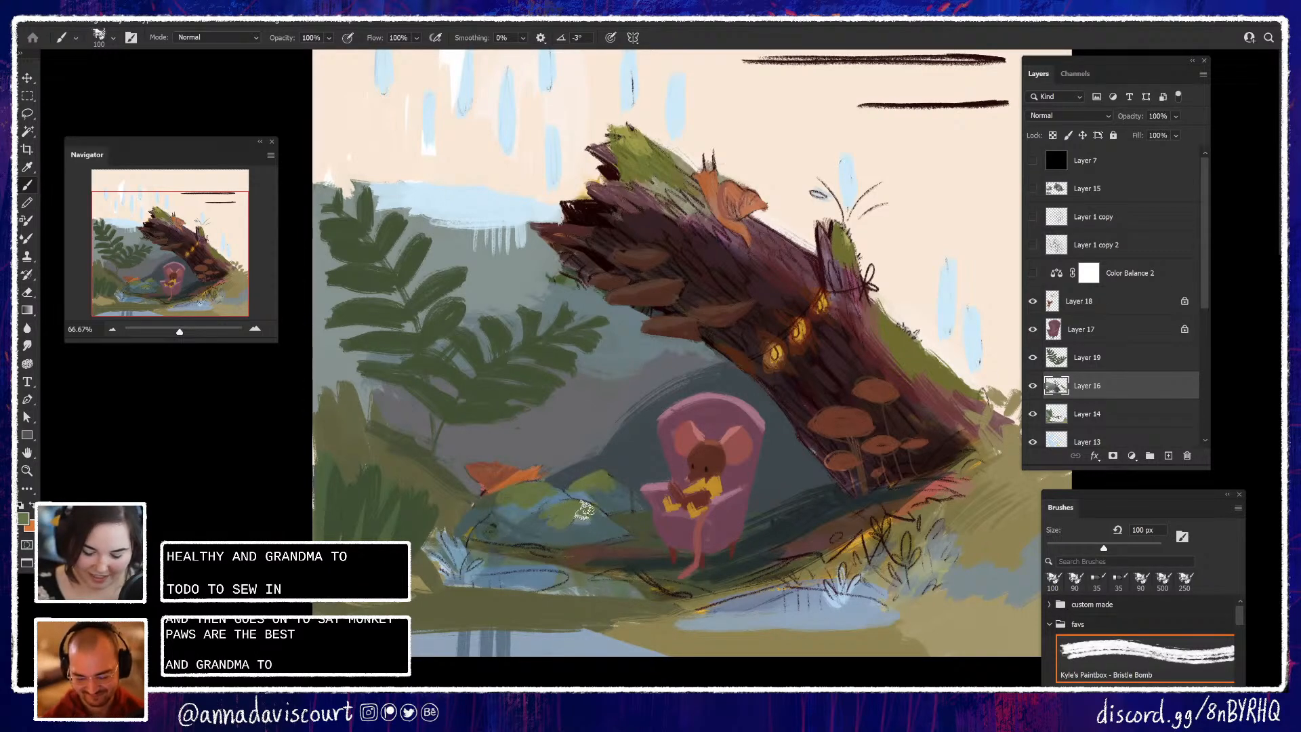
{"action": "left_click", "coordinate": [595, 491], "text": "alt"}
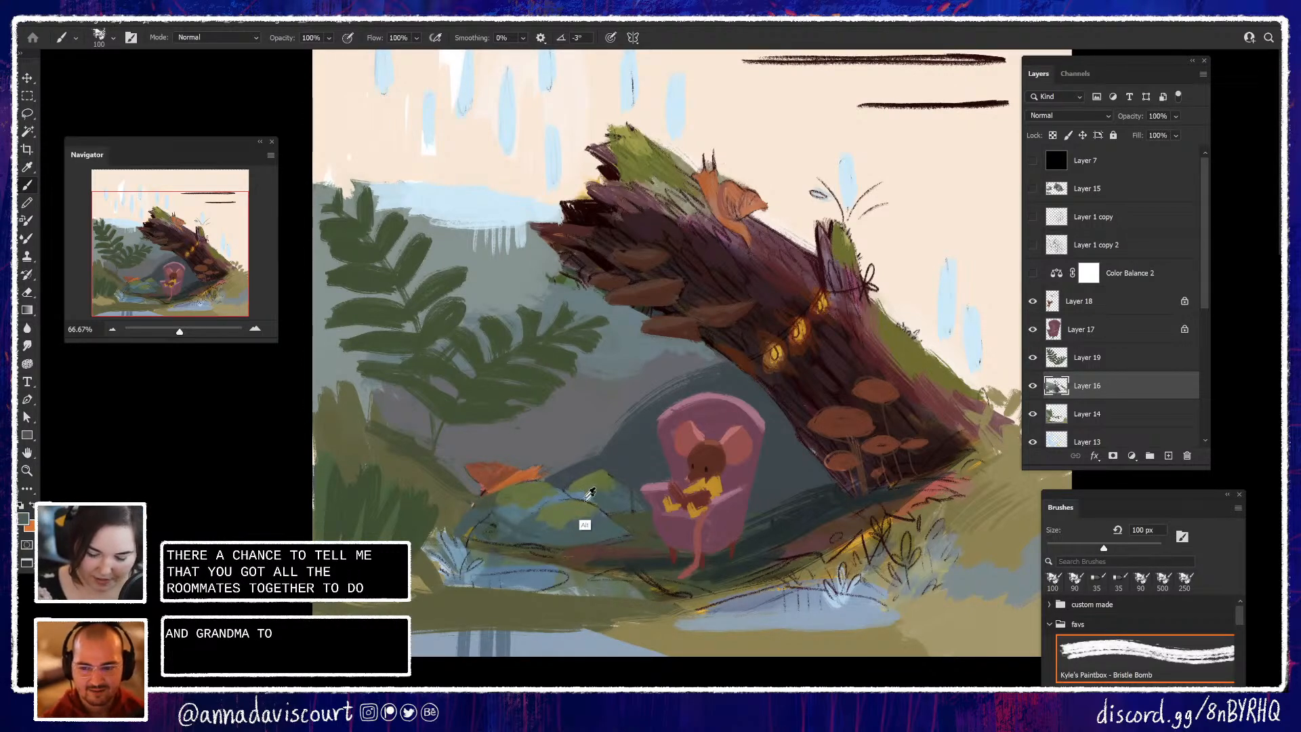
{"action": "mouse_move", "coordinate": [571, 519]}
{"action": "left_mouse_down"}
{"action": "mouse_move", "coordinate": [601, 519]}
{"action": "mouse_move", "coordinate": [548, 522]}
{"action": "mouse_move", "coordinate": [598, 531]}
{"action": "mouse_move", "coordinate": [609, 517]}
{"action": "left_mouse_up"}
{"action": "left_click", "coordinate": [610, 531], "text": "alt"}
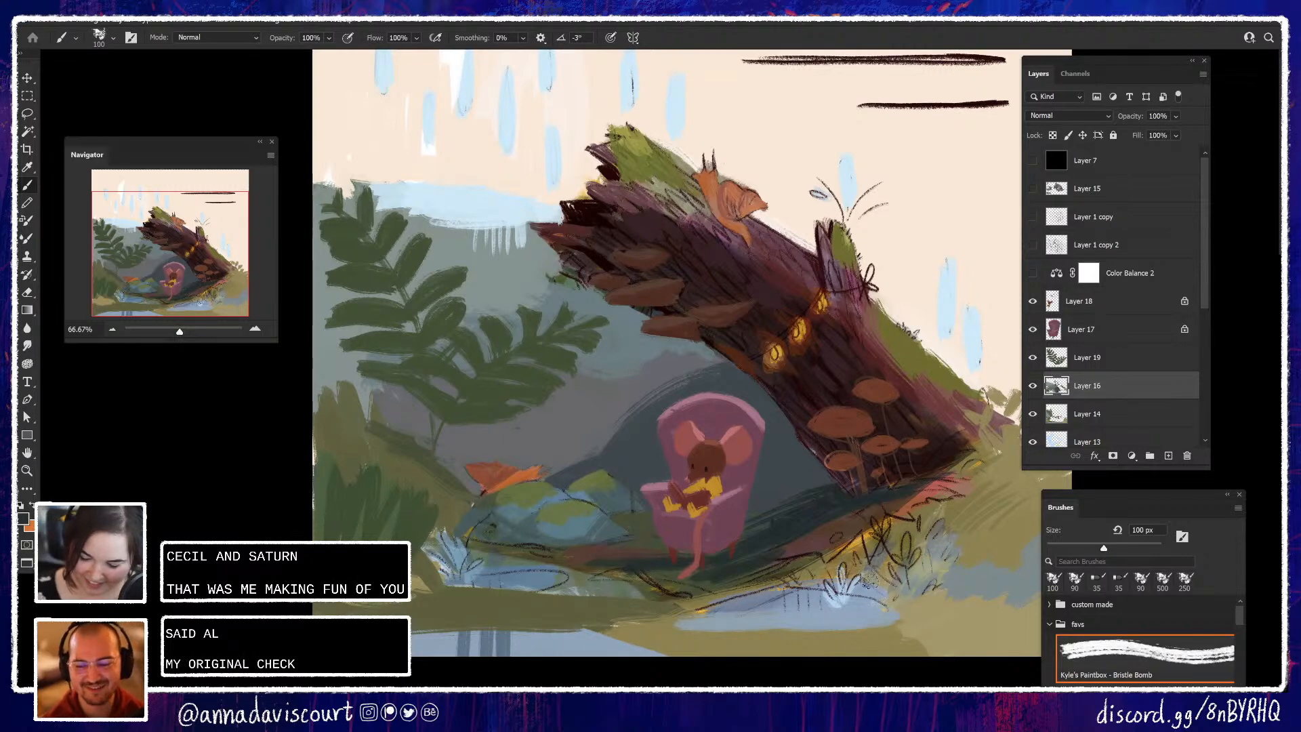
Mix a dark green at hue 165 and paint it into the shaded ground around the rocks and armchair
{"action": "left_click", "coordinate": [24, 518]}
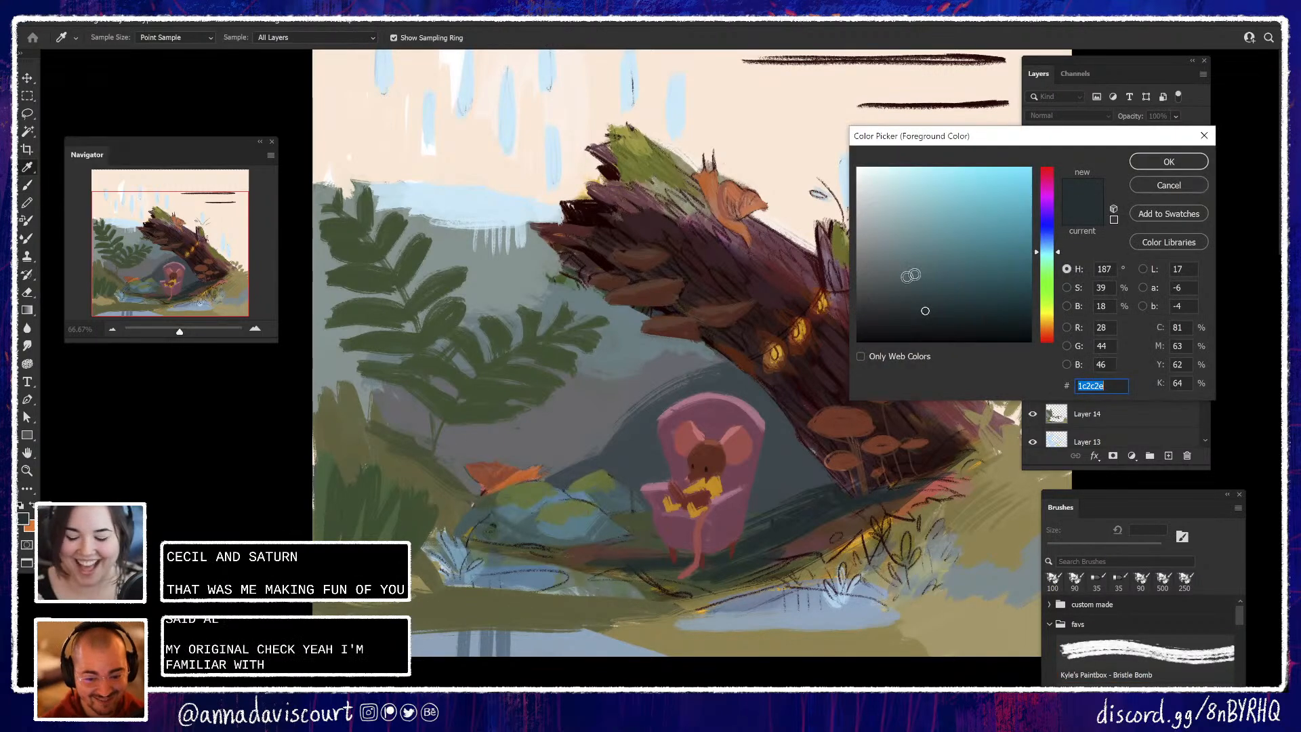
{"action": "left_click", "coordinate": [1052, 262]}
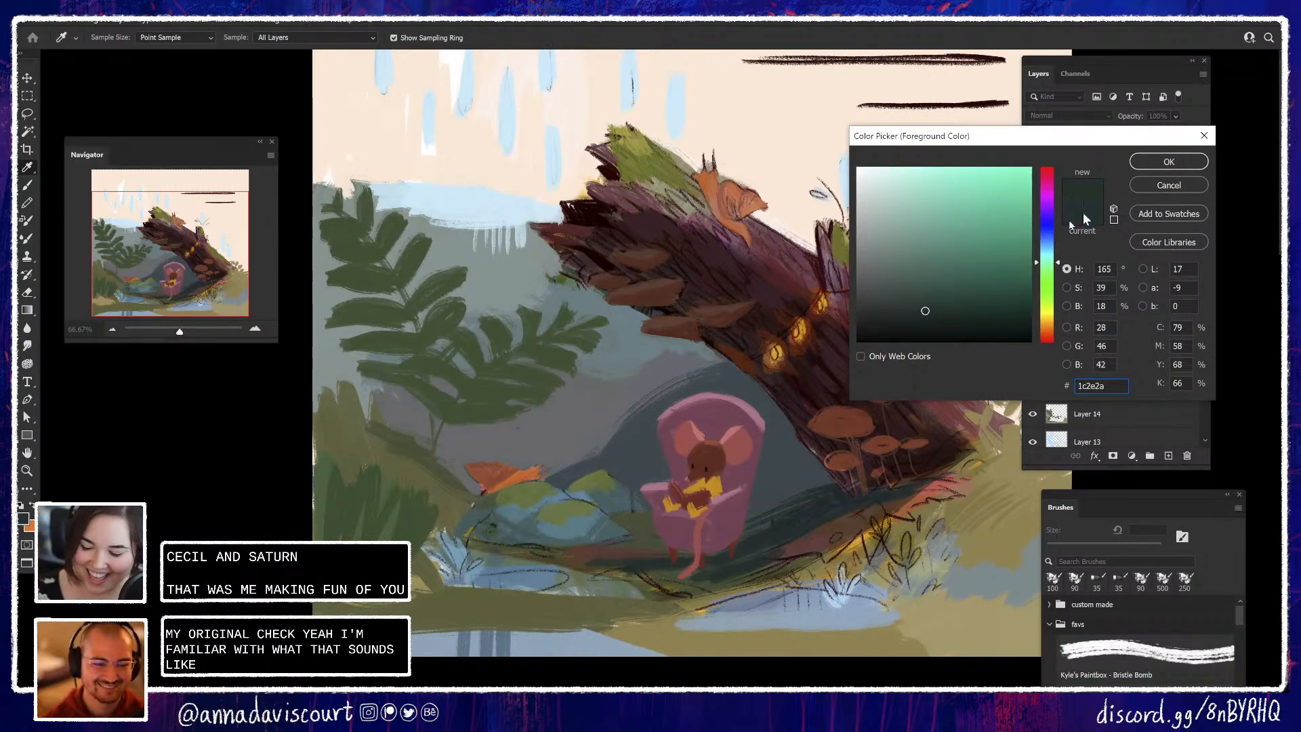
{"action": "left_click", "coordinate": [921, 297]}
{"action": "left_click", "coordinate": [1167, 164]}
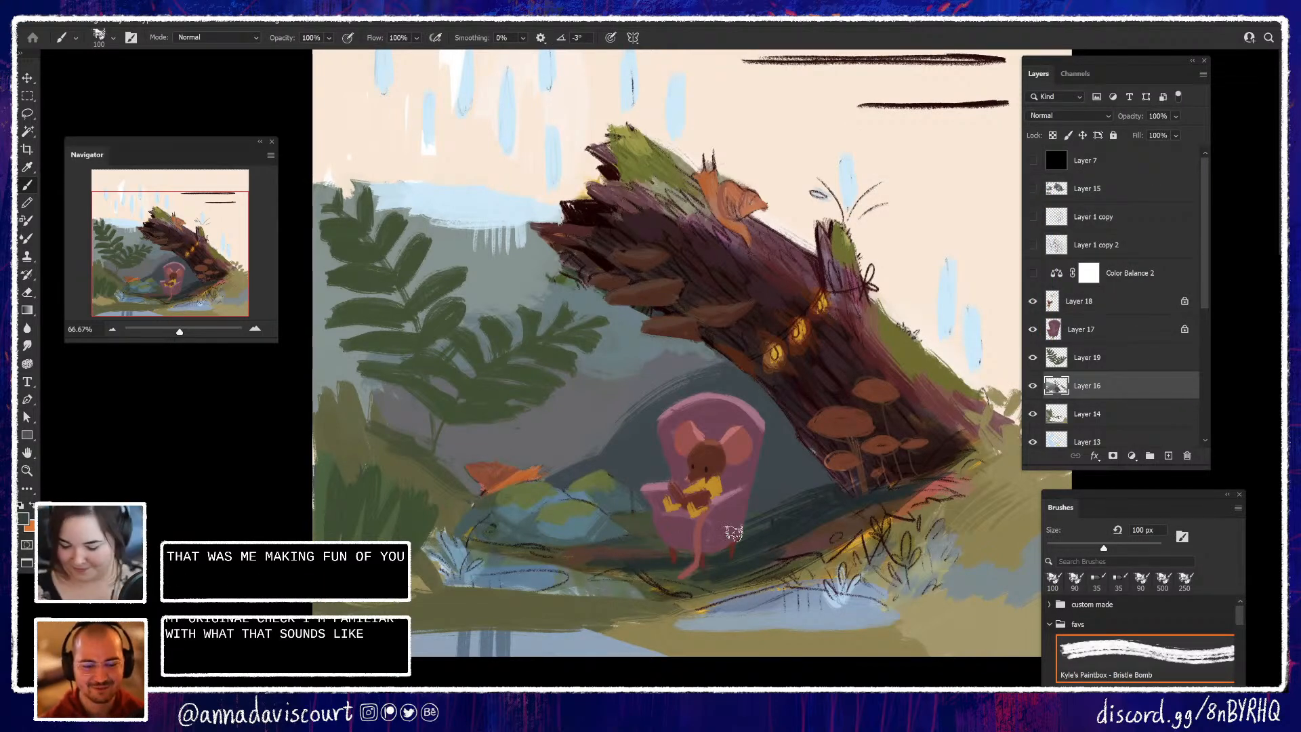
{"action": "left_click_drag", "start_coordinate": [864, 651], "coordinate": [761, 644]}
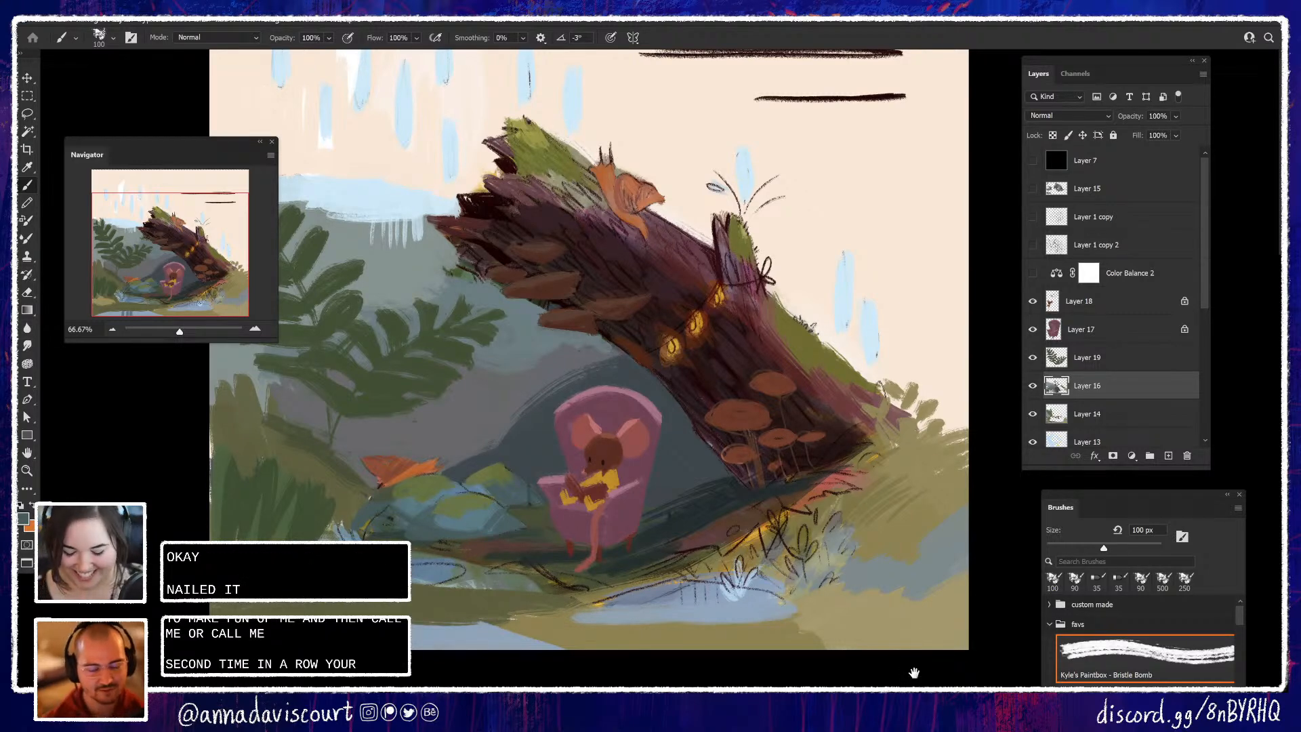
{"action": "mouse_move", "coordinate": [914, 672]}
{"action": "left_mouse_down"}
{"action": "mouse_move", "coordinate": [1042, 683]}
{"action": "mouse_move", "coordinate": [1032, 709]}
{"action": "left_mouse_up"}
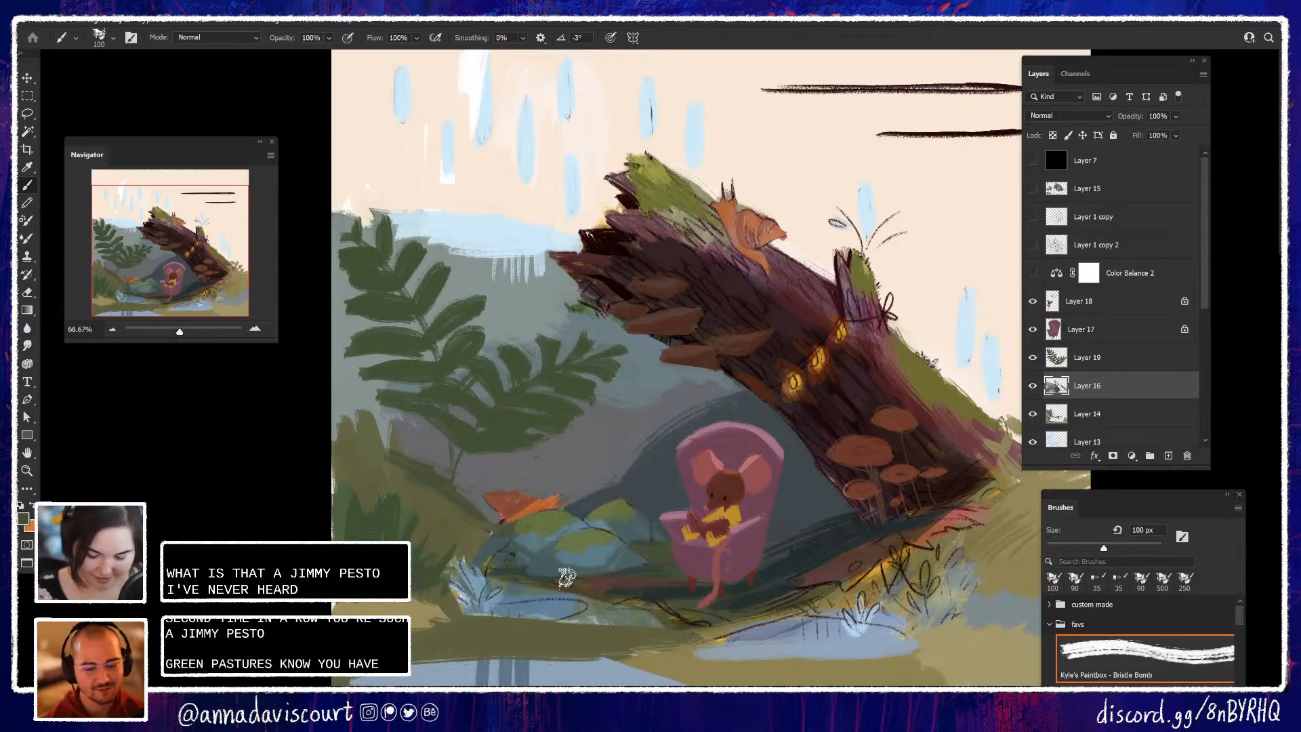
Paint over the pale grass tuft and sketch lines beside the small puddle below the rocks with sampled blue and green tones
{"action": "left_click", "coordinate": [509, 608], "text": "alt"}
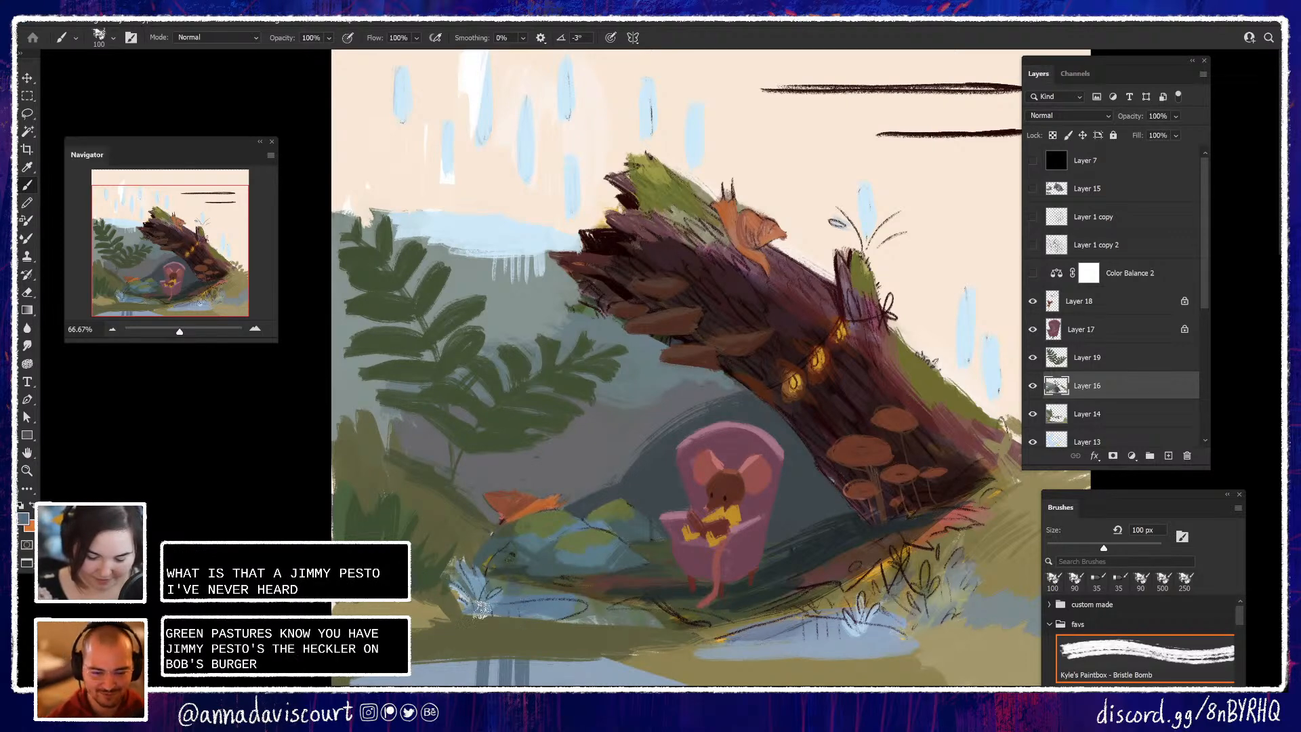
{"action": "mouse_move", "coordinate": [507, 609]}
{"action": "left_mouse_down"}
{"action": "mouse_move", "coordinate": [461, 612]}
{"action": "mouse_move", "coordinate": [533, 611]}
{"action": "left_mouse_up"}
{"action": "left_click", "coordinate": [479, 588], "text": "alt"}
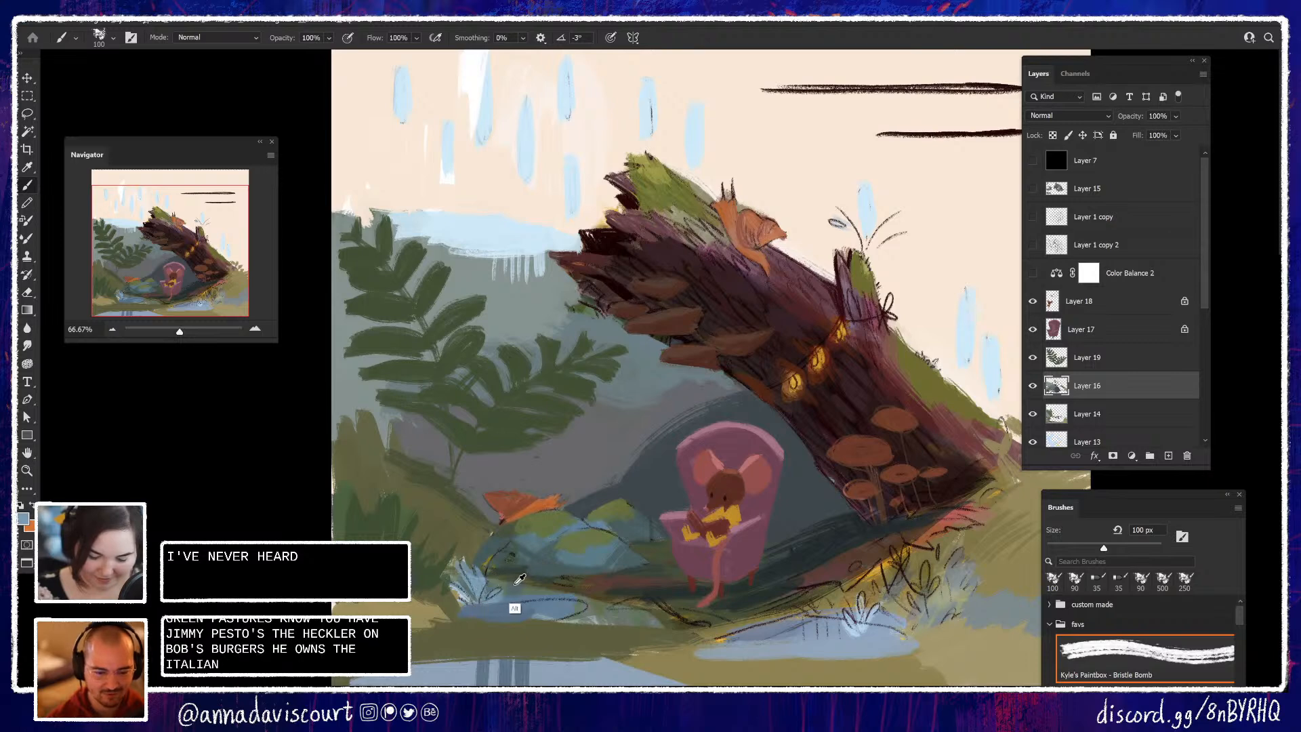
{"action": "left_click", "coordinate": [448, 608], "text": "alt"}
{"action": "mouse_move", "coordinate": [460, 566]}
{"action": "left_mouse_down"}
{"action": "mouse_move", "coordinate": [552, 587]}
{"action": "mouse_move", "coordinate": [460, 600]}
{"action": "mouse_move", "coordinate": [595, 605]}
{"action": "left_mouse_up"}
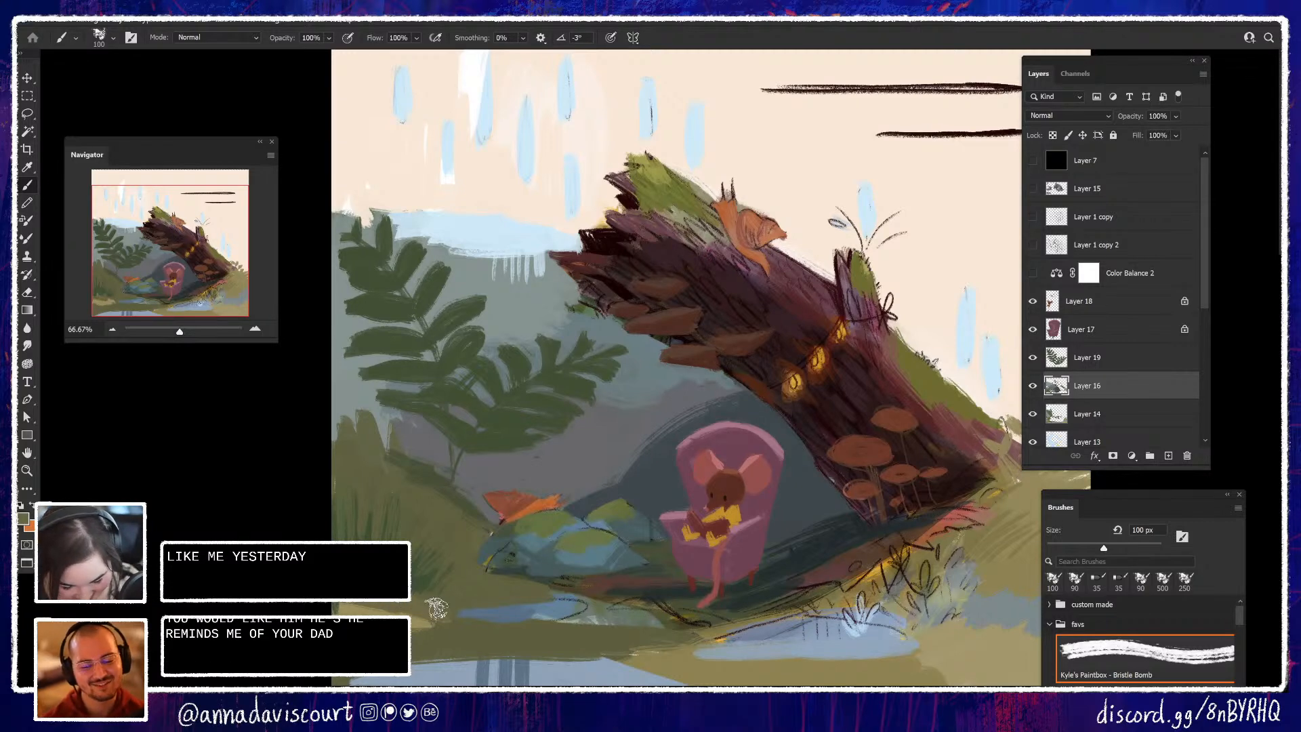
{"action": "left_click", "coordinate": [959, 384], "text": "alt"}
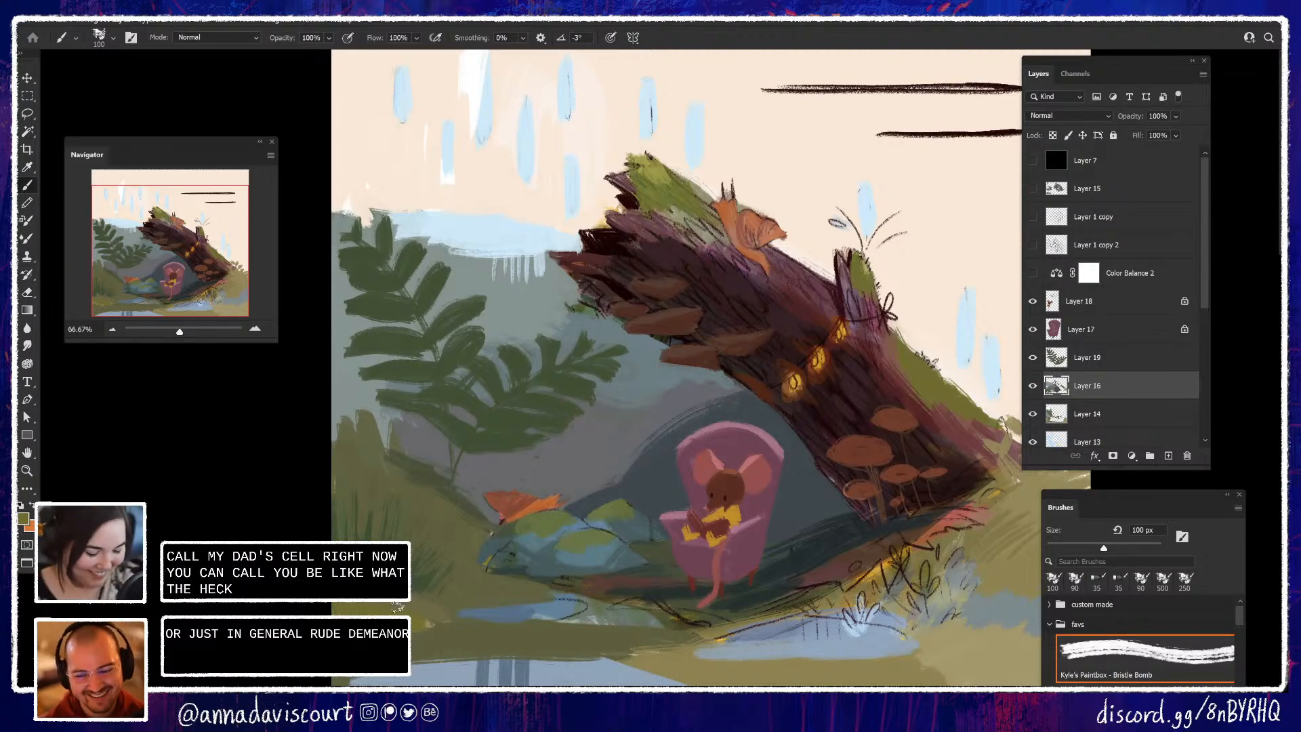
{"action": "key", "text": "alt"}
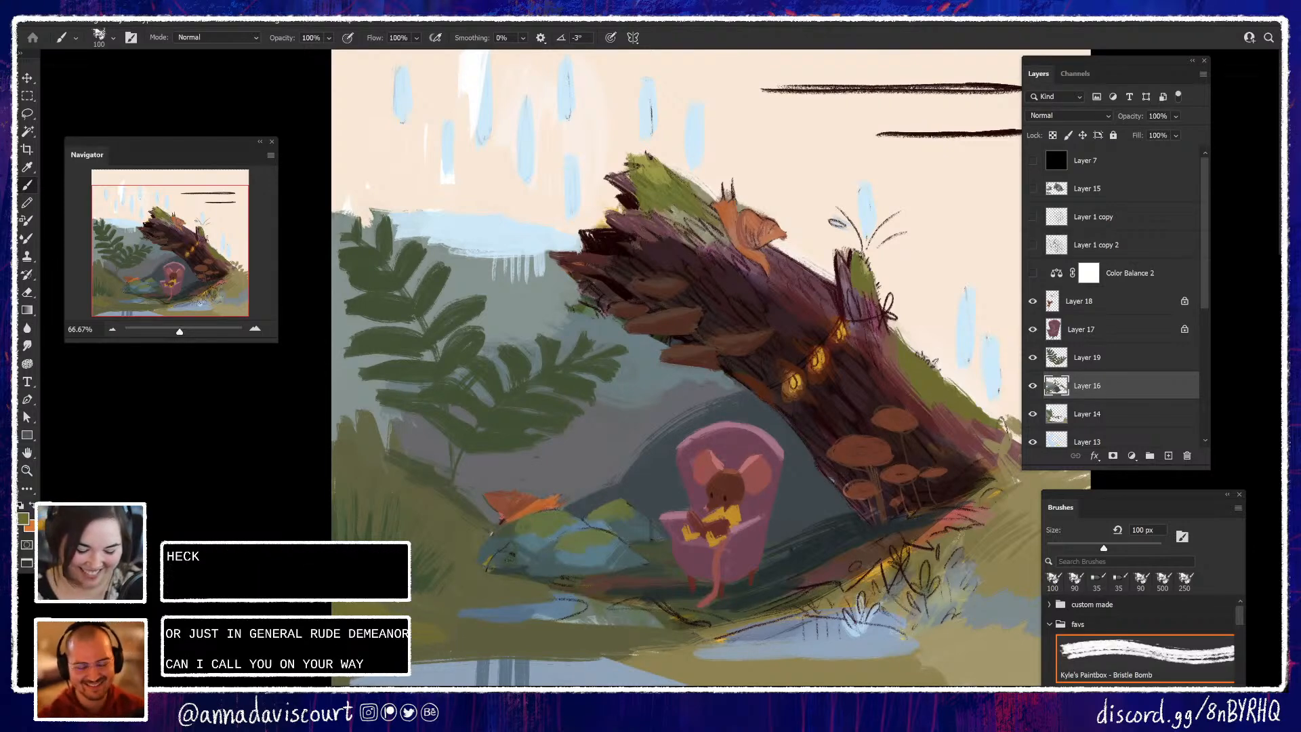
Add brown patches to the shaded ground under the log and darken the ground's lower edge before the rocks and armchair with sampled tones
{"action": "left_click", "coordinate": [931, 530], "text": "alt"}
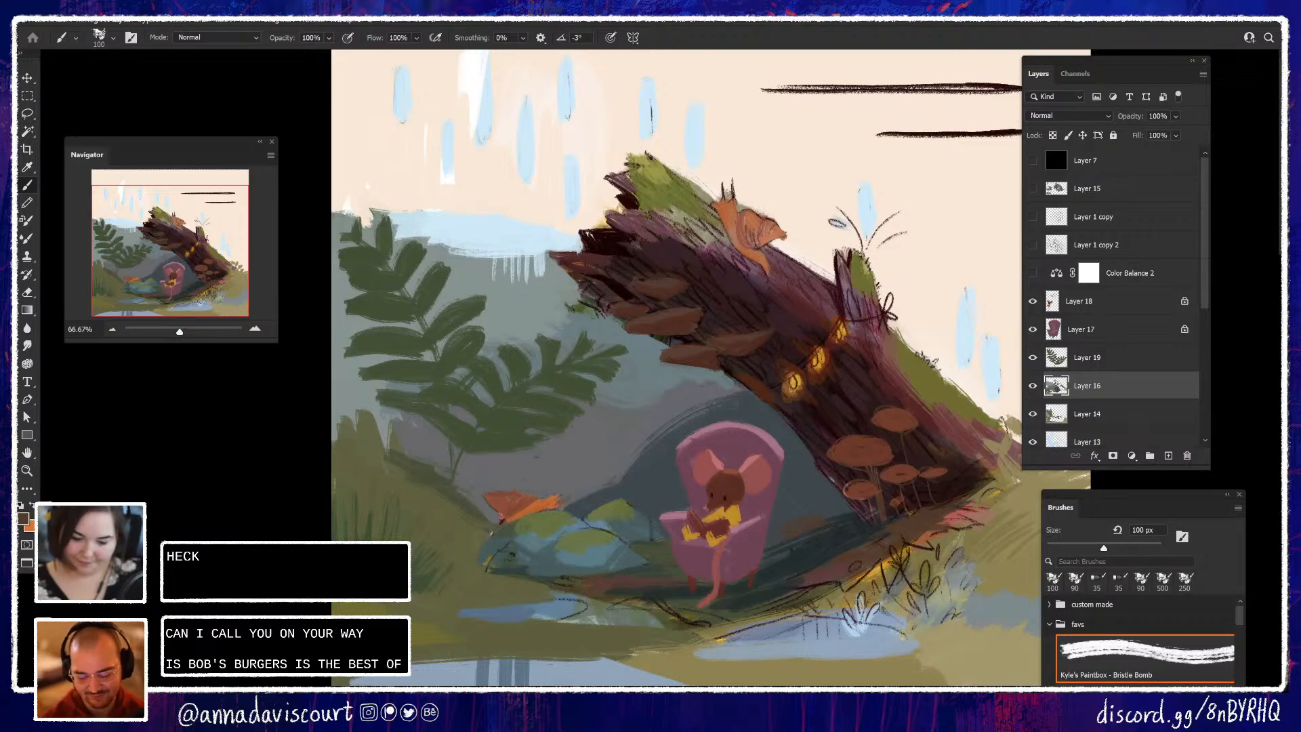
{"action": "left_click_drag", "start_coordinate": [813, 420], "coordinate": [794, 463]}
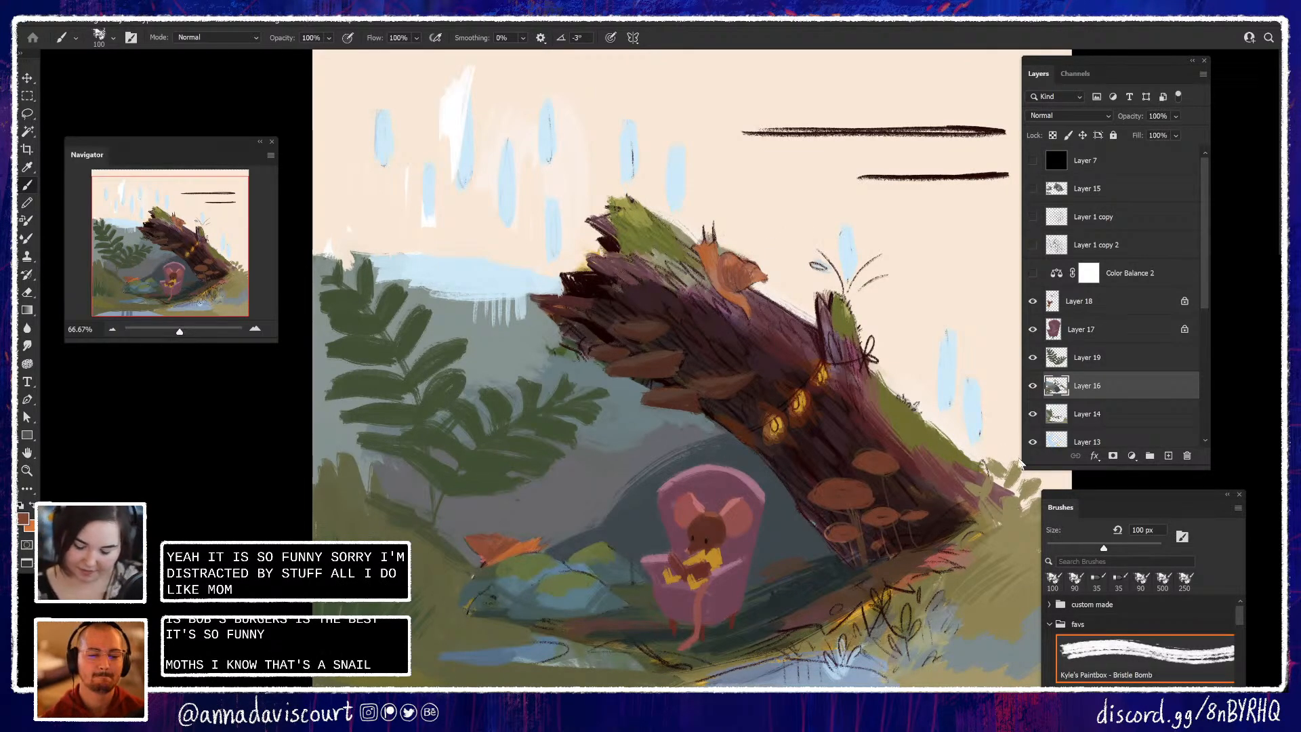
{"action": "left_click_drag", "start_coordinate": [967, 523], "coordinate": [934, 495]}
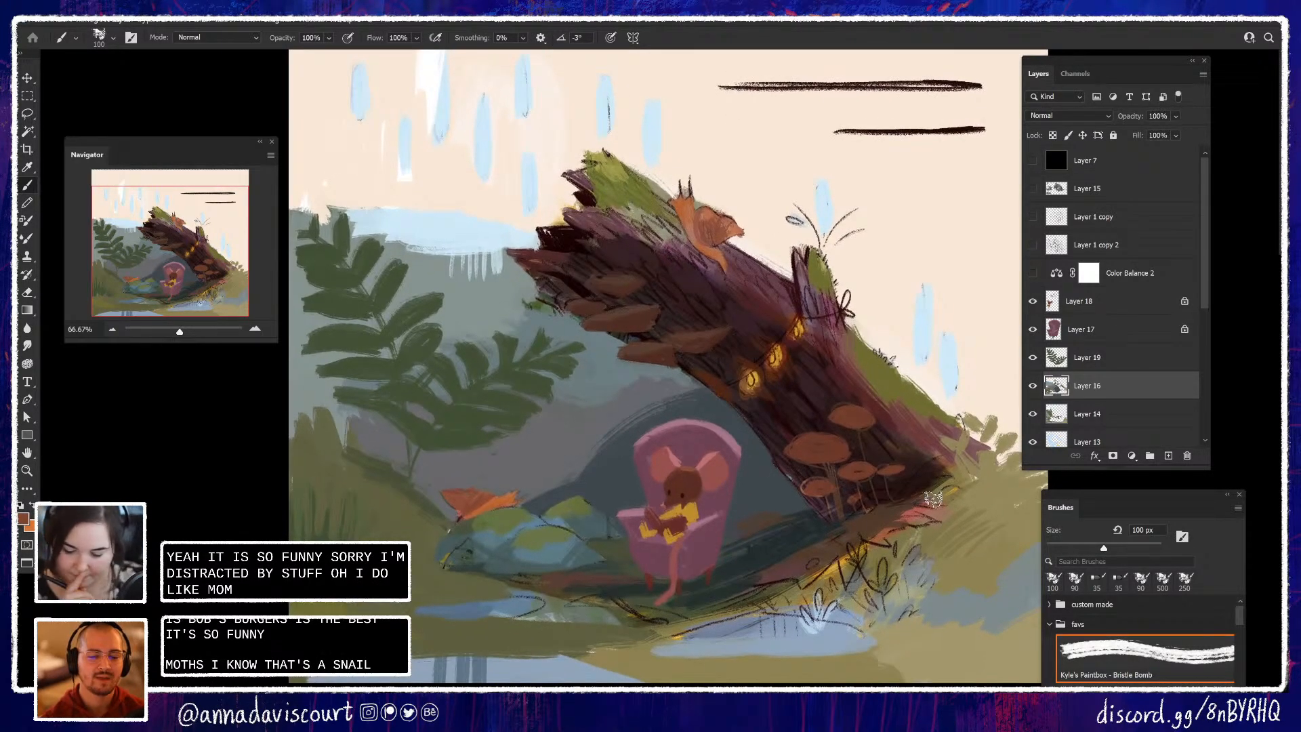
{"action": "left_click", "coordinate": [759, 588], "text": "alt"}
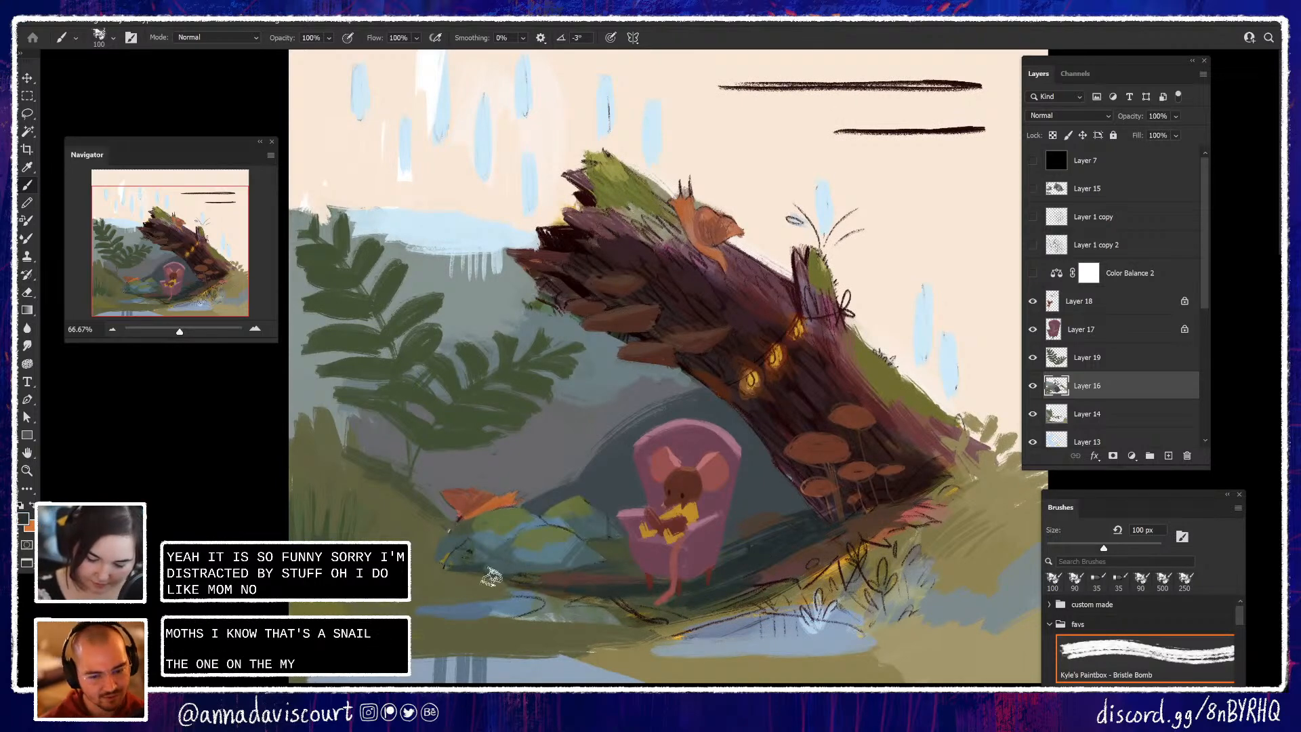
{"action": "left_click_drag", "start_coordinate": [492, 576], "coordinate": [685, 610]}
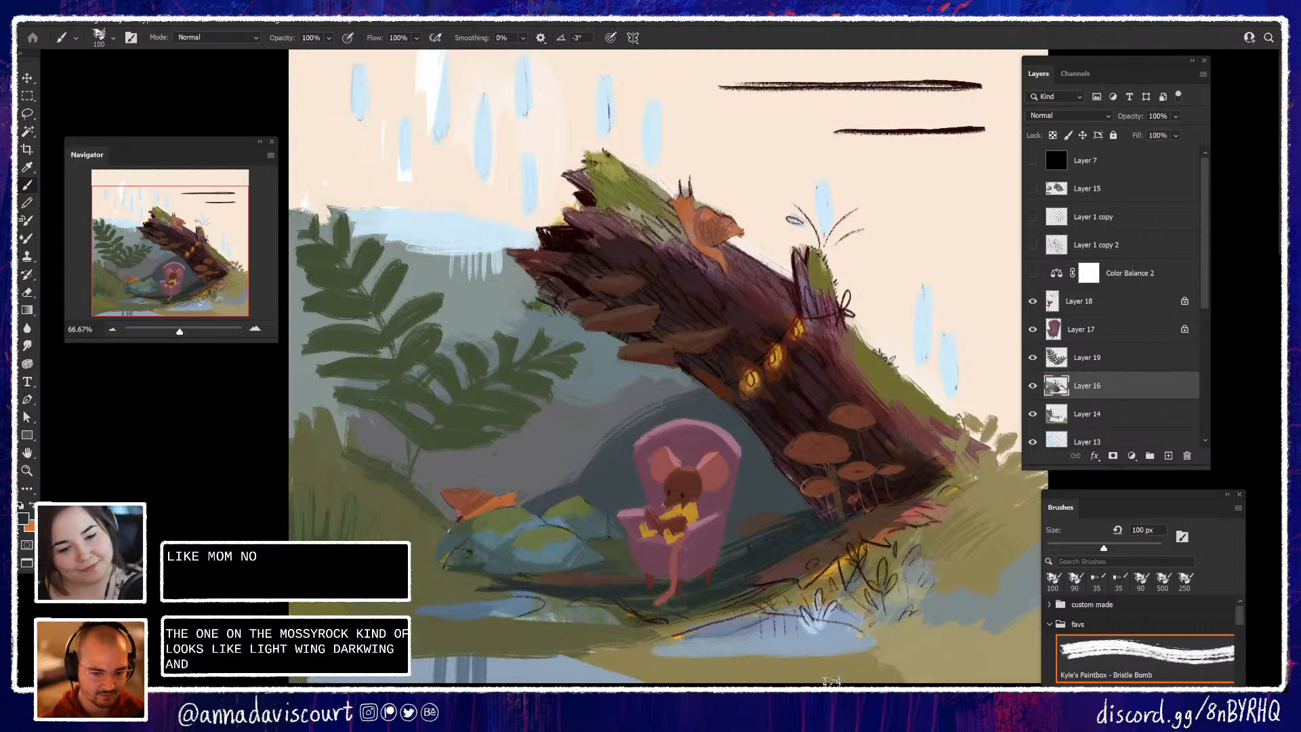
Try reshaping the leaf on the mossy rocks into a rounder two-lobed form with sampled oranges
{"action": "left_click", "coordinate": [494, 500], "text": "alt"}
{"action": "mouse_move", "coordinate": [489, 501]}
{"action": "left_mouse_down"}
{"action": "mouse_move", "coordinate": [521, 475]}
{"action": "mouse_move", "coordinate": [449, 490]}
{"action": "mouse_move", "coordinate": [477, 503]}
{"action": "left_mouse_up"}
{"action": "left_click", "coordinate": [476, 495], "text": "alt"}
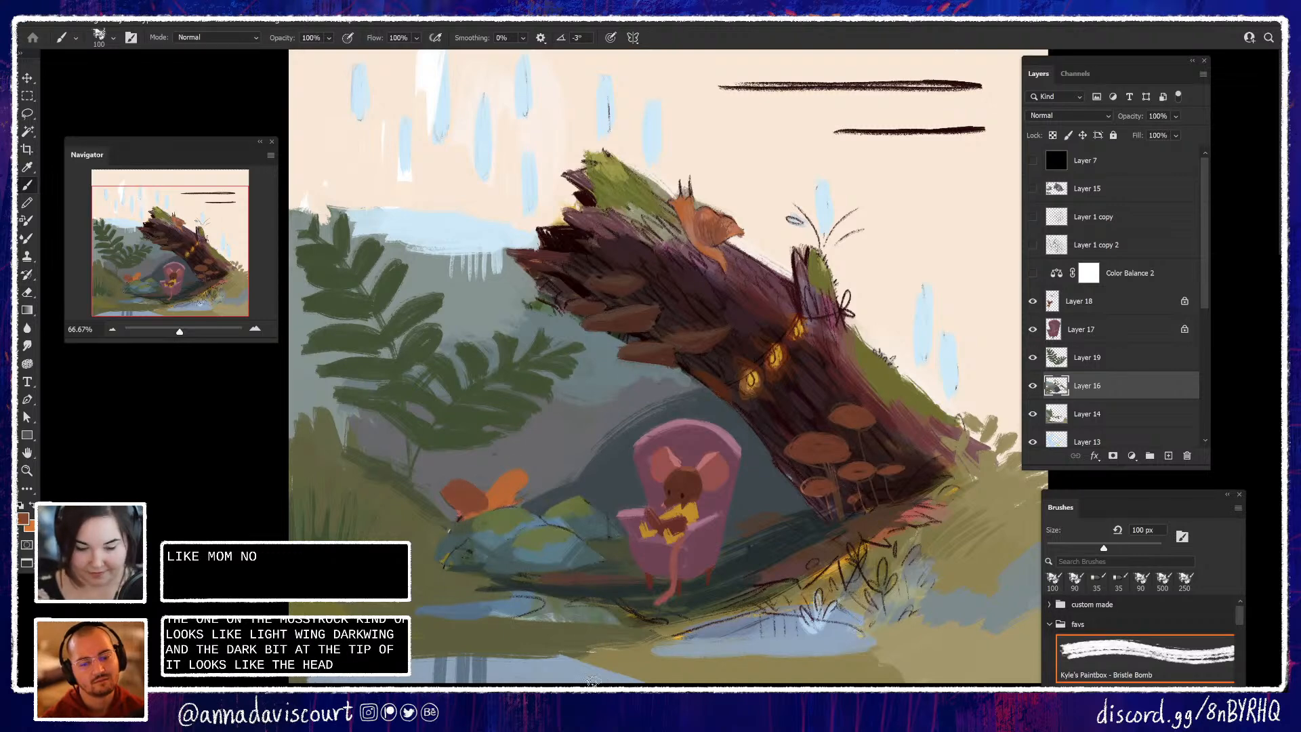
{"action": "key", "text": "ctrl+z"}
{"action": "key", "text": "ctrl+z"}
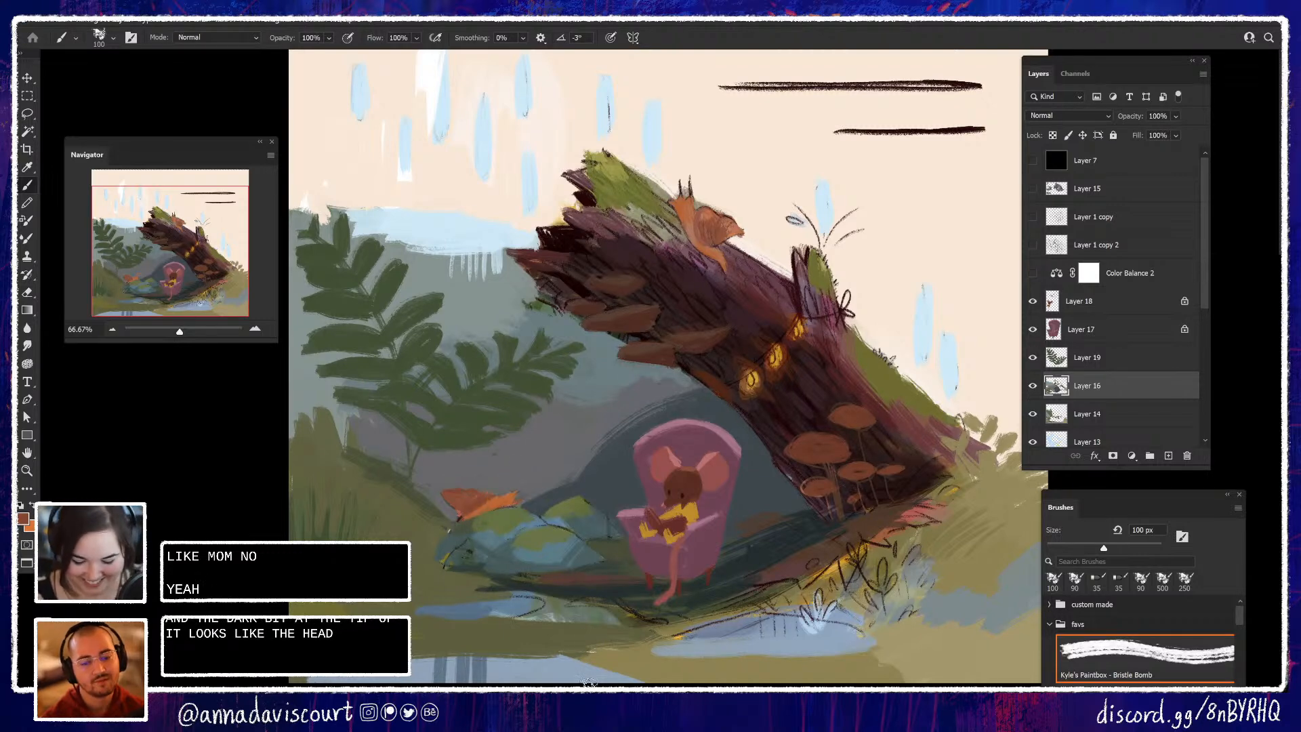
Turn on the Color Balance 2 adjustment layer and review its effect on the whole illustration
{"action": "mouse_move", "coordinate": [829, 607]}
{"action": "left_mouse_down"}
{"action": "mouse_move", "coordinate": [853, 575]}
{"action": "mouse_move", "coordinate": [838, 609]}
{"action": "mouse_move", "coordinate": [805, 621]}
{"action": "left_mouse_up"}
{"action": "mouse_move", "coordinate": [890, 633]}
{"action": "left_mouse_down"}
{"action": "mouse_move", "coordinate": [919, 628]}
{"action": "mouse_move", "coordinate": [923, 610]}
{"action": "left_mouse_up"}
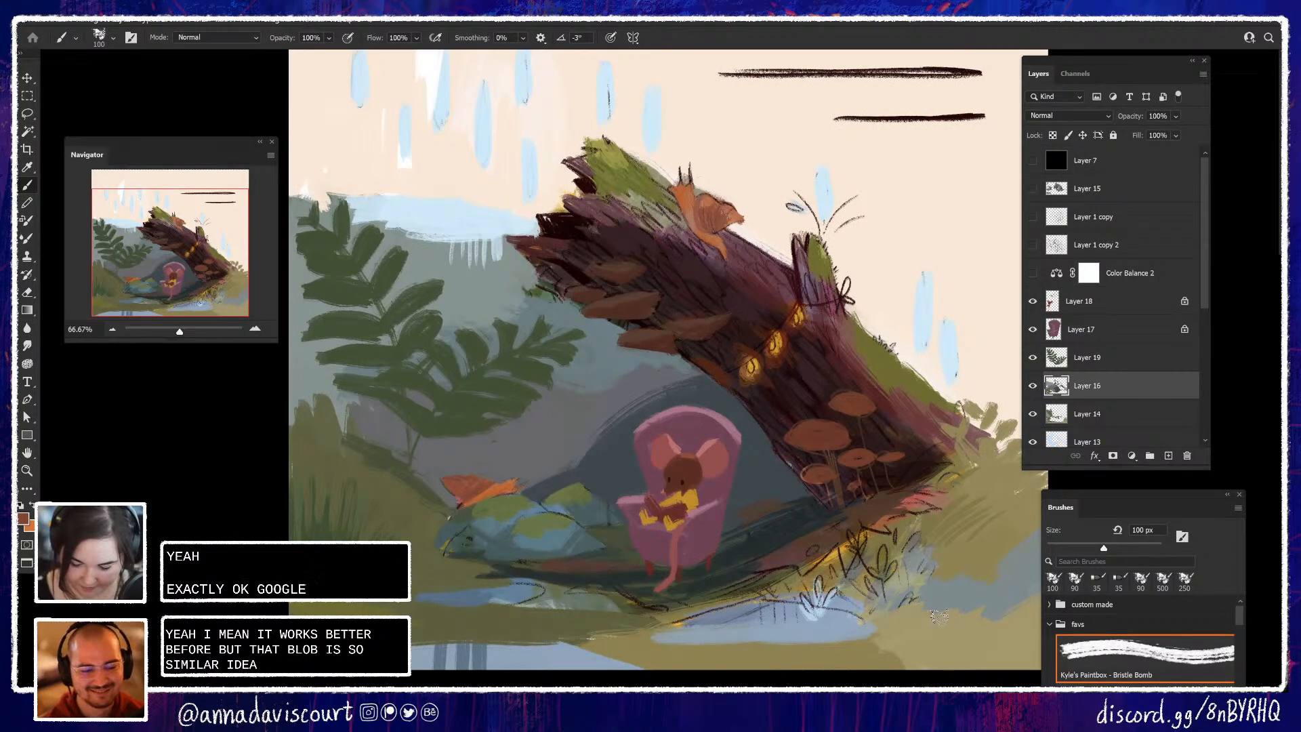
{"action": "mouse_move", "coordinate": [958, 633]}
{"action": "left_mouse_down"}
{"action": "mouse_move", "coordinate": [886, 639]}
{"action": "mouse_move", "coordinate": [974, 615]}
{"action": "mouse_move", "coordinate": [1008, 662]}
{"action": "left_mouse_up"}
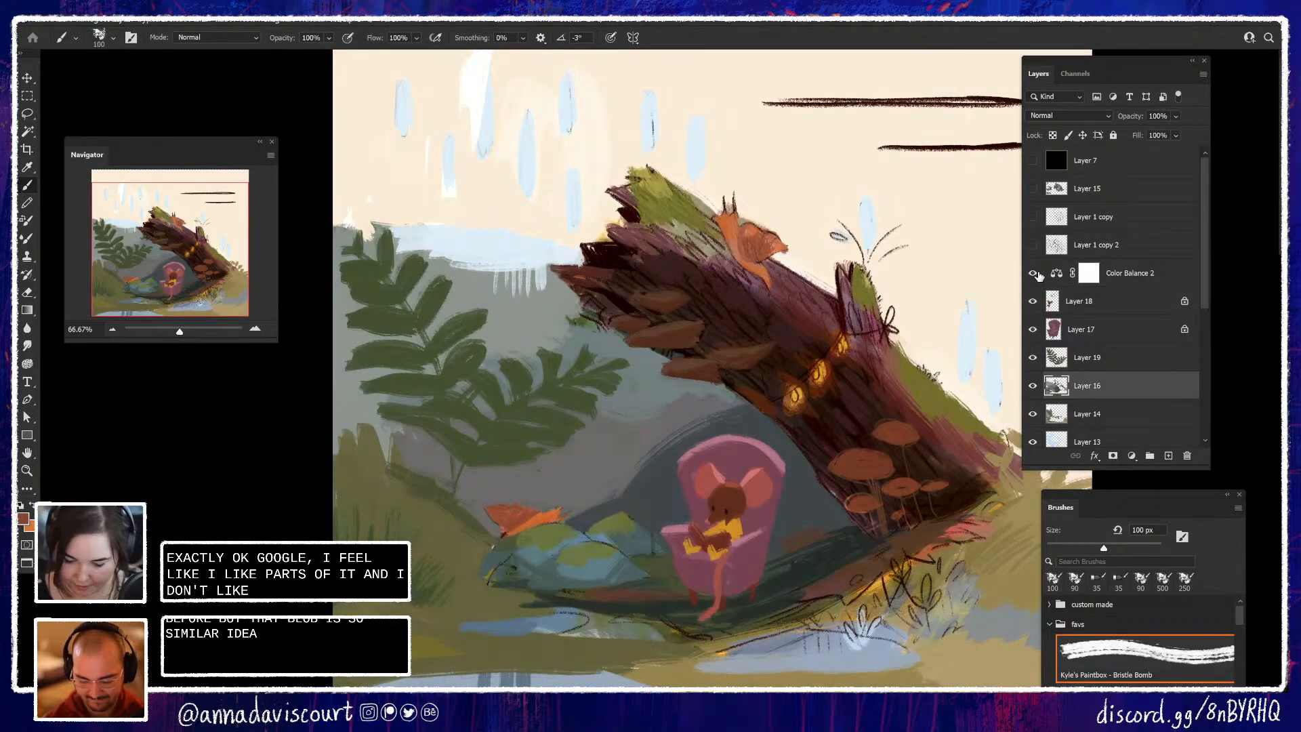
{"action": "left_click_drag", "start_coordinate": [925, 379], "coordinate": [887, 366]}
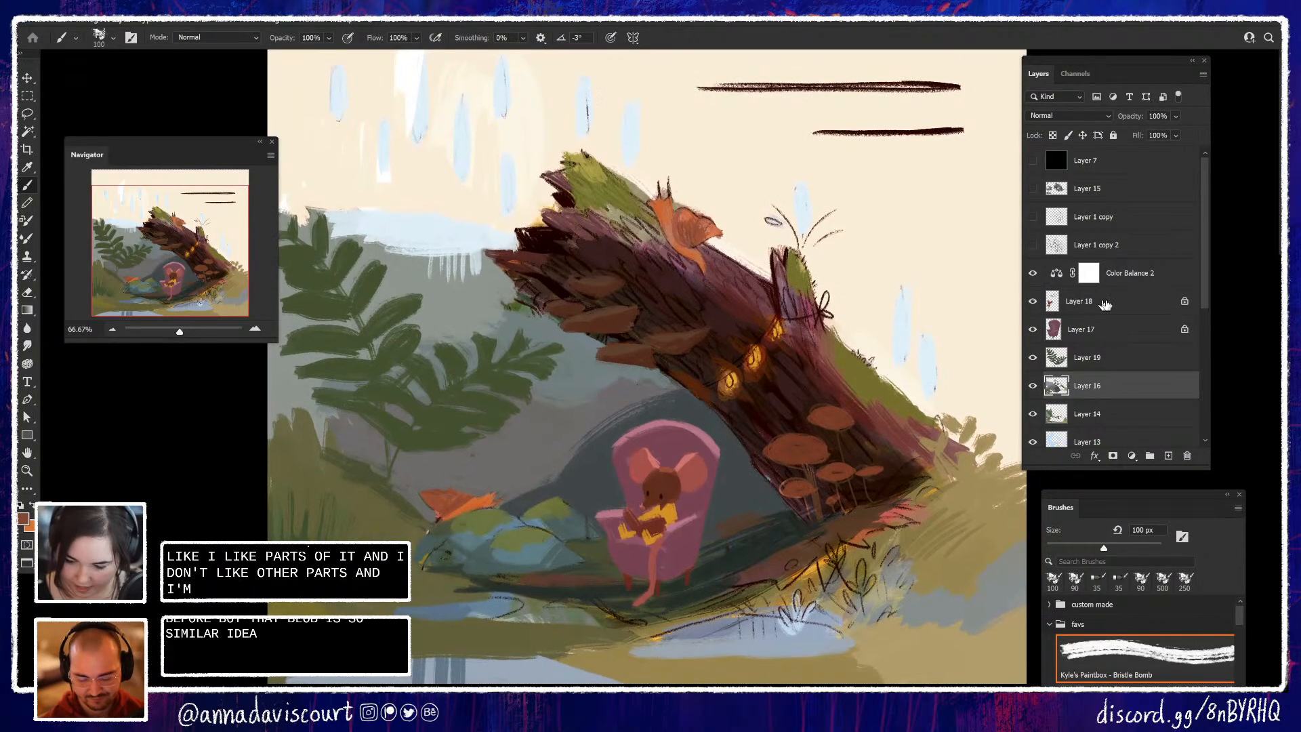
Group the layers from Color Balance 2 down to Group 1, duplicate the group and merge the copy into a single layer
{"action": "left_click", "coordinate": [1162, 281]}
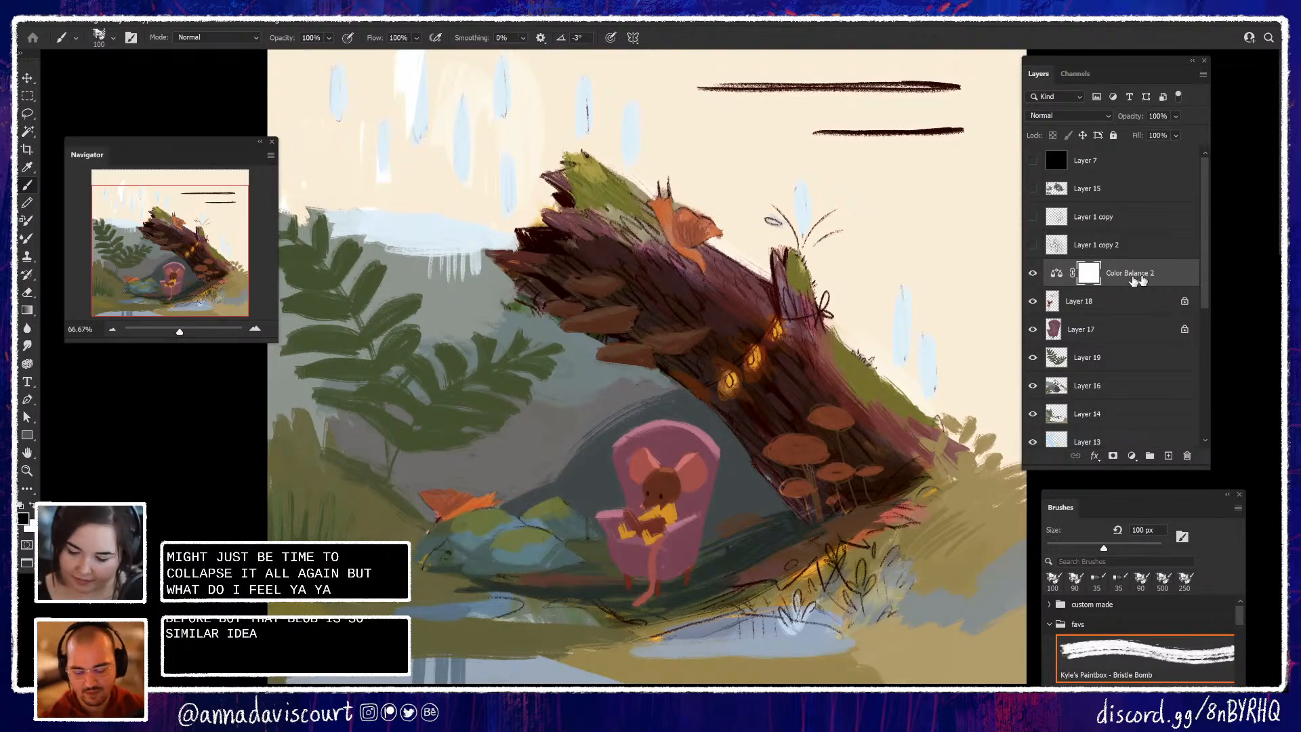
{"action": "left_click_drag", "start_coordinate": [1203, 268], "coordinate": [1167, 420]}
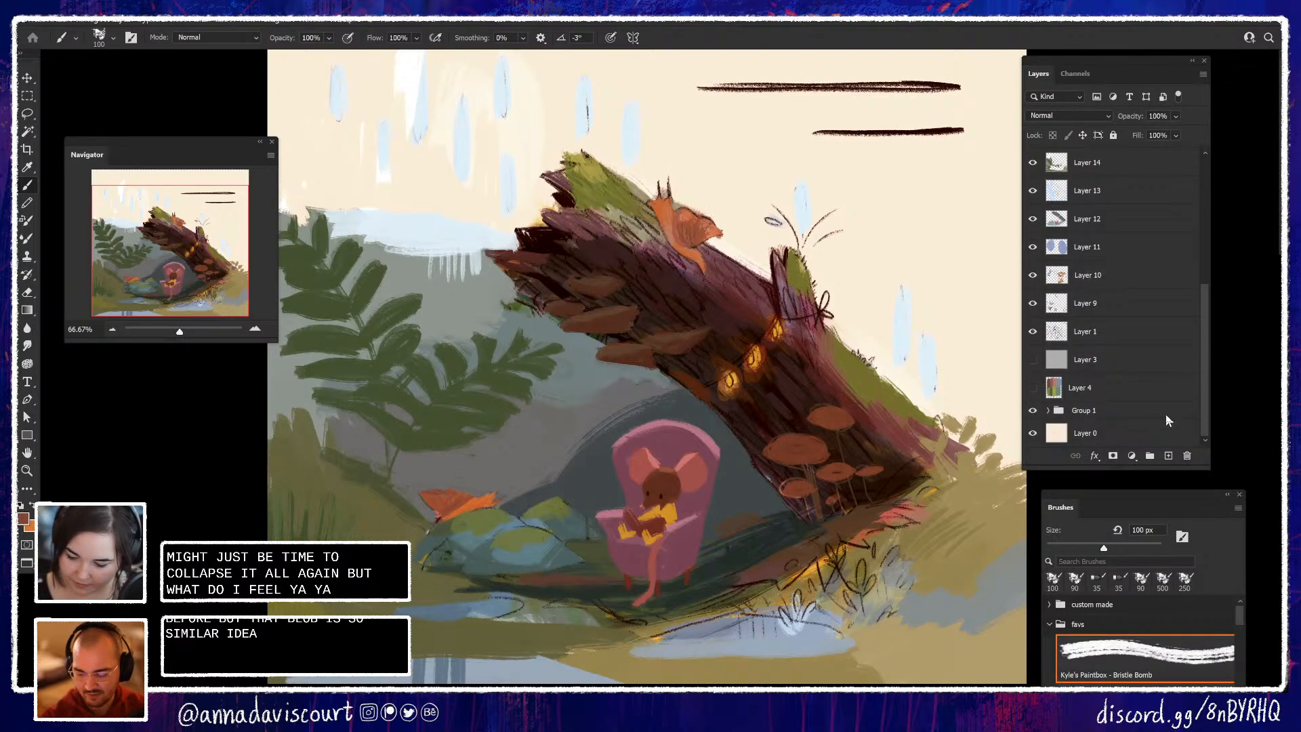
{"action": "left_click", "coordinate": [1126, 412], "text": "shift"}
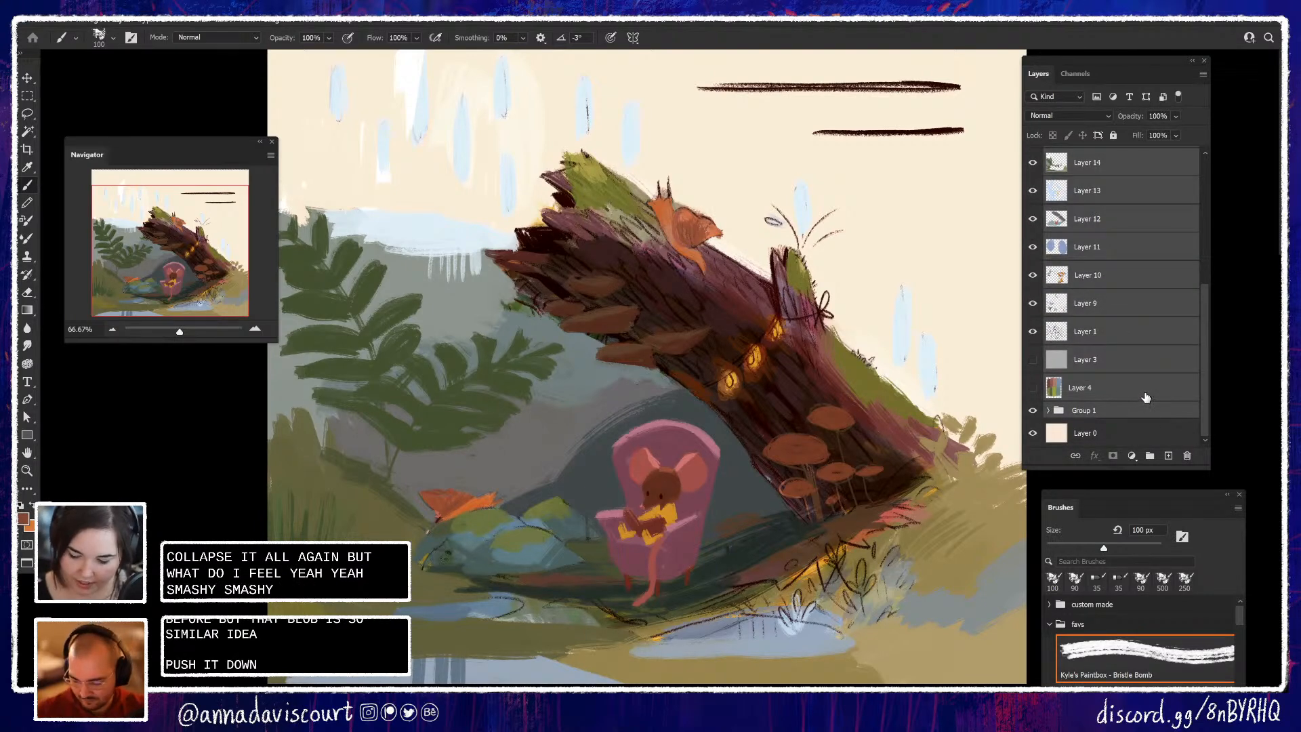
{"action": "key", "text": "ctrl+g"}
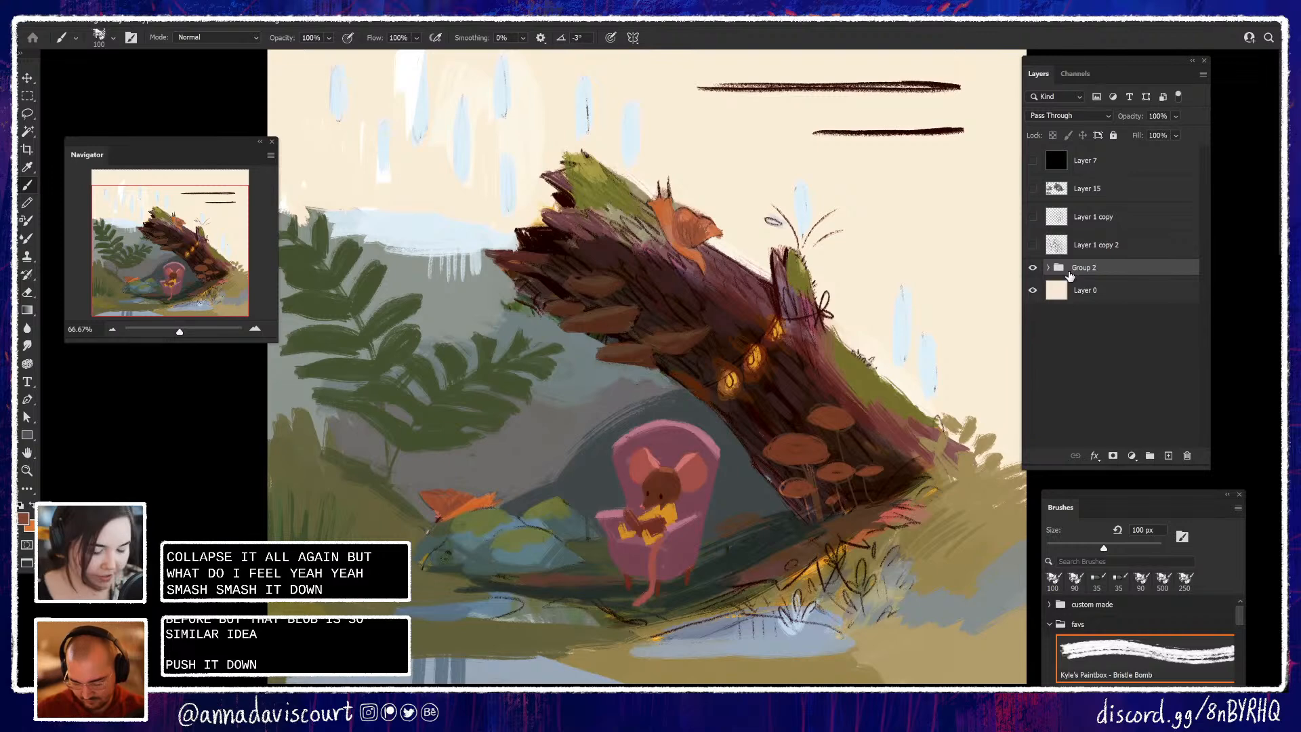
{"action": "key", "text": "ctrl+j"}
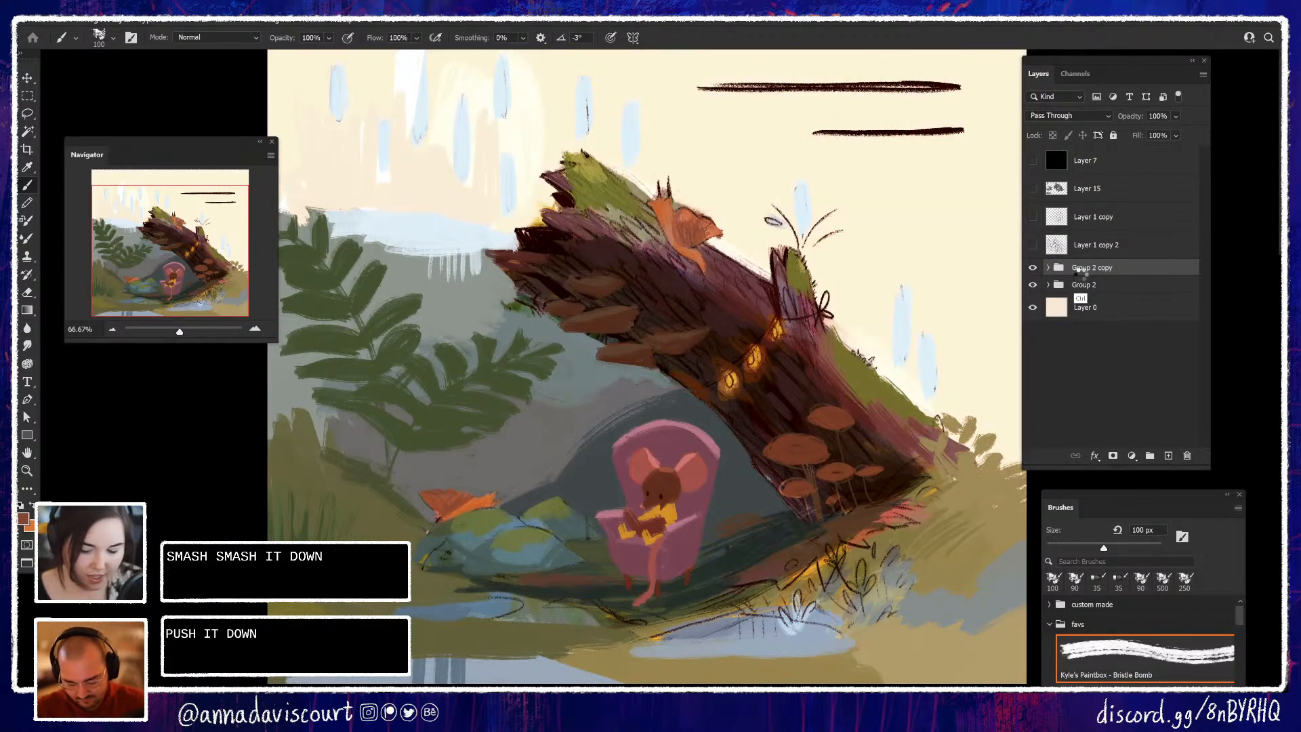
{"action": "key", "text": "ctrl+e"}
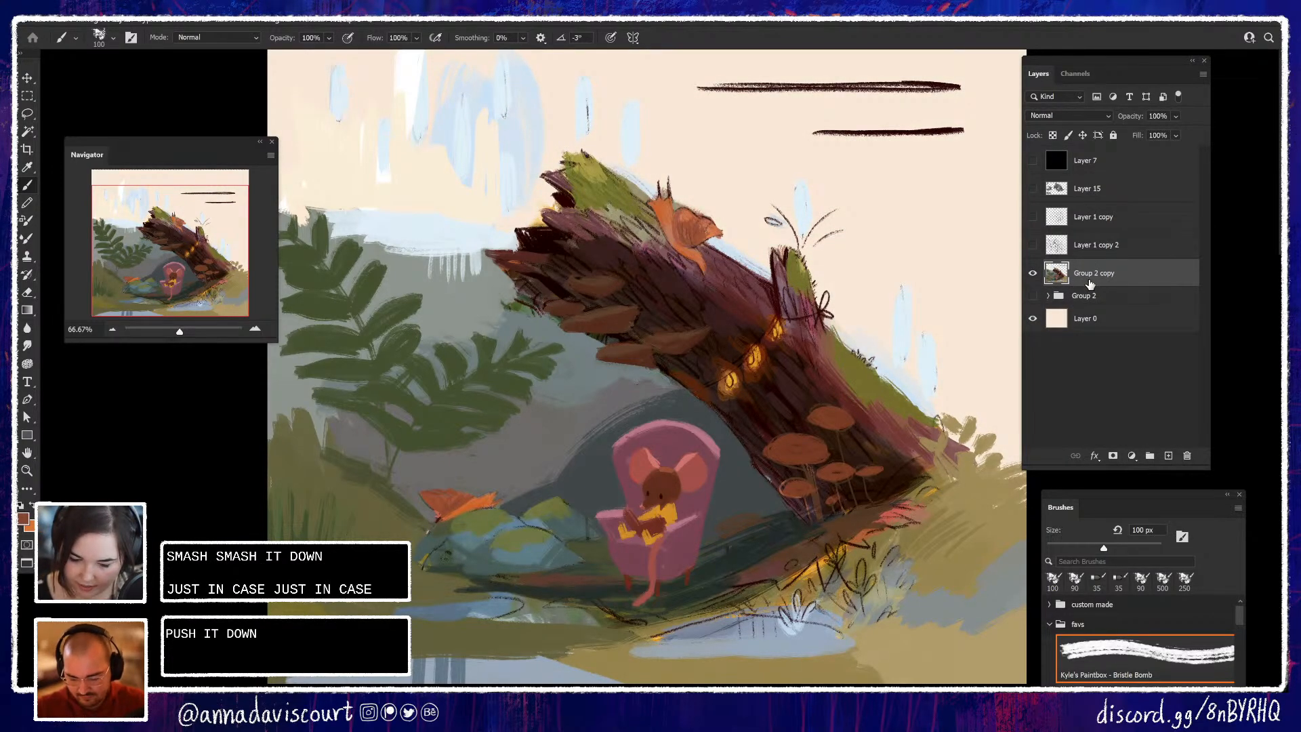
Fill the three glowing spots on the log with sampled yellow-orange, covering their sketch lines
{"action": "left_click_drag", "start_coordinate": [962, 509], "coordinate": [992, 601]}
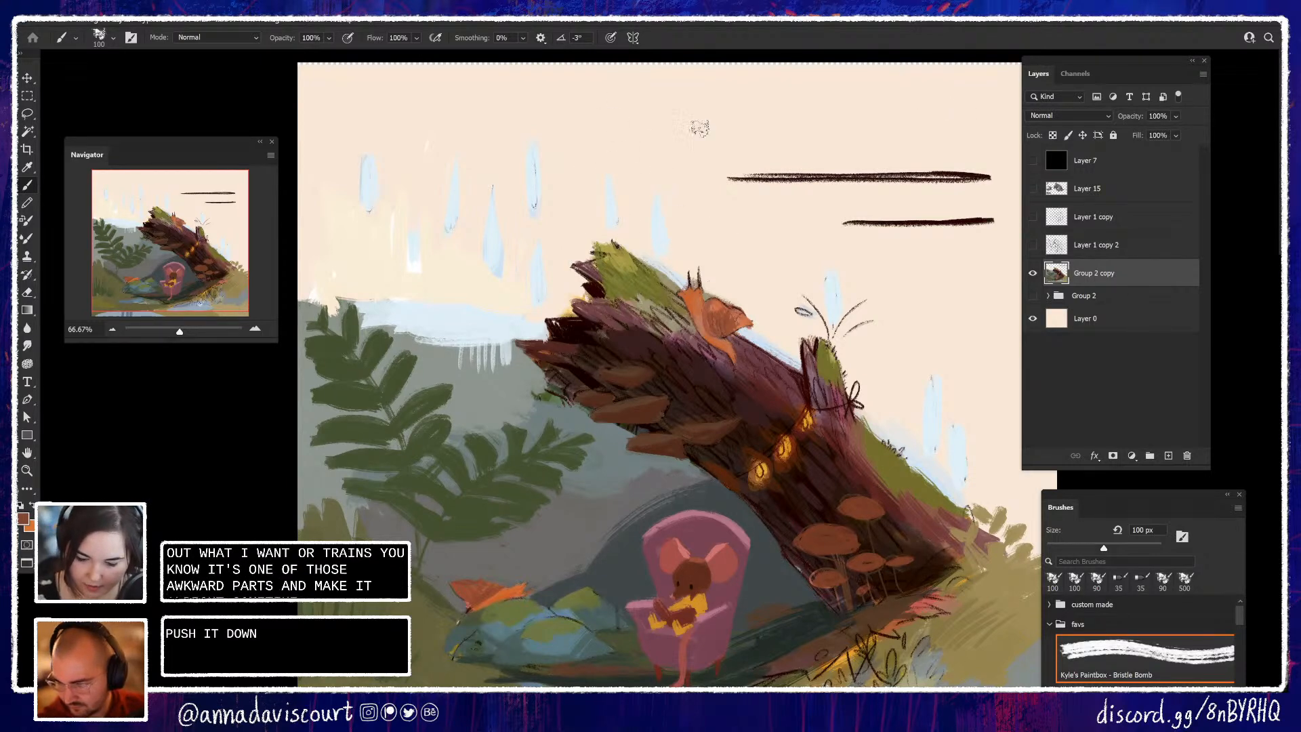
{"action": "left_click_drag", "start_coordinate": [857, 634], "coordinate": [777, 594]}
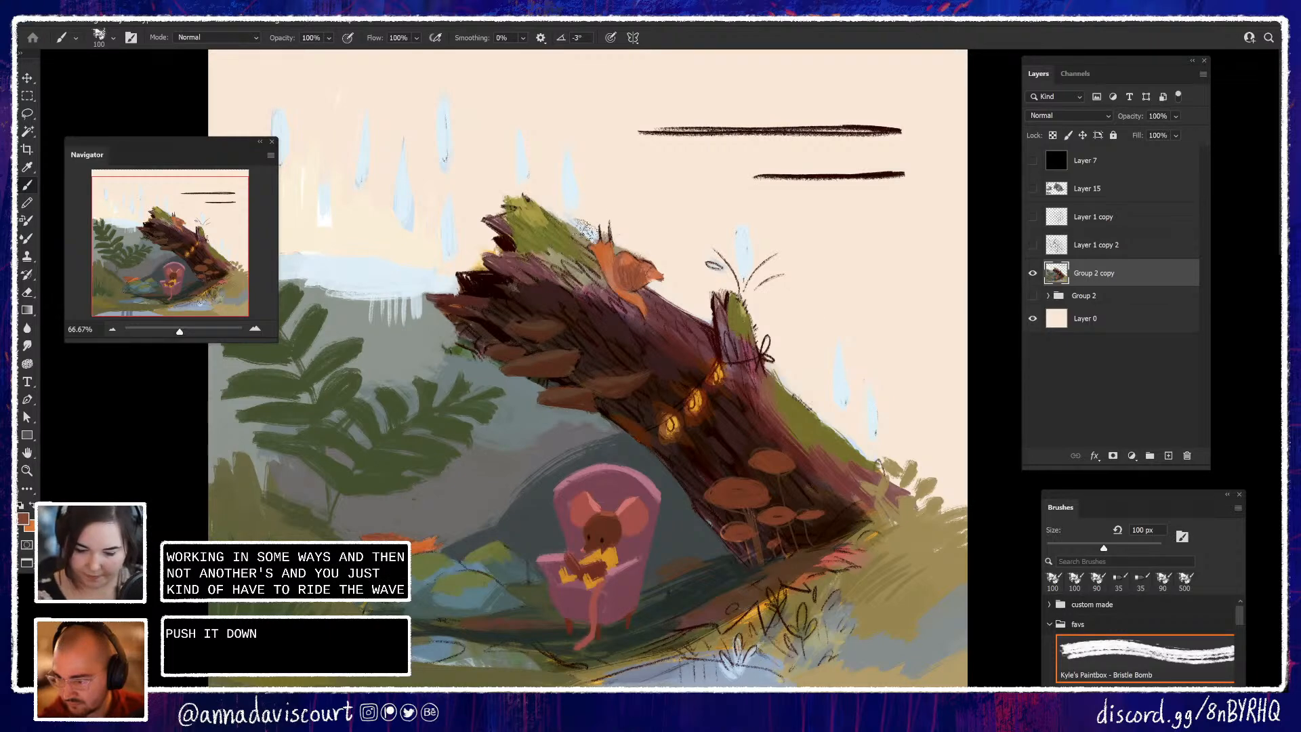
{"action": "left_click_drag", "start_coordinate": [897, 670], "coordinate": [971, 604]}
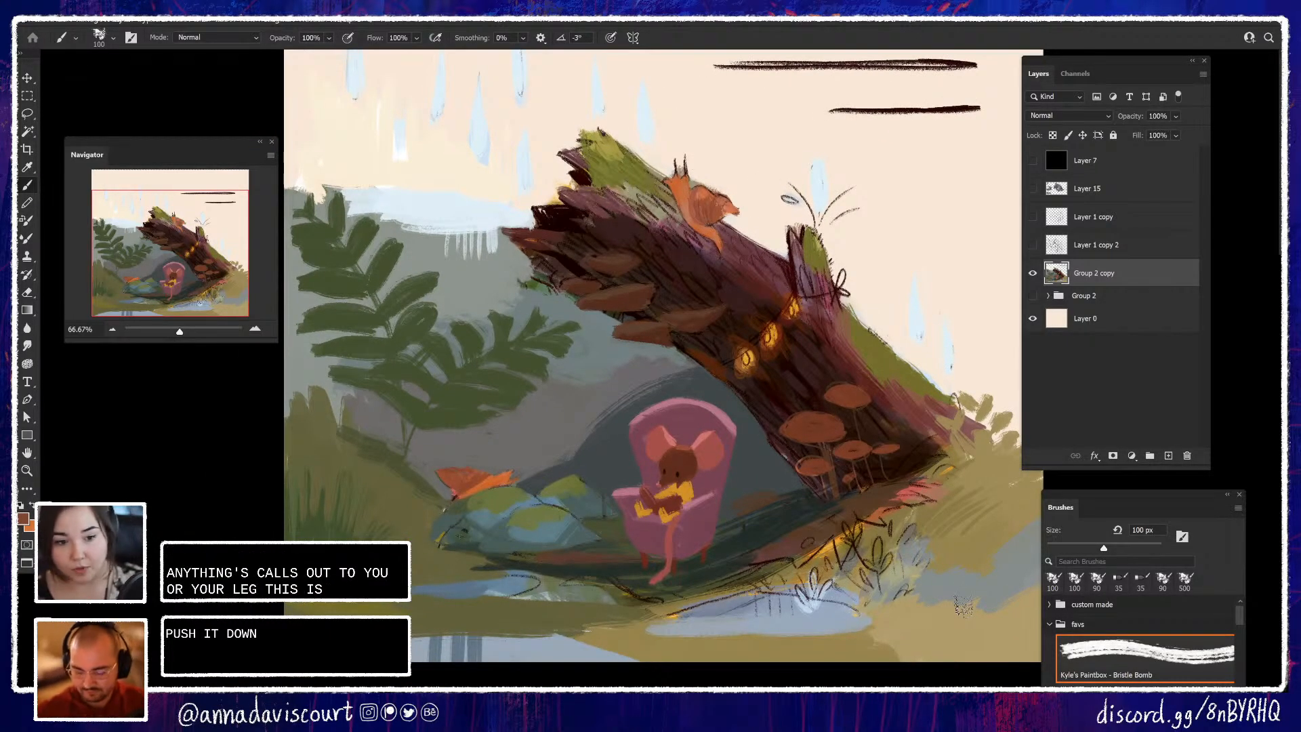
{"action": "left_click", "coordinate": [745, 355], "text": "alt"}
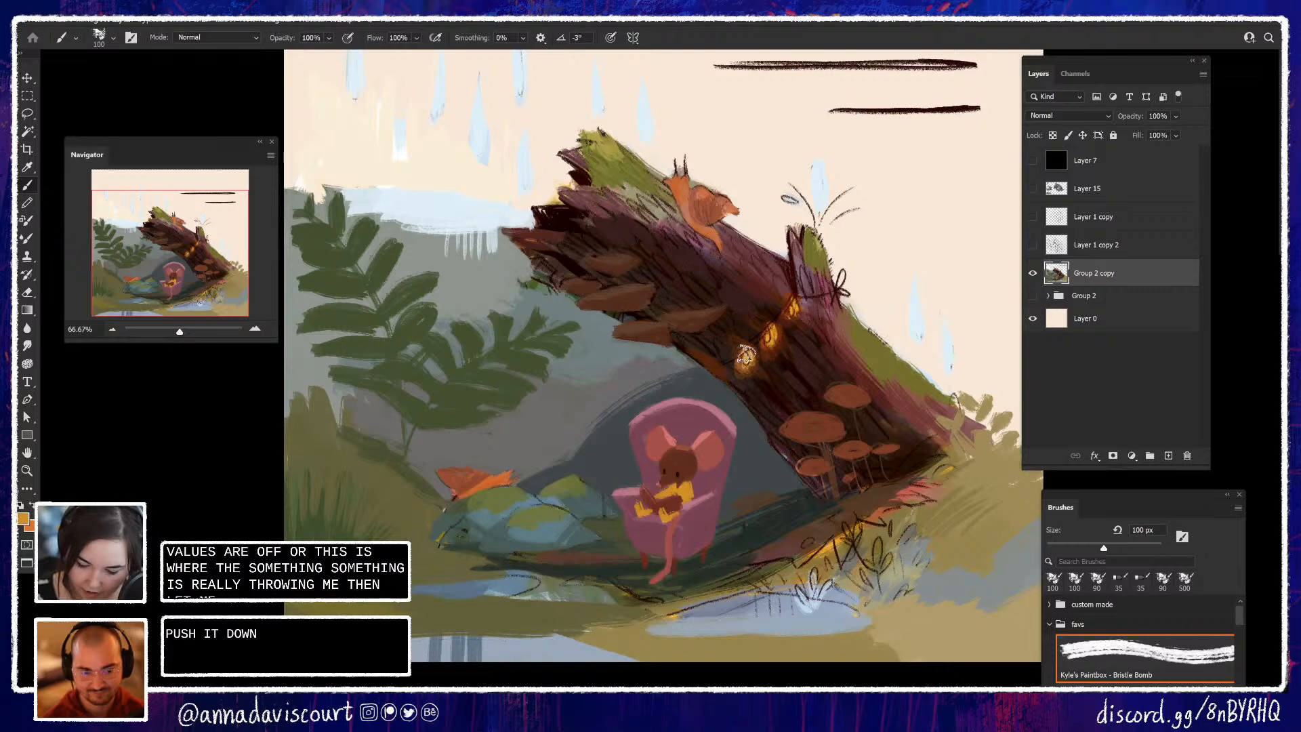
{"action": "left_click", "coordinate": [745, 358]}
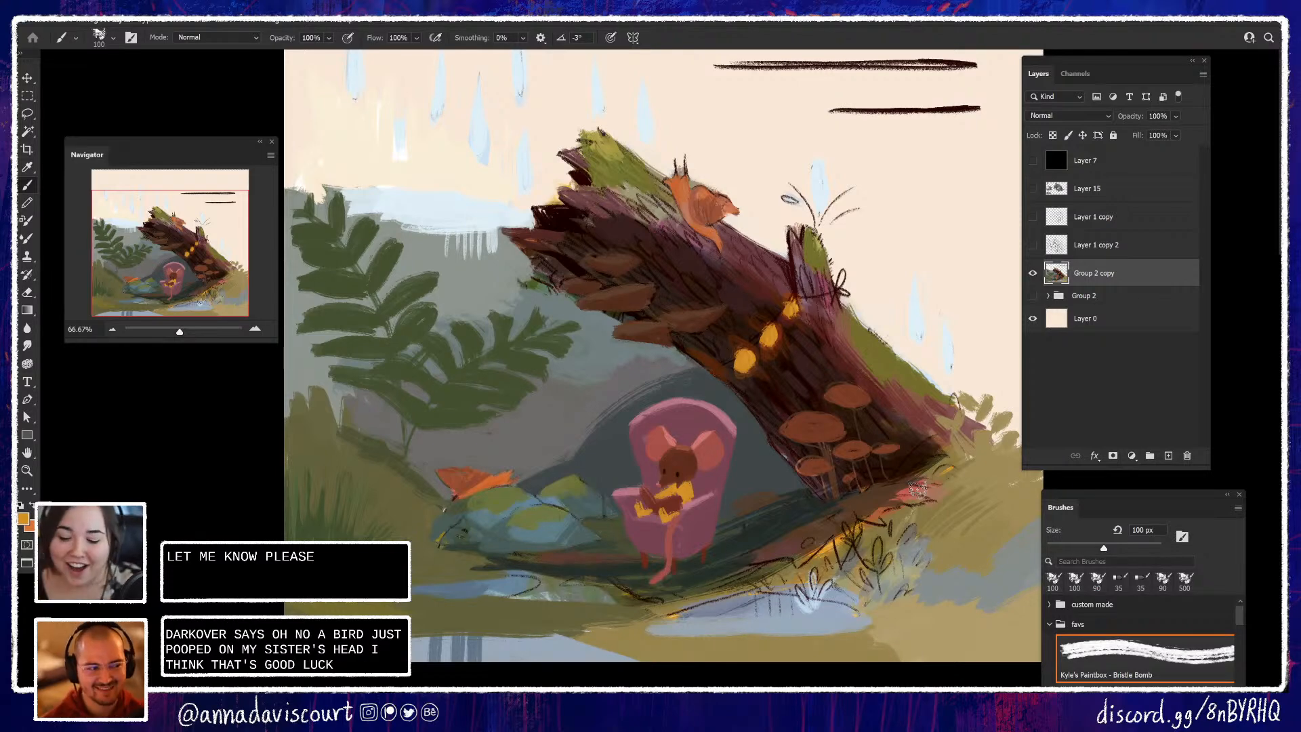
Check the painting's values in greyscale across the full canvas by temporarily showing Layer 7
{"action": "left_click", "coordinate": [1033, 161]}
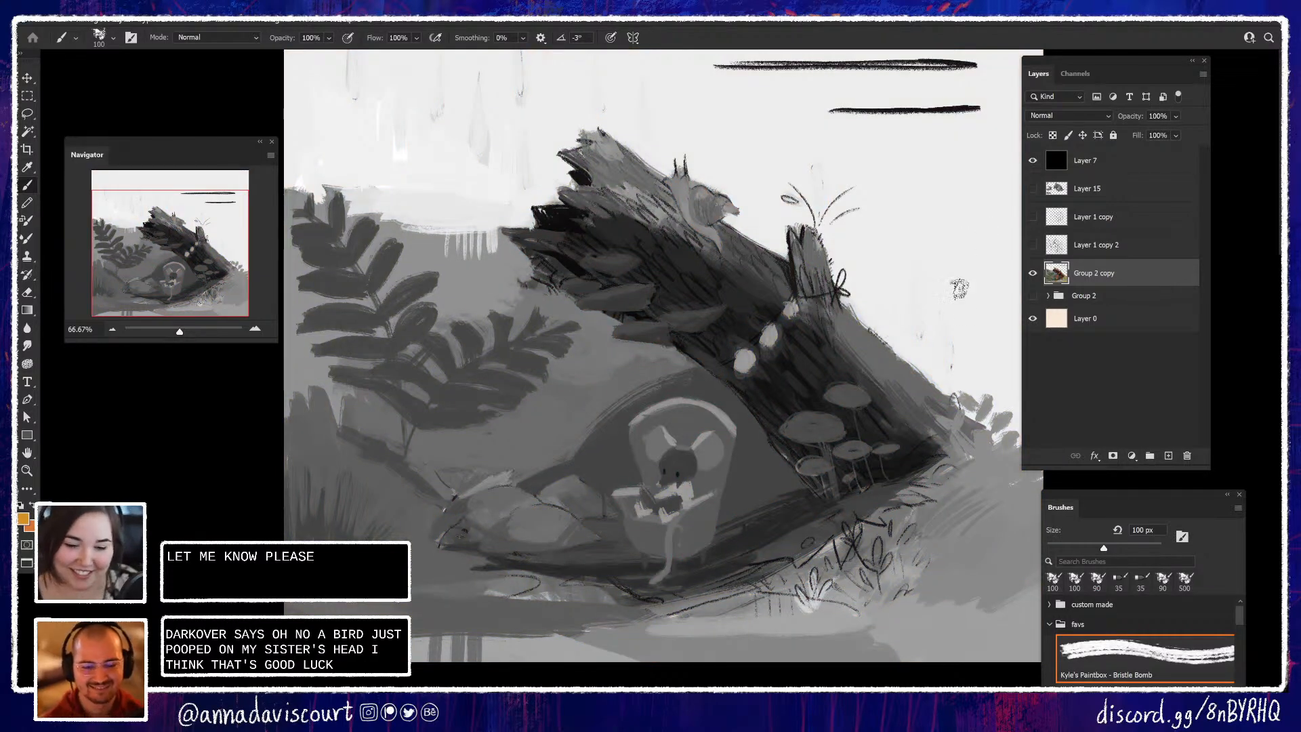
{"action": "left_click_drag", "start_coordinate": [941, 339], "coordinate": [938, 325]}
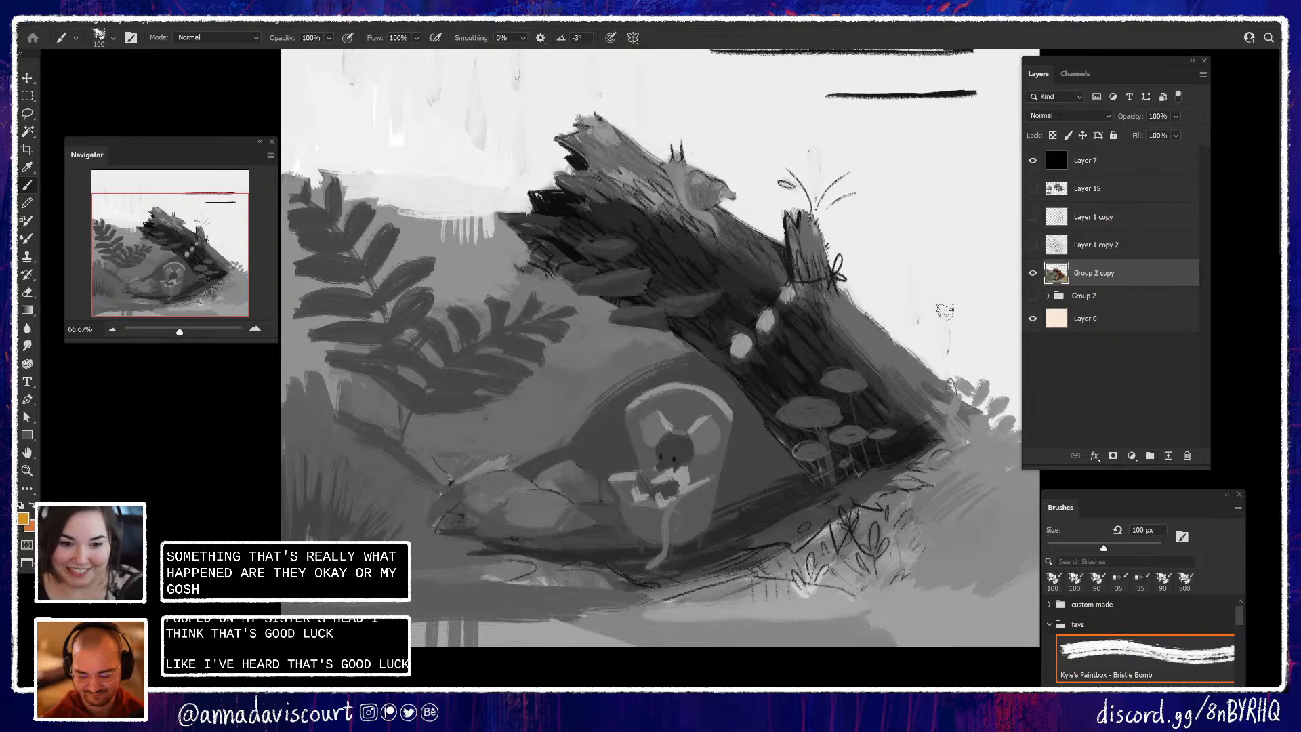
{"action": "key", "text": "ctrl+minus"}
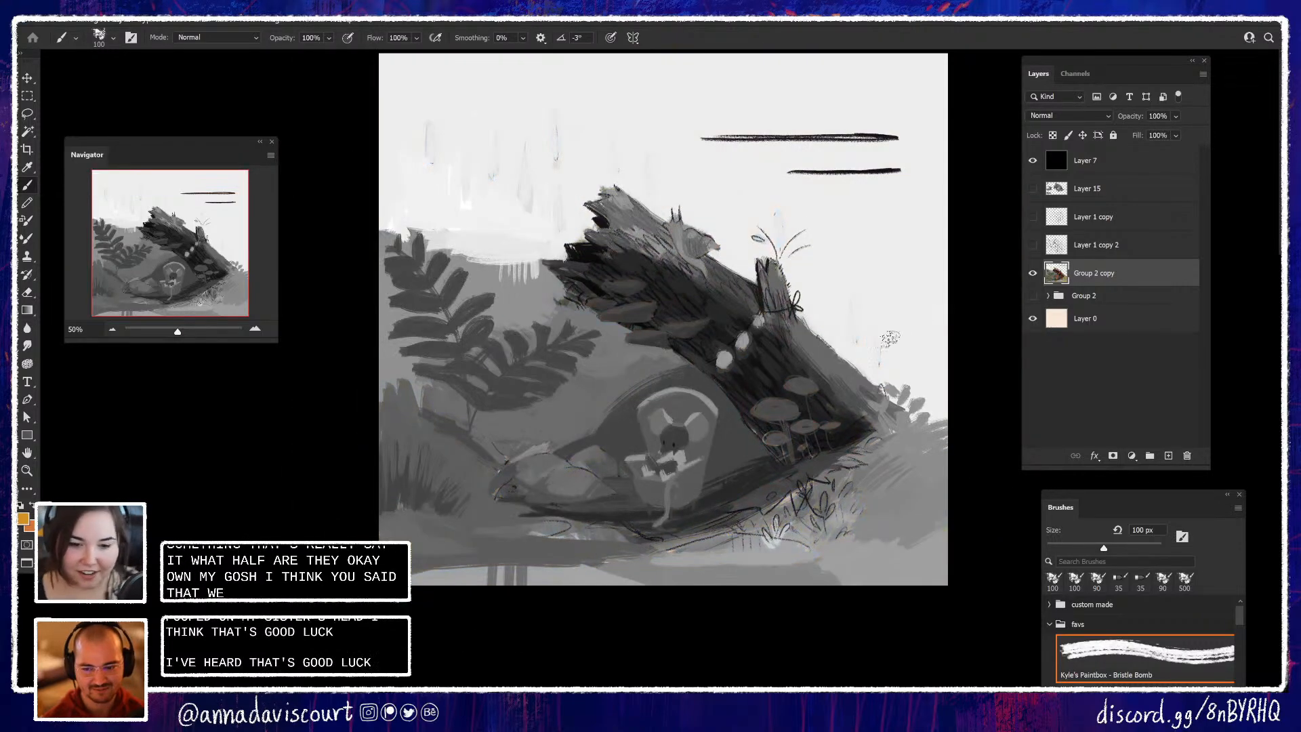
{"action": "left_click_drag", "start_coordinate": [890, 337], "coordinate": [942, 325]}
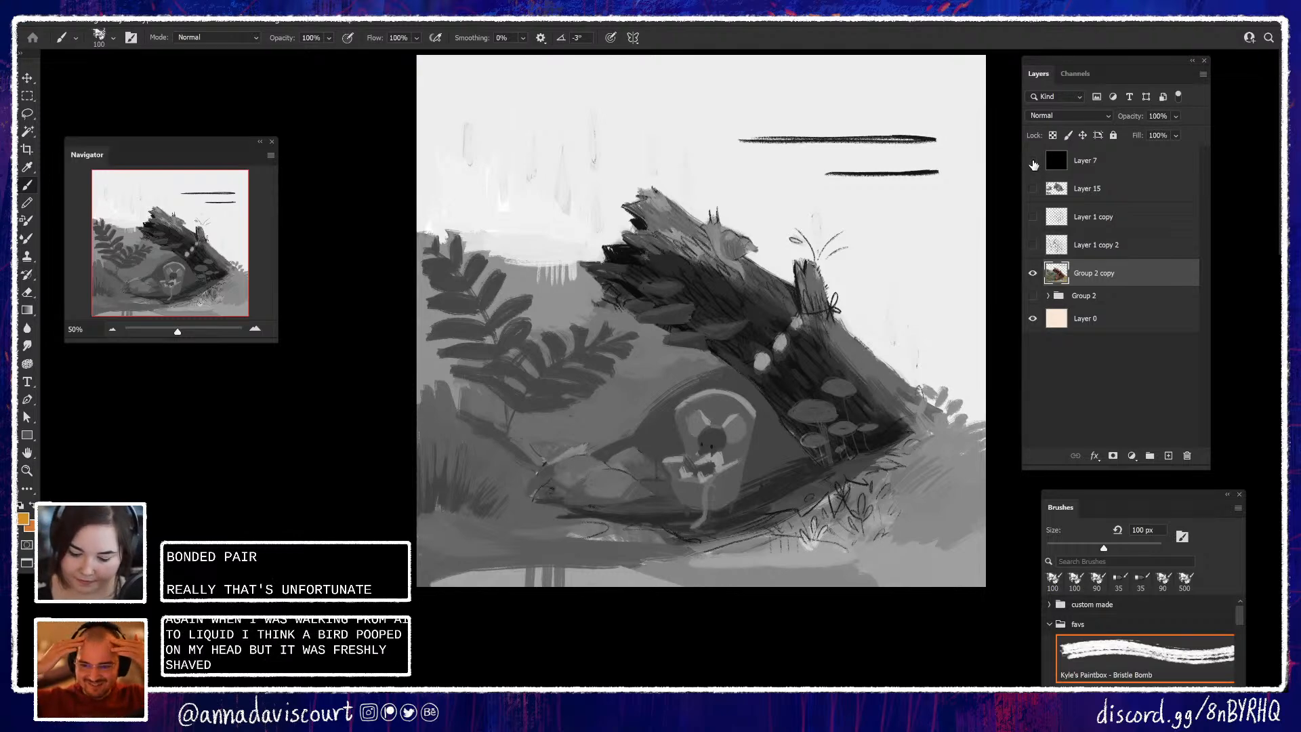
{"action": "left_click", "coordinate": [1032, 160]}
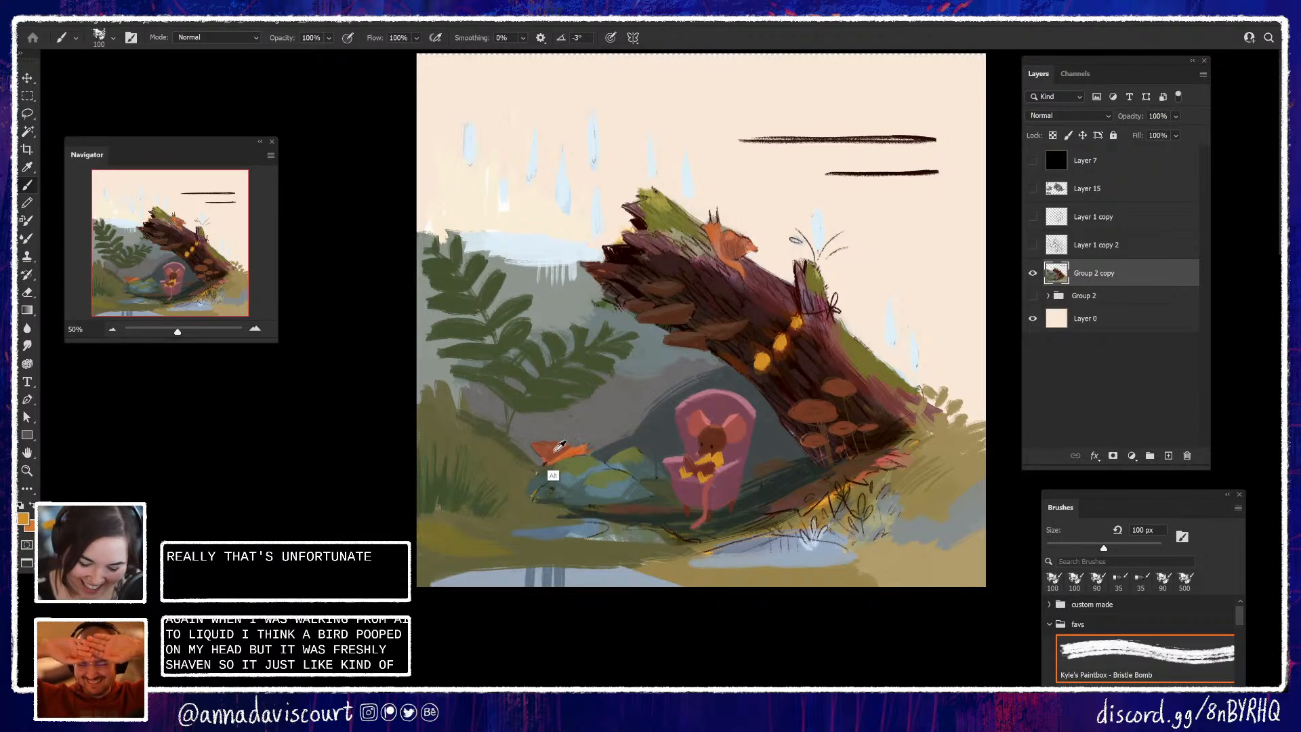
Clean up the ground around the mossy rocks with sampled greens and paint a brown patch between the rocks and the armchair
{"action": "left_click", "coordinate": [542, 484], "text": "alt"}
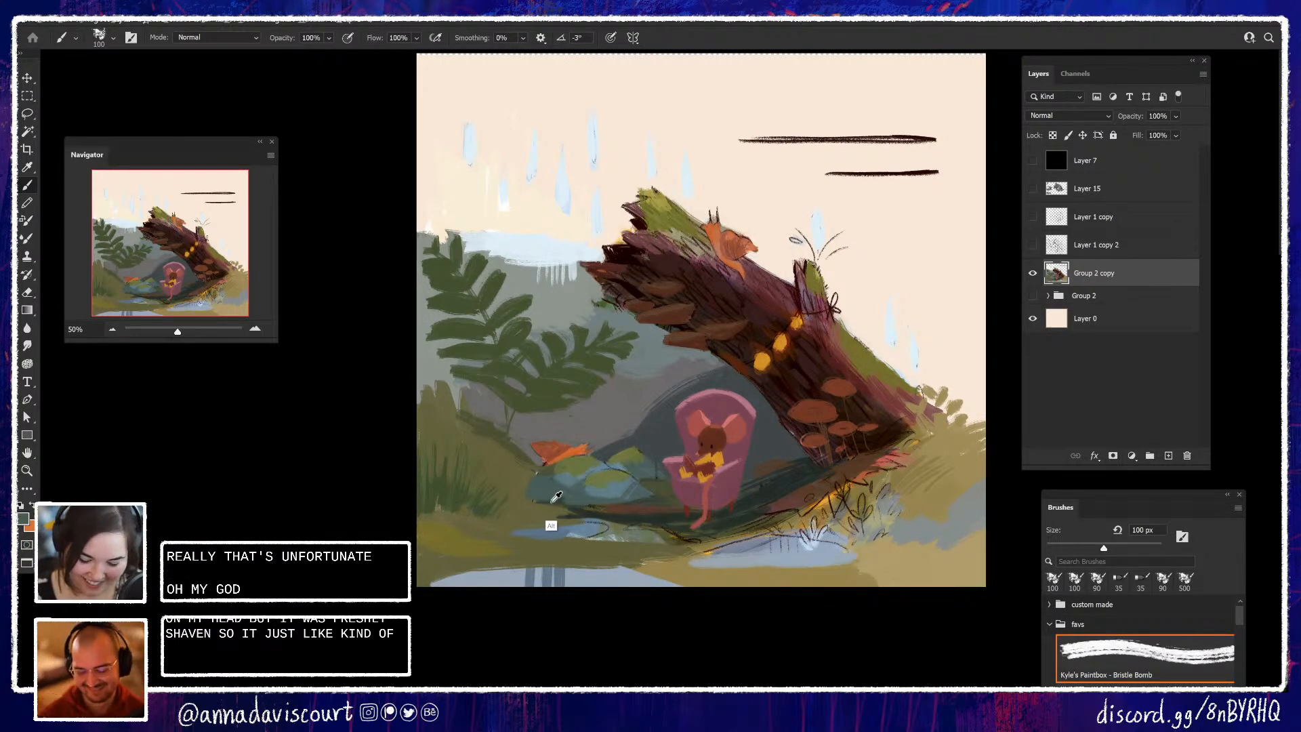
{"action": "left_click", "coordinate": [658, 488], "text": "alt"}
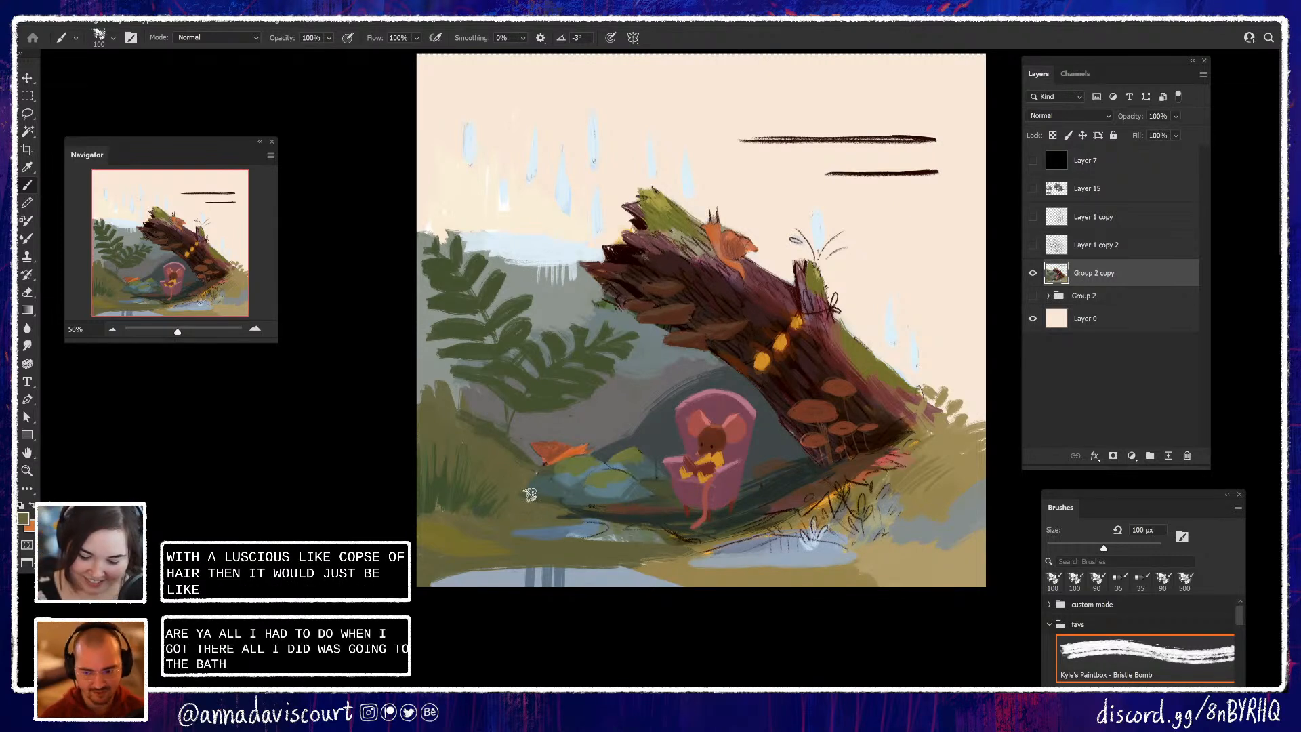
{"action": "key", "text": "alt"}
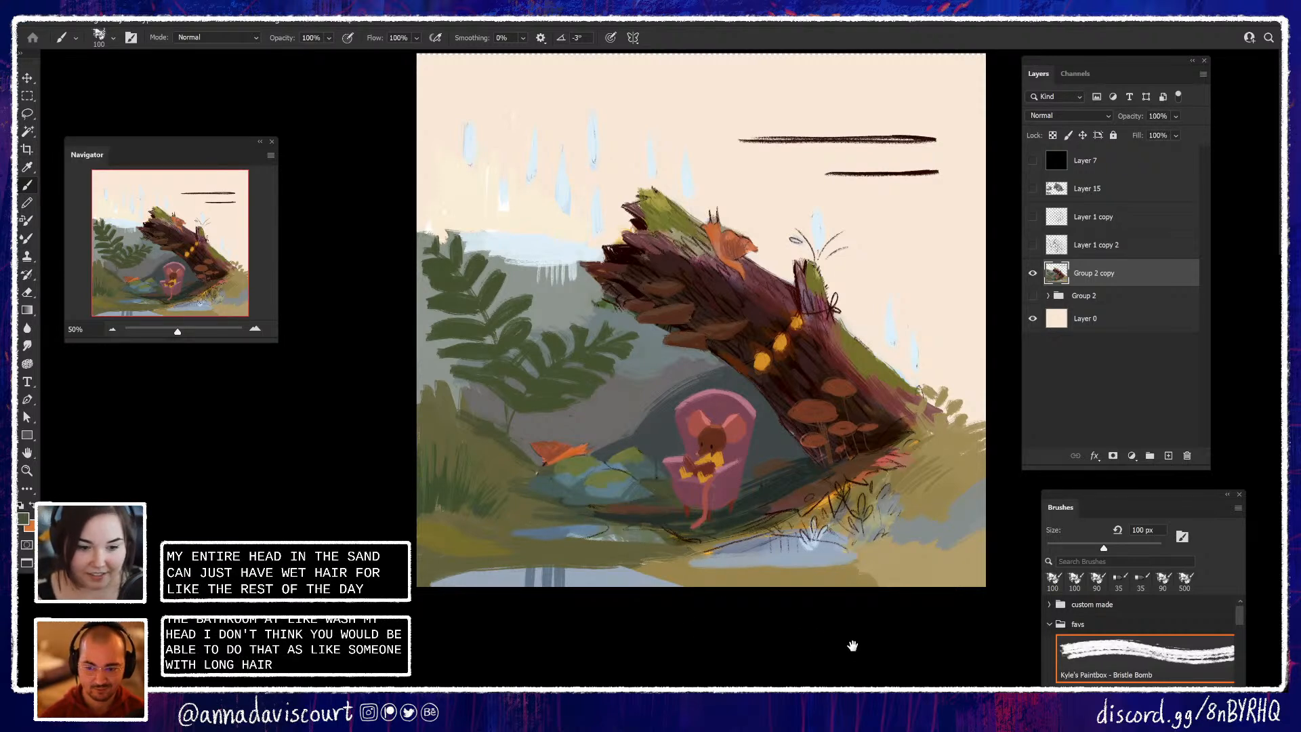
{"action": "left_click_drag", "start_coordinate": [851, 645], "coordinate": [886, 641]}
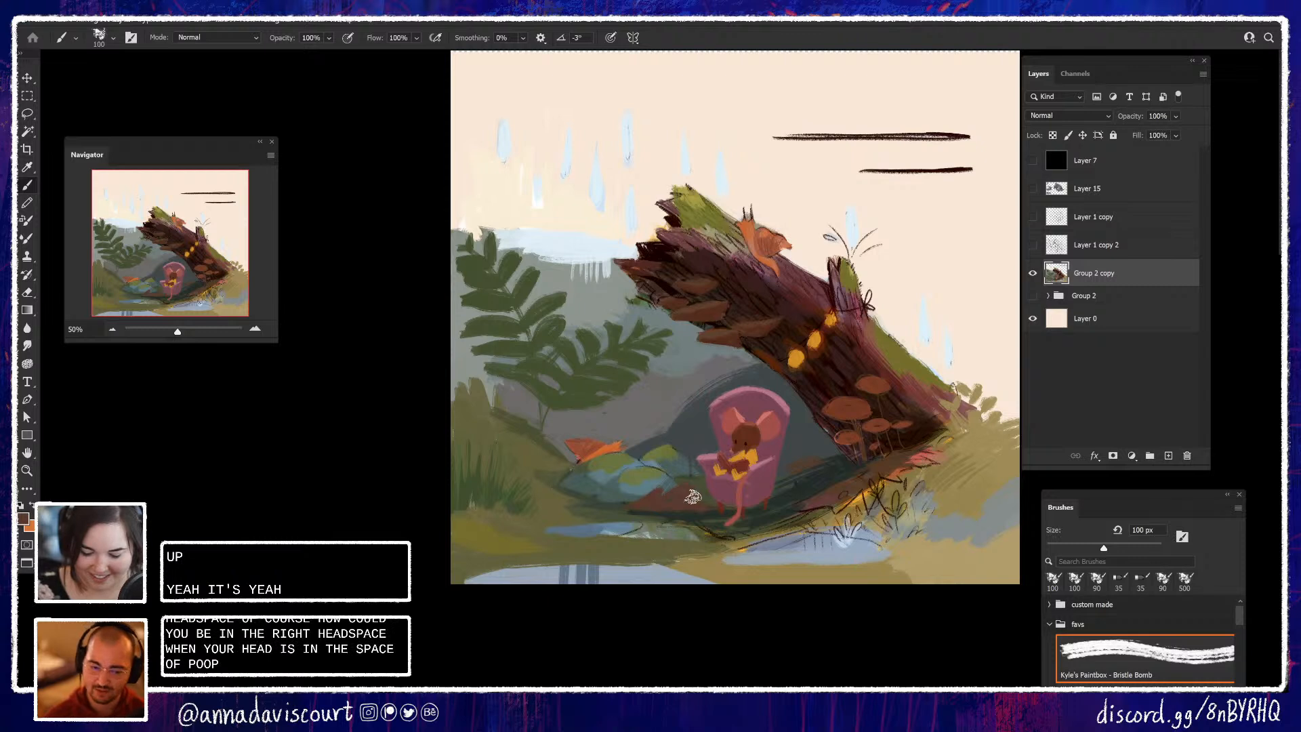
Refine the brown patch between the mossy rocks and the armchair with sampled dark and brown tones
{"action": "left_click", "coordinate": [705, 502], "text": "alt"}
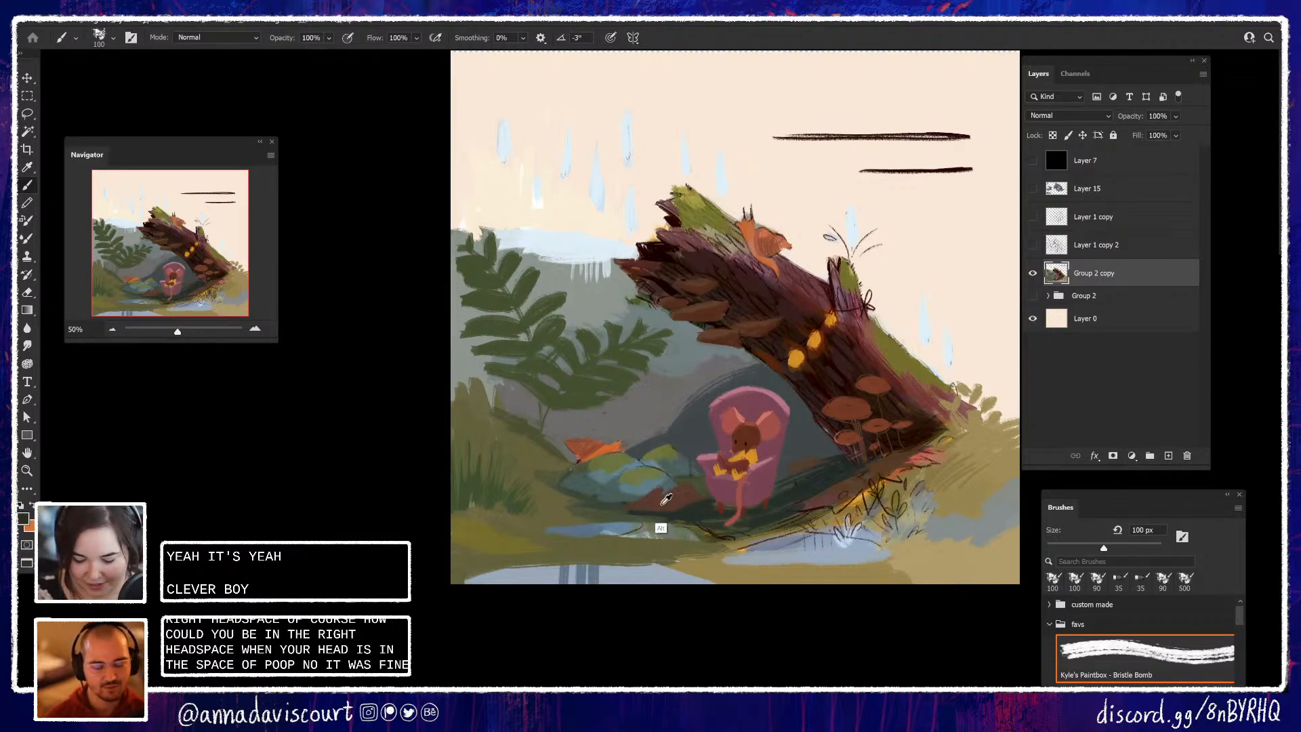
{"action": "left_click", "coordinate": [662, 504], "text": "alt"}
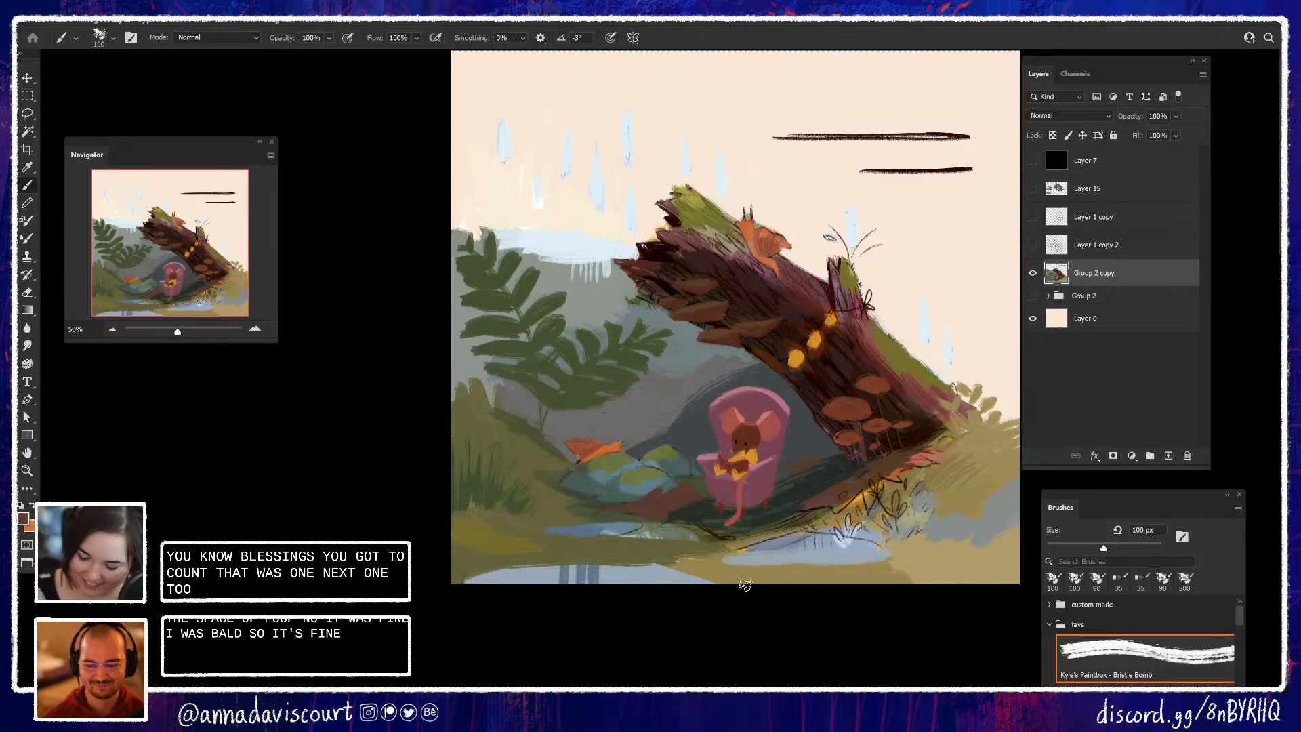
{"action": "left_click", "coordinate": [903, 469], "text": "alt"}
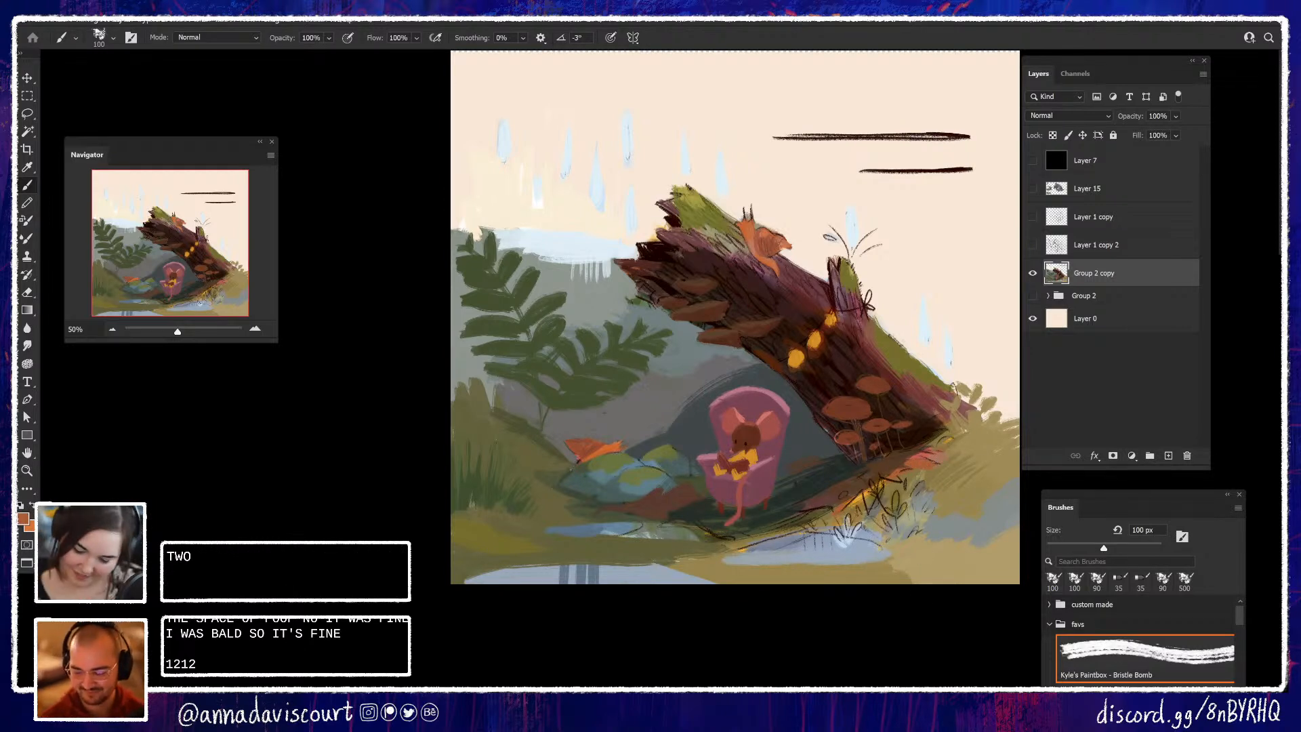
Repaint the three glowing spots on the log smaller, using orange #c98218 and bark colours sampled around them
{"action": "left_click_drag", "start_coordinate": [918, 669], "coordinate": [851, 662]}
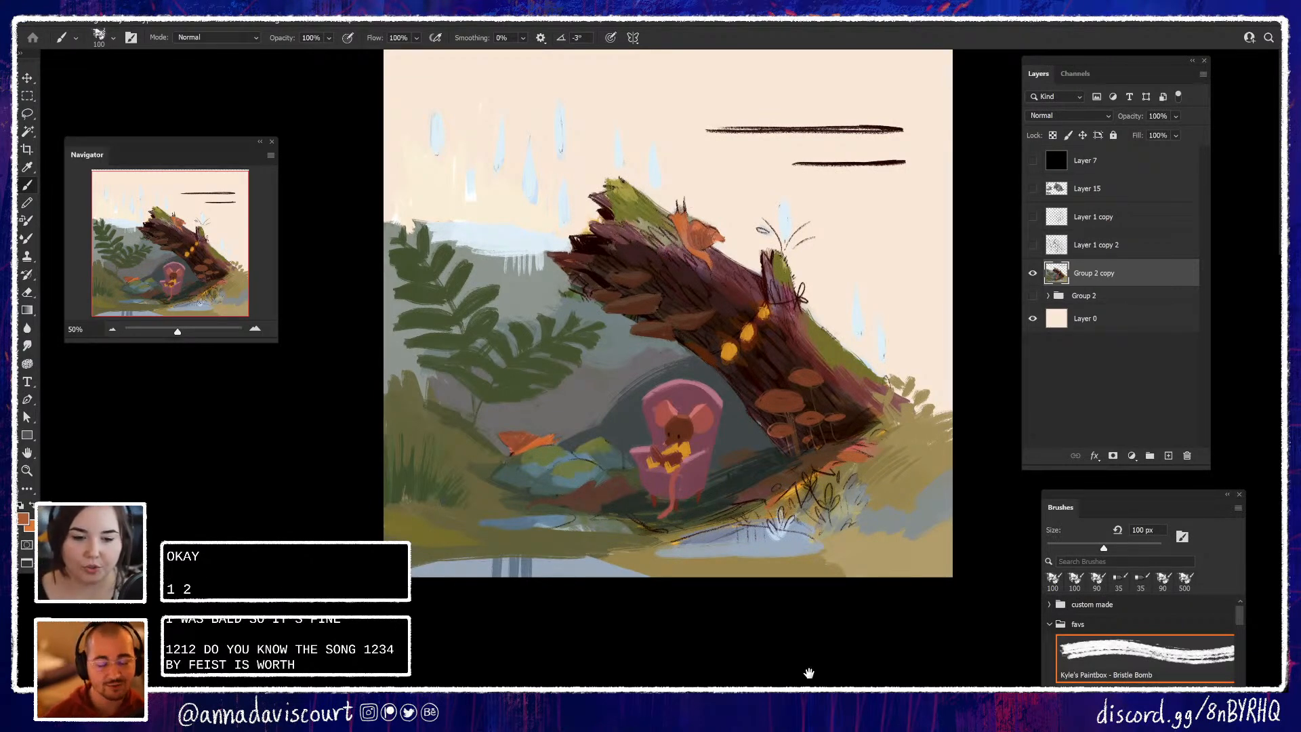
{"action": "left_click_drag", "start_coordinate": [807, 673], "coordinate": [862, 660]}
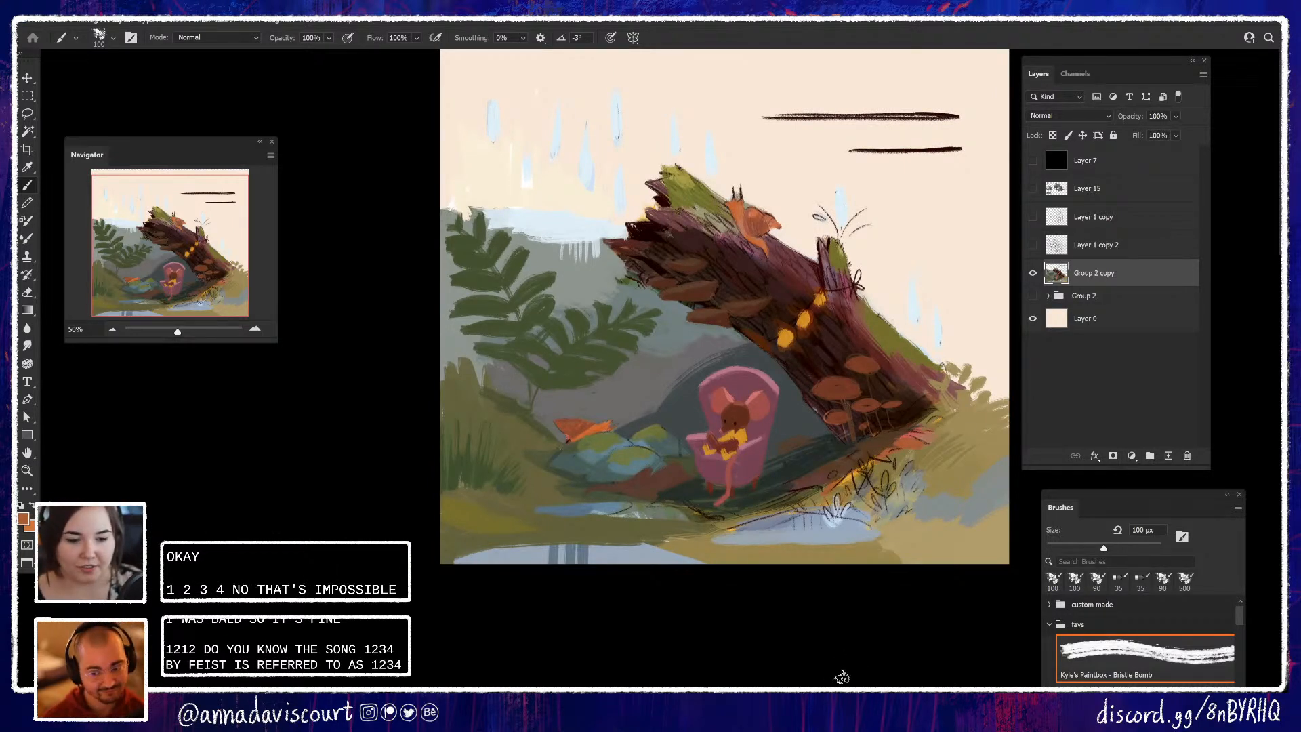
{"action": "mouse_move", "coordinate": [848, 664]}
{"action": "left_mouse_down"}
{"action": "mouse_move", "coordinate": [836, 668]}
{"action": "mouse_move", "coordinate": [841, 658]}
{"action": "left_mouse_up"}
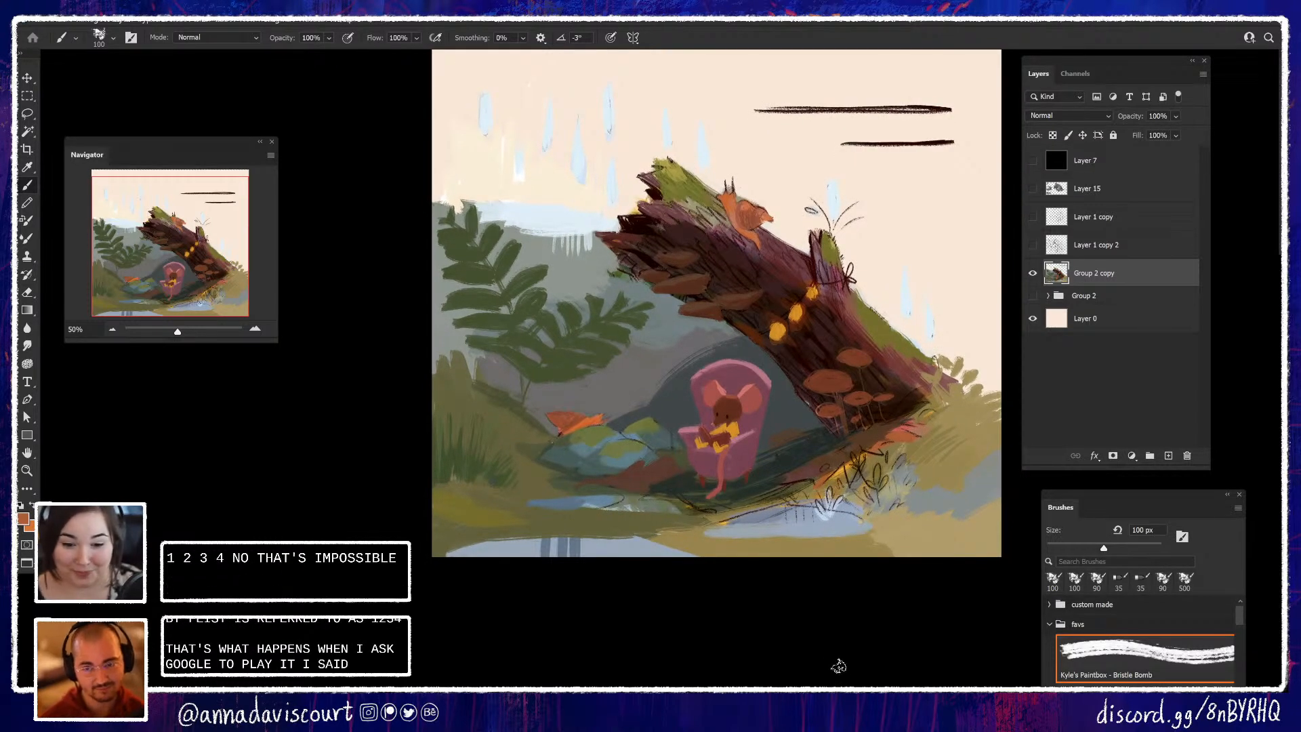
{"action": "left_click", "coordinate": [799, 327], "text": "alt"}
{"action": "left_click", "coordinate": [23, 519]}
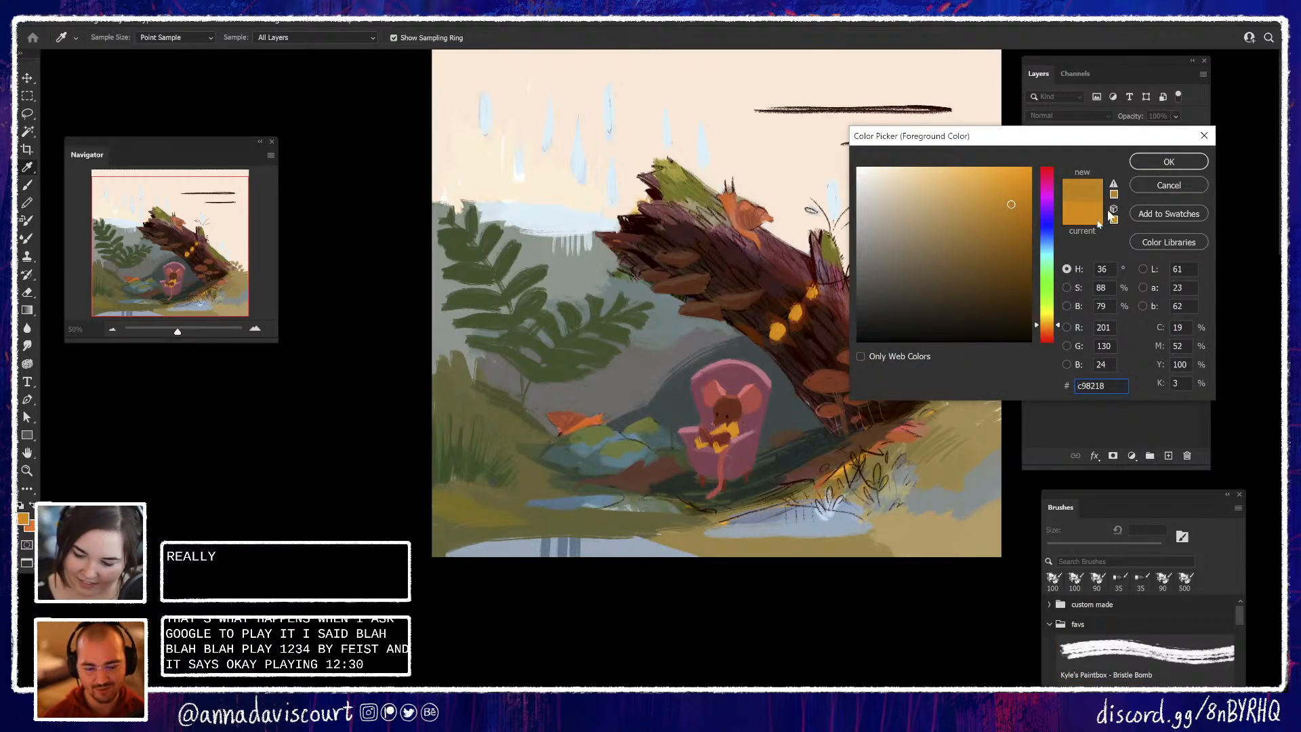
{"action": "left_click", "coordinate": [1169, 161]}
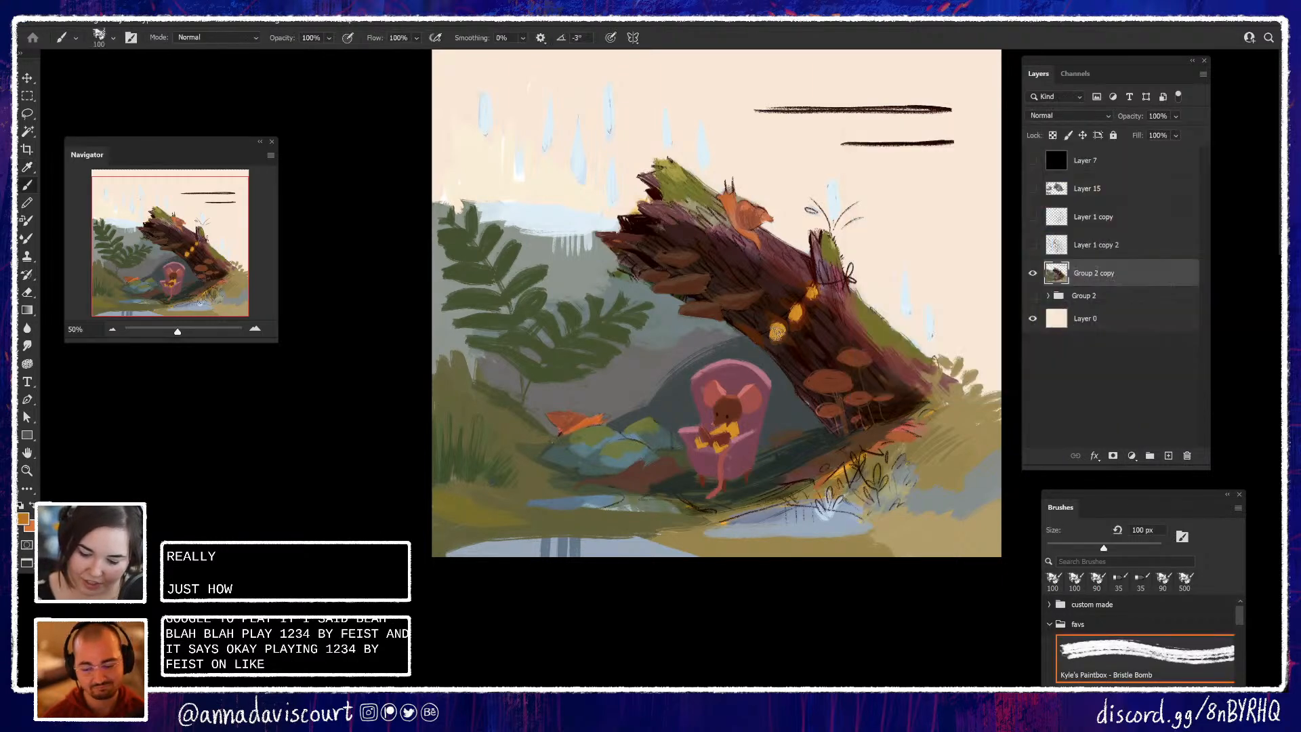
{"action": "left_click_drag", "start_coordinate": [777, 332], "coordinate": [786, 330]}
{"action": "left_click", "coordinate": [775, 346], "text": "alt"}
{"action": "left_click", "coordinate": [786, 339], "text": "alt"}
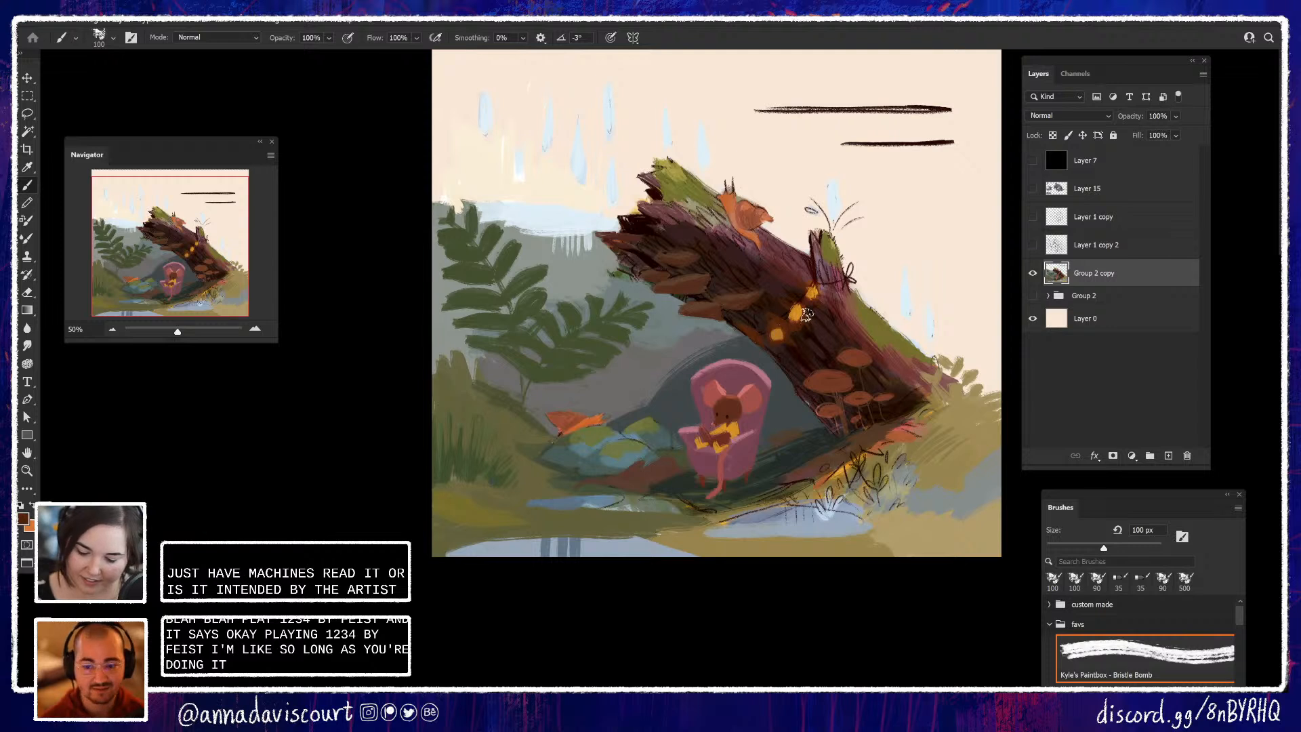
{"action": "left_click", "coordinate": [810, 302], "text": "alt"}
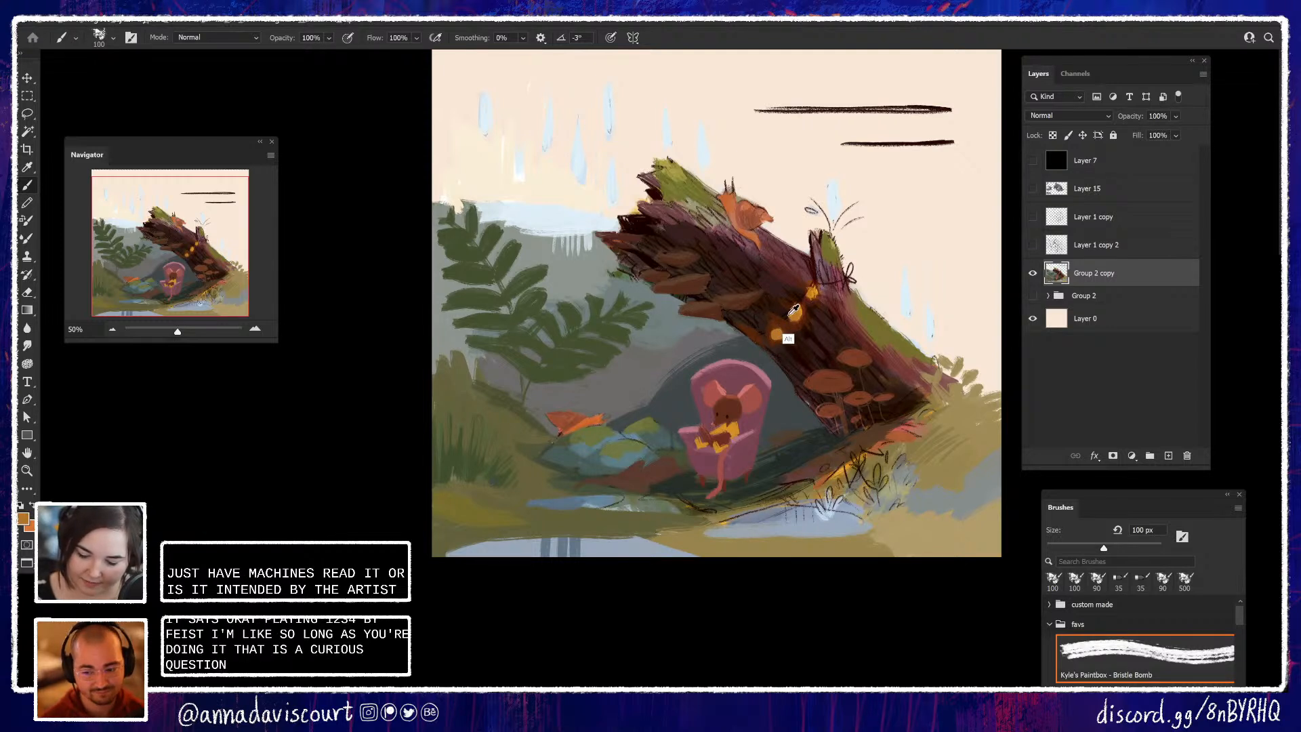
{"action": "left_click", "coordinate": [789, 314], "text": "alt"}
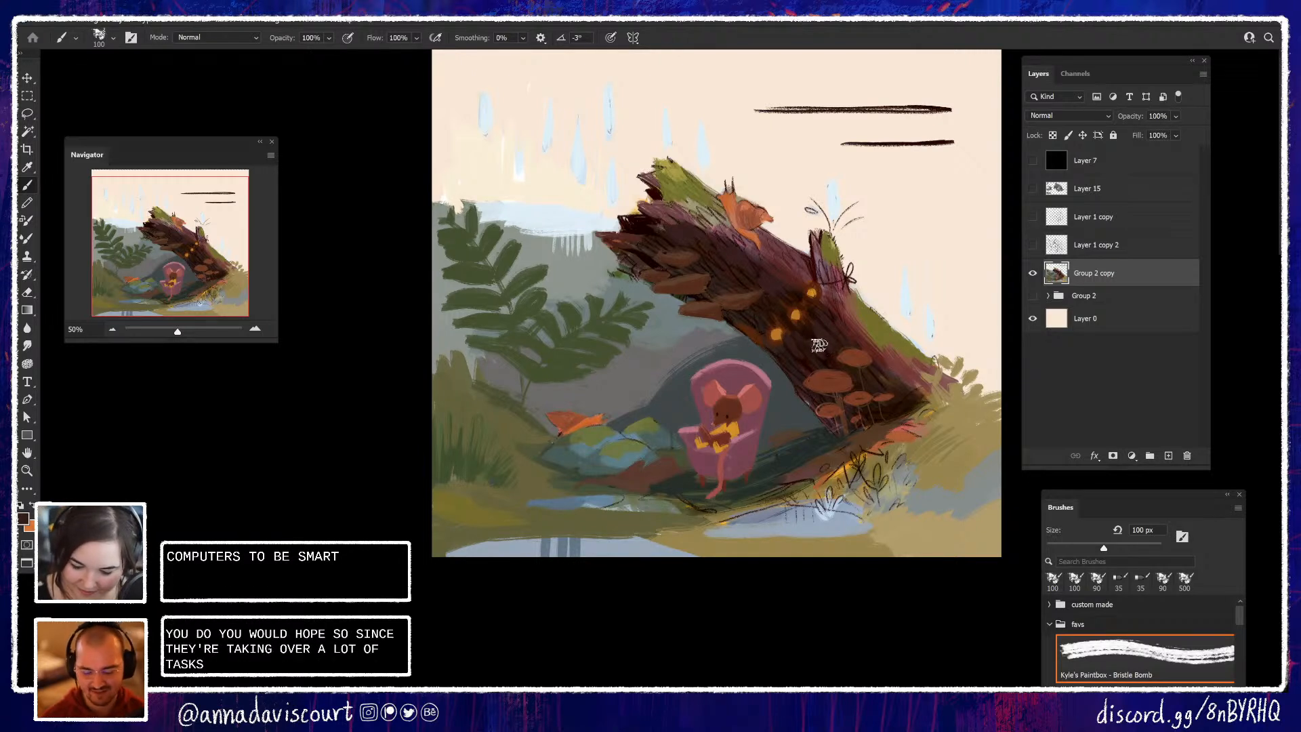
{"action": "left_click", "coordinate": [803, 329], "text": "alt"}
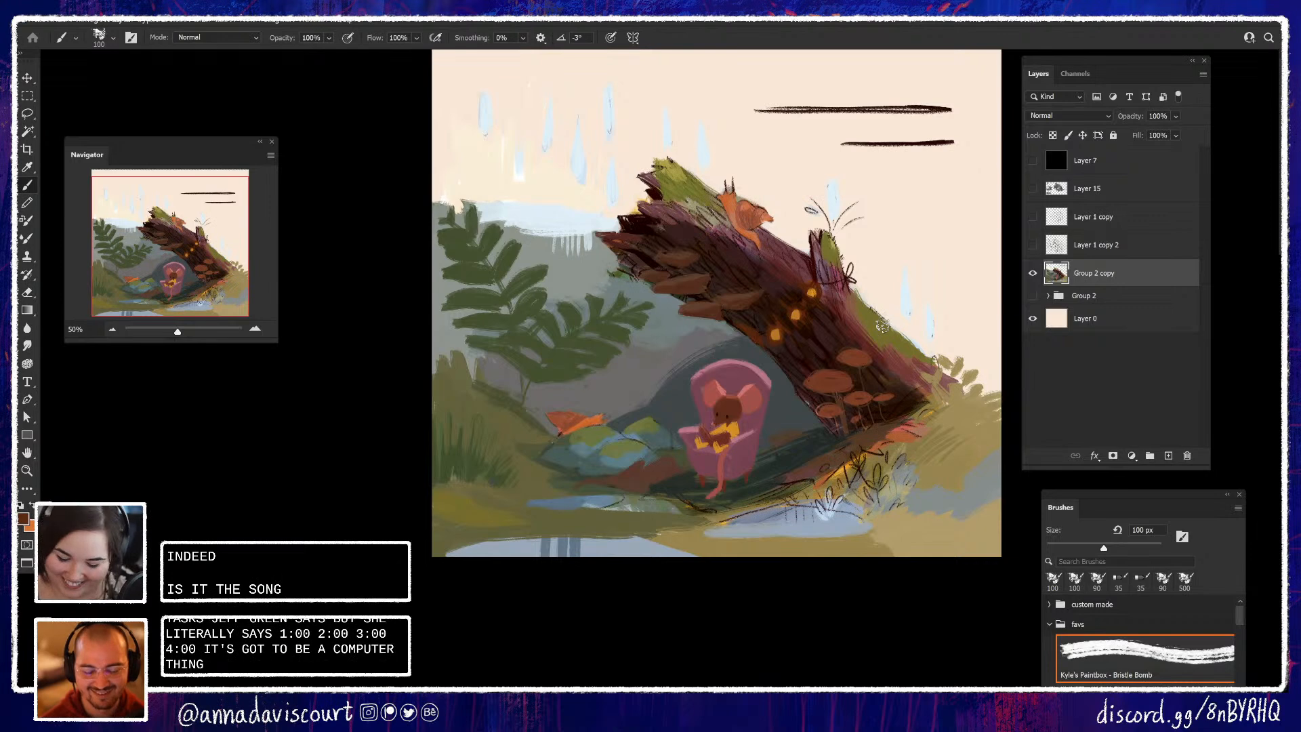
{"action": "left_click", "coordinate": [804, 275], "text": "alt"}
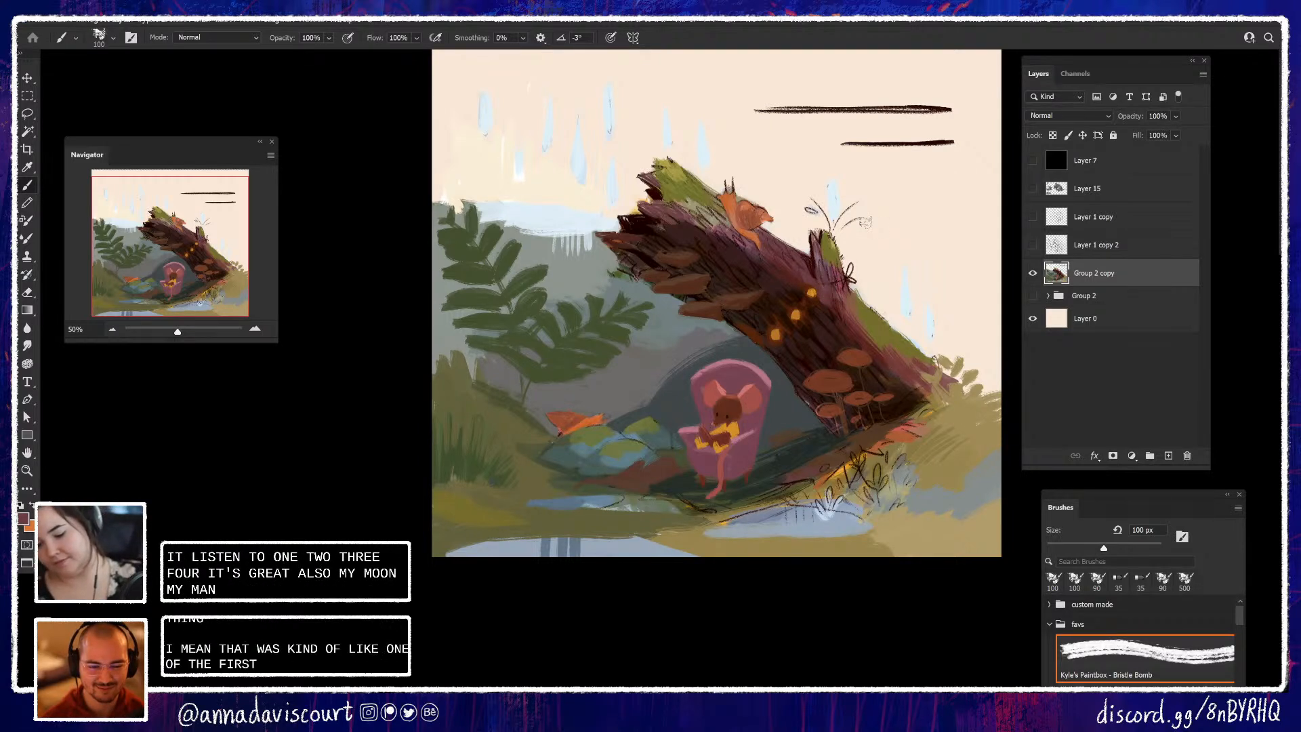
Paint two small glowing spots above the armchair in sampled orange, and set the foreground colour to #d67e0c
{"action": "left_click", "coordinate": [774, 339], "text": "alt"}
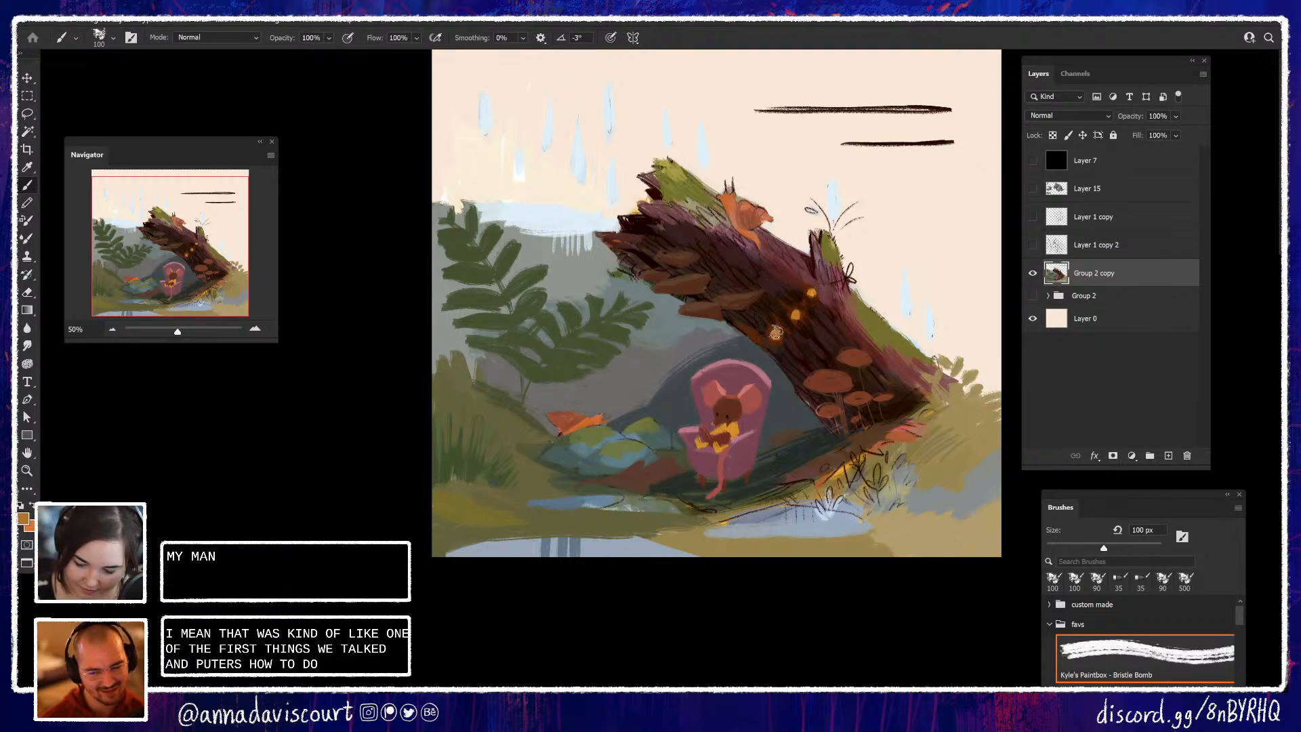
{"action": "left_click_drag", "start_coordinate": [750, 350], "coordinate": [746, 351]}
{"action": "key", "text": "ctrl+z"}
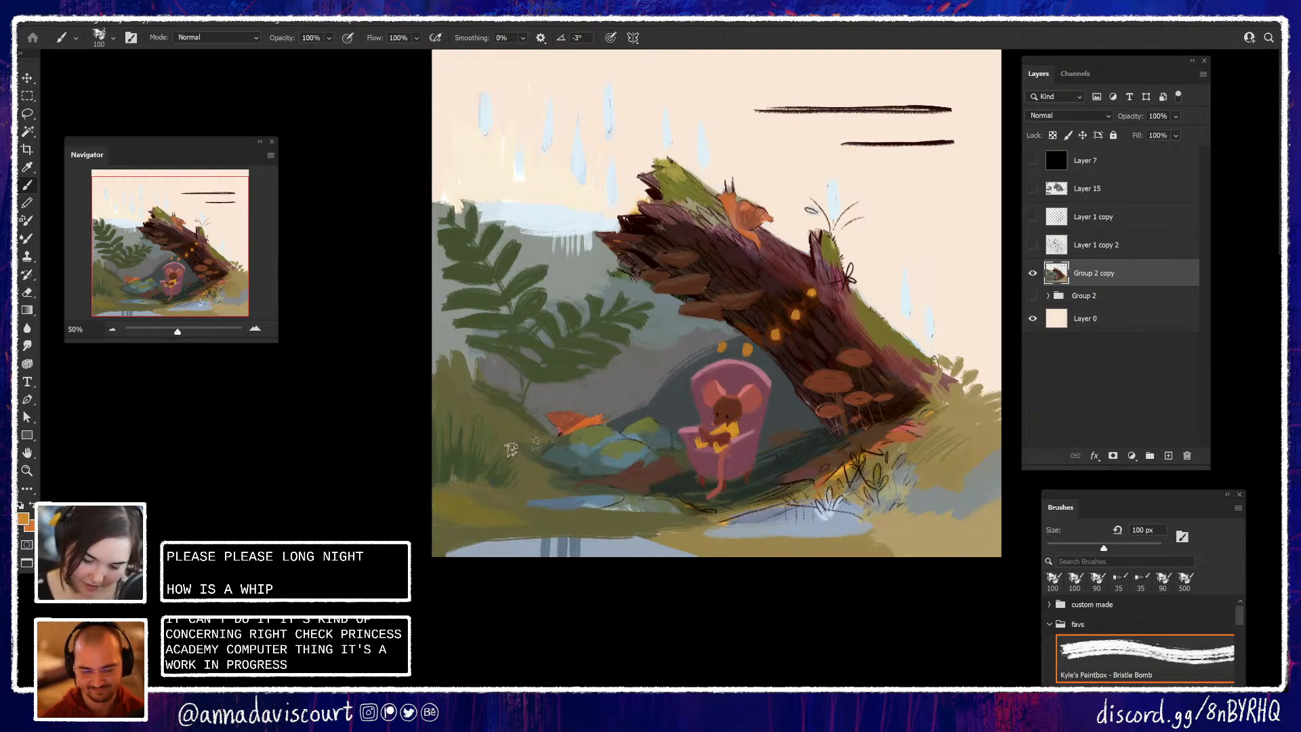
{"action": "left_click", "coordinate": [22, 519]}
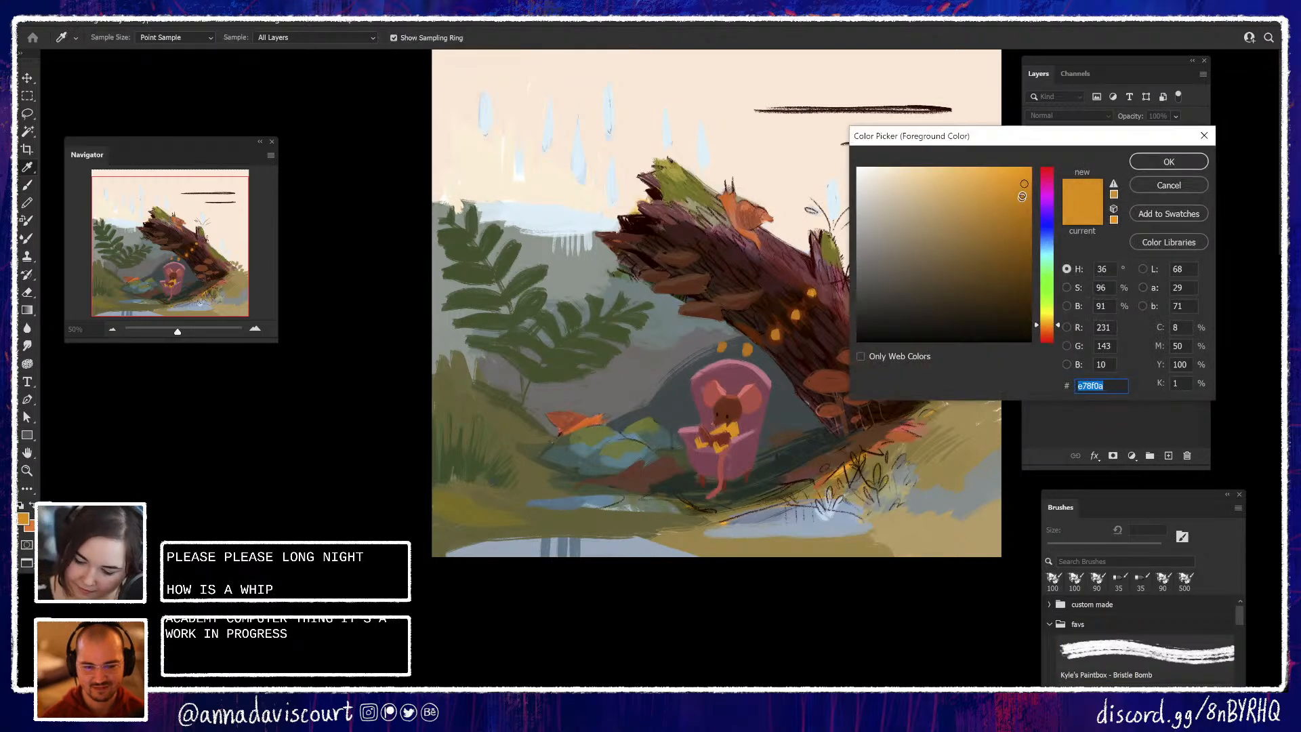
{"action": "left_click", "coordinate": [1022, 196]}
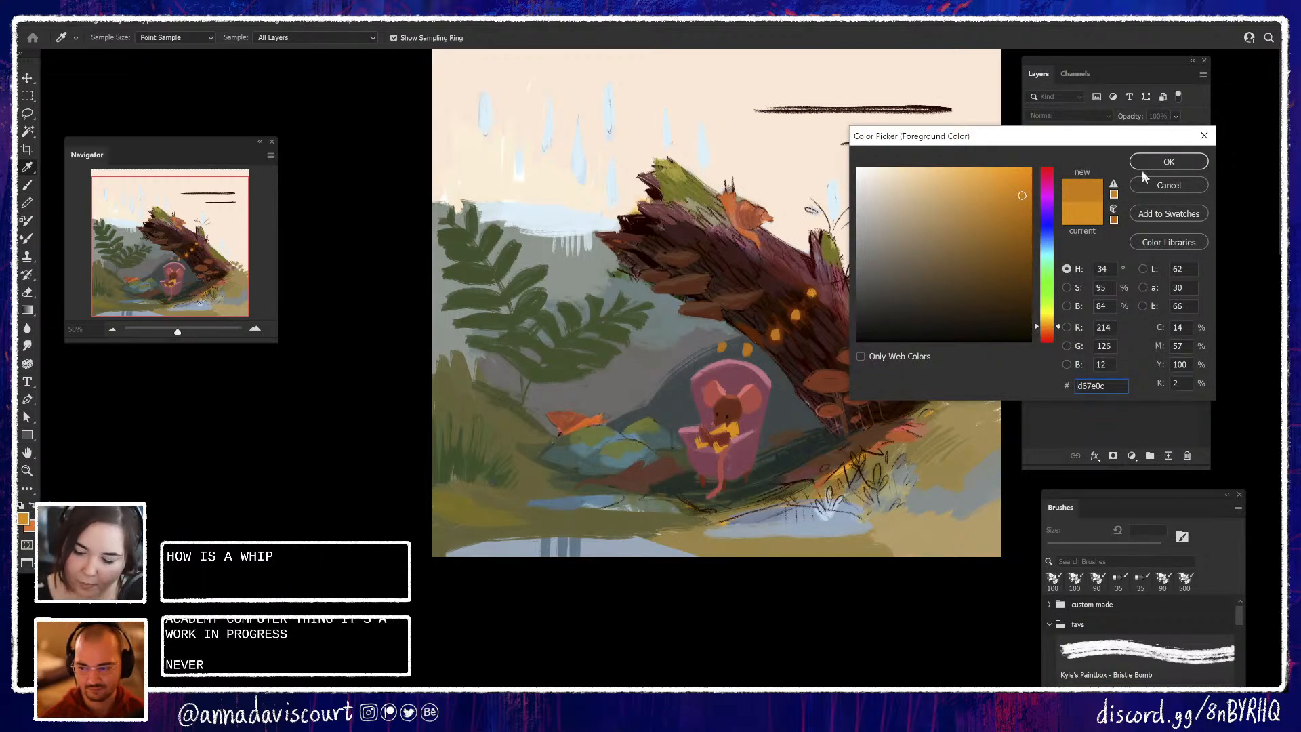
{"action": "left_click", "coordinate": [1168, 162]}
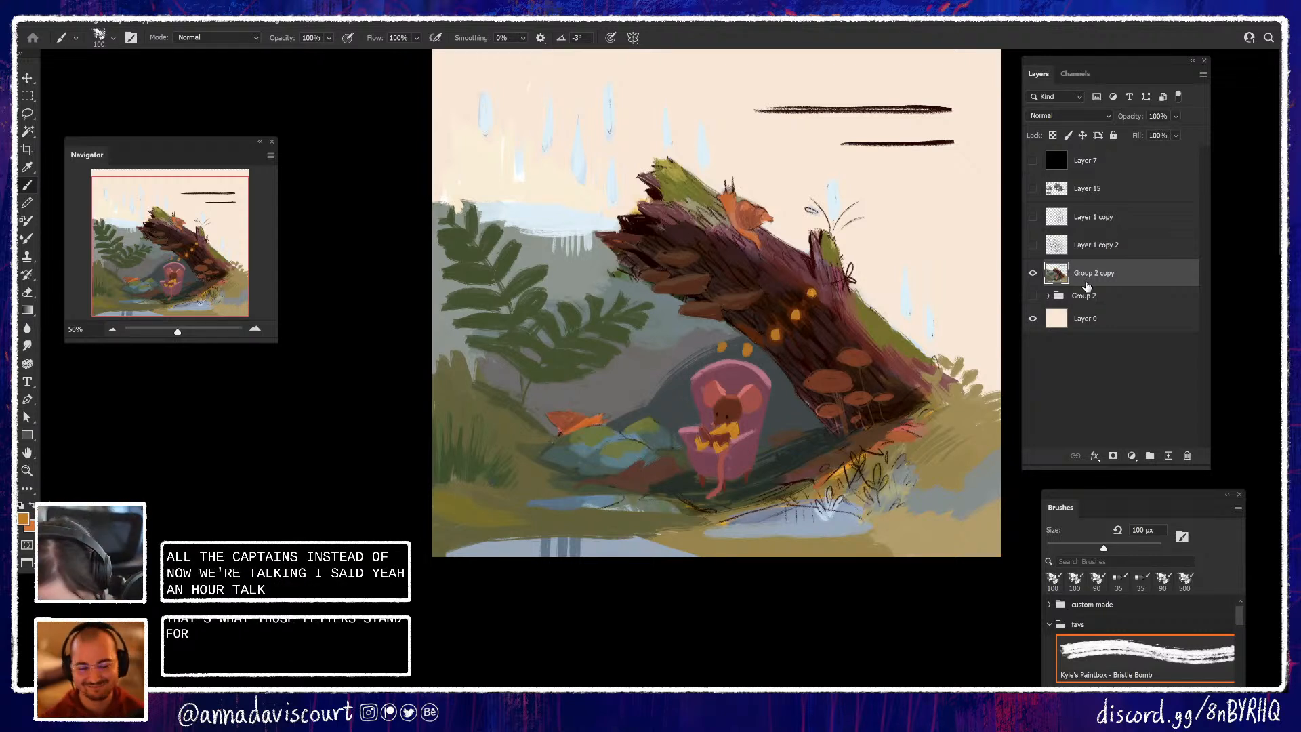
Add a new layer above Group 2 copy and set the foreground colour to yellow-green #99a942
{"action": "left_click_drag", "start_coordinate": [910, 561], "coordinate": [862, 660]}
{"action": "left_click", "coordinate": [1168, 456]}
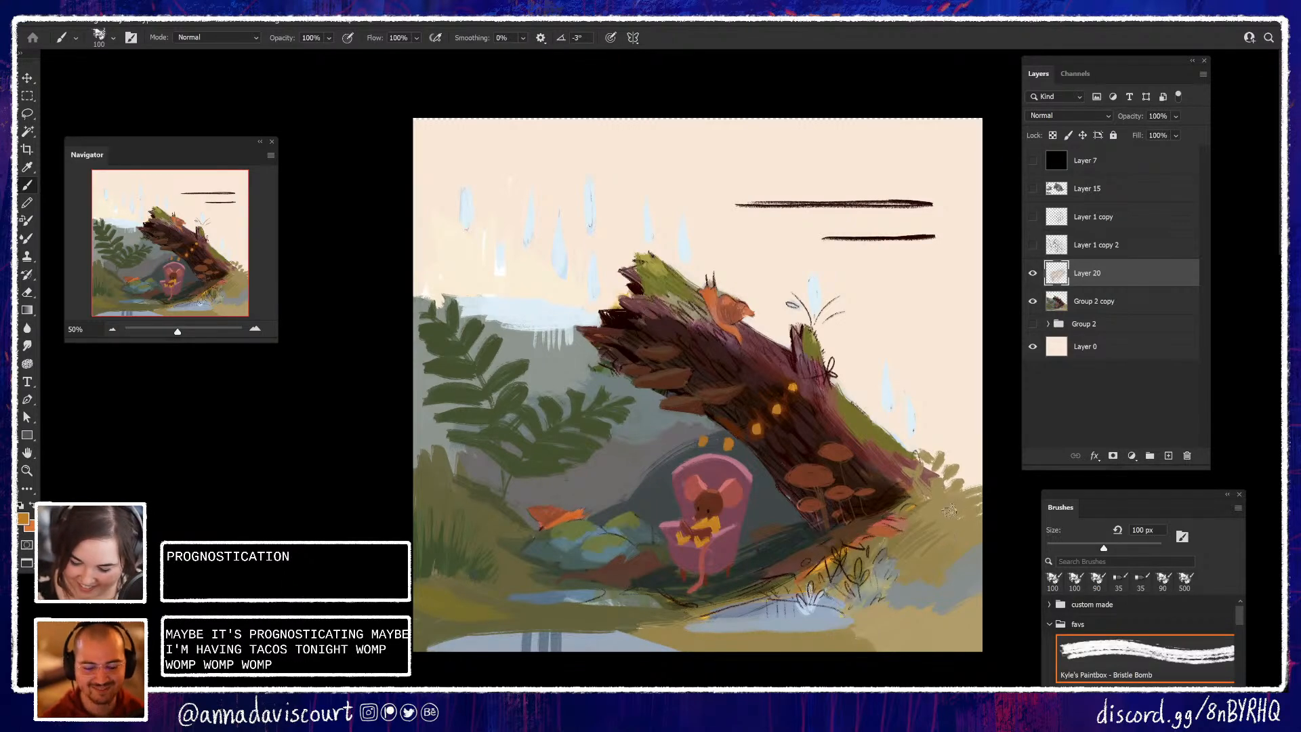
{"action": "left_click", "coordinate": [21, 504]}
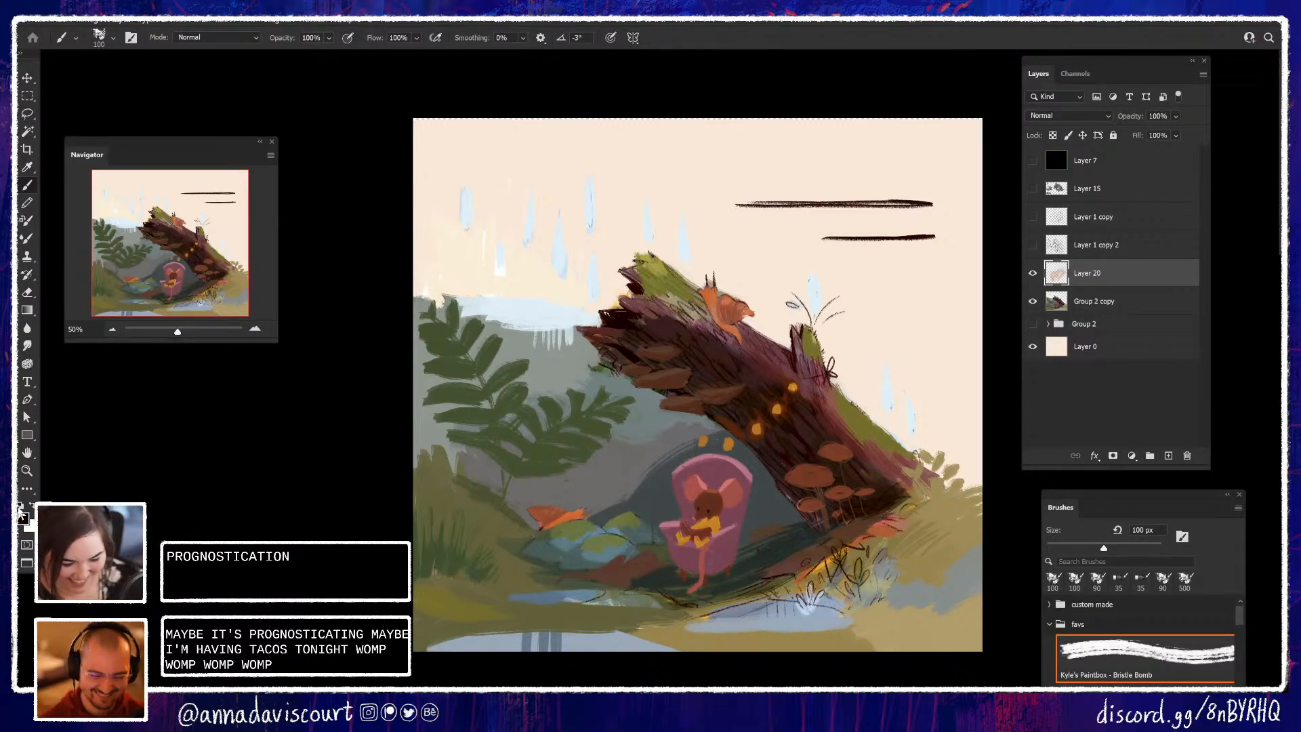
{"action": "left_click", "coordinate": [26, 520]}
{"action": "left_click", "coordinate": [953, 502]}
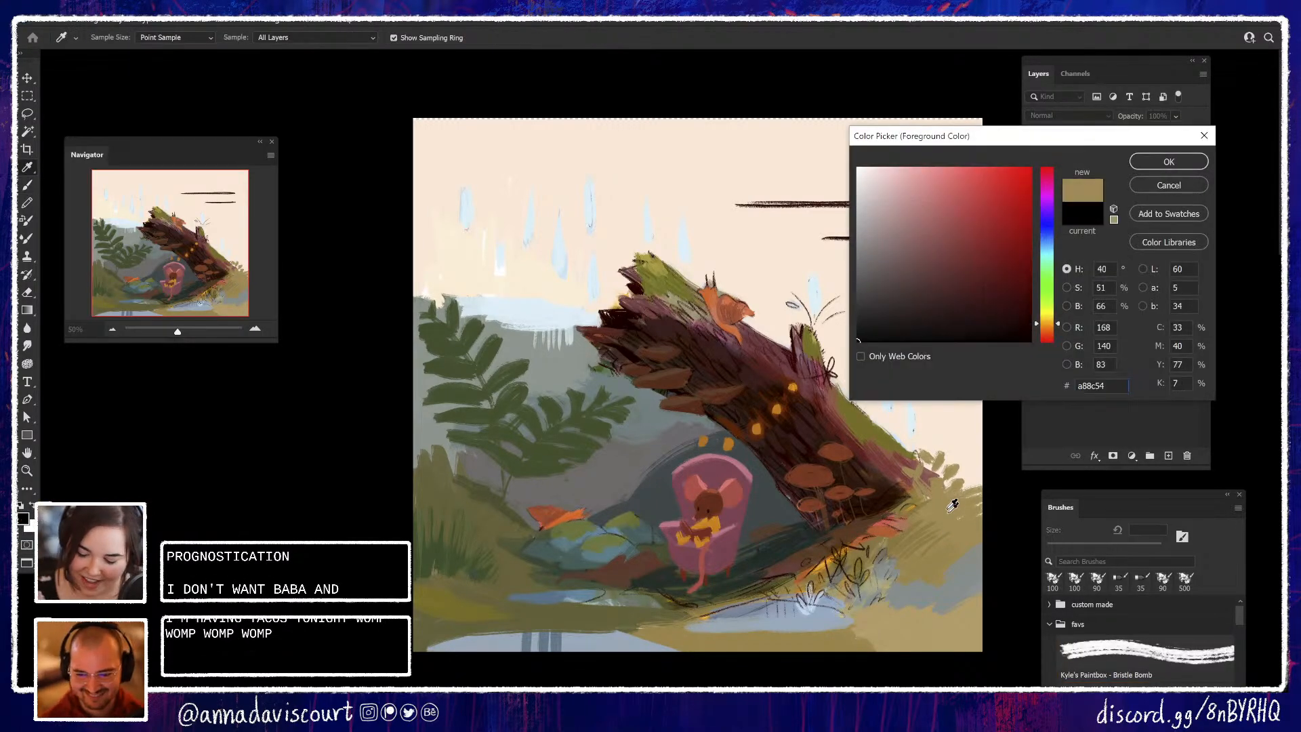
{"action": "left_click", "coordinate": [959, 211]}
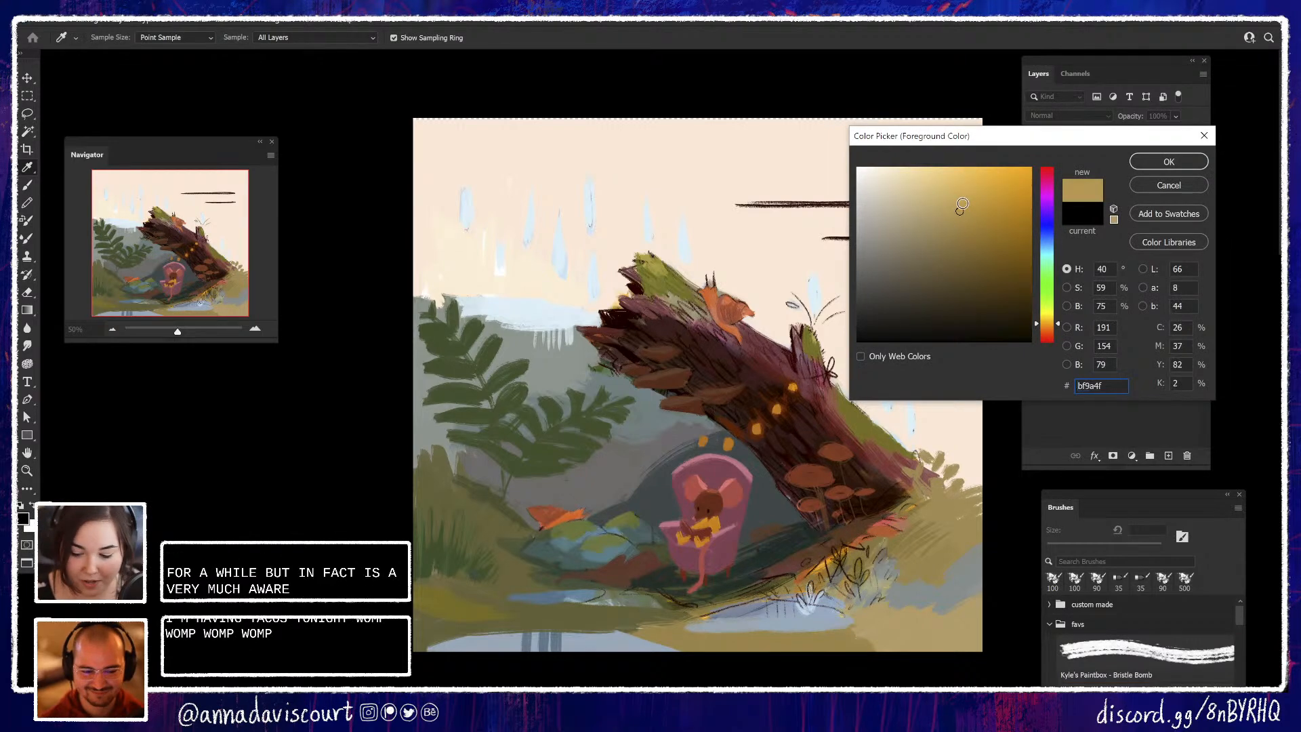
{"action": "left_click", "coordinate": [1061, 312]}
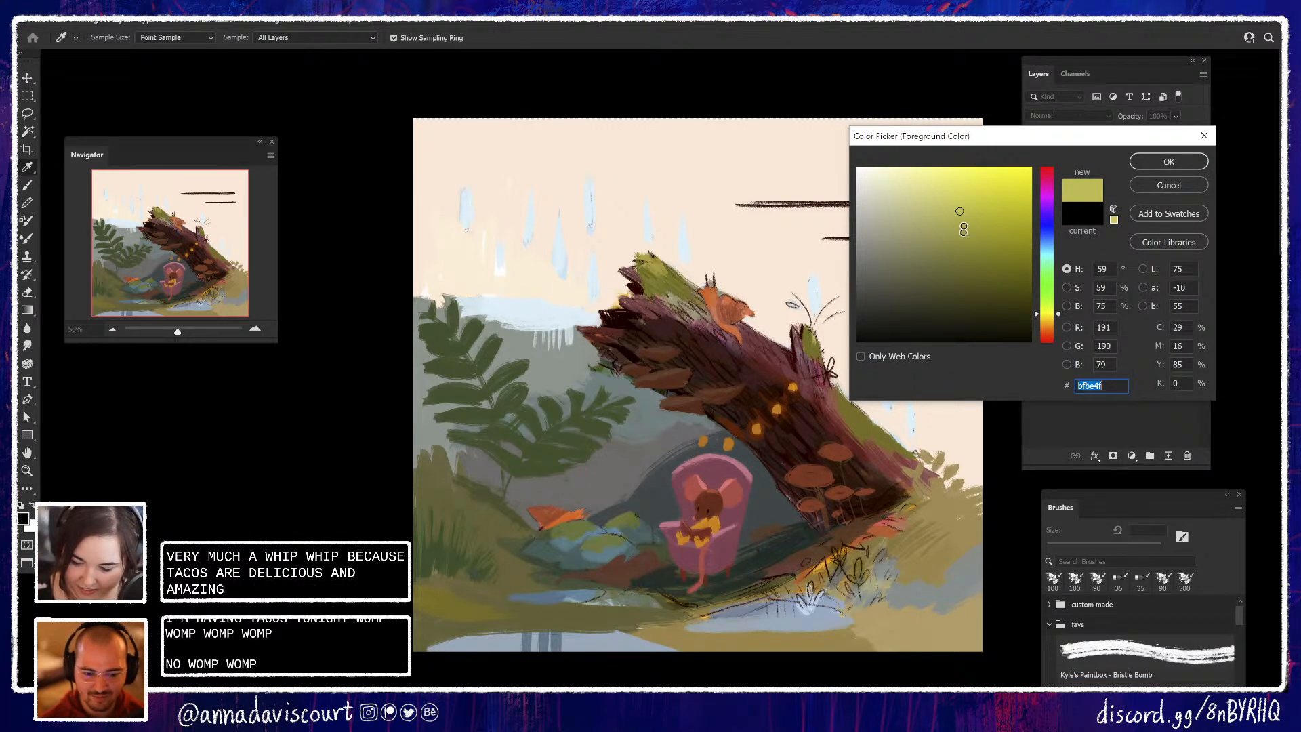
{"action": "left_click", "coordinate": [1060, 317]}
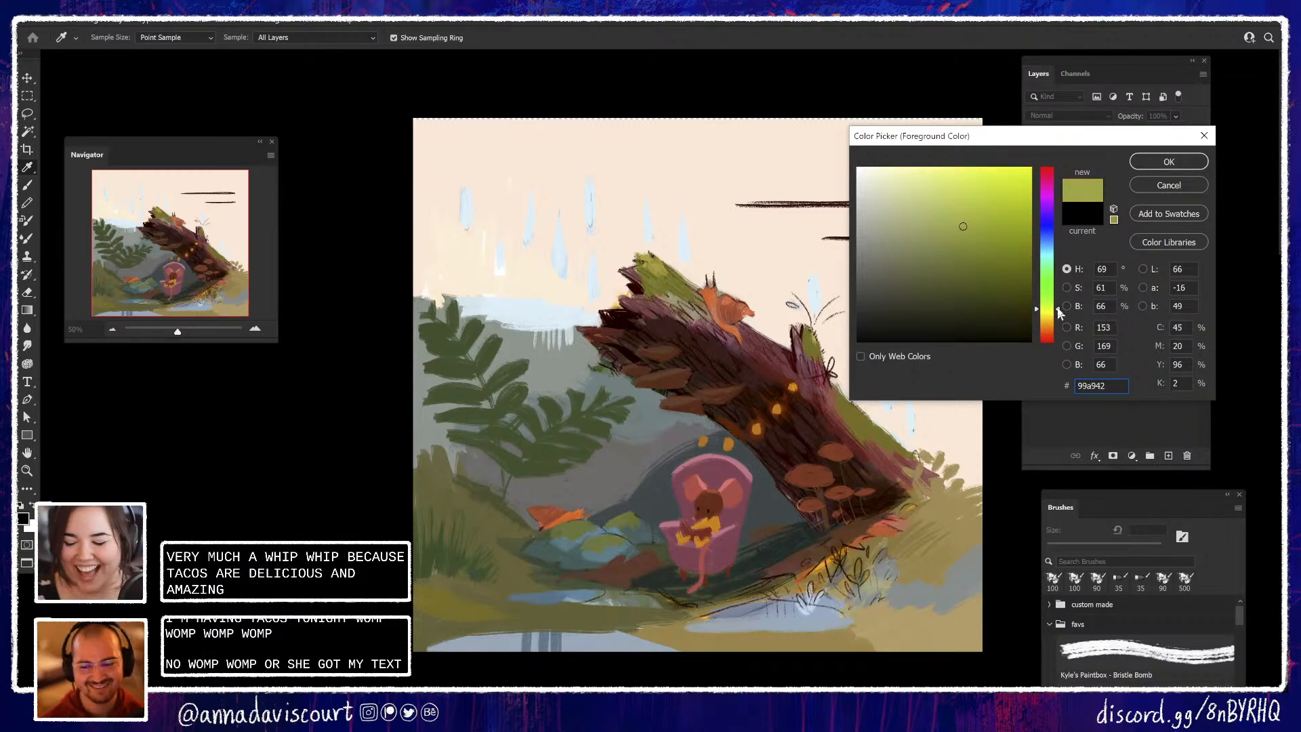
{"action": "left_click", "coordinate": [1161, 162]}
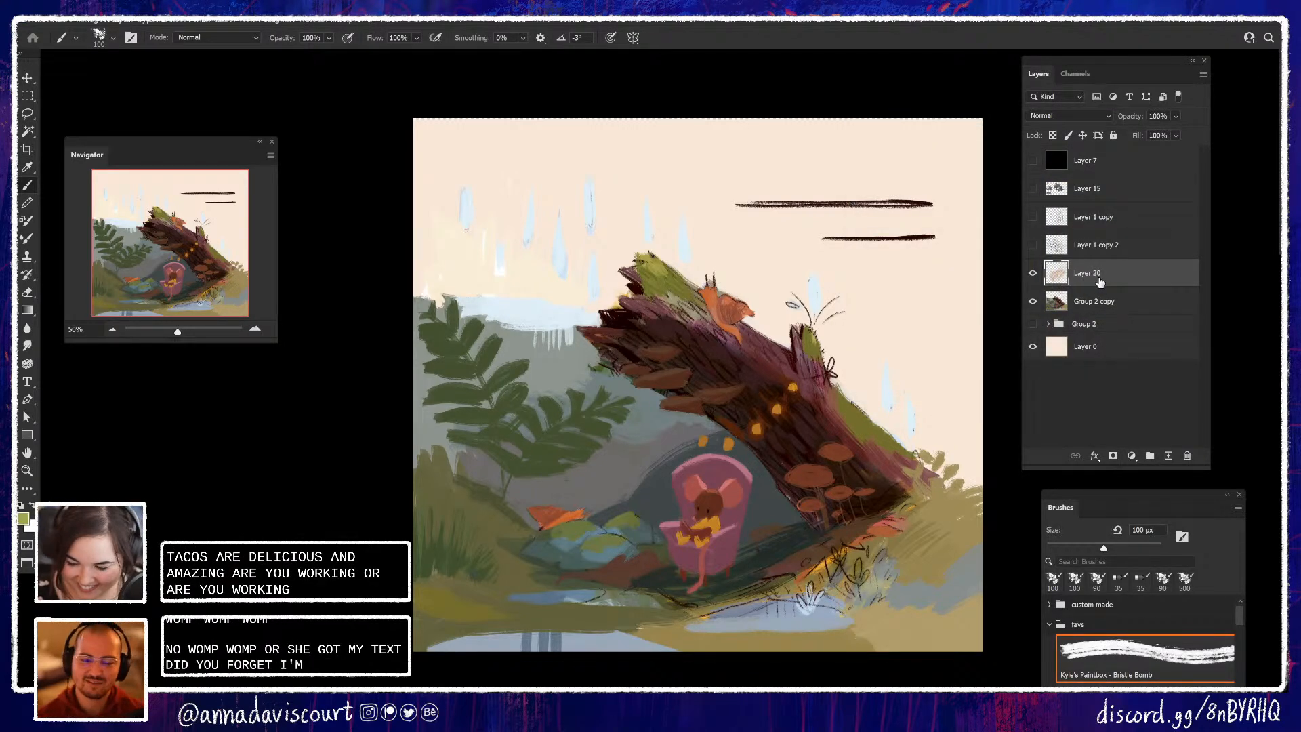
{"action": "left_click_drag", "start_coordinate": [933, 481], "coordinate": [947, 508]}
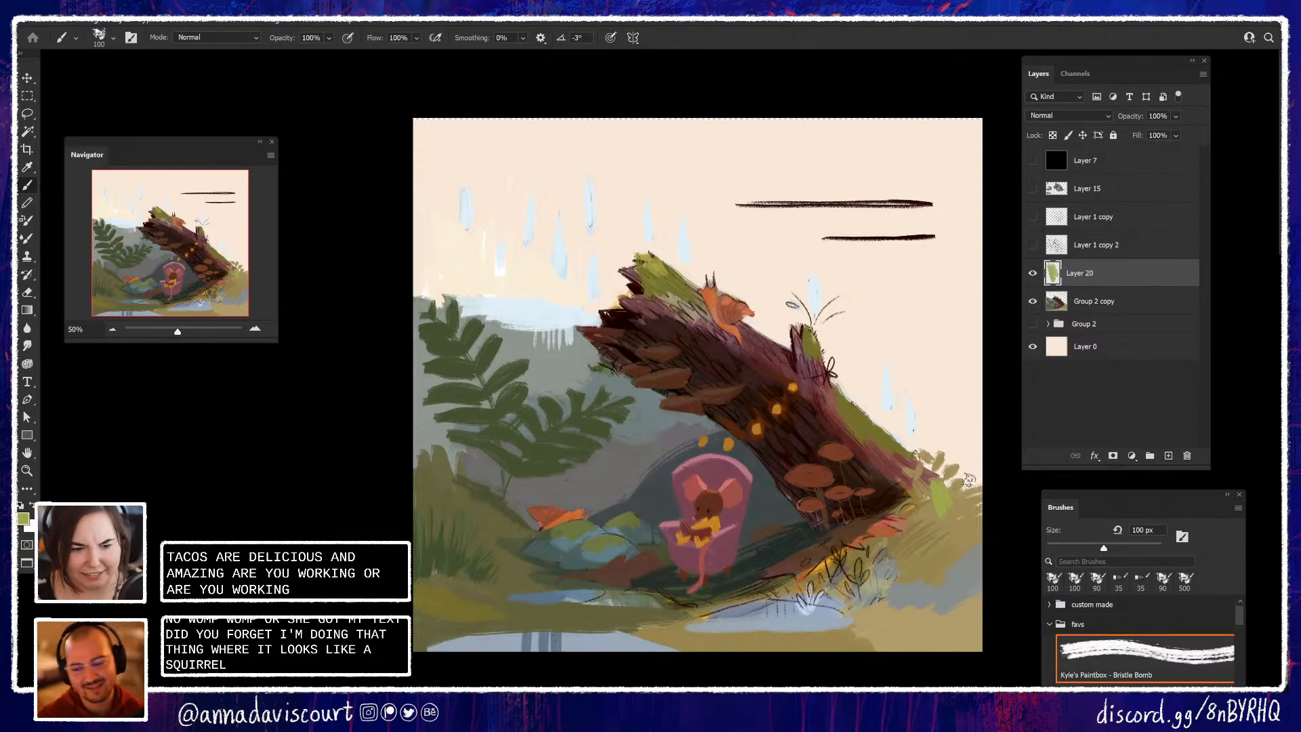
{"action": "key", "text": "ctrl+z"}
{"action": "key", "text": "ctrl+z"}
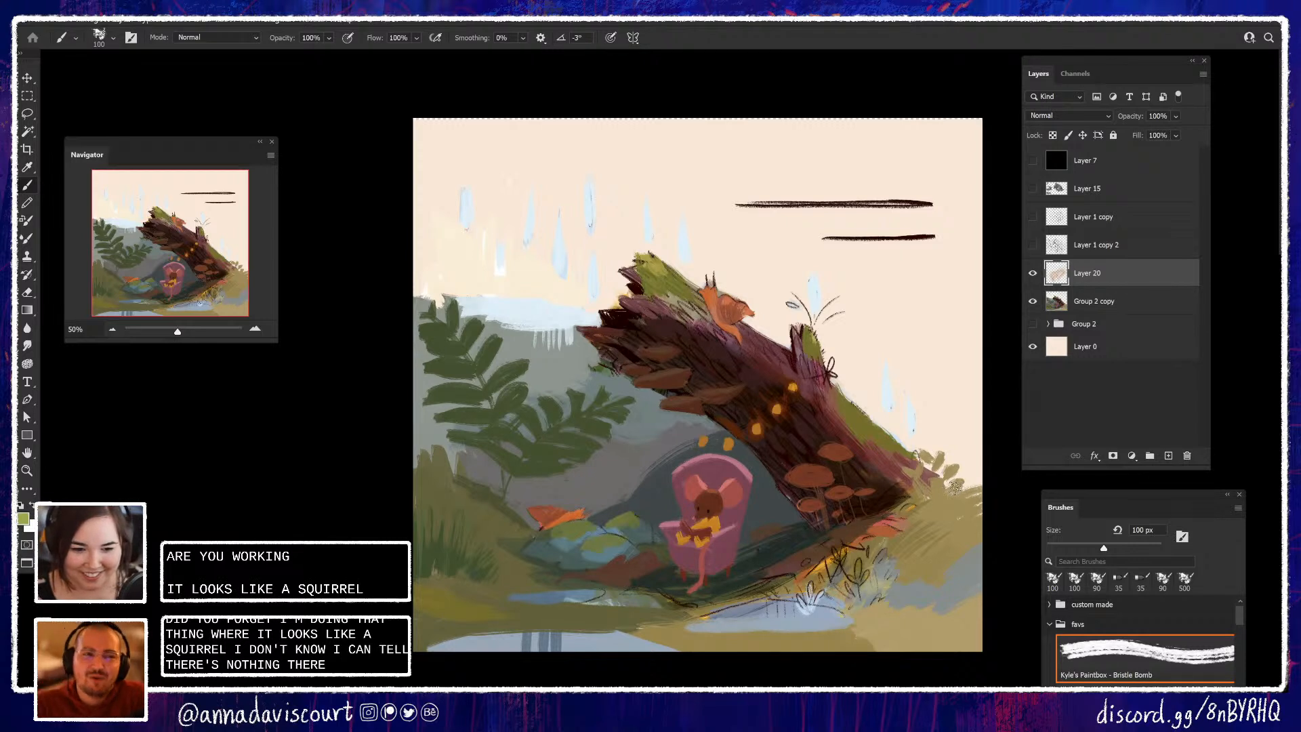
Enlarge the brush to 200 px and paint yellow-green over the grass beside the log's base
{"action": "key", "text": "bracketright"}
{"action": "key", "text": "bracketright"}
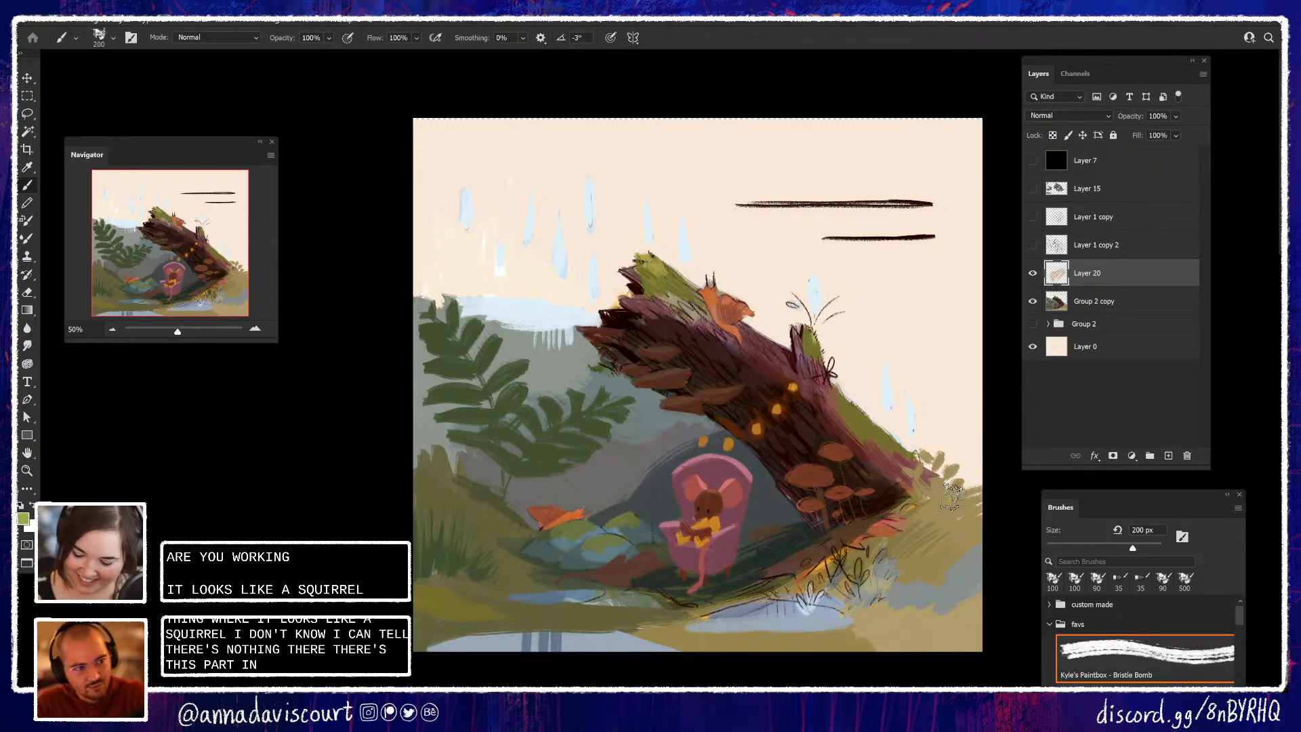
{"action": "left_click_drag", "start_coordinate": [958, 492], "coordinate": [938, 509]}
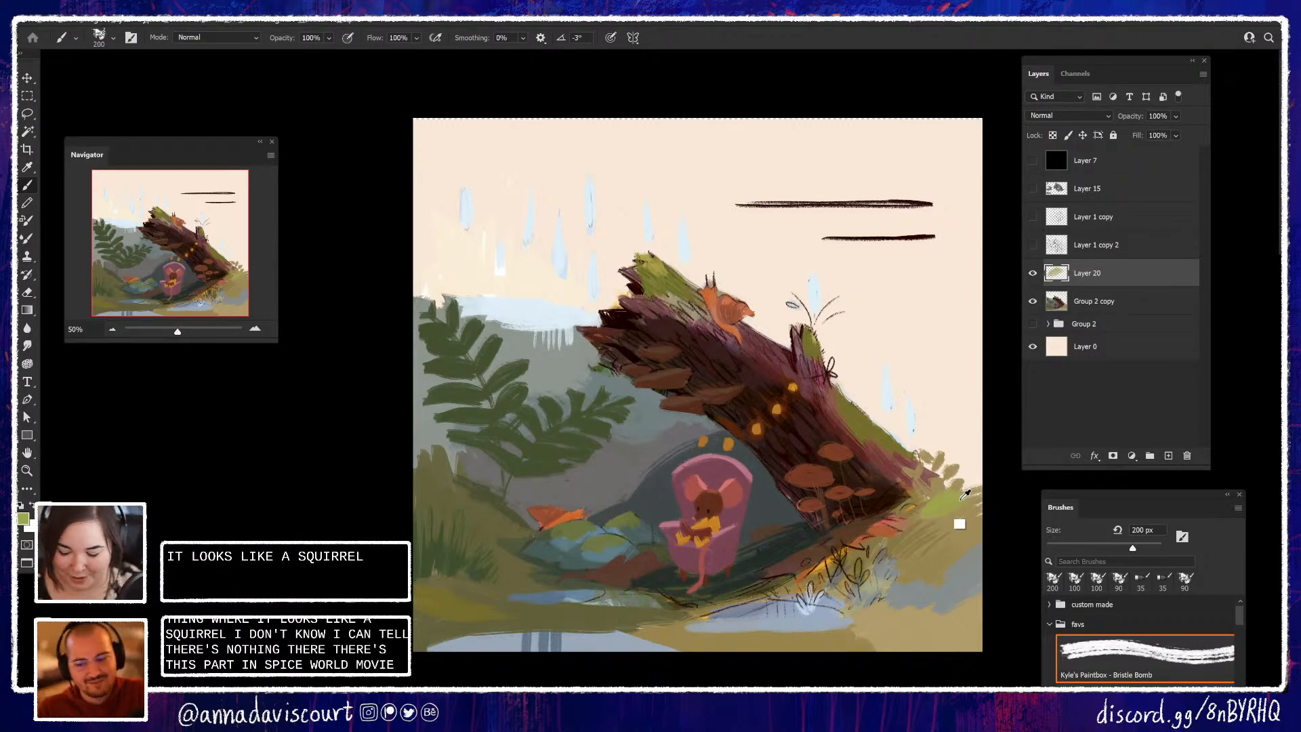
Pick a duller, darker green and cover the whole grassy bank beside the log's base and puddle with broad strokes
{"action": "left_click", "coordinate": [24, 519]}
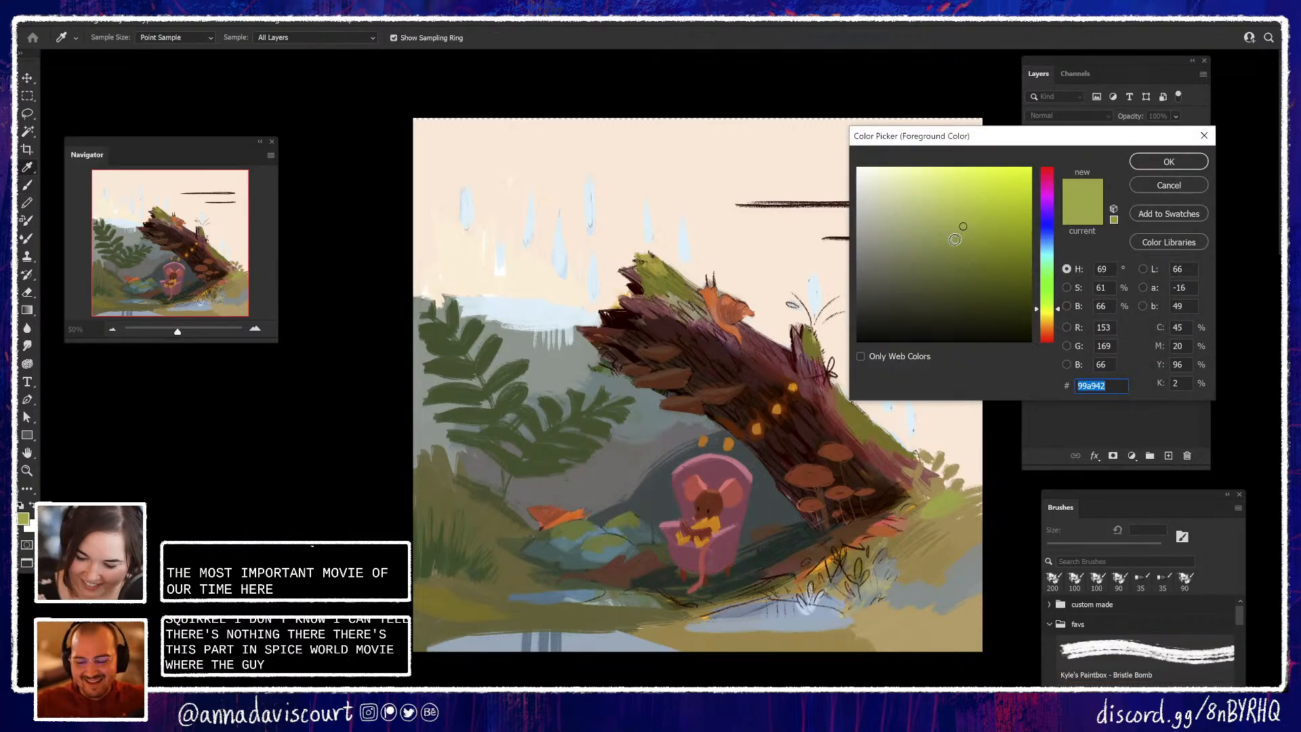
{"action": "left_click", "coordinate": [938, 241]}
{"action": "left_click", "coordinate": [1167, 161]}
{"action": "mouse_move", "coordinate": [954, 497]}
{"action": "left_mouse_down"}
{"action": "mouse_move", "coordinate": [938, 502]}
{"action": "mouse_move", "coordinate": [967, 489]}
{"action": "mouse_move", "coordinate": [934, 479]}
{"action": "mouse_move", "coordinate": [954, 502]}
{"action": "mouse_move", "coordinate": [952, 530]}
{"action": "mouse_move", "coordinate": [916, 527]}
{"action": "mouse_move", "coordinate": [962, 538]}
{"action": "mouse_move", "coordinate": [926, 607]}
{"action": "left_mouse_up"}
{"action": "mouse_move", "coordinate": [975, 555]}
{"action": "left_mouse_down"}
{"action": "mouse_move", "coordinate": [948, 604]}
{"action": "mouse_move", "coordinate": [896, 610]}
{"action": "left_mouse_up"}
{"action": "left_click_drag", "start_coordinate": [979, 508], "coordinate": [881, 613]}
{"action": "left_click_drag", "start_coordinate": [948, 583], "coordinate": [893, 653]}
{"action": "mouse_move", "coordinate": [992, 633]}
{"action": "left_mouse_down"}
{"action": "mouse_move", "coordinate": [1025, 630]}
{"action": "mouse_move", "coordinate": [978, 679]}
{"action": "left_mouse_up"}
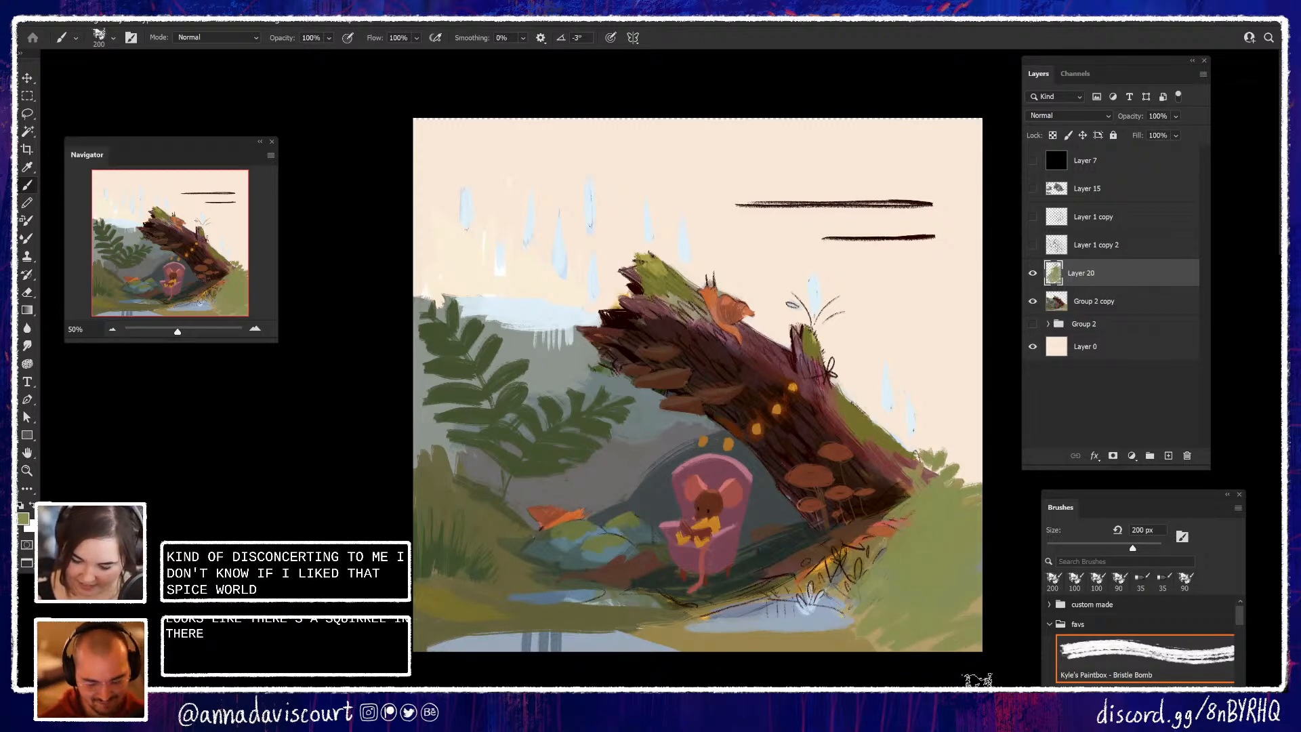
{"action": "key", "text": "Tab"}
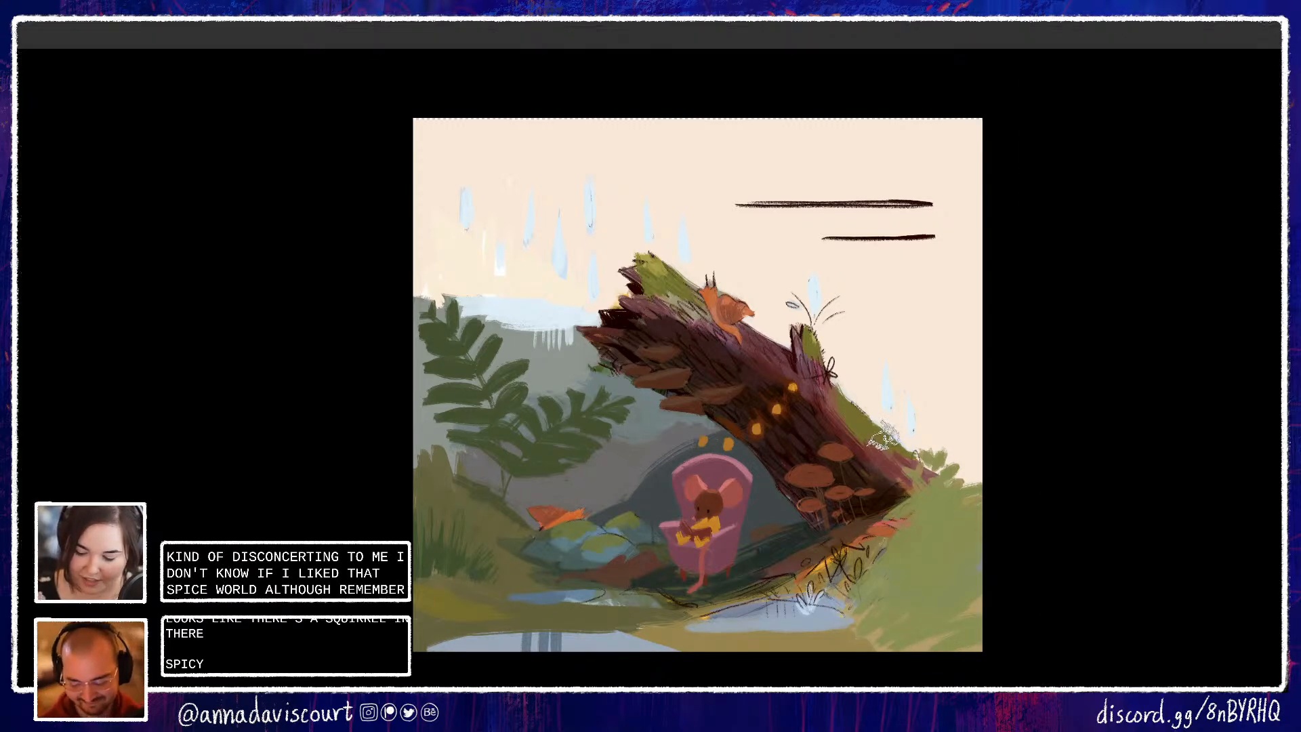
{"action": "key", "text": "Tab"}
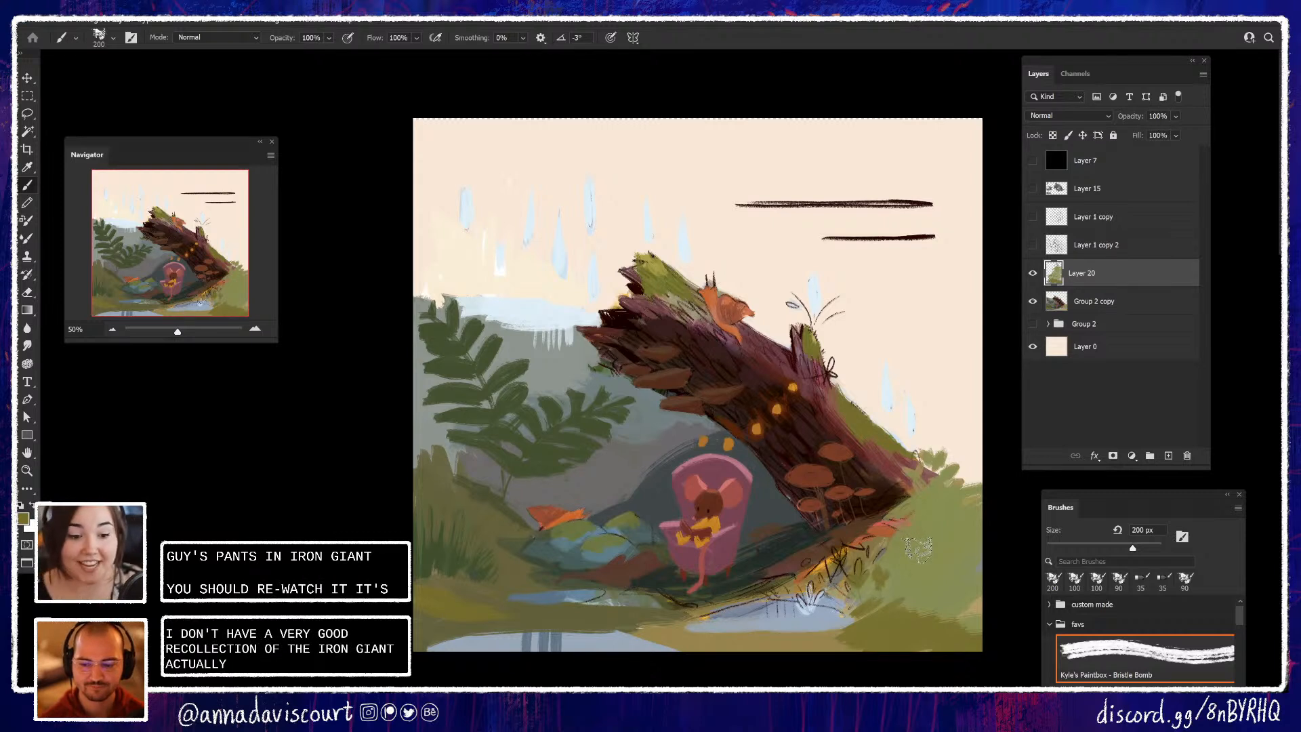
Shrink the brush and paint clusters of light green leafy dabs on the grassy bank in the picture's lower-left corner
{"action": "left_click_drag", "start_coordinate": [901, 588], "coordinate": [939, 577]}
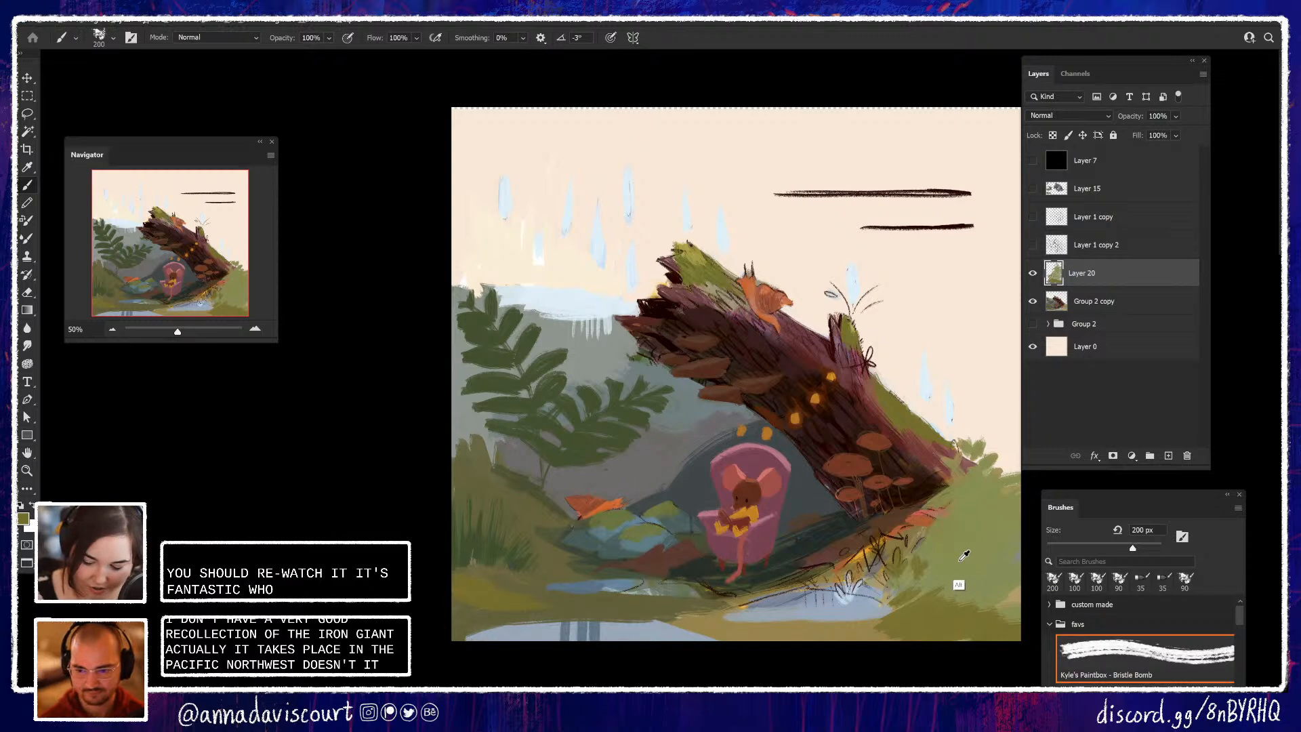
{"action": "left_click_drag", "start_coordinate": [547, 598], "coordinate": [549, 572]}
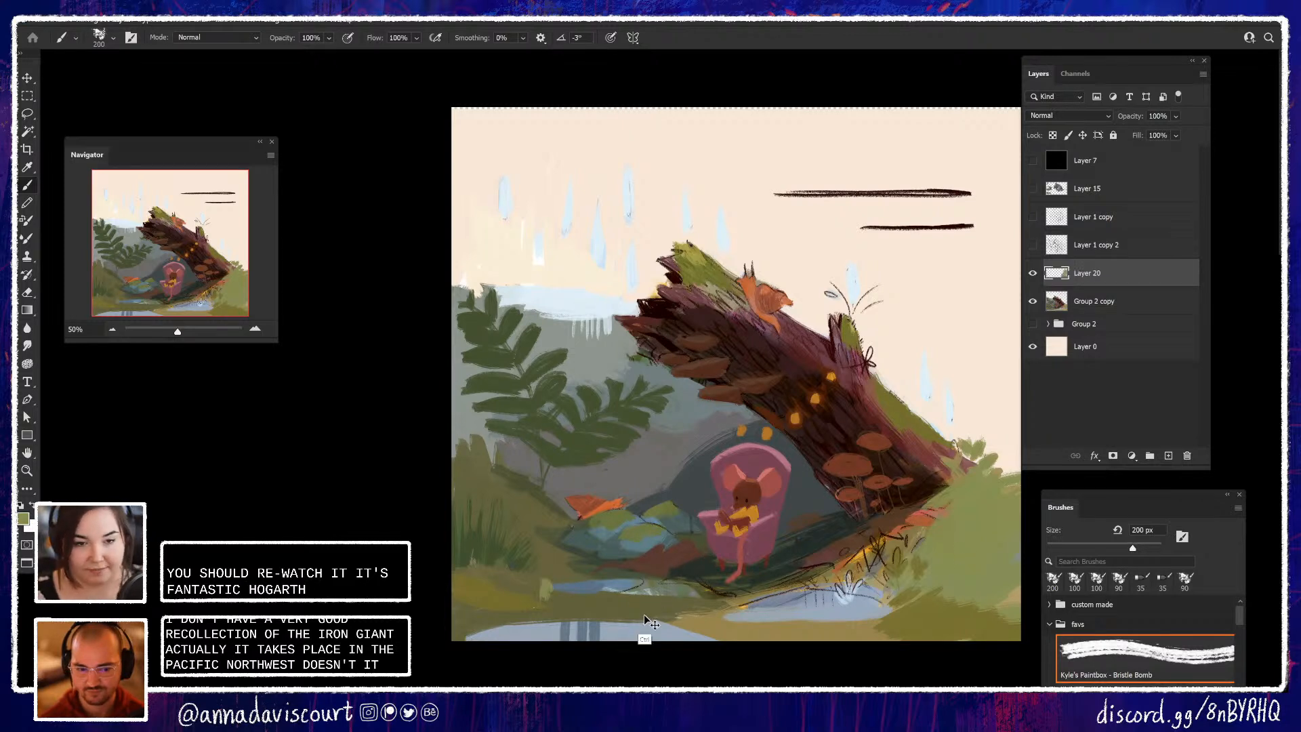
{"action": "key", "text": "ctrl+z"}
{"action": "key", "text": "bracketleft"}
{"action": "key", "text": "bracketleft"}
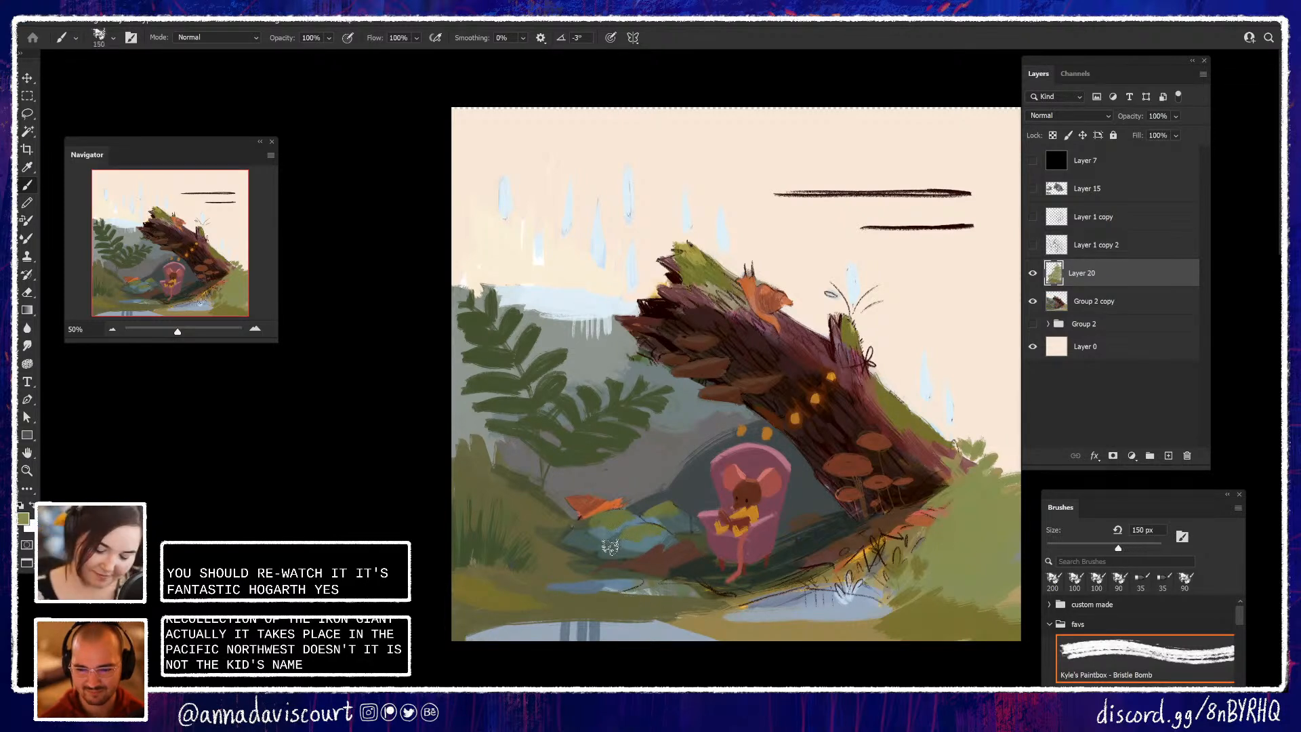
{"action": "left_click_drag", "start_coordinate": [509, 587], "coordinate": [519, 590]}
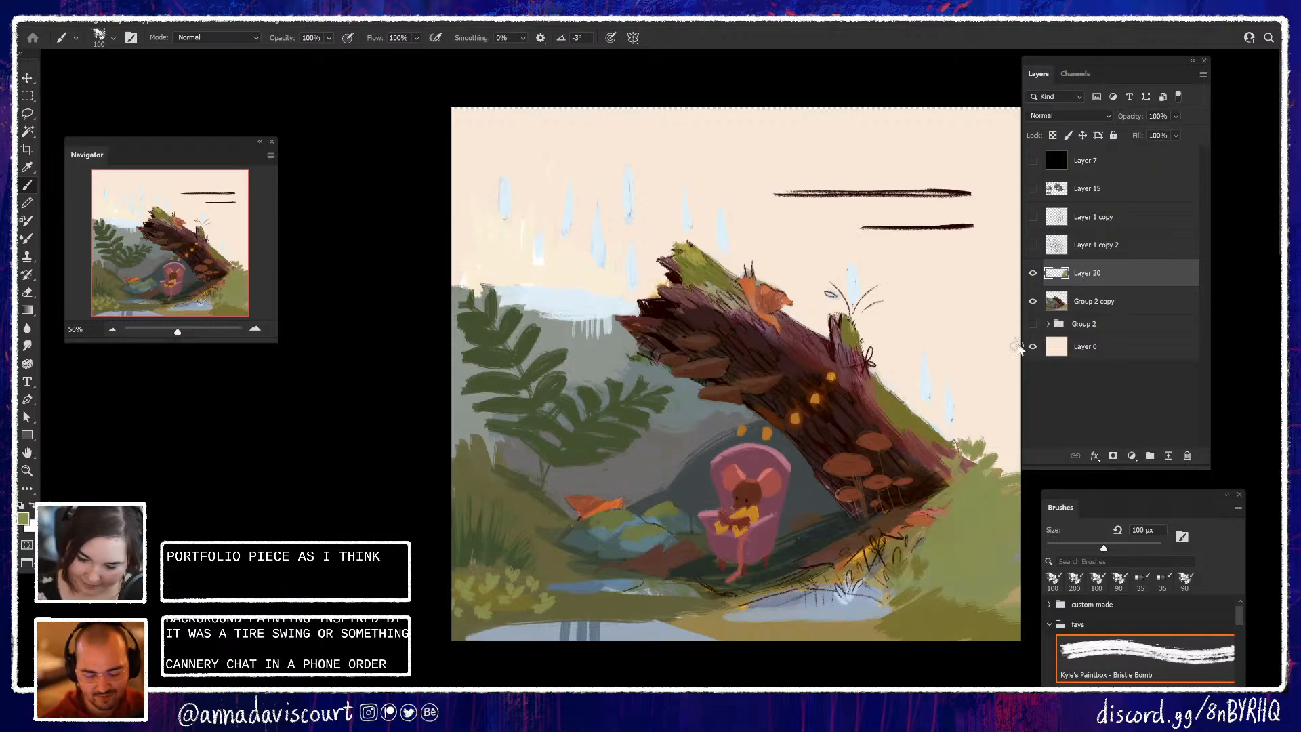
Sample the glowing spots' orange and extend the row above the armchair with more small spots towards the fern
{"action": "left_click", "coordinate": [767, 431], "text": "alt"}
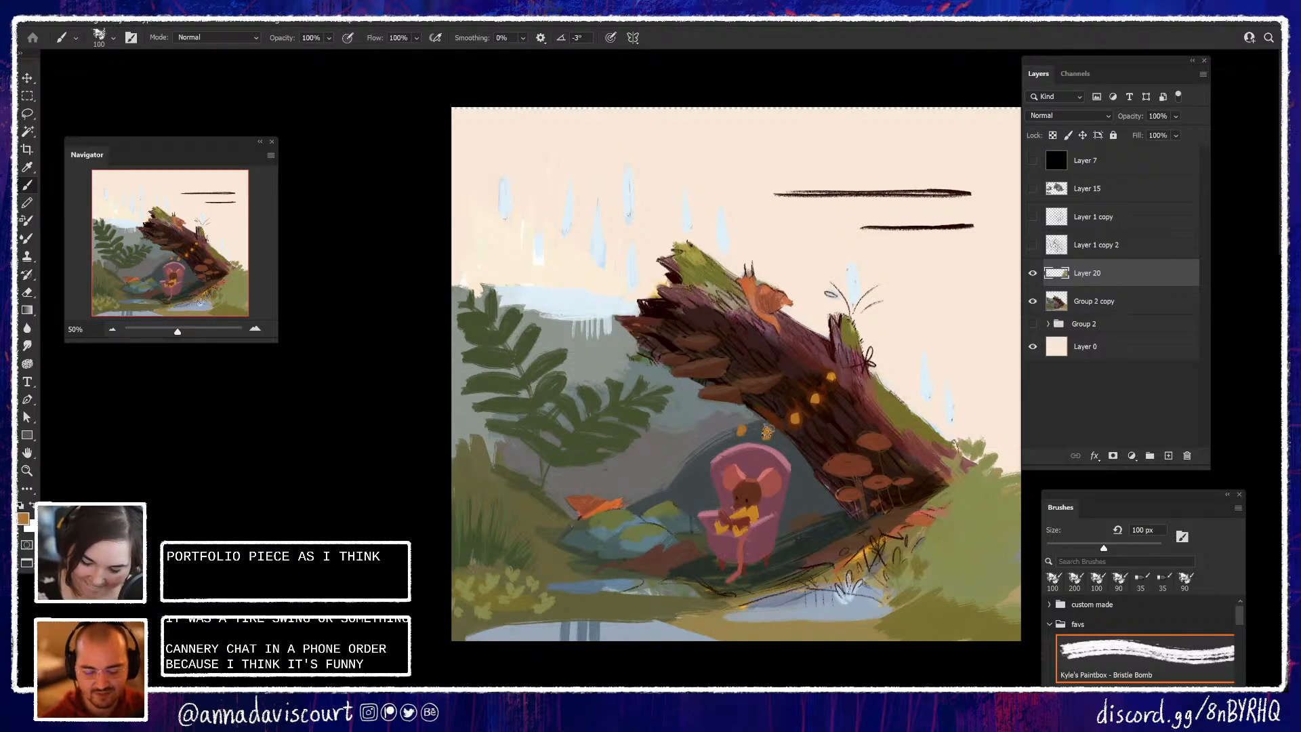
{"action": "left_click", "coordinate": [691, 420]}
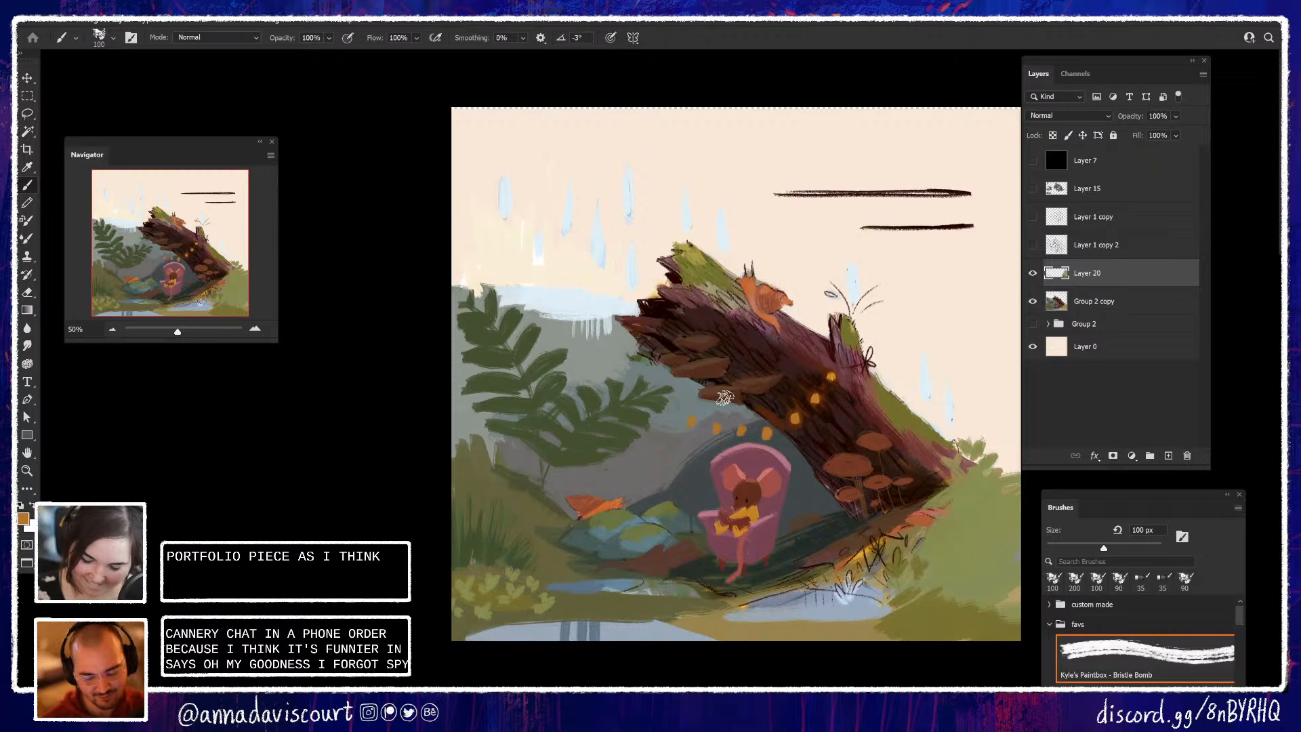
{"action": "left_click", "coordinate": [673, 415]}
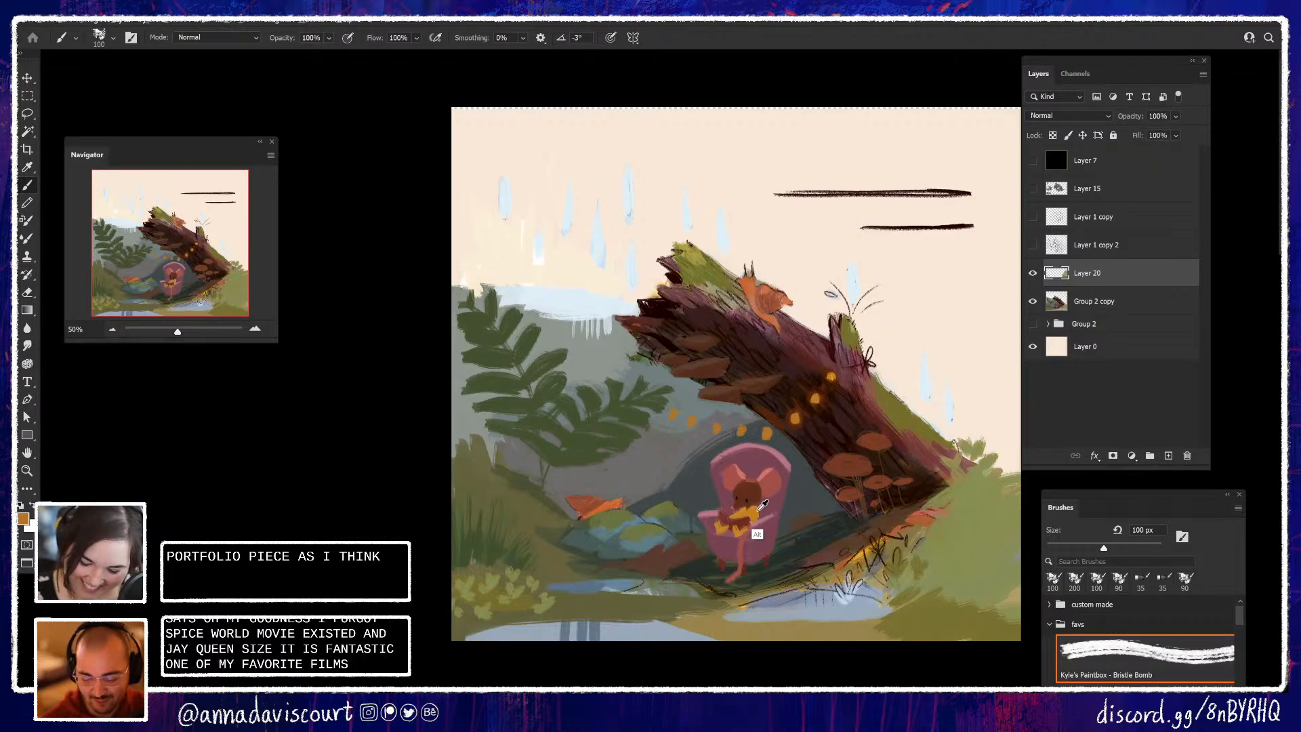
Sample the mouse's yellow, set the foreground colour to #fdb12d and add brighter centres to the glowing spots above the armchair
{"action": "left_click", "coordinate": [752, 519], "text": "alt"}
{"action": "left_click", "coordinate": [23, 518]}
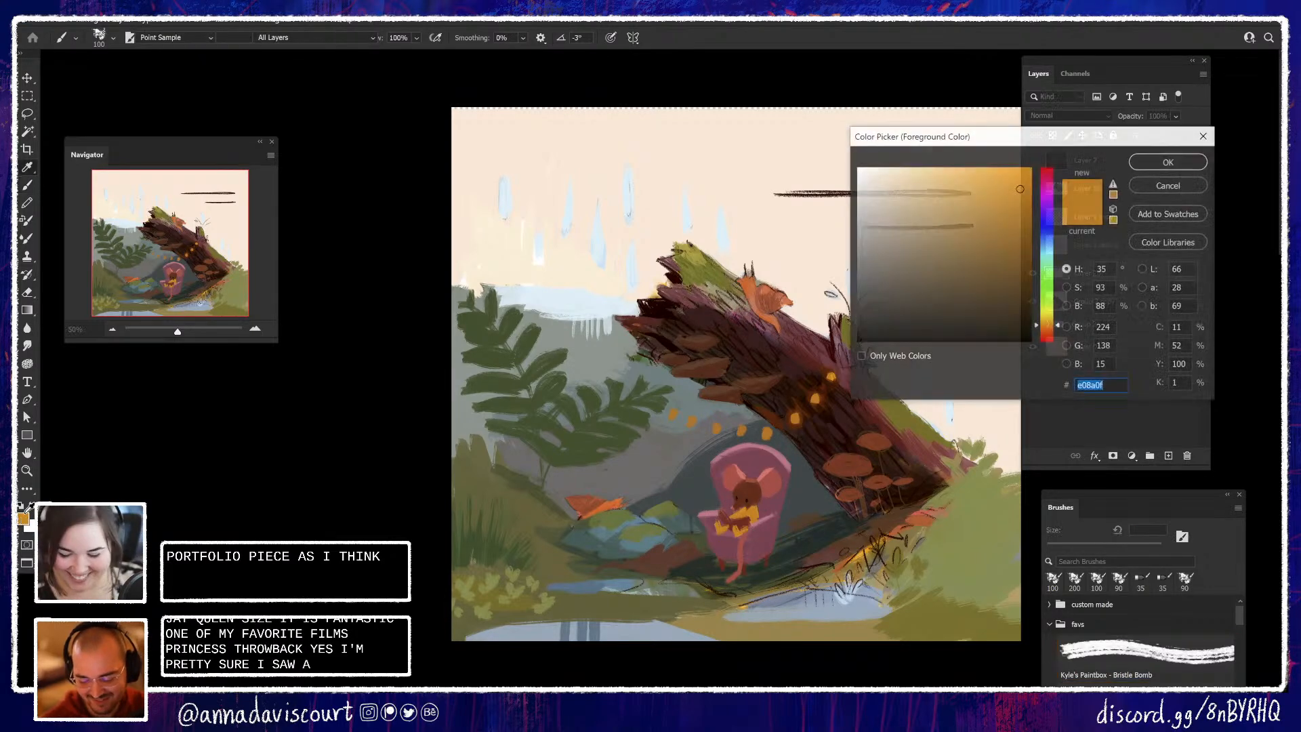
{"action": "left_click", "coordinate": [1002, 180]}
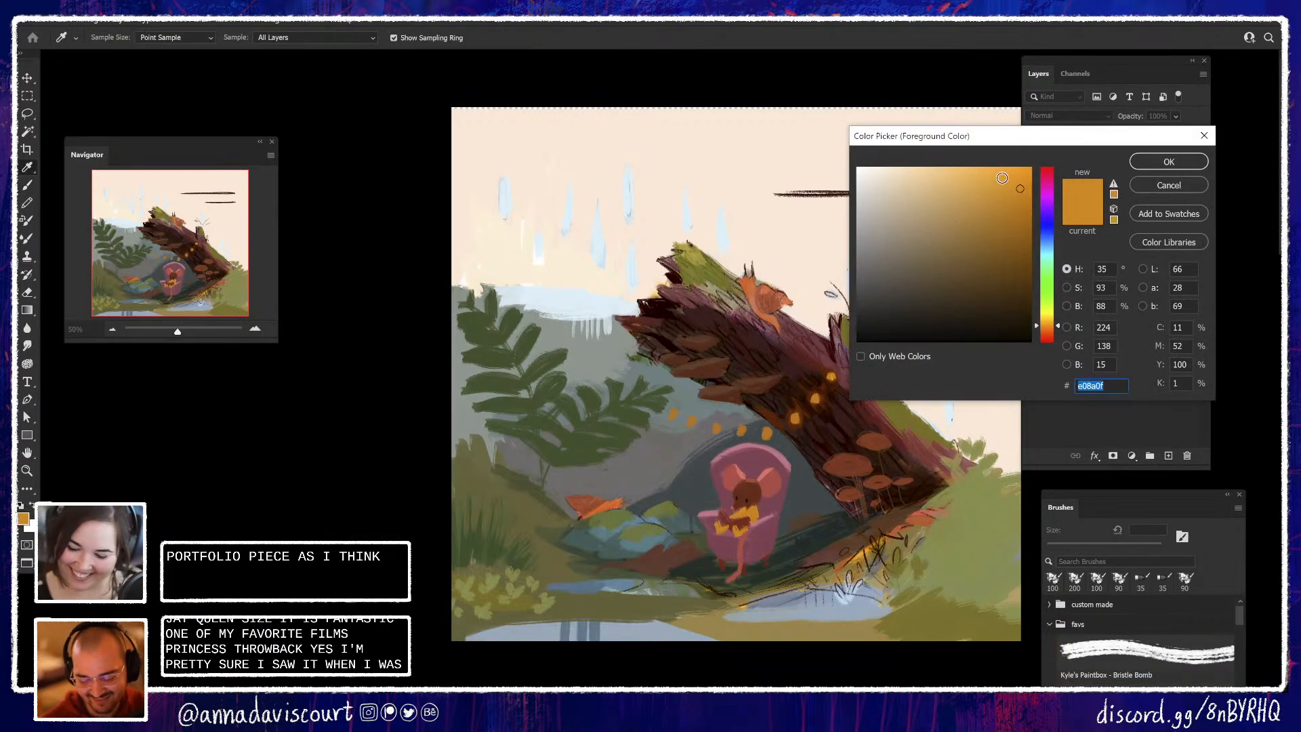
{"action": "left_click", "coordinate": [1058, 324]}
{"action": "left_click", "coordinate": [1002, 168]}
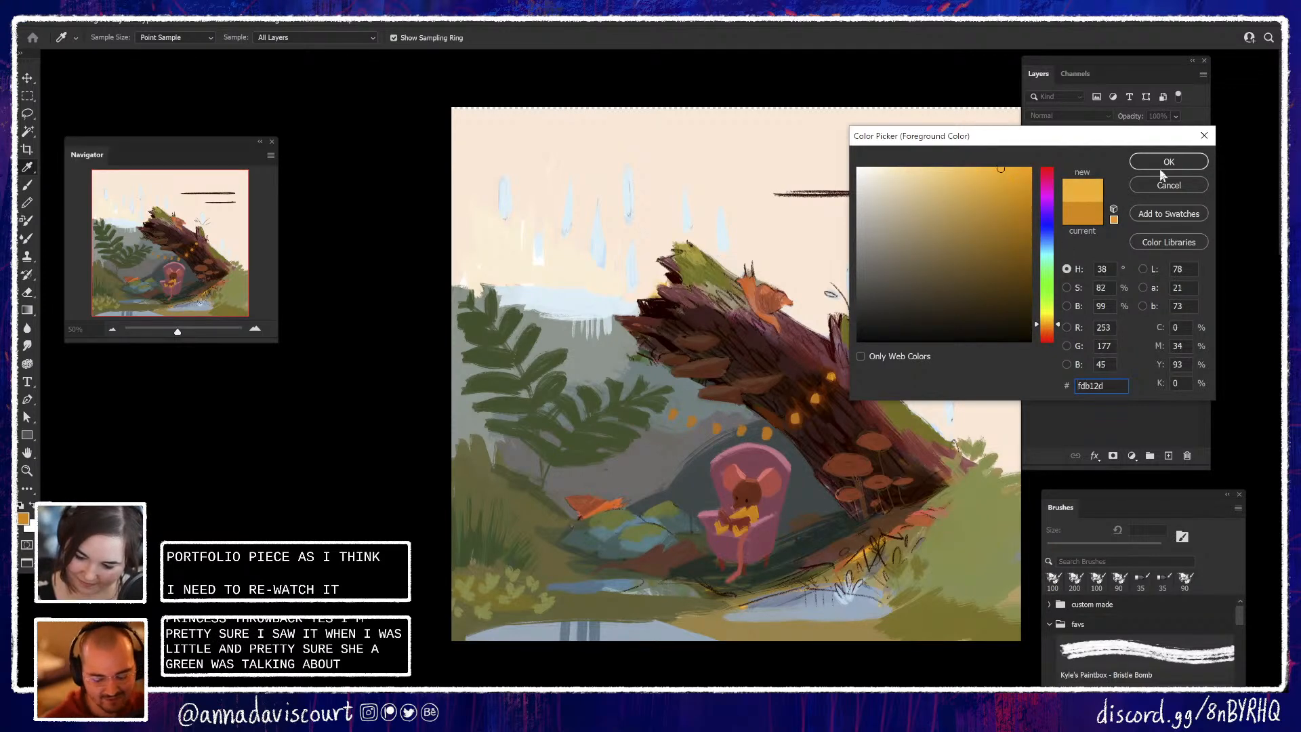
{"action": "left_click", "coordinate": [1161, 164]}
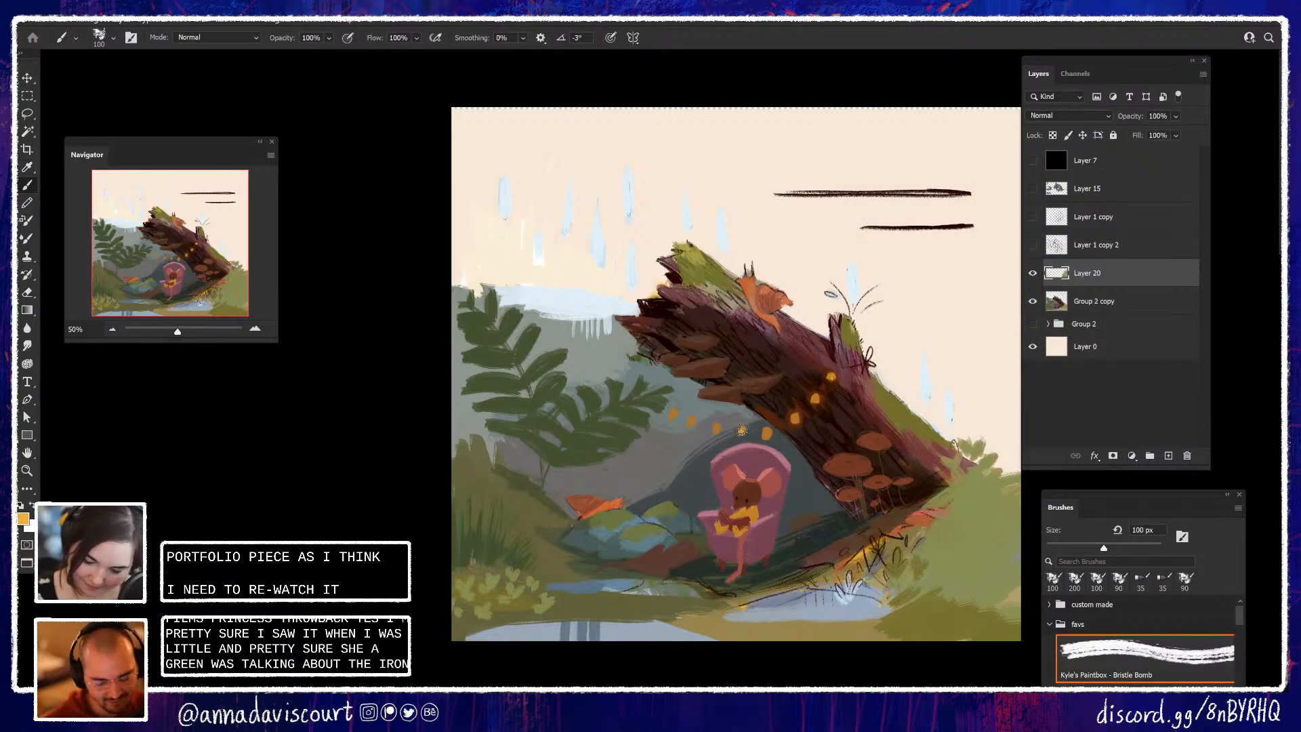
{"action": "left_click", "coordinate": [766, 434]}
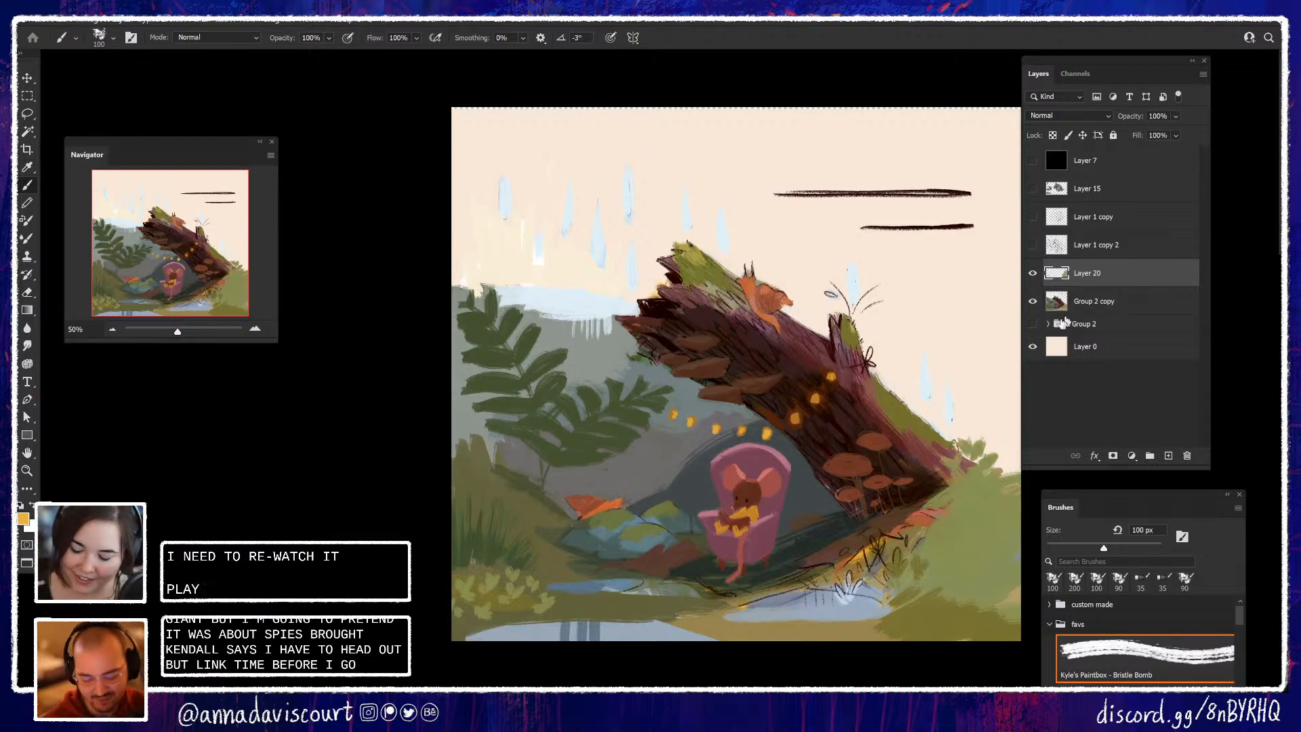
Sample a dark tone from the shadowed ground and paint a thin upright plant stem from the rocks to the log's underside
{"action": "left_click", "coordinate": [796, 558], "text": "alt"}
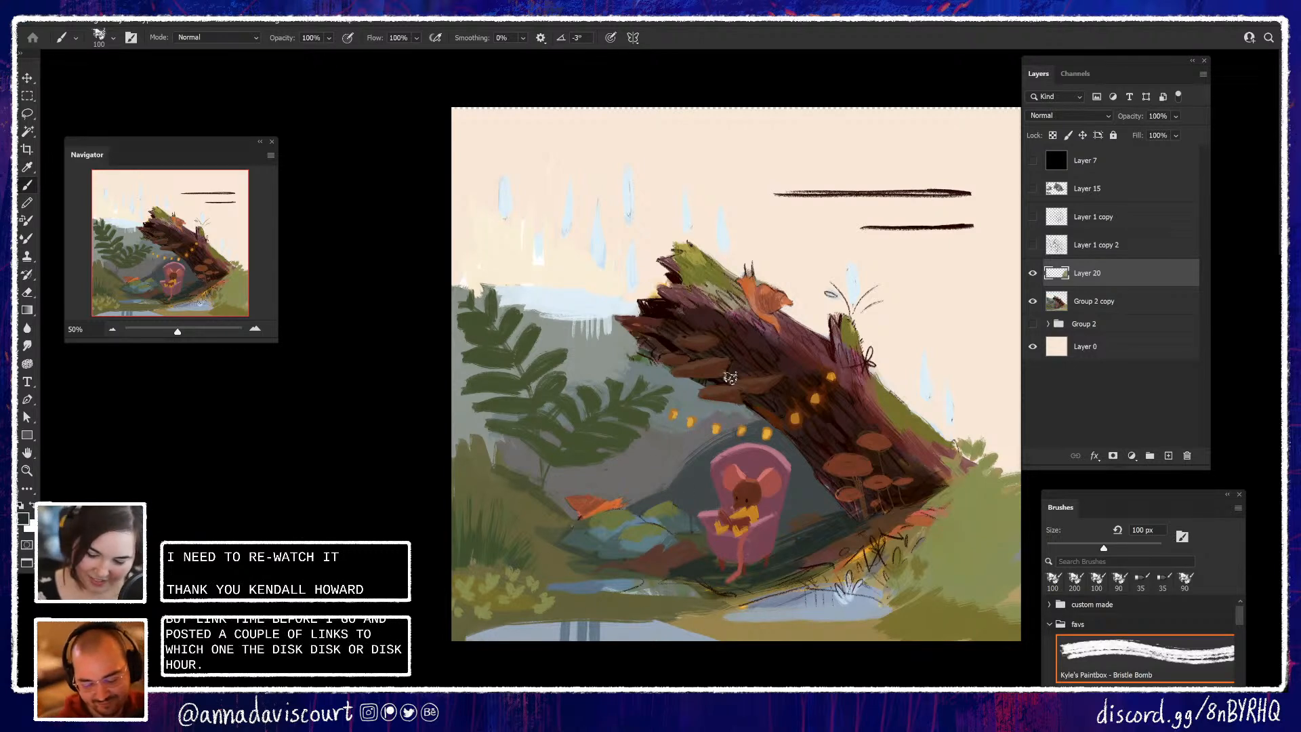
{"action": "left_click_drag", "start_coordinate": [672, 428], "coordinate": [665, 518]}
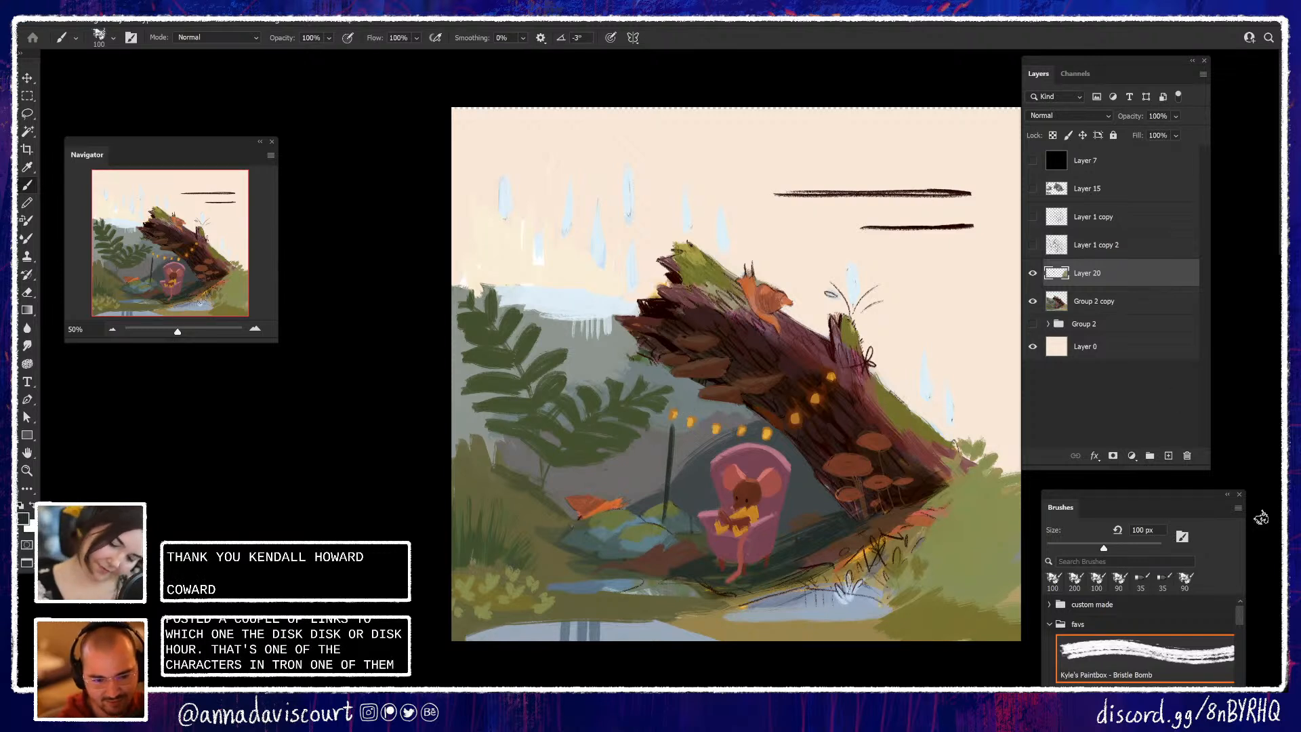
{"action": "left_click_drag", "start_coordinate": [671, 407], "coordinate": [670, 370]}
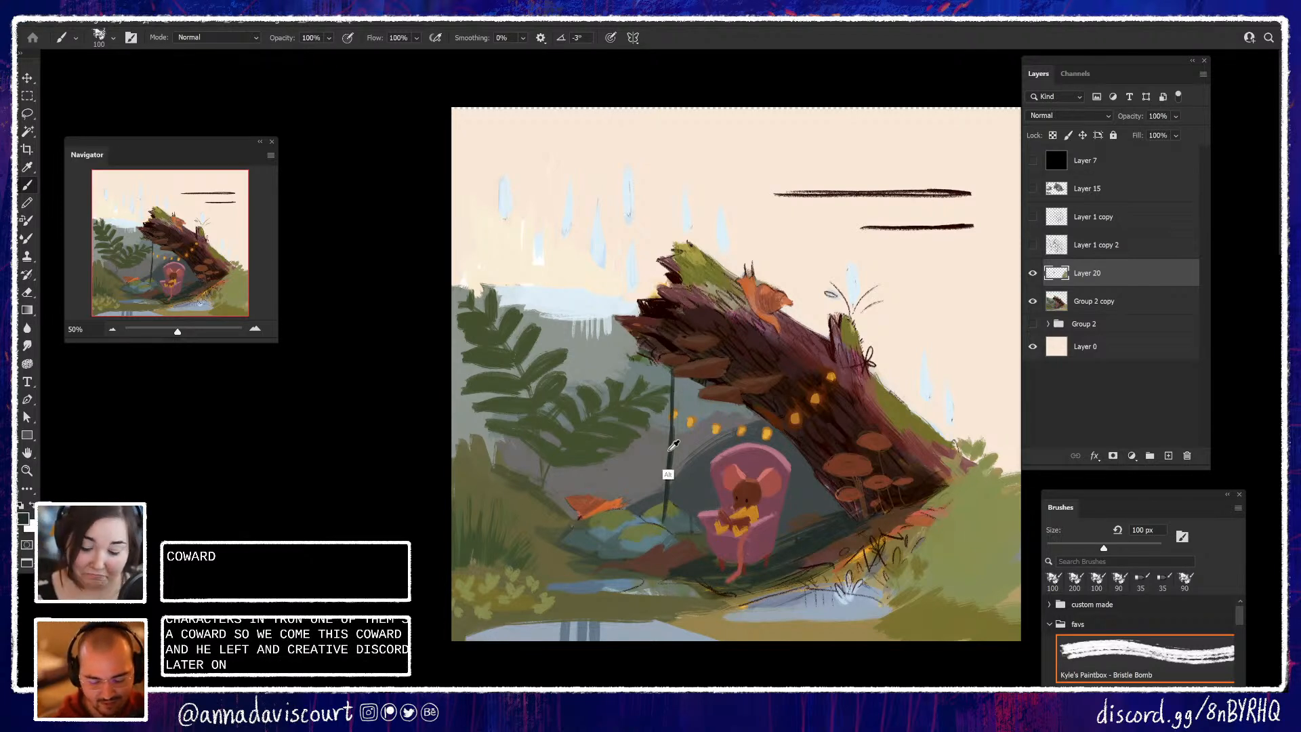
Paint a broad, drooping dark leaf on the fern side of the new stem, undoing a misplaced stroke
{"action": "left_click", "coordinate": [671, 447], "text": "alt"}
{"action": "mouse_move", "coordinate": [611, 414]}
{"action": "left_mouse_down"}
{"action": "mouse_move", "coordinate": [645, 459]}
{"action": "mouse_move", "coordinate": [622, 425]}
{"action": "mouse_move", "coordinate": [660, 457]}
{"action": "mouse_move", "coordinate": [621, 436]}
{"action": "mouse_move", "coordinate": [593, 460]}
{"action": "mouse_move", "coordinate": [614, 446]}
{"action": "mouse_move", "coordinate": [651, 457]}
{"action": "mouse_move", "coordinate": [603, 454]}
{"action": "mouse_move", "coordinate": [638, 442]}
{"action": "mouse_move", "coordinate": [661, 465]}
{"action": "left_mouse_up"}
{"action": "key", "text": "ctrl+z"}
{"action": "left_click", "coordinate": [663, 433], "text": "alt"}
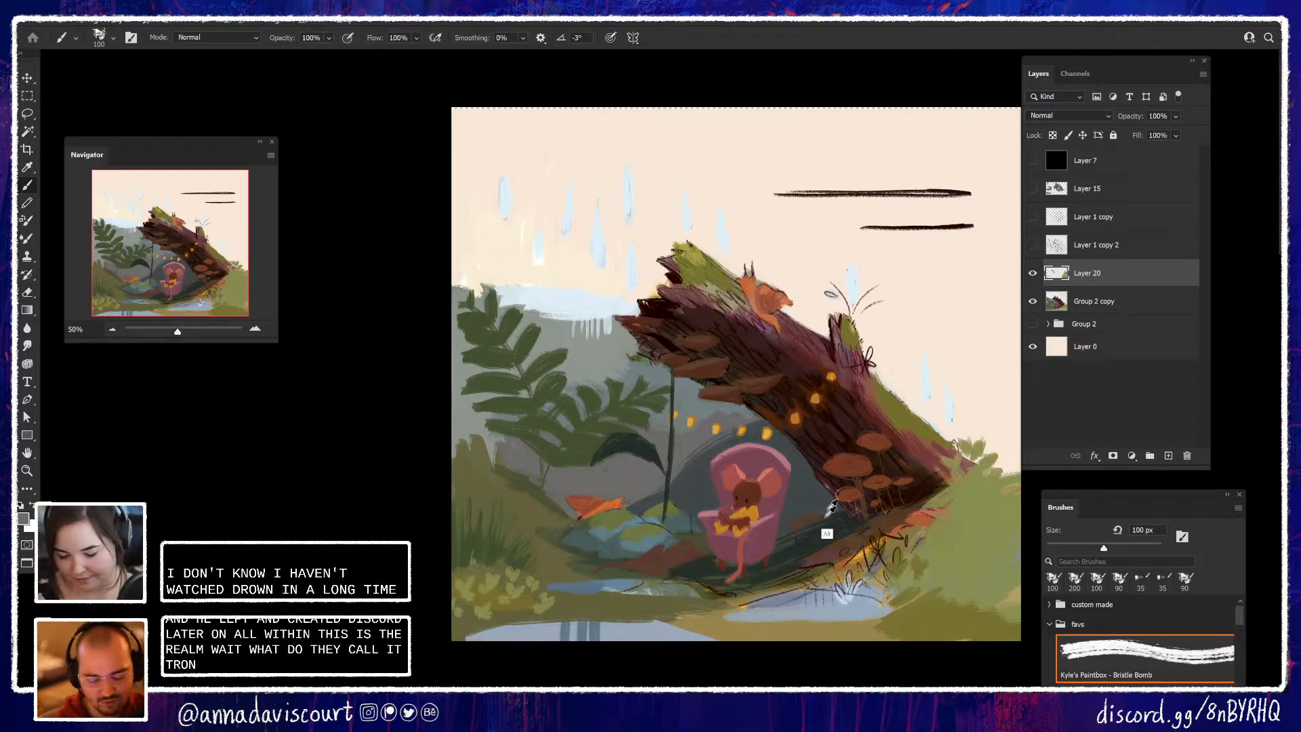
Refine the drooping leaf and its stem by alternating sampled dark green and background grey strokes
{"action": "left_click", "coordinate": [632, 455], "text": "alt"}
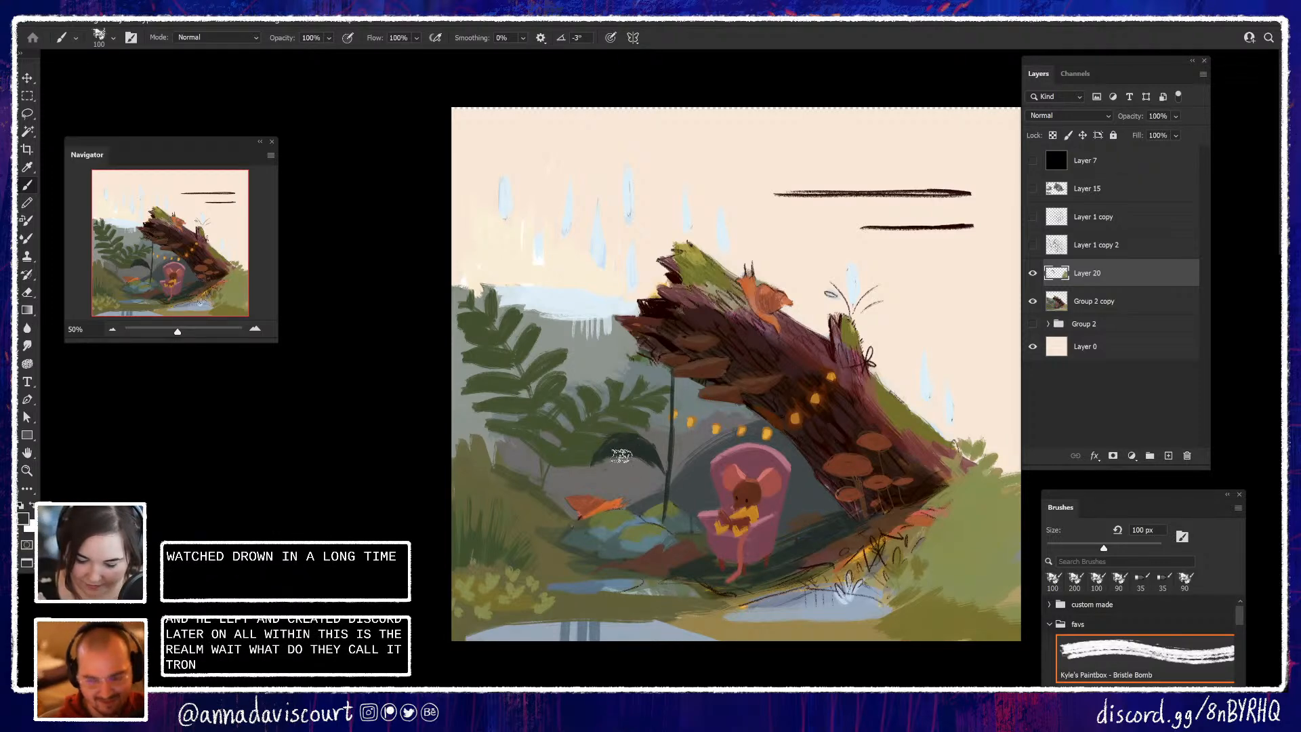
{"action": "left_click_drag", "start_coordinate": [663, 462], "coordinate": [664, 483]}
{"action": "left_click", "coordinate": [664, 467], "text": "alt"}
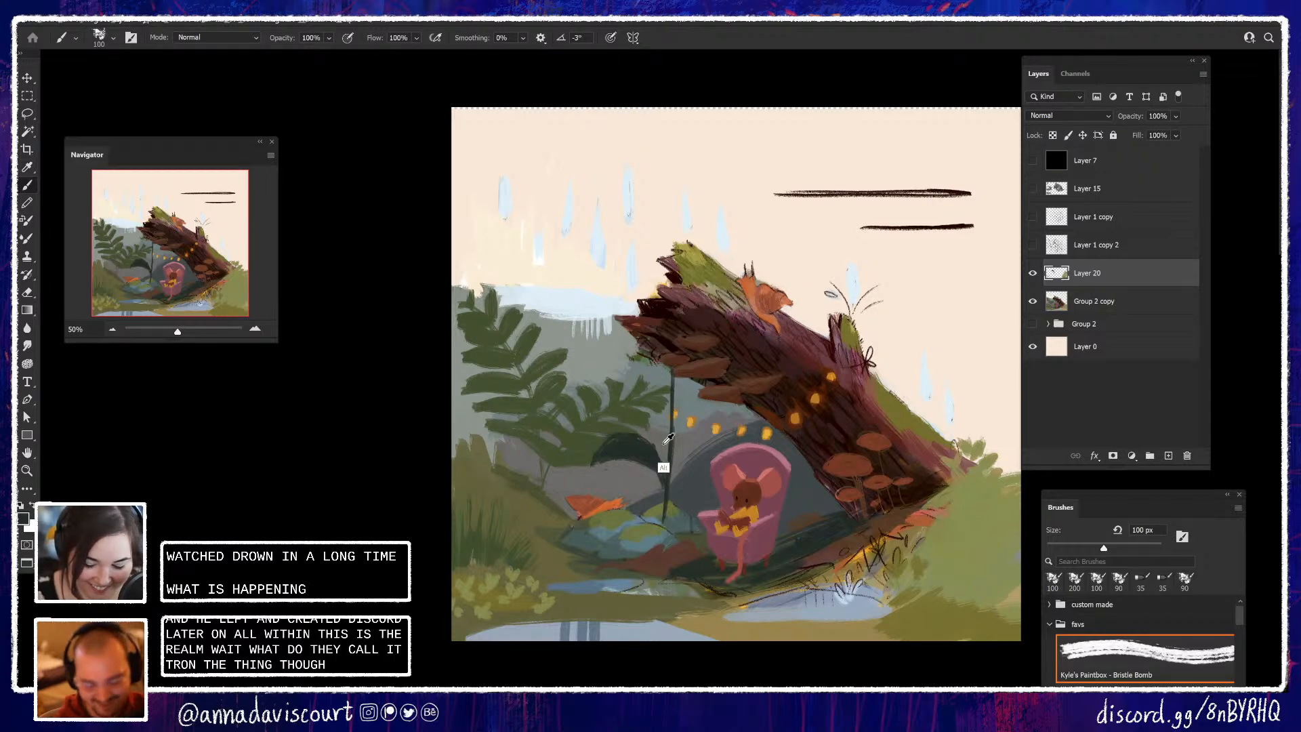
{"action": "left_click", "coordinate": [665, 475], "text": "alt"}
{"action": "left_click_drag", "start_coordinate": [664, 478], "coordinate": [665, 487]}
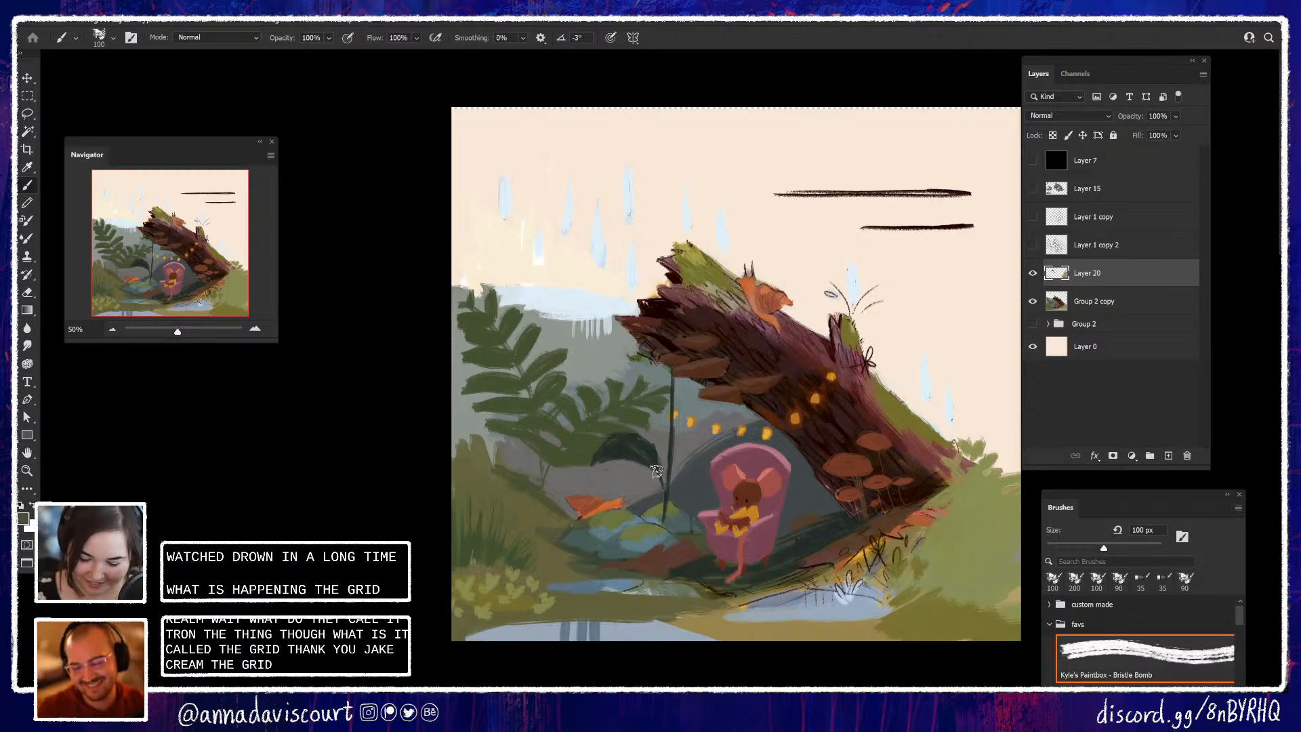
{"action": "left_click", "coordinate": [647, 447], "text": "alt"}
{"action": "left_click", "coordinate": [640, 450], "text": "alt"}
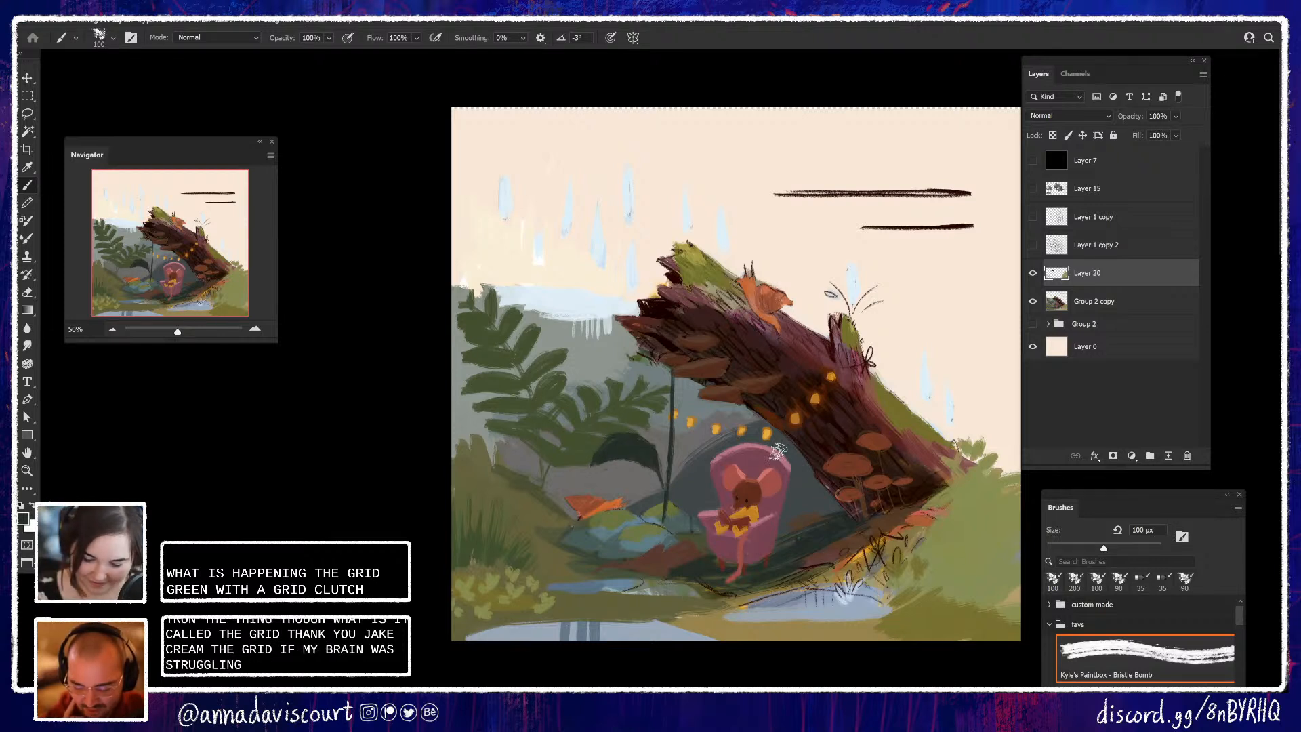
Paint a small water drop hanging from the drooping leaf's tip in sampled blue-grey tones
{"action": "left_click", "coordinate": [597, 458], "text": "alt"}
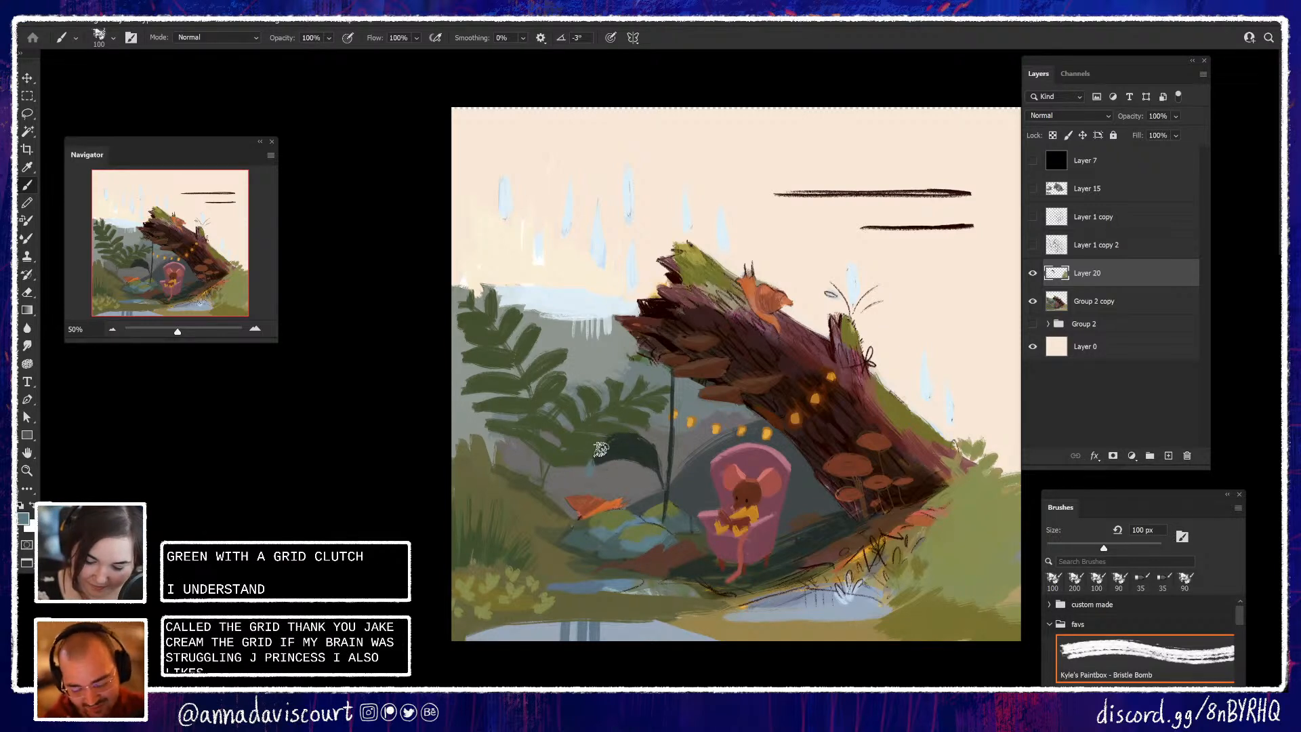
{"action": "left_click_drag", "start_coordinate": [593, 459], "coordinate": [590, 475]}
{"action": "left_click", "coordinate": [815, 610], "text": "alt"}
{"action": "left_click", "coordinate": [592, 468], "text": "alt"}
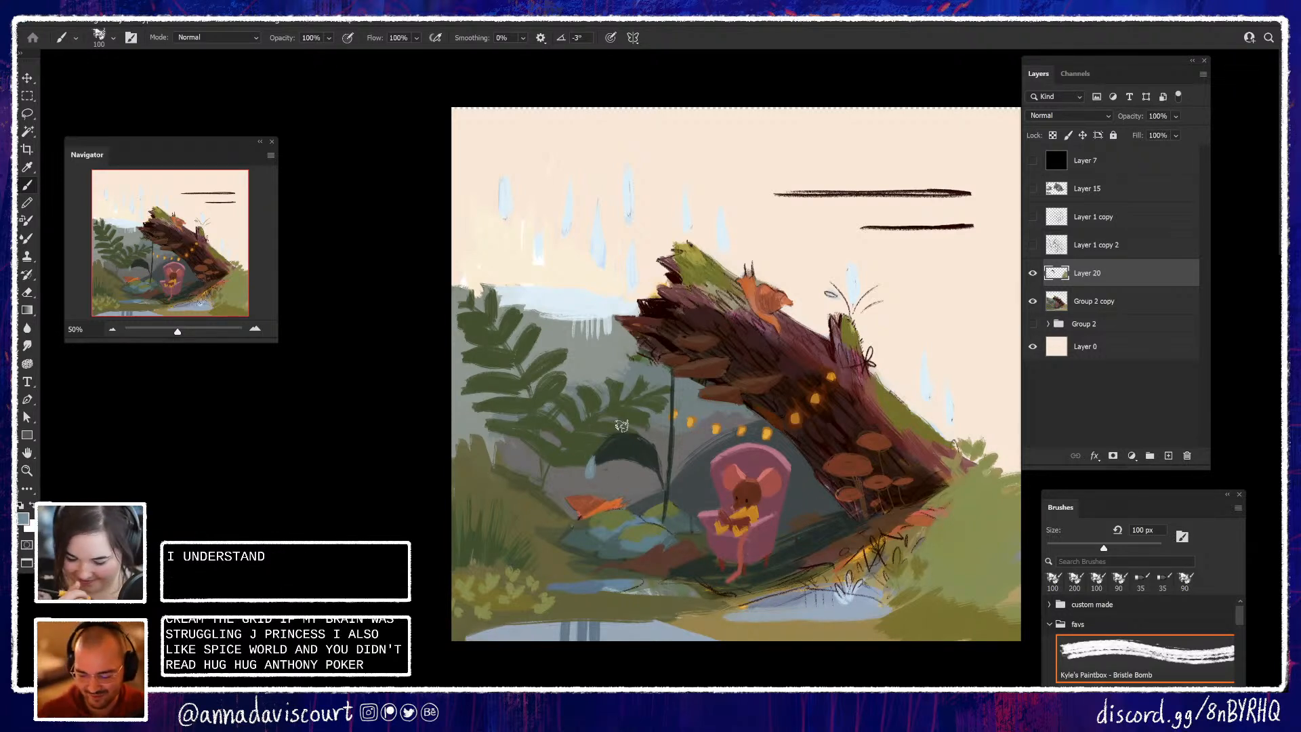
{"action": "left_click", "coordinate": [616, 475], "text": "alt"}
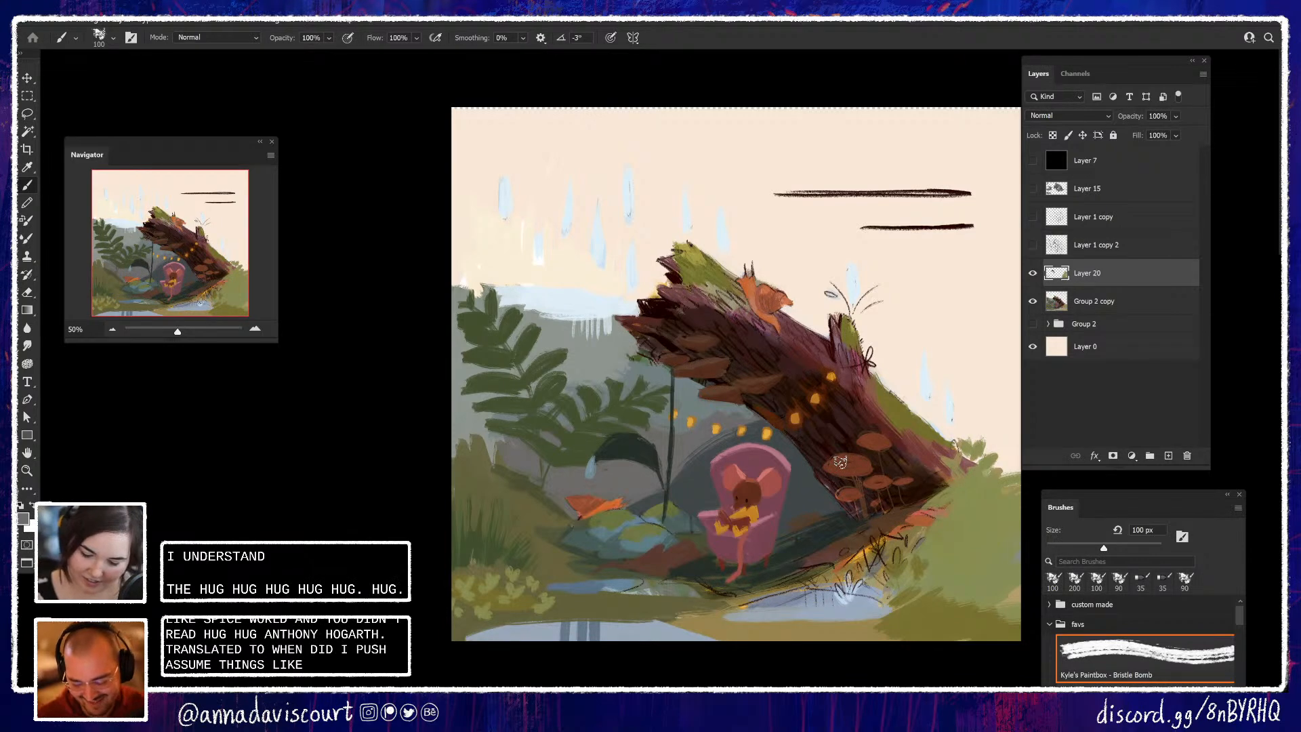
Sample the plant's dark colour and paint a broad leaf rising from the stem towards the armchair, redoing the first strokes
{"action": "left_click", "coordinate": [641, 469], "text": "alt"}
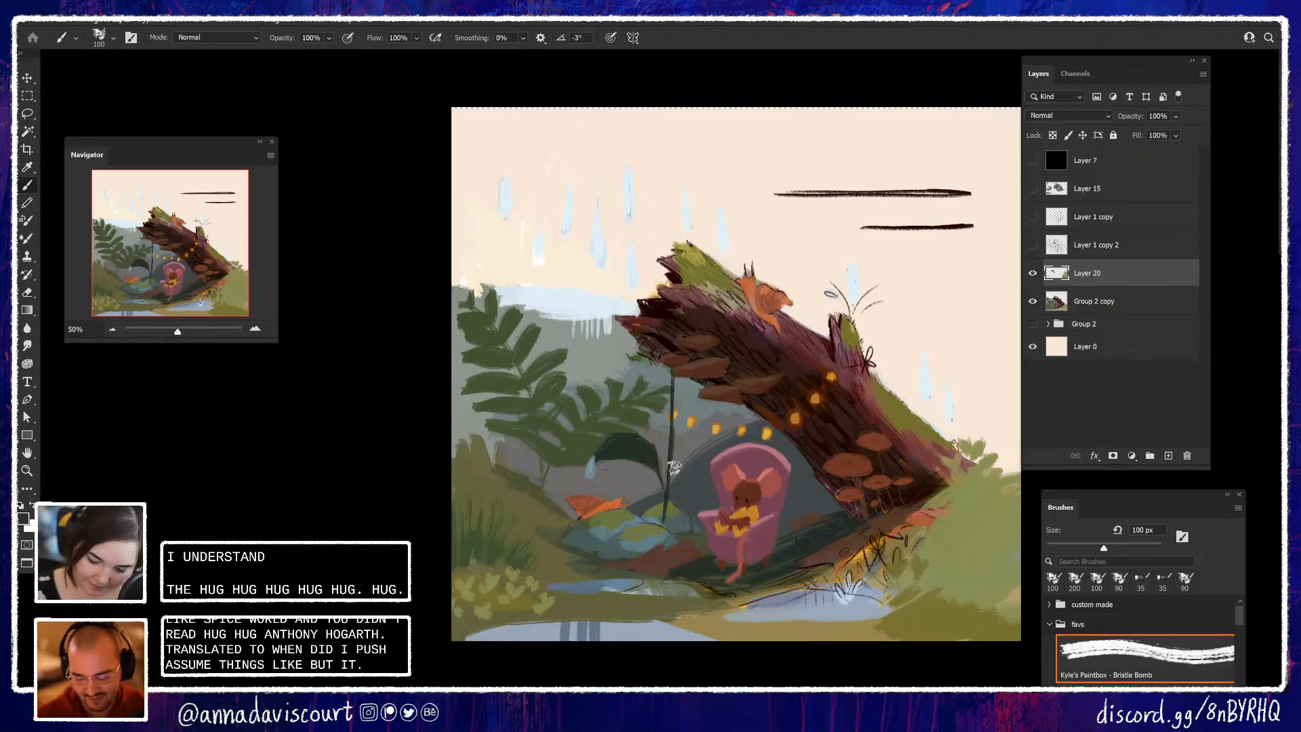
{"action": "left_click_drag", "start_coordinate": [673, 469], "coordinate": [714, 418]}
{"action": "key", "text": "ctrl+z"}
{"action": "key", "text": "ctrl+z"}
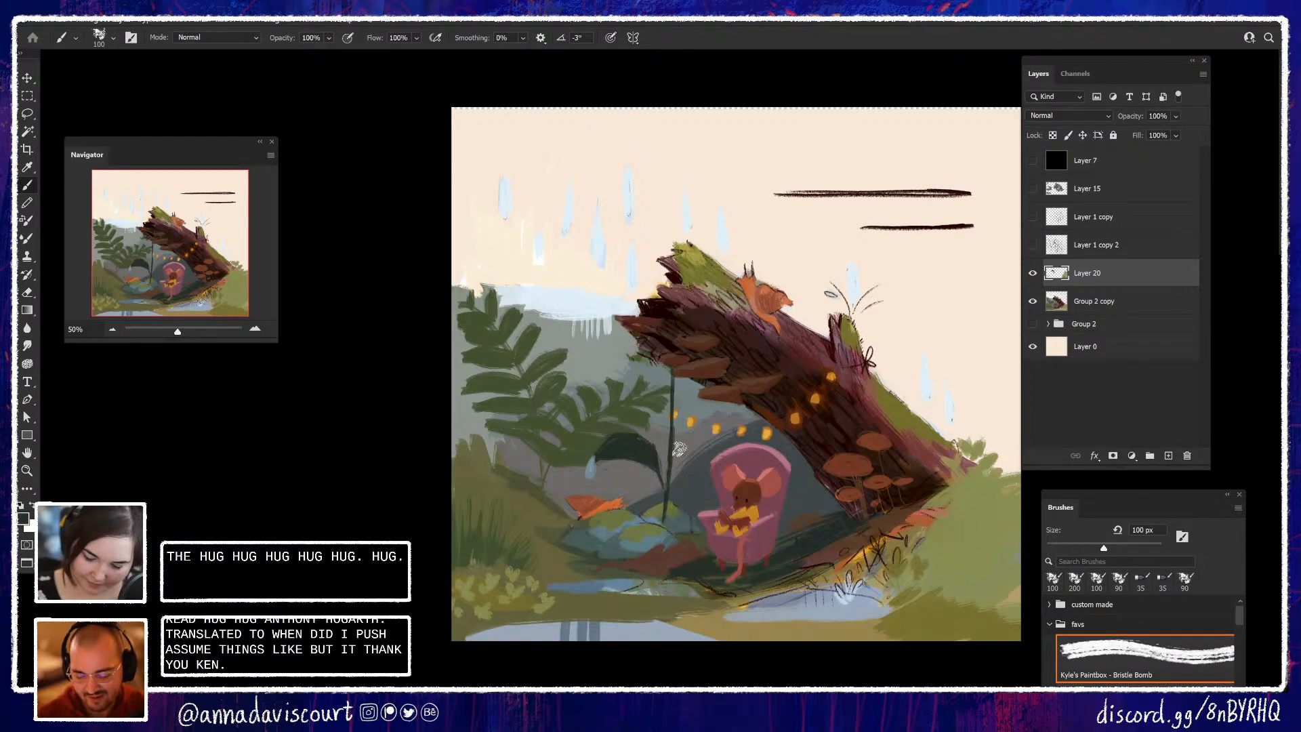
{"action": "left_click_drag", "start_coordinate": [669, 473], "coordinate": [708, 420]}
{"action": "left_click_drag", "start_coordinate": [676, 460], "coordinate": [728, 410]}
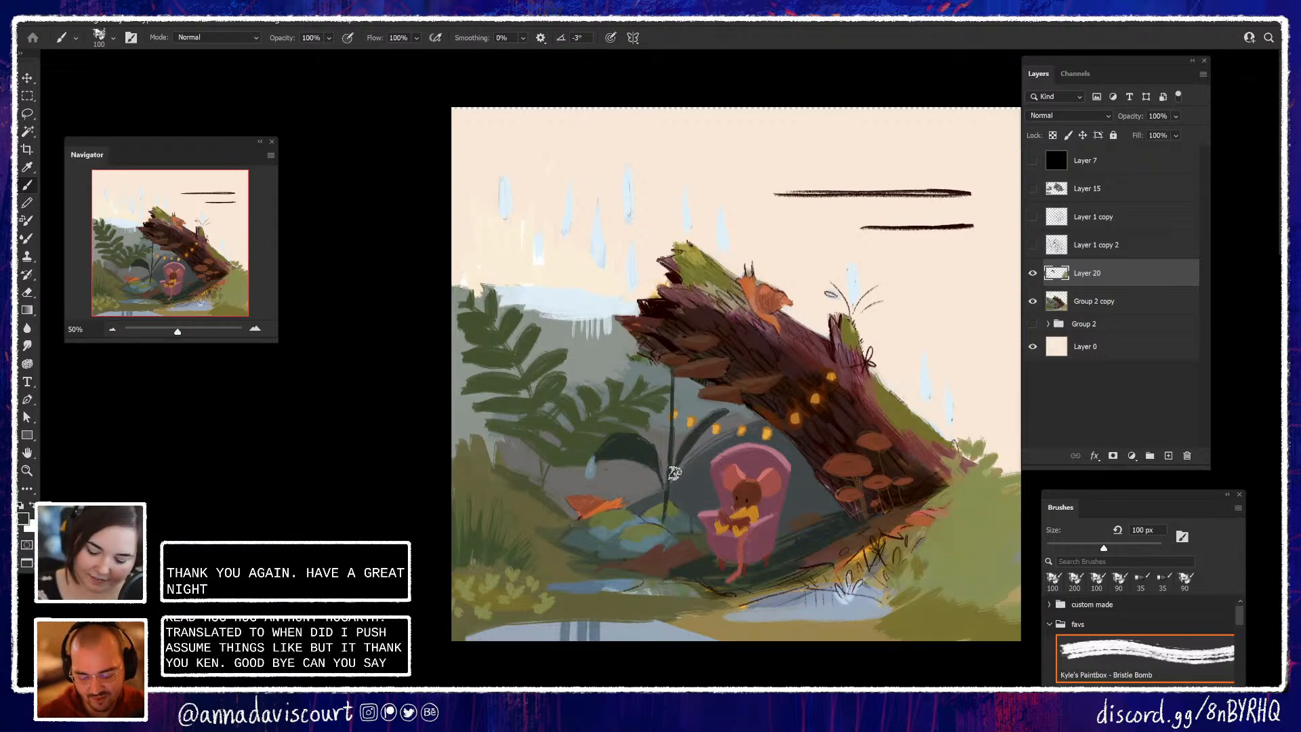
{"action": "left_click_drag", "start_coordinate": [676, 467], "coordinate": [716, 418]}
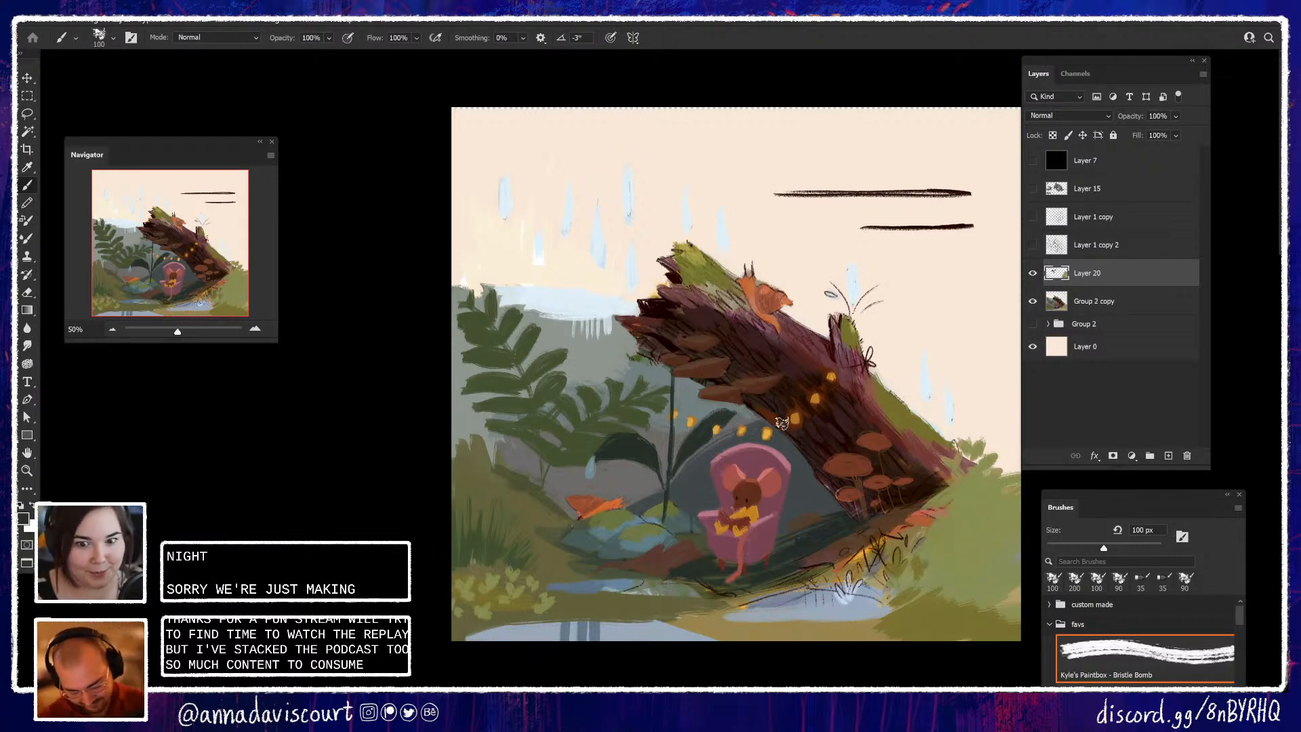
Paint another broad dark leaf high on the stem, between the fern and the log's broken end
{"action": "left_click_drag", "start_coordinate": [879, 487], "coordinate": [909, 420]}
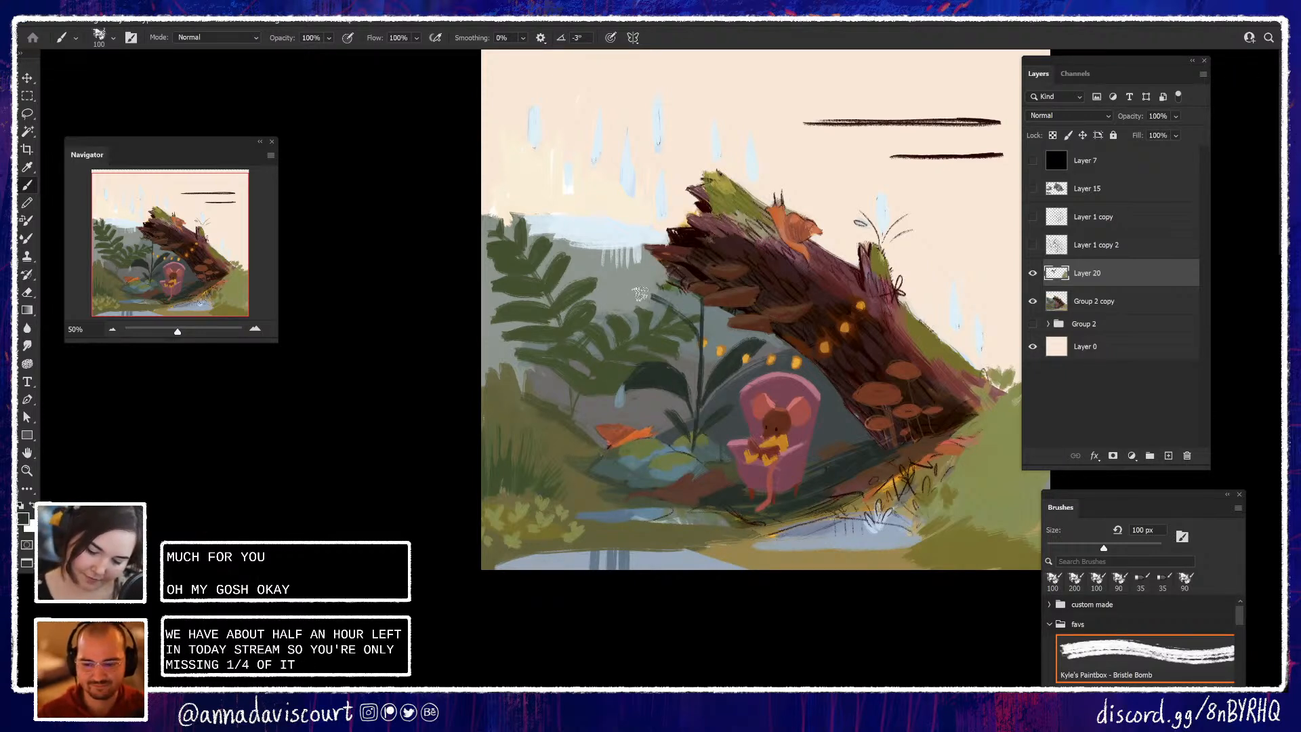
{"action": "left_click_drag", "start_coordinate": [639, 294], "coordinate": [696, 344]}
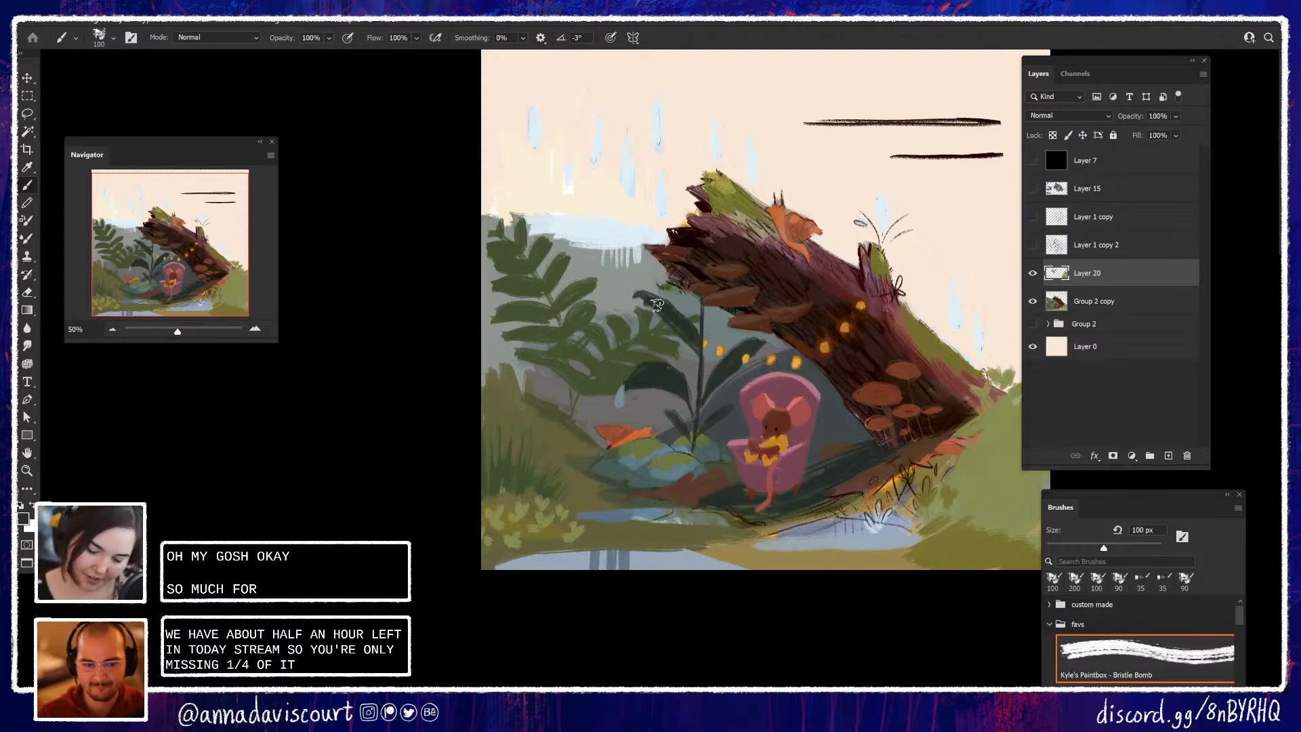
{"action": "mouse_move", "coordinate": [645, 296]}
{"action": "left_mouse_down"}
{"action": "mouse_move", "coordinate": [678, 336]}
{"action": "mouse_move", "coordinate": [664, 315]}
{"action": "left_mouse_up"}
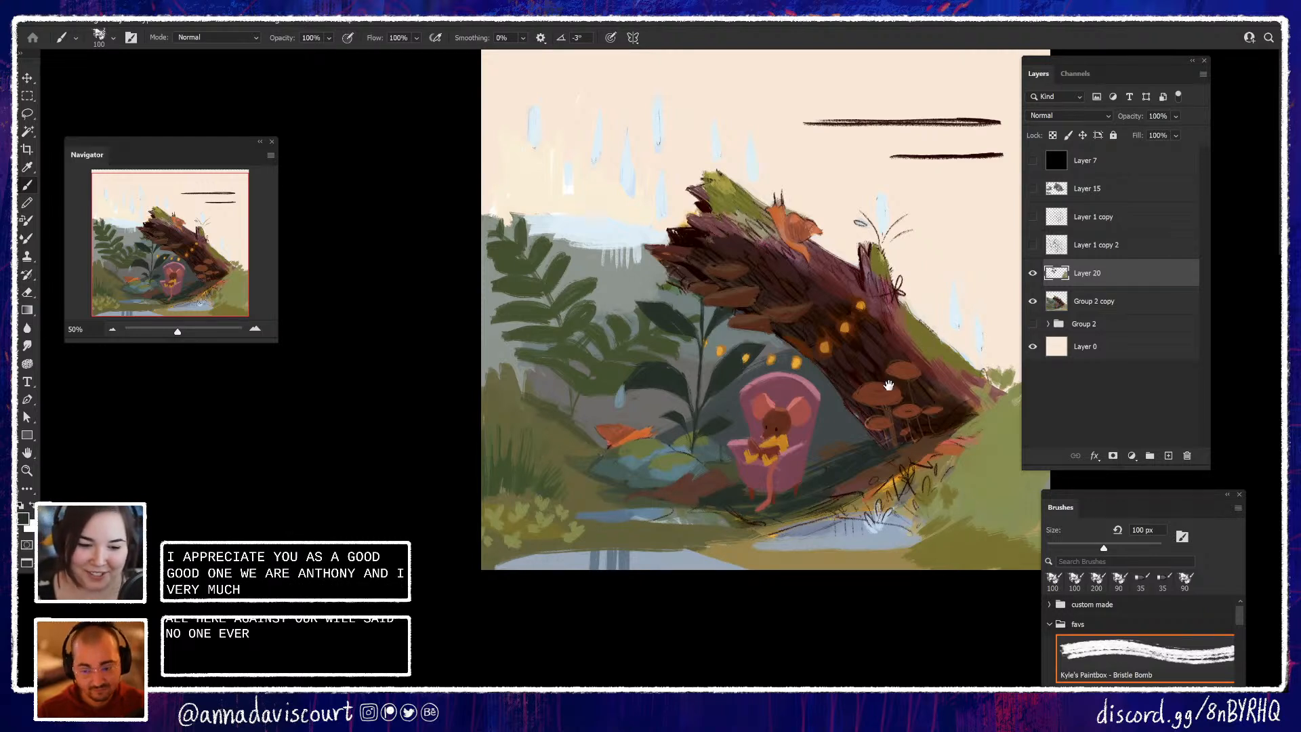
Enlarge the brush to 400 px, sample the background's grey-green and block in the sky behind the fern with broad strokes
{"action": "mouse_move", "coordinate": [889, 385]}
{"action": "left_mouse_down"}
{"action": "mouse_move", "coordinate": [860, 401]}
{"action": "mouse_move", "coordinate": [858, 420]}
{"action": "left_mouse_up"}
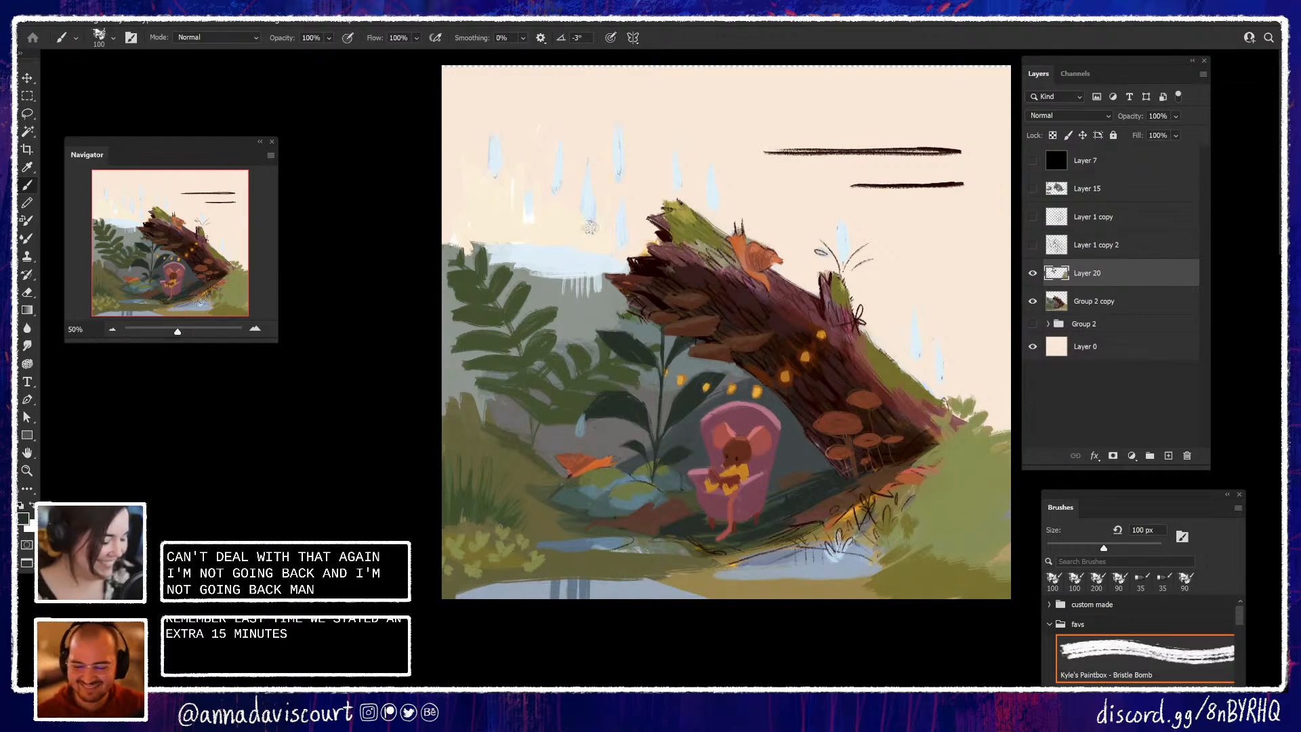
{"action": "key", "text": "bracketright"}
{"action": "key", "text": "bracketright"}
{"action": "key", "text": "bracketright"}
{"action": "key", "text": "bracketright"}
{"action": "key", "text": "bracketright"}
{"action": "key", "text": "bracketright"}
{"action": "key", "text": "bracketright"}
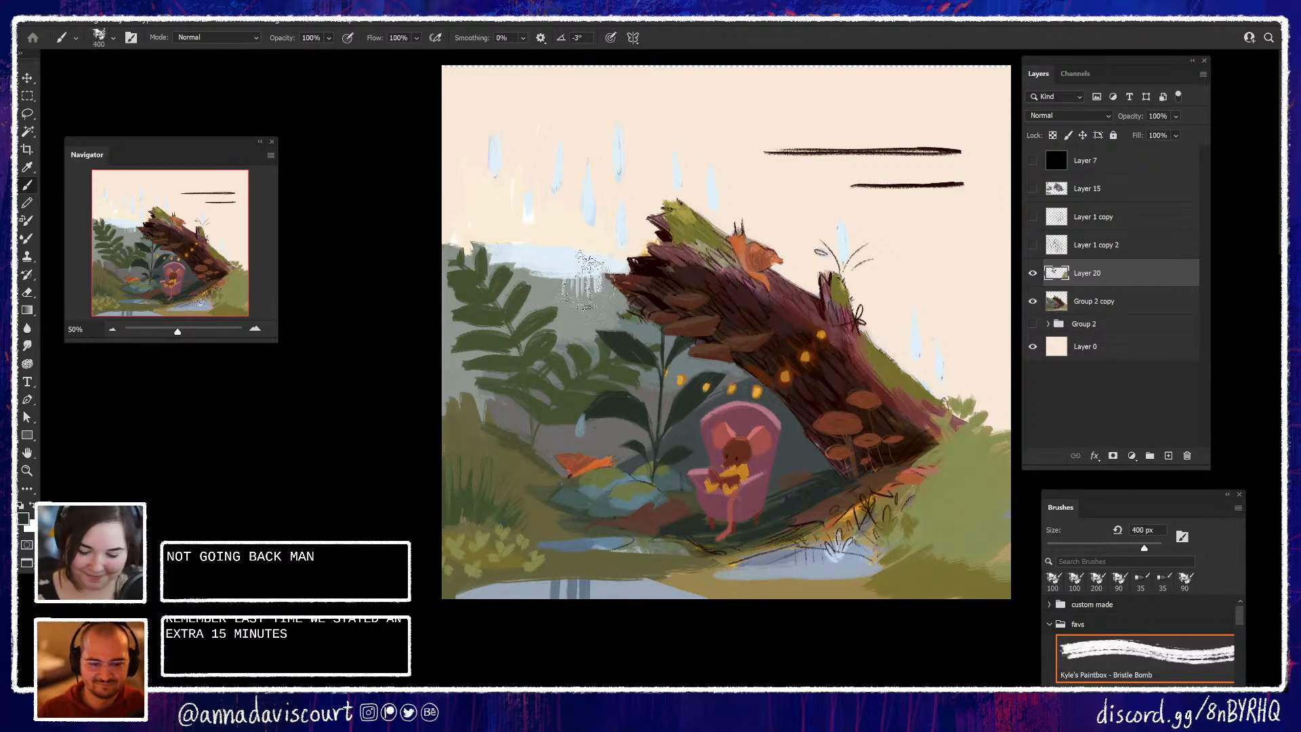
{"action": "left_click", "coordinate": [574, 309], "text": "alt"}
{"action": "mouse_move", "coordinate": [455, 221]}
{"action": "left_mouse_down"}
{"action": "mouse_move", "coordinate": [533, 239]}
{"action": "mouse_move", "coordinate": [631, 240]}
{"action": "mouse_move", "coordinate": [554, 161]}
{"action": "left_mouse_up"}
{"action": "mouse_move", "coordinate": [521, 209]}
{"action": "left_mouse_down"}
{"action": "mouse_move", "coordinate": [475, 129]}
{"action": "mouse_move", "coordinate": [650, 135]}
{"action": "left_mouse_up"}
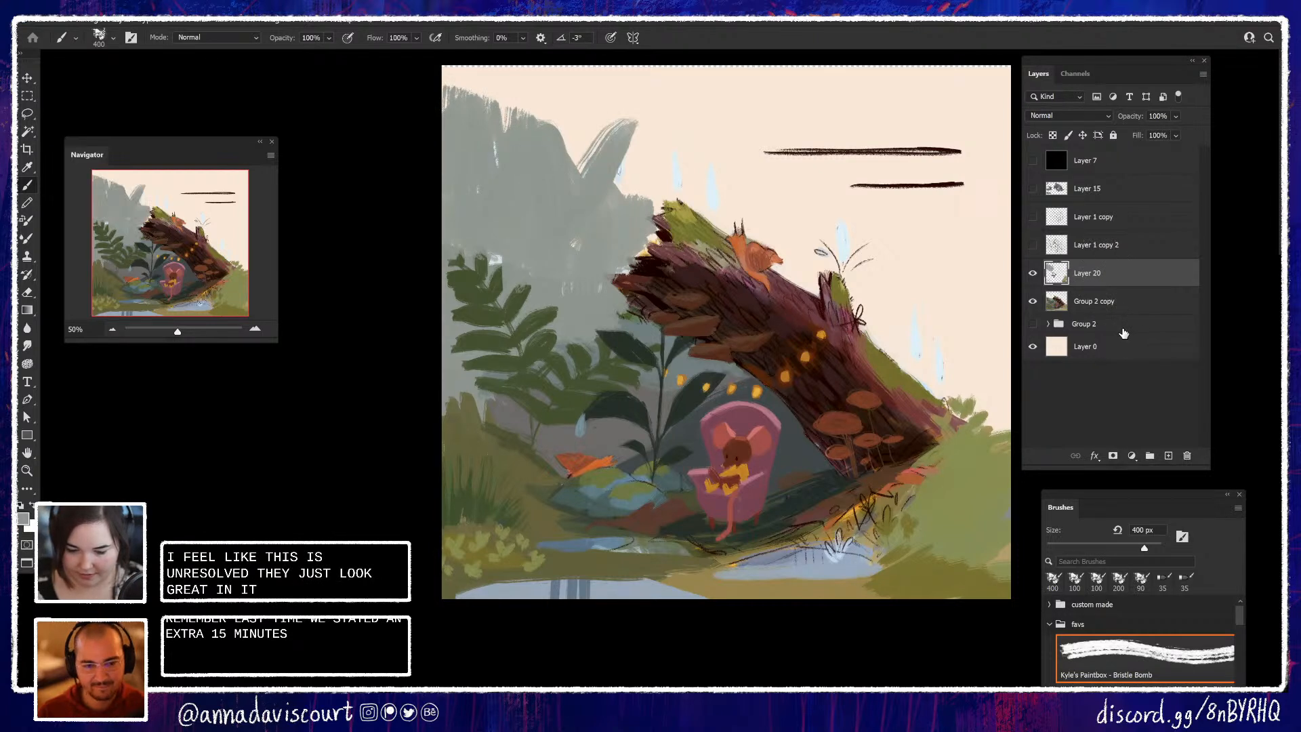
Block in the sky behind the fern with the raindrops' pale blue and paint a blue-grey distant tree line beneath it
{"action": "left_click", "coordinate": [679, 181], "text": "alt"}
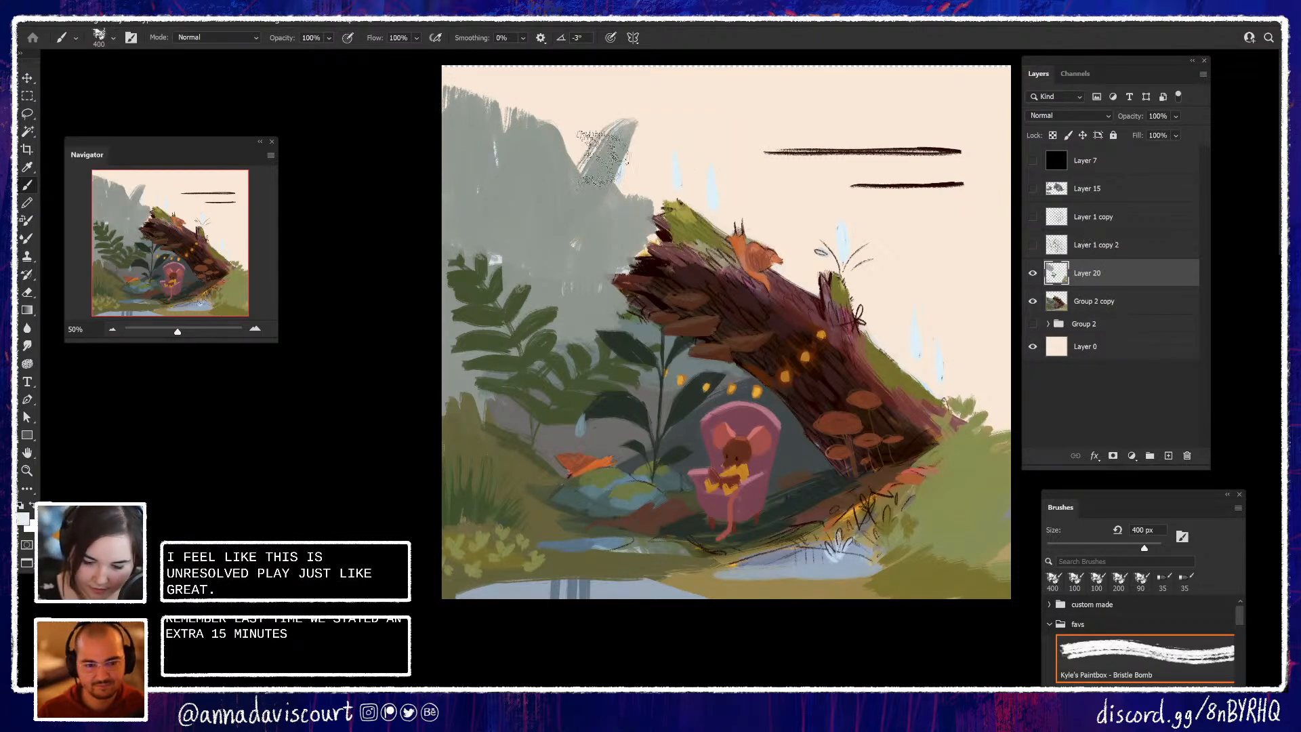
{"action": "mouse_move", "coordinate": [576, 115]}
{"action": "left_mouse_down"}
{"action": "mouse_move", "coordinate": [512, 119]}
{"action": "mouse_move", "coordinate": [460, 163]}
{"action": "mouse_move", "coordinate": [613, 209]}
{"action": "mouse_move", "coordinate": [488, 197]}
{"action": "left_mouse_up"}
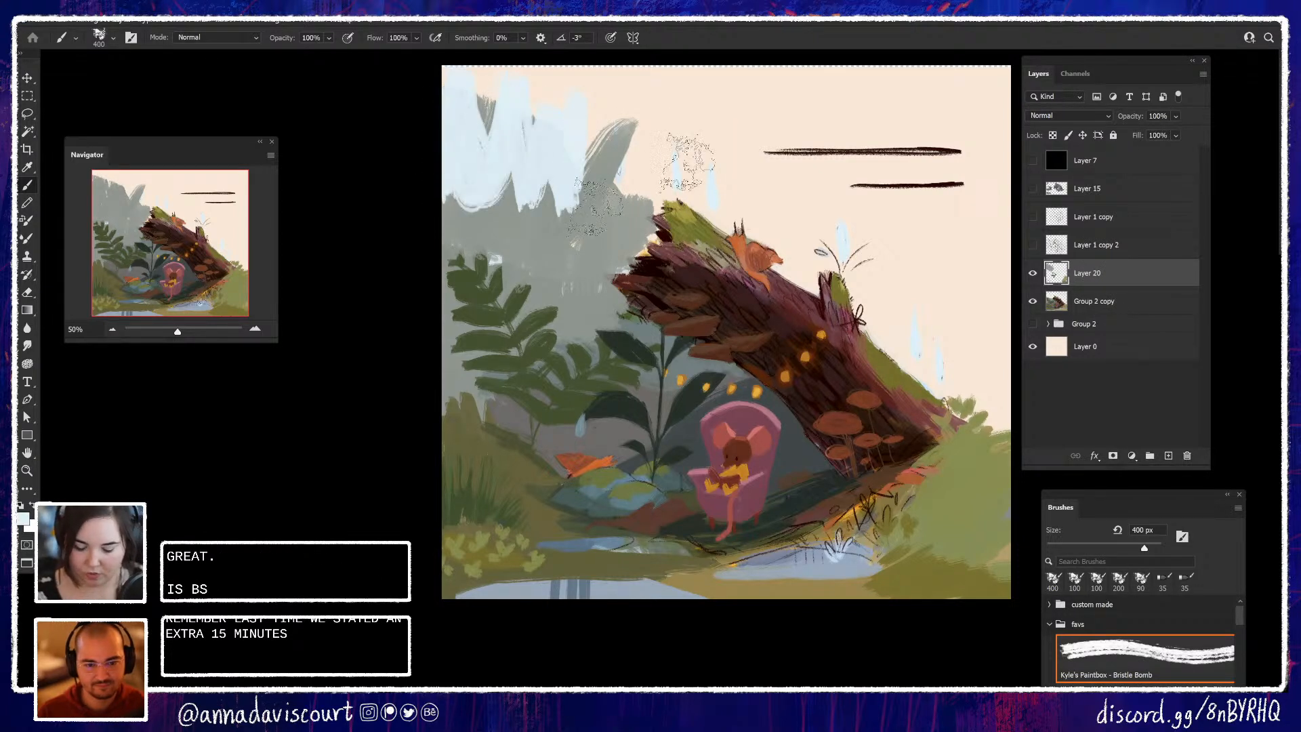
{"action": "left_click", "coordinate": [653, 502], "text": "alt"}
{"action": "left_click_drag", "start_coordinate": [468, 156], "coordinate": [472, 220]}
{"action": "left_click", "coordinate": [466, 191], "text": "alt"}
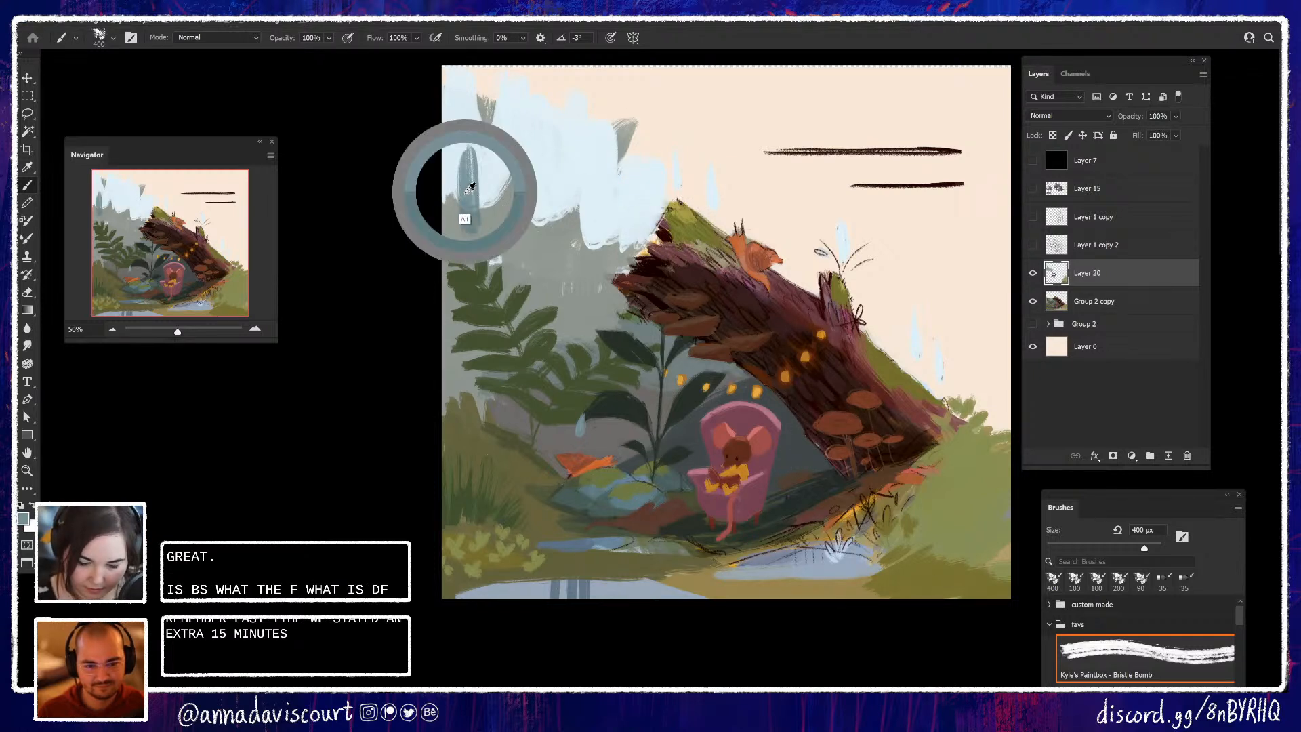
{"action": "mouse_move", "coordinate": [460, 159]}
{"action": "left_mouse_down"}
{"action": "mouse_move", "coordinate": [456, 203]}
{"action": "mouse_move", "coordinate": [474, 181]}
{"action": "mouse_move", "coordinate": [481, 217]}
{"action": "mouse_move", "coordinate": [532, 197]}
{"action": "mouse_move", "coordinate": [565, 211]}
{"action": "mouse_move", "coordinate": [575, 260]}
{"action": "mouse_move", "coordinate": [590, 241]}
{"action": "mouse_move", "coordinate": [616, 240]}
{"action": "mouse_move", "coordinate": [669, 161]}
{"action": "mouse_move", "coordinate": [668, 210]}
{"action": "left_mouse_up"}
{"action": "left_click", "coordinate": [458, 220], "text": "alt"}
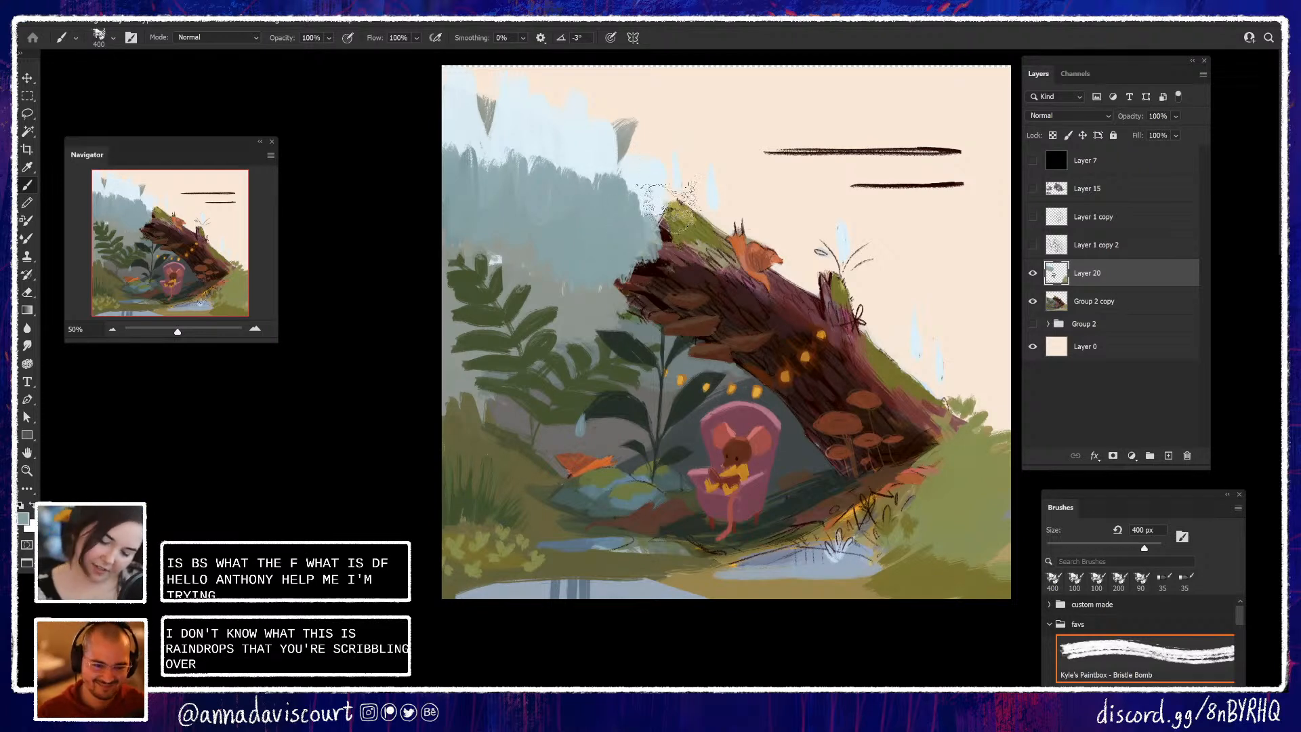
{"action": "left_click_drag", "start_coordinate": [595, 139], "coordinate": [591, 132]}
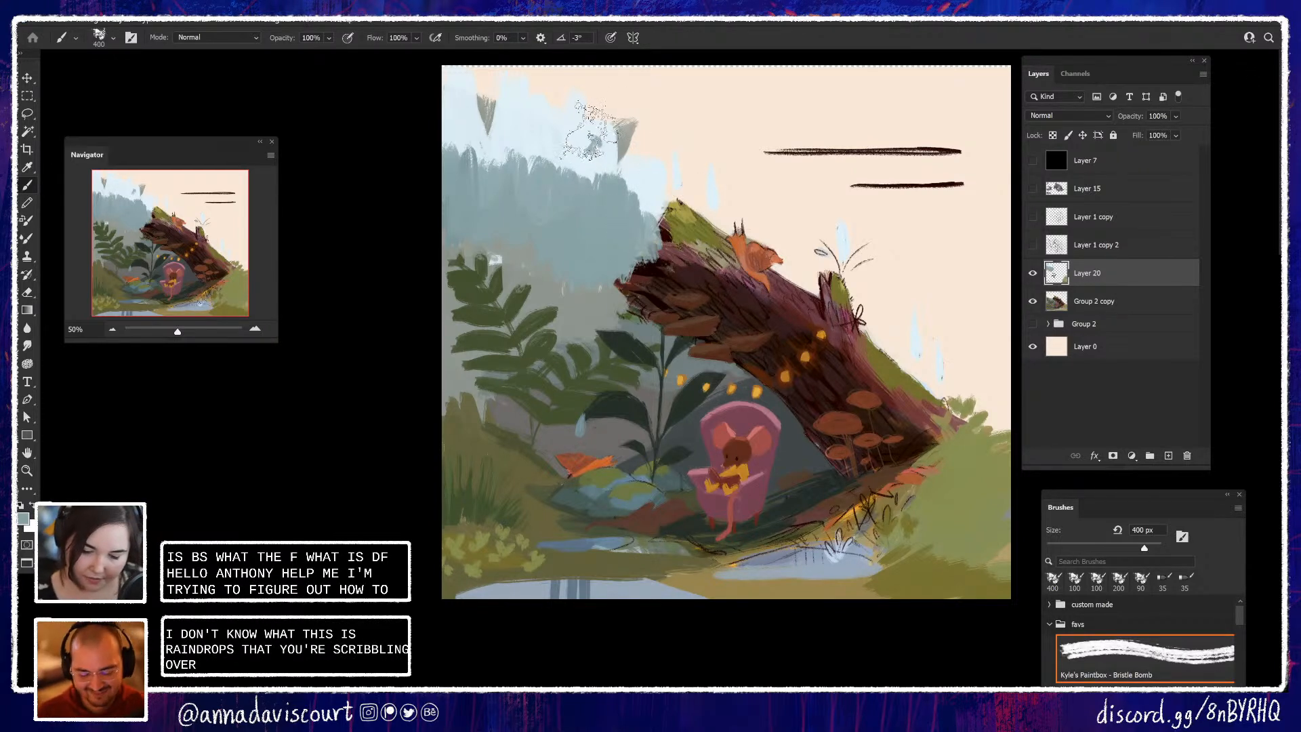
{"action": "left_click_drag", "start_coordinate": [623, 281], "coordinate": [620, 328]}
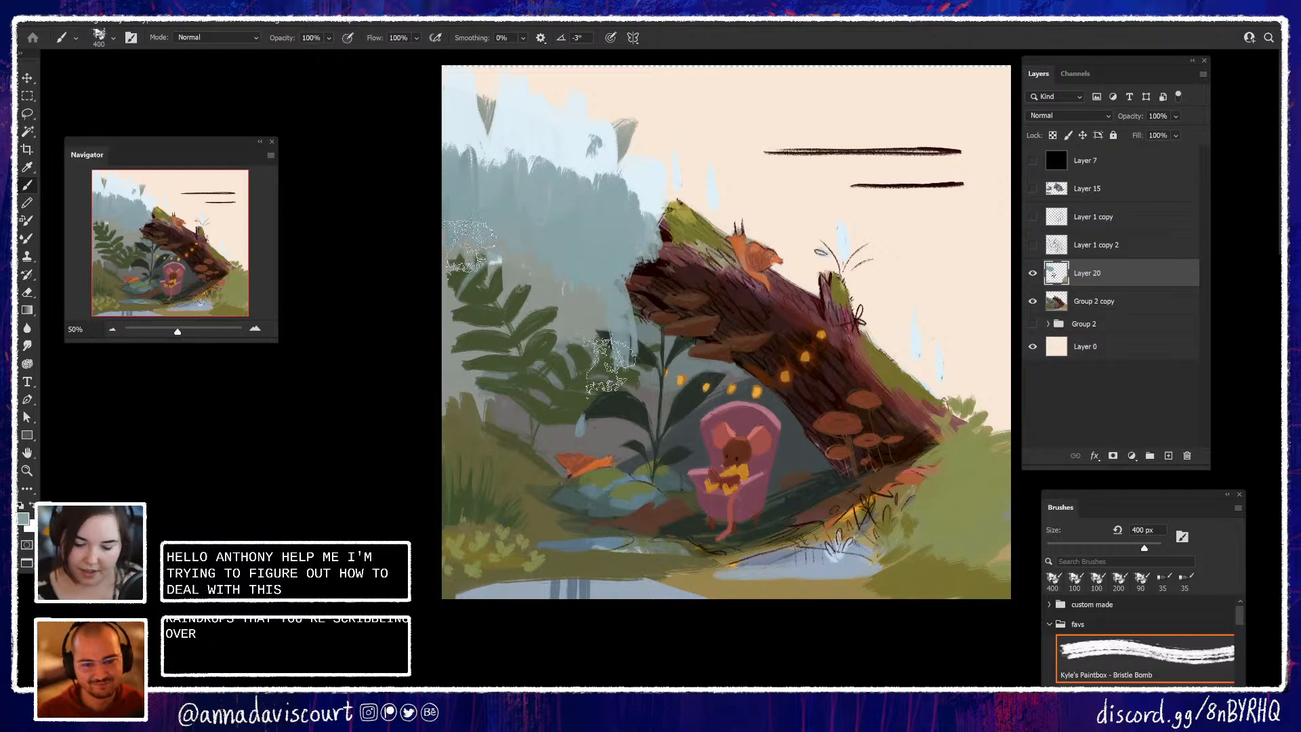
{"action": "mouse_move", "coordinate": [542, 305]}
{"action": "left_mouse_down"}
{"action": "mouse_move", "coordinate": [515, 386]}
{"action": "mouse_move", "coordinate": [474, 292]}
{"action": "mouse_move", "coordinate": [596, 325]}
{"action": "mouse_move", "coordinate": [555, 274]}
{"action": "left_mouse_up"}
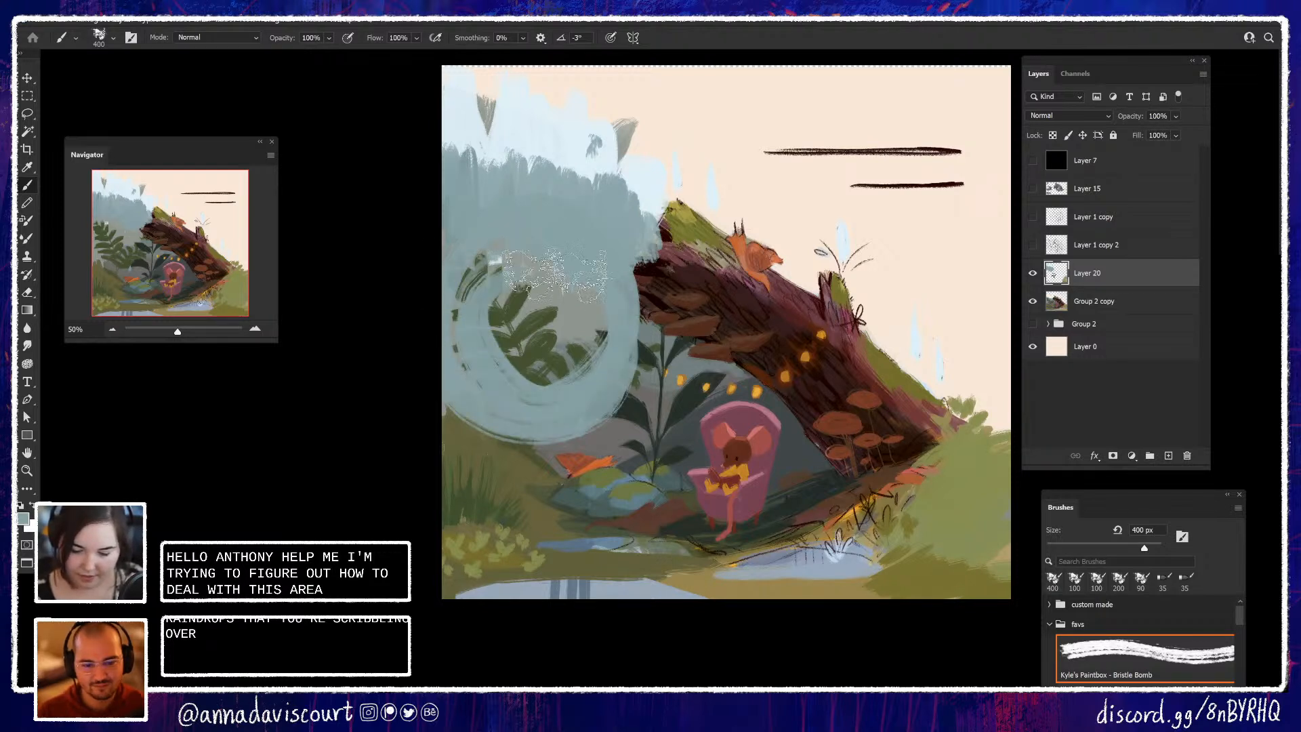
{"action": "key", "text": "ctrl+z"}
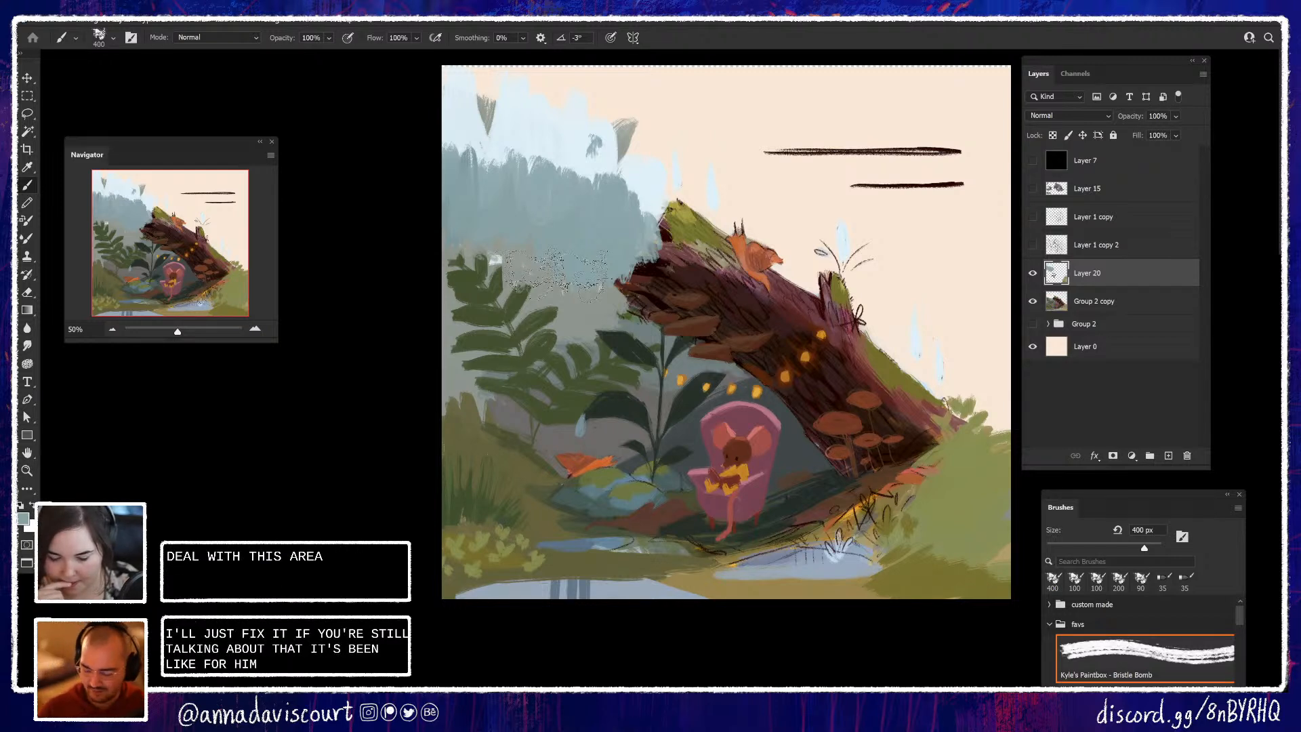
Sample the cream background and, on a new layer, paint over the sky and tree line down to the fern
{"action": "left_click", "coordinate": [715, 146], "text": "alt"}
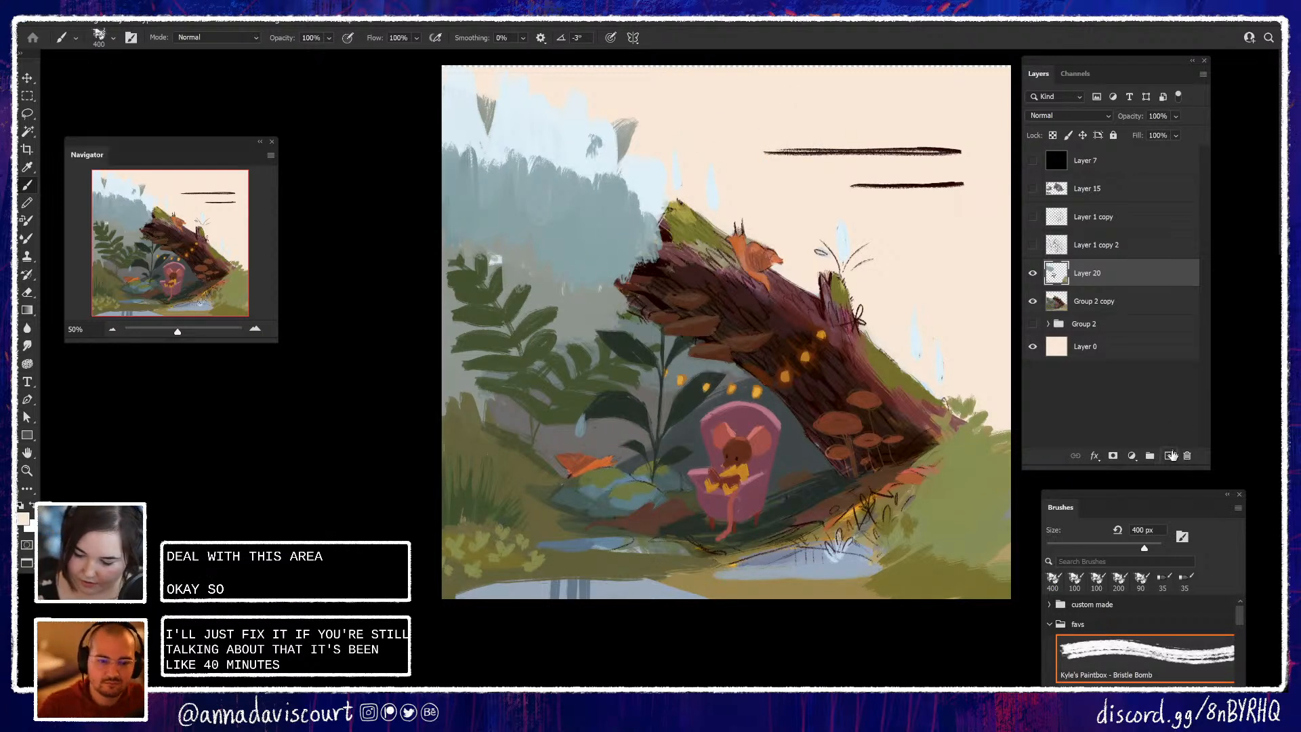
{"action": "left_click", "coordinate": [1168, 455]}
{"action": "mouse_move", "coordinate": [447, 207]}
{"action": "left_mouse_down"}
{"action": "mouse_move", "coordinate": [492, 234]}
{"action": "mouse_move", "coordinate": [539, 285]}
{"action": "mouse_move", "coordinate": [555, 335]}
{"action": "mouse_move", "coordinate": [609, 308]}
{"action": "mouse_move", "coordinate": [592, 278]}
{"action": "mouse_move", "coordinate": [657, 176]}
{"action": "mouse_move", "coordinate": [636, 149]}
{"action": "mouse_move", "coordinate": [617, 197]}
{"action": "mouse_move", "coordinate": [596, 190]}
{"action": "mouse_move", "coordinate": [559, 139]}
{"action": "mouse_move", "coordinate": [481, 179]}
{"action": "mouse_move", "coordinate": [454, 128]}
{"action": "left_mouse_up"}
{"action": "mouse_move", "coordinate": [576, 115]}
{"action": "left_mouse_down"}
{"action": "mouse_move", "coordinate": [569, 203]}
{"action": "mouse_move", "coordinate": [535, 196]}
{"action": "mouse_move", "coordinate": [529, 170]}
{"action": "mouse_move", "coordinate": [458, 101]}
{"action": "mouse_move", "coordinate": [474, 75]}
{"action": "mouse_move", "coordinate": [499, 210]}
{"action": "mouse_move", "coordinate": [470, 100]}
{"action": "mouse_move", "coordinate": [491, 187]}
{"action": "mouse_move", "coordinate": [558, 281]}
{"action": "left_mouse_up"}
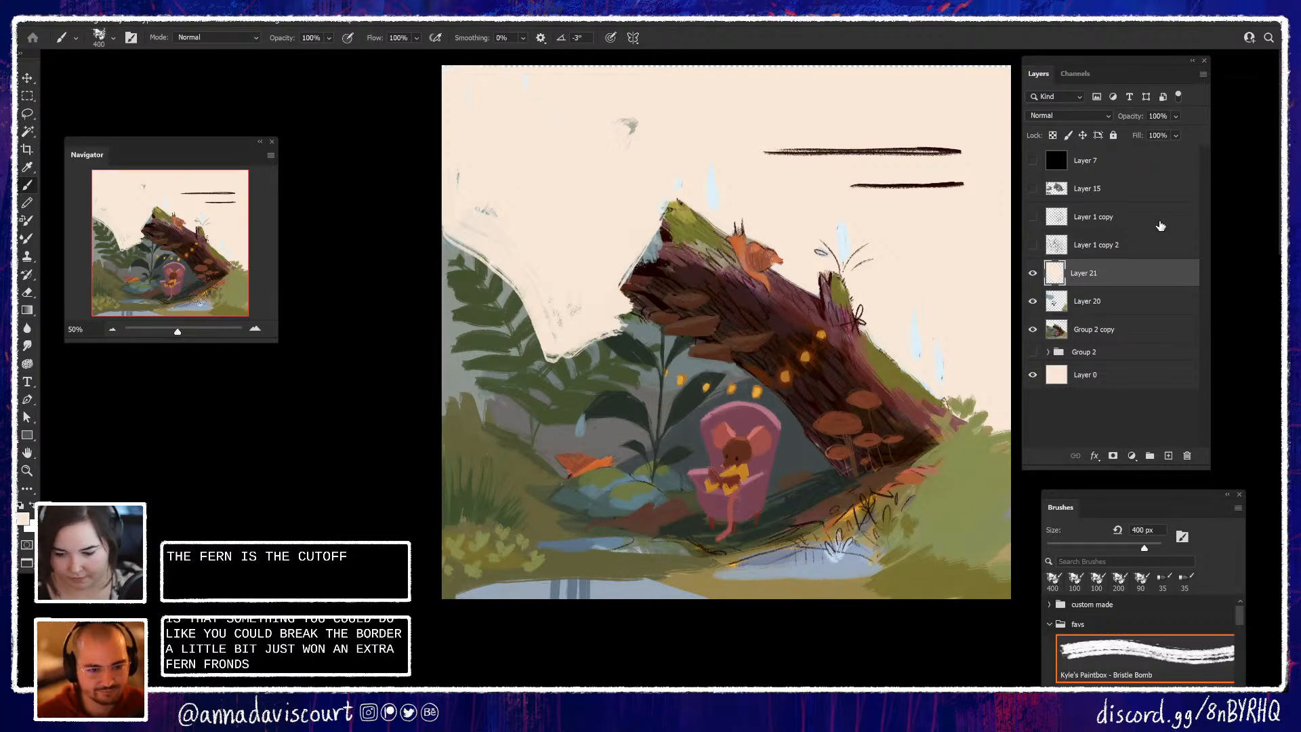
{"action": "left_click", "coordinate": [587, 376], "text": "alt"}
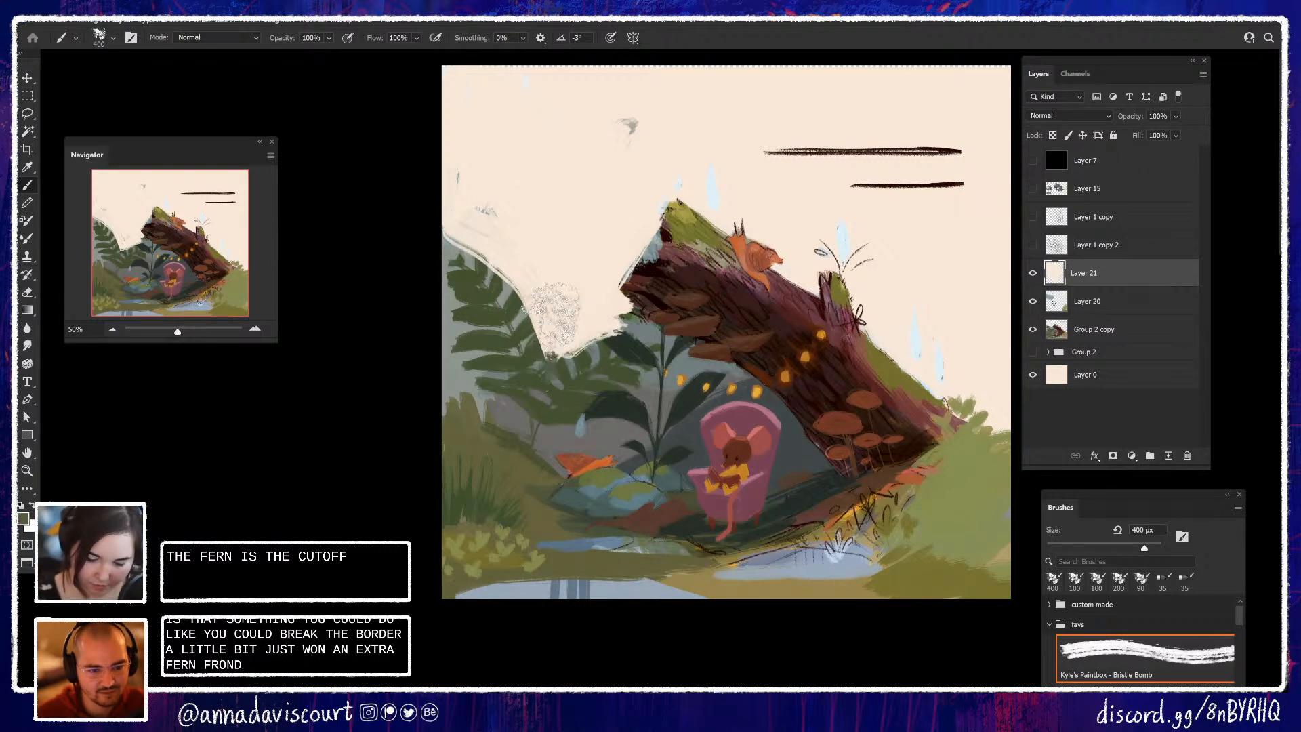
{"action": "left_click_drag", "start_coordinate": [568, 353], "coordinate": [552, 171]}
{"action": "key", "text": "ctrl+z"}
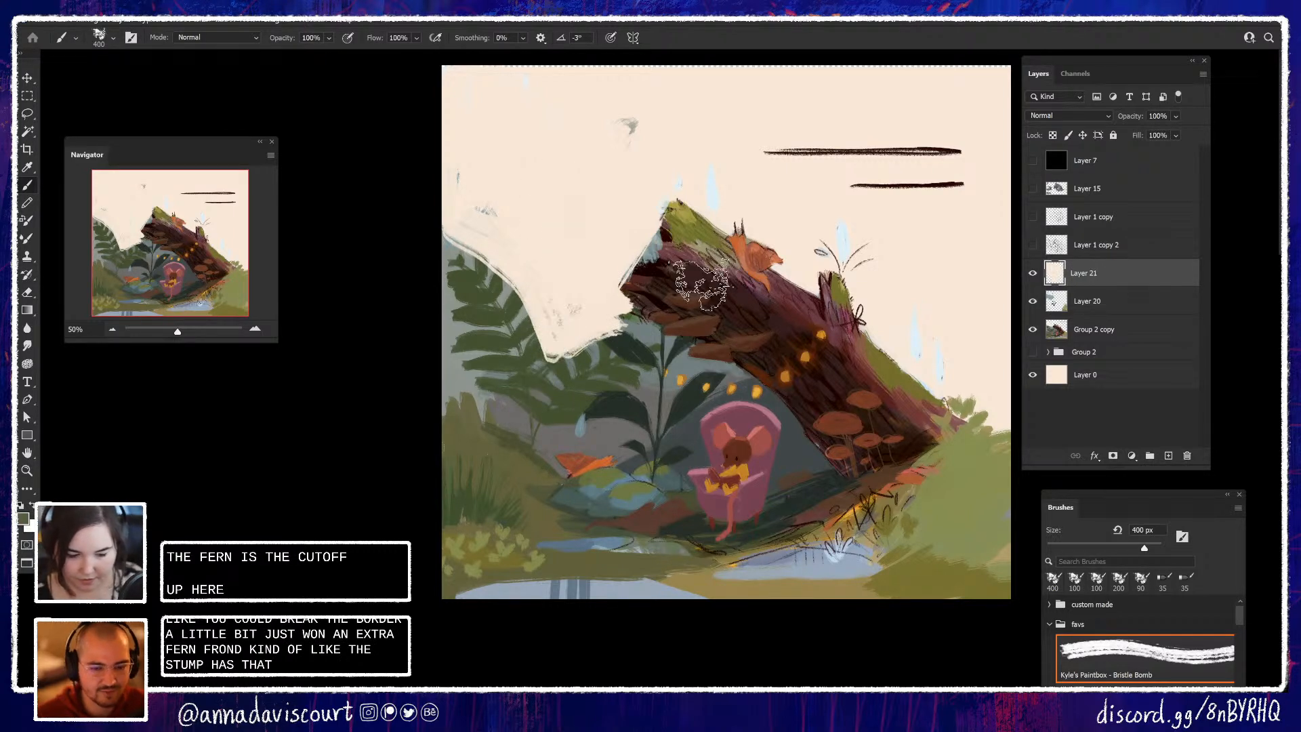
{"action": "left_click_drag", "start_coordinate": [552, 349], "coordinate": [565, 223]}
{"action": "key", "text": "ctrl+z"}
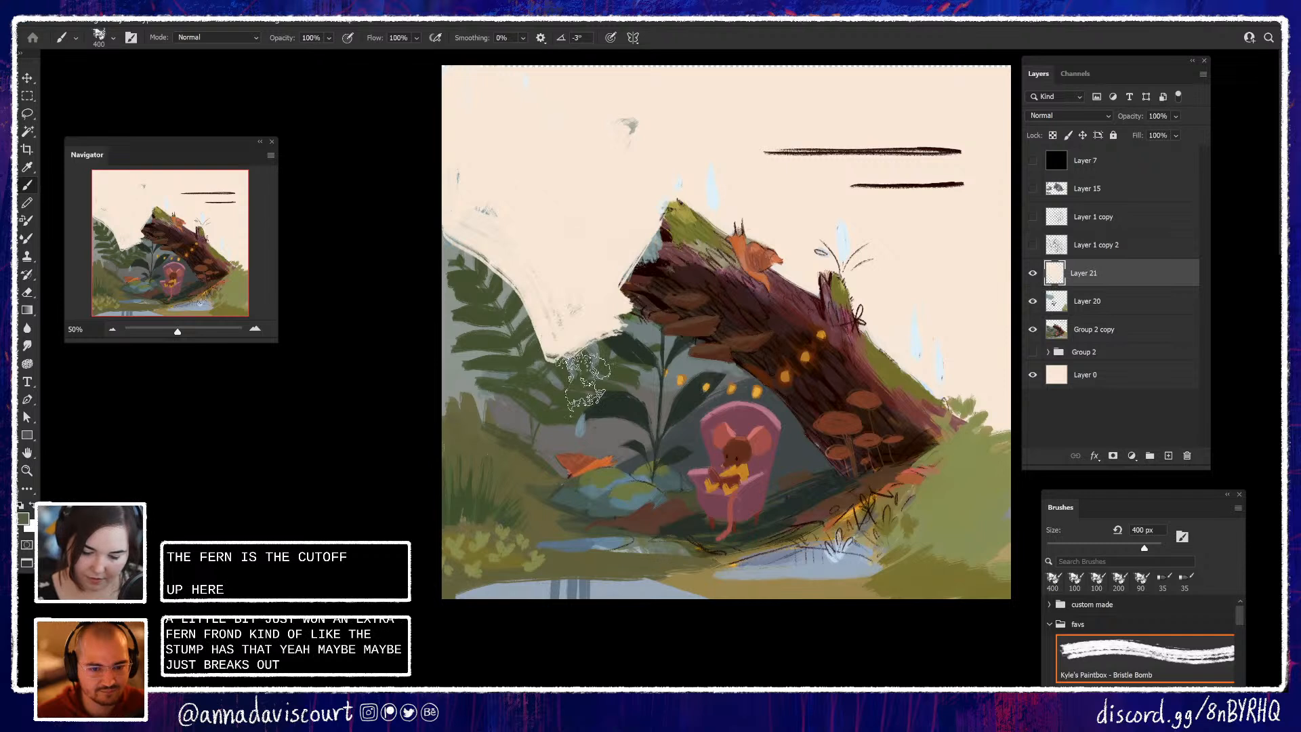
Sample the fern's green, reduce the brush to 150 px and paint an upright leafy frond rising into the cream area
{"action": "left_click", "coordinate": [584, 403], "text": "alt"}
{"action": "key", "text": "bracketleft"}
{"action": "key", "text": "bracketleft"}
{"action": "key", "text": "bracketleft"}
{"action": "key", "text": "bracketleft"}
{"action": "key", "text": "bracketleft"}
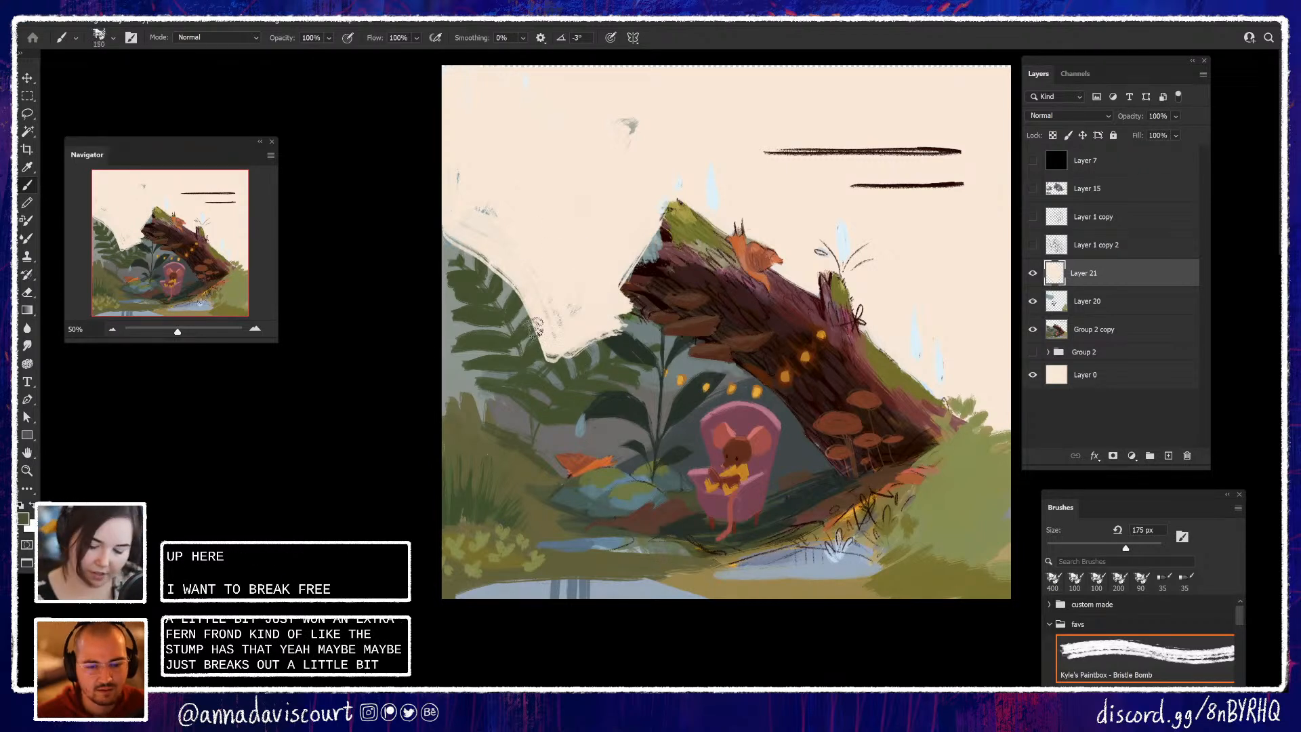
{"action": "left_click_drag", "start_coordinate": [552, 362], "coordinate": [532, 218]}
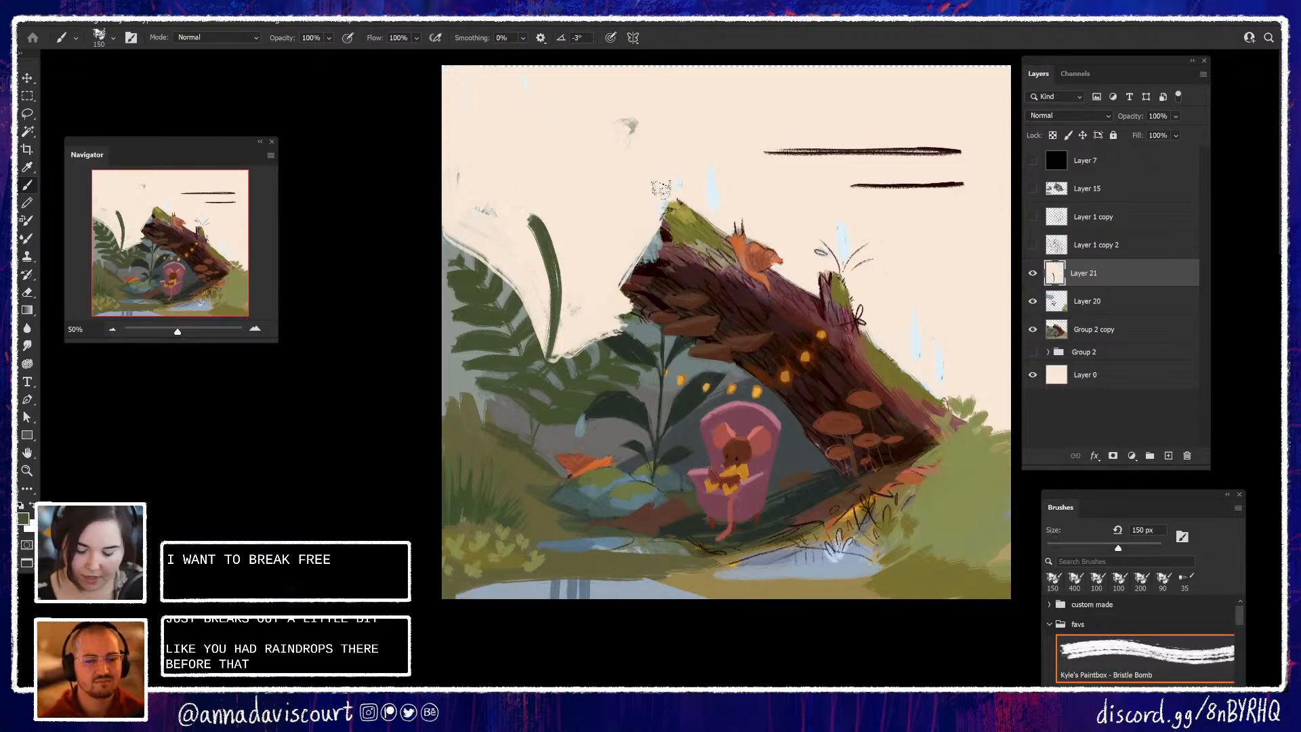
{"action": "mouse_move", "coordinate": [555, 269]}
{"action": "left_mouse_down"}
{"action": "mouse_move", "coordinate": [528, 246]}
{"action": "mouse_move", "coordinate": [562, 244]}
{"action": "mouse_move", "coordinate": [563, 219]}
{"action": "mouse_move", "coordinate": [574, 229]}
{"action": "mouse_move", "coordinate": [581, 258]}
{"action": "left_mouse_up"}
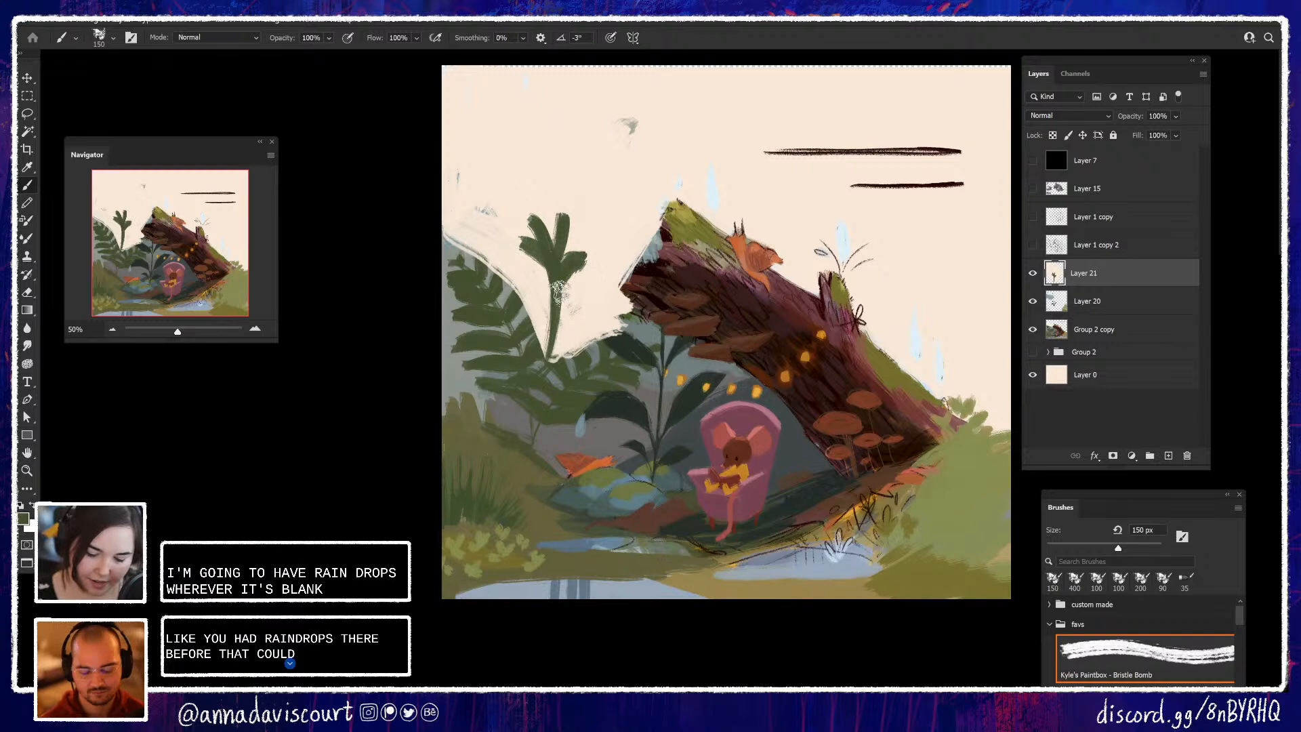
{"action": "mouse_move", "coordinate": [555, 300]}
{"action": "left_mouse_down"}
{"action": "mouse_move", "coordinate": [529, 286]}
{"action": "mouse_move", "coordinate": [587, 281]}
{"action": "left_mouse_up"}
{"action": "mouse_move", "coordinate": [563, 327]}
{"action": "left_mouse_down"}
{"action": "mouse_move", "coordinate": [544, 276]}
{"action": "mouse_move", "coordinate": [518, 266]}
{"action": "left_mouse_up"}
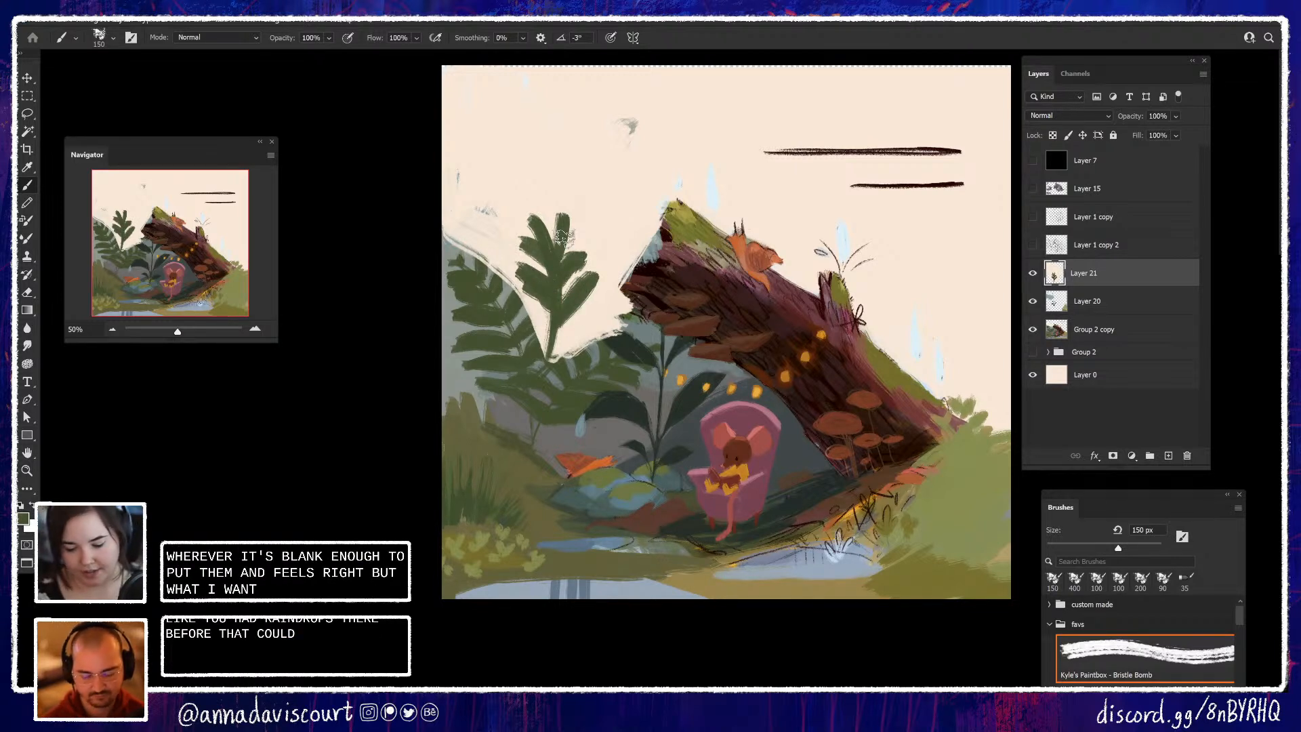
{"action": "mouse_move", "coordinate": [564, 324]}
{"action": "left_mouse_down"}
{"action": "mouse_move", "coordinate": [584, 330]}
{"action": "mouse_move", "coordinate": [554, 354]}
{"action": "left_mouse_up"}
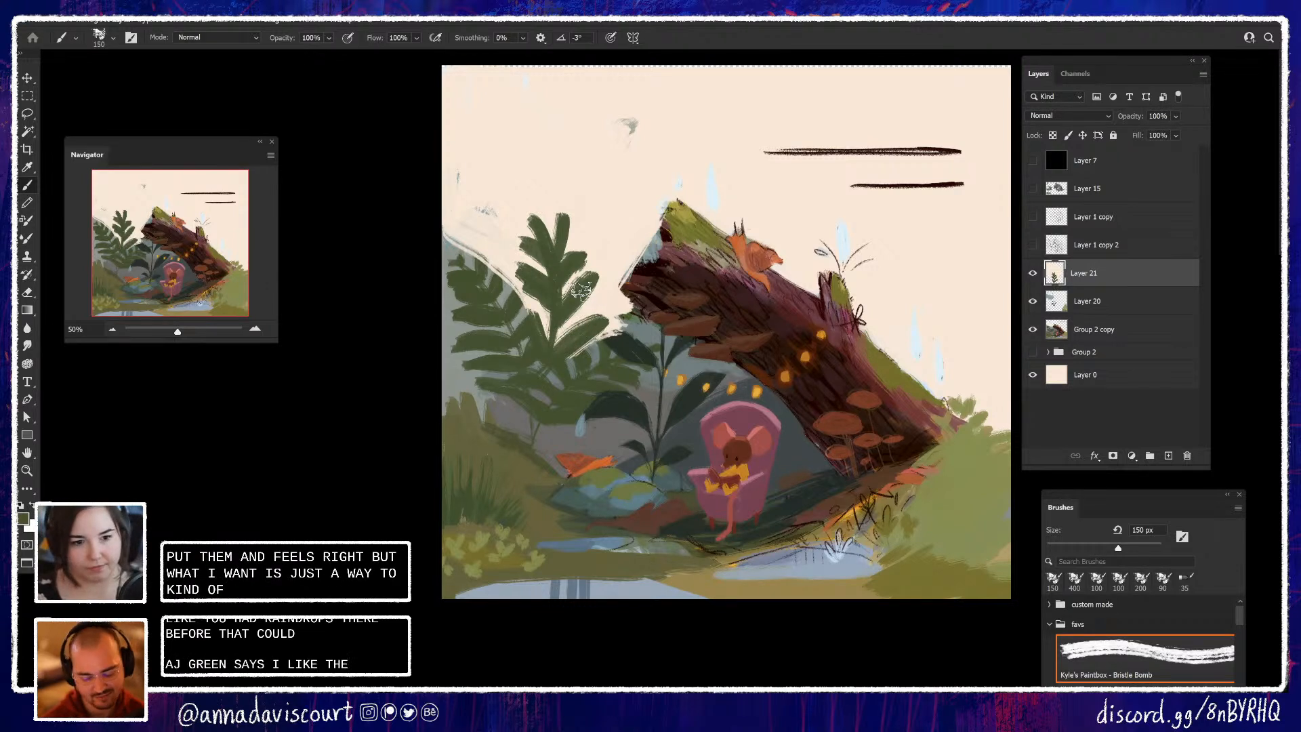
Clean up the cream edge around the left fern and let its upper leaves break out over it
{"action": "left_click", "coordinate": [508, 227], "text": "alt"}
{"action": "mouse_move", "coordinate": [457, 234]}
{"action": "left_mouse_down"}
{"action": "mouse_move", "coordinate": [450, 255]}
{"action": "mouse_move", "coordinate": [468, 259]}
{"action": "left_mouse_up"}
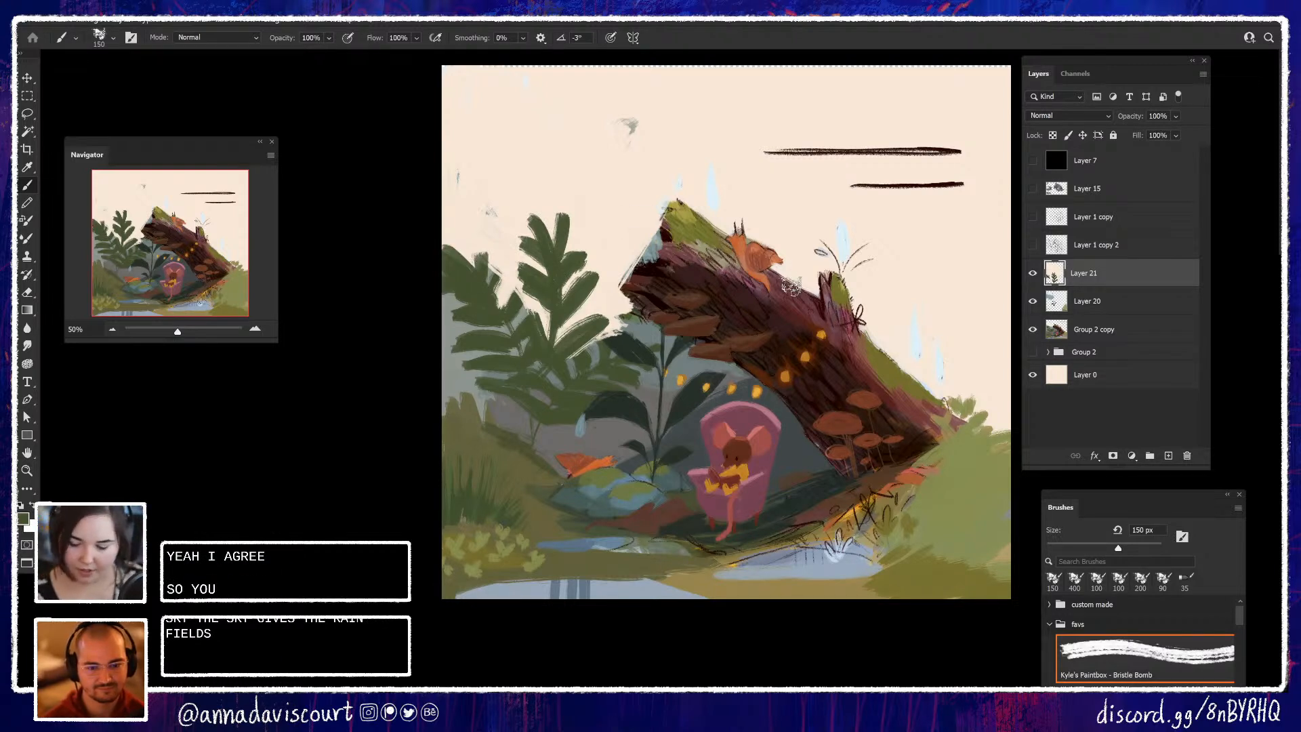
Hide Layer 21, toggle Layer 20's visibility to compare the versions and make Layer 20 active
{"action": "left_click", "coordinate": [1032, 274]}
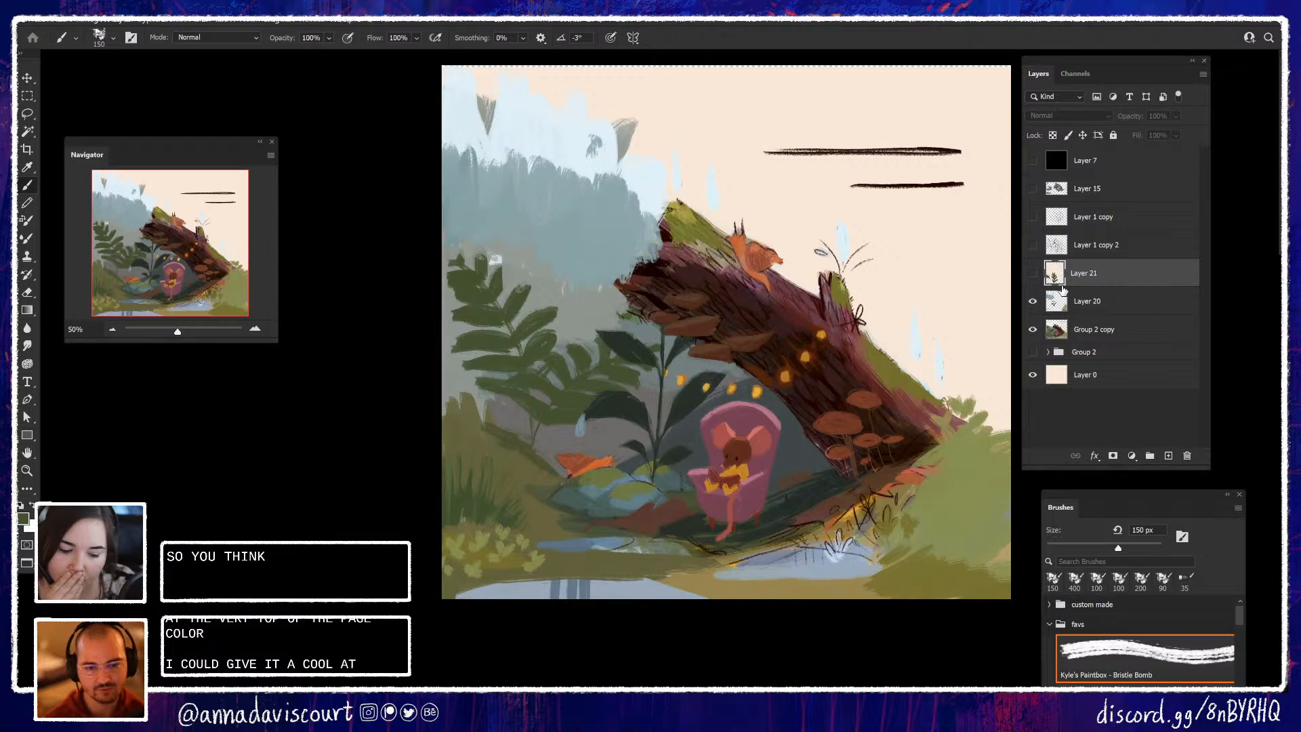
{"action": "left_click", "coordinate": [1032, 301]}
{"action": "left_click", "coordinate": [1033, 302]}
{"action": "left_click", "coordinate": [1091, 298]}
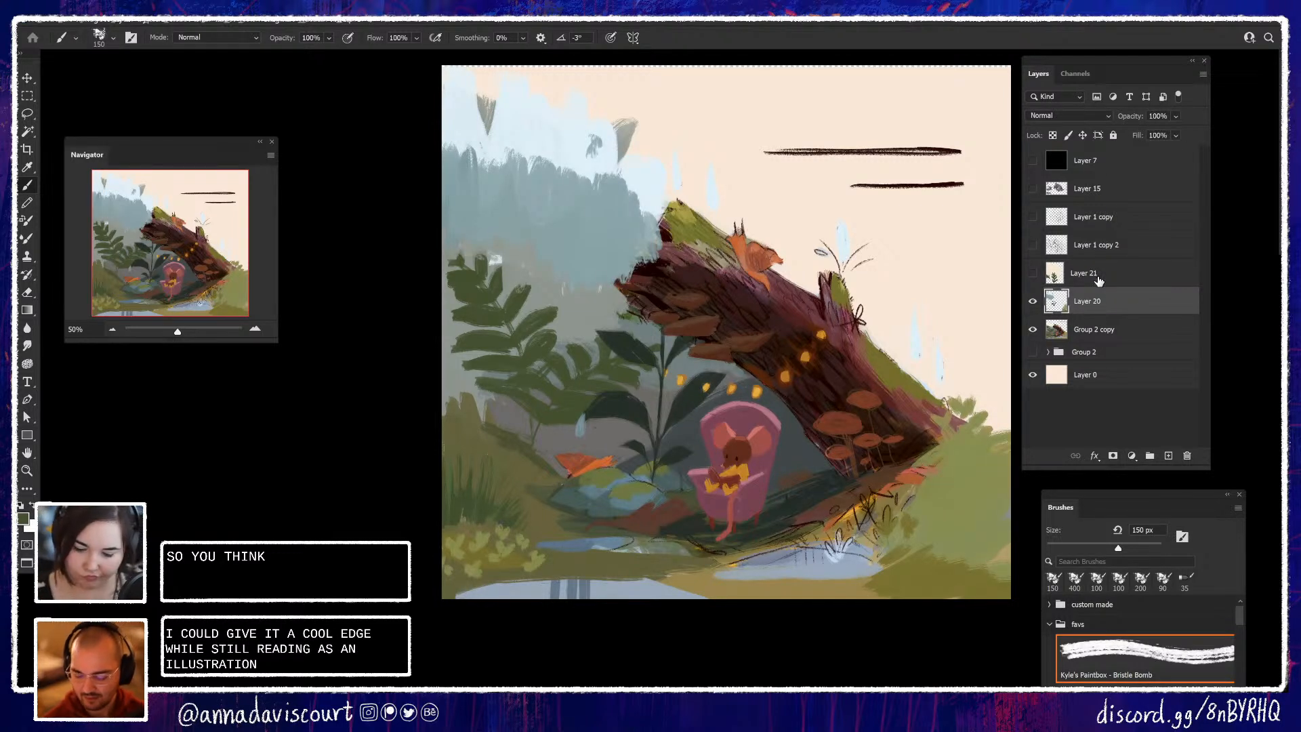
Sample the pale sky blue, enlarge the brush to 600 px and fill the patchy upper sky evenly on Layer 20
{"action": "left_click", "coordinate": [646, 174], "text": "alt"}
{"action": "mouse_move", "coordinate": [630, 130]}
{"action": "left_mouse_down"}
{"action": "mouse_move", "coordinate": [618, 174]}
{"action": "mouse_move", "coordinate": [640, 153]}
{"action": "mouse_move", "coordinate": [583, 149]}
{"action": "mouse_move", "coordinate": [592, 135]}
{"action": "left_mouse_up"}
{"action": "key", "text": "bracketright"}
{"action": "key", "text": "bracketright"}
{"action": "key", "text": "bracketright"}
{"action": "key", "text": "bracketright"}
{"action": "key", "text": "bracketright"}
{"action": "key", "text": "bracketright"}
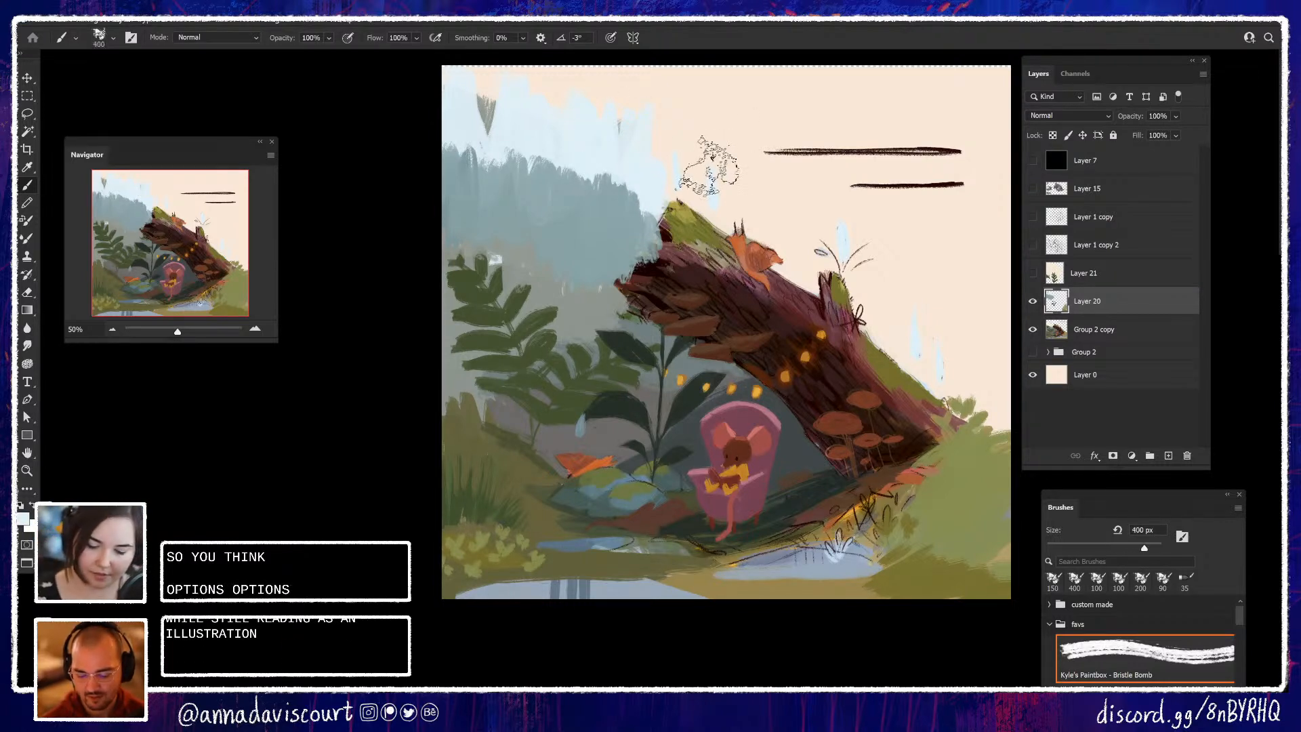
{"action": "mouse_move", "coordinate": [505, 111]}
{"action": "left_mouse_down"}
{"action": "mouse_move", "coordinate": [576, 108]}
{"action": "mouse_move", "coordinate": [539, 98]}
{"action": "mouse_move", "coordinate": [610, 116]}
{"action": "mouse_move", "coordinate": [645, 99]}
{"action": "left_mouse_up"}
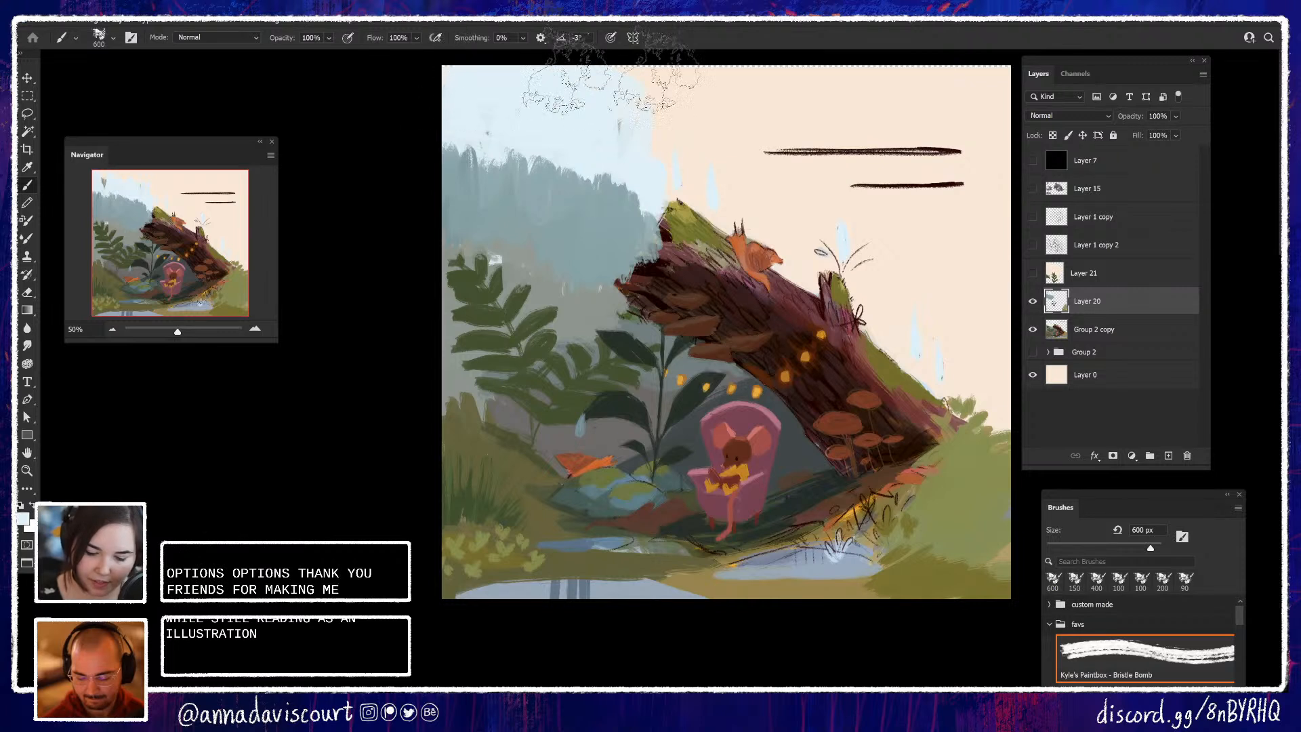
Stretch the cream background on Layer 0 down past the canvas's lower edge and make Layer 20 active again
{"action": "left_click", "coordinate": [1131, 374]}
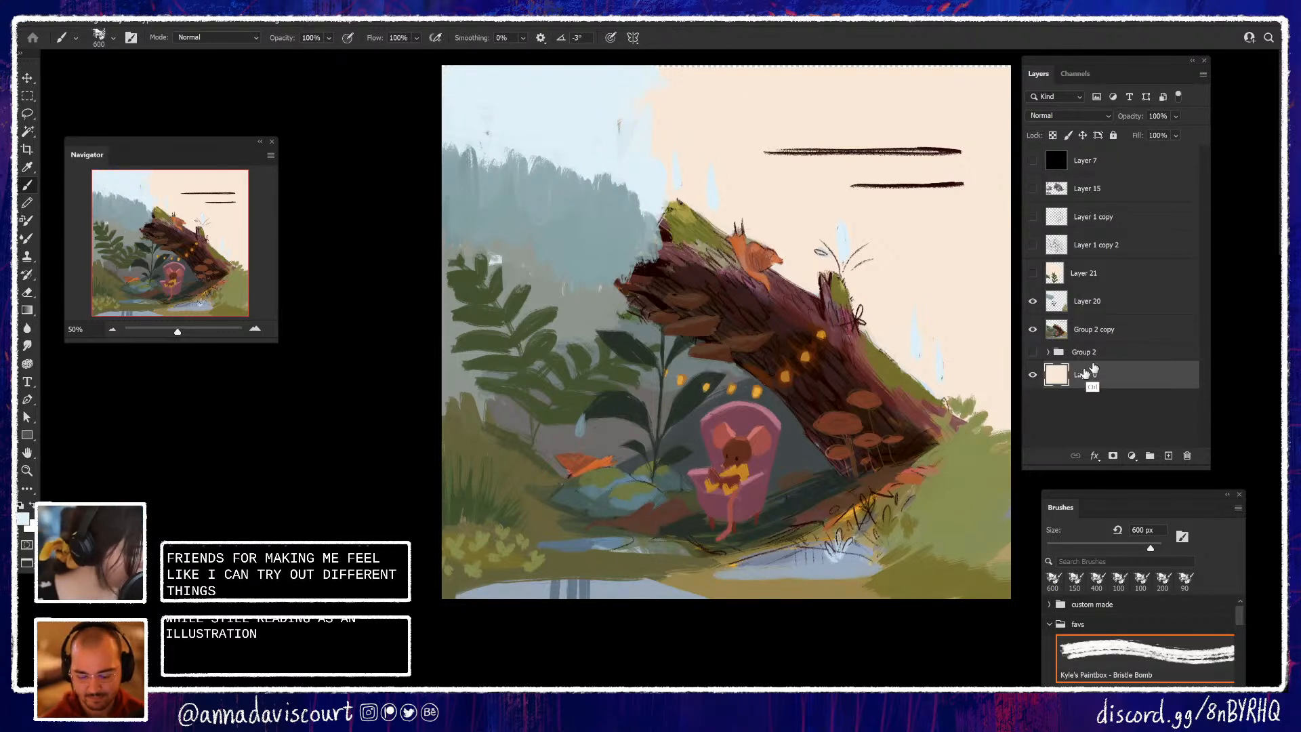
{"action": "key", "text": "ctrl+t"}
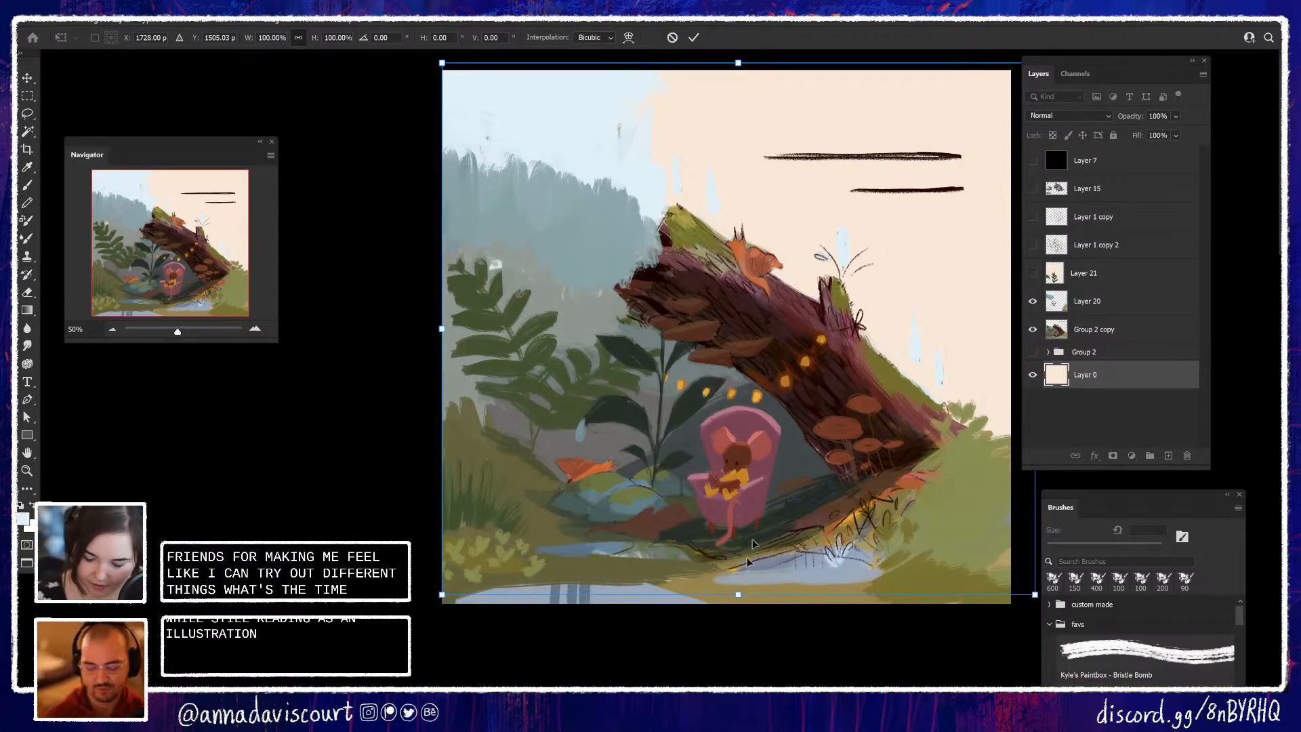
{"action": "left_click_drag", "start_coordinate": [737, 594], "coordinate": [738, 658]}
{"action": "key", "text": "Return"}
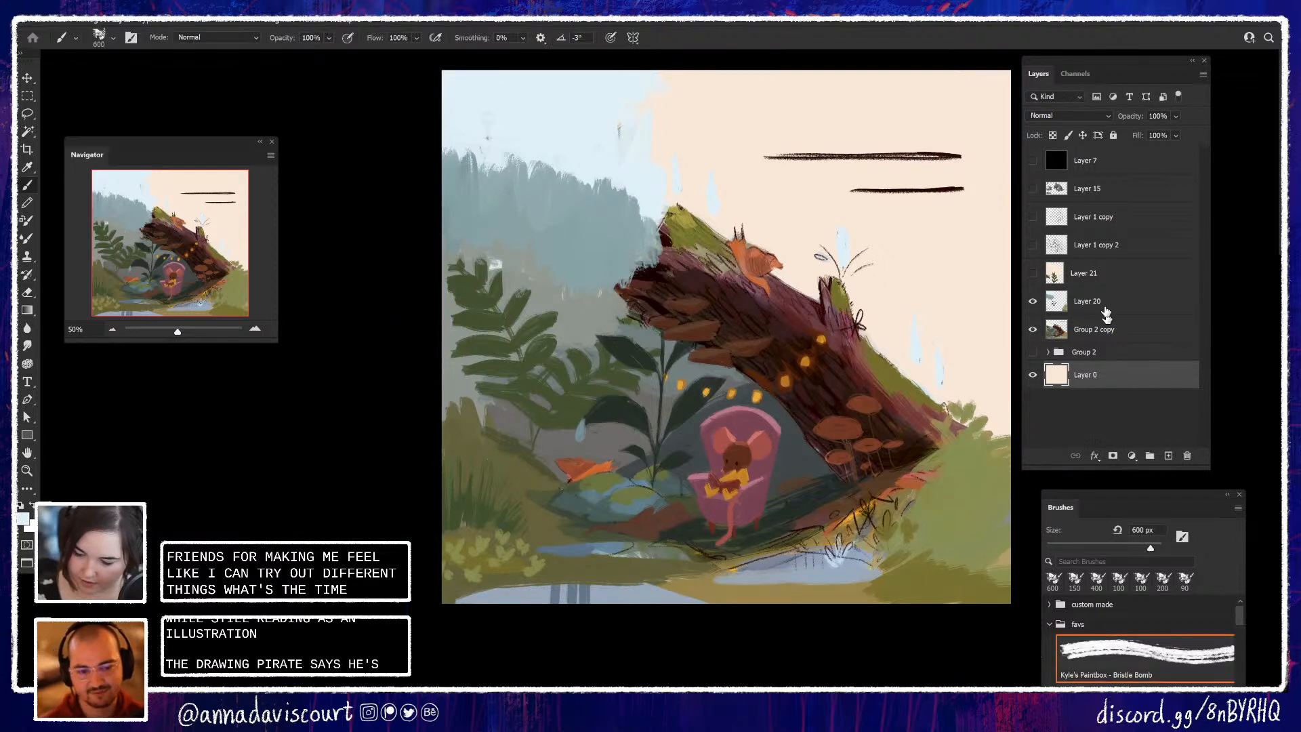
{"action": "left_click", "coordinate": [1111, 302]}
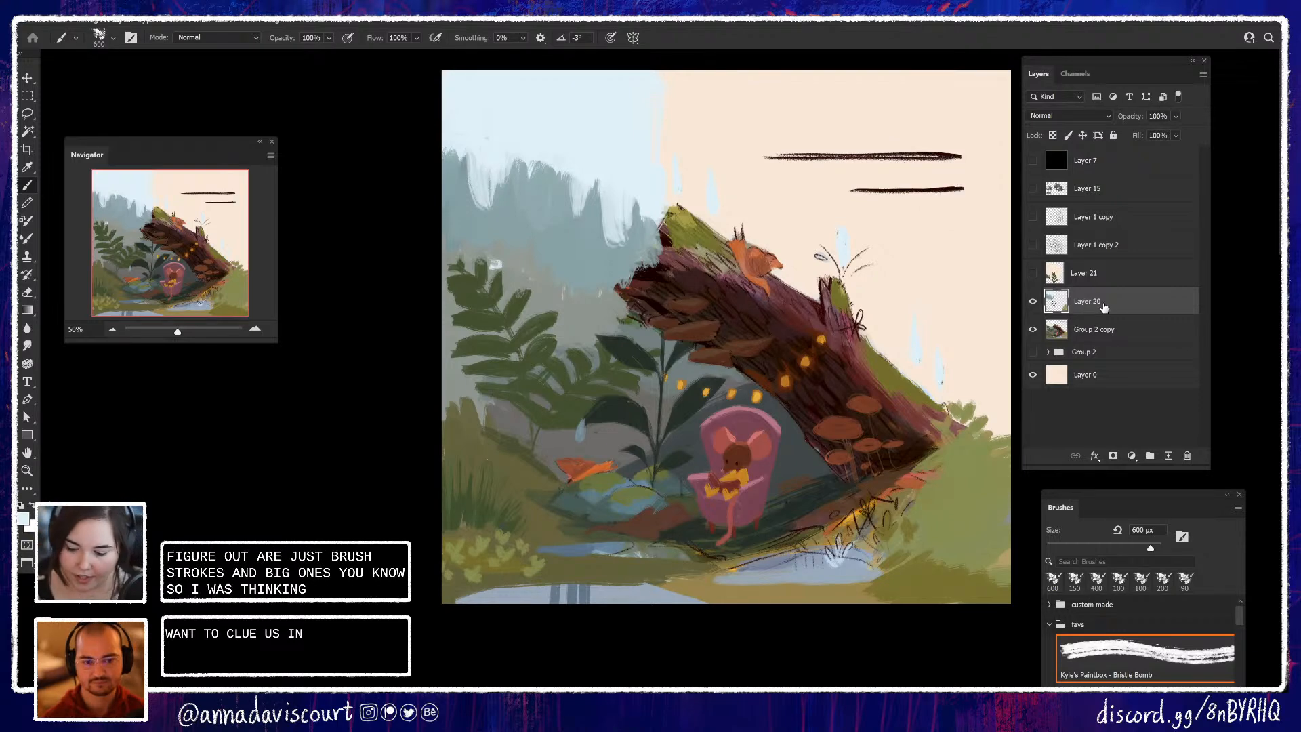
{"action": "mouse_move", "coordinate": [623, 275]}
{"action": "left_mouse_down"}
{"action": "mouse_move", "coordinate": [490, 261]}
{"action": "mouse_move", "coordinate": [502, 155]}
{"action": "left_mouse_up"}
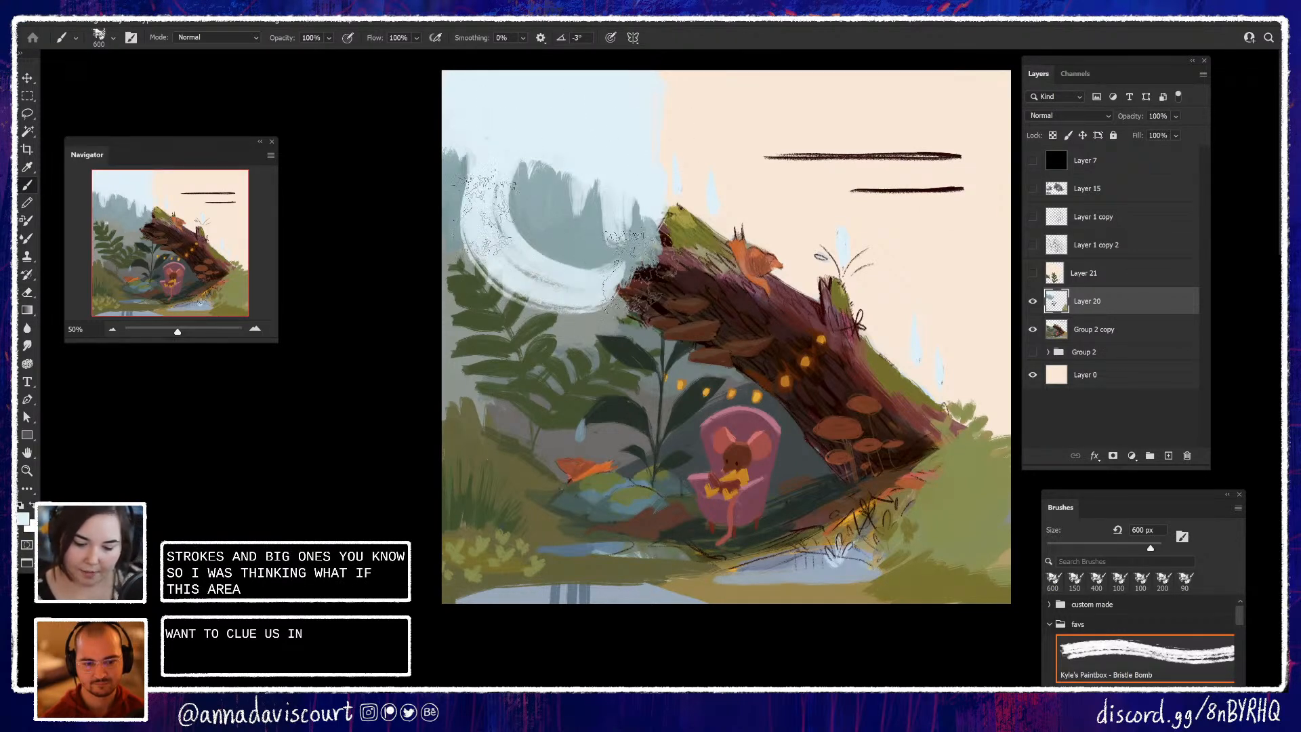
{"action": "key", "text": "ctrl+z"}
{"action": "mouse_move", "coordinate": [969, 444]}
{"action": "left_mouse_down"}
{"action": "mouse_move", "coordinate": [881, 488]}
{"action": "mouse_move", "coordinate": [799, 583]}
{"action": "left_mouse_up"}
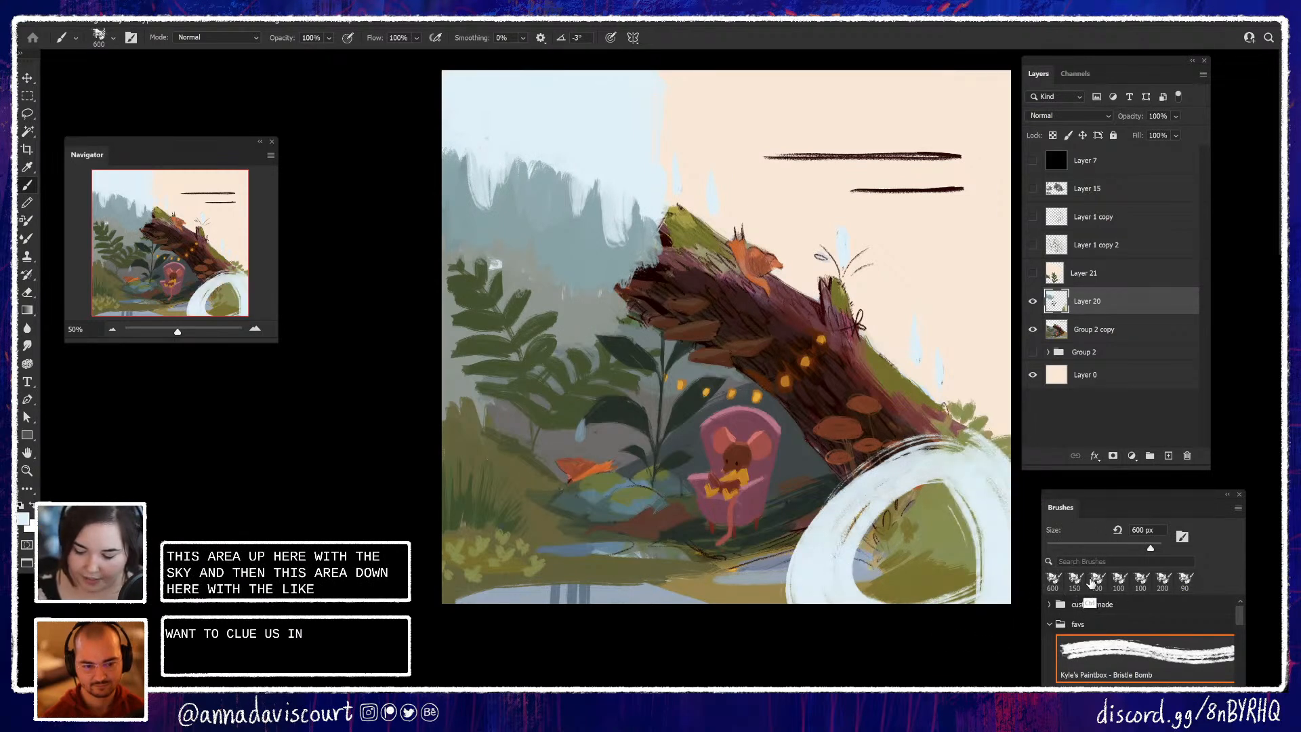
{"action": "key", "text": "ctrl+z"}
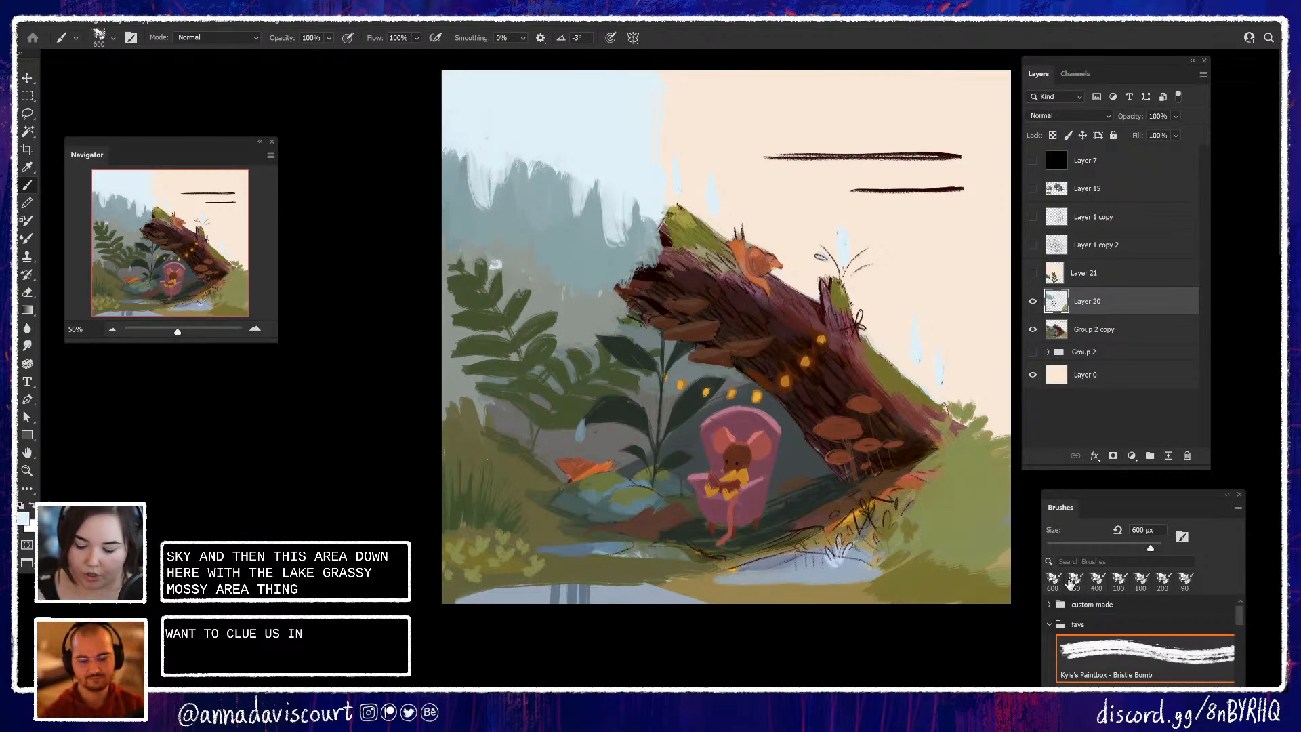
Switch to the recently used 150 px Bristle Bomb brush
{"action": "left_click", "coordinate": [1068, 584]}
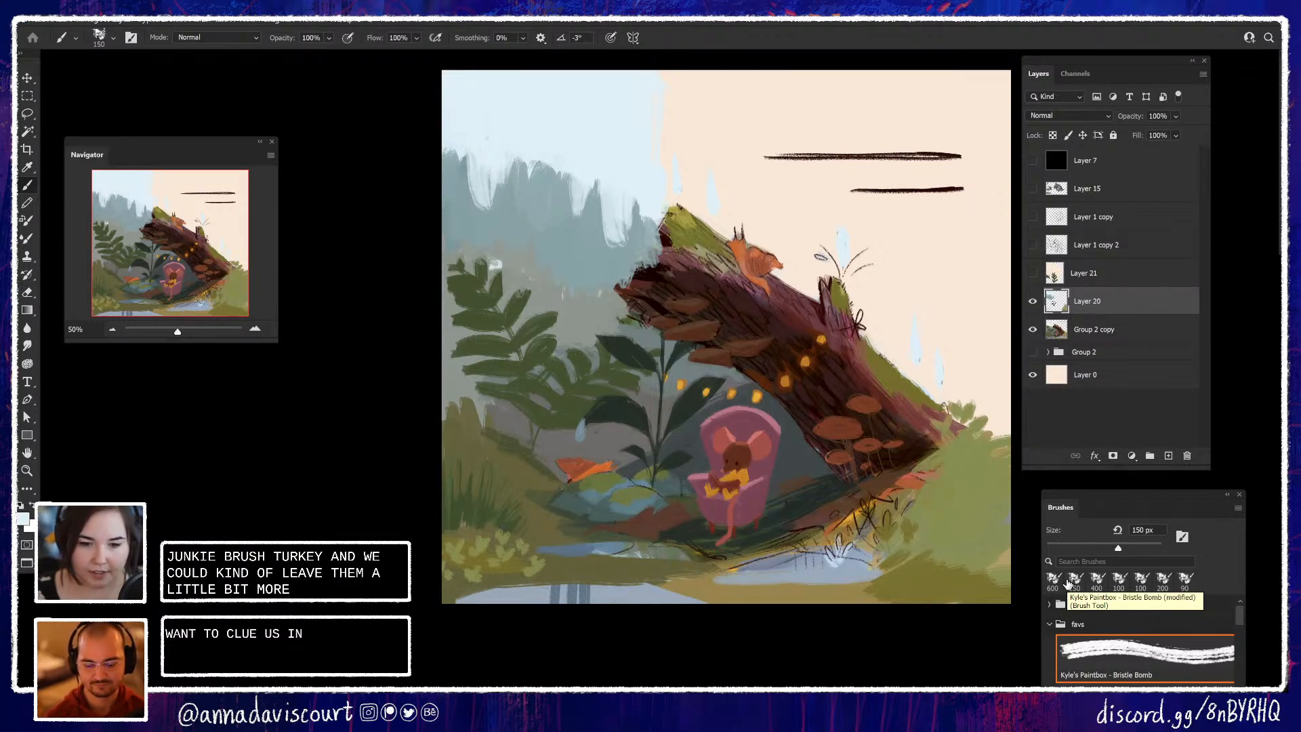
Choose the grainy flat brush at 175 px and try a pale blue stroke over the misty treeline
{"action": "left_click", "coordinate": [1053, 579]}
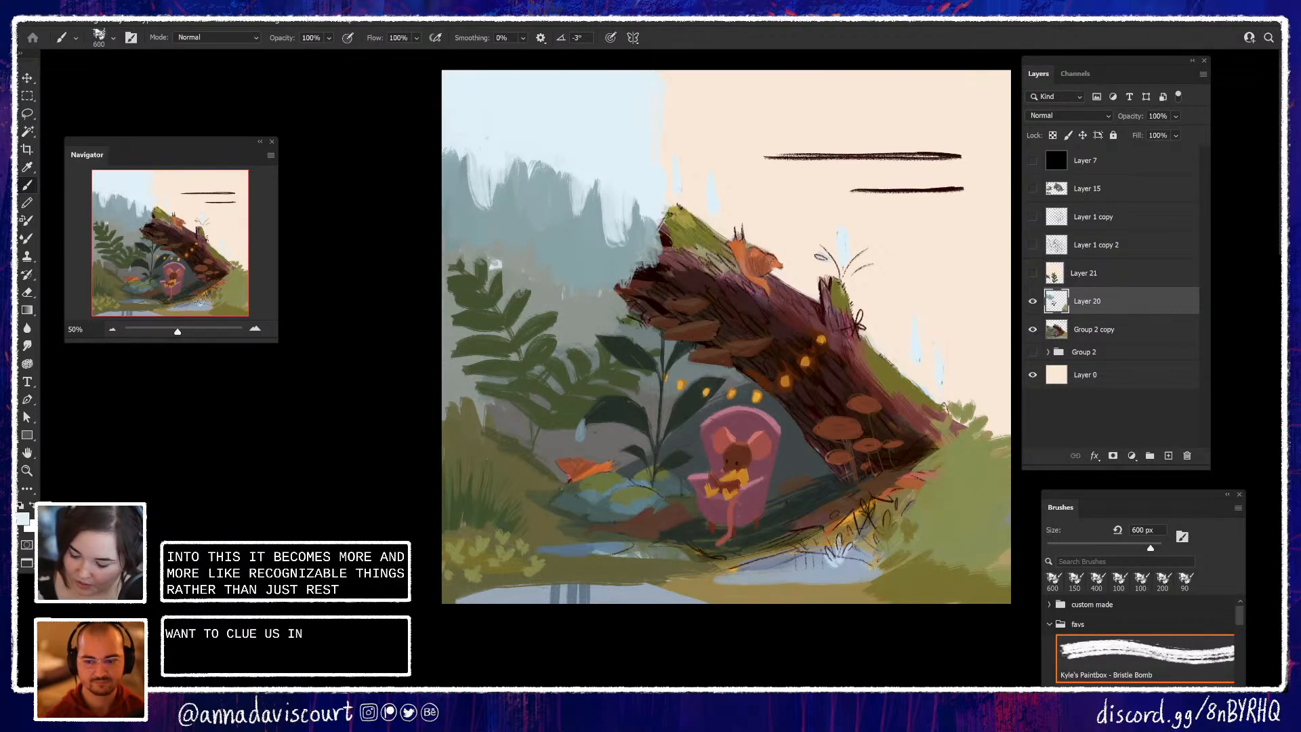
{"action": "mouse_move", "coordinate": [1239, 624]}
{"action": "left_mouse_down"}
{"action": "mouse_move", "coordinate": [1238, 643]}
{"action": "mouse_move", "coordinate": [1238, 622]}
{"action": "left_mouse_up"}
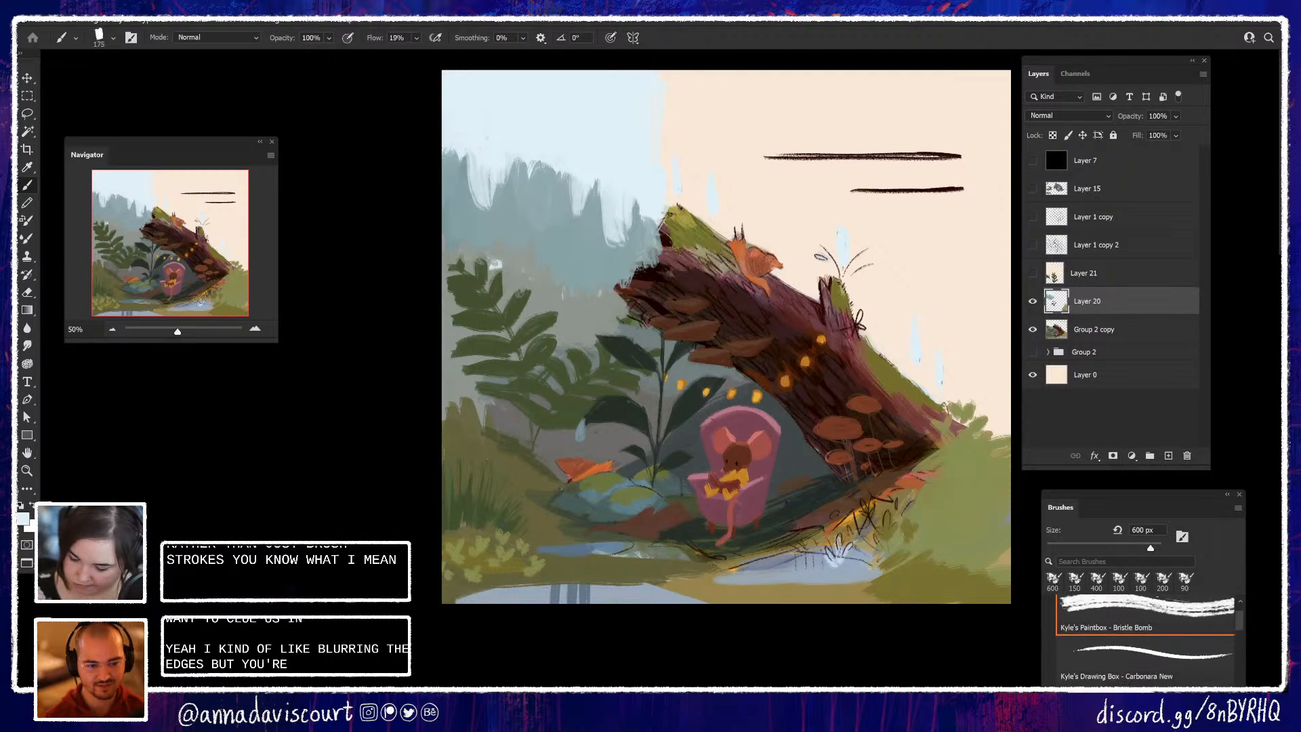
{"action": "left_click", "coordinate": [1144, 698]}
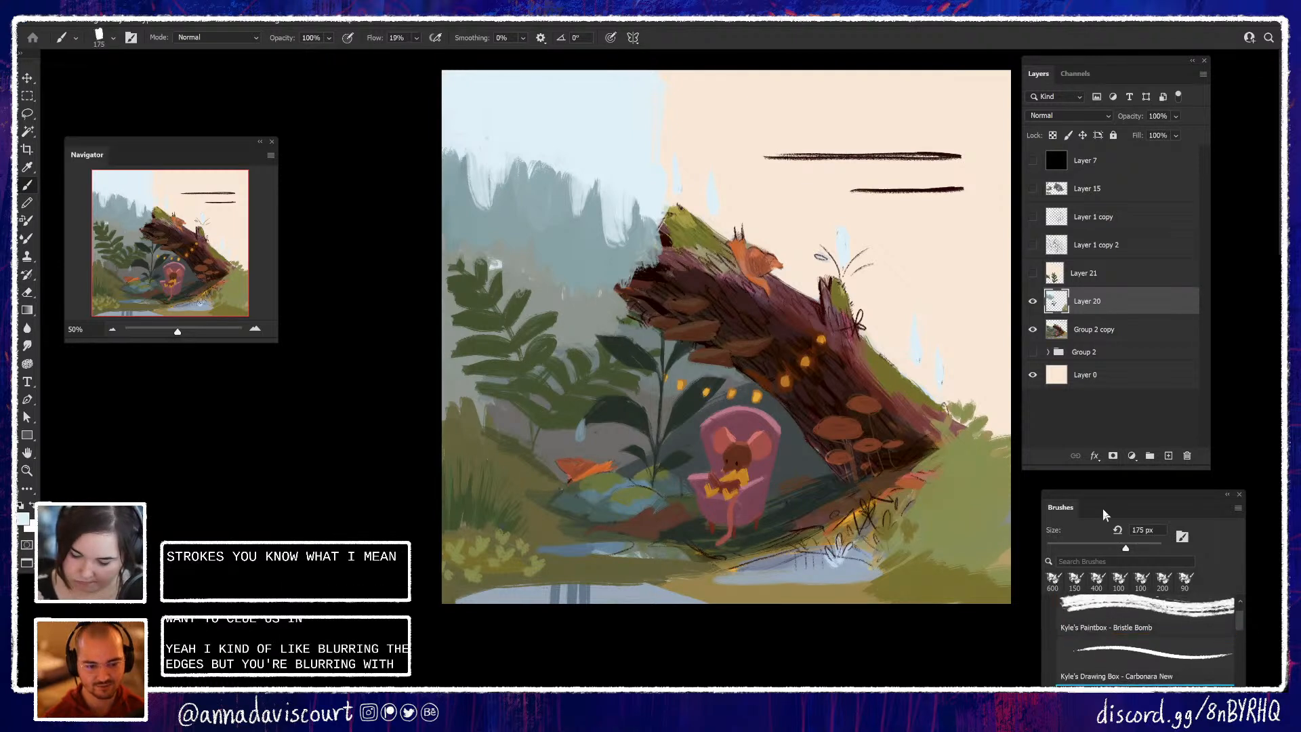
{"action": "left_click", "coordinate": [580, 194], "text": "alt"}
{"action": "mouse_move", "coordinate": [571, 174]}
{"action": "left_mouse_down"}
{"action": "mouse_move", "coordinate": [583, 228]}
{"action": "mouse_move", "coordinate": [589, 184]}
{"action": "left_mouse_up"}
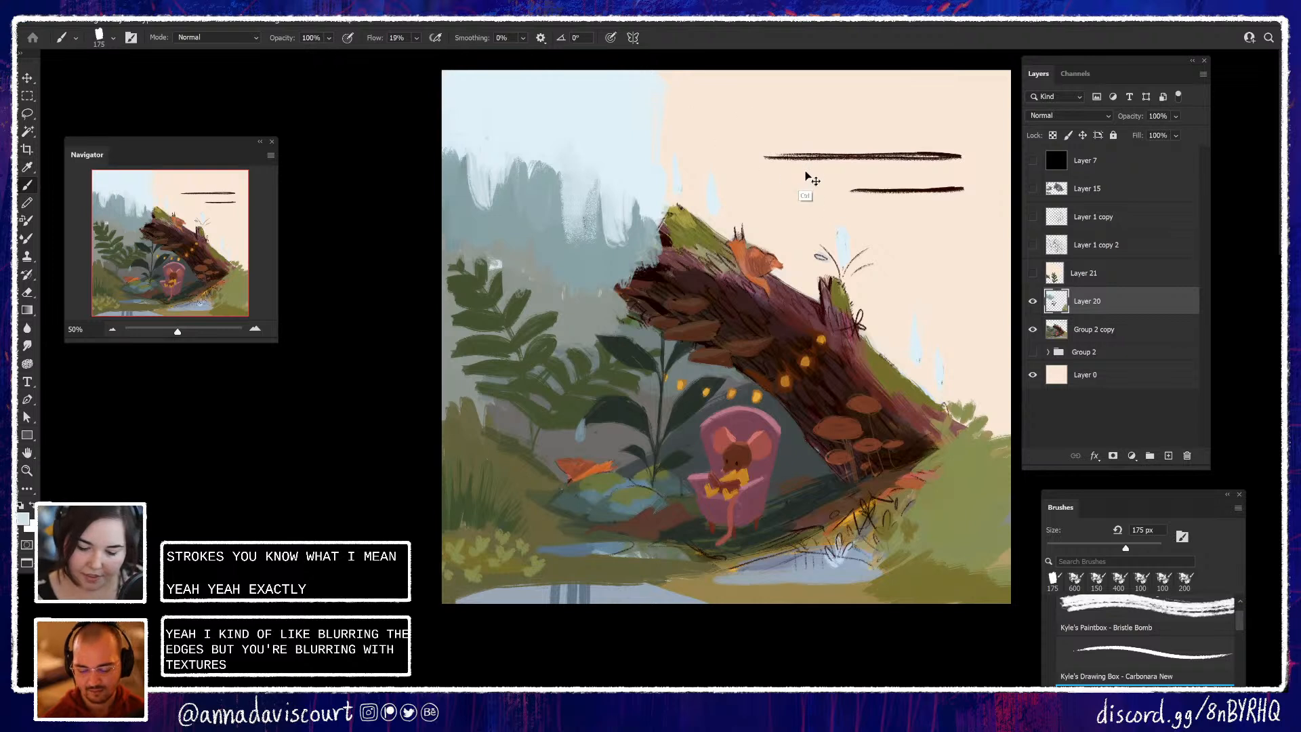
{"action": "key", "text": "ctrl+z"}
{"action": "key", "text": "ctrl+z"}
Enlarge the brush to 600 px and blur the distant treeline into the sky with grainy pale blue and grey-blue strokes
{"action": "key", "text": "bracketright"}
{"action": "key", "text": "bracketright"}
{"action": "key", "text": "bracketright"}
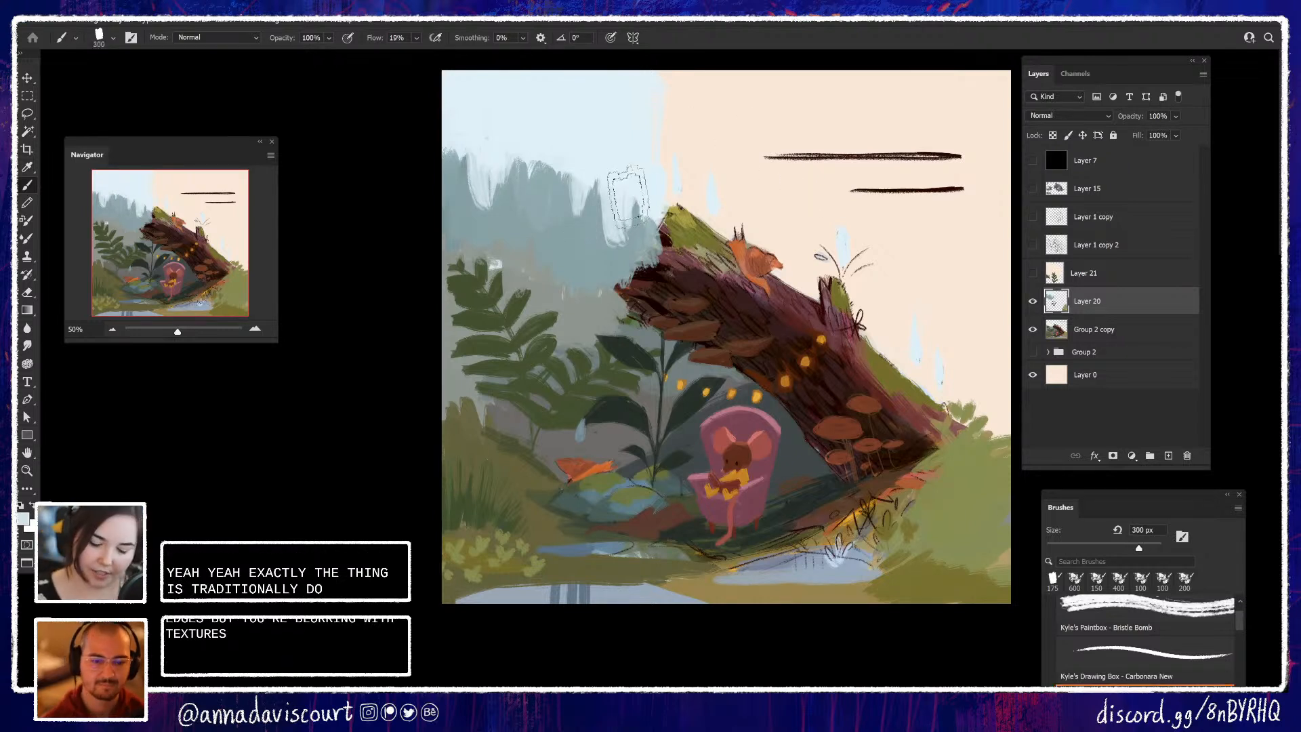
{"action": "key", "text": "bracketright"}
{"action": "key", "text": "bracketright"}
{"action": "key", "text": "bracketright"}
{"action": "left_click_drag", "start_coordinate": [535, 166], "coordinate": [532, 174]}
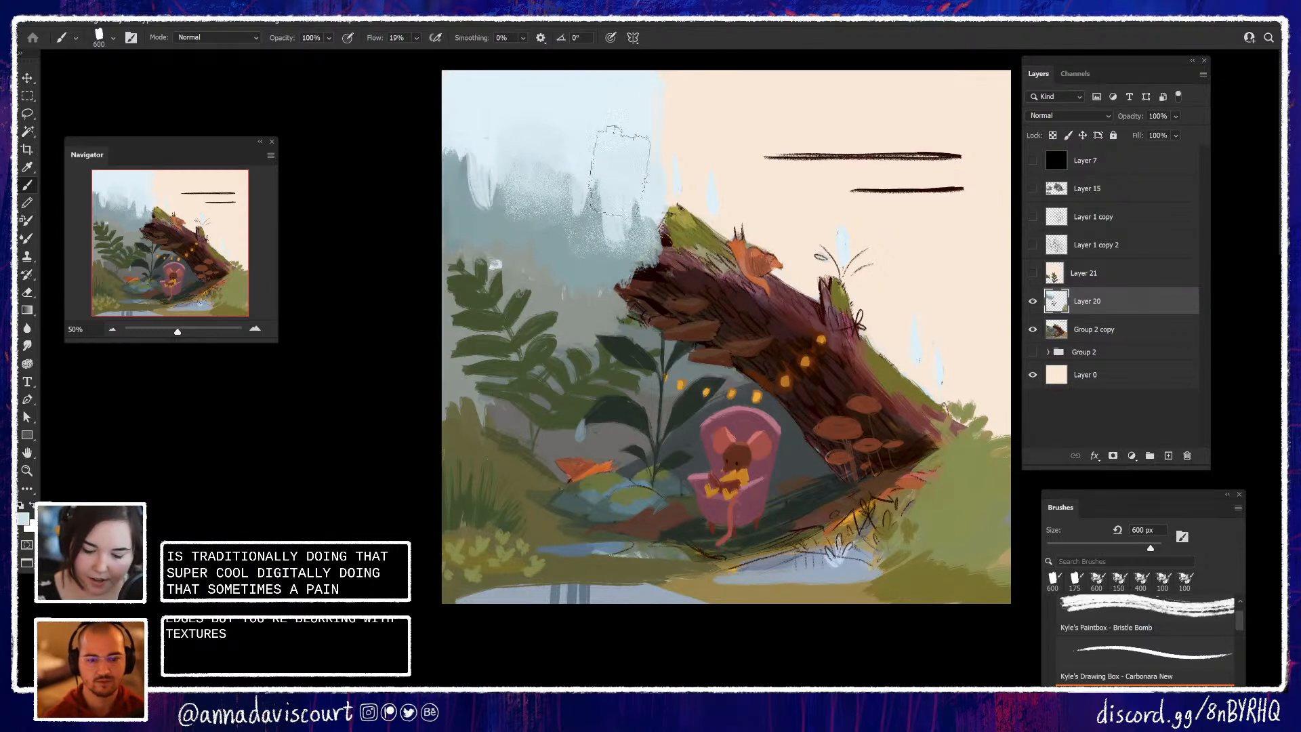
{"action": "left_click_drag", "start_coordinate": [596, 151], "coordinate": [582, 165]}
{"action": "mouse_move", "coordinate": [483, 164]}
{"action": "left_mouse_down"}
{"action": "mouse_move", "coordinate": [475, 187]}
{"action": "mouse_move", "coordinate": [493, 184]}
{"action": "mouse_move", "coordinate": [466, 162]}
{"action": "mouse_move", "coordinate": [518, 180]}
{"action": "left_mouse_up"}
{"action": "left_click", "coordinate": [547, 213], "text": "alt"}
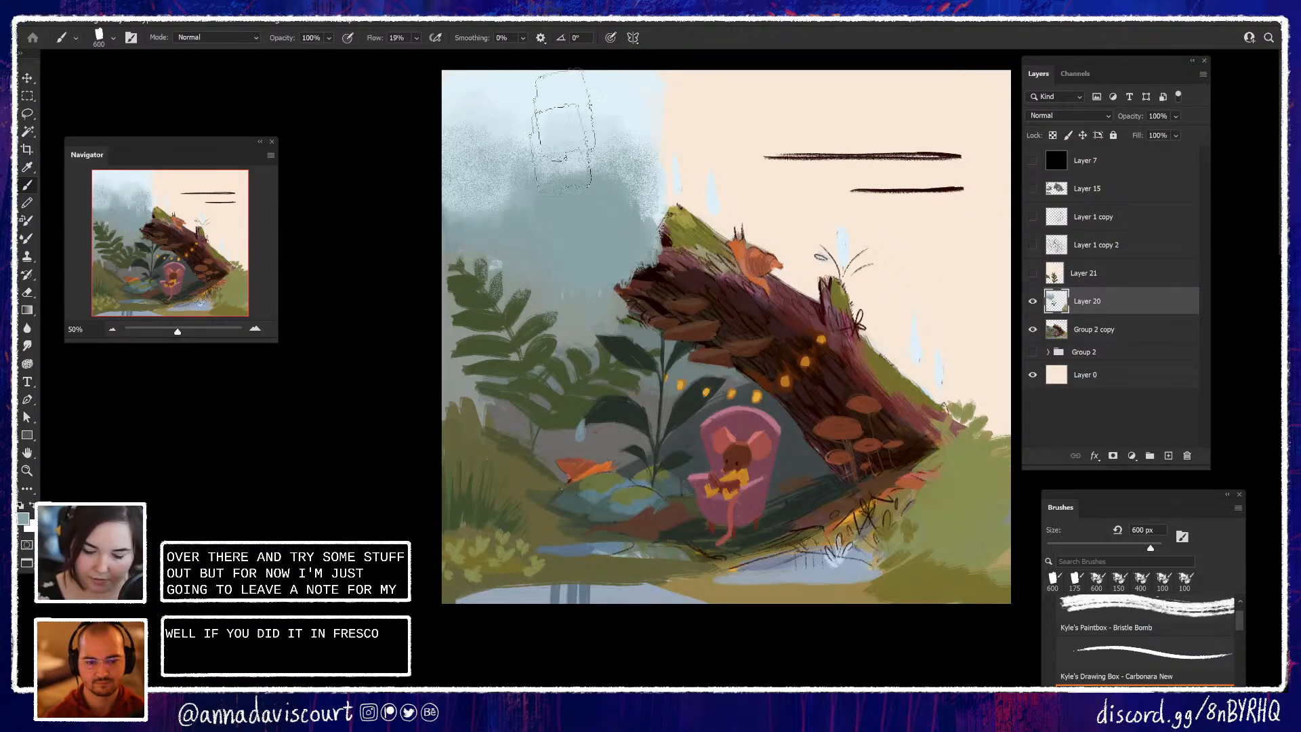
{"action": "mouse_move", "coordinate": [526, 94]}
{"action": "left_mouse_down"}
{"action": "mouse_move", "coordinate": [507, 149]}
{"action": "mouse_move", "coordinate": [610, 164]}
{"action": "mouse_move", "coordinate": [623, 202]}
{"action": "left_mouse_up"}
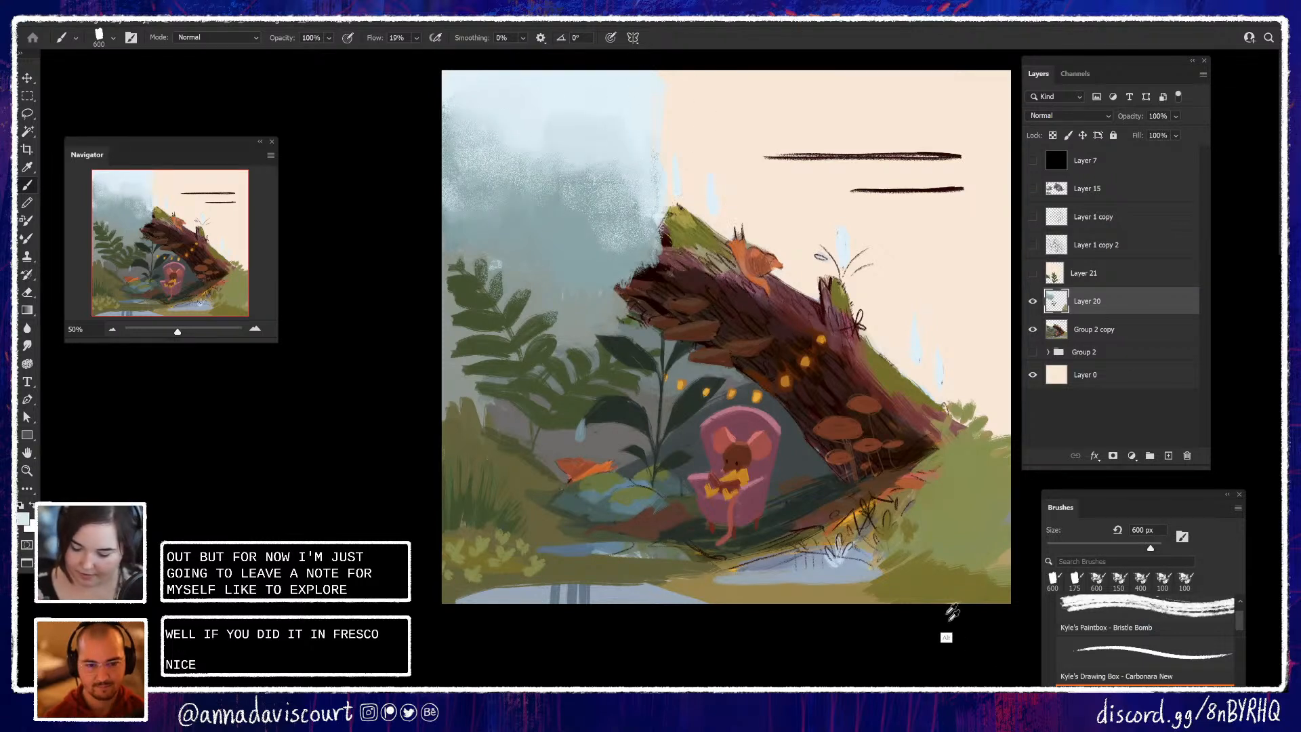
Sample the olive green and paint a soft textured stroke over the grassy ground beside the puddle on Layer 20
{"action": "left_click", "coordinate": [946, 593], "text": "alt"}
{"action": "mouse_move", "coordinate": [944, 589]}
{"action": "left_mouse_down"}
{"action": "mouse_move", "coordinate": [1017, 549]}
{"action": "mouse_move", "coordinate": [992, 593]}
{"action": "left_mouse_up"}
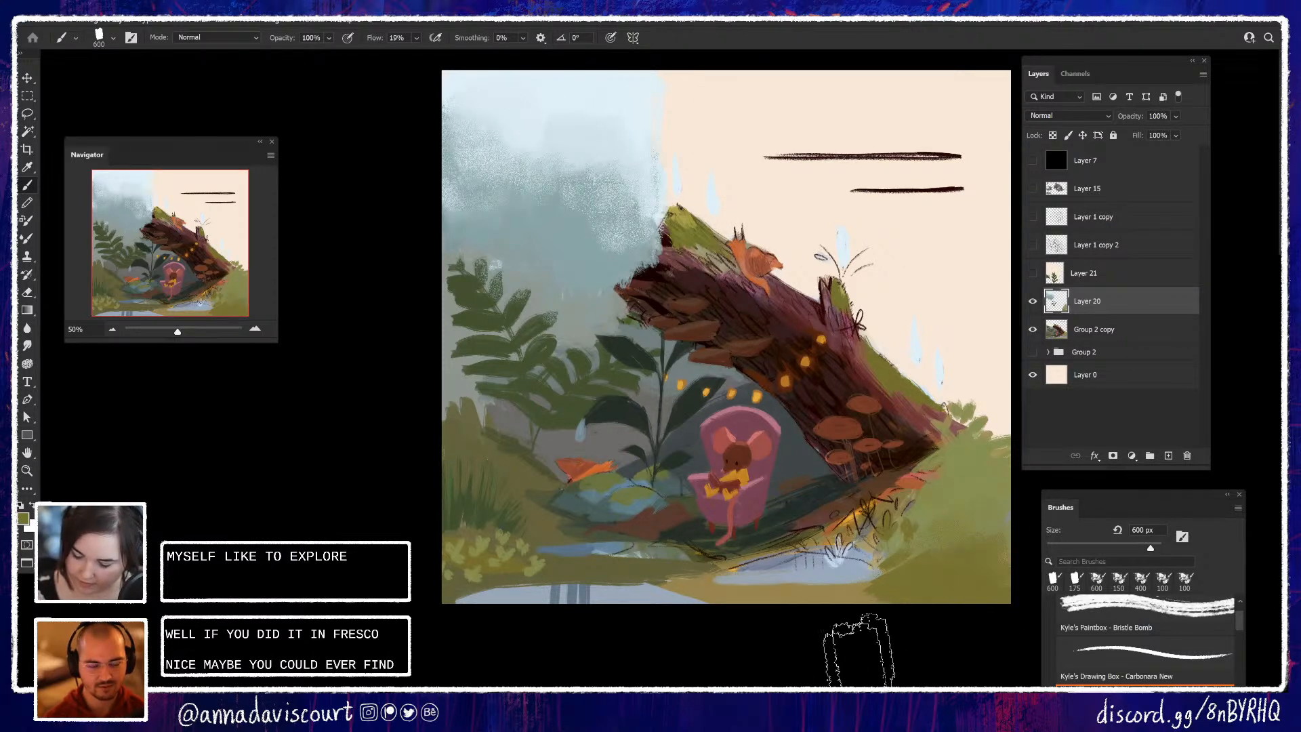
{"action": "left_click", "coordinate": [968, 482], "text": "alt"}
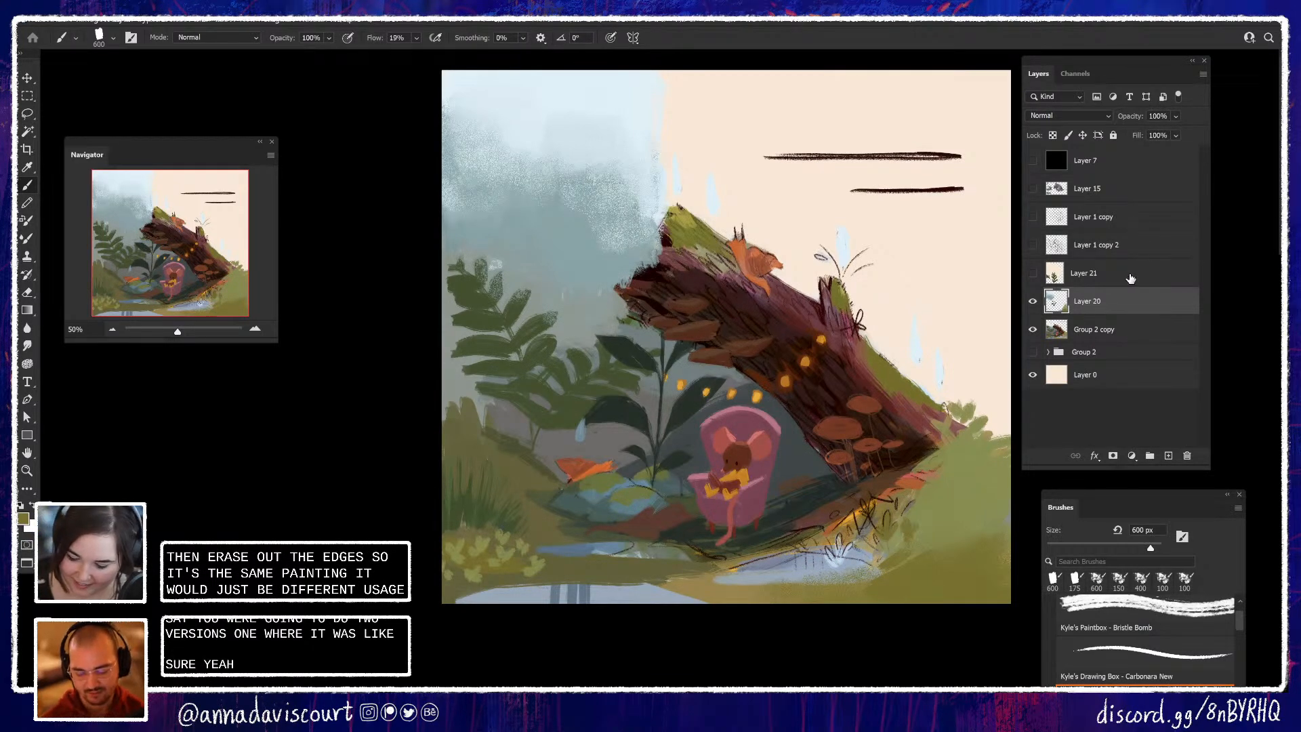
Switch to the Carbonara New brush, and show Group 2 in place of Layer 20 and Group 2 copy
{"action": "left_click", "coordinate": [1171, 662]}
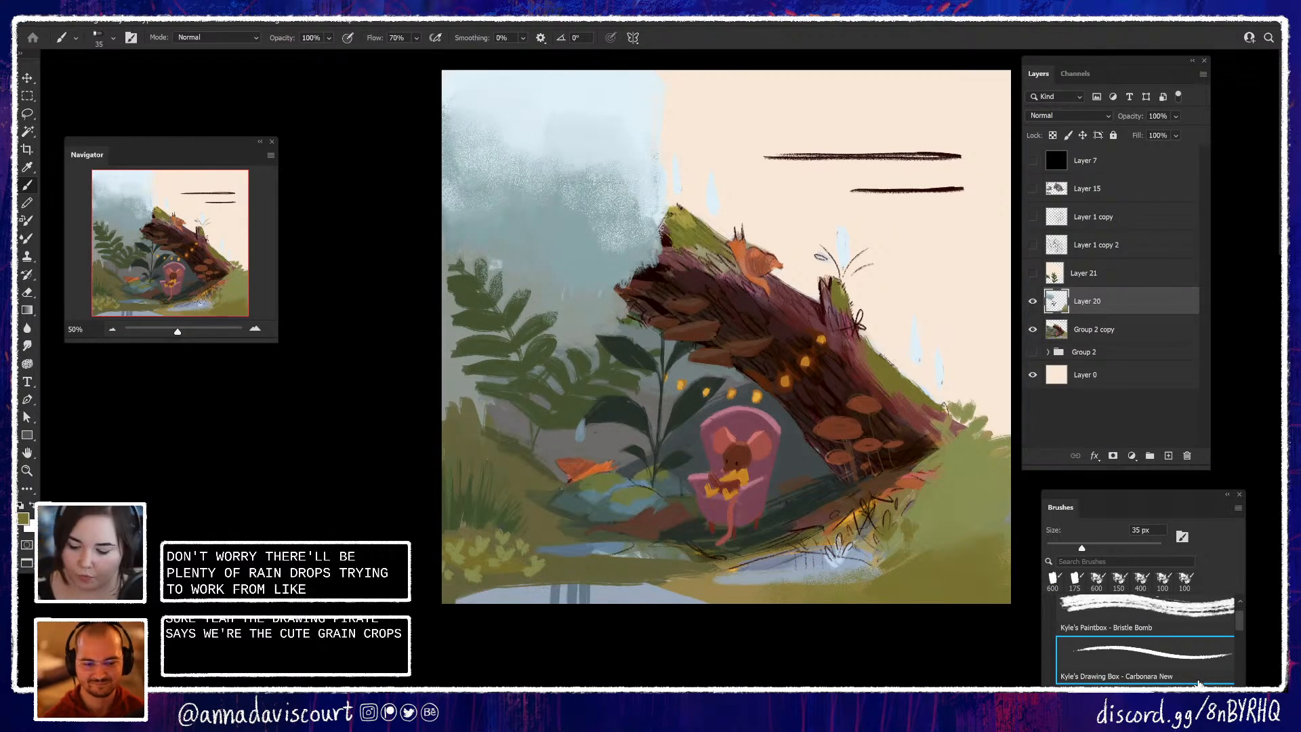
{"action": "left_click_drag", "start_coordinate": [1033, 301], "coordinate": [1032, 329]}
{"action": "left_click", "coordinate": [1032, 352]}
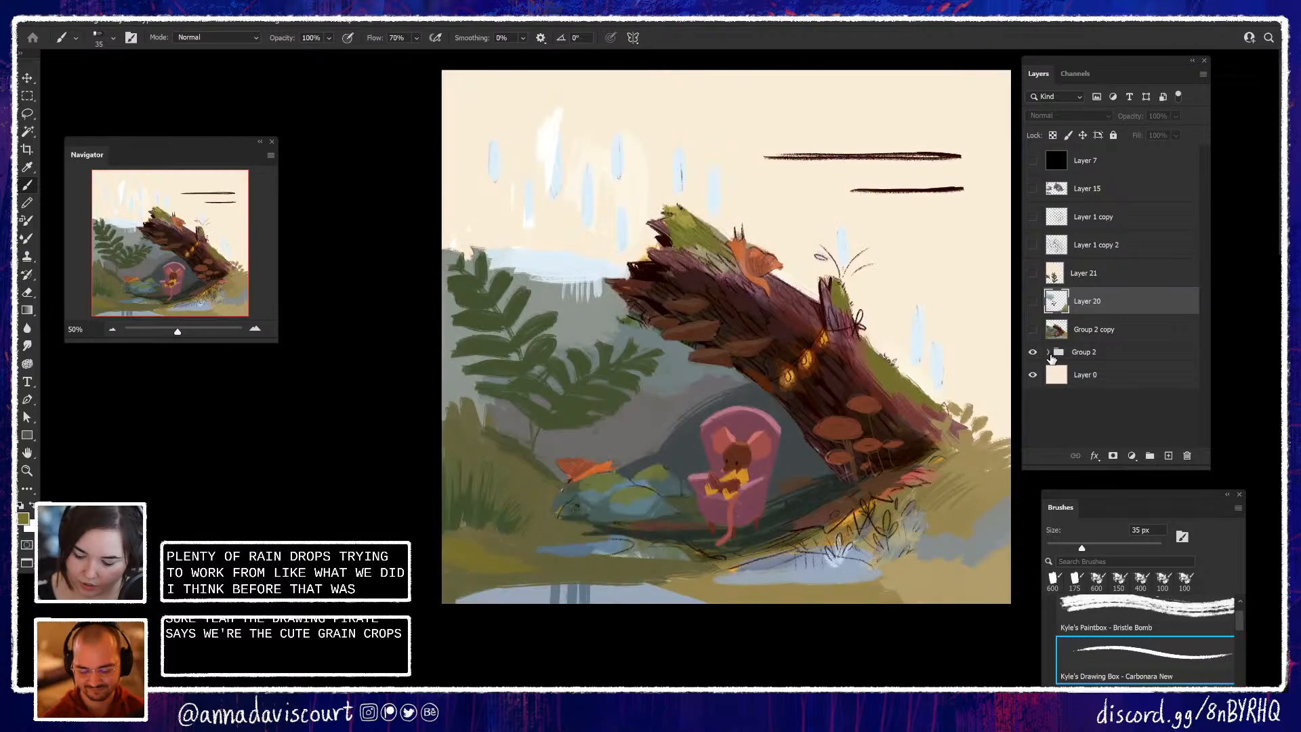
Group the layers from Color Balance 2 down to Layer 12 inside Group 2 and hide them to expose the early sketch
{"action": "left_click", "coordinate": [1049, 353]}
{"action": "scroll", "coordinate": [1199, 305], "scroll_direction": "down", "scroll_amount": 3}
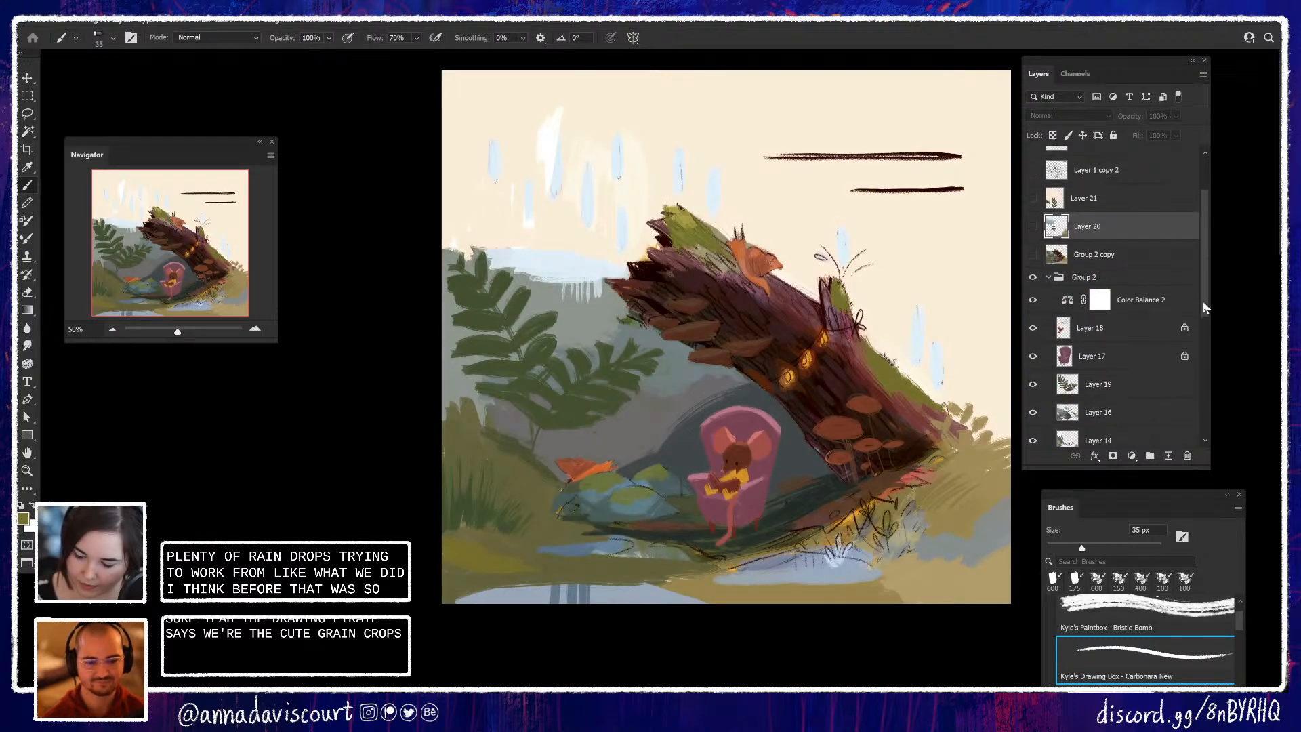
{"action": "left_click", "coordinate": [1116, 308]}
{"action": "scroll", "coordinate": [1205, 288], "scroll_direction": "down", "scroll_amount": 7}
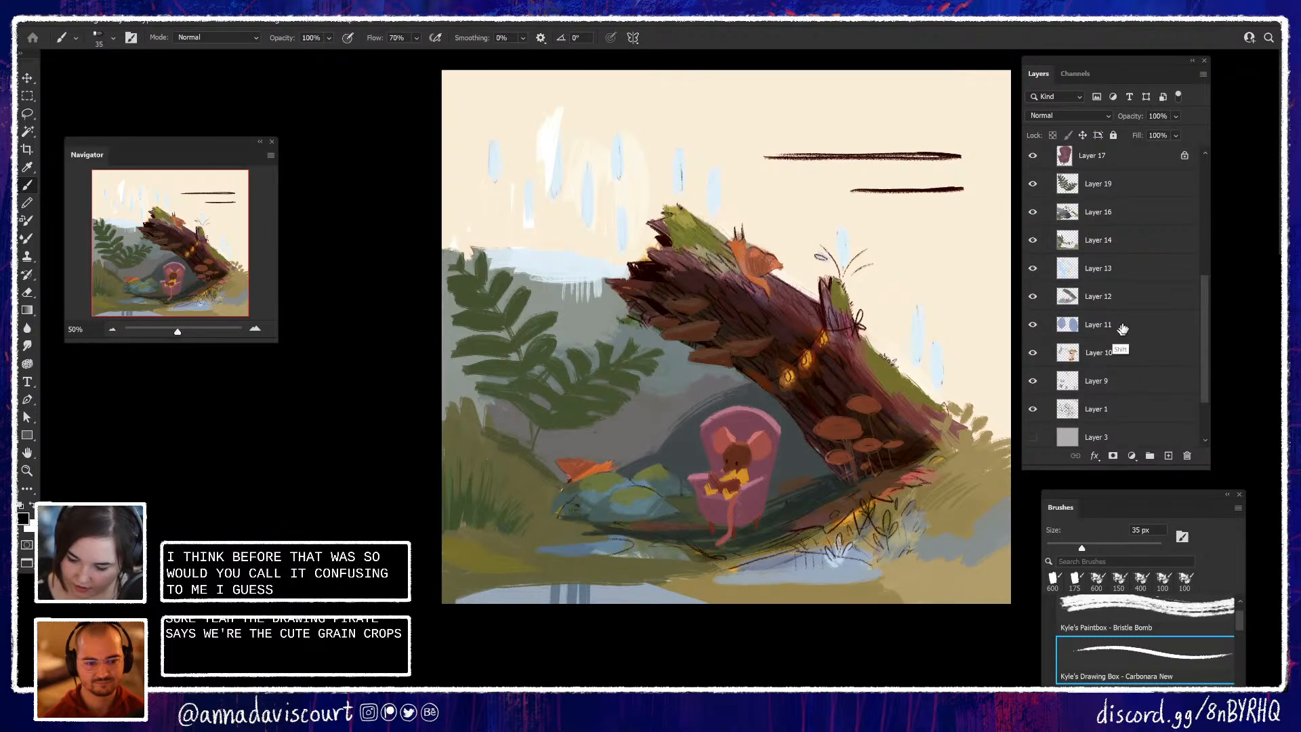
{"action": "left_click", "coordinate": [1124, 332], "text": "shift"}
{"action": "left_click", "coordinate": [1173, 301], "text": "shift"}
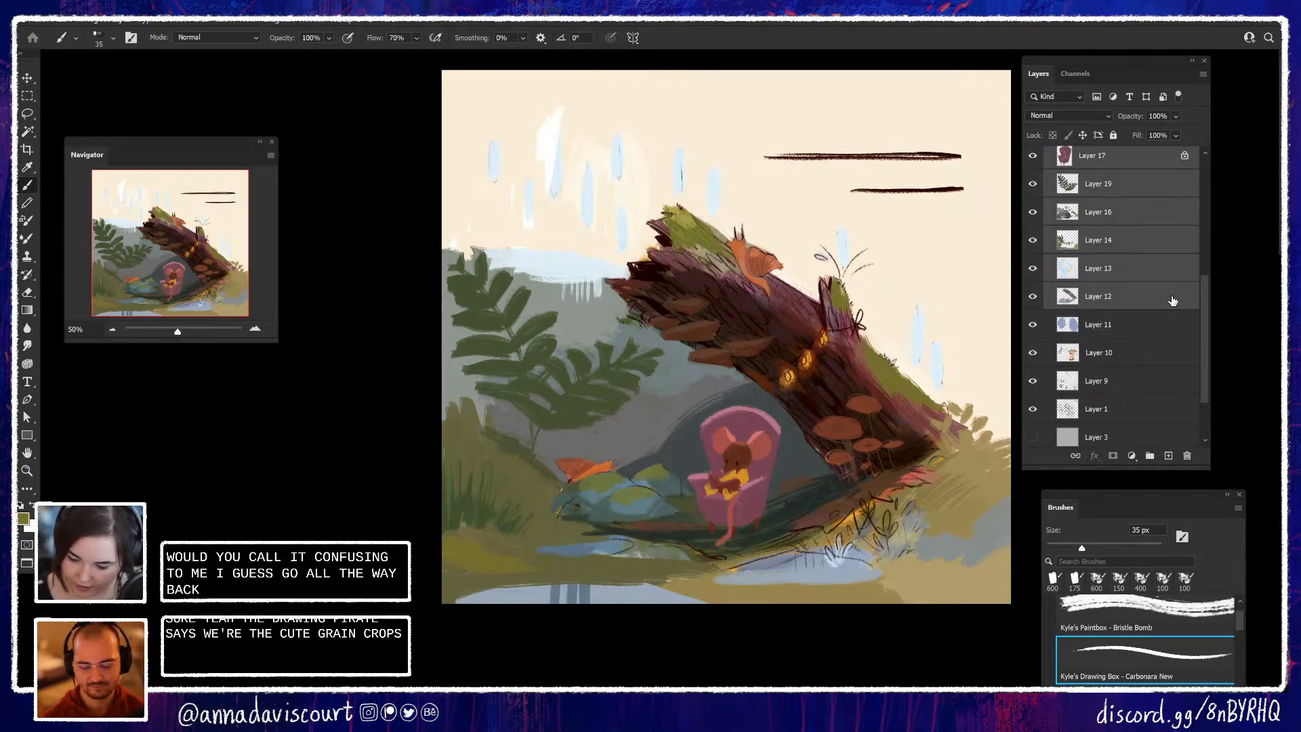
{"action": "key", "text": "ctrl+g"}
{"action": "key", "text": "ctrl+comma"}
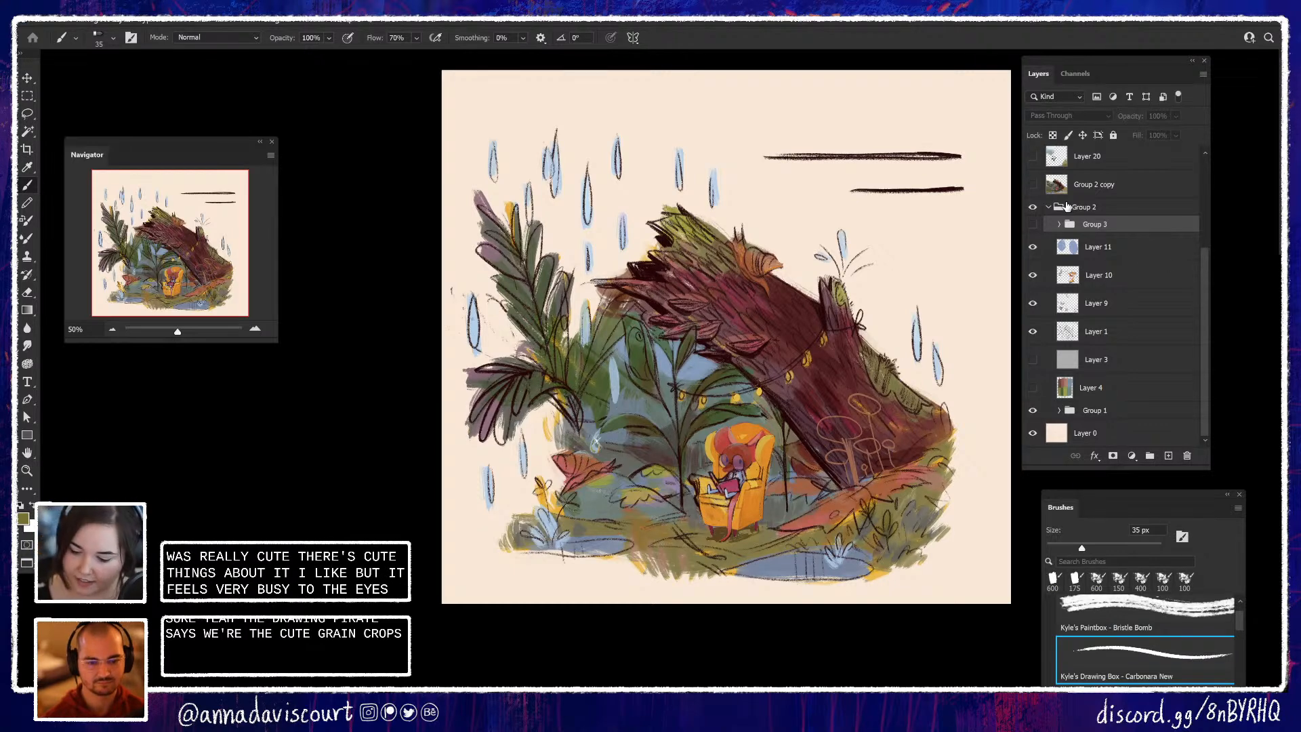
Show the newly grouped paint layers again, collapse Group 2, and toggle its visibility off and on
{"action": "left_click", "coordinate": [1032, 225]}
{"action": "left_click", "coordinate": [1048, 208]}
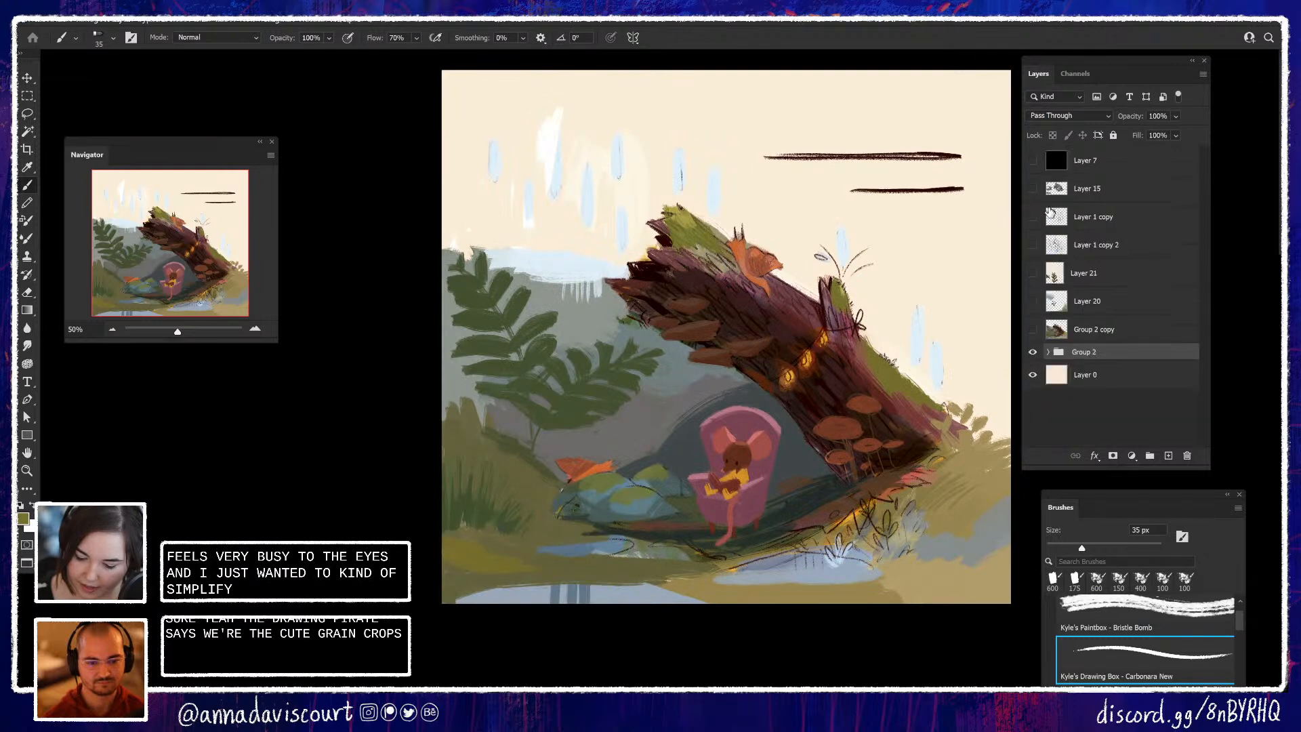
{"action": "left_click", "coordinate": [1032, 351]}
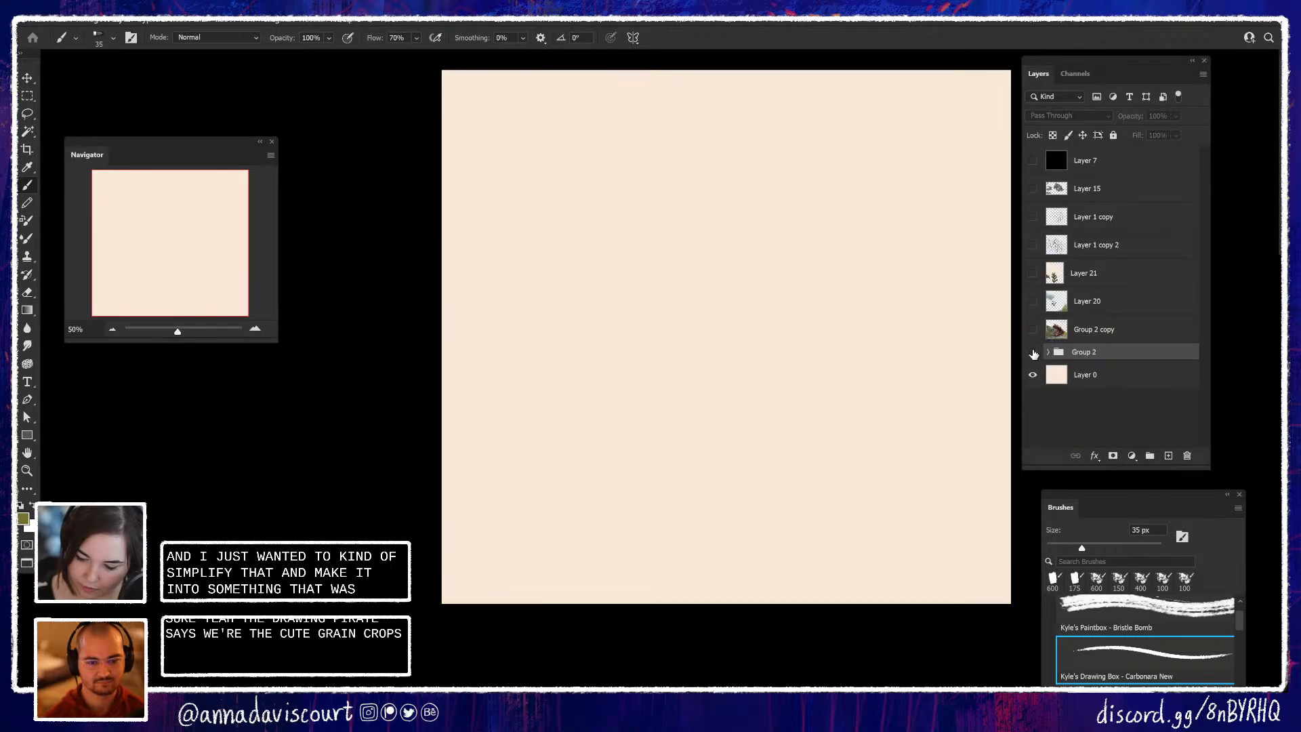
{"action": "left_click", "coordinate": [1032, 352]}
Compare the sketch and overpaint layers, leaving Layer 20 and Group 2 copy shown and Layer 21 hidden, and make Layer 20 active
{"action": "left_click", "coordinate": [1031, 216]}
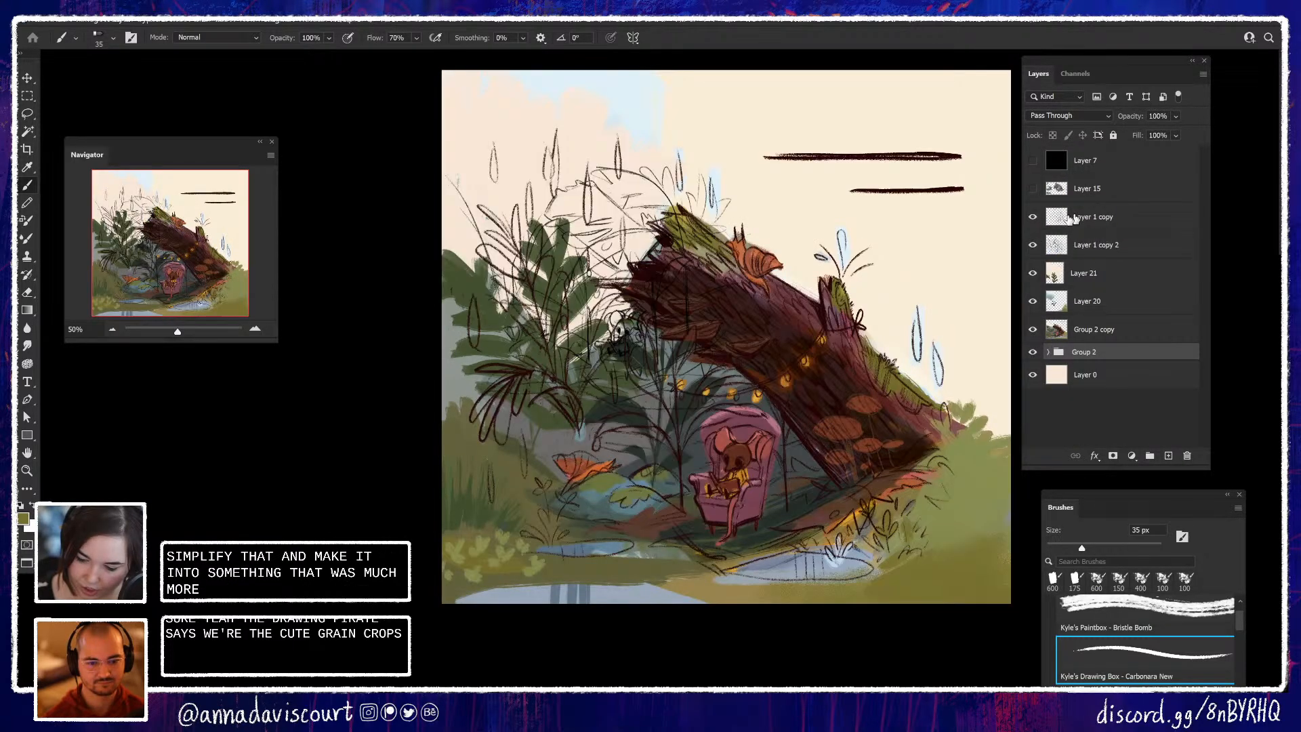
{"action": "left_click", "coordinate": [1032, 245]}
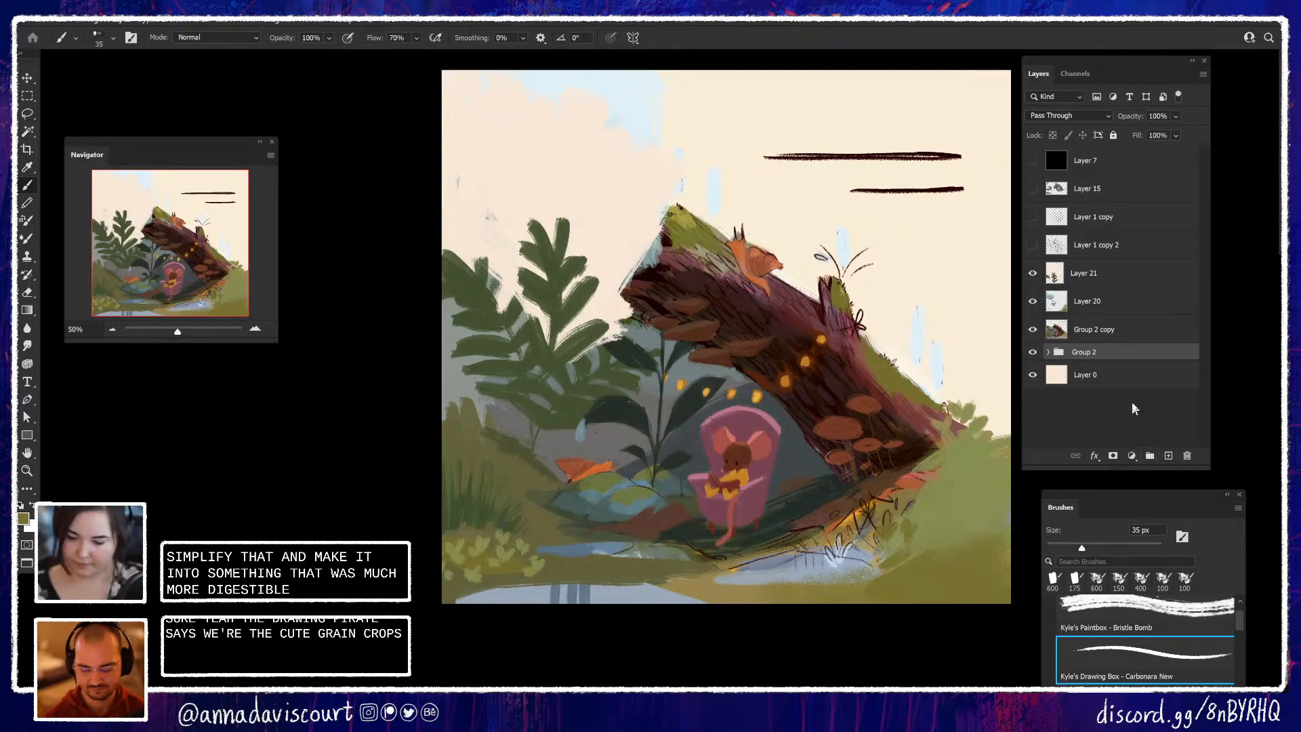
{"action": "mouse_move", "coordinate": [1031, 275]}
{"action": "left_mouse_down"}
{"action": "mouse_move", "coordinate": [1032, 332]}
{"action": "mouse_move", "coordinate": [1034, 273]}
{"action": "left_mouse_up"}
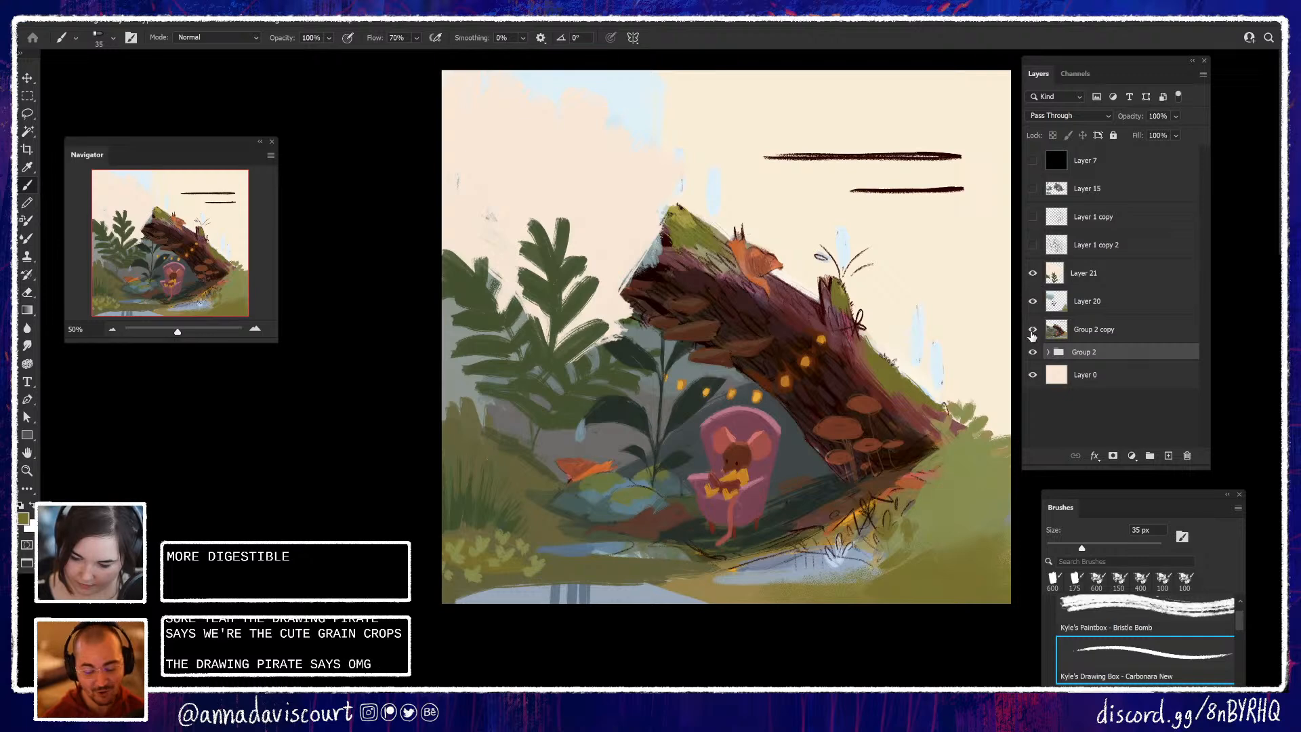
{"action": "mouse_move", "coordinate": [1032, 331]}
{"action": "left_mouse_down"}
{"action": "mouse_move", "coordinate": [1033, 273]}
{"action": "mouse_move", "coordinate": [1032, 330]}
{"action": "left_mouse_up"}
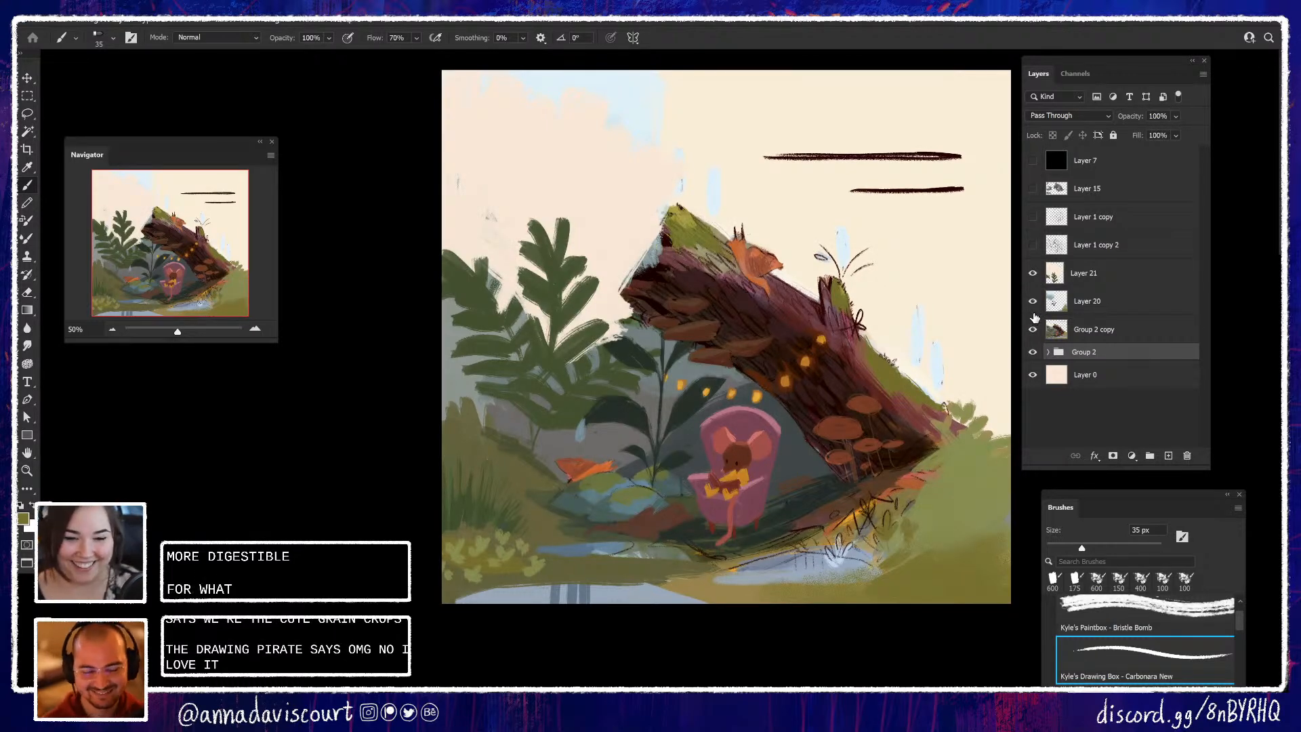
{"action": "left_click", "coordinate": [1034, 273]}
{"action": "left_click", "coordinate": [1133, 305]}
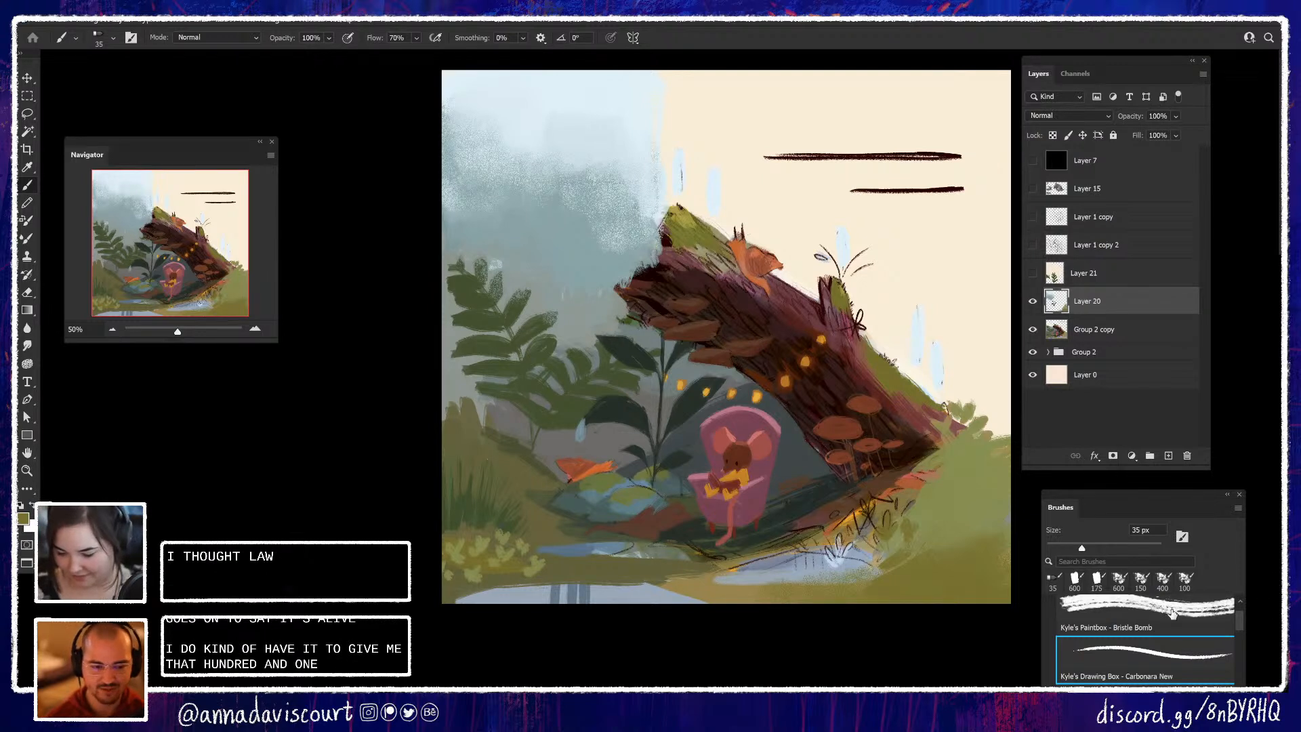
Rework the jagged broken end of the log on Layer 20 with the 90 px Bristle Bomb brush and sampled grey-blue
{"action": "left_click", "coordinate": [1209, 611]}
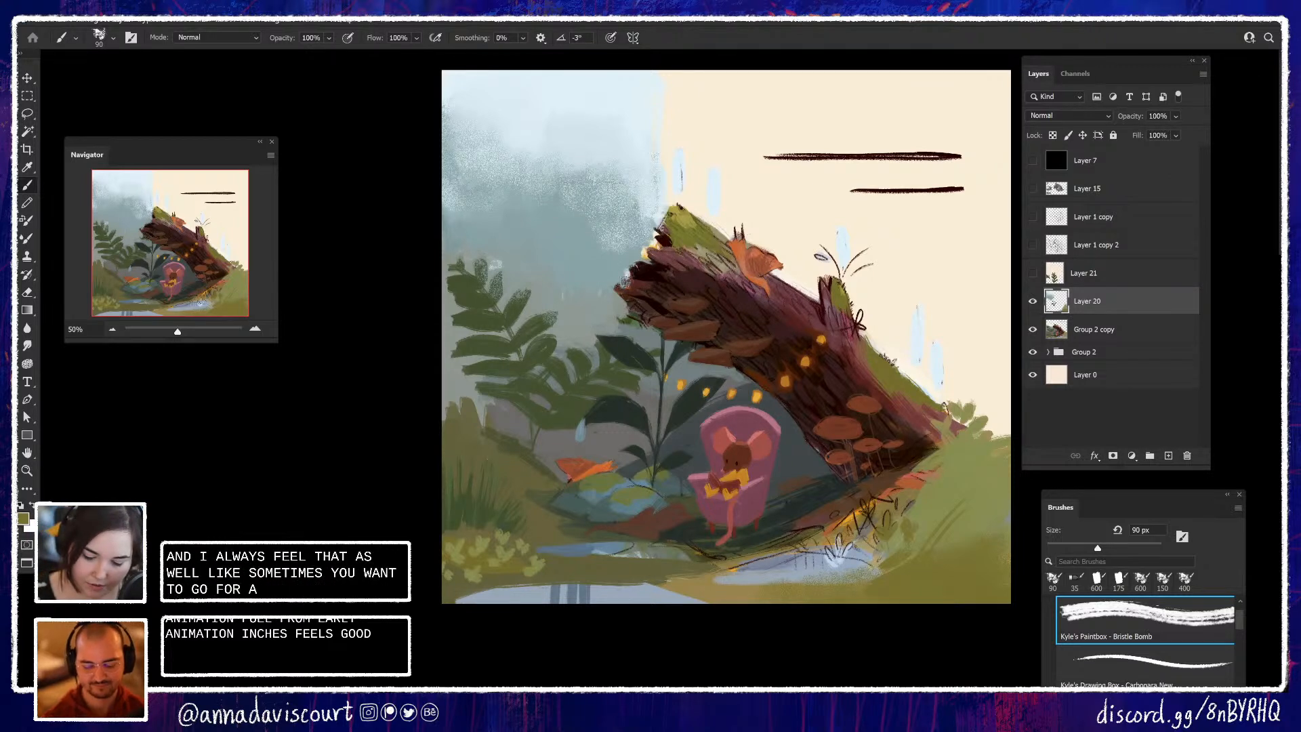
{"action": "mouse_move", "coordinate": [636, 271]}
{"action": "left_mouse_down"}
{"action": "mouse_move", "coordinate": [671, 277]}
{"action": "mouse_move", "coordinate": [614, 286]}
{"action": "left_mouse_up"}
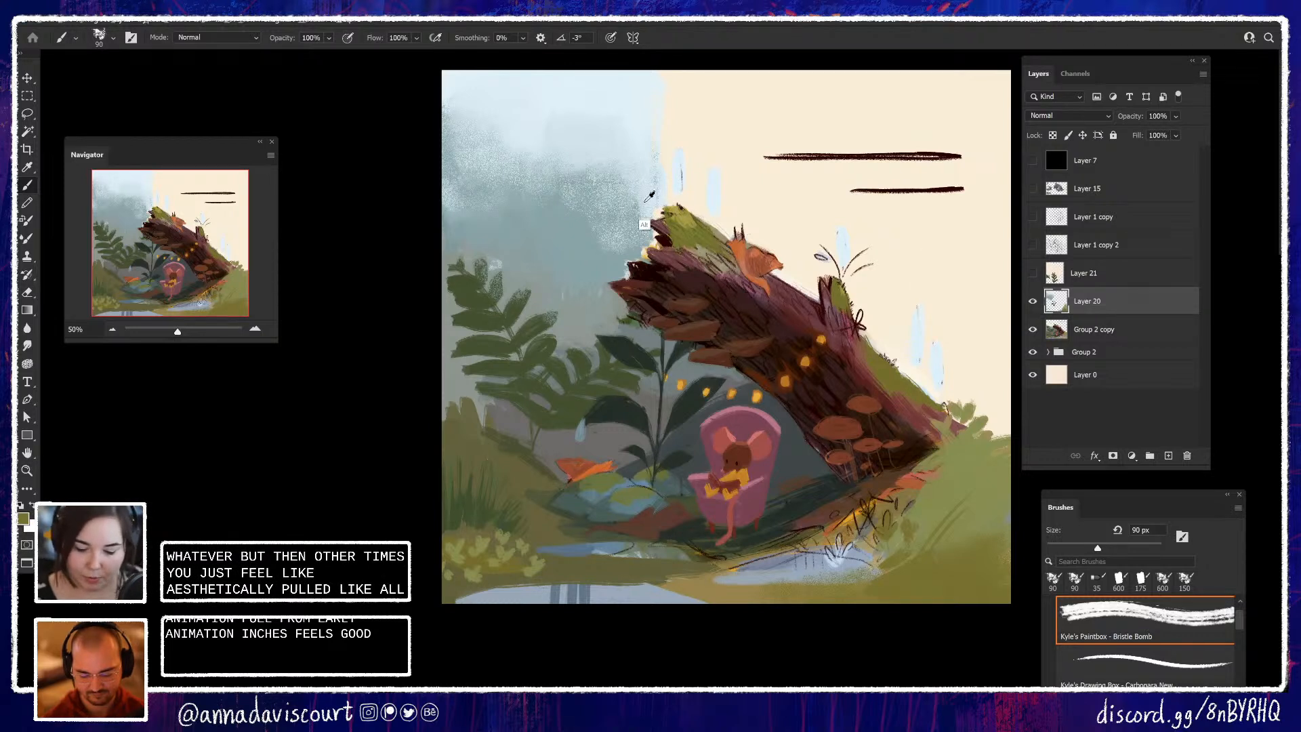
{"action": "left_click", "coordinate": [640, 215], "text": "alt"}
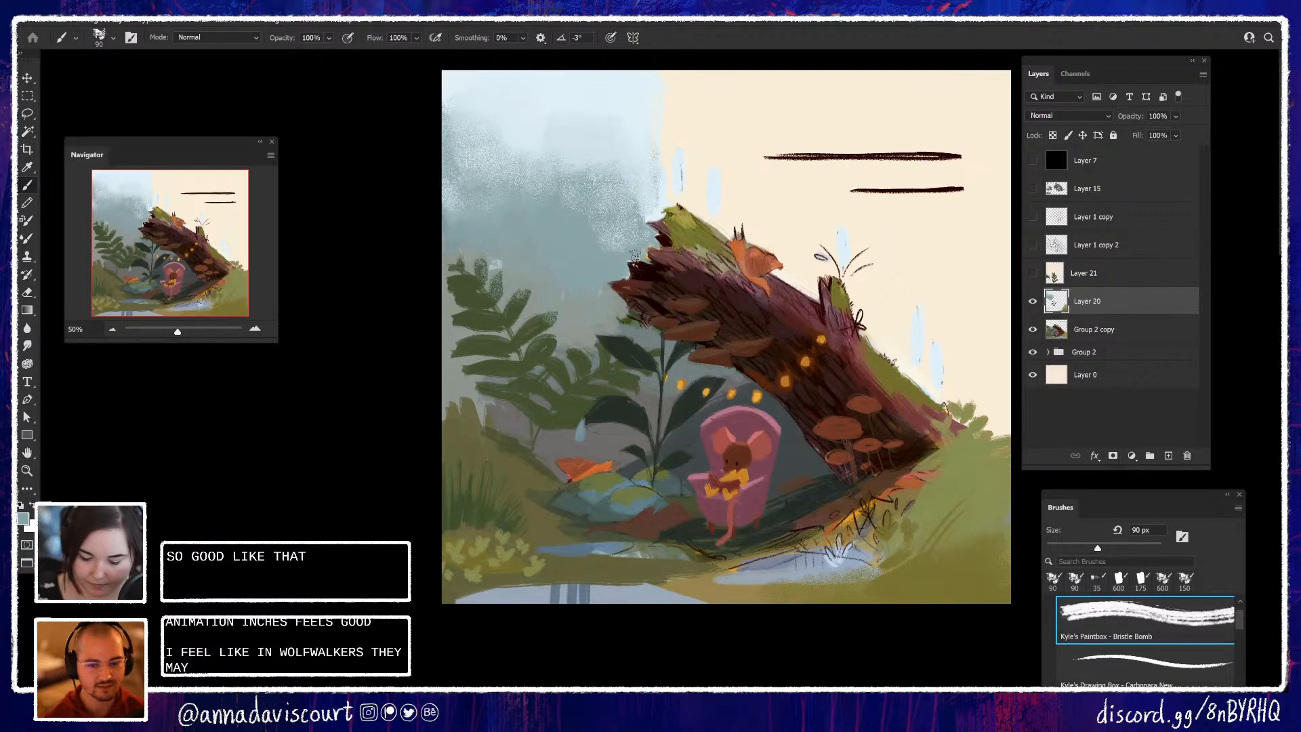
{"action": "left_click_drag", "start_coordinate": [944, 585], "coordinate": [918, 589]}
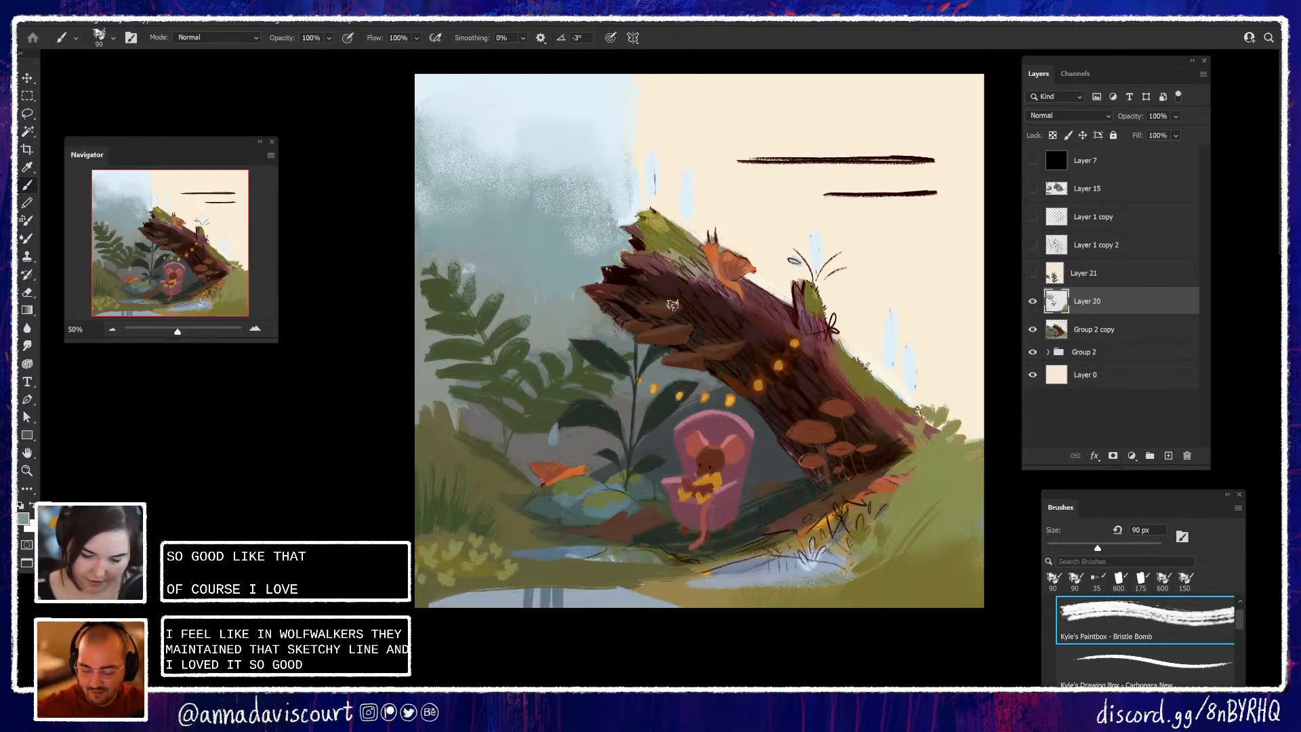
Compare the painting with and without the Layer 20 overpaint, in colour and in greyscale using Layer 7
{"action": "left_click", "coordinate": [1032, 301]}
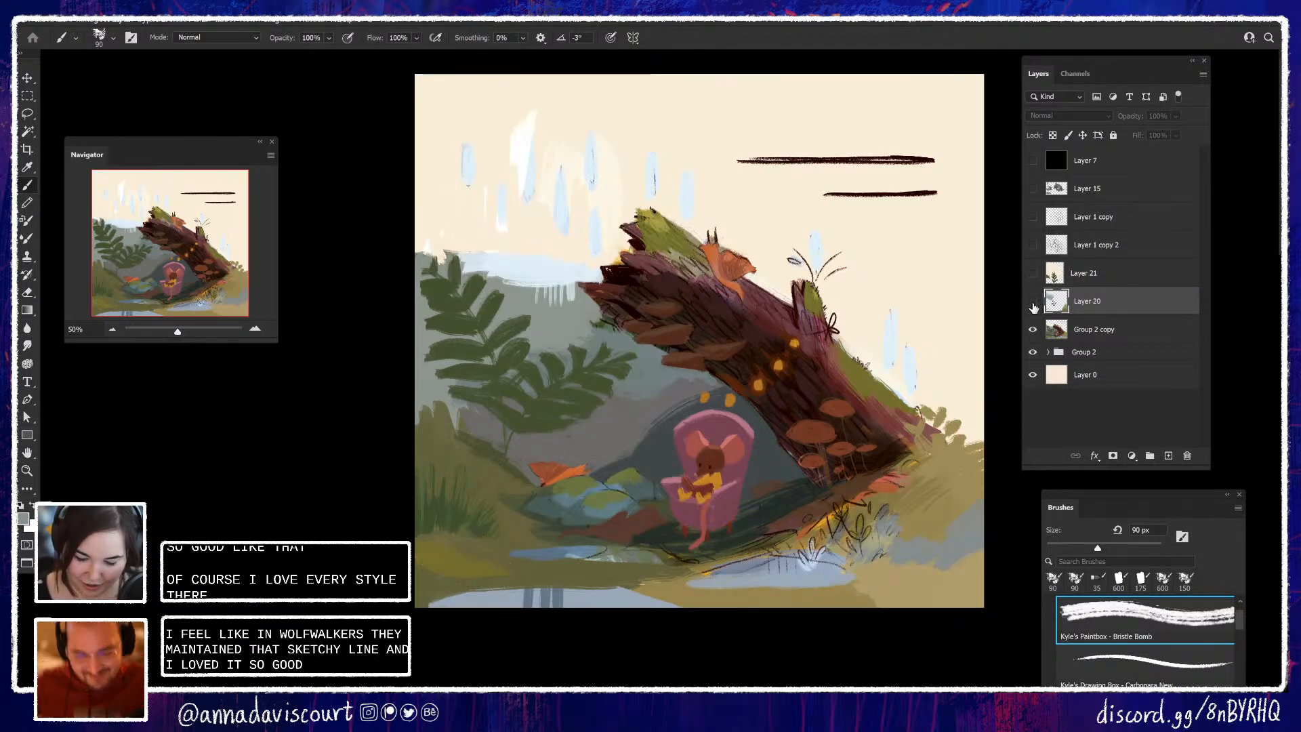
{"action": "left_click", "coordinate": [1032, 300]}
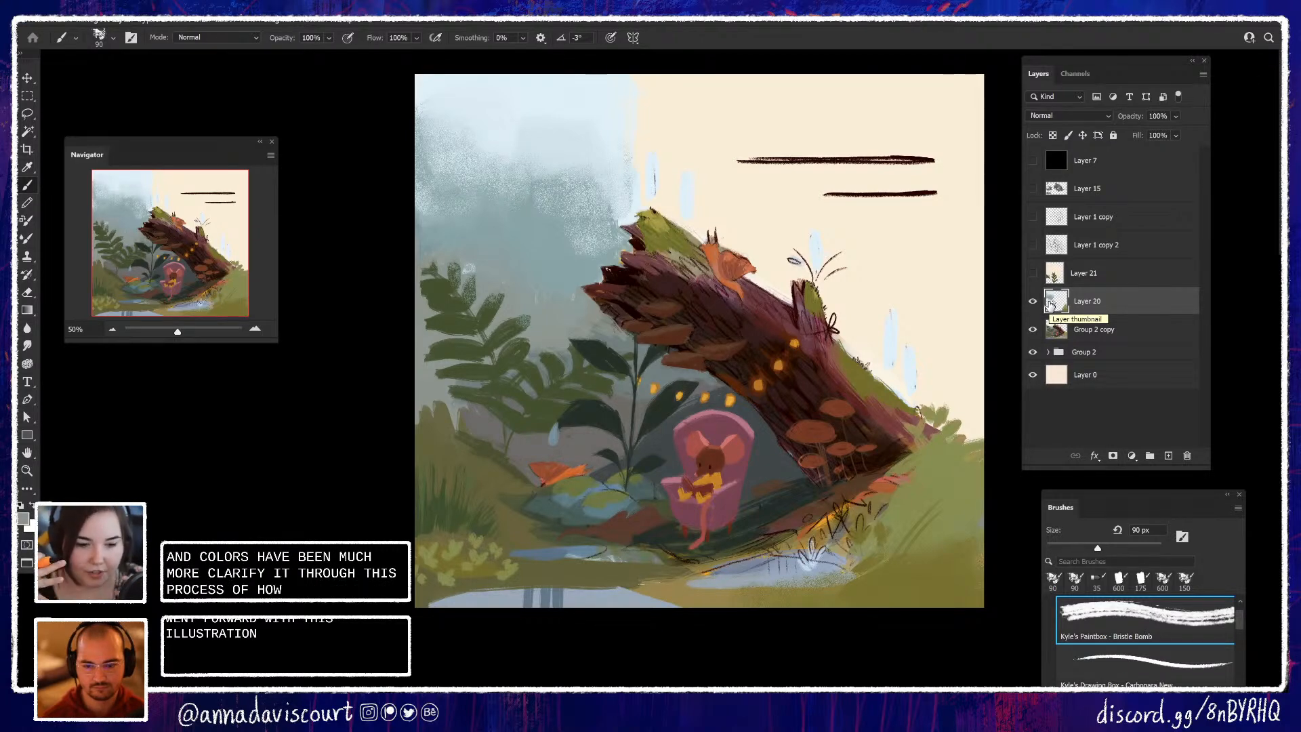
{"action": "left_click", "coordinate": [1033, 162]}
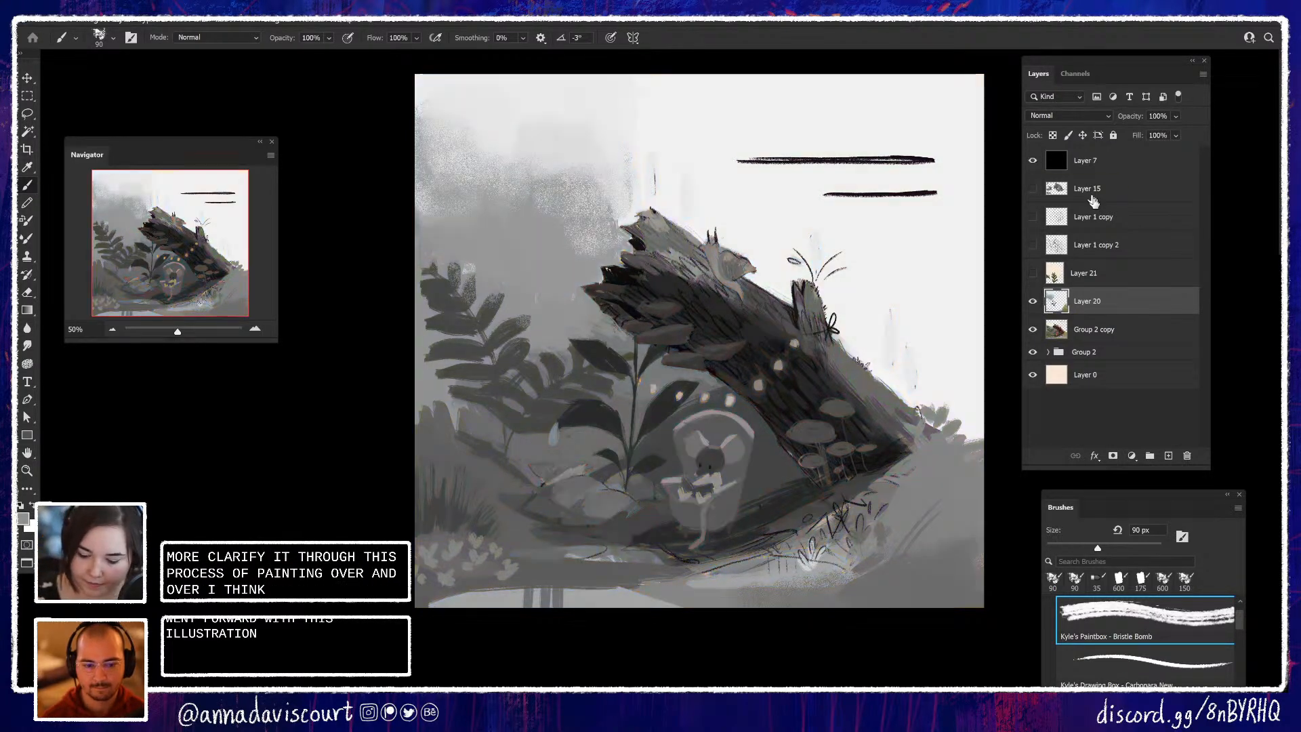
{"action": "left_click", "coordinate": [1033, 300]}
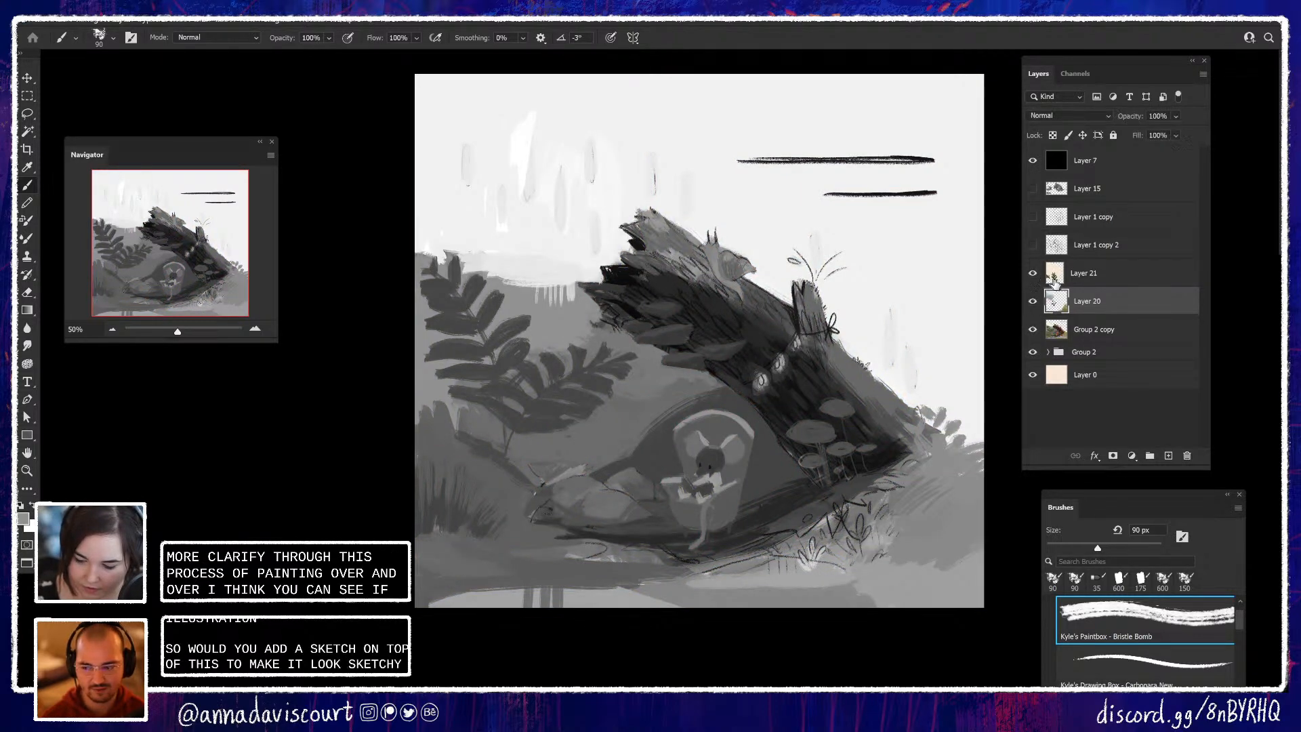
{"action": "left_click", "coordinate": [1033, 328]}
{"action": "left_click", "coordinate": [1033, 301]}
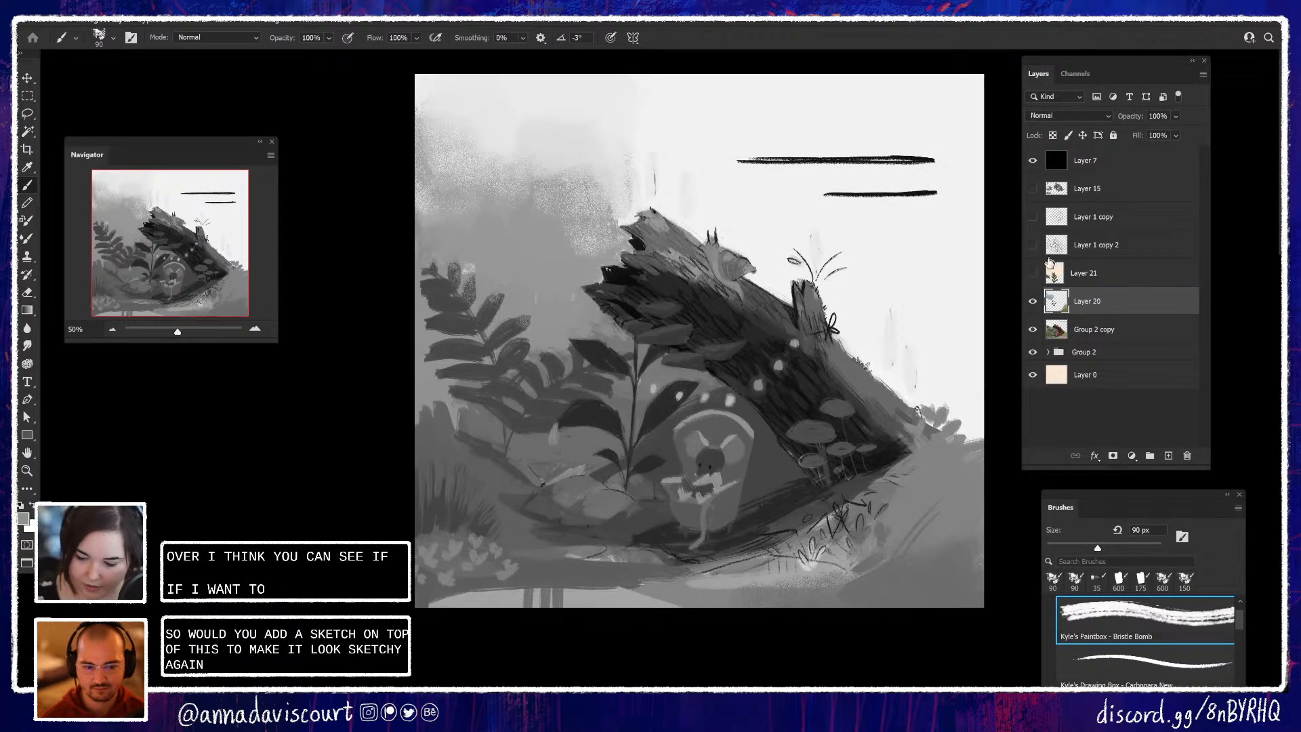
Show Layer 21, hide Layer 7 to return to colour, and compare the painting with and without Layer 21
{"action": "left_click", "coordinate": [1033, 272]}
{"action": "left_click", "coordinate": [1032, 161]}
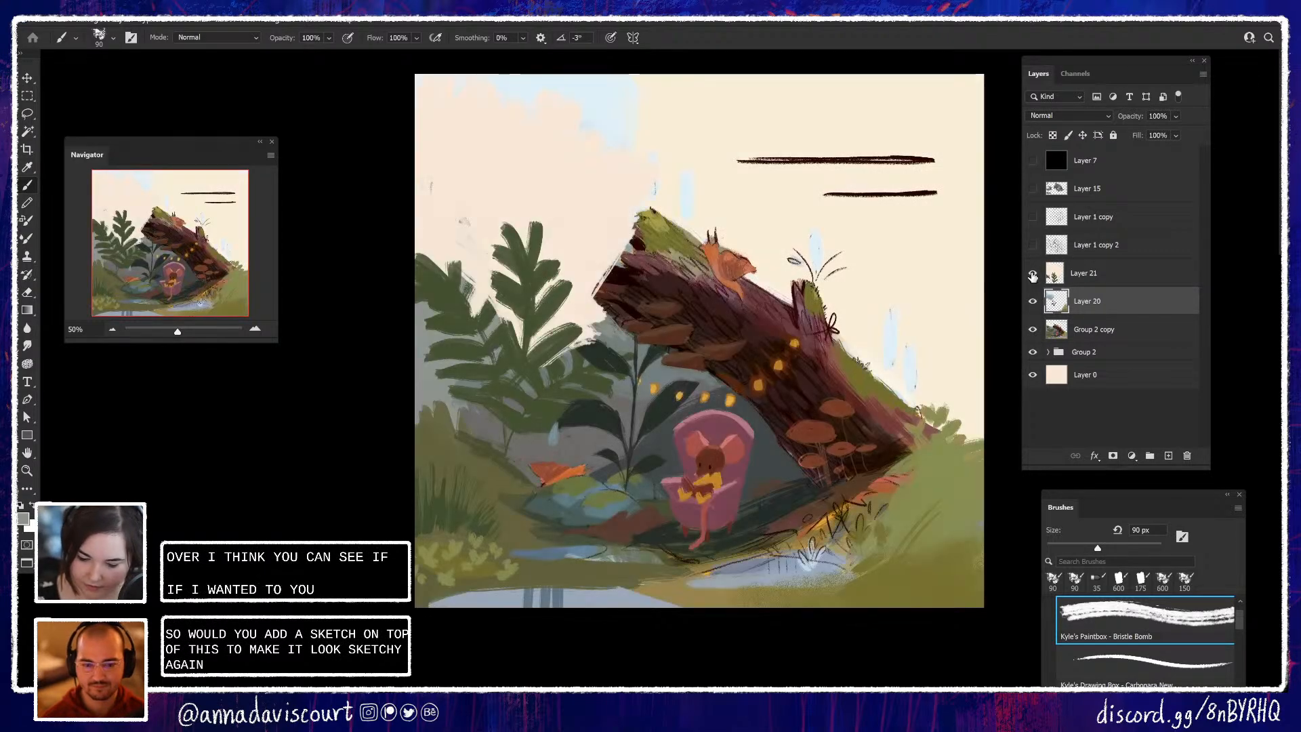
{"action": "left_click", "coordinate": [1033, 273]}
{"action": "left_click", "coordinate": [1033, 273]}
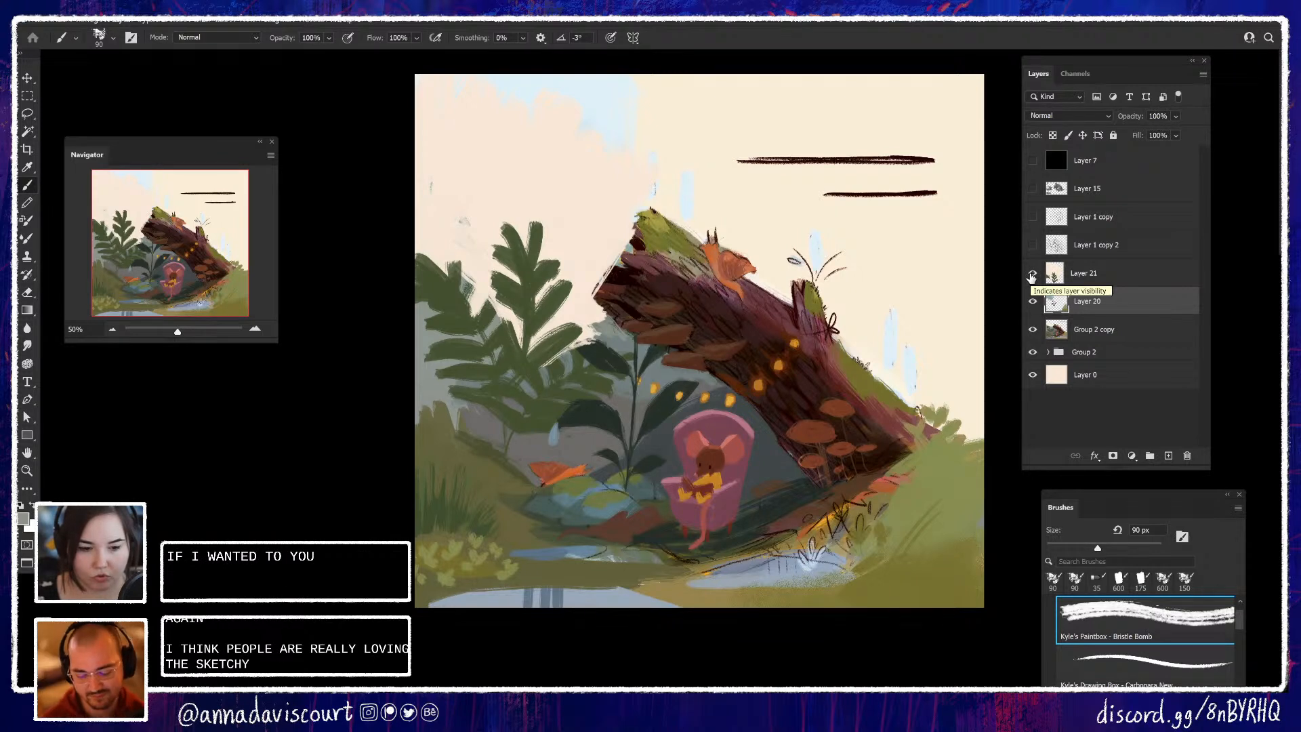
Expand Group 2, hide Group 3 and the overpaint layers above it, and examine the original coloured sketch up close
{"action": "left_click", "coordinate": [1048, 352]}
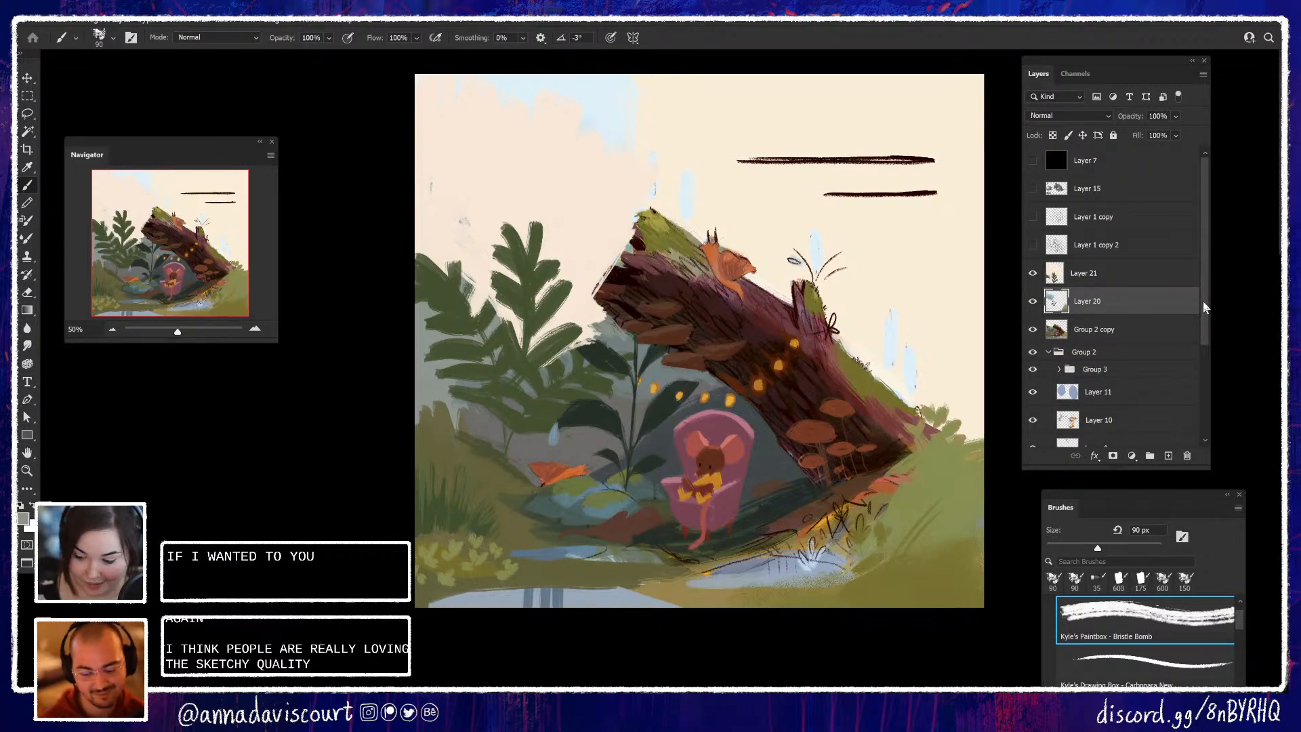
{"action": "left_click_drag", "start_coordinate": [1203, 306], "coordinate": [1197, 336]}
{"action": "left_click", "coordinate": [1033, 319]}
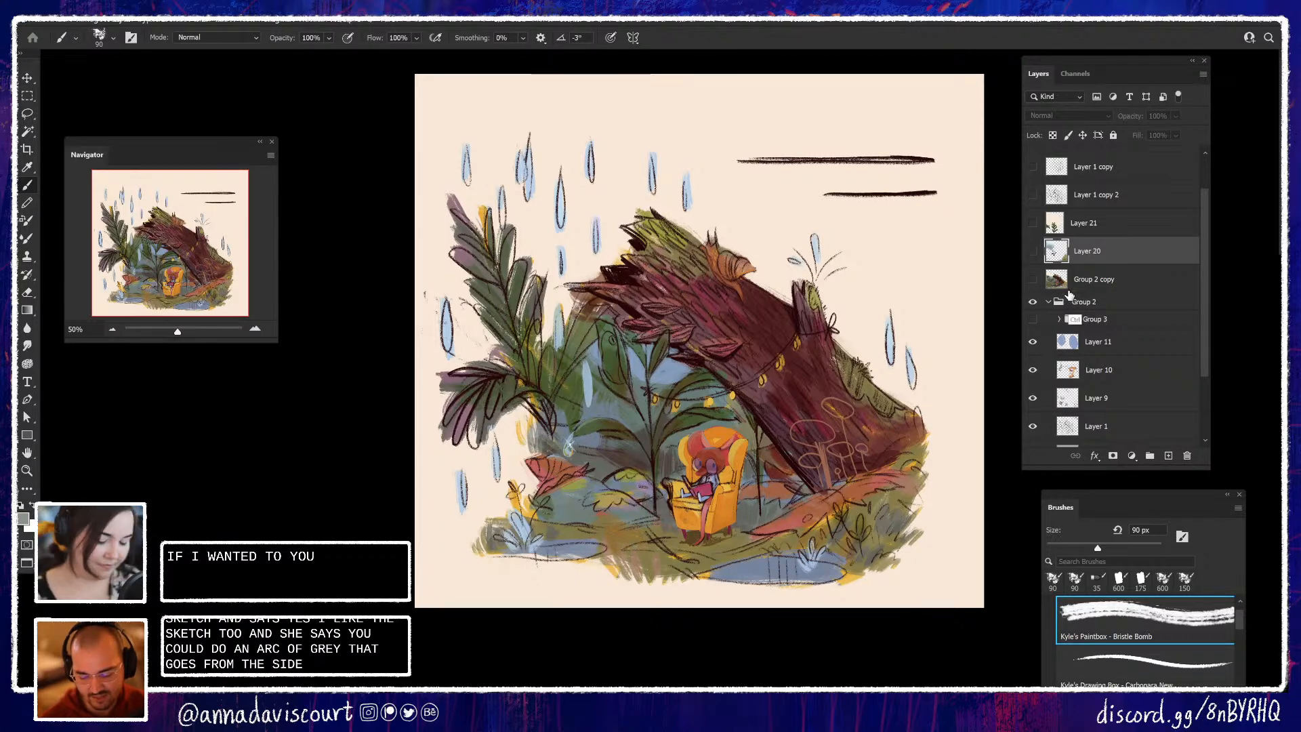
{"action": "key", "text": "ctrl+1"}
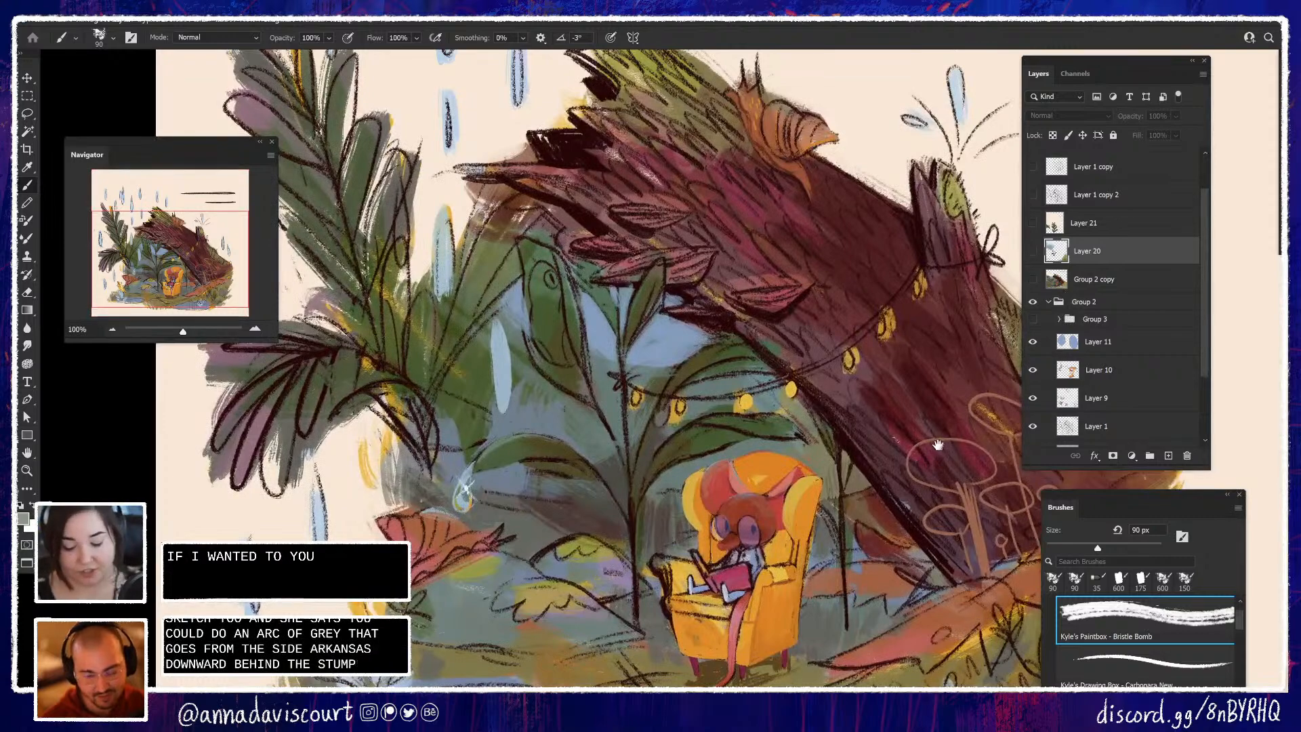
{"action": "left_click_drag", "start_coordinate": [939, 440], "coordinate": [894, 378]}
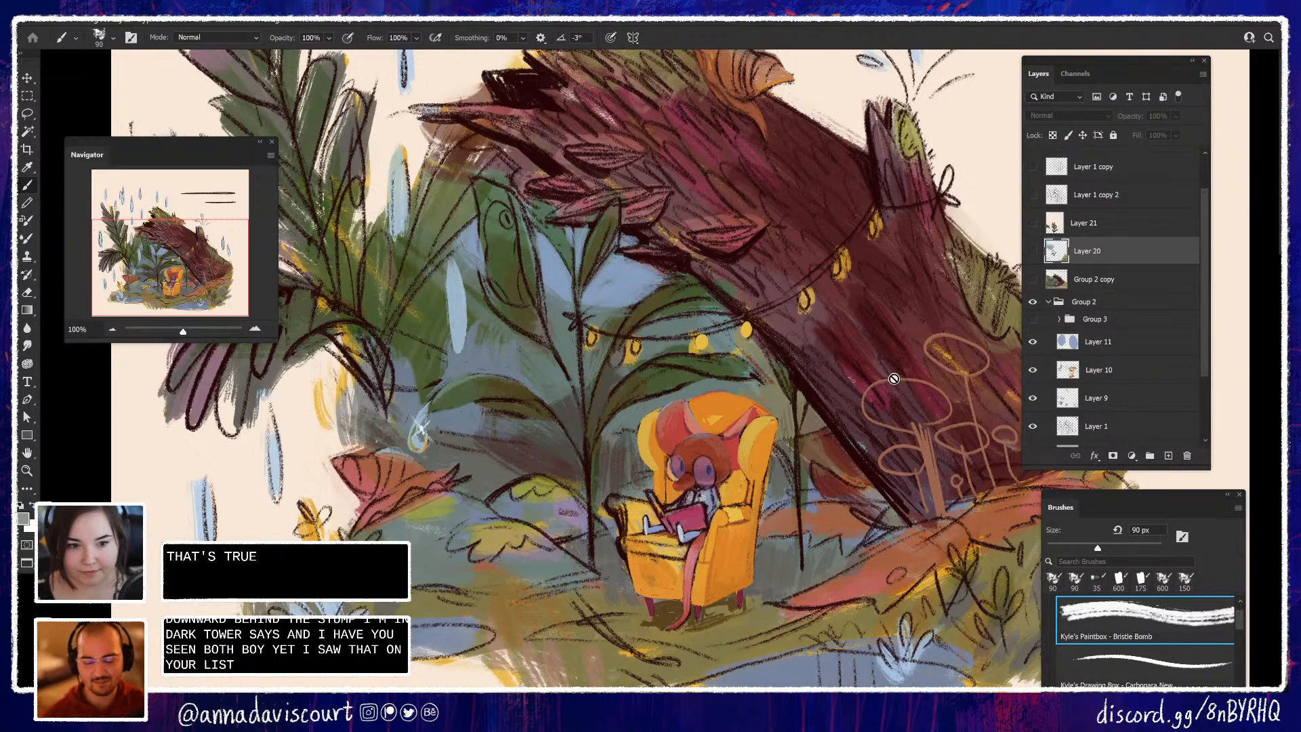
{"action": "key", "text": "ctrl+minus"}
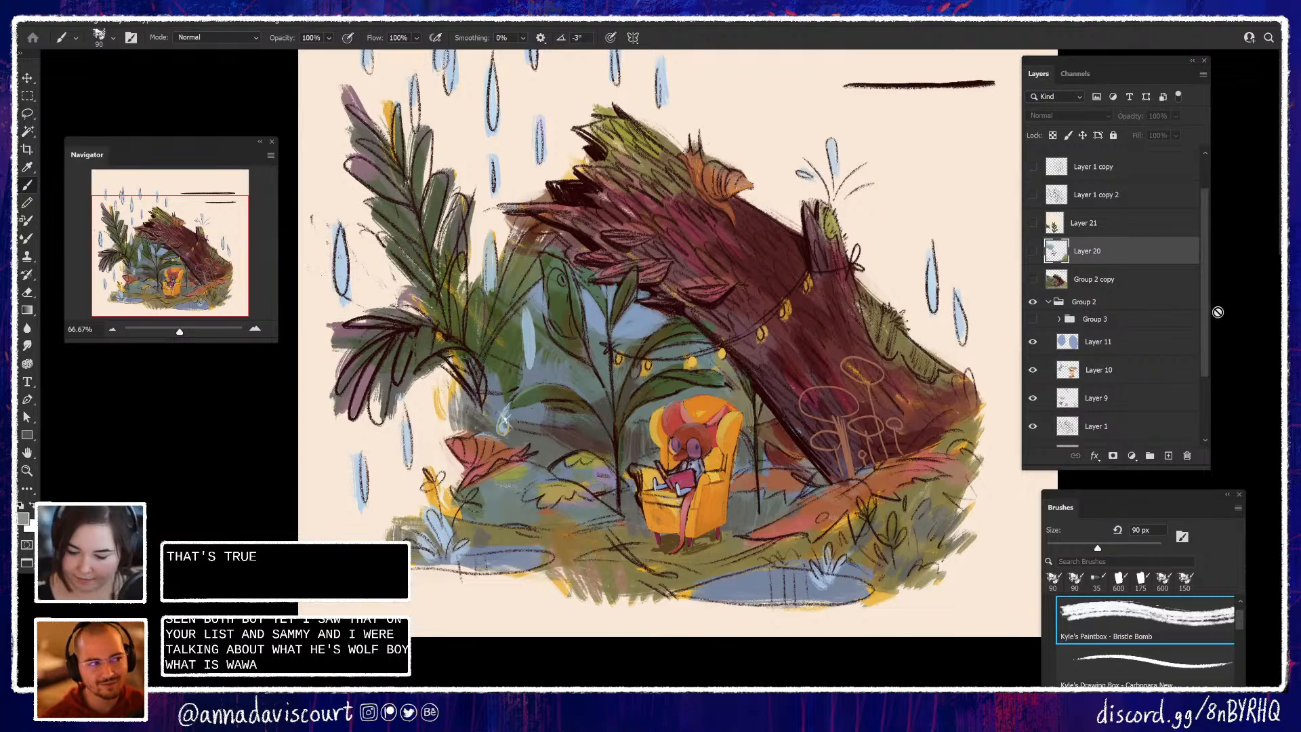
{"action": "scroll", "coordinate": [1201, 306], "scroll_direction": "up", "scroll_amount": 1}
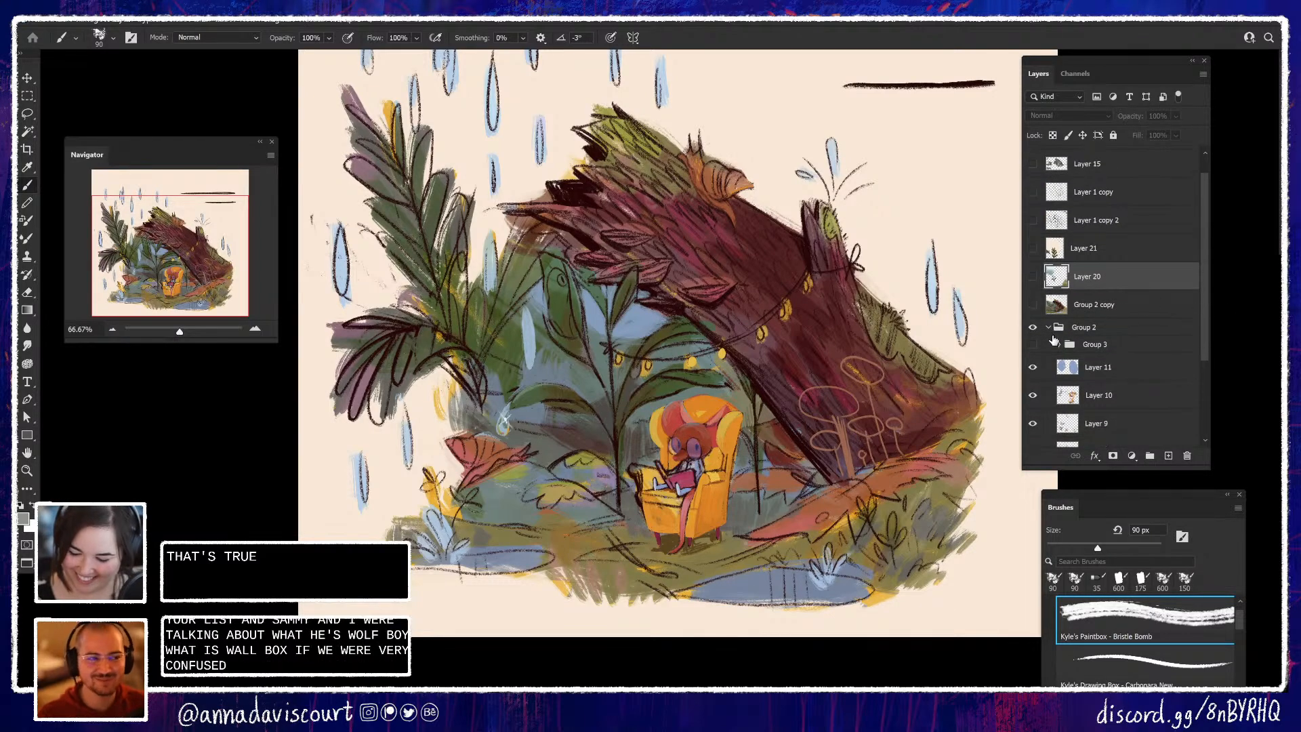
Compare the original sketch, the Group 3 version and the latest overpaint, leaving Group 3, Group 2 copy, Layer 20 and Layer 21 shown
{"action": "left_click", "coordinate": [1032, 344]}
{"action": "left_click_drag", "start_coordinate": [1032, 304], "coordinate": [1033, 248]}
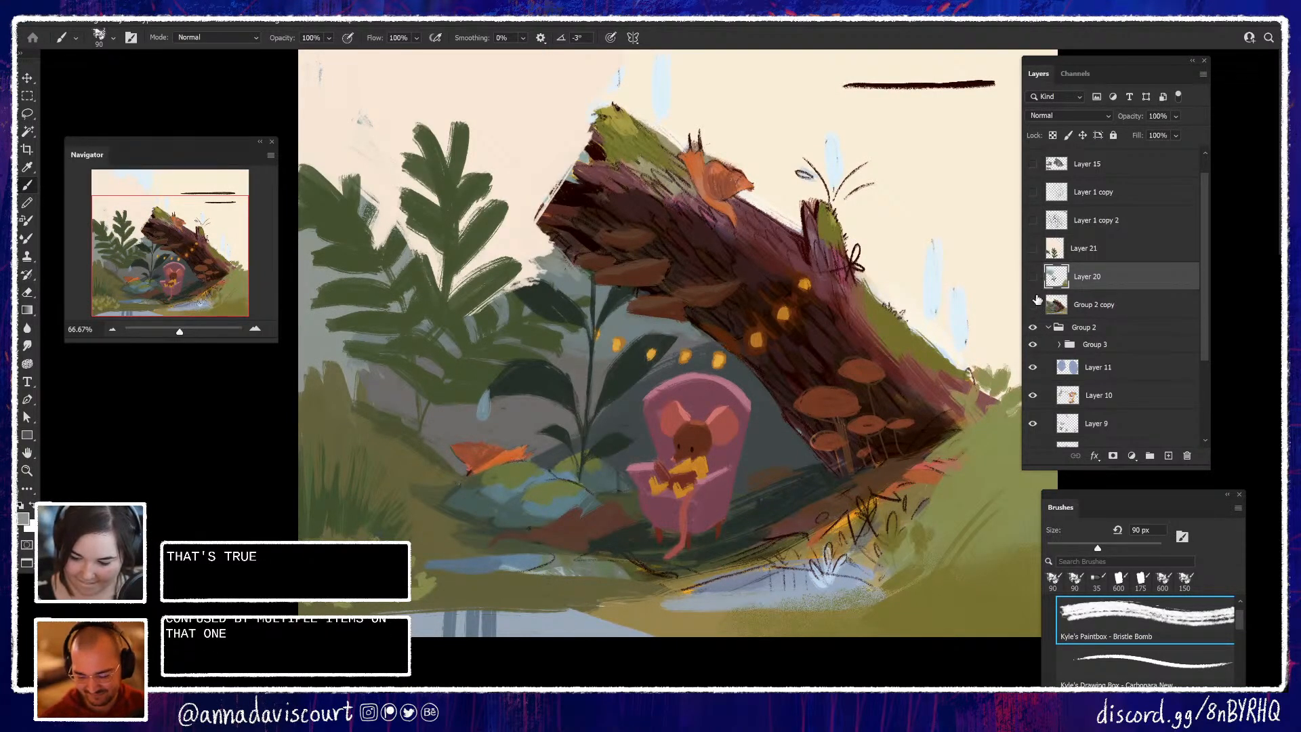
{"action": "left_click_drag", "start_coordinate": [1032, 248], "coordinate": [1032, 304]}
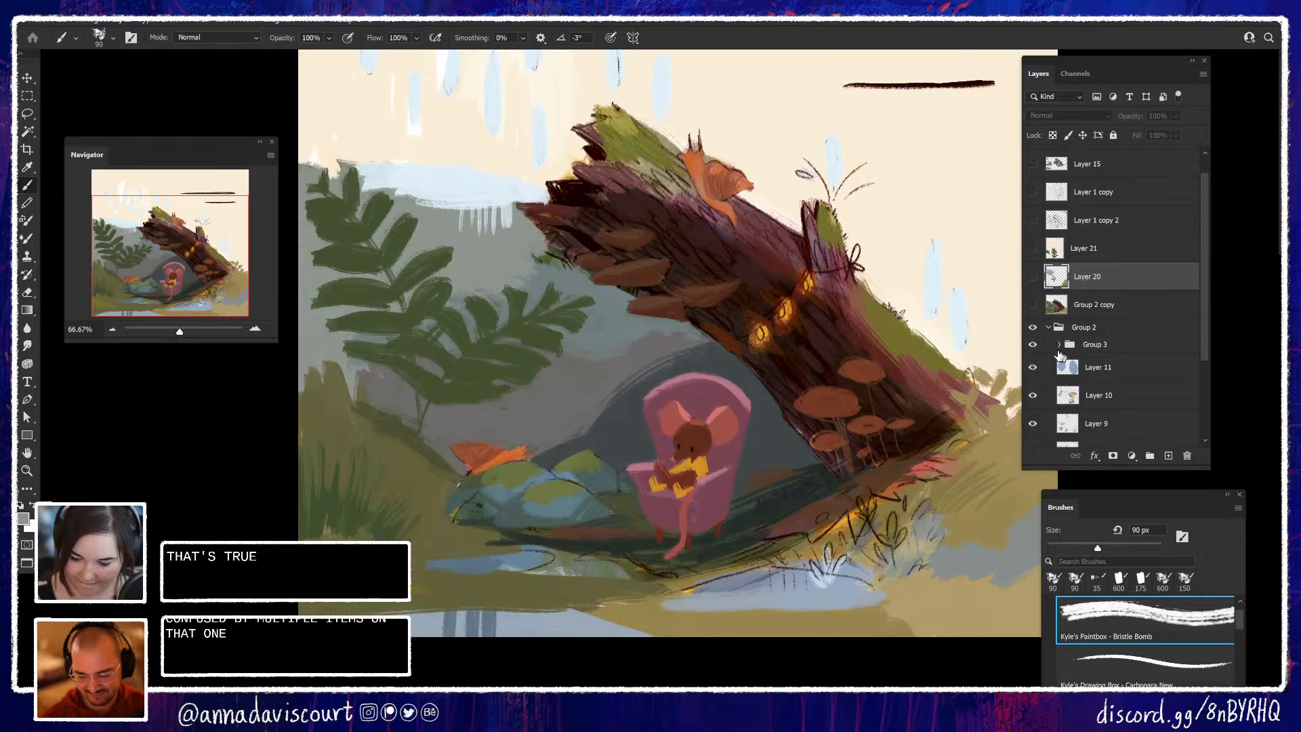
{"action": "left_click", "coordinate": [1032, 344]}
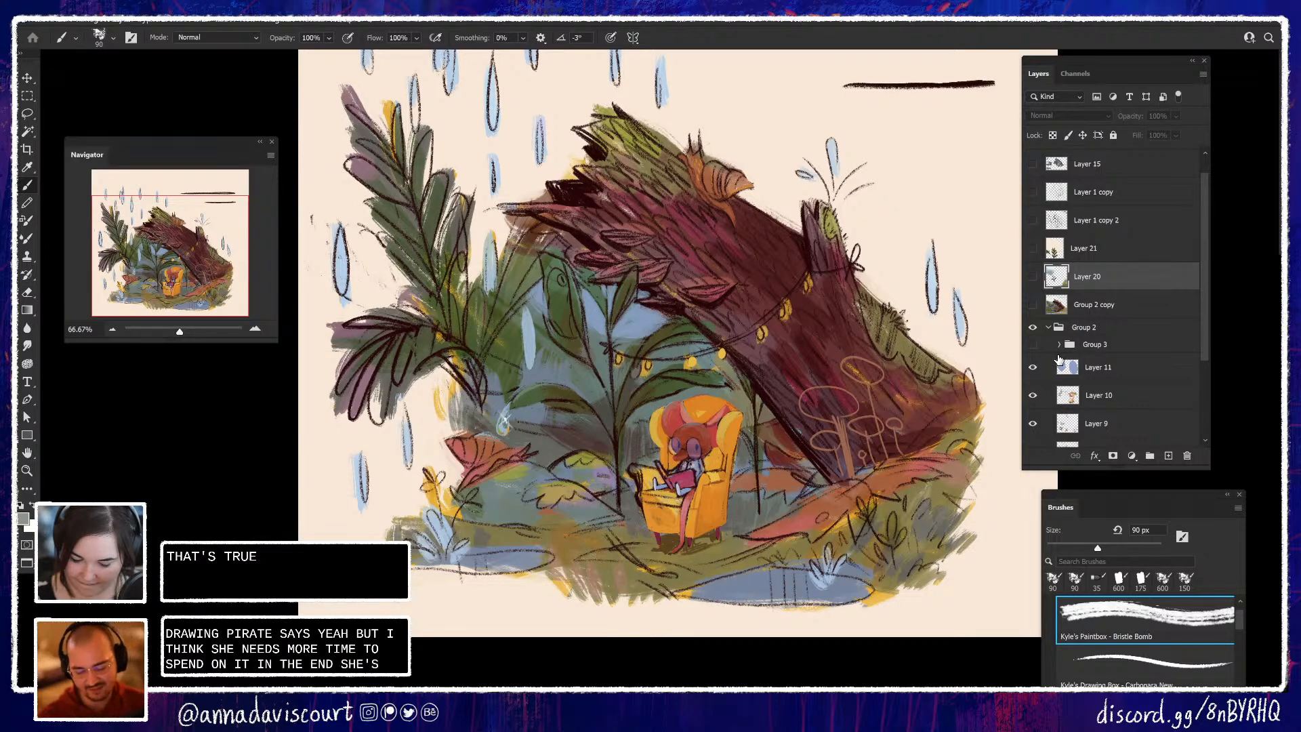
{"action": "left_click", "coordinate": [1031, 346]}
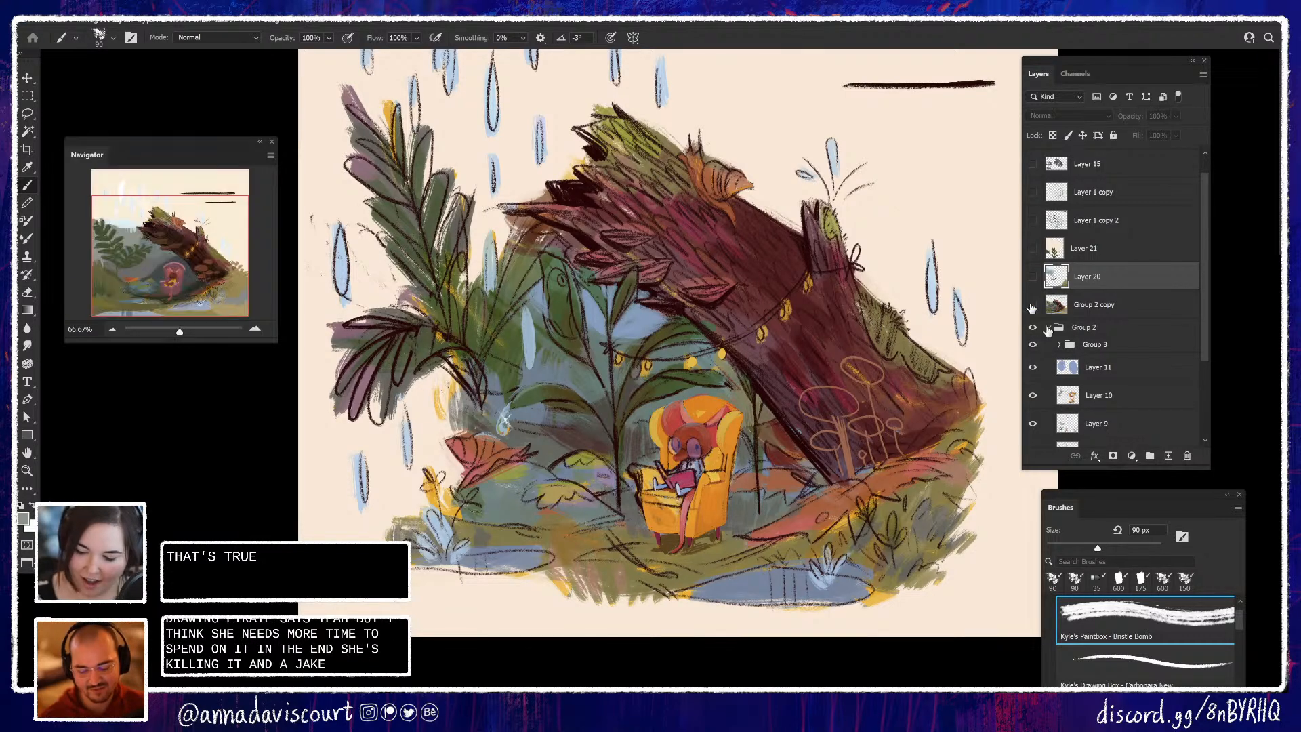
{"action": "left_click_drag", "start_coordinate": [1032, 305], "coordinate": [1033, 248]}
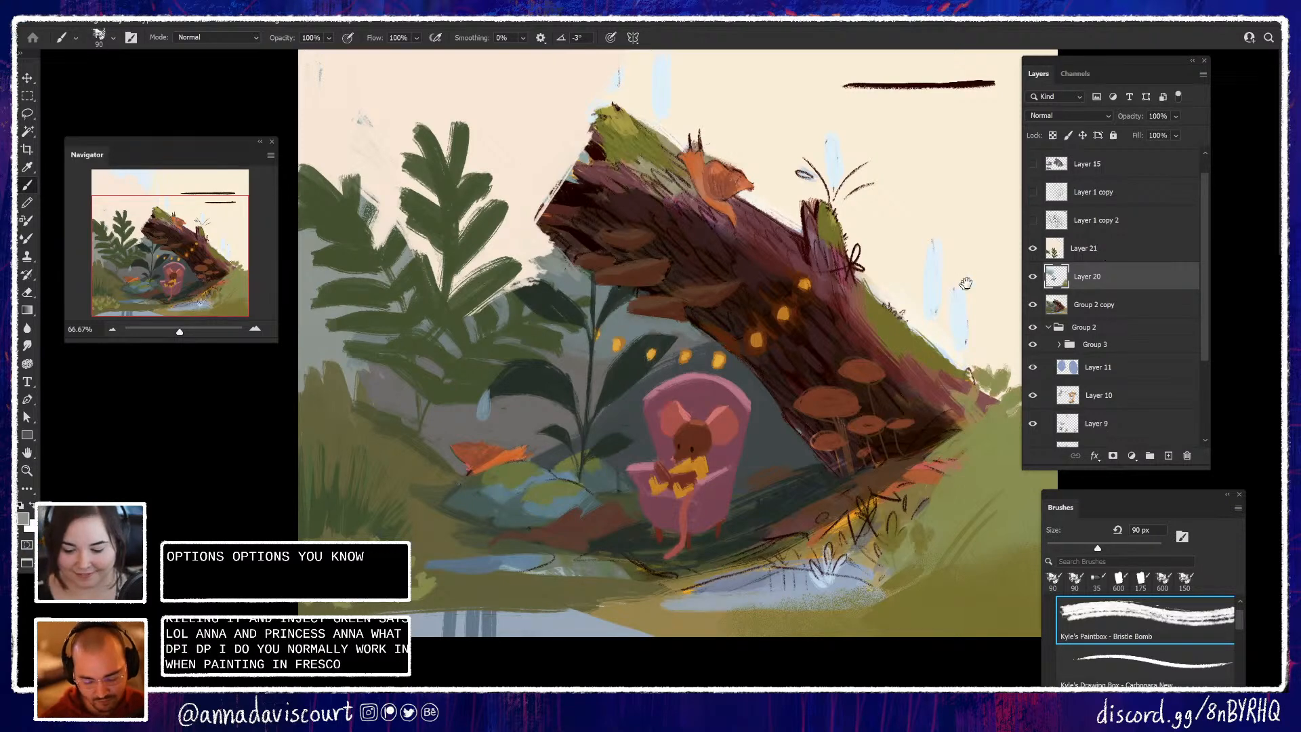
Compare the painting with and without Layer 20, and touch up the string lights on that layer in sampled orange
{"action": "mouse_move", "coordinate": [960, 281]}
{"action": "left_mouse_down"}
{"action": "mouse_move", "coordinate": [952, 377]}
{"action": "mouse_move", "coordinate": [941, 366]}
{"action": "left_mouse_up"}
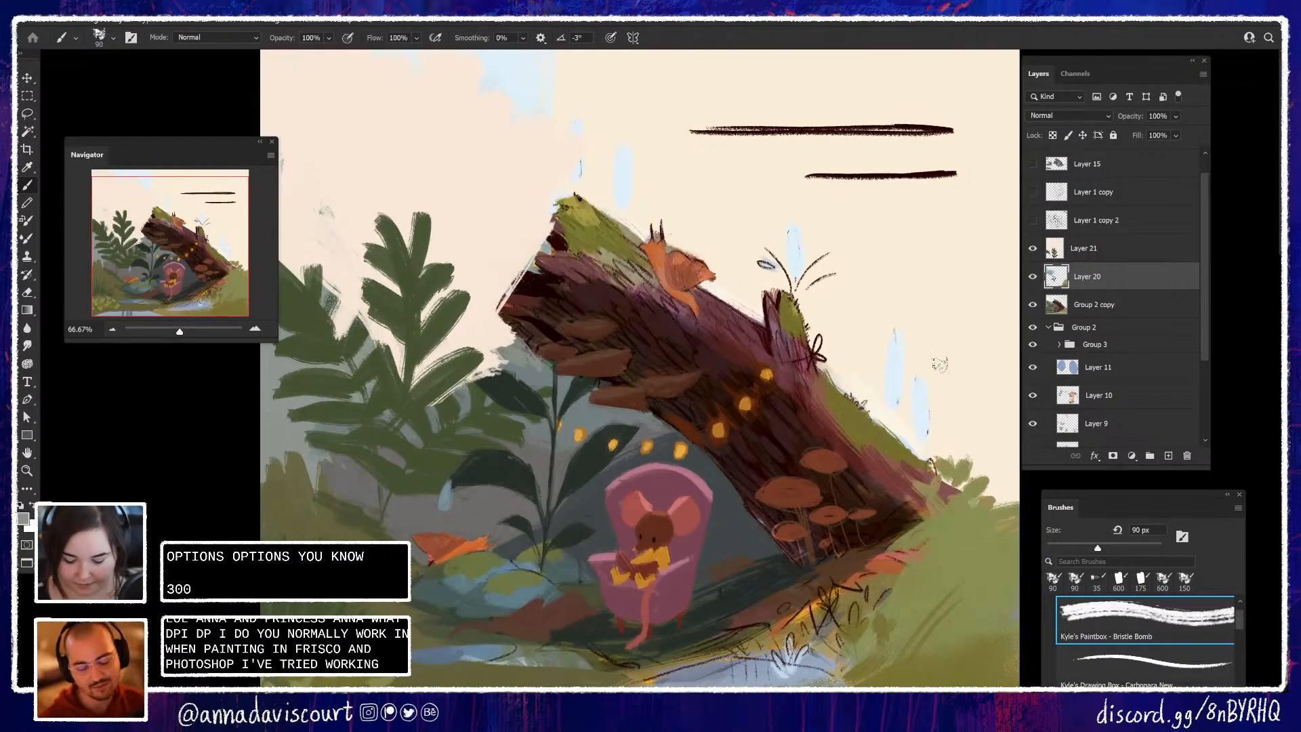
{"action": "left_click", "coordinate": [1033, 277]}
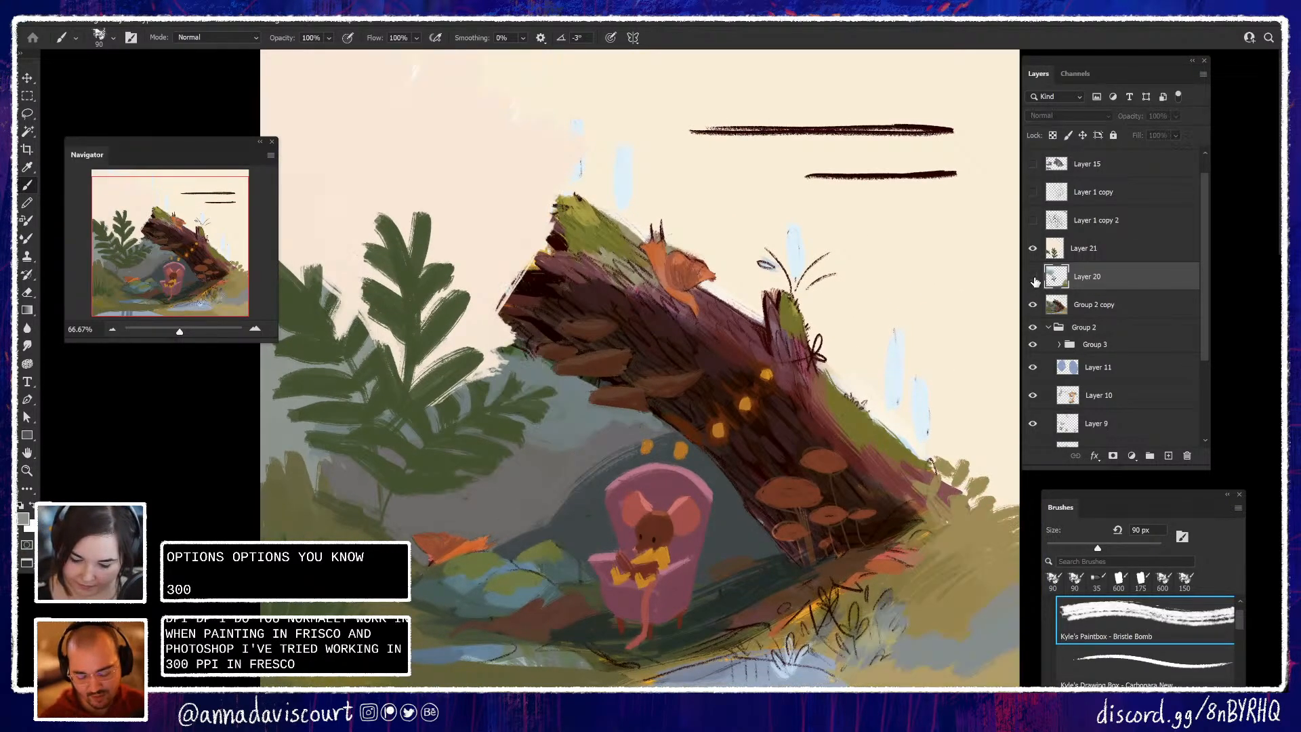
{"action": "left_click", "coordinate": [1033, 277]}
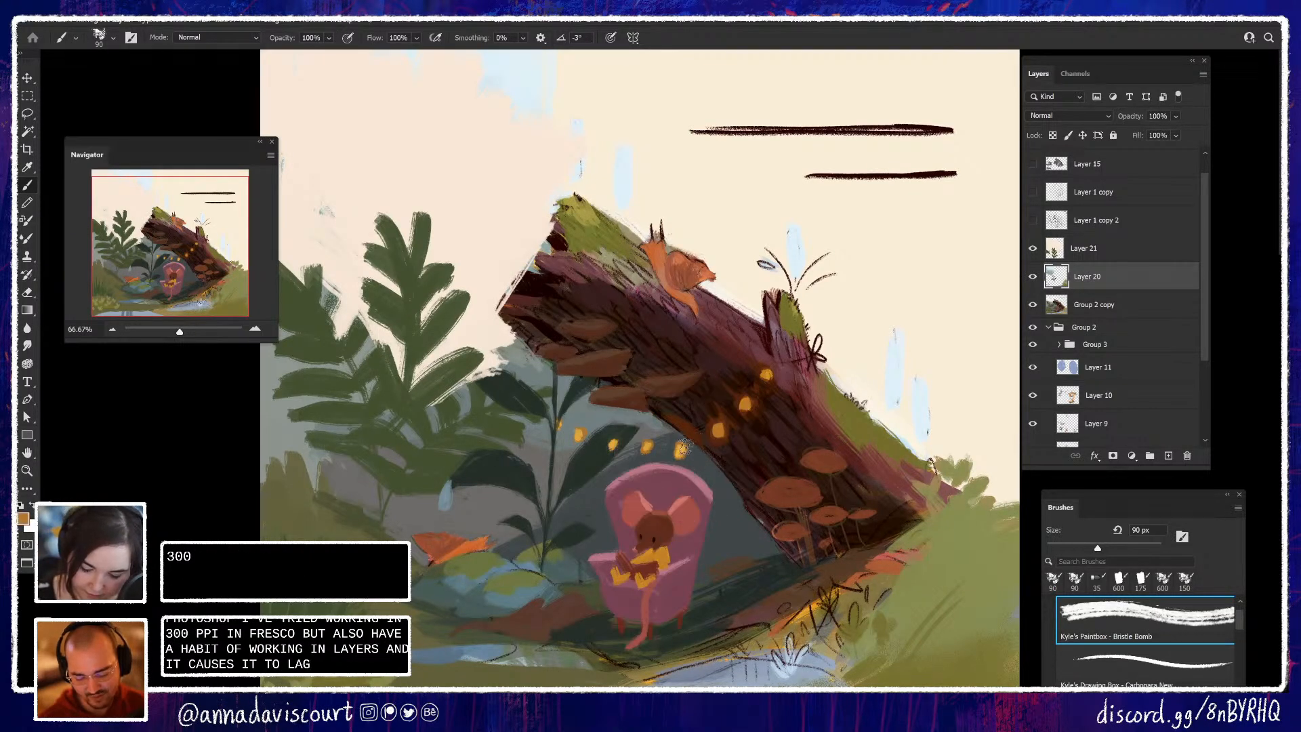
{"action": "left_click", "coordinate": [686, 447], "text": "alt"}
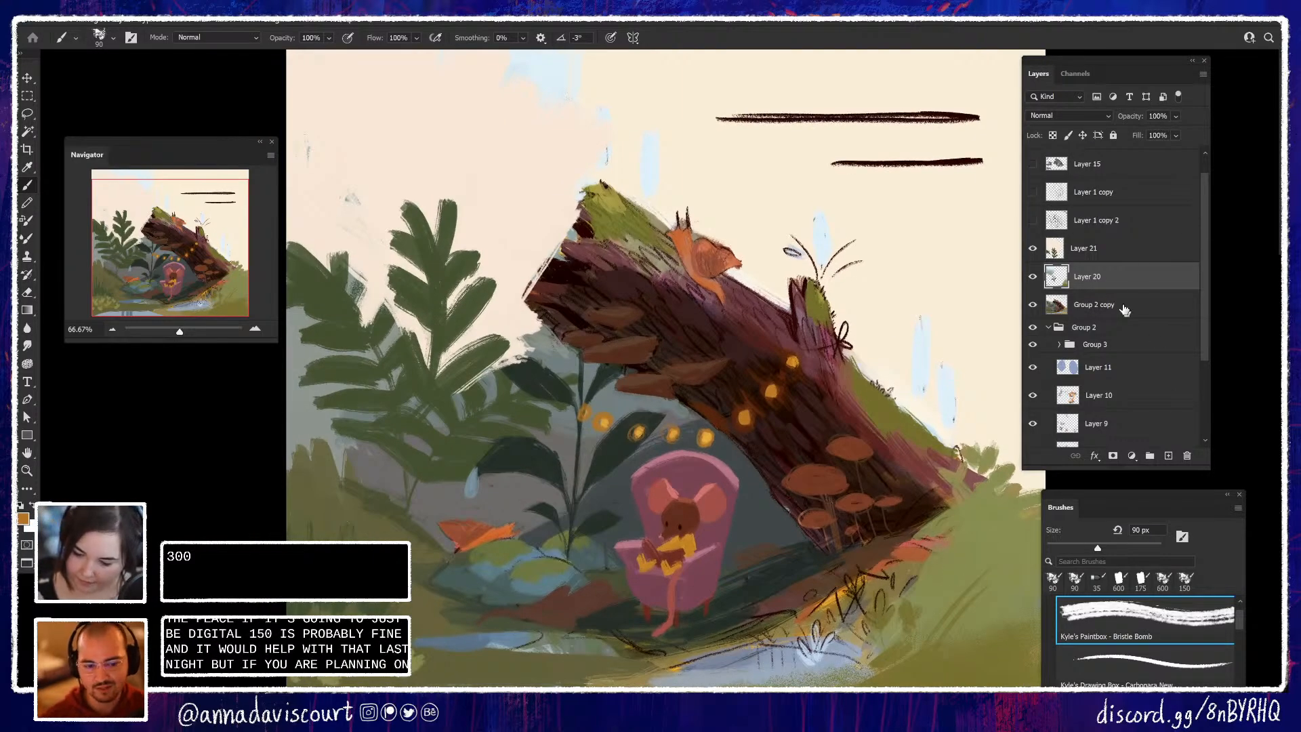
On a new layer above Layer 21, outline the armchair's side and the mouse's head and glasses in dark brown with the 35 px Carbonara New brush
{"action": "left_click", "coordinate": [1118, 251]}
{"action": "left_click", "coordinate": [1168, 455]}
{"action": "left_click", "coordinate": [1145, 660]}
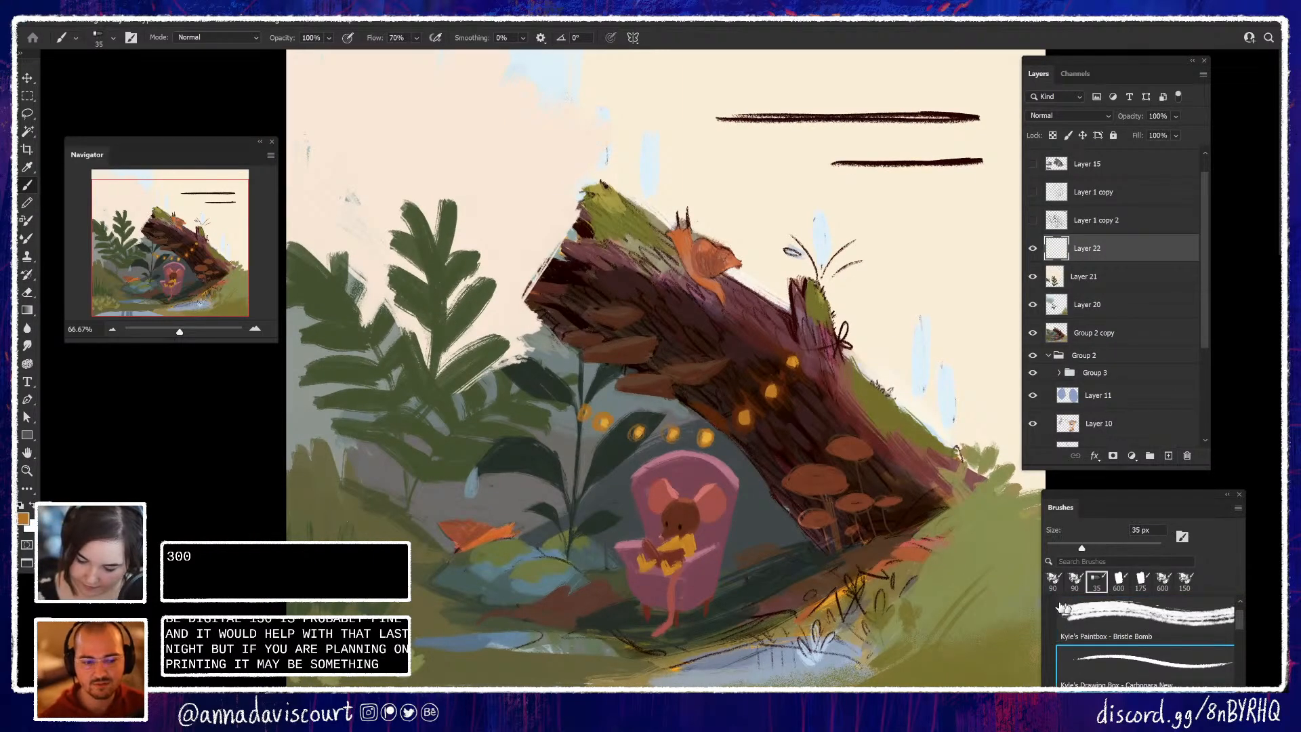
{"action": "left_click", "coordinate": [683, 527], "text": "alt"}
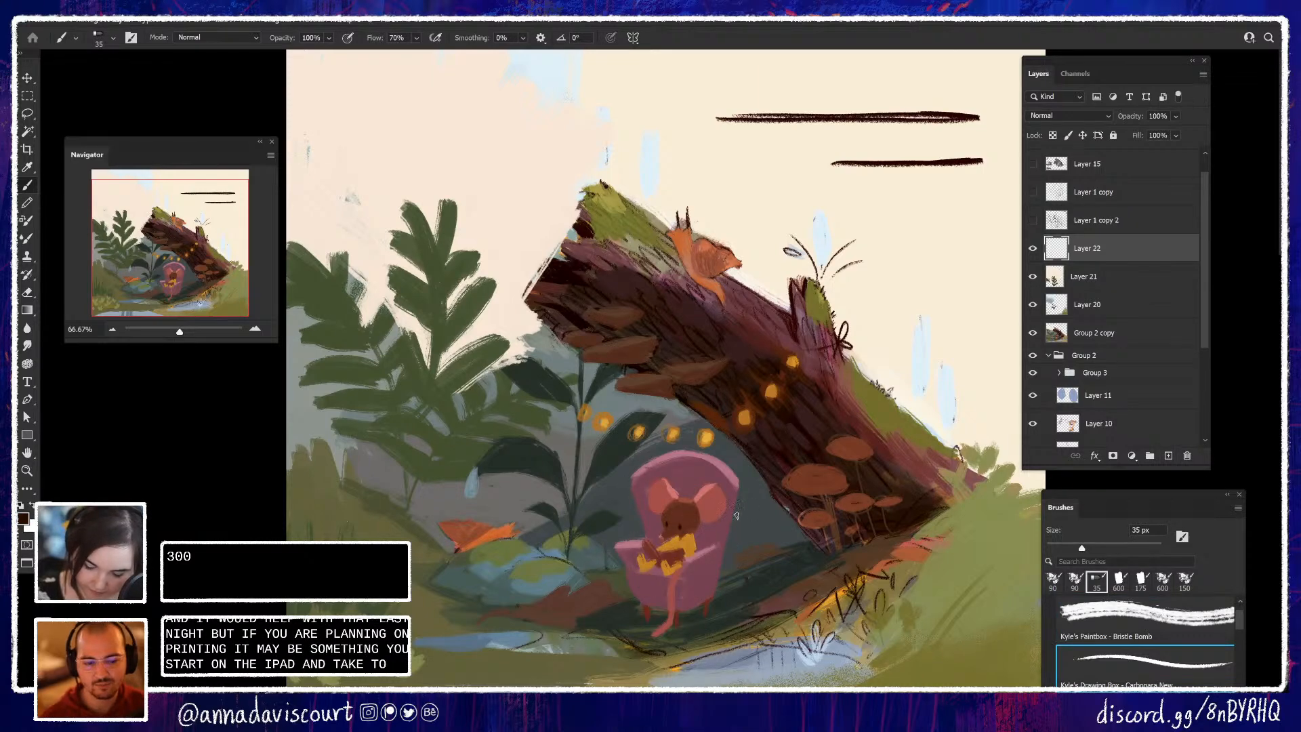
{"action": "left_click_drag", "start_coordinate": [738, 499], "coordinate": [719, 586]}
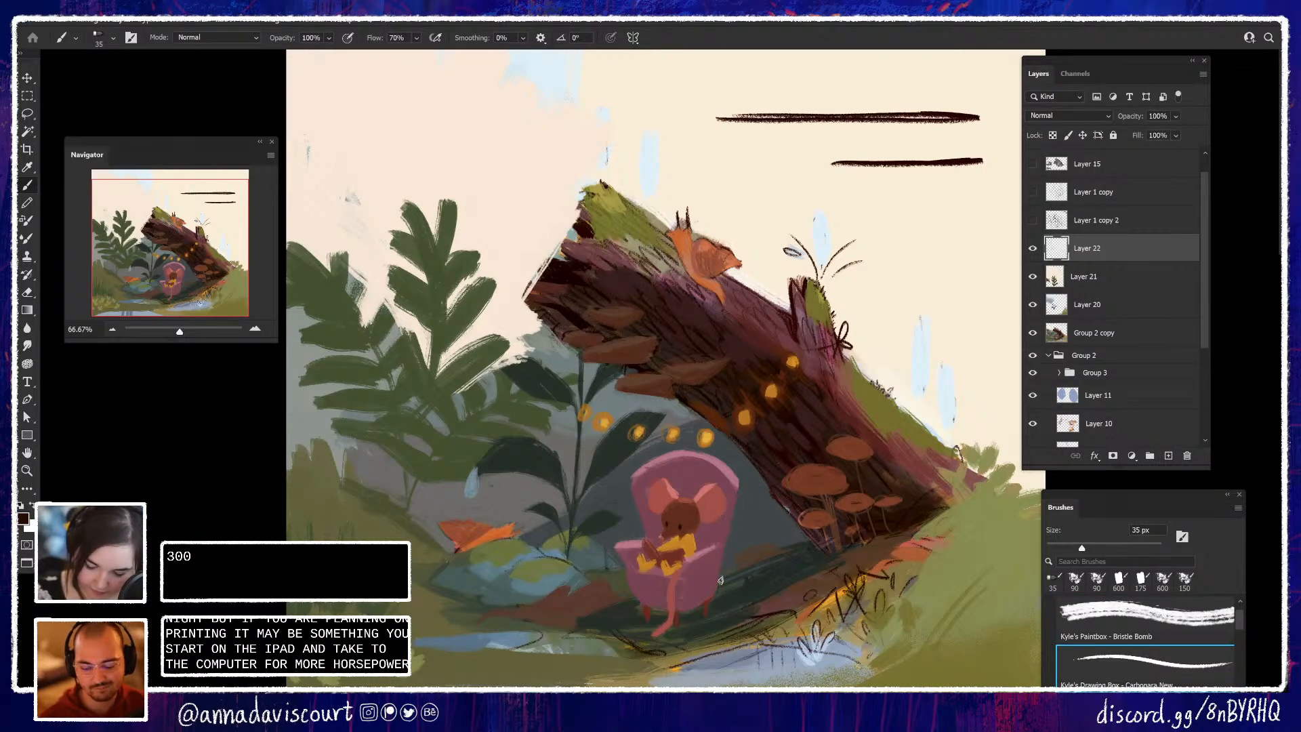
{"action": "left_click_drag", "start_coordinate": [732, 526], "coordinate": [719, 581]}
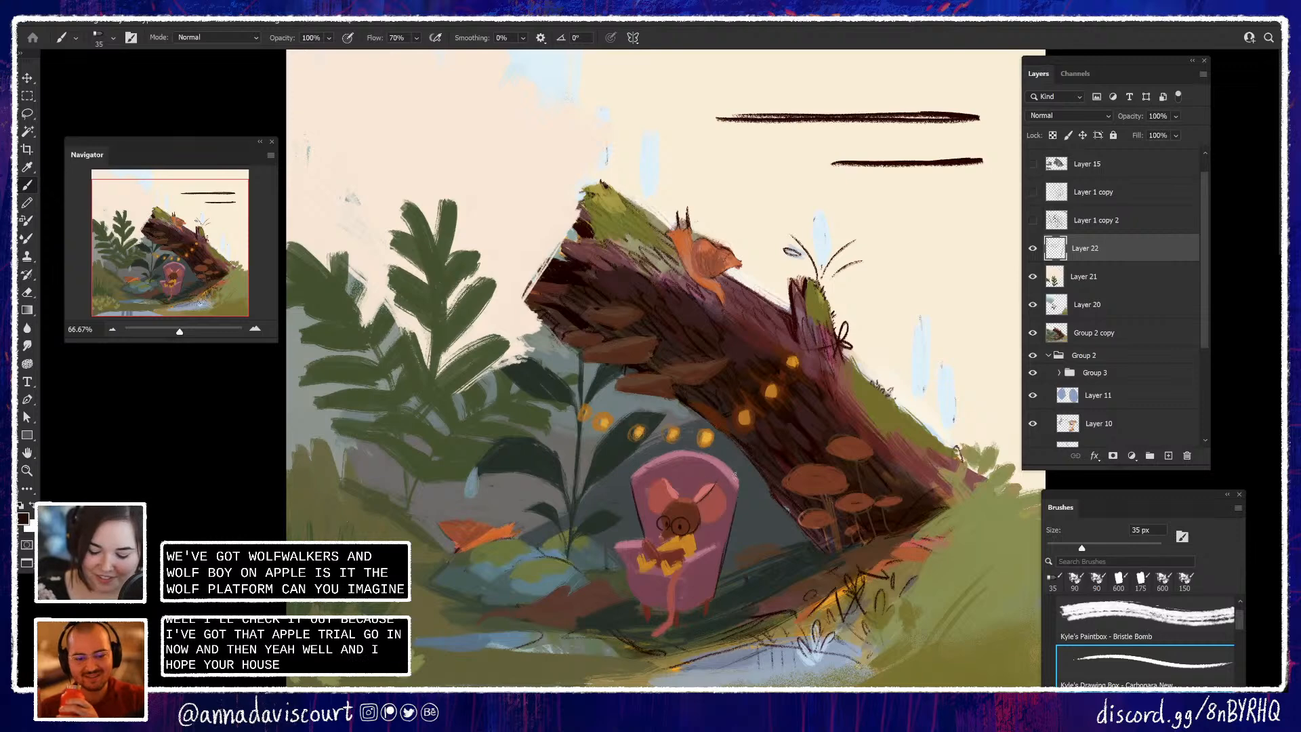
{"action": "left_click_drag", "start_coordinate": [695, 501], "coordinate": [719, 481]}
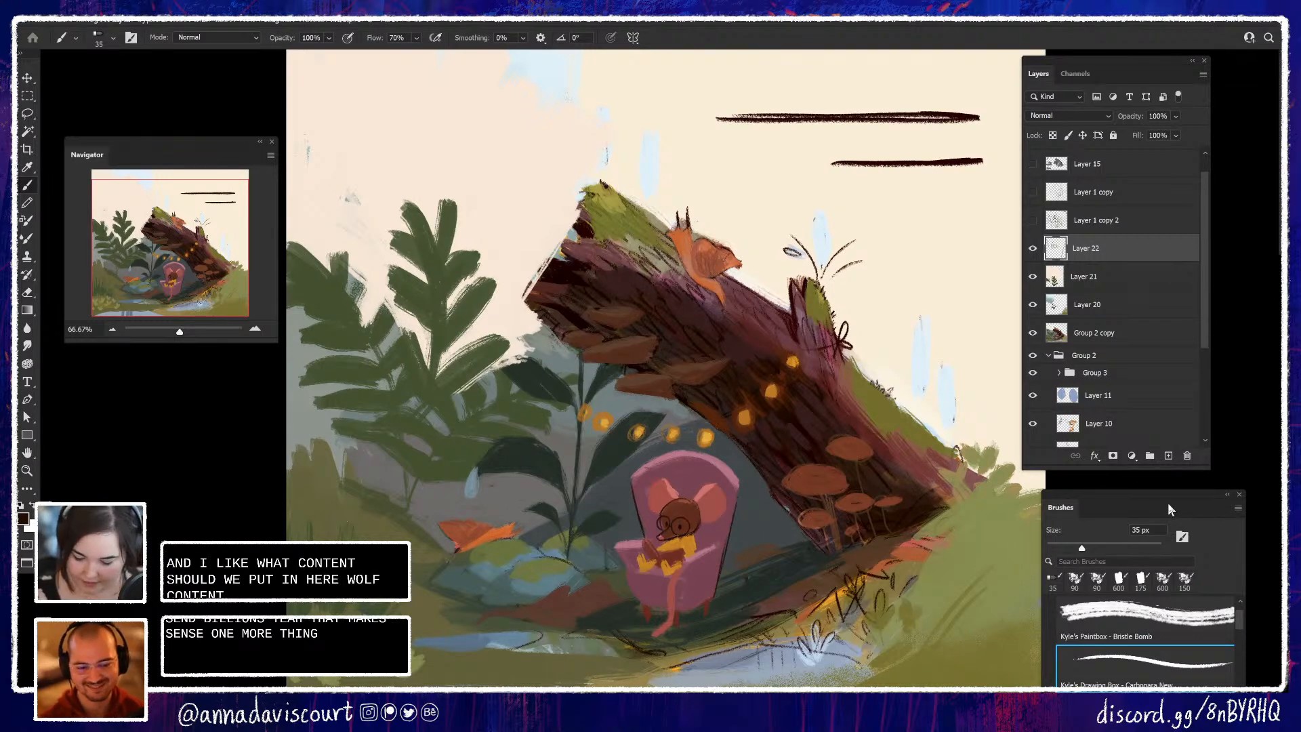
Compare the mouse and armchair with and without the Layer 22 line work, leaving it shown
{"action": "left_click", "coordinate": [1034, 249]}
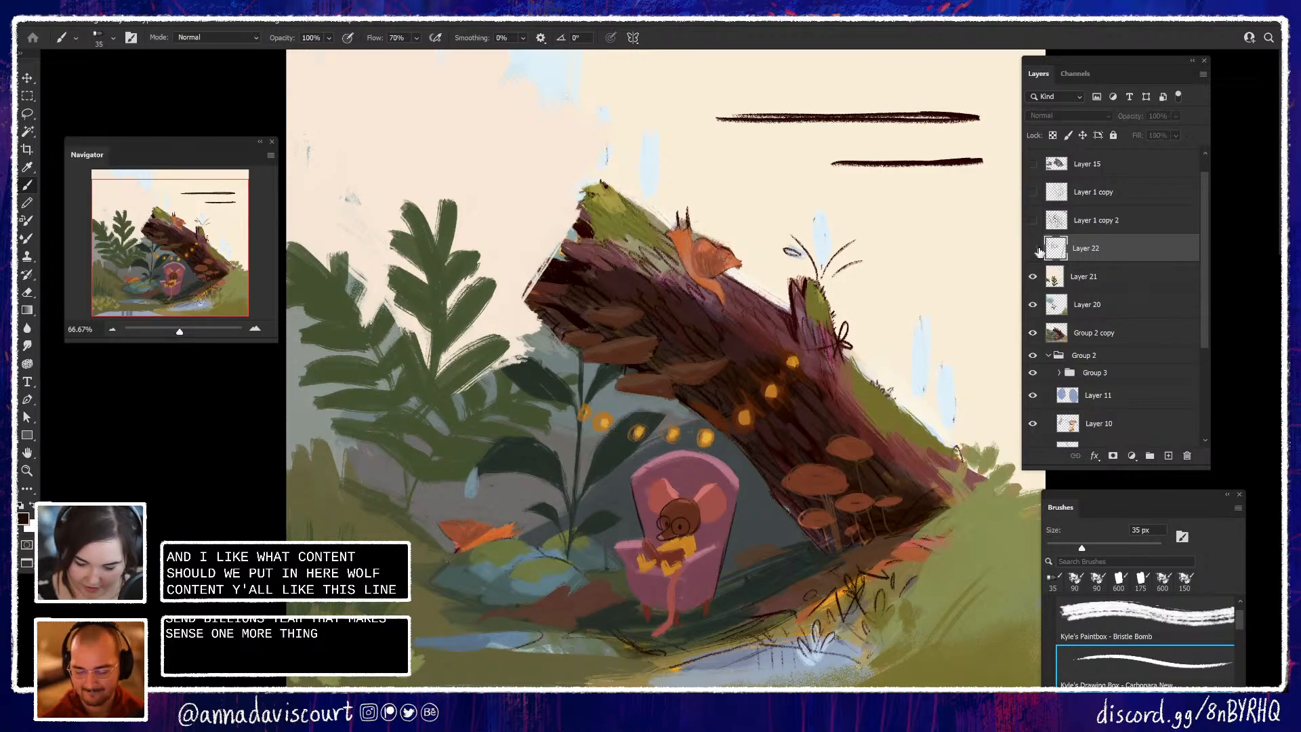
{"action": "left_click", "coordinate": [1033, 250]}
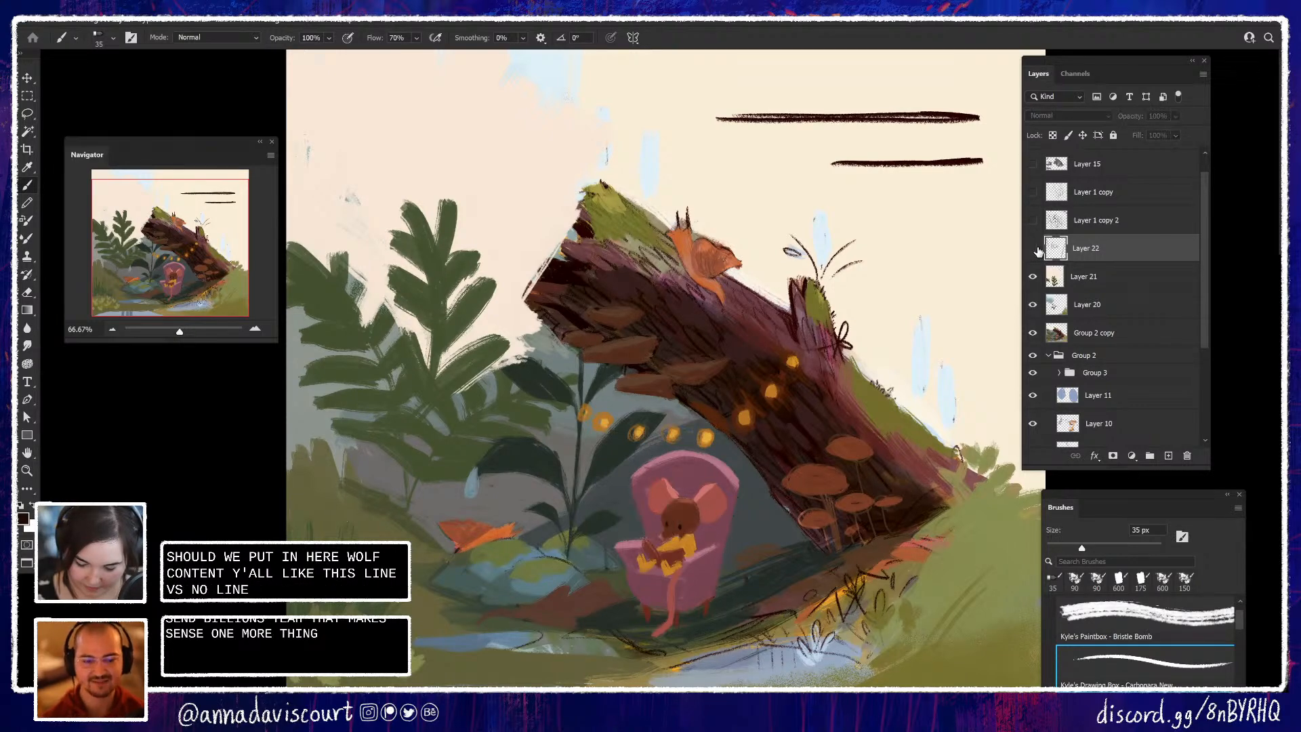
{"action": "left_click", "coordinate": [1033, 250]}
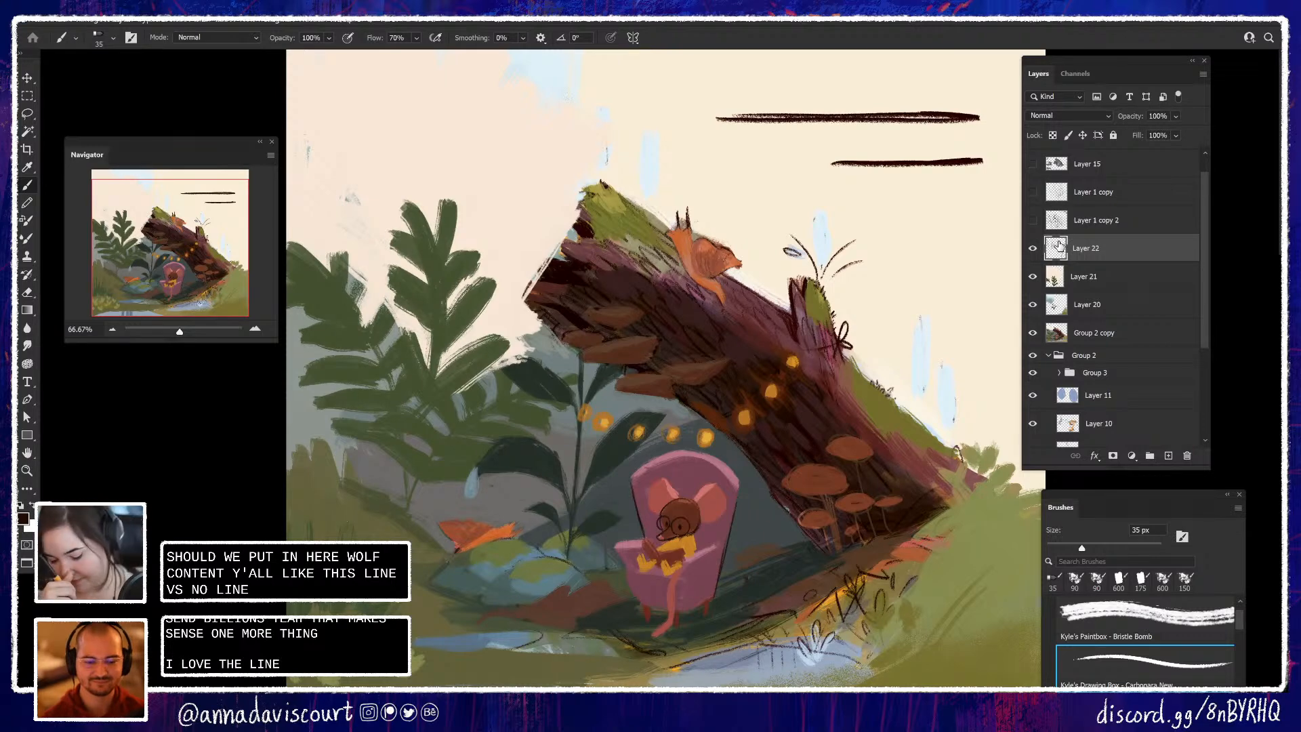
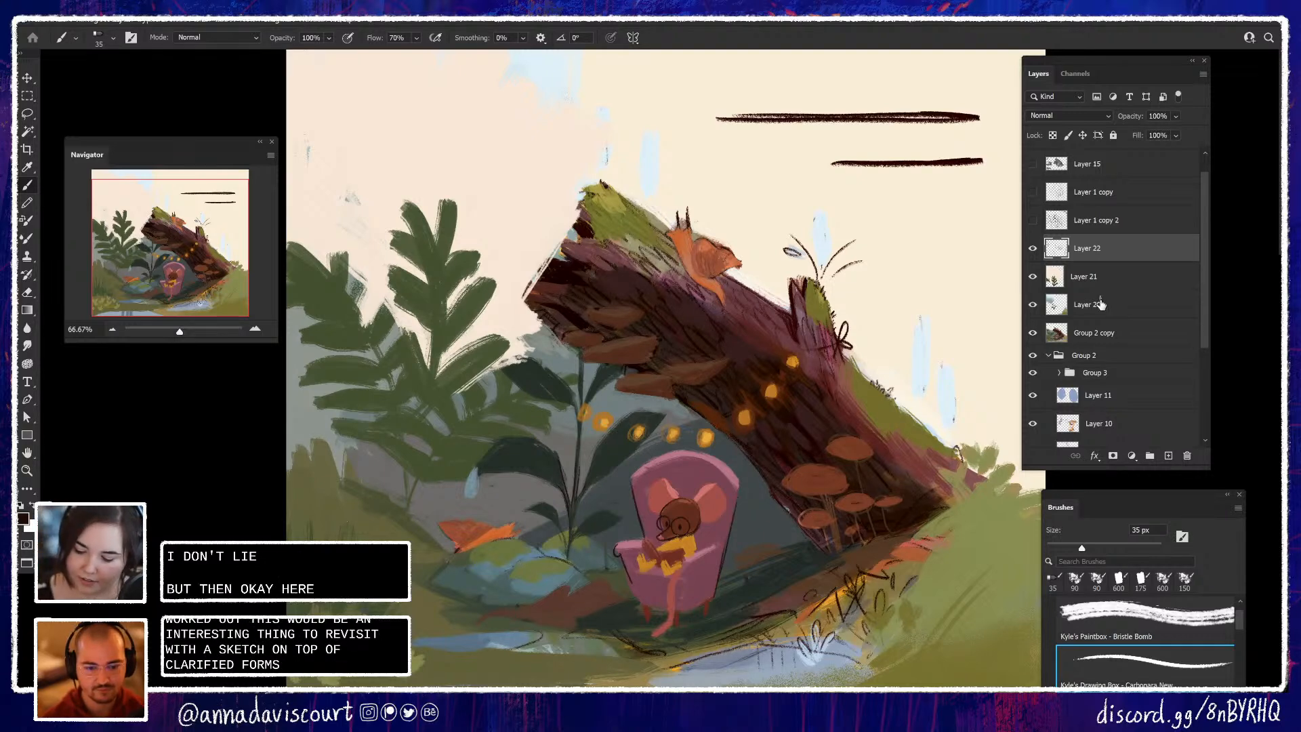
Outline the top of the armchair's back in dark brown on Layer 22, and retouch the chair's side on Layer 21 in sampled mauve
{"action": "key", "text": "alt+bracketleft"}
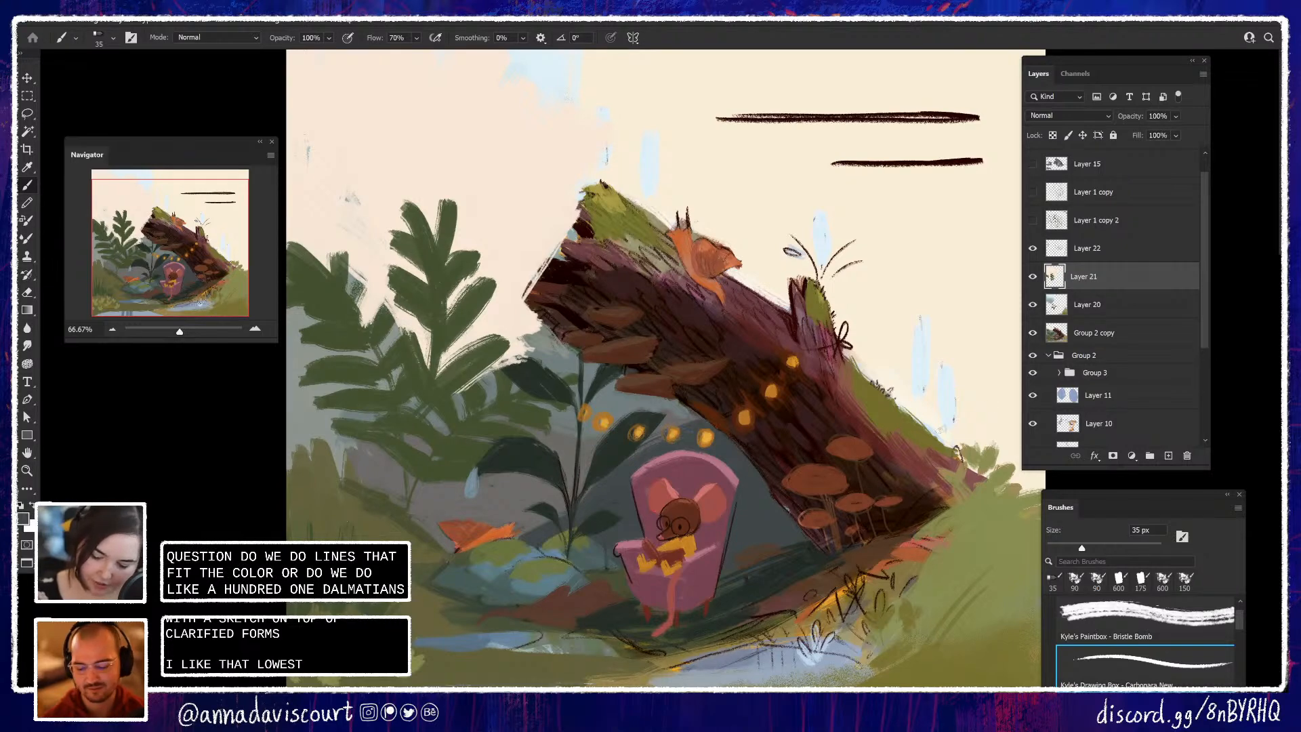
{"action": "key", "text": "alt+bracketright"}
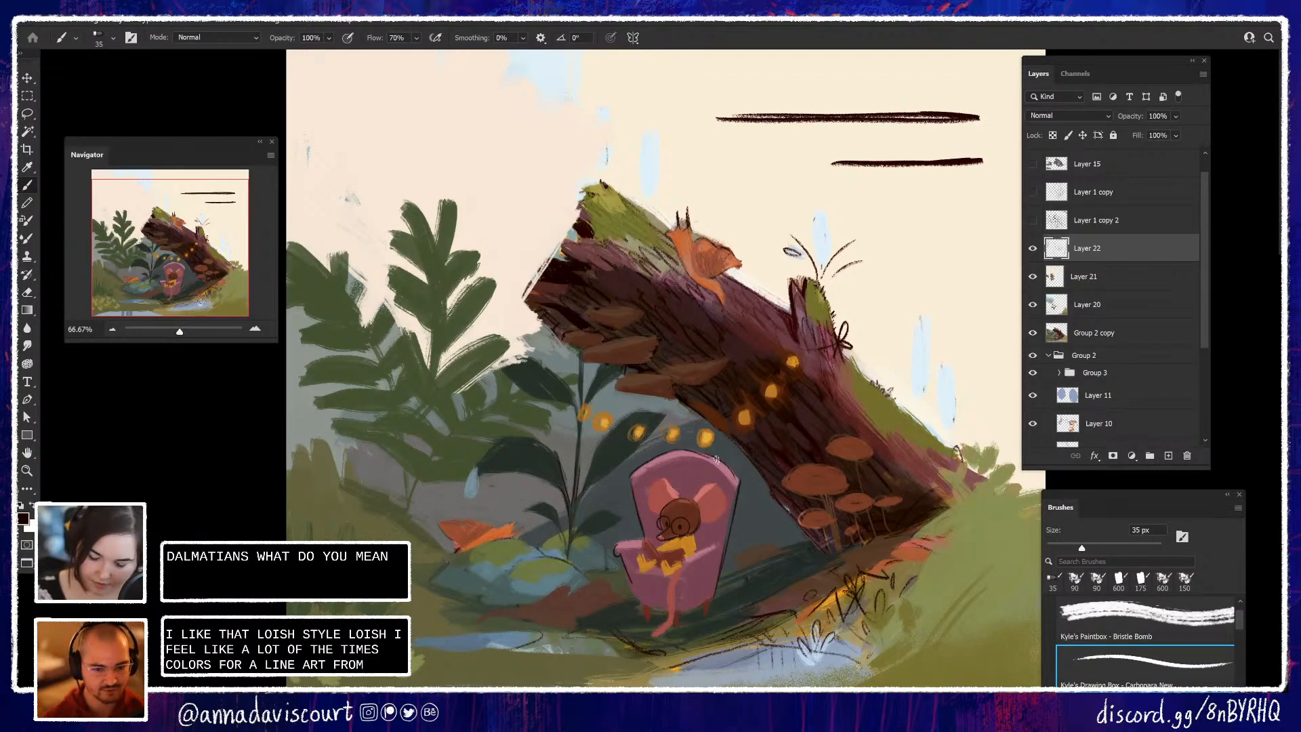
{"action": "left_click_drag", "start_coordinate": [693, 451], "coordinate": [737, 478]}
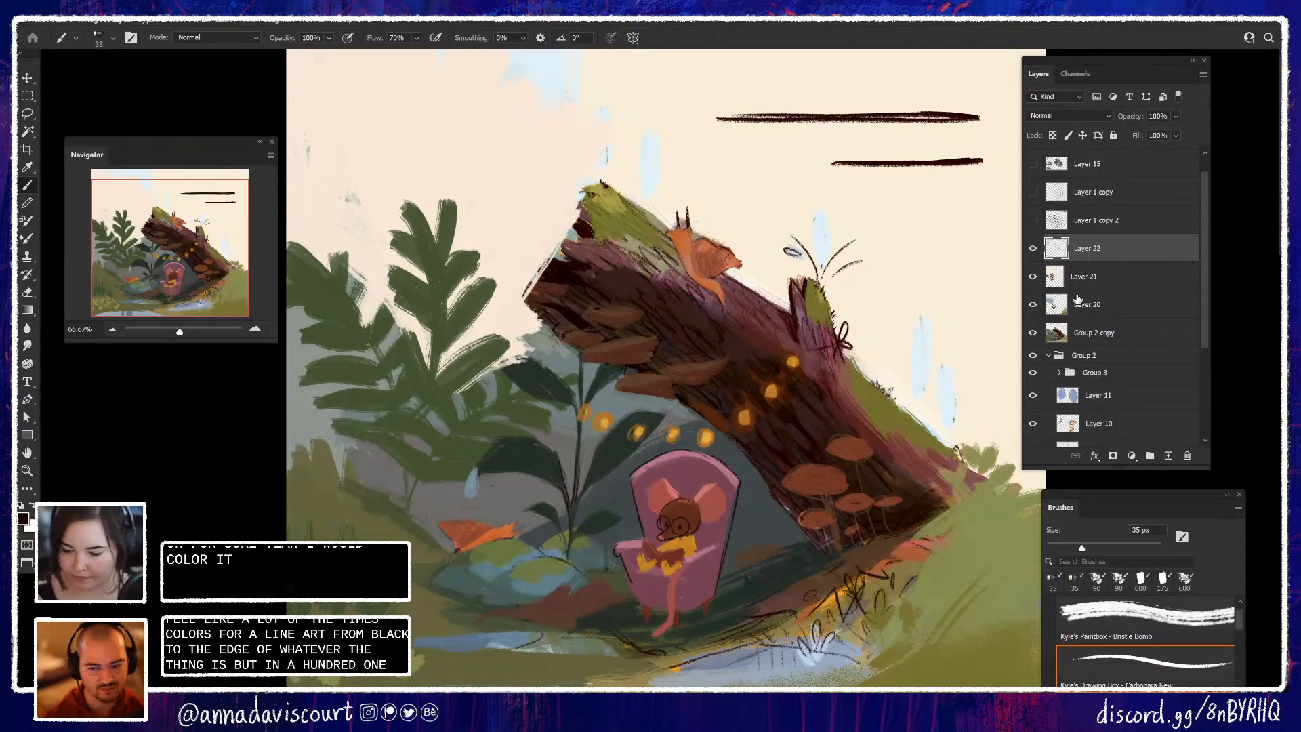
{"action": "key", "text": "alt+bracketleft"}
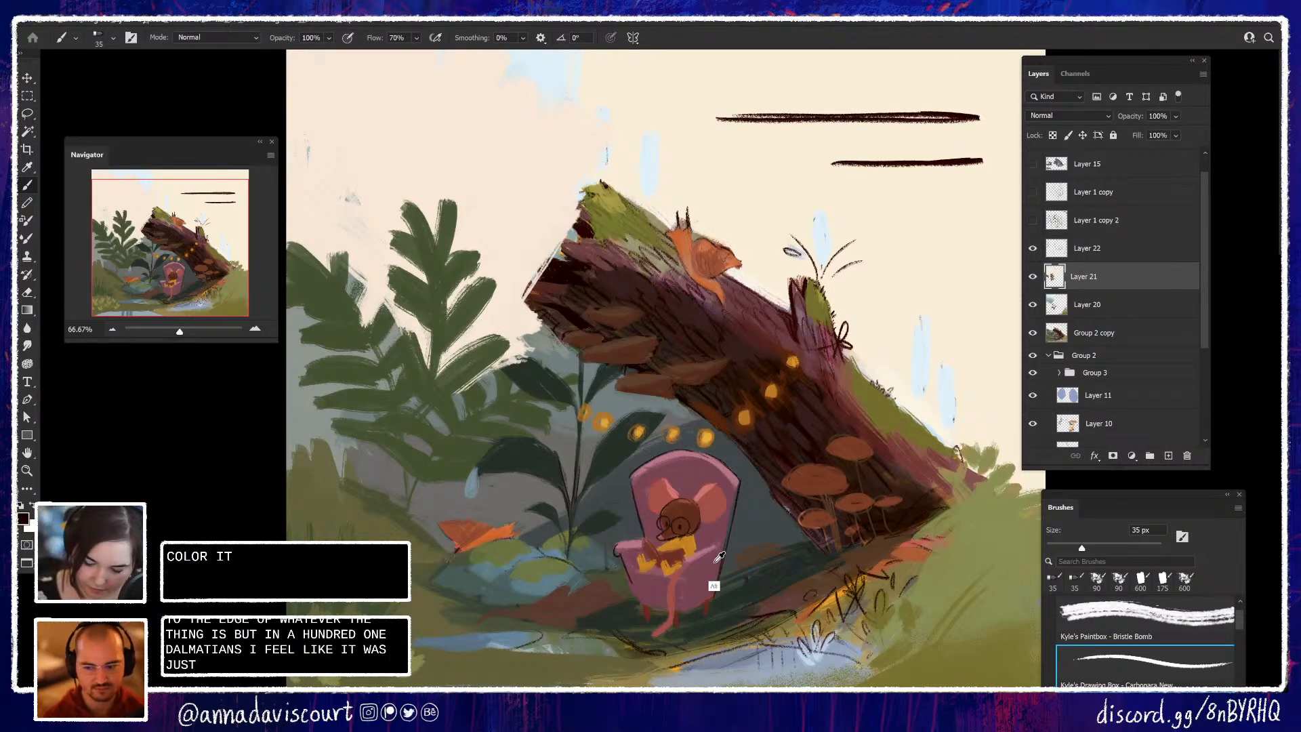
{"action": "left_click_drag", "start_coordinate": [726, 548], "coordinate": [718, 592]}
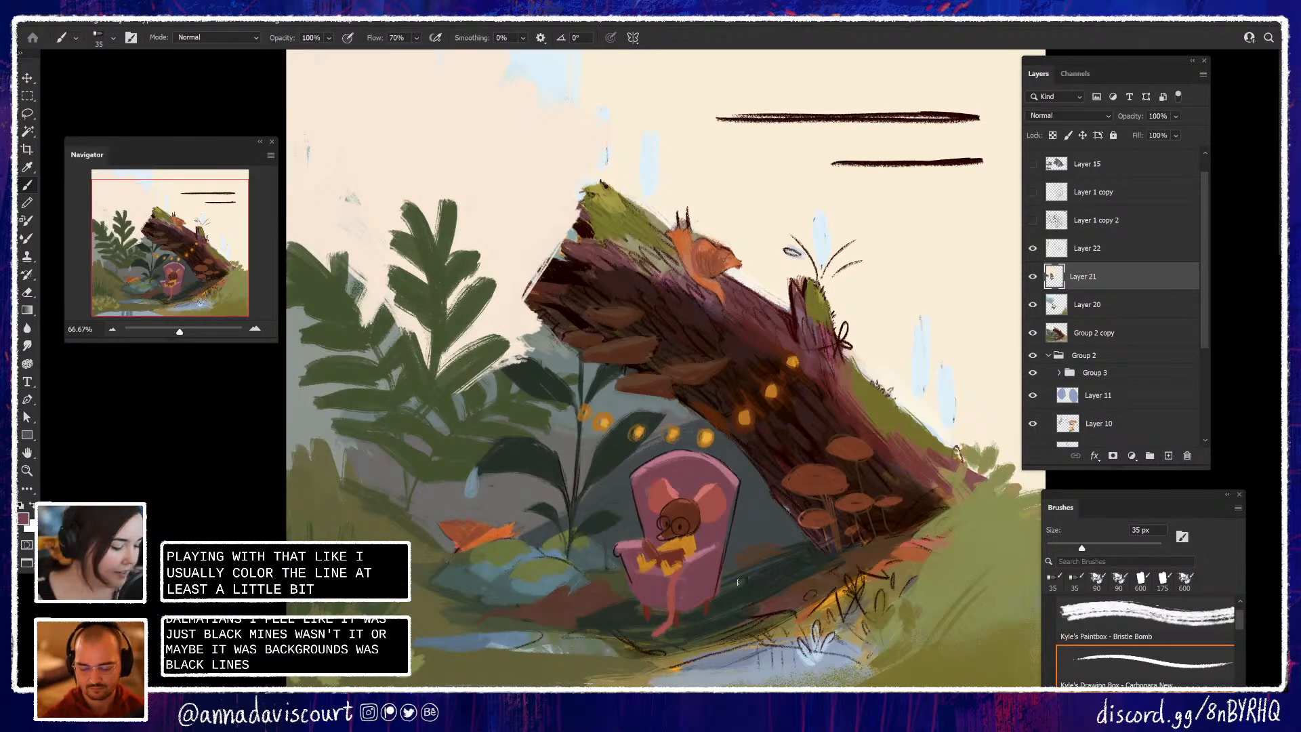
Circle the area beside the armchair where colour and outline do not meet with a mauve stroke, and undo the stroke
{"action": "key", "text": "ctrl+plus"}
{"action": "left_click_drag", "start_coordinate": [844, 560], "coordinate": [887, 402]}
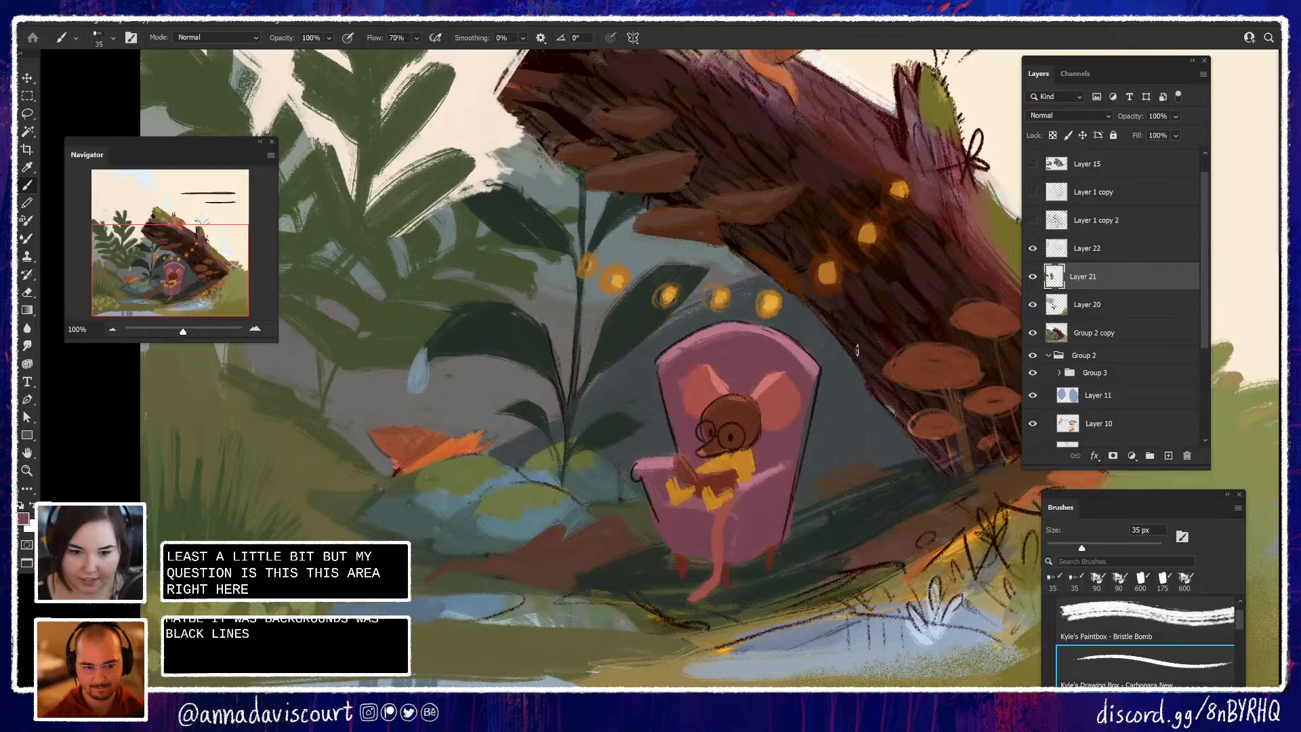
{"action": "key", "text": "ctrl+plus"}
{"action": "left_click_drag", "start_coordinate": [985, 567], "coordinate": [766, 379]}
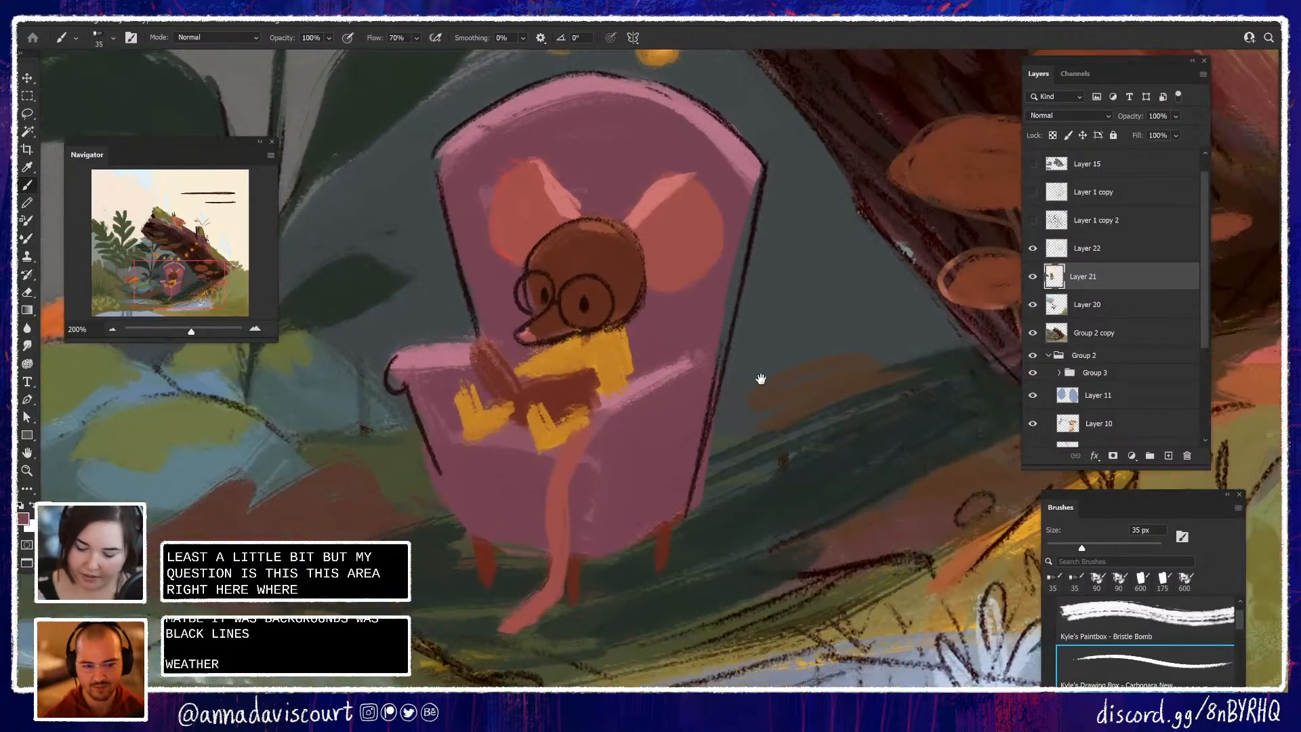
{"action": "mouse_move", "coordinate": [790, 305]}
{"action": "left_mouse_down"}
{"action": "mouse_move", "coordinate": [682, 296]}
{"action": "mouse_move", "coordinate": [741, 485]}
{"action": "left_mouse_up"}
{"action": "left_click_drag", "start_coordinate": [764, 435], "coordinate": [805, 170]}
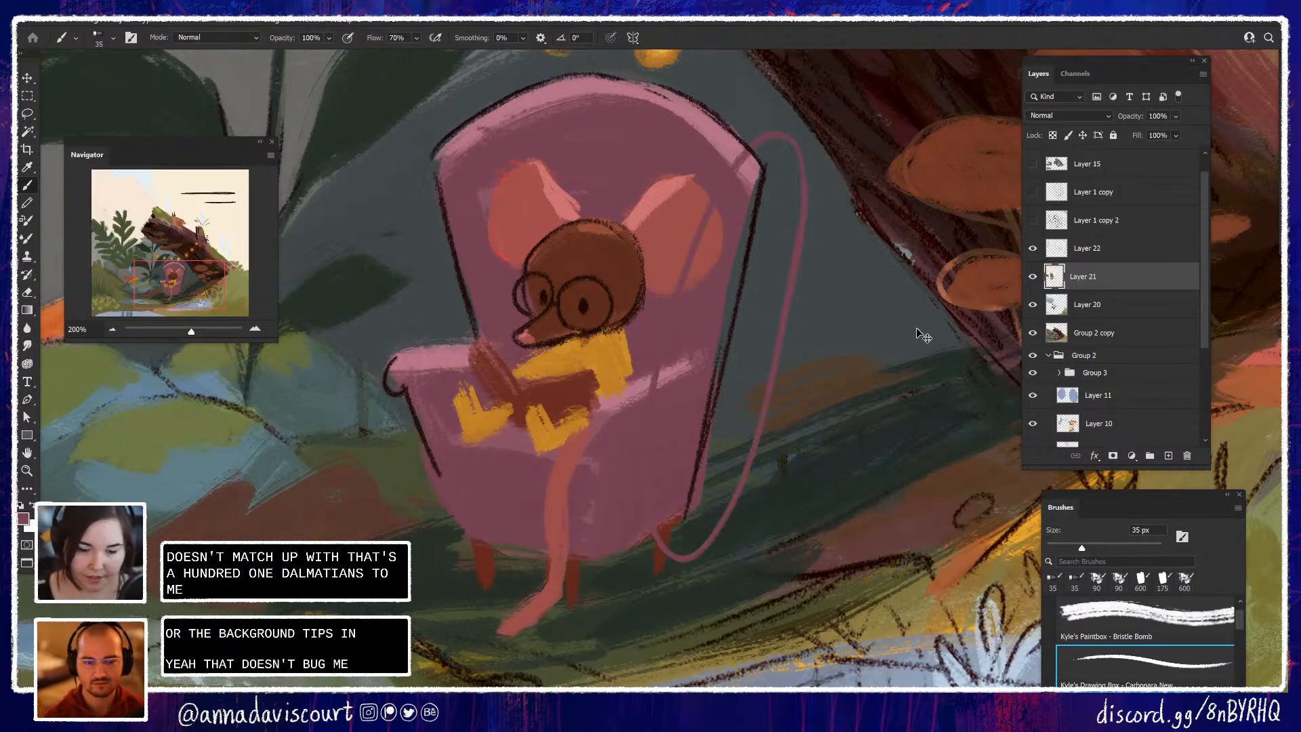
{"action": "key", "text": "ctrl+z"}
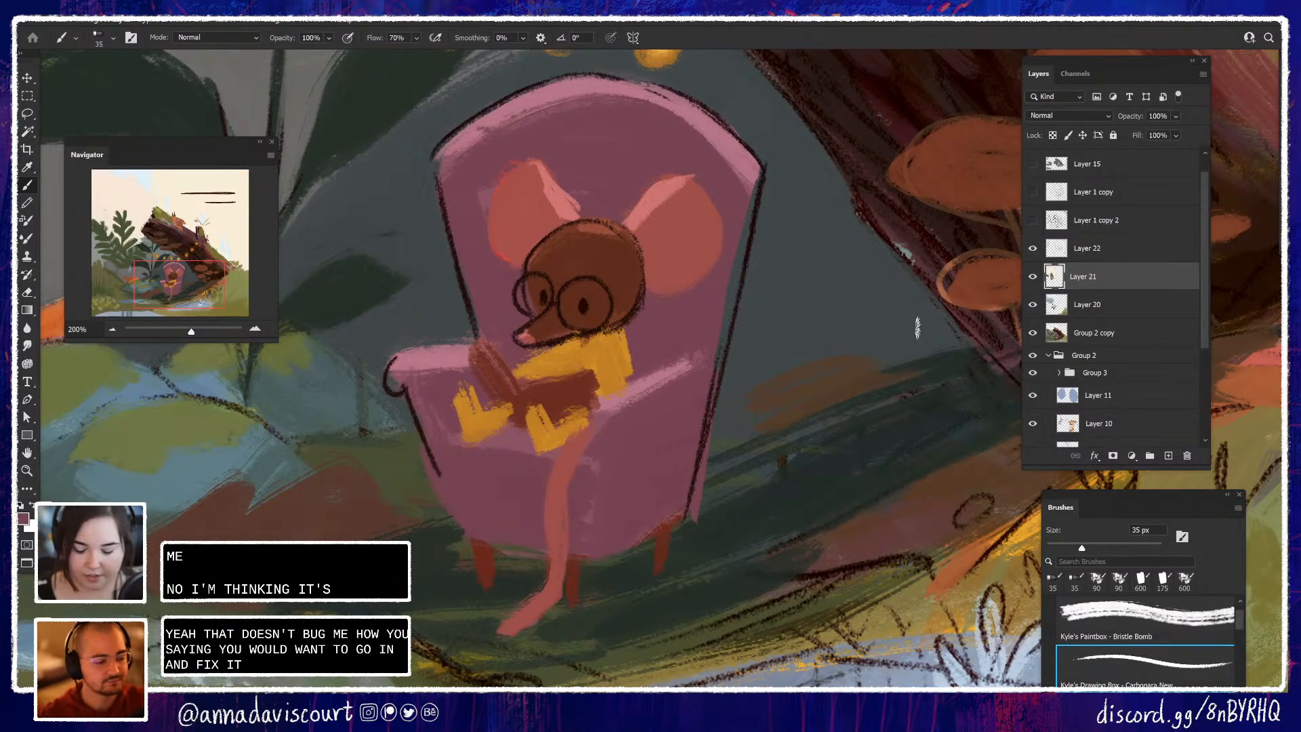
On Layer 22, outline the mouse's left-hand ear and its inner fold in sampled dark brown
{"action": "left_click_drag", "start_coordinate": [890, 469], "coordinate": [914, 505]}
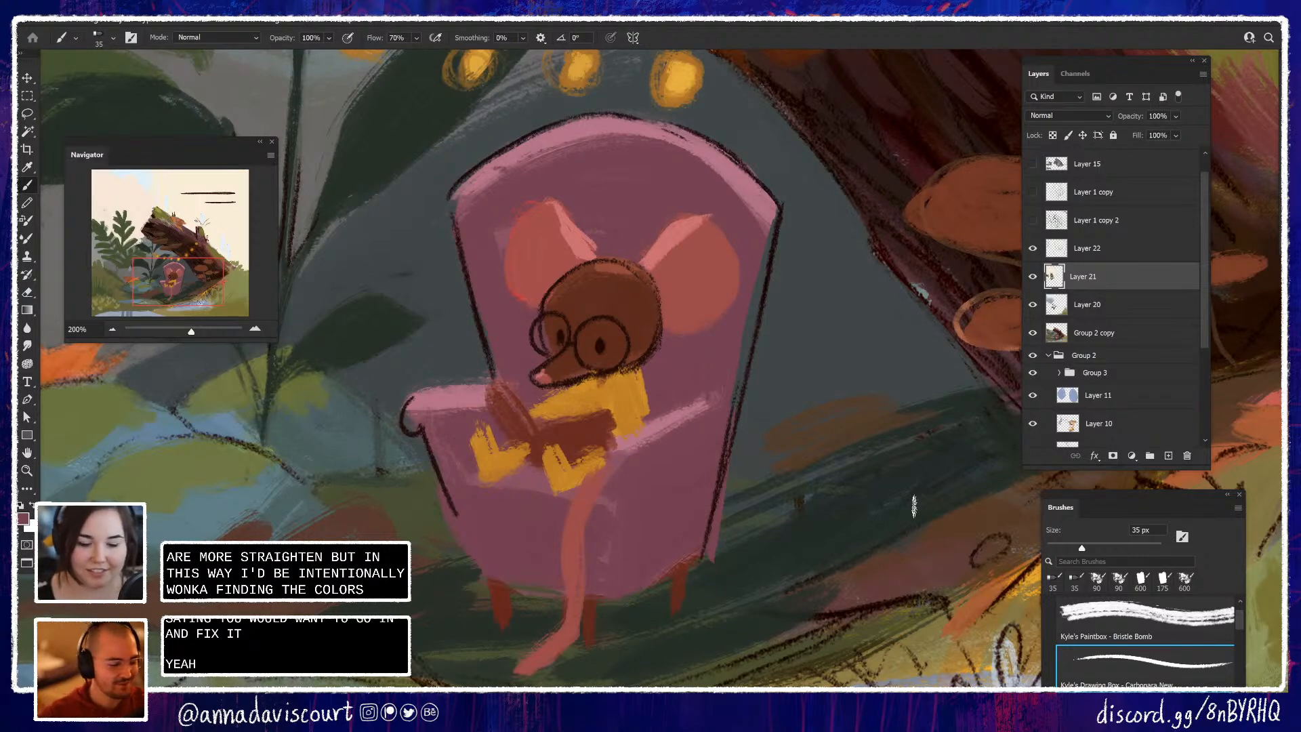
{"action": "mouse_move", "coordinate": [777, 654]}
{"action": "left_mouse_down"}
{"action": "mouse_move", "coordinate": [813, 575]}
{"action": "mouse_move", "coordinate": [830, 585]}
{"action": "mouse_move", "coordinate": [826, 624]}
{"action": "mouse_move", "coordinate": [852, 637]}
{"action": "left_mouse_up"}
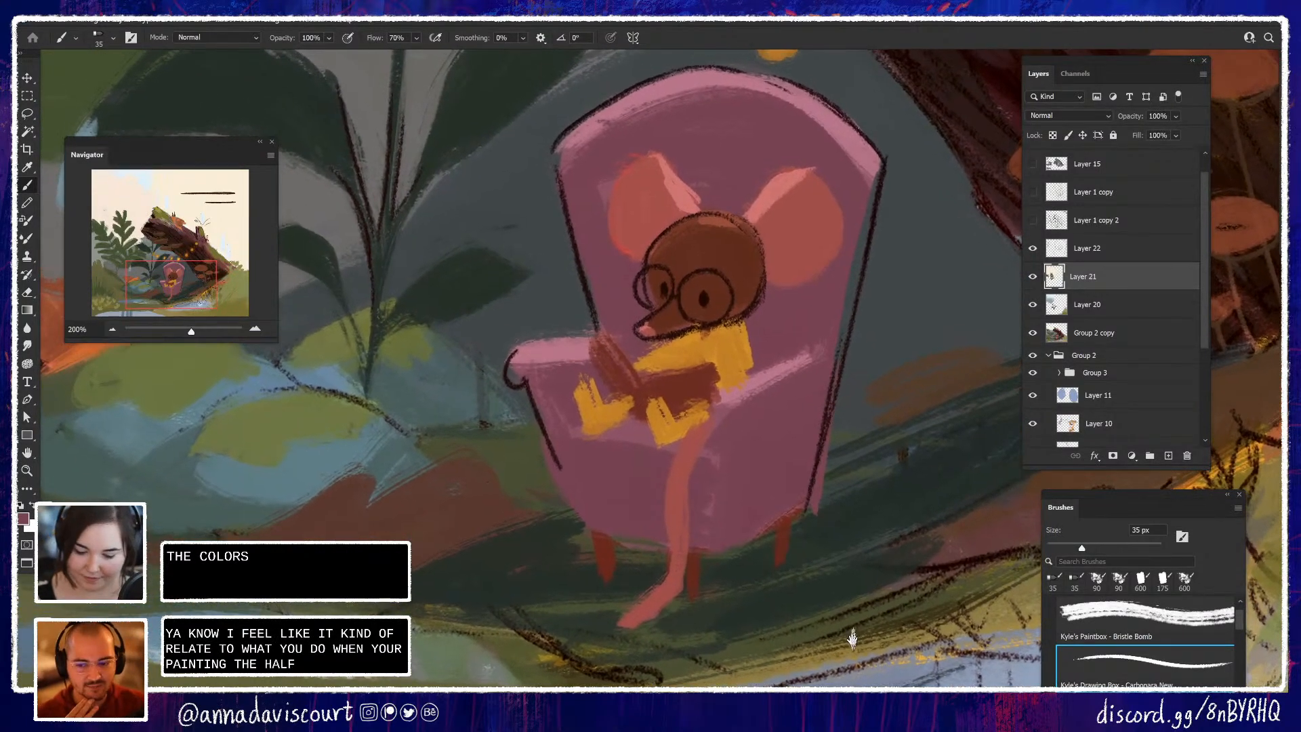
{"action": "left_click", "coordinate": [1083, 248]}
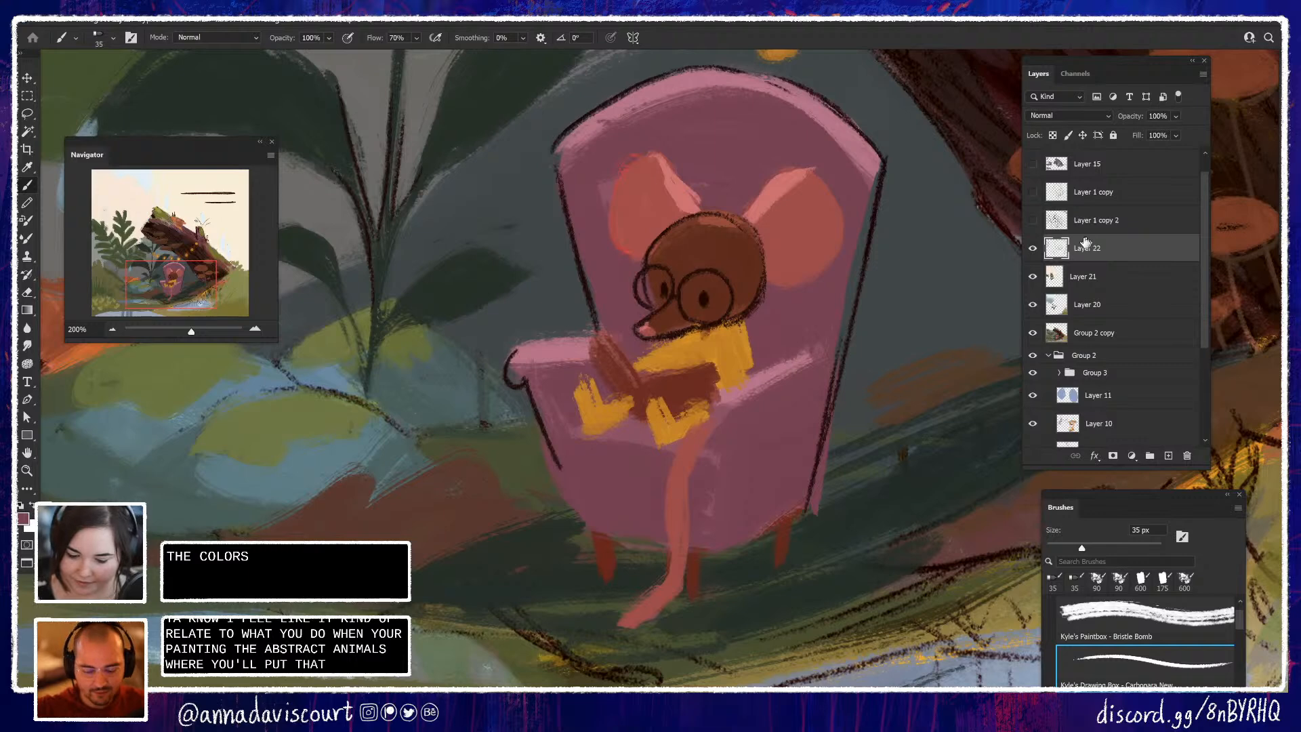
{"action": "left_click", "coordinate": [711, 323], "text": "alt"}
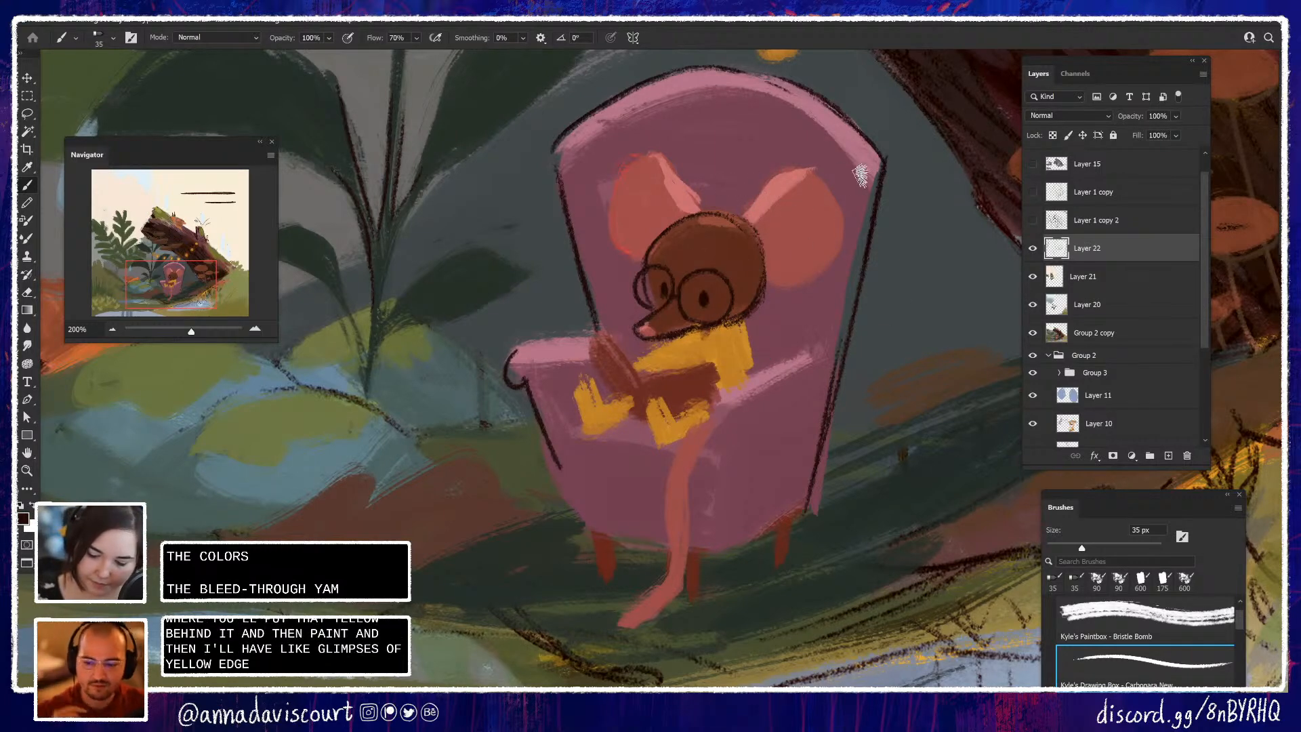
{"action": "mouse_move", "coordinate": [700, 202]}
{"action": "left_mouse_down"}
{"action": "mouse_move", "coordinate": [650, 144]}
{"action": "mouse_move", "coordinate": [609, 192]}
{"action": "mouse_move", "coordinate": [647, 254]}
{"action": "left_mouse_up"}
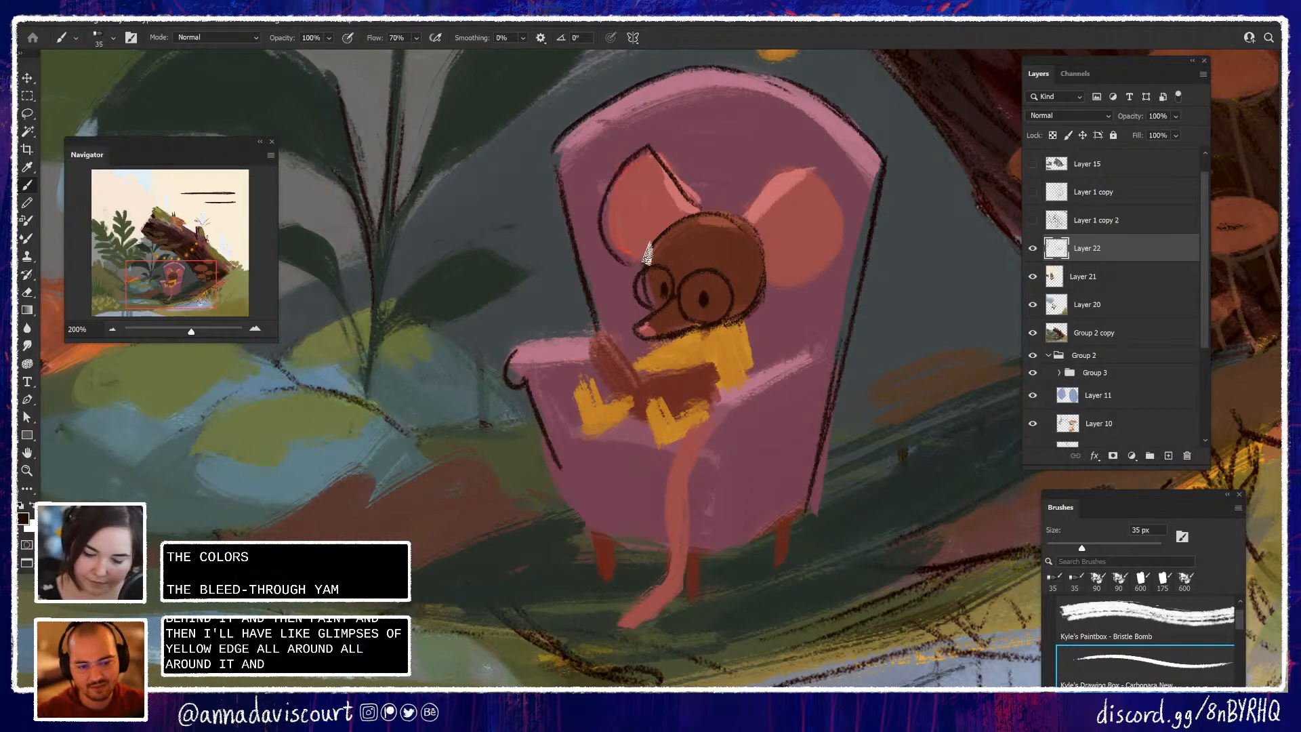
{"action": "key", "text": "ctrl+z"}
{"action": "mouse_move", "coordinate": [668, 162]}
{"action": "left_mouse_down"}
{"action": "mouse_move", "coordinate": [618, 225]}
{"action": "mouse_move", "coordinate": [634, 179]}
{"action": "mouse_move", "coordinate": [645, 263]}
{"action": "left_mouse_up"}
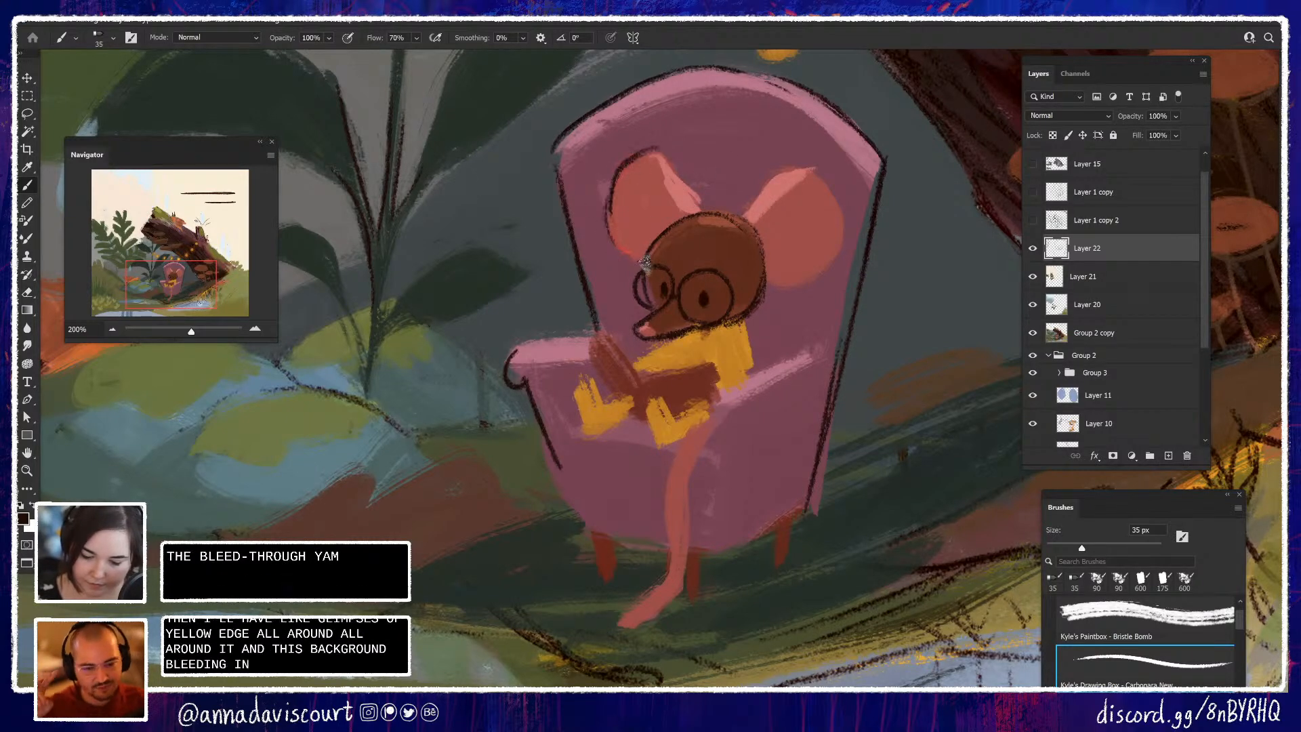
{"action": "left_click_drag", "start_coordinate": [662, 148], "coordinate": [701, 204]}
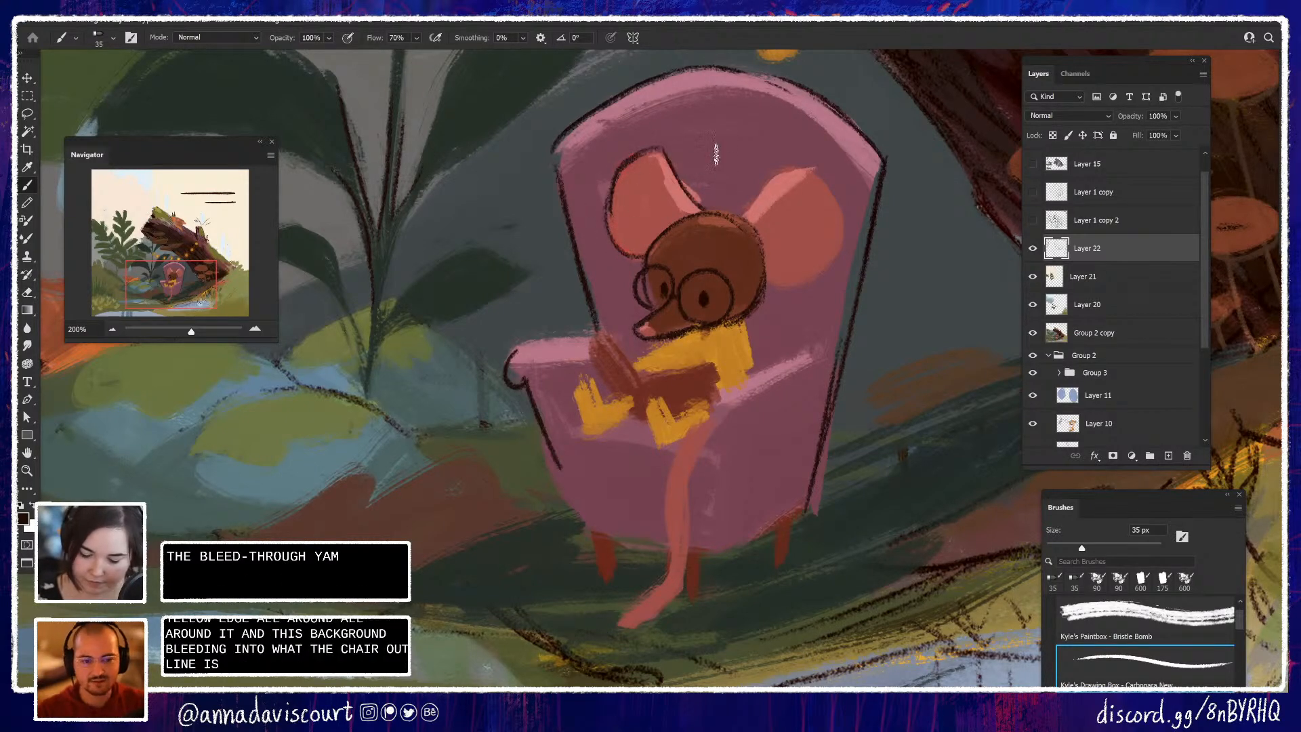
{"action": "left_click_drag", "start_coordinate": [654, 151], "coordinate": [698, 205]}
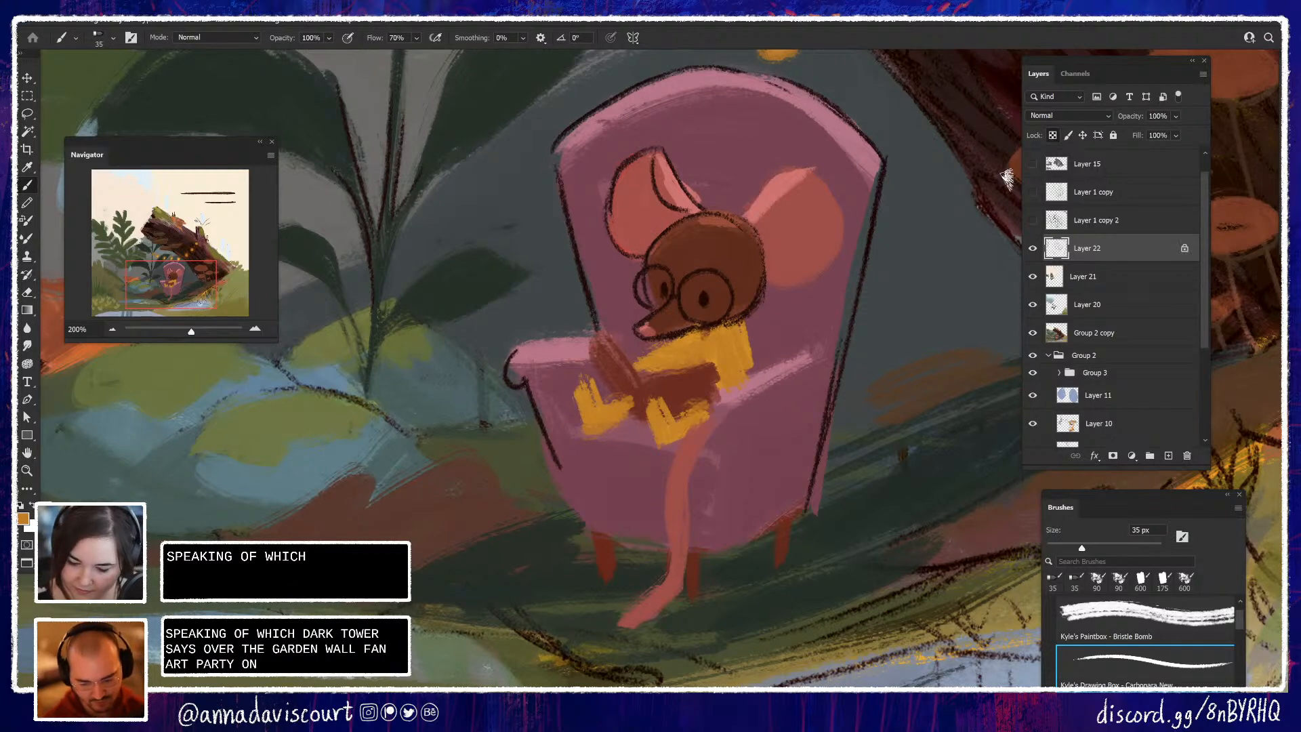
With Layer 22's transparent pixels locked, recolor the left-hand ear's outline in sampled salmon red and its inner fold in brown, and unlock the layer
{"action": "left_click", "coordinate": [631, 247], "text": "alt"}
{"action": "mouse_move", "coordinate": [618, 246]}
{"action": "left_mouse_down"}
{"action": "mouse_move", "coordinate": [609, 207]}
{"action": "mouse_move", "coordinate": [613, 235]}
{"action": "mouse_move", "coordinate": [629, 160]}
{"action": "mouse_move", "coordinate": [620, 175]}
{"action": "mouse_move", "coordinate": [608, 211]}
{"action": "mouse_move", "coordinate": [625, 175]}
{"action": "mouse_move", "coordinate": [661, 152]}
{"action": "mouse_move", "coordinate": [622, 169]}
{"action": "left_mouse_up"}
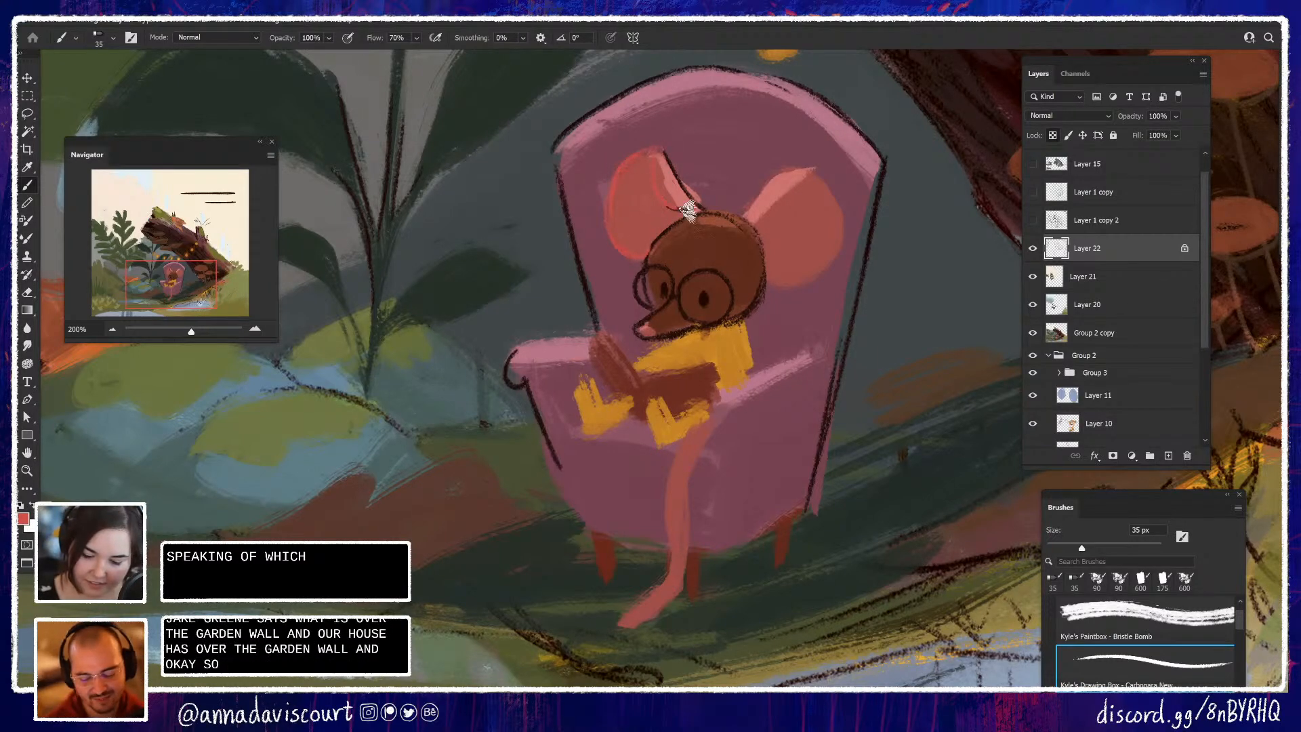
{"action": "mouse_move", "coordinate": [688, 210]}
{"action": "left_mouse_down"}
{"action": "mouse_move", "coordinate": [678, 213]}
{"action": "mouse_move", "coordinate": [696, 198]}
{"action": "mouse_move", "coordinate": [673, 157]}
{"action": "left_mouse_up"}
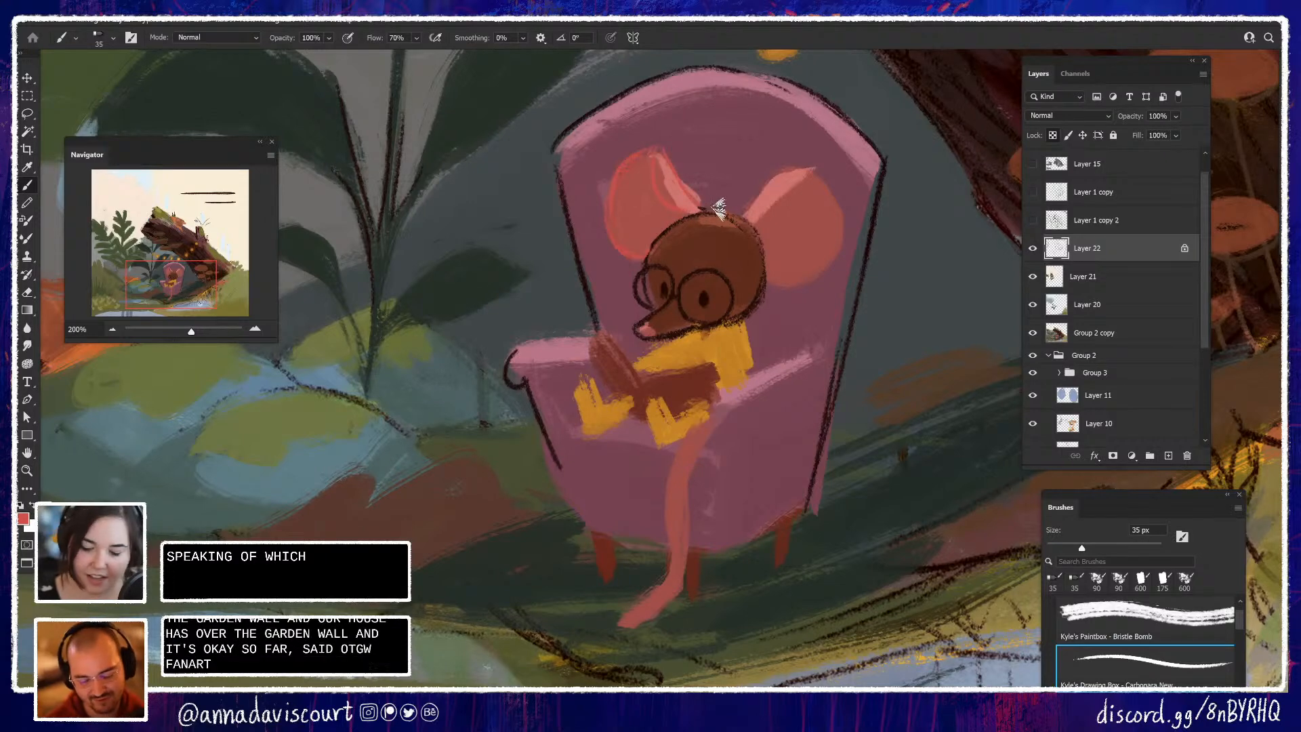
{"action": "left_click", "coordinate": [720, 274], "text": "alt"}
{"action": "mouse_move", "coordinate": [658, 156]}
{"action": "left_mouse_down"}
{"action": "mouse_move", "coordinate": [667, 208]}
{"action": "mouse_move", "coordinate": [700, 206]}
{"action": "left_mouse_up"}
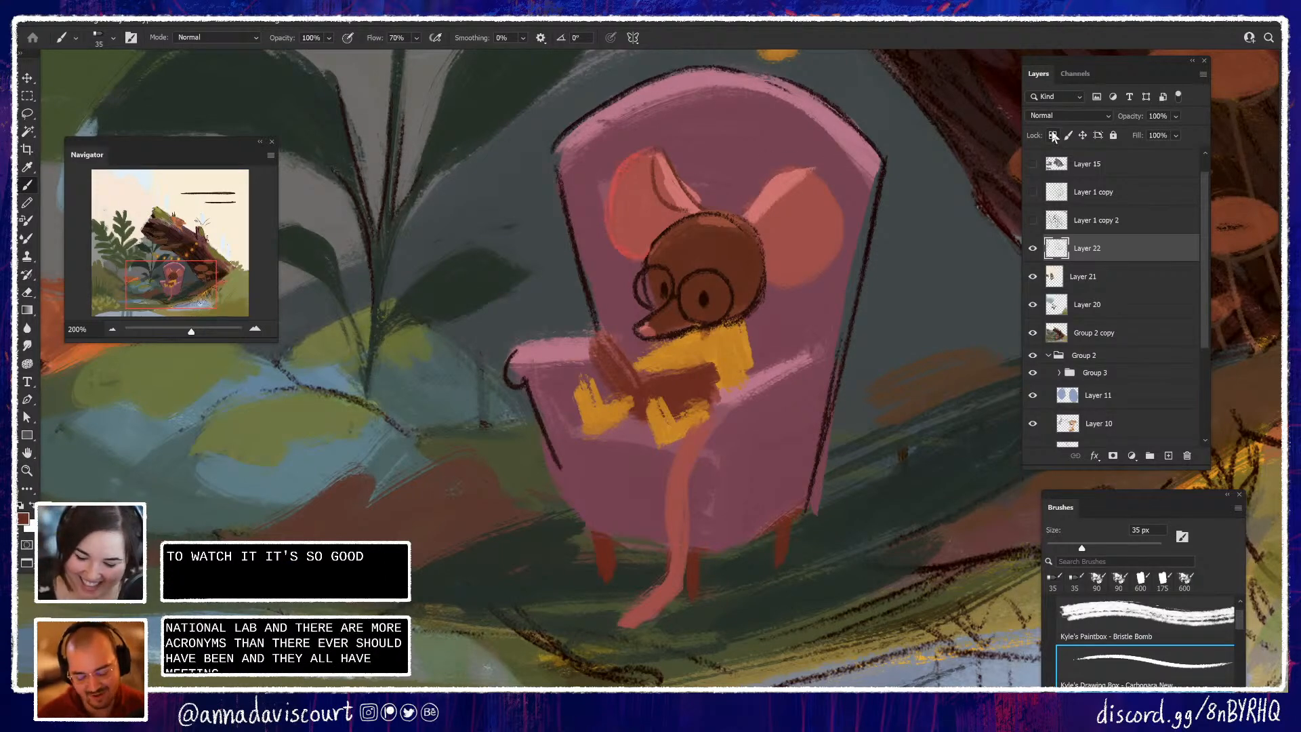
{"action": "mouse_move", "coordinate": [748, 215]}
{"action": "left_mouse_down"}
{"action": "mouse_move", "coordinate": [759, 166]}
{"action": "mouse_move", "coordinate": [813, 217]}
{"action": "mouse_move", "coordinate": [796, 278]}
{"action": "mouse_move", "coordinate": [772, 276]}
{"action": "left_mouse_up"}
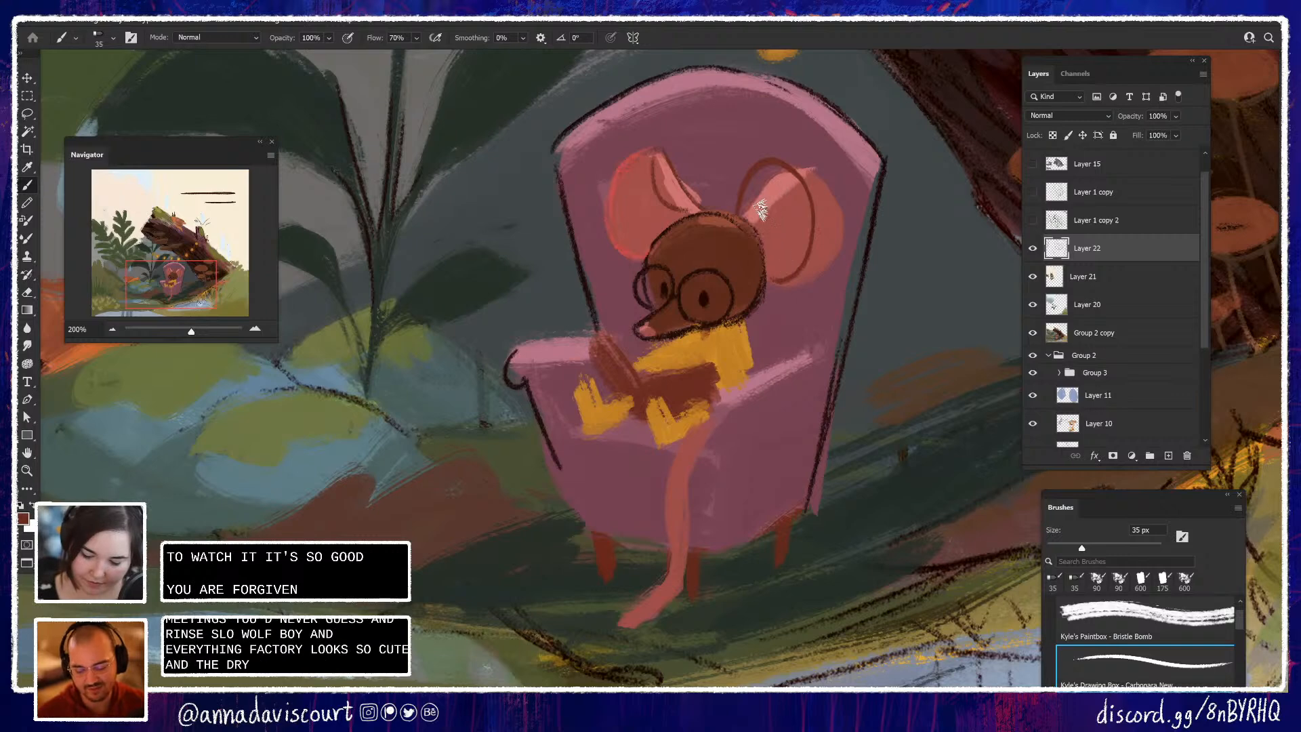
{"action": "left_click_drag", "start_coordinate": [741, 227], "coordinate": [769, 164]}
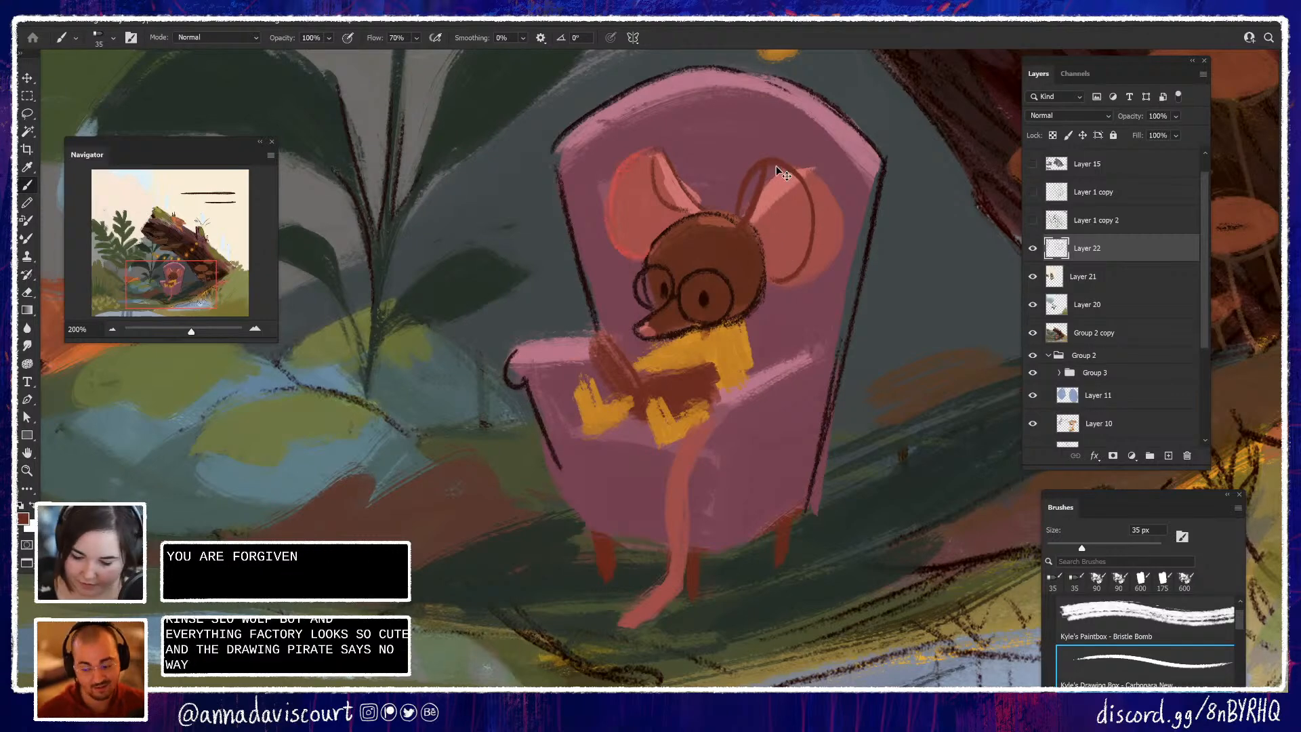
{"action": "key", "text": "ctrl+z"}
{"action": "key", "text": "ctrl+z"}
{"action": "key", "text": "ctrl+z"}
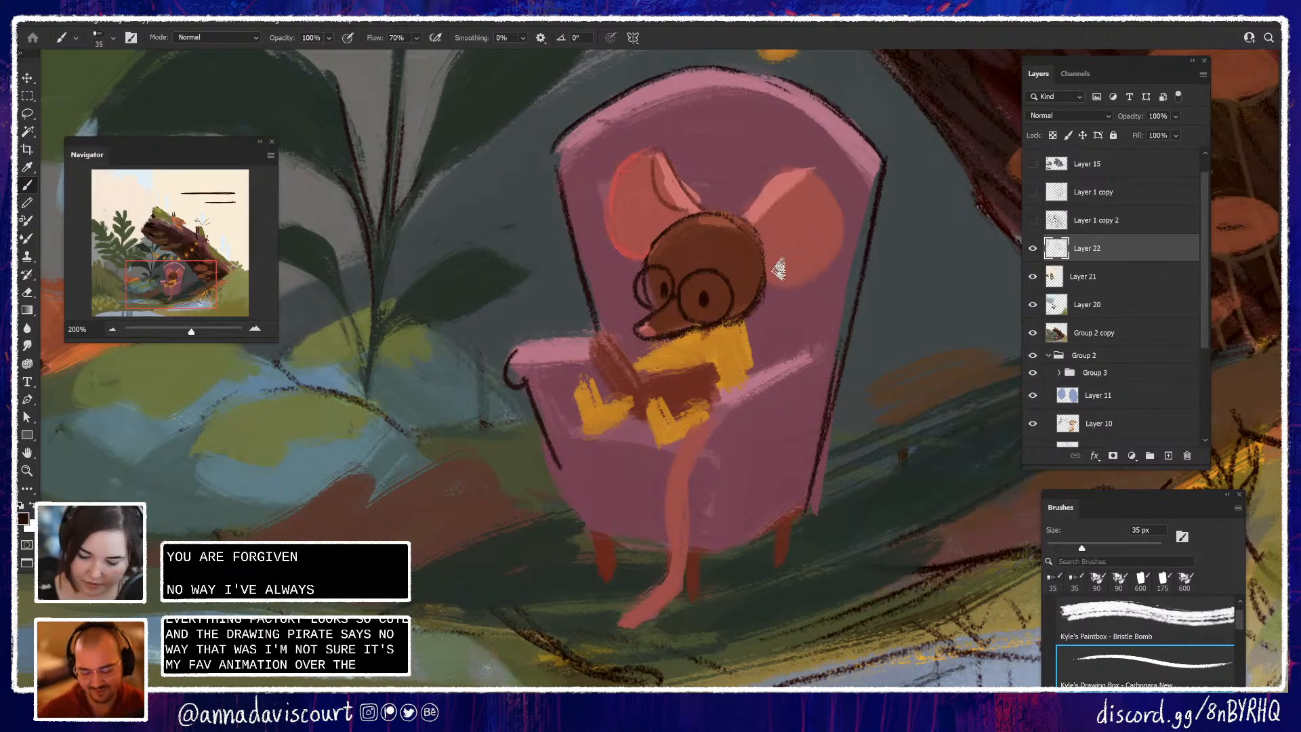
Try a dark brown outline around the right-hand ear, and erase its overlapping lines above the head
{"action": "mouse_move", "coordinate": [771, 268]}
{"action": "left_mouse_down"}
{"action": "mouse_move", "coordinate": [821, 170]}
{"action": "mouse_move", "coordinate": [724, 216]}
{"action": "left_mouse_up"}
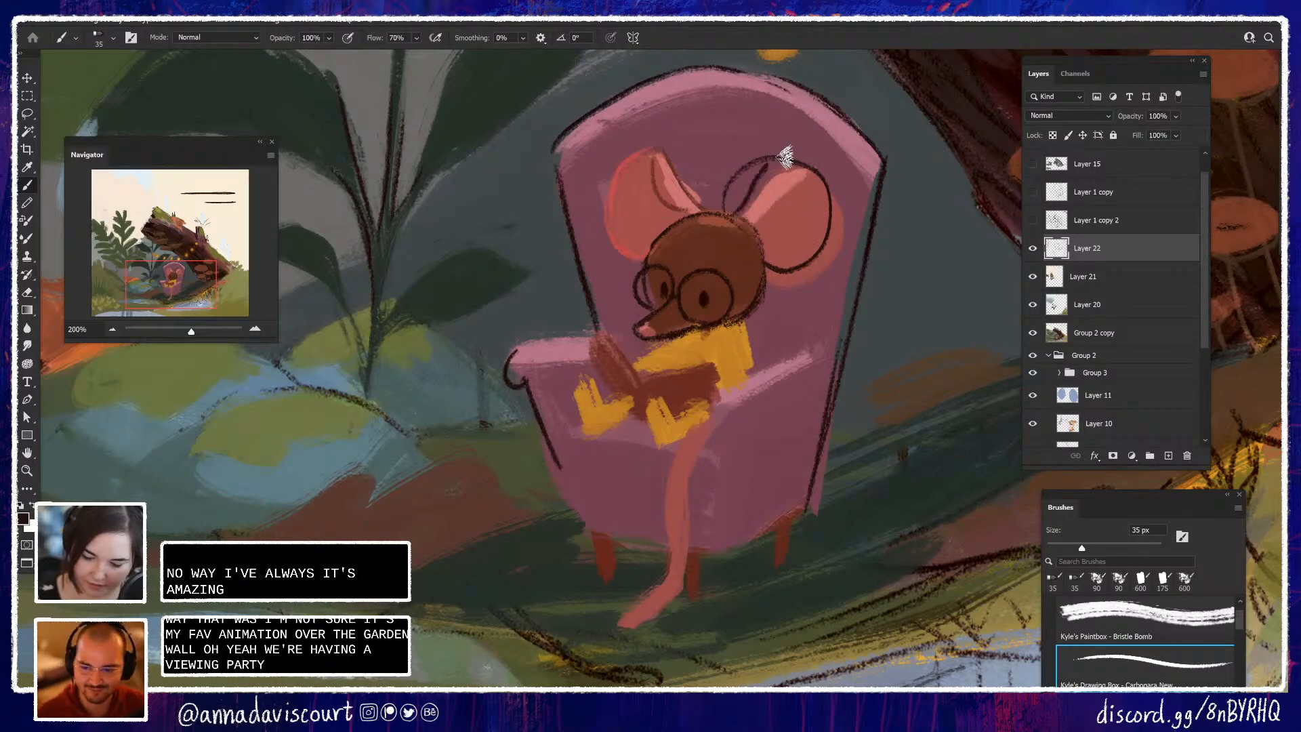
{"action": "mouse_move", "coordinate": [749, 214]}
{"action": "left_mouse_down"}
{"action": "mouse_move", "coordinate": [813, 174]}
{"action": "mouse_move", "coordinate": [830, 193]}
{"action": "mouse_move", "coordinate": [827, 175]}
{"action": "left_mouse_up"}
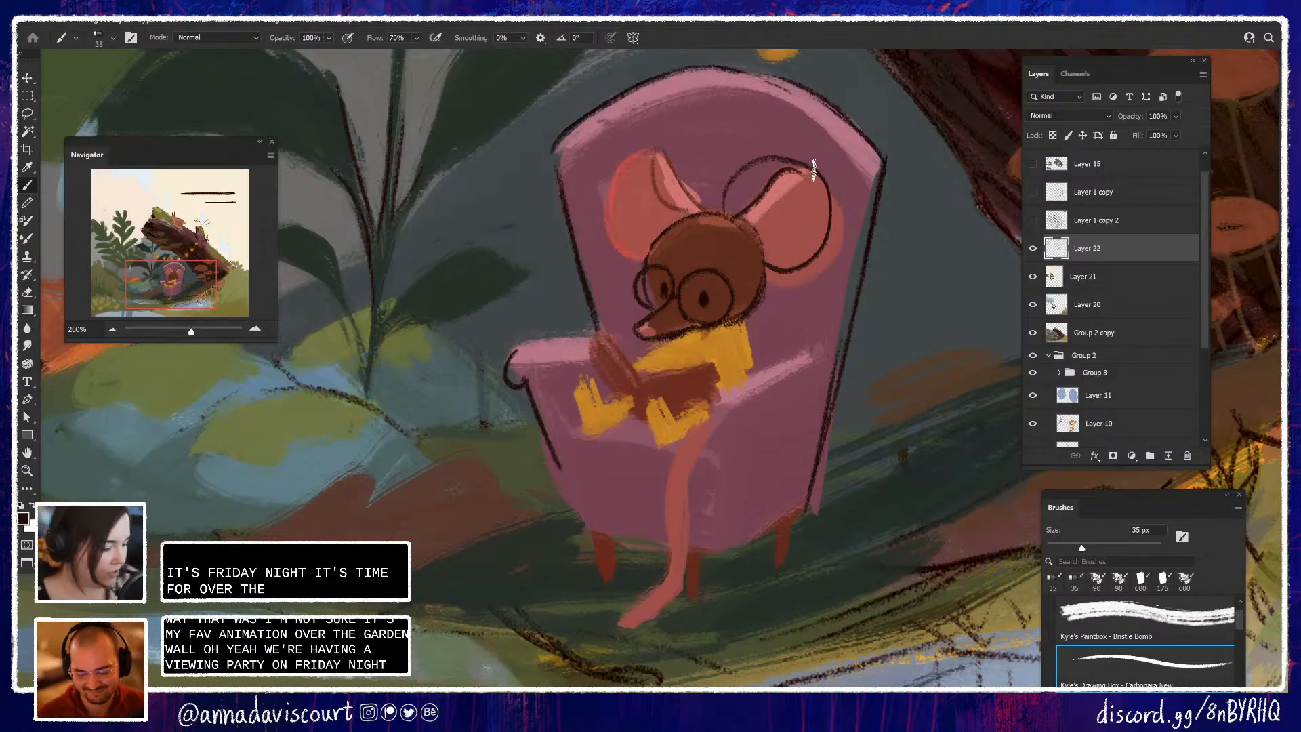
{"action": "key", "text": "e"}
{"action": "mouse_move", "coordinate": [728, 208]}
{"action": "left_mouse_down"}
{"action": "mouse_move", "coordinate": [790, 196]}
{"action": "mouse_move", "coordinate": [810, 165]}
{"action": "mouse_move", "coordinate": [754, 228]}
{"action": "left_mouse_up"}
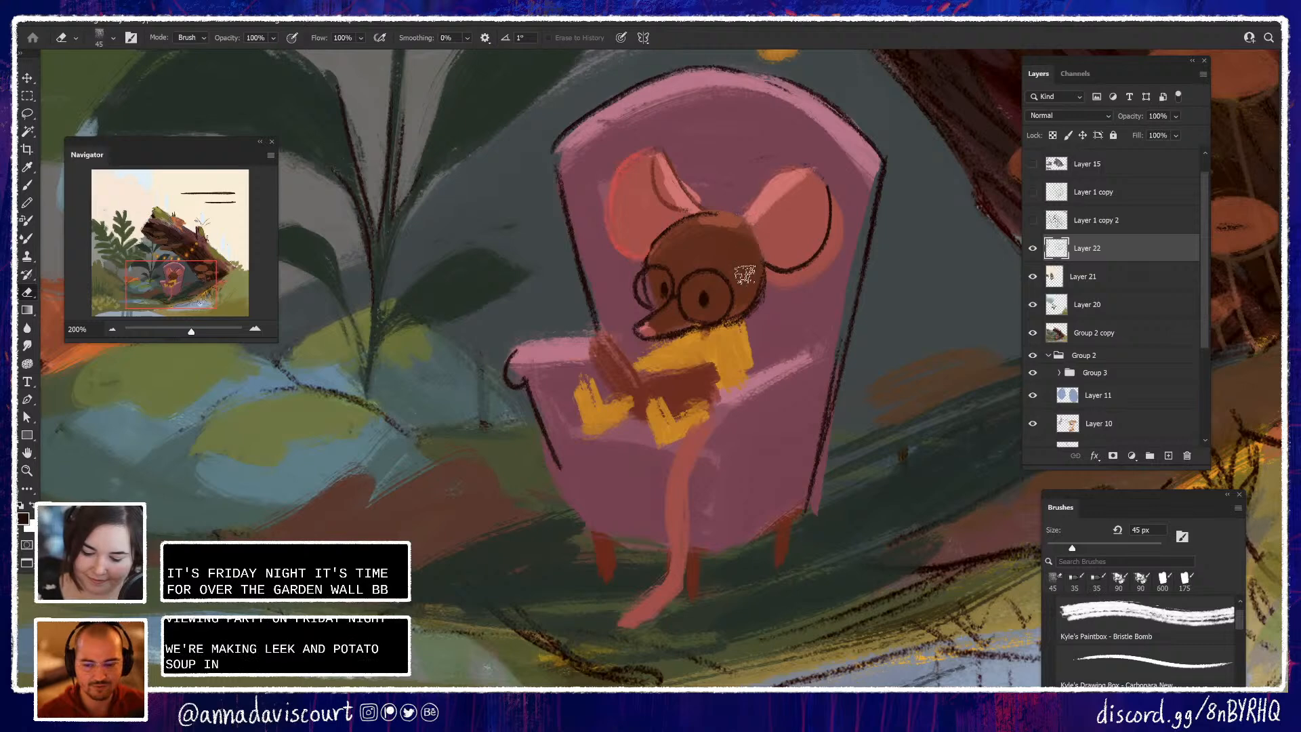
Redraw the top of the mouse's head outline in dark brown, and erase the remaining outline of the right-hand ear
{"action": "key", "text": "b"}
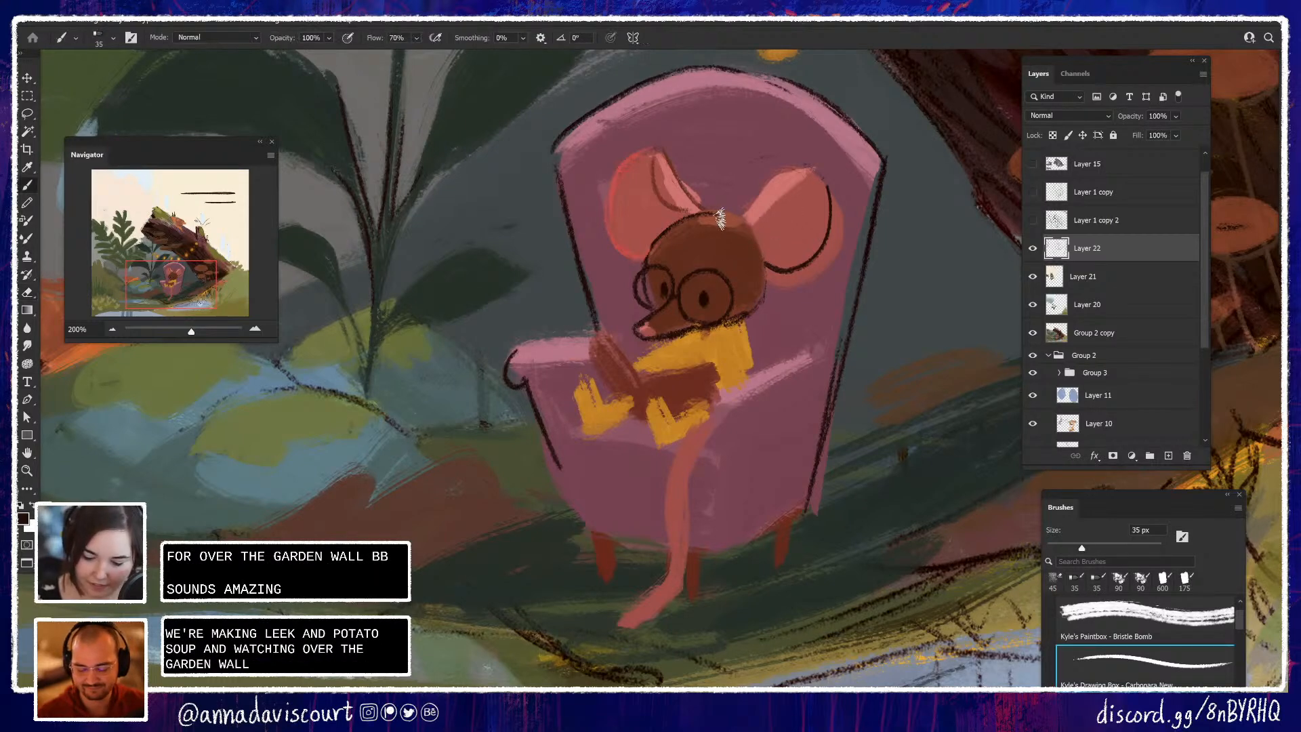
{"action": "left_click_drag", "start_coordinate": [724, 214], "coordinate": [766, 244]}
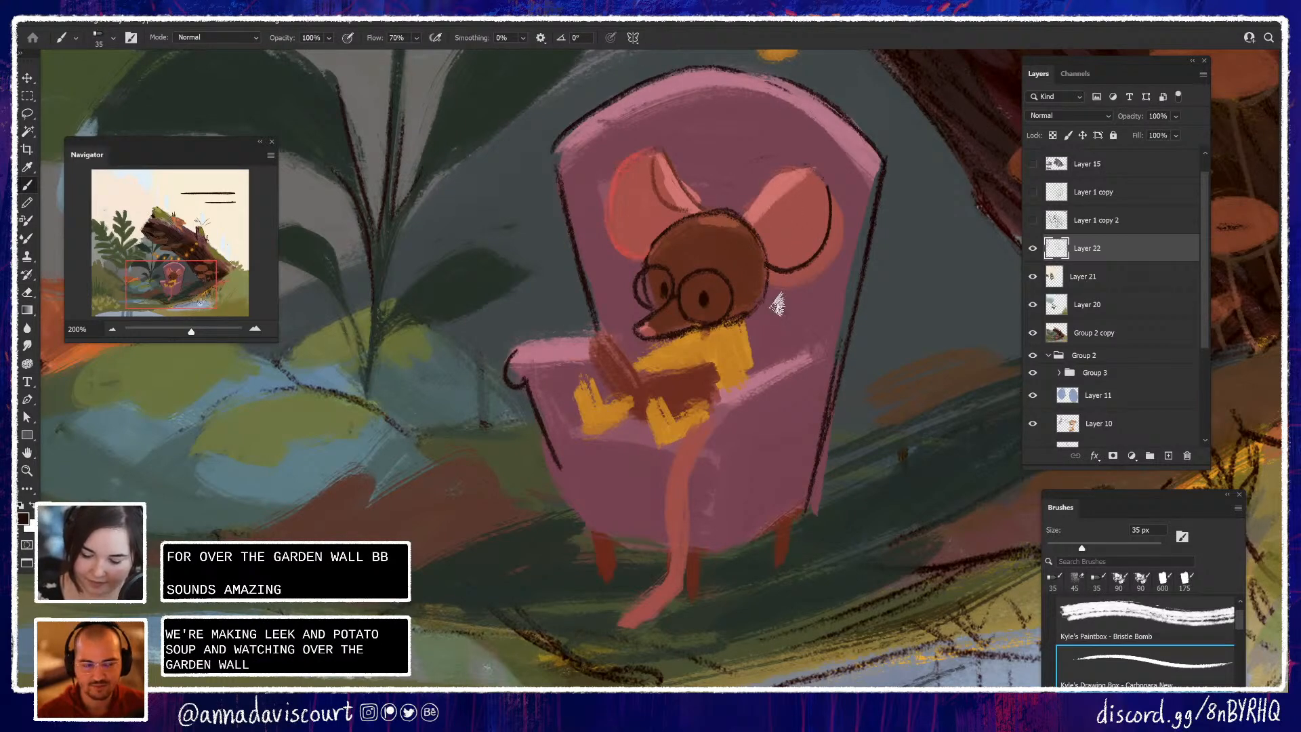
{"action": "key", "text": "e"}
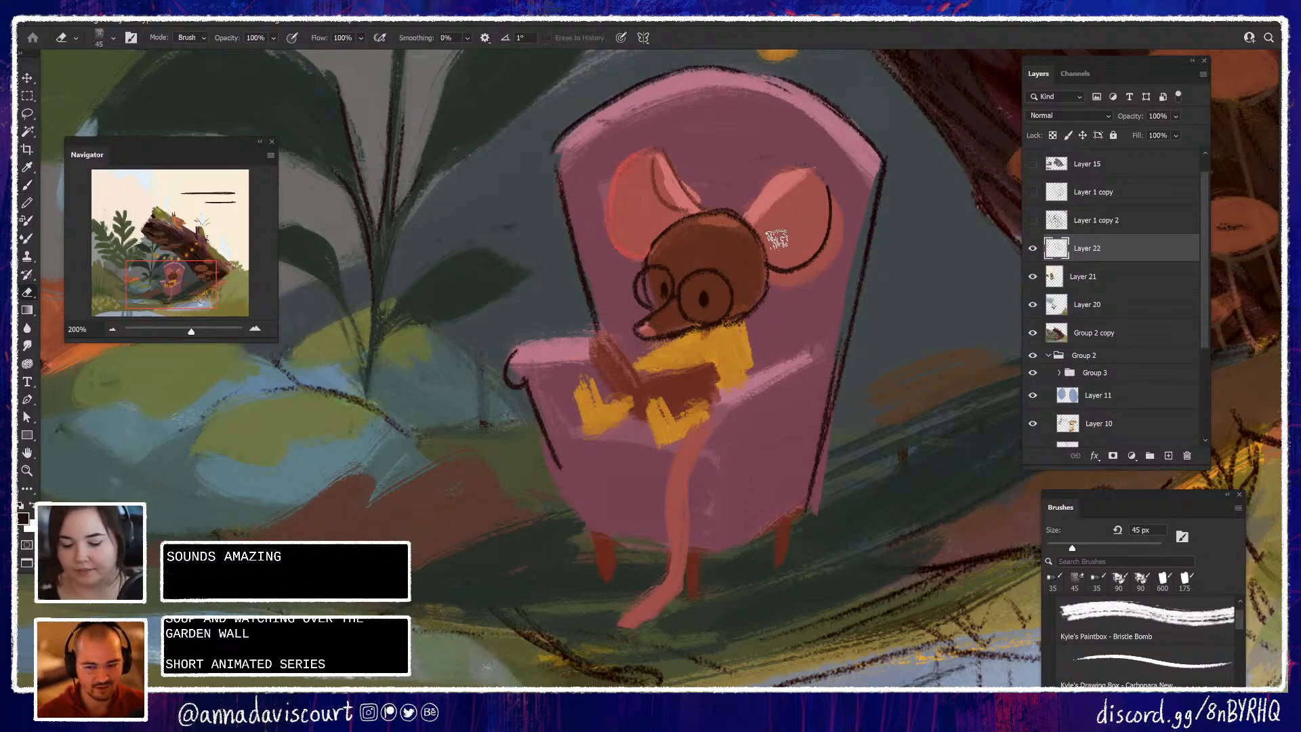
{"action": "mouse_move", "coordinate": [777, 238]}
{"action": "left_mouse_down"}
{"action": "mouse_move", "coordinate": [784, 284]}
{"action": "mouse_move", "coordinate": [822, 267]}
{"action": "mouse_move", "coordinate": [840, 183]}
{"action": "left_mouse_up"}
{"action": "key", "text": "b"}
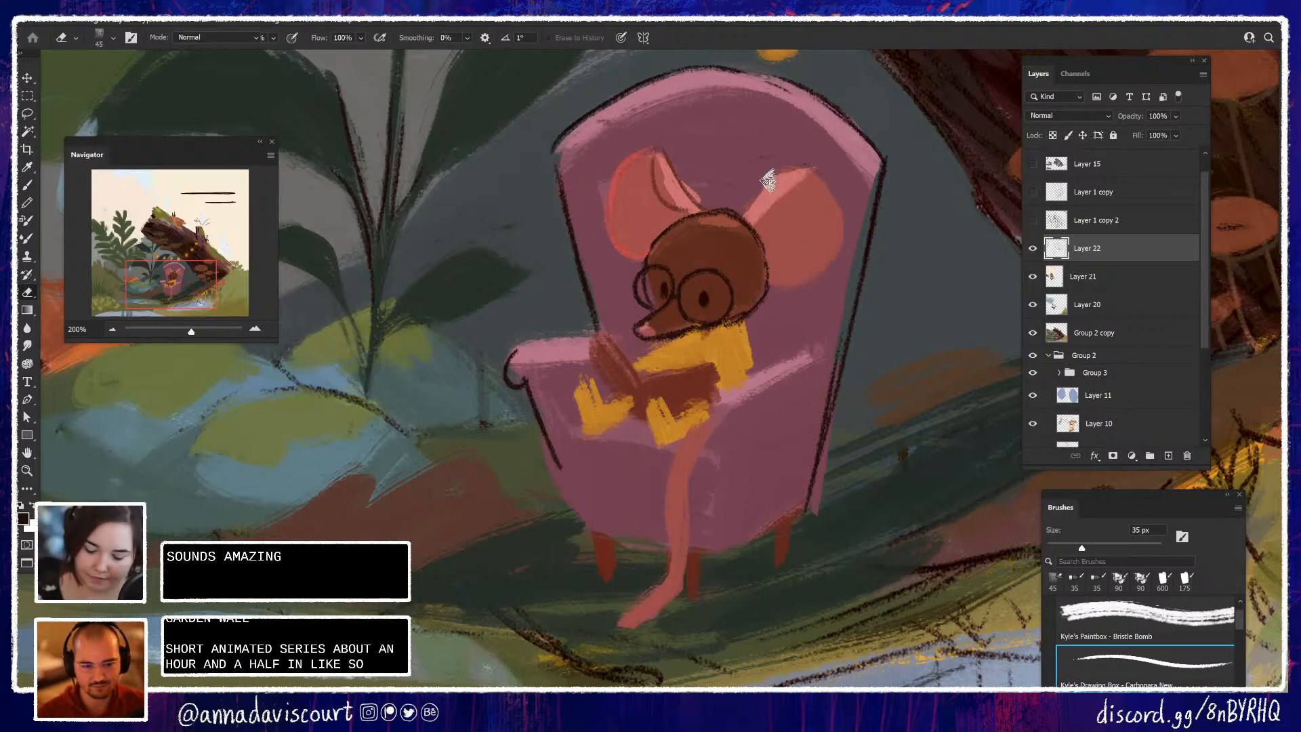
{"action": "key", "text": "b"}
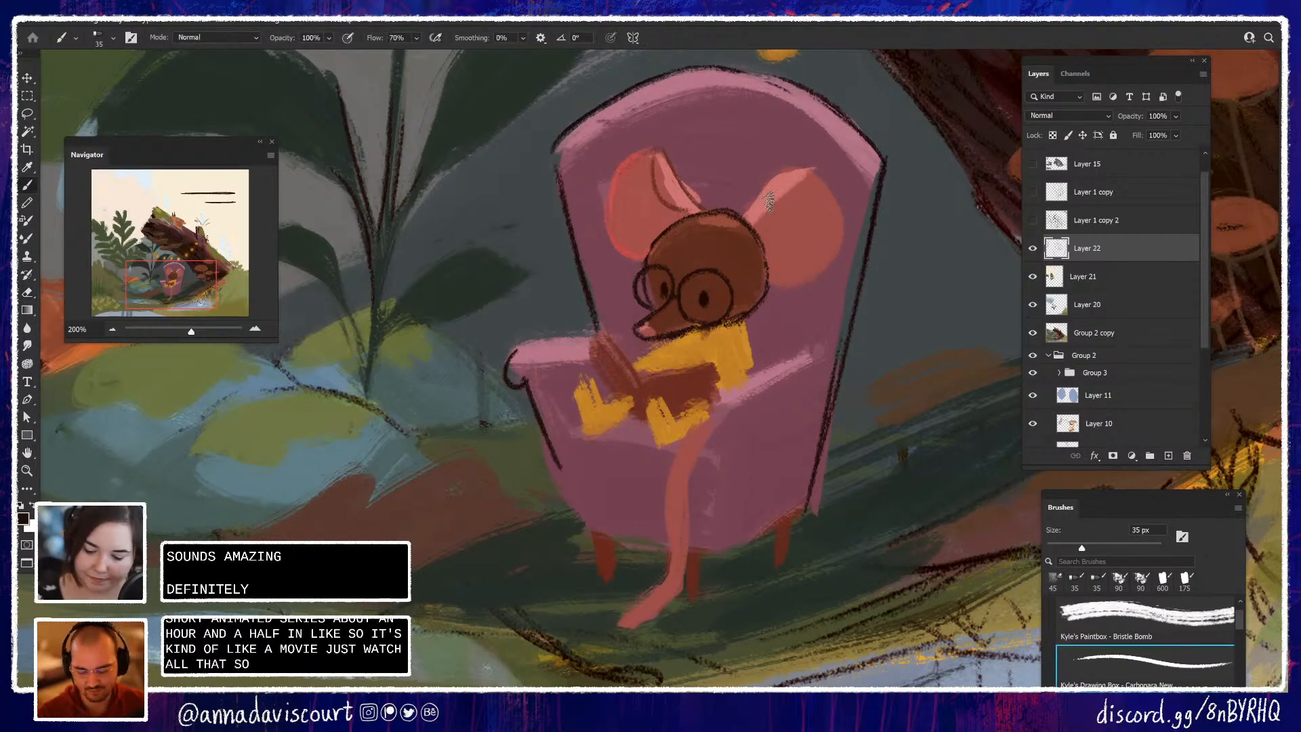
Outline the right-hand ear in dark brown, with a taller rounded rim and an inner fold meeting the head
{"action": "mouse_move", "coordinate": [759, 204]}
{"action": "left_mouse_down"}
{"action": "mouse_move", "coordinate": [798, 155]}
{"action": "mouse_move", "coordinate": [782, 168]}
{"action": "mouse_move", "coordinate": [826, 183]}
{"action": "mouse_move", "coordinate": [815, 191]}
{"action": "mouse_move", "coordinate": [813, 163]}
{"action": "left_mouse_up"}
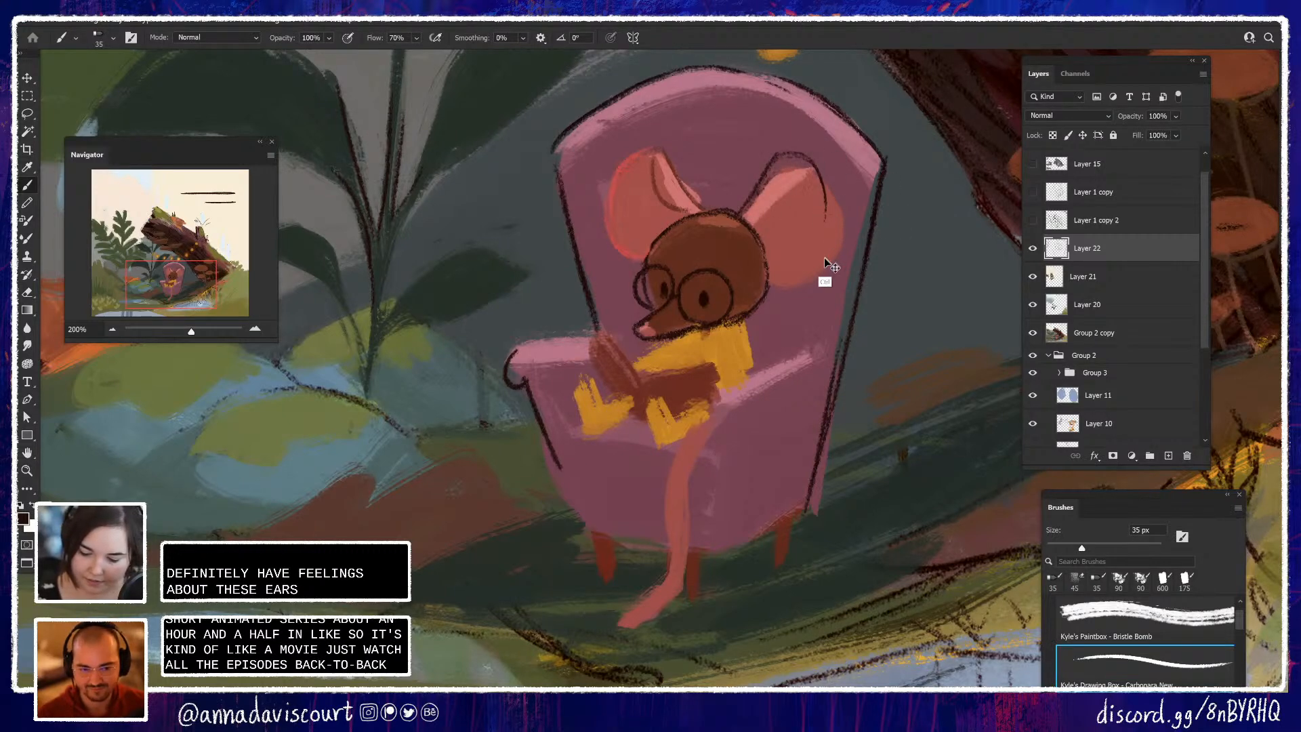
{"action": "mouse_move", "coordinate": [779, 283]}
{"action": "left_mouse_down"}
{"action": "mouse_move", "coordinate": [806, 267]}
{"action": "mouse_move", "coordinate": [798, 164]}
{"action": "mouse_move", "coordinate": [765, 175]}
{"action": "mouse_move", "coordinate": [832, 182]}
{"action": "left_mouse_up"}
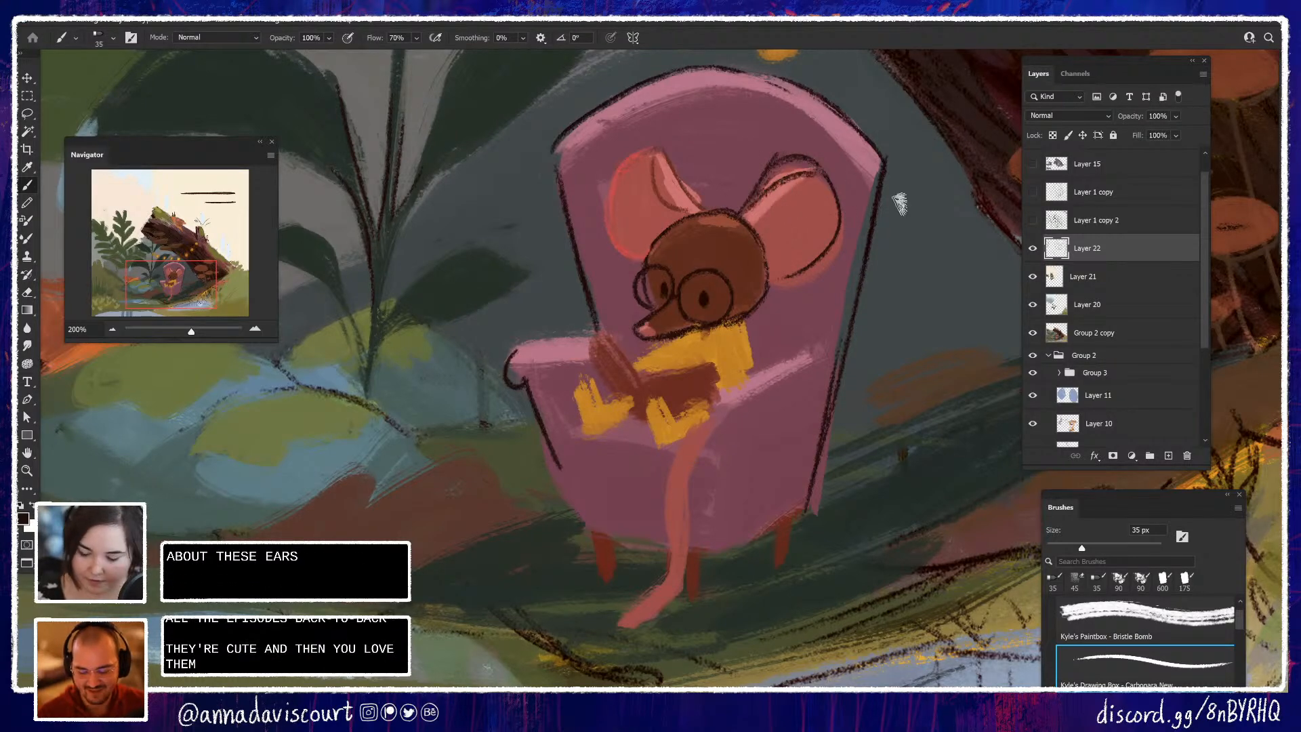
{"action": "key", "text": "ctrl+z"}
{"action": "left_click_drag", "start_coordinate": [747, 211], "coordinate": [806, 162]}
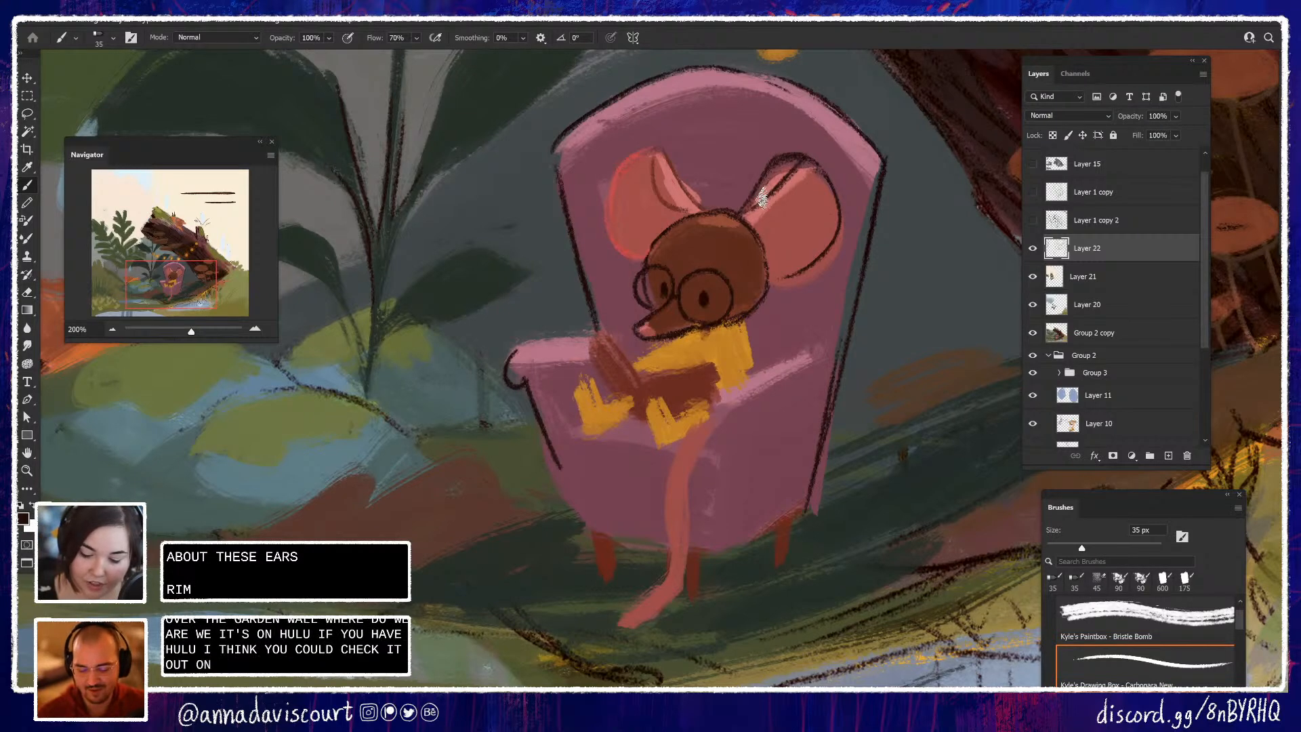
{"action": "left_click_drag", "start_coordinate": [790, 160], "coordinate": [762, 188]}
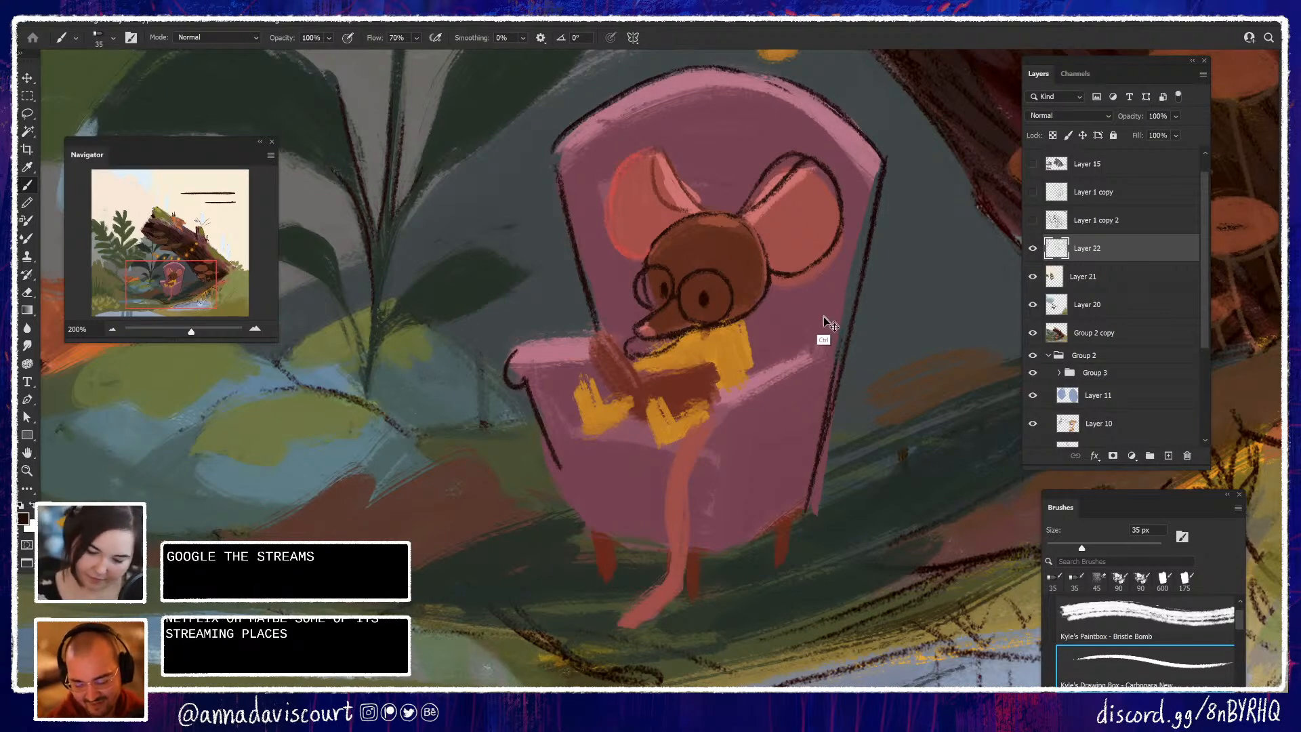
{"action": "key", "text": "ctrl+z"}
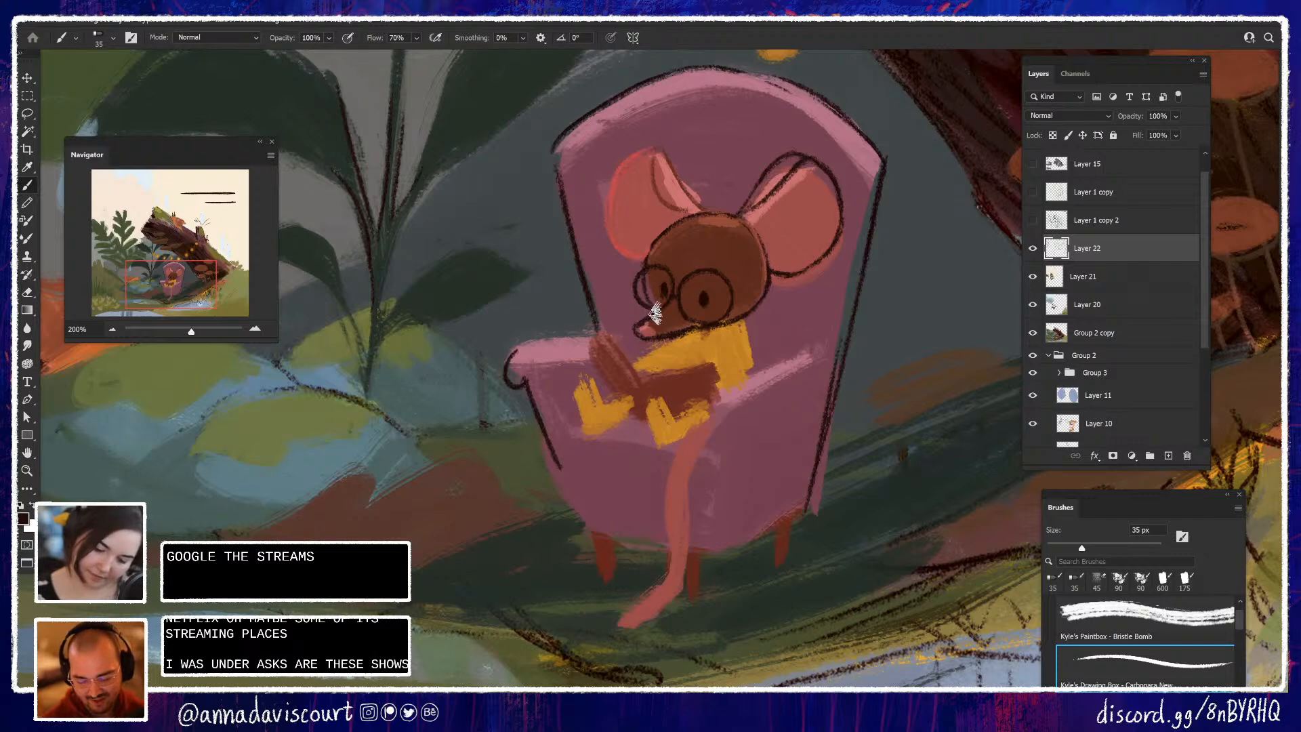
{"action": "mouse_move", "coordinate": [641, 309]}
{"action": "left_mouse_down"}
{"action": "mouse_move", "coordinate": [599, 341]}
{"action": "mouse_move", "coordinate": [668, 349]}
{"action": "left_mouse_up"}
{"action": "key", "text": "ctrl+z"}
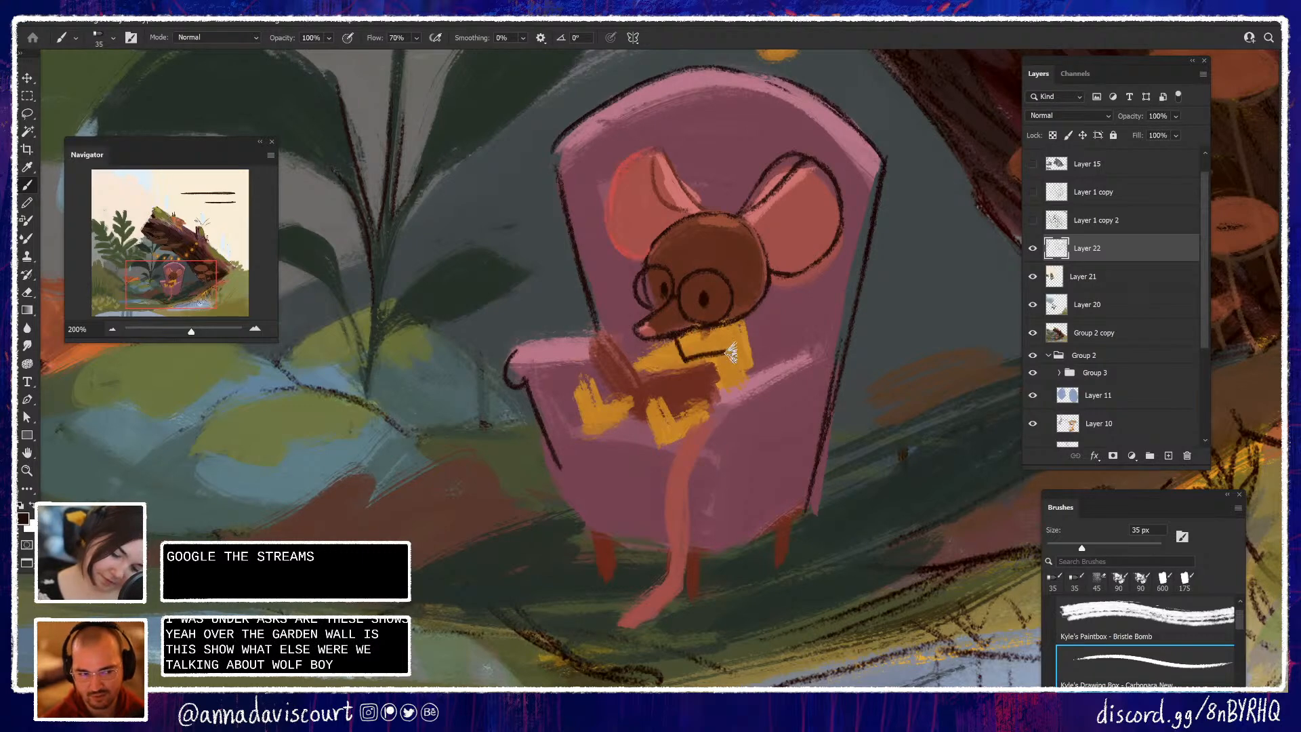
{"action": "key", "text": "ctrl+z"}
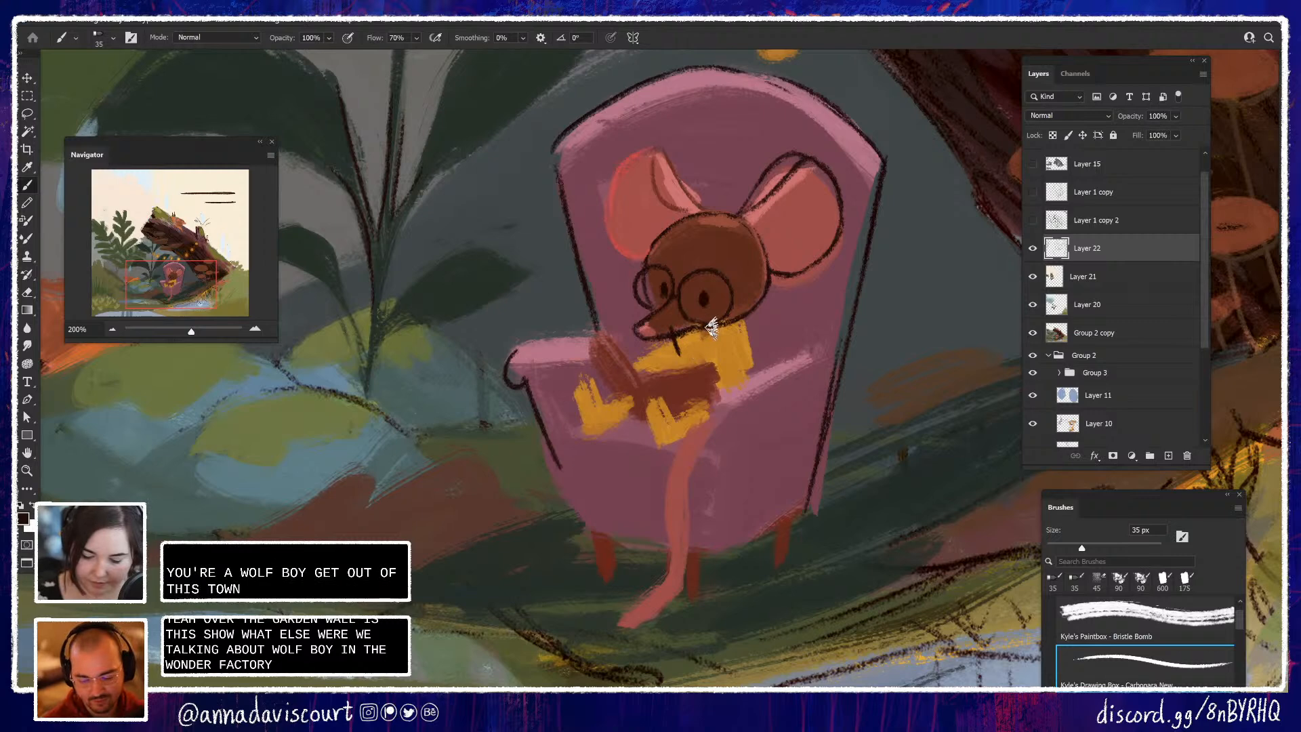
Outline the mouse's yellow sleeve in dark brown, adding the hand with its fingers below the chin and the bent elbow
{"action": "mouse_move", "coordinate": [675, 330]}
{"action": "left_mouse_down"}
{"action": "mouse_move", "coordinate": [726, 327]}
{"action": "mouse_move", "coordinate": [740, 360]}
{"action": "mouse_move", "coordinate": [690, 358]}
{"action": "mouse_move", "coordinate": [742, 358]}
{"action": "left_mouse_up"}
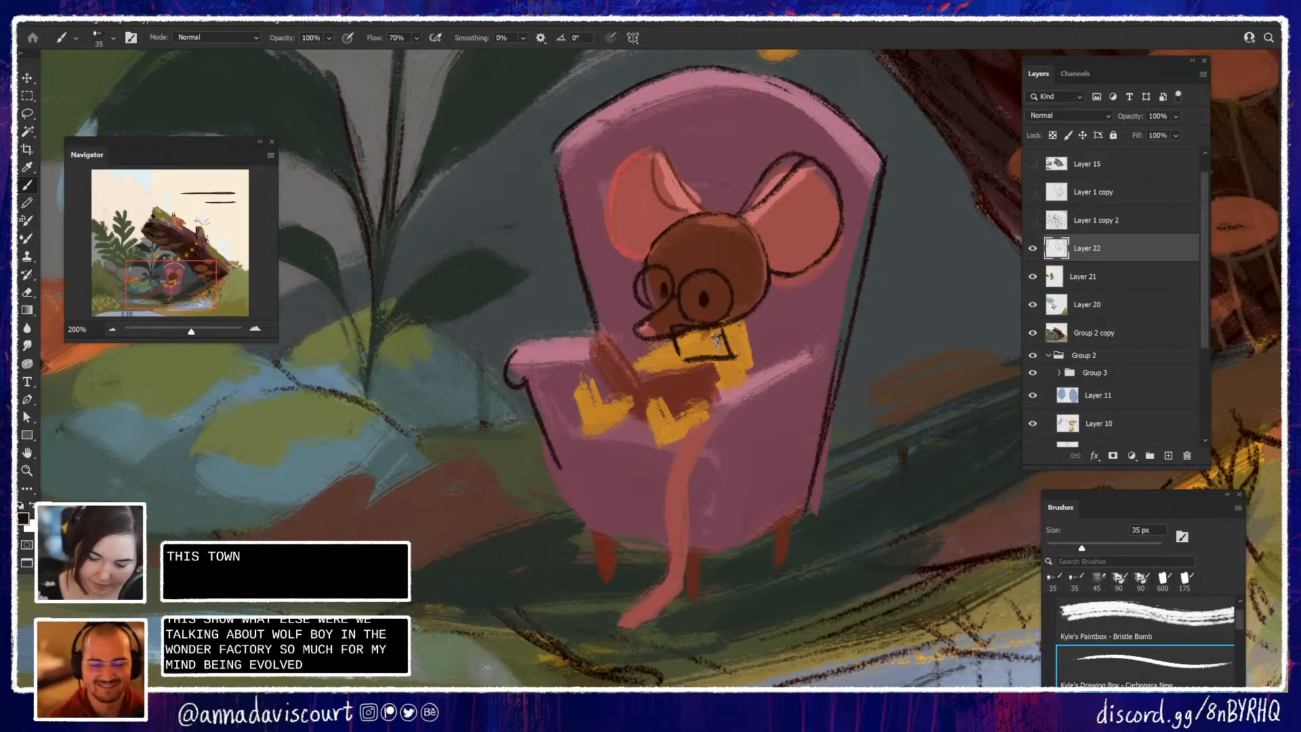
{"action": "key", "text": "ctrl+z"}
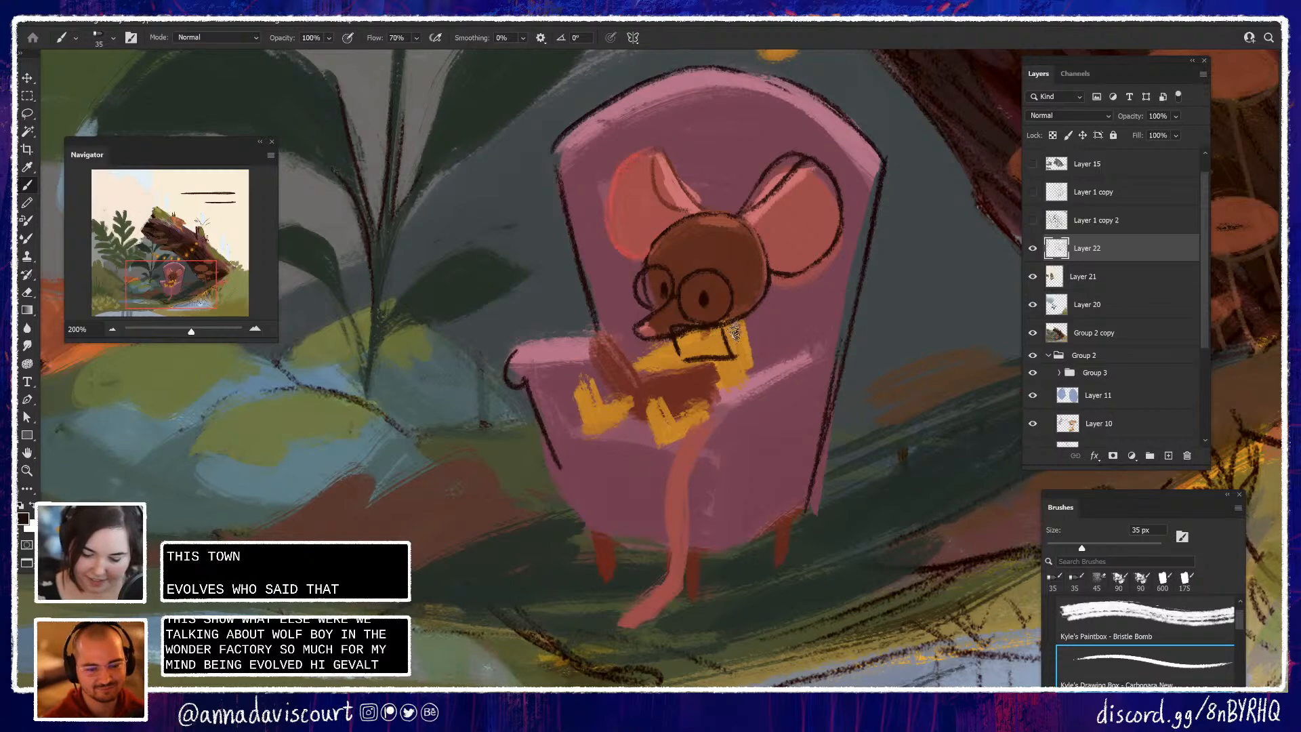
{"action": "left_click_drag", "start_coordinate": [726, 349], "coordinate": [735, 347]}
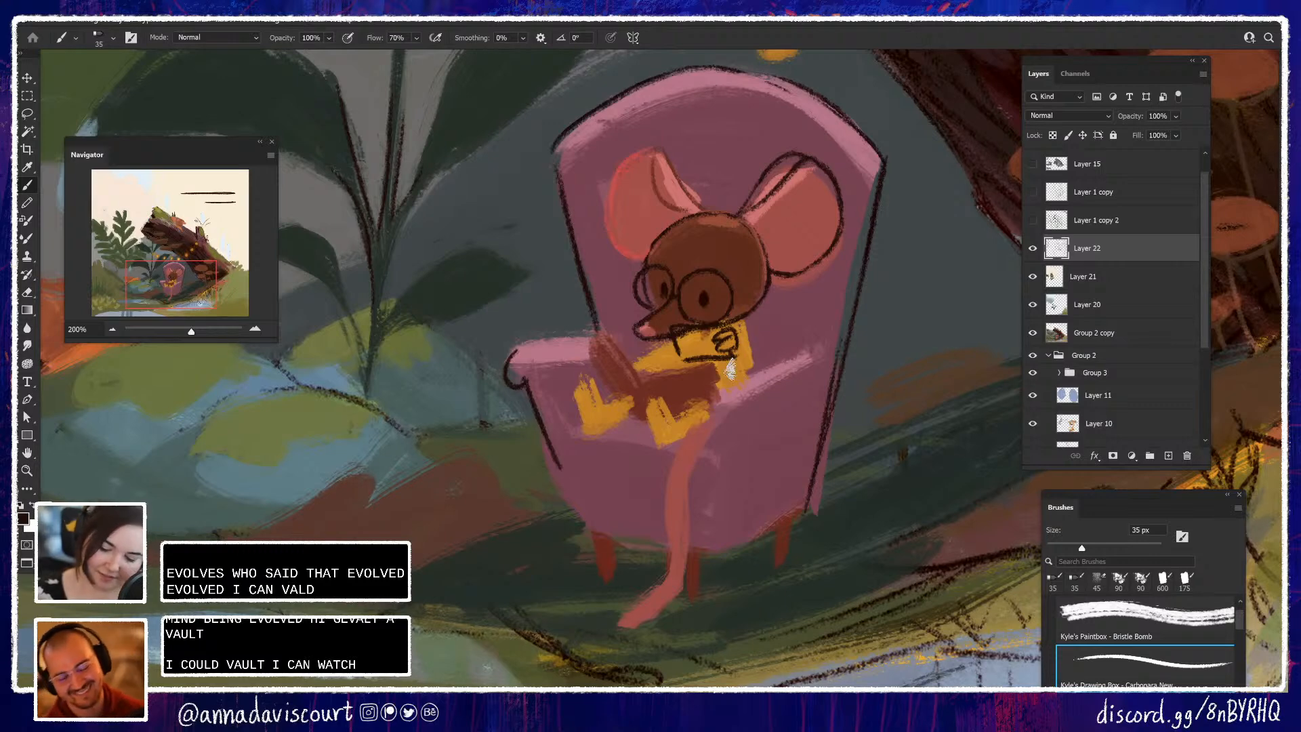
{"action": "left_click_drag", "start_coordinate": [730, 368], "coordinate": [750, 330]}
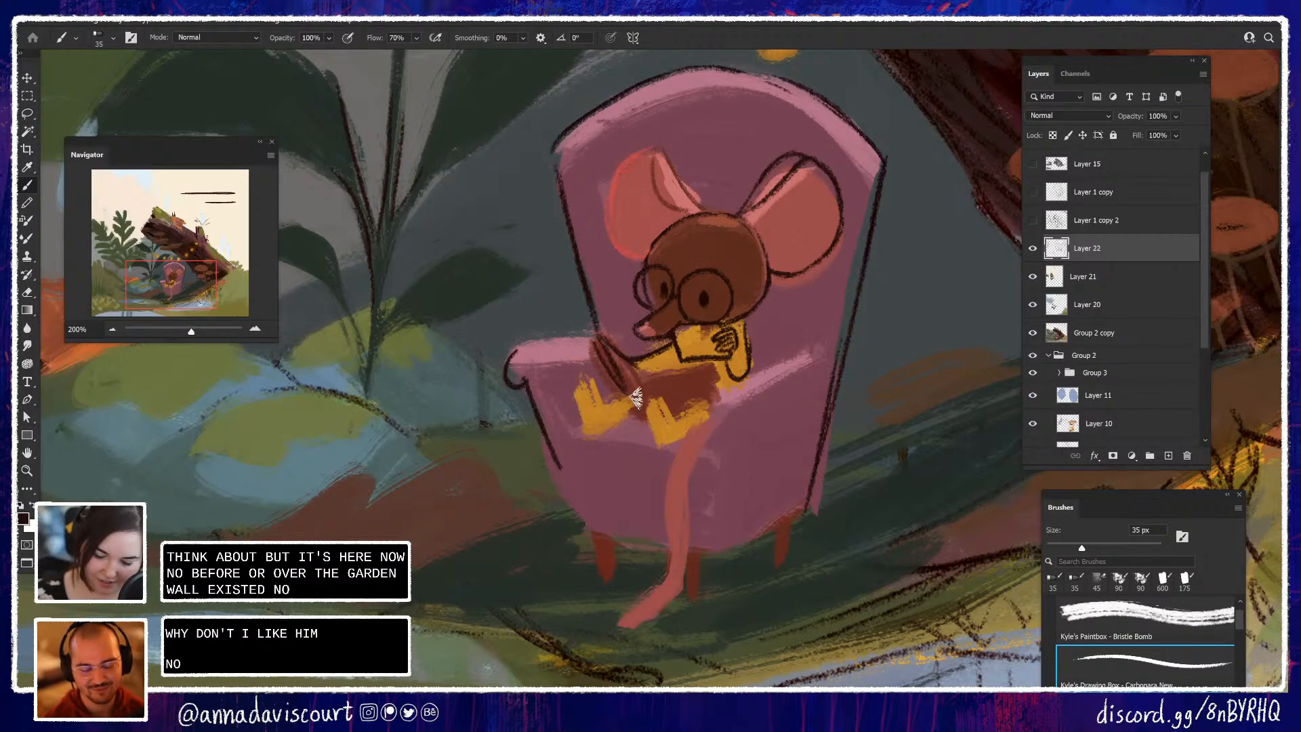
Outline the open book's cover and pages and the nearer yellow foot in dark brown
{"action": "left_click_drag", "start_coordinate": [587, 339], "coordinate": [621, 384]}
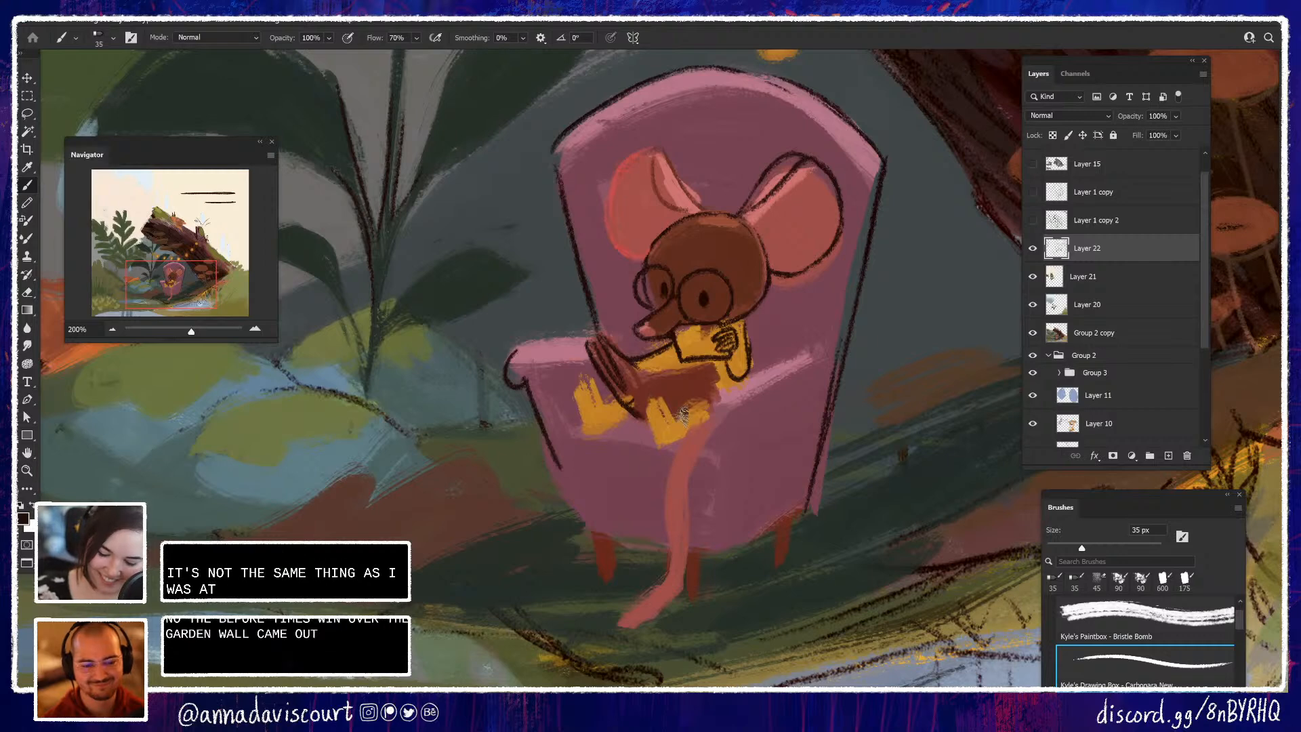
{"action": "left_click_drag", "start_coordinate": [645, 416], "coordinate": [723, 401]}
{"action": "left_click_drag", "start_coordinate": [635, 393], "coordinate": [705, 372]}
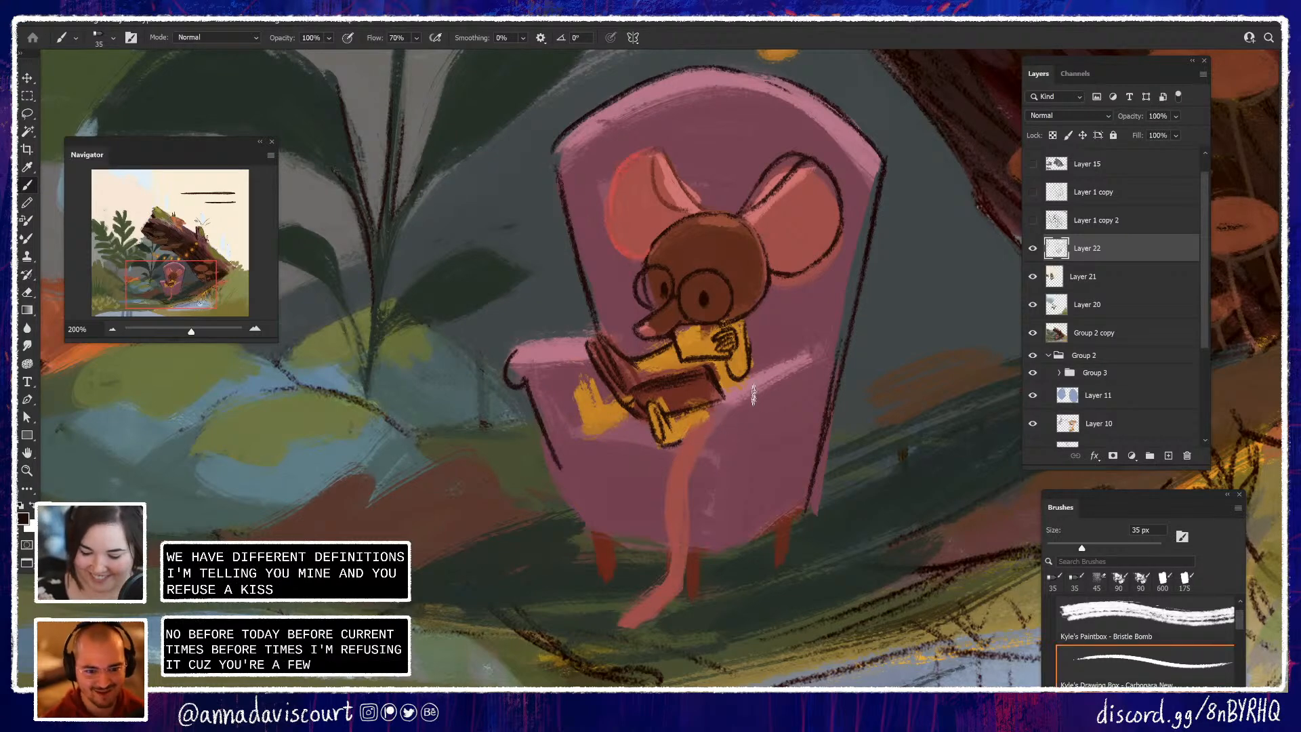
Outline the mouse's farther yellow foot and its long tail with a curled tip in dark brown, plus the near armrest's front edge
{"action": "mouse_move", "coordinate": [588, 389]}
{"action": "left_mouse_down"}
{"action": "mouse_move", "coordinate": [584, 425]}
{"action": "mouse_move", "coordinate": [607, 405]}
{"action": "left_mouse_up"}
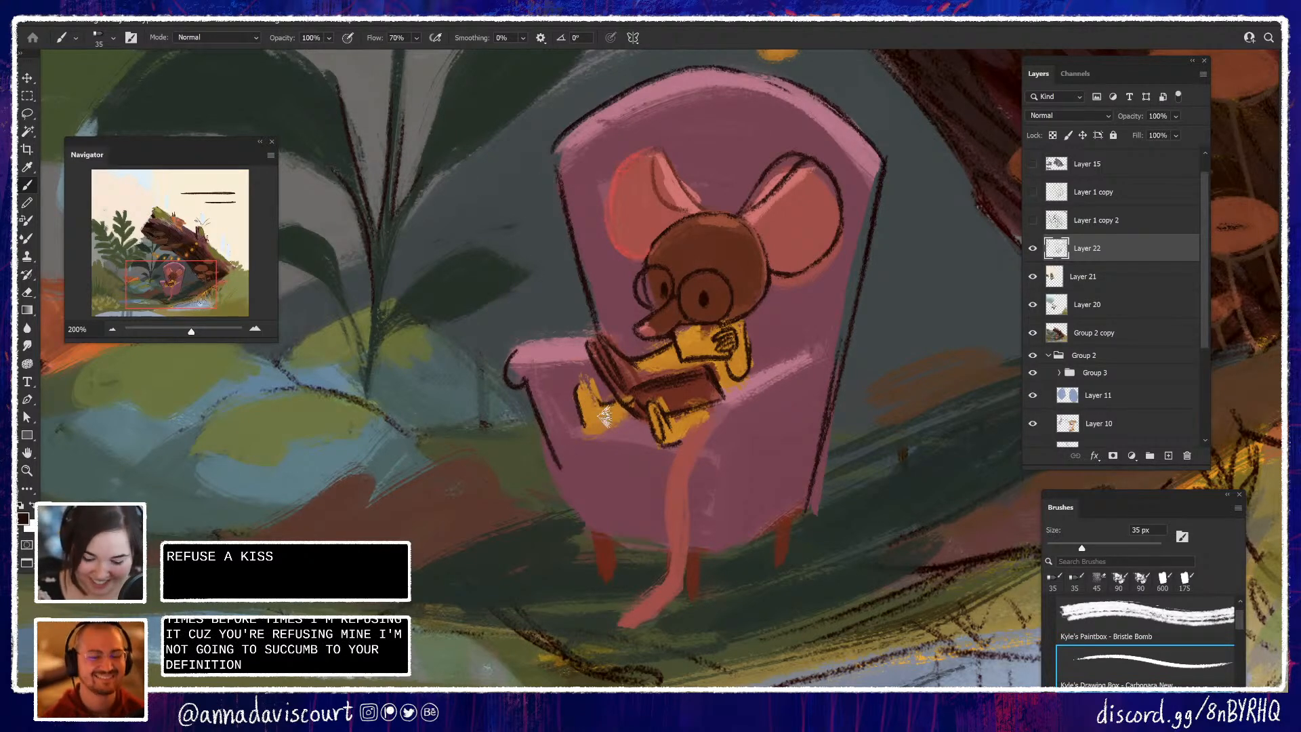
{"action": "left_click_drag", "start_coordinate": [592, 384], "coordinate": [598, 410]}
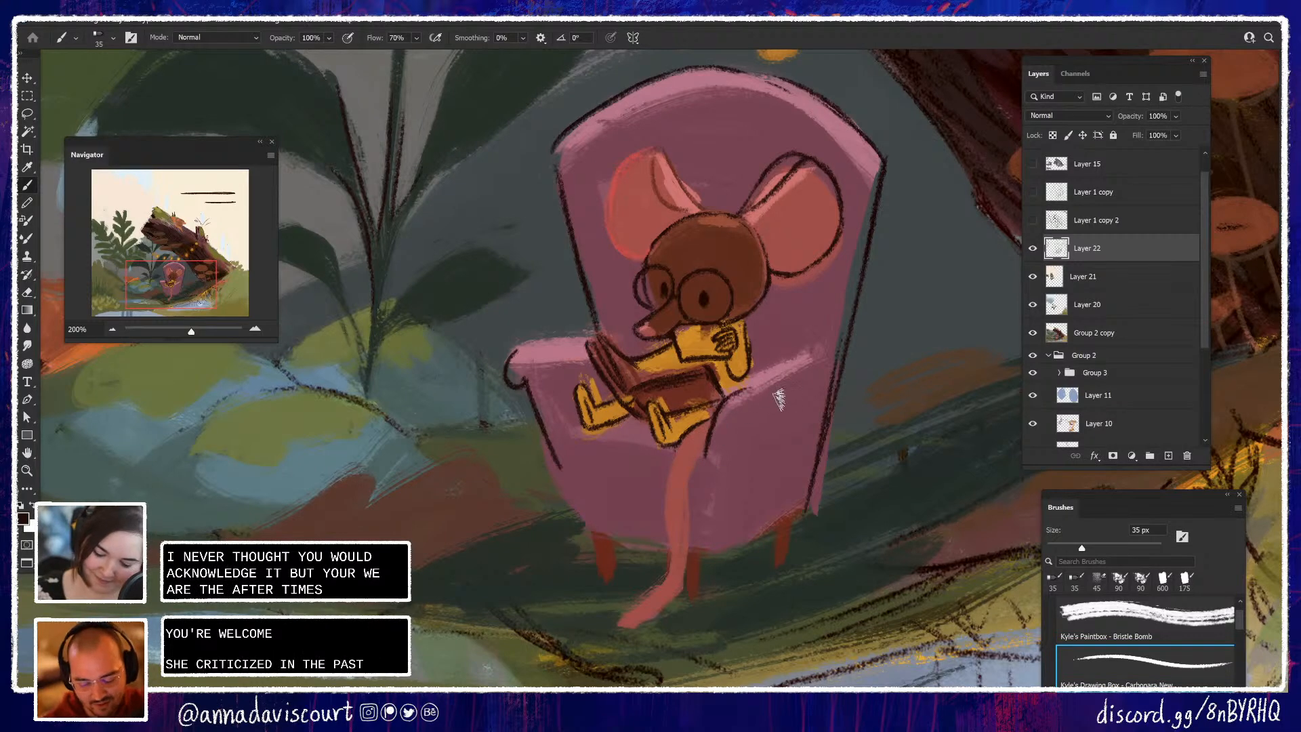
{"action": "mouse_move", "coordinate": [677, 441]}
{"action": "left_mouse_down"}
{"action": "mouse_move", "coordinate": [683, 549]}
{"action": "mouse_move", "coordinate": [654, 596]}
{"action": "mouse_move", "coordinate": [619, 596]}
{"action": "mouse_move", "coordinate": [624, 620]}
{"action": "mouse_move", "coordinate": [687, 593]}
{"action": "mouse_move", "coordinate": [694, 477]}
{"action": "left_mouse_up"}
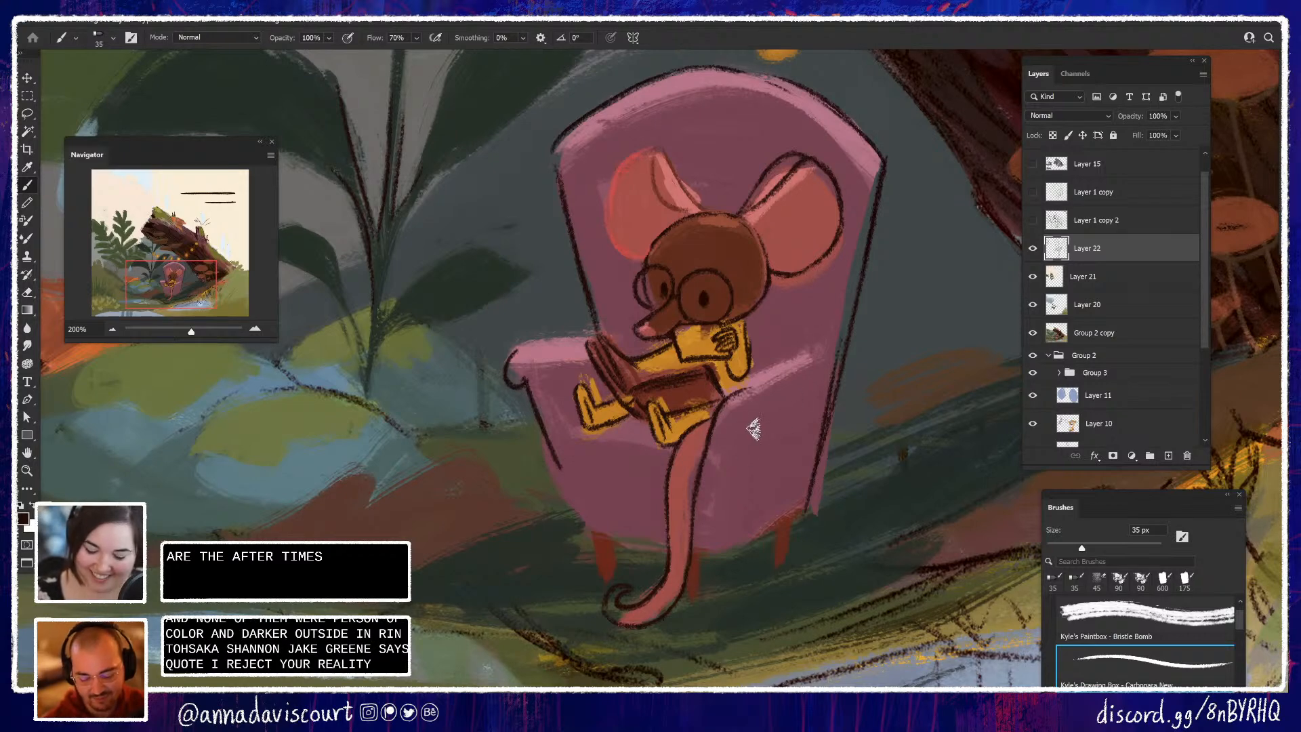
Outline the near armrest in dark brown with a scrolled front, and reinforce the side edges of the armchair's backrest
{"action": "mouse_move", "coordinate": [745, 416]}
{"action": "left_mouse_down"}
{"action": "mouse_move", "coordinate": [749, 430]}
{"action": "mouse_move", "coordinate": [816, 385]}
{"action": "left_mouse_up"}
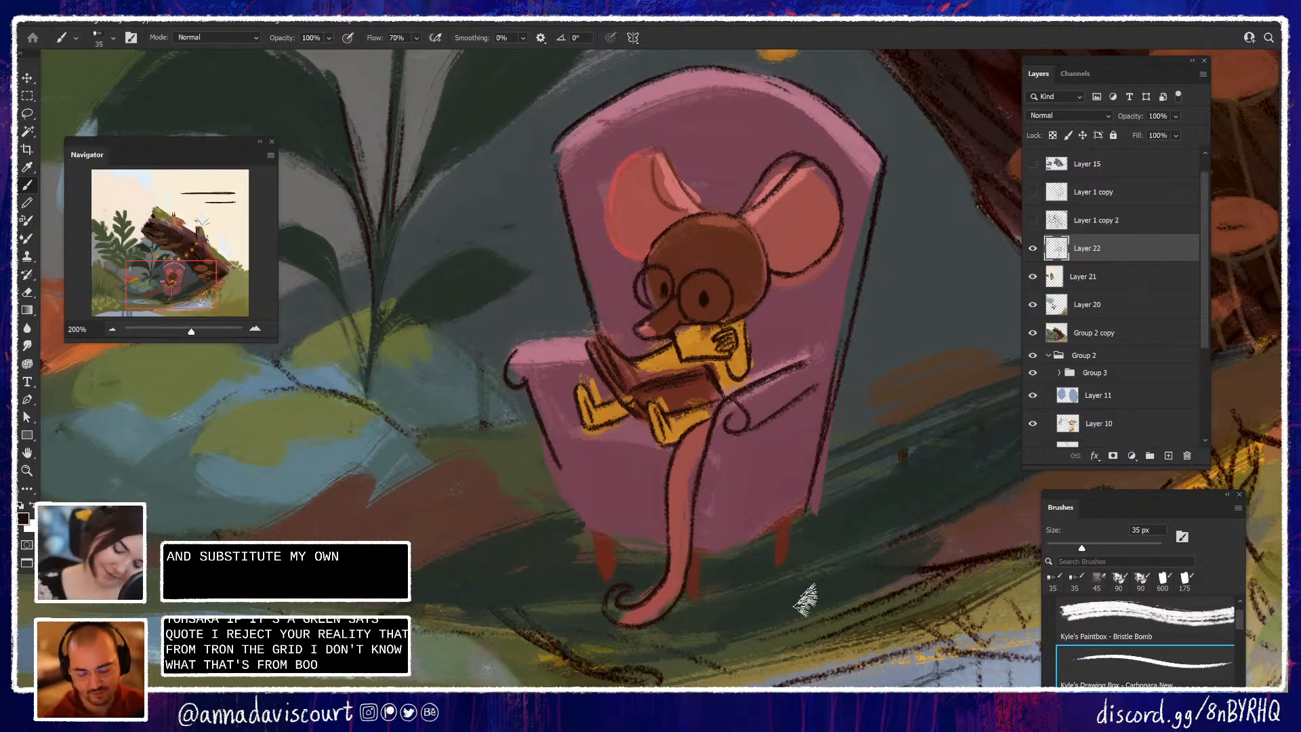
{"action": "mouse_move", "coordinate": [808, 359]}
{"action": "left_mouse_down"}
{"action": "mouse_move", "coordinate": [817, 386]}
{"action": "mouse_move", "coordinate": [892, 144]}
{"action": "left_mouse_up"}
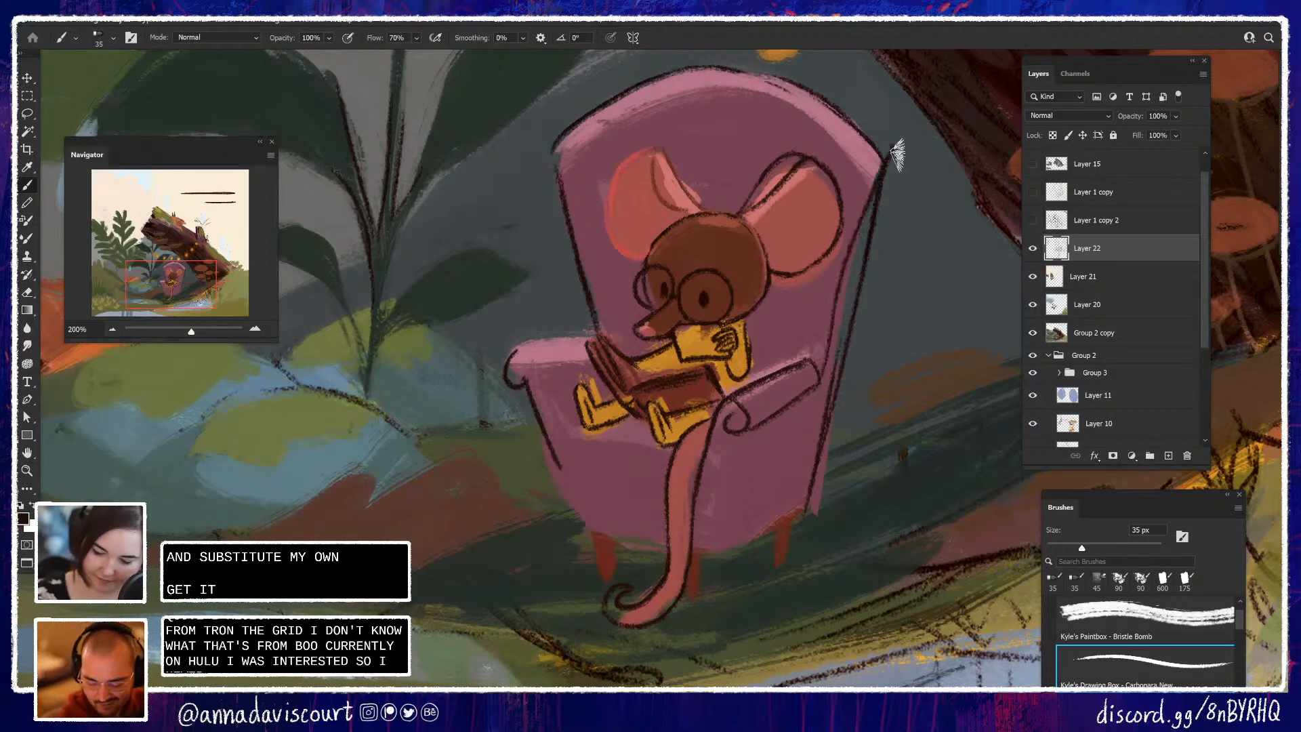
{"action": "key", "text": "ctrl+z"}
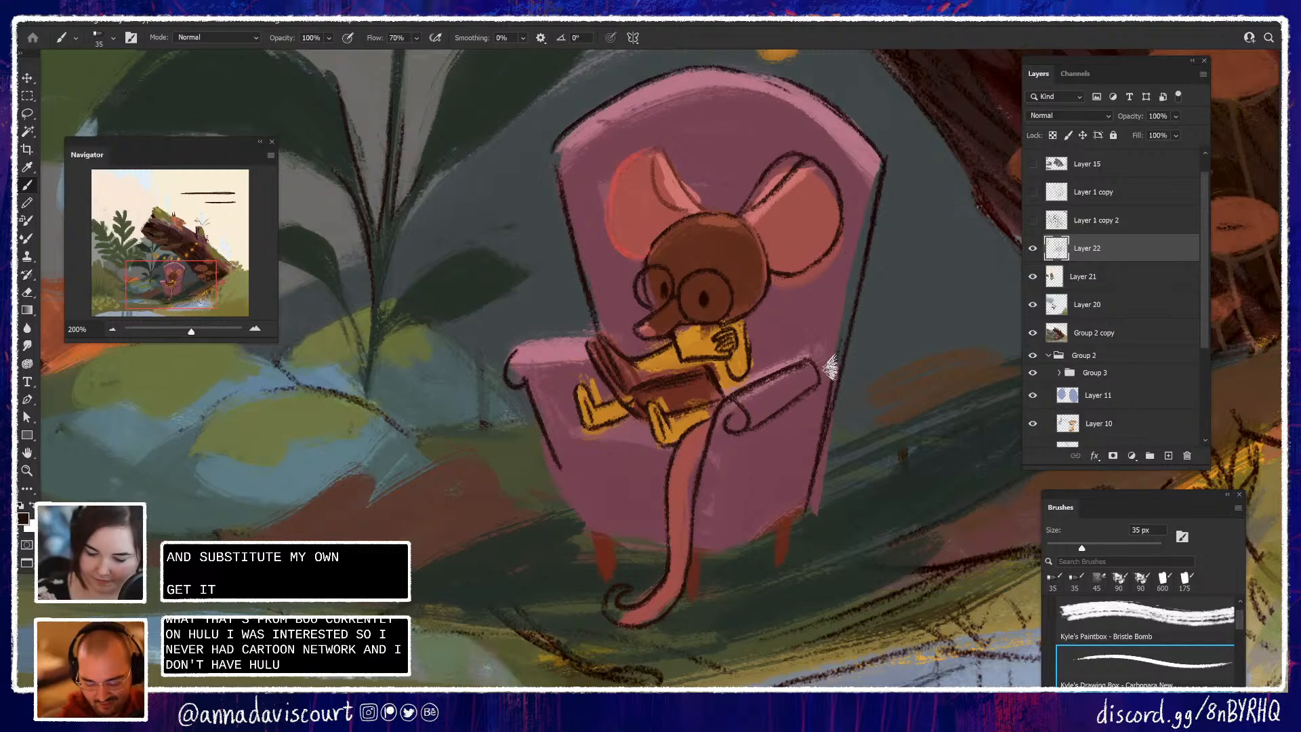
{"action": "left_click_drag", "start_coordinate": [827, 370], "coordinate": [885, 159]}
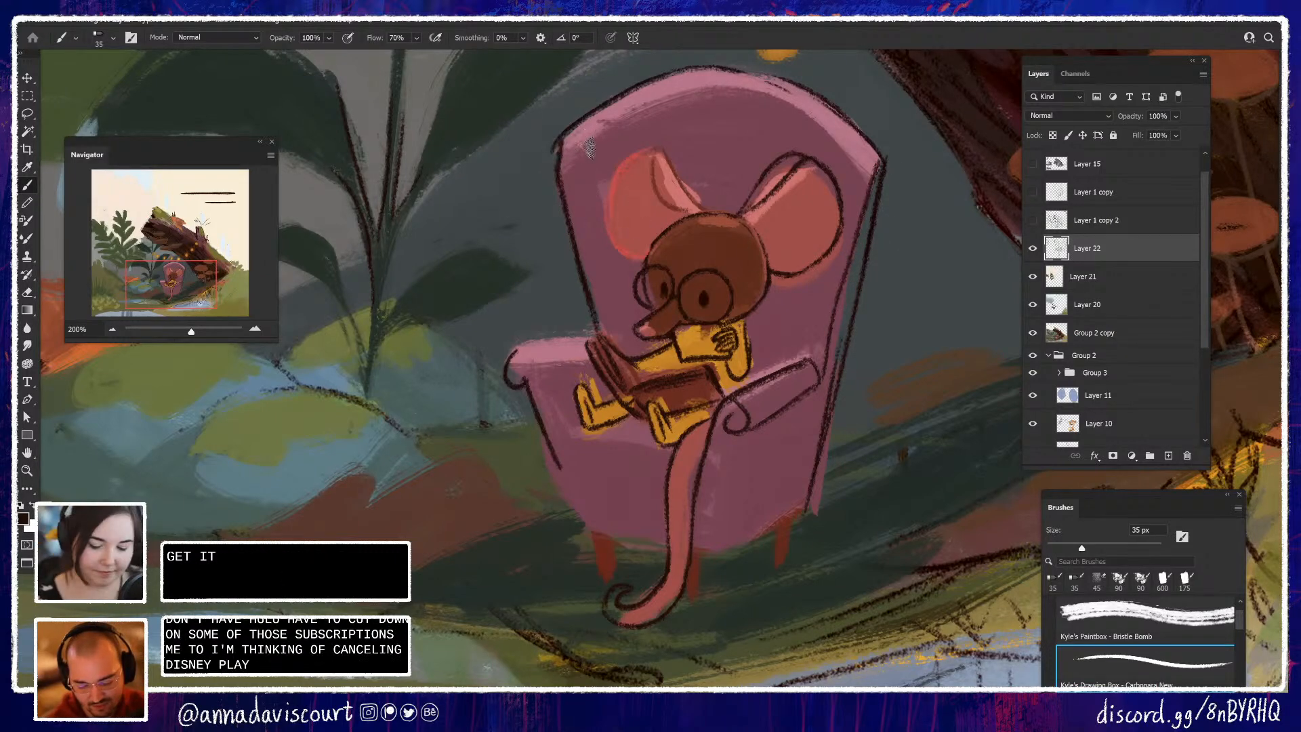
{"action": "mouse_move", "coordinate": [564, 127]}
{"action": "left_mouse_down"}
{"action": "mouse_move", "coordinate": [566, 225]}
{"action": "mouse_move", "coordinate": [567, 140]}
{"action": "mouse_move", "coordinate": [566, 181]}
{"action": "left_mouse_up"}
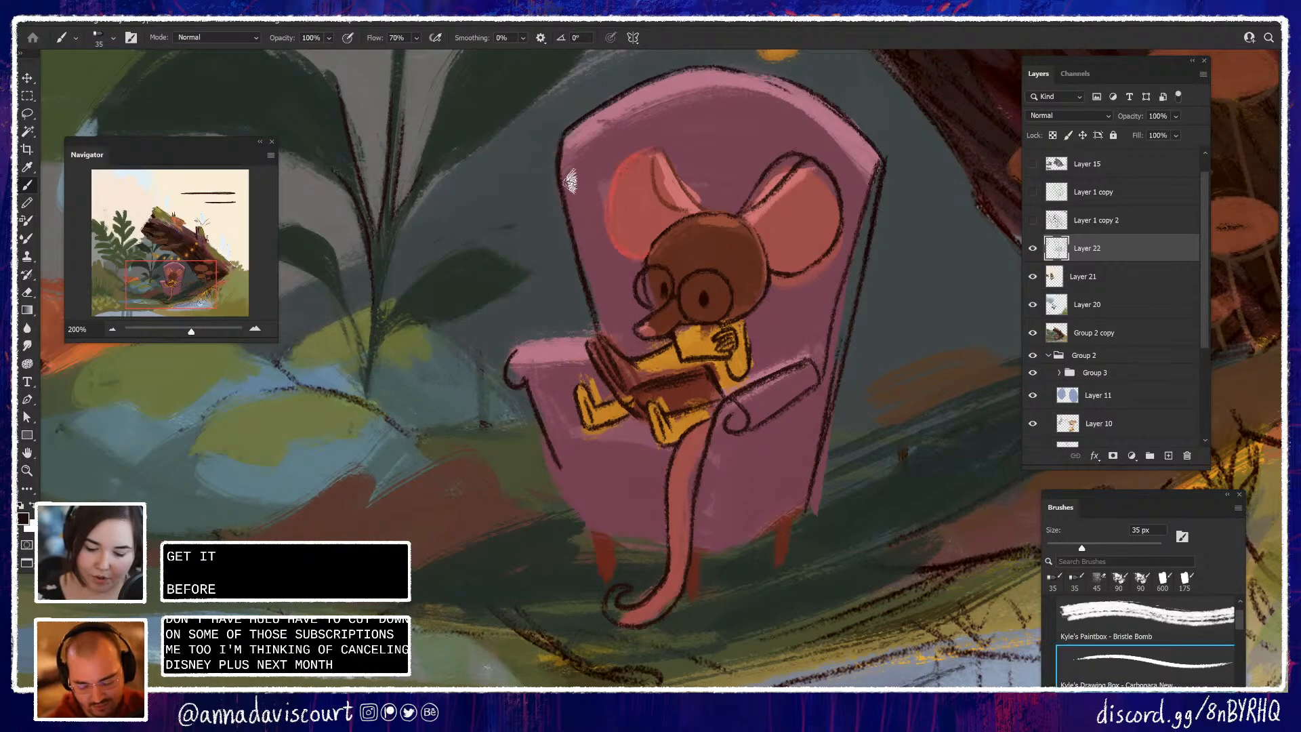
{"action": "left_click_drag", "start_coordinate": [564, 136], "coordinate": [567, 195]}
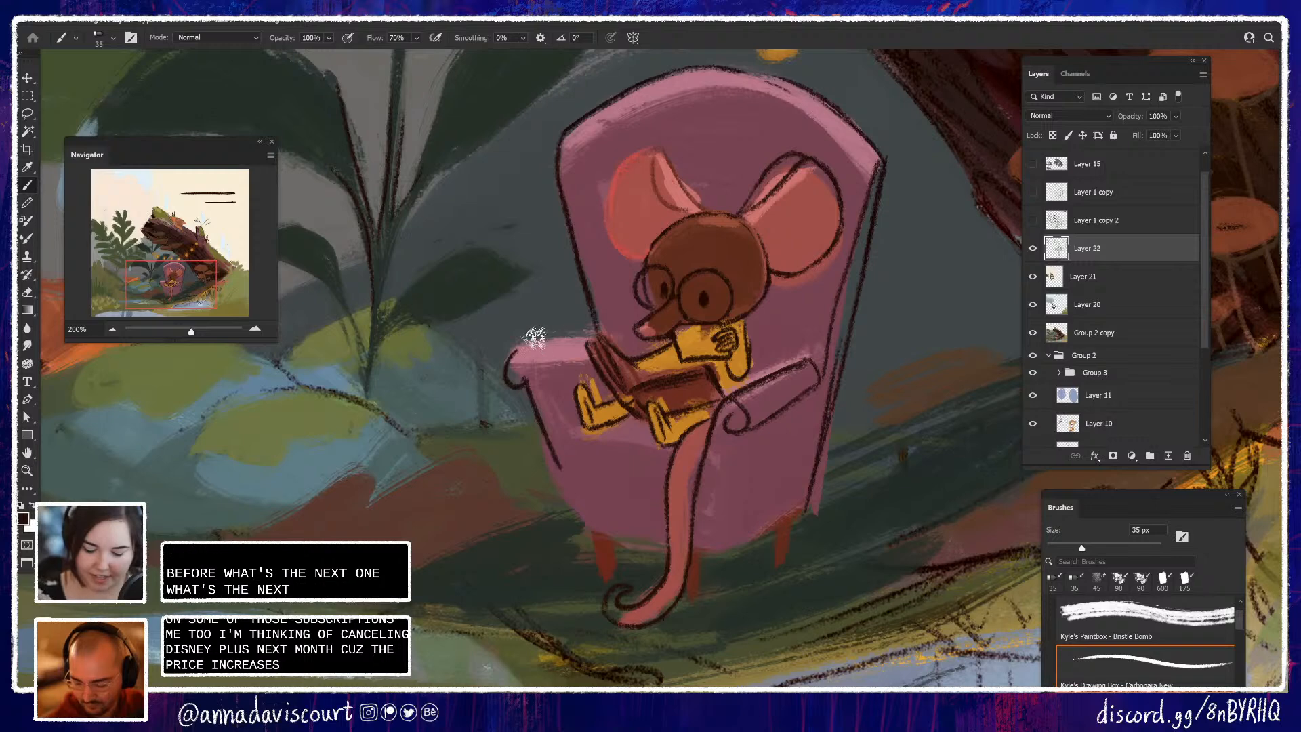
Redraw the farther armrest with a scrolled front in dark brown, and outline the seat cushion, chair base and legs
{"action": "mouse_move", "coordinate": [521, 359]}
{"action": "left_mouse_down"}
{"action": "mouse_move", "coordinate": [584, 341]}
{"action": "mouse_move", "coordinate": [559, 348]}
{"action": "left_mouse_up"}
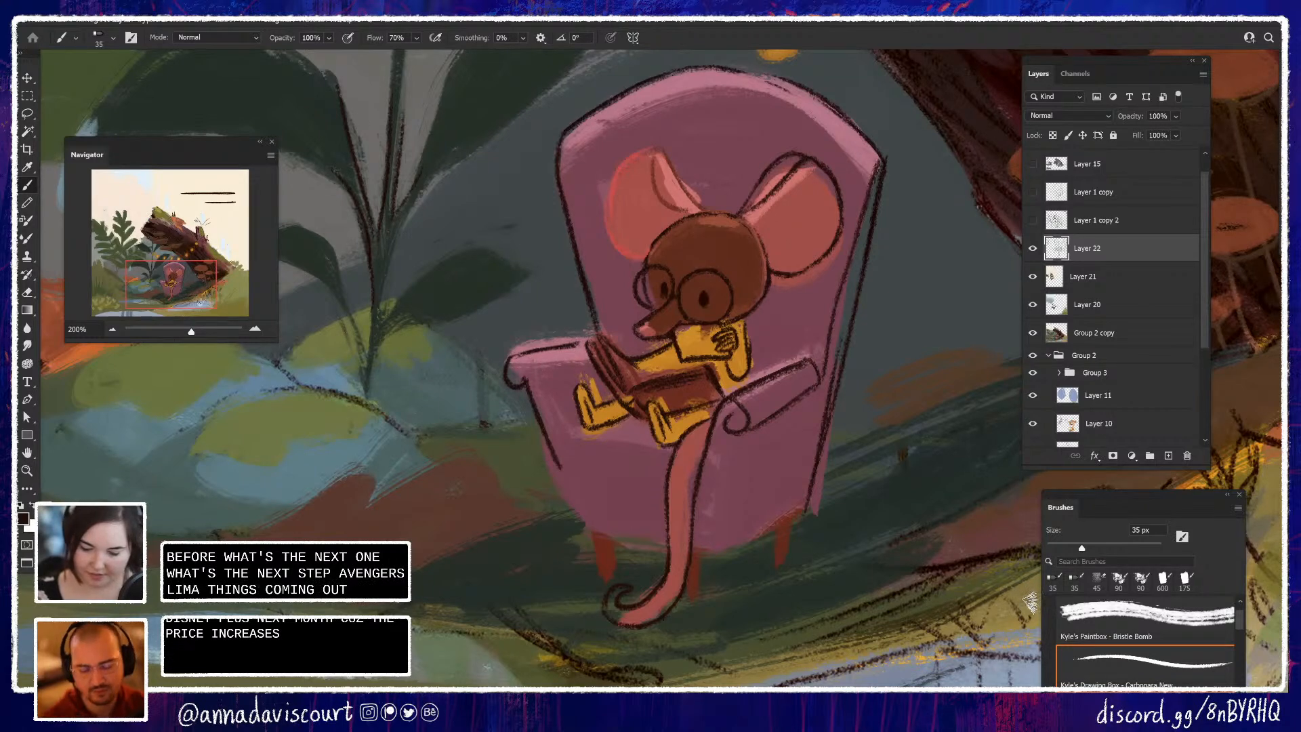
{"action": "mouse_move", "coordinate": [587, 342]}
{"action": "left_mouse_down"}
{"action": "mouse_move", "coordinate": [544, 360]}
{"action": "mouse_move", "coordinate": [522, 397]}
{"action": "left_mouse_up"}
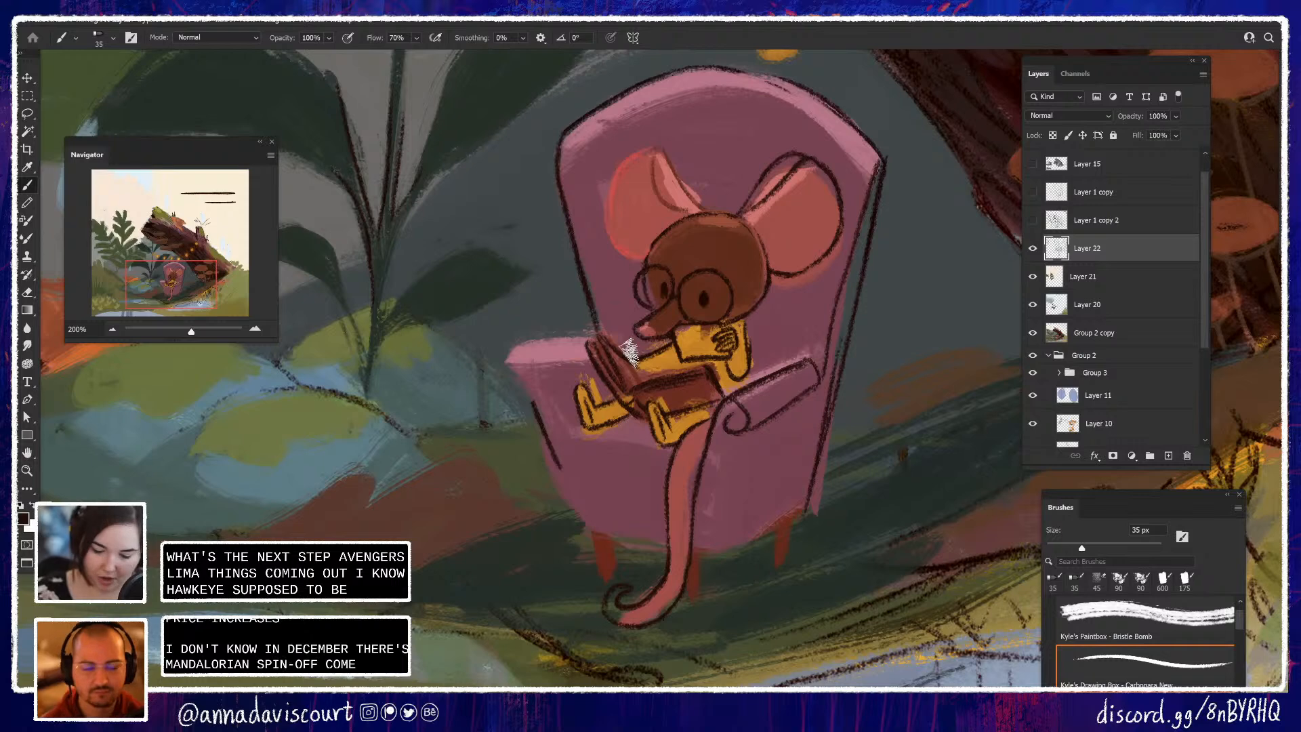
{"action": "left_click_drag", "start_coordinate": [515, 368], "coordinate": [591, 354]}
{"action": "left_click_drag", "start_coordinate": [512, 366], "coordinate": [519, 395]}
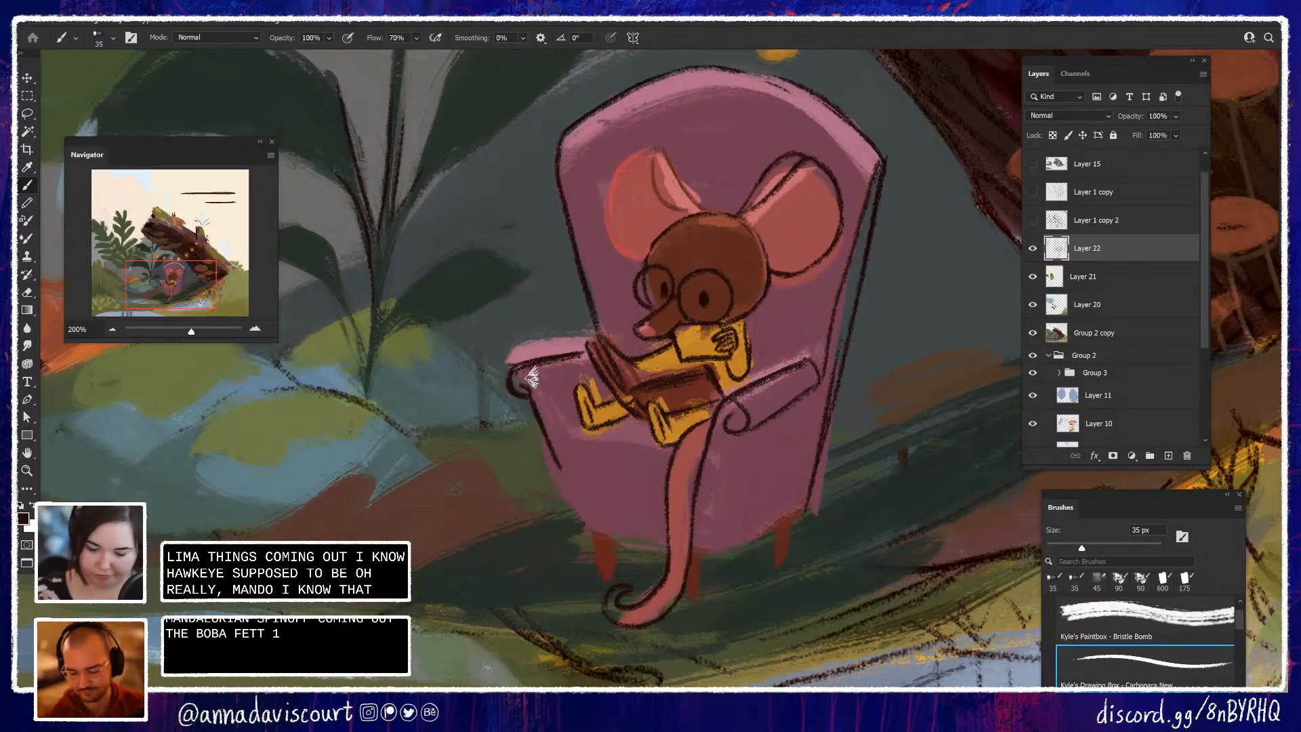
{"action": "left_click_drag", "start_coordinate": [533, 370], "coordinate": [571, 467]}
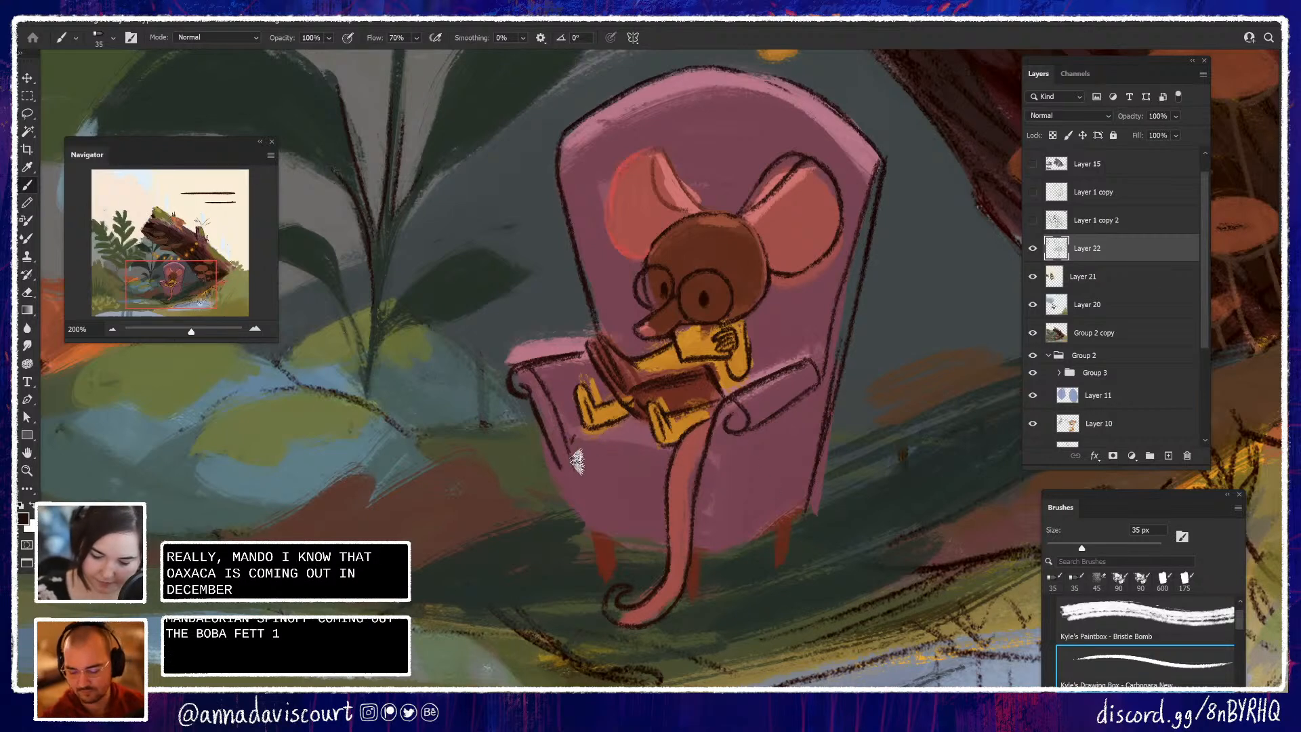
{"action": "left_click_drag", "start_coordinate": [574, 439], "coordinate": [656, 450]}
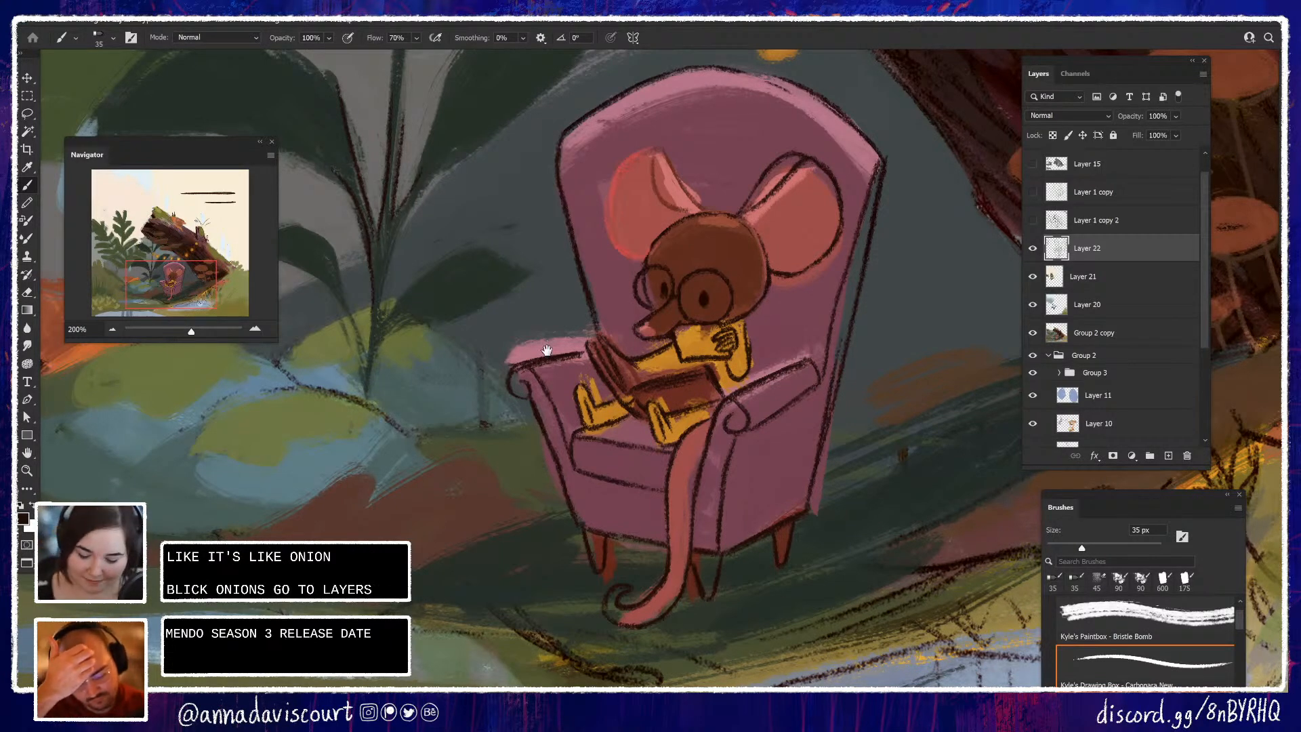
Review the whole illustration and compare it with Layer 21 hidden and shown
{"action": "left_click_drag", "start_coordinate": [547, 351], "coordinate": [589, 404]}
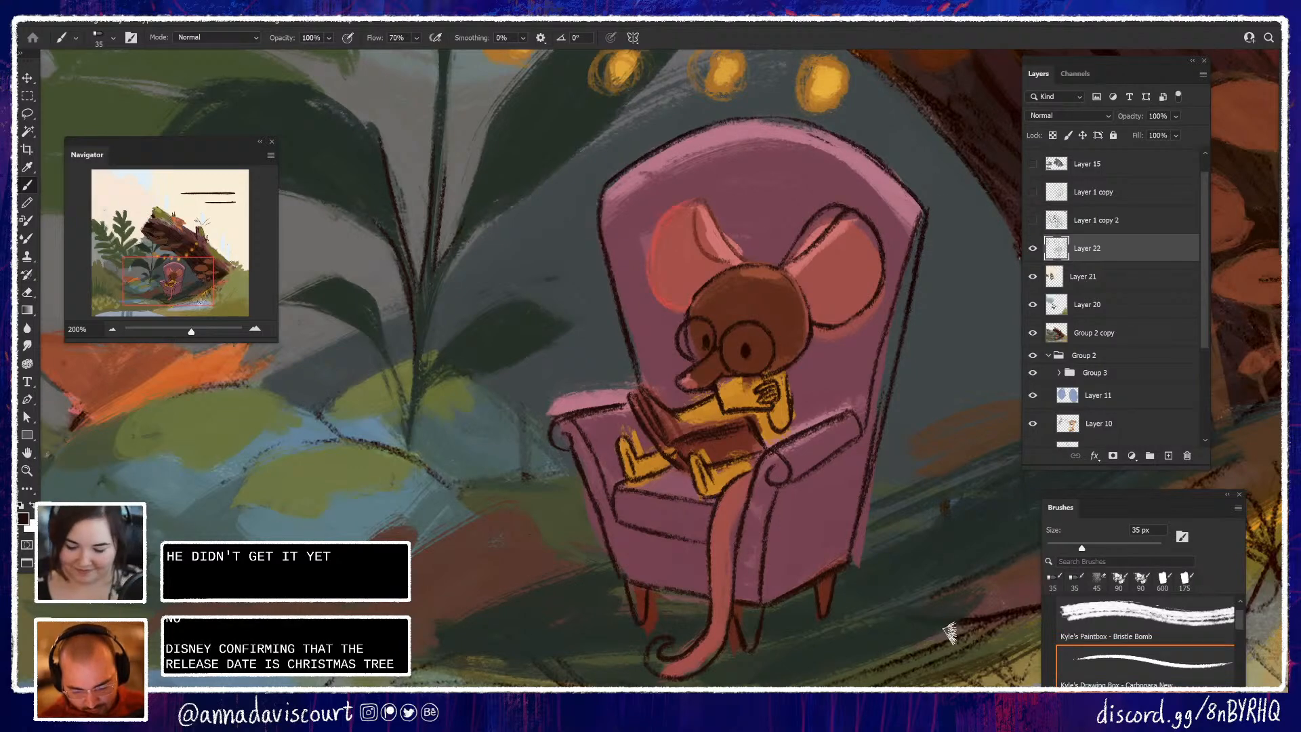
{"action": "left_click_drag", "start_coordinate": [1016, 622], "coordinate": [929, 618]}
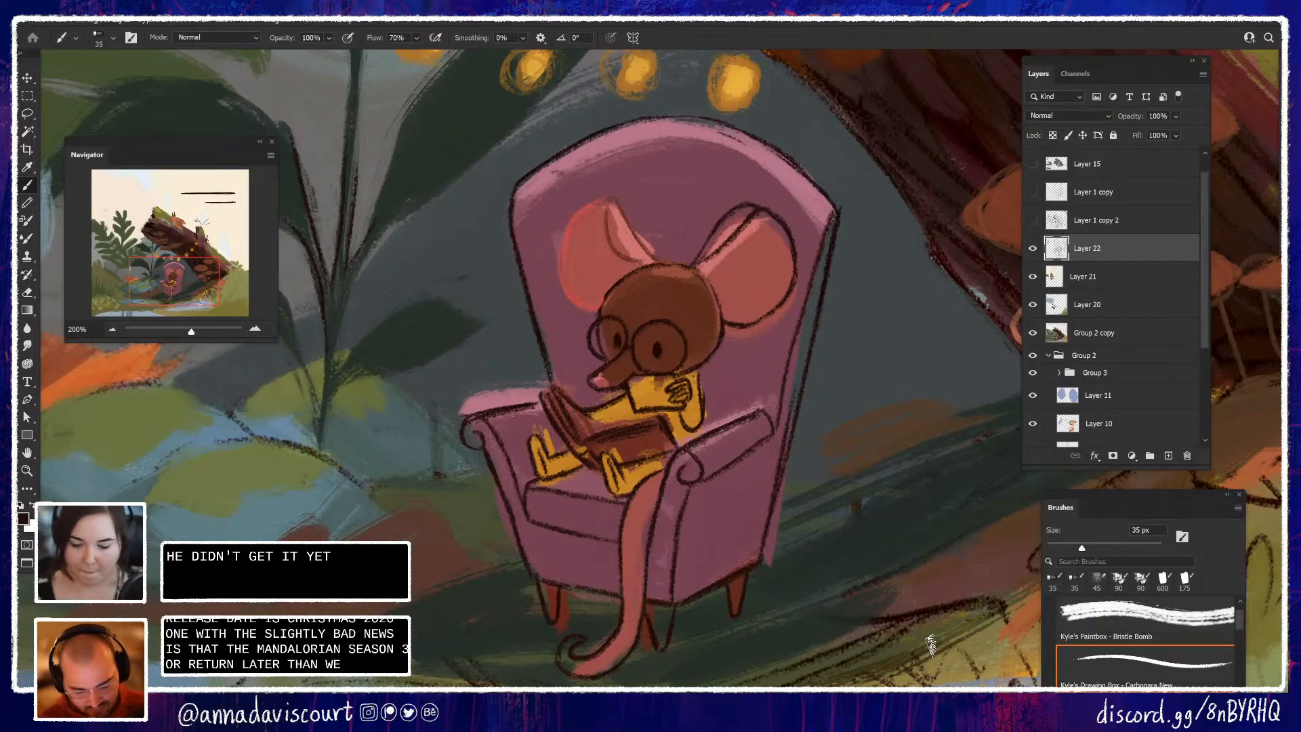
{"action": "left_click_drag", "start_coordinate": [891, 659], "coordinate": [932, 620]}
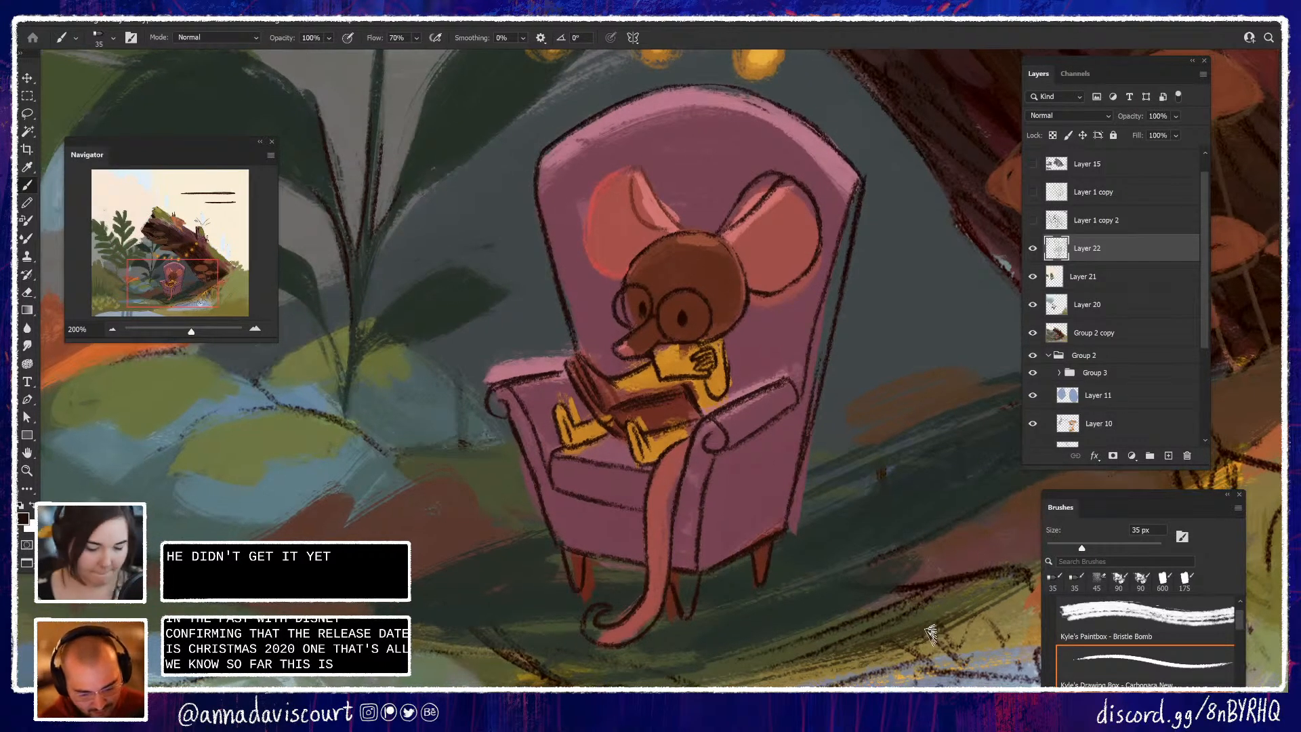
{"action": "key", "text": "ctrl+minus"}
{"action": "left_click_drag", "start_coordinate": [787, 540], "coordinate": [816, 668]}
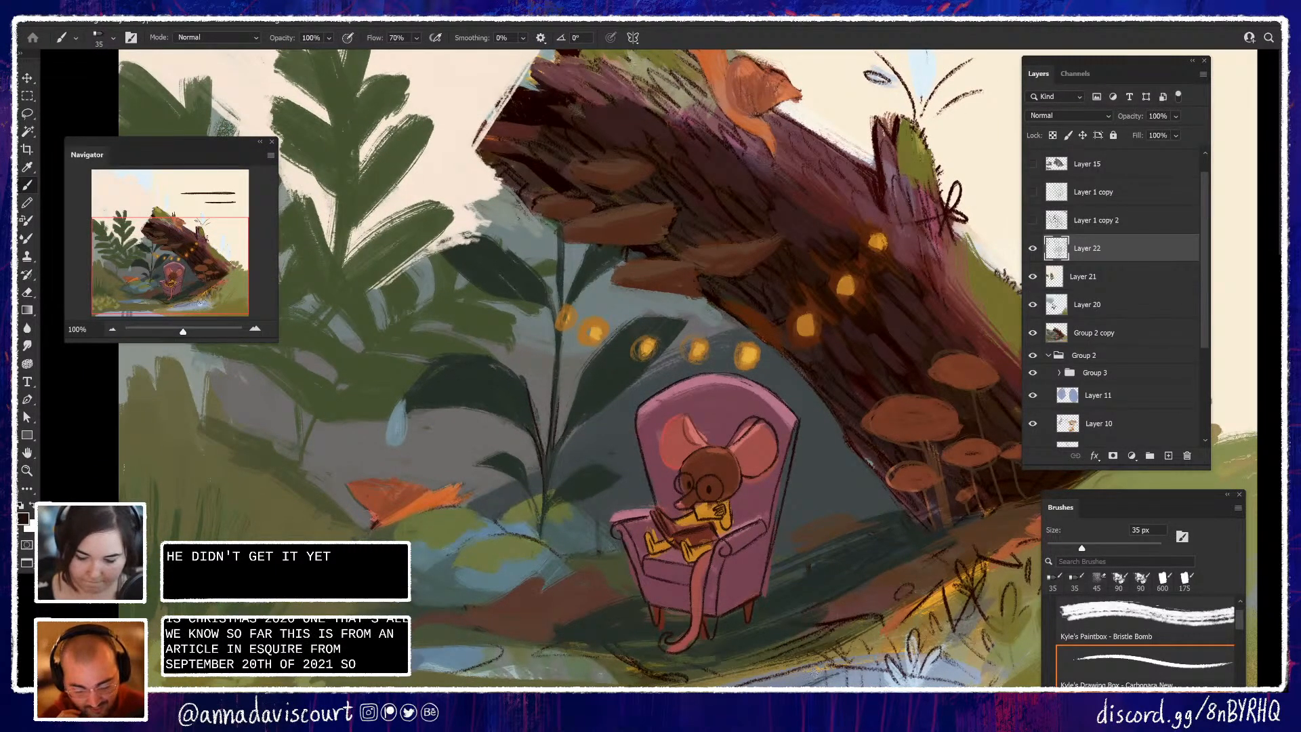
{"action": "key", "text": "e"}
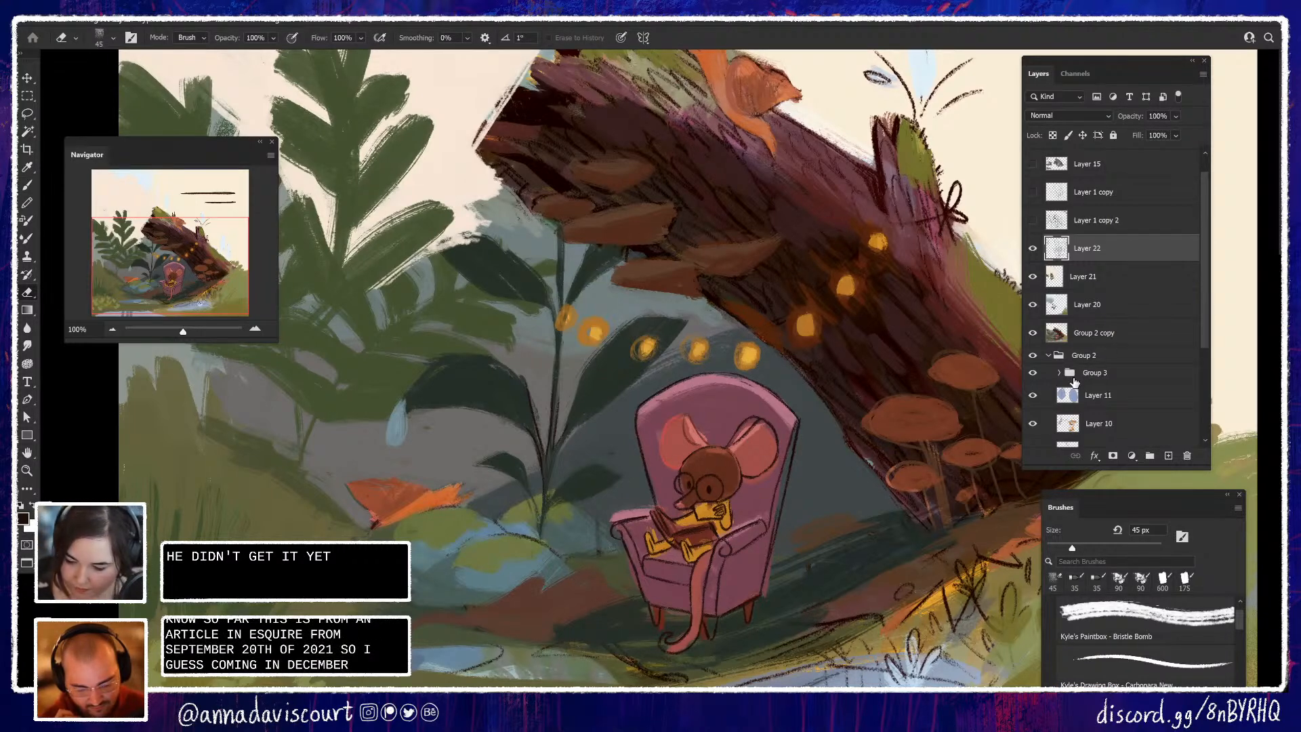
{"action": "left_click", "coordinate": [1048, 278]}
{"action": "left_click", "coordinate": [1035, 277]}
{"action": "left_click", "coordinate": [1035, 277]}
{"action": "left_click", "coordinate": [1035, 277]}
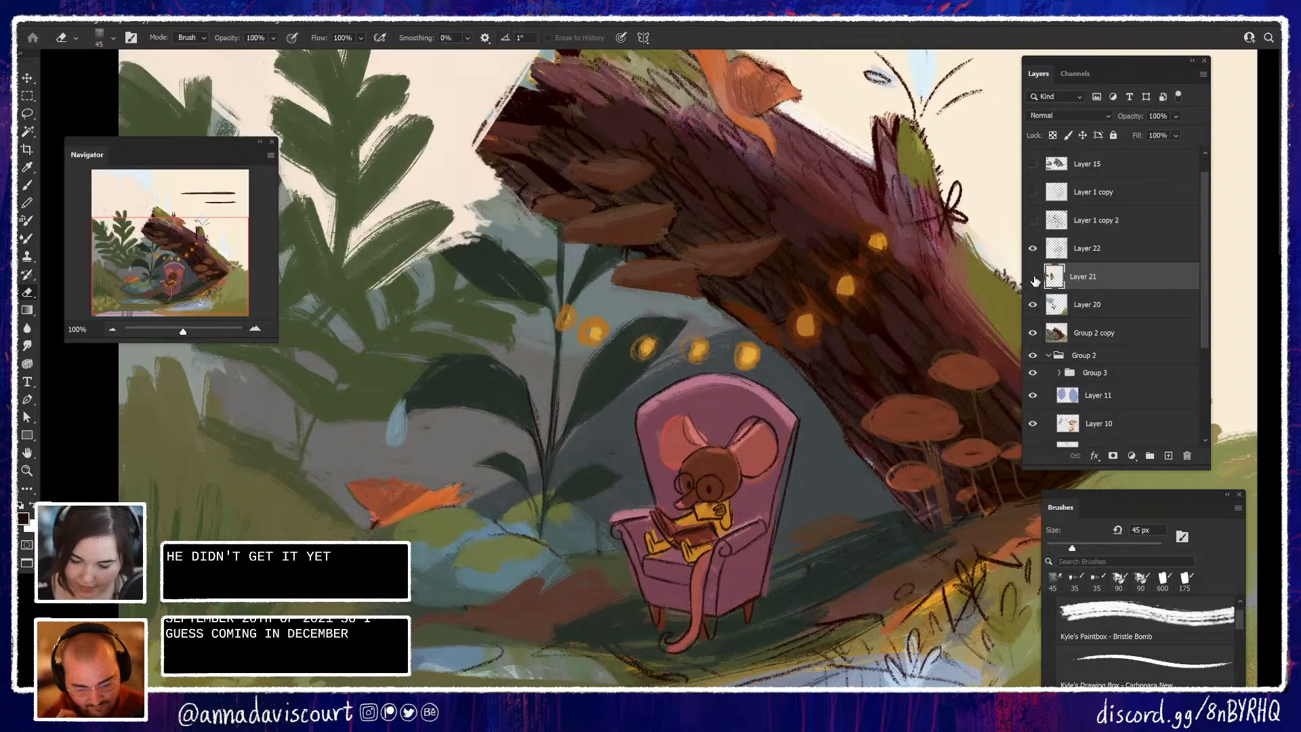
{"action": "left_click", "coordinate": [1033, 277]}
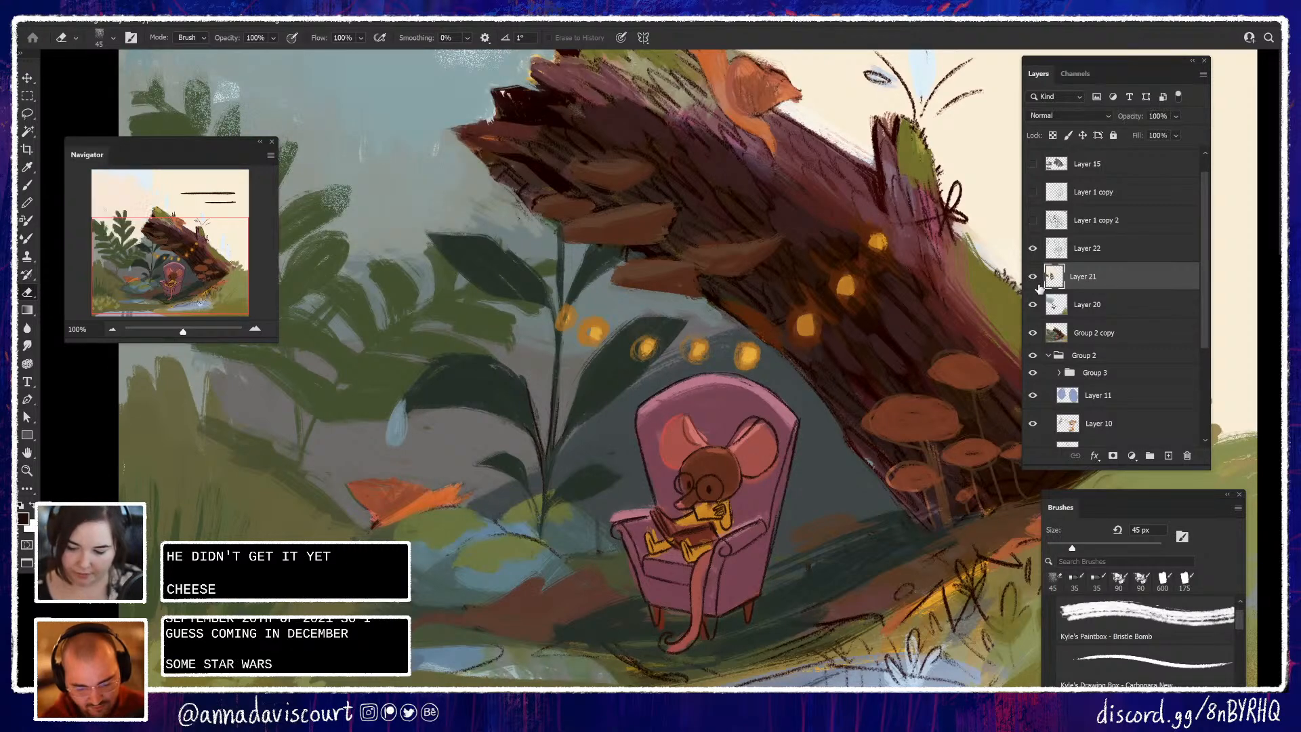
{"action": "key", "text": "ctrl+minus"}
{"action": "key", "text": "ctrl+minus"}
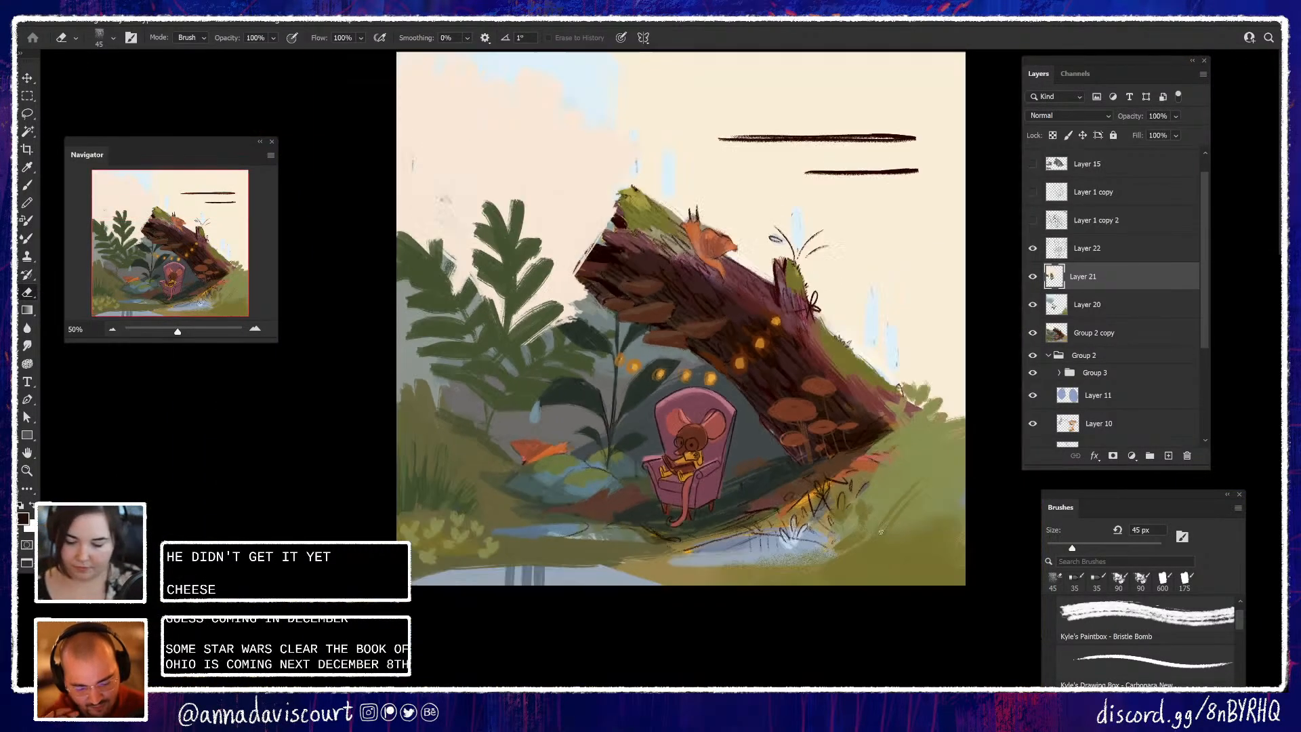
{"action": "left_click_drag", "start_coordinate": [848, 522], "coordinate": [857, 629]}
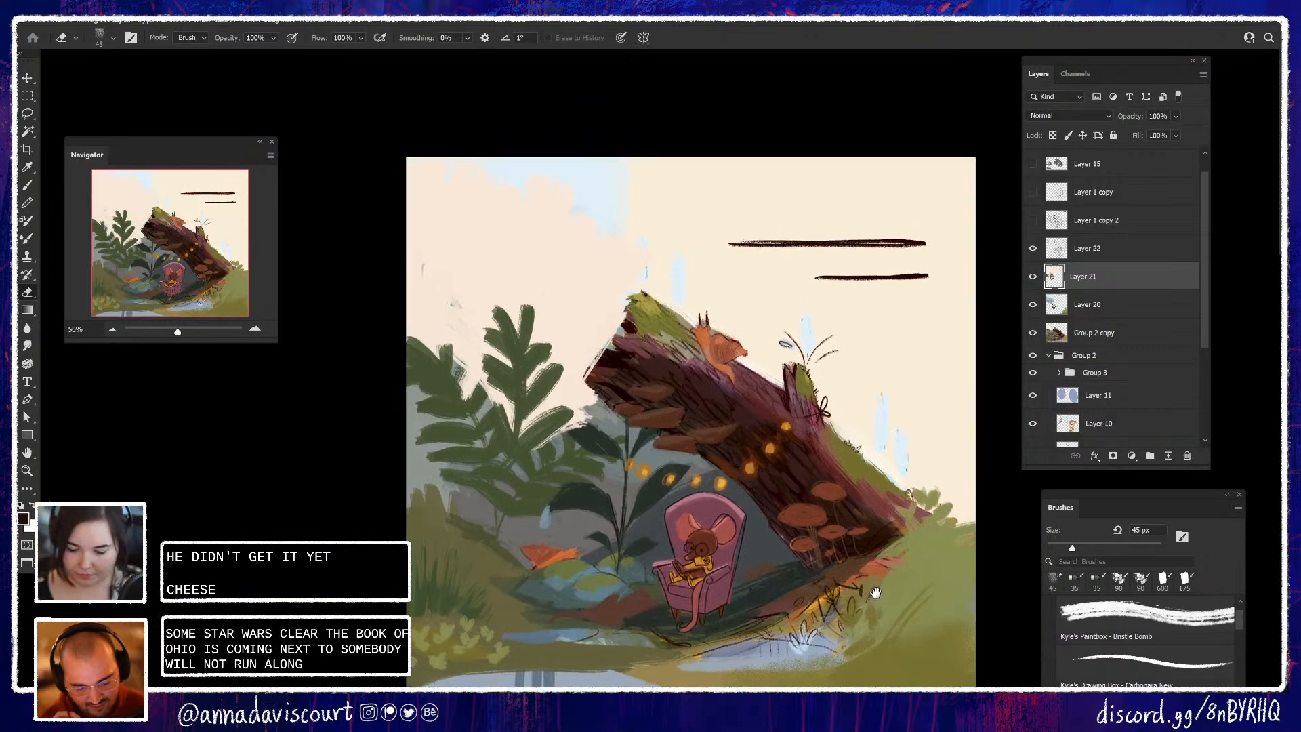
{"action": "left_click", "coordinate": [1032, 277]}
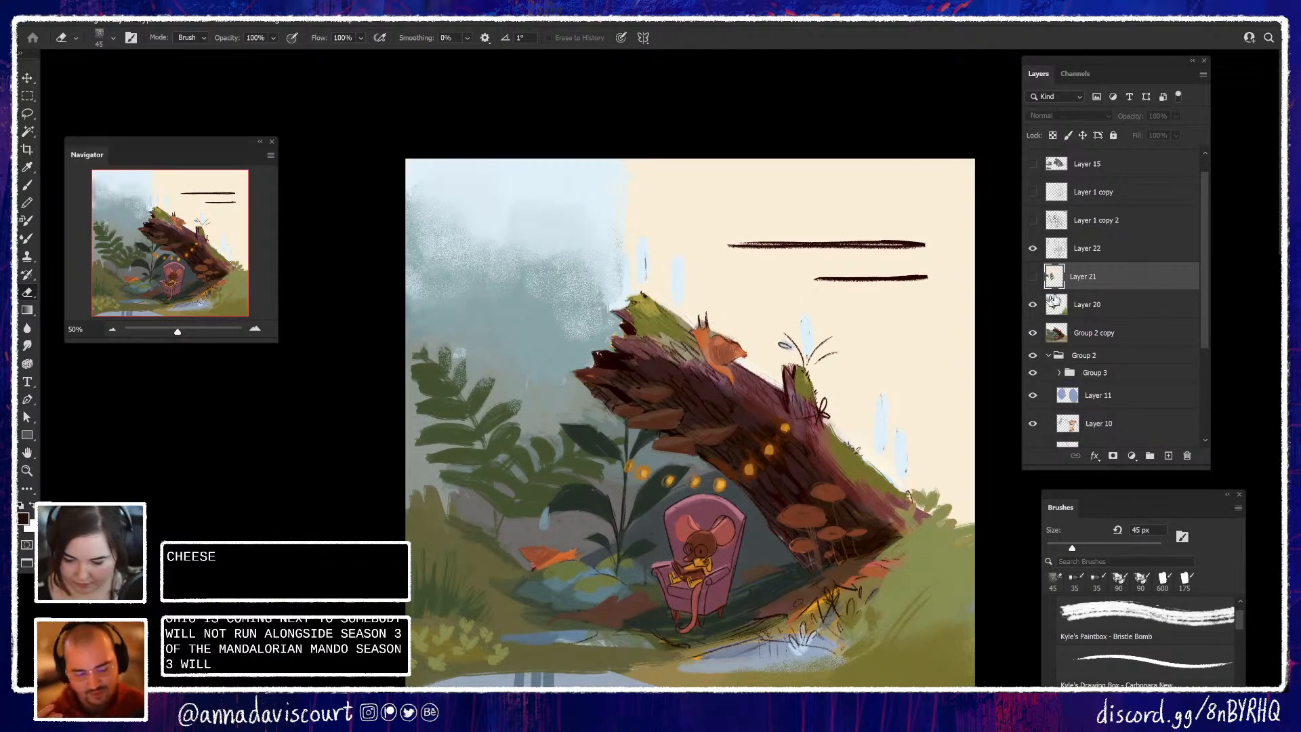
{"action": "left_click", "coordinate": [1033, 276]}
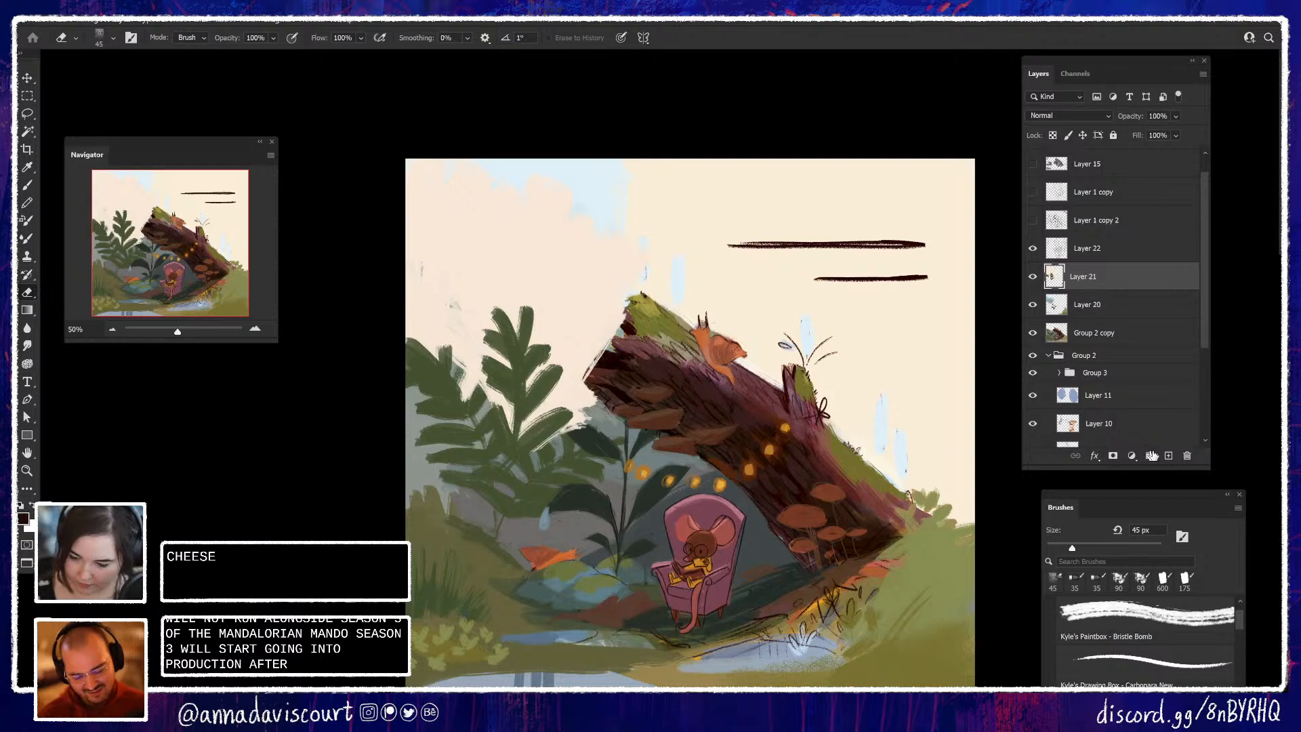
Add a new layer above Layer 21 and paint a grey-blue raindrop in the sky with the 90 px Bristle Bomb brush
{"action": "left_click", "coordinate": [1168, 456]}
{"action": "left_click", "coordinate": [884, 434]}
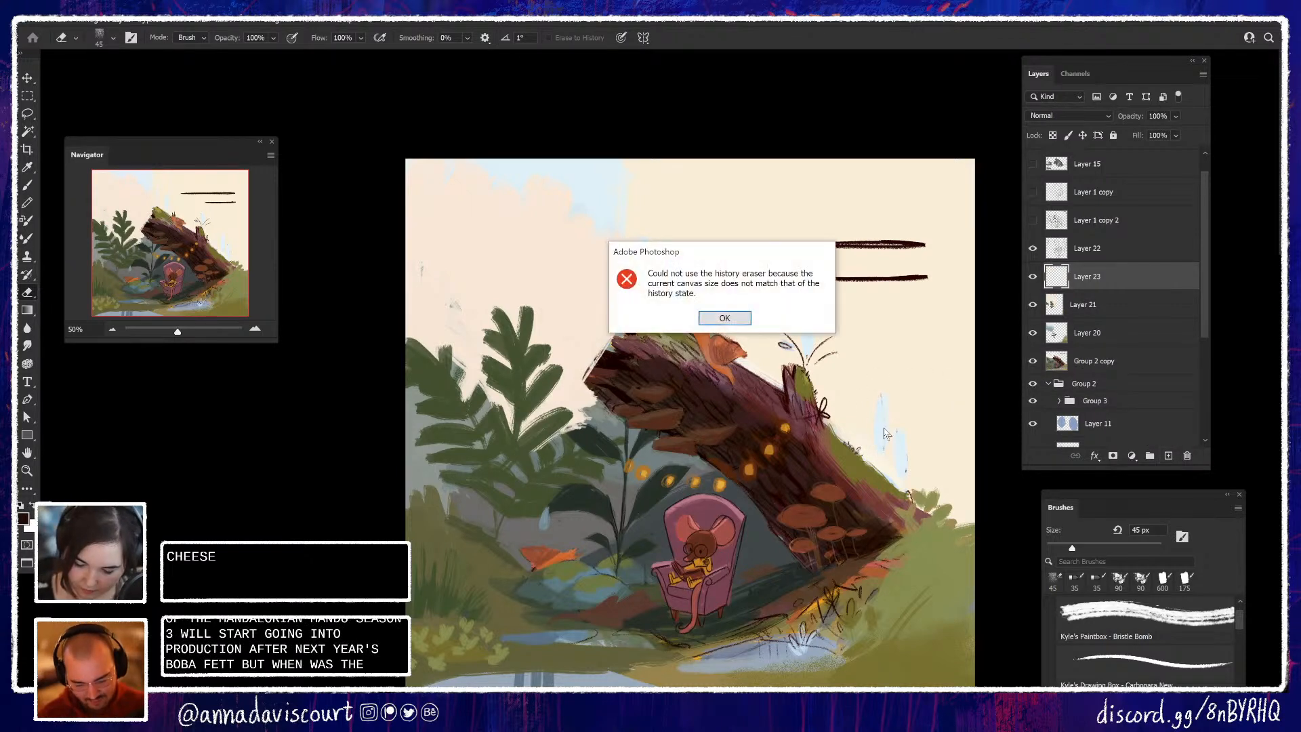
{"action": "key", "text": "Return"}
{"action": "key", "text": "b"}
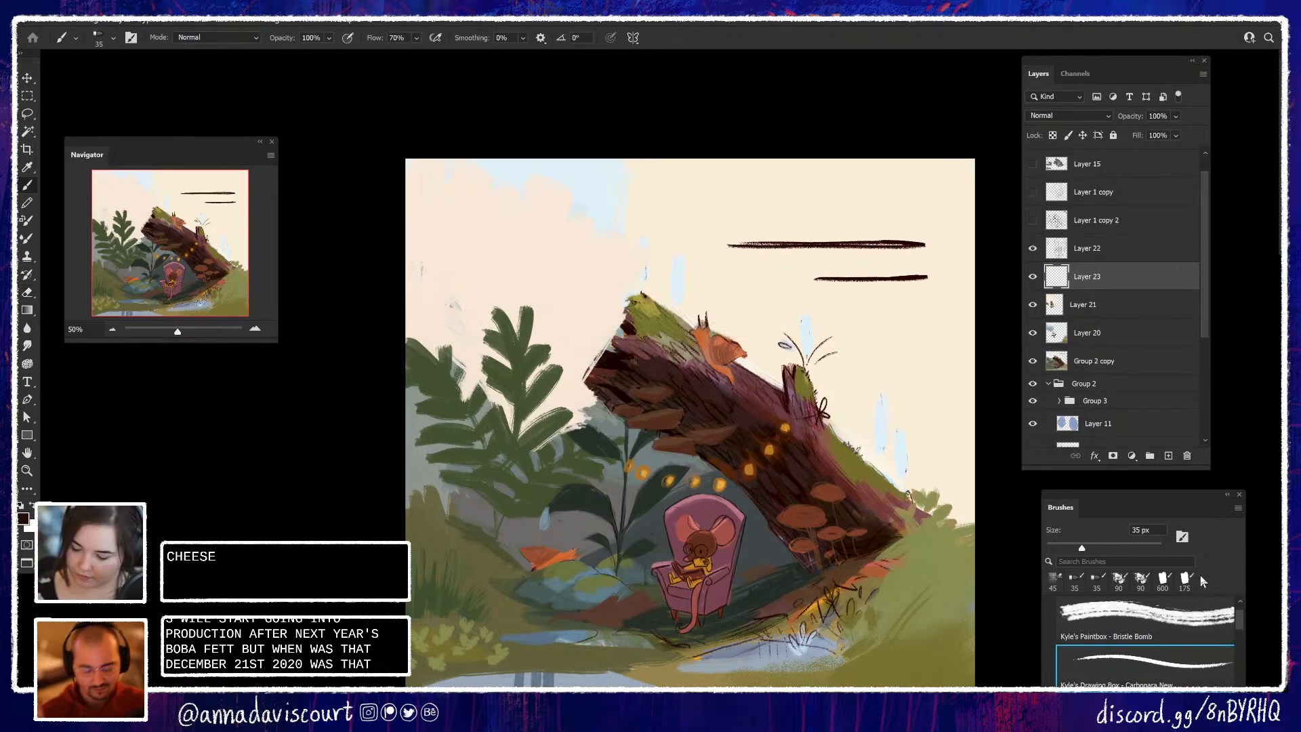
{"action": "left_click", "coordinate": [576, 624], "text": "alt"}
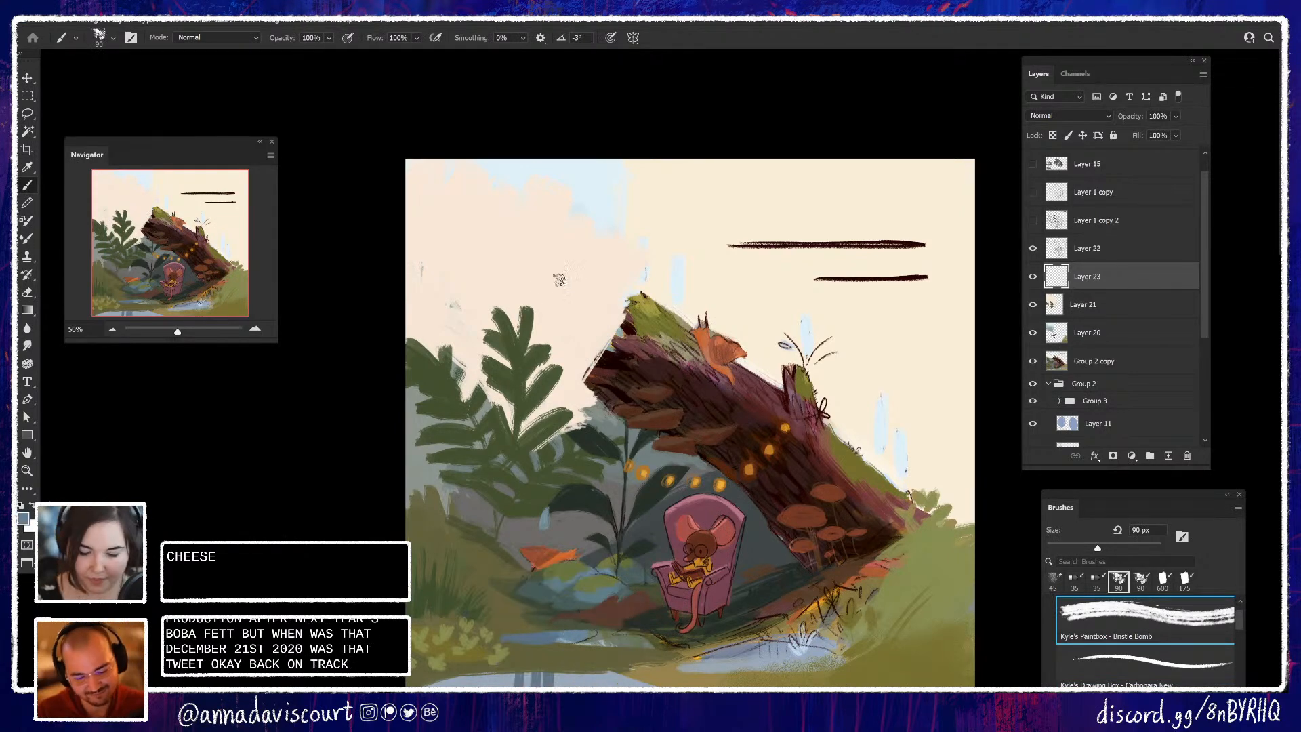
{"action": "left_click_drag", "start_coordinate": [564, 258], "coordinate": [565, 249]}
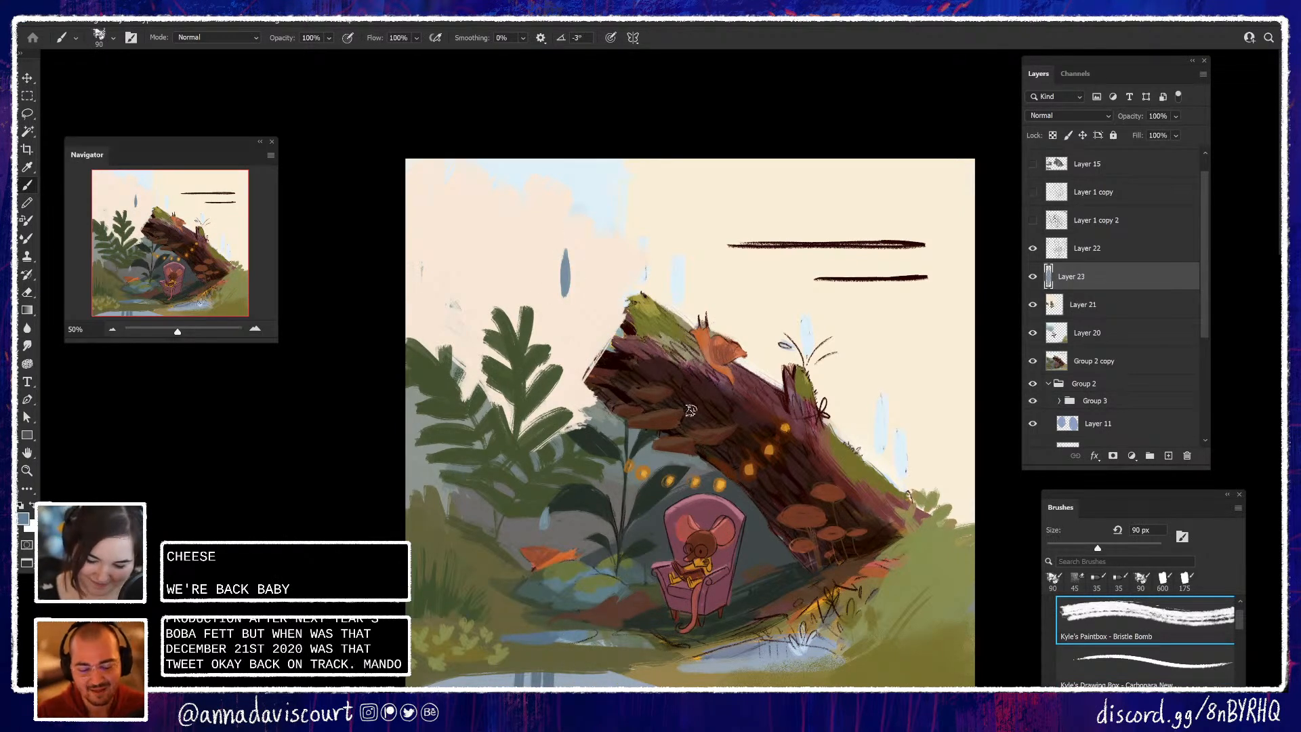
Set the foreground colour to light blue 9dc5d9, repaint the raindrop with it, and erase its edge into a slimmer teardrop
{"action": "left_click", "coordinate": [23, 518]}
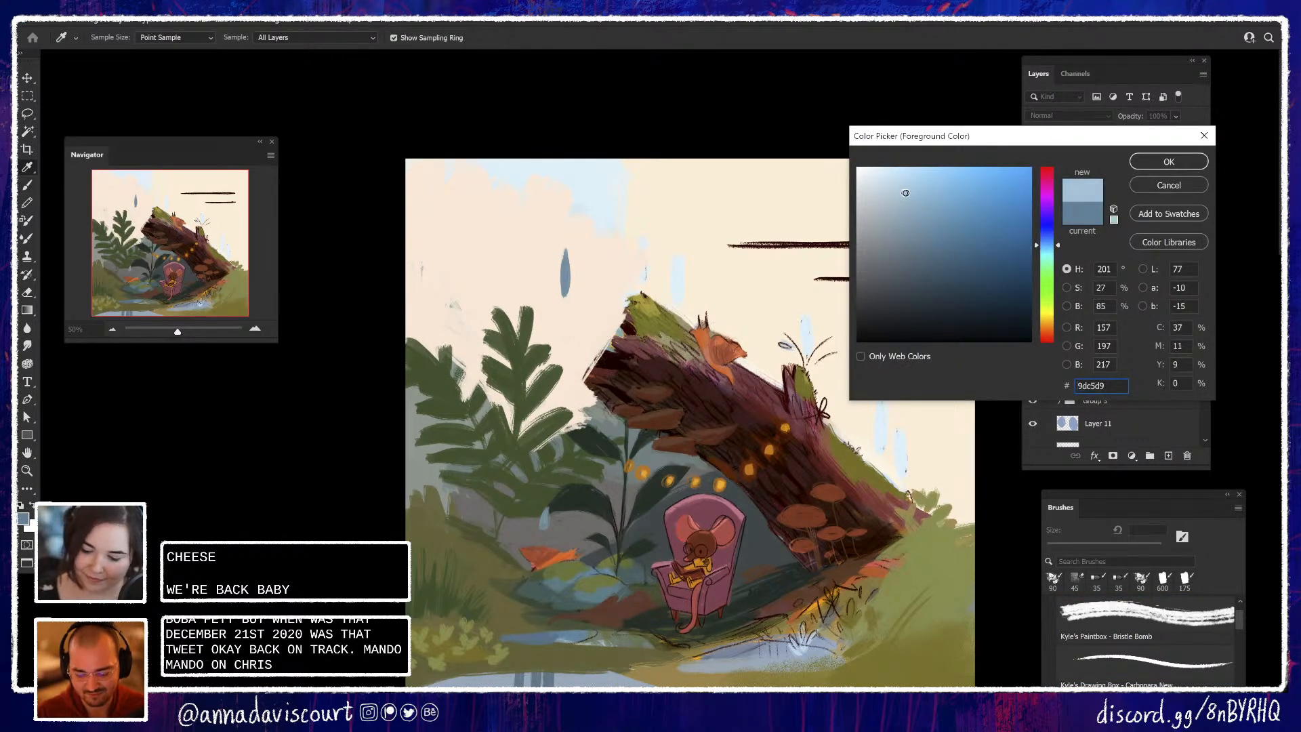
{"action": "left_click", "coordinate": [1137, 166]}
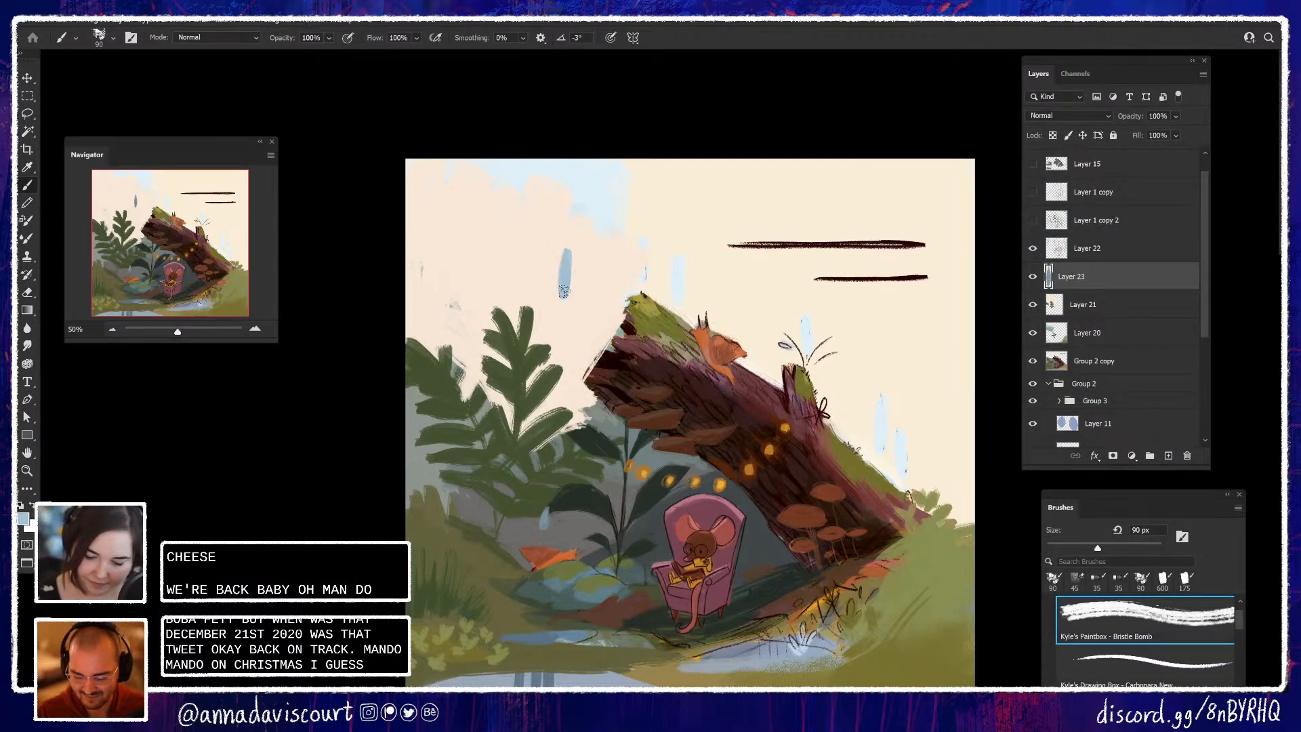
{"action": "left_click_drag", "start_coordinate": [564, 291], "coordinate": [568, 246]}
{"action": "key", "text": "e"}
{"action": "left_click_drag", "start_coordinate": [574, 242], "coordinate": [574, 273]}
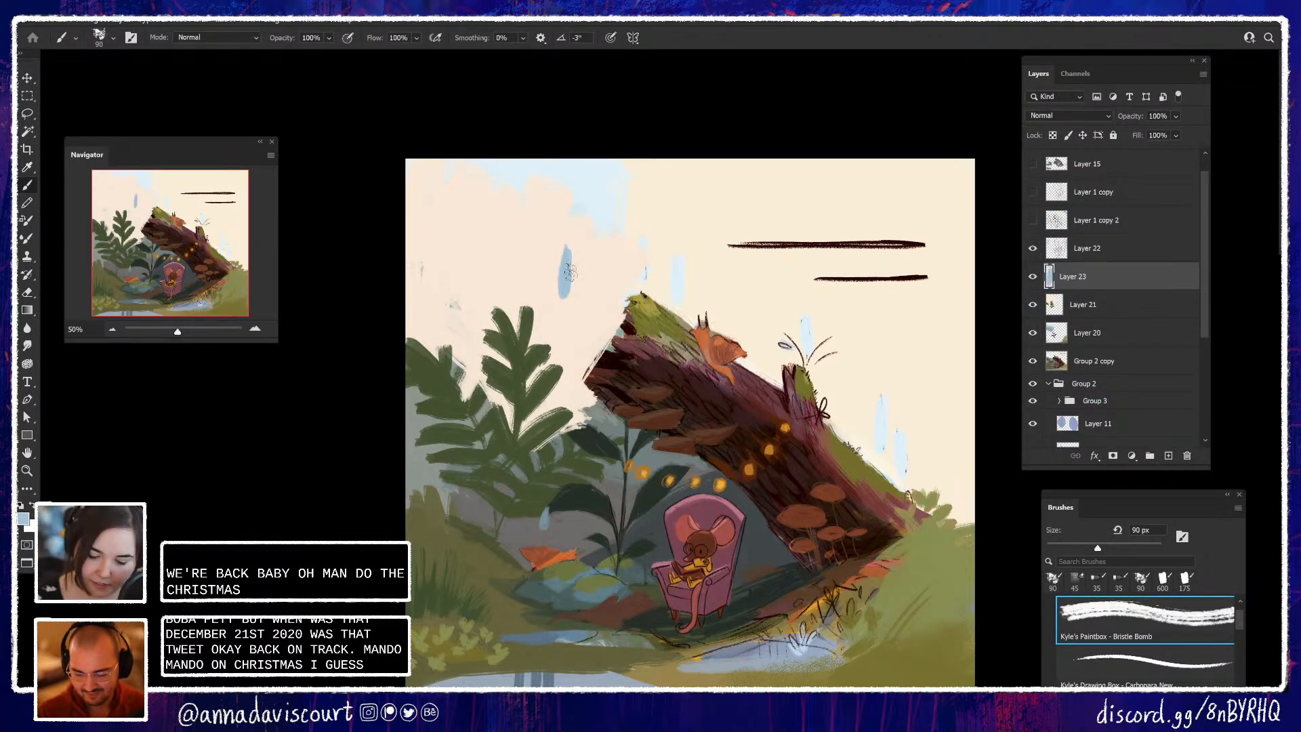
Paint more light blue raindrops in the sky on both sides of the log, and a splash above the mossy stump
{"action": "key", "text": "b"}
{"action": "left_click_drag", "start_coordinate": [615, 209], "coordinate": [615, 239]}
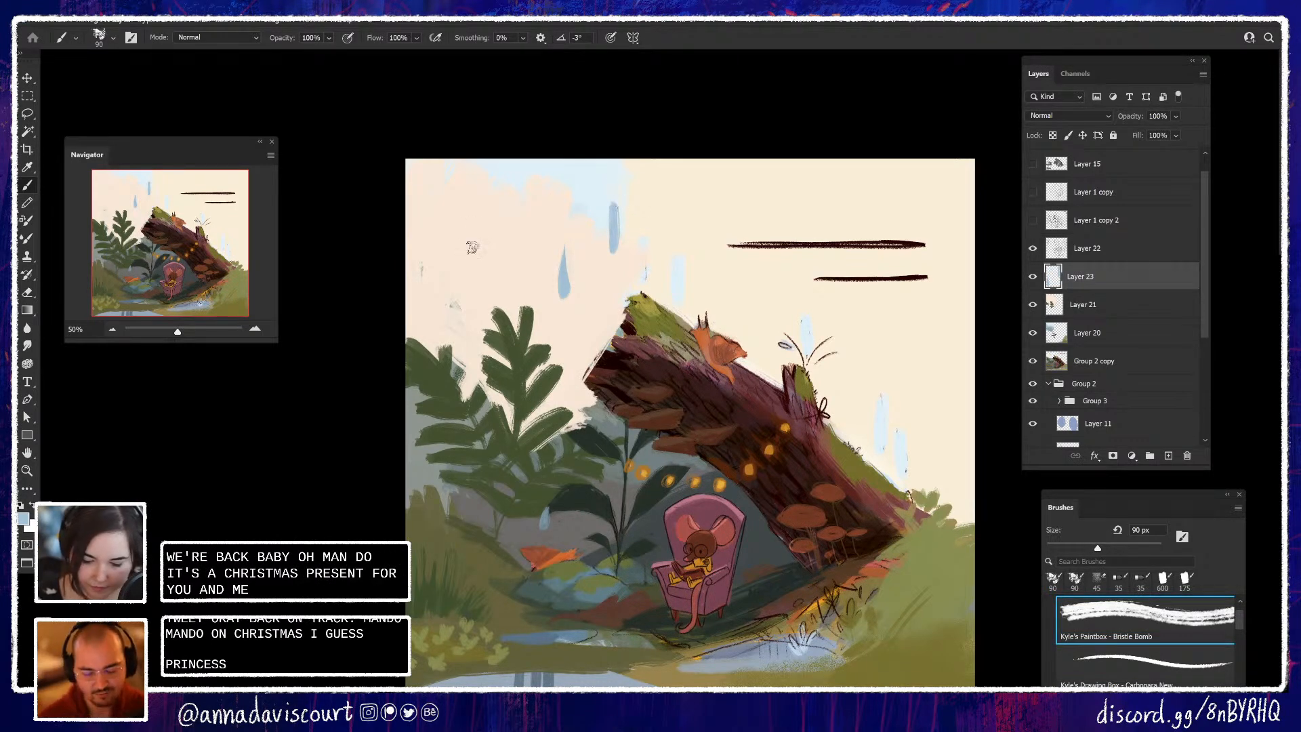
{"action": "left_click_drag", "start_coordinate": [473, 229], "coordinate": [475, 271]}
{"action": "left_click_drag", "start_coordinate": [520, 177], "coordinate": [520, 198]}
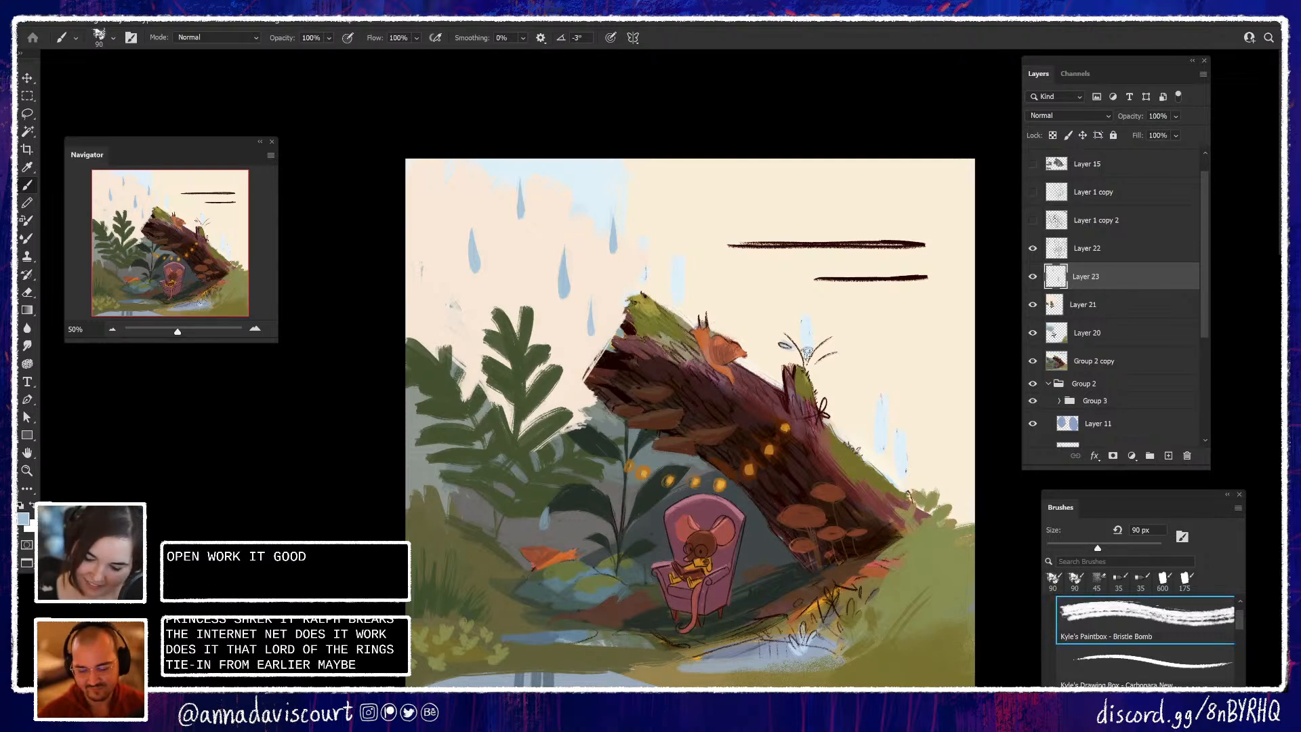
{"action": "mouse_move", "coordinate": [806, 352]}
{"action": "left_mouse_down"}
{"action": "mouse_move", "coordinate": [805, 326]}
{"action": "mouse_move", "coordinate": [831, 340]}
{"action": "left_mouse_up"}
{"action": "left_click_drag", "start_coordinate": [881, 400], "coordinate": [880, 447]}
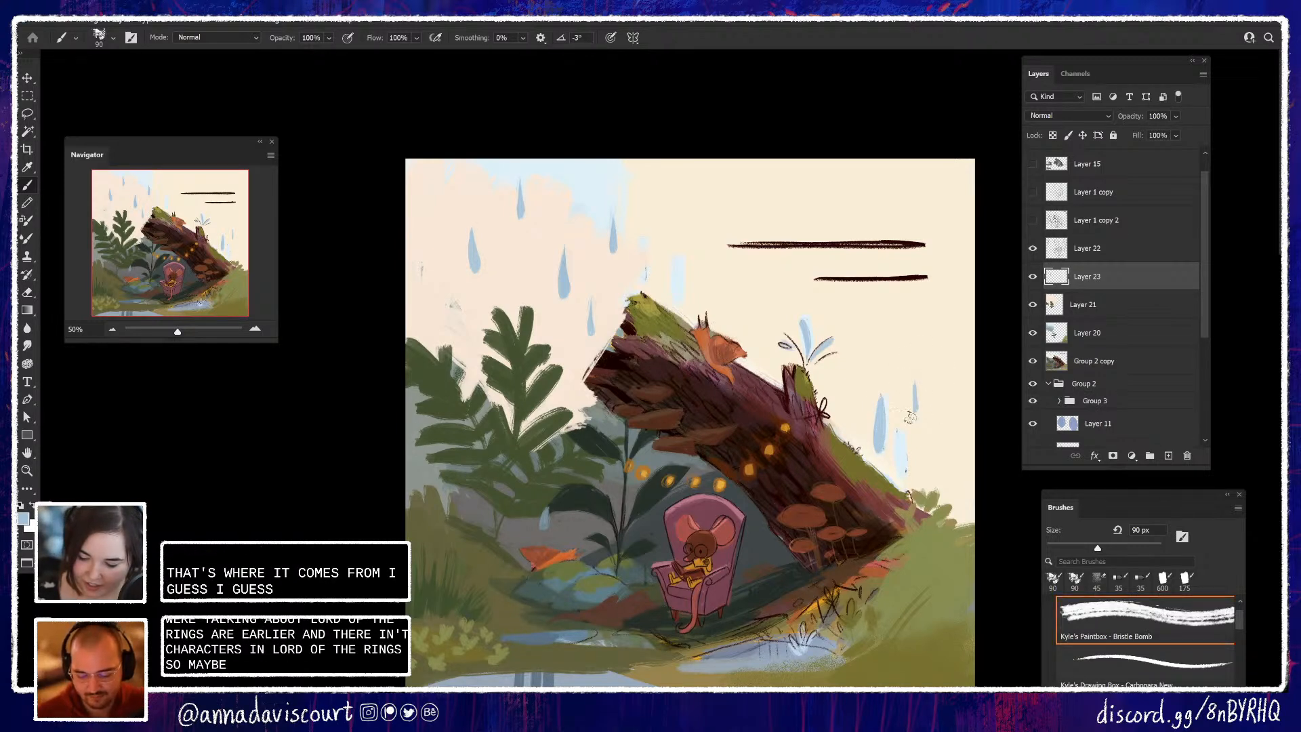
Paint more slim light blue raindrops in the sky beside the canvas's right edge and one small drop above the log
{"action": "left_click_drag", "start_coordinate": [948, 374], "coordinate": [949, 338]}
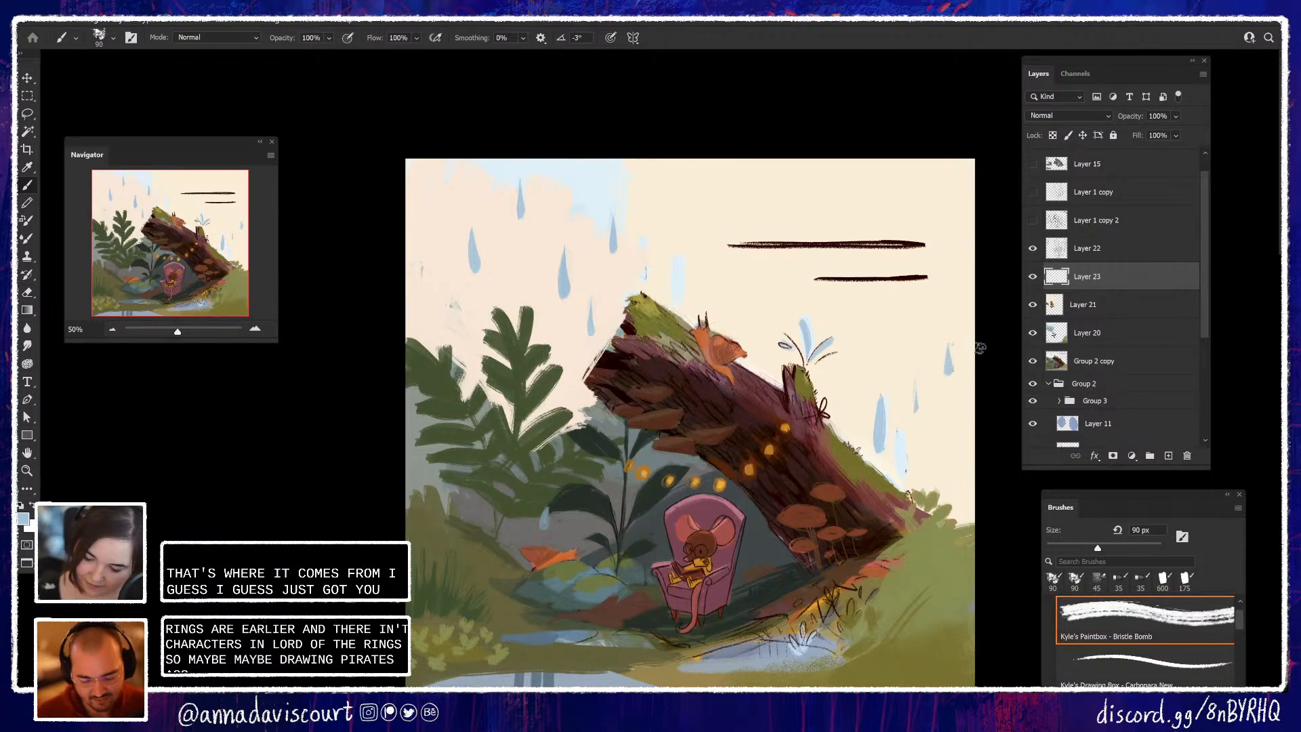
{"action": "mouse_move", "coordinate": [948, 475]}
{"action": "left_mouse_down"}
{"action": "mouse_move", "coordinate": [945, 440]}
{"action": "mouse_move", "coordinate": [949, 457]}
{"action": "mouse_move", "coordinate": [902, 465]}
{"action": "left_mouse_up"}
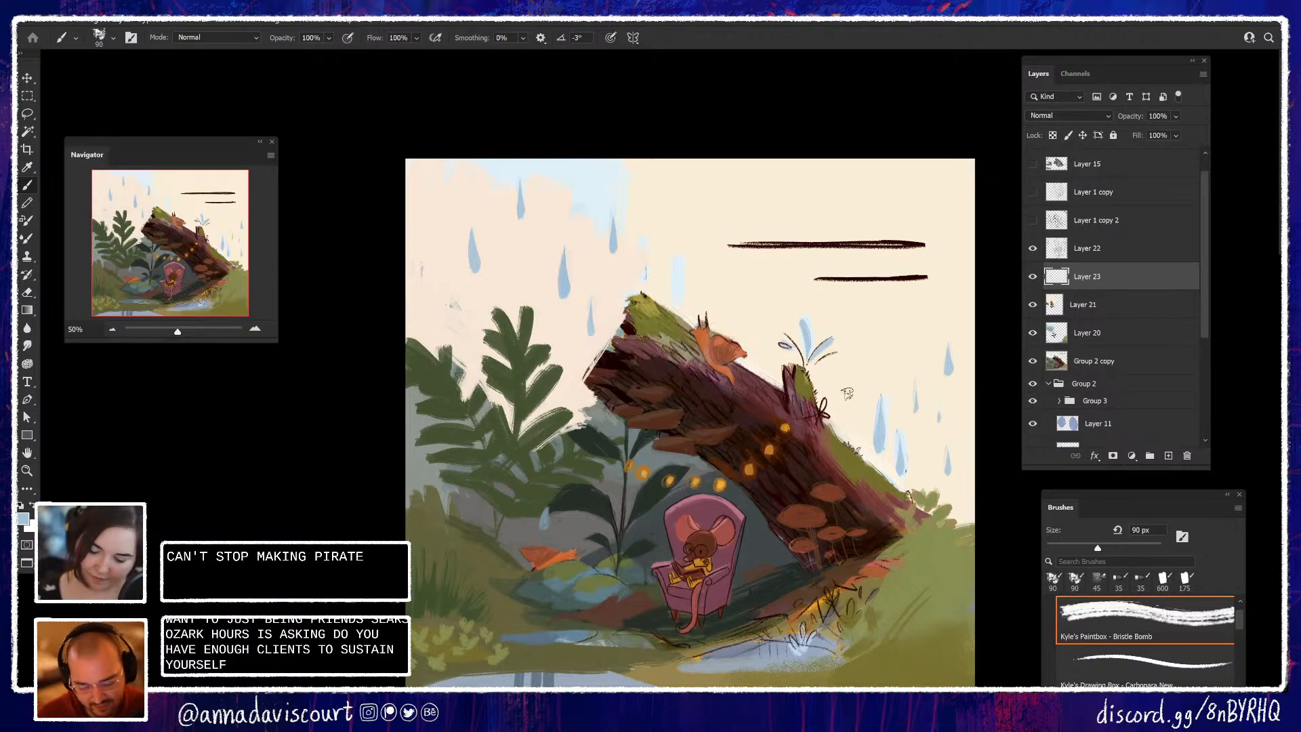
{"action": "left_click_drag", "start_coordinate": [764, 341], "coordinate": [761, 356]}
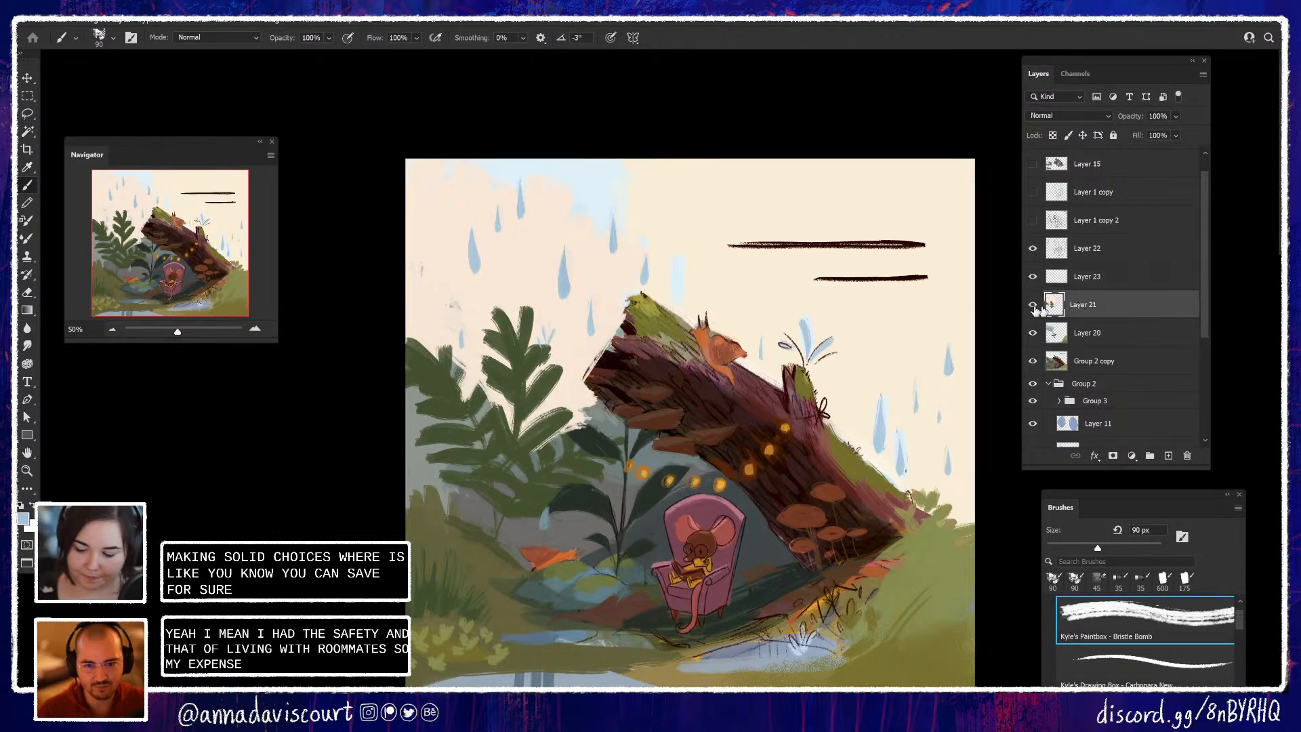
On Layer 21, sample the cream sky colour and paint over the pale blue patches in the upper sky
{"action": "key", "text": "alt+bracketleft"}
{"action": "left_click", "coordinate": [668, 195], "text": "alt"}
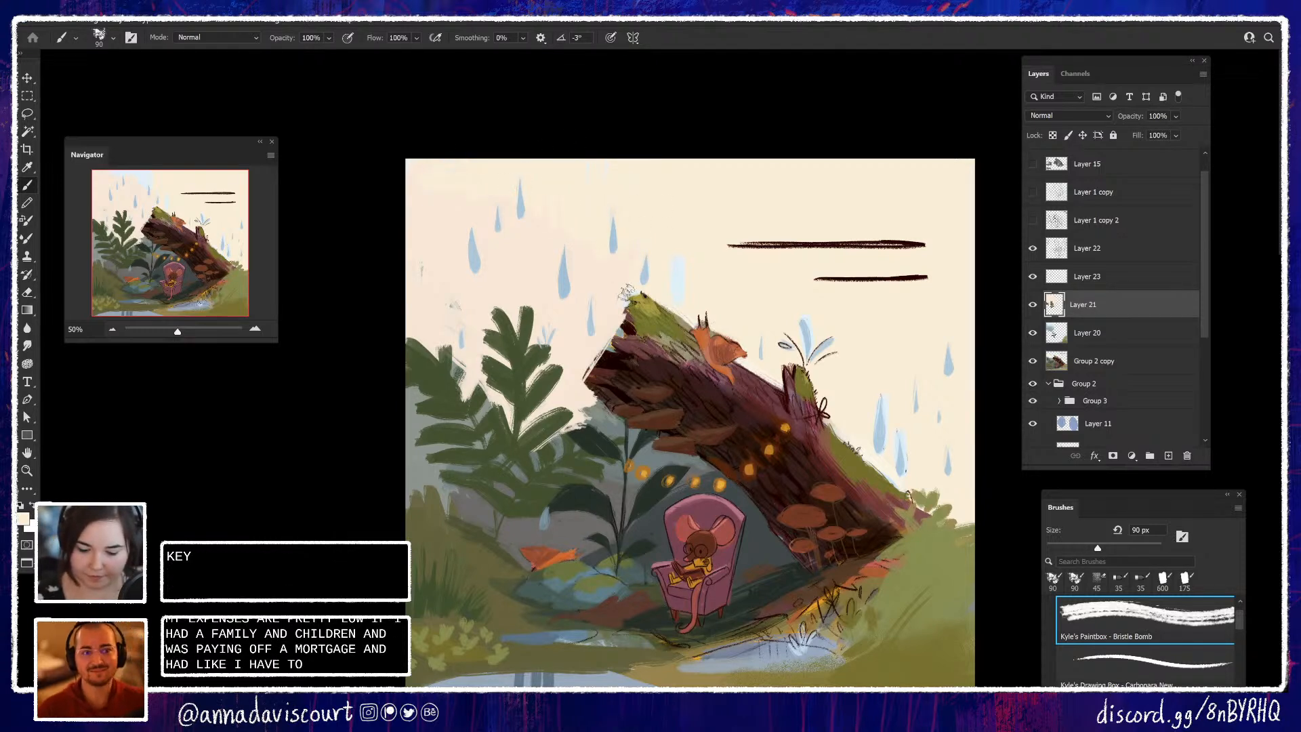
{"action": "left_click_drag", "start_coordinate": [676, 256], "coordinate": [680, 301]}
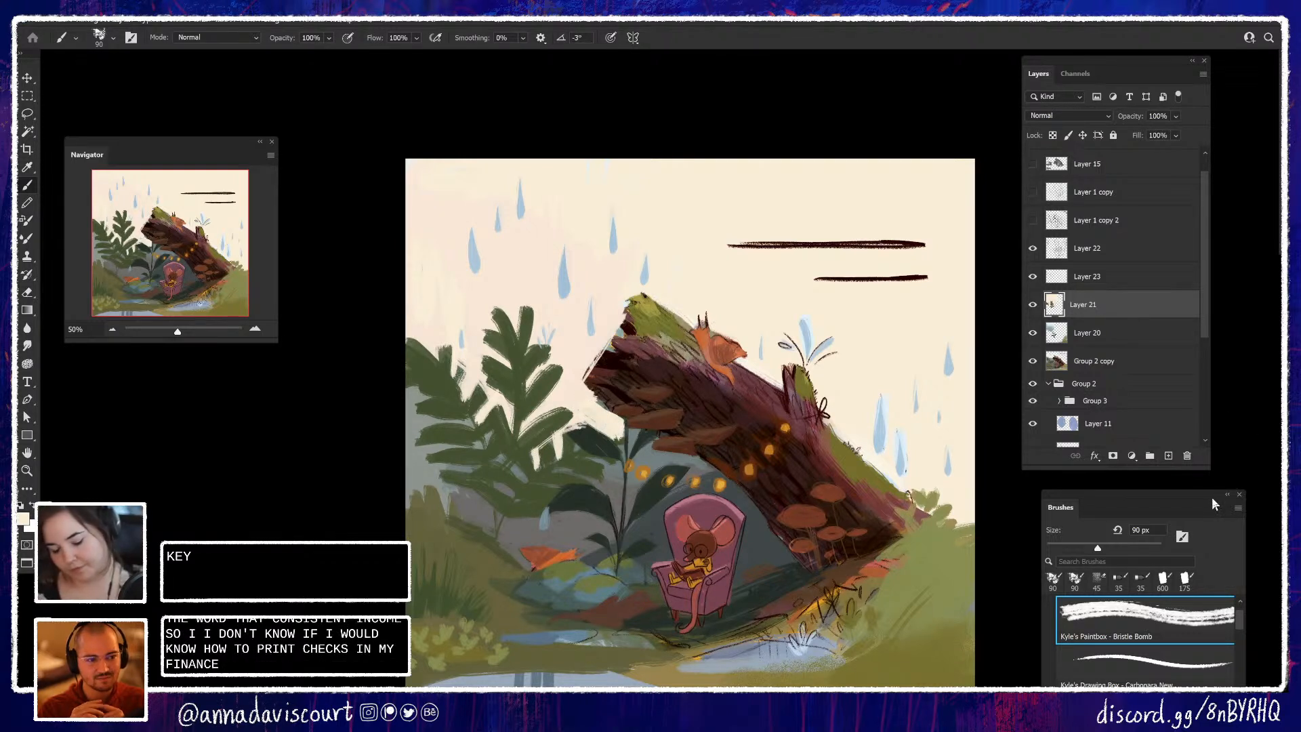
{"action": "left_click", "coordinate": [1082, 332]}
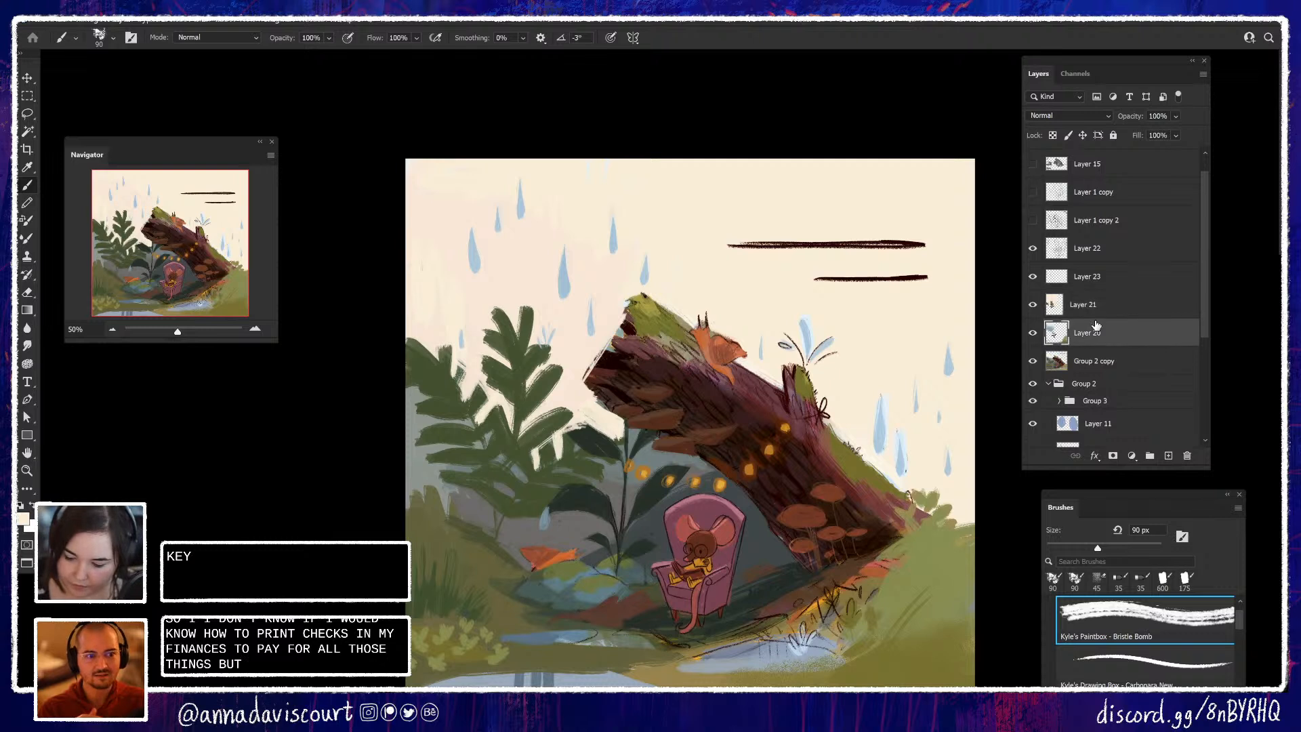
{"action": "left_click", "coordinate": [1109, 310]}
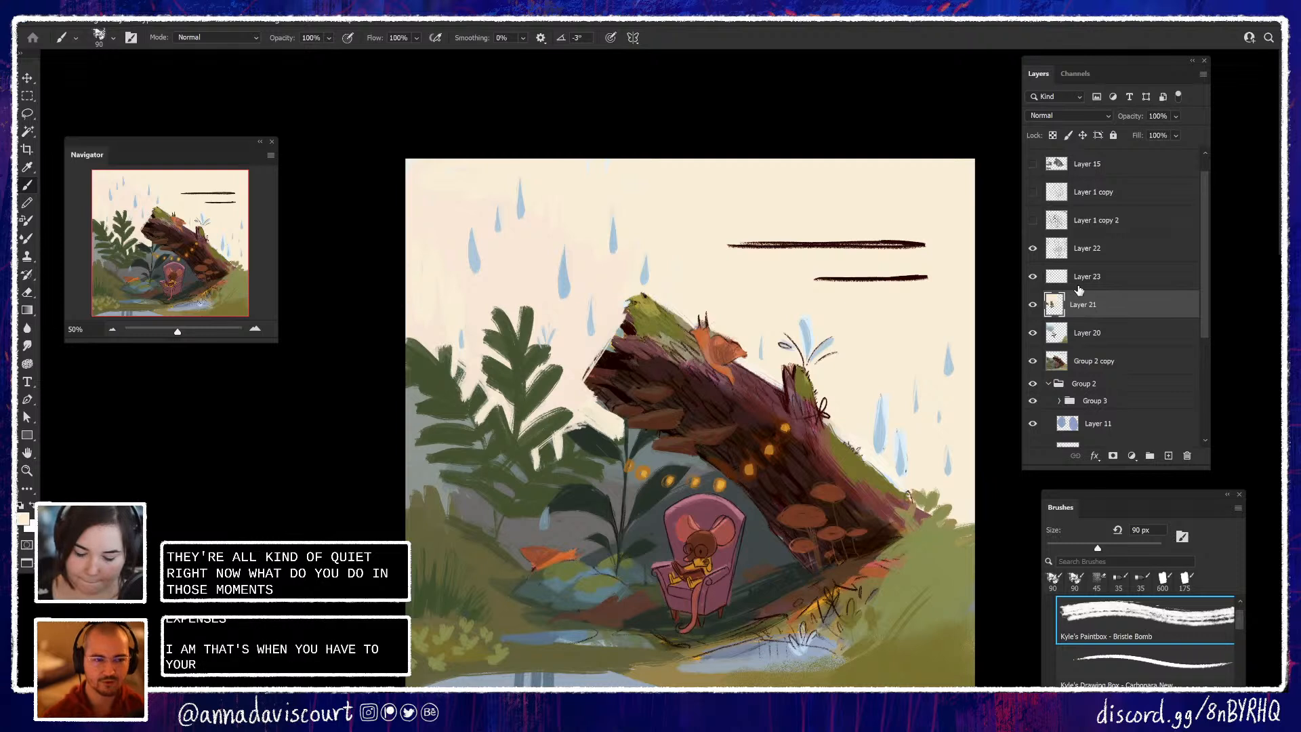
Check Layer 23 by hiding and showing it, and paint more light blue raindrops on it along the sky's left side
{"action": "left_click", "coordinate": [1033, 276]}
{"action": "left_click", "coordinate": [1033, 276]}
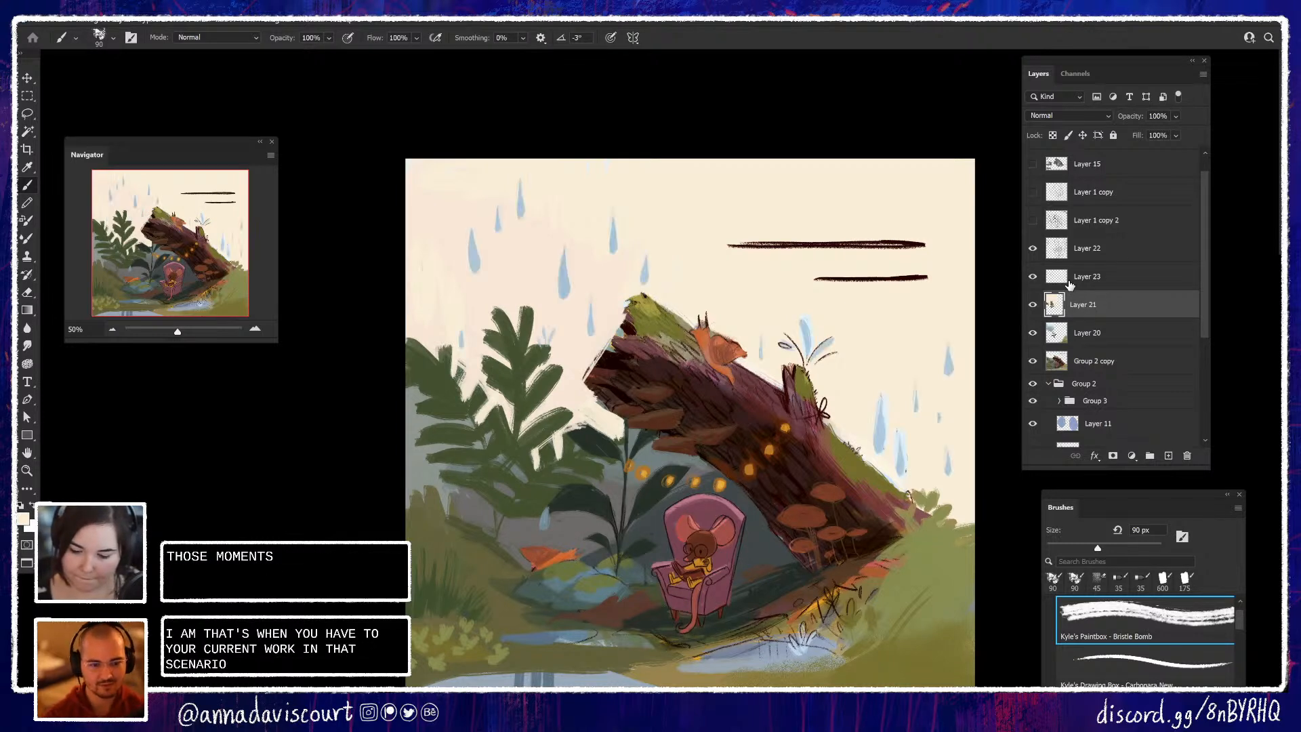
{"action": "left_click", "coordinate": [1078, 282]}
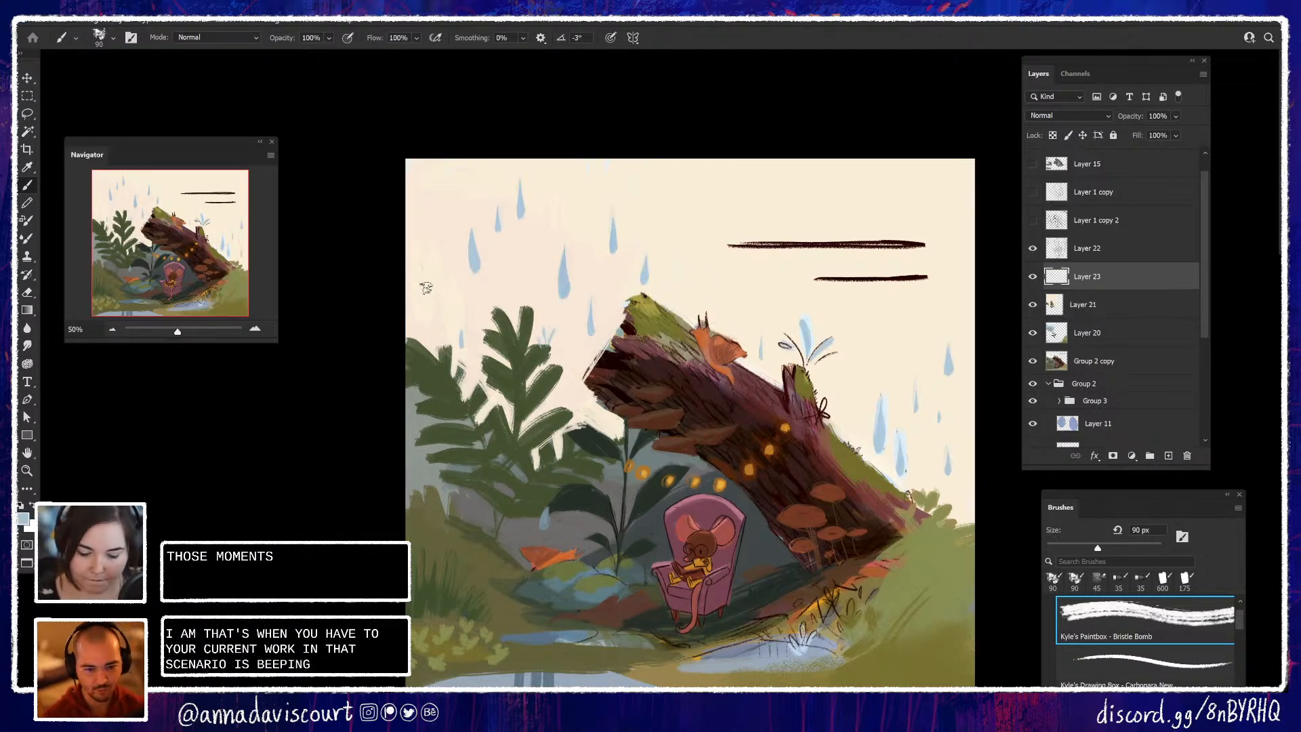
{"action": "left_click_drag", "start_coordinate": [427, 278], "coordinate": [423, 300]}
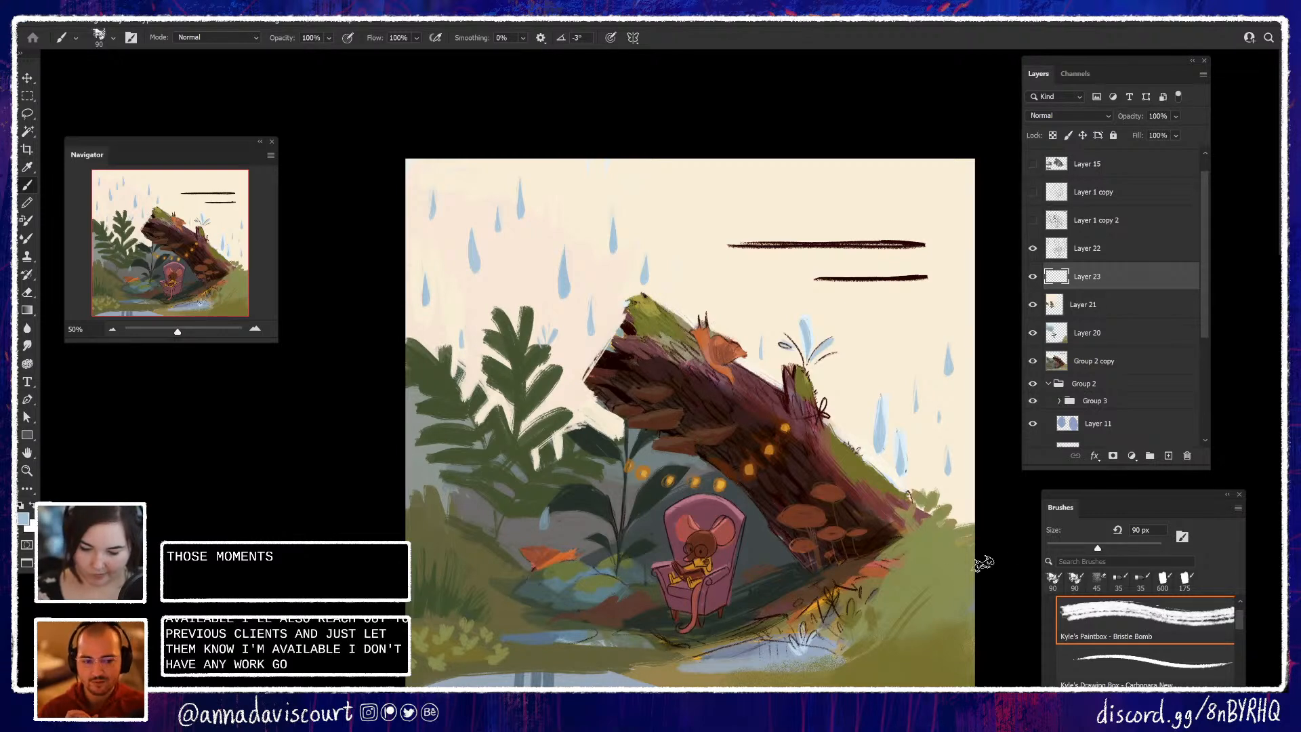
On Group 2 copy, sample orange-brown tones to refine the mushrooms at the log's base, and compare the layer hidden and shown
{"action": "left_click_drag", "start_coordinate": [942, 603], "coordinate": [968, 569]}
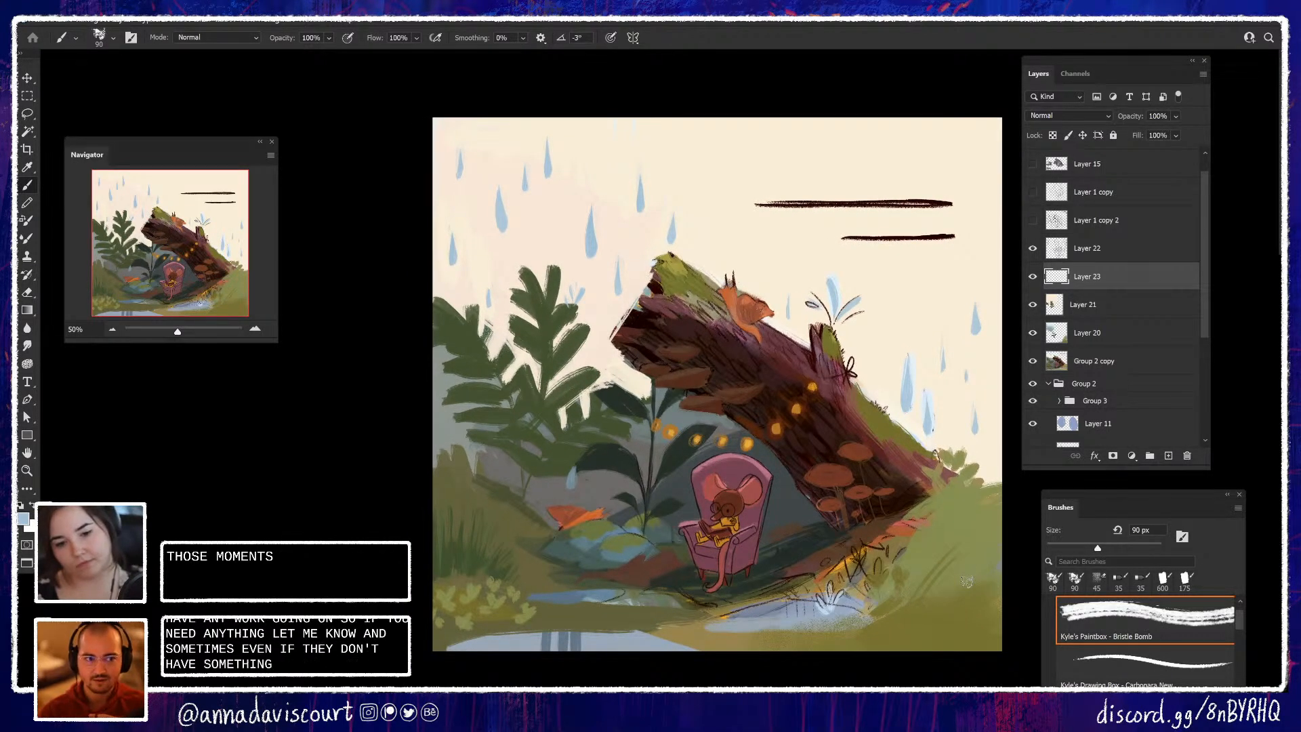
{"action": "left_click", "coordinate": [1084, 313]}
{"action": "left_click", "coordinate": [1086, 339]}
{"action": "left_click", "coordinate": [1074, 369]}
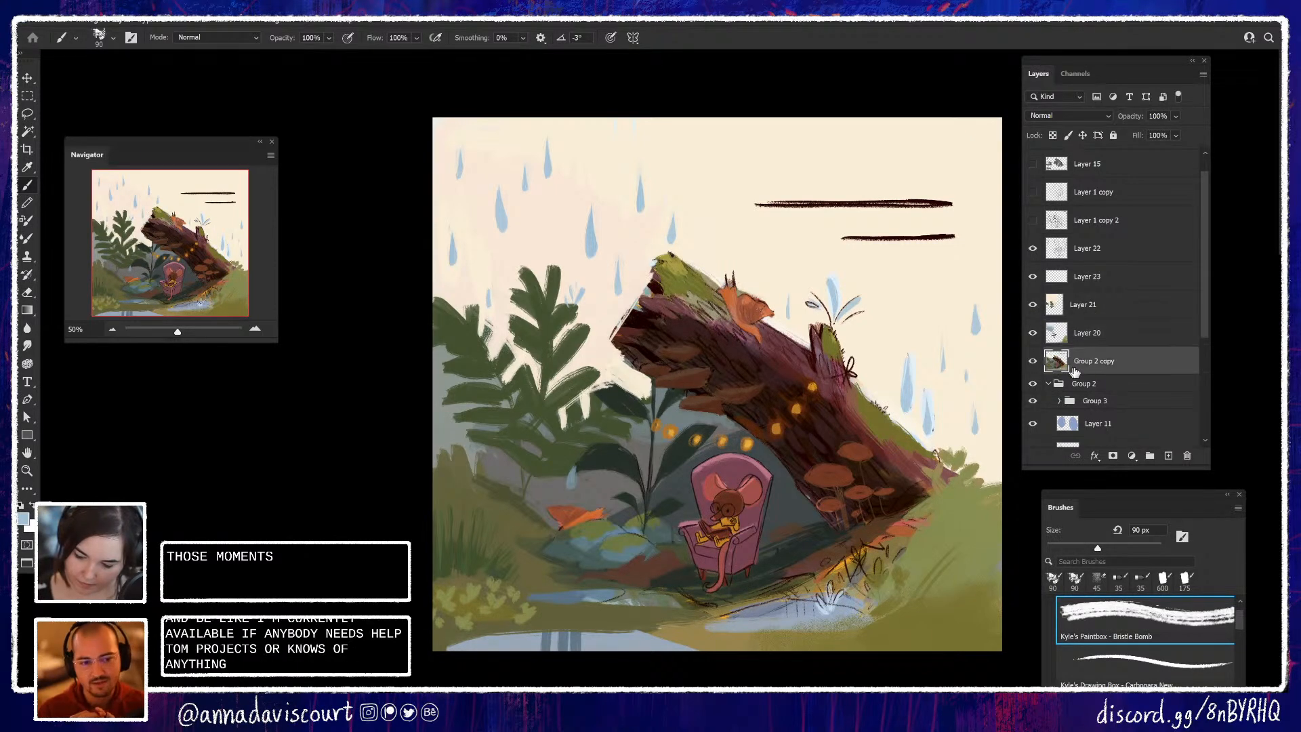
{"action": "left_click", "coordinate": [1030, 366]}
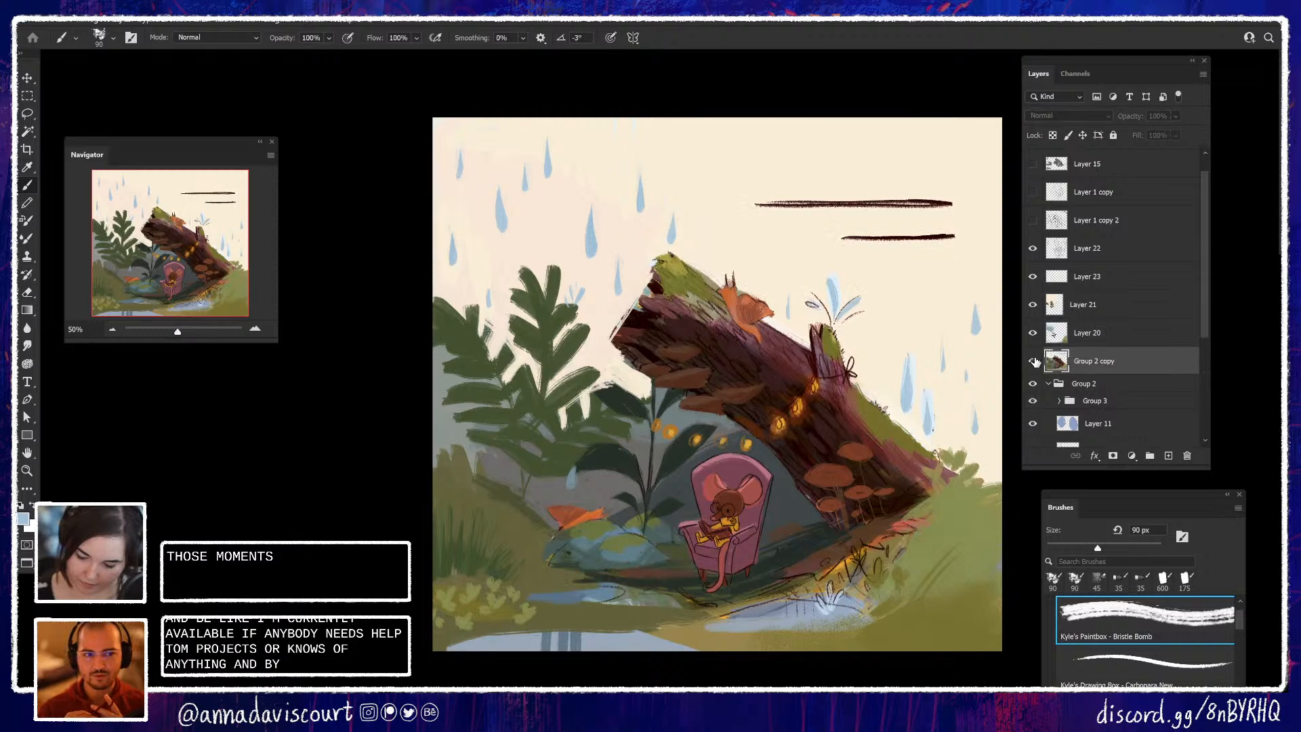
{"action": "left_click", "coordinate": [899, 529], "text": "alt"}
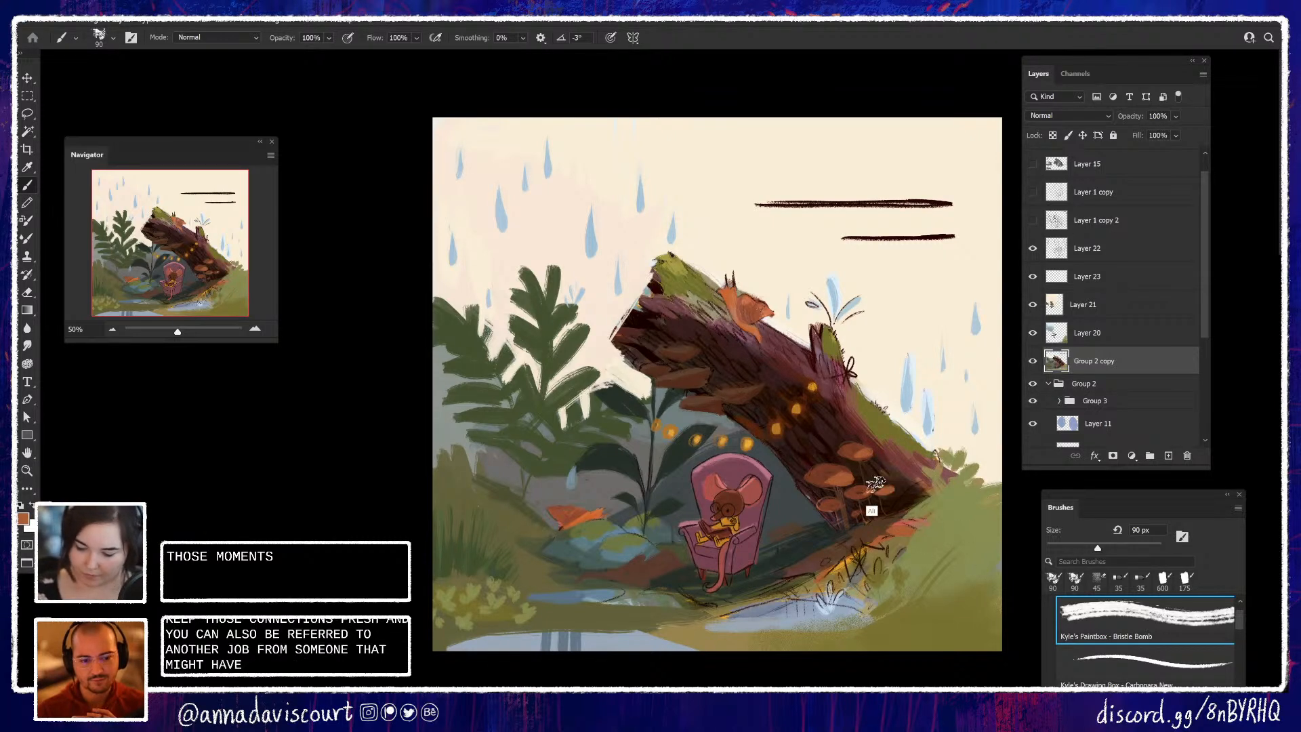
{"action": "left_click", "coordinate": [862, 512], "text": "alt"}
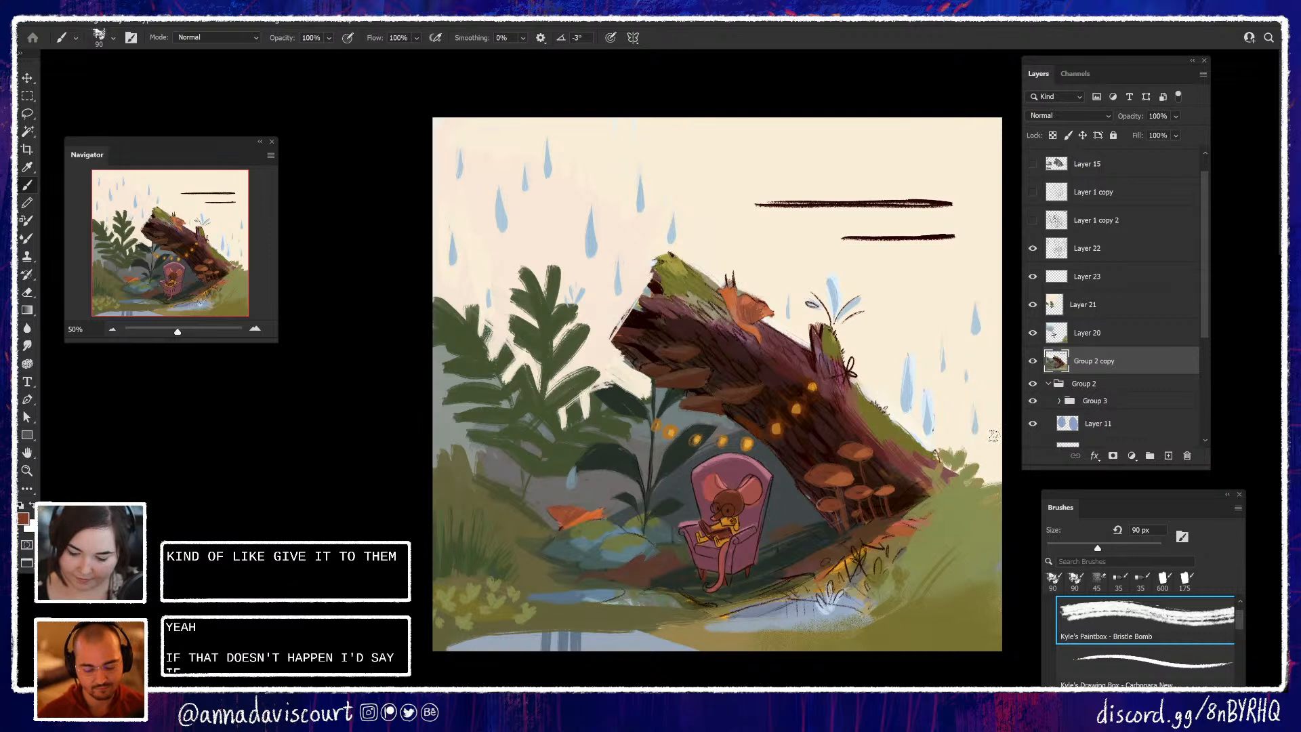
{"action": "left_click", "coordinate": [1033, 362]}
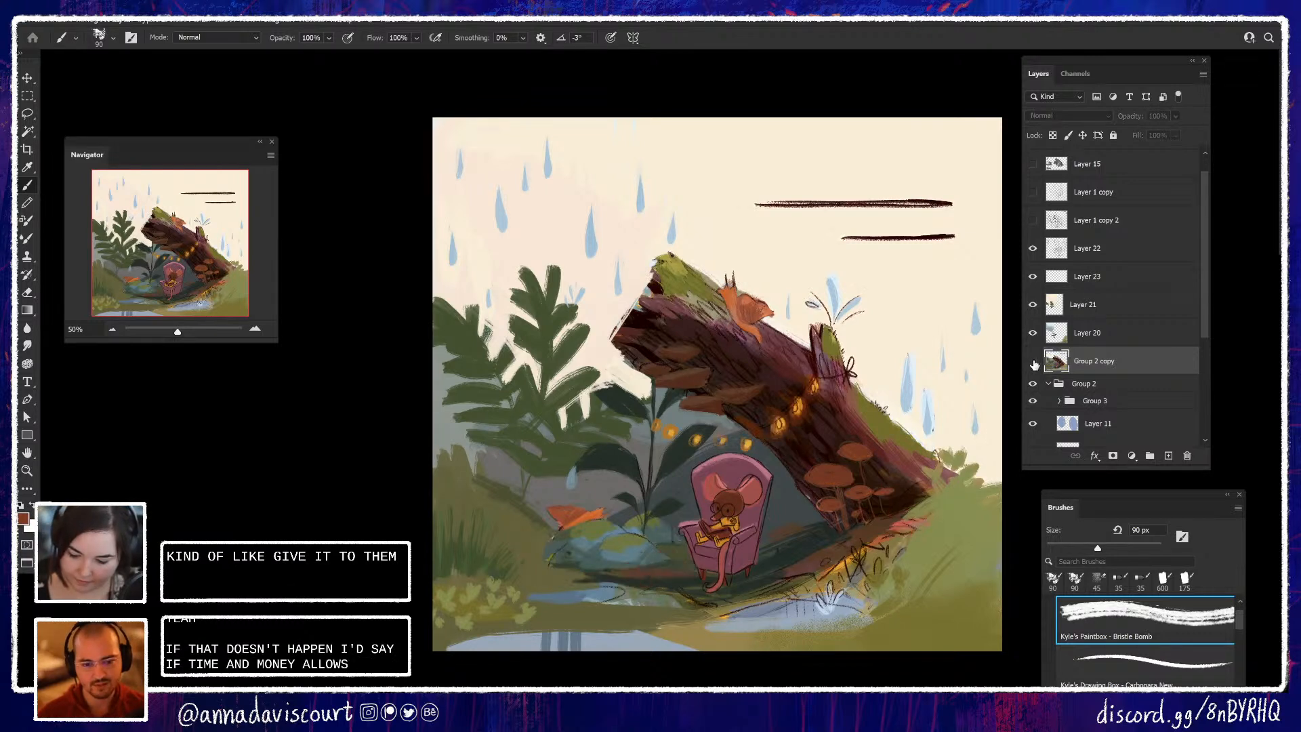
{"action": "left_click", "coordinate": [1034, 362]}
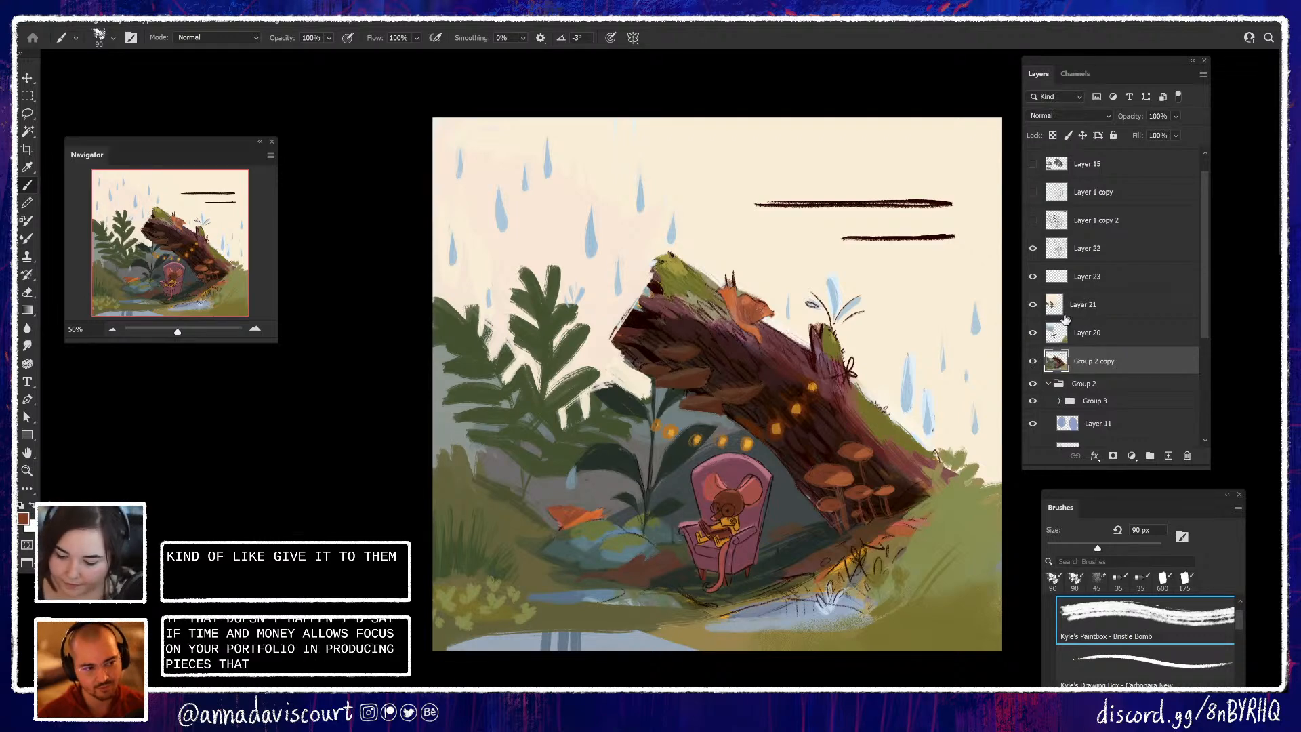
Set the foreground colour to deep red a81111 and paint the mouse's book with it
{"action": "left_click", "coordinate": [23, 519]}
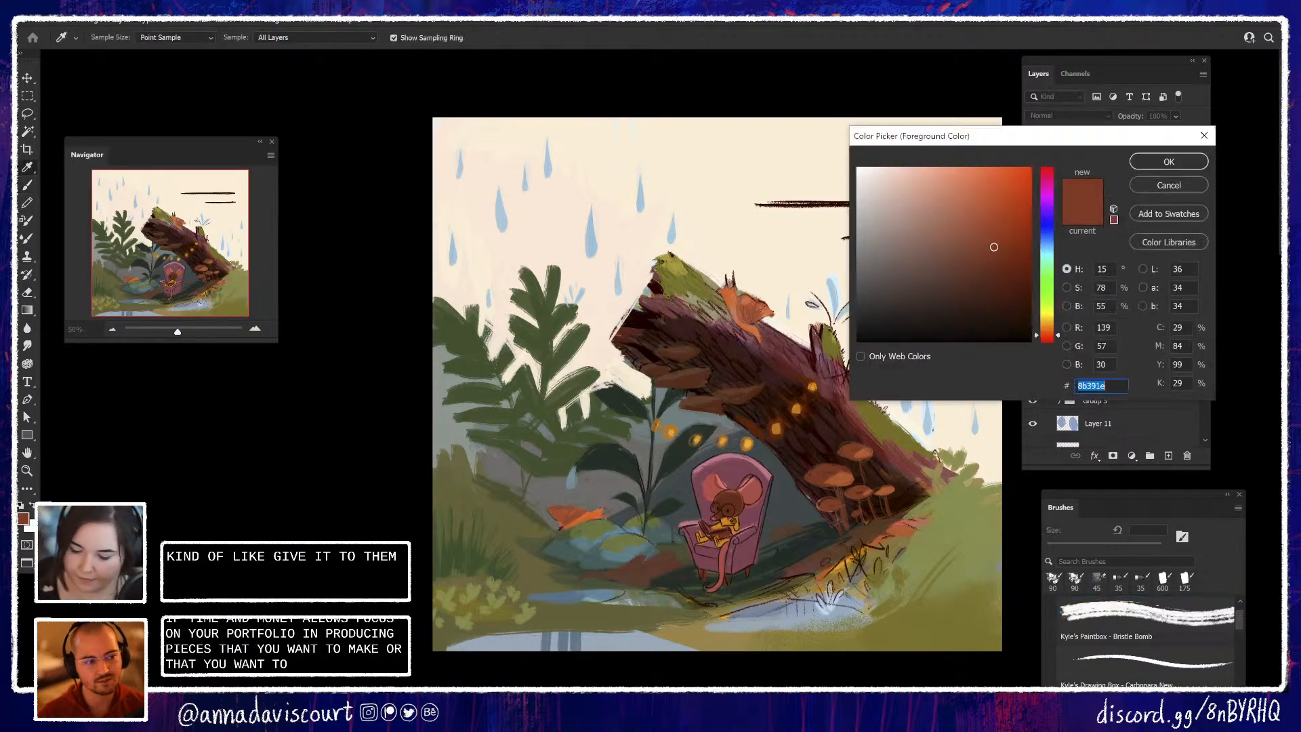
{"action": "type", "text": "c91e1e"}
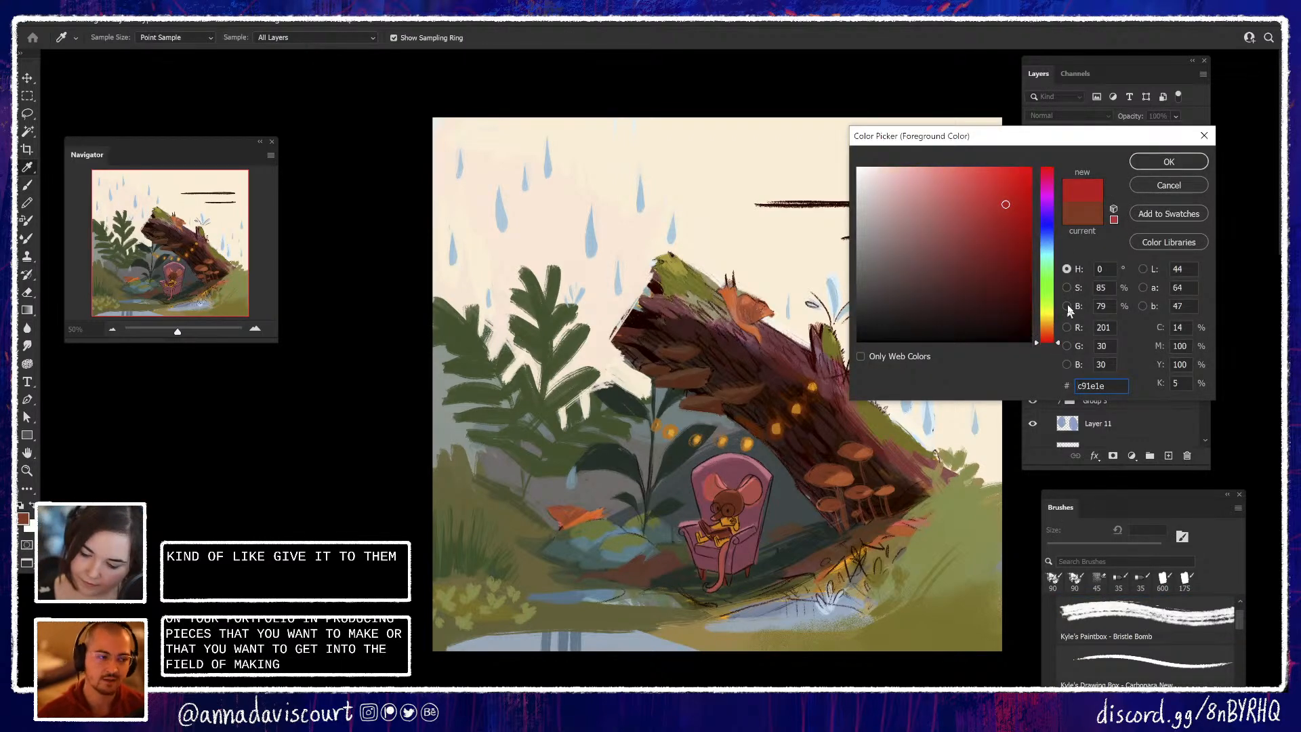
{"action": "key", "text": "Return"}
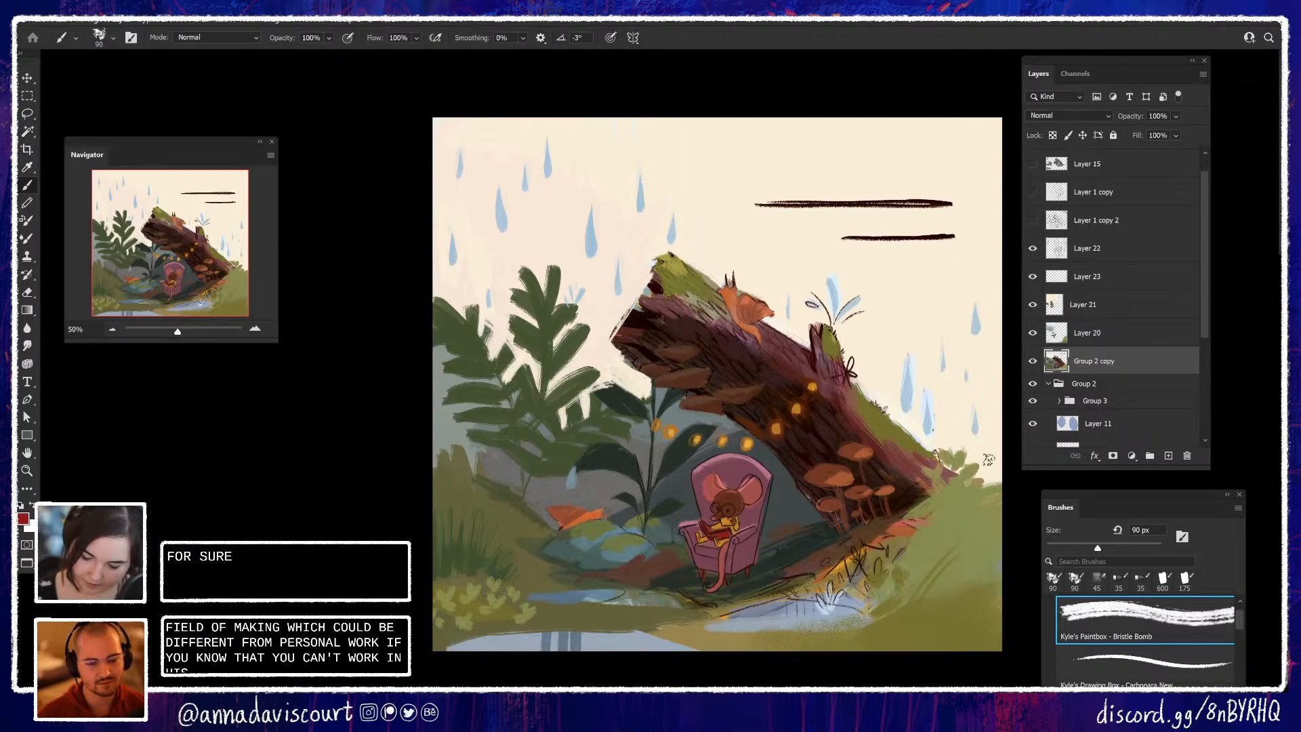
Try a light pink stroke on the book, undo it, and set the foreground colour to peach f2b195
{"action": "left_click", "coordinate": [24, 518]}
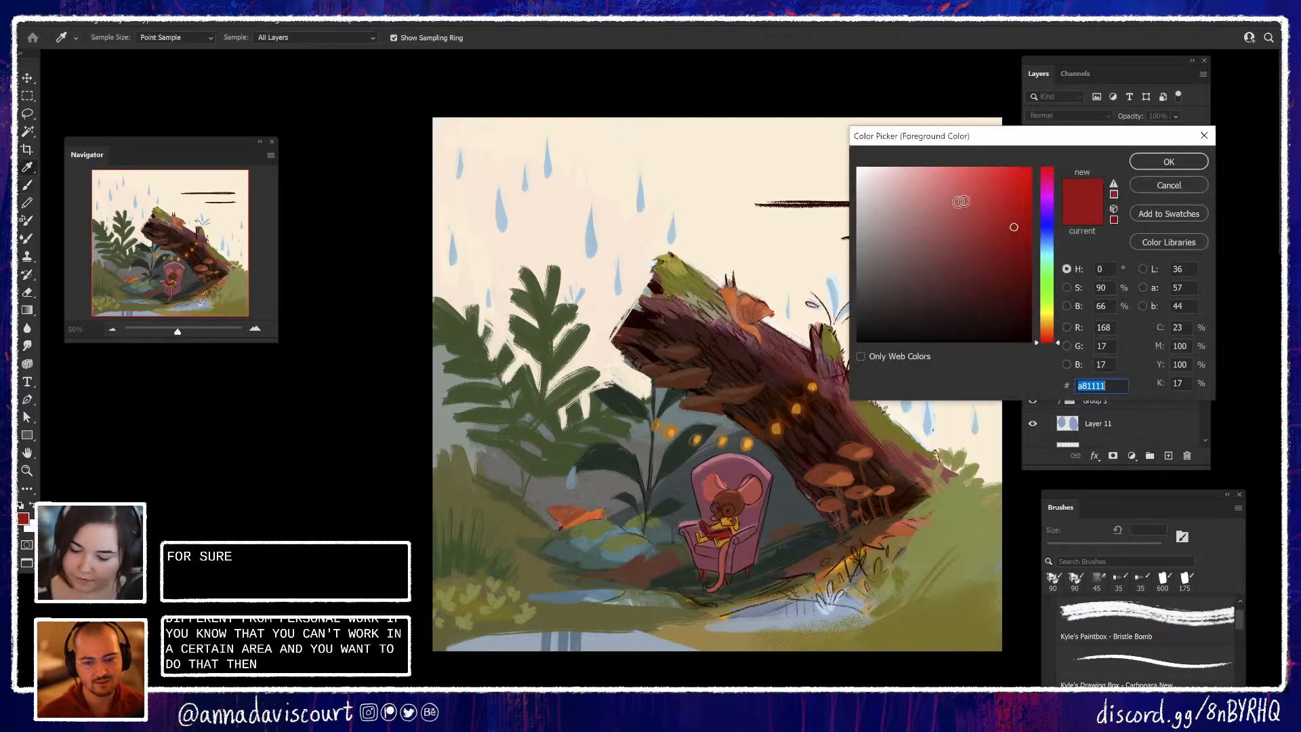
{"action": "mouse_move", "coordinate": [951, 195]}
{"action": "left_mouse_down"}
{"action": "mouse_move", "coordinate": [914, 167]}
{"action": "mouse_move", "coordinate": [948, 171]}
{"action": "left_mouse_up"}
{"action": "left_click", "coordinate": [1166, 162]}
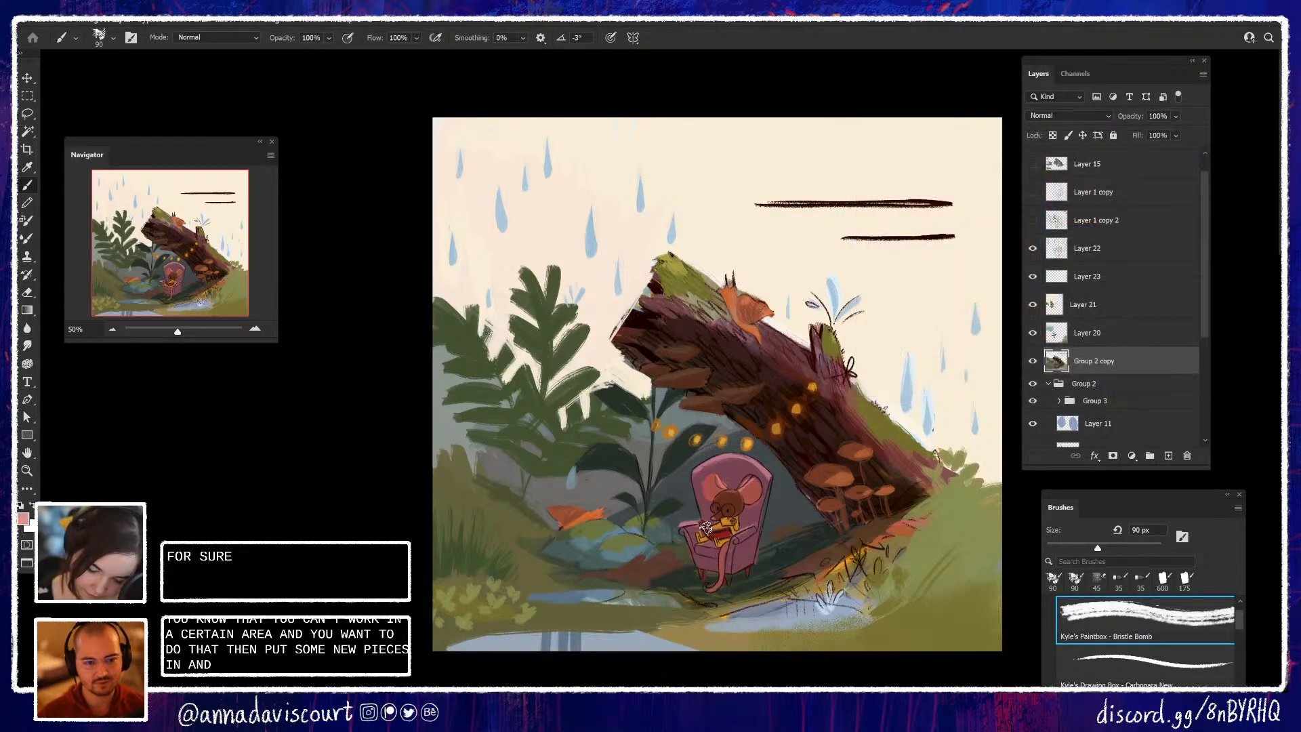
{"action": "key", "text": "ctrl+z"}
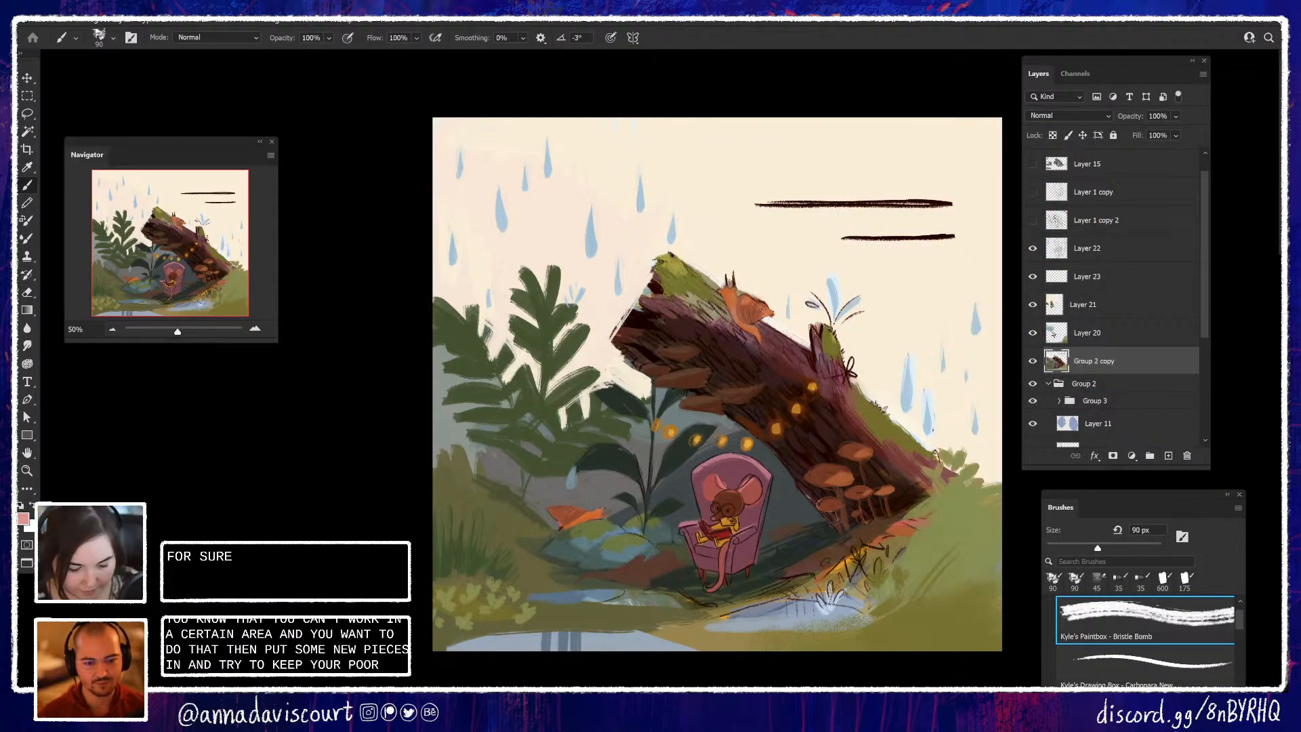
{"action": "left_click", "coordinate": [24, 519]}
{"action": "left_click_drag", "start_coordinate": [1054, 333], "coordinate": [1056, 330]}
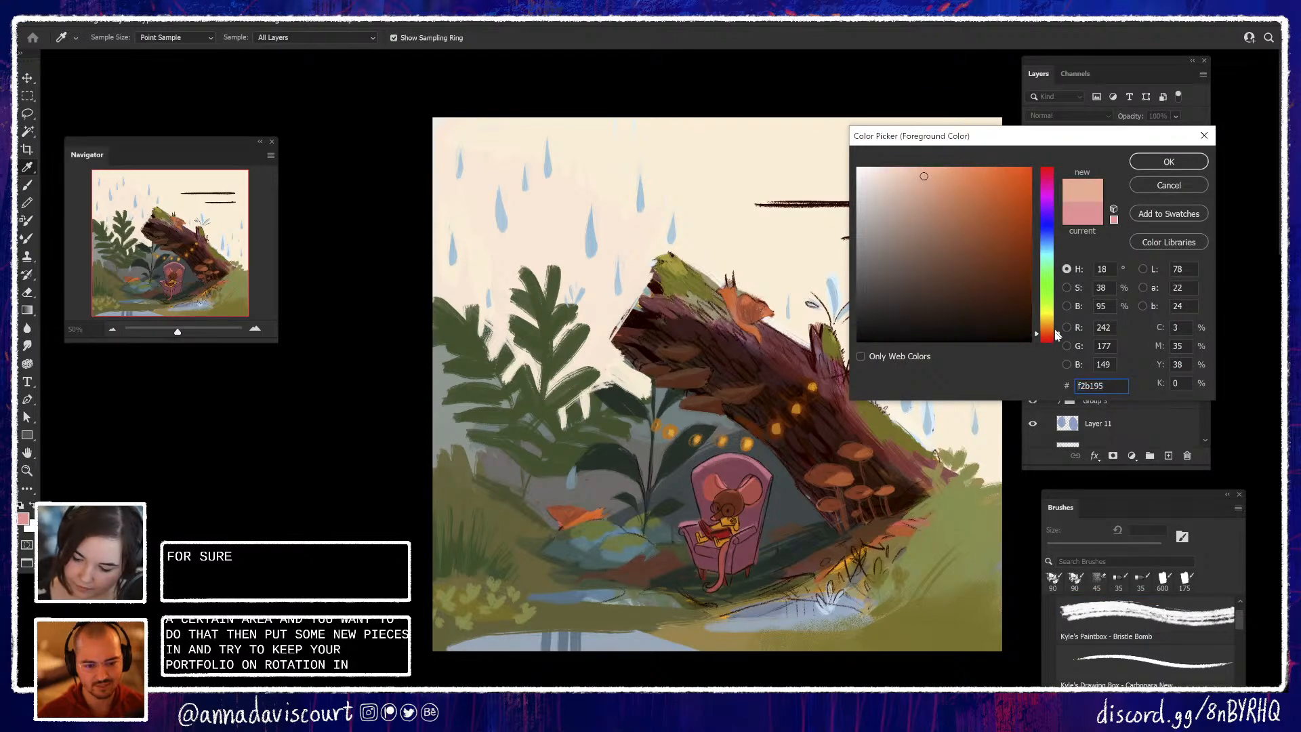
{"action": "key", "text": "Return"}
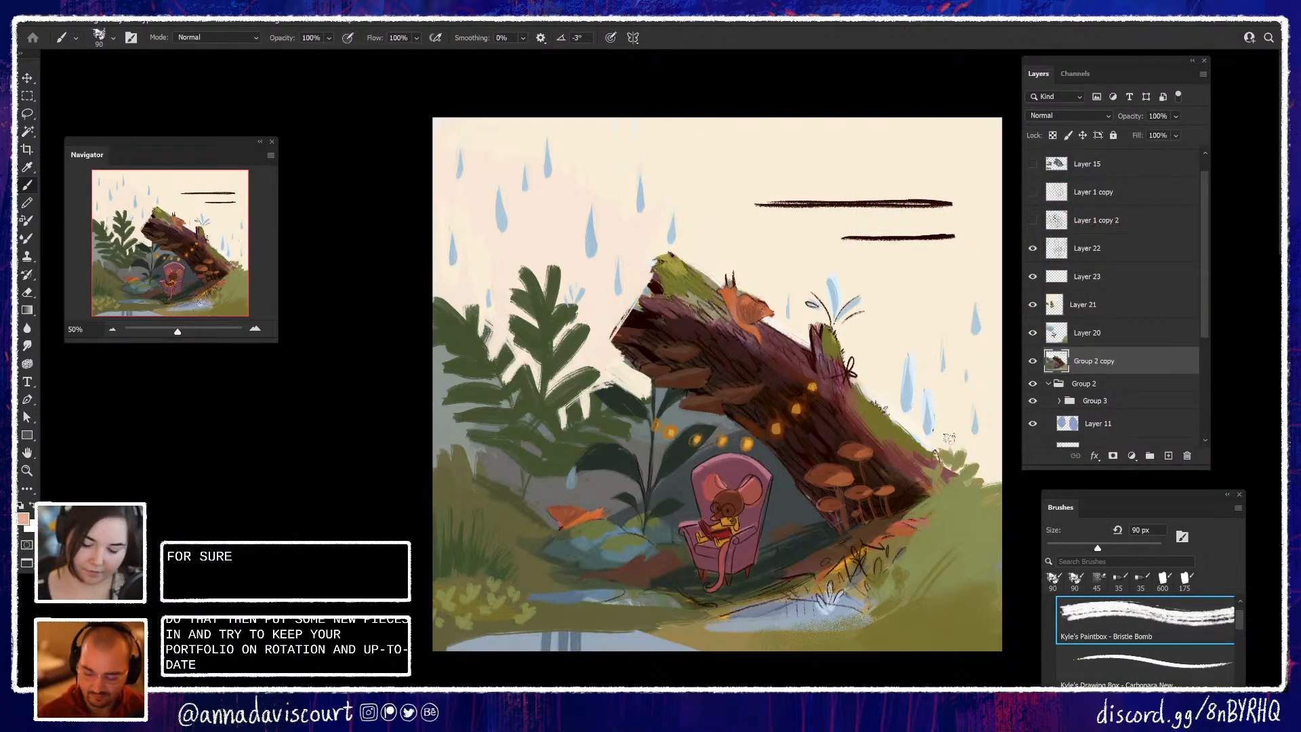
Reduce the brush to 45 px and paint the book's open pages in peach
{"action": "key", "text": "ctrl+plus"}
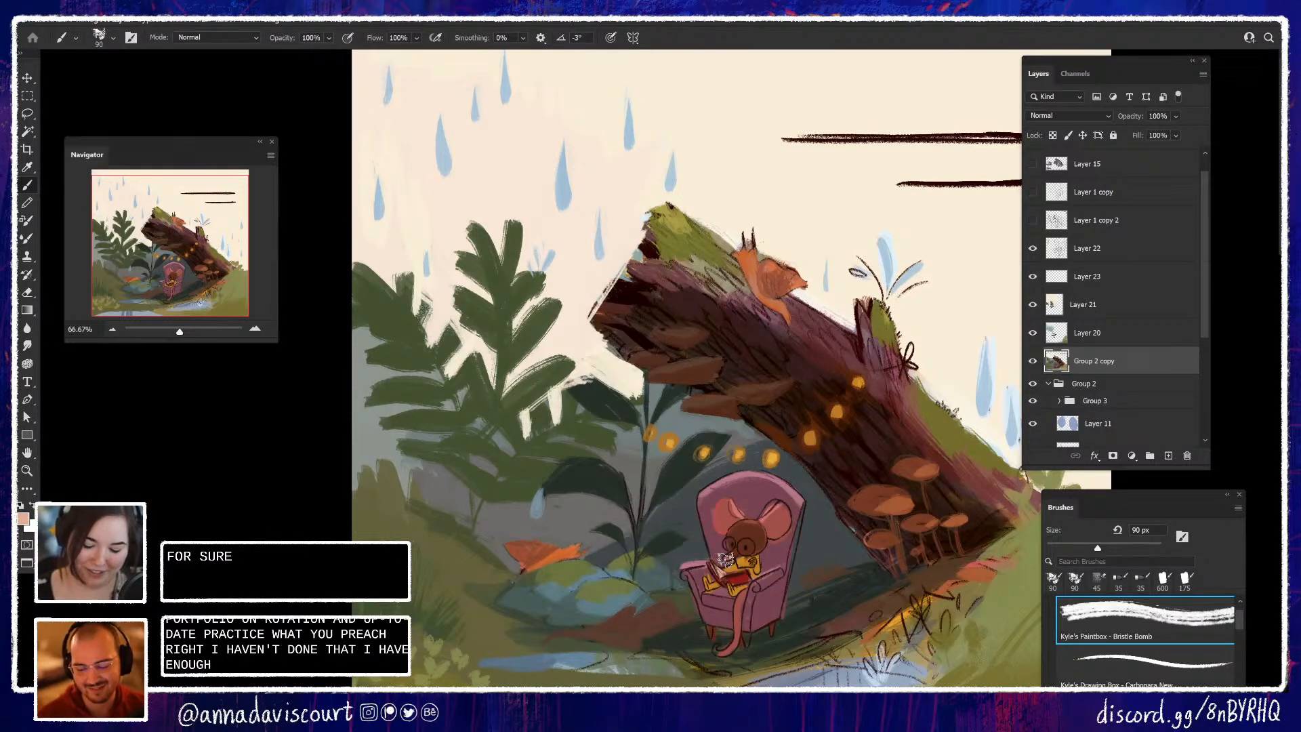
{"action": "key", "text": "bracketleft"}
{"action": "key", "text": "bracketleft"}
{"action": "key", "text": "bracketleft"}
{"action": "key", "text": "bracketleft"}
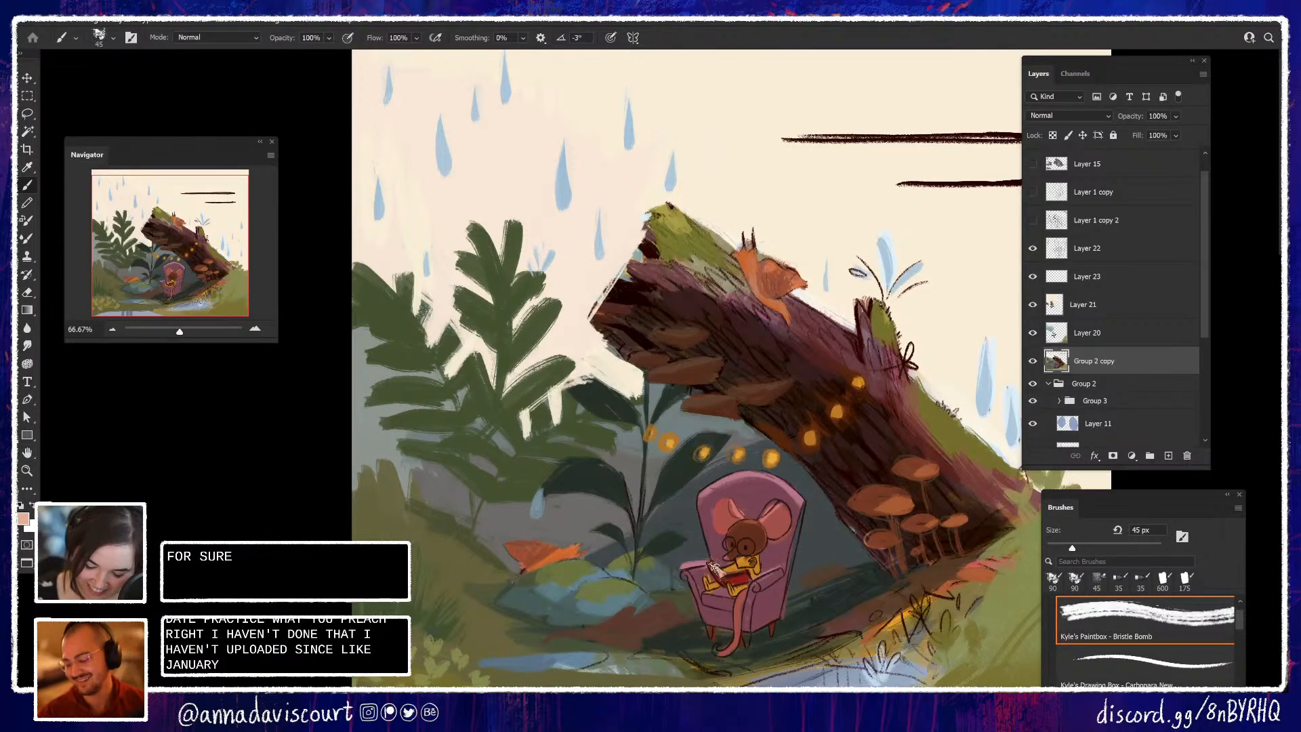
{"action": "left_click", "coordinate": [714, 566]}
{"action": "left_click_drag", "start_coordinate": [741, 571], "coordinate": [722, 575]}
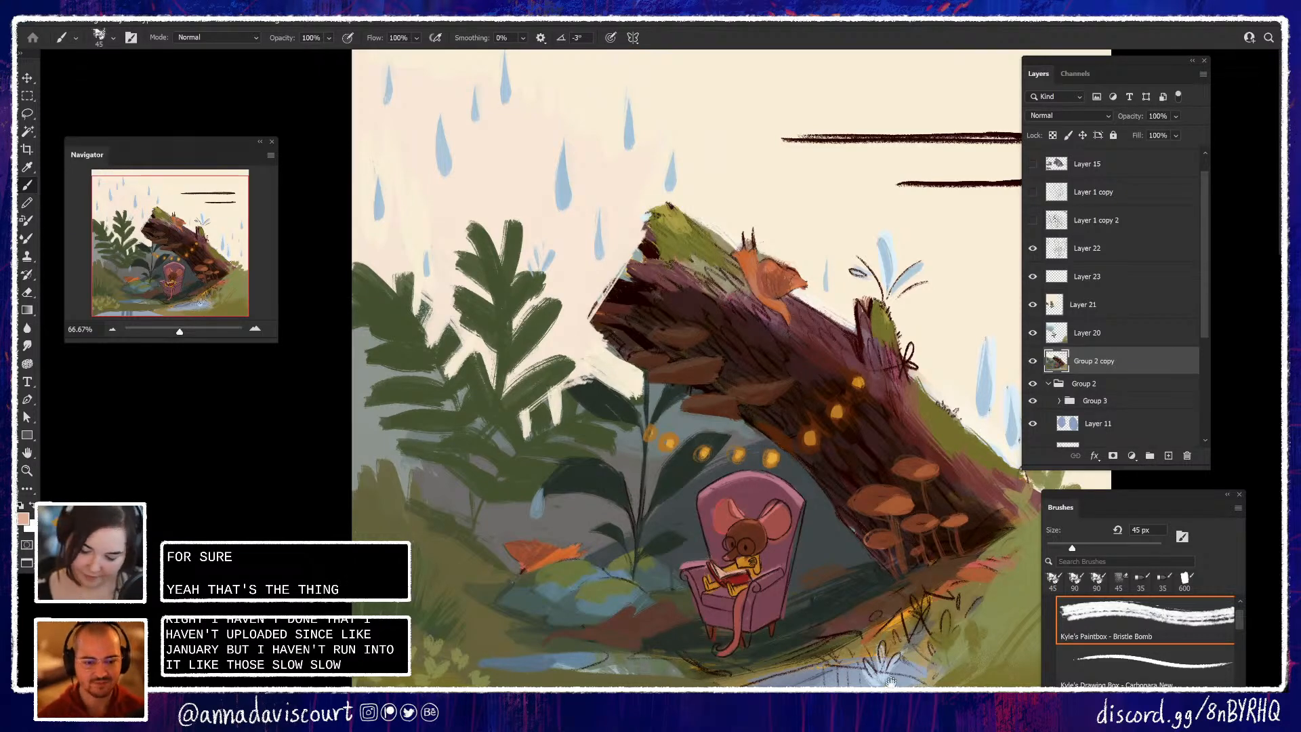
Sample tones from the mushrooms, armchair and orange snail, touch up the painting and the log's mossy edge on Group 2 copy, and select Layer 21
{"action": "left_click_drag", "start_coordinate": [891, 682], "coordinate": [882, 613]}
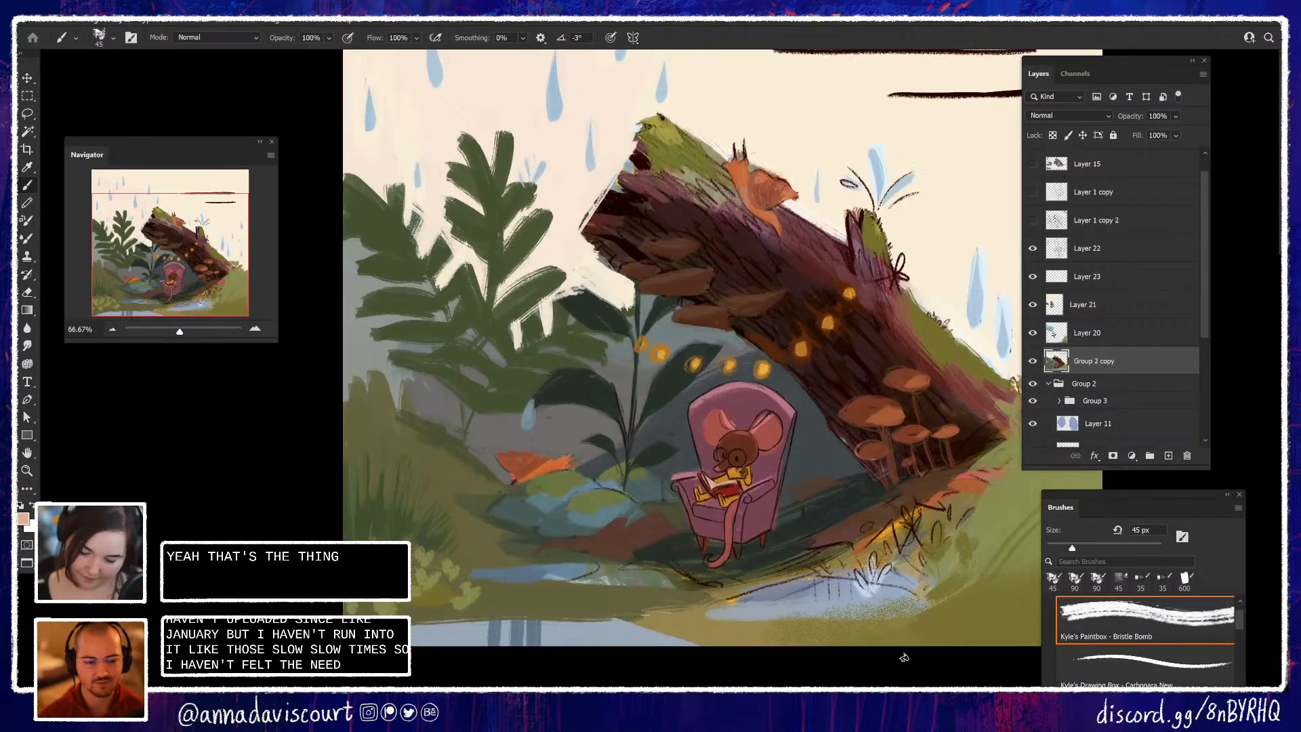
{"action": "left_click", "coordinate": [947, 428], "text": "alt"}
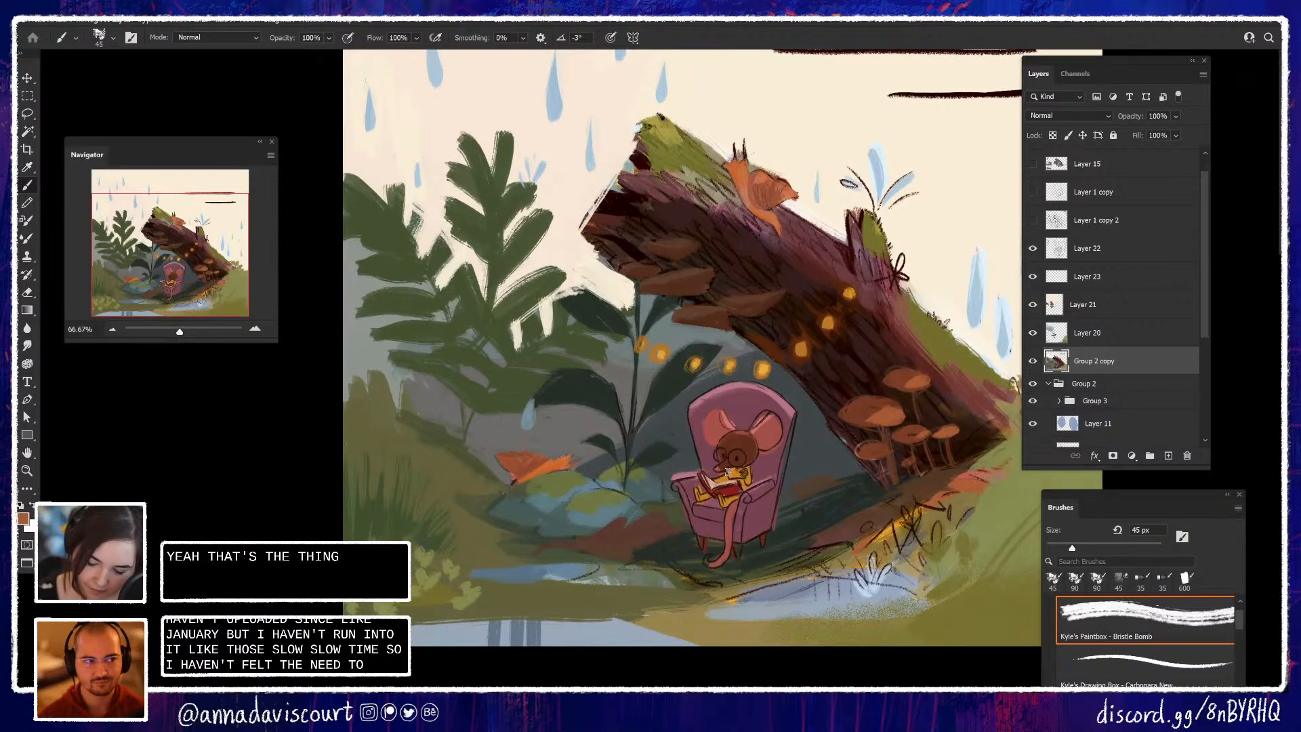
{"action": "left_click", "coordinate": [745, 473], "text": "alt"}
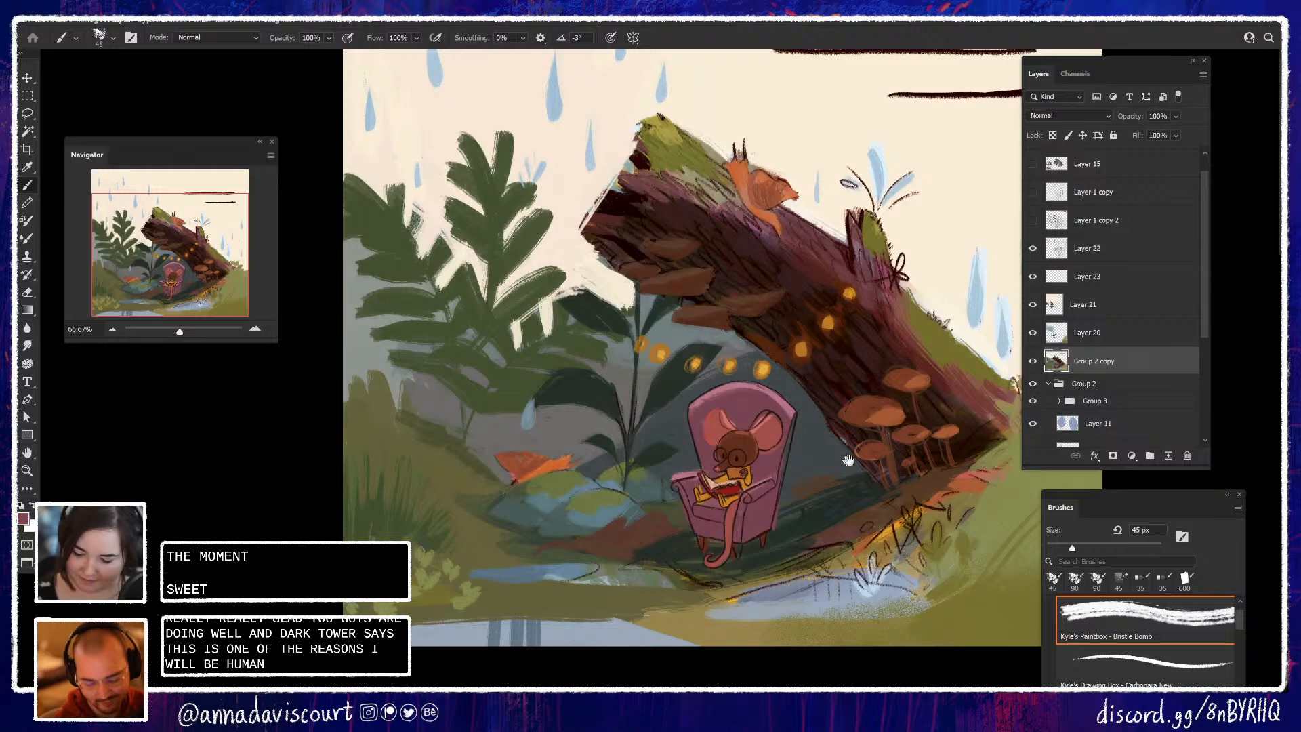
{"action": "left_click_drag", "start_coordinate": [857, 457], "coordinate": [882, 477]}
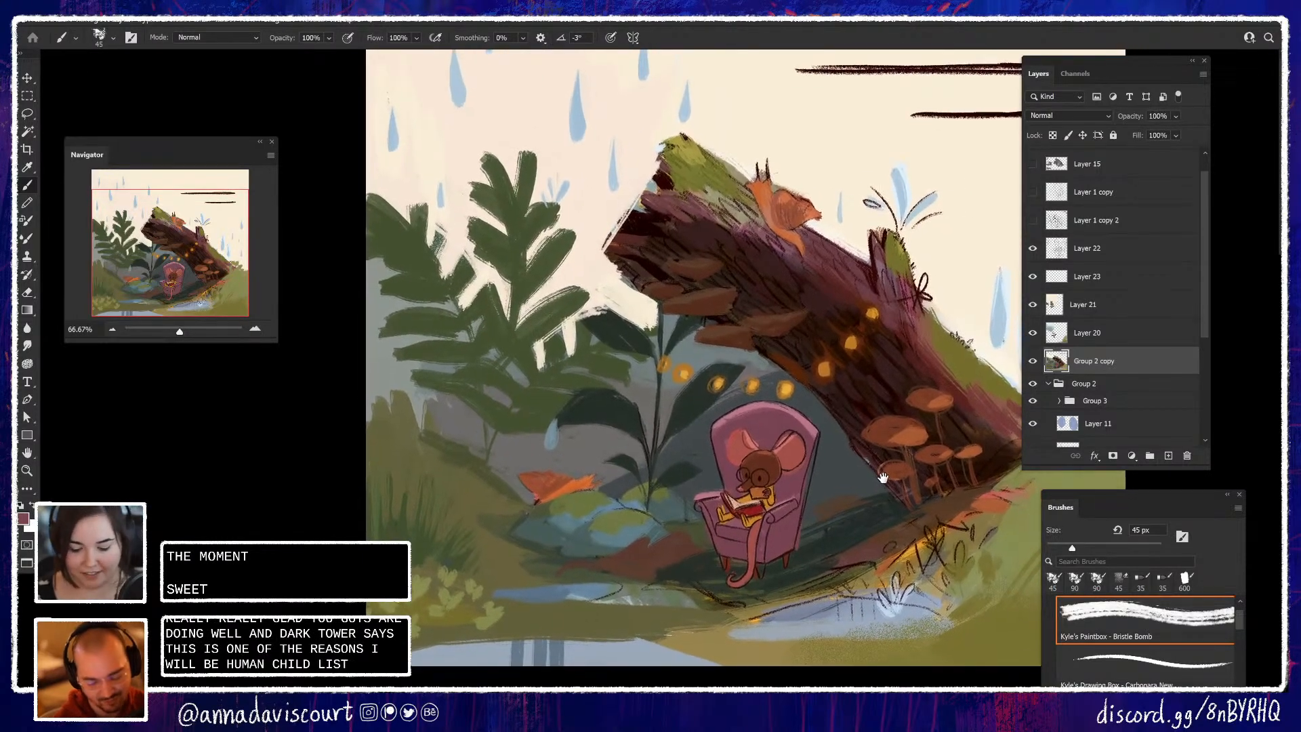
{"action": "left_click", "coordinate": [557, 487], "text": "alt"}
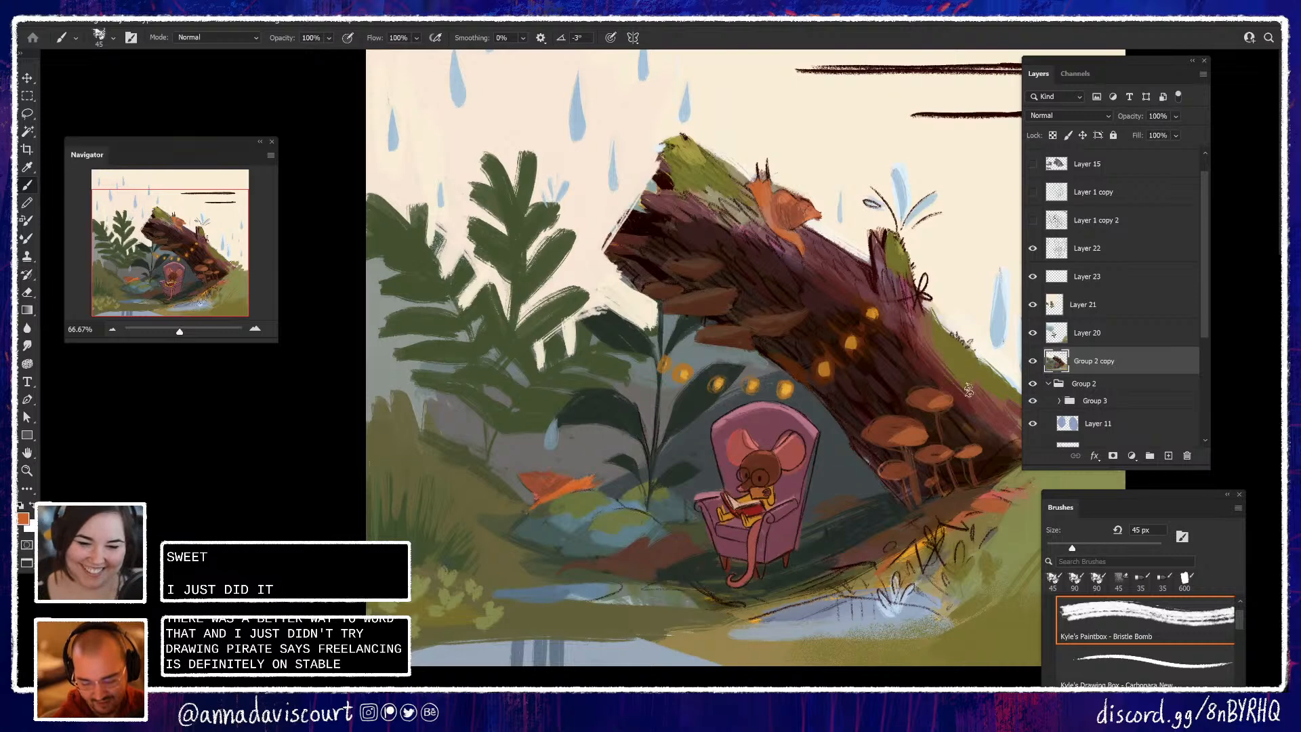
{"action": "left_click_drag", "start_coordinate": [965, 500], "coordinate": [910, 466]}
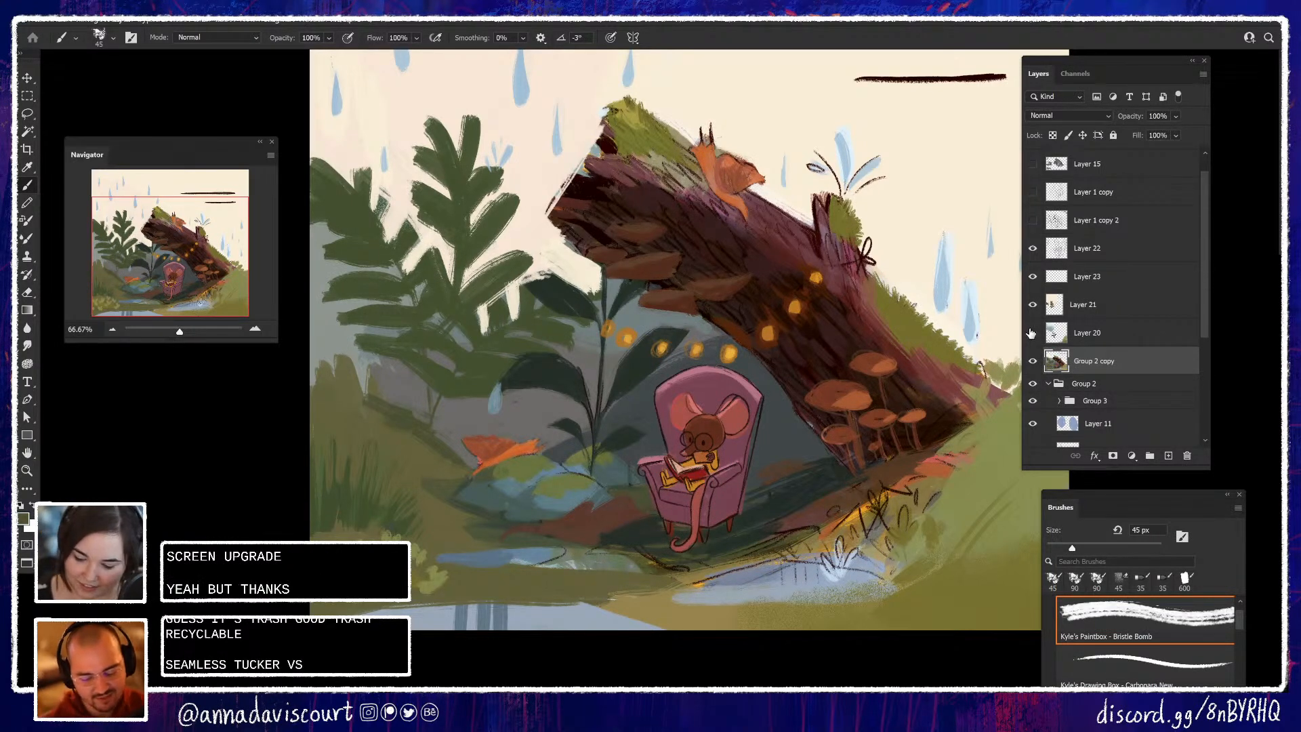
{"action": "left_click", "coordinate": [1051, 305]}
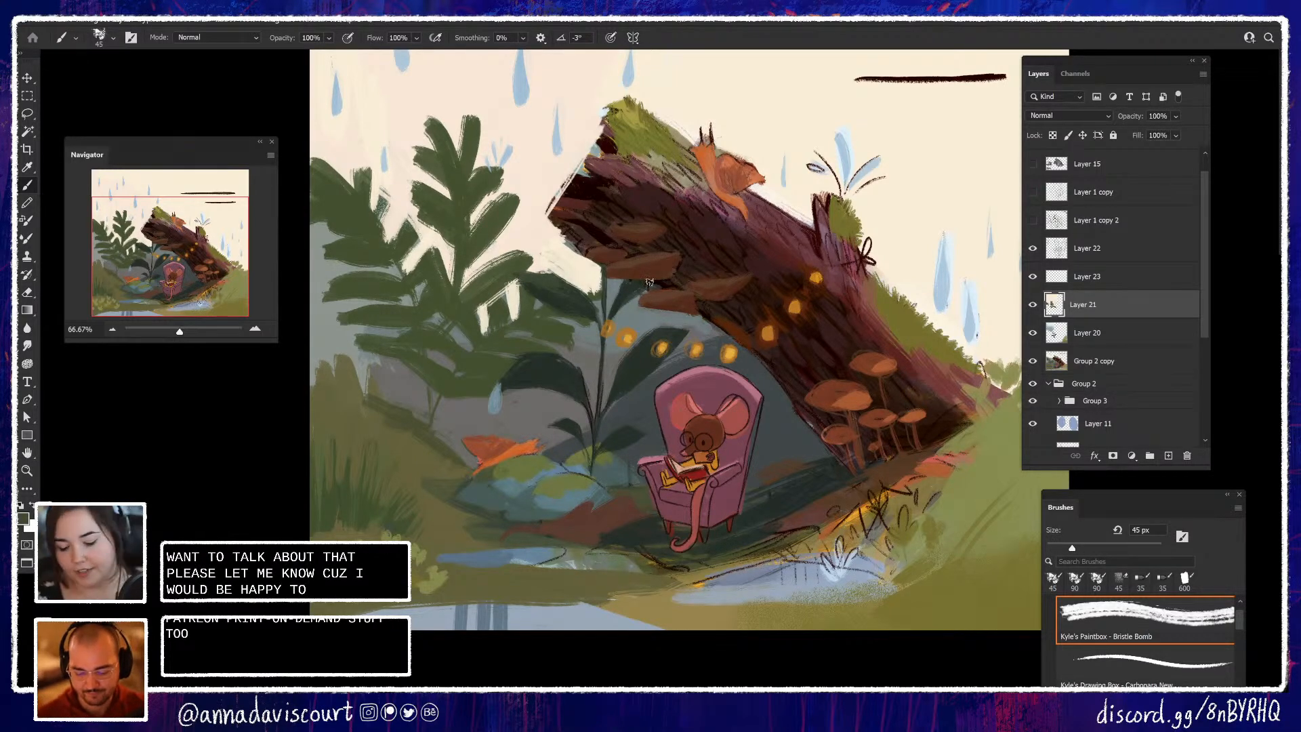
Select Group 2 copy and set the foreground colour to saturated orange d75921, based on a tone sampled from the large mushroom cap
{"action": "left_click", "coordinate": [563, 501], "text": "alt"}
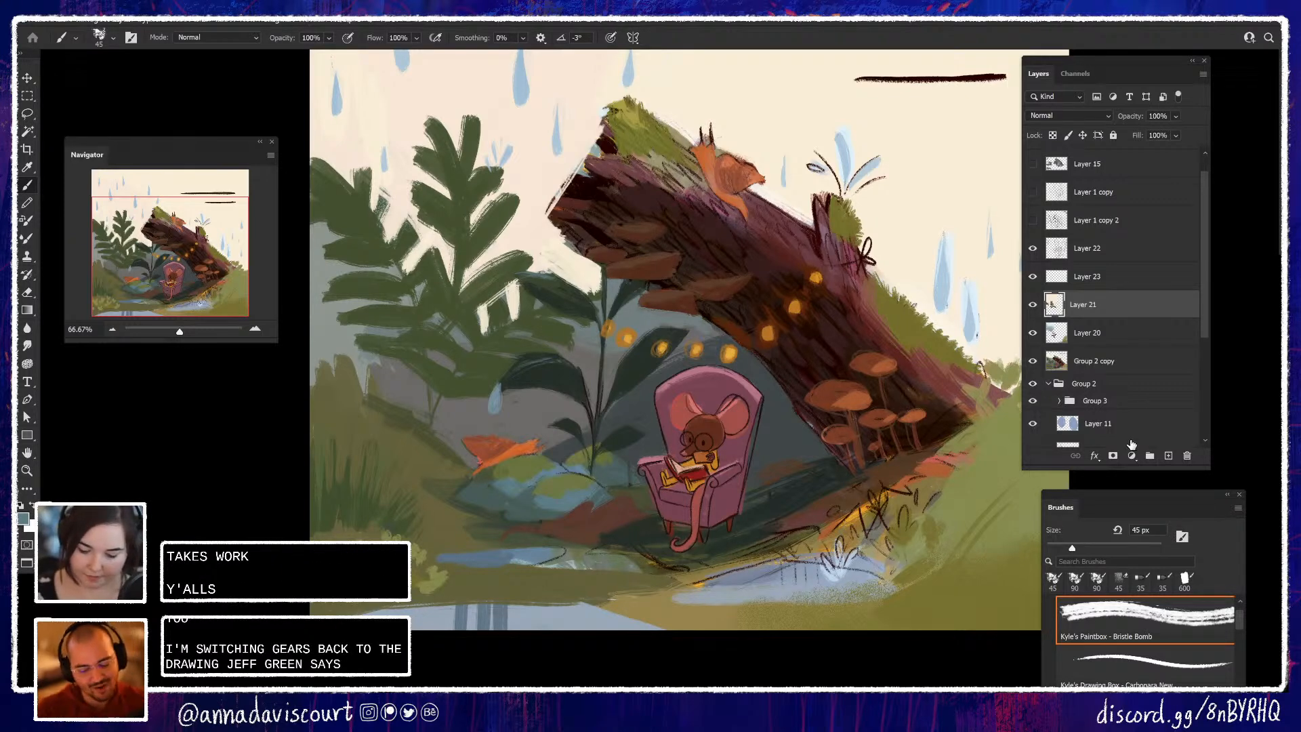
{"action": "mouse_move", "coordinate": [986, 520]}
{"action": "left_mouse_down"}
{"action": "mouse_move", "coordinate": [973, 533]}
{"action": "mouse_move", "coordinate": [971, 481]}
{"action": "mouse_move", "coordinate": [953, 516]}
{"action": "left_mouse_up"}
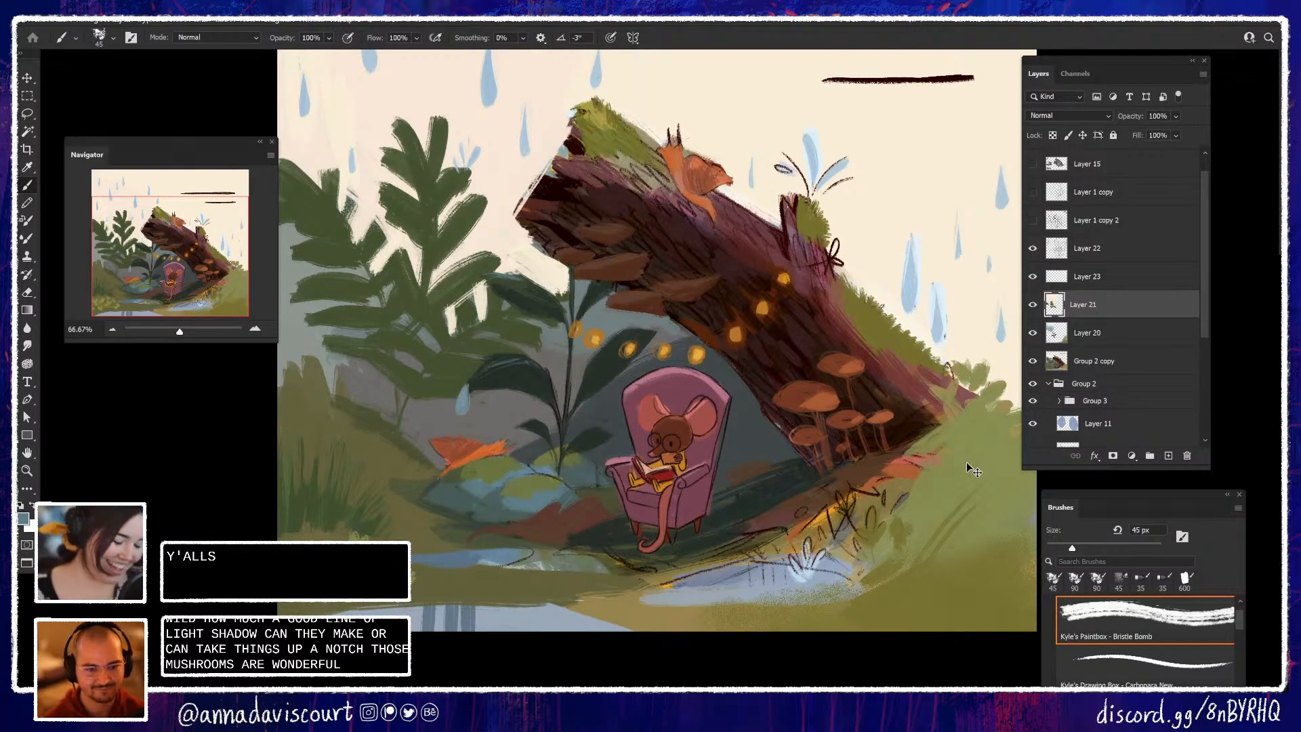
{"action": "key", "text": "ctrl+plus"}
{"action": "key", "text": "ctrl+plus"}
{"action": "key", "text": "ctrl+plus"}
{"action": "key", "text": "ctrl+minus"}
{"action": "left_click_drag", "start_coordinate": [1003, 576], "coordinate": [592, 575]}
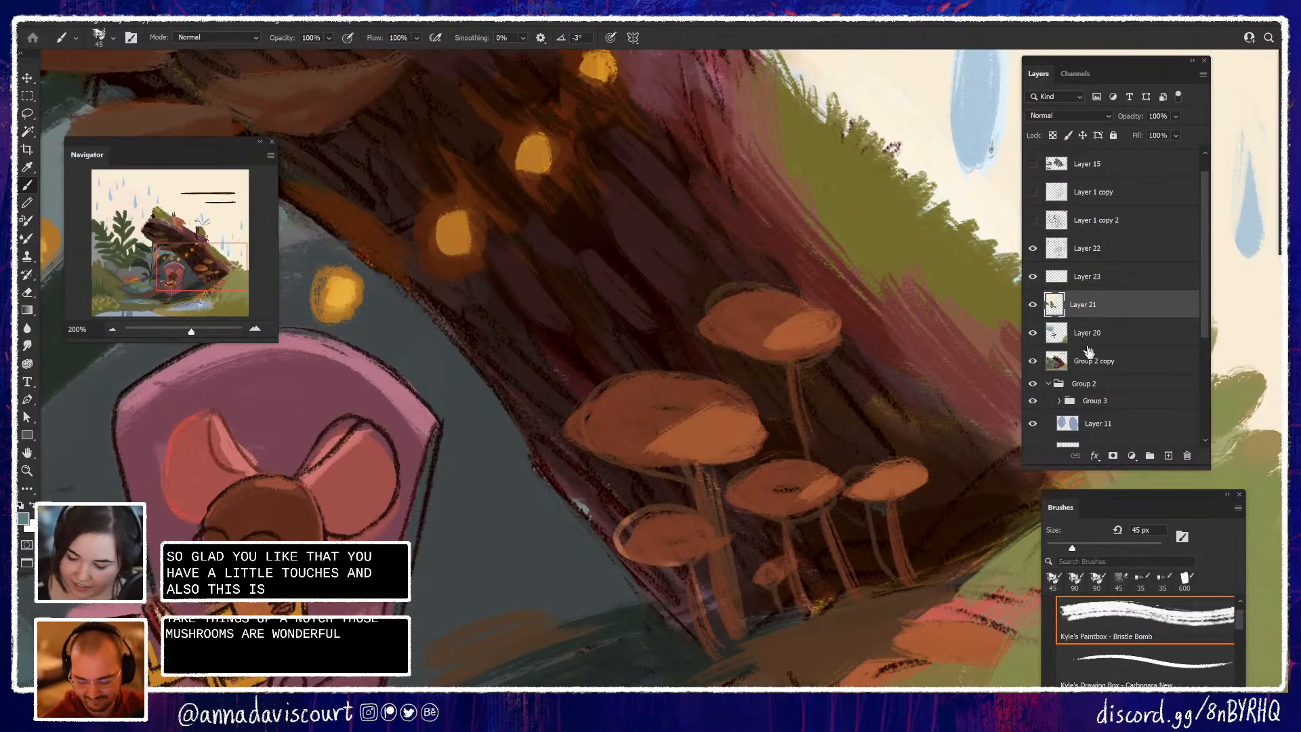
{"action": "left_click", "coordinate": [1115, 360]}
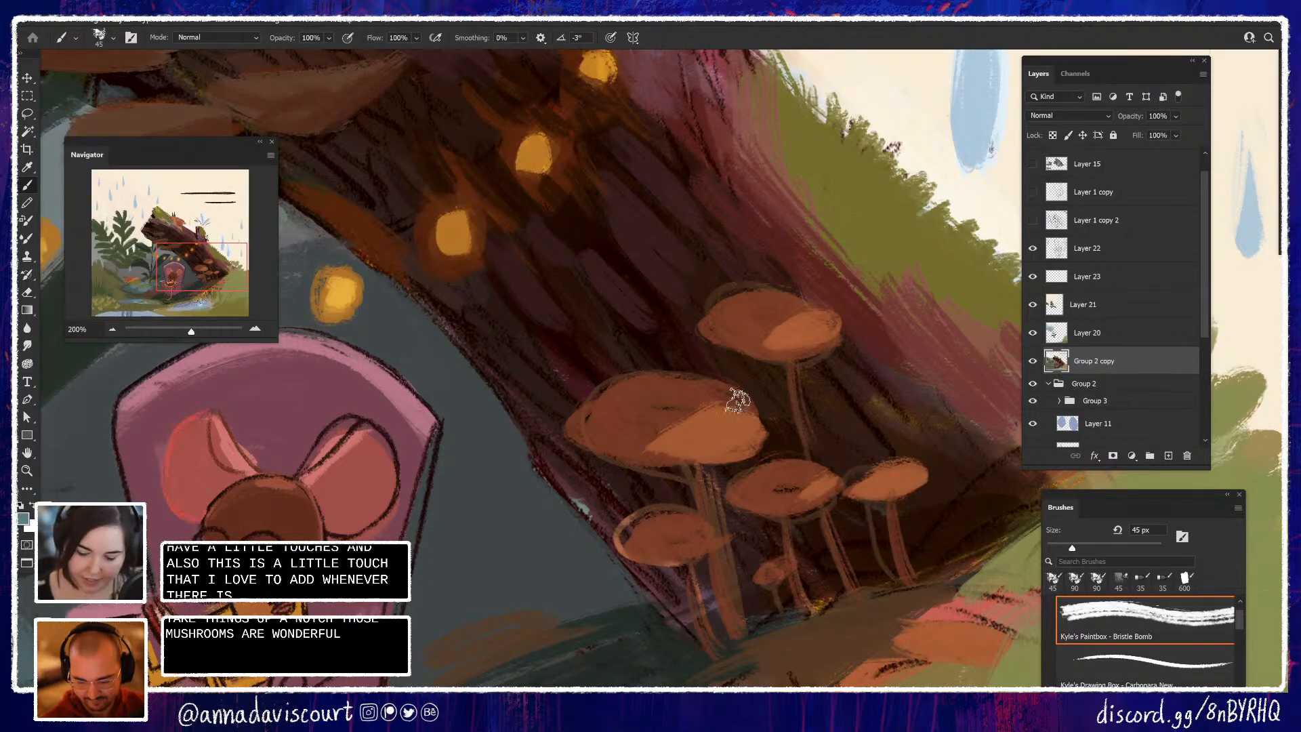
{"action": "left_click", "coordinate": [25, 525]}
{"action": "left_click", "coordinate": [708, 391]}
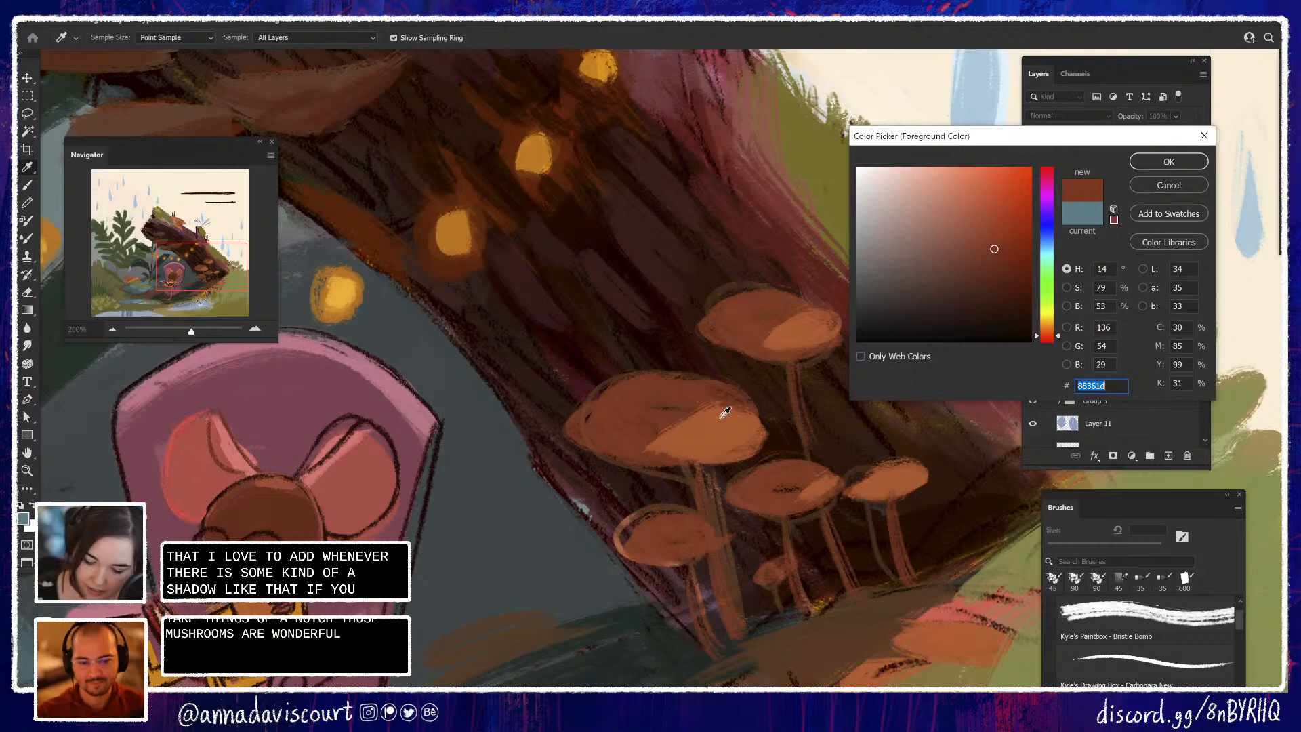
{"action": "left_click_drag", "start_coordinate": [994, 210], "coordinate": [1004, 198]}
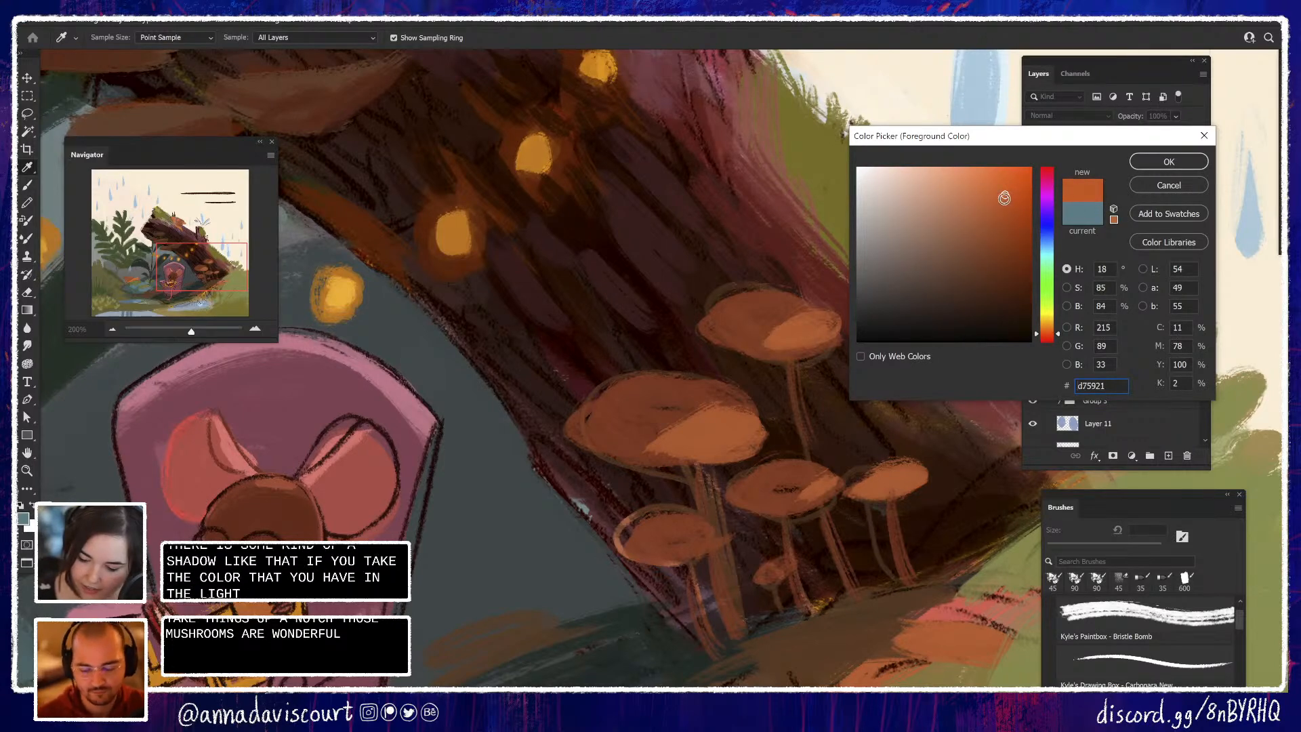
{"action": "left_click", "coordinate": [1166, 164]}
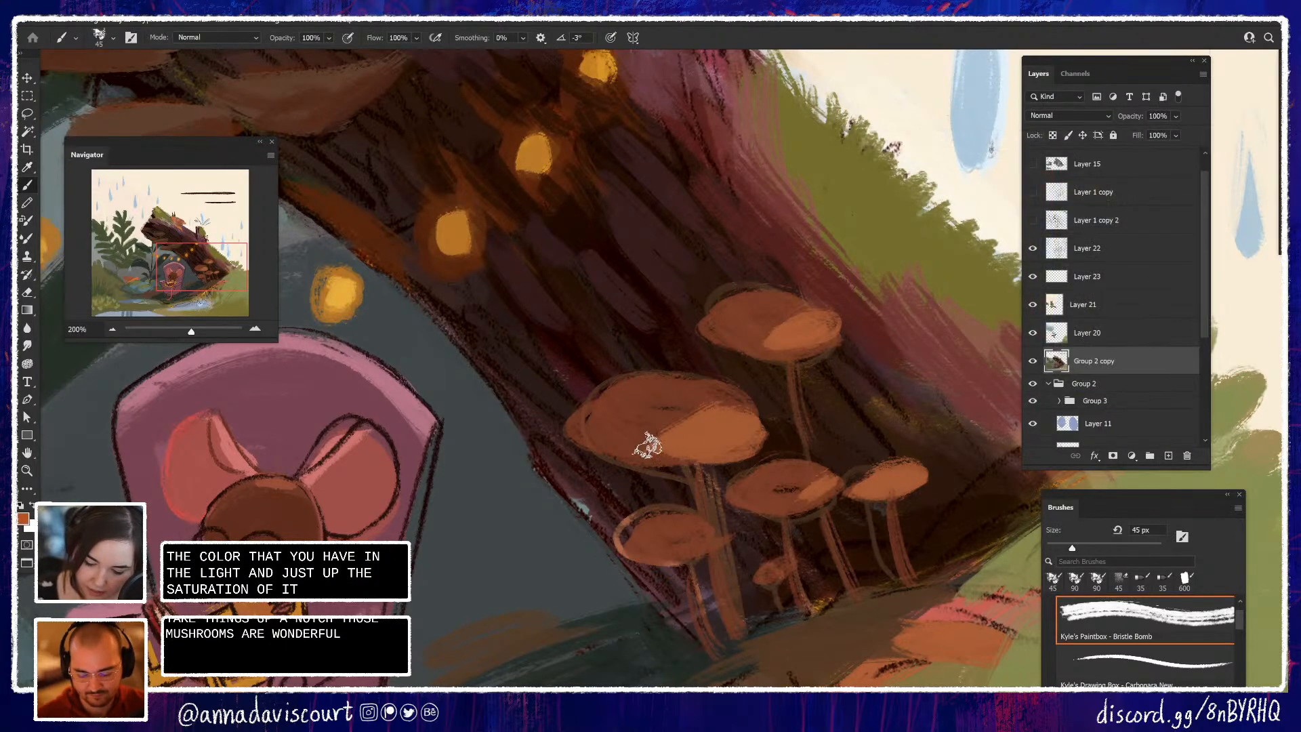
Paint thin saturated orange lines along the light and shadow edges of the mushroom caps, sampling cap tones for touch-ups
{"action": "mouse_move", "coordinate": [647, 446]}
{"action": "left_mouse_down"}
{"action": "mouse_move", "coordinate": [715, 404]}
{"action": "mouse_move", "coordinate": [815, 402]}
{"action": "mouse_move", "coordinate": [795, 316]}
{"action": "mouse_move", "coordinate": [769, 338]}
{"action": "mouse_move", "coordinate": [816, 307]}
{"action": "mouse_move", "coordinate": [771, 336]}
{"action": "mouse_move", "coordinate": [803, 315]}
{"action": "left_mouse_up"}
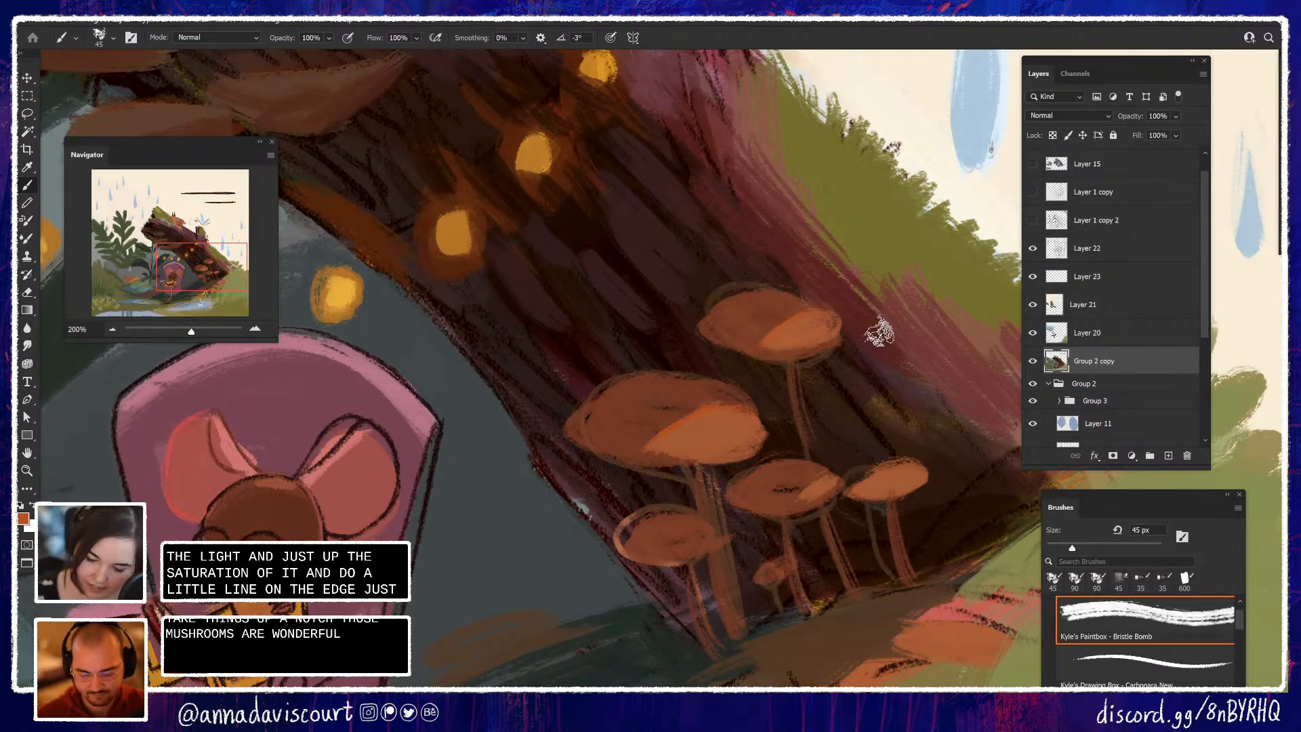
{"action": "mouse_move", "coordinate": [802, 494]}
{"action": "left_mouse_down"}
{"action": "mouse_move", "coordinate": [829, 476]}
{"action": "mouse_move", "coordinate": [911, 464]}
{"action": "mouse_move", "coordinate": [873, 490]}
{"action": "mouse_move", "coordinate": [880, 477]}
{"action": "mouse_move", "coordinate": [854, 489]}
{"action": "mouse_move", "coordinate": [882, 464]}
{"action": "mouse_move", "coordinate": [846, 487]}
{"action": "left_mouse_up"}
{"action": "left_click", "coordinate": [678, 551], "text": "alt"}
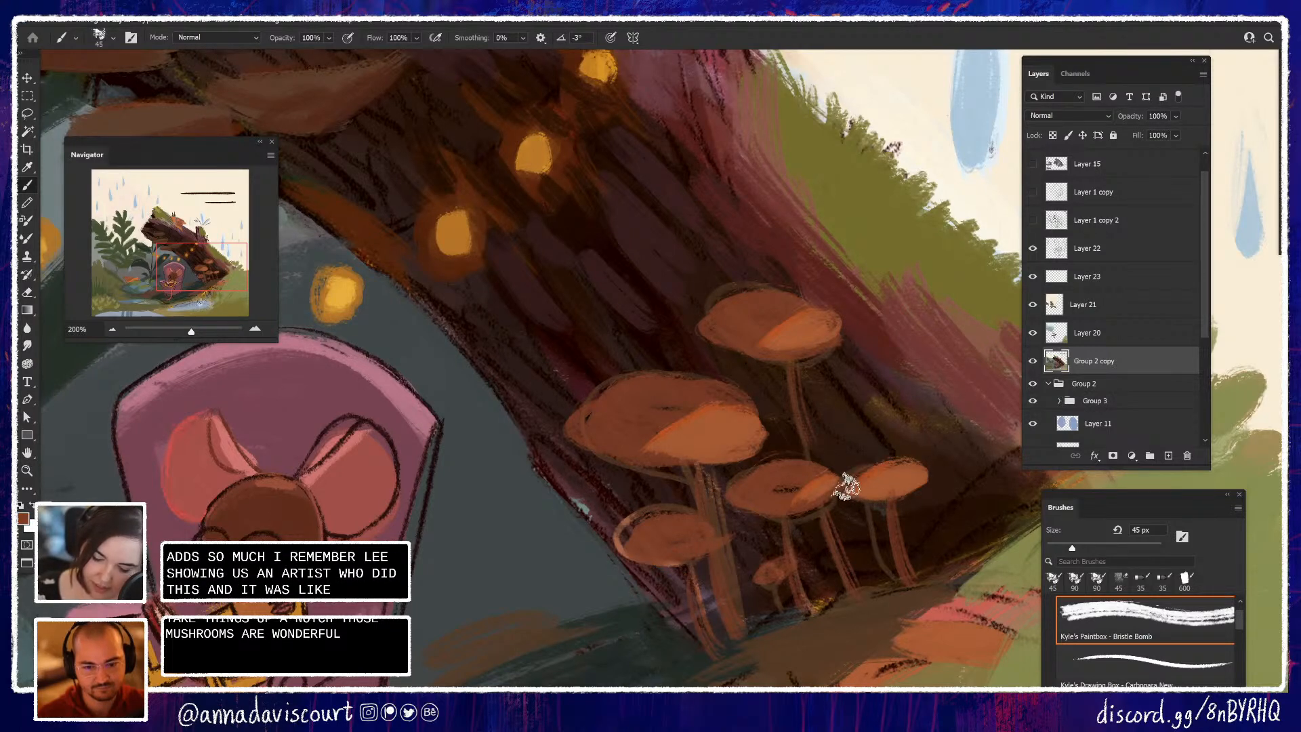
{"action": "left_click", "coordinate": [705, 406], "text": "alt"}
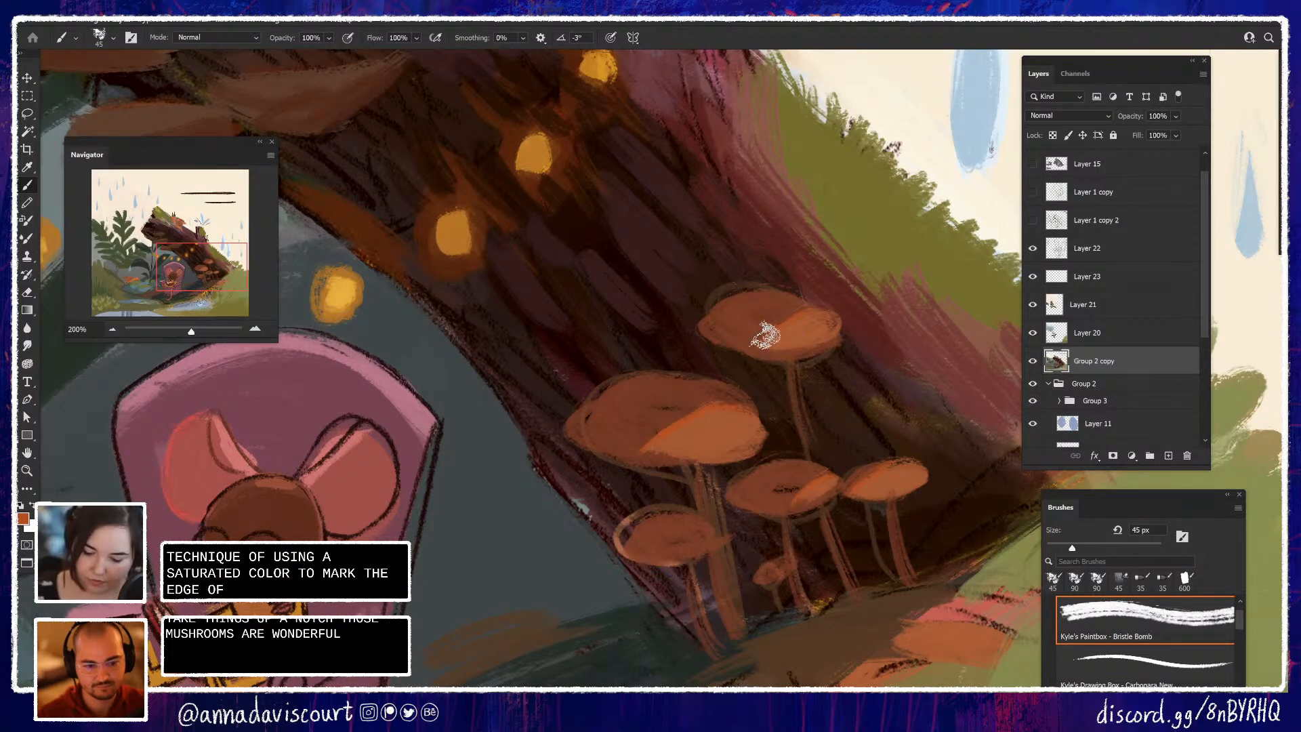
{"action": "left_click_drag", "start_coordinate": [763, 338], "coordinate": [808, 308]}
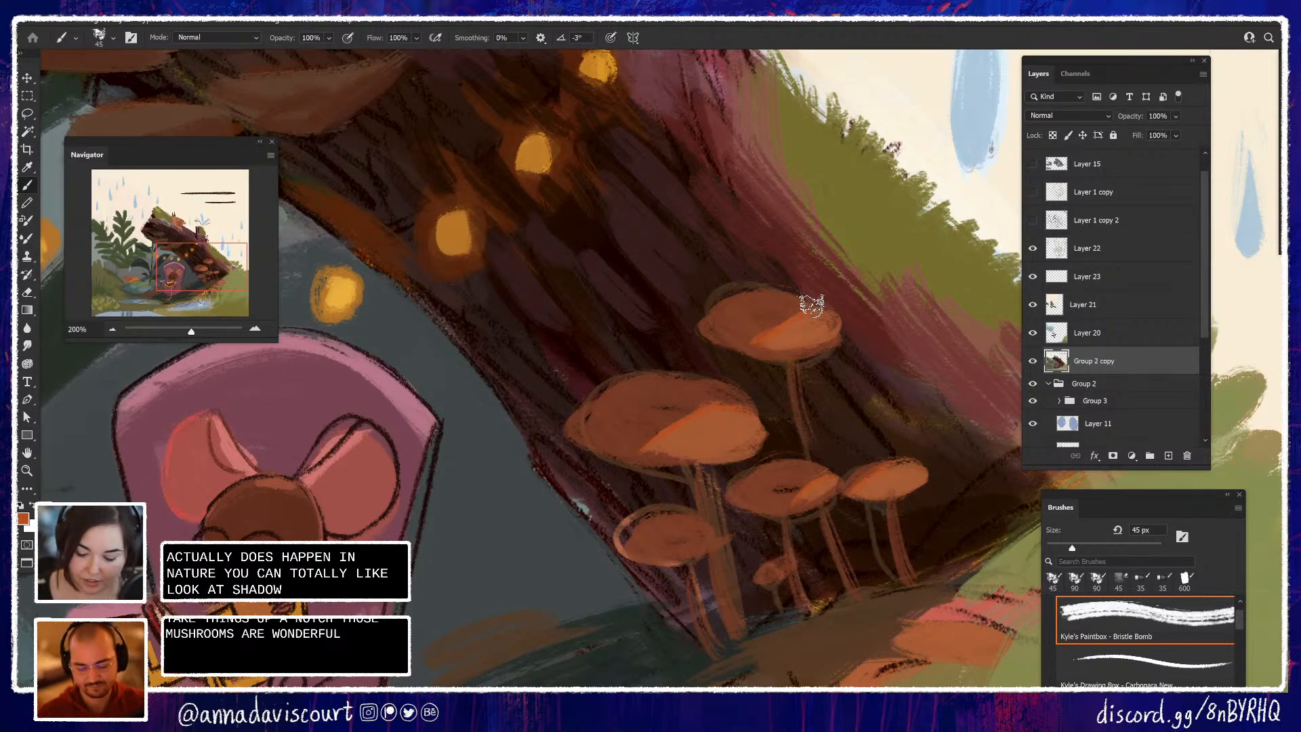
Cover the sketch lines on the leftmost small mushroom cap with reddish-brown strokes
{"action": "left_click_drag", "start_coordinate": [966, 562], "coordinate": [907, 578]}
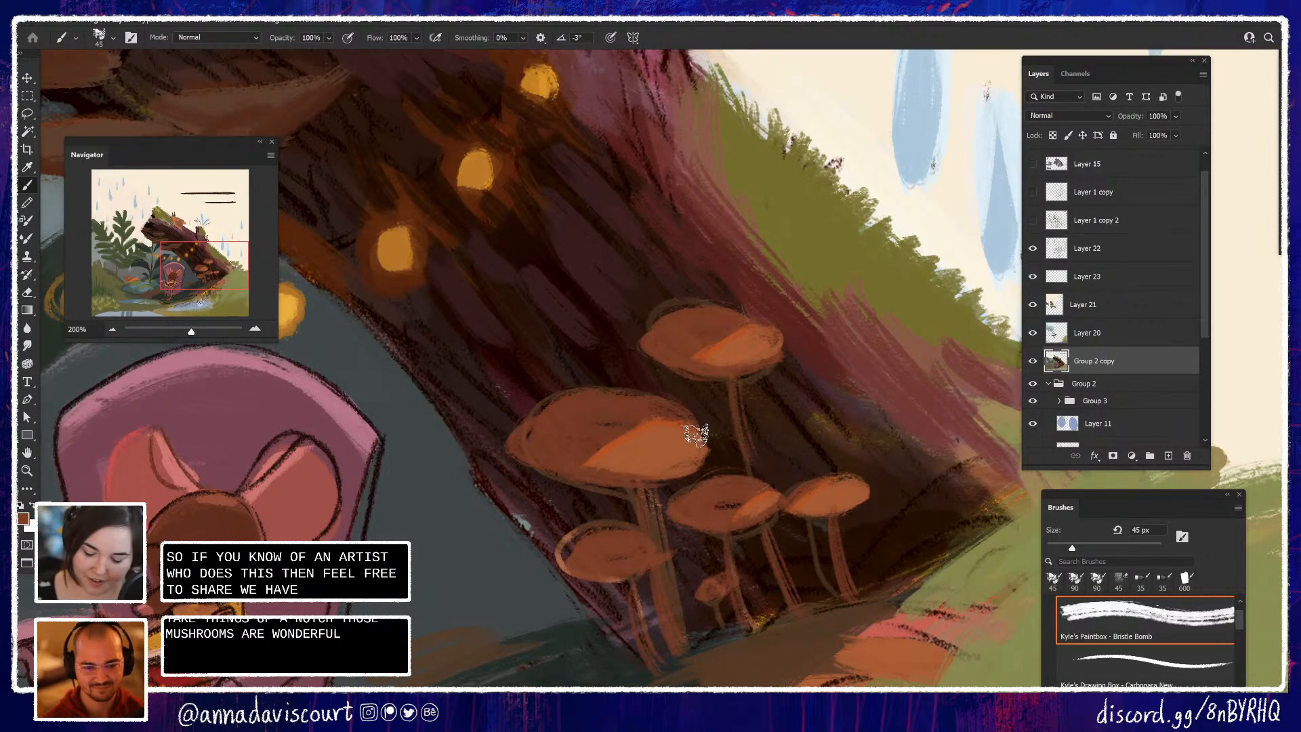
{"action": "left_click_drag", "start_coordinate": [881, 450], "coordinate": [915, 421]}
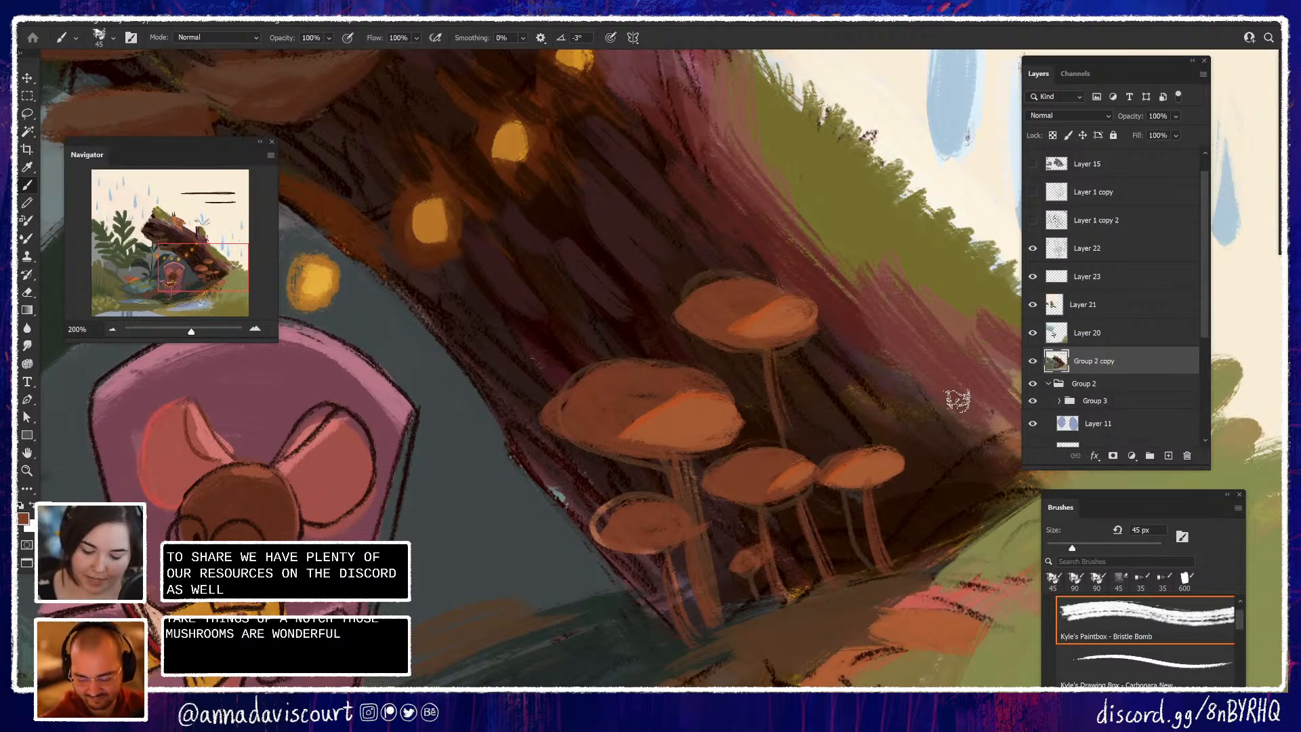
{"action": "mouse_move", "coordinate": [624, 535]}
{"action": "left_mouse_down"}
{"action": "mouse_move", "coordinate": [647, 519]}
{"action": "mouse_move", "coordinate": [633, 497]}
{"action": "mouse_move", "coordinate": [597, 515]}
{"action": "mouse_move", "coordinate": [617, 540]}
{"action": "mouse_move", "coordinate": [671, 545]}
{"action": "left_mouse_up"}
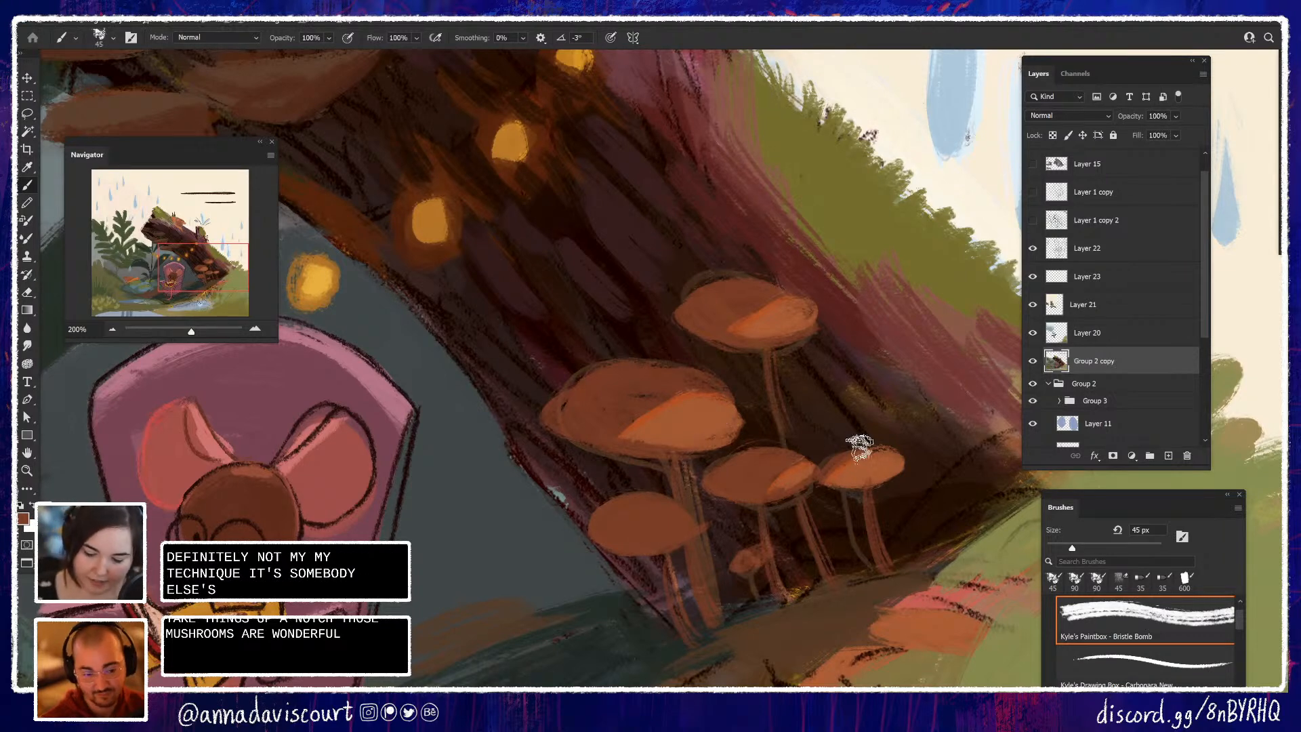
Paint the thin stem below the large fern and grassy strokes along the bank, using dark and green tones sampled from the painting
{"action": "key", "text": "ctrl+minus"}
{"action": "key", "text": "ctrl+minus"}
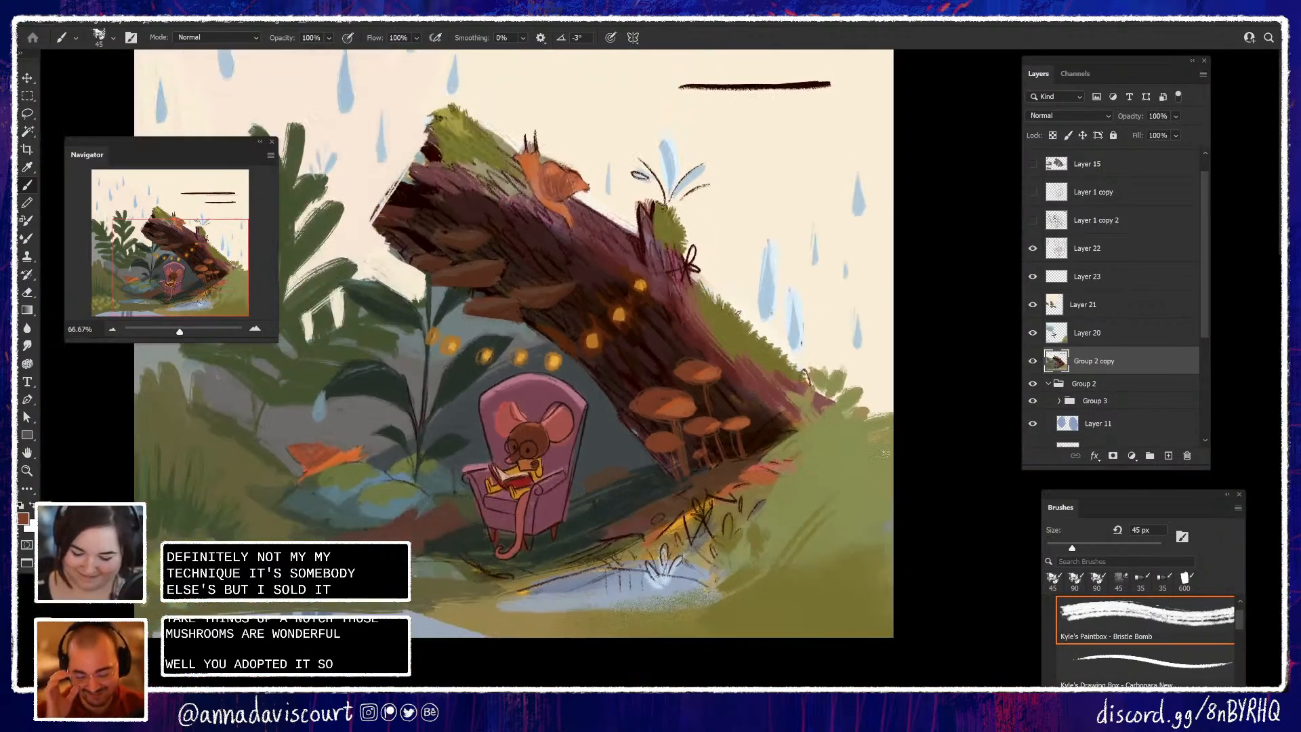
{"action": "left_click_drag", "start_coordinate": [779, 486], "coordinate": [908, 527]}
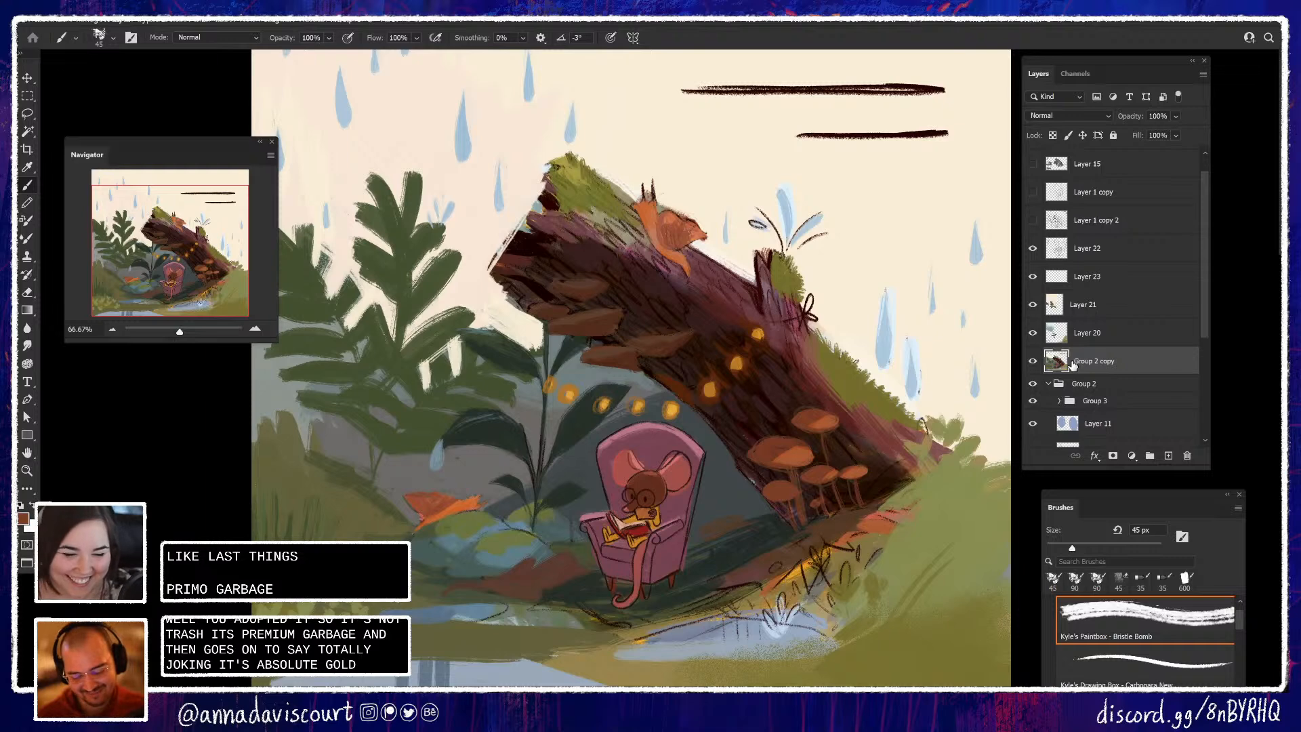
{"action": "left_click_drag", "start_coordinate": [853, 487], "coordinate": [956, 495]}
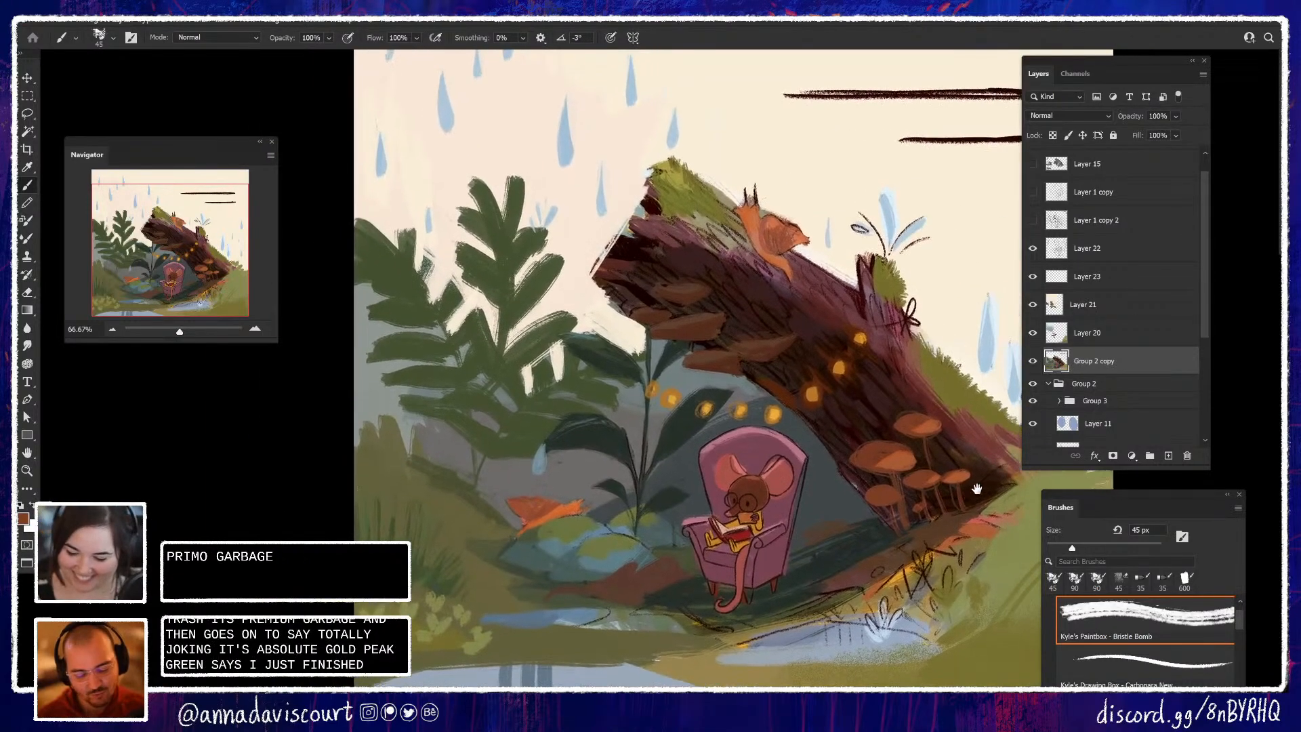
{"action": "left_click", "coordinate": [589, 451], "text": "alt"}
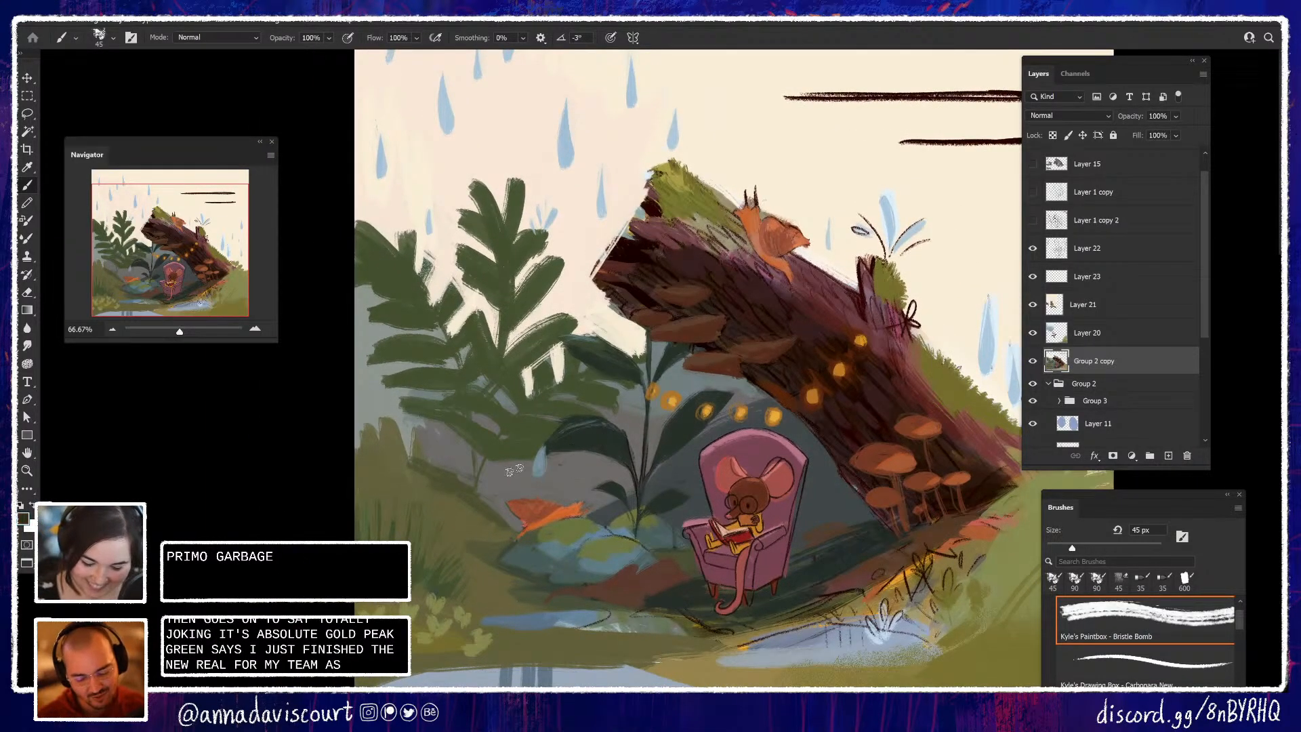
{"action": "left_click", "coordinate": [926, 319], "text": "alt"}
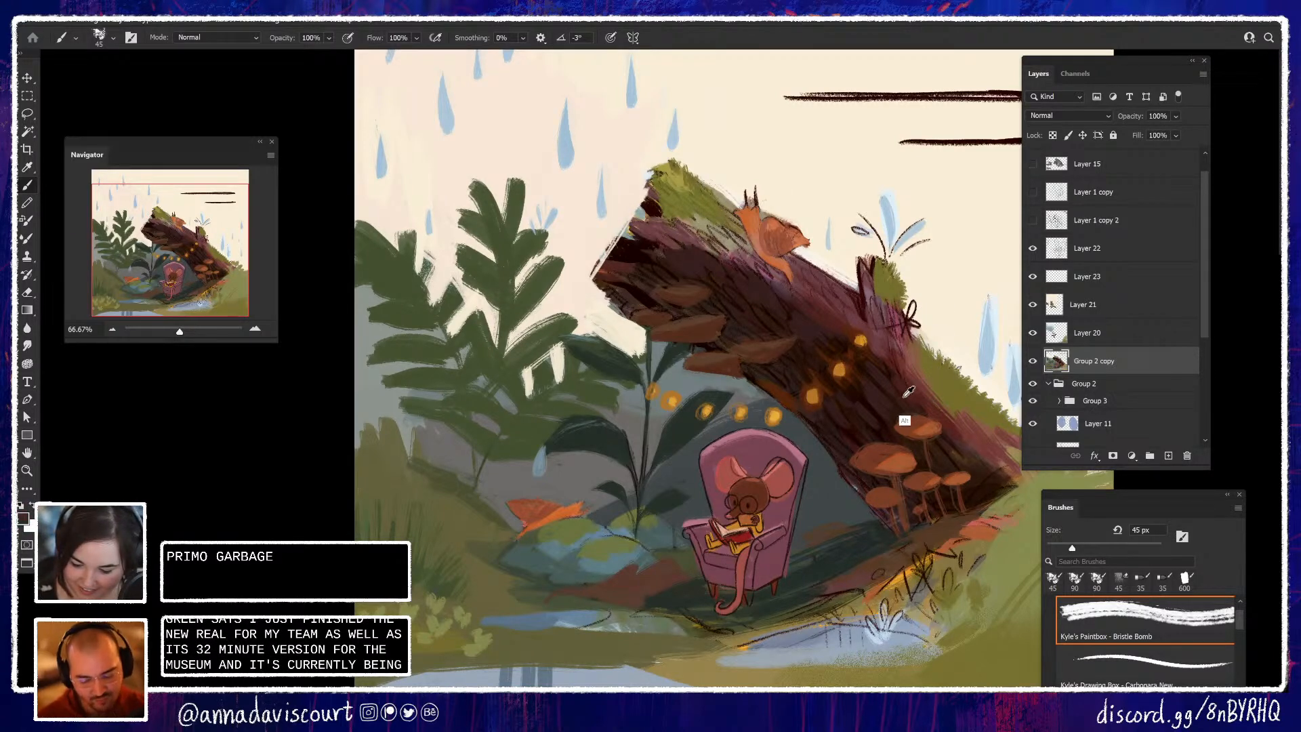
{"action": "left_click_drag", "start_coordinate": [476, 478], "coordinate": [475, 487]}
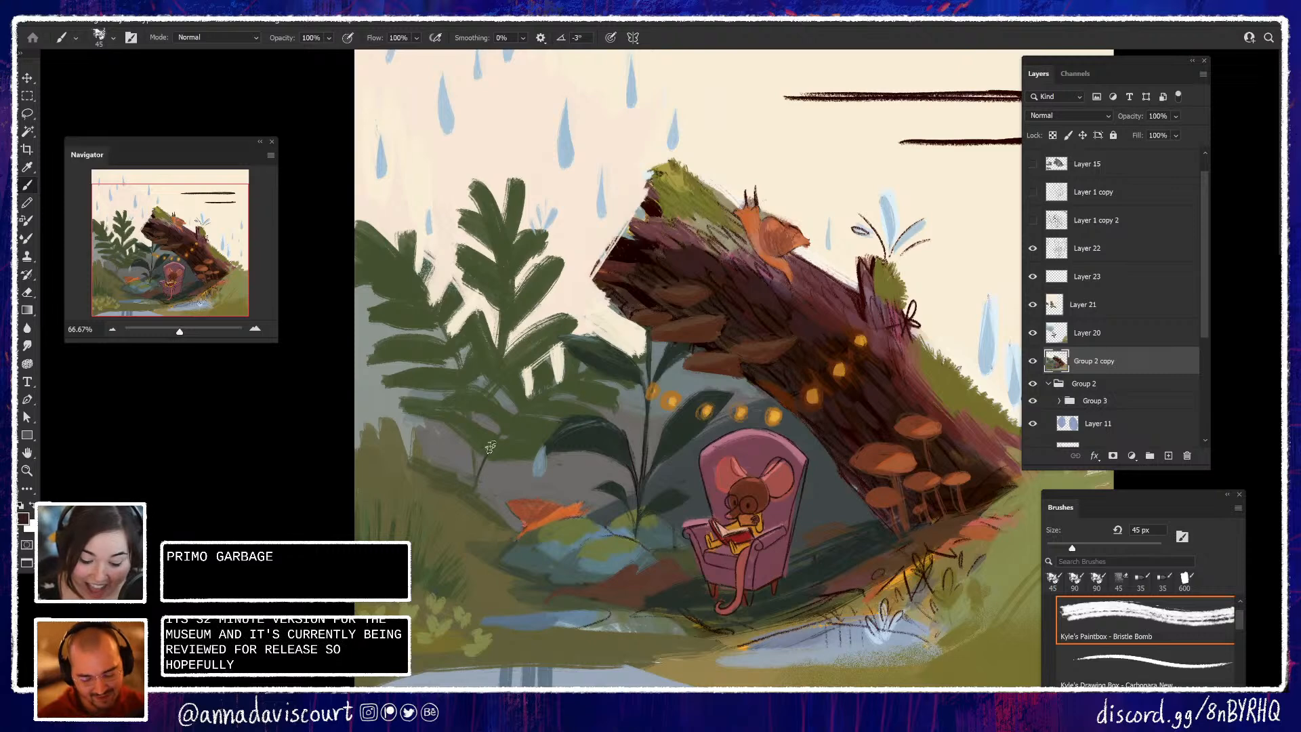
{"action": "left_click", "coordinate": [488, 454], "text": "alt"}
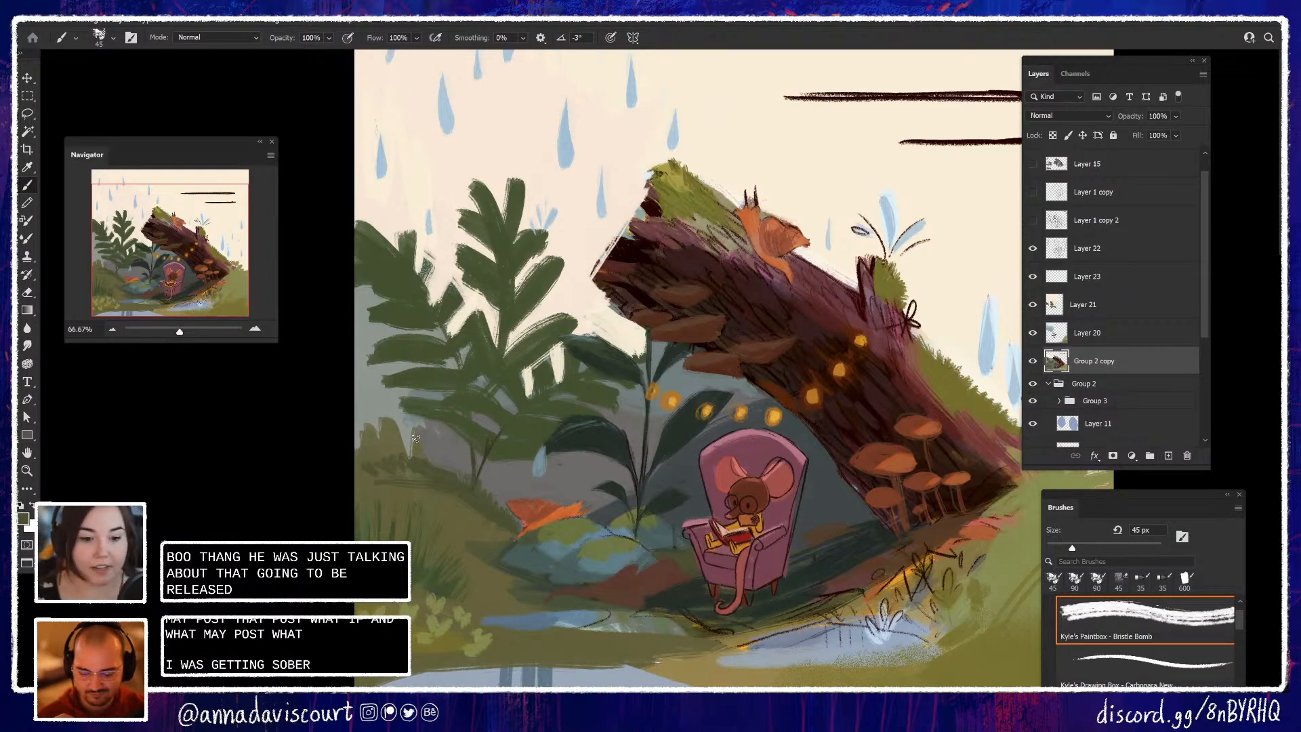
{"action": "left_click", "coordinate": [381, 465], "text": "alt"}
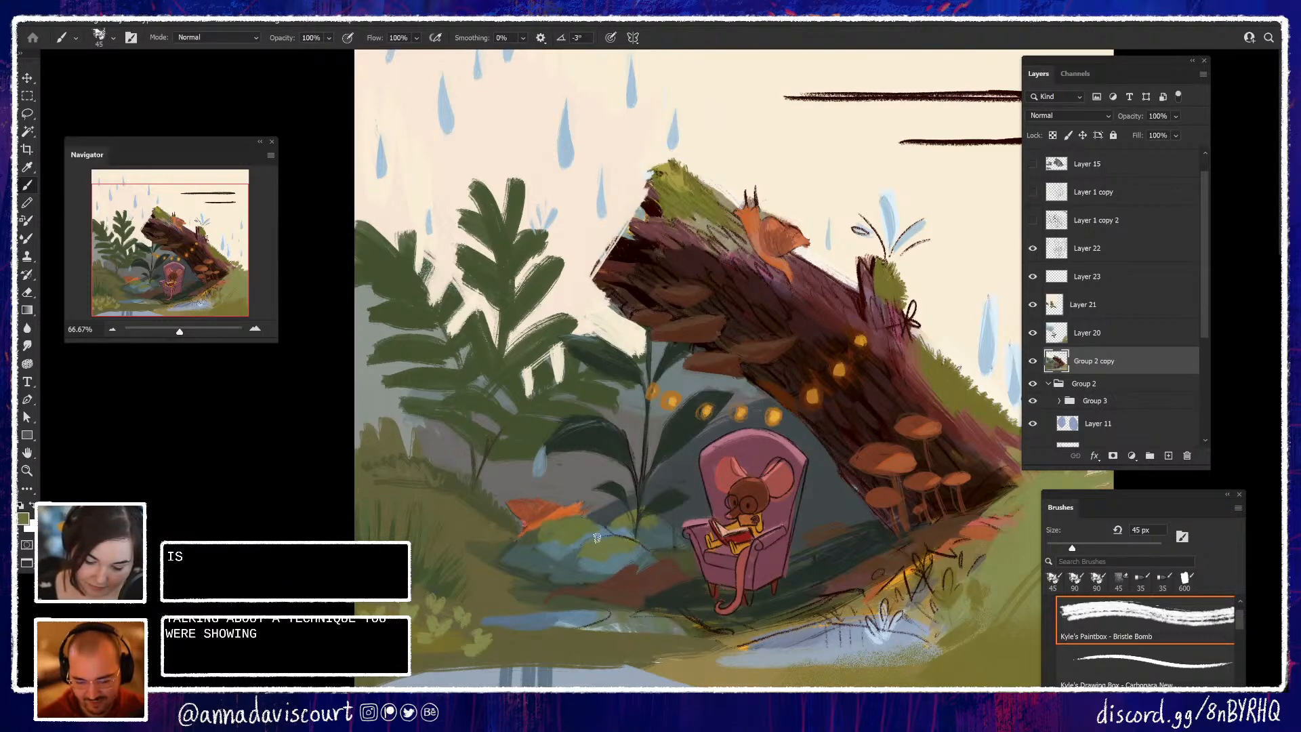
Refine the mossy rocks beneath the orange snail with blue-grey and green tones sampled from the painting
{"action": "left_click", "coordinate": [598, 559], "text": "alt"}
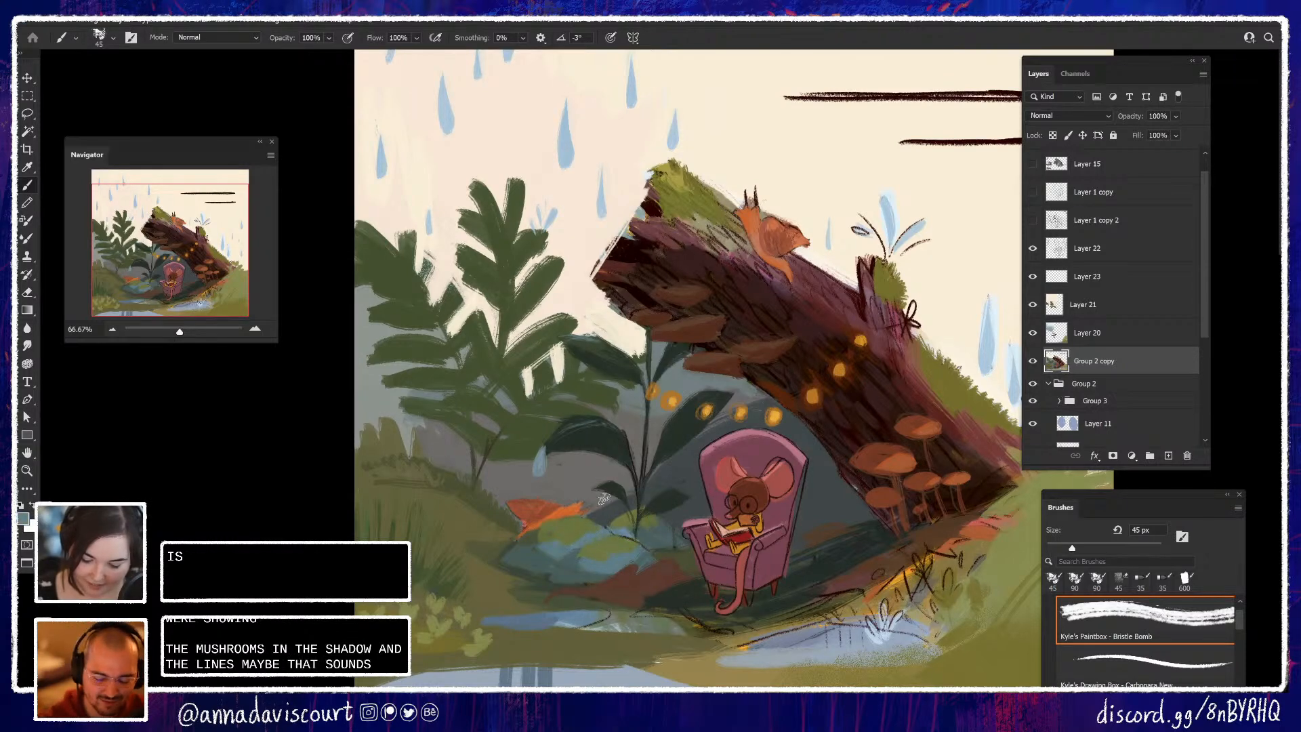
{"action": "left_click", "coordinate": [584, 576], "text": "alt"}
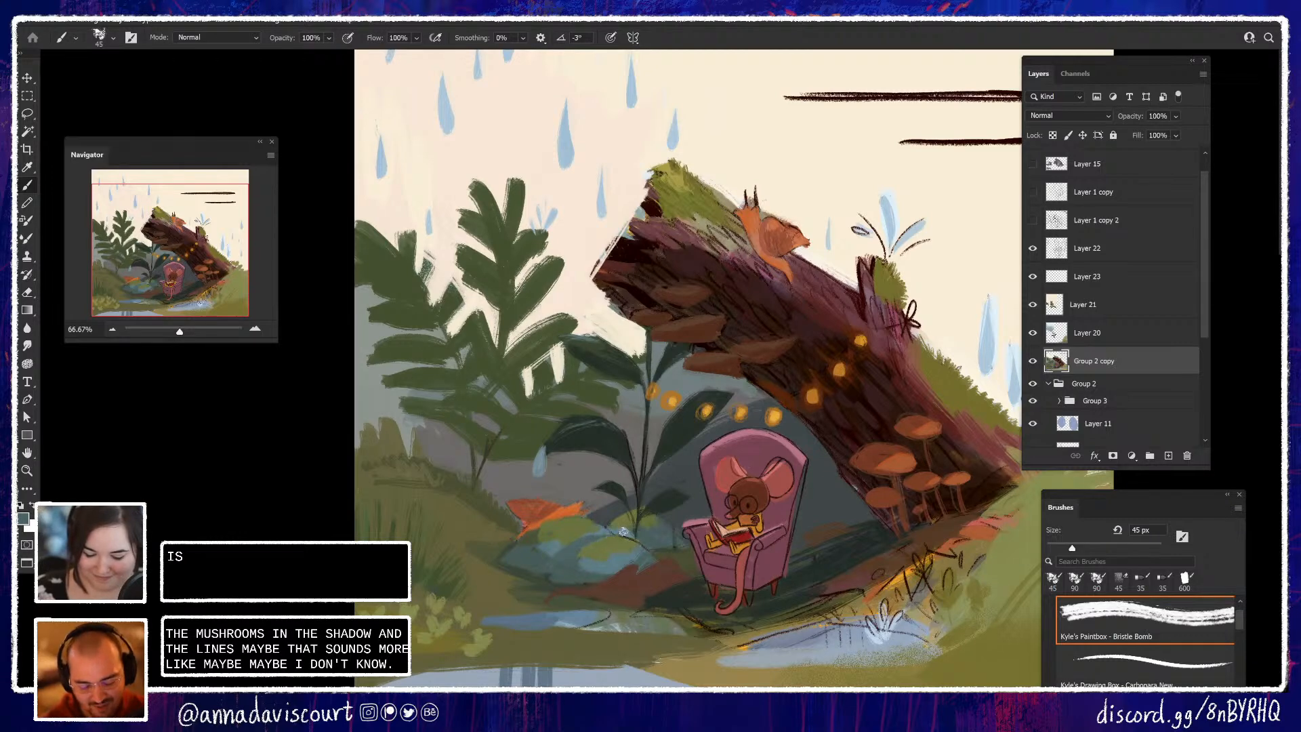
{"action": "left_click", "coordinate": [584, 549], "text": "alt"}
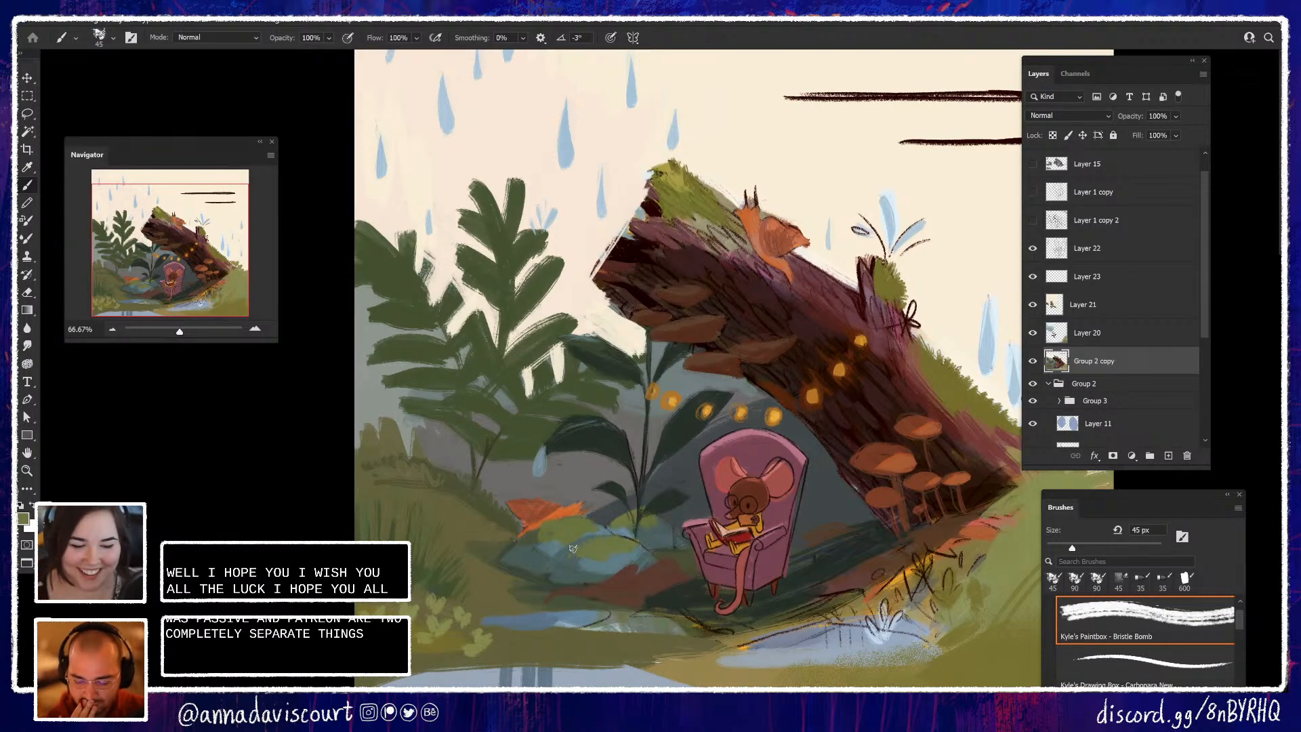
{"action": "left_click_drag", "start_coordinate": [828, 525], "coordinate": [892, 521]}
{"action": "left_click", "coordinate": [609, 520], "text": "alt"}
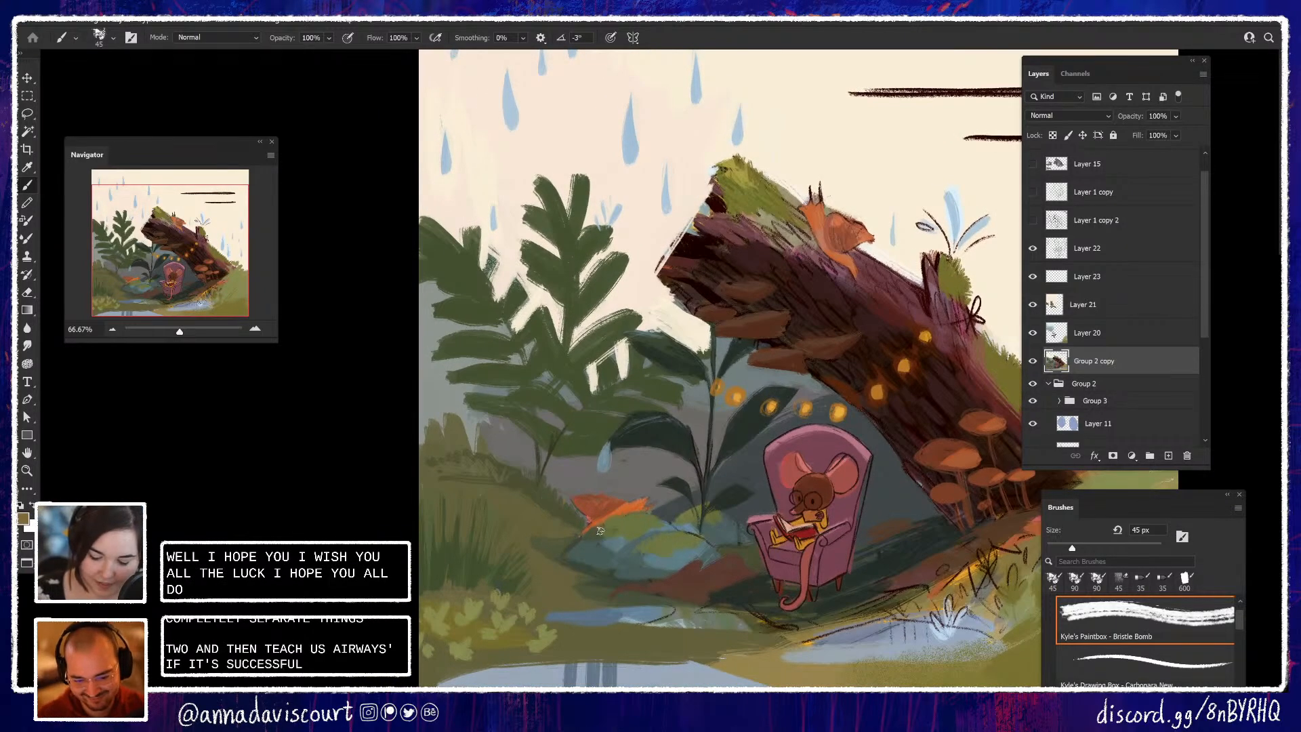
{"action": "left_click", "coordinate": [603, 530], "text": "alt"}
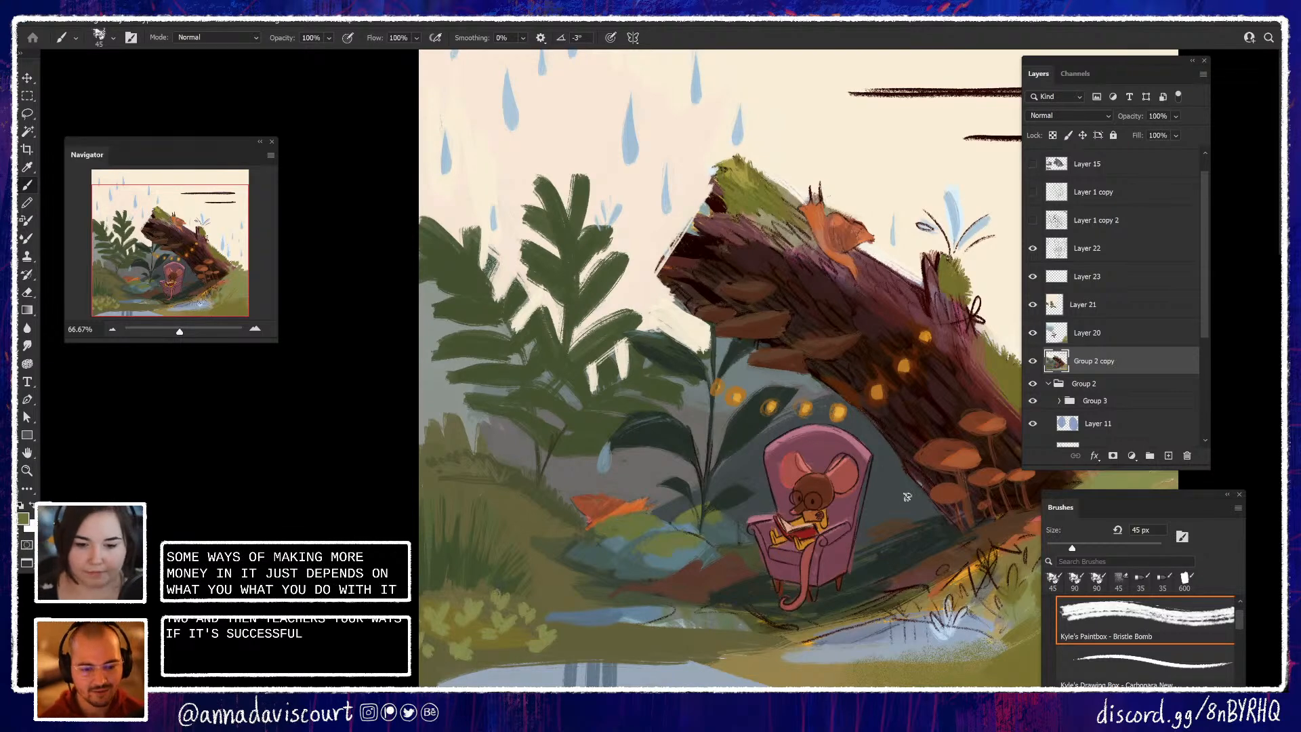
Reshape the broad dark leaf beside the armchair and touch up the nearby foliage with sampled background grey and green
{"action": "mouse_move", "coordinate": [908, 521]}
{"action": "left_mouse_down"}
{"action": "mouse_move", "coordinate": [901, 502]}
{"action": "mouse_move", "coordinate": [828, 470]}
{"action": "mouse_move", "coordinate": [805, 480]}
{"action": "left_mouse_up"}
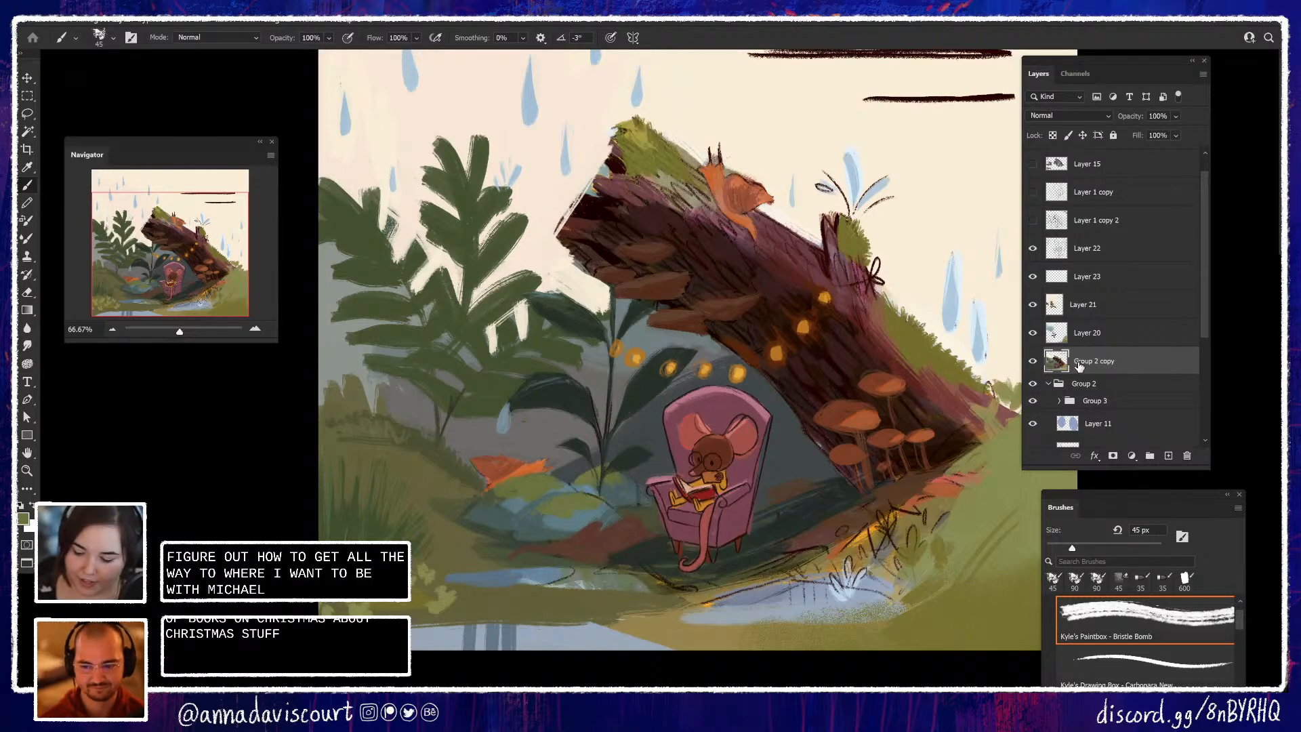
{"action": "left_click", "coordinate": [724, 423], "text": "alt"}
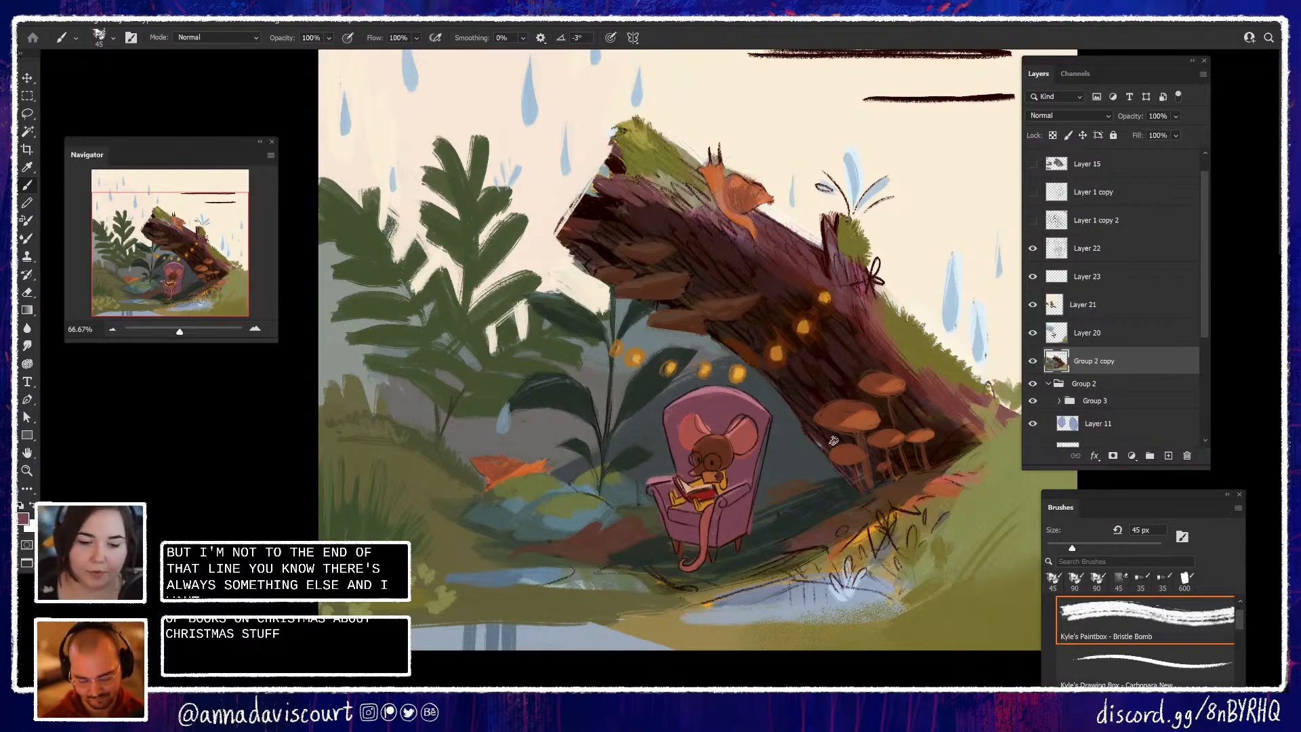
{"action": "left_click_drag", "start_coordinate": [839, 467], "coordinate": [884, 425]}
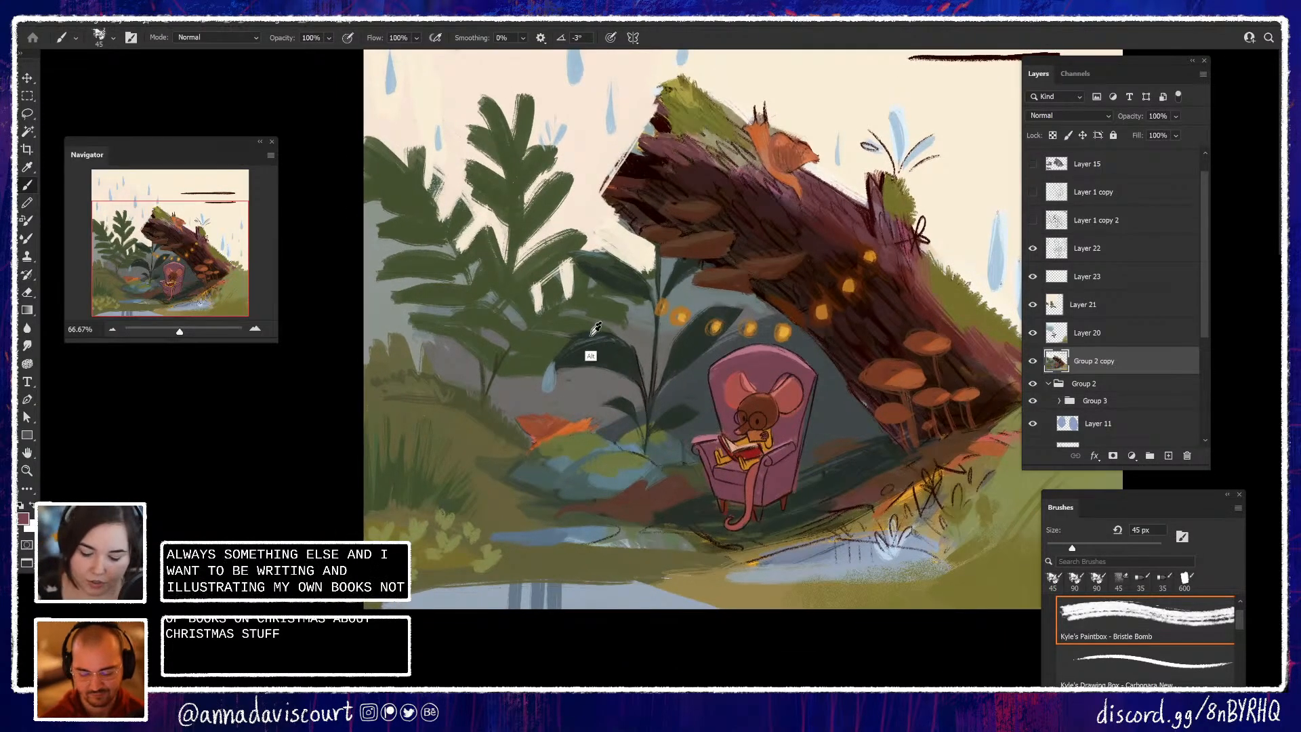
{"action": "left_click", "coordinate": [591, 359], "text": "alt"}
{"action": "left_click_drag", "start_coordinate": [610, 333], "coordinate": [569, 351]}
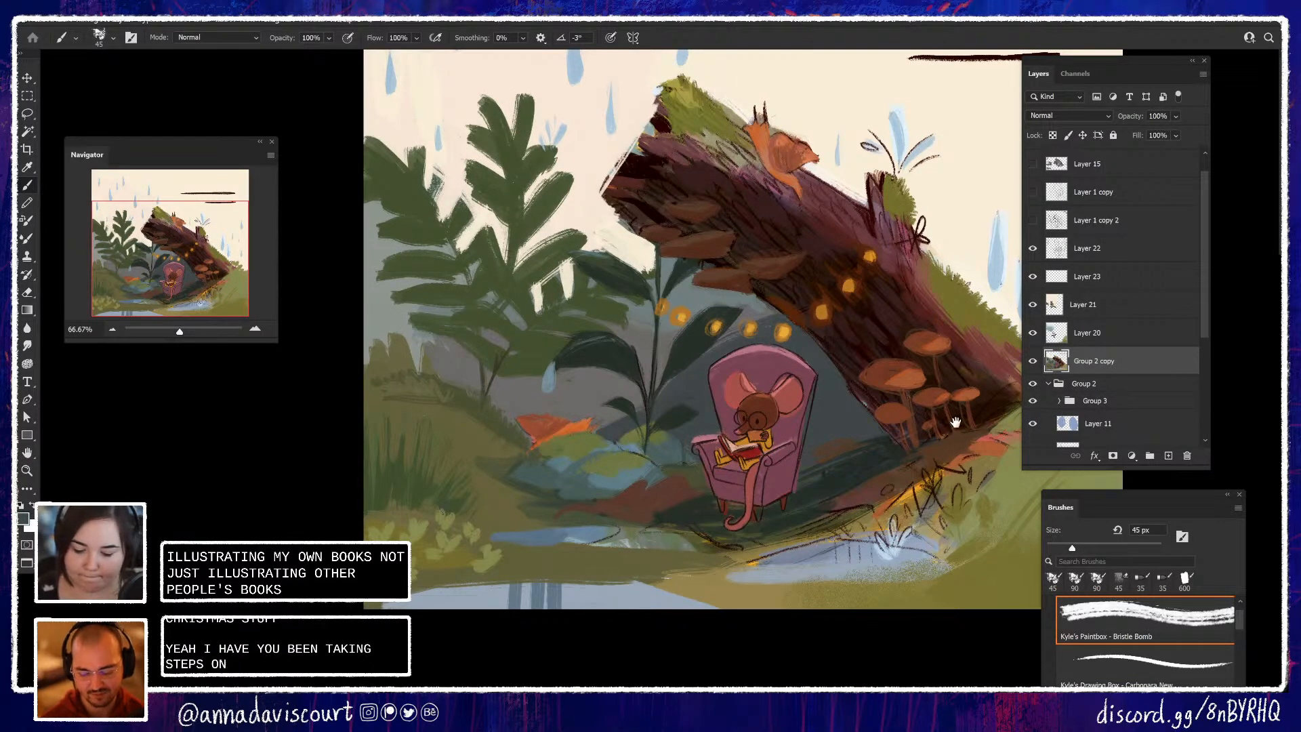
{"action": "left_click_drag", "start_coordinate": [956, 414], "coordinate": [971, 473]}
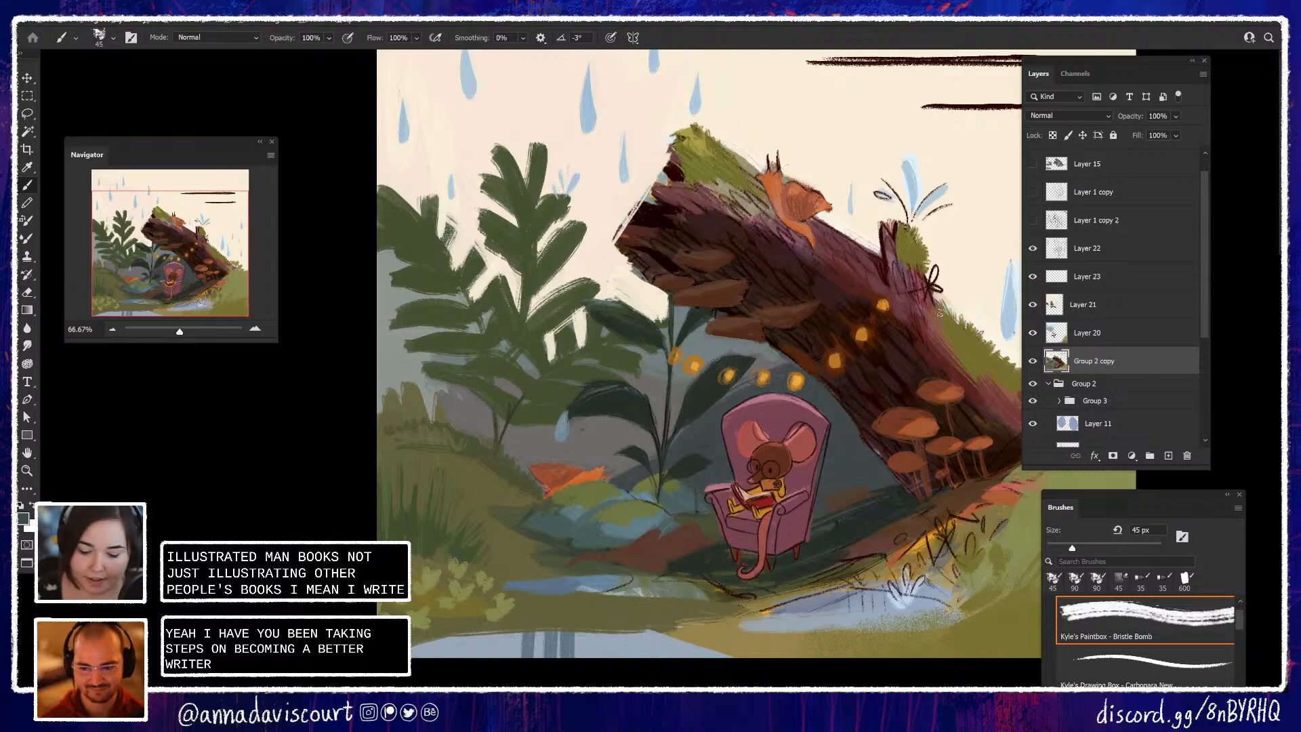
{"action": "left_click", "coordinate": [615, 307], "text": "alt"}
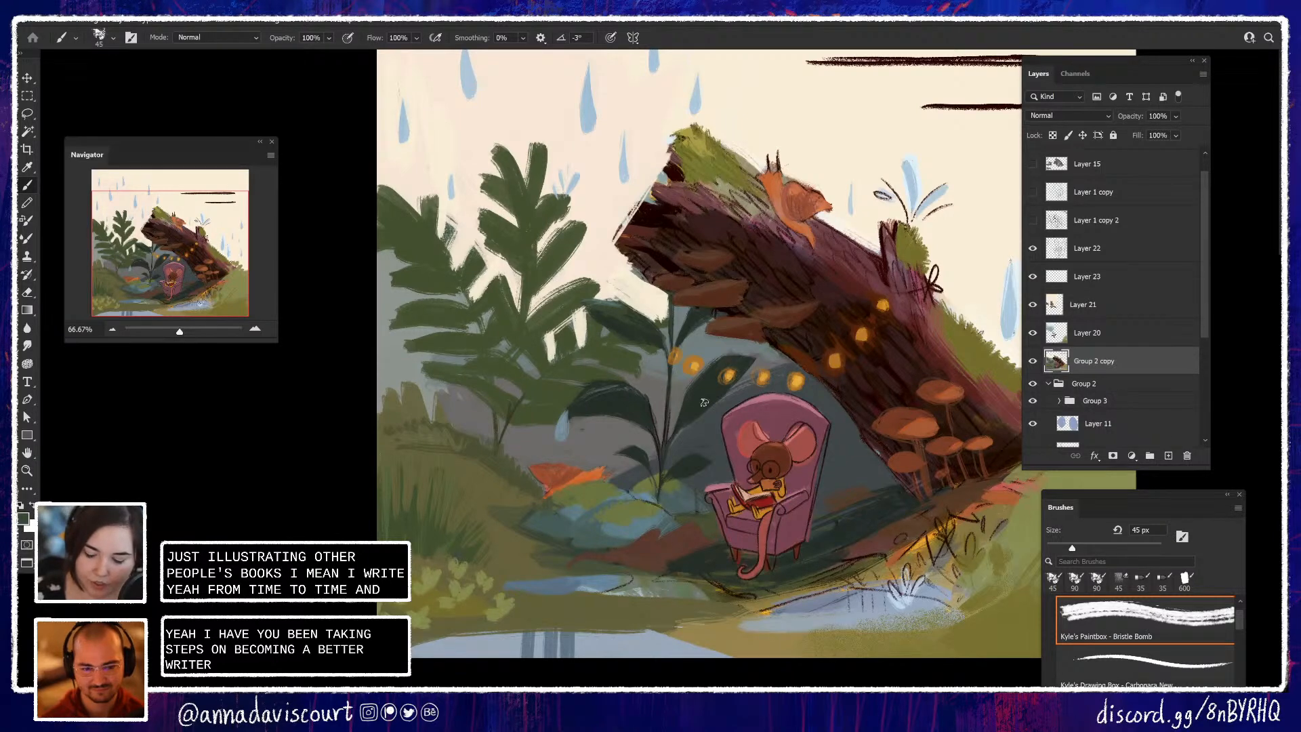
Refine the drooping leaf beside the hanging raindrop on Layer 21 with raindrop blue and dark leaf tones sampled from the painting
{"action": "left_click", "coordinate": [1123, 313]}
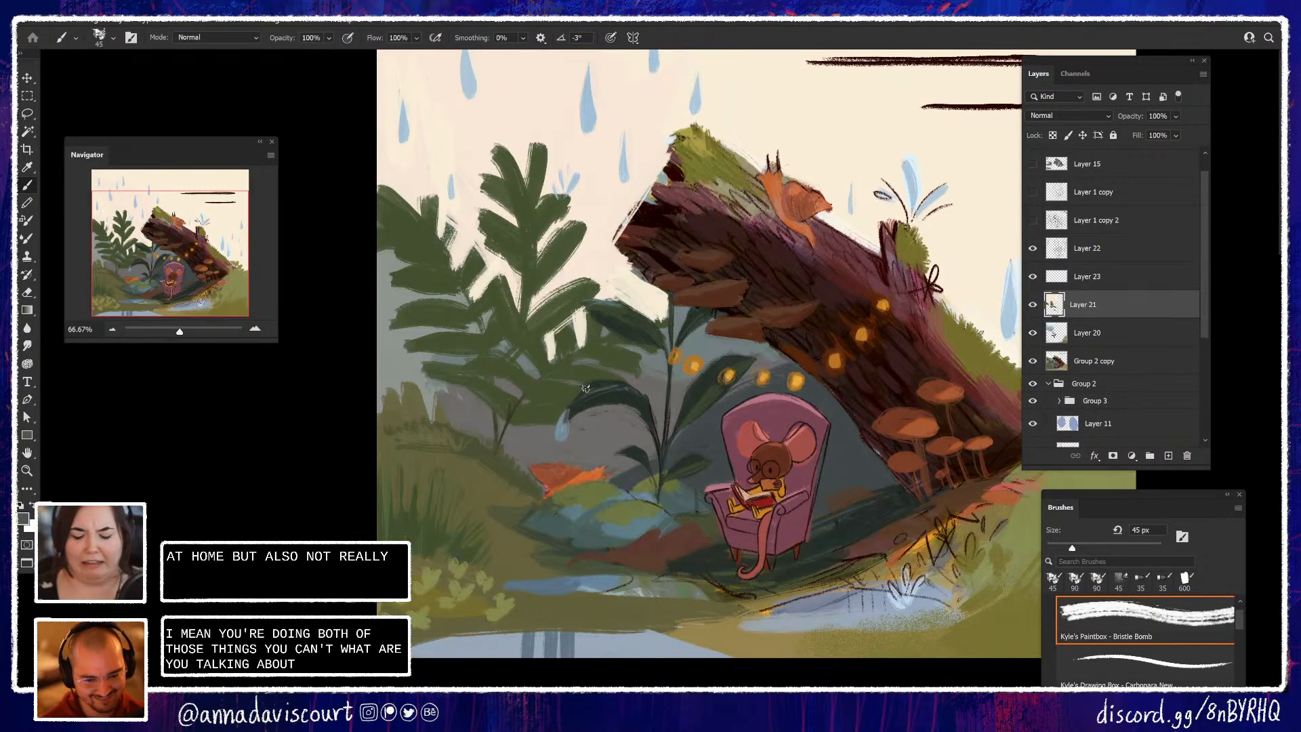
{"action": "left_click", "coordinate": [561, 437], "text": "alt"}
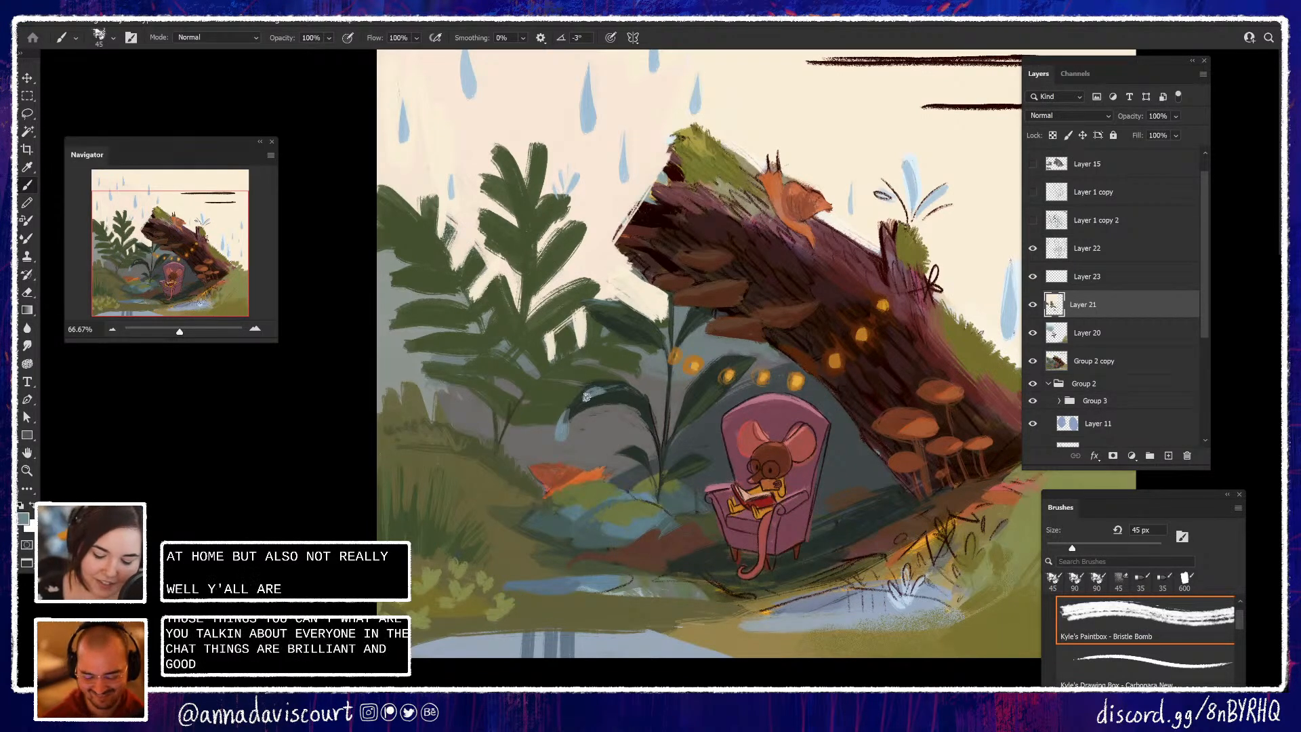
{"action": "left_click", "coordinate": [607, 398], "text": "alt"}
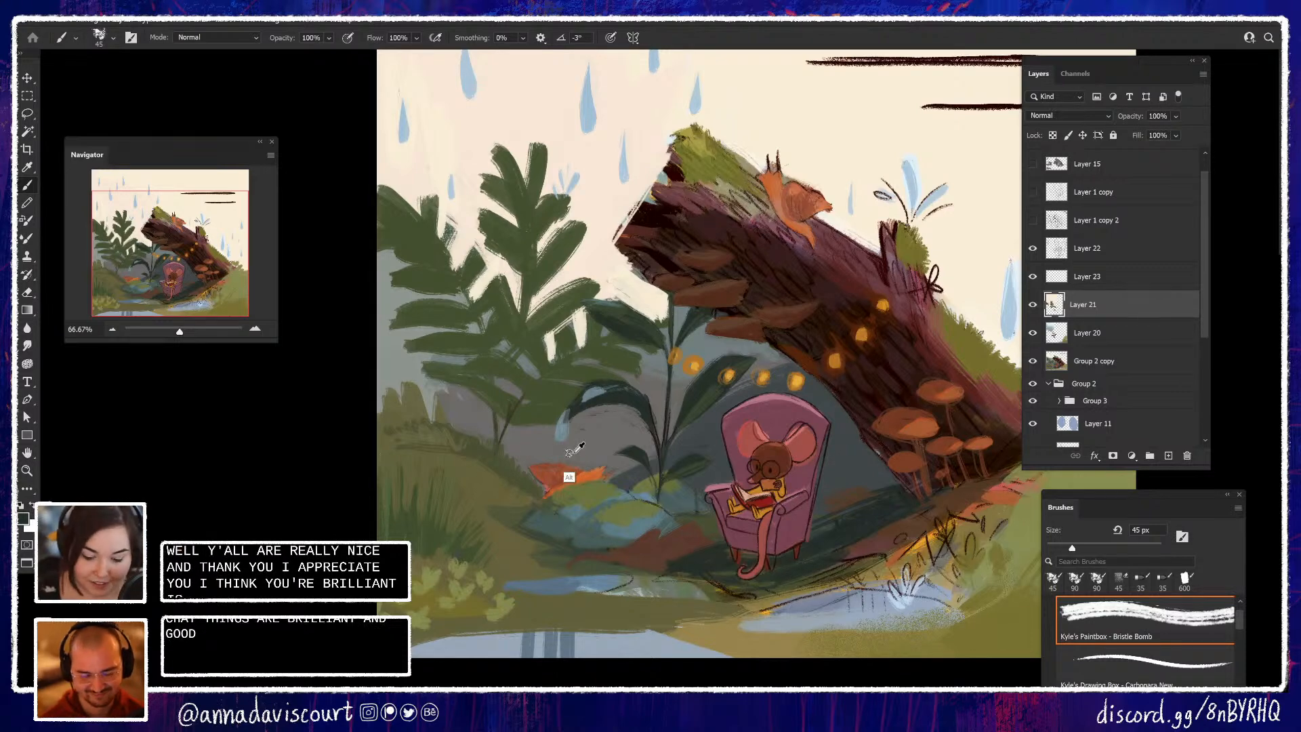
{"action": "left_click", "coordinate": [565, 414], "text": "alt"}
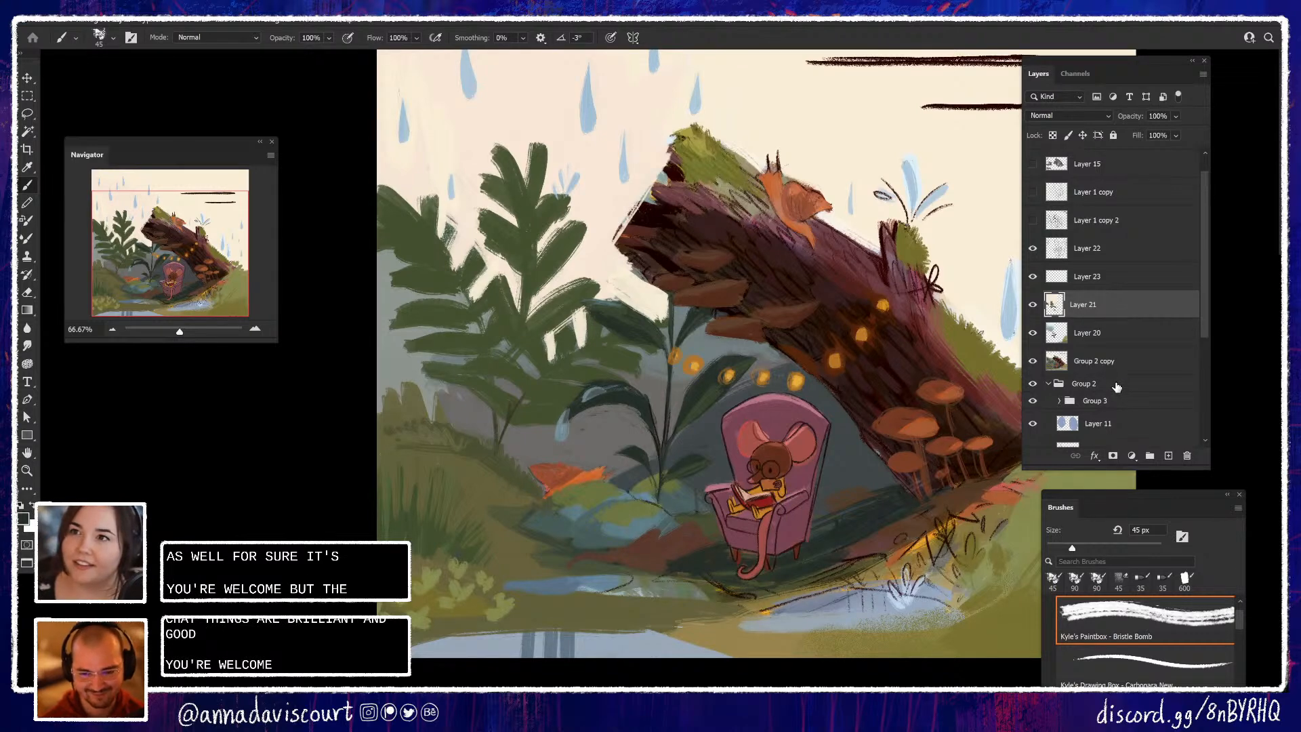
Clean up the lower edge of the puddle in front of the armchair with sampled light blue
{"action": "left_click_drag", "start_coordinate": [928, 458], "coordinate": [945, 432]}
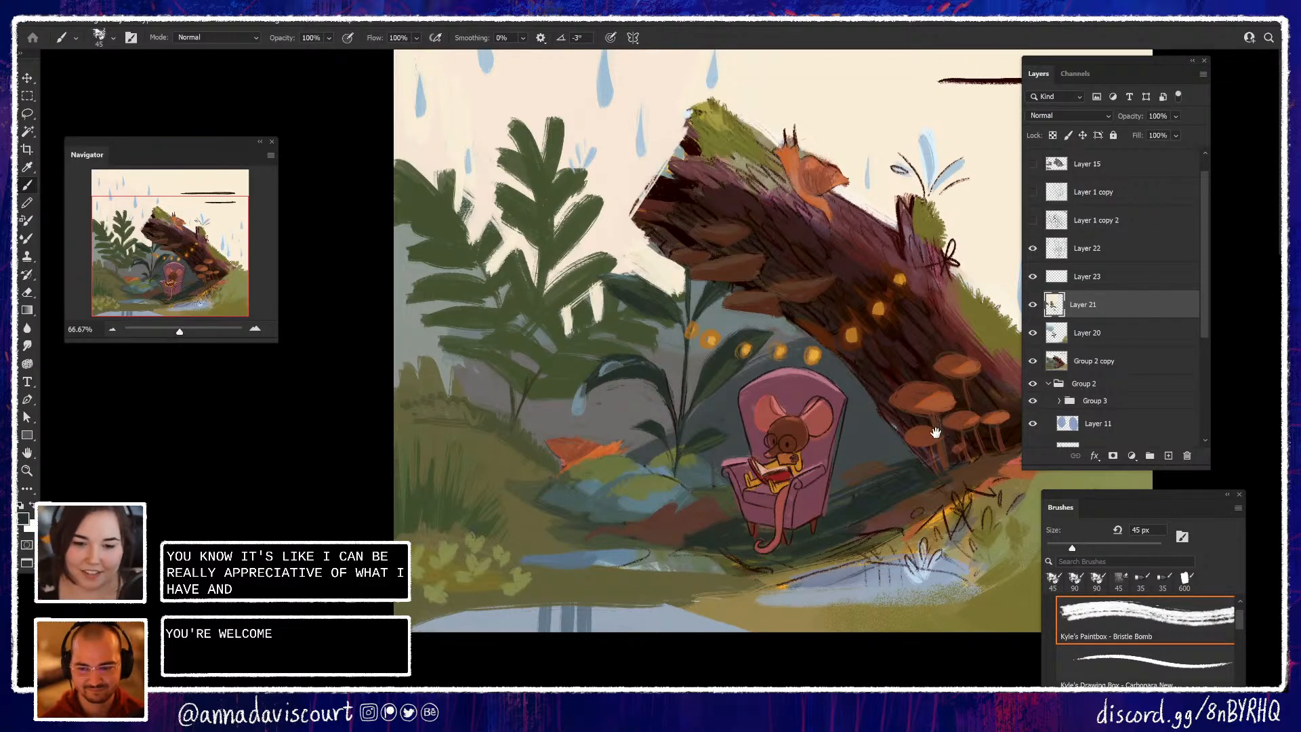
{"action": "left_click_drag", "start_coordinate": [936, 432], "coordinate": [864, 435]}
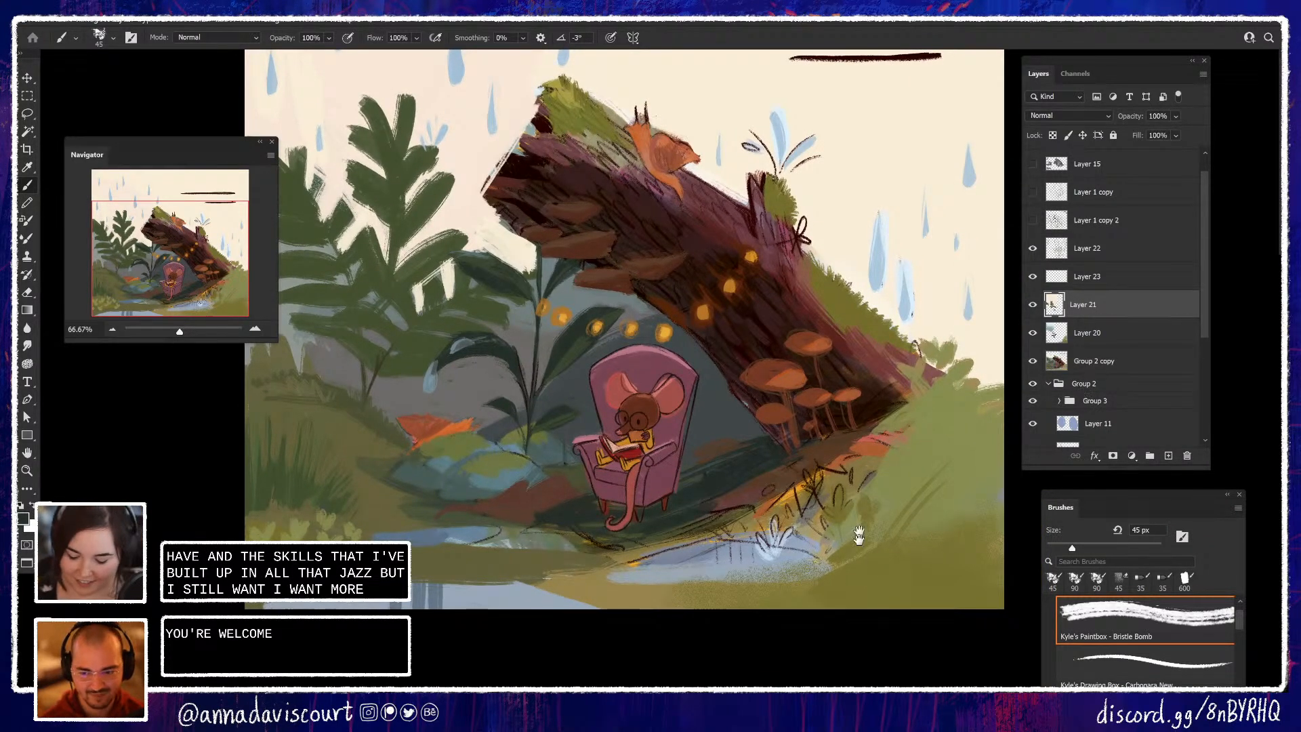
{"action": "left_click_drag", "start_coordinate": [885, 550], "coordinate": [880, 572]}
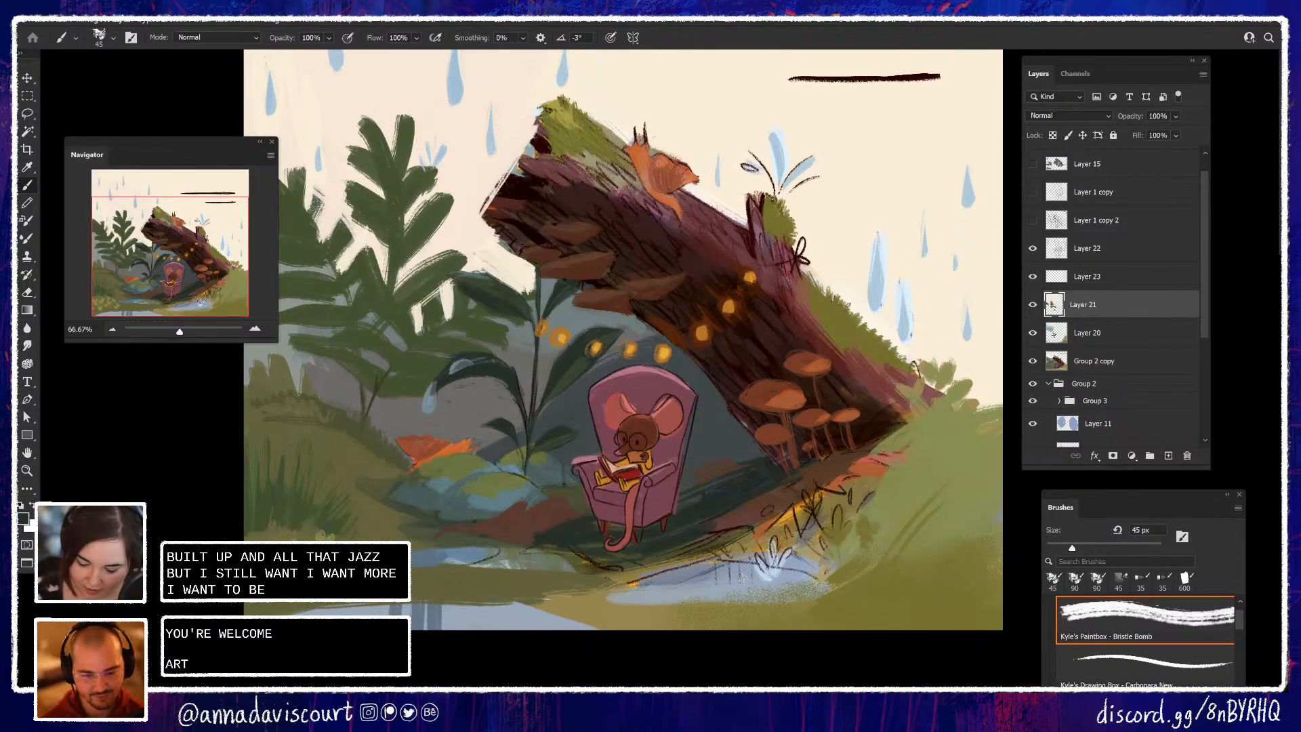
{"action": "left_click", "coordinate": [732, 605], "text": "alt"}
{"action": "left_click_drag", "start_coordinate": [805, 593], "coordinate": [718, 593]}
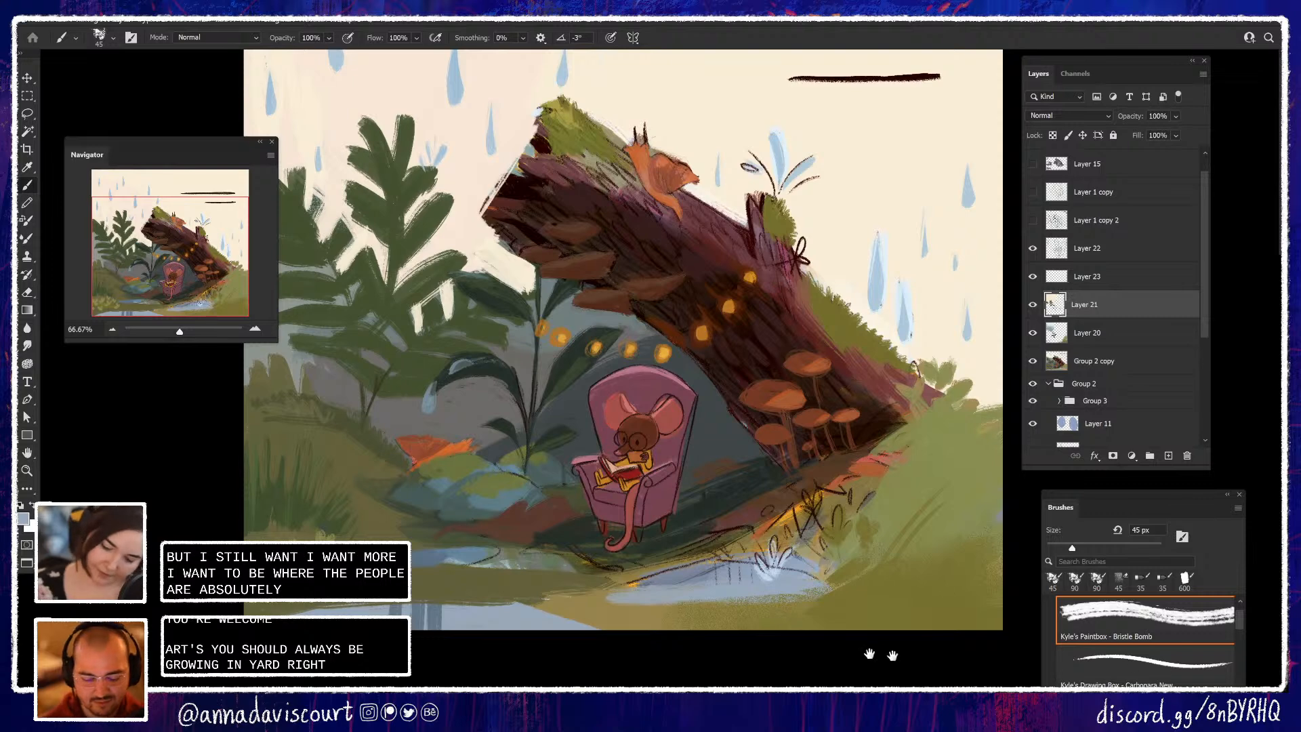
Paint the log's broken end with a jagged edge and cover the lines along its upper edge with purple-brown sampled from the bark
{"action": "left_click_drag", "start_coordinate": [869, 653], "coordinate": [851, 729]}
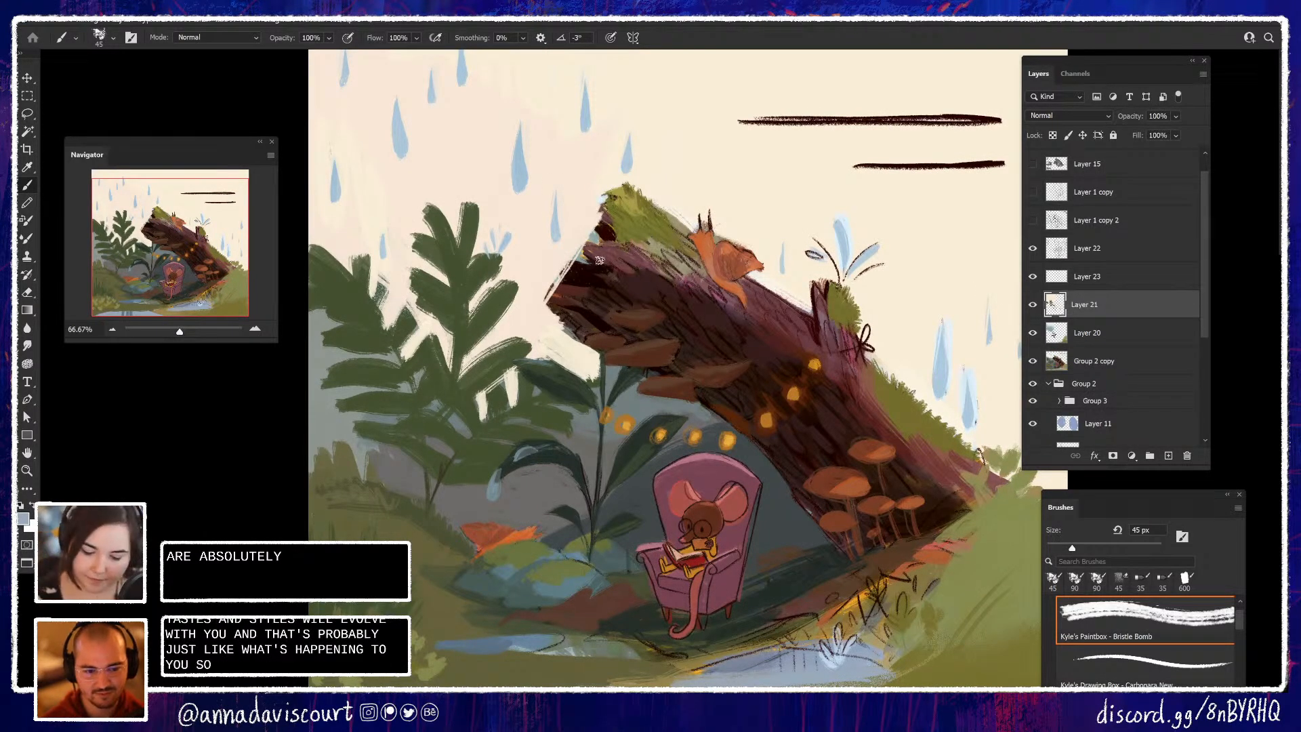
{"action": "mouse_move", "coordinate": [587, 262]}
{"action": "left_mouse_down"}
{"action": "mouse_move", "coordinate": [545, 293]}
{"action": "mouse_move", "coordinate": [562, 299]}
{"action": "left_mouse_up"}
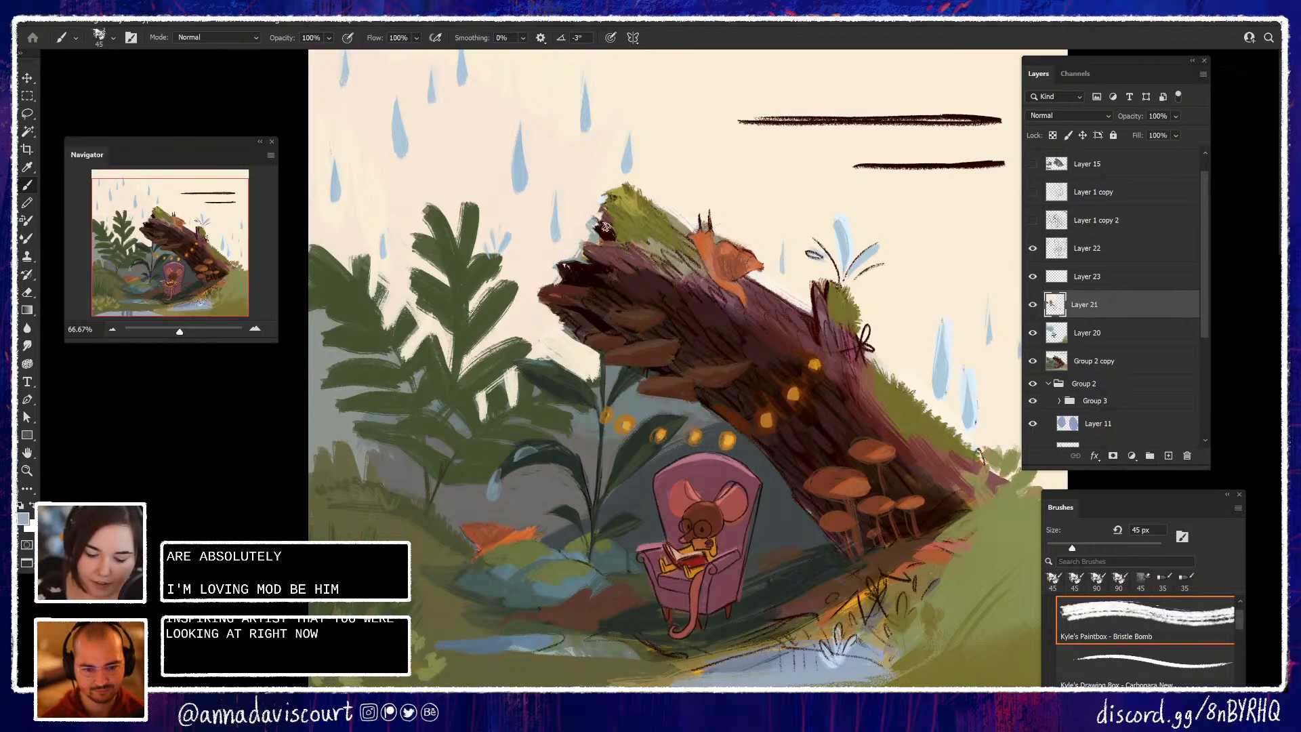
{"action": "left_click_drag", "start_coordinate": [597, 211], "coordinate": [614, 217]}
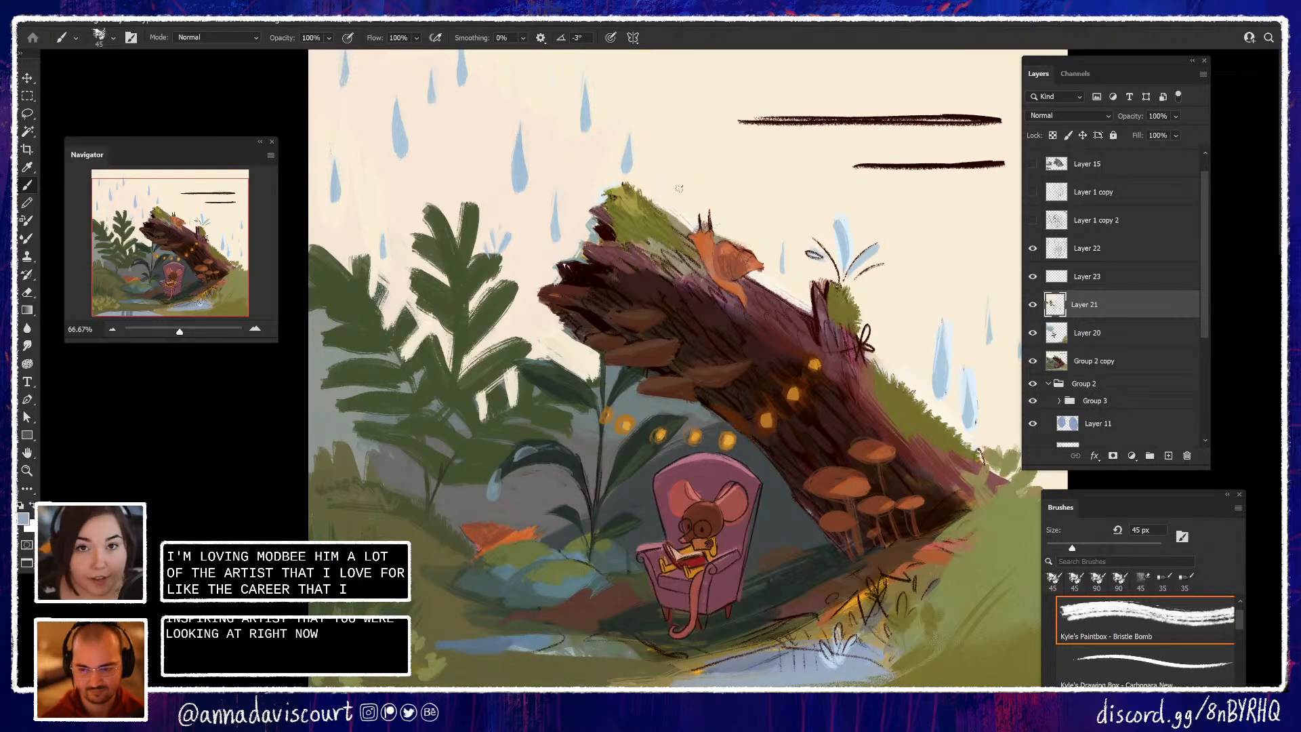
{"action": "left_click_drag", "start_coordinate": [930, 415], "coordinate": [915, 351]}
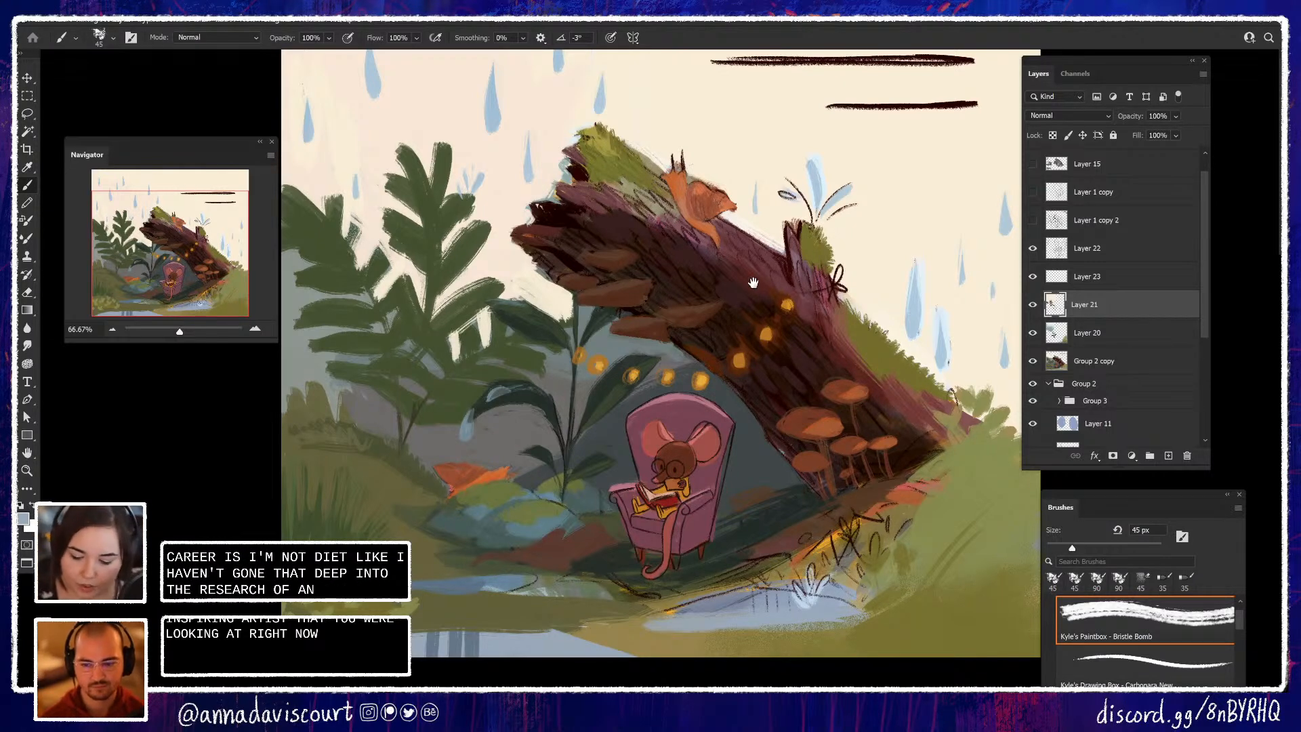
{"action": "left_click", "coordinate": [741, 240], "text": "alt"}
{"action": "mouse_move", "coordinate": [907, 415]}
{"action": "left_mouse_down"}
{"action": "mouse_move", "coordinate": [938, 433]}
{"action": "mouse_move", "coordinate": [941, 444]}
{"action": "mouse_move", "coordinate": [912, 432]}
{"action": "left_mouse_up"}
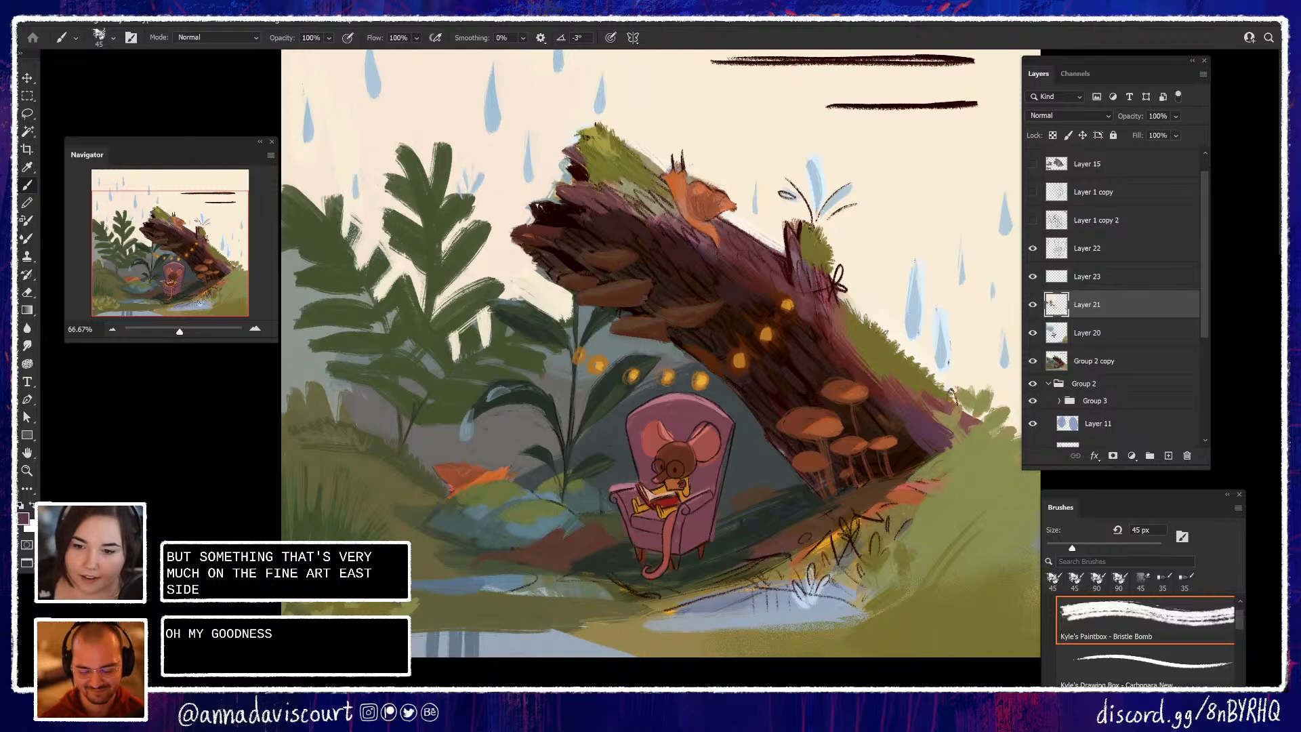
Switch to Pinterest, look through the Isabelle Arsenault search results and open the leaping white rabbit illustration
{"action": "left_click_drag", "start_coordinate": [1280, 6], "coordinate": [746, 76]}
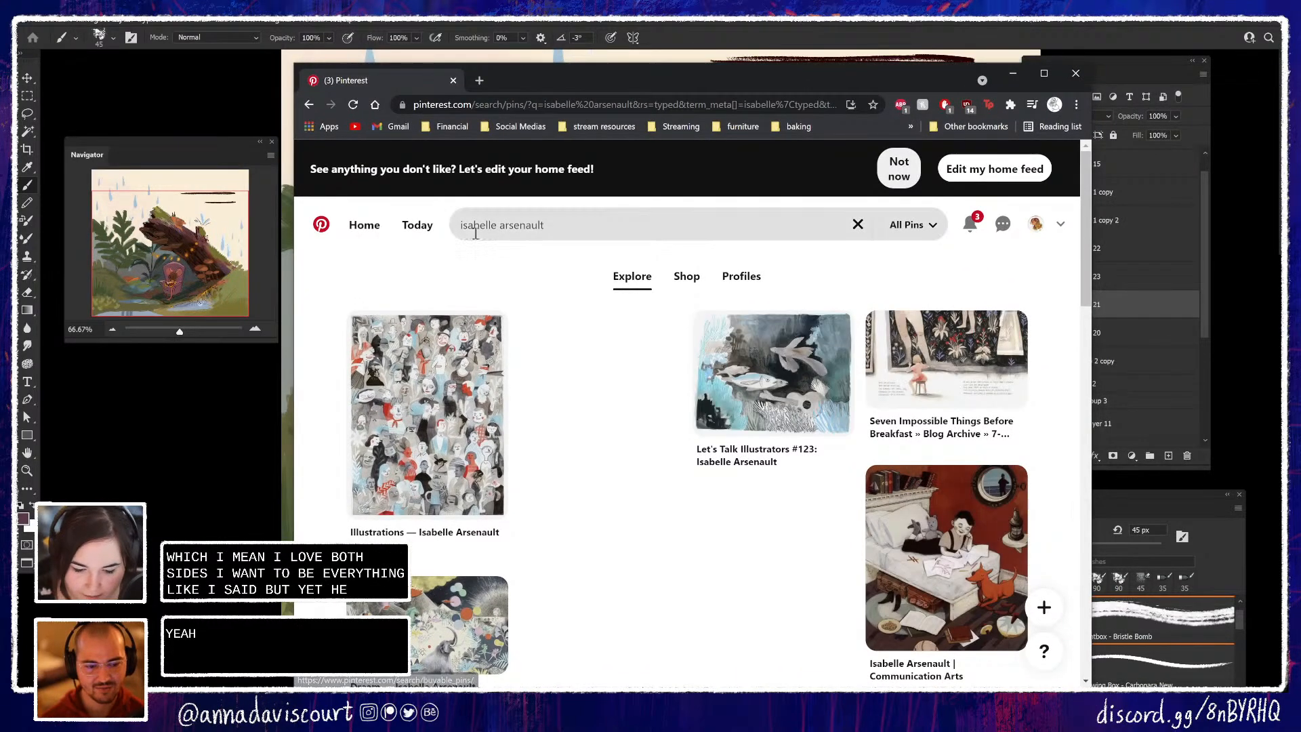
{"action": "left_click_drag", "start_coordinate": [463, 224], "coordinate": [560, 224]}
{"action": "left_click", "coordinate": [560, 224]}
{"action": "left_click", "coordinate": [1063, 388]}
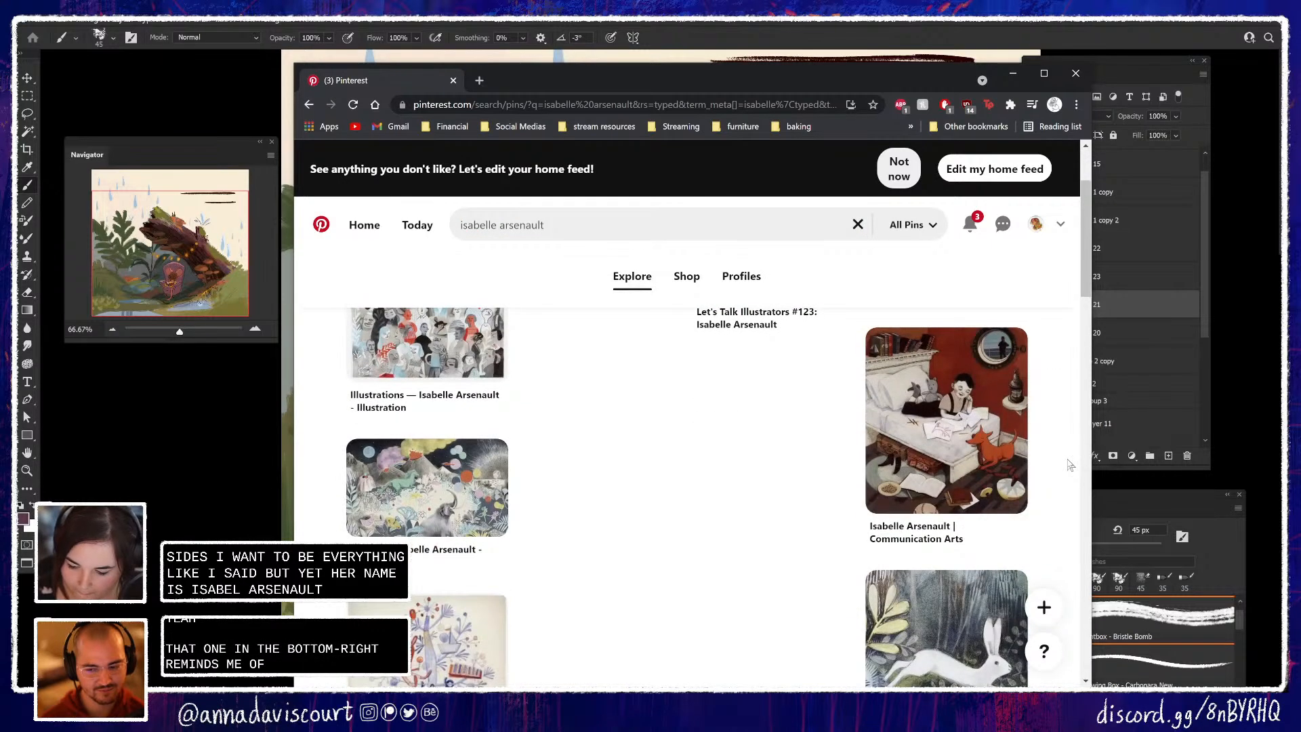
{"action": "scroll", "coordinate": [964, 449], "scroll_direction": "down", "scroll_amount": 2}
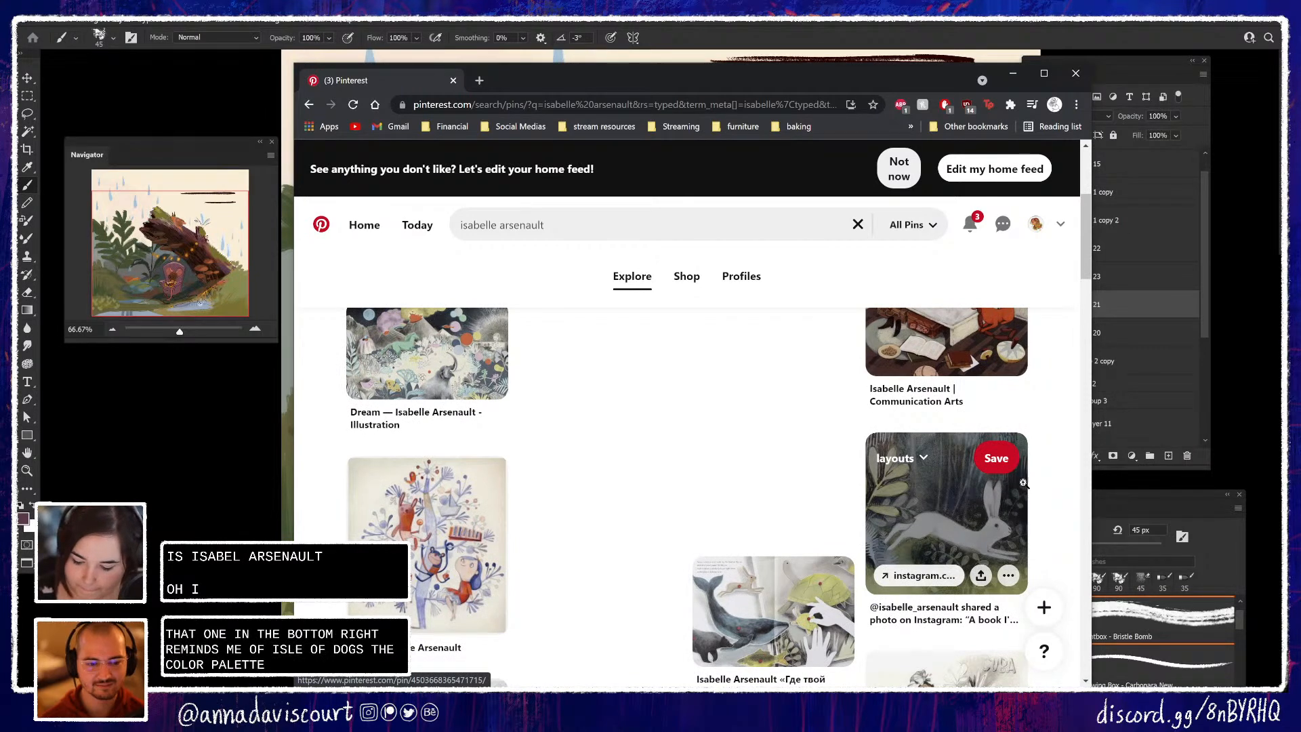
{"action": "scroll", "coordinate": [963, 449], "scroll_direction": "up", "scroll_amount": 2}
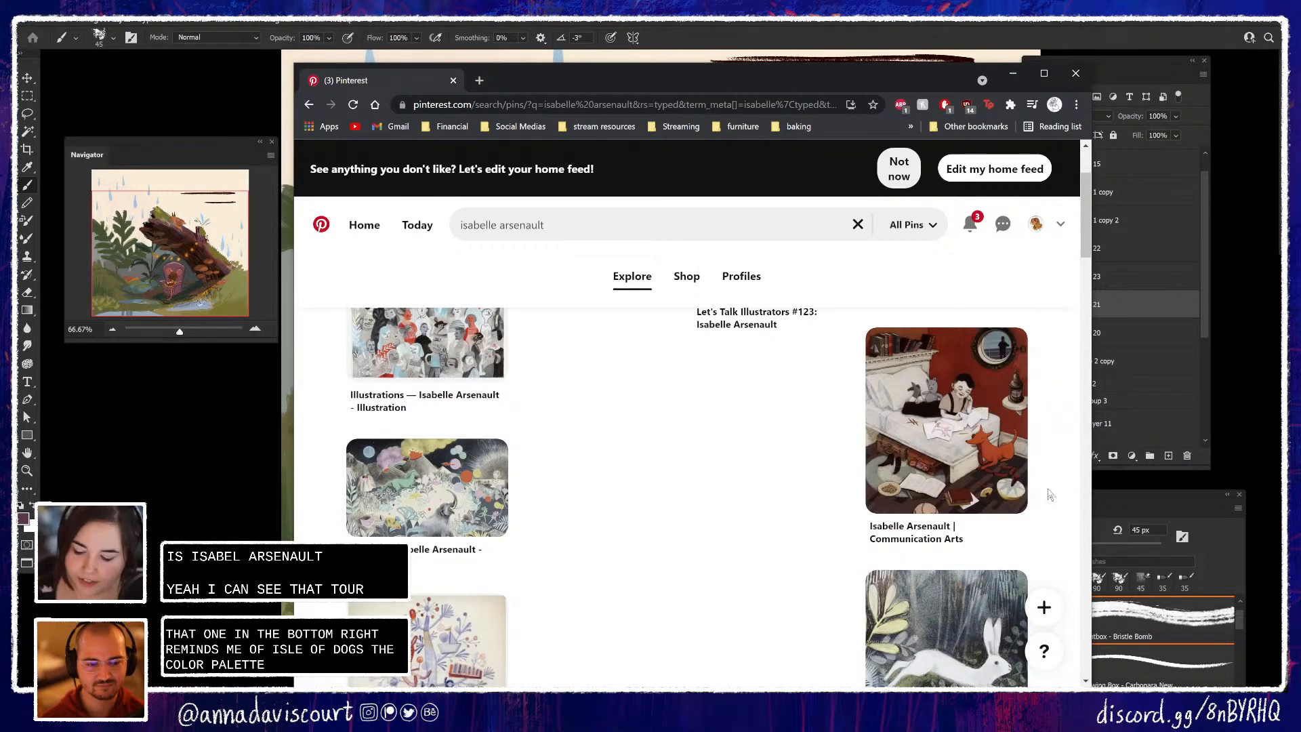
{"action": "scroll", "coordinate": [1017, 437], "scroll_direction": "down", "scroll_amount": 4}
{"action": "left_click", "coordinate": [991, 467]}
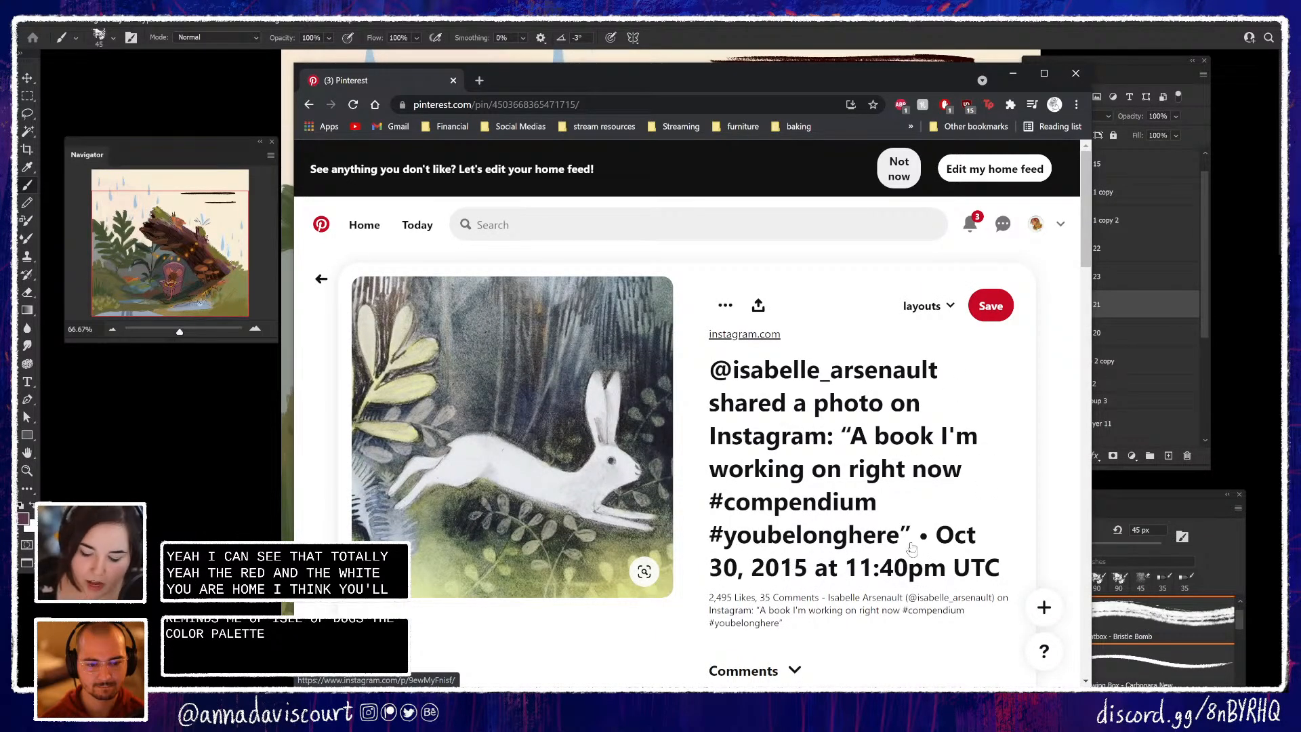
Open the "you belong here" book cover from the related pins and examine its shapes and textures
{"action": "scroll", "coordinate": [941, 515], "scroll_direction": "down", "scroll_amount": 10}
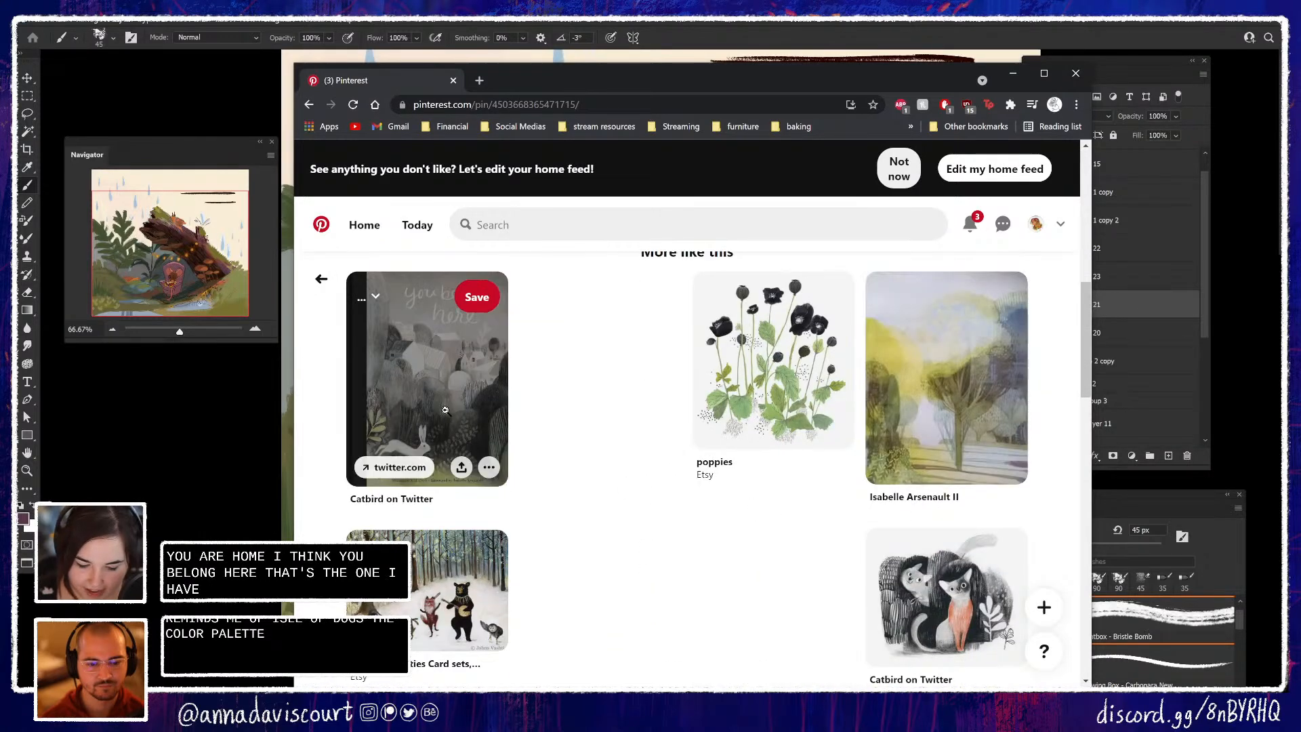
{"action": "left_click", "coordinate": [427, 379]}
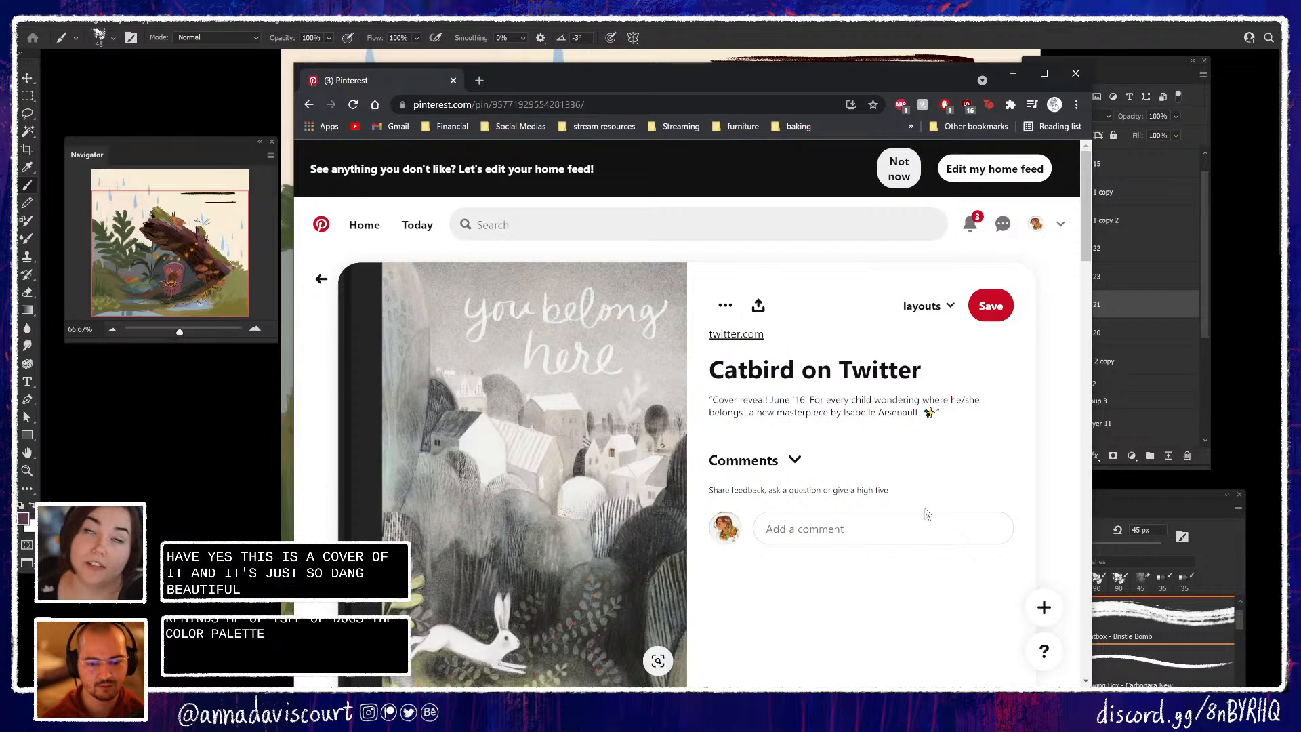
{"action": "scroll", "coordinate": [927, 513], "scroll_direction": "down", "scroll_amount": 1}
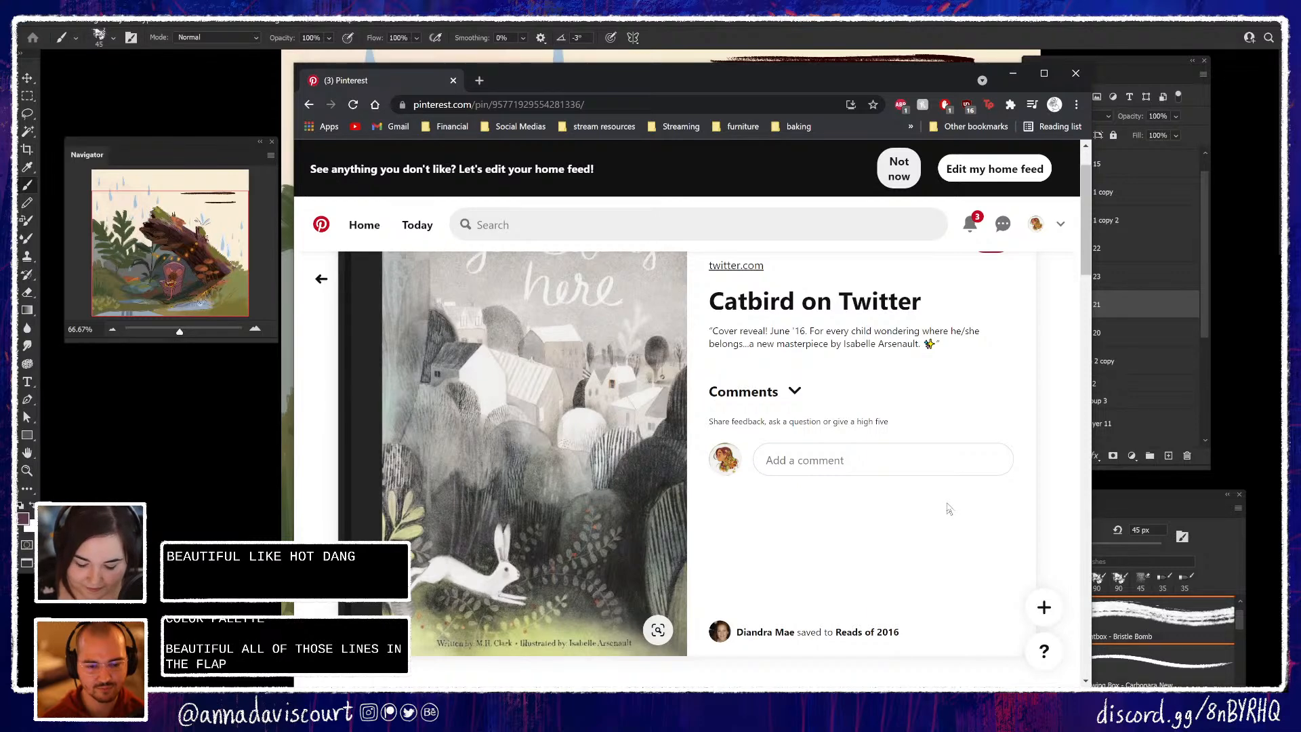
{"action": "scroll", "coordinate": [949, 508], "scroll_direction": "up", "scroll_amount": 1}
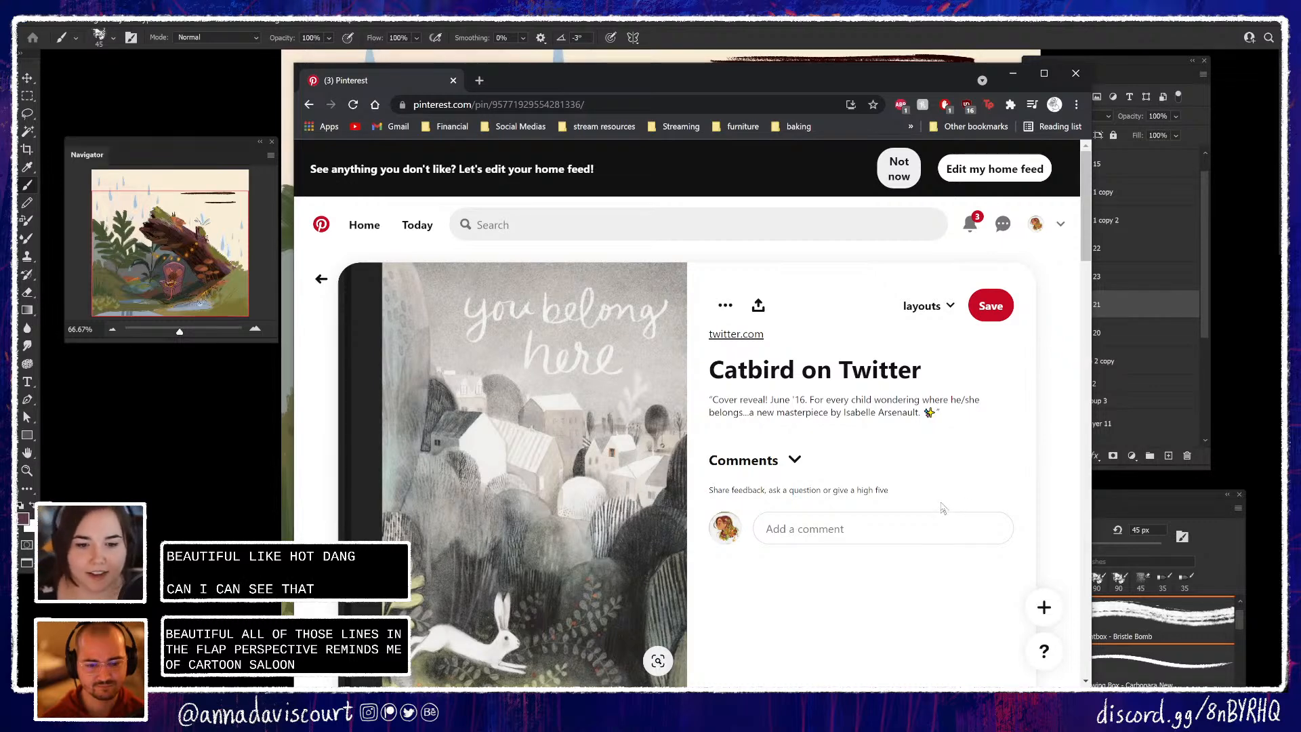
{"action": "scroll", "coordinate": [942, 508], "scroll_direction": "down", "scroll_amount": 1}
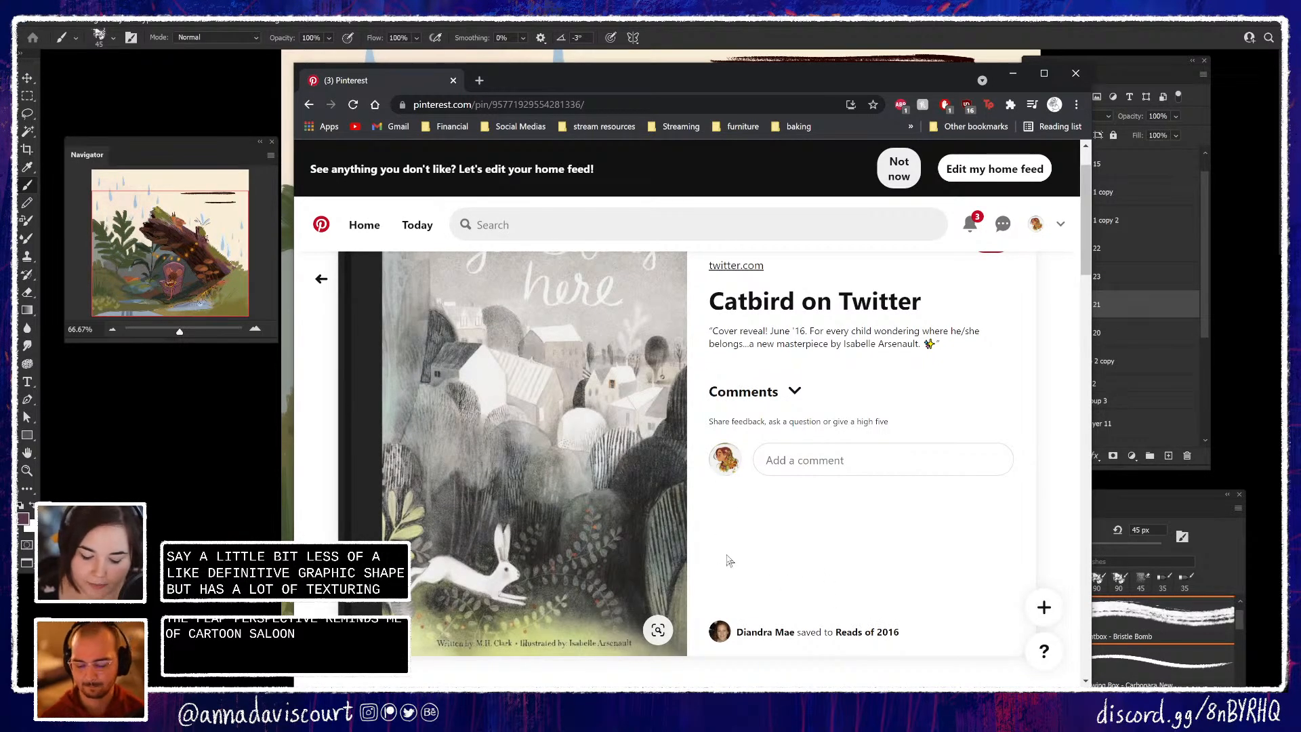
Browse the pins related to the cover and open the grey cityscape illustration from You Belong Here
{"action": "scroll", "coordinate": [881, 542], "scroll_direction": "down", "scroll_amount": 5}
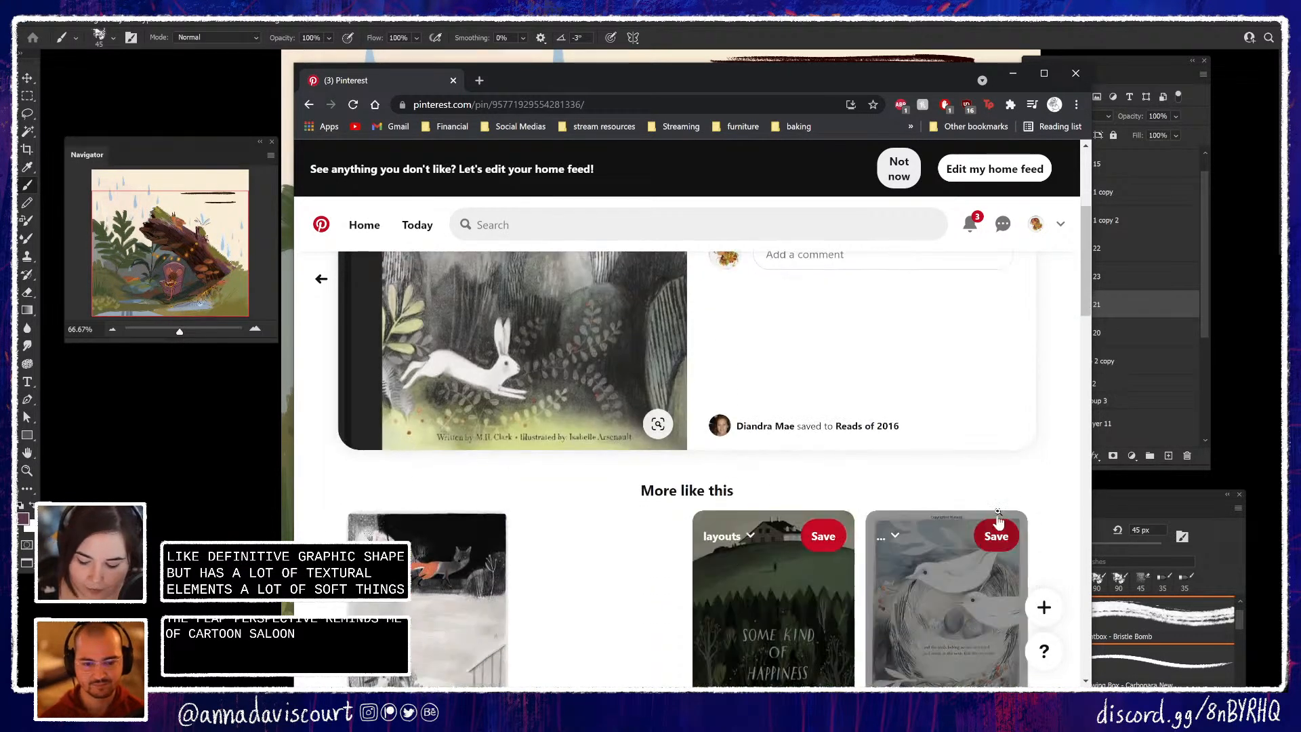
{"action": "scroll", "coordinate": [1047, 505], "scroll_direction": "down", "scroll_amount": 3}
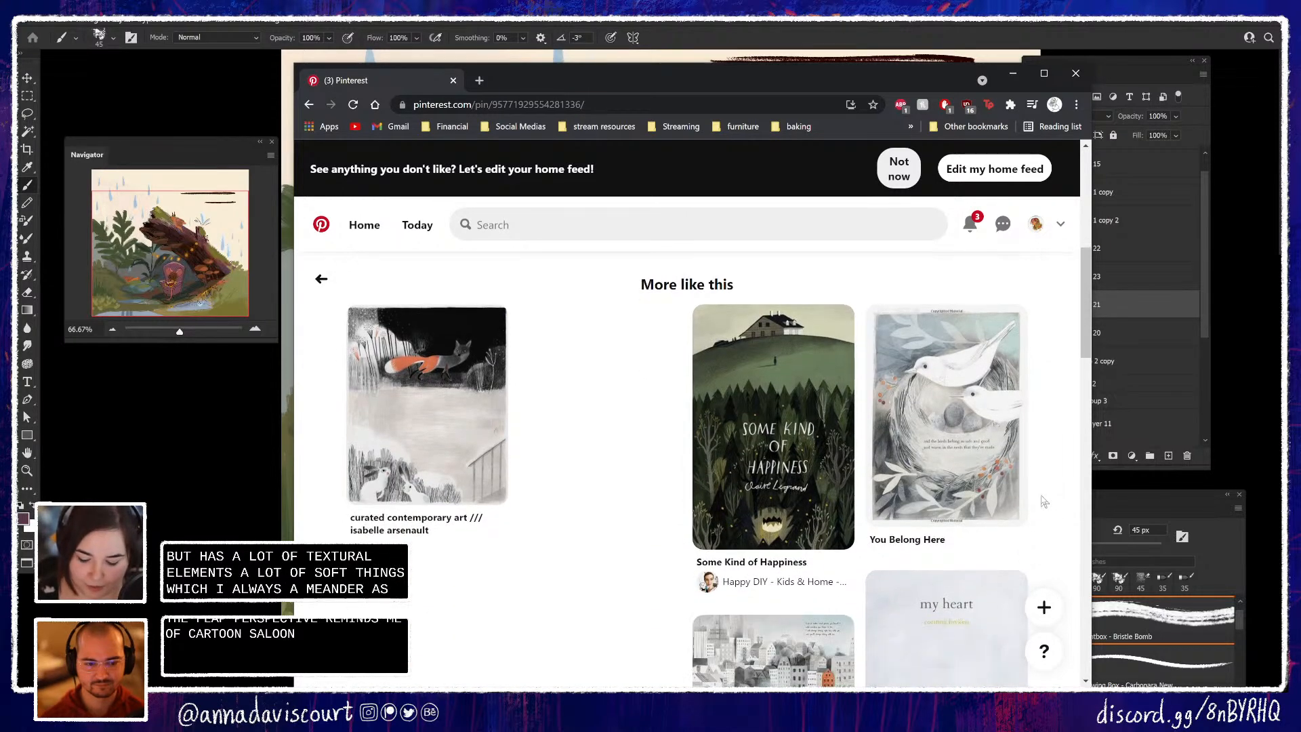
{"action": "scroll", "coordinate": [1056, 522], "scroll_direction": "down", "scroll_amount": 3}
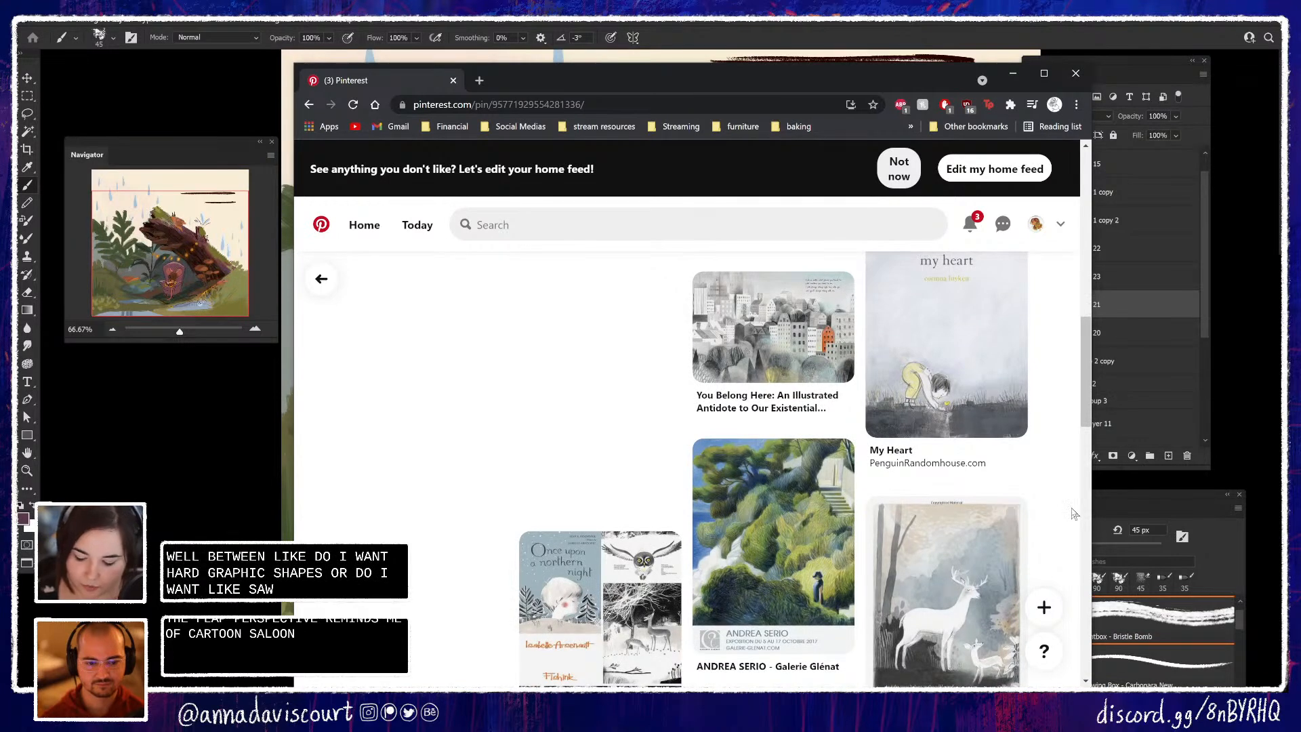
{"action": "scroll", "coordinate": [1075, 517], "scroll_direction": "up", "scroll_amount": 1}
{"action": "left_click", "coordinate": [787, 406]}
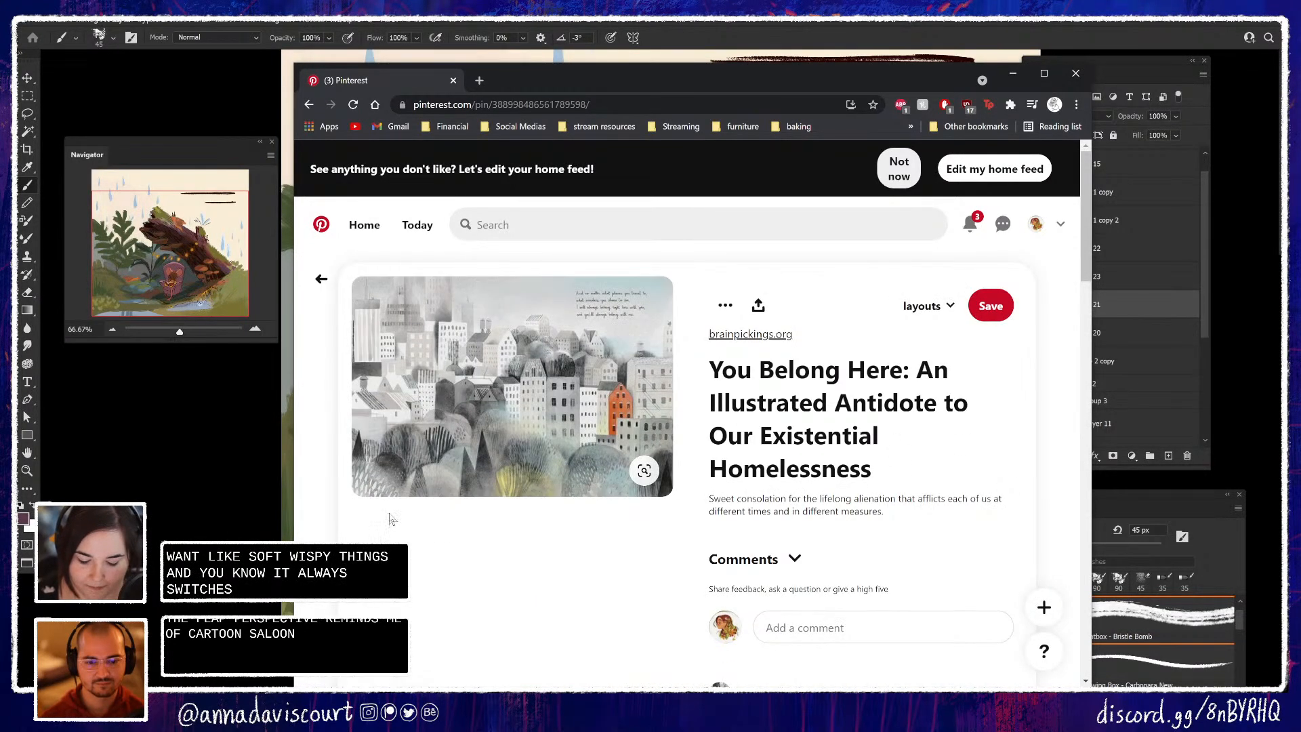
{"action": "scroll", "coordinate": [1016, 505], "scroll_direction": "down", "scroll_amount": 5}
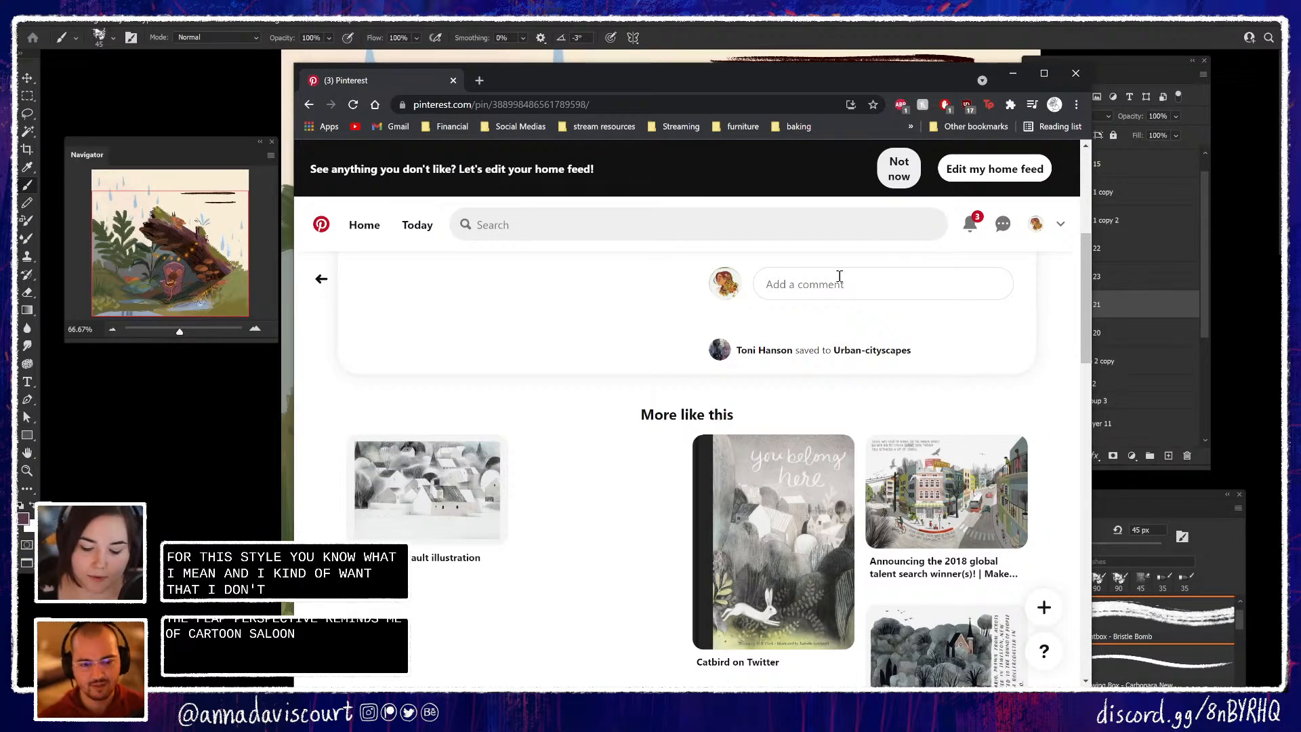
Bring up the Pinterest page for The Honeybee, examine its cover and browse the related children's books
{"action": "left_click", "coordinate": [640, 227]}
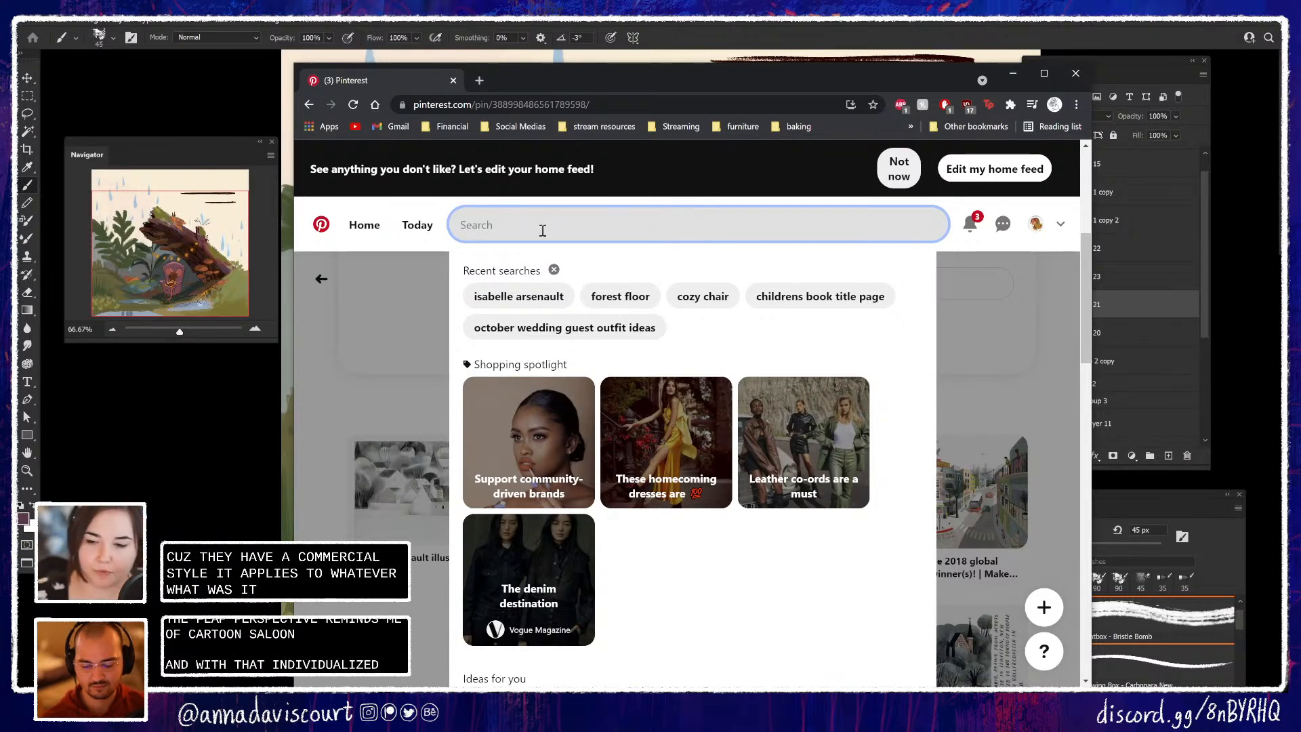
{"action": "left_click_drag", "start_coordinate": [706, 77], "coordinate": [765, 4]}
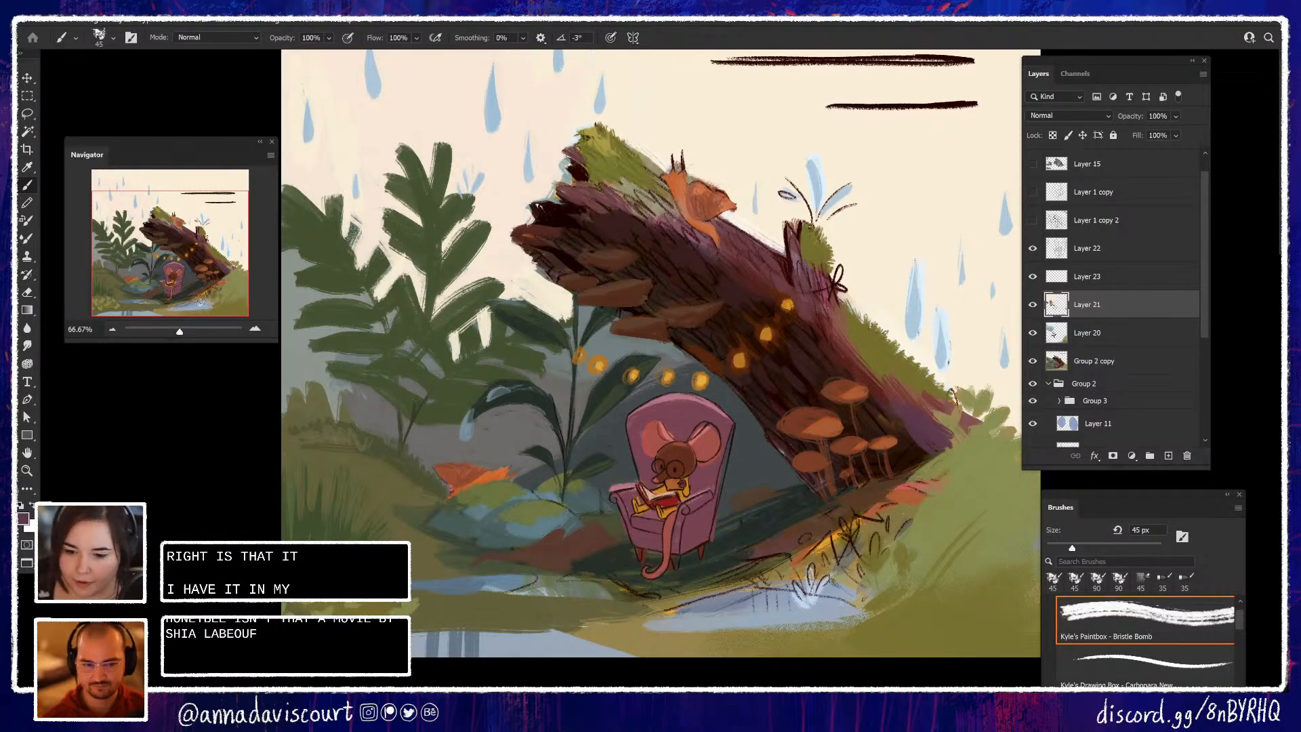
{"action": "key", "text": "alt+Tab"}
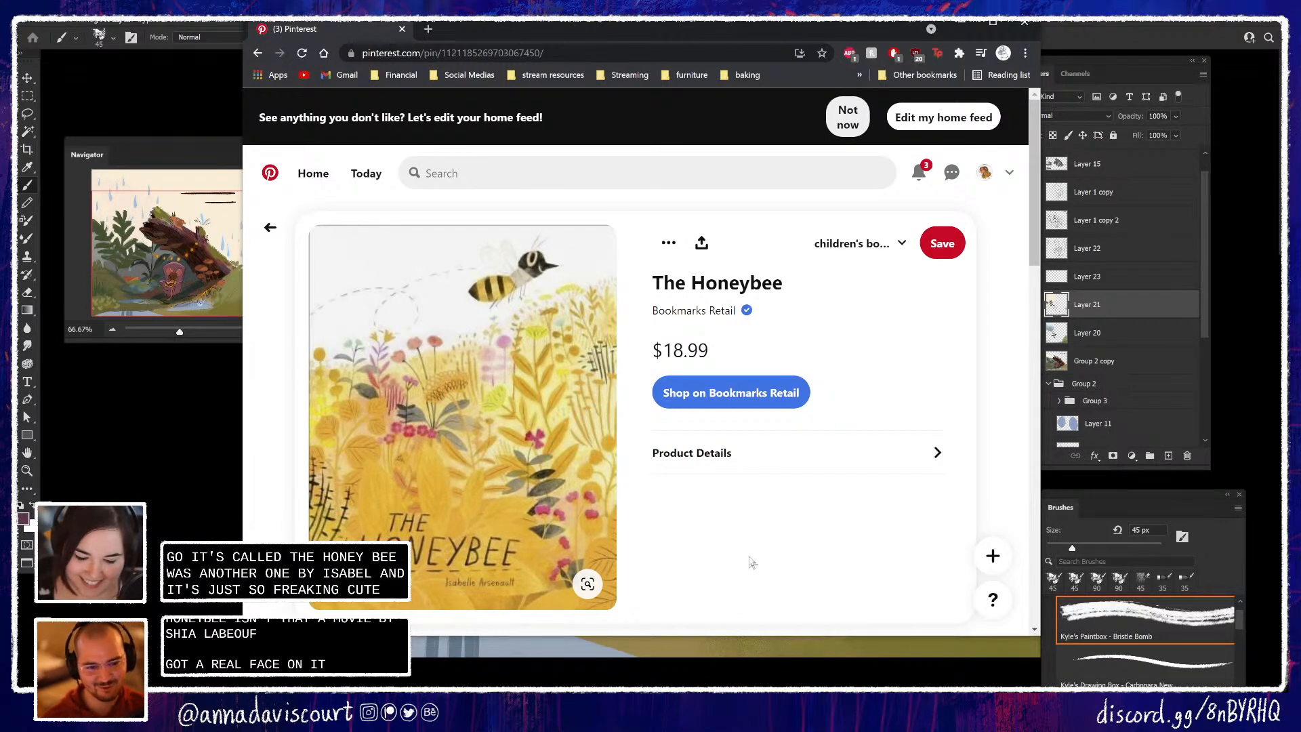
{"action": "scroll", "coordinate": [752, 559], "scroll_direction": "down", "scroll_amount": 5}
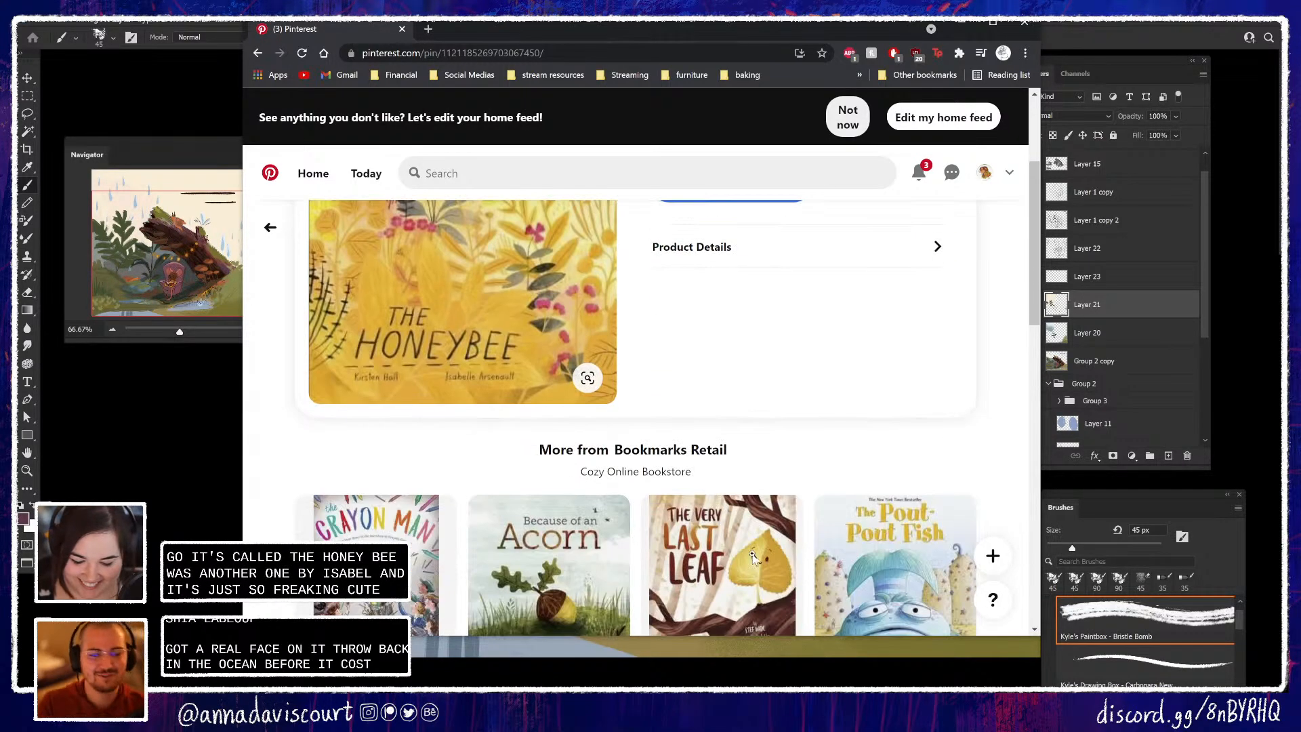
{"action": "scroll", "coordinate": [874, 566], "scroll_direction": "down", "scroll_amount": 4}
{"action": "scroll", "coordinate": [874, 566], "scroll_direction": "down", "scroll_amount": 4}
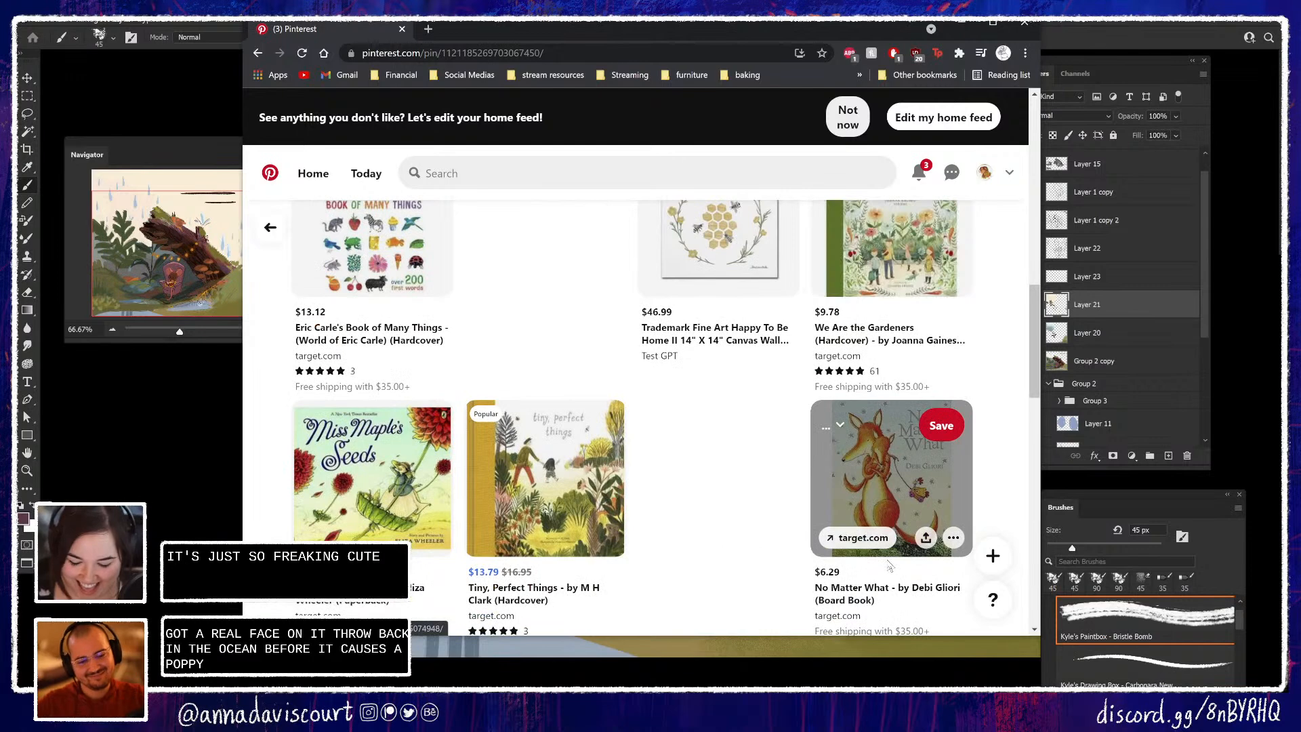
{"action": "scroll", "coordinate": [711, 549], "scroll_direction": "down", "scroll_amount": 5}
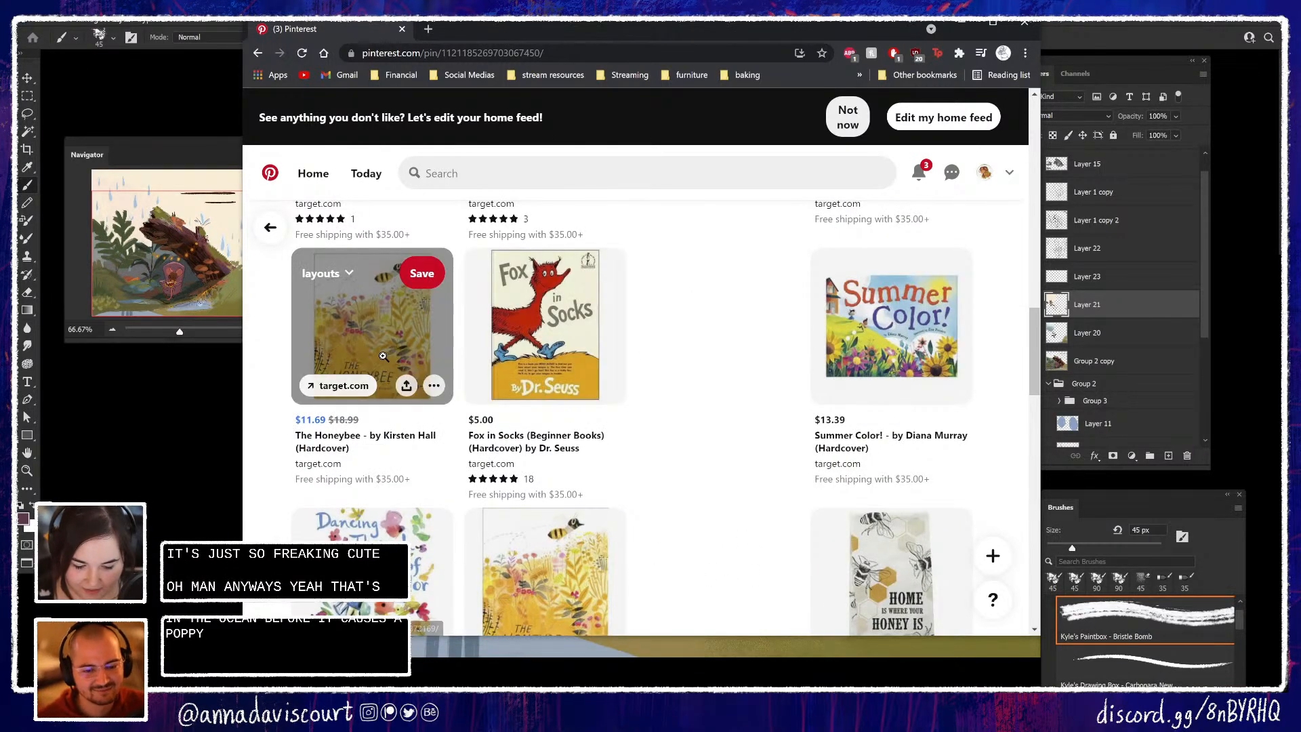
{"action": "scroll", "coordinate": [780, 542], "scroll_direction": "down", "scroll_amount": 1}
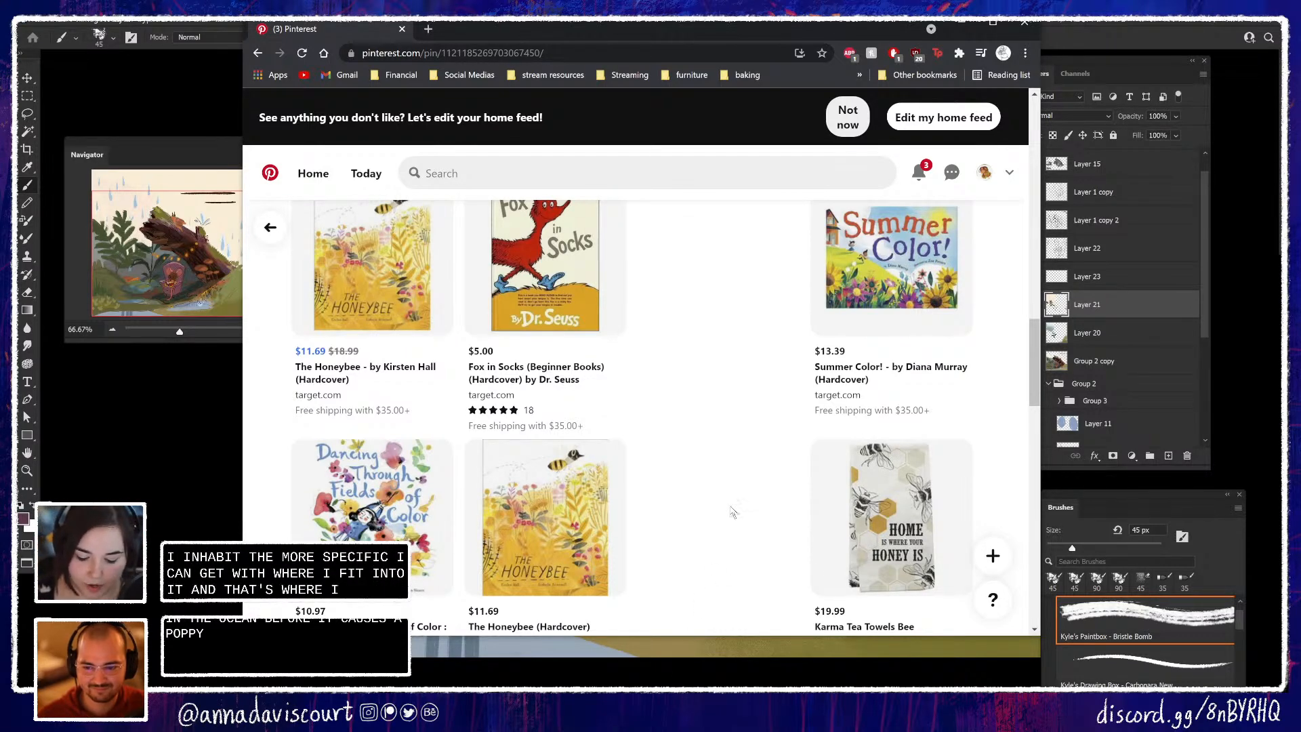
Look through the remaining bee-themed related pins on Pinterest and return to the forest painting in Photoshop
{"action": "scroll", "coordinate": [750, 509], "scroll_direction": "down", "scroll_amount": 2}
{"action": "scroll", "coordinate": [893, 538], "scroll_direction": "down", "scroll_amount": 10}
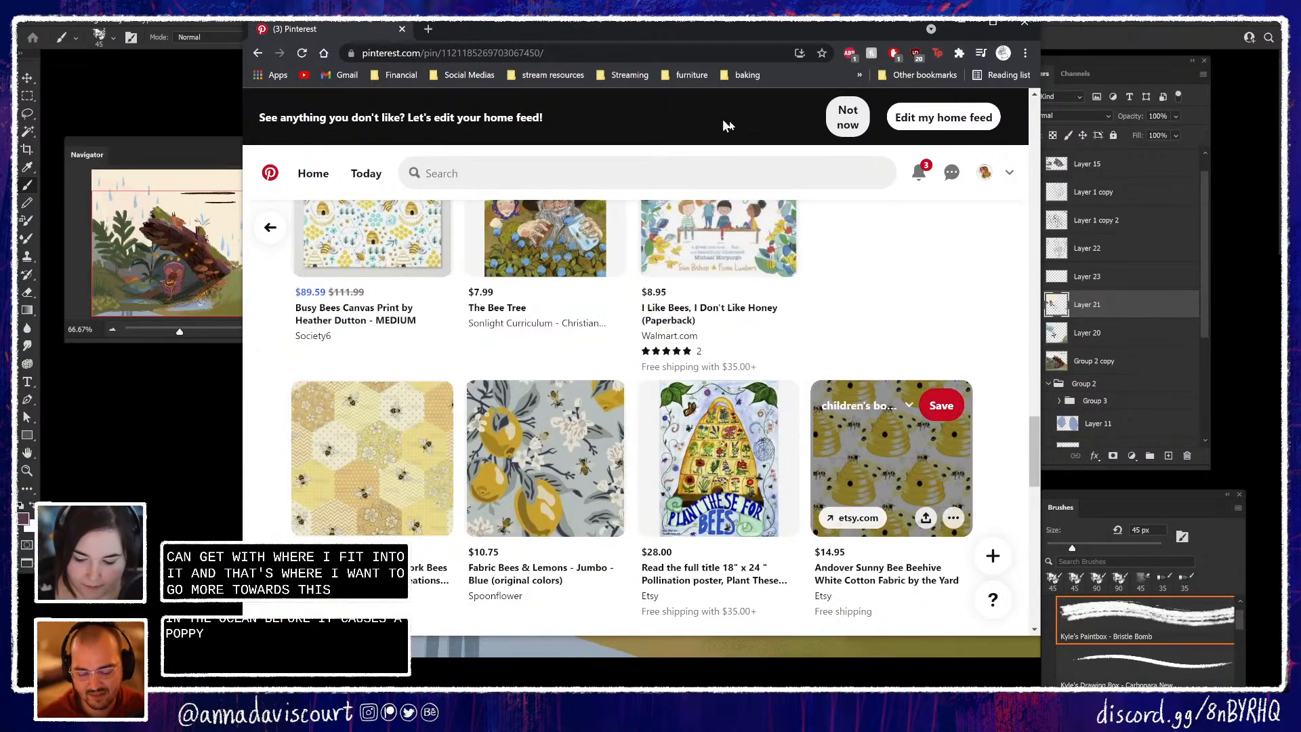
{"action": "left_click_drag", "start_coordinate": [733, 29], "coordinate": [1165, 0]}
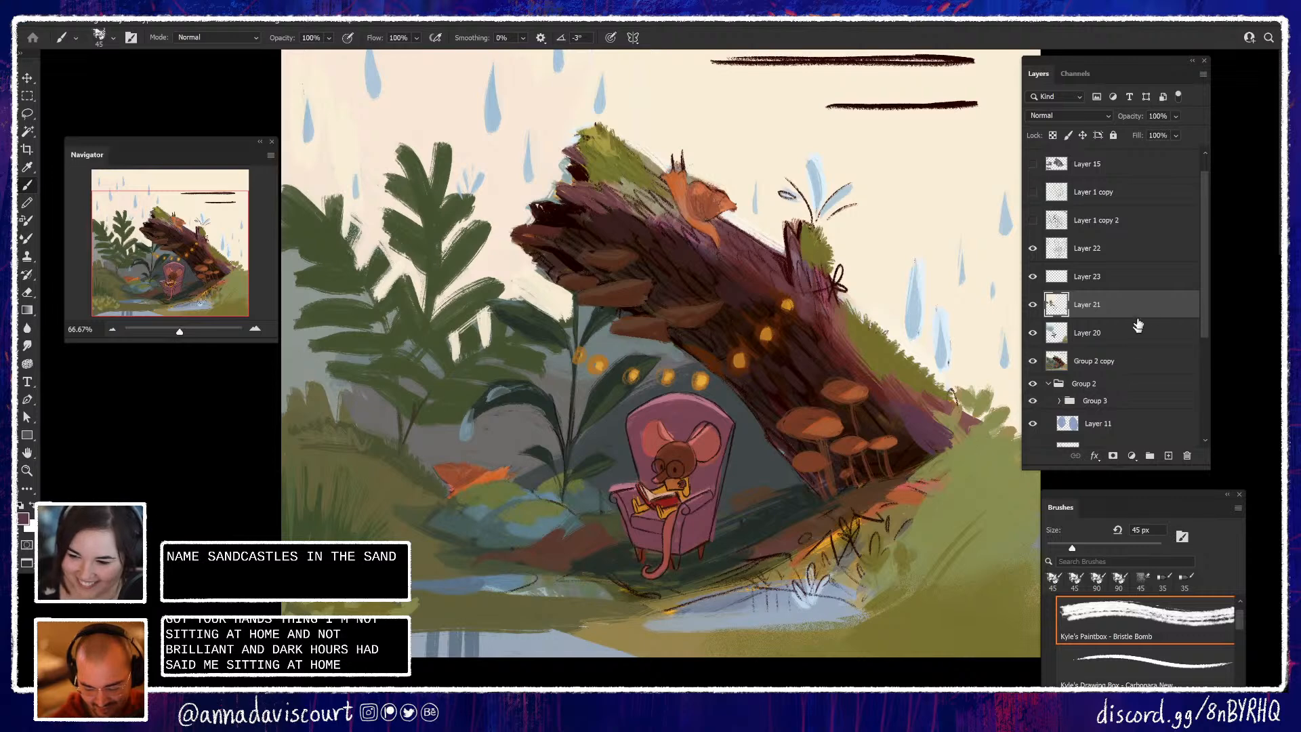
Compare the painting with and without Layer 21 by toggling its visibility, leaving the layer shown
{"action": "left_click", "coordinate": [1033, 305]}
{"action": "left_click", "coordinate": [1033, 305]}
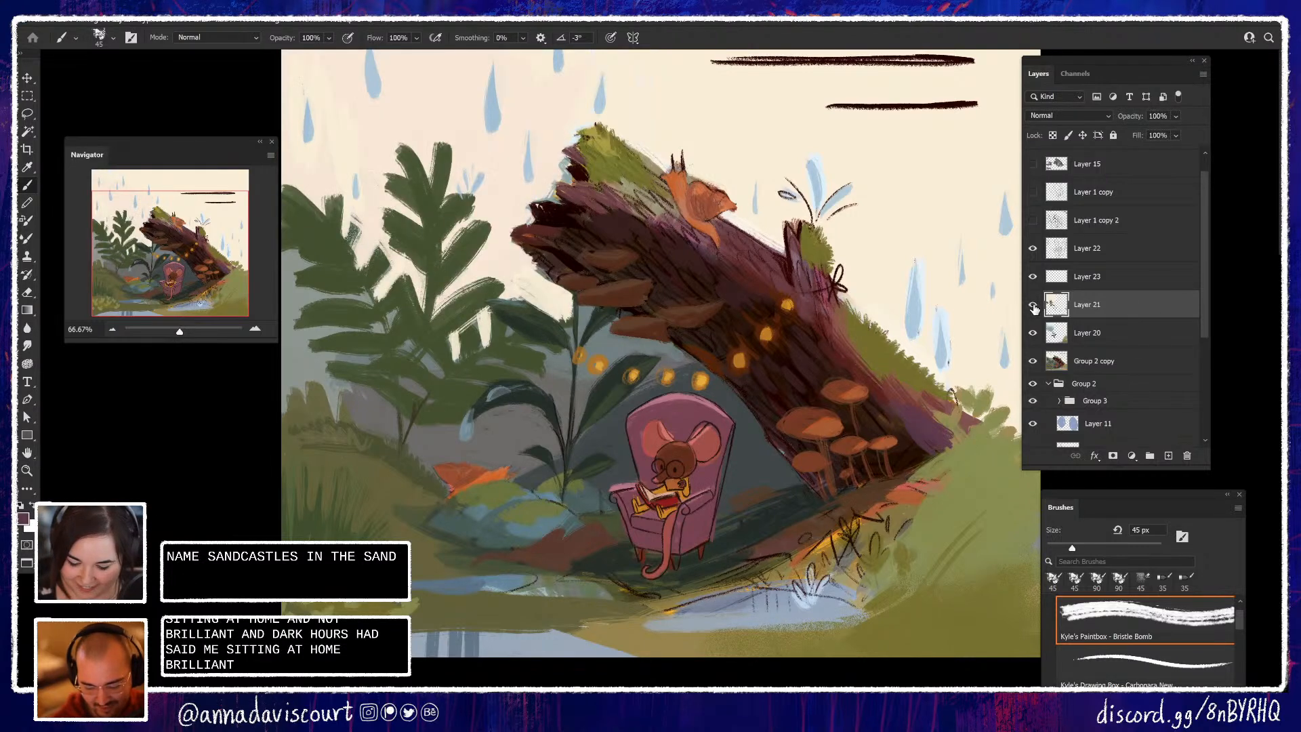
{"action": "left_click", "coordinate": [1033, 304]}
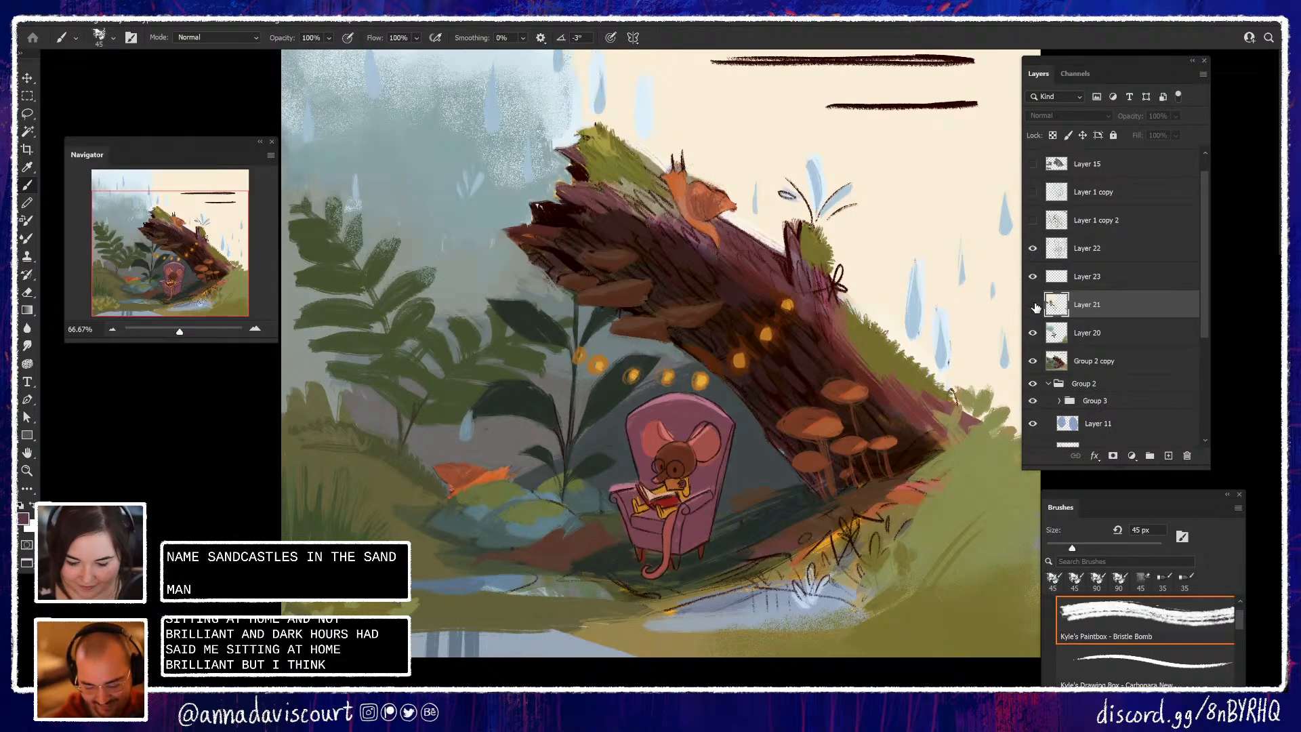
{"action": "left_click", "coordinate": [1032, 305]}
Add a new Soft Light layer directly above Layer 21 and fill it entirely with a muted grey-blue
{"action": "mouse_move", "coordinate": [948, 420]}
{"action": "left_mouse_down"}
{"action": "mouse_move", "coordinate": [914, 479]}
{"action": "mouse_move", "coordinate": [935, 436]}
{"action": "left_mouse_up"}
{"action": "key", "text": "ctrl+minus"}
{"action": "key", "text": "ctrl+minus"}
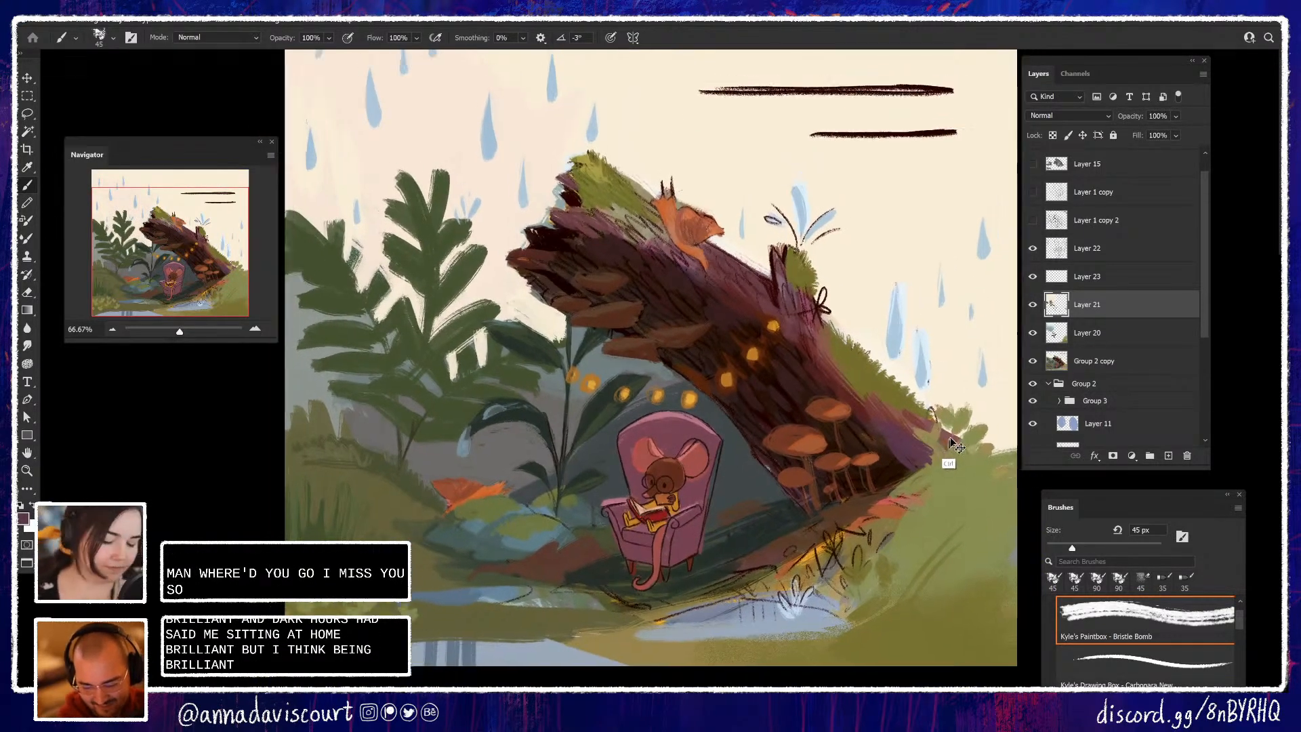
{"action": "left_click", "coordinate": [1103, 257]}
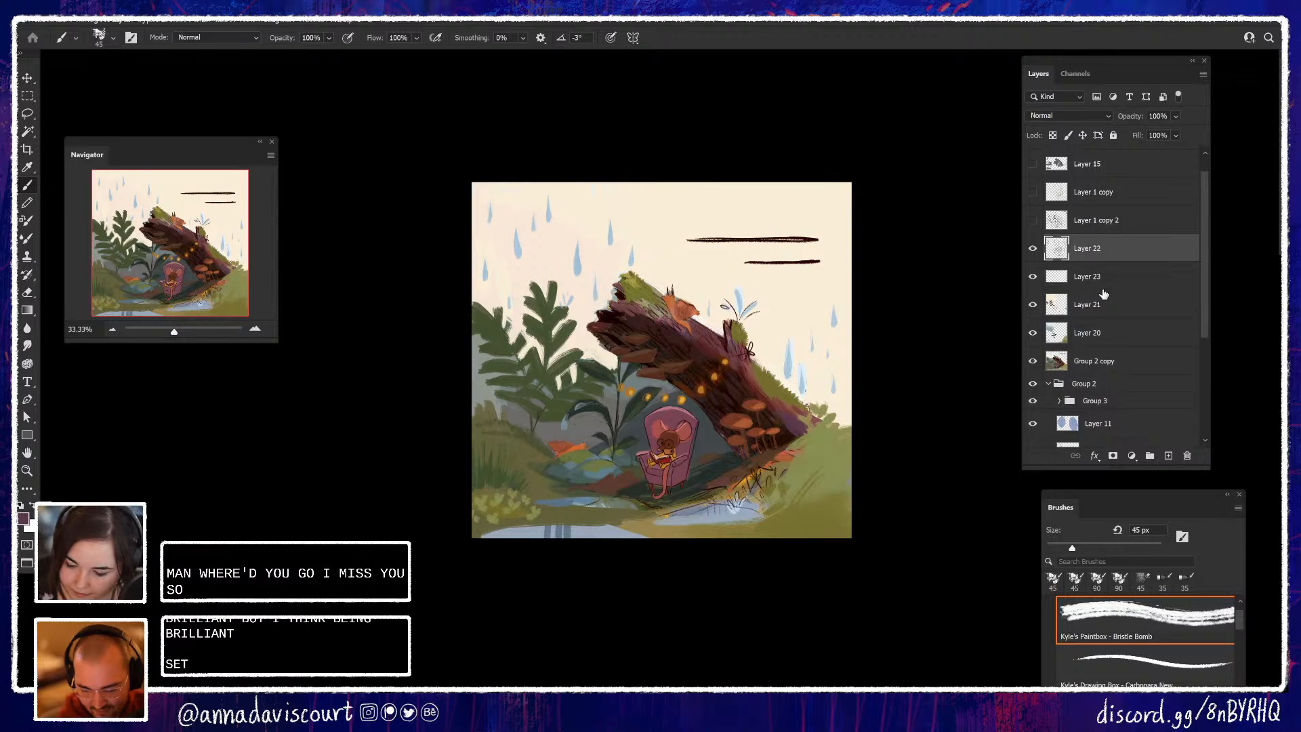
{"action": "left_click", "coordinate": [1103, 283]}
{"action": "left_click", "coordinate": [1111, 298]}
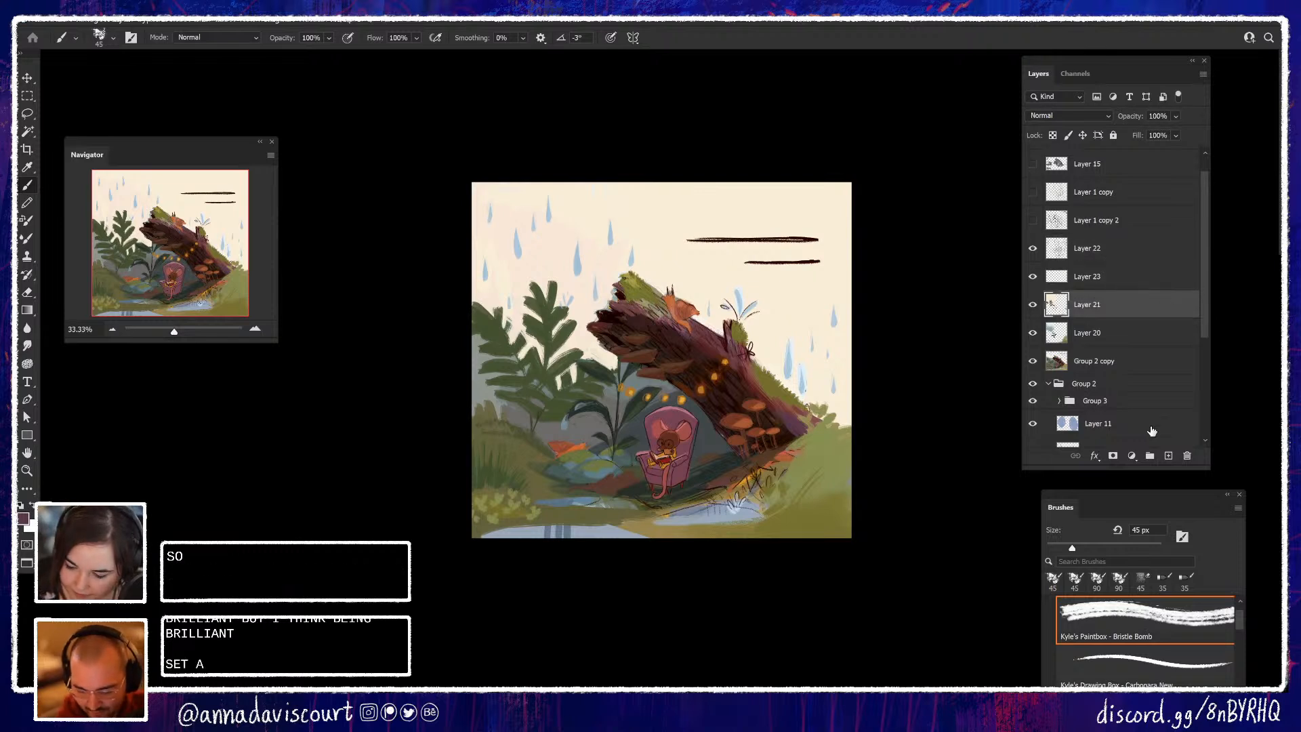
{"action": "left_click", "coordinate": [1078, 116]}
{"action": "left_click", "coordinate": [1056, 294]}
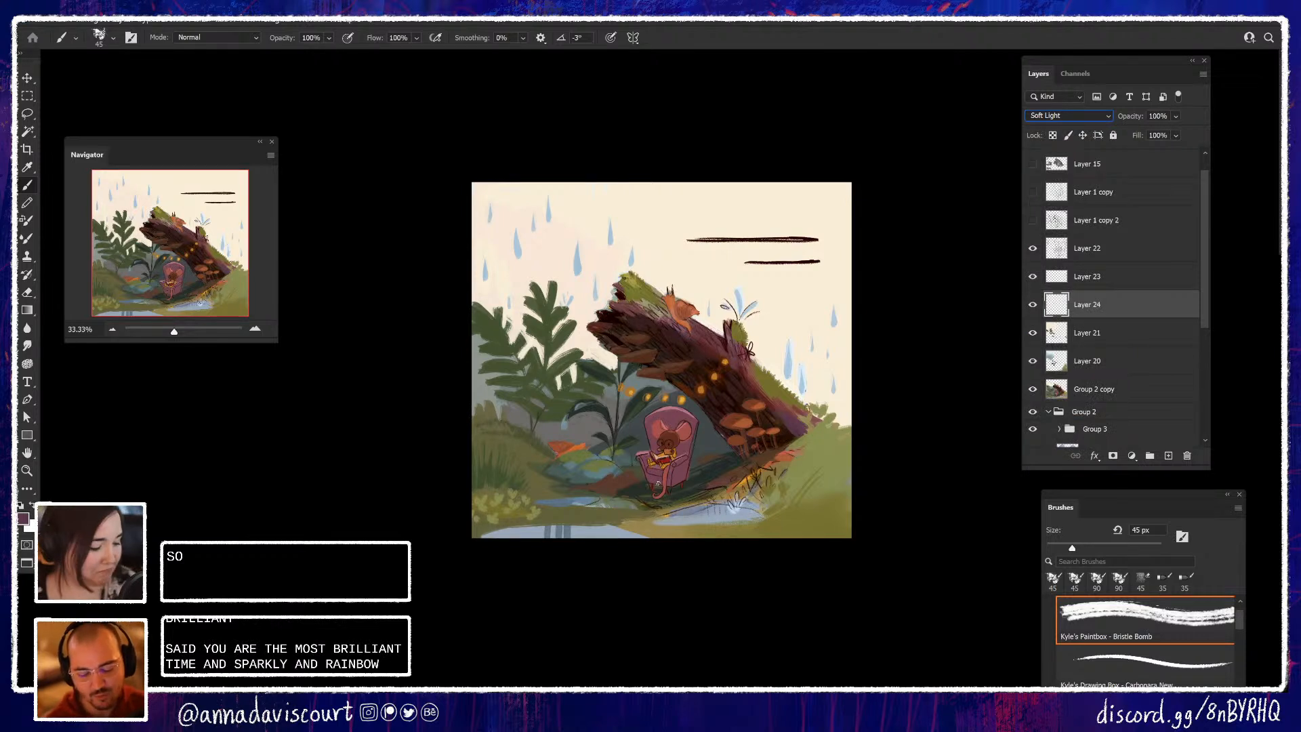
{"action": "key", "text": "alt"}
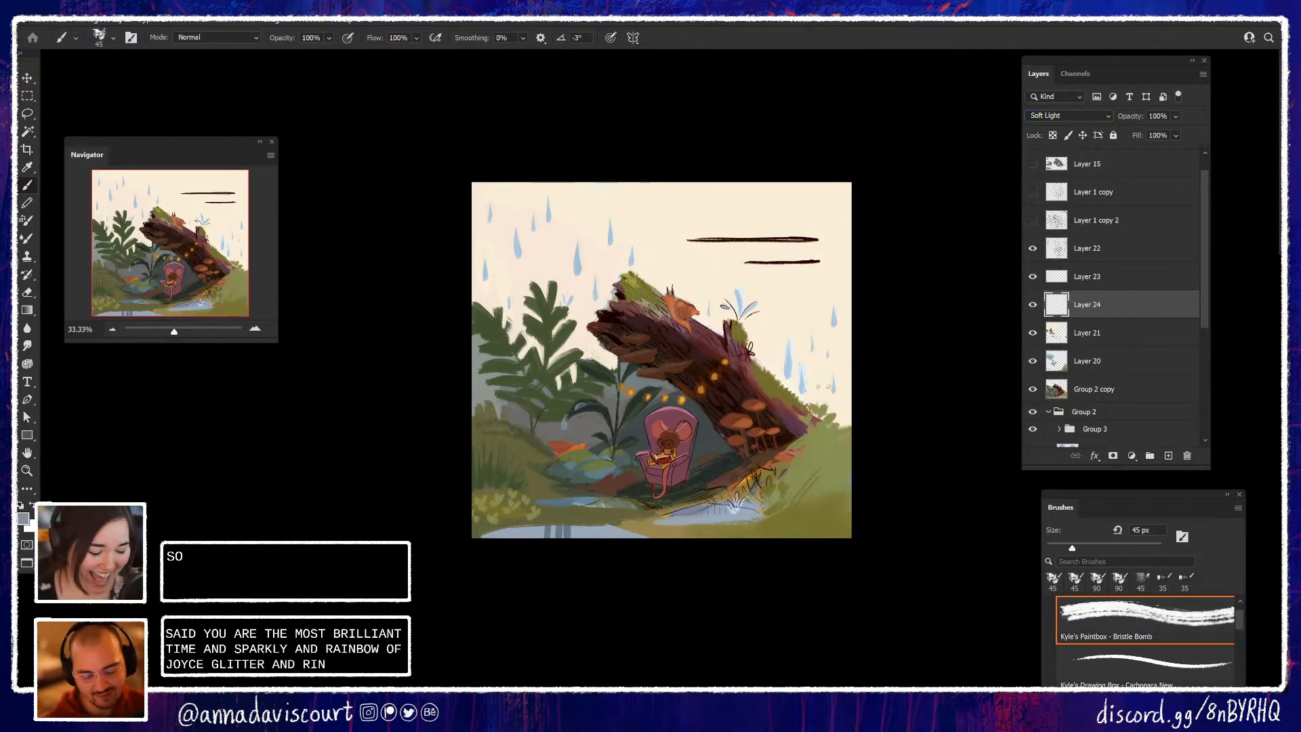
{"action": "key", "text": "alt+BackSpace"}
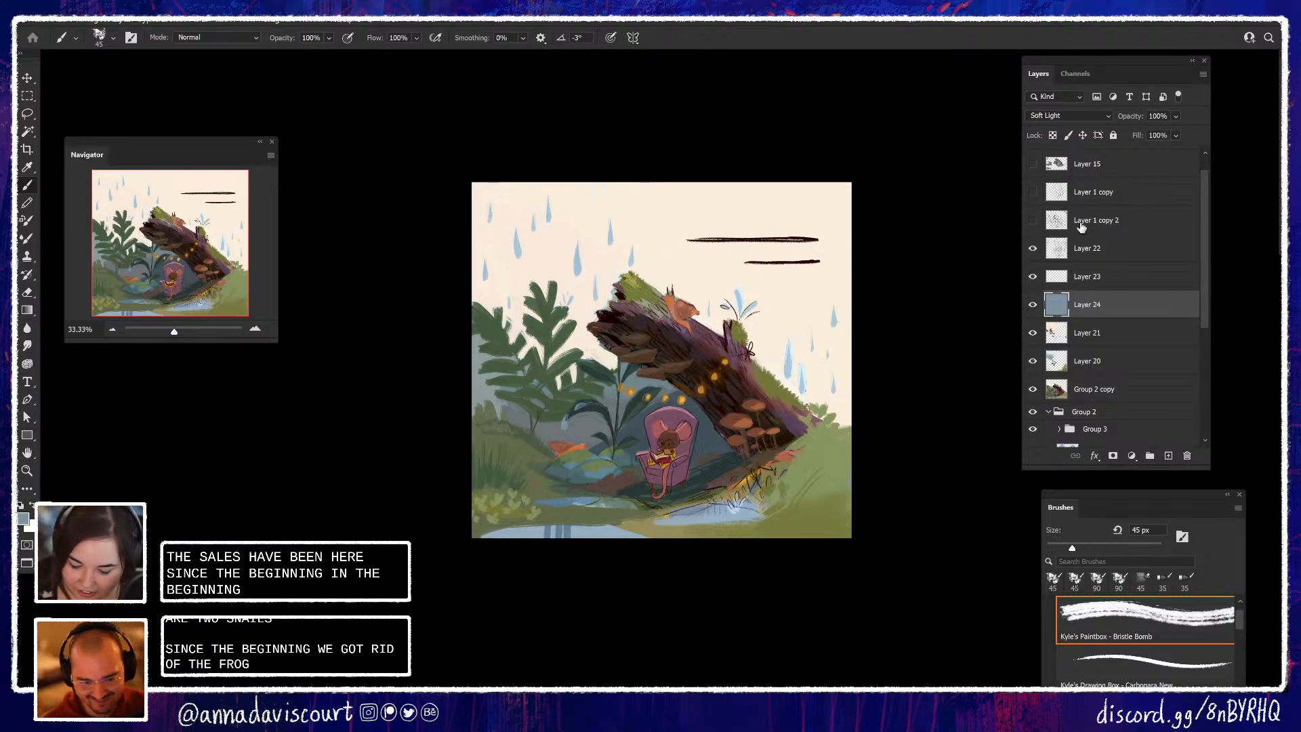
Show the sketch on Layer 1 copy 2 and toggle Layer 23 and Layer 22 to compare their contents with it
{"action": "left_click", "coordinate": [1034, 220]}
{"action": "left_click", "coordinate": [1033, 220]}
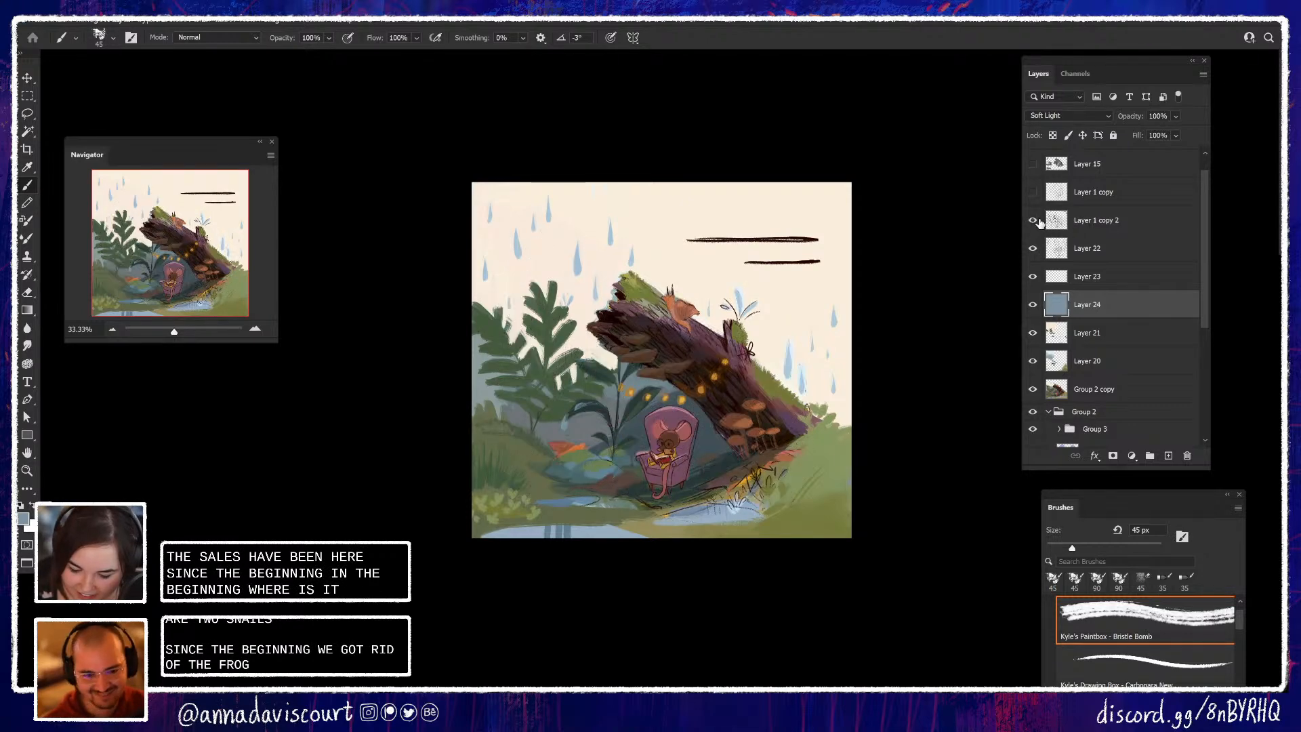
{"action": "left_click", "coordinate": [1034, 220]}
{"action": "left_click", "coordinate": [1033, 220]}
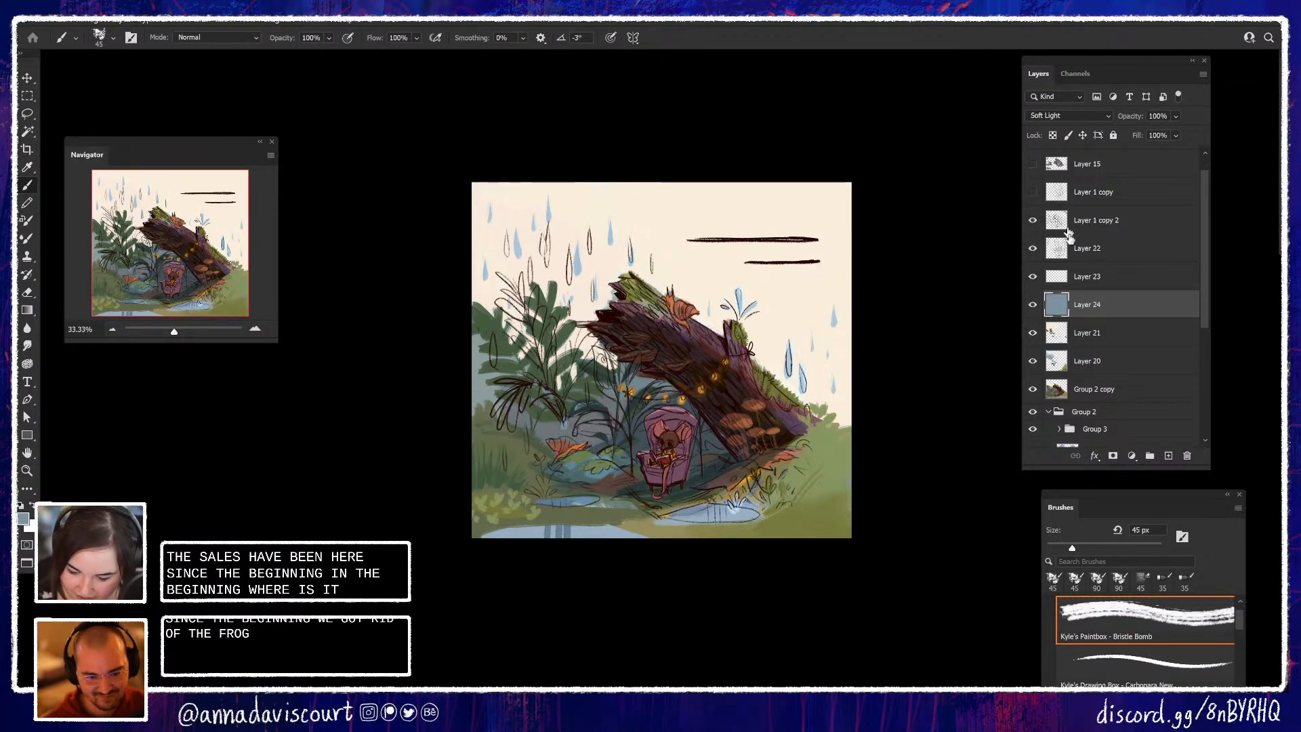
{"action": "left_click", "coordinate": [1034, 275]}
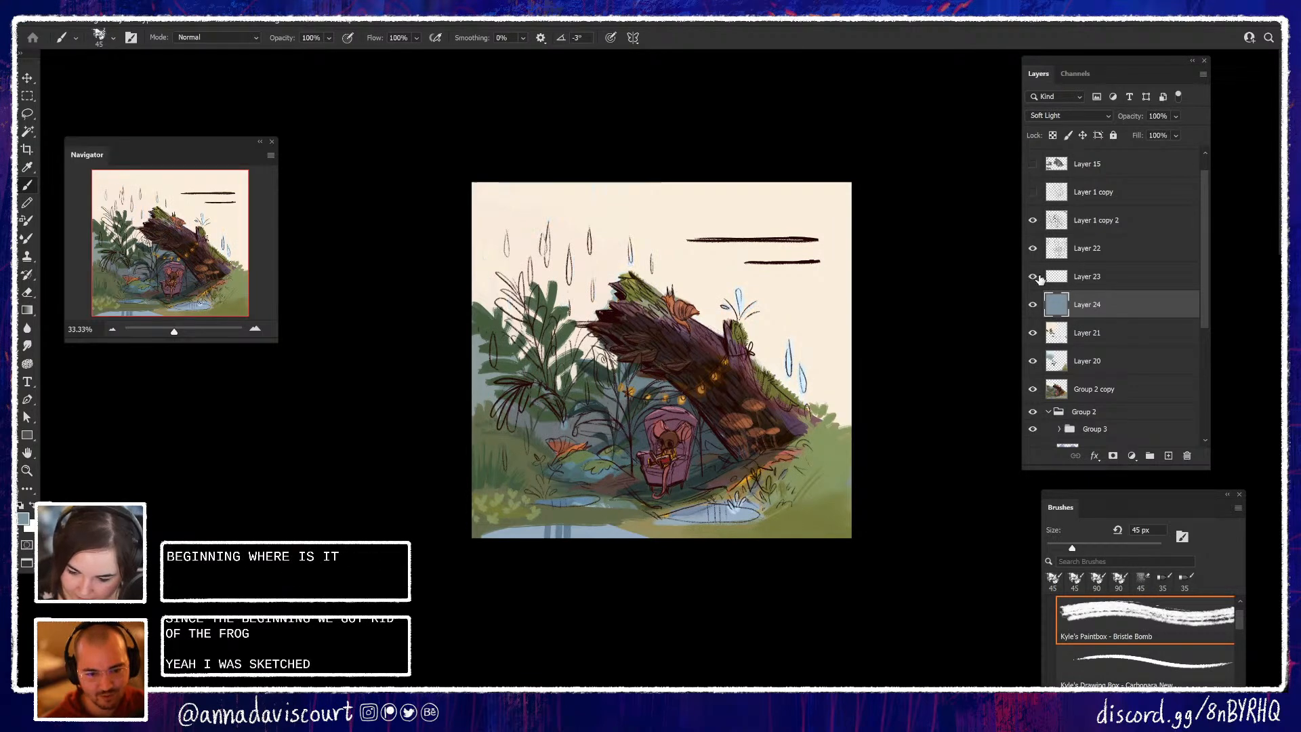
{"action": "left_click", "coordinate": [1034, 249]}
{"action": "left_click", "coordinate": [1034, 248]}
{"action": "left_click", "coordinate": [1033, 249]}
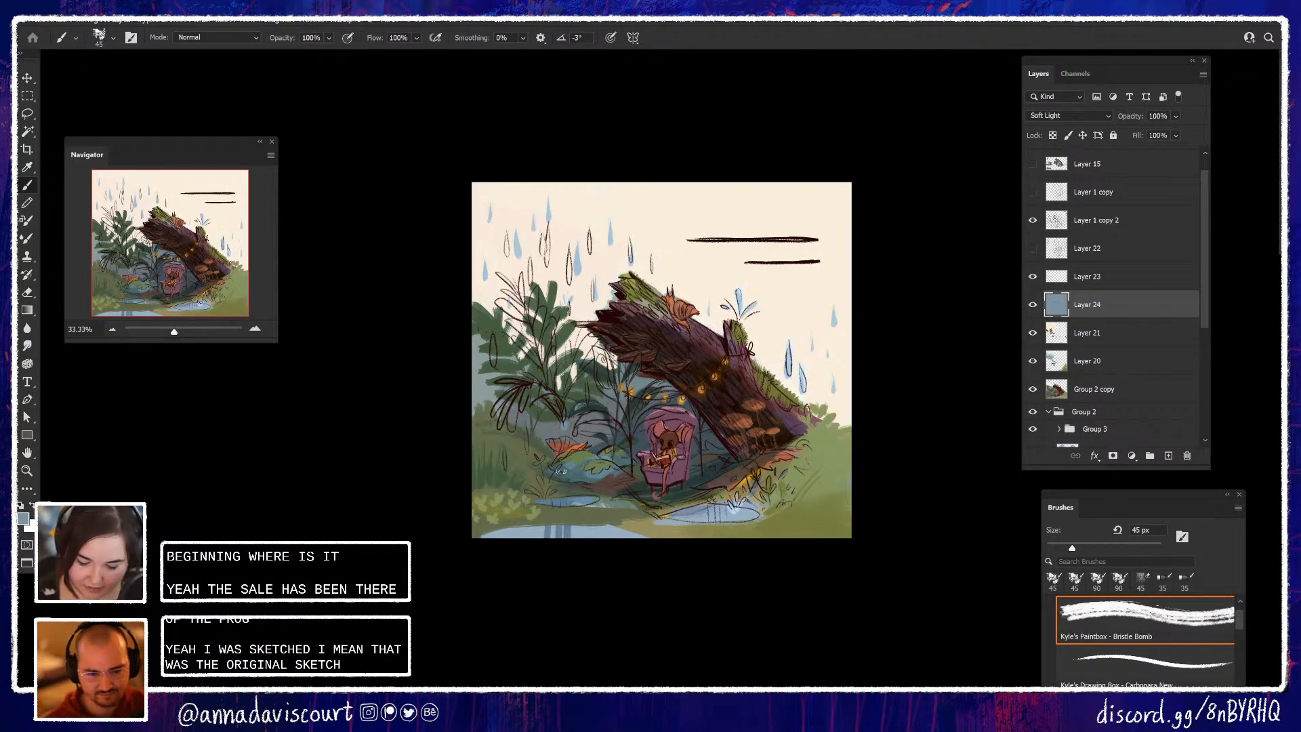
Examine the original sketch lines around the mouse and leaves up close, then hide Layer 1 copy 2 and show Layer 22 again
{"action": "key", "text": "ctrl+plus"}
{"action": "key", "text": "ctrl+plus"}
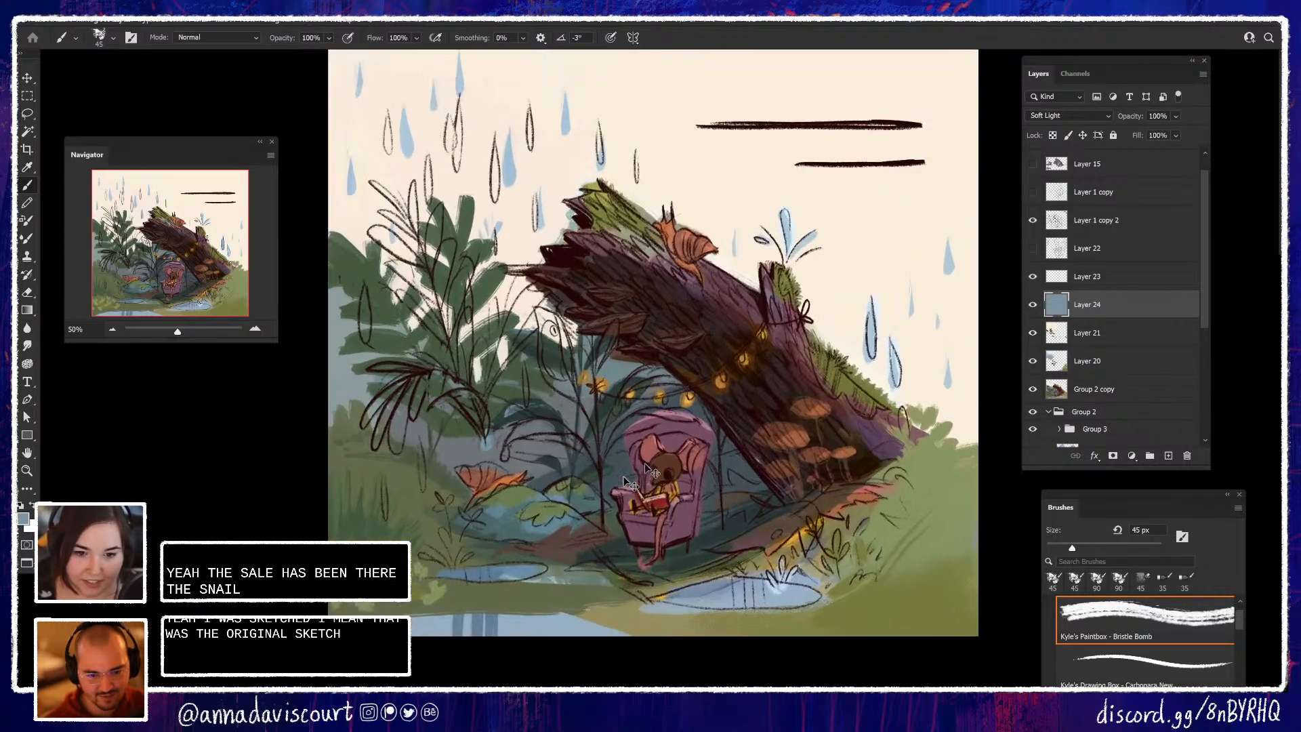
{"action": "mouse_move", "coordinate": [853, 498]}
{"action": "left_mouse_down"}
{"action": "mouse_move", "coordinate": [961, 499]}
{"action": "mouse_move", "coordinate": [942, 505]}
{"action": "left_mouse_up"}
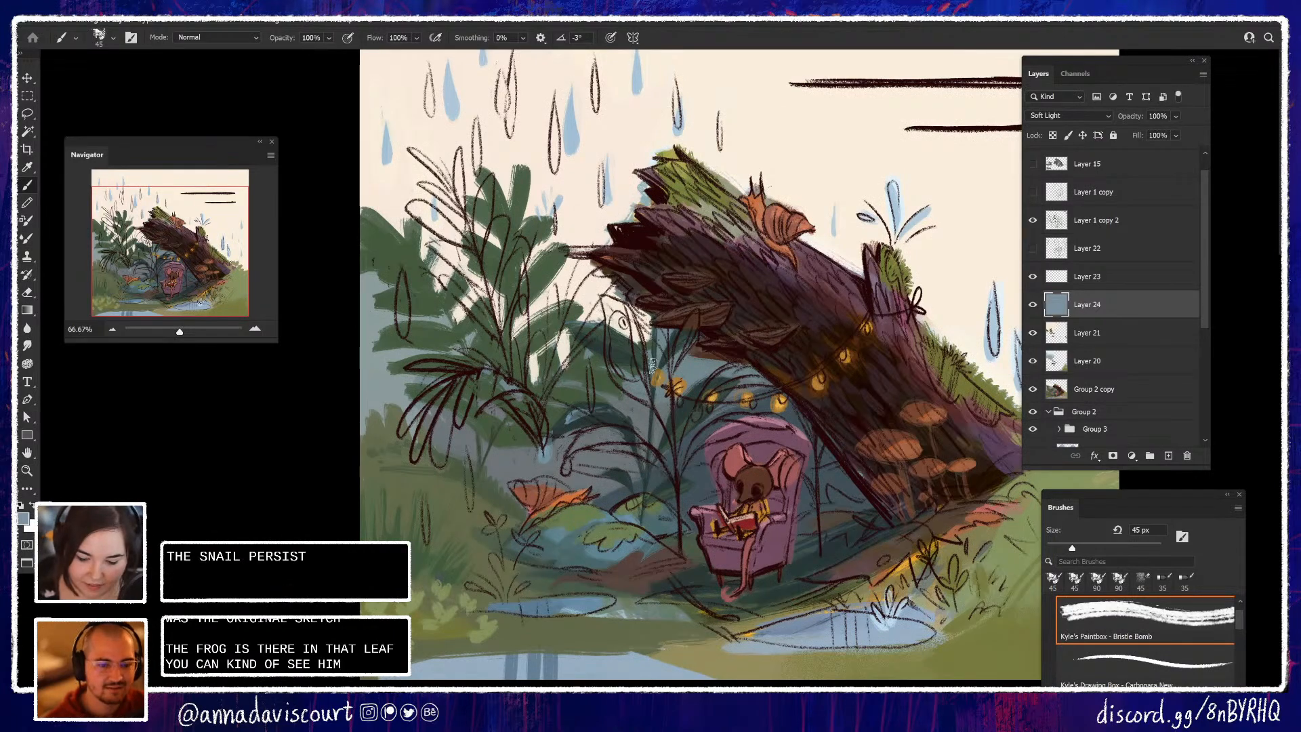
{"action": "left_click", "coordinate": [1032, 220]}
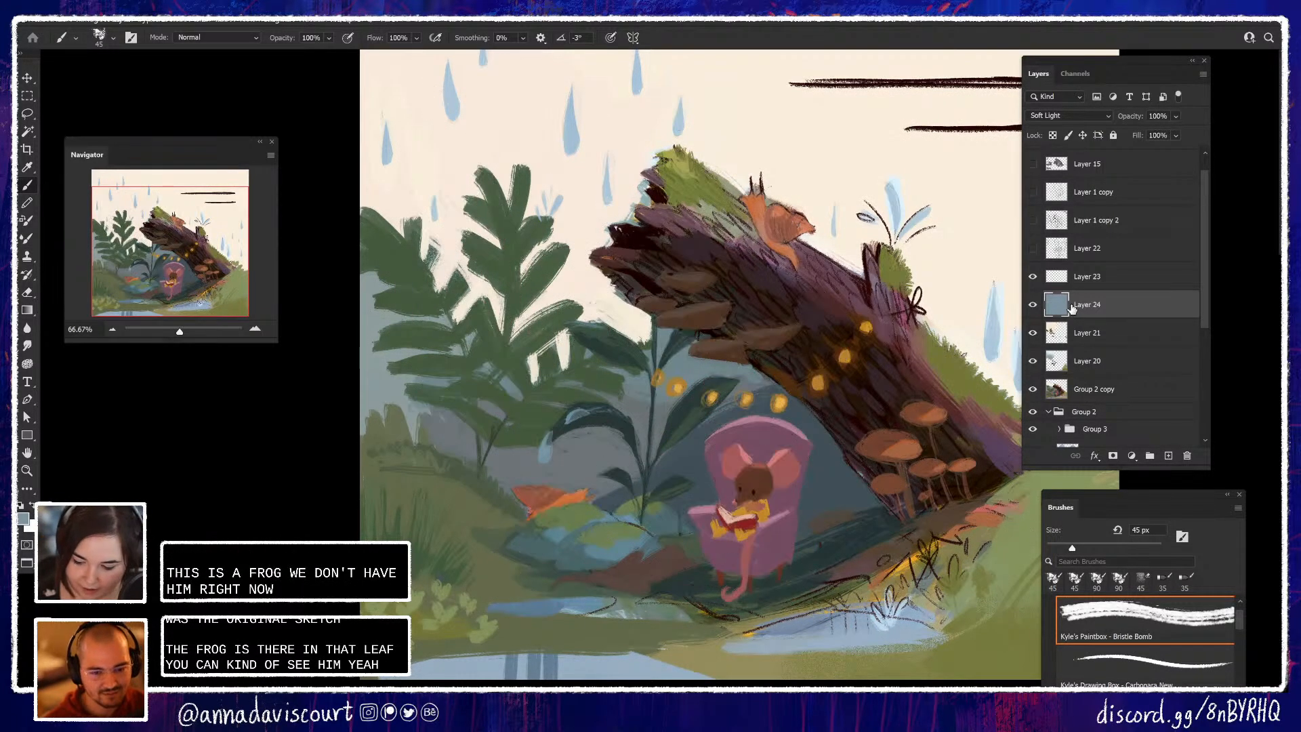
{"action": "left_click_drag", "start_coordinate": [982, 405], "coordinate": [909, 396]}
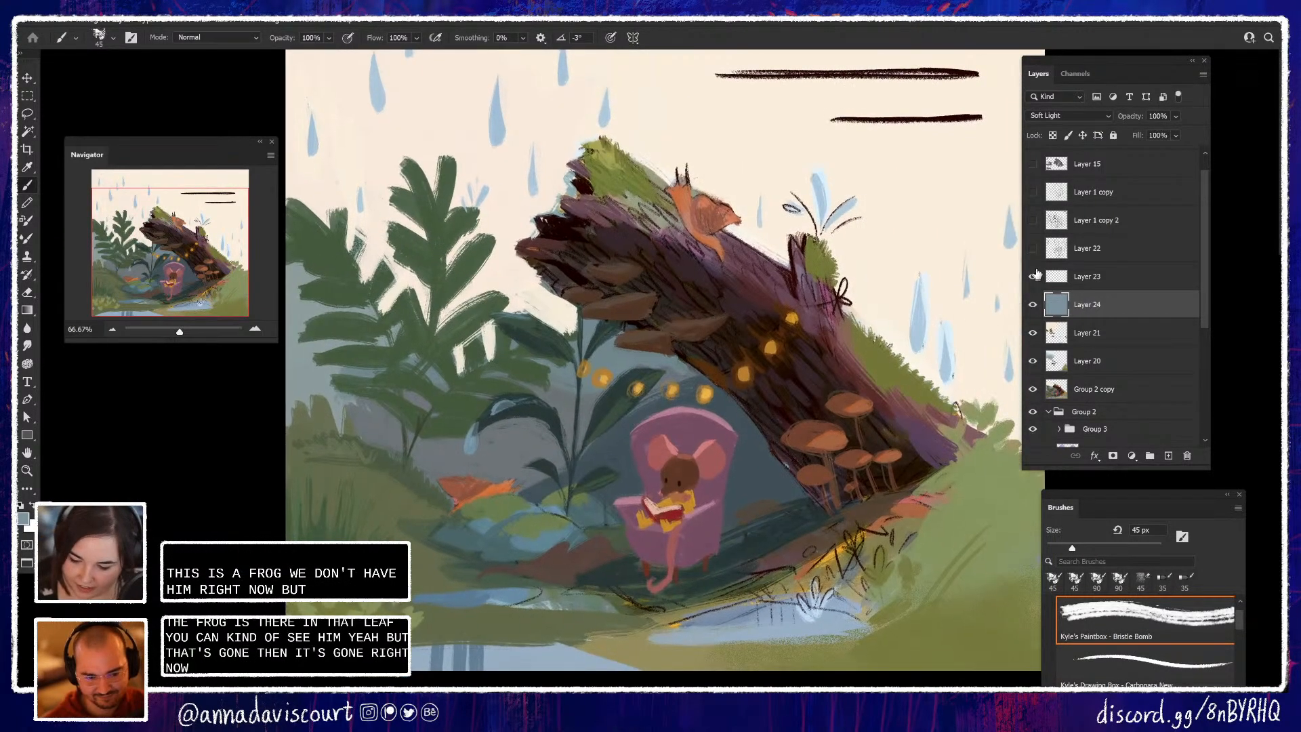
{"action": "left_click", "coordinate": [1033, 248]}
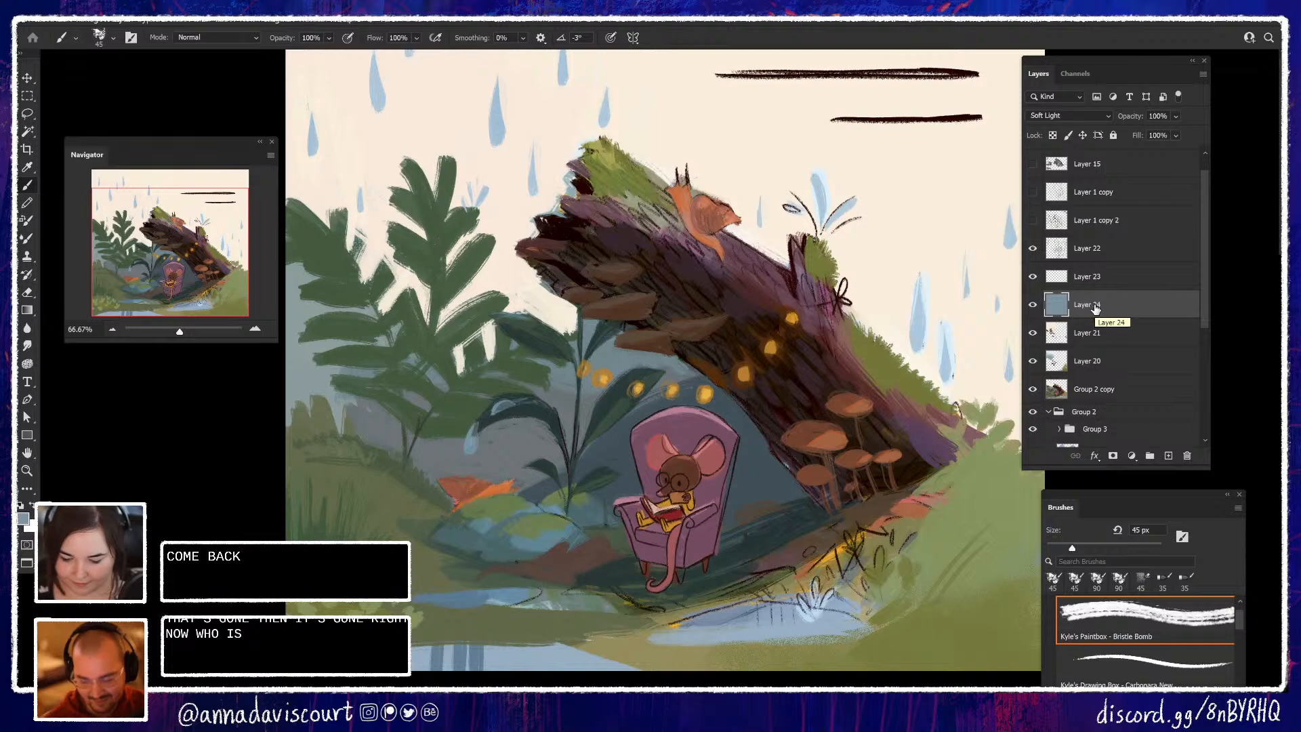
Hide the grey-blue Soft Light layer and add a Hue/Saturation adjustment layer above it with Hue set to +1
{"action": "left_click", "coordinate": [1033, 304]}
{"action": "left_click", "coordinate": [1156, 456]}
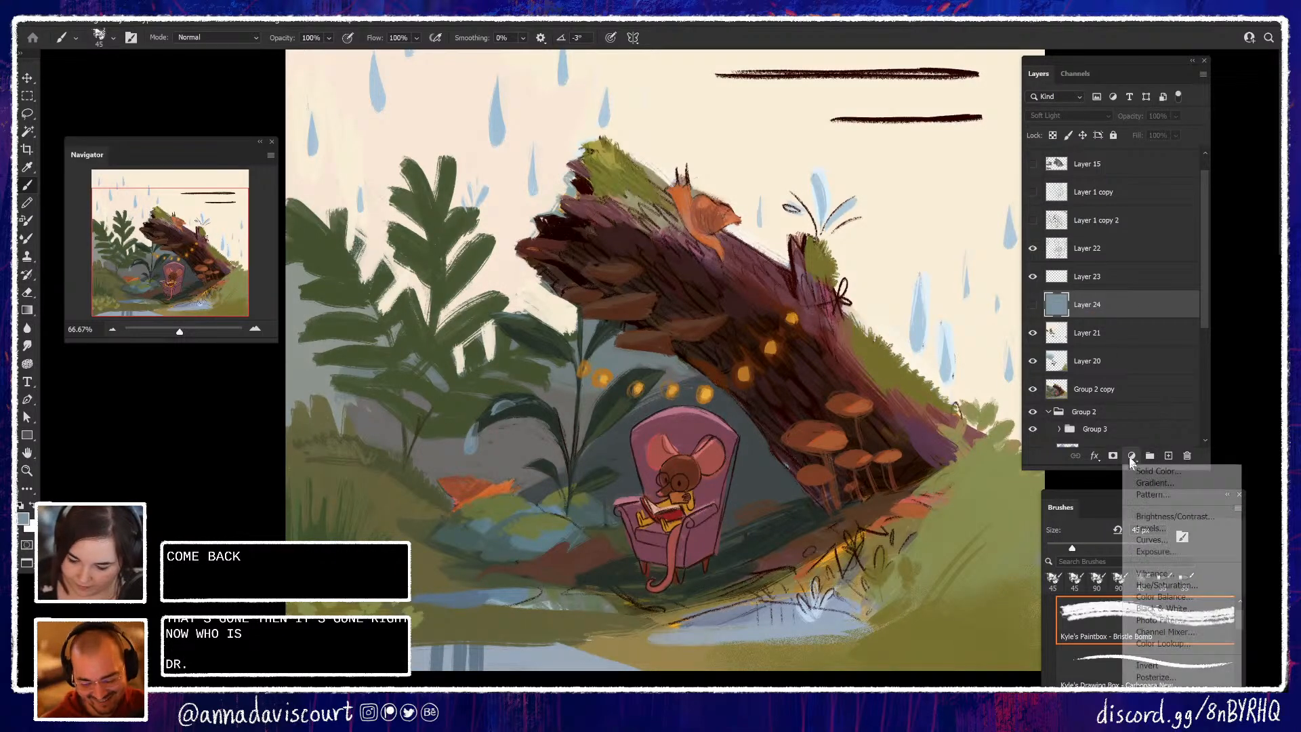
{"action": "left_click", "coordinate": [1195, 581]}
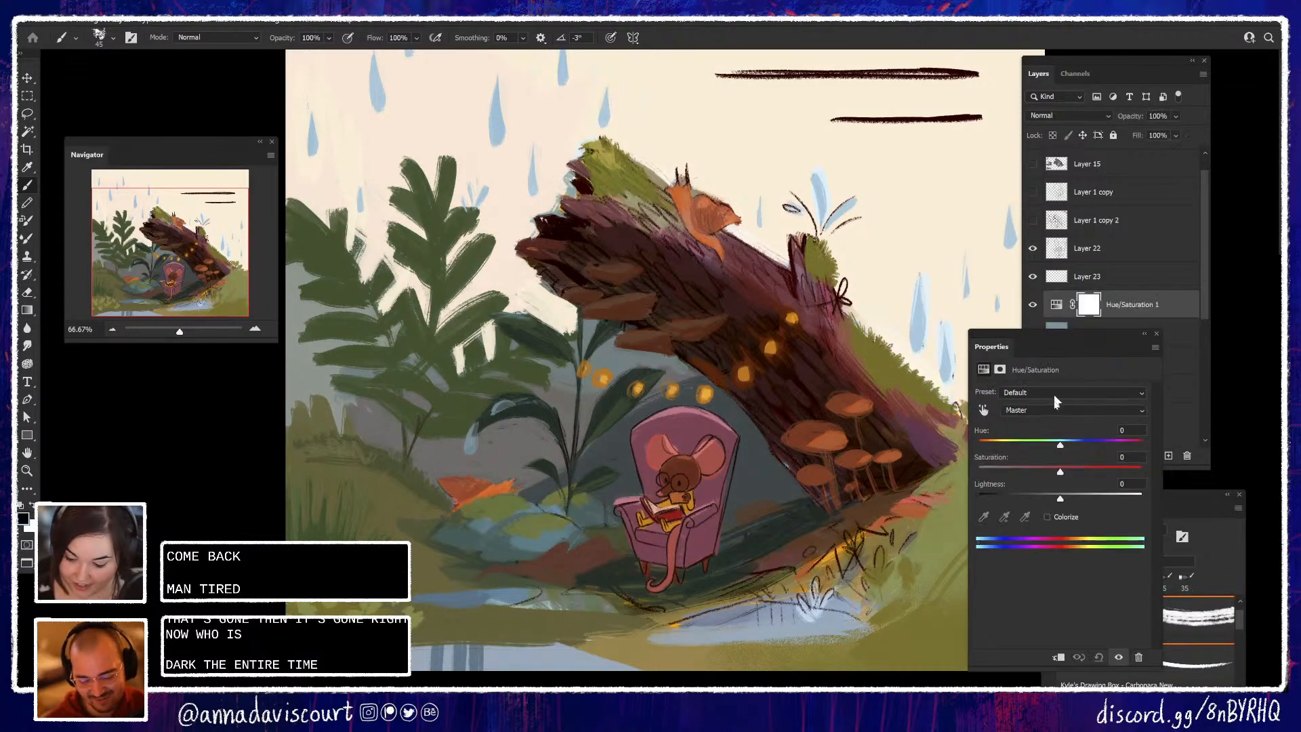
{"action": "left_click_drag", "start_coordinate": [1060, 446], "coordinate": [1061, 475]}
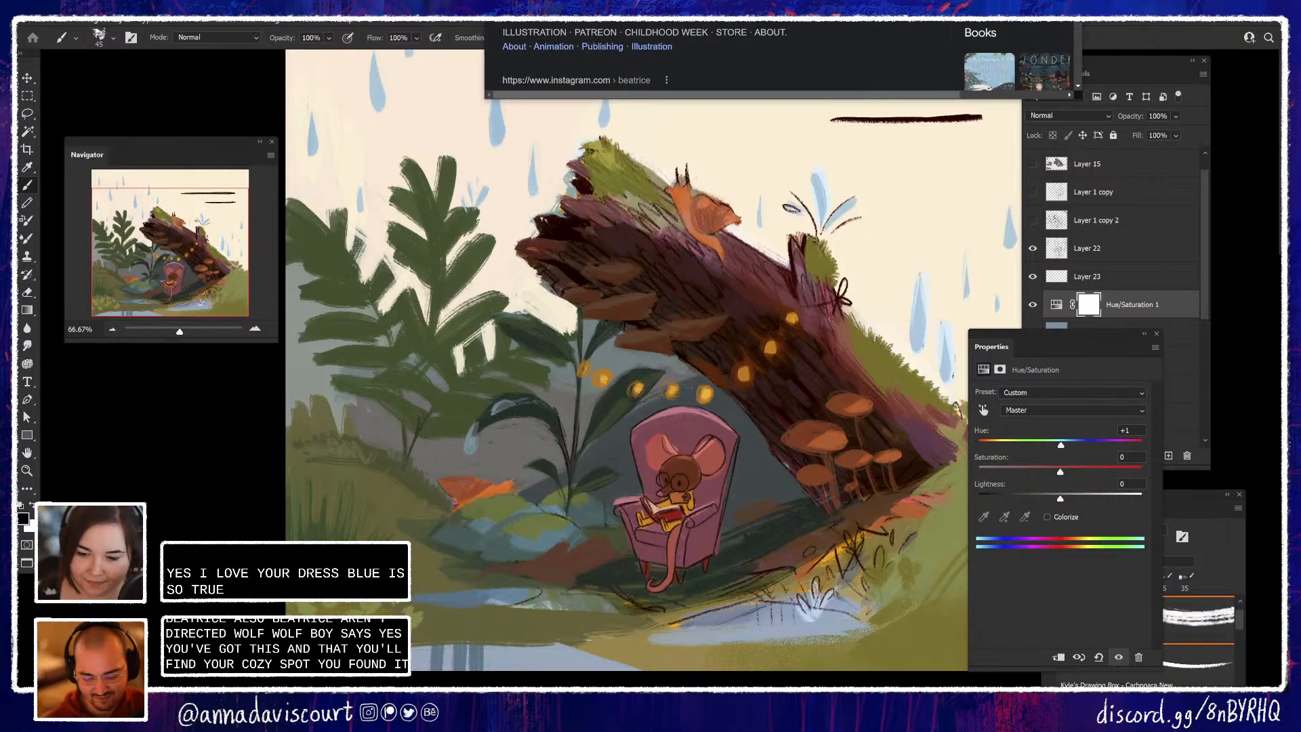
Switch to the Google search for Beatrice Blue, open its image results and view the underwater mermaid illustration with its related images
{"action": "left_click_drag", "start_coordinate": [941, 2], "coordinate": [874, 26]}
{"action": "left_click", "coordinate": [373, 183]}
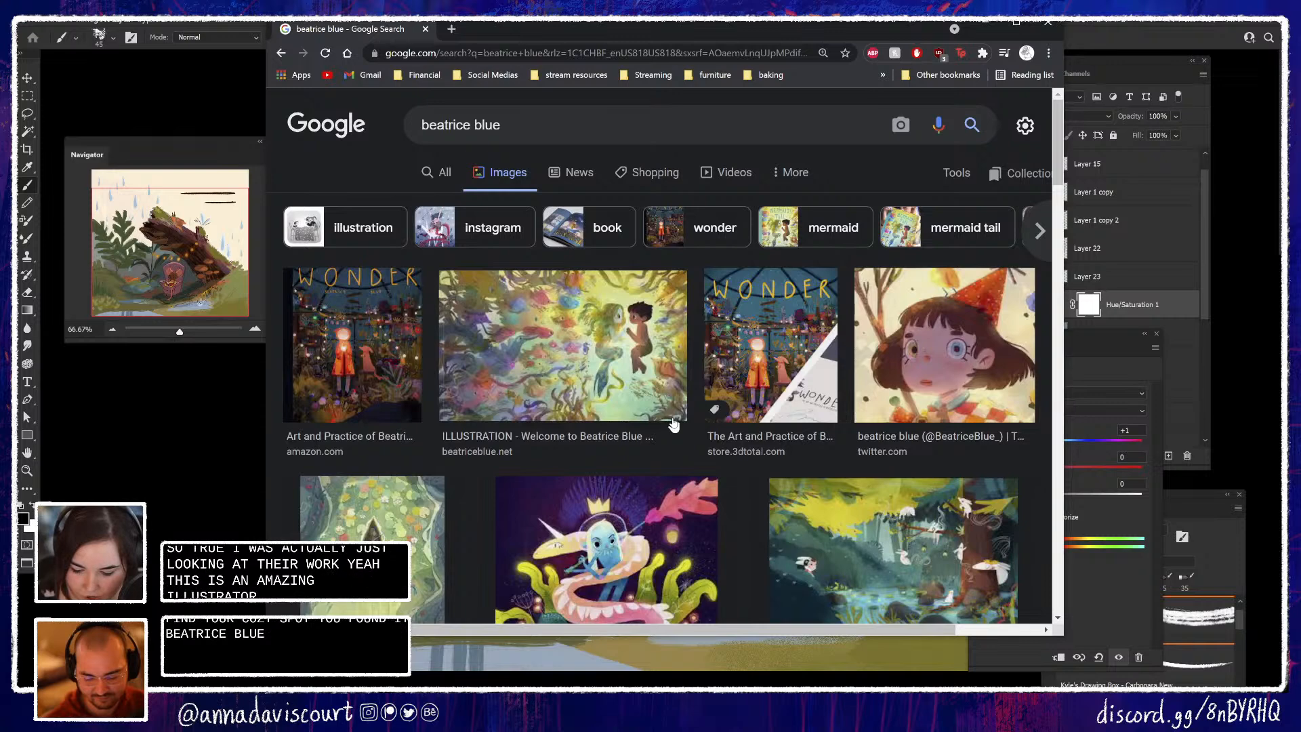
{"action": "left_click", "coordinate": [550, 359]}
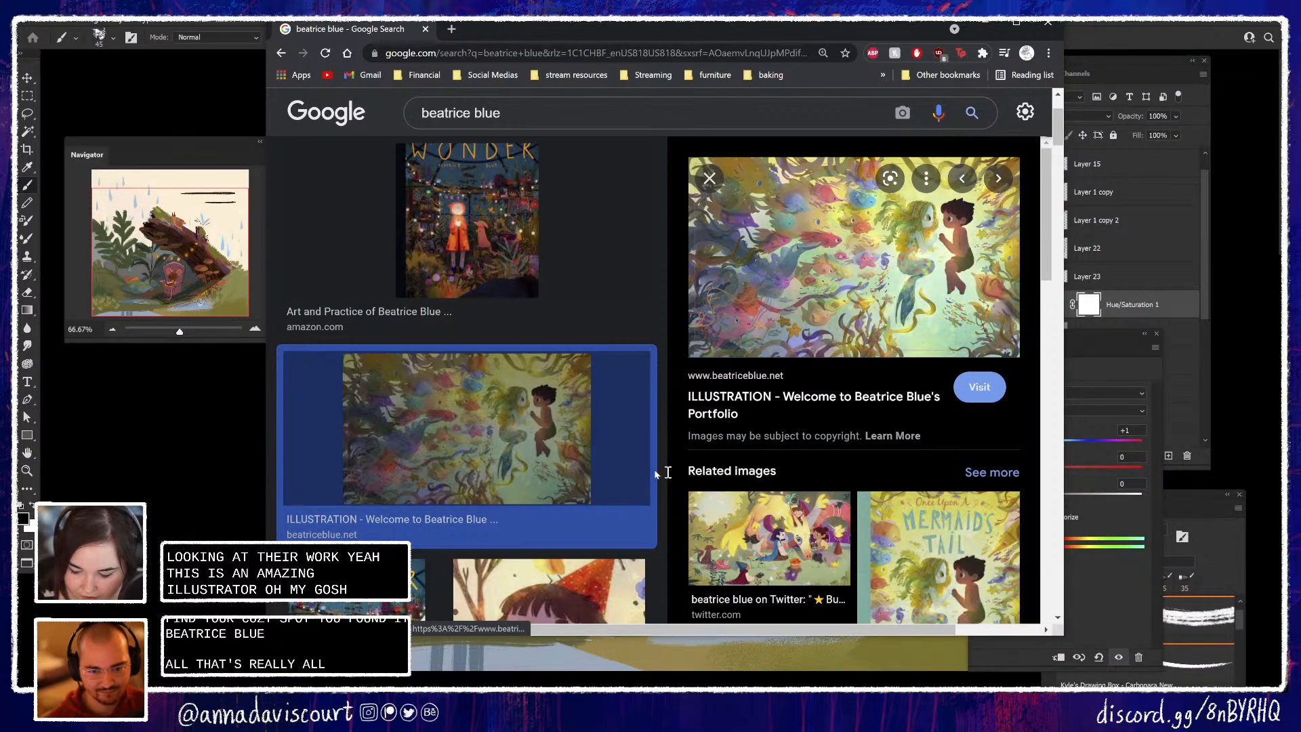
{"action": "scroll", "coordinate": [948, 468], "scroll_direction": "down", "scroll_amount": 2}
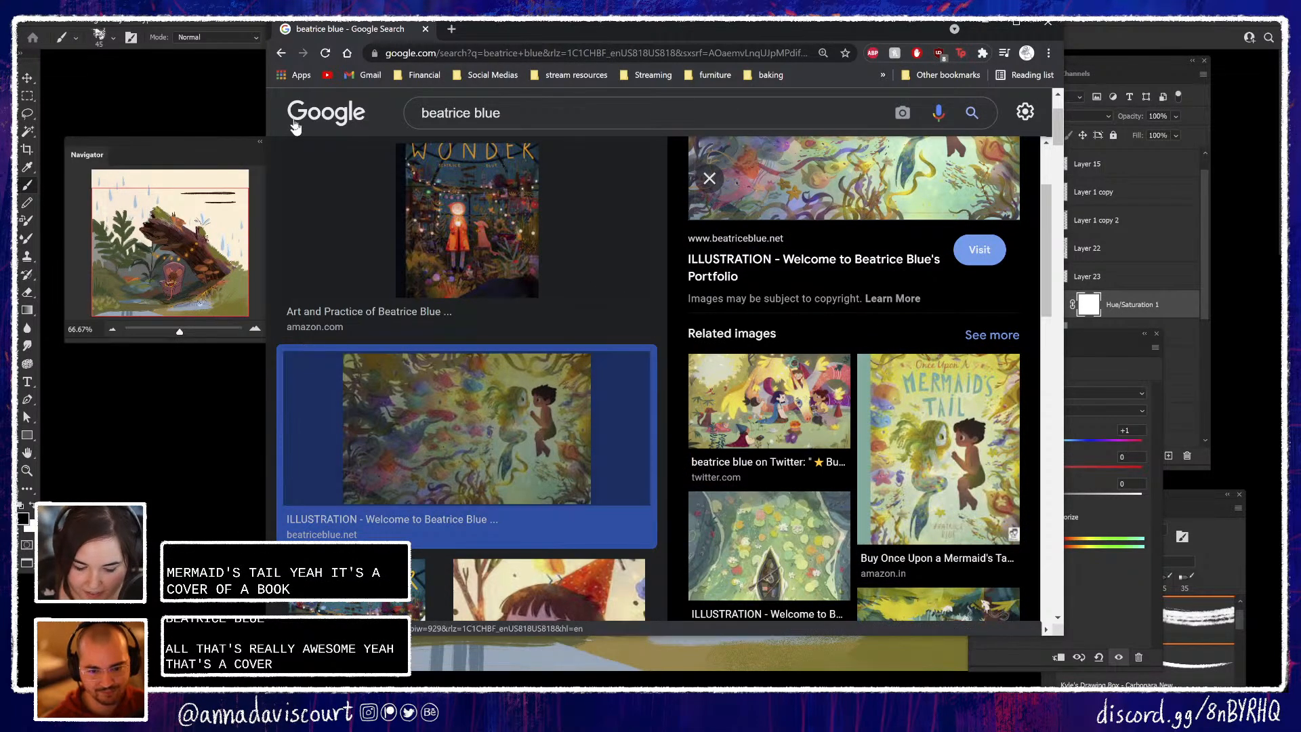
{"action": "left_click", "coordinate": [280, 53]}
Browse the Beatrice Blue image results for book covers and illustrations, returning to the first results
{"action": "scroll", "coordinate": [879, 386], "scroll_direction": "down", "scroll_amount": 3}
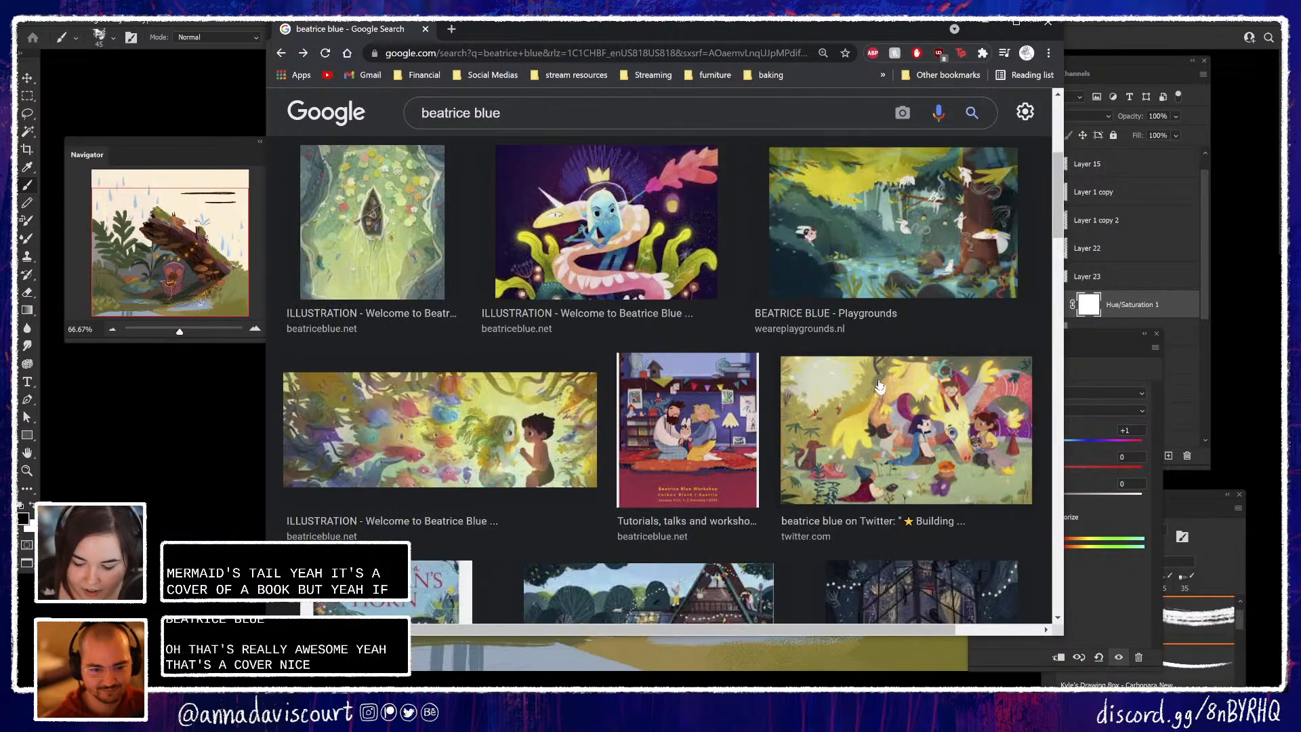
{"action": "scroll", "coordinate": [923, 522], "scroll_direction": "down", "scroll_amount": 4}
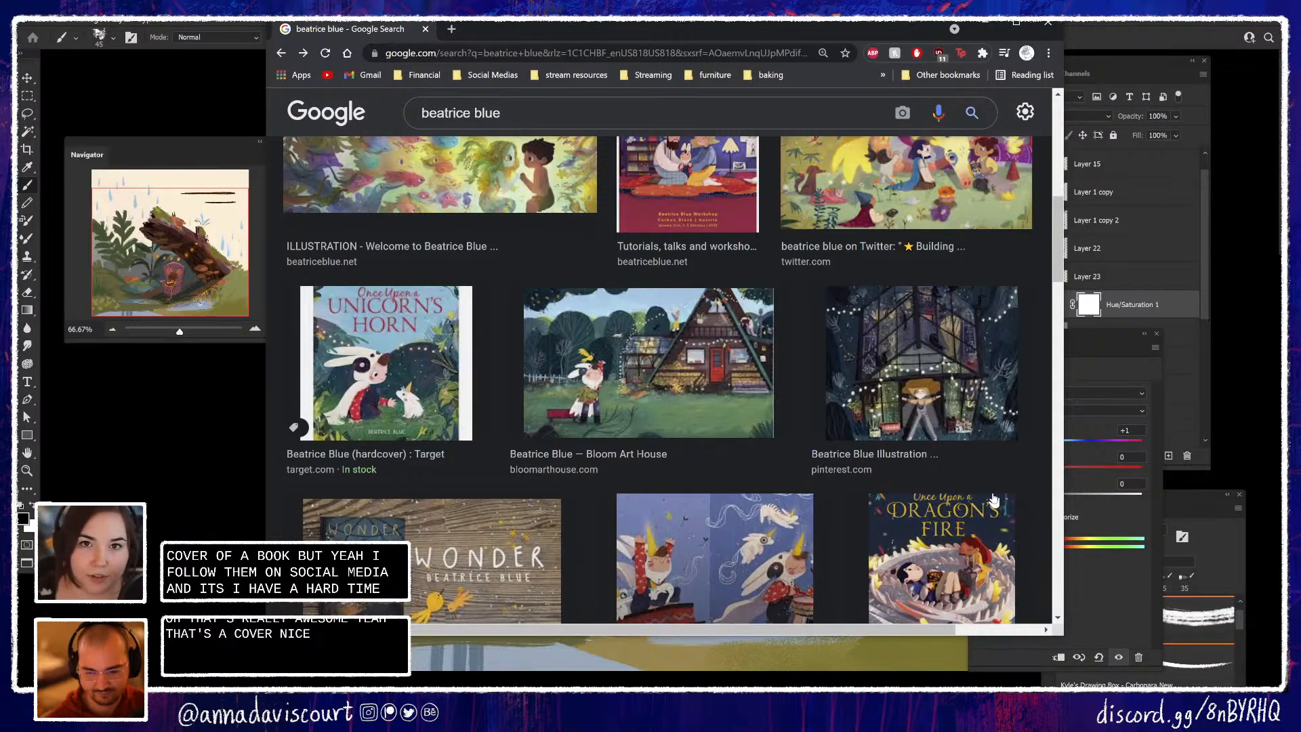
{"action": "scroll", "coordinate": [979, 480], "scroll_direction": "down", "scroll_amount": 2}
{"action": "scroll", "coordinate": [979, 480], "scroll_direction": "down", "scroll_amount": 2}
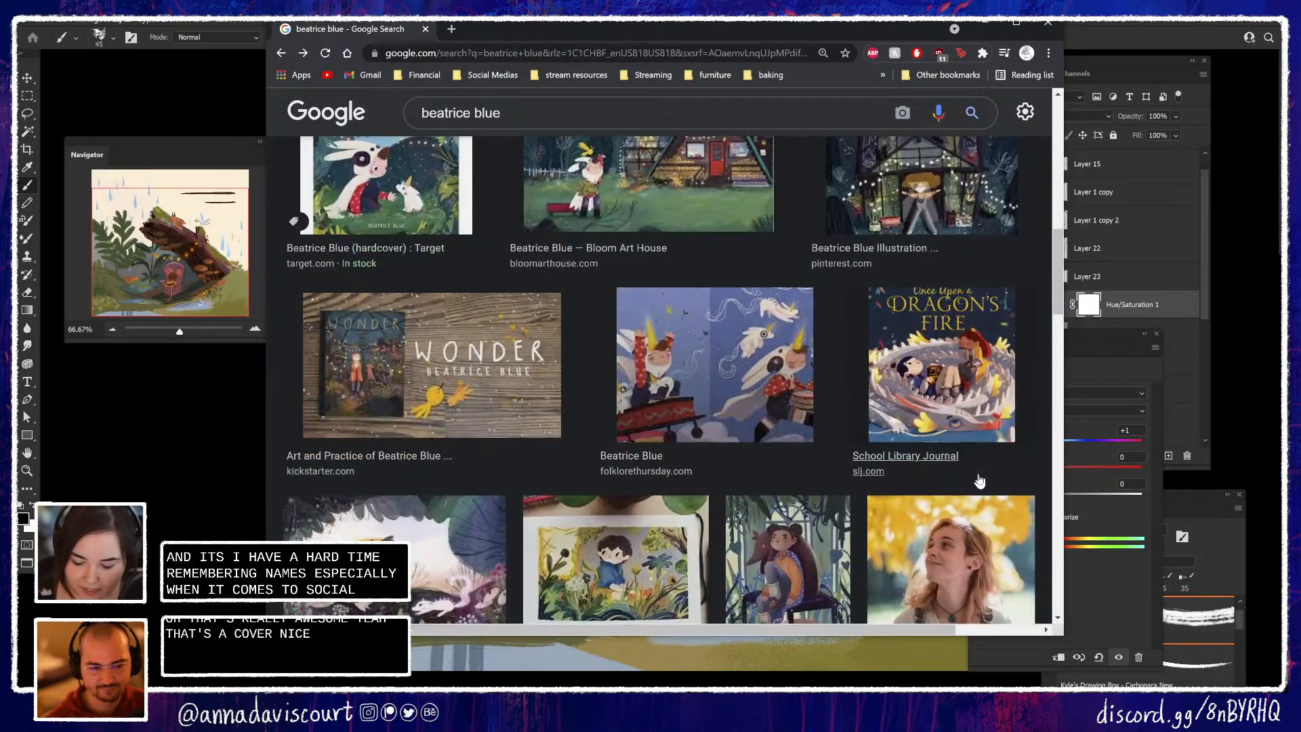
{"action": "scroll", "coordinate": [882, 369], "scroll_direction": "up", "scroll_amount": 10}
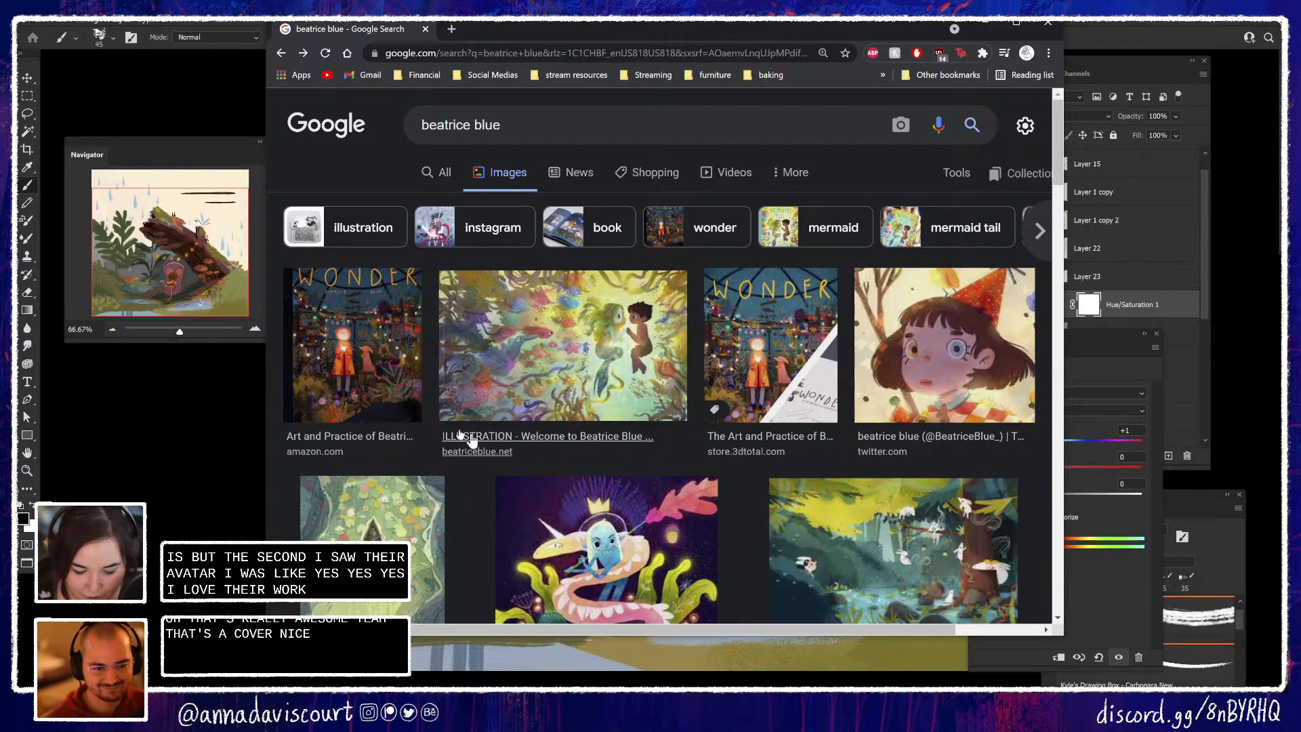
Preview the Wonder book cover and the illustration of a boat among water lilies from the image results
{"action": "left_click", "coordinate": [353, 346]}
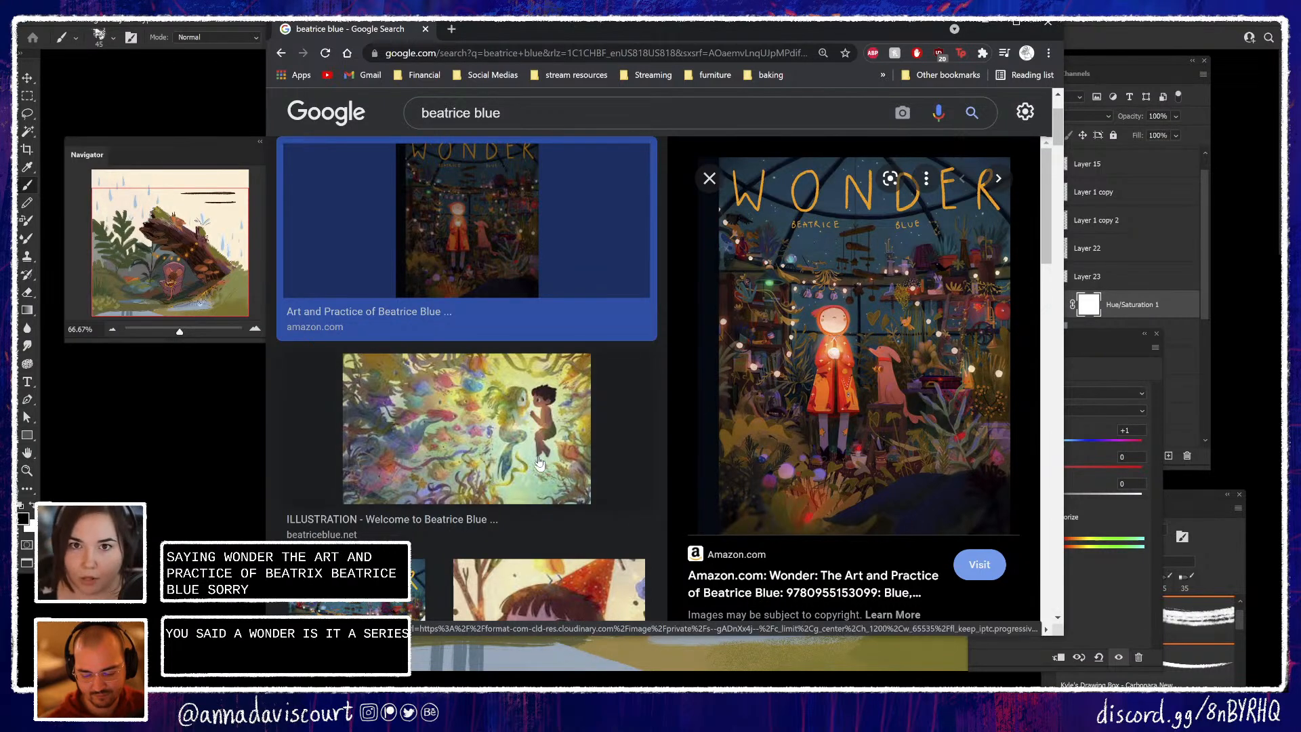
{"action": "scroll", "coordinate": [538, 464], "scroll_direction": "down", "scroll_amount": 6}
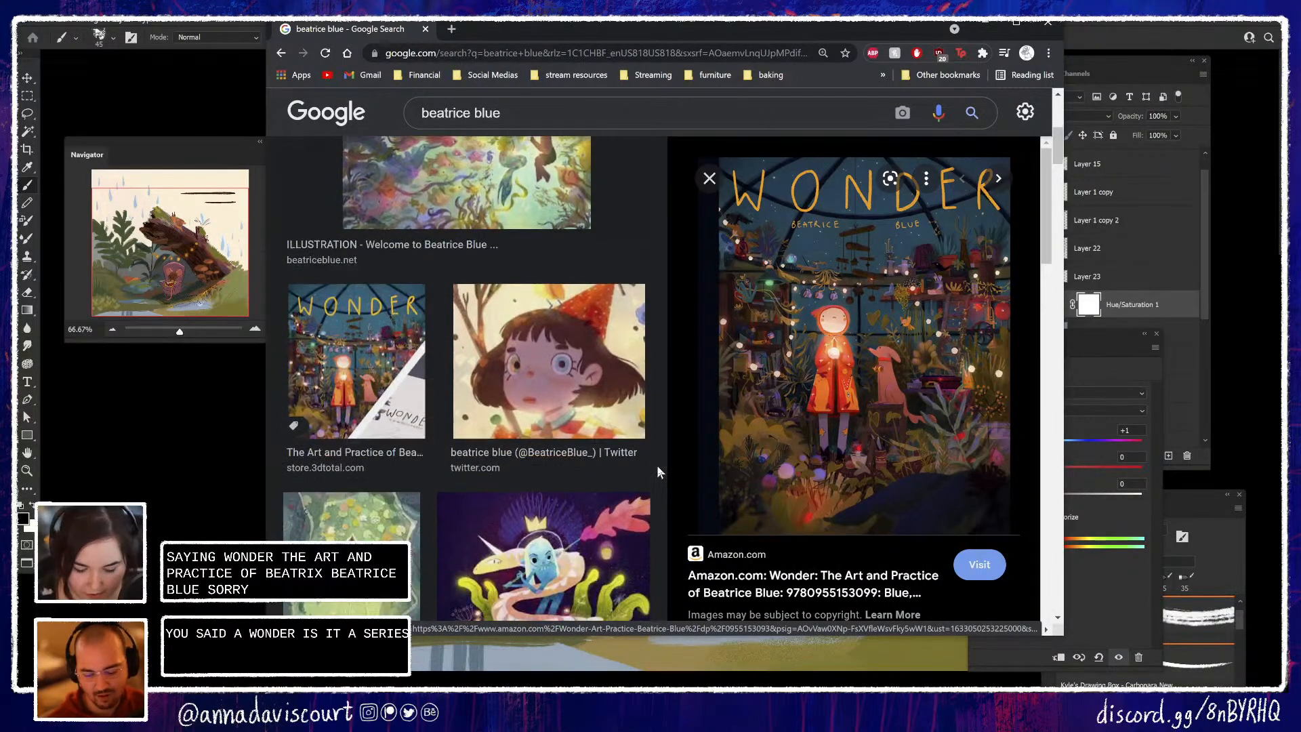
{"action": "left_click", "coordinate": [366, 470]}
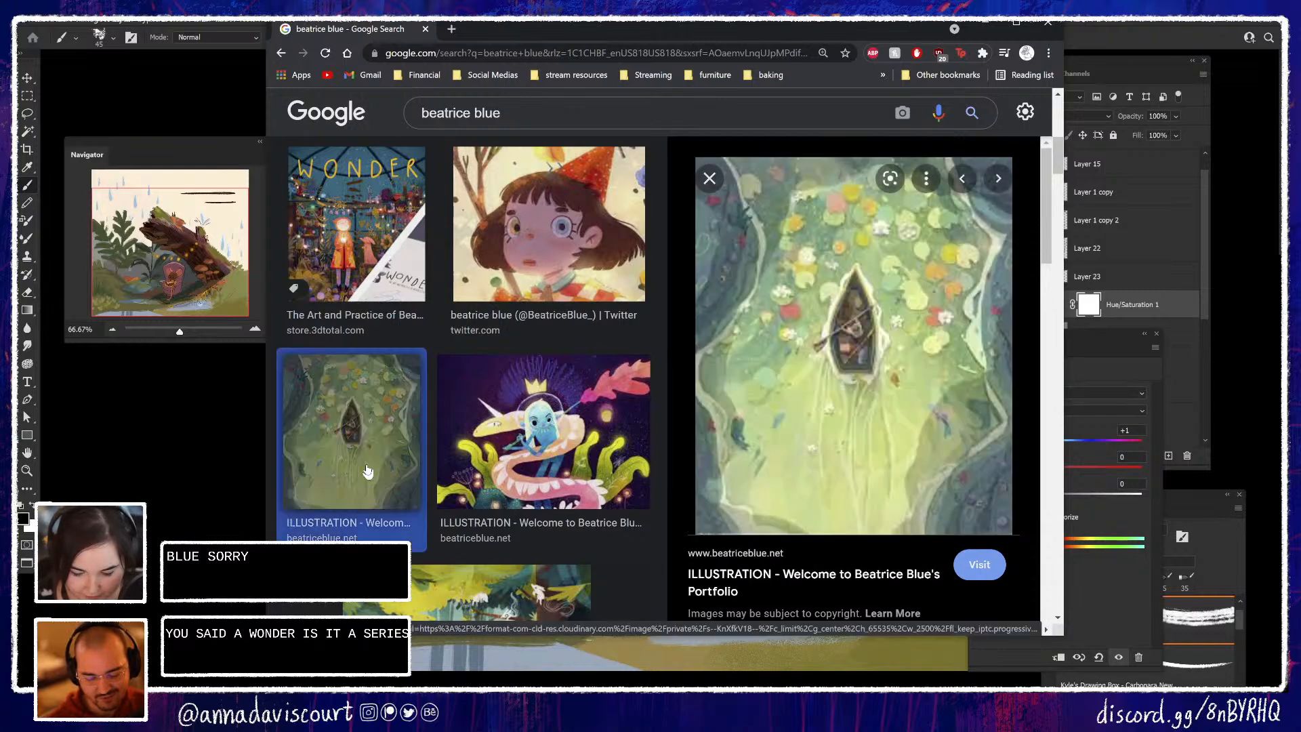
{"action": "scroll", "coordinate": [539, 535], "scroll_direction": "down", "scroll_amount": 1}
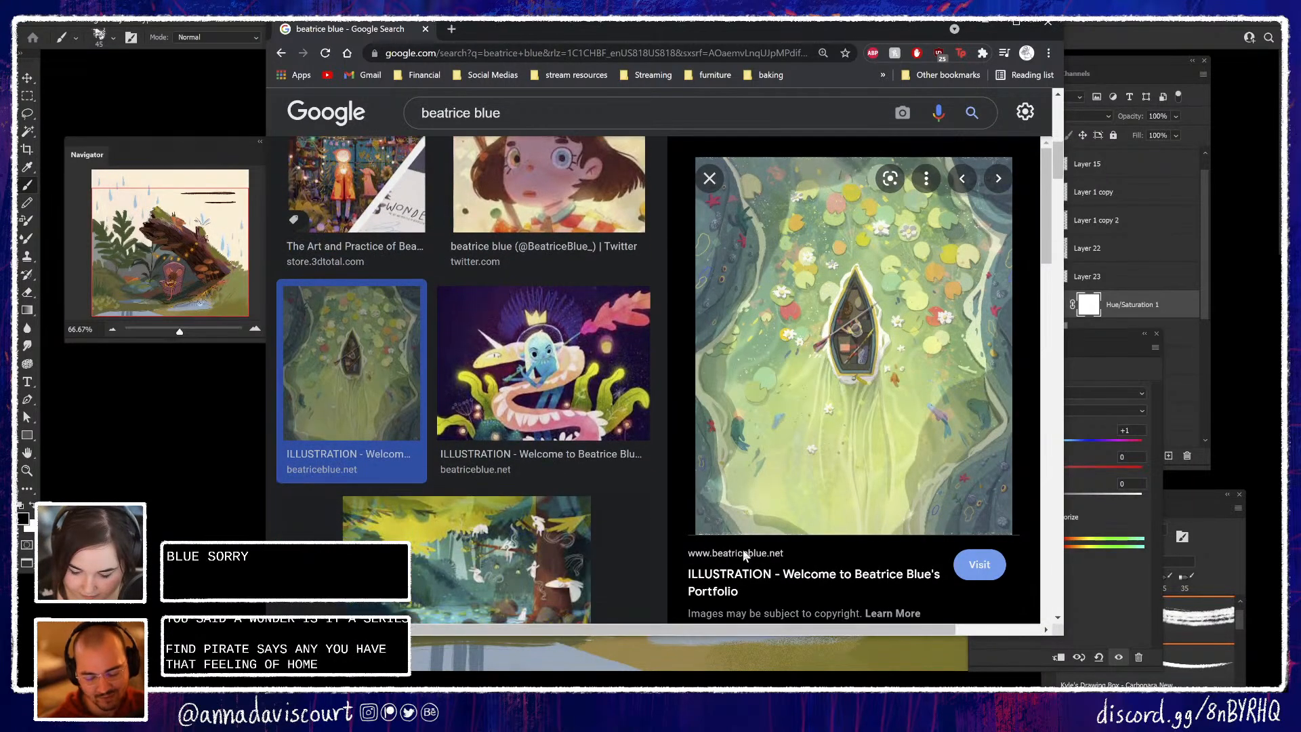
Open the beatriceblue.net portfolio from the boat illustration and look through its illustration gallery
{"action": "left_click", "coordinate": [742, 550]}
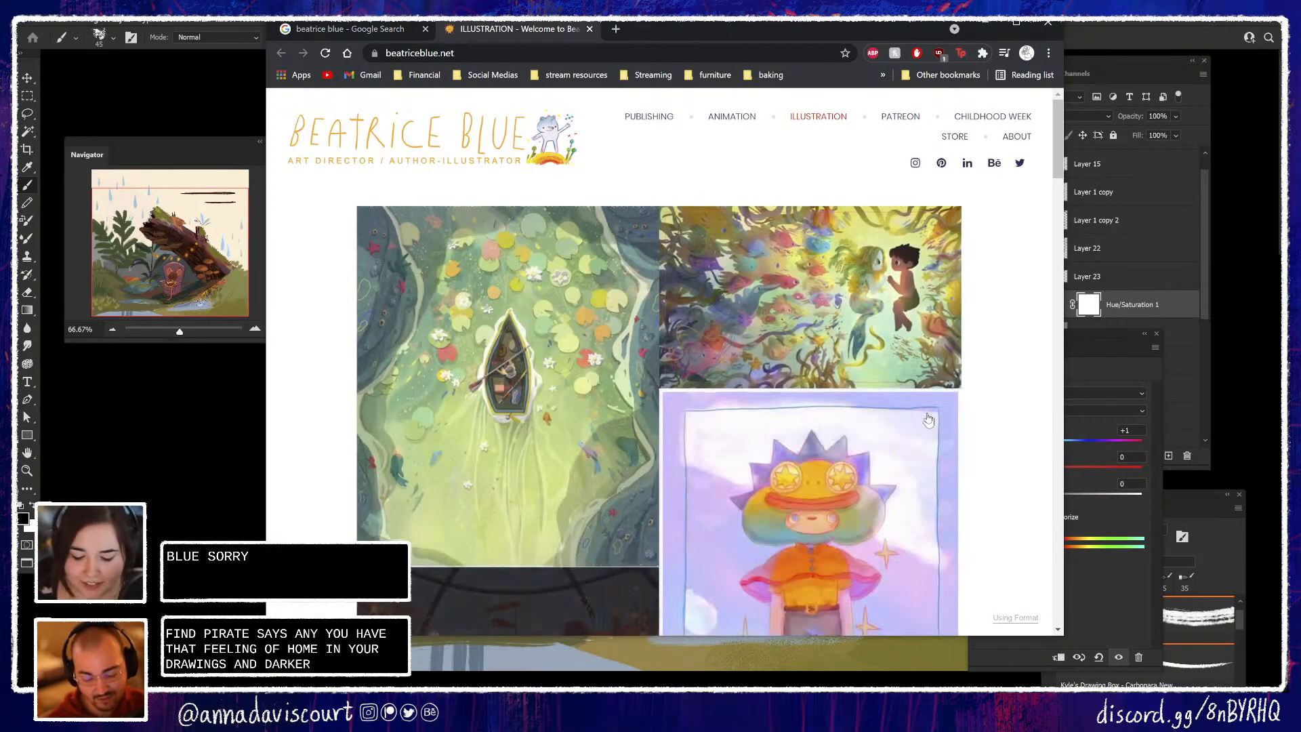
{"action": "scroll", "coordinate": [1019, 450], "scroll_direction": "down", "scroll_amount": 1}
{"action": "scroll", "coordinate": [1020, 449], "scroll_direction": "down", "scroll_amount": 1}
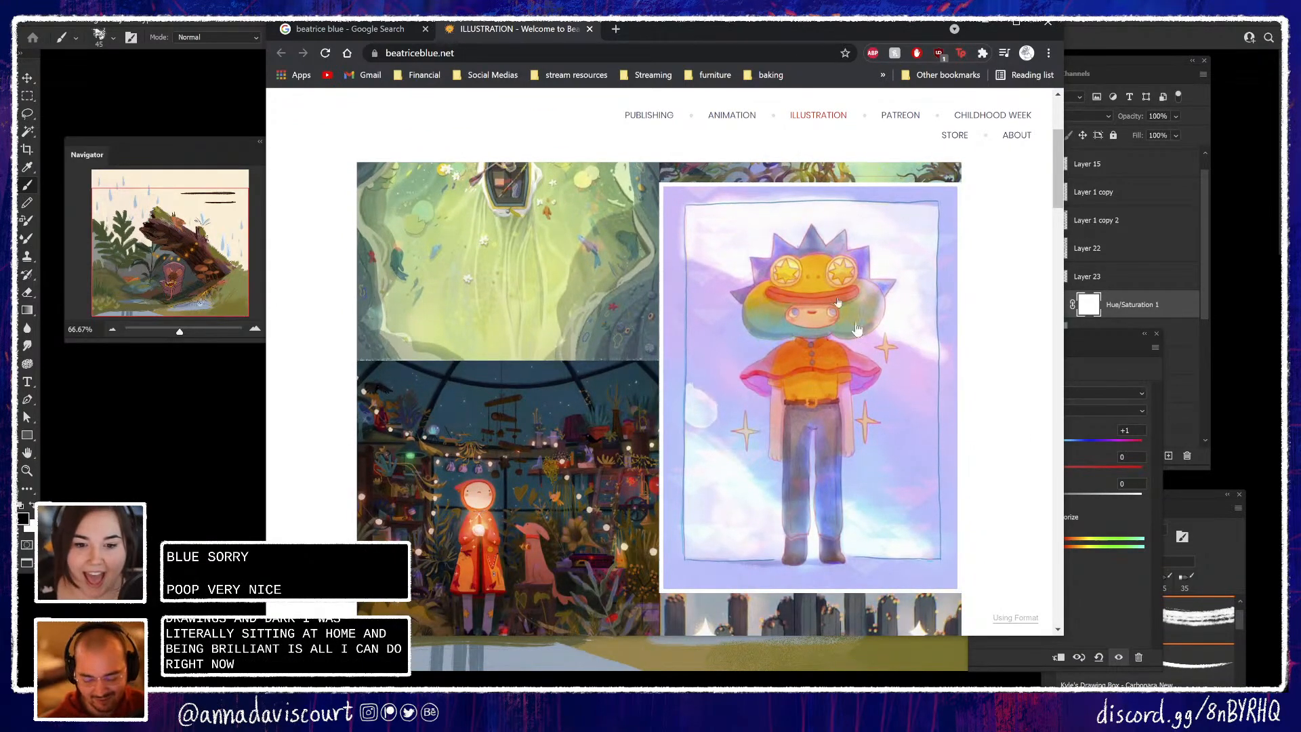
Examine the Beatrice Blue illustration gallery, from the girl hugging a goose through the underwater scenes to the greenhouse in the woods
{"action": "scroll", "coordinate": [969, 457], "scroll_direction": "down", "scroll_amount": 4}
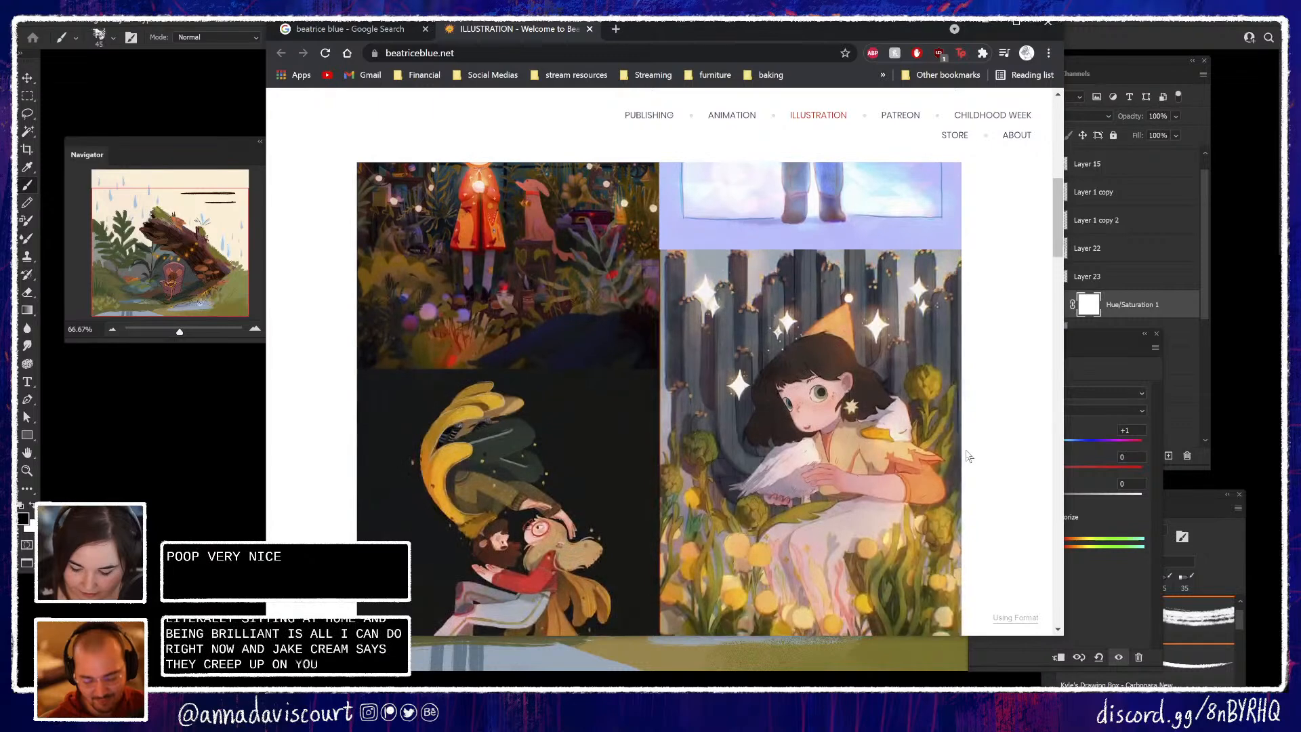
{"action": "scroll", "coordinate": [969, 458], "scroll_direction": "down", "scroll_amount": 1}
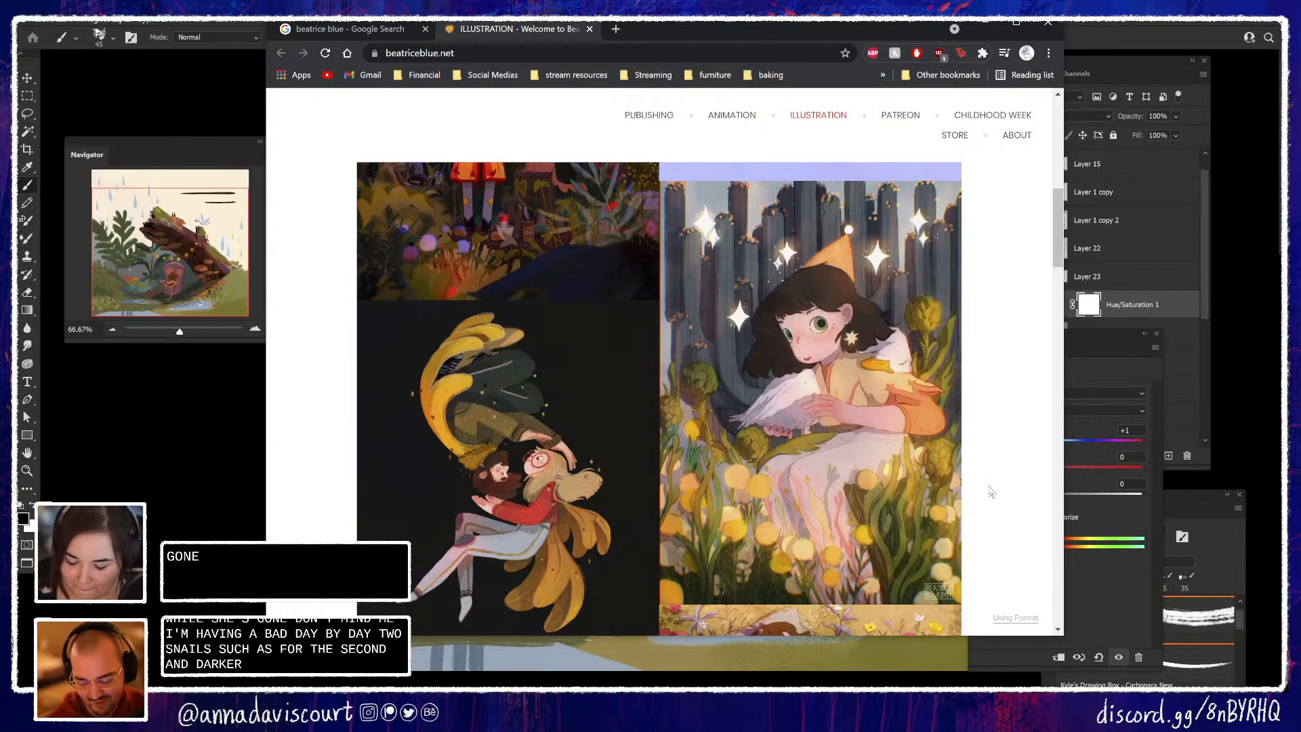
{"action": "scroll", "coordinate": [987, 492], "scroll_direction": "down", "scroll_amount": 1}
{"action": "scroll", "coordinate": [990, 490], "scroll_direction": "down", "scroll_amount": 5}
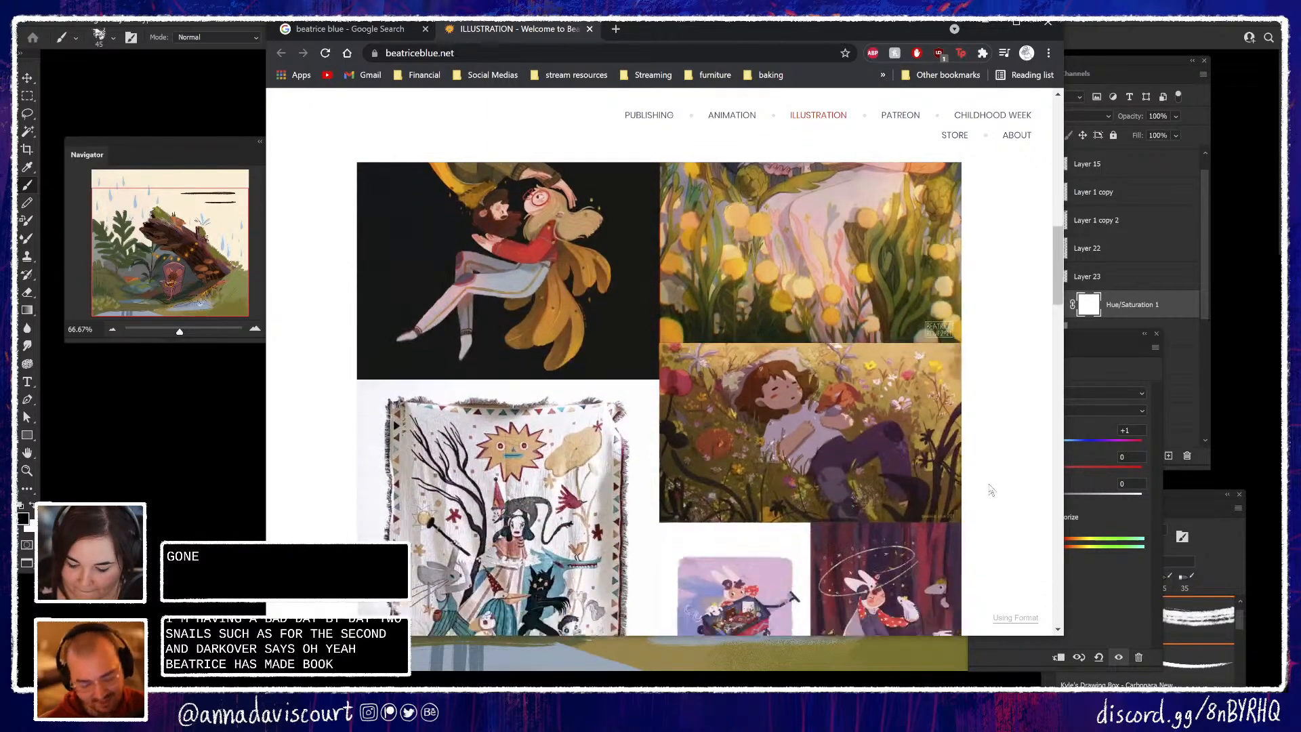
{"action": "scroll", "coordinate": [991, 490], "scroll_direction": "down", "scroll_amount": 9}
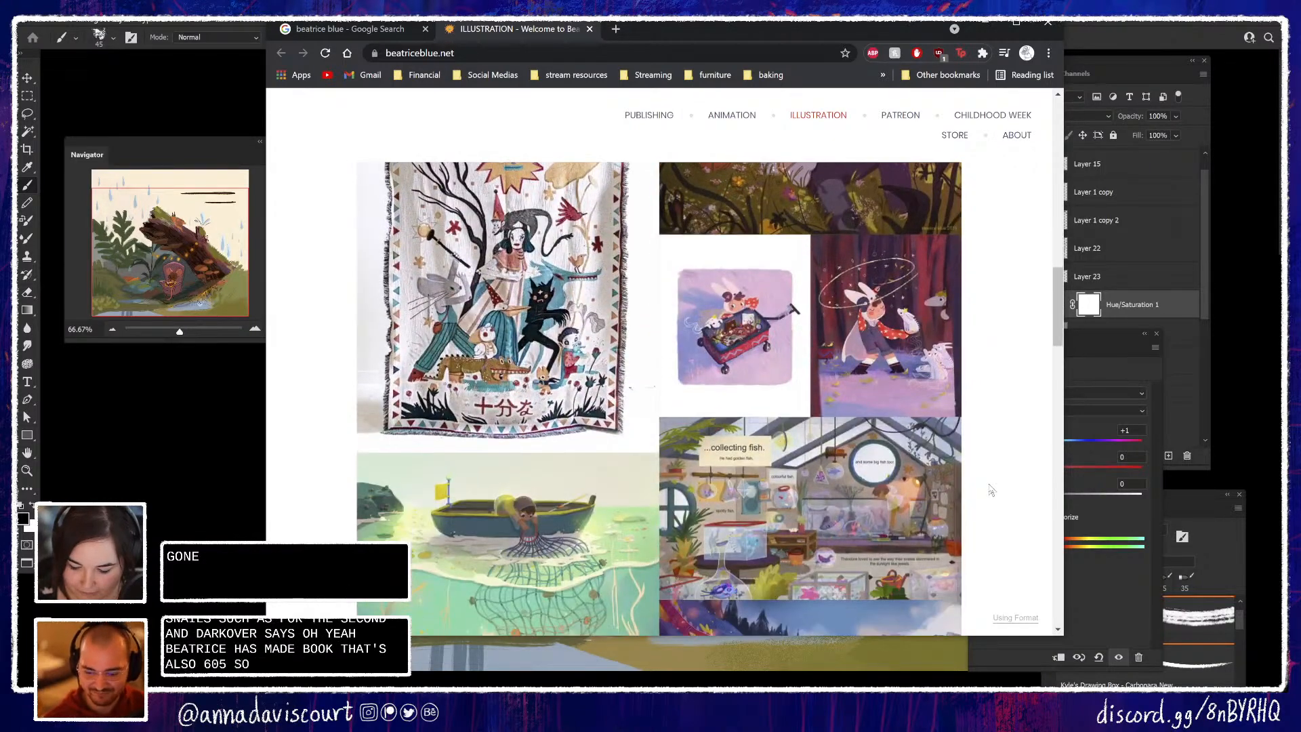
{"action": "scroll", "coordinate": [991, 490], "scroll_direction": "down", "scroll_amount": 3}
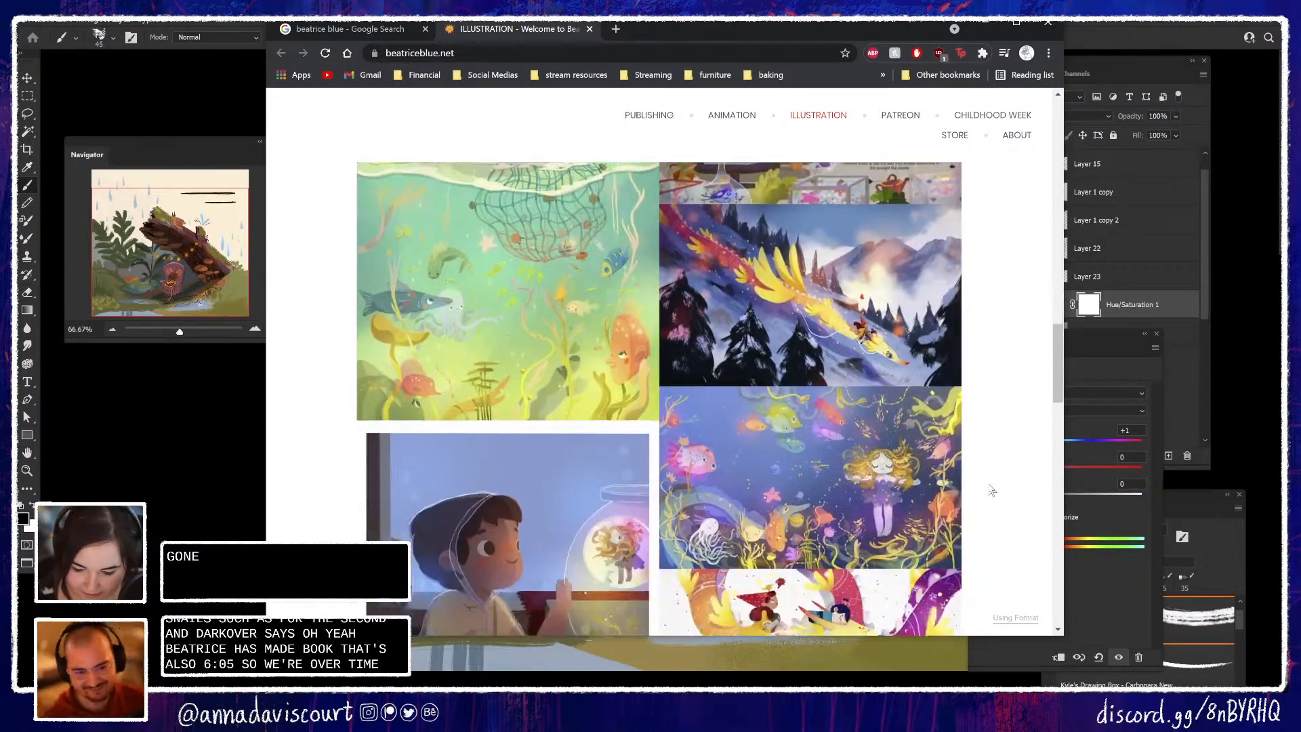
{"action": "scroll", "coordinate": [991, 490], "scroll_direction": "down", "scroll_amount": 3}
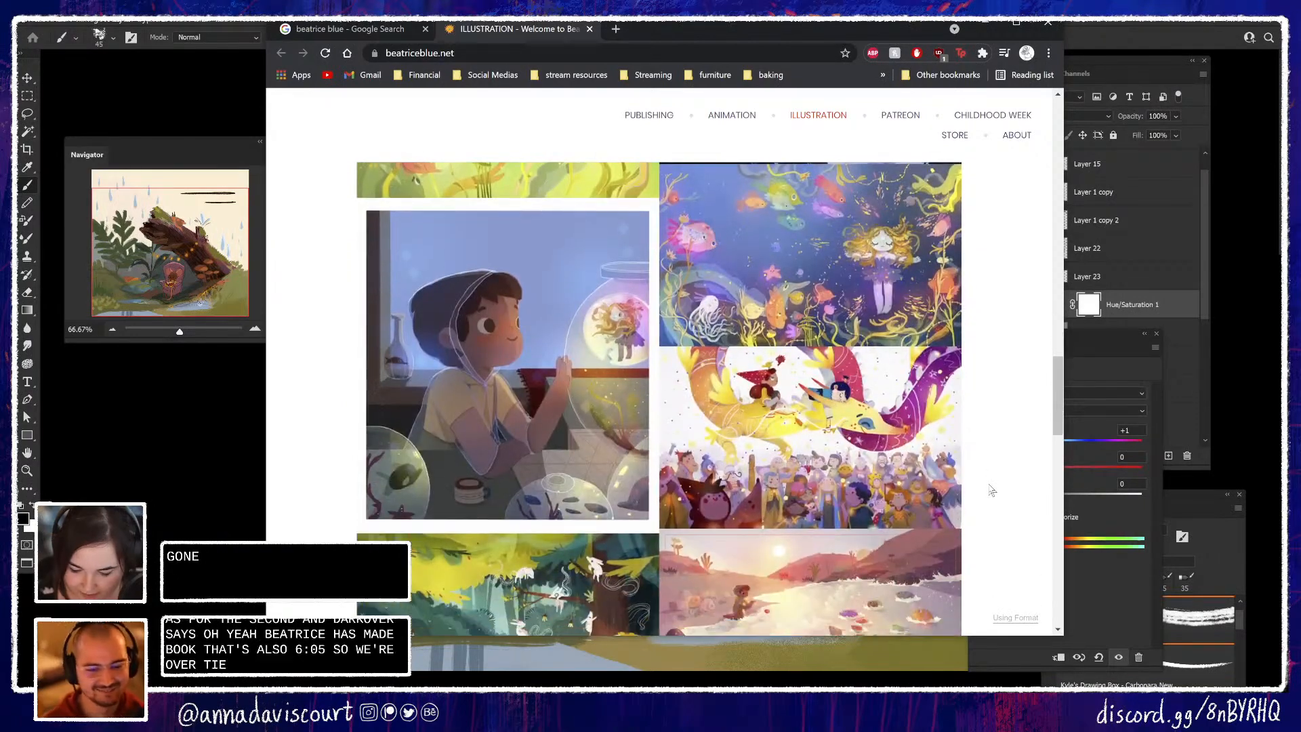
{"action": "scroll", "coordinate": [991, 489], "scroll_direction": "down", "scroll_amount": 5}
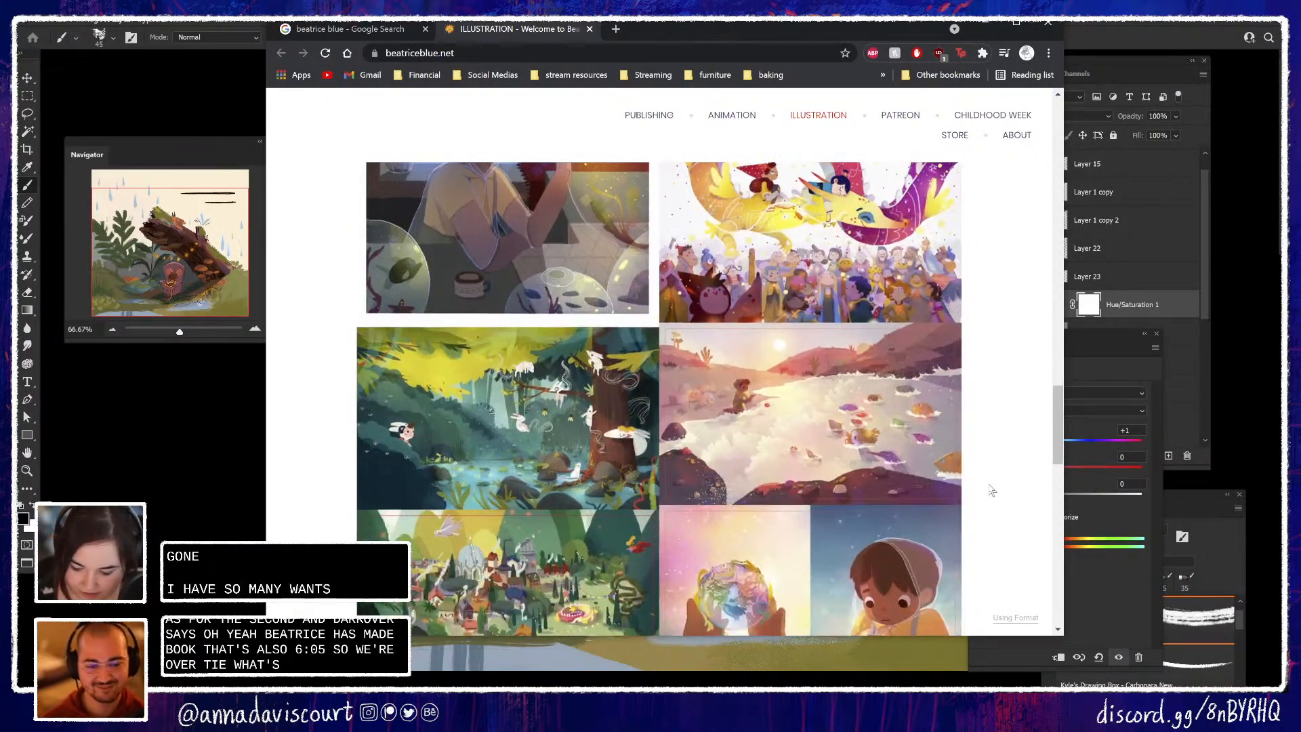
{"action": "scroll", "coordinate": [990, 490], "scroll_direction": "down", "scroll_amount": 5}
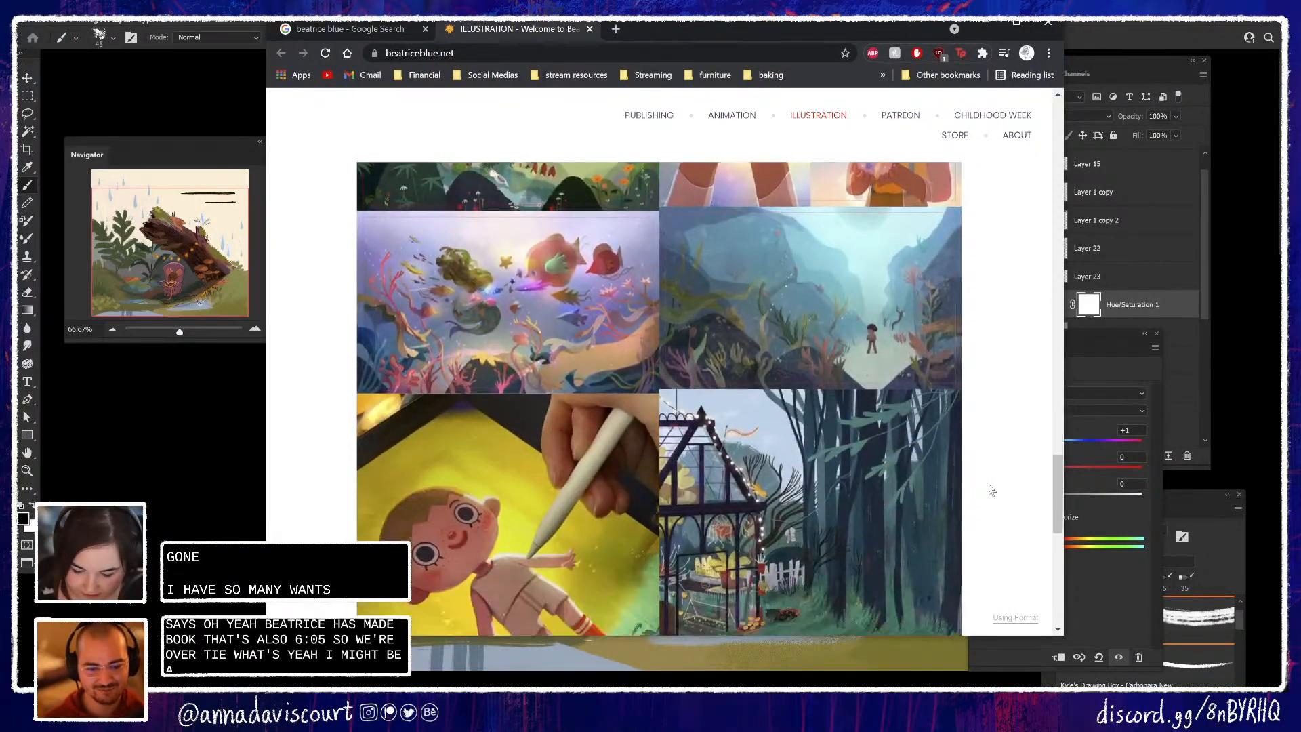
{"action": "scroll", "coordinate": [991, 490], "scroll_direction": "down", "scroll_amount": 2}
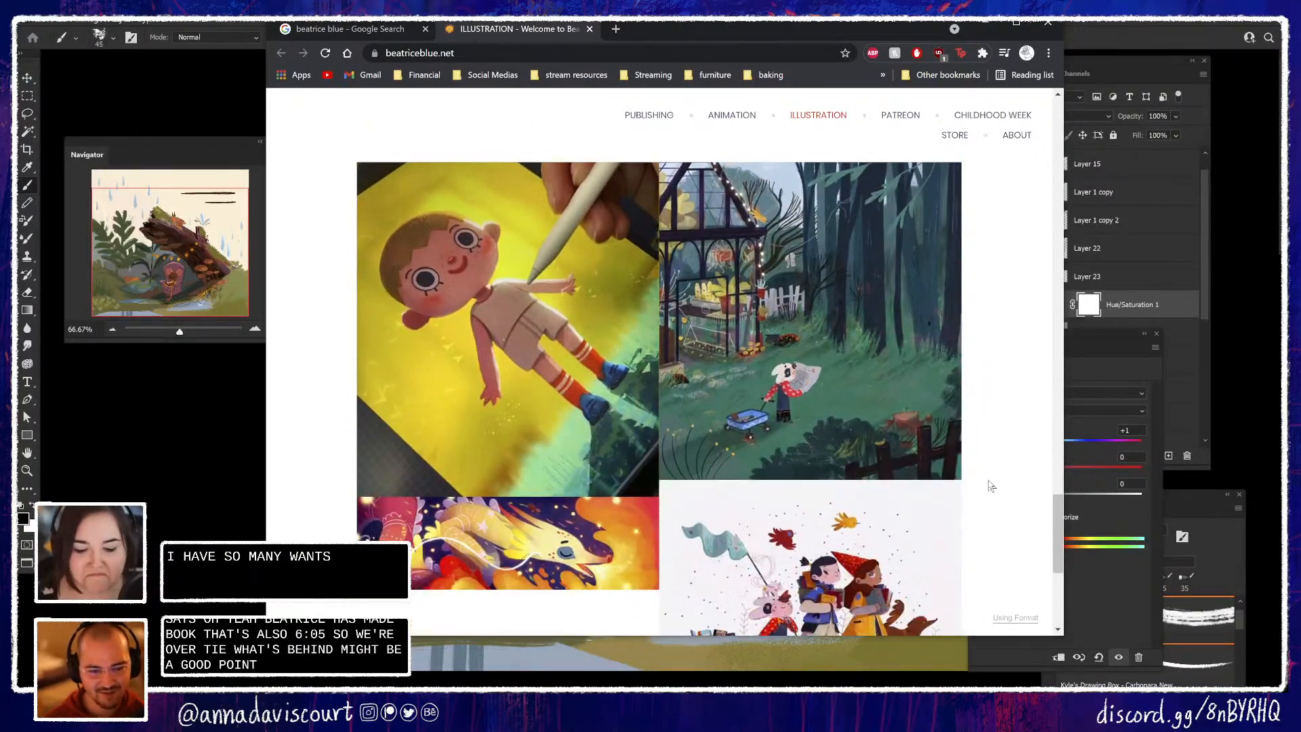
{"action": "scroll", "coordinate": [990, 483], "scroll_direction": "down", "scroll_amount": 1}
Examine the older gallery pieces, including the jungle animals and sketchbook paintings, and move the browser away to uncover the mouse painting
{"action": "scroll", "coordinate": [989, 486], "scroll_direction": "up", "scroll_amount": 2}
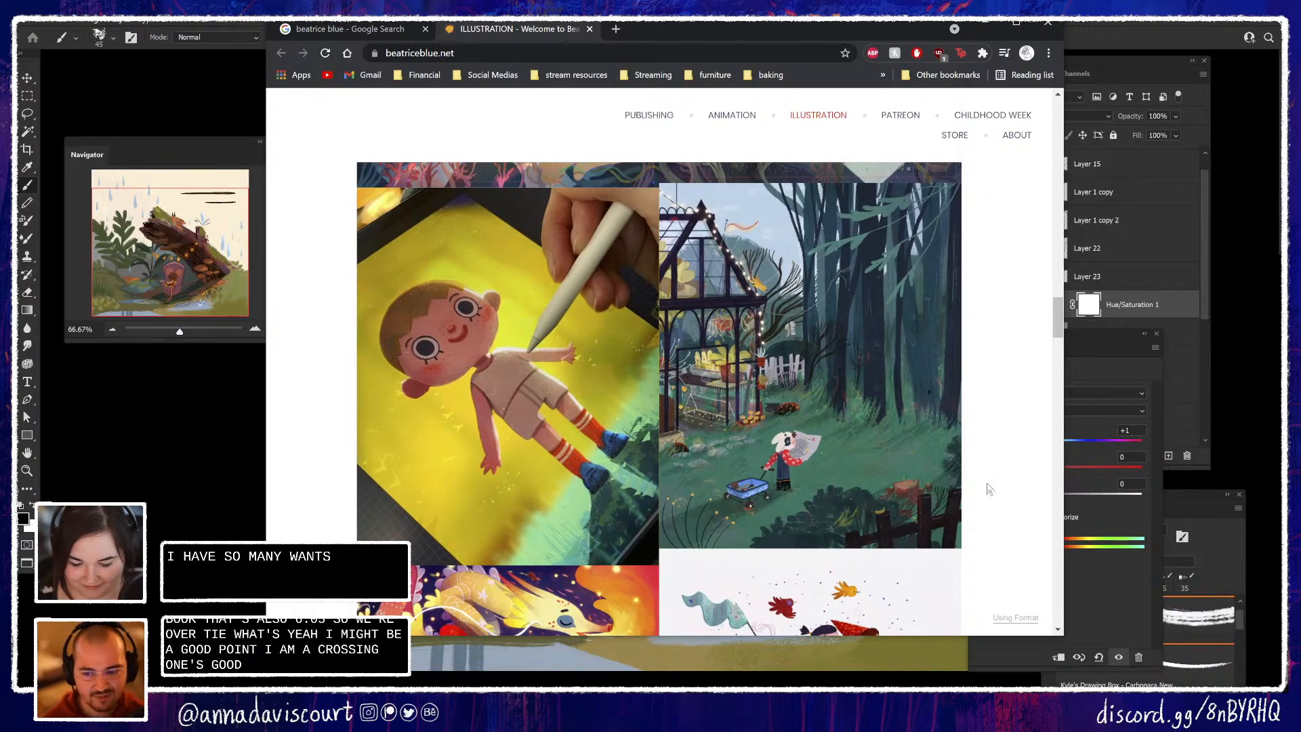
{"action": "scroll", "coordinate": [989, 489], "scroll_direction": "down", "scroll_amount": 3}
{"action": "scroll", "coordinate": [989, 489], "scroll_direction": "down", "scroll_amount": 5}
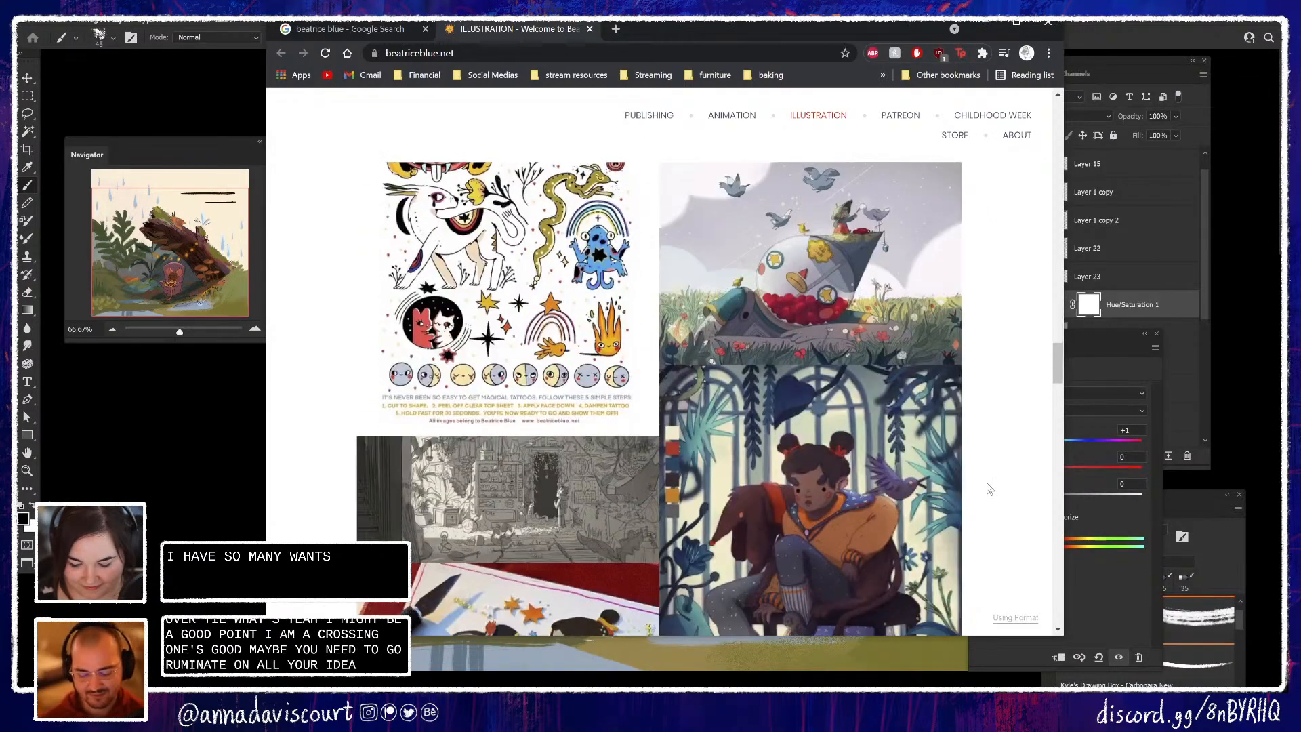
{"action": "scroll", "coordinate": [990, 489], "scroll_direction": "down", "scroll_amount": 6}
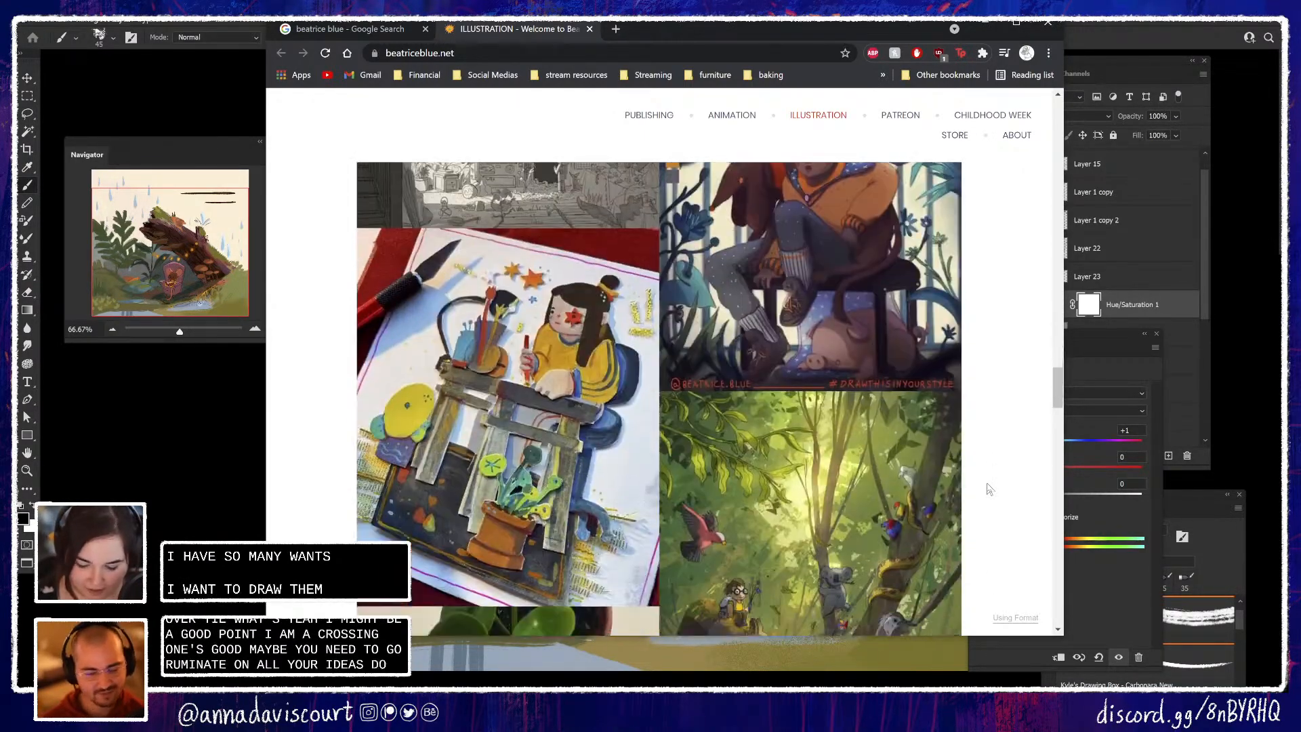
{"action": "scroll", "coordinate": [989, 489], "scroll_direction": "down", "scroll_amount": 4}
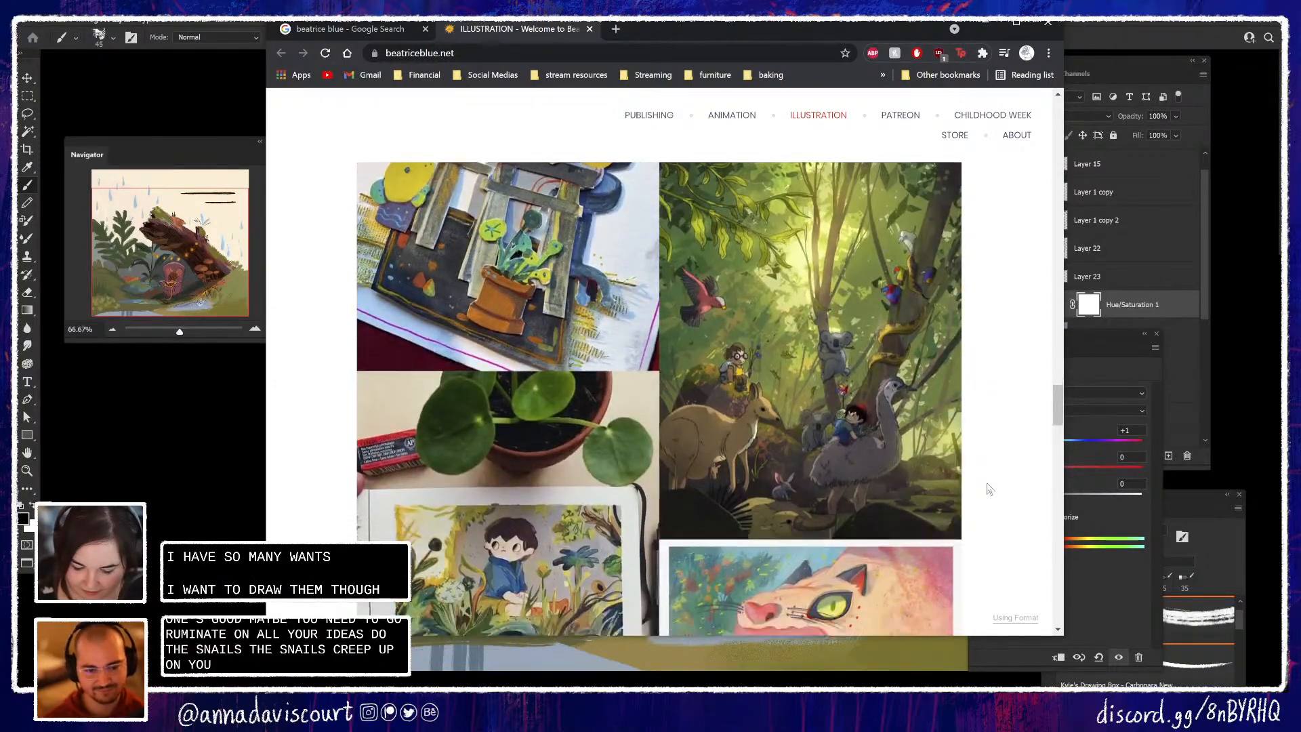
{"action": "scroll", "coordinate": [989, 490], "scroll_direction": "down", "scroll_amount": 2}
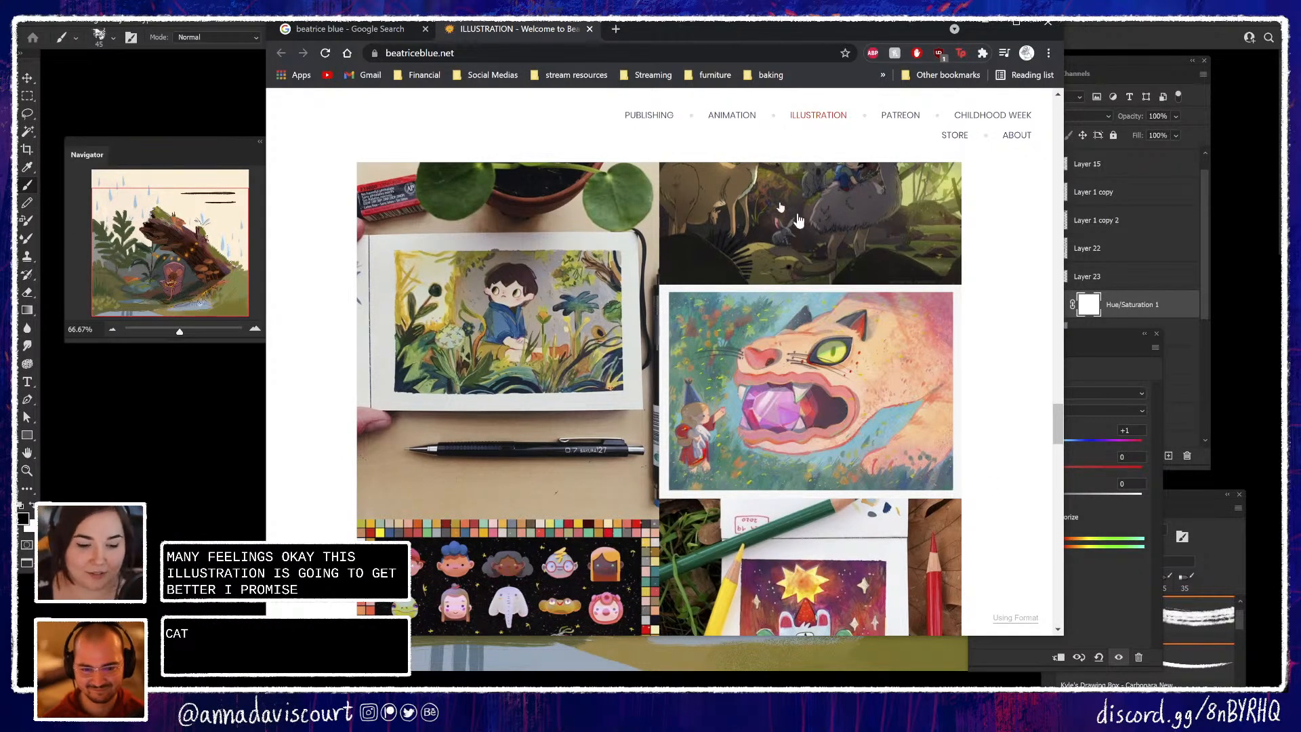
{"action": "left_click_drag", "start_coordinate": [667, 27], "coordinate": [1111, 0]}
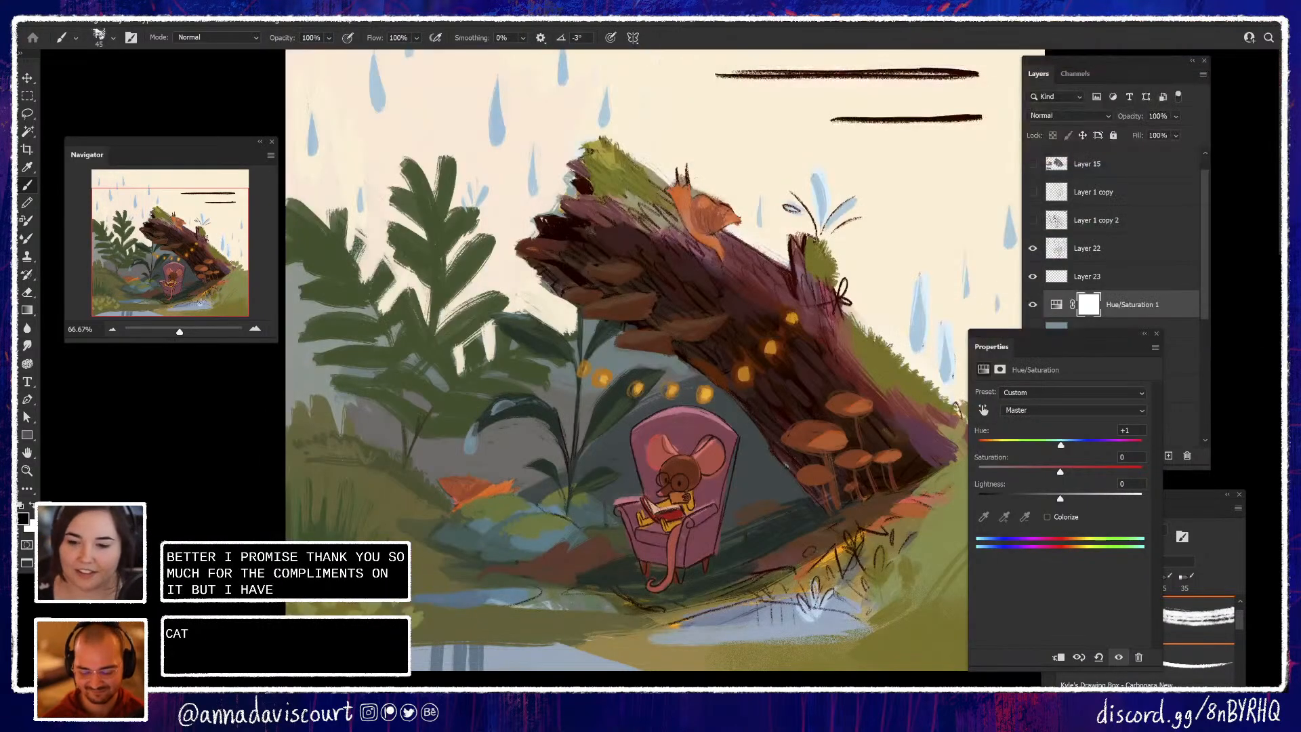
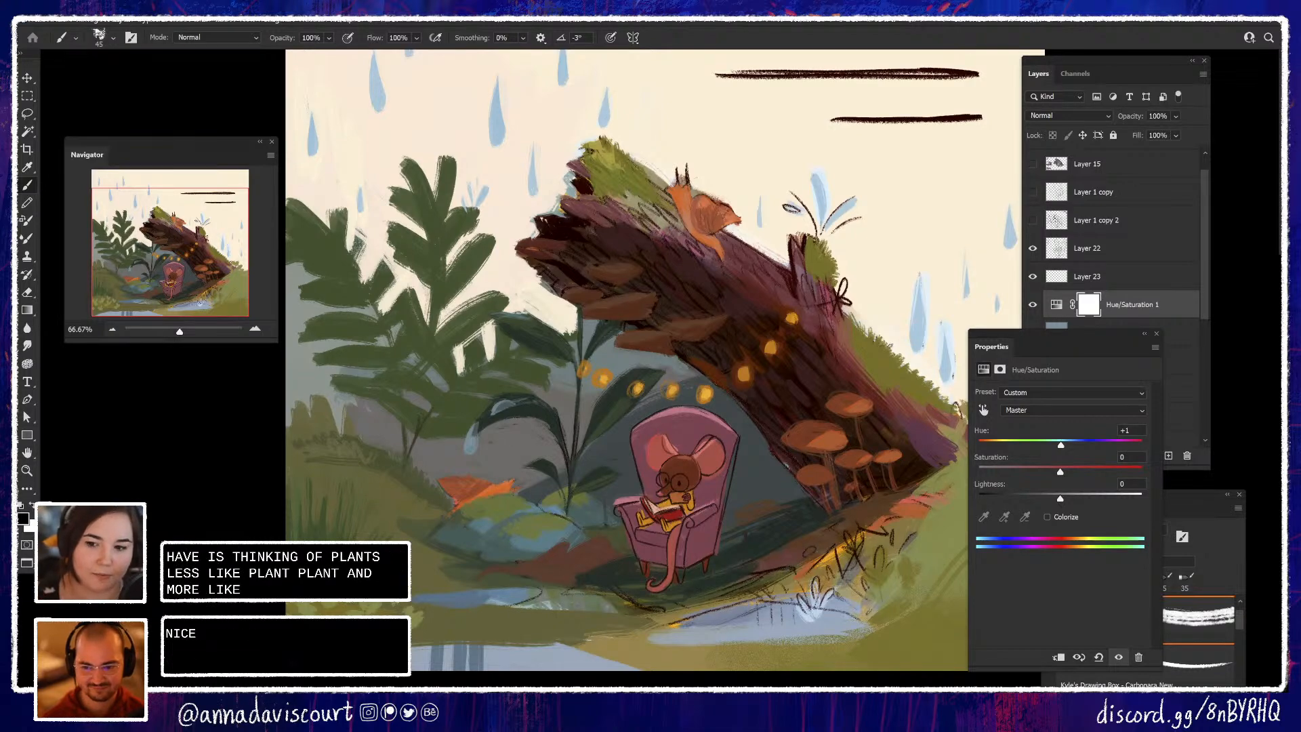
Bring the portfolio back over the painting, study the plants around the girl hugging a goose, and move the browser out of view
{"action": "left_click_drag", "start_coordinate": [925, 0], "coordinate": [677, 143]}
{"action": "scroll", "coordinate": [755, 405], "scroll_direction": "up", "scroll_amount": 8}
{"action": "scroll", "coordinate": [778, 447], "scroll_direction": "up", "scroll_amount": 10}
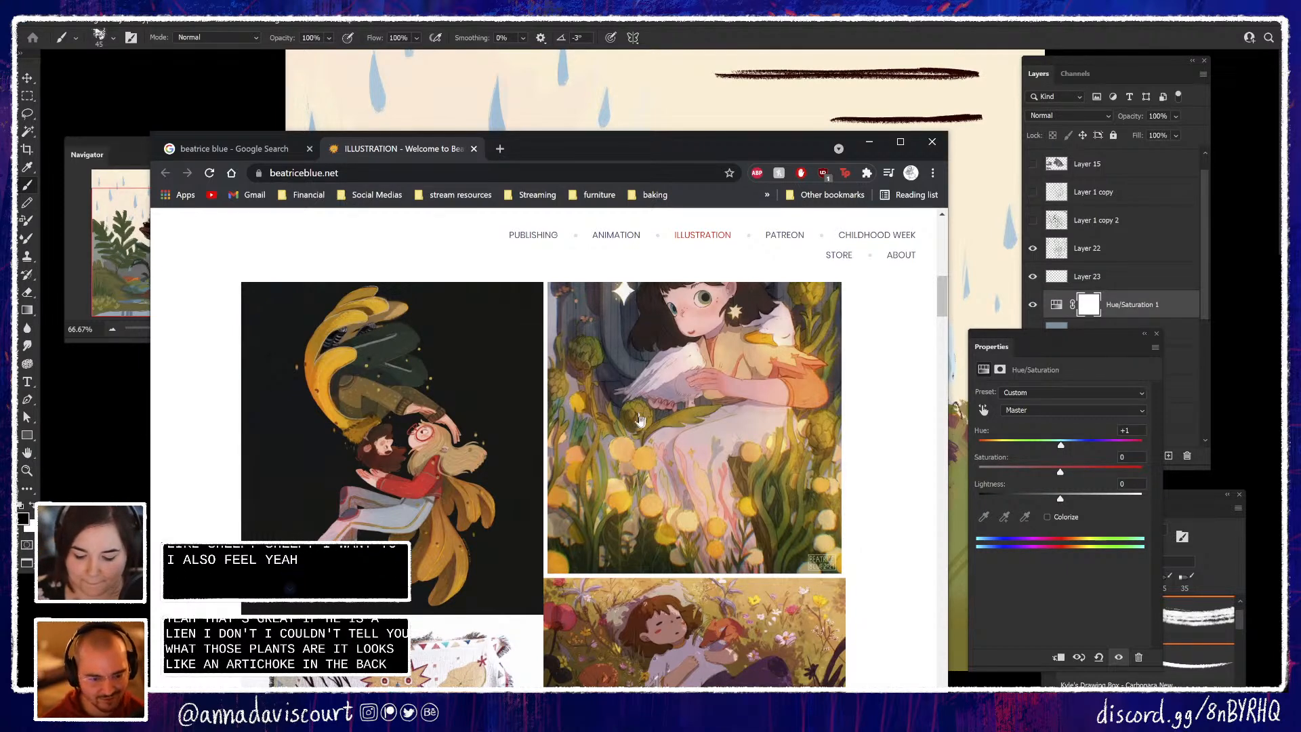
{"action": "scroll", "coordinate": [678, 474], "scroll_direction": "up", "scroll_amount": 2}
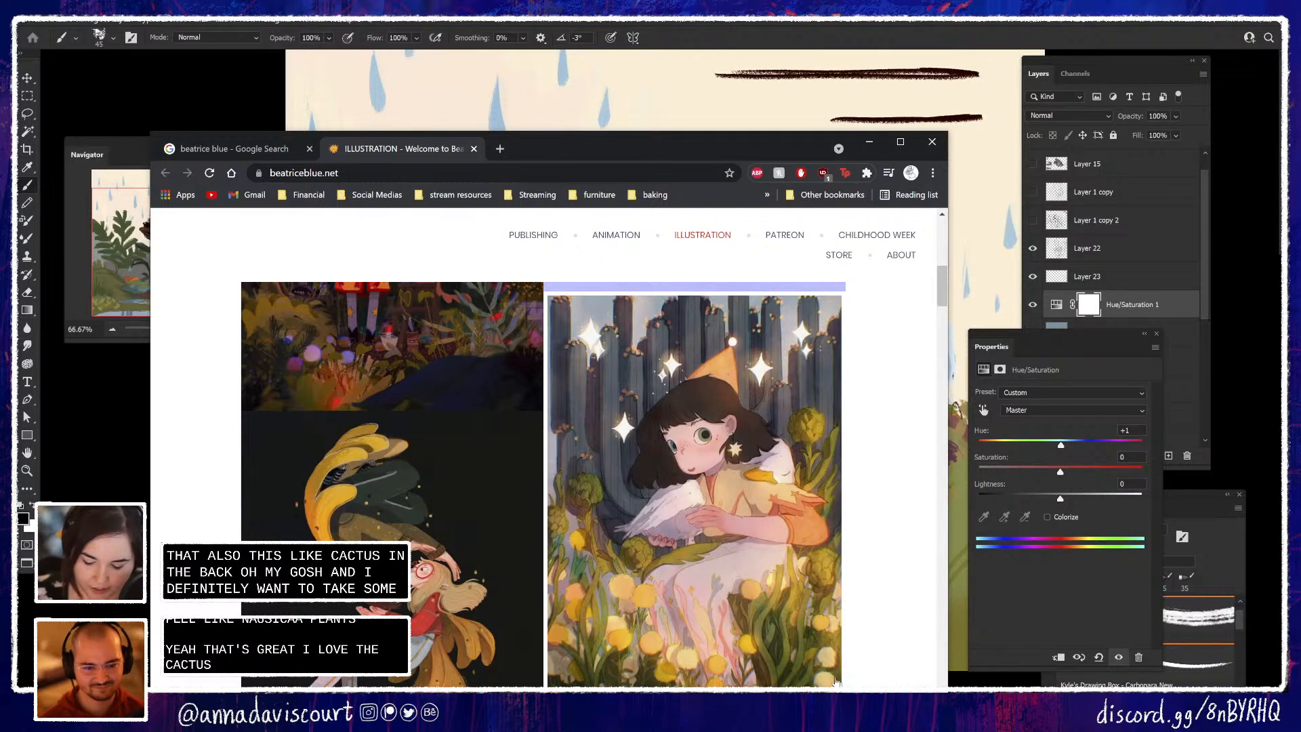
{"action": "left_click_drag", "start_coordinate": [687, 156], "coordinate": [860, 707]}
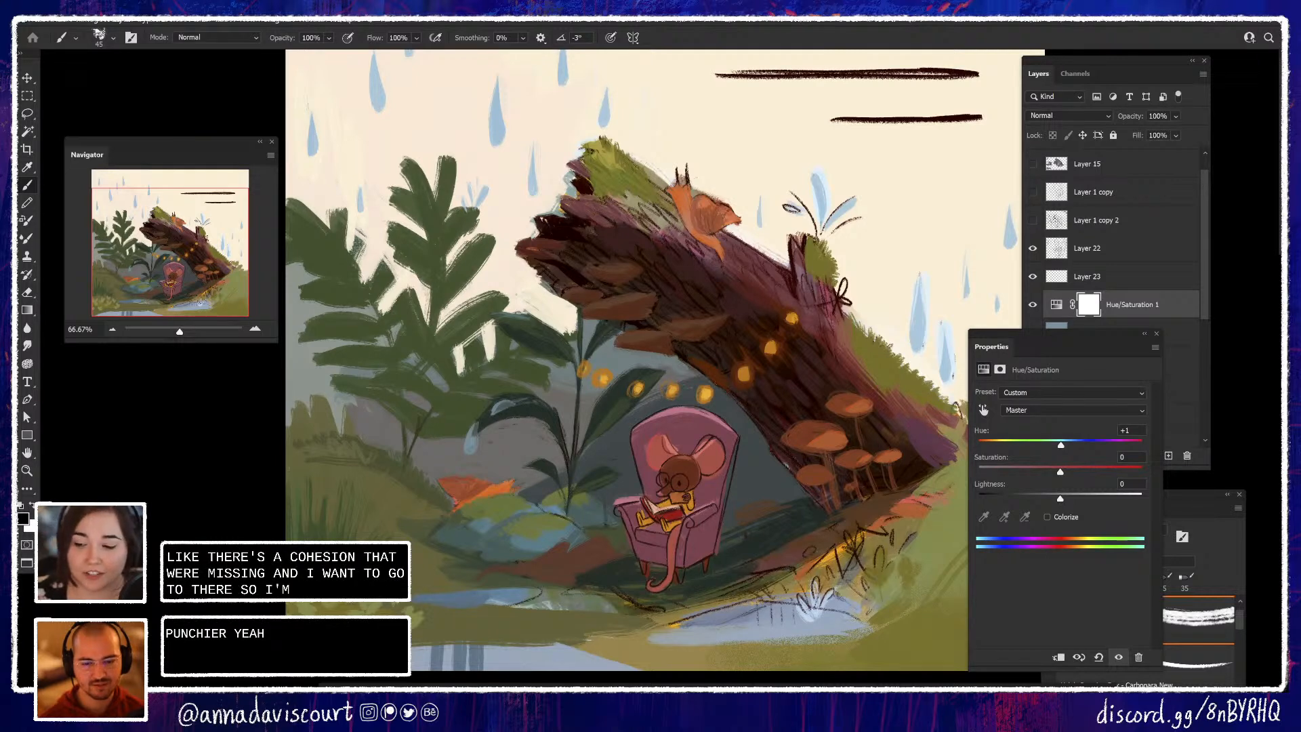
Place the girl-with-goose illustration beside the log and armchair to compare them, and clear the browser off the canvas
{"action": "left_click_drag", "start_coordinate": [738, 687], "coordinate": [829, 676]}
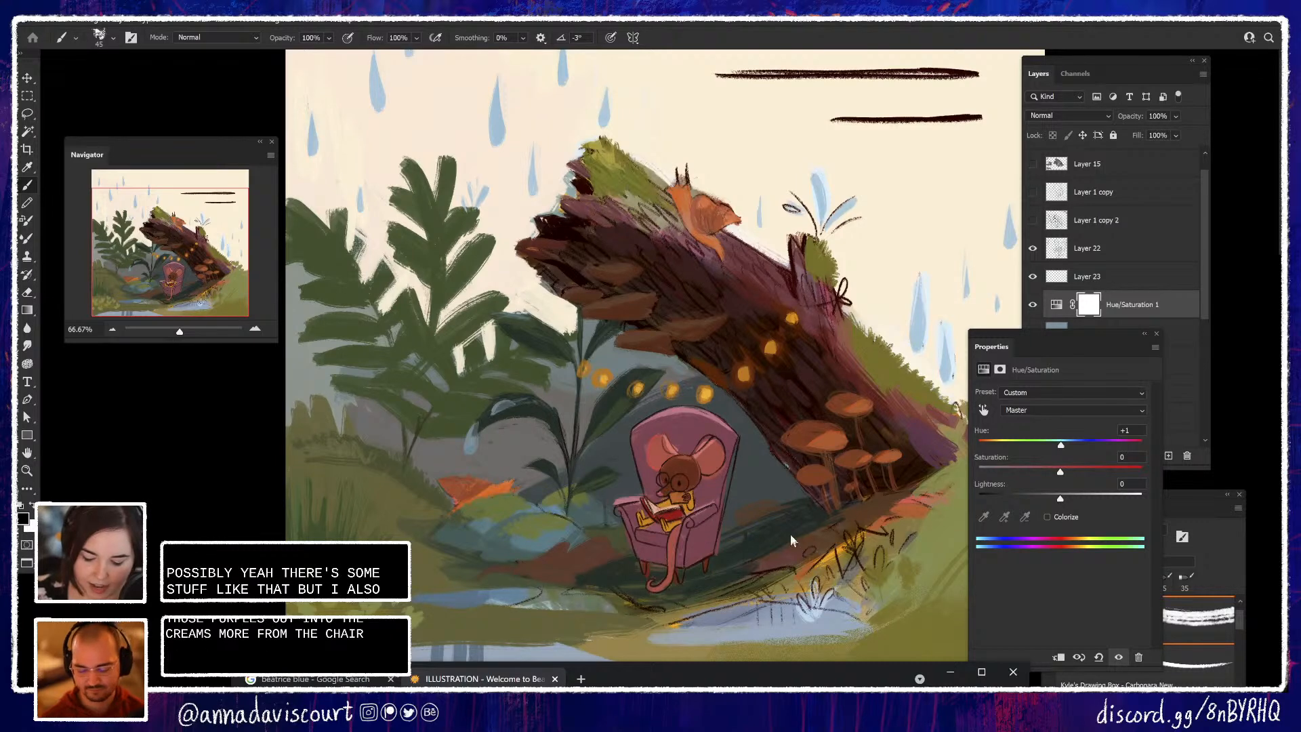
{"action": "left_click_drag", "start_coordinate": [789, 679], "coordinate": [328, 79]}
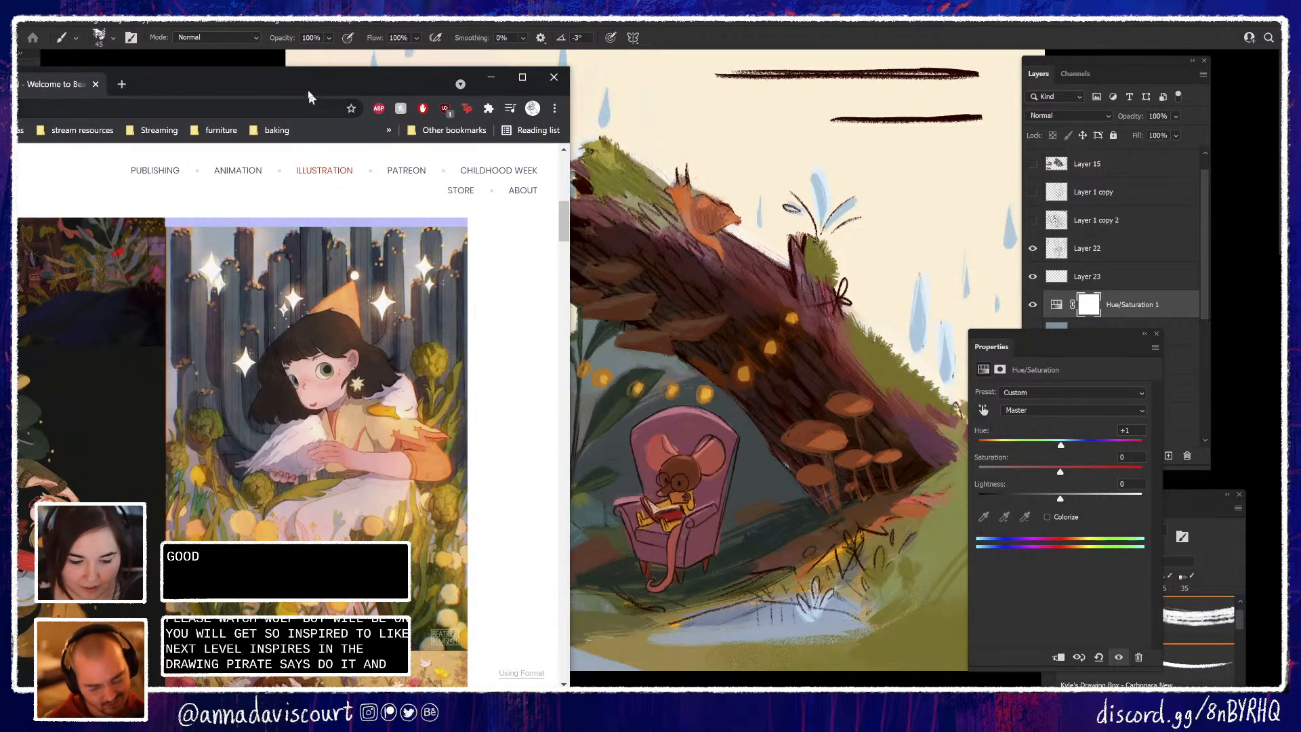
{"action": "left_click_drag", "start_coordinate": [309, 91], "coordinate": [712, 19]}
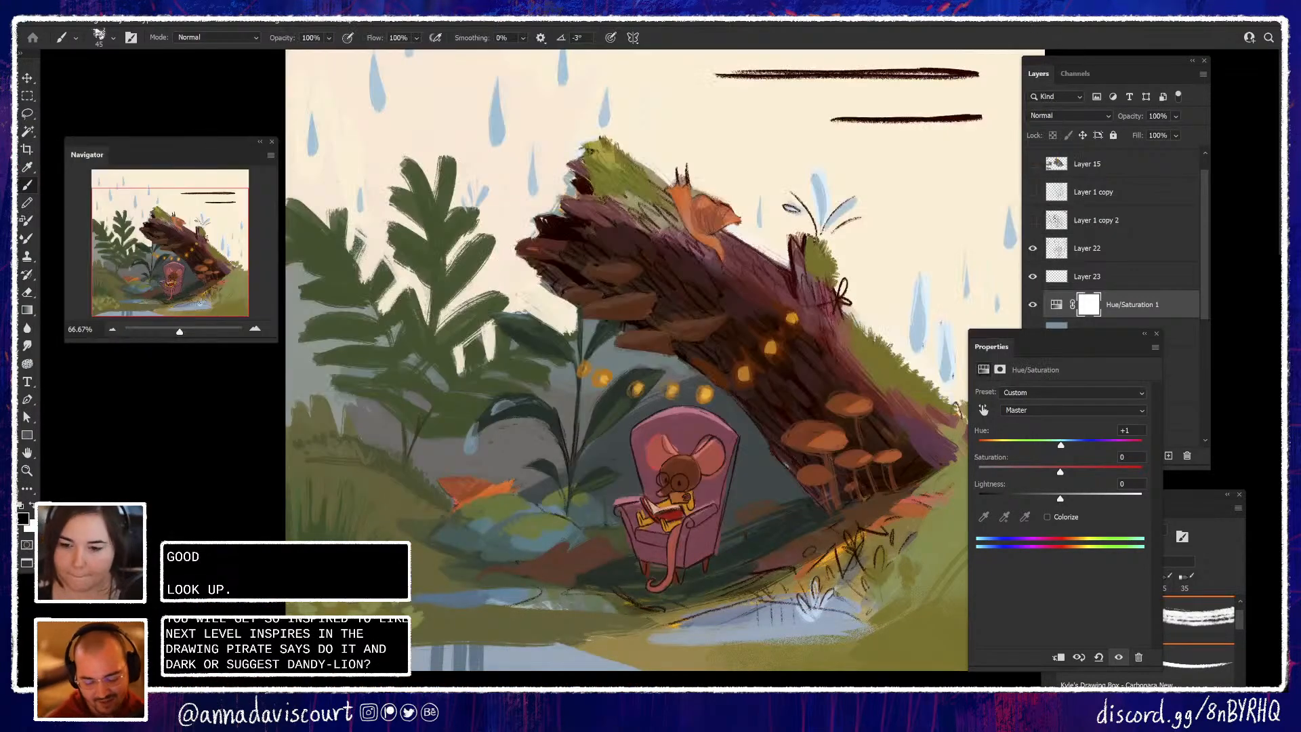